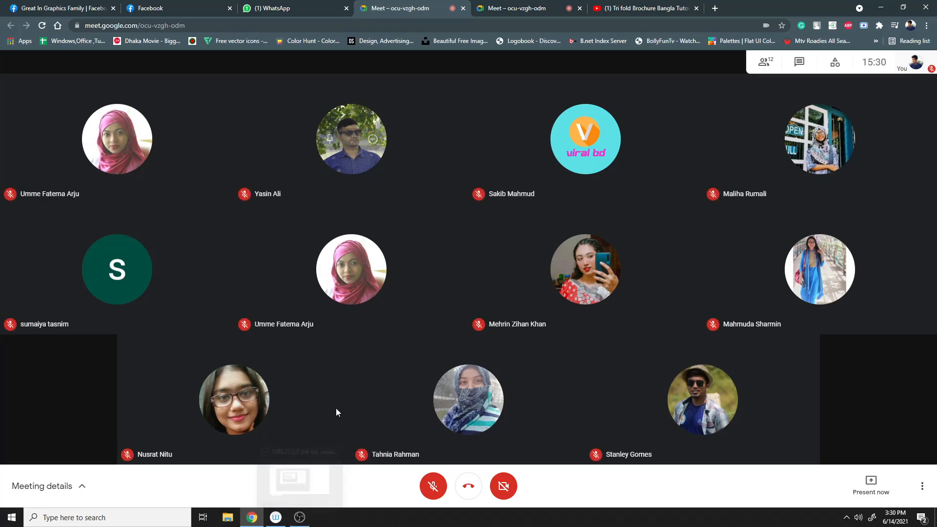
# - Open OBS, lower the Audio Input Capture volume slightly in the audio mixer, and minimize the OBS window
pyautogui.click(299, 517)
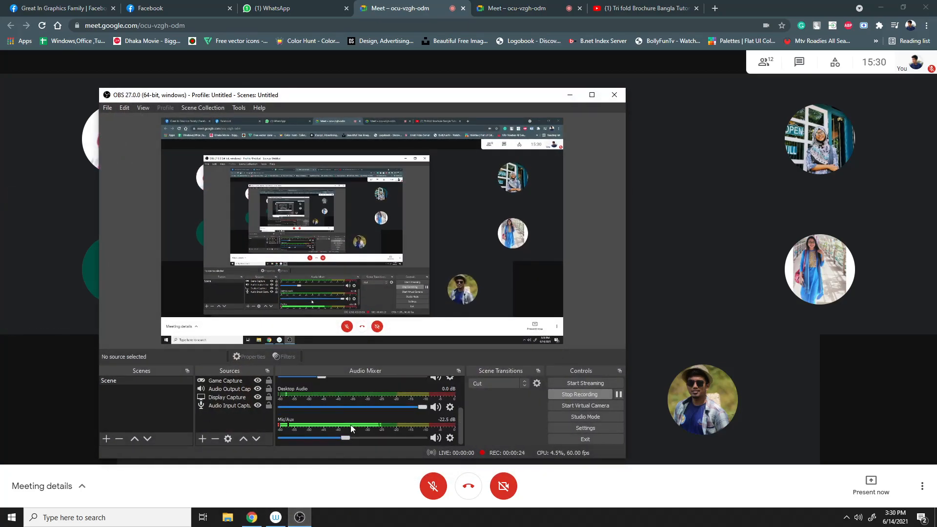
pyautogui.scroll(-1, 351, 425)
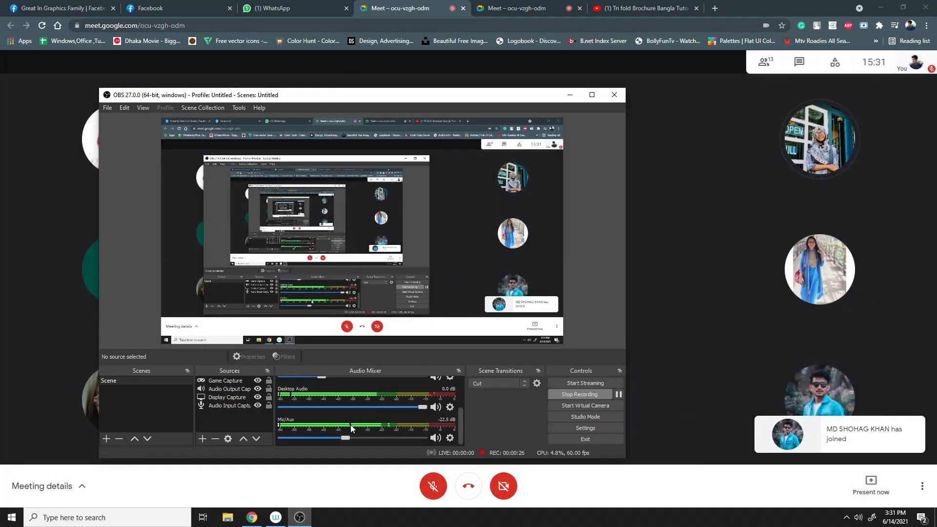
pyautogui.scroll(3, 350, 428)
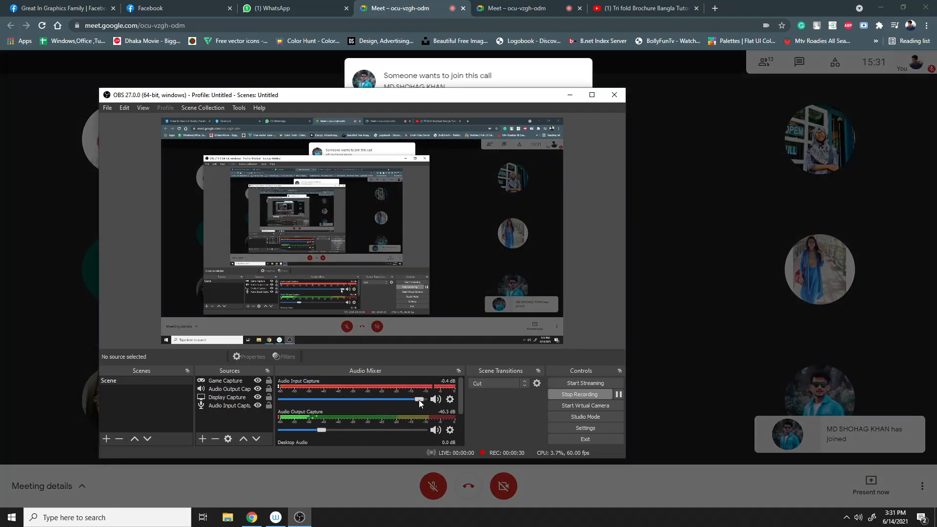
pyautogui.moveTo(419, 399); pyautogui.dragTo(402, 400)
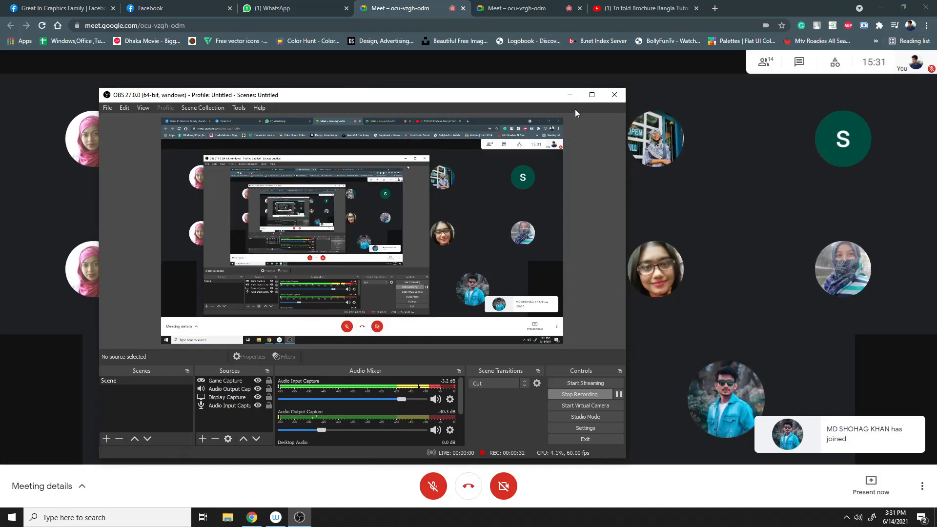
pyautogui.click(570, 94)
# - Unmute your microphone in the meeting
pyautogui.click(433, 485)
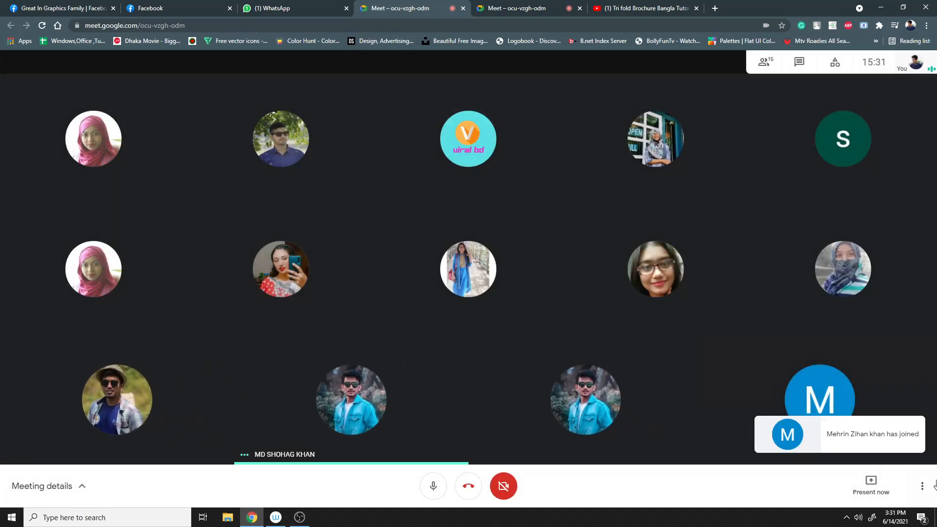
pyautogui.click(901, 521)
pyautogui.click(902, 521)
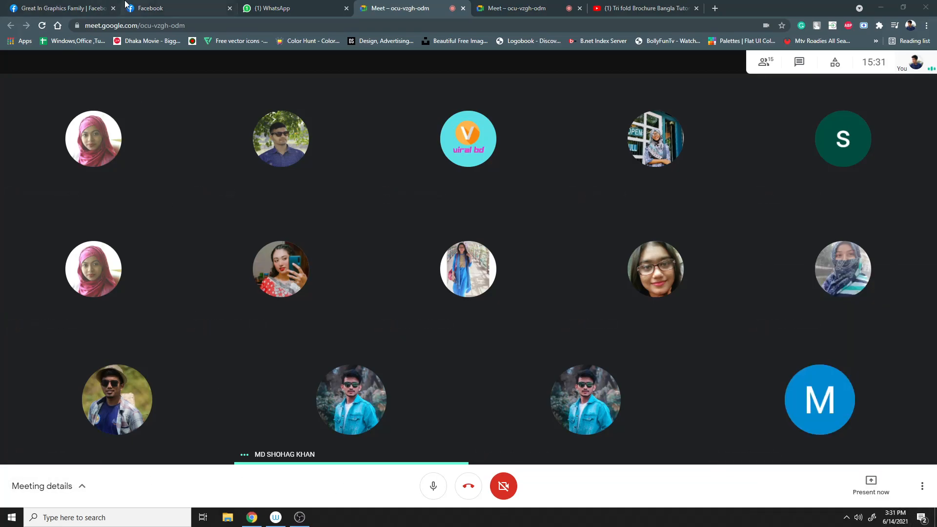
# - Switch to the WhatsApp tab and scroll through the GD-D74 (3-6 PM) group chat, then return to the meeting tab
pyautogui.click(288, 5)
pyautogui.scroll(7, 493, 251)
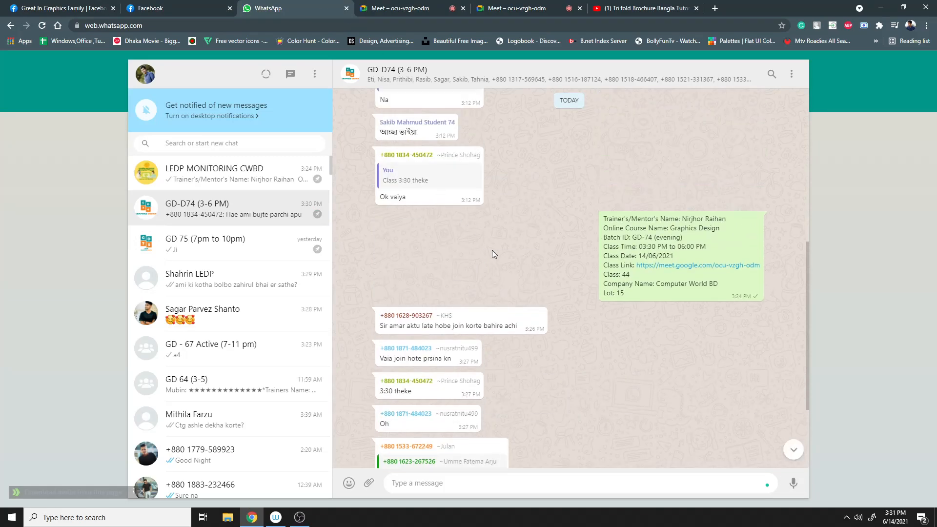
pyautogui.scroll(15, 493, 251)
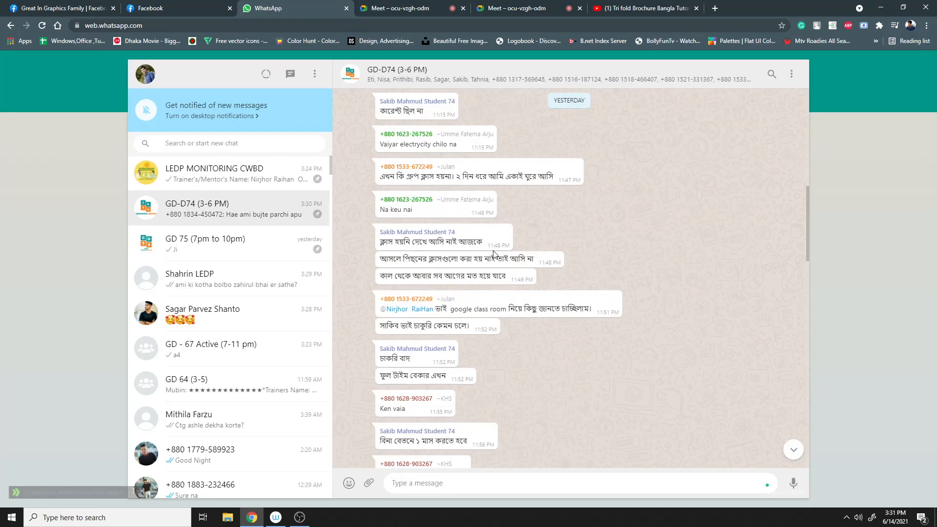
pyautogui.scroll(15, 525, 360)
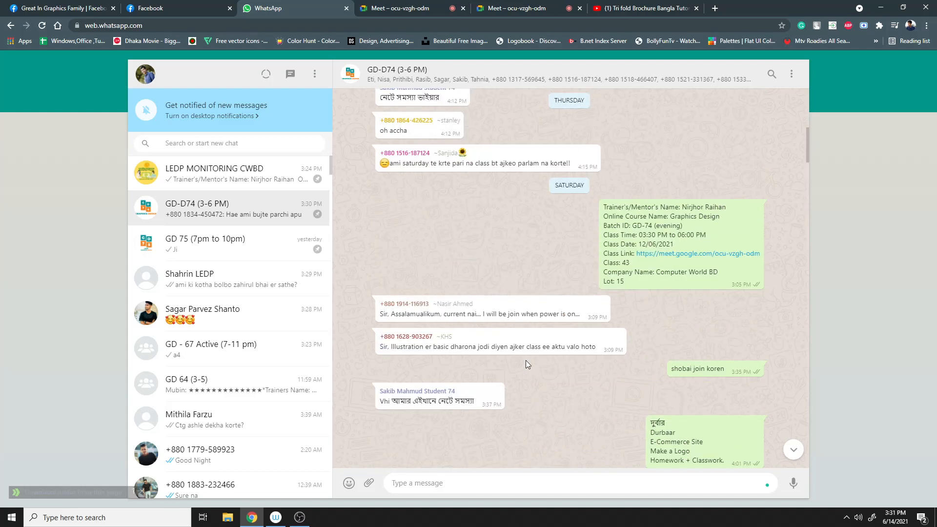
pyautogui.scroll(-8, 526, 360)
pyautogui.click(413, 6)
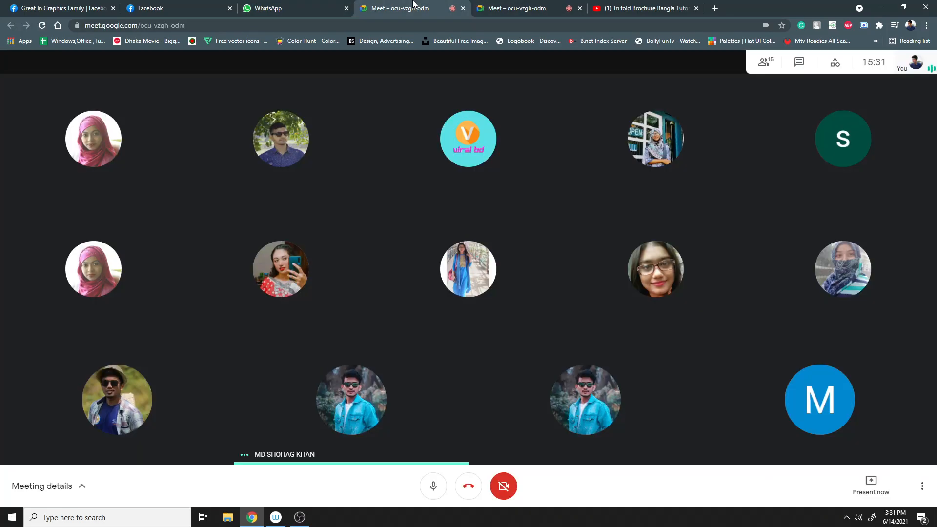
# - Close the Facebook, YouTube and duplicate Meet tabs, keeping only WhatsApp and the active meeting
pyautogui.moveTo(275, 239)
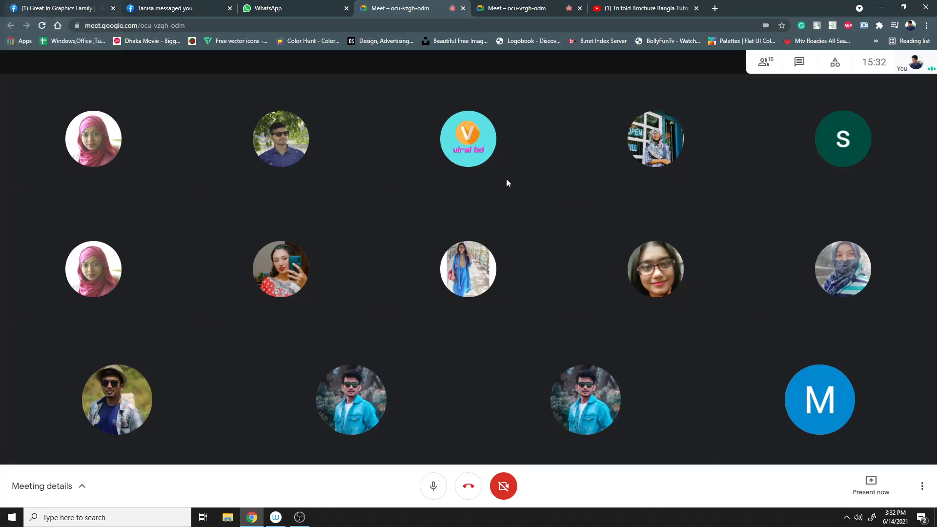
pyautogui.click(229, 9)
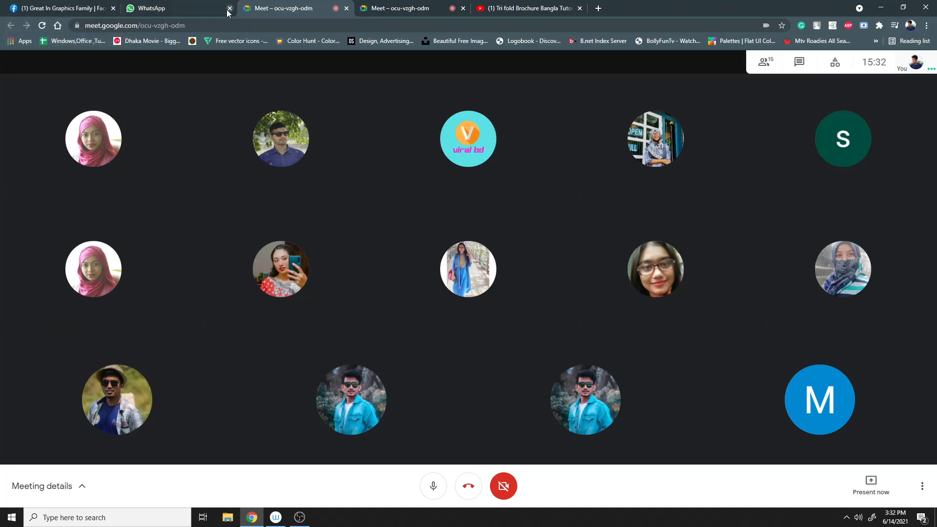
pyautogui.click(114, 8)
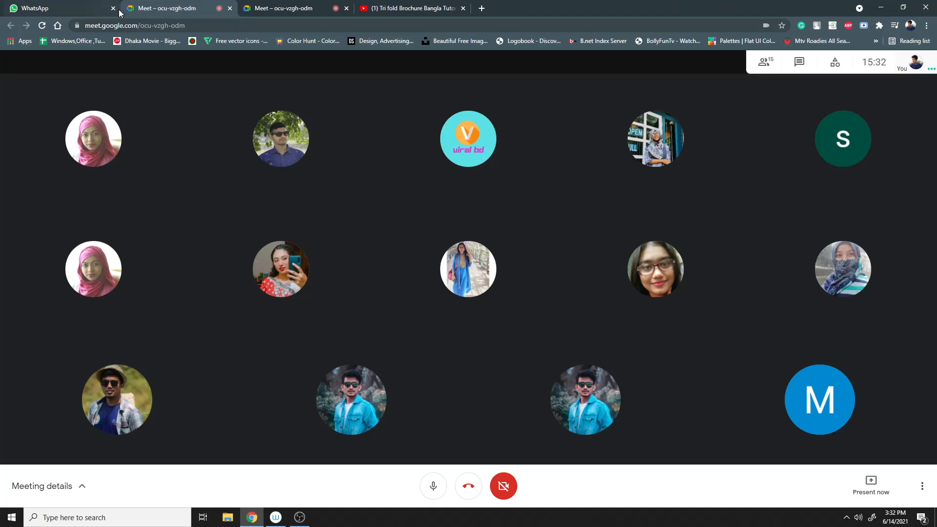
pyautogui.click(464, 15)
pyautogui.click(462, 8)
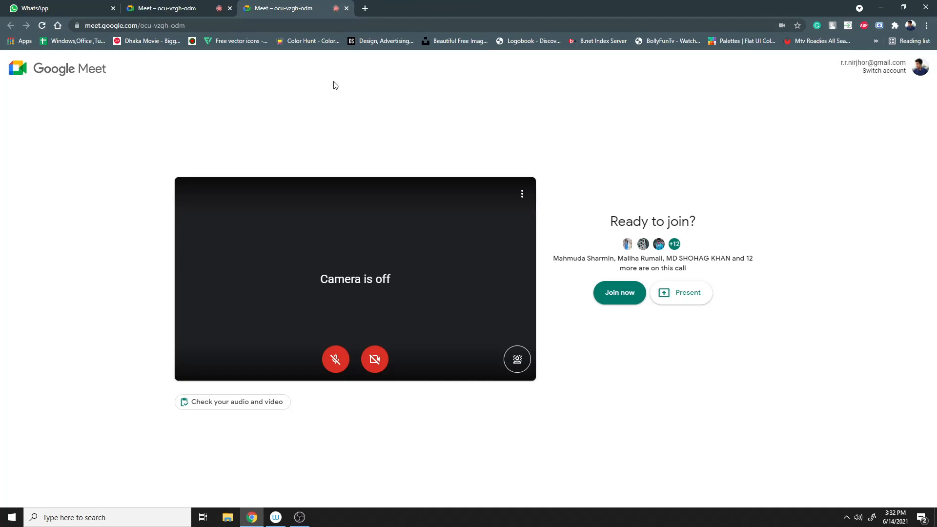
pyautogui.click(347, 8)
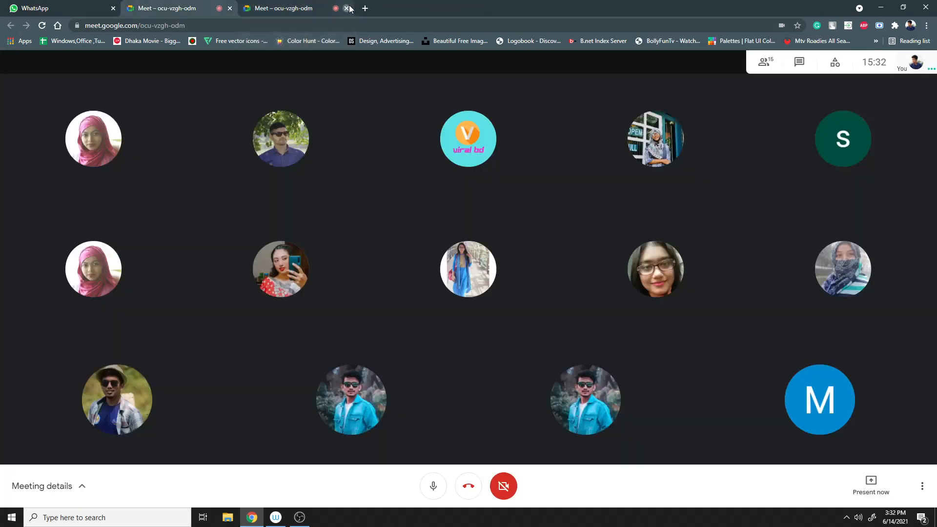
# - Mute the currently speaking participant for everyone in the call
pyautogui.moveTo(368, 370)
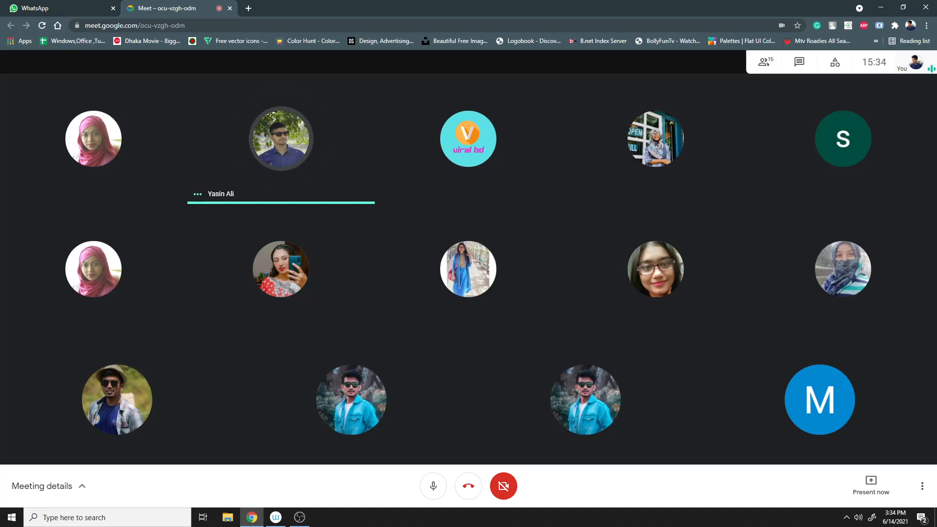
pyautogui.moveTo(281, 143)
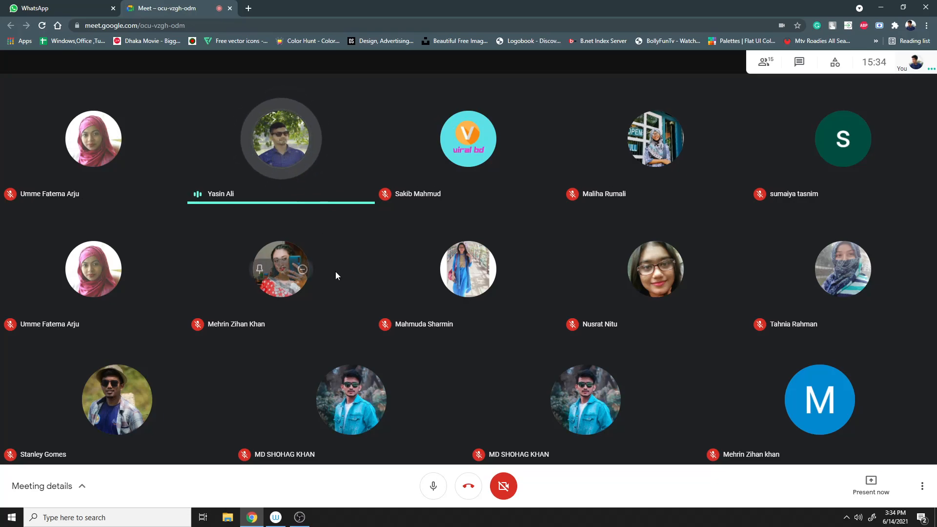
pyautogui.click(284, 143)
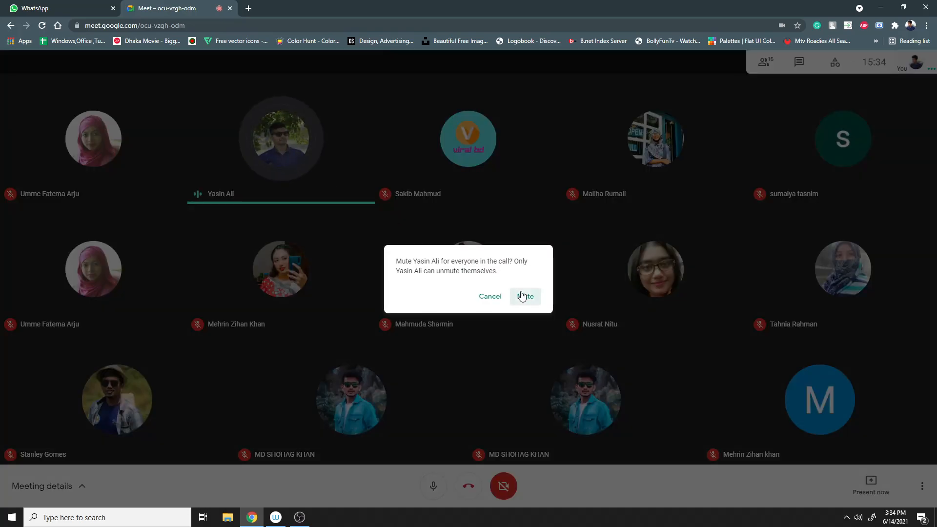
pyautogui.click(521, 295)
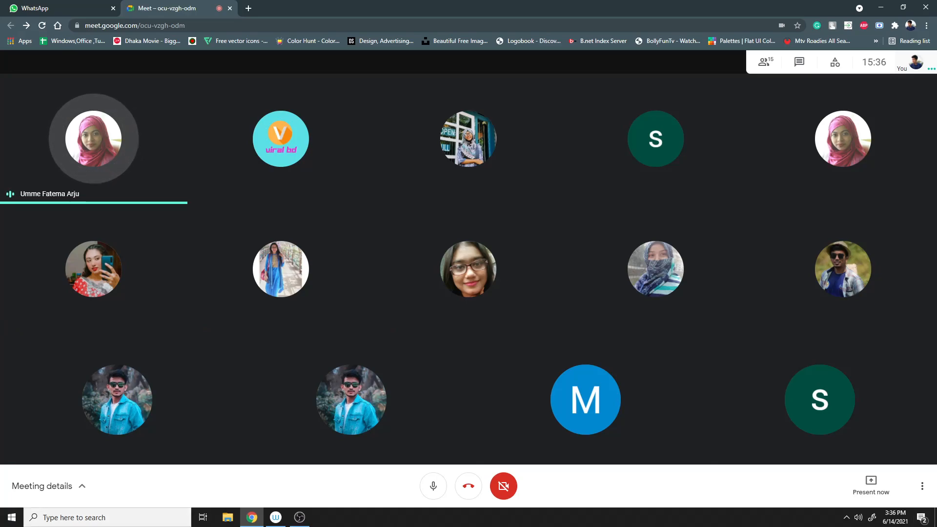
pyautogui.click(307, 521)
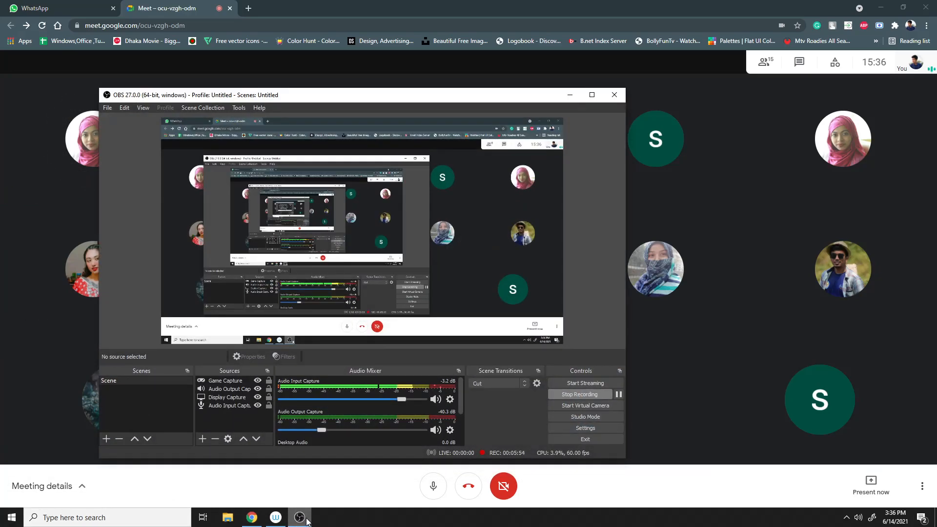
pyautogui.click(307, 521)
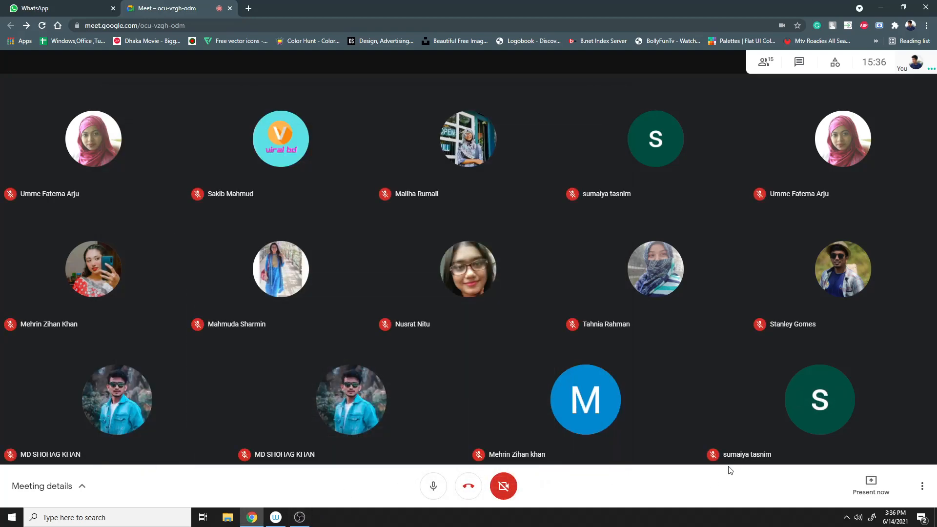
# - Search Windows for "ill" and launch Adobe Illustrator 2019
pyautogui.click(178, 522)
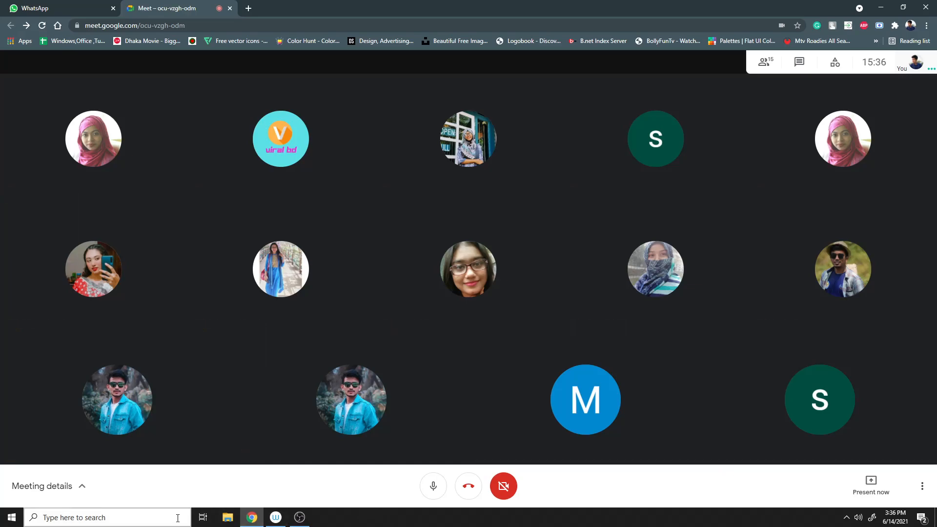
pyautogui.write('ill')
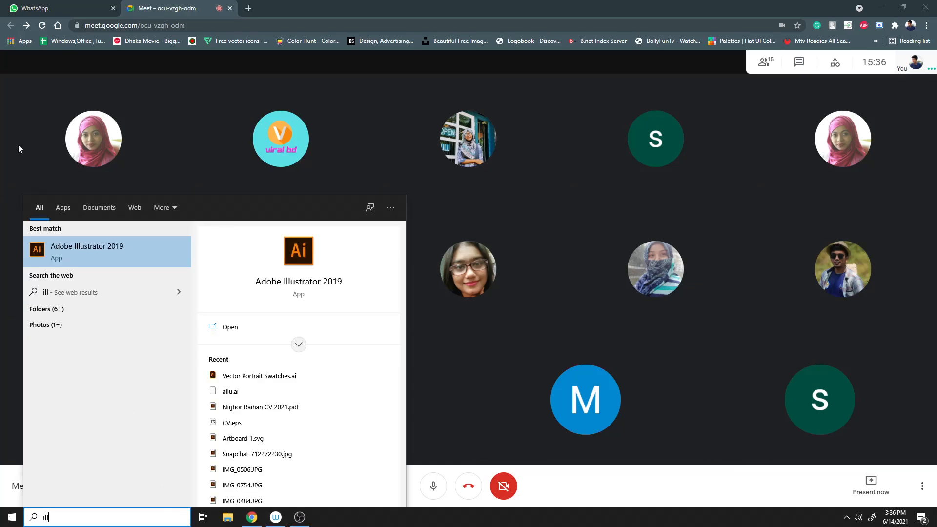
pyautogui.click(135, 264)
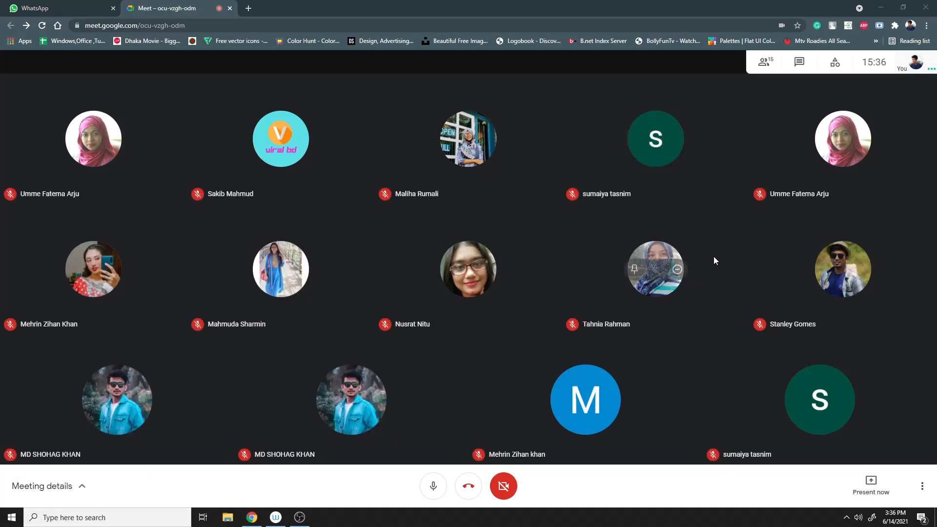
# - Open the meeting's participant list and scroll through everyone in the call
pyautogui.click(760, 67)
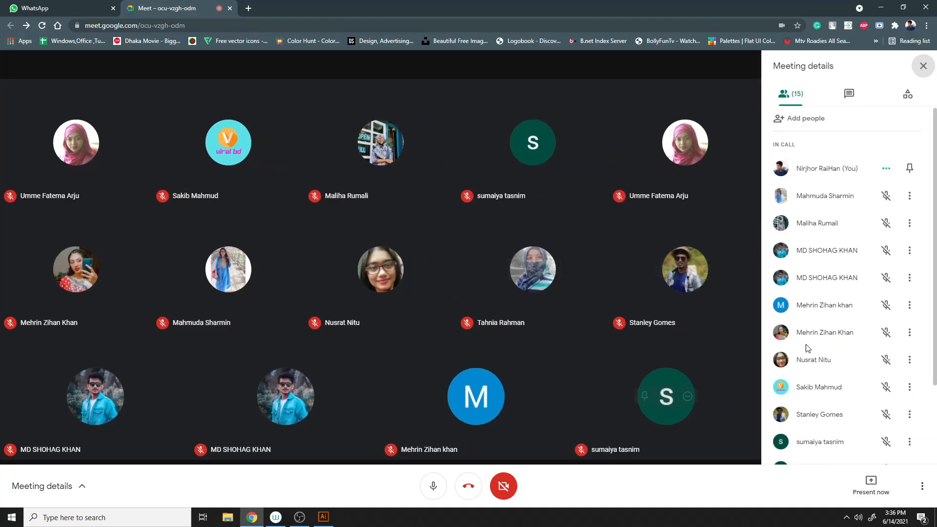
pyautogui.scroll(-2, 808, 346)
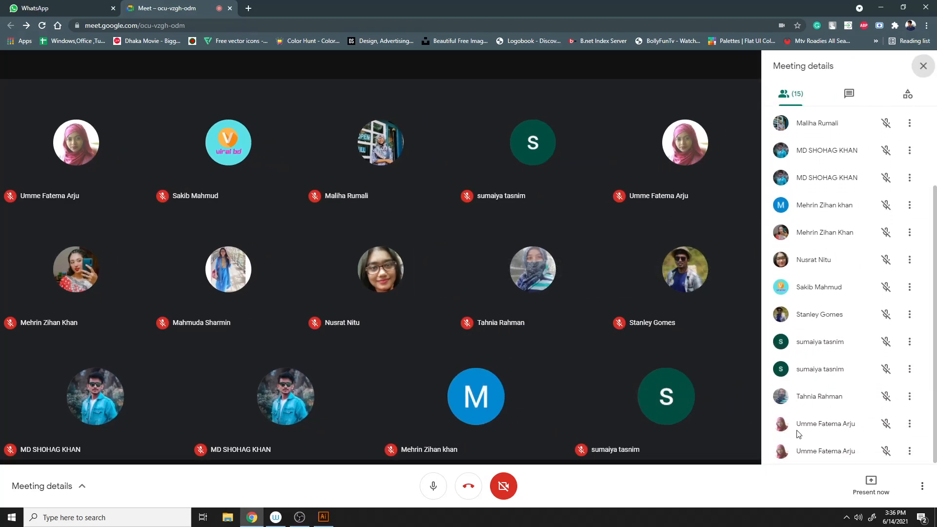
pyautogui.scroll(2, 887, 439)
pyautogui.scroll(-2, 887, 439)
pyautogui.scroll(2, 886, 436)
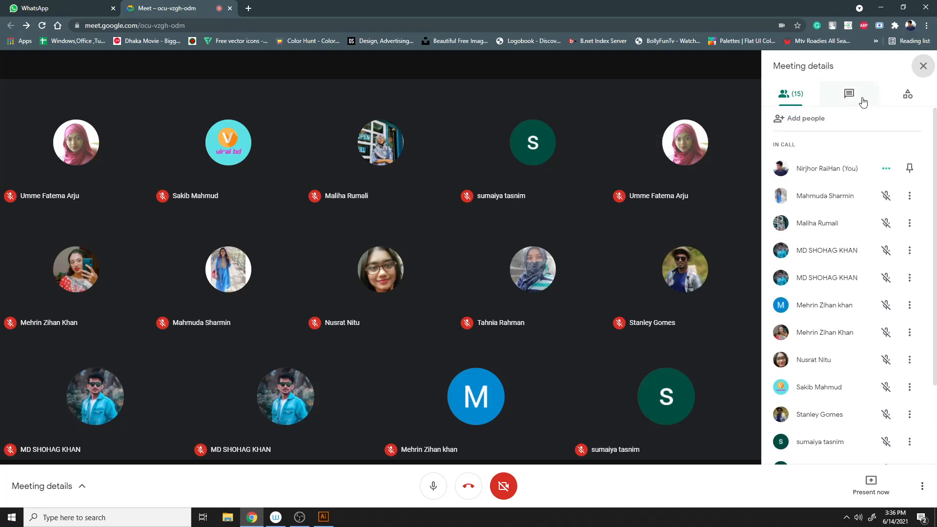
pyautogui.click(923, 66)
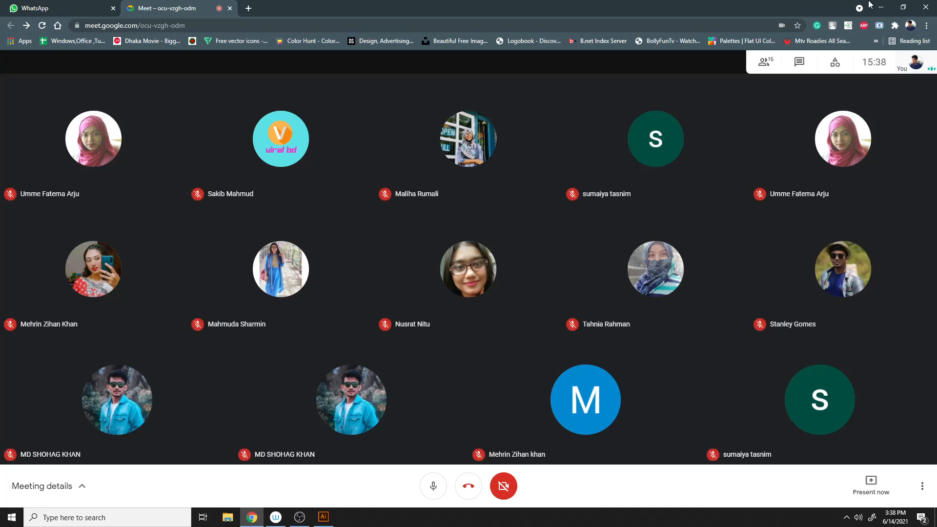
pyautogui.click(776, 67)
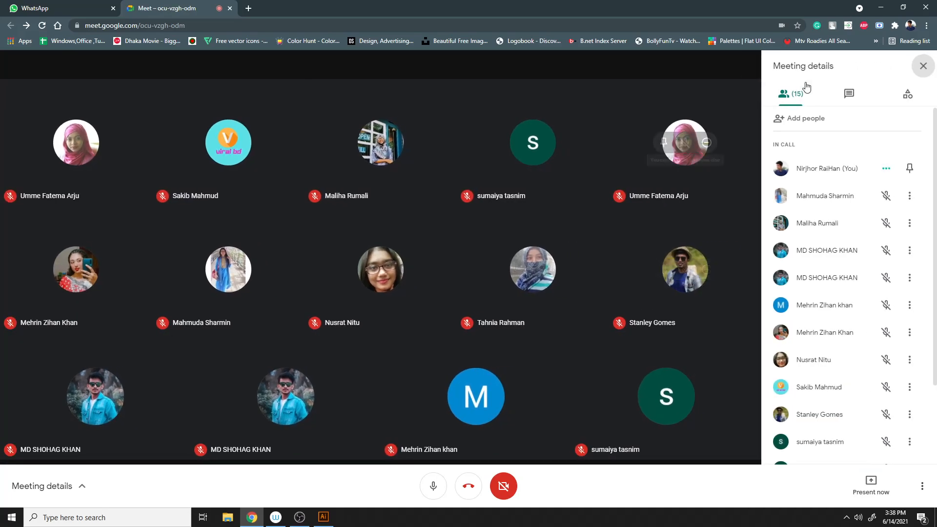
pyautogui.click(923, 66)
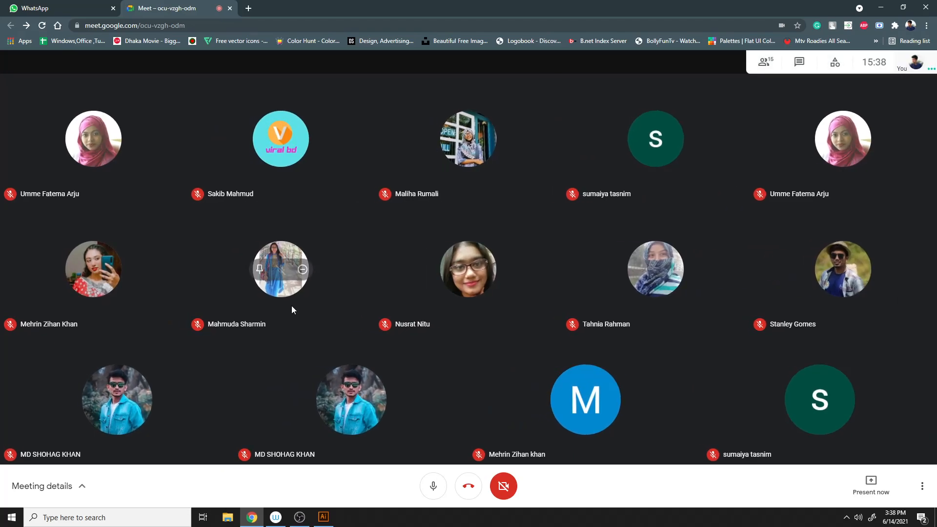
pyautogui.click(765, 63)
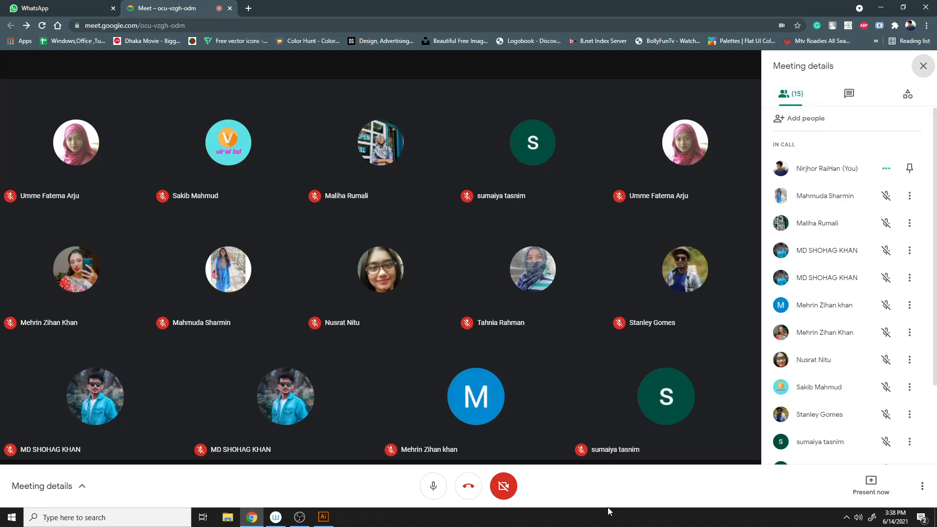
pyautogui.scroll(-2, 787, 371)
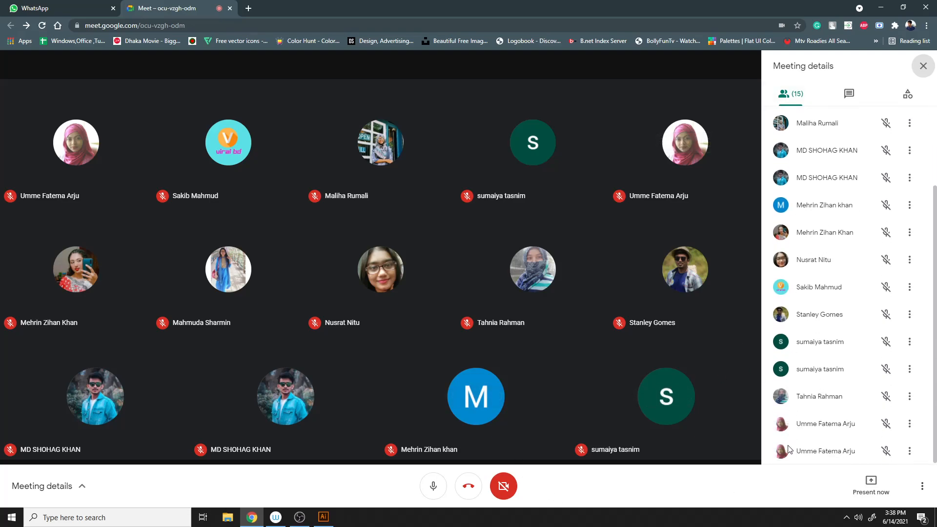
pyautogui.scroll(2, 790, 445)
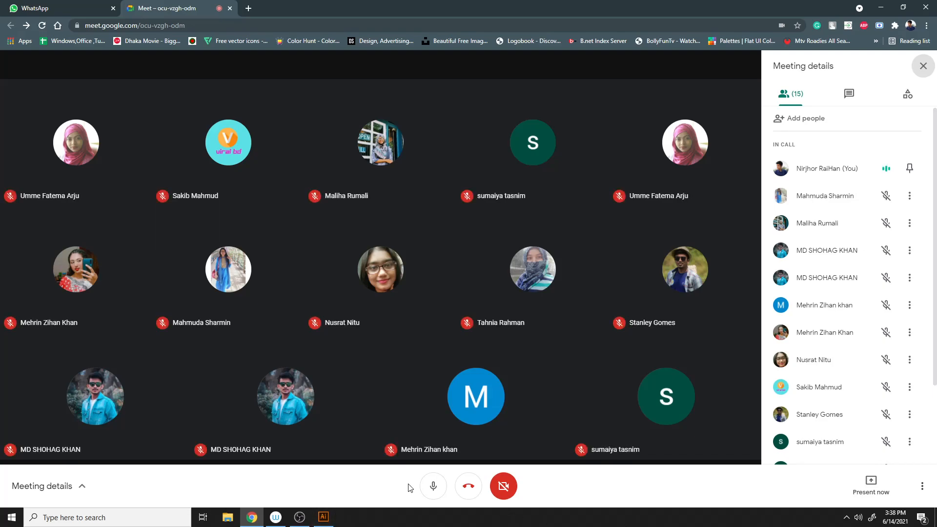
pyautogui.click(923, 66)
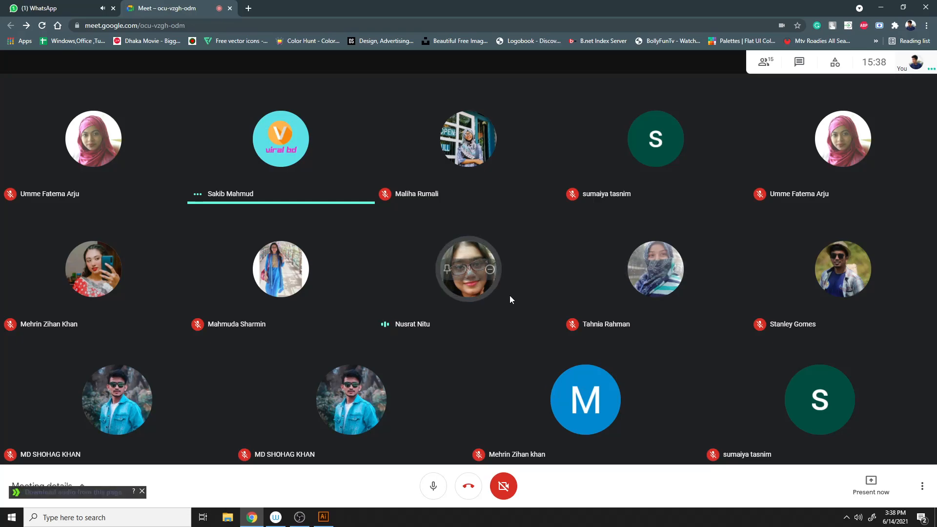
# - Switch to the WhatsApp tab and scroll through the group chat's new messages
pyautogui.click(93, 3)
pyautogui.scroll(-4, 525, 436)
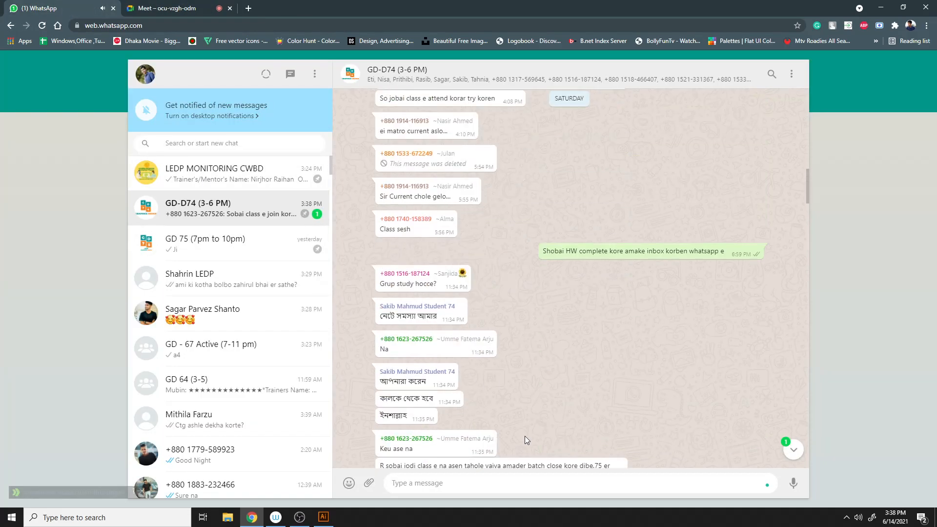
# - Jump to the group chat's latest messages and return to the meeting tab
pyautogui.scroll(-5, 526, 435)
pyautogui.click(793, 450)
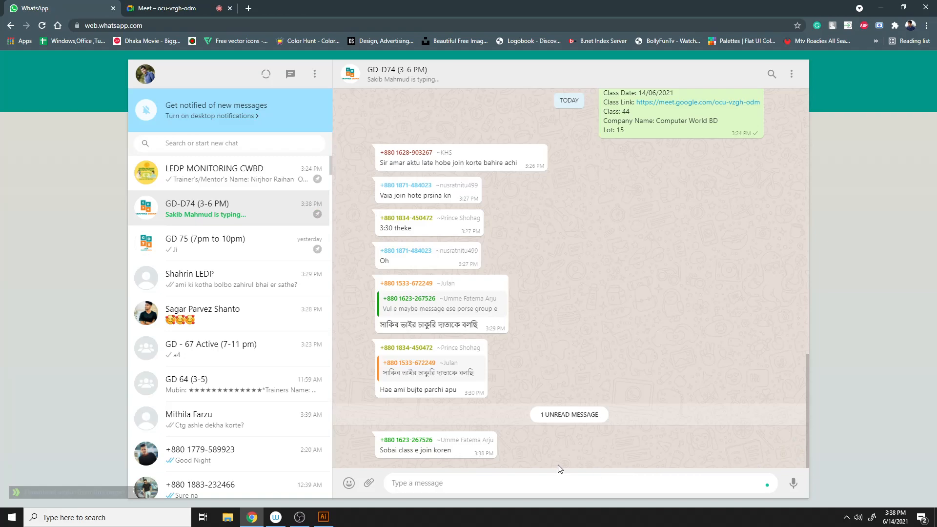
pyautogui.click(214, 4)
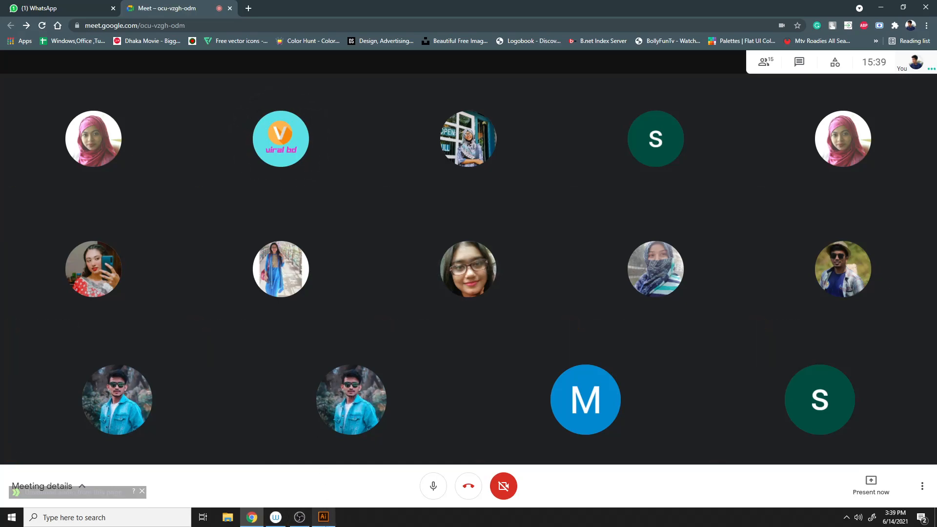
# - Switch to Illustrator and draw a tall thin rectangle about 18 px wide and 882 px high
pyautogui.click(324, 522)
pyautogui.click(324, 521)
pyautogui.click(324, 521)
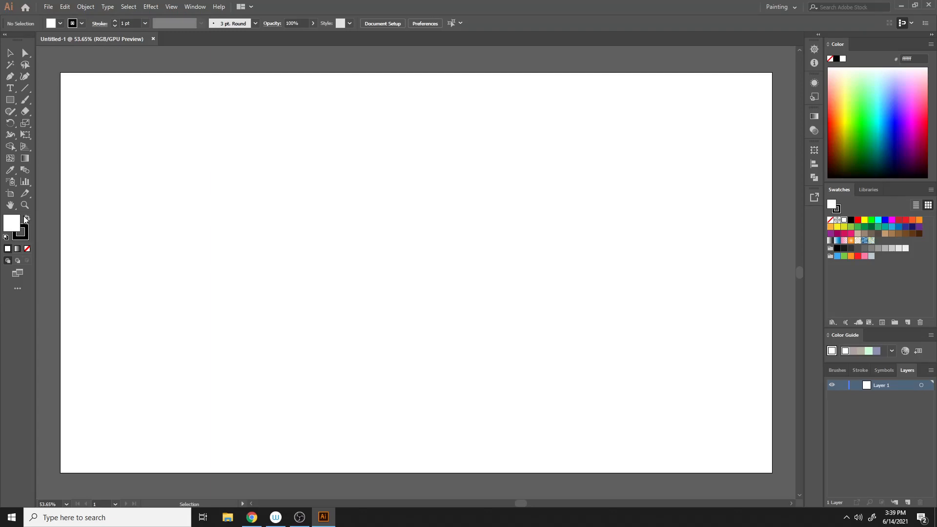
pyautogui.click(10, 100)
pyautogui.moveTo(370, 115); pyautogui.dragTo(364, 442)
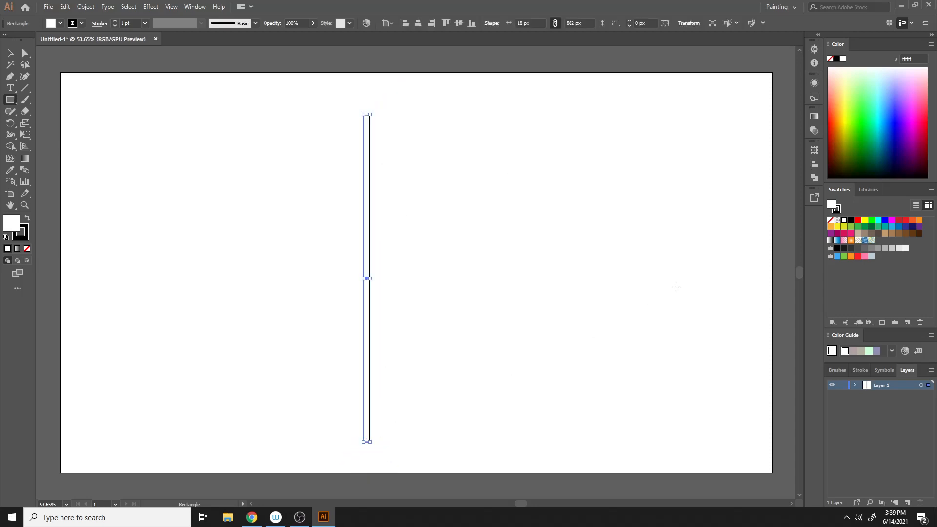
# - Give the rectangle a black fill and no stroke
pyautogui.click(10, 54)
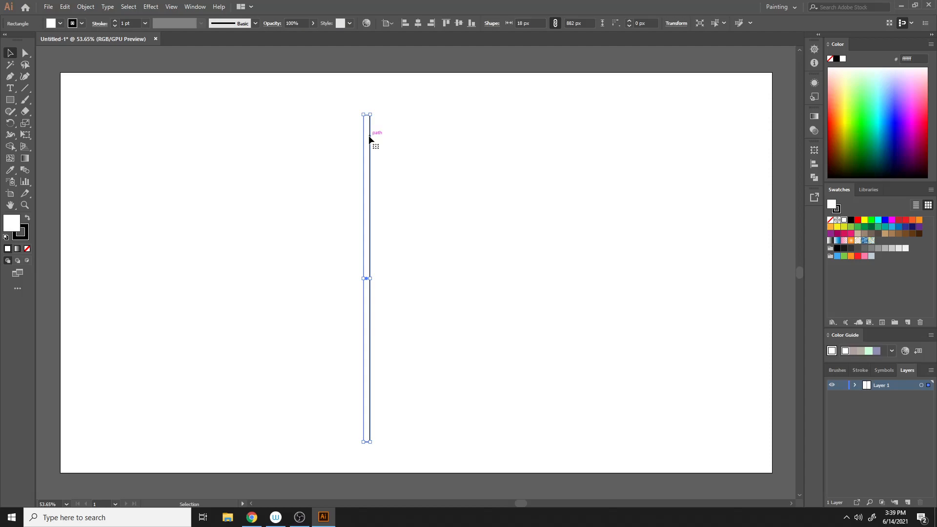
pyautogui.click(28, 217)
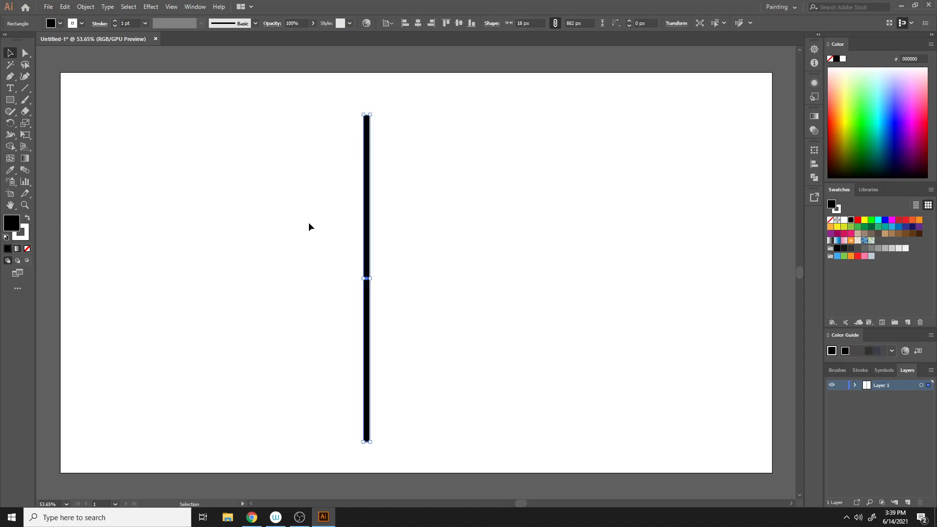
pyautogui.click(445, 187)
pyautogui.click(367, 214)
pyautogui.click(27, 249)
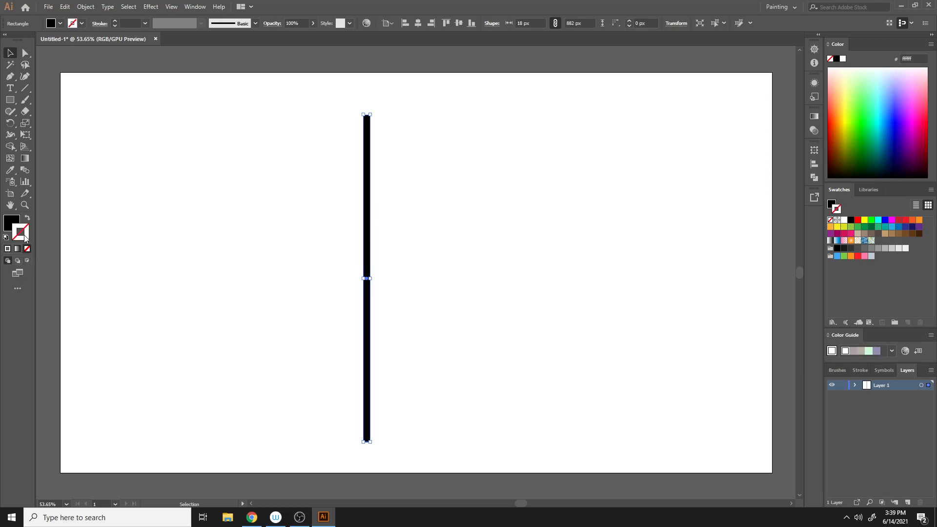
# - Rotate the rectangle so it lies horizontally across the artboard
pyautogui.click(320, 205)
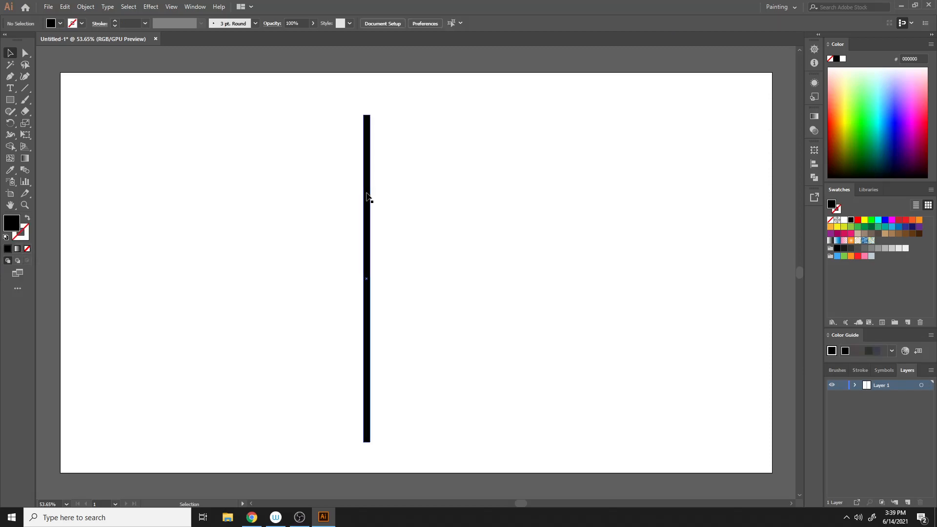
pyautogui.click(369, 198)
pyautogui.moveTo(375, 110); pyautogui.dragTo(485, 302)
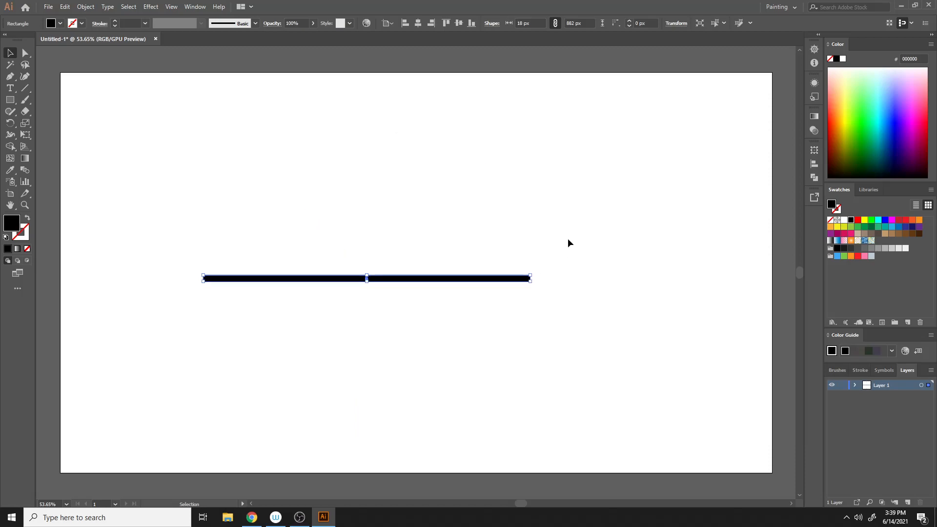
# - Select the rectangle and delete it from the artboard
pyautogui.click(564, 249)
pyautogui.moveTo(264, 232); pyautogui.dragTo(343, 316)
pyautogui.press('Delete')
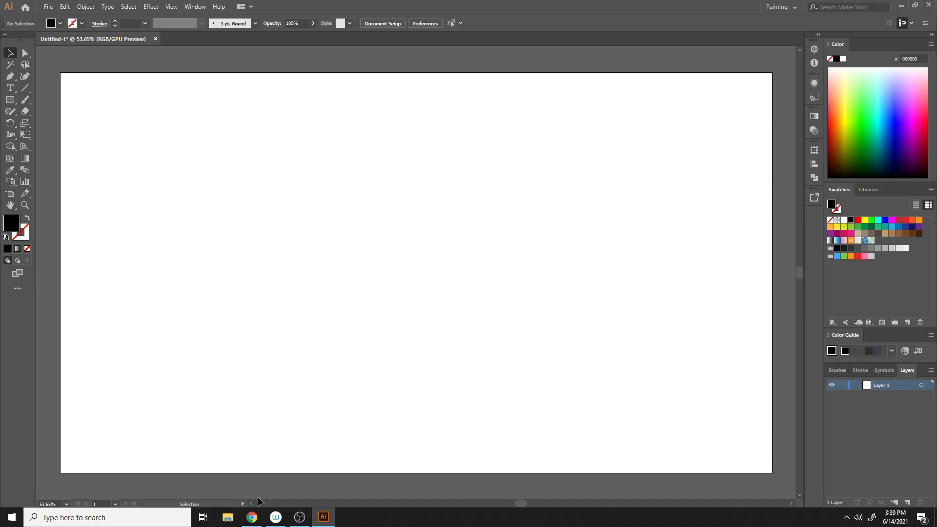
# - Open a new browser tab and search Google for "brochure design"
pyautogui.click(252, 517)
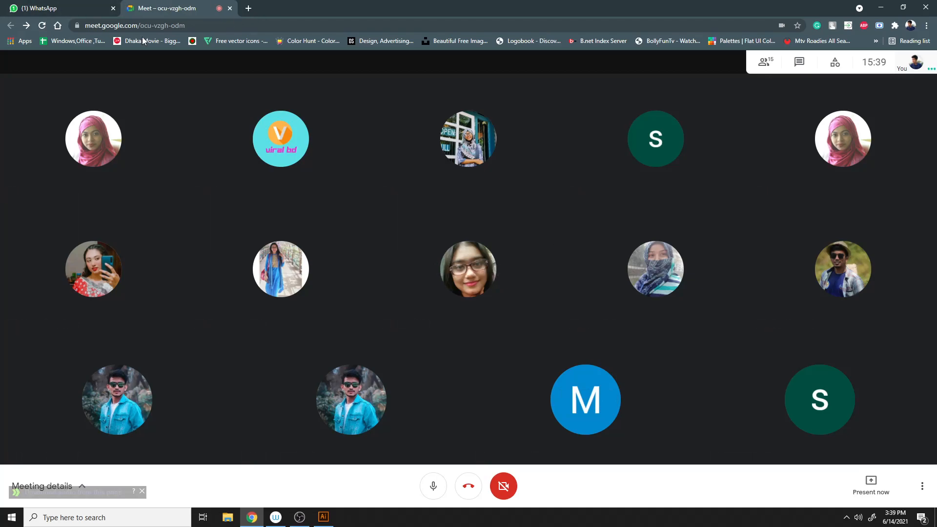
pyautogui.click(78, 8)
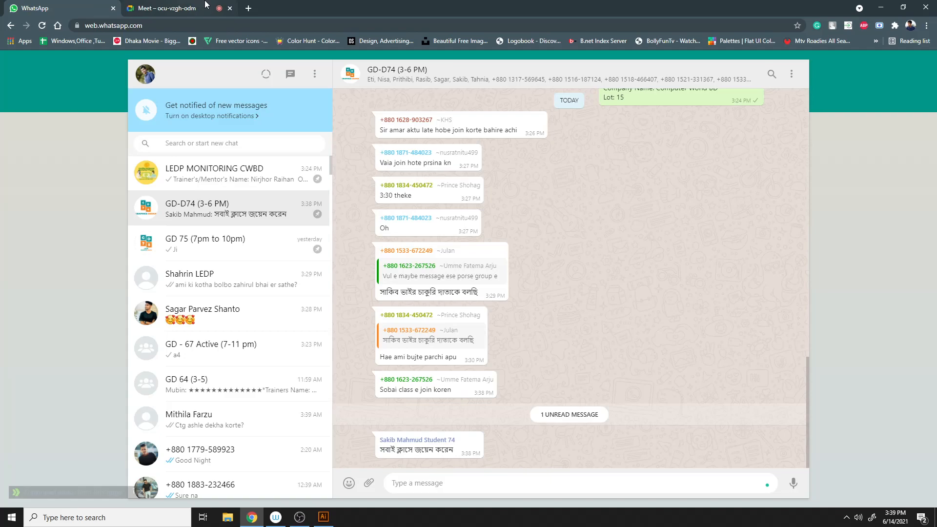
pyautogui.click(249, 9)
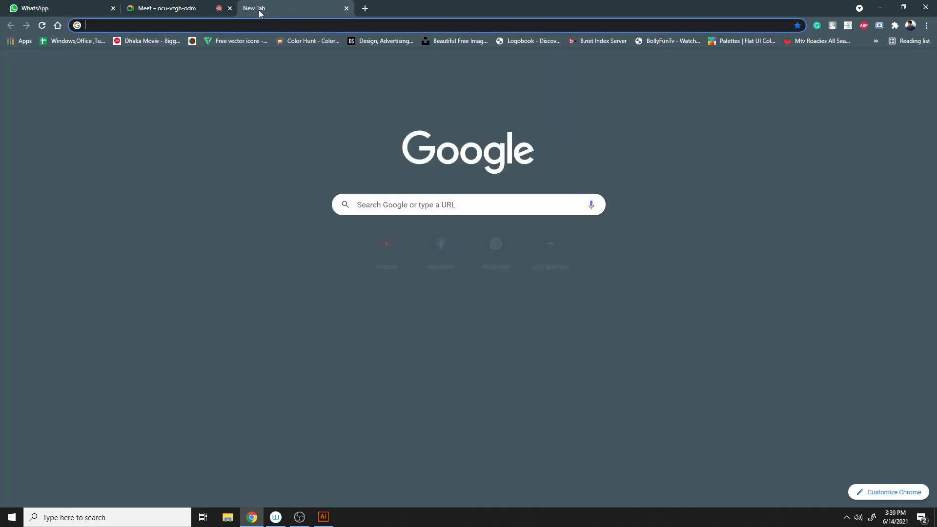
pyautogui.click(299, 26)
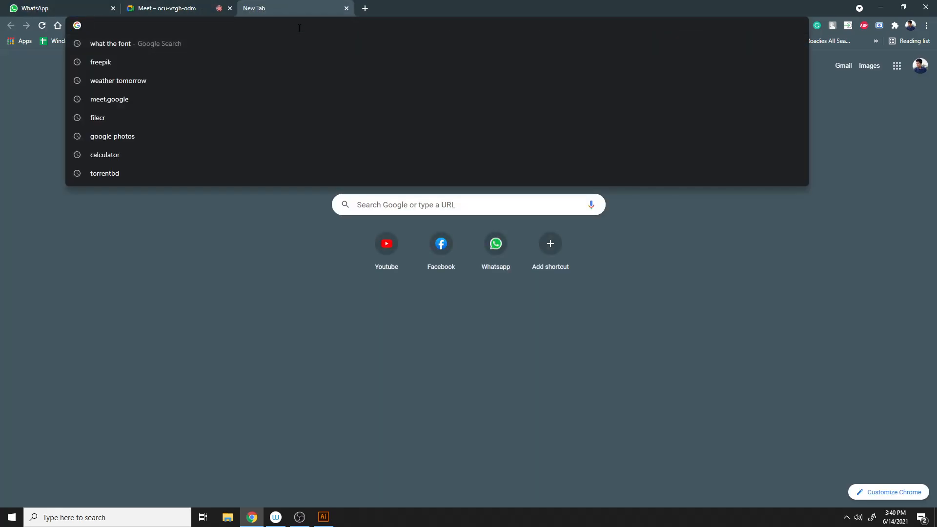
pyautogui.write('brochu')
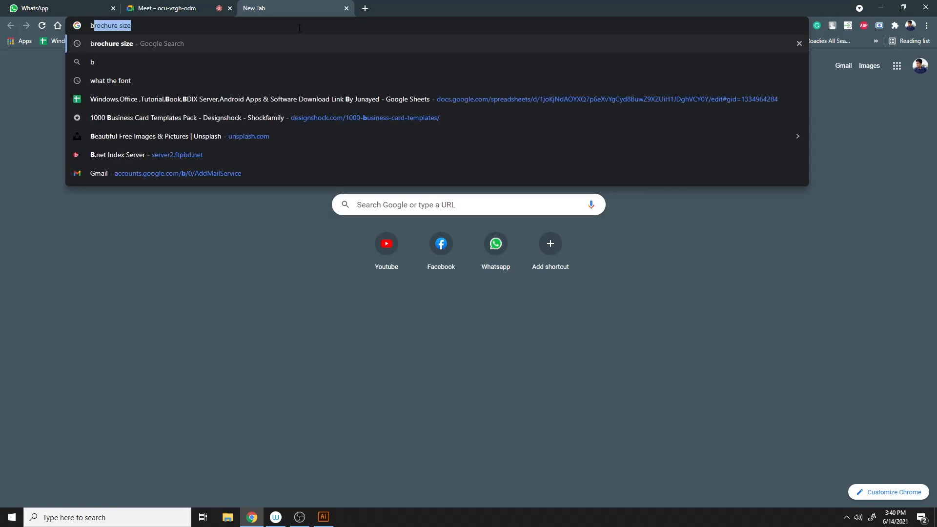
pyautogui.write('re designmn')
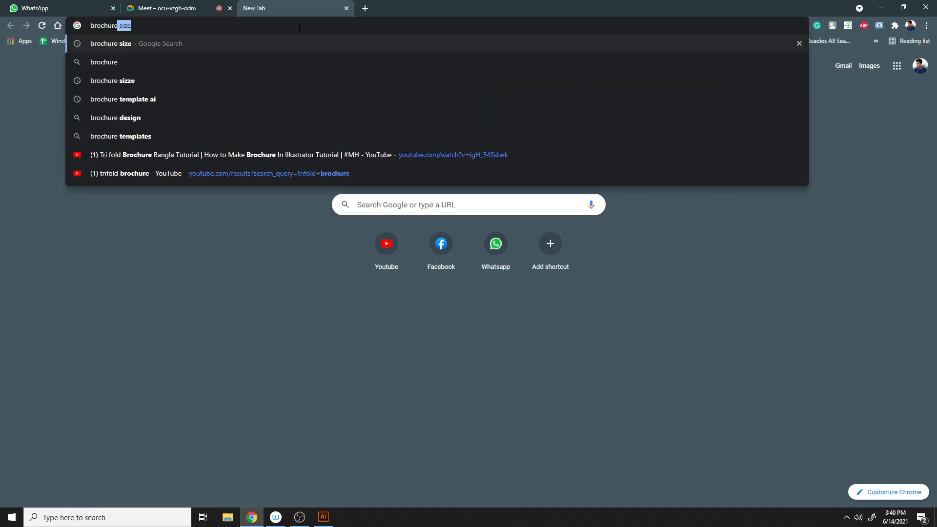
pyautogui.press('BackSpace')
pyautogui.press('BackSpace')
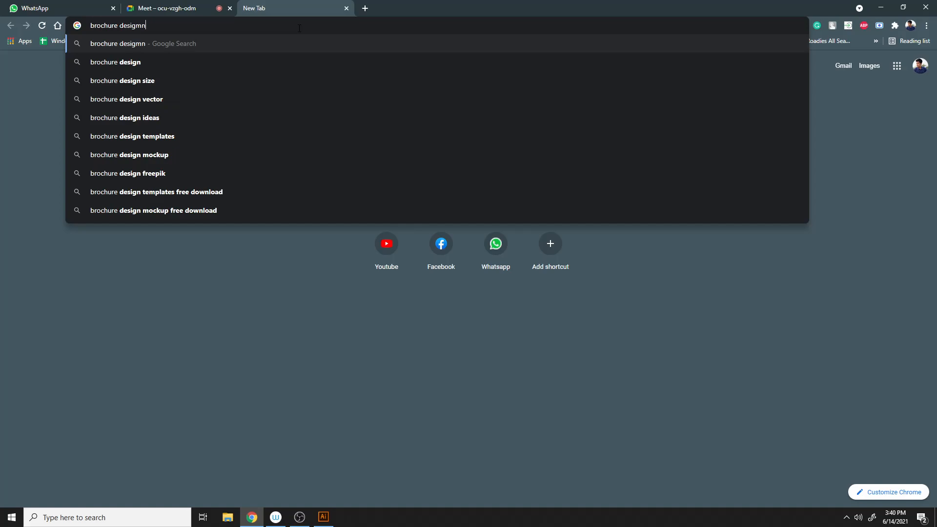
pyautogui.press('Return')
# - Present your entire screen to the meeting
pyautogui.click(196, 6)
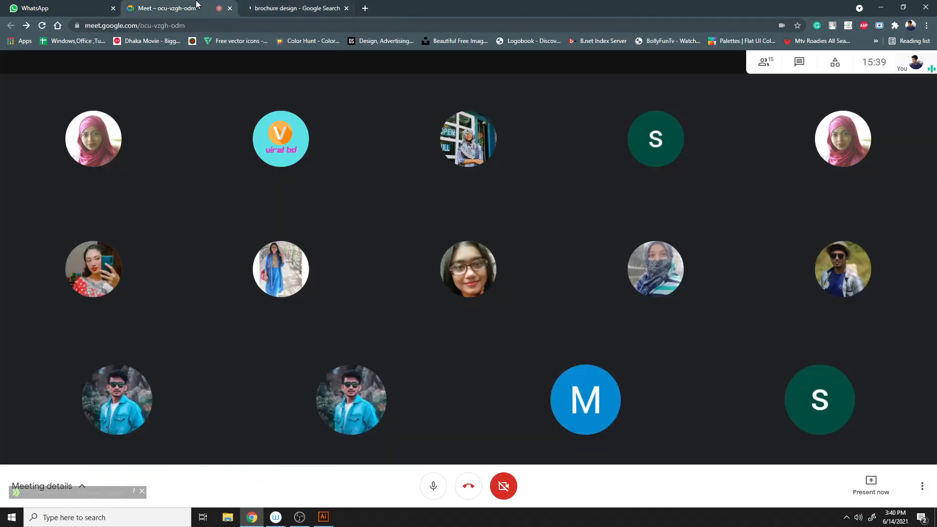
pyautogui.click(569, 109)
pyautogui.click(871, 486)
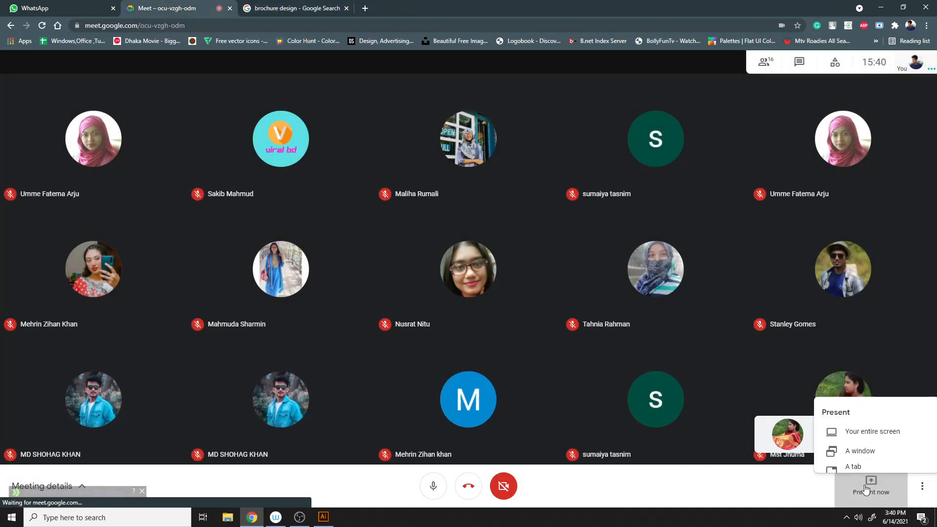
pyautogui.click(836, 398)
pyautogui.click(416, 137)
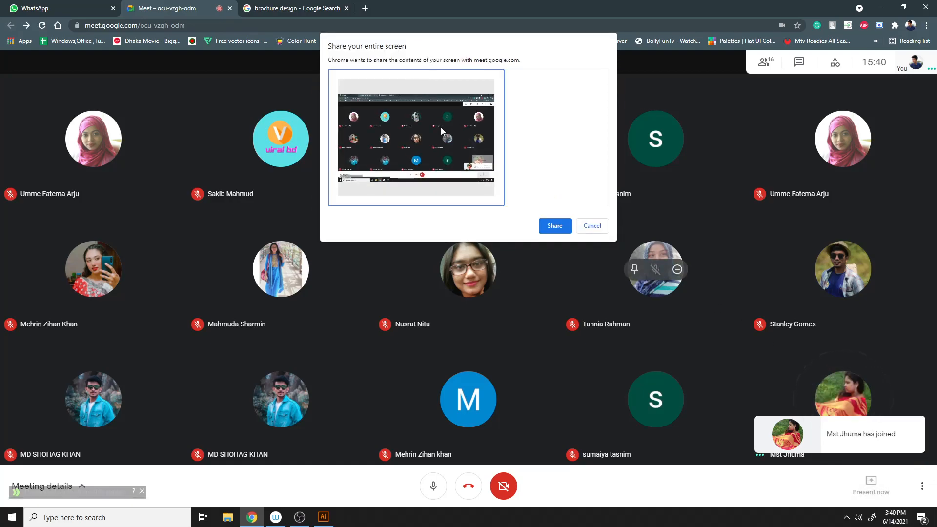
pyautogui.click(555, 226)
# - Browse the Google Images results for brochure design, previewing several brochure templates
pyautogui.click(288, 8)
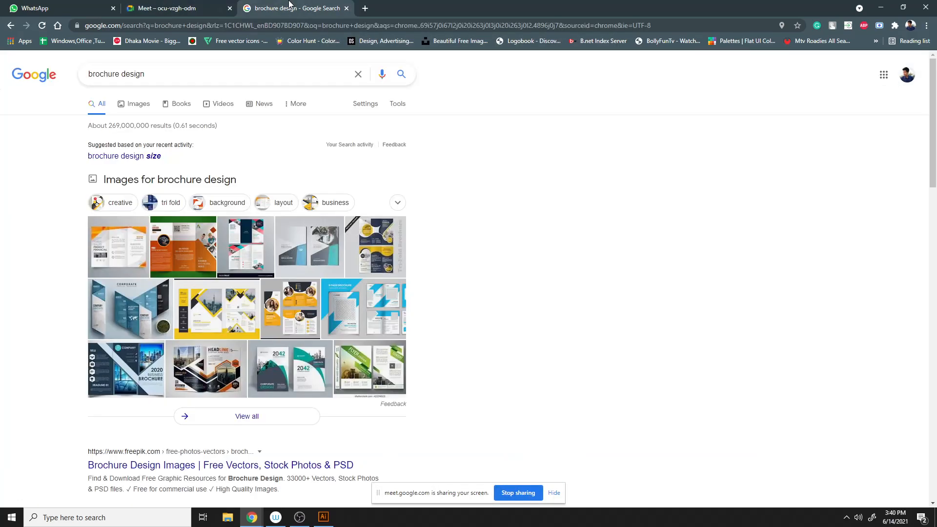
pyautogui.click(188, 179)
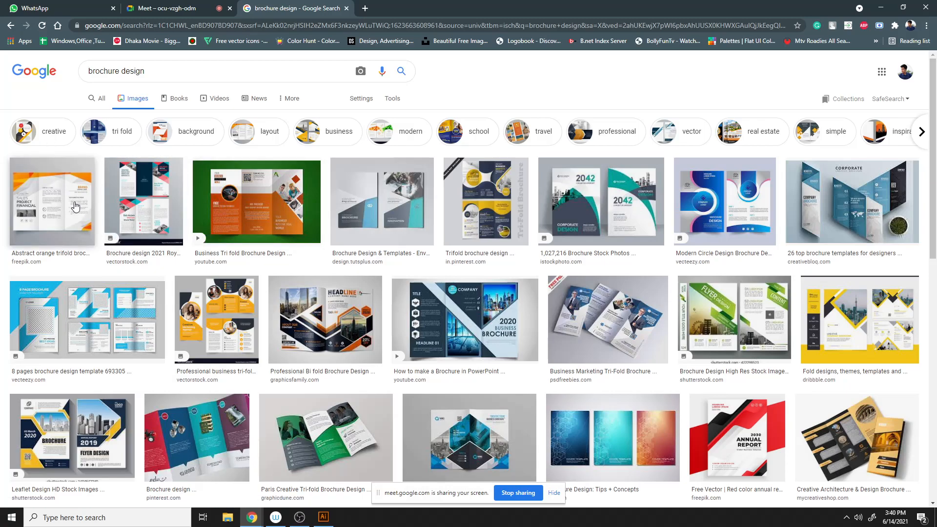
pyautogui.click(75, 225)
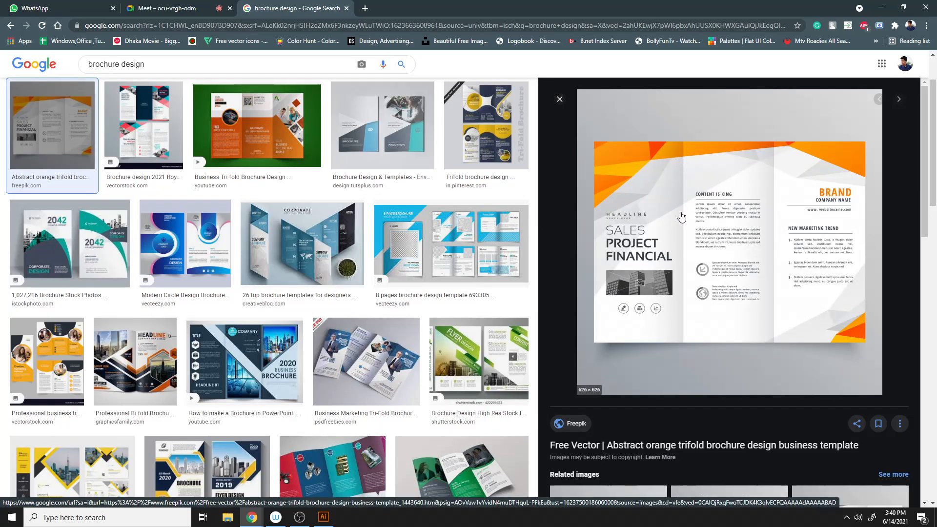
pyautogui.click(144, 126)
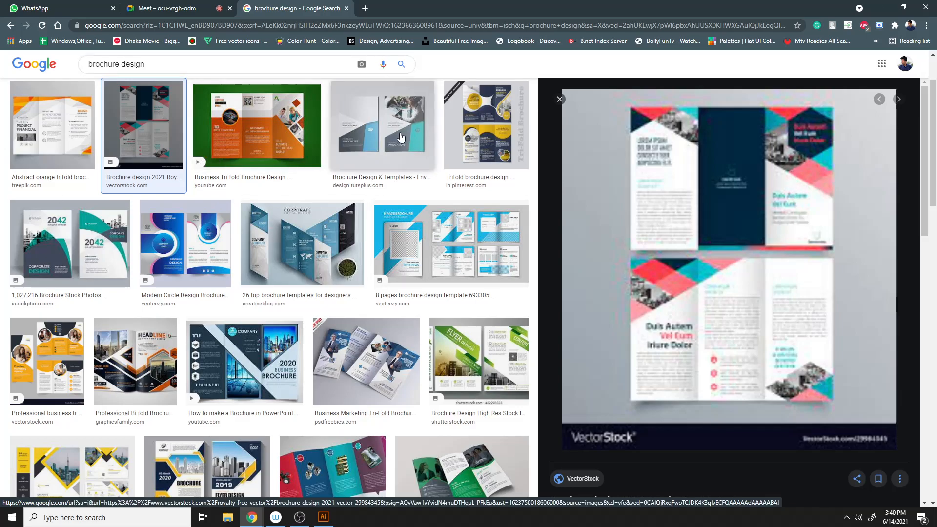
pyautogui.click(451, 242)
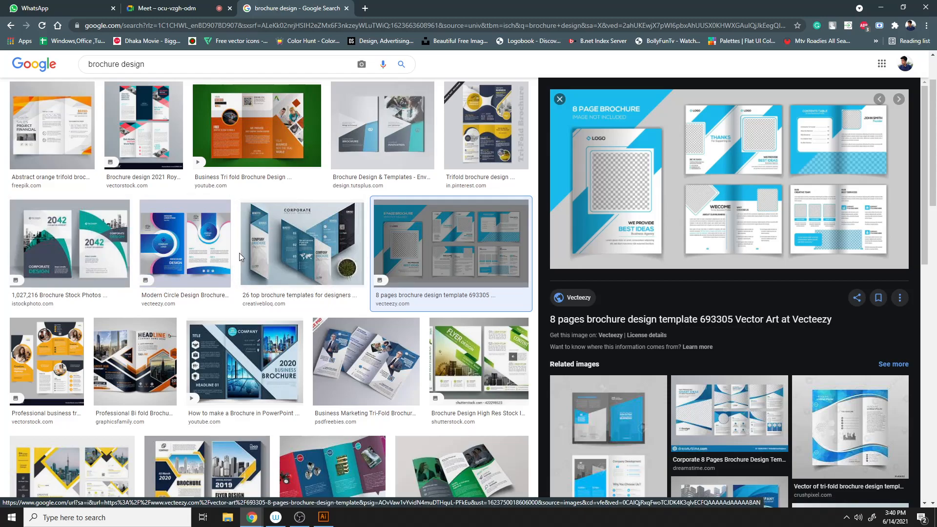
pyautogui.click(49, 362)
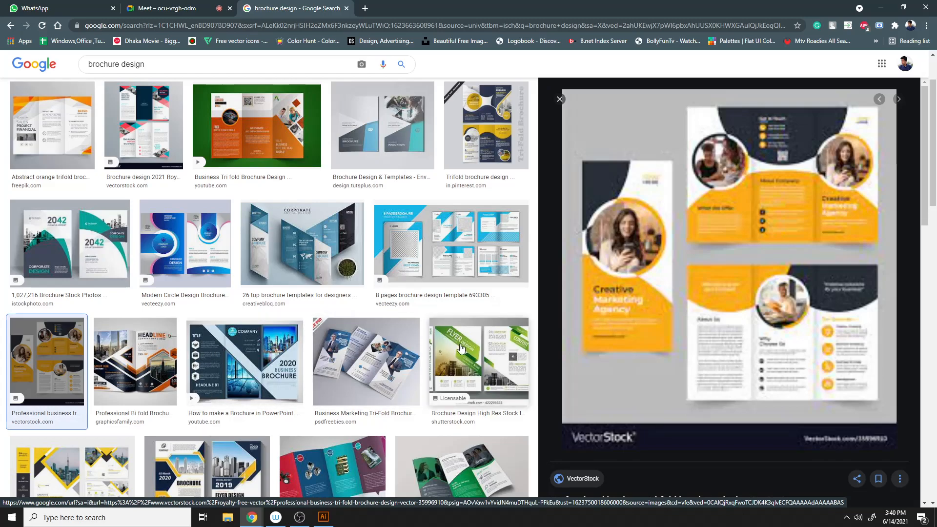
# - Open the yellow professional tri-fold brochure's VectorStock page and examine the design
pyautogui.click(709, 332)
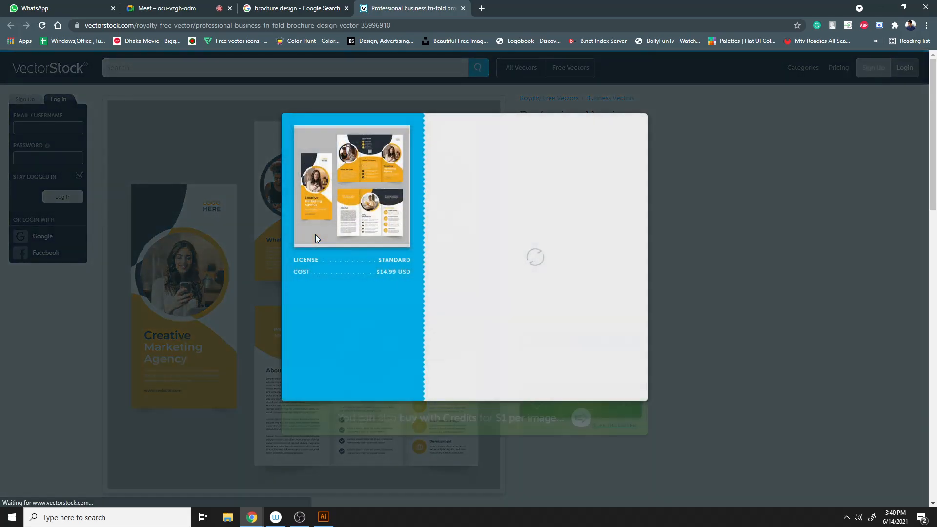
pyautogui.click(635, 125)
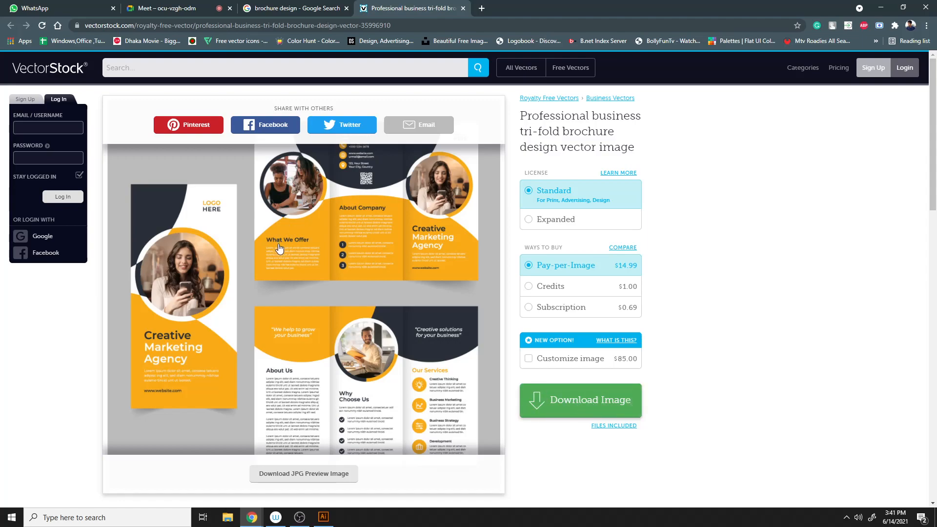
pyautogui.scroll(-1, 319, 363)
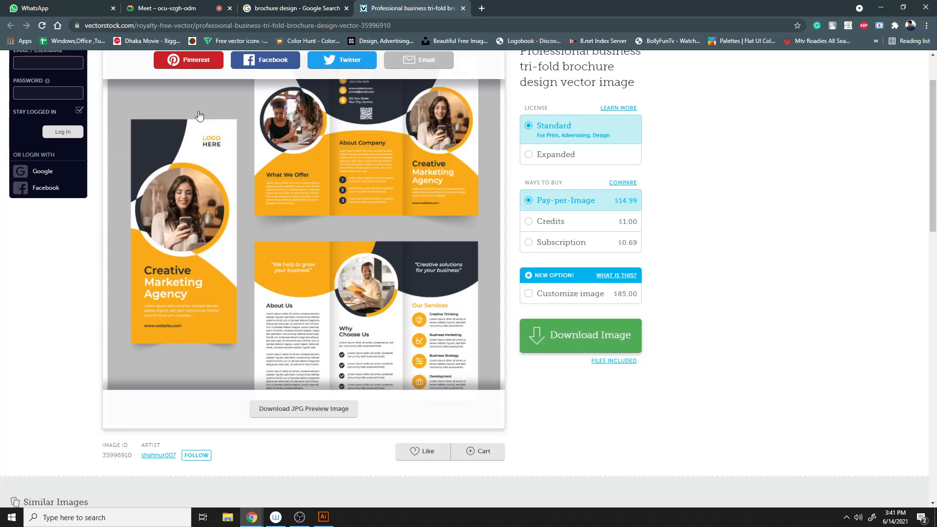
# - Review the brochure reference page again alongside the blank Illustrator document
pyautogui.click(325, 521)
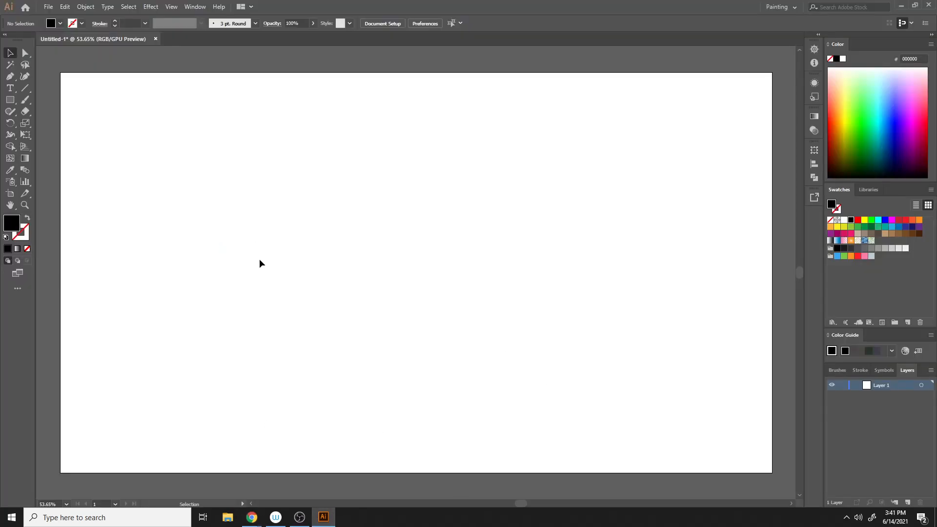
pyautogui.click(323, 516)
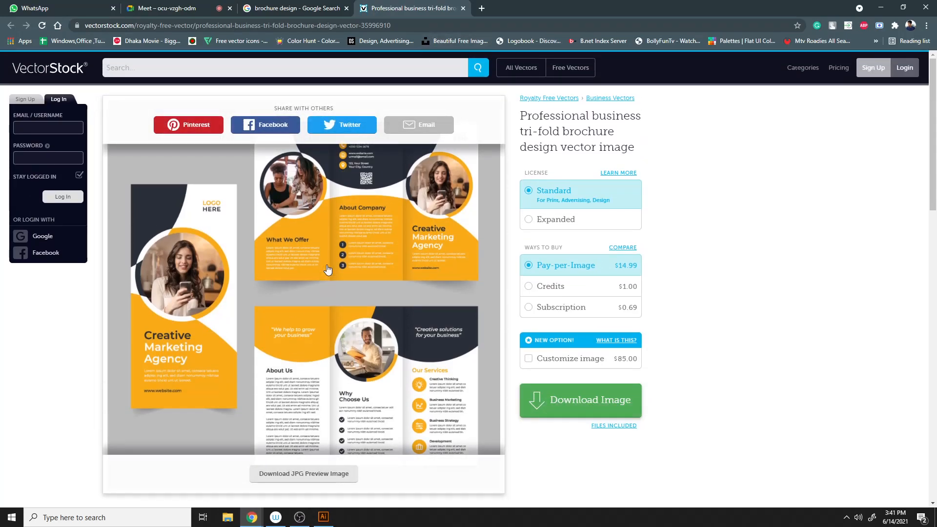
pyautogui.scroll(-1, 340, 344)
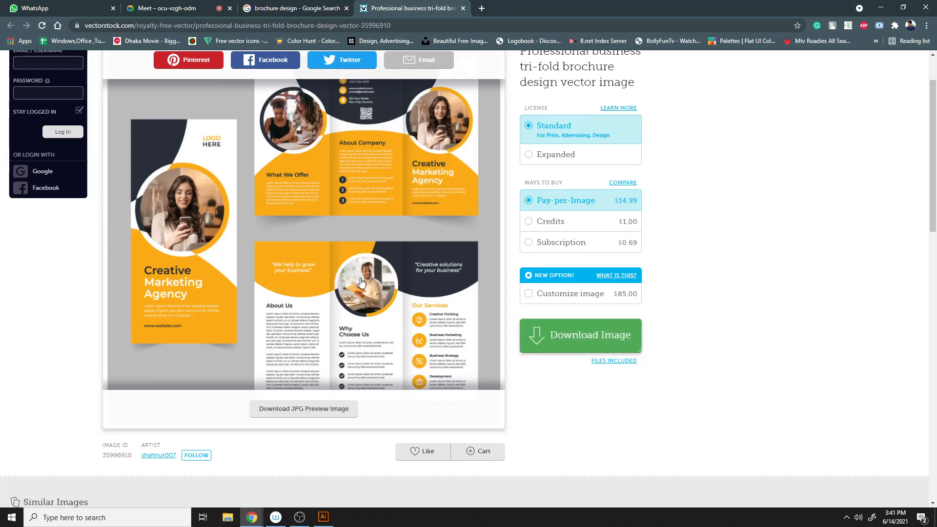
# - Switch to Illustrator and close the blank Untitled-1 document without saving
pyautogui.click(330, 517)
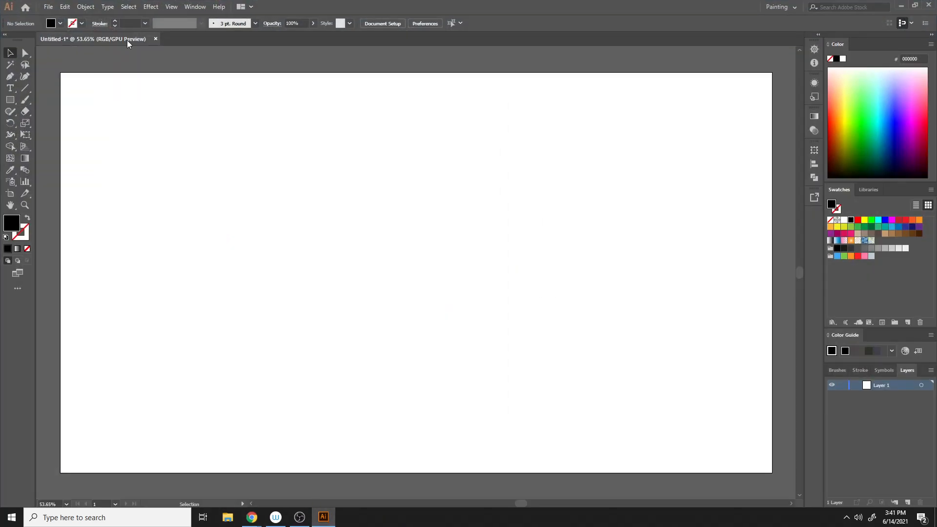
pyautogui.moveTo(152, 42); pyautogui.dragTo(152, 44)
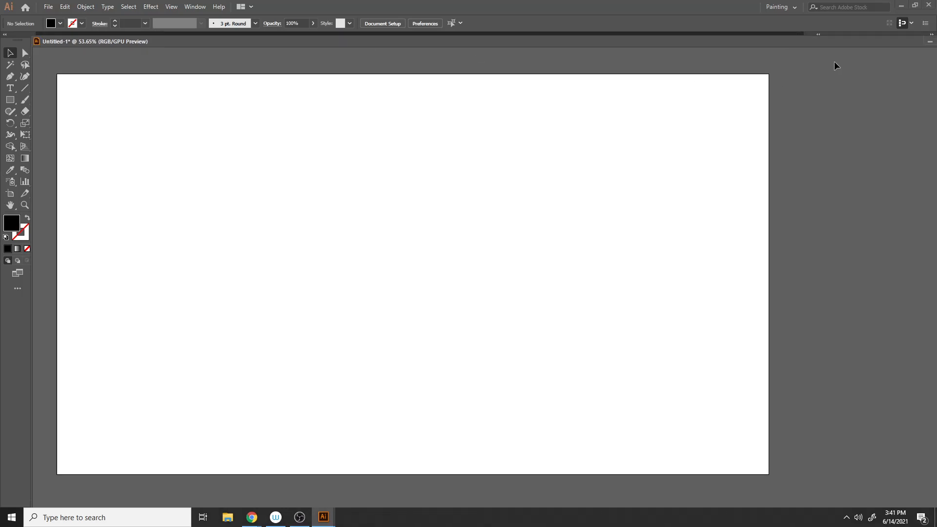
pyautogui.moveTo(836, 44); pyautogui.dragTo(788, 55)
pyautogui.click(909, 52)
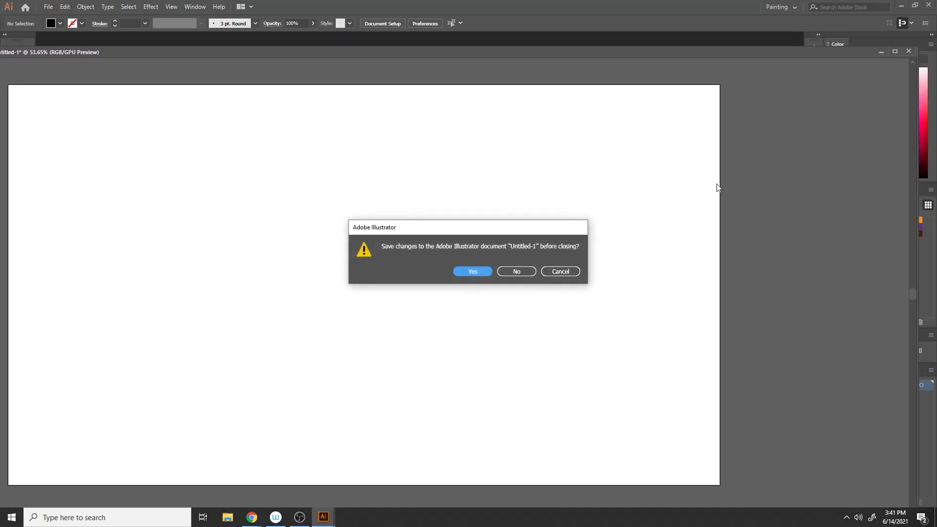
pyautogui.click(517, 271)
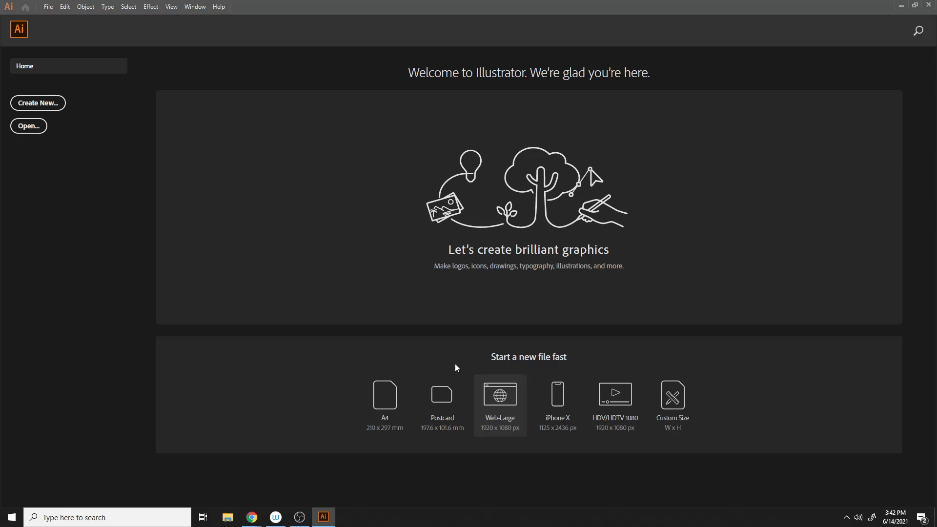
# - Create a custom document 11 in wide by 8.5 in high with units in inches, then close it
pyautogui.click(672, 396)
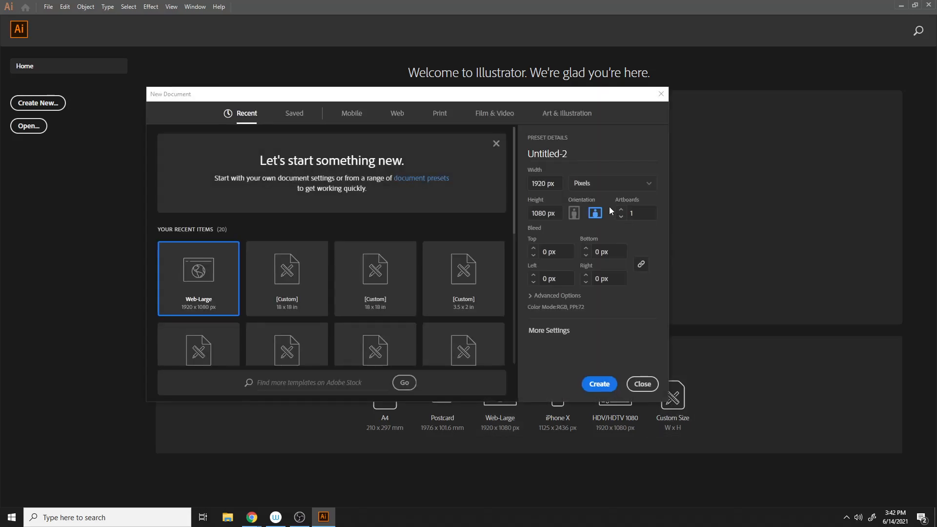
pyautogui.moveTo(557, 183); pyautogui.dragTo(517, 191)
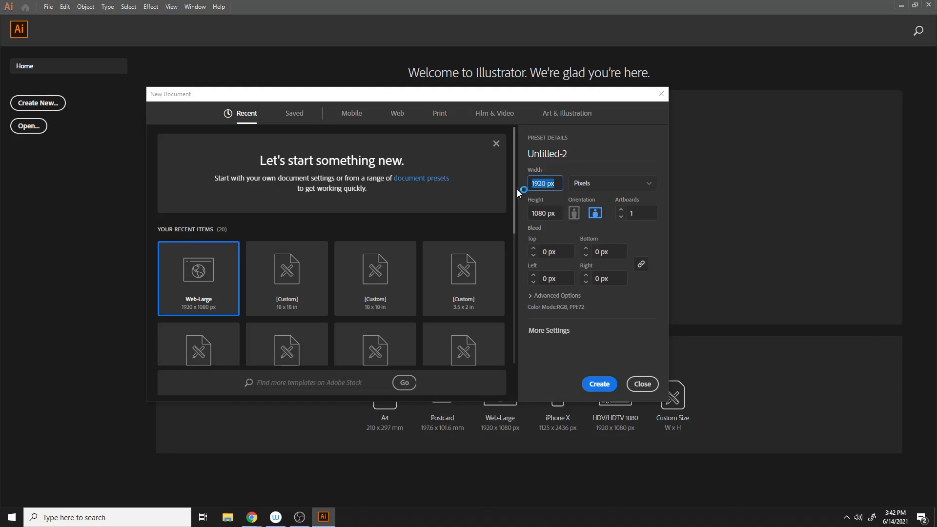
pyautogui.click(636, 198)
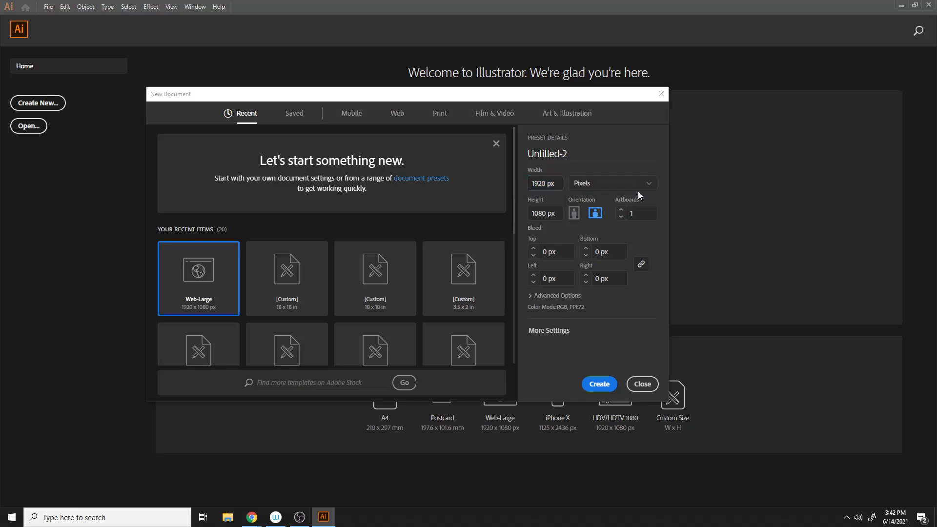
pyautogui.click(644, 182)
pyautogui.click(607, 233)
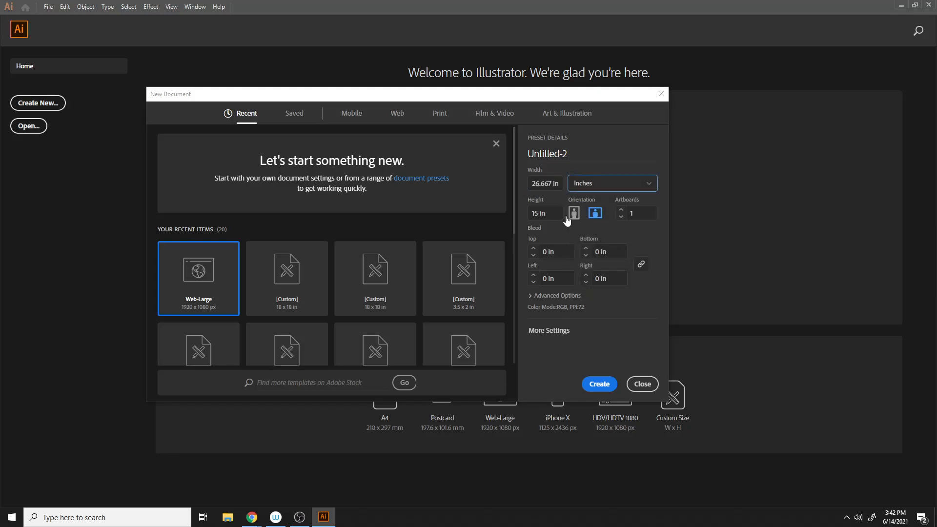
pyautogui.moveTo(555, 183); pyautogui.dragTo(490, 200)
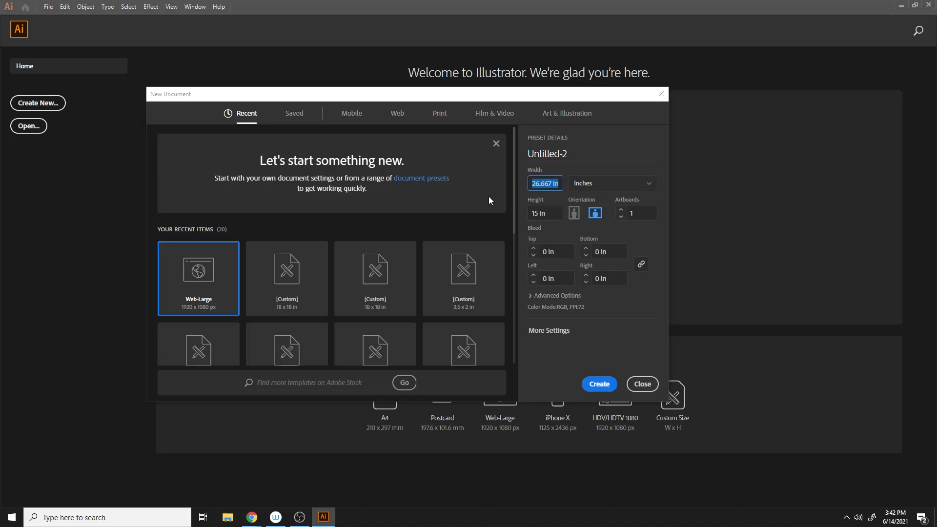
pyautogui.write('11')
pyautogui.press('Tab')
pyautogui.write('8.5')
pyautogui.click(594, 385)
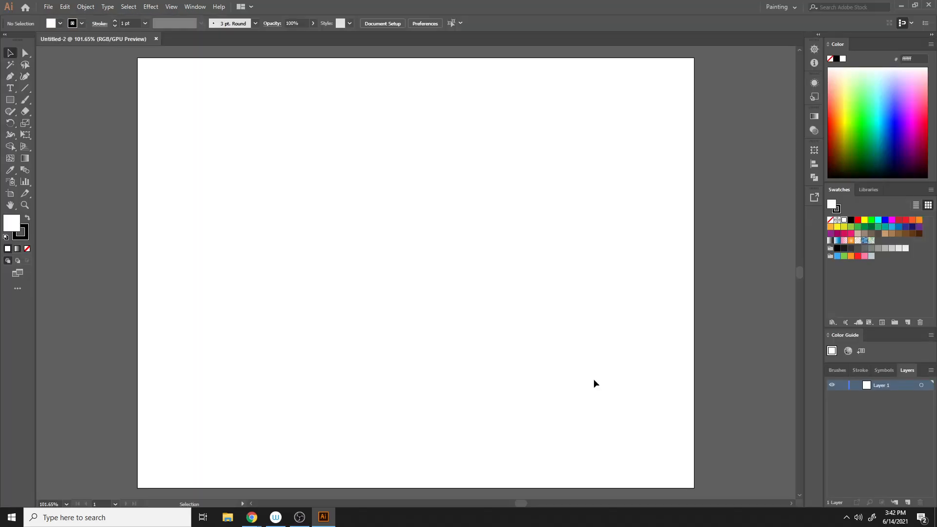
pyautogui.hotkey('ctrl', '-')
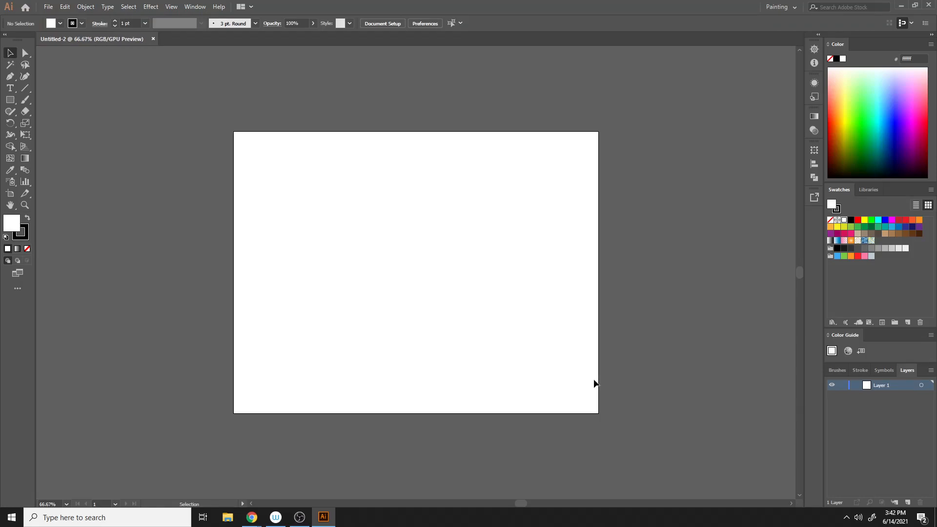
pyautogui.click(153, 39)
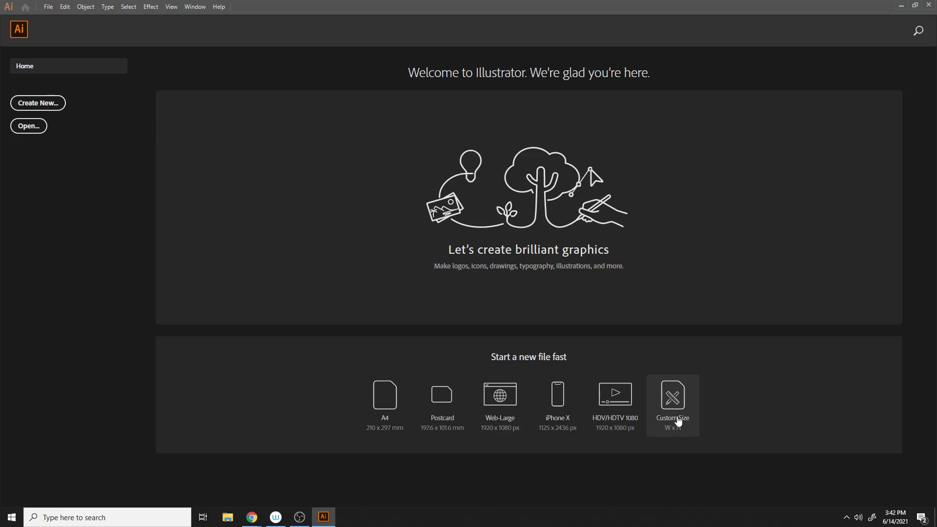
# - Create a custom document 8.5 in wide by 11 in high, then close it
pyautogui.click(679, 423)
pyautogui.moveTo(532, 192); pyautogui.dragTo(514, 192)
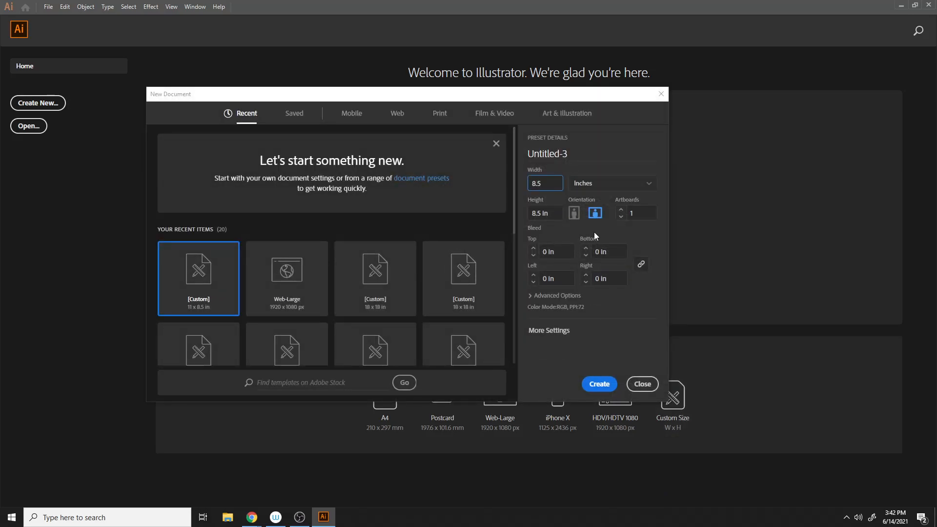
pyautogui.press('Tab')
pyautogui.write('11')
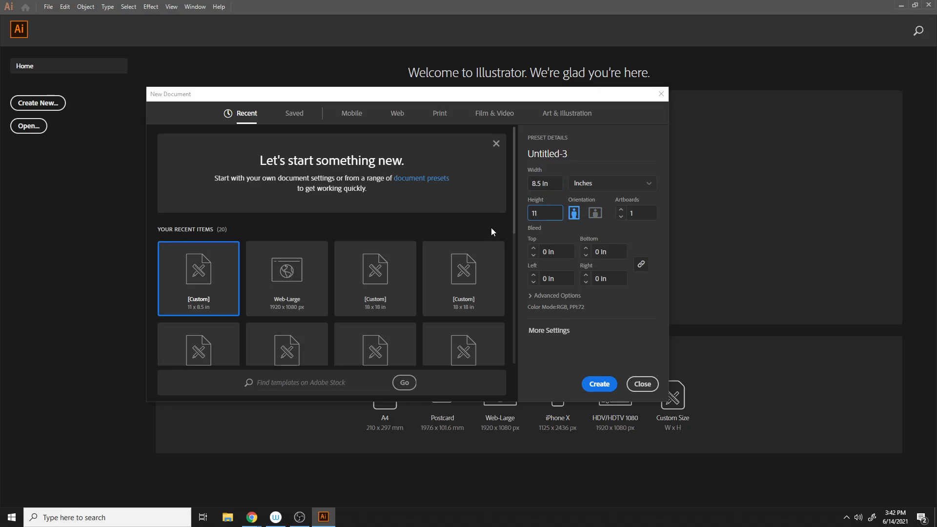
pyautogui.click(597, 384)
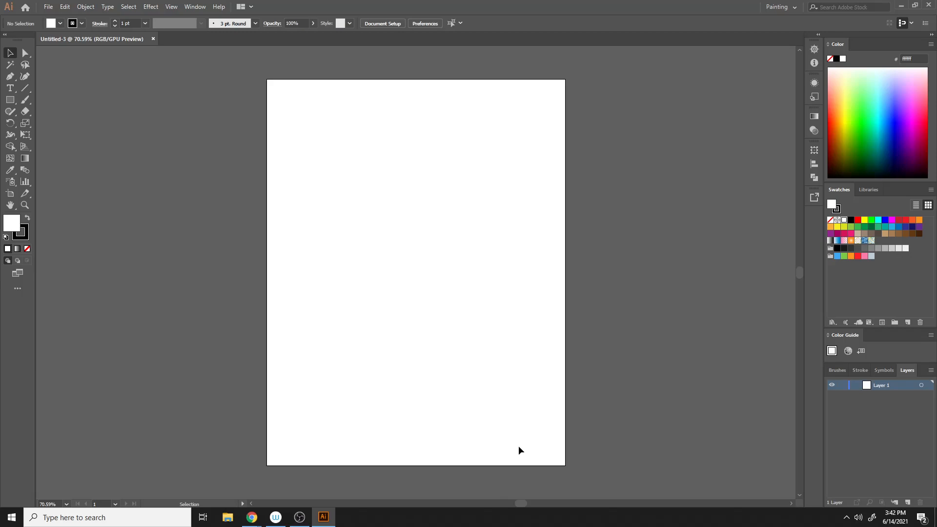
pyautogui.click(10, 194)
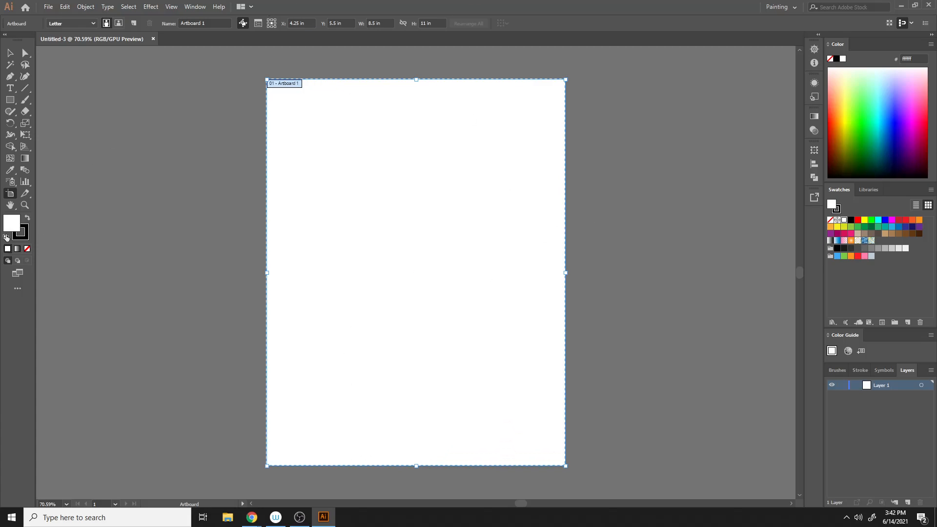
pyautogui.click(153, 39)
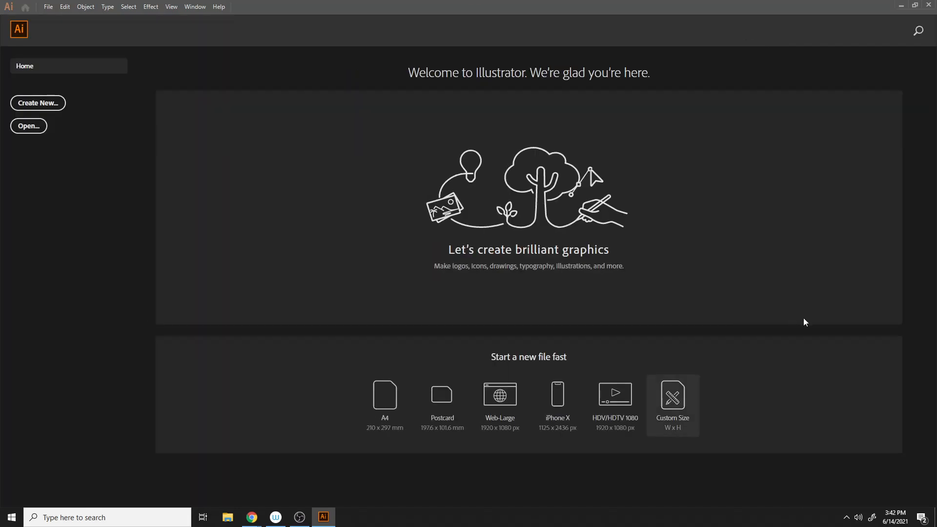
# - Start a new custom document in landscape orientation, 11 × 8.5 in, with 0.125 in bleed on all sides
pyautogui.click(659, 404)
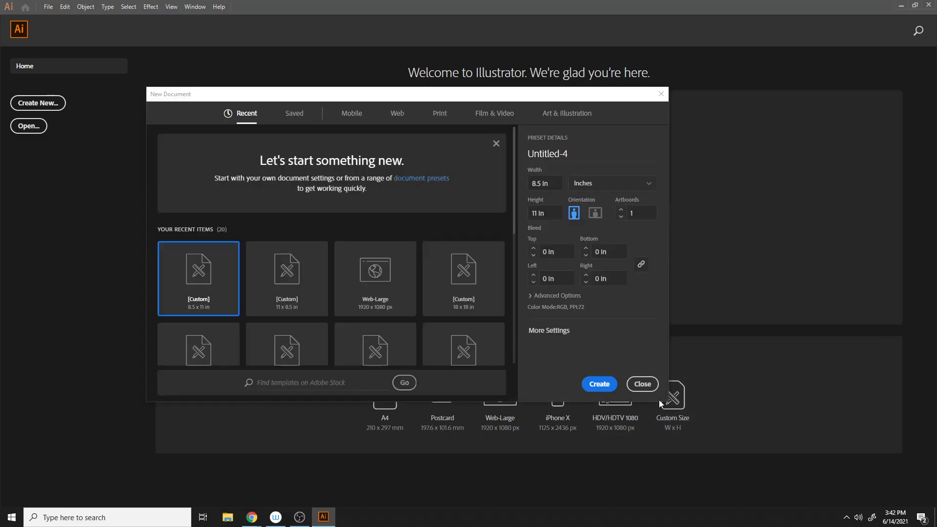
pyautogui.click(595, 213)
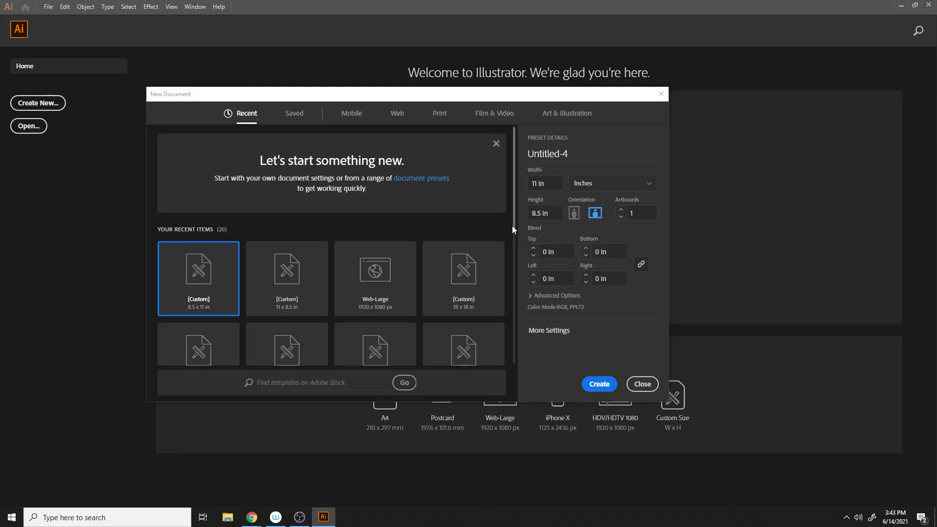
pyautogui.click(533, 250)
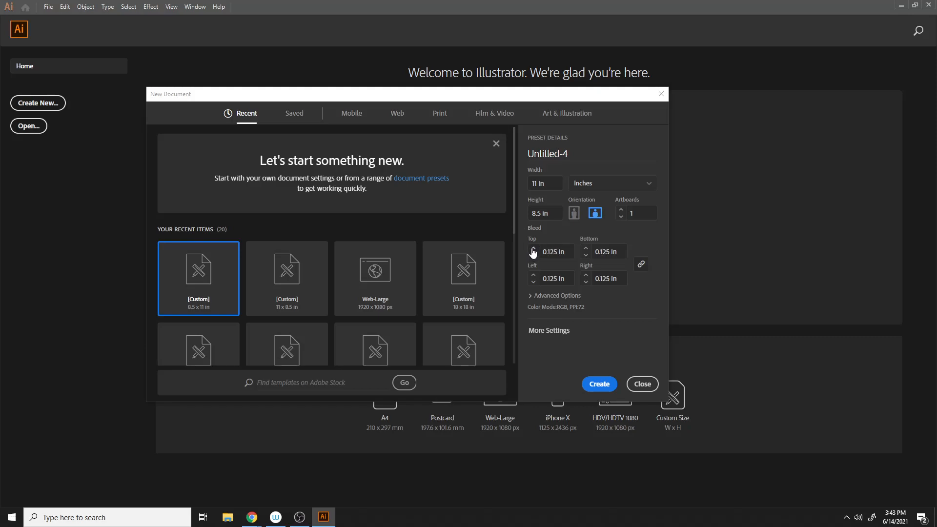
# - Set the color mode to CMYK Color and raster effects to High (300 ppi), and create the document
pyautogui.click(531, 296)
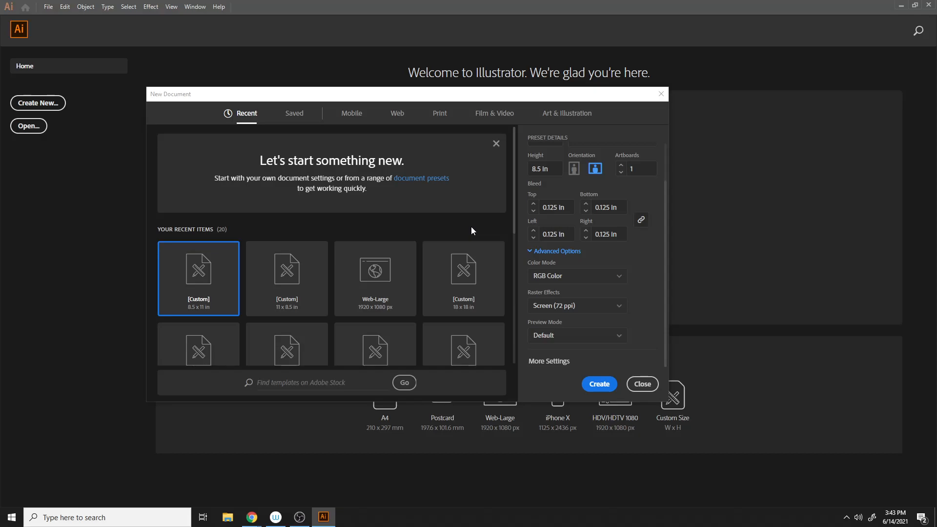
pyautogui.click(542, 274)
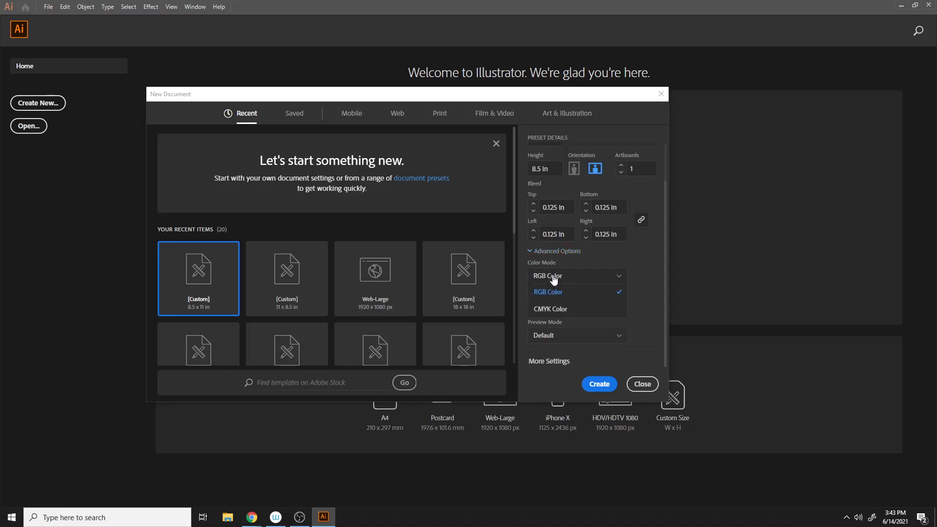
pyautogui.click(551, 310)
pyautogui.click(616, 305)
pyautogui.click(560, 324)
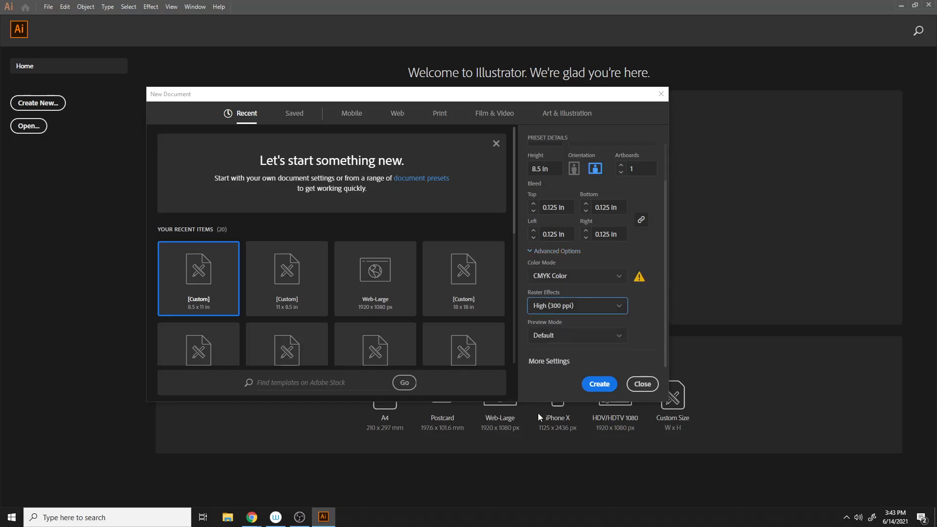
pyautogui.click(595, 385)
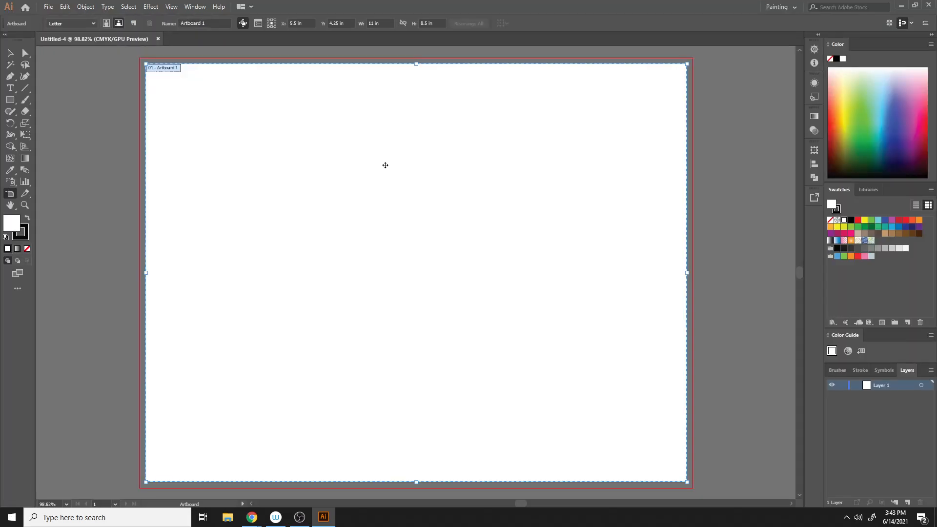
# - Draw a rectangle 11 in wide and 8.5 in high with the Rectangle tool
pyautogui.hotkey('ctrl', '-')
pyautogui.hotkey('ctrl', '-')
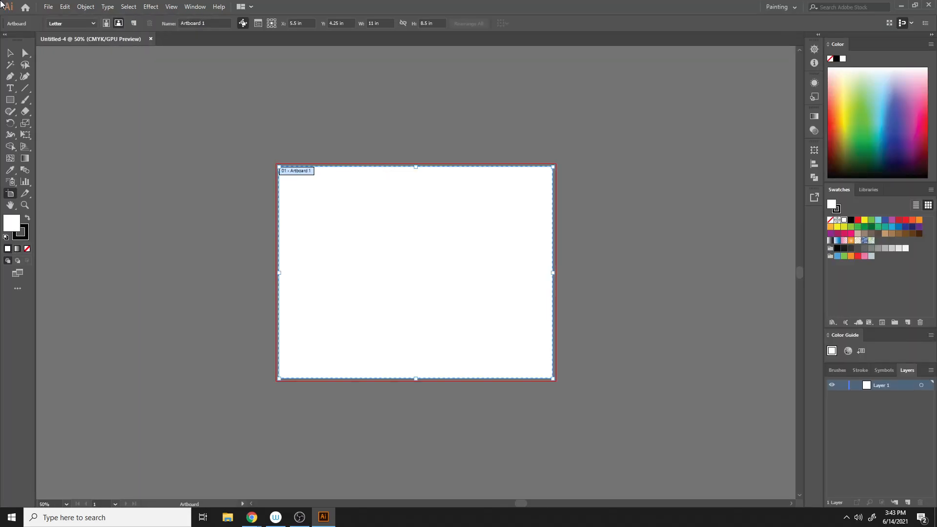
pyautogui.press('Escape')
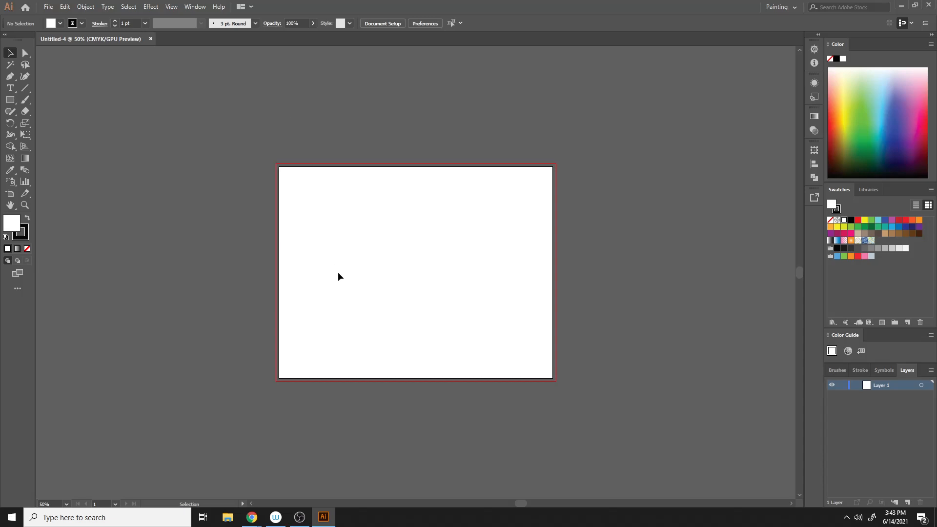
pyautogui.hotkey('ctrl', '+')
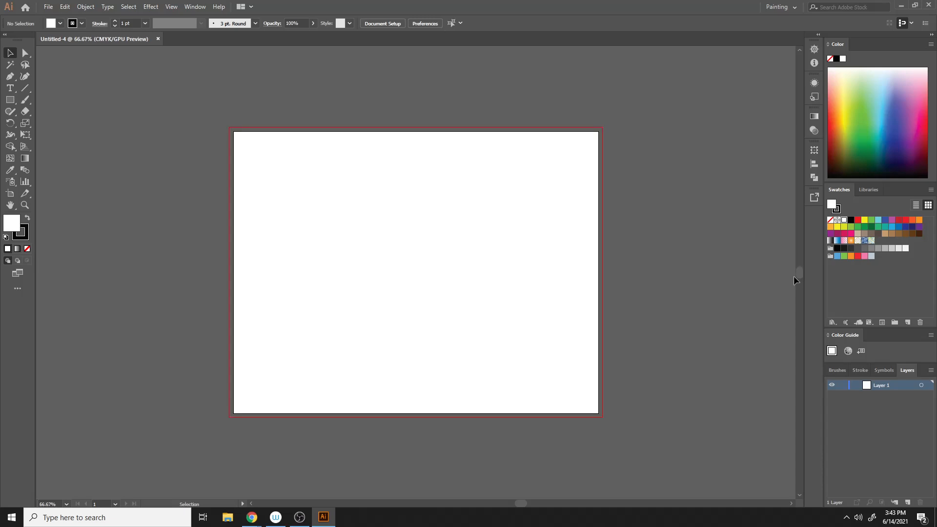
pyautogui.click(9, 99)
pyautogui.click(402, 195)
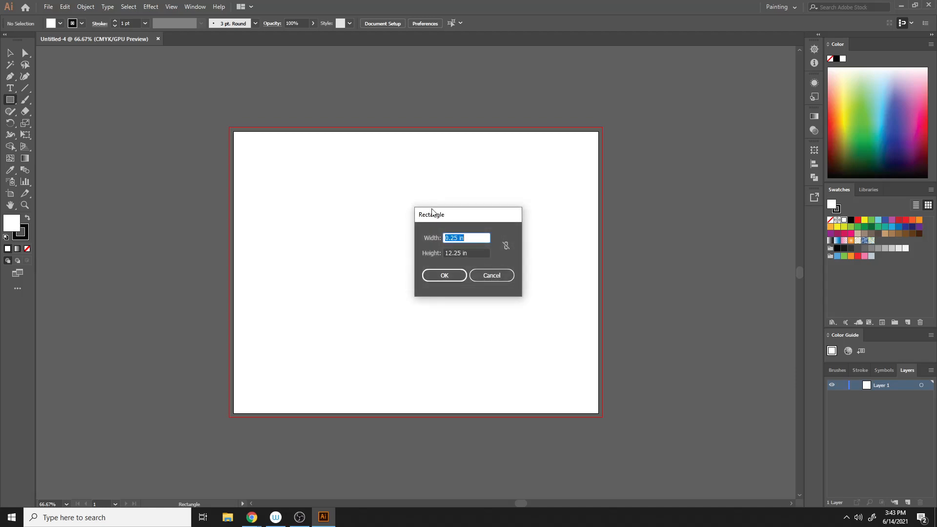
pyautogui.write('11')
pyautogui.press('Tab')
pyautogui.write('8.5')
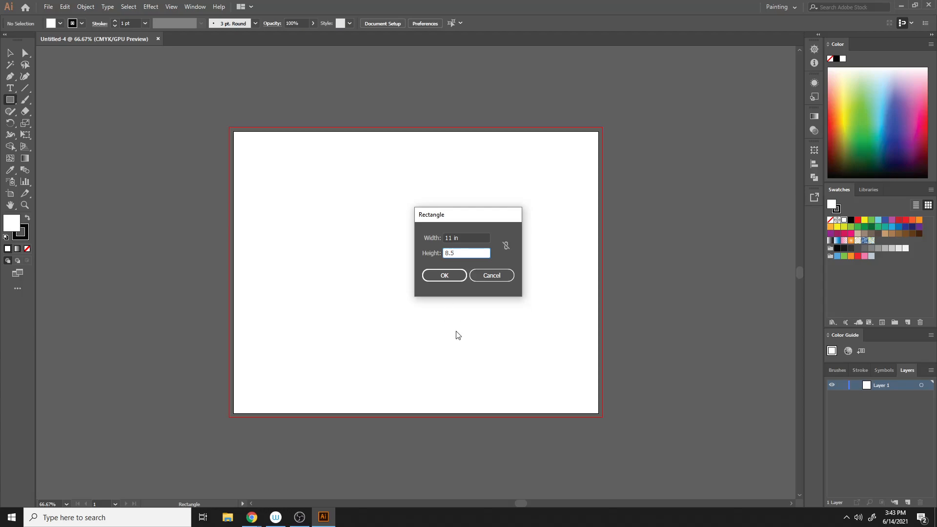
pyautogui.click(453, 276)
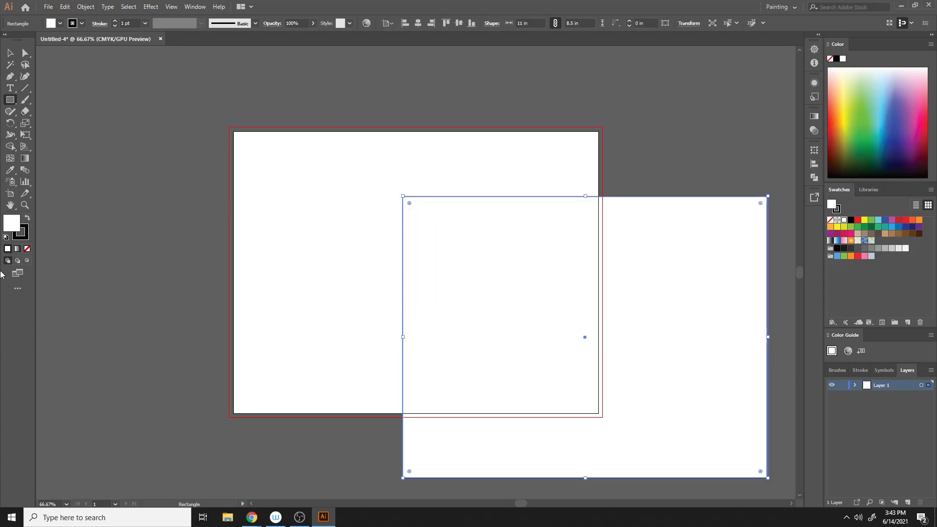
# - Give the rectangle a black fill with no stroke and center it horizontally and vertically on the artboard
pyautogui.click(27, 218)
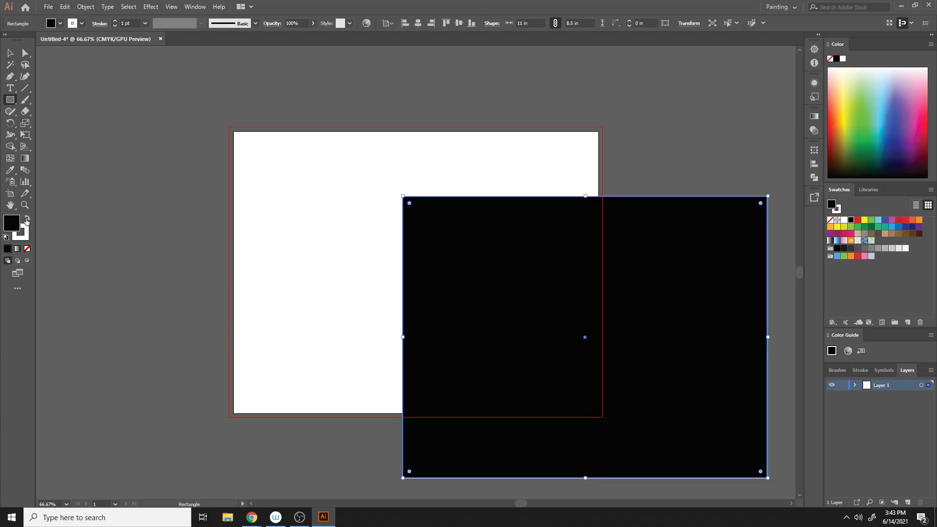
pyautogui.click(27, 249)
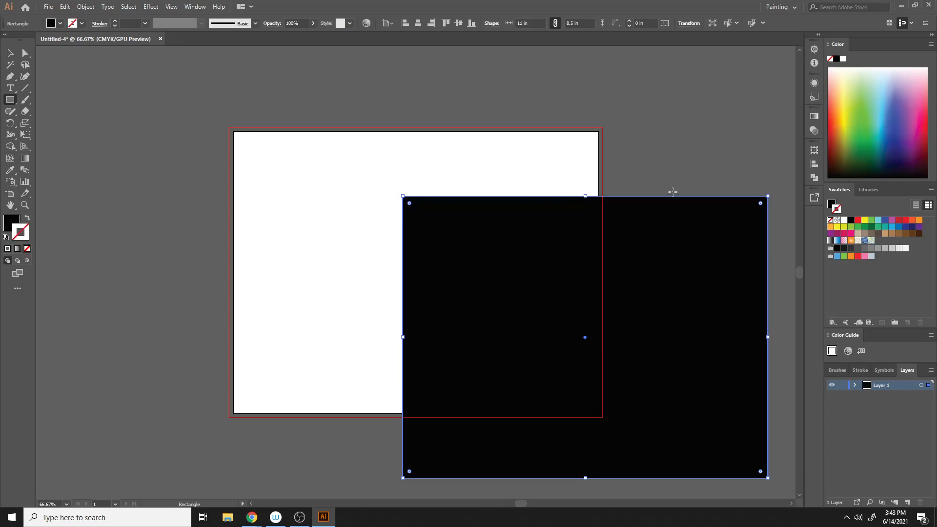
pyautogui.click(417, 23)
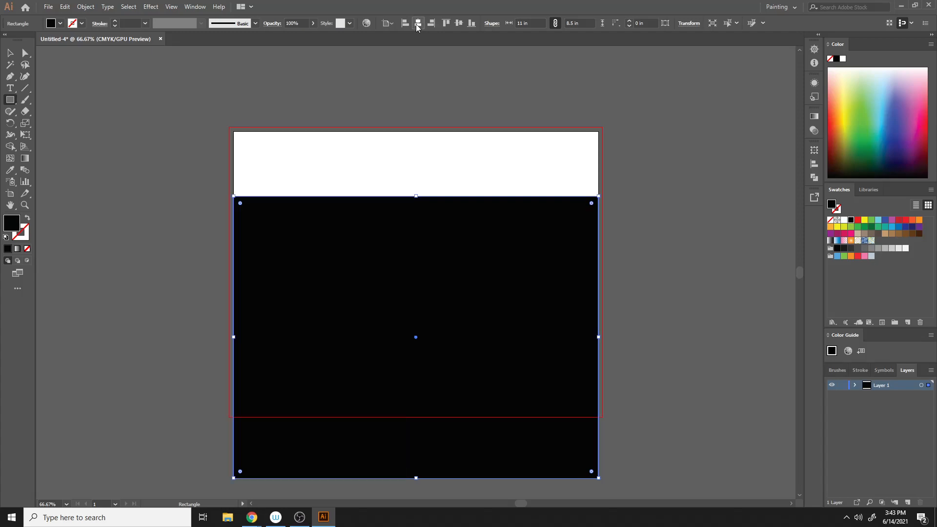
pyautogui.click(458, 23)
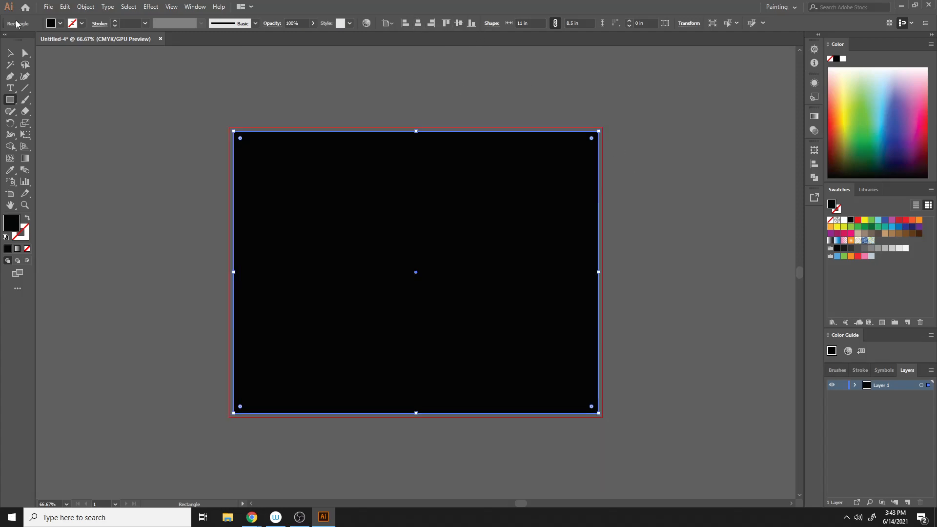
# - Split the black rectangle into a grid of 1 row and 3 columns
pyautogui.press('v')
pyautogui.click(743, 178)
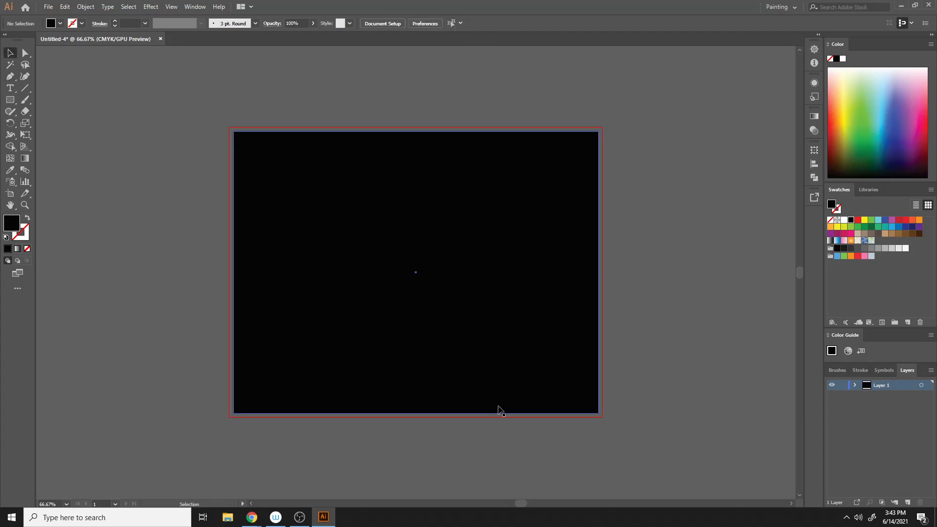
pyautogui.click(506, 331)
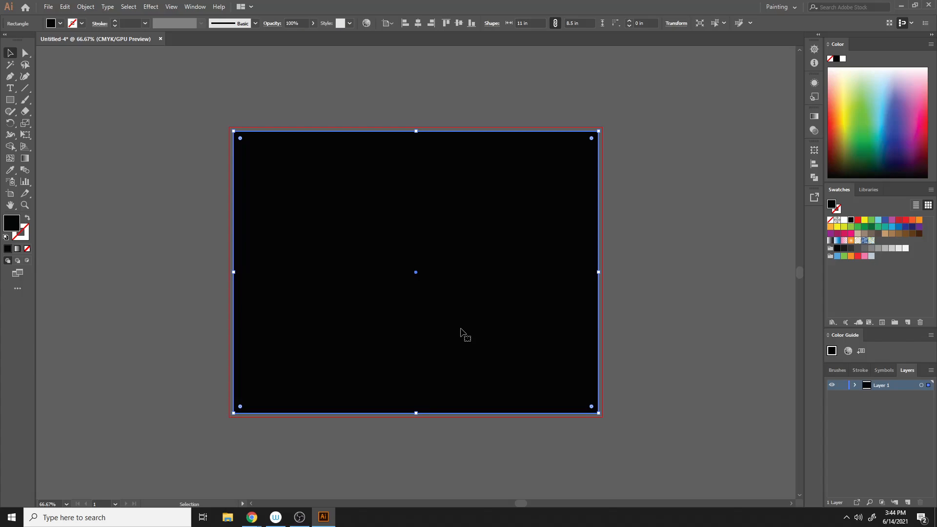
pyautogui.click(86, 7)
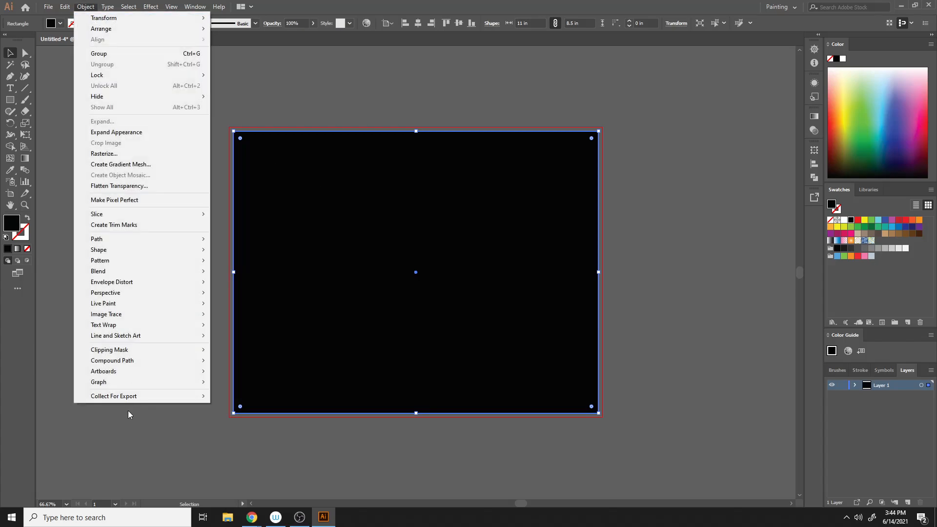
pyautogui.moveTo(163, 243)
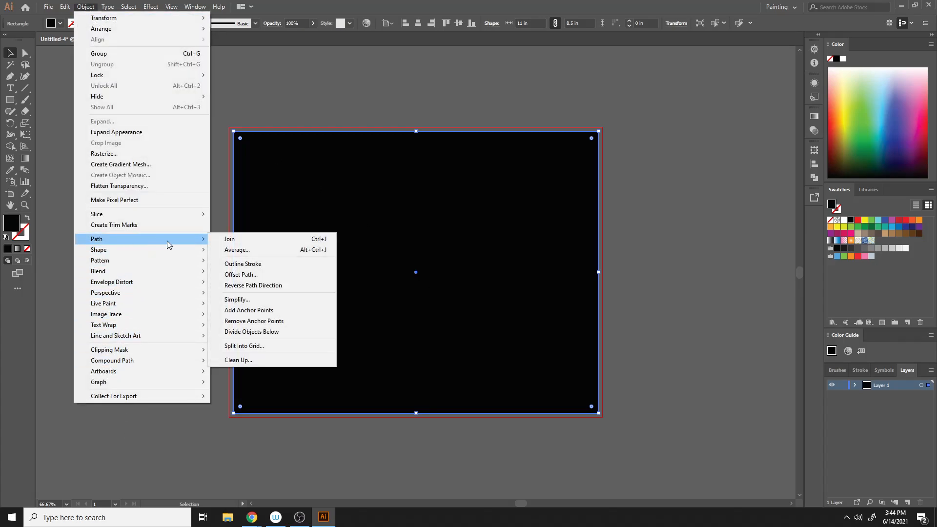
pyautogui.click(264, 346)
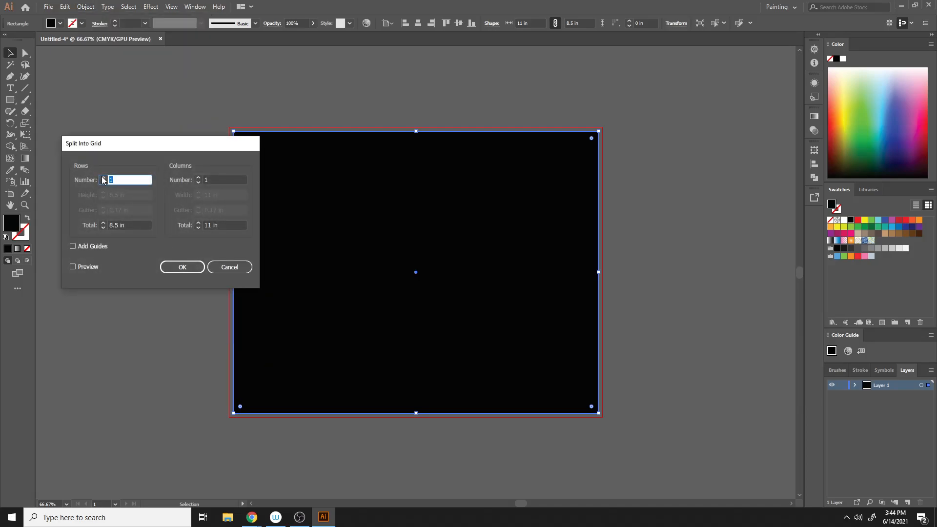
pyautogui.click(198, 178)
pyautogui.click(198, 177)
pyautogui.click(198, 178)
pyautogui.click(197, 184)
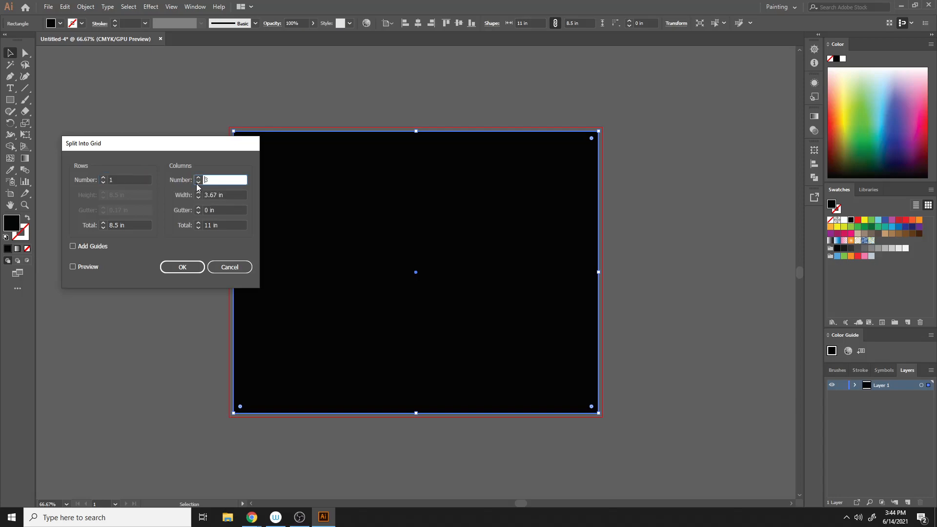
pyautogui.click(89, 264)
pyautogui.click(185, 266)
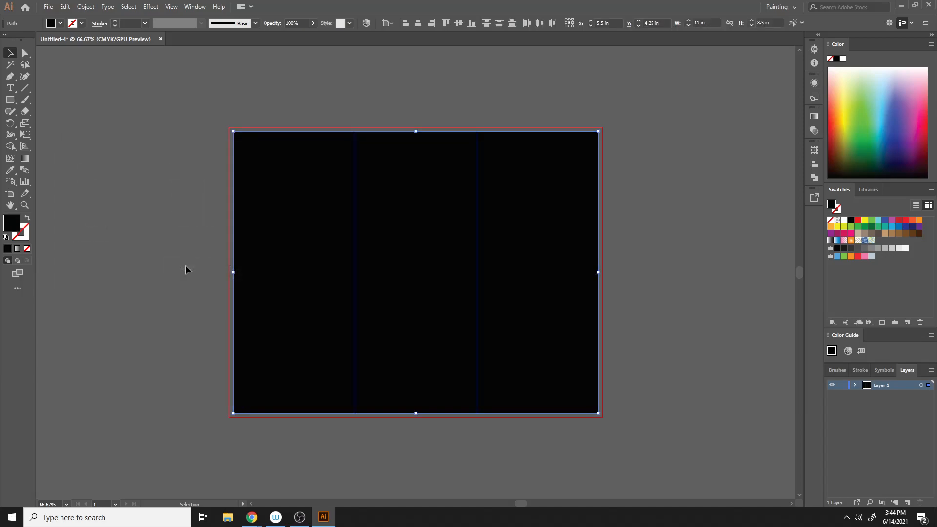
# - Examine the three split panels by selecting them individually and all together
pyautogui.click(651, 204)
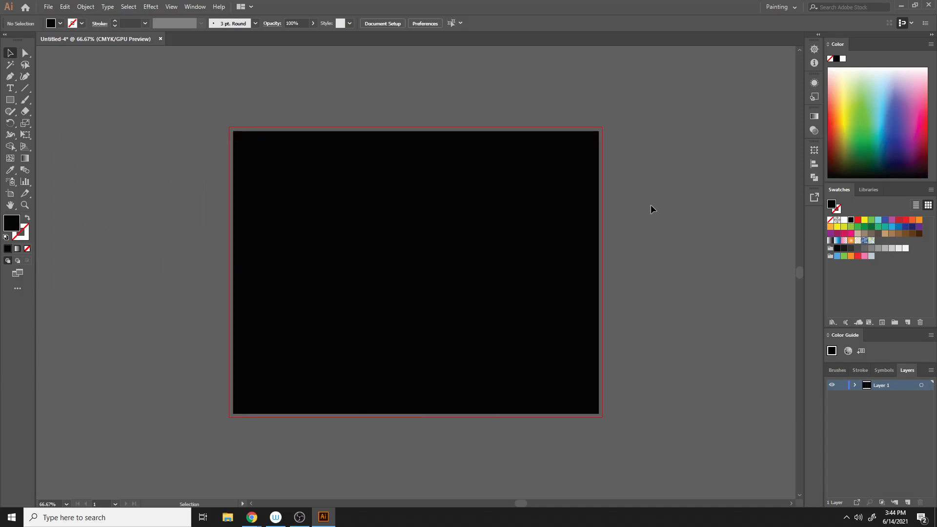
pyautogui.click(252, 200)
pyautogui.click(456, 198)
pyautogui.click(510, 198)
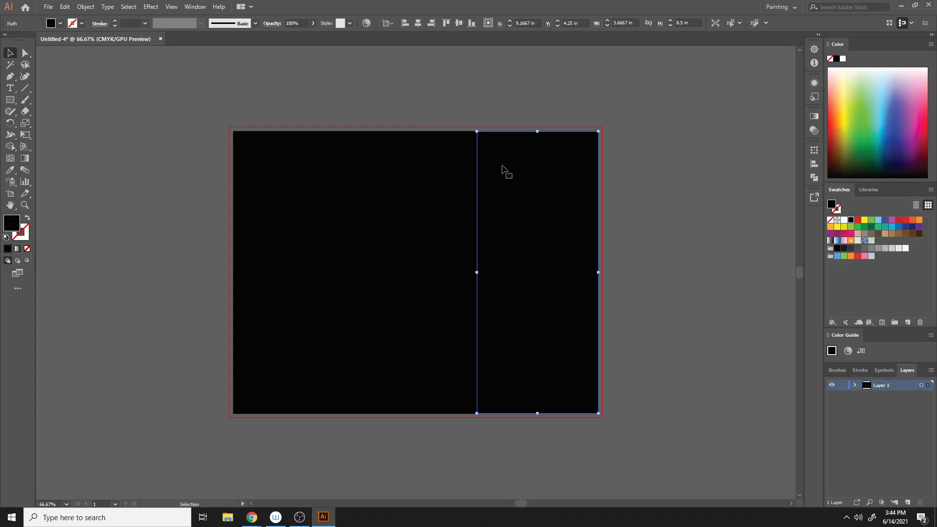
pyautogui.click(657, 168)
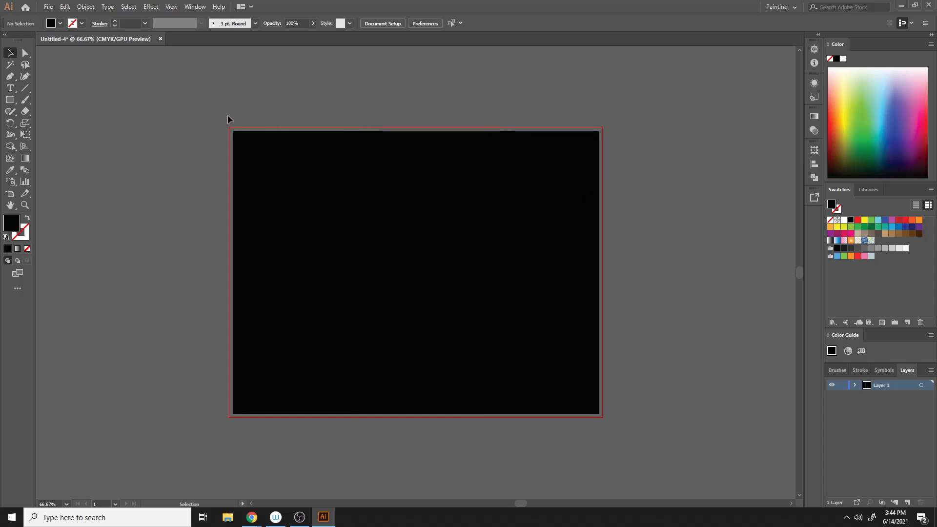
pyautogui.moveTo(181, 104); pyautogui.dragTo(656, 471)
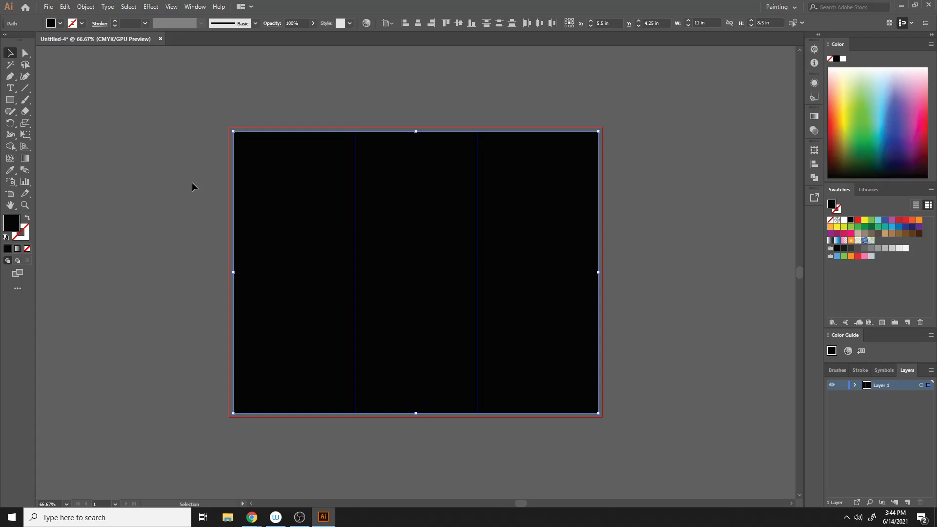
pyautogui.click(146, 152)
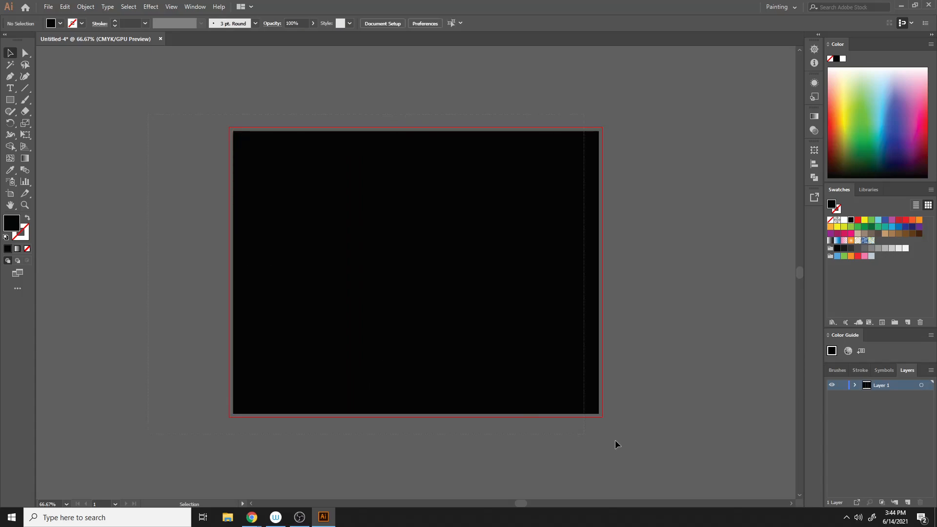
# - Select all three panels and offset their paths by -0.4 in
pyautogui.hotkey('ctrl', 'a')
pyautogui.click(86, 6)
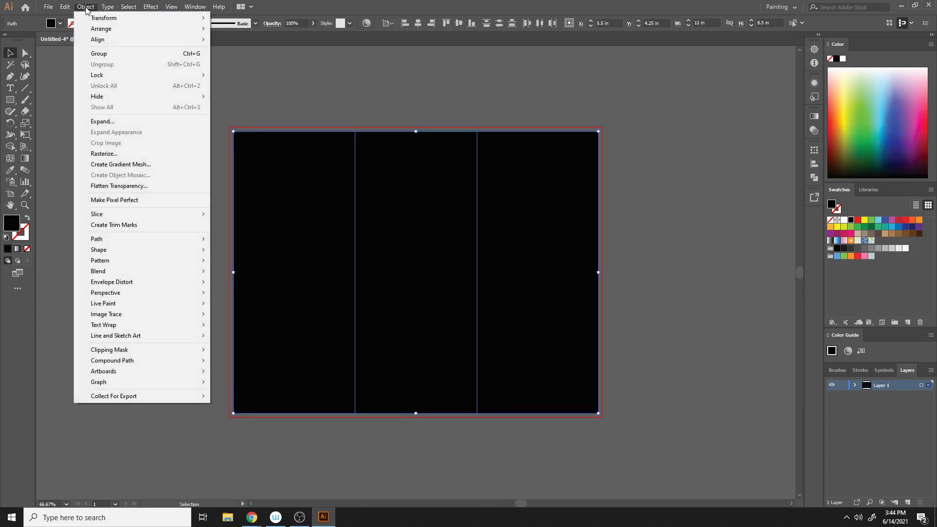
pyautogui.moveTo(148, 242)
pyautogui.click(240, 274)
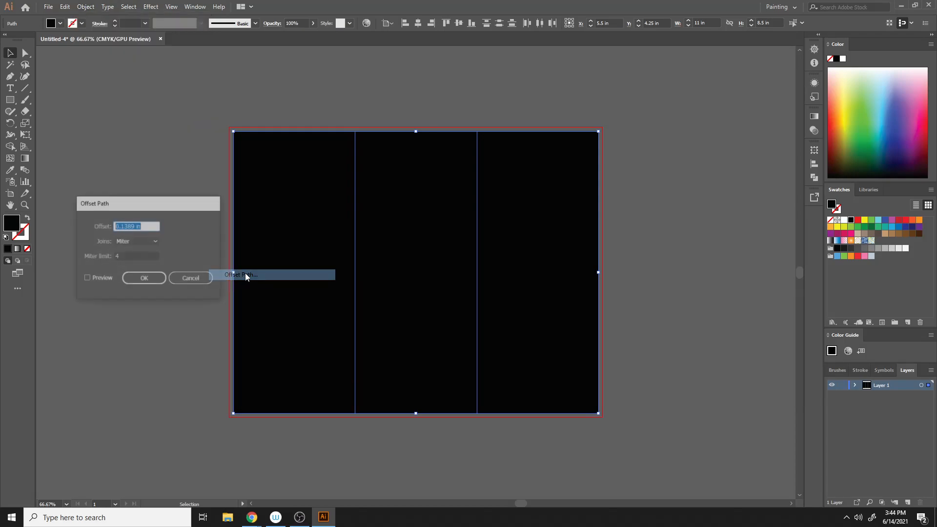
pyautogui.write('-0.4')
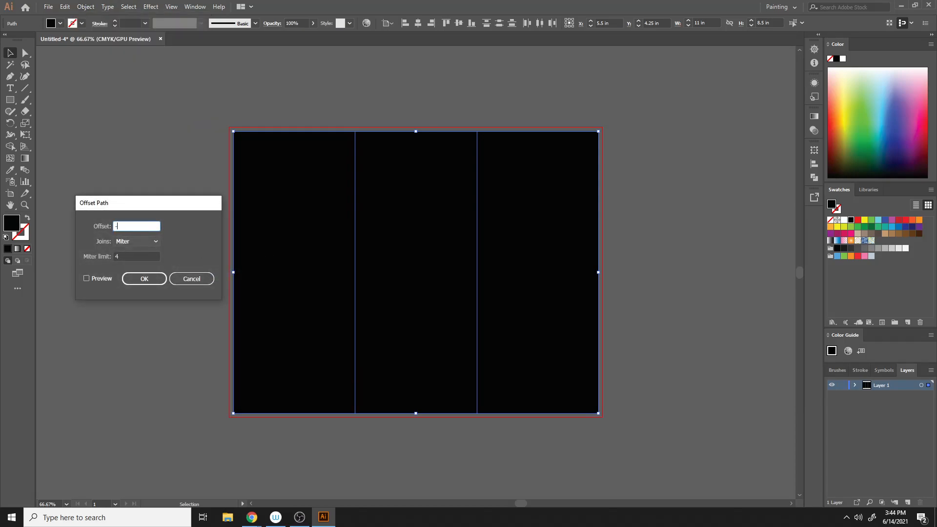
pyautogui.click(107, 277)
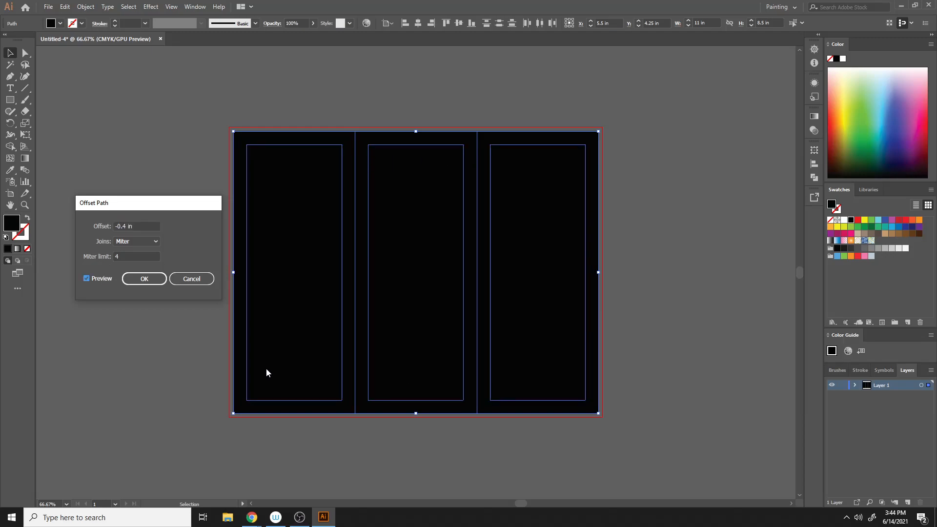
pyautogui.click(145, 279)
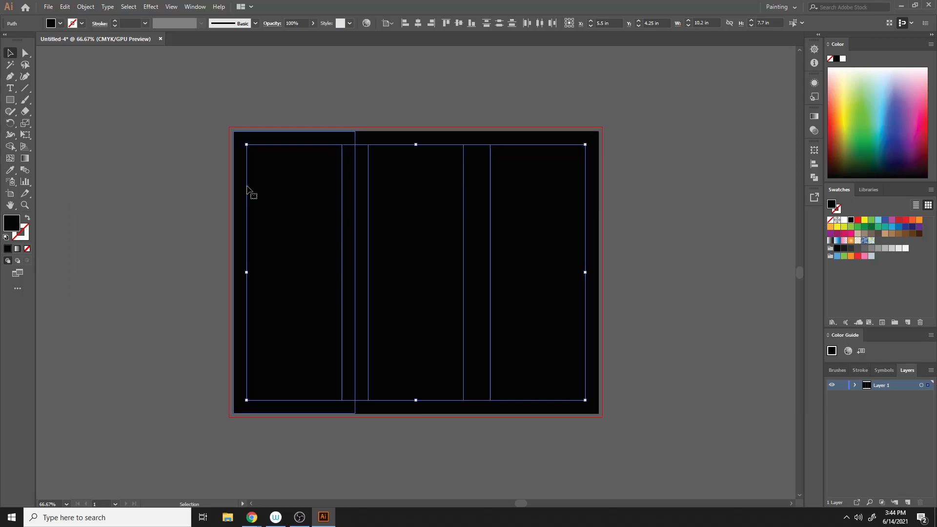
# - Convert the inset rectangles and then the three panel rectangles into guides
pyautogui.rightClick(305, 161)
pyautogui.click(338, 288)
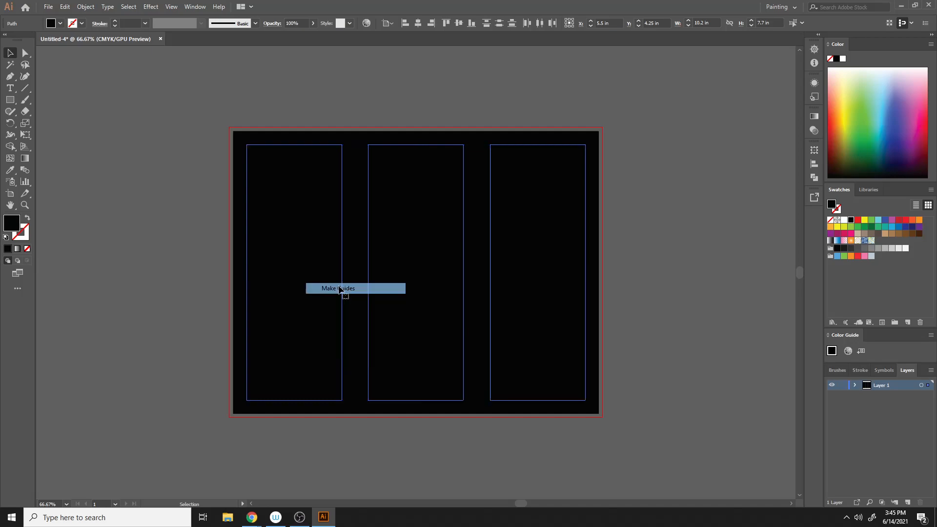
pyautogui.click(643, 183)
pyautogui.moveTo(200, 117); pyautogui.dragTo(676, 412)
pyautogui.rightClick(490, 167)
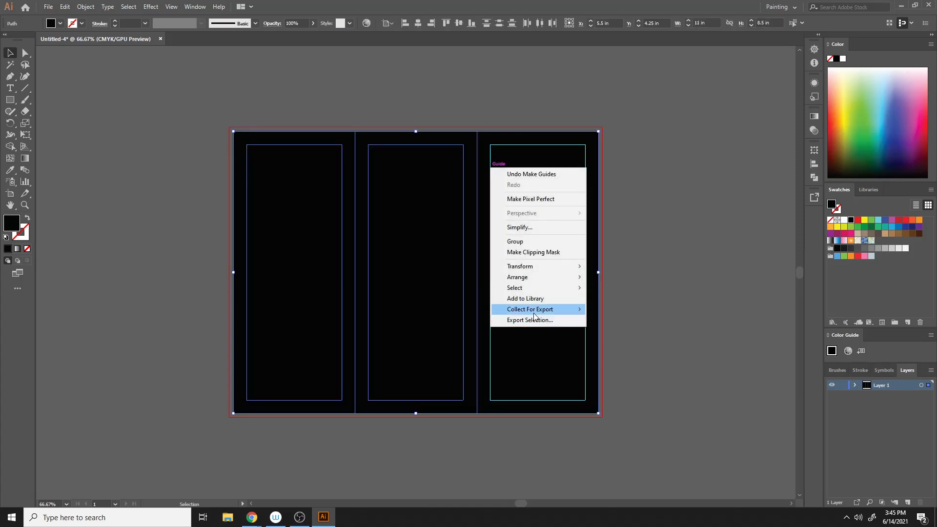
pyautogui.click(181, 122)
pyautogui.moveTo(184, 120); pyautogui.dragTo(293, 157)
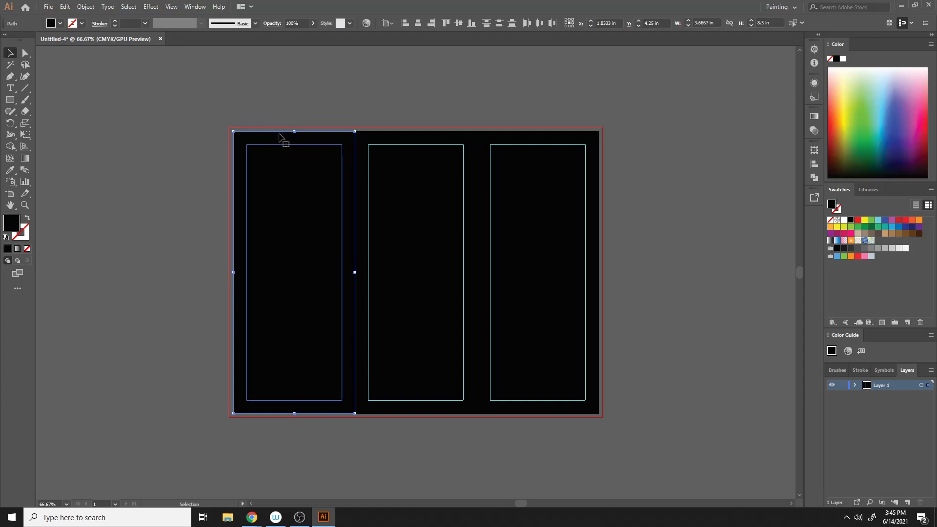
pyautogui.click(420, 143)
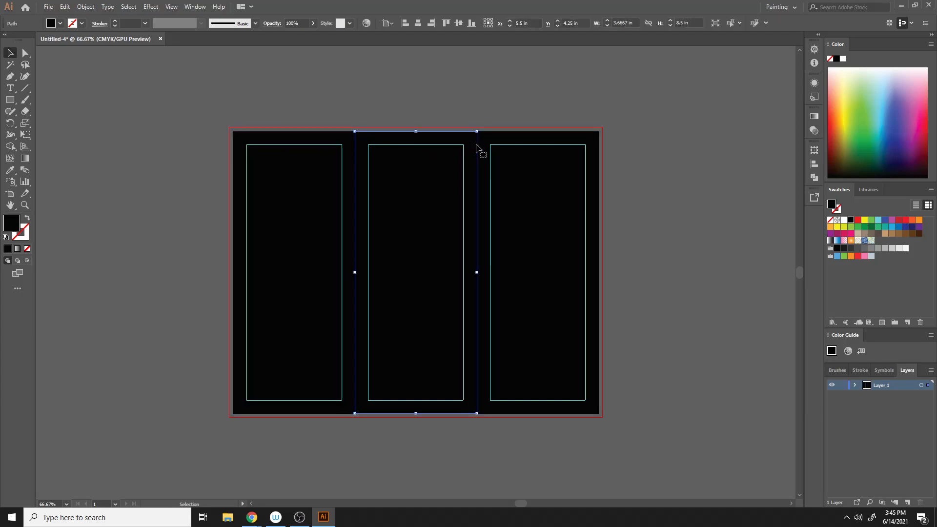
pyautogui.keyDown('shift'); pyautogui.click(542, 141); pyautogui.keyUp('shift')
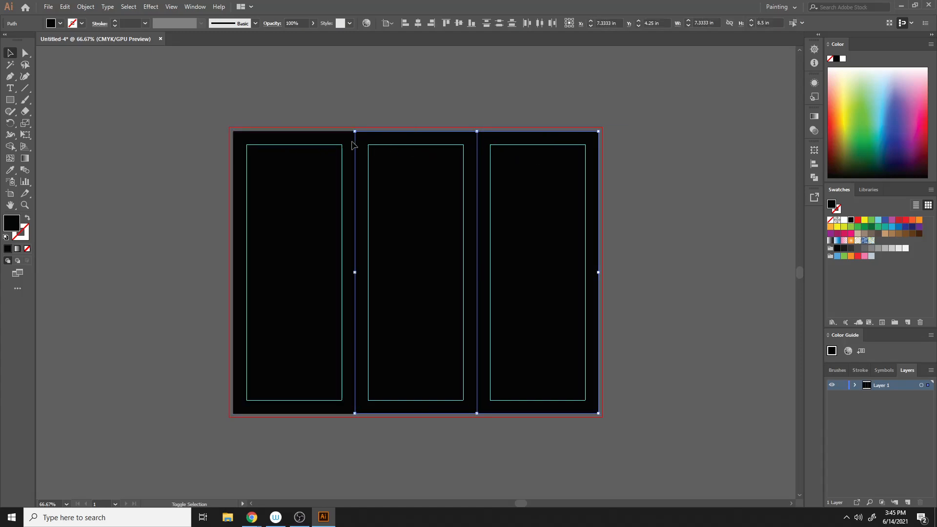
pyautogui.keyDown('shift'); pyautogui.click(336, 140); pyautogui.keyUp('shift')
pyautogui.rightClick(337, 137)
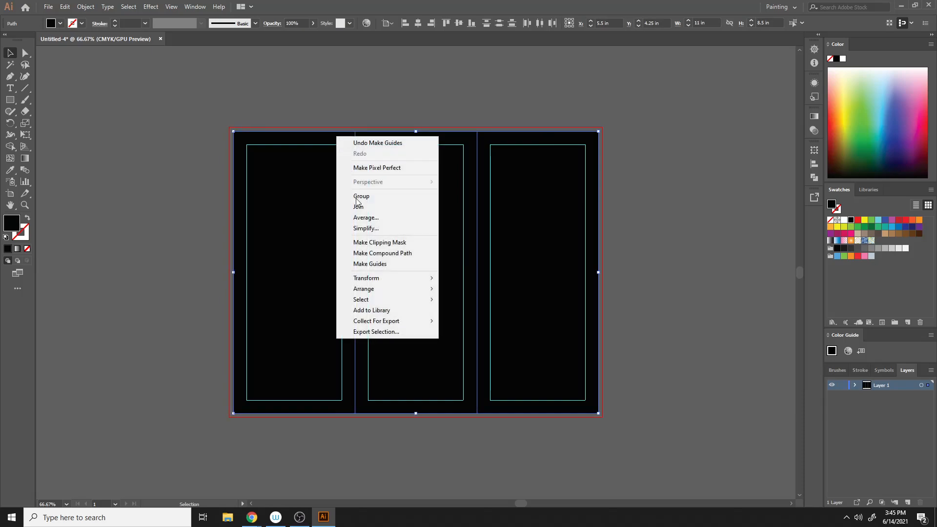
pyautogui.click(371, 264)
pyautogui.click(636, 173)
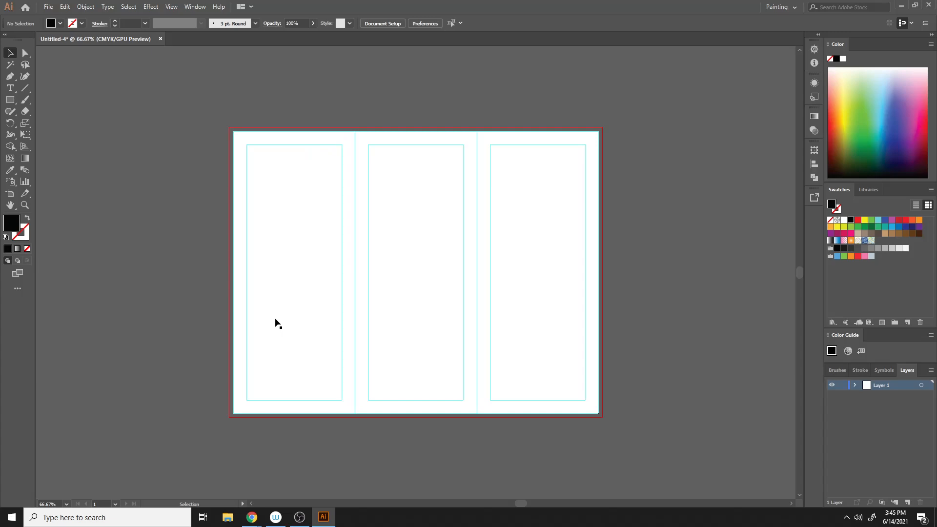
pyautogui.hotkey('ctrl', '-')
pyautogui.hotkey('ctrl', '-')
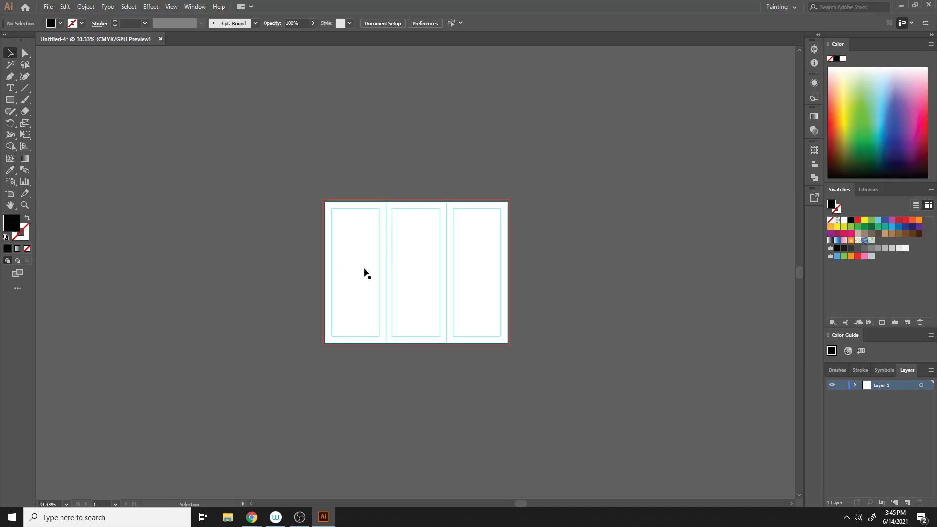
pyautogui.hotkey('ctrl', '+')
pyautogui.hotkey('ctrl', '+')
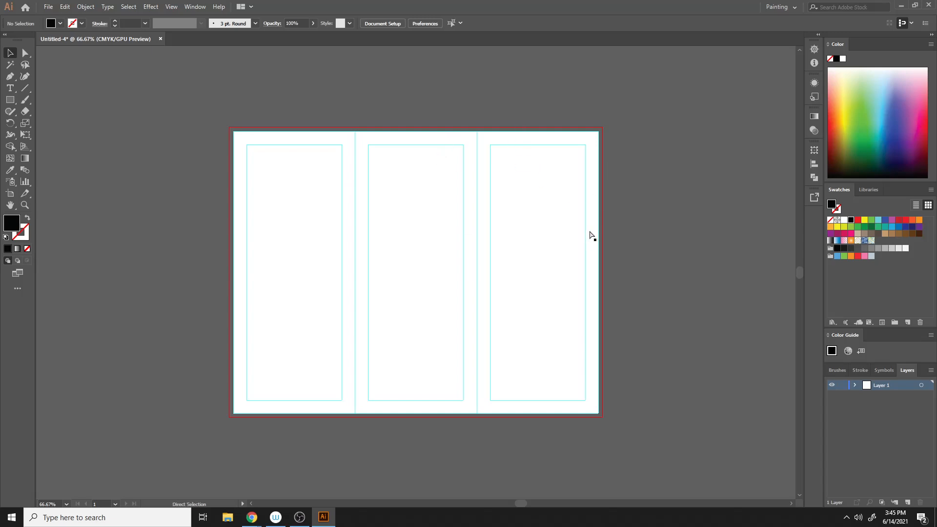
pyautogui.hotkey('ctrl', '-')
pyautogui.hotkey('ctrl', '-')
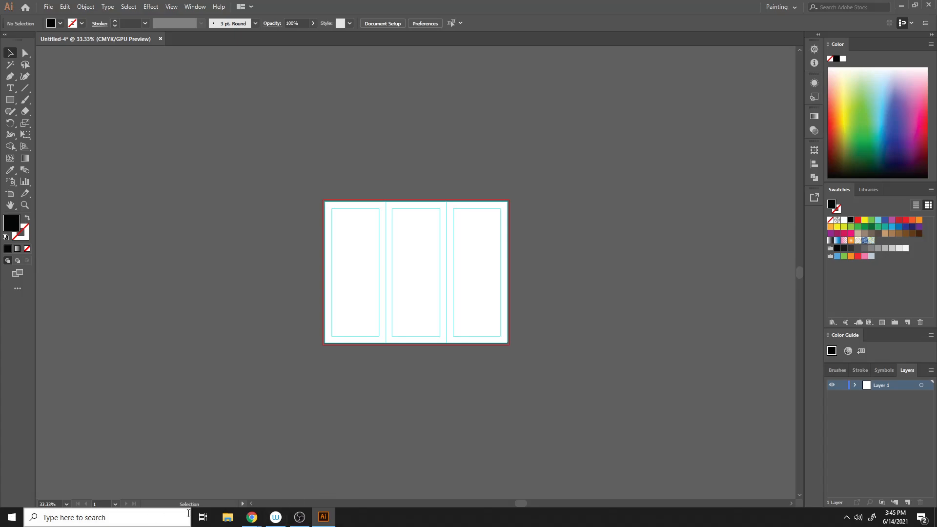
# - Switch to the browser and download the JPG preview of the reference tri-fold brochure design
pyautogui.moveTo(251, 518)
pyautogui.click(212, 483)
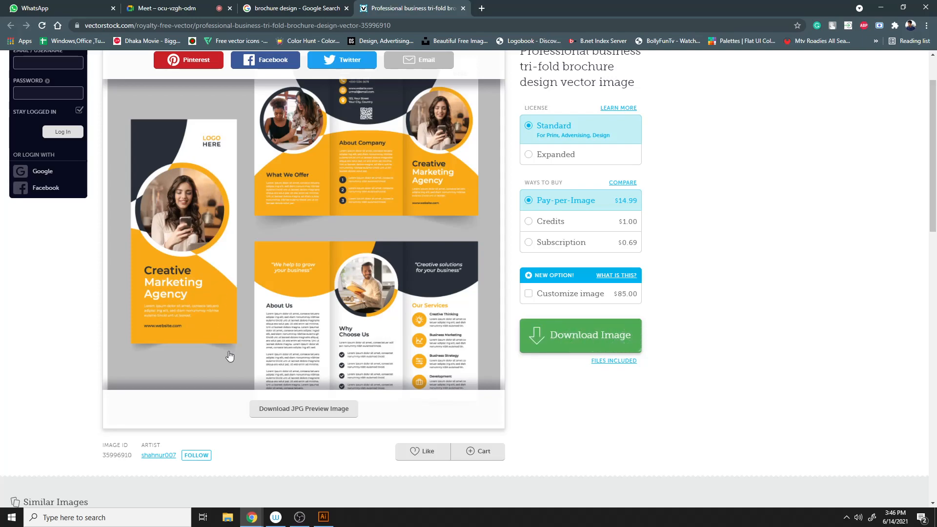
pyautogui.click(292, 408)
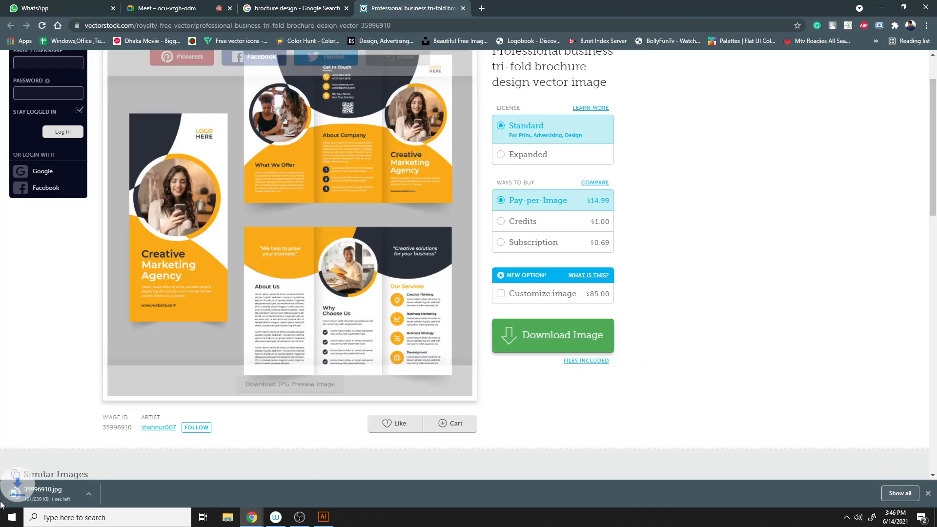
pyautogui.click(51, 498)
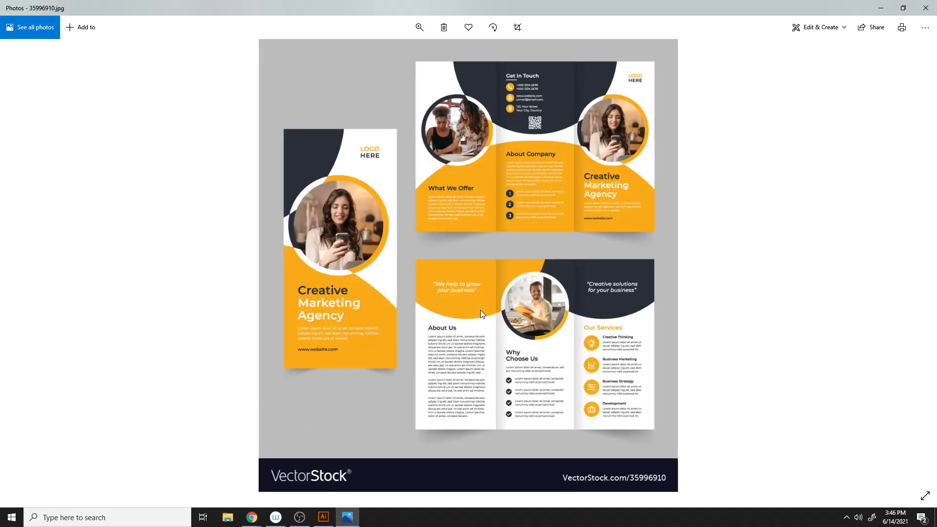
# - Copy the opened reference image from the photo viewer and return to Illustrator
pyautogui.rightClick(448, 268)
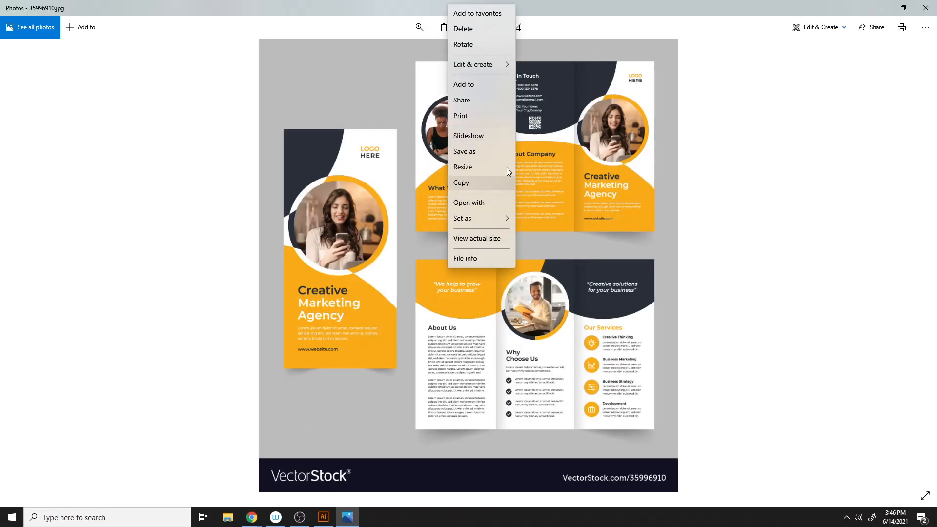
pyautogui.click(461, 182)
pyautogui.click(326, 514)
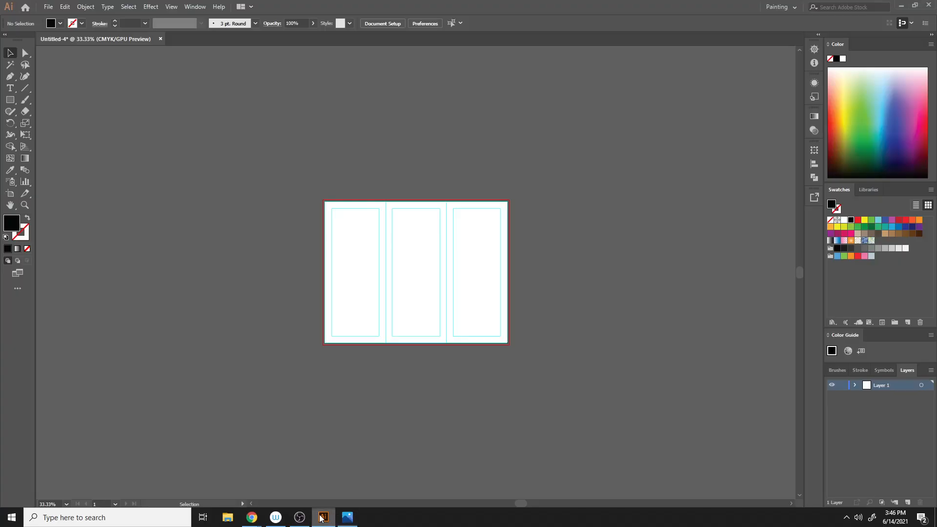
# - Paste the reference image, place it left of the artboard and scale it to about 7.3 × 7.9 in
pyautogui.hotkey('ctrl', 'v')
pyautogui.moveTo(424, 322); pyautogui.dragTo(194, 238)
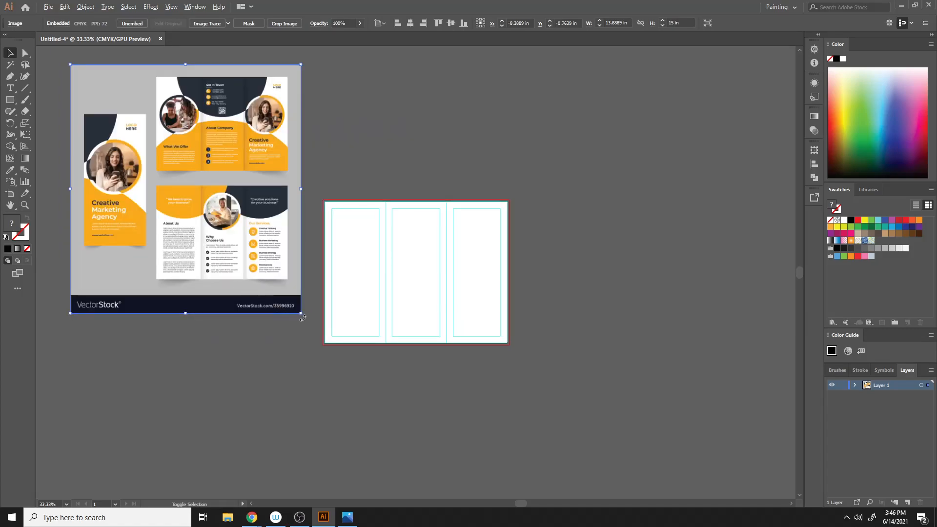
pyautogui.moveTo(301, 313); pyautogui.dragTo(251, 254)
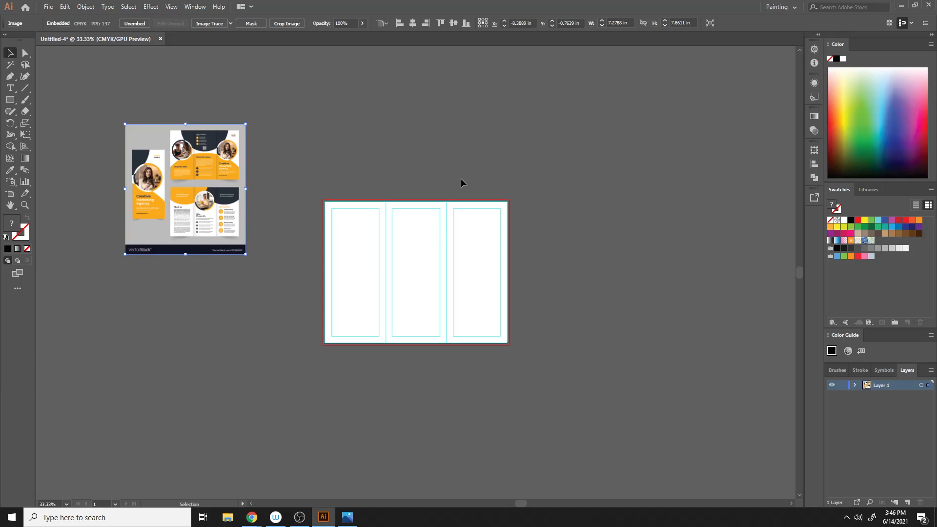
pyautogui.click(10, 101)
pyautogui.click(105, 518)
pyautogui.write('sw')
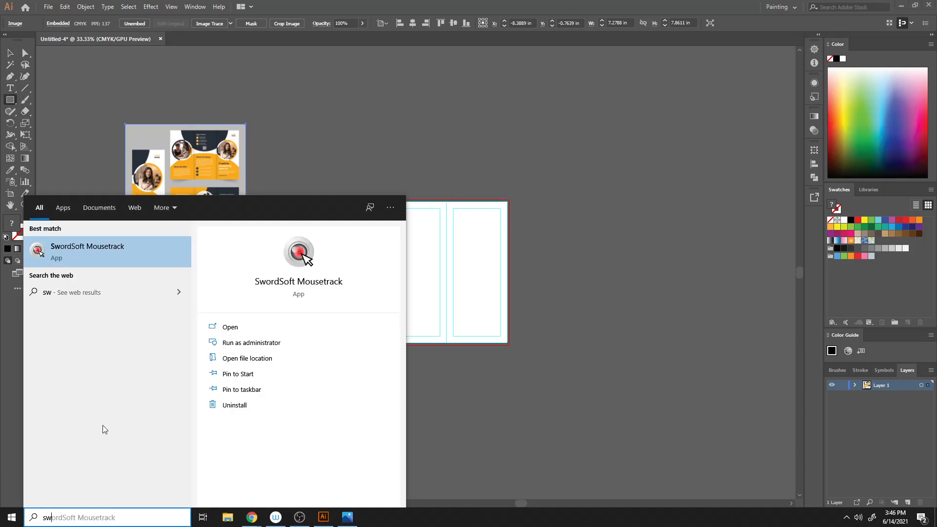
pyautogui.click(63, 238)
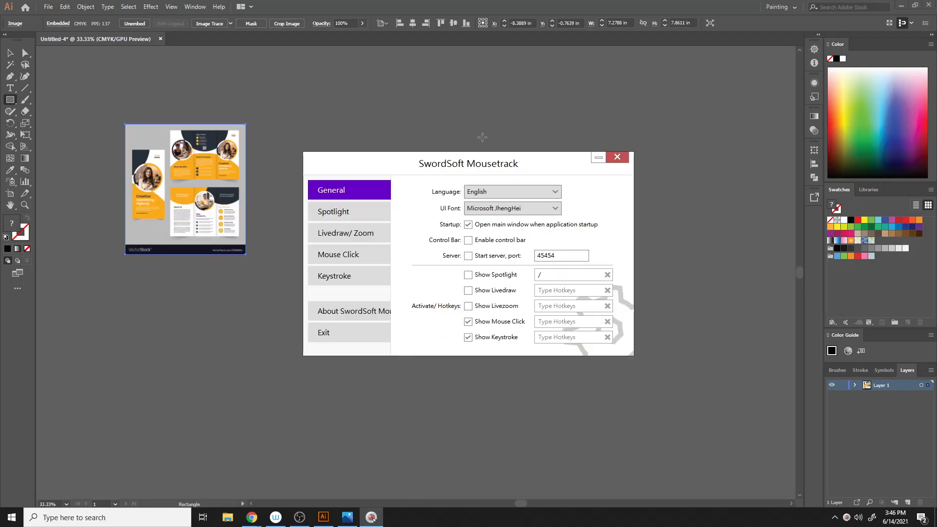
# - Draw a circle about 7.9 in across and position it over the middle of the artboard's top edge
pyautogui.click(621, 158)
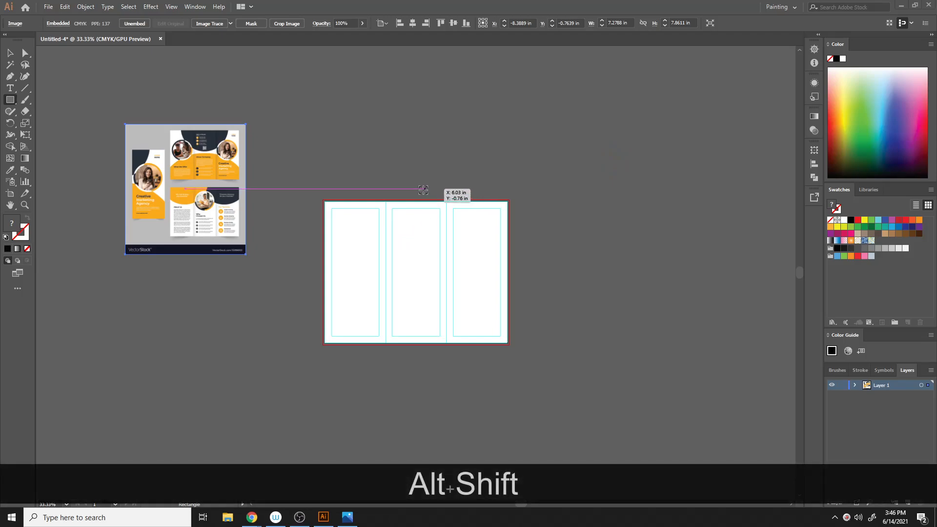
pyautogui.keyDown('alt'); pyautogui.keyDown('shift'); pyautogui.click(487, 237); pyautogui.keyUp('shift'); pyautogui.keyUp('alt')
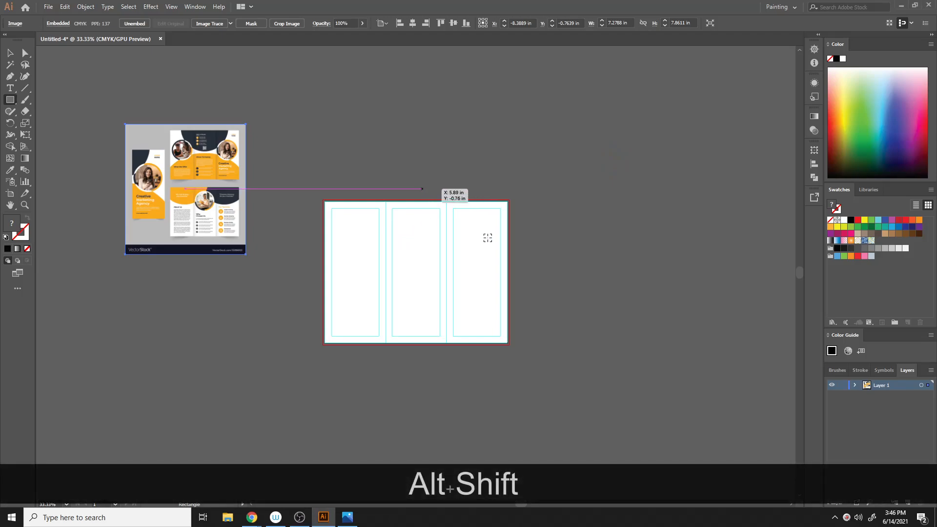
pyautogui.click(9, 100)
pyautogui.click(49, 121)
pyautogui.moveTo(402, 180); pyautogui.dragTo(466, 236)
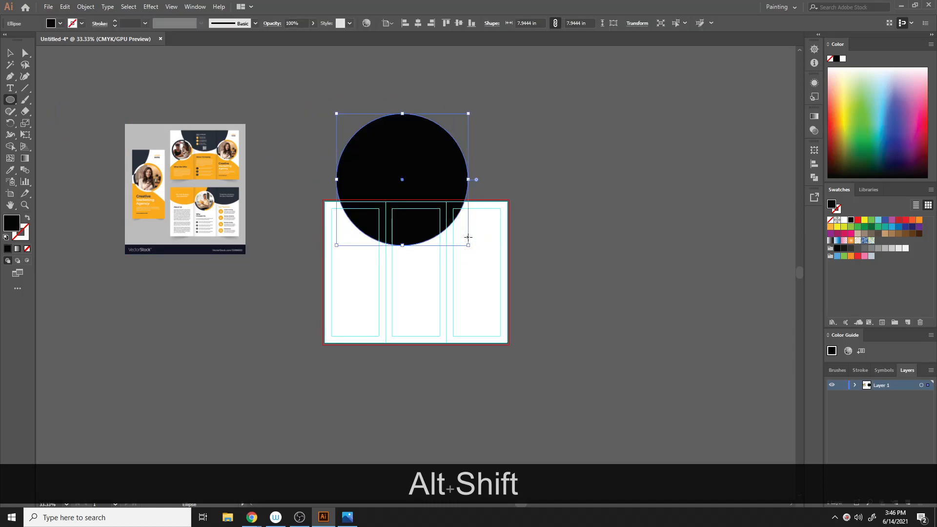
pyautogui.press('v')
pyautogui.moveTo(428, 161); pyautogui.dragTo(438, 157)
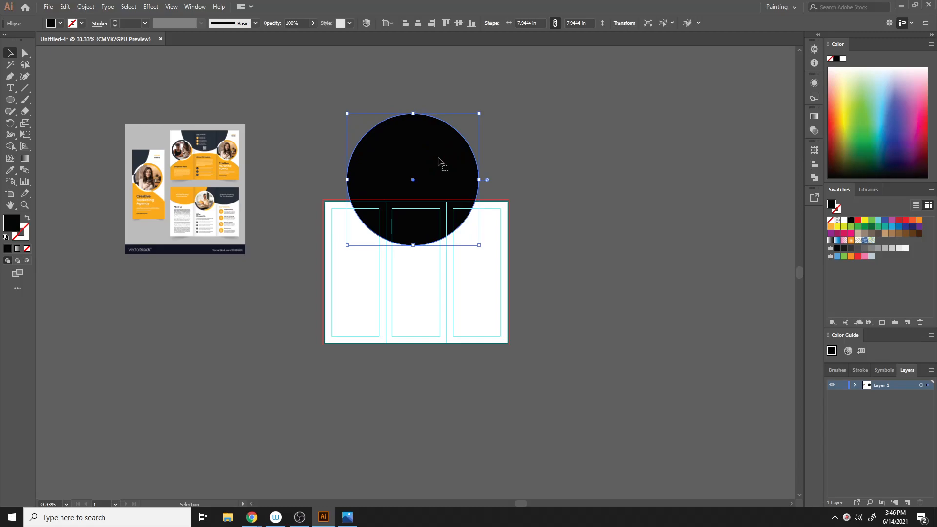
# - Fill the circle with the reference design's dark navy colour using the Eyedropper, then deselect
pyautogui.press('i')
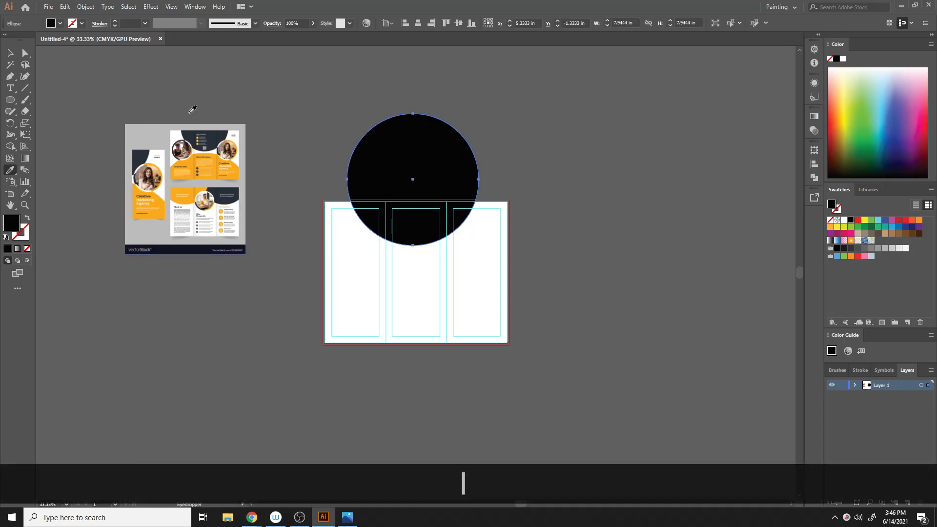
pyautogui.click(215, 138)
pyautogui.click(9, 52)
pyautogui.click(529, 108)
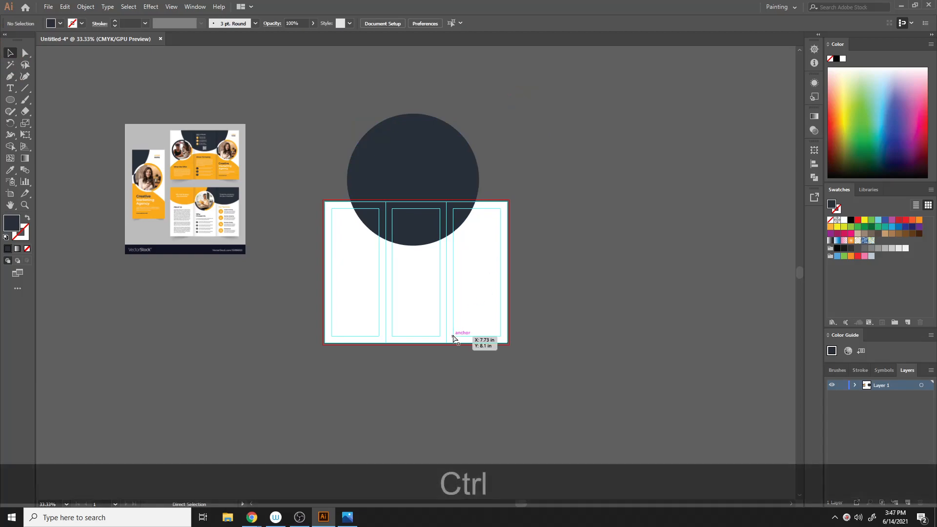
# - Move the navy circle slightly lower over the artboard's top edge
pyautogui.hotkey('ctrl', '=')
pyautogui.click(446, 115)
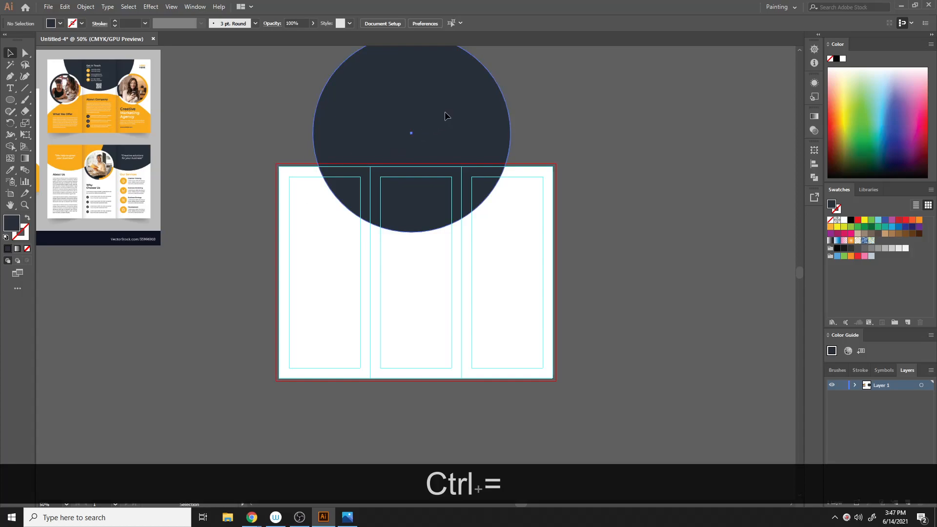
pyautogui.moveTo(446, 113); pyautogui.dragTo(443, 121)
pyautogui.click(614, 122)
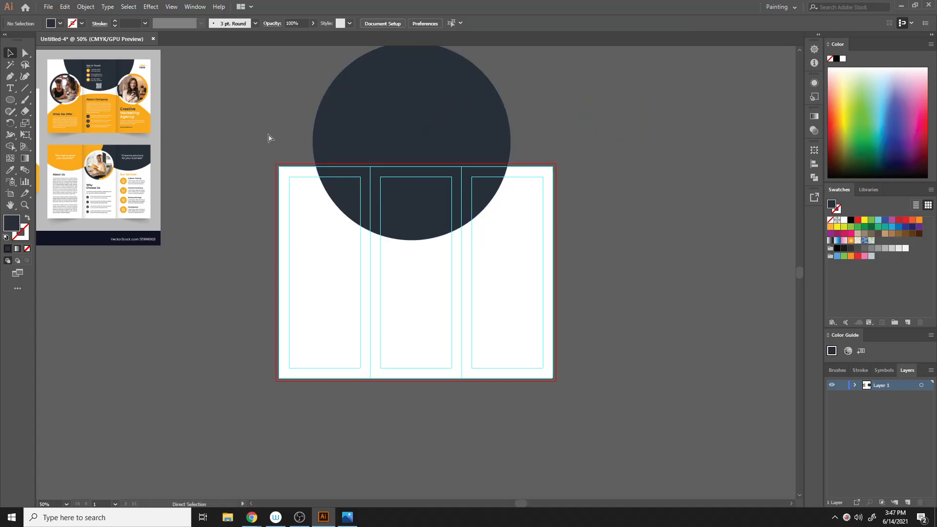
pyautogui.hotkey('ctrl', 'alt', 'shift', 's')
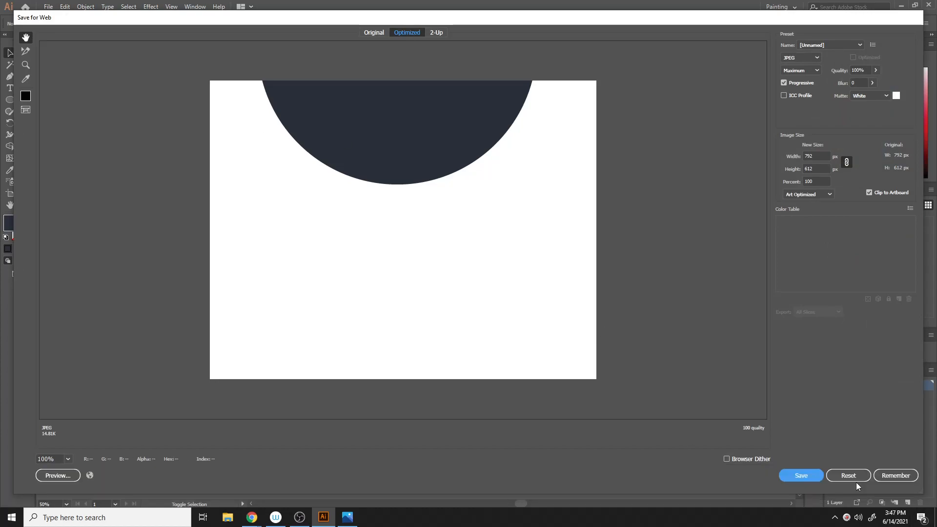
pyautogui.press('Escape')
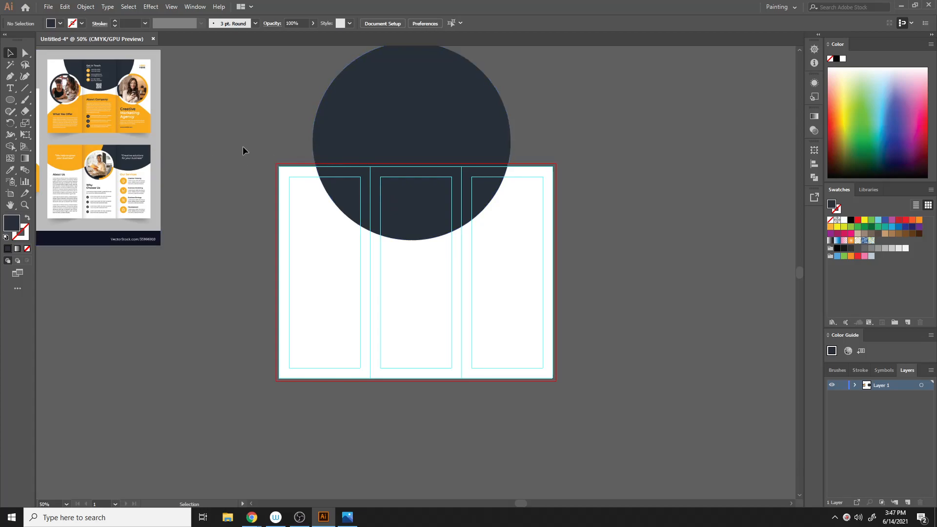
# - Draw a horizontal line along the artboard's top edge across the navy circle
pyautogui.click(25, 88)
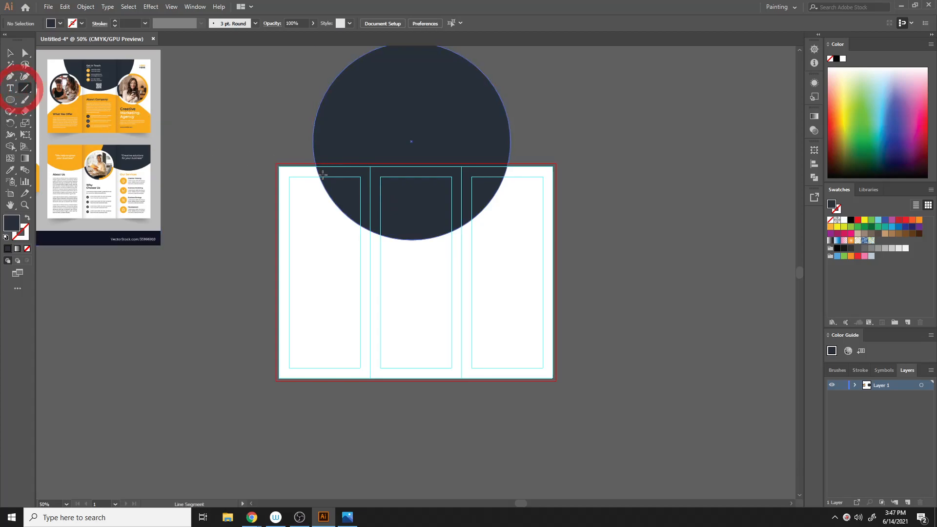
pyautogui.moveTo(305, 166); pyautogui.dragTo(538, 166)
pyautogui.moveTo(538, 166); pyautogui.dragTo(537, 165)
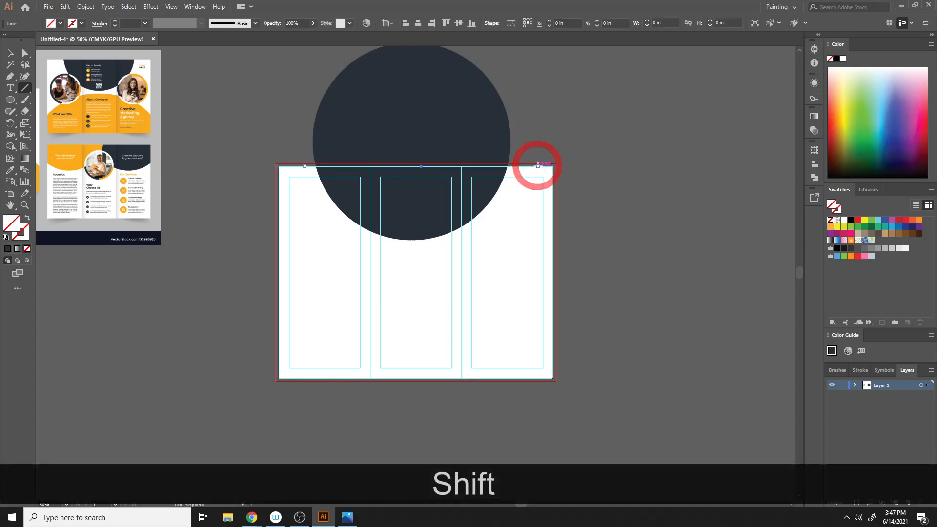
# - Select the circle and line and remove the circle's part above the artboard with the Shape Builder tool
pyautogui.click(11, 53)
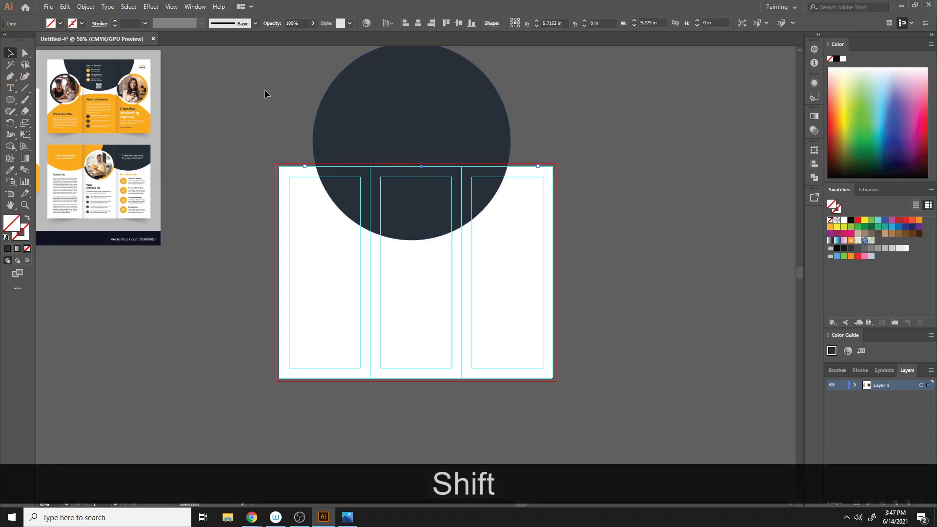
pyautogui.moveTo(264, 89); pyautogui.dragTo(444, 204)
pyautogui.click(10, 147)
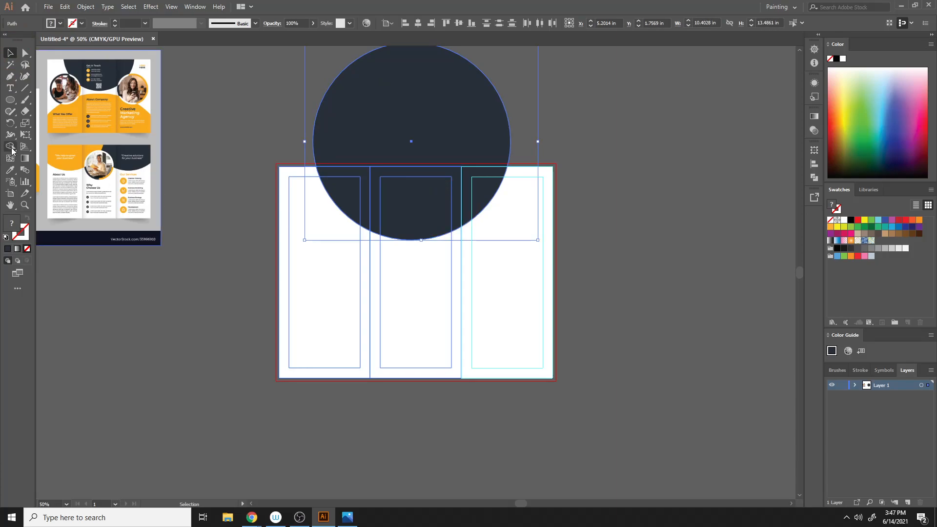
pyautogui.moveTo(285, 123); pyautogui.dragTo(380, 131)
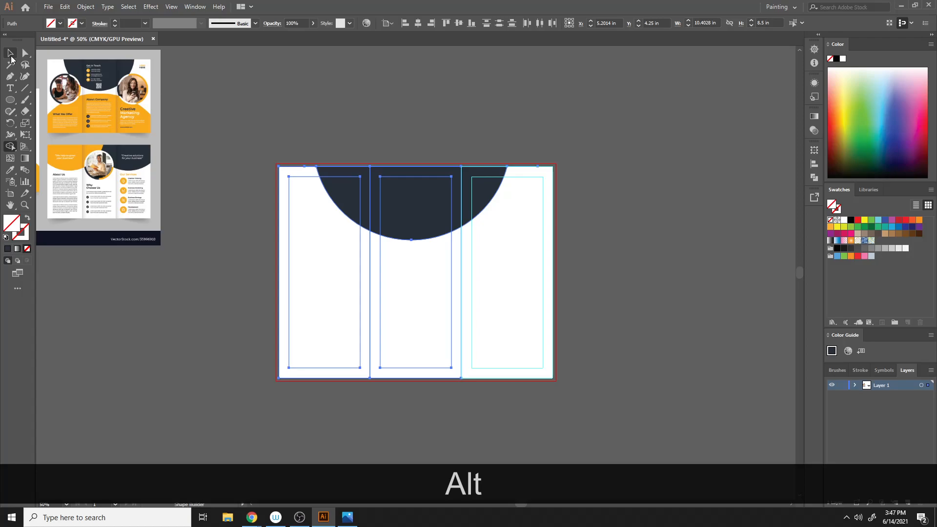
pyautogui.click(10, 54)
pyautogui.click(366, 113)
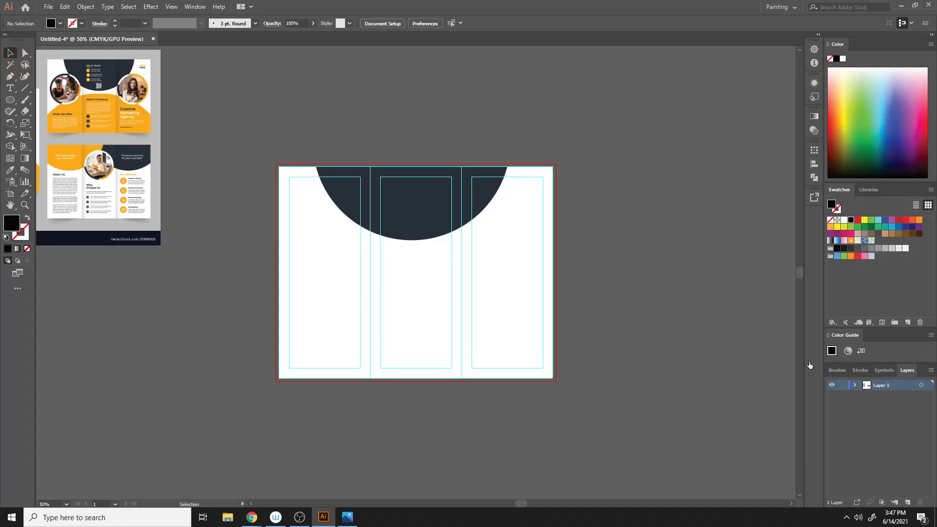
# - Draw a second large circle about 11 in across over the lower half of the artboard
pyautogui.moveTo(356, 265); pyautogui.dragTo(446, 255)
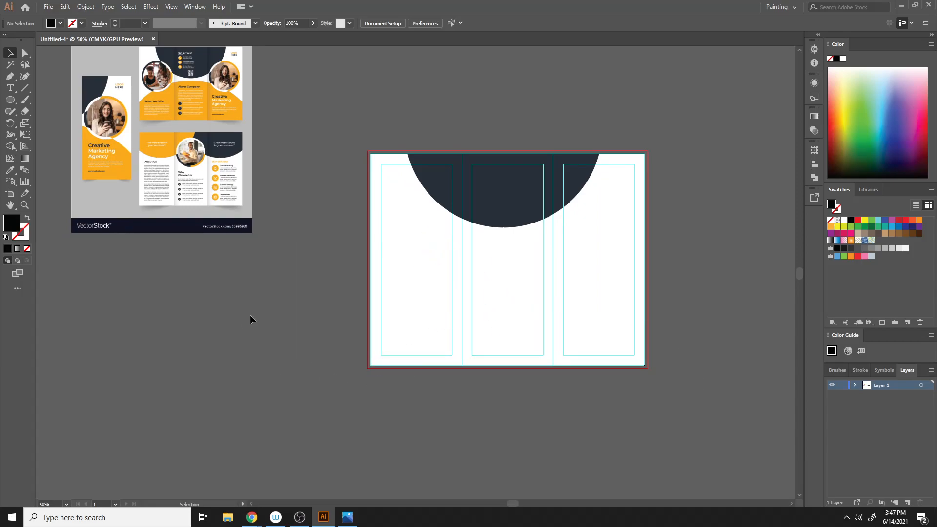
pyautogui.click(10, 98)
pyautogui.moveTo(522, 395); pyautogui.dragTo(550, 397)
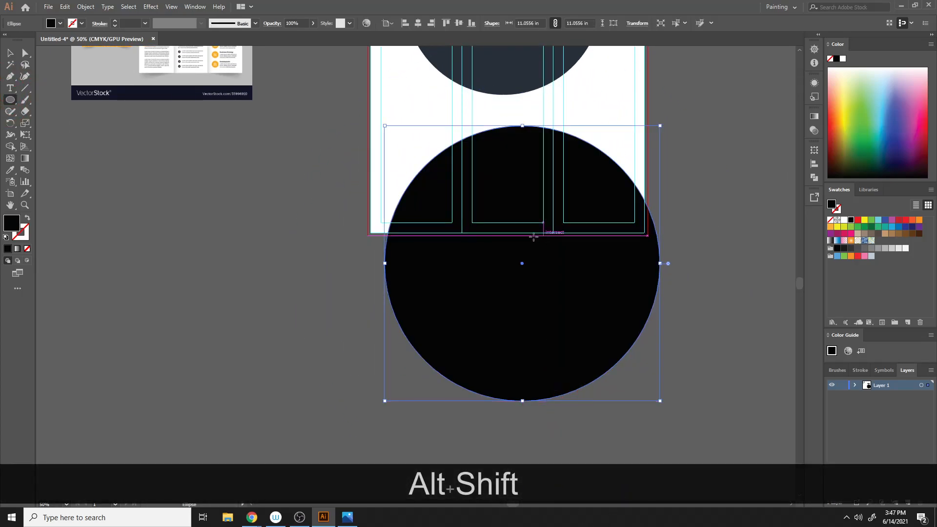
# - Enlarge the lower circle to about 13.2 in and nudge it into place centred below the artboard
pyautogui.scroll(2, 441, 303)
pyautogui.scroll(3, 500, 396)
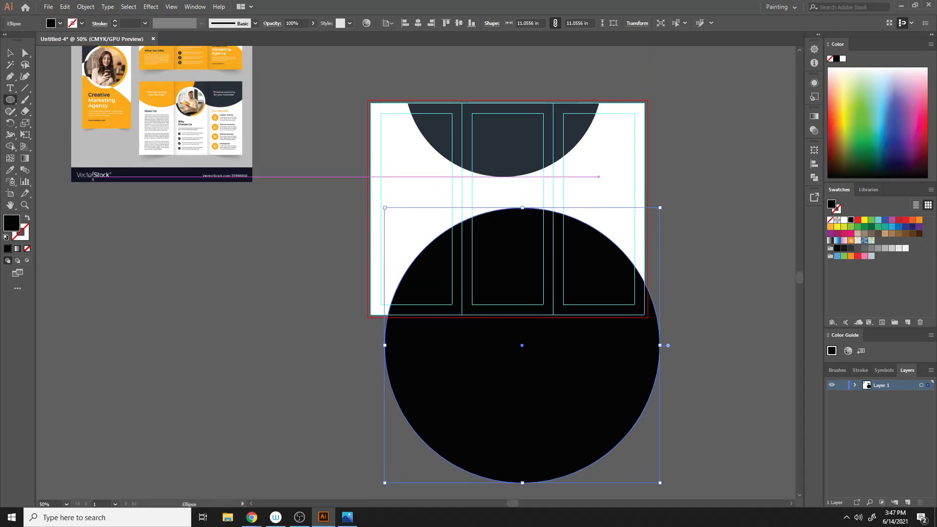
pyautogui.click(7, 51)
pyautogui.moveTo(487, 406); pyautogui.dragTo(462, 410)
pyautogui.moveTo(619, 397); pyautogui.dragTo(672, 419)
pyautogui.moveTo(506, 325); pyautogui.dragTo(504, 358)
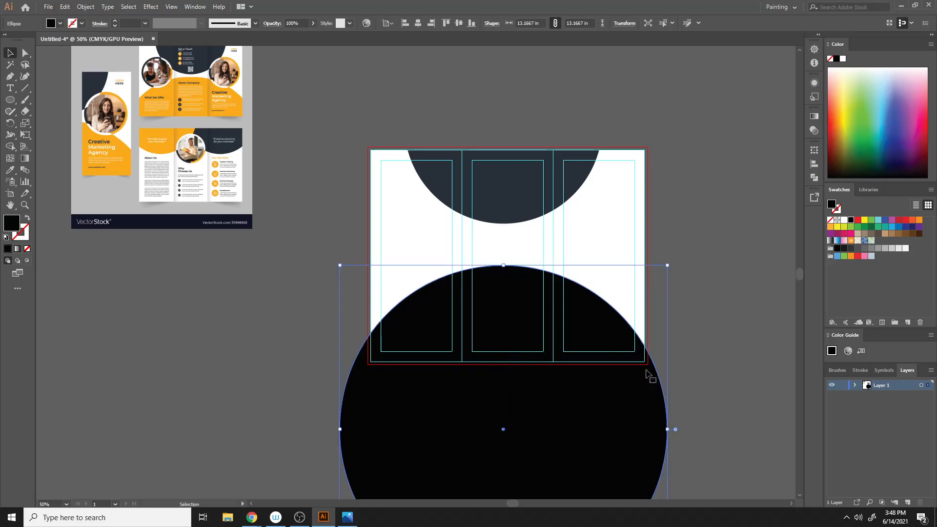
pyautogui.press('Right')
pyautogui.press('Right')
pyautogui.press('Right')
pyautogui.press('Right')
pyautogui.press('Right')
pyautogui.press('Right')
pyautogui.press('Right')
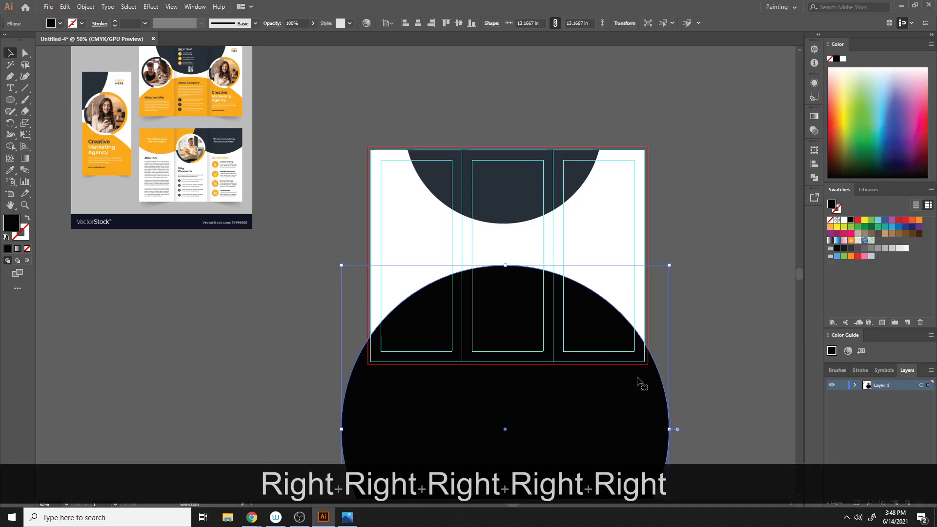
pyautogui.press('Right')
pyautogui.press('Right')
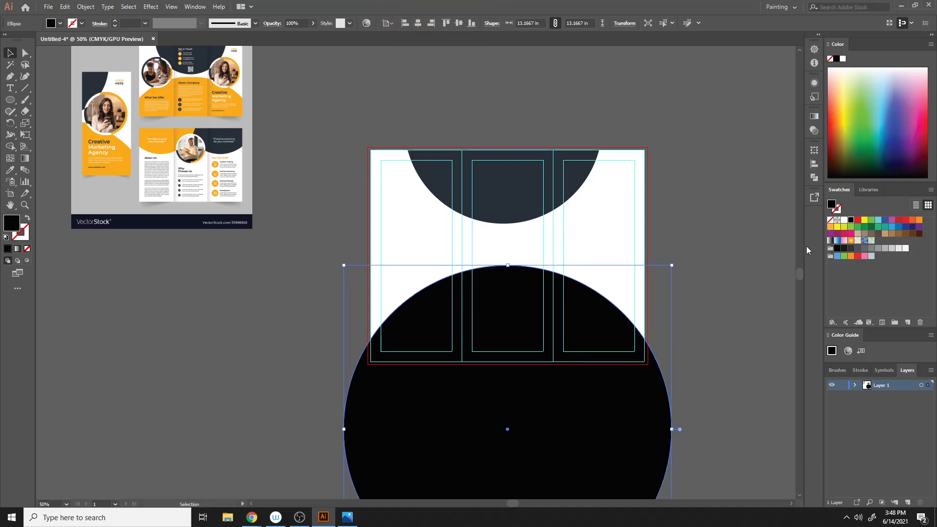
pyautogui.click(785, 255)
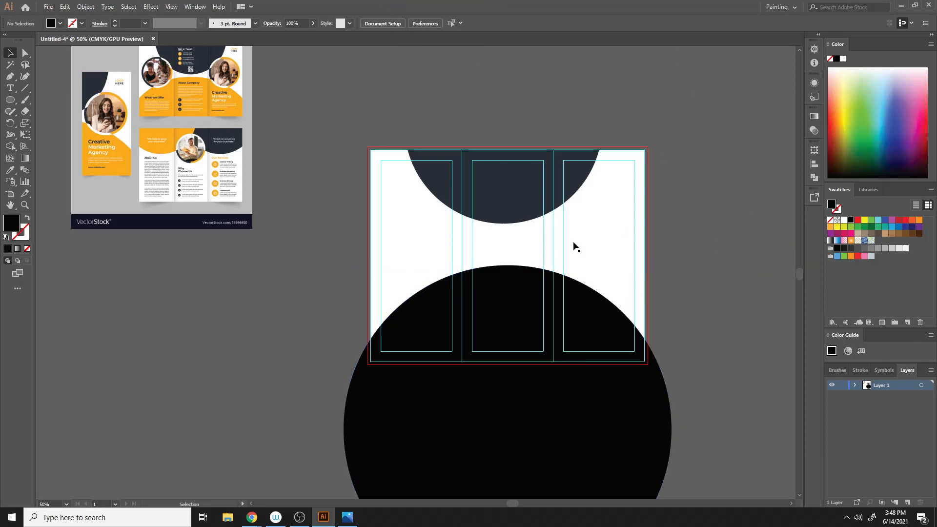
# - Enlarge the navy top shape and the lower circle slightly, keeping them centred on the artboard
pyautogui.click(516, 215)
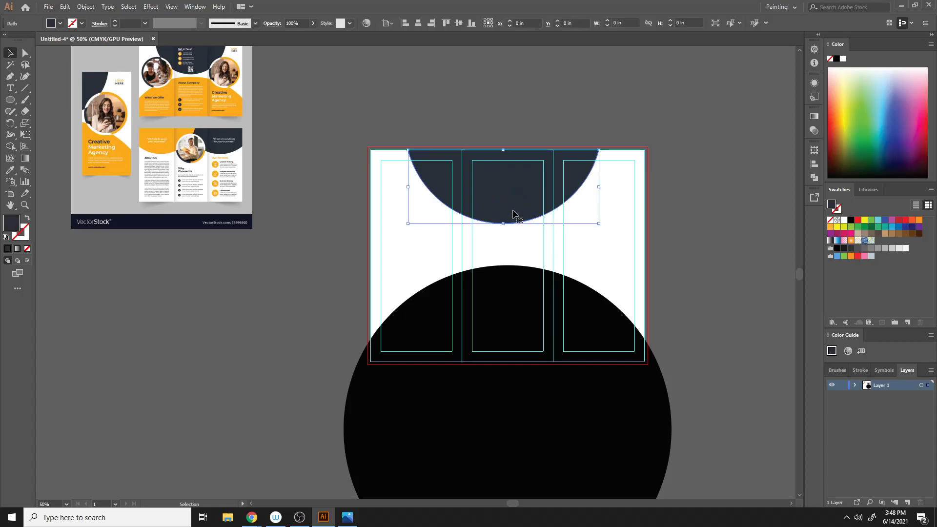
pyautogui.press('shift')
pyautogui.moveTo(502, 225); pyautogui.dragTo(507, 250)
pyautogui.click(736, 229)
pyautogui.click(514, 303)
pyautogui.click(749, 264)
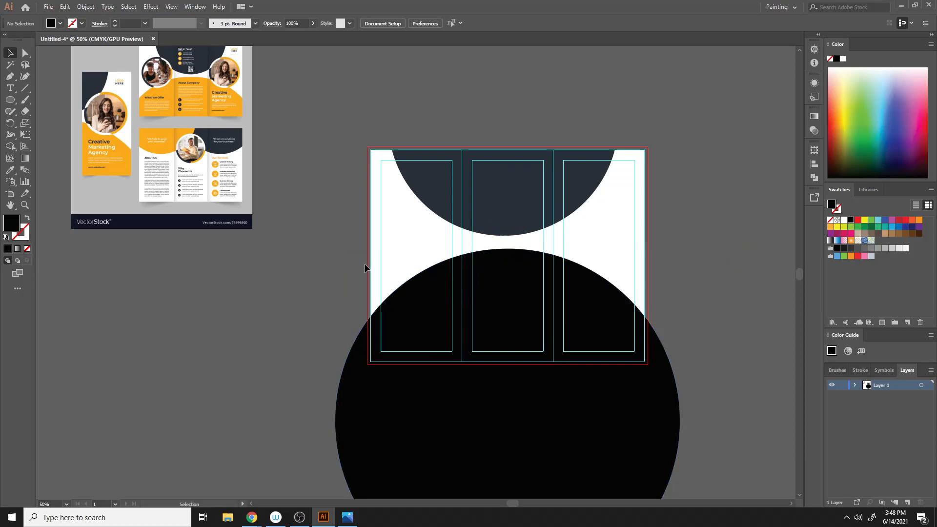
# - Fill the lower circle with the reference design's orange colour using the Eyedropper, then deselect
pyautogui.click(425, 325)
pyautogui.press('i')
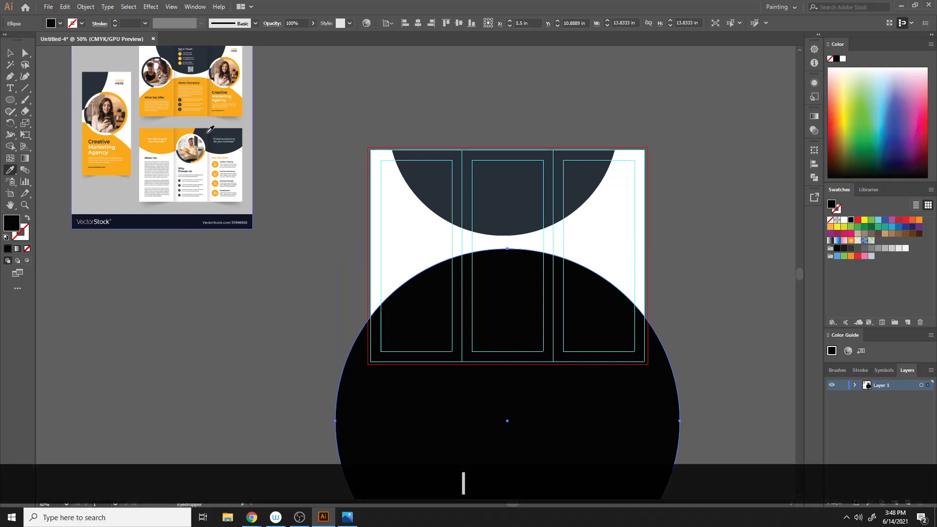
pyautogui.click(208, 112)
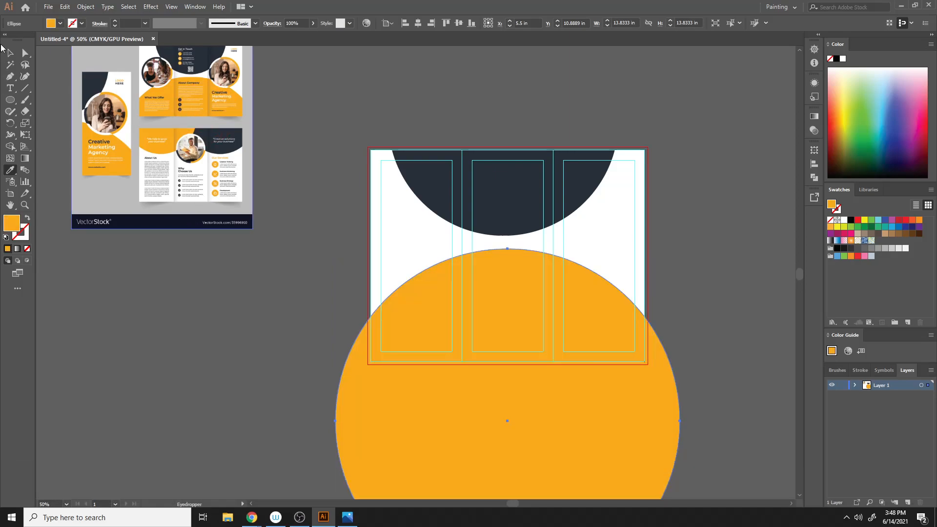
pyautogui.click(10, 52)
pyautogui.click(765, 211)
# - Examine the reference brochure design up close
pyautogui.scroll(-1, 111, 379)
pyautogui.scroll(2, 391, 299)
pyautogui.scroll(1, 391, 300)
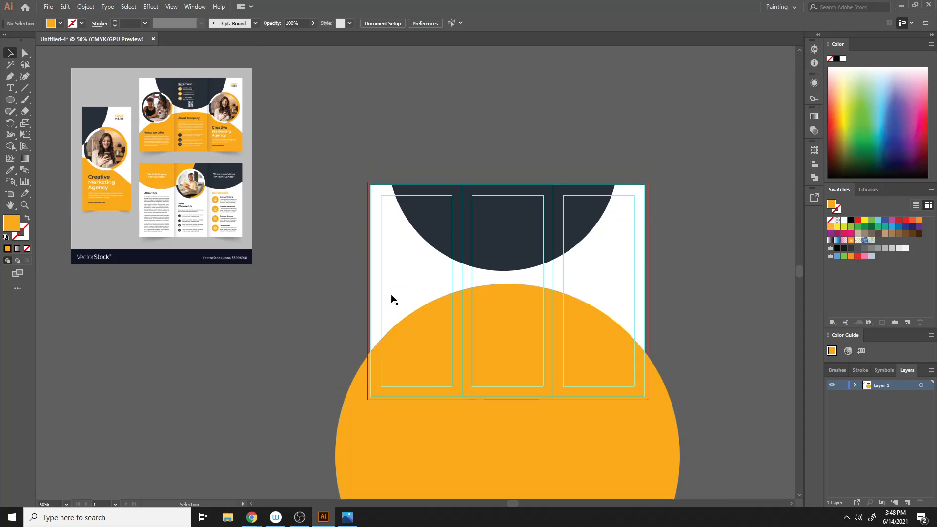
pyautogui.scroll(1, 459, 281)
pyautogui.scroll(-3, 462, 276)
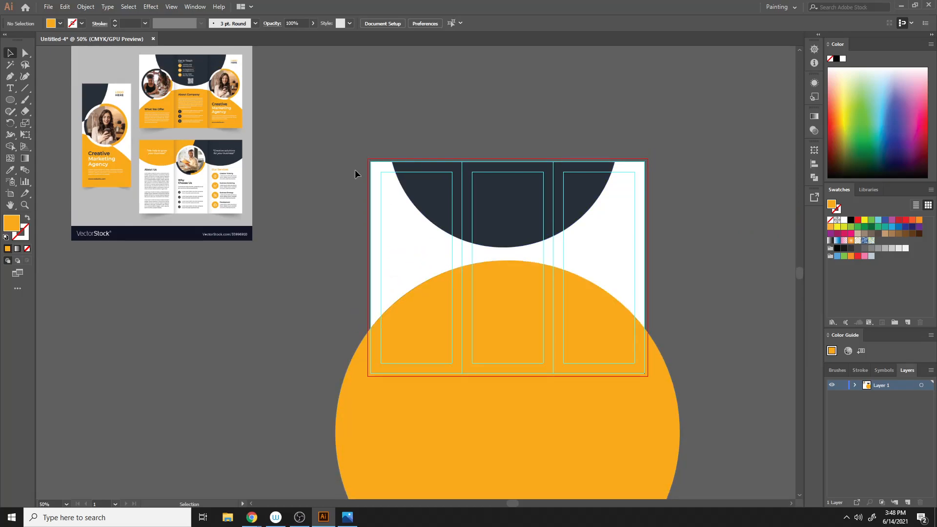
pyautogui.click(249, 146)
pyautogui.hotkey('ctrl', '=')
pyautogui.hotkey('ctrl', '=')
pyautogui.hotkey('ctrl', '=')
pyautogui.hotkey('ctrl', '=')
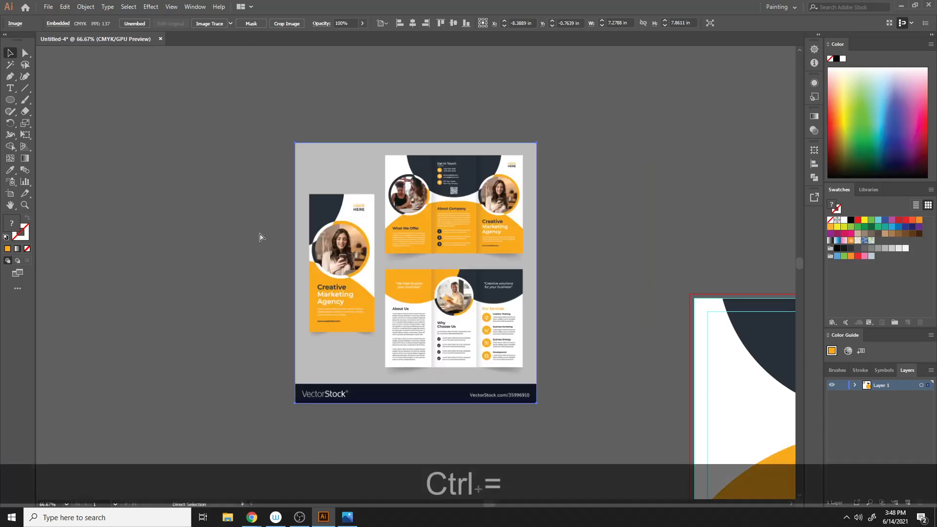
pyautogui.hotkey('ctrl', '-')
pyautogui.hotkey('ctrl', '-')
pyautogui.hotkey('ctrl', '-')
pyautogui.hotkey('ctrl', '-')
pyautogui.hotkey('ctrl', '-')
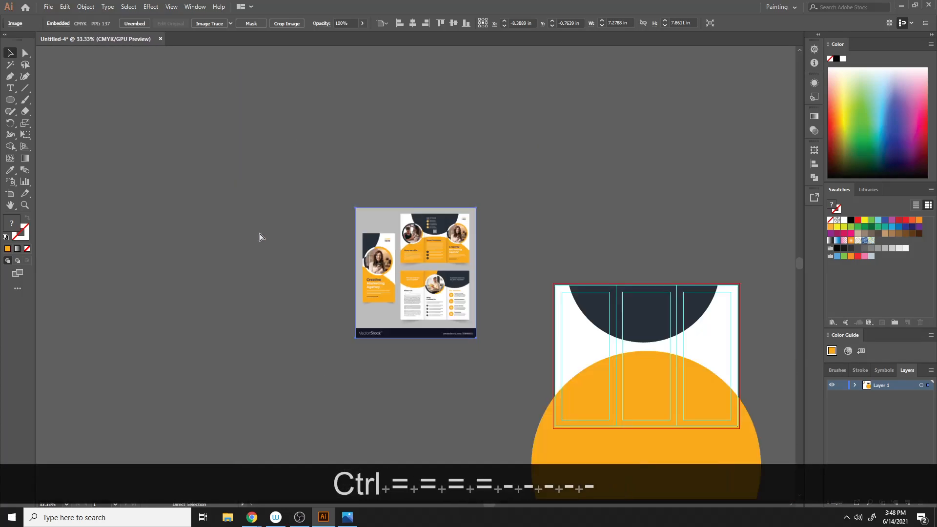
pyautogui.scroll(-7, 769, 417)
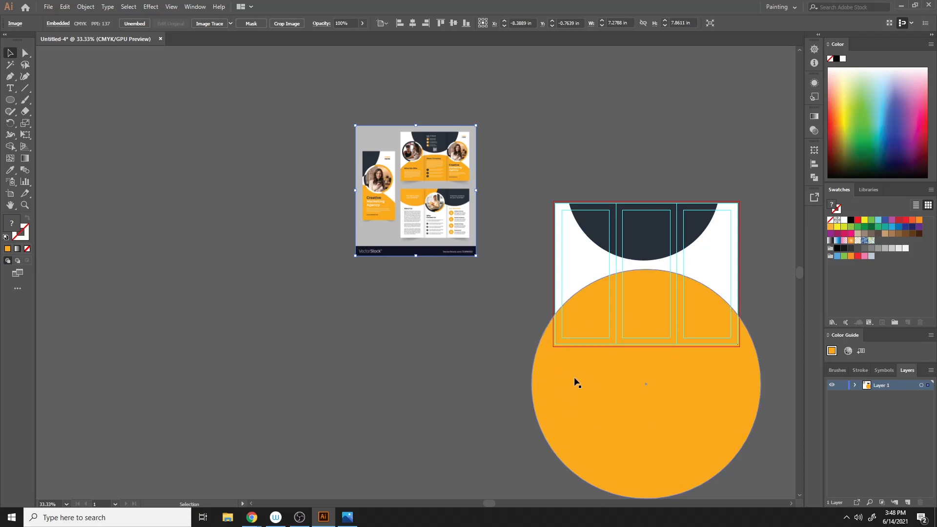
# - Draw a short vertical line at the artboard's left edge and a horizontal line about 14.6 in along its bottom edge
pyautogui.click(13, 102)
pyautogui.click(24, 88)
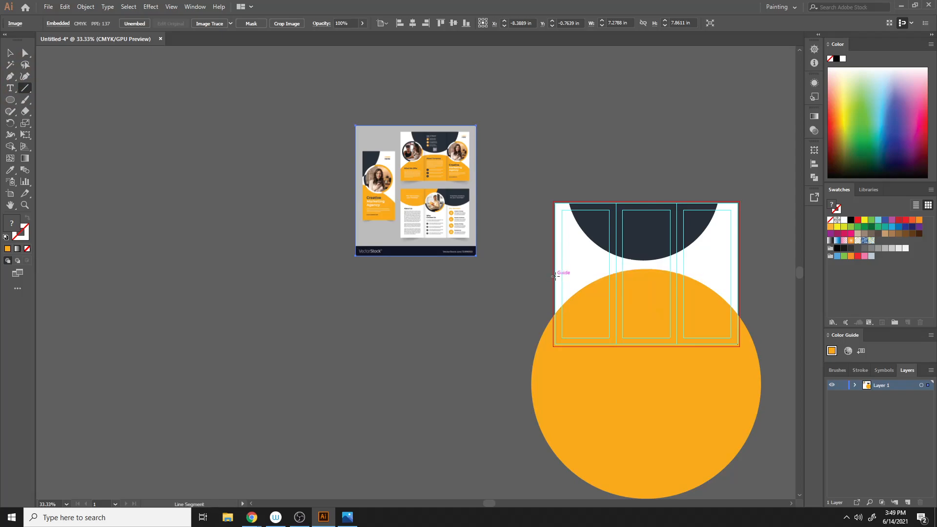
pyautogui.moveTo(555, 276); pyautogui.dragTo(557, 343)
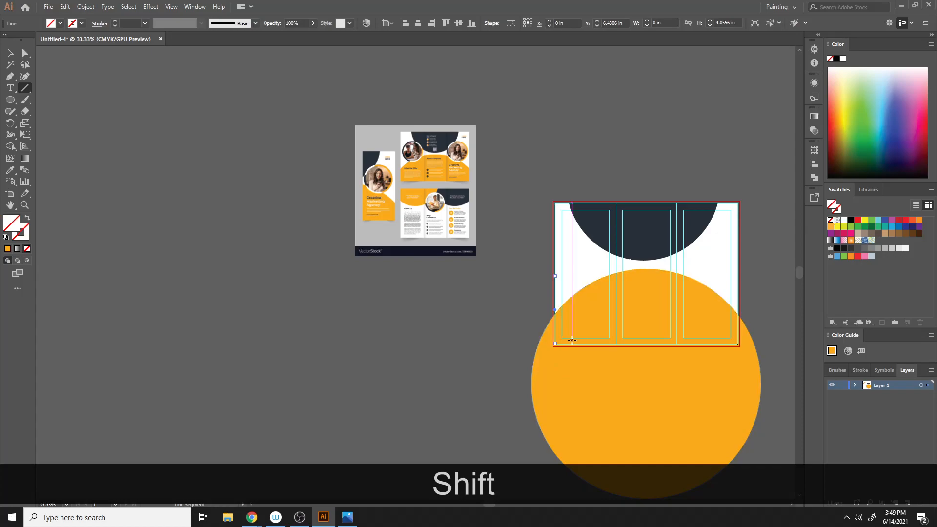
pyautogui.moveTo(532, 346); pyautogui.dragTo(776, 340)
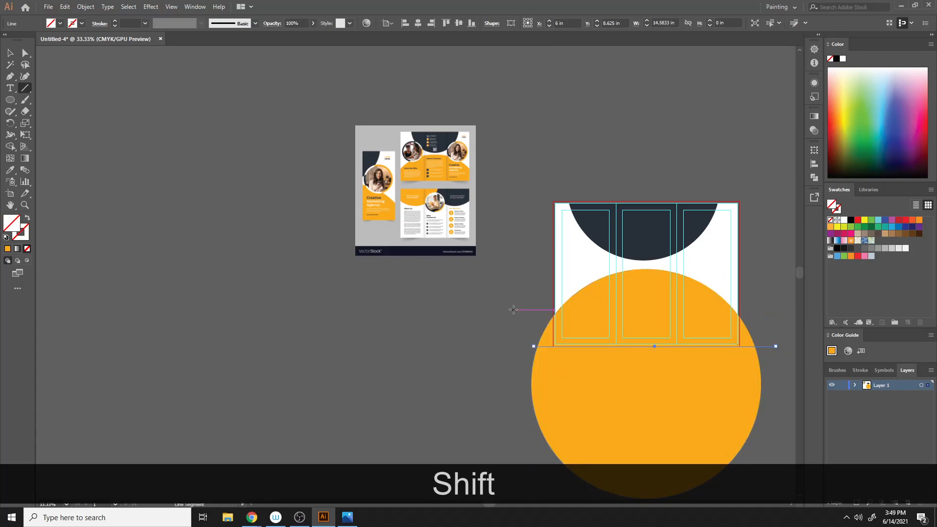
# - Align the horizontal line with the artboard's bottom edge and use Shape Builder to remove the orange circle's part below it
pyautogui.press('v')
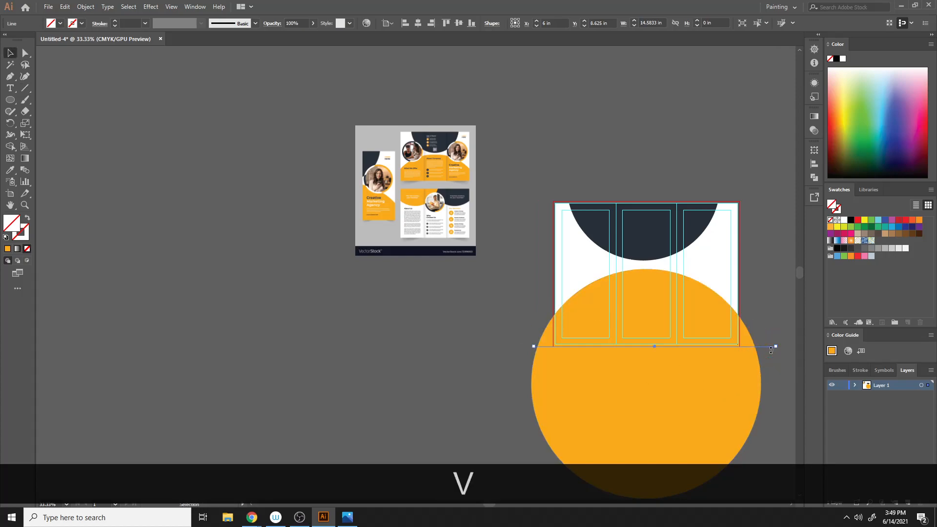
pyautogui.moveTo(768, 347); pyautogui.dragTo(769, 343)
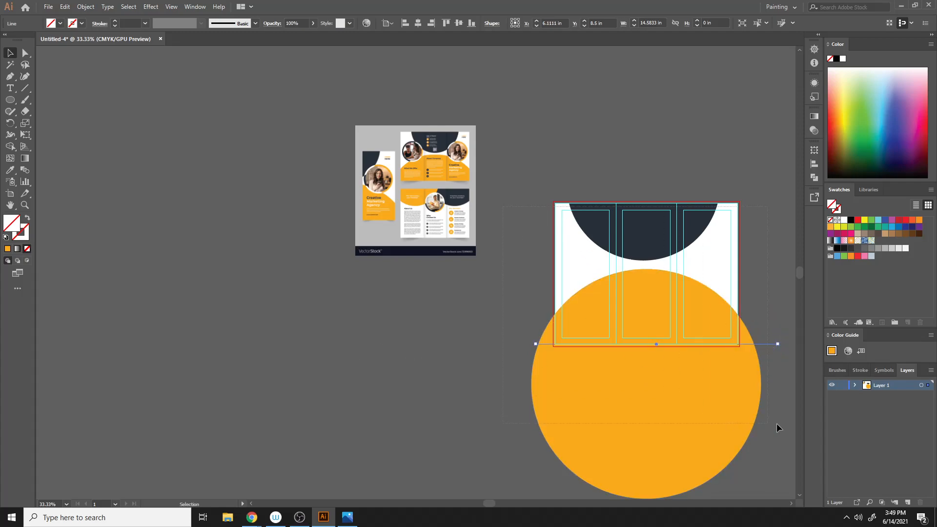
pyautogui.hotkey('ctrl', 'a')
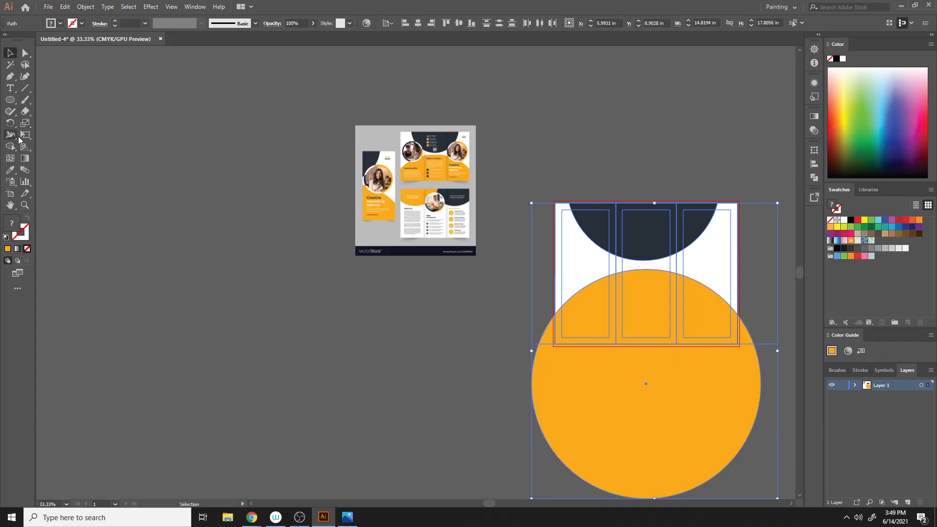
pyautogui.click(11, 156)
pyautogui.click(10, 146)
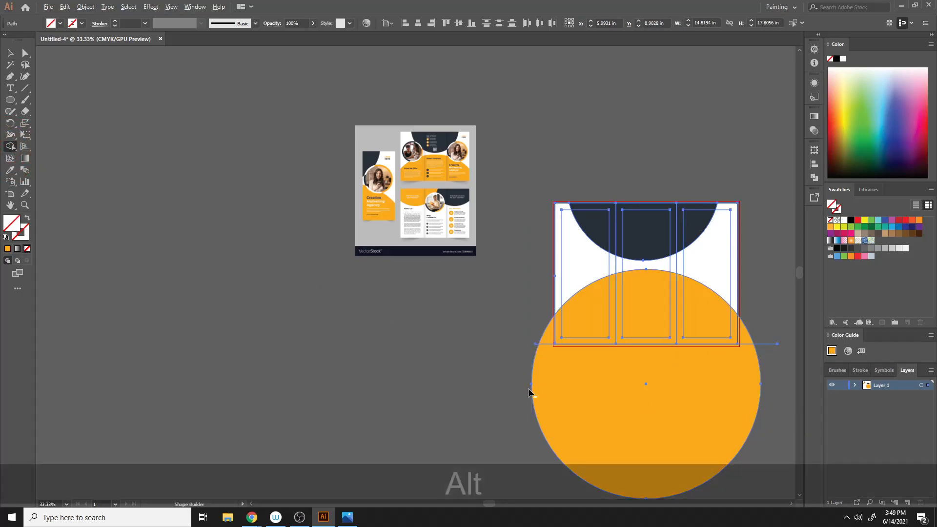
pyautogui.keyDown('alt'); pyautogui.click(576, 389); pyautogui.keyUp('alt')
pyautogui.moveTo(541, 310); pyautogui.dragTo(551, 357)
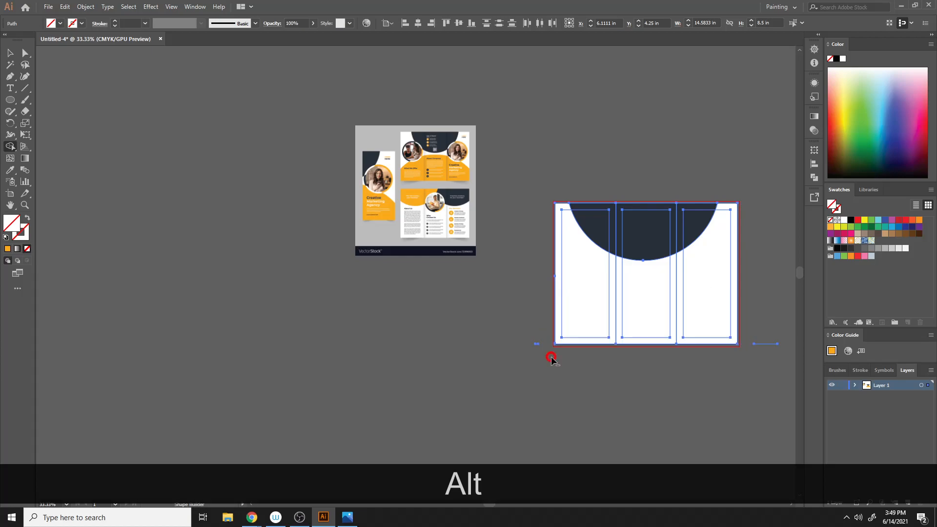
pyautogui.hotkey('ctrl', 'alt', 'z')
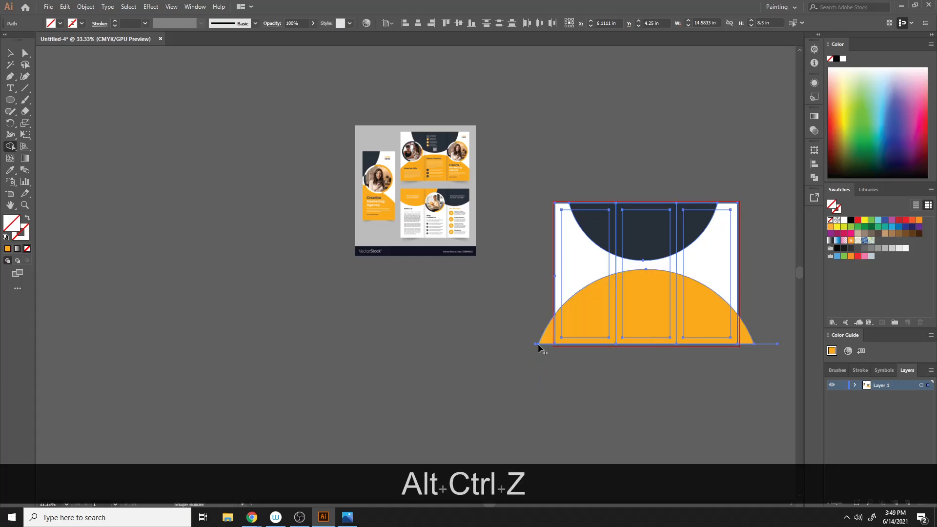
pyautogui.moveTo(534, 301)
pyautogui.mouseDown()
pyautogui.moveTo(566, 311)
pyautogui.moveTo(552, 318)
pyautogui.mouseUp()
pyautogui.hotkey('ctrl', 'z')
pyautogui.click(10, 53)
pyautogui.click(576, 364)
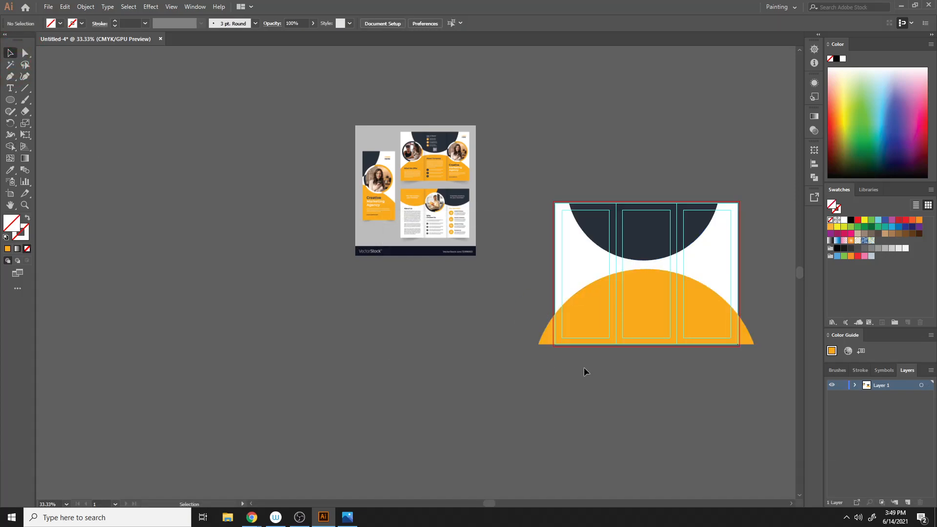
# - Draw a vertical line about 4.7 in down the artboard's left edge and set its stroke to 0.5 pt
pyautogui.hotkey('ctrl', '=')
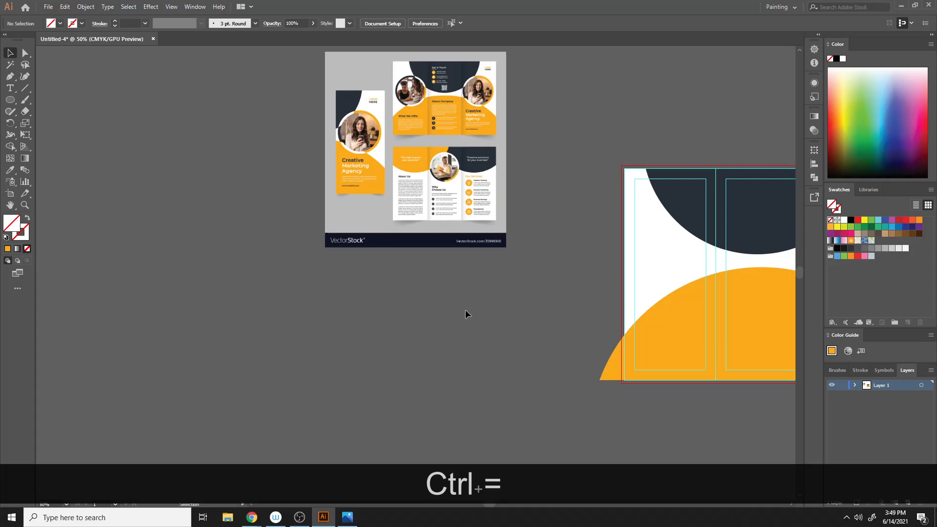
pyautogui.click(25, 88)
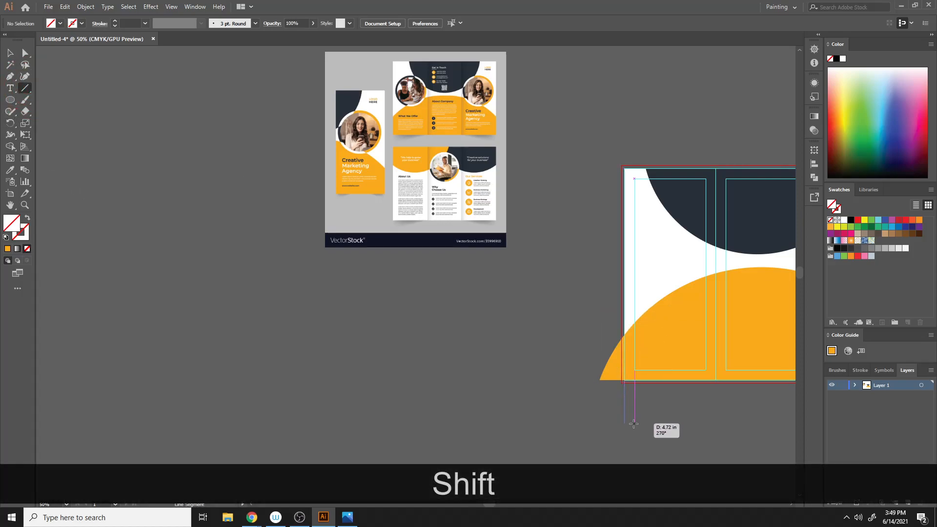
pyautogui.moveTo(634, 423); pyautogui.dragTo(635, 424)
pyautogui.press('space')
pyautogui.moveTo(686, 411); pyautogui.dragTo(460, 291)
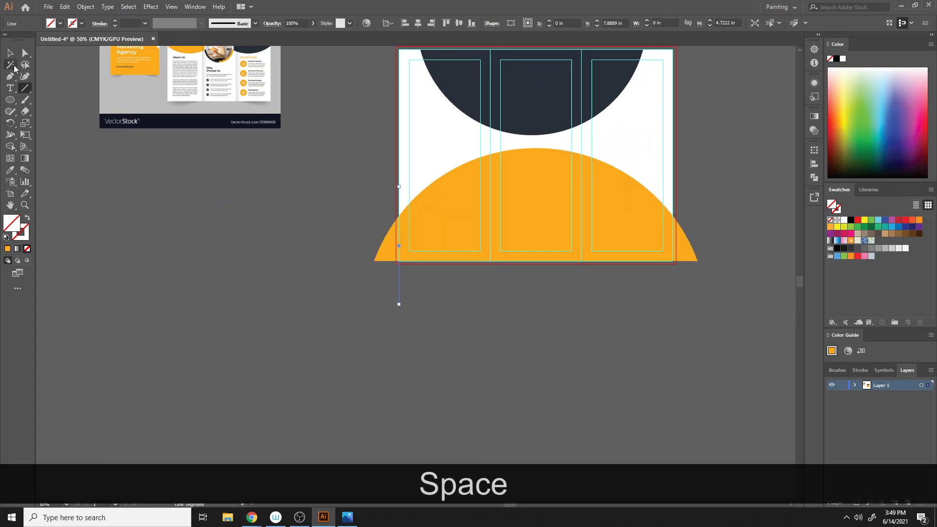
pyautogui.click(115, 24)
# - Duplicate the vertical line across to the artboard's right edge
pyautogui.press('v')
pyautogui.click(219, 278)
pyautogui.moveTo(399, 287); pyautogui.dragTo(670, 295)
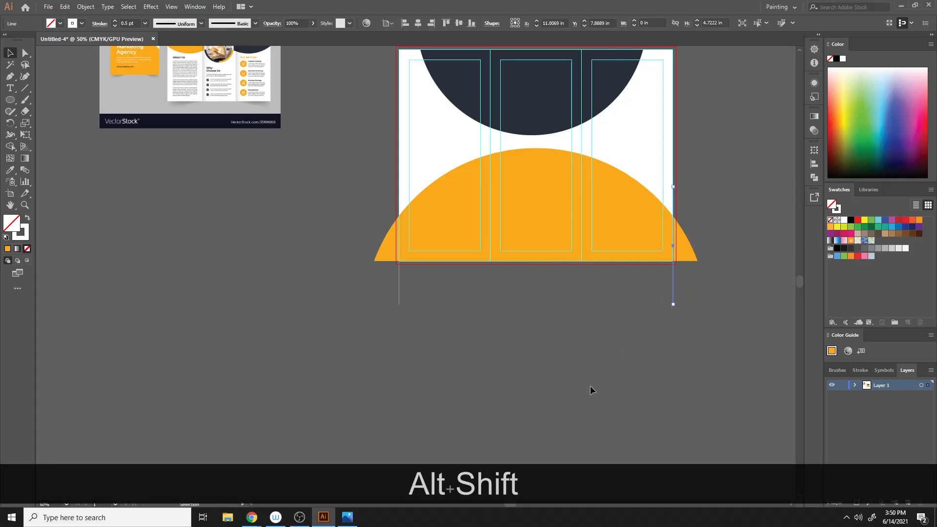
# - Trim the orange shape's overhanging sides at the artboard's left and right edges with the Shape Builder, then deselect
pyautogui.moveTo(735, 330); pyautogui.dragTo(735, 330)
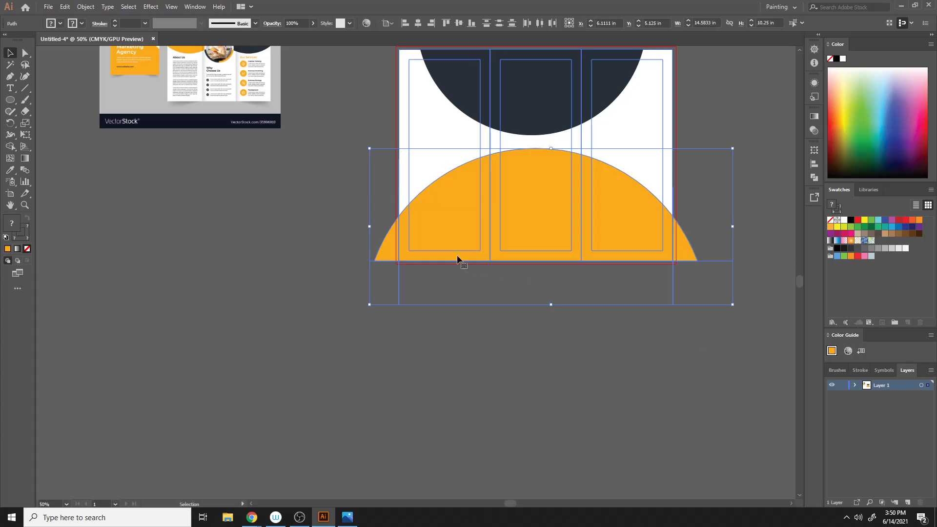
pyautogui.click(11, 147)
pyautogui.press('alt')
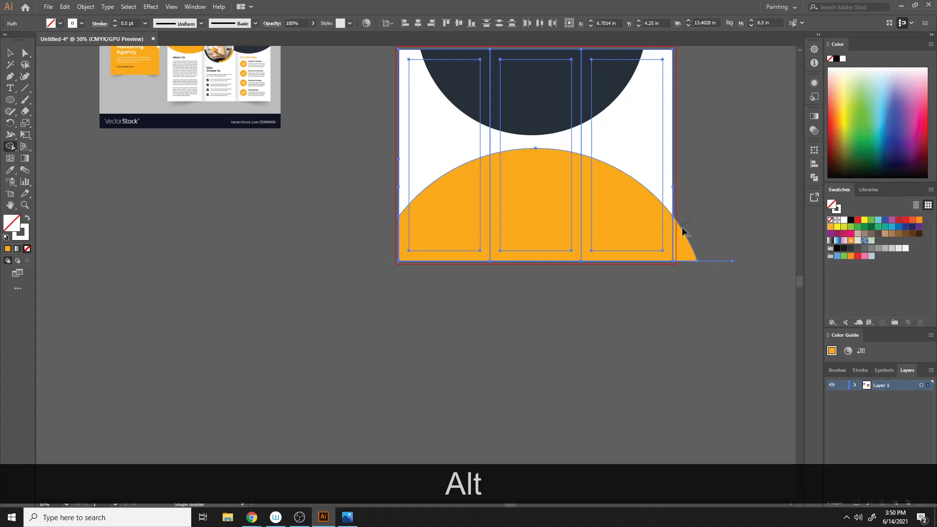
pyautogui.moveTo(682, 227); pyautogui.dragTo(704, 334)
pyautogui.moveTo(710, 253)
pyautogui.mouseDown()
pyautogui.moveTo(717, 290)
pyautogui.moveTo(708, 321)
pyautogui.mouseUp()
pyautogui.click(10, 52)
pyautogui.click(364, 291)
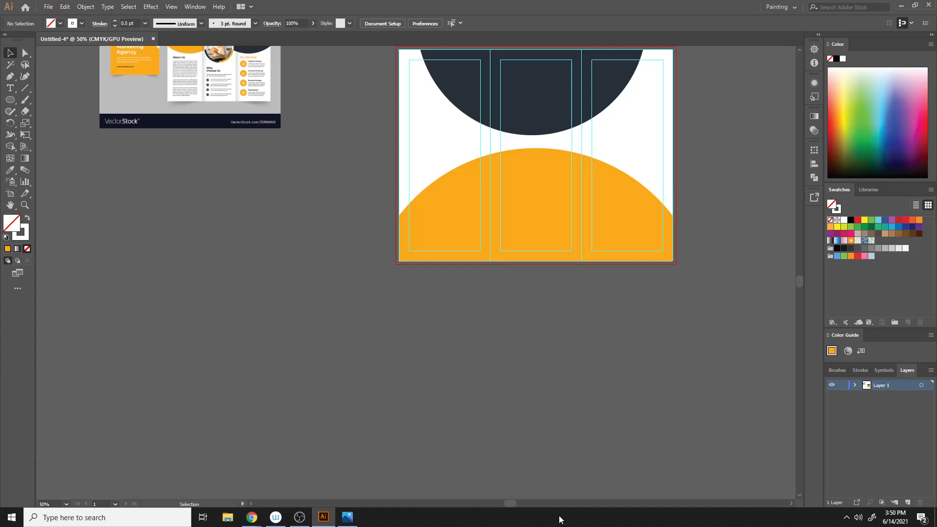
# - Draw a circle about 2.53 in wide in the left panel and fill it with black 000000
pyautogui.scroll(5, 485, 233)
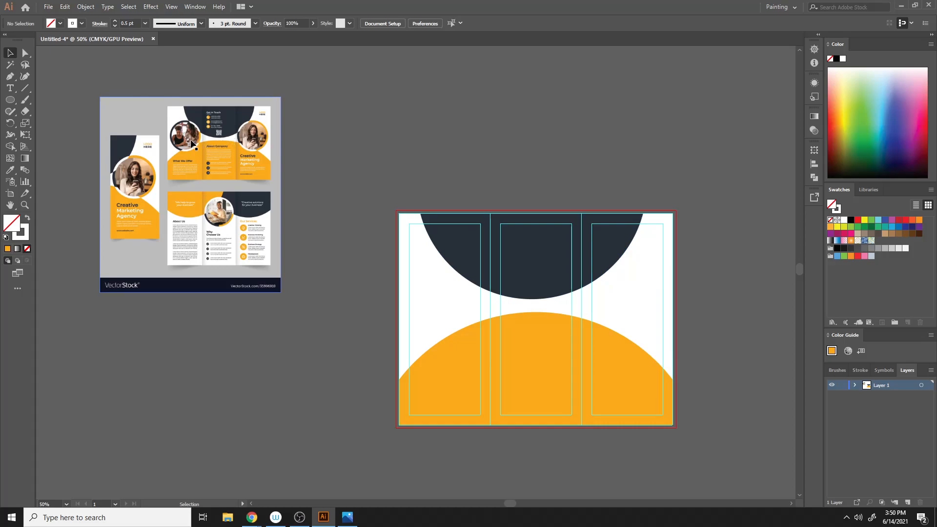
pyautogui.click(9, 100)
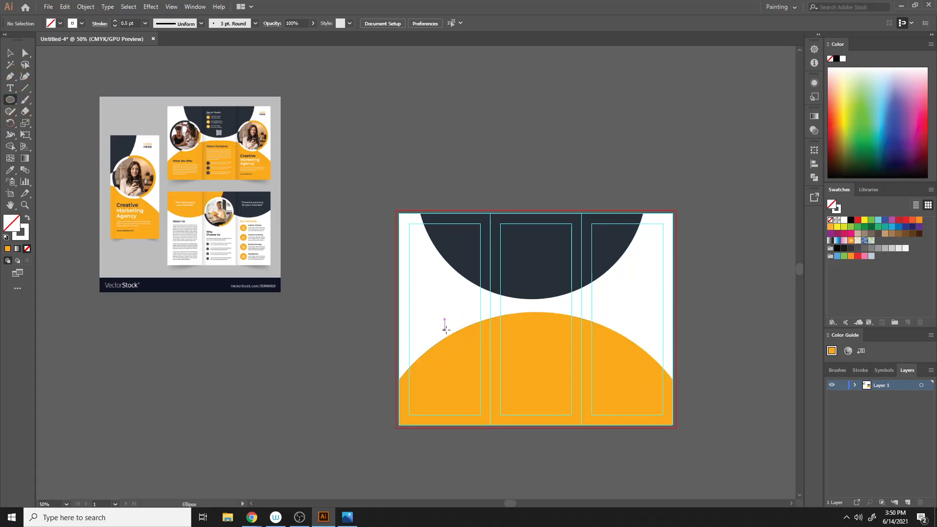
pyautogui.moveTo(448, 307); pyautogui.dragTo(454, 338)
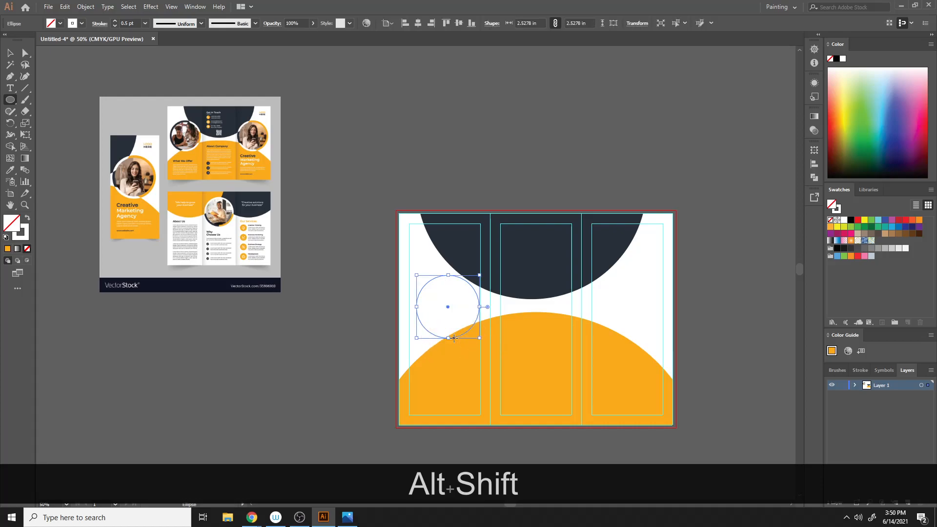
pyautogui.click(26, 219)
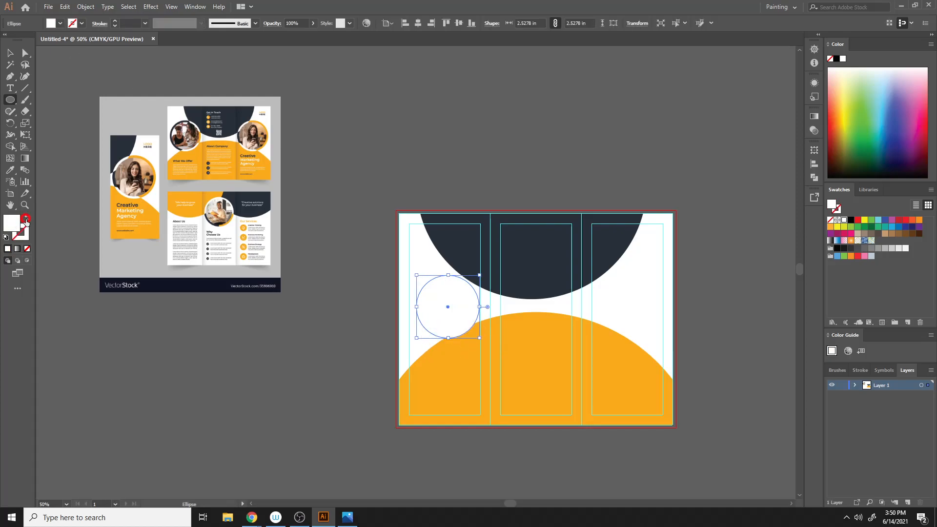
pyautogui.doubleClick(22, 226)
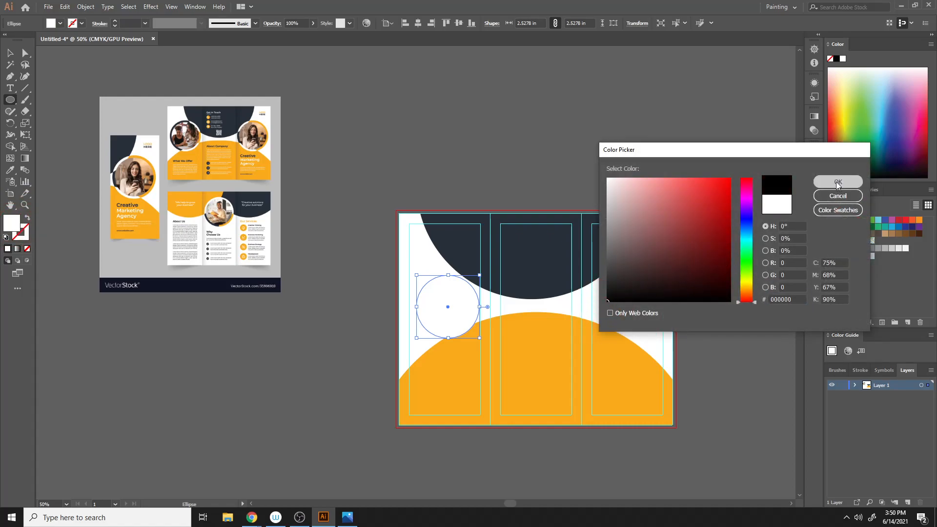
pyautogui.click(838, 182)
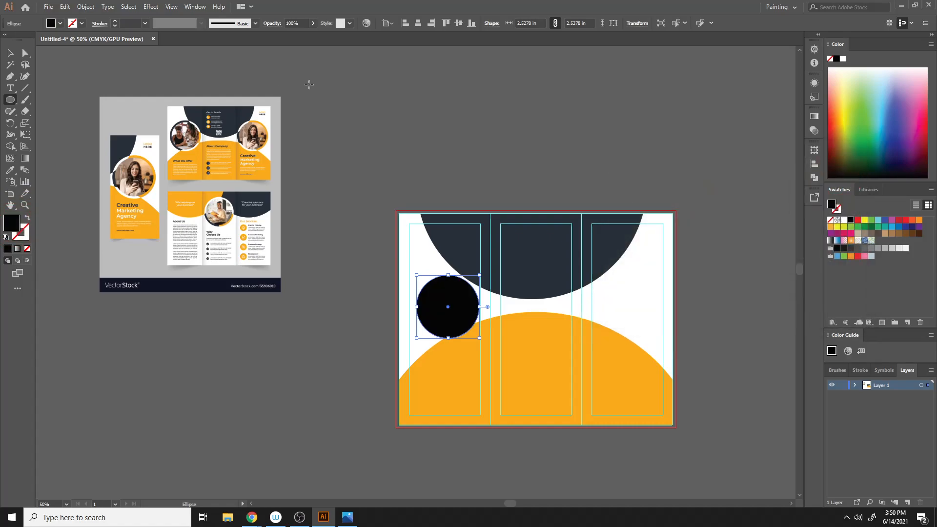
pyautogui.click(436, 111)
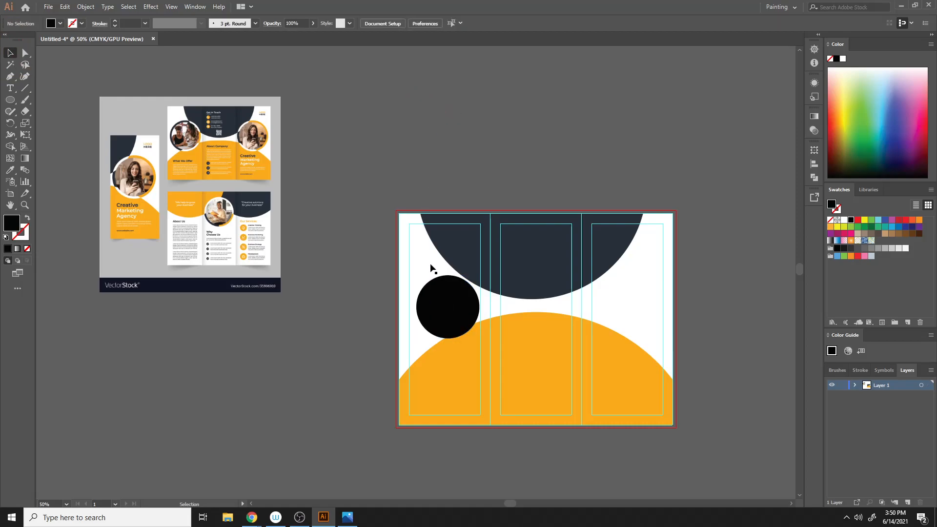
# - Duplicate the black circle horizontally into the right panel
pyautogui.press('alt')
pyautogui.moveTo(451, 306); pyautogui.dragTo(634, 312)
pyautogui.press('shift')
pyautogui.click(745, 288)
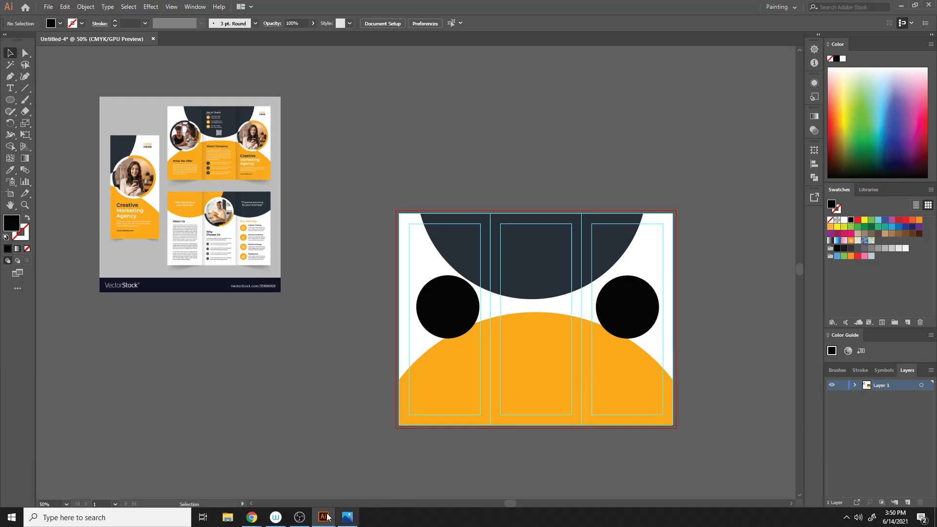
pyautogui.click(209, 493)
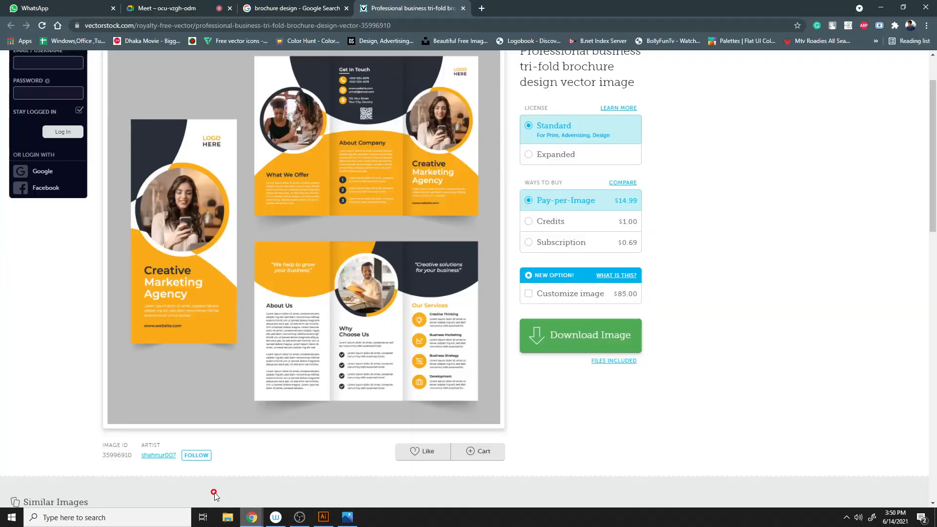
pyautogui.click(198, 6)
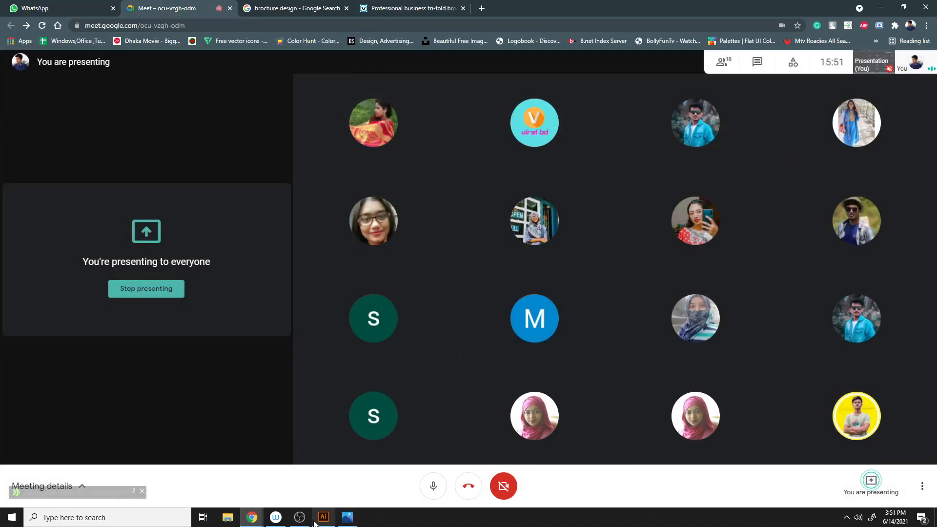
pyautogui.click(317, 520)
pyautogui.click(445, 299)
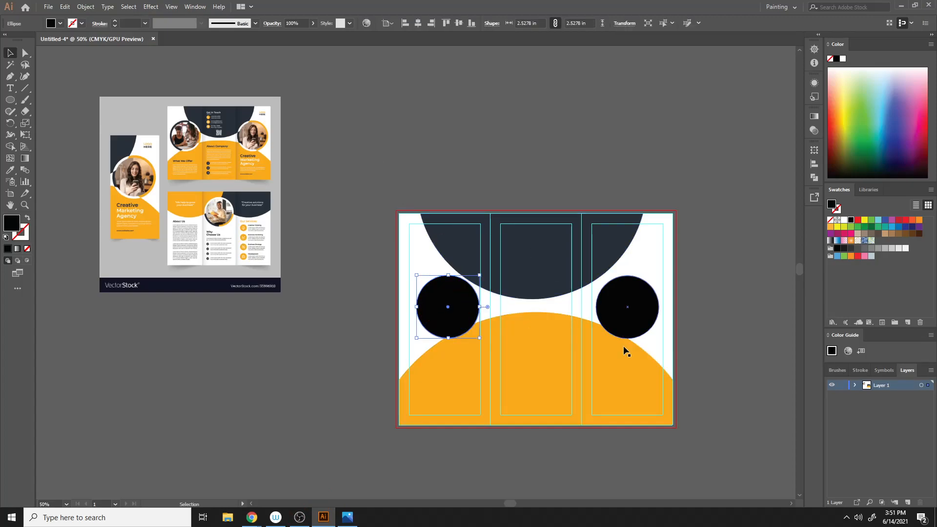
pyautogui.click(571, 146)
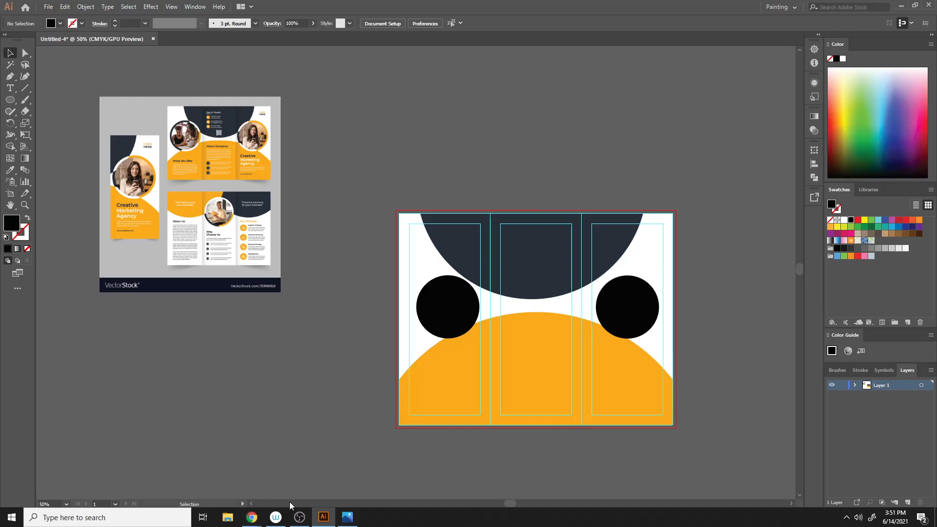
pyautogui.moveTo(252, 517)
pyautogui.click(223, 477)
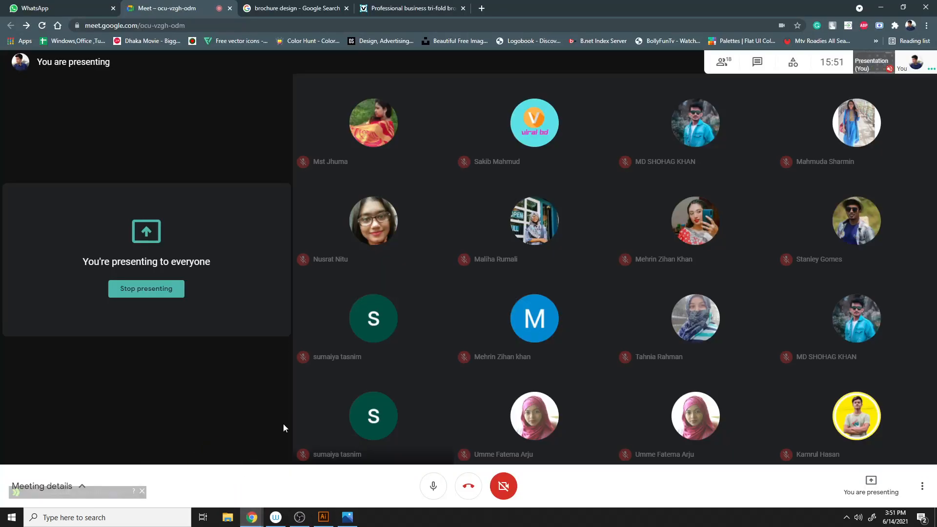
# - Open Unsplash in a new Chrome tab
pyautogui.click(412, 8)
pyautogui.click(482, 8)
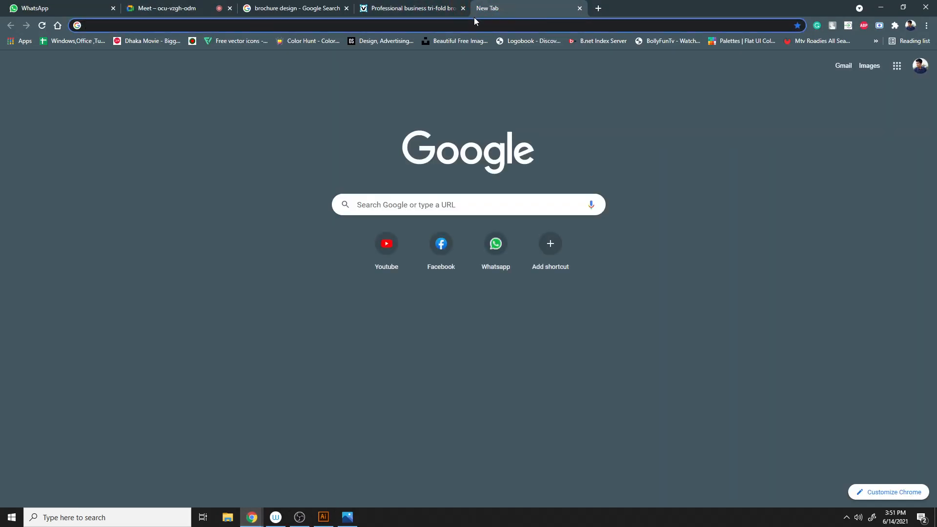
pyautogui.click(461, 23)
pyautogui.write('crea')
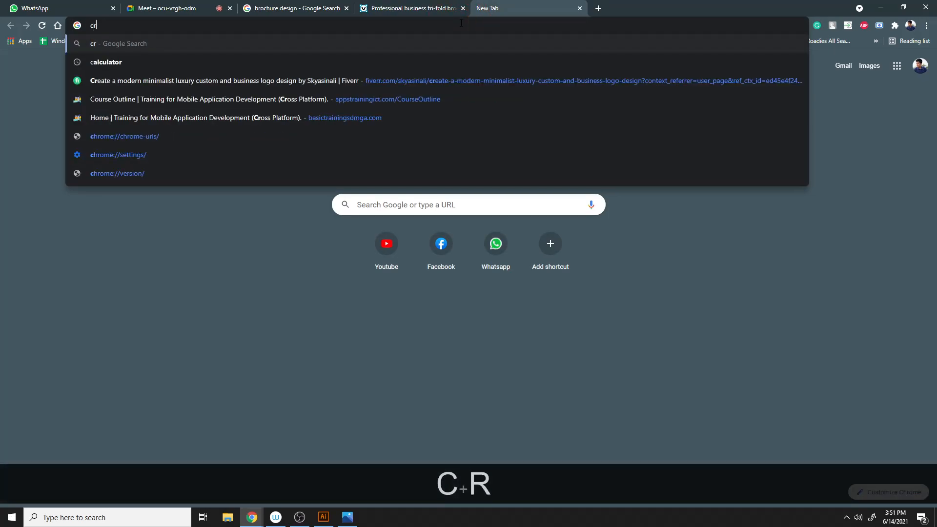
pyautogui.press('BackSpace')
pyautogui.press('BackSpace')
pyautogui.press('BackSpace')
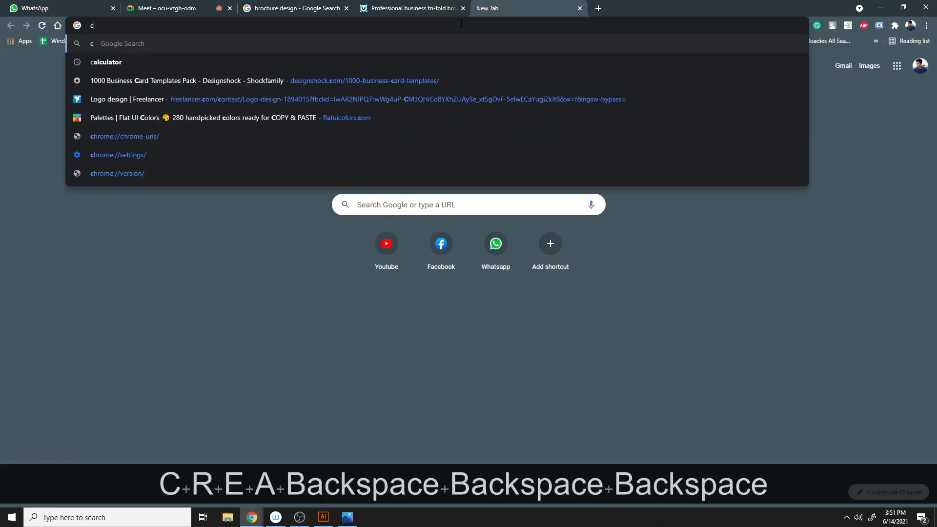
pyautogui.write('uns')
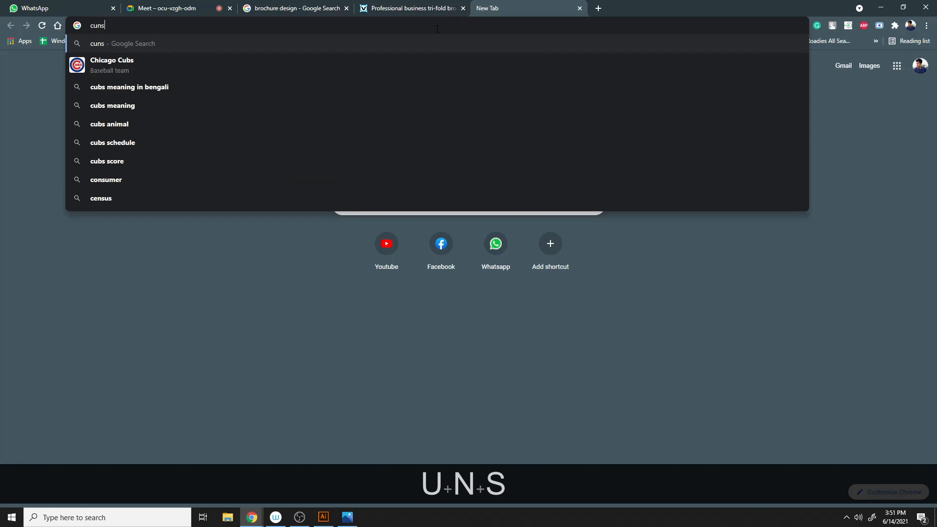
pyautogui.hotkey('ctrl', 'a')
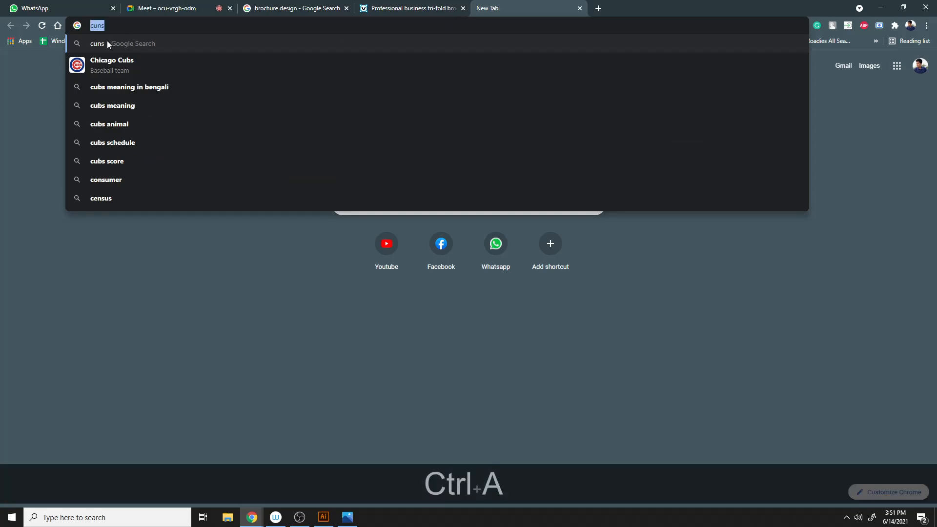
pyautogui.write('unsplash.com')
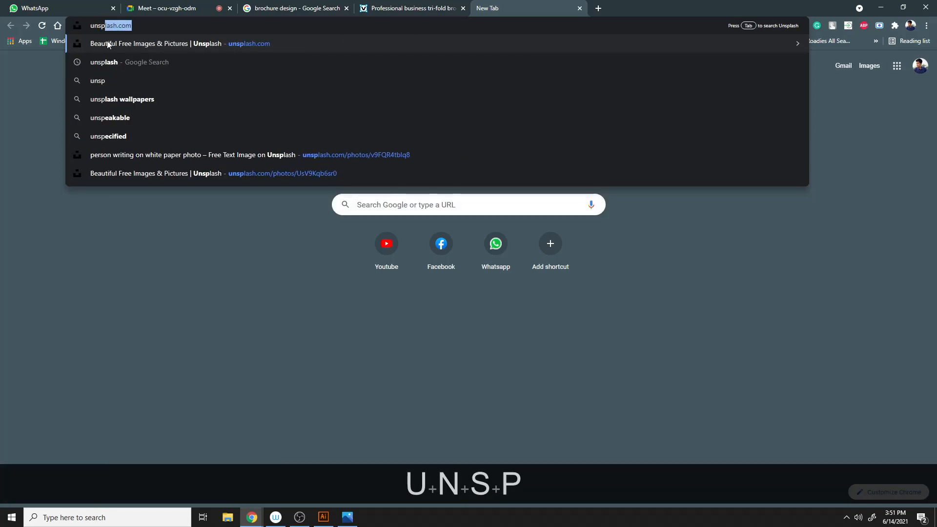
pyautogui.click(112, 43)
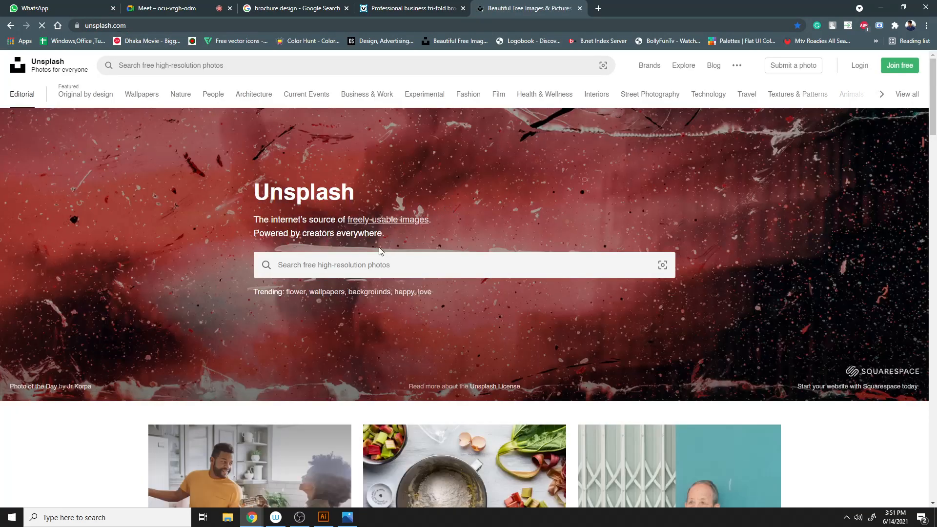
# - Search Unsplash for "it company" photos
pyautogui.click(373, 253)
pyautogui.write('cre')
pyautogui.press('BackSpace')
pyautogui.press('BackSpace')
pyautogui.write('re')
pyautogui.press('BackSpace')
pyautogui.press('BackSpace')
pyautogui.press('BackSpace')
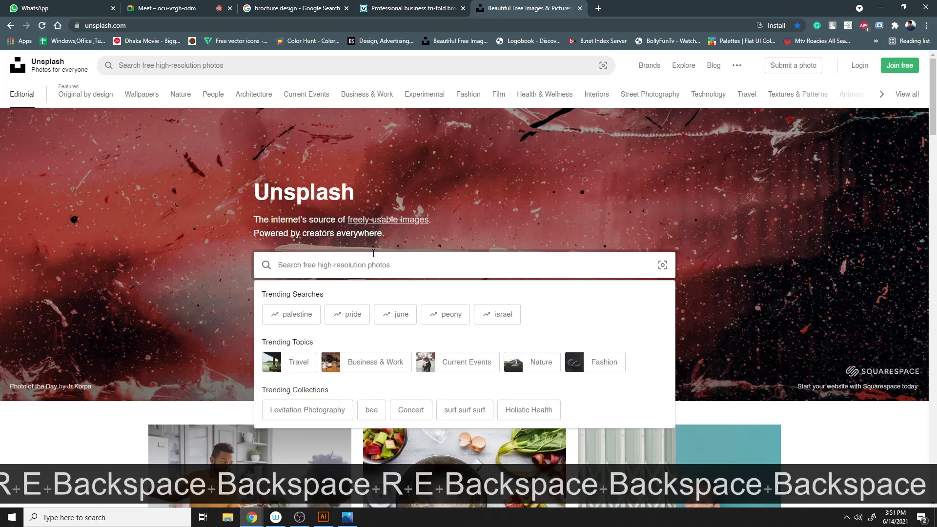
pyautogui.write('it c')
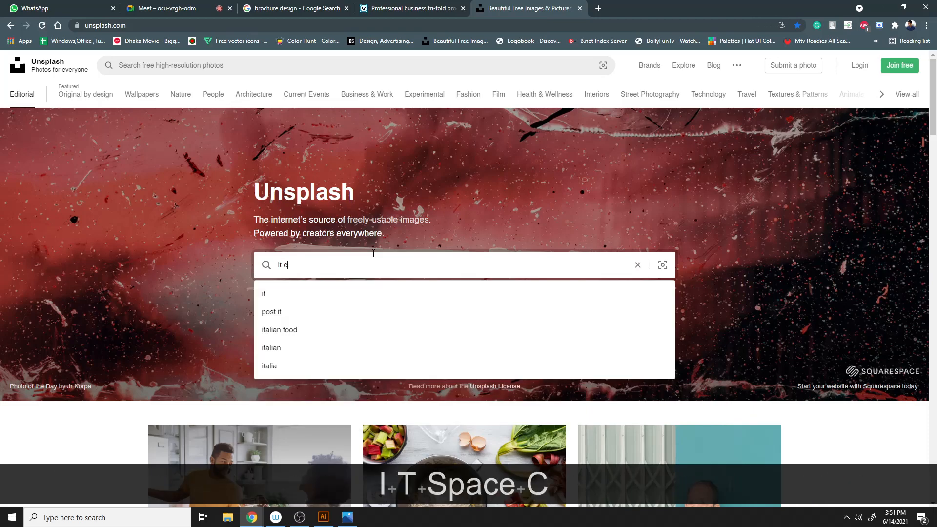
pyautogui.write('ompany')
pyautogui.press('Return')
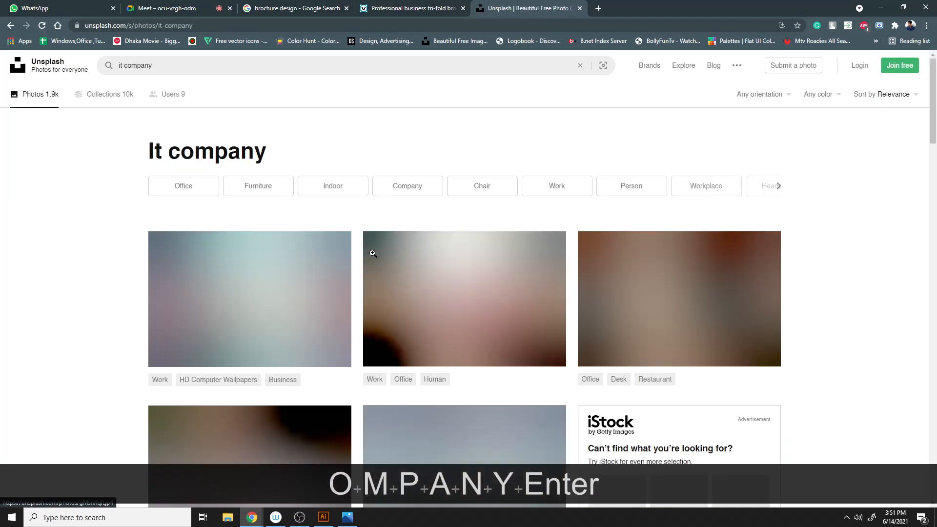
# - Open the laptop-and-coffee desk photo from the results and copy the image
pyautogui.scroll(-5, 371, 252)
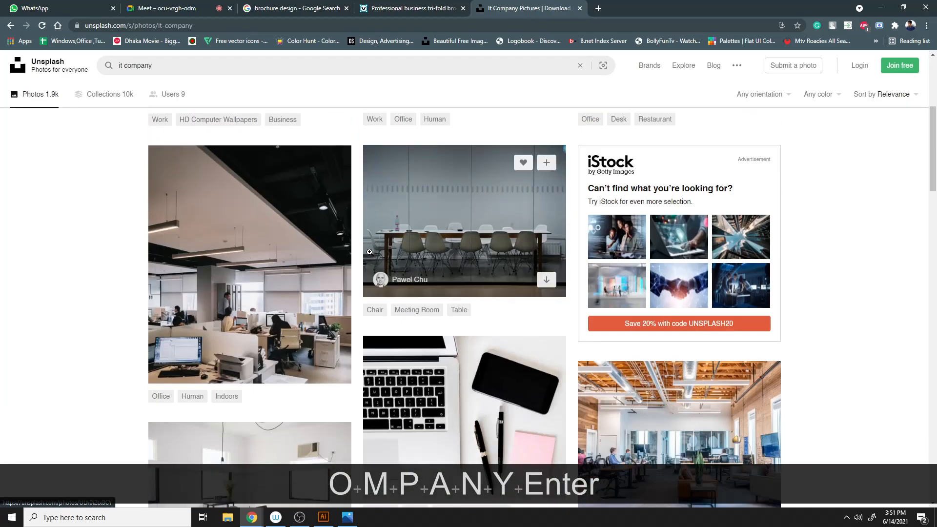
pyautogui.scroll(-8, 539, 318)
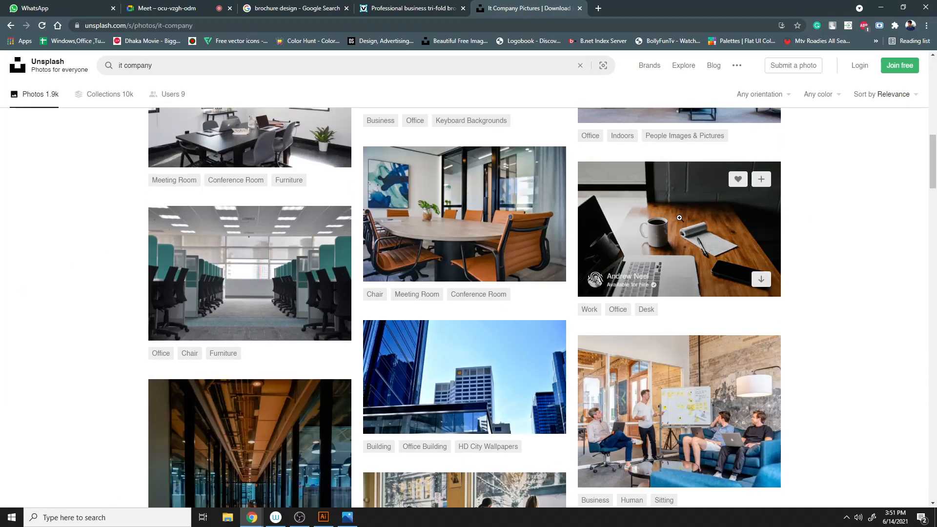
pyautogui.click(736, 228)
pyautogui.rightClick(434, 217)
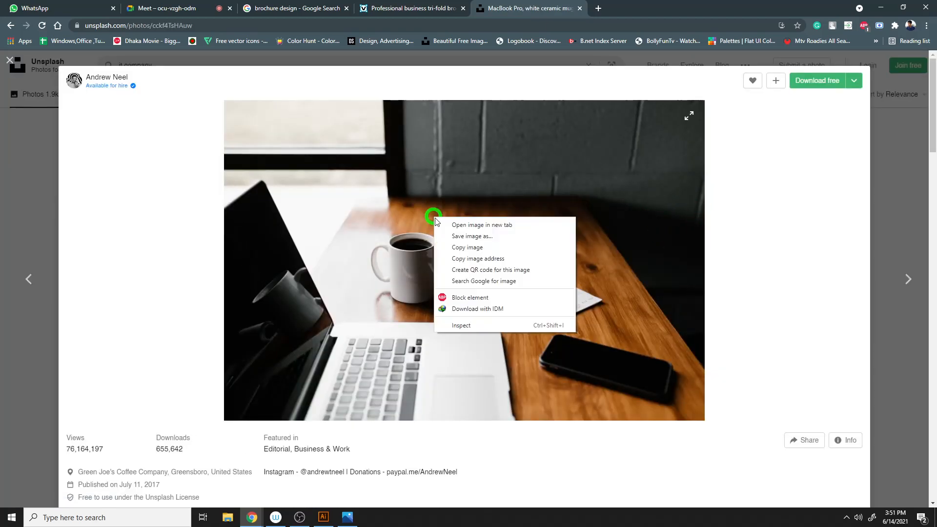
pyautogui.click(466, 247)
# - Paste the photo into the brochure and scale it down over the left black circle
pyautogui.click(316, 522)
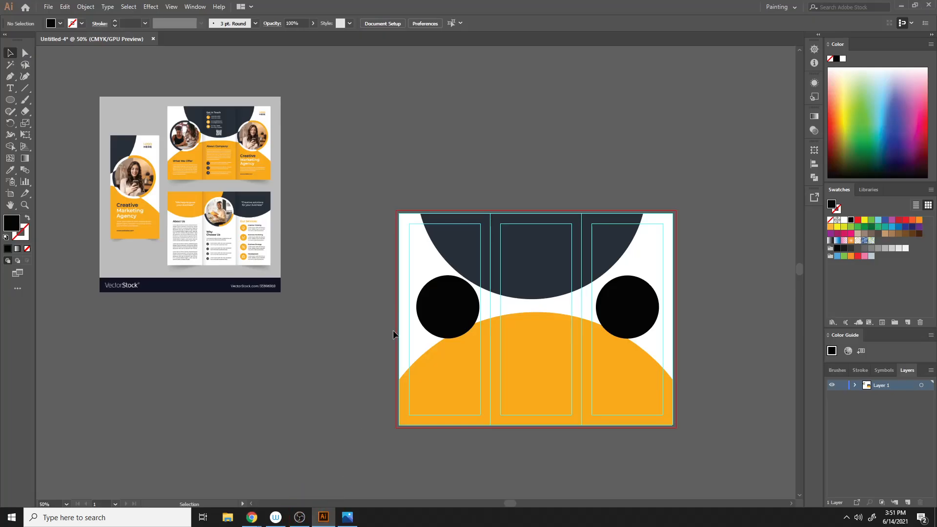
pyautogui.hotkey('ctrl', 'v')
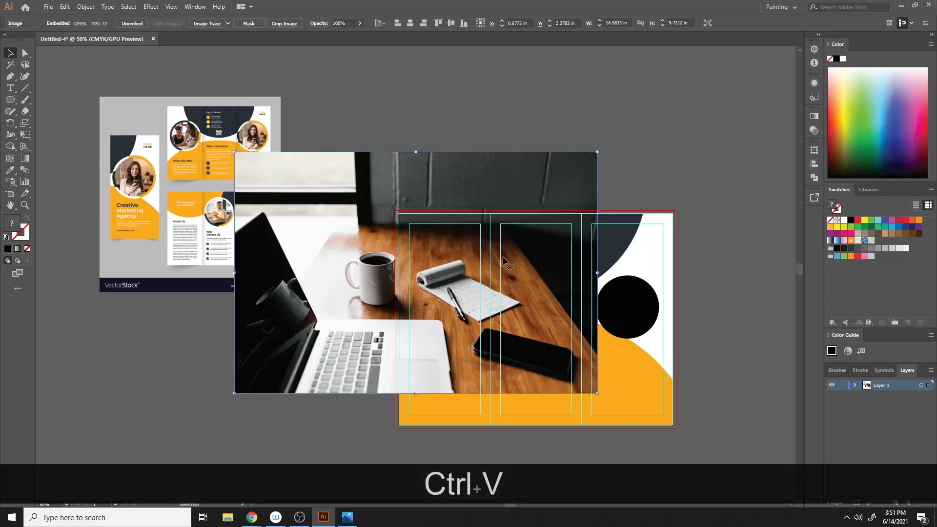
pyautogui.moveTo(596, 391); pyautogui.dragTo(466, 306)
pyautogui.moveTo(445, 273); pyautogui.dragTo(505, 306)
# - Send the photo backward so it sits behind the left black circle
pyautogui.rightClick(428, 277)
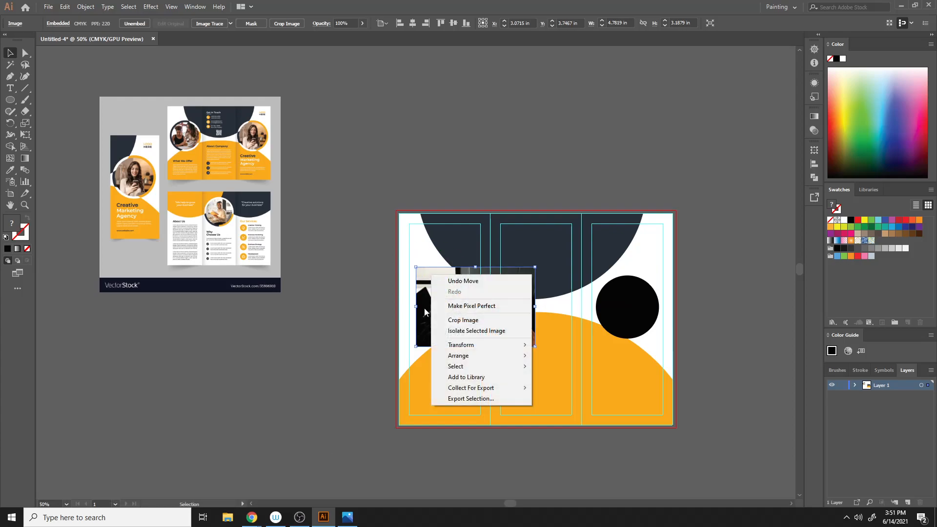
pyautogui.click(252, 517)
pyautogui.click(221, 459)
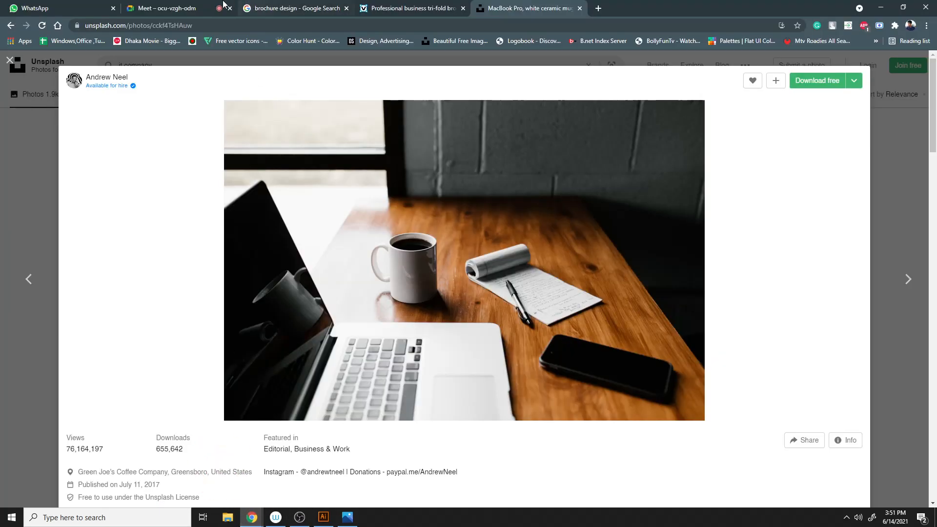
pyautogui.click(173, 9)
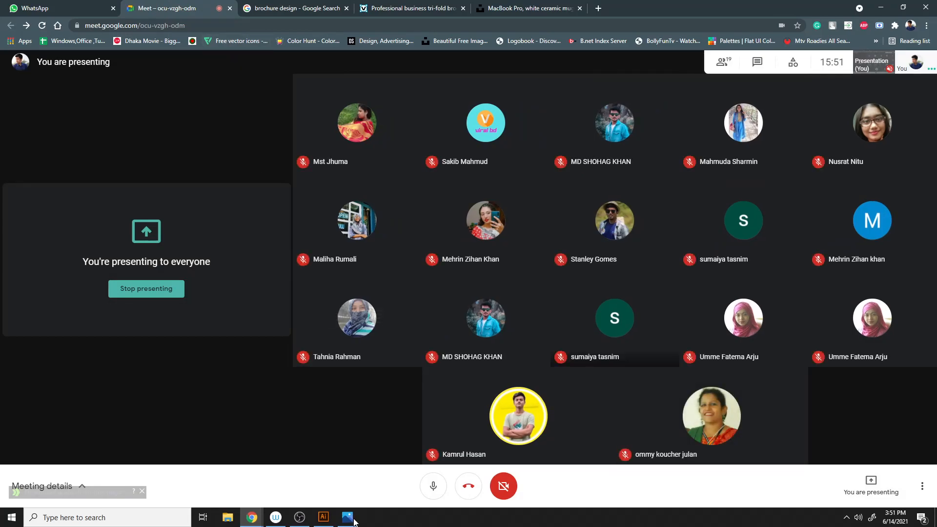
pyautogui.click(323, 517)
pyautogui.rightClick(440, 309)
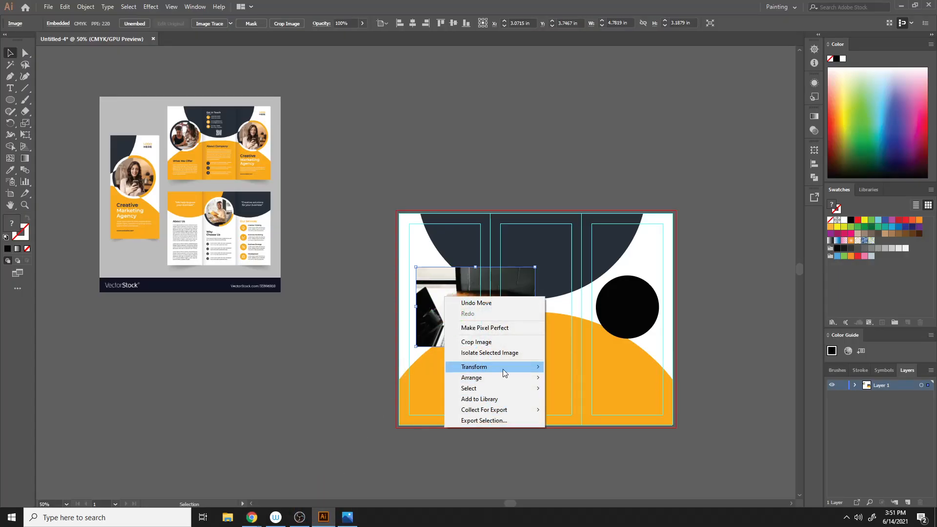
pyautogui.moveTo(521, 378)
pyautogui.click(598, 410)
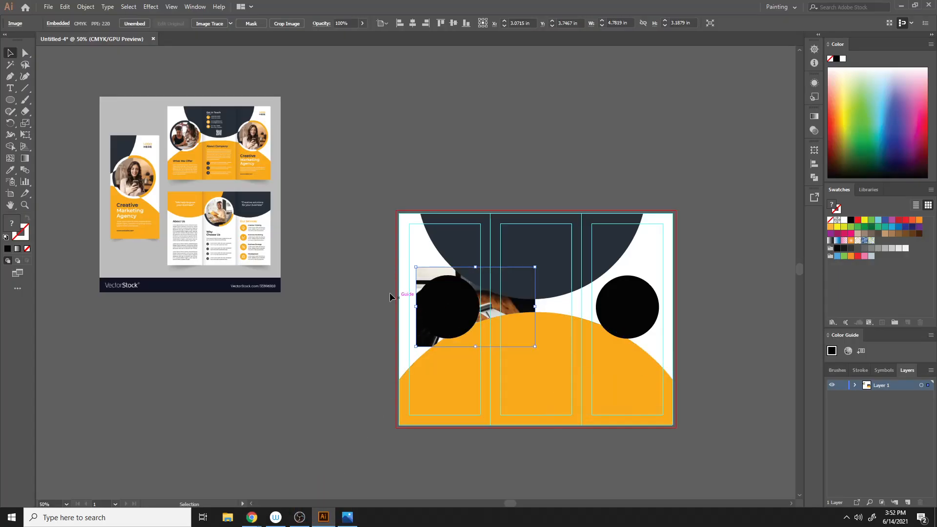
# - Clip the photo to the left black circle with a clipping mask, then deselect
pyautogui.keyDown('shift'); pyautogui.click(449, 278); pyautogui.keyUp('shift')
pyautogui.rightClick(444, 285)
pyautogui.click(482, 373)
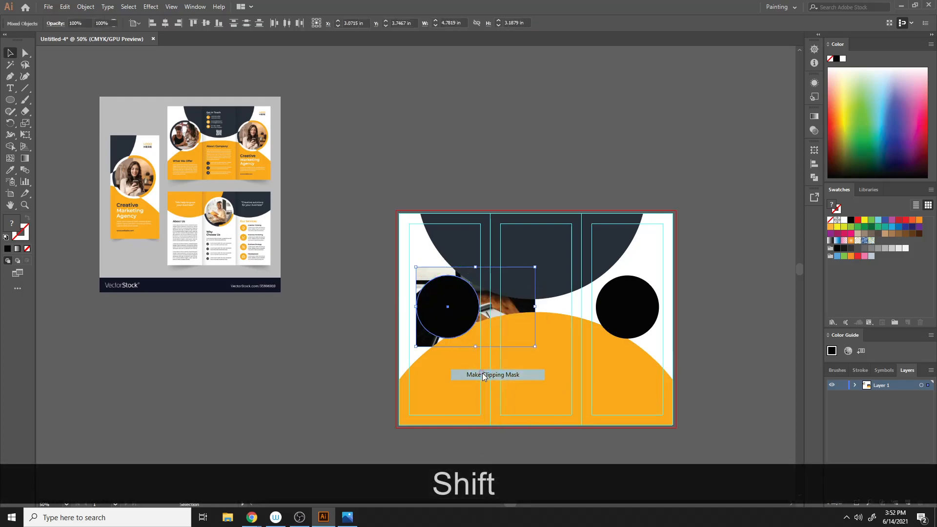
pyautogui.click(319, 270)
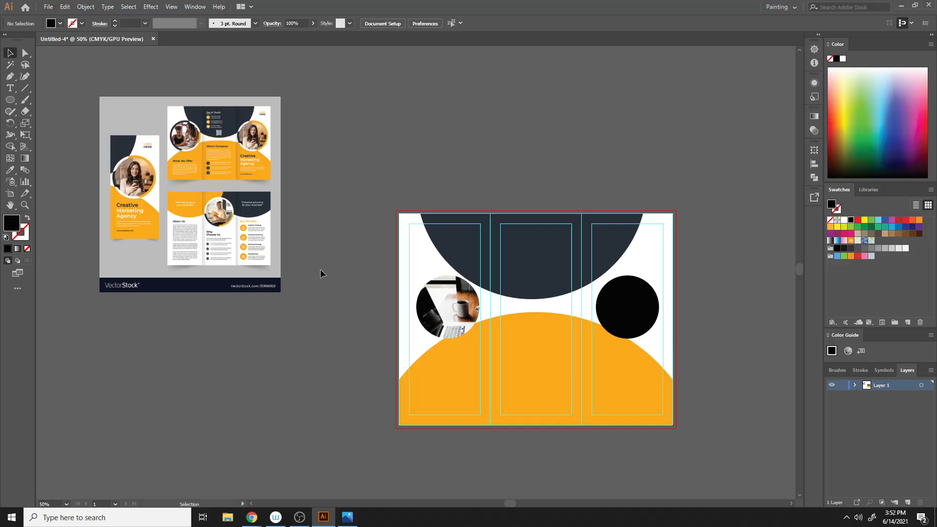
# - Give the circular photo a 14 pt stroke aligned to the inside
pyautogui.click(452, 307)
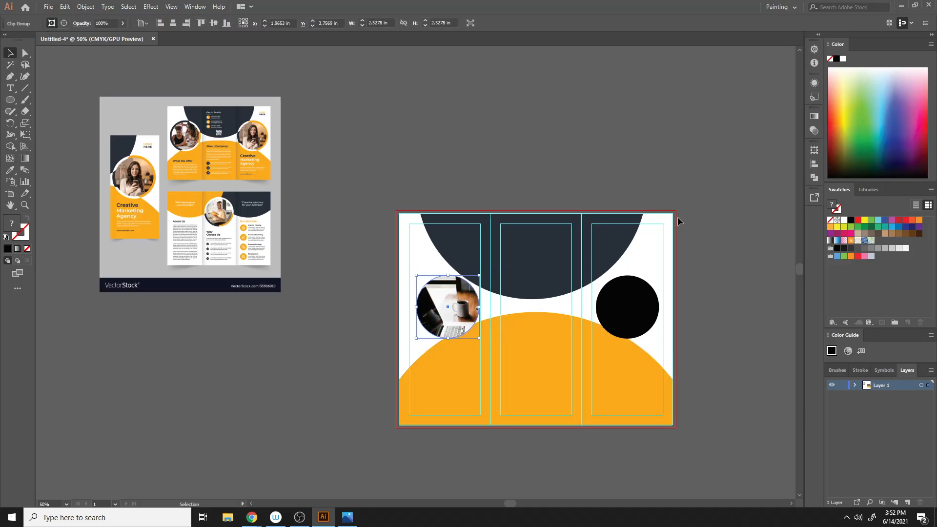
pyautogui.click(863, 372)
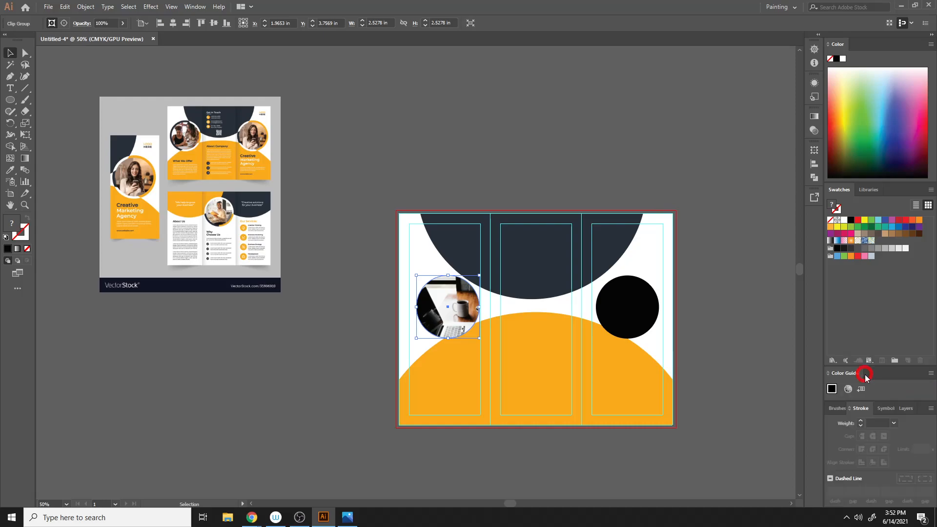
pyautogui.click(860, 421)
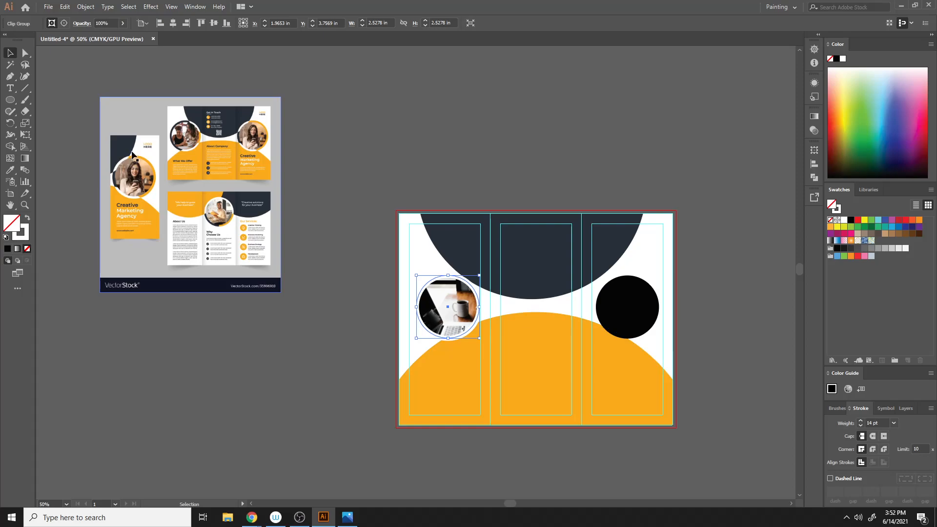
pyautogui.click(873, 463)
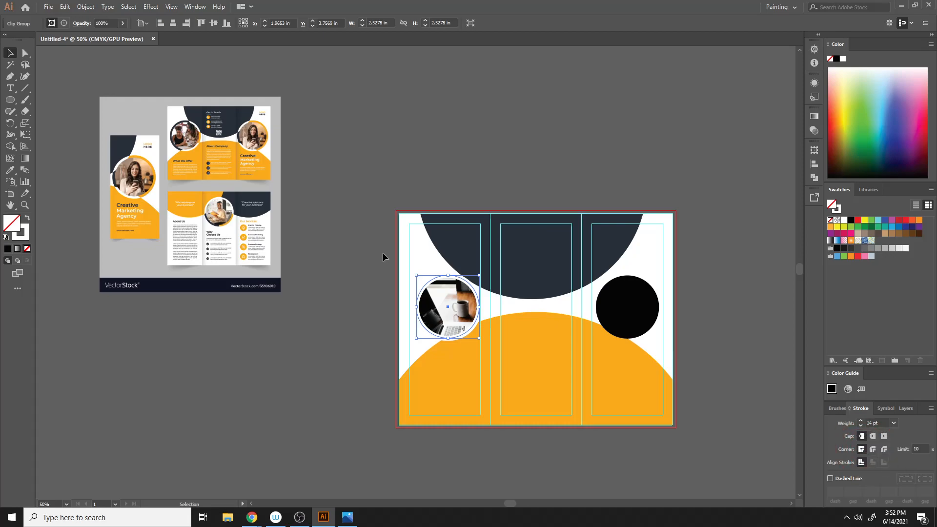
pyautogui.moveTo(251, 517)
pyautogui.click(183, 454)
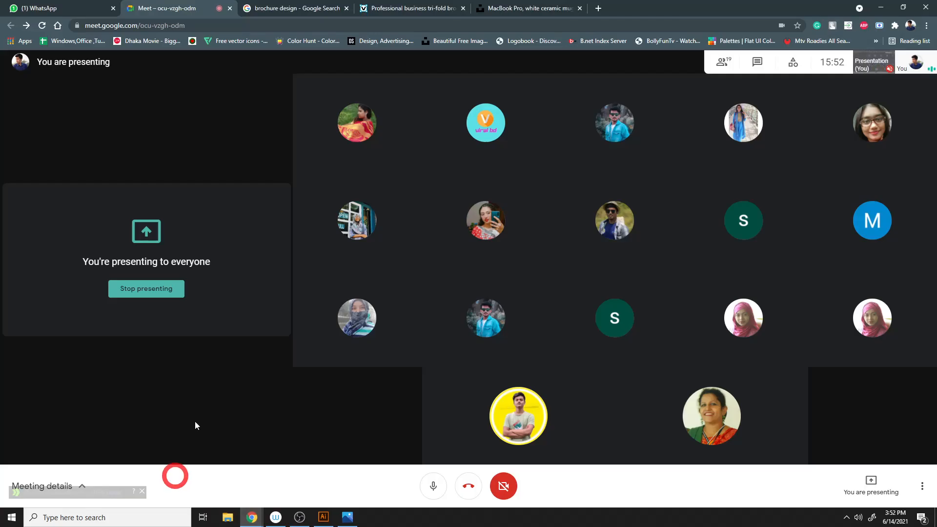
pyautogui.click(43, 7)
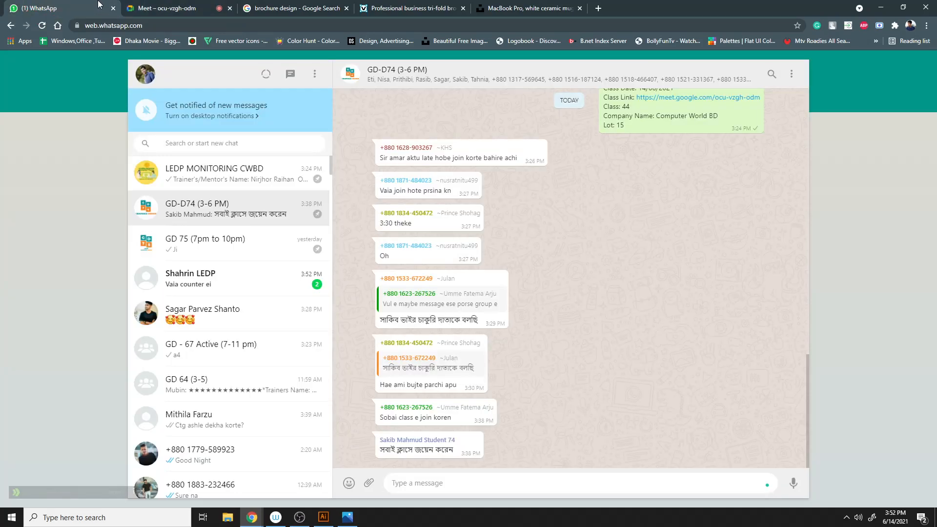
pyautogui.click(217, 6)
pyautogui.click(331, 6)
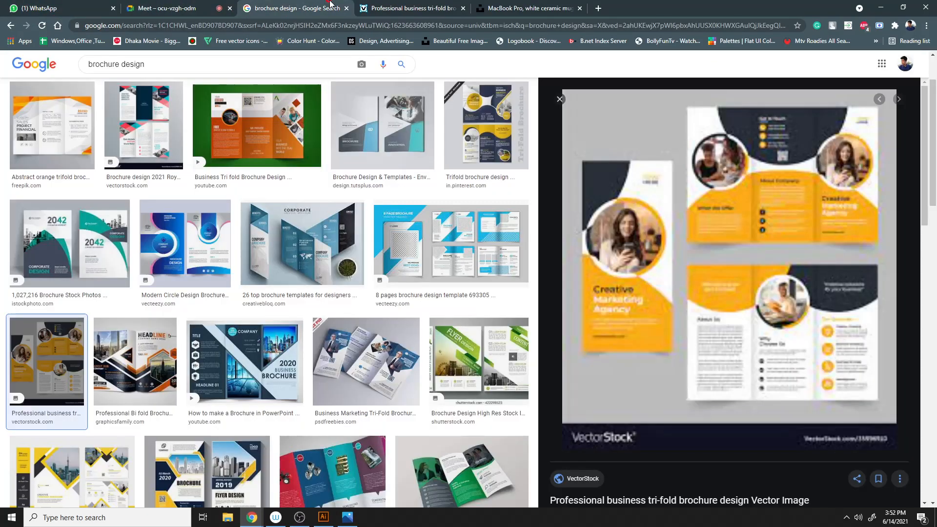
pyautogui.click(399, 6)
pyautogui.click(482, 6)
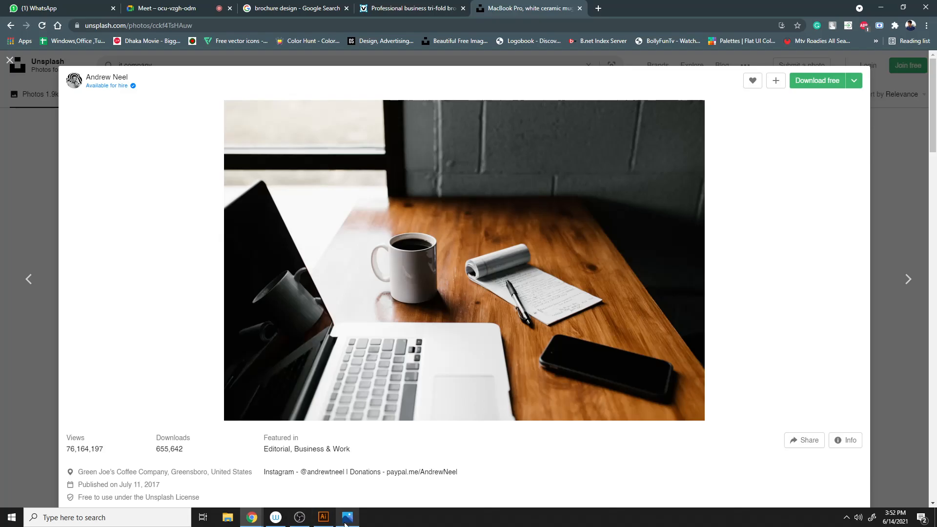
pyautogui.click(324, 517)
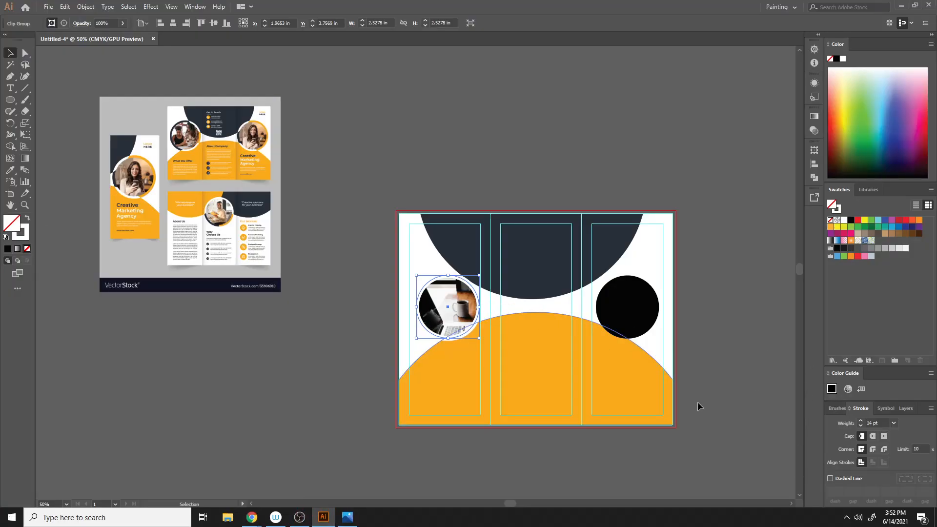
# - Set the circular photo's stroke colour in the Color Picker
pyautogui.doubleClick(21, 231)
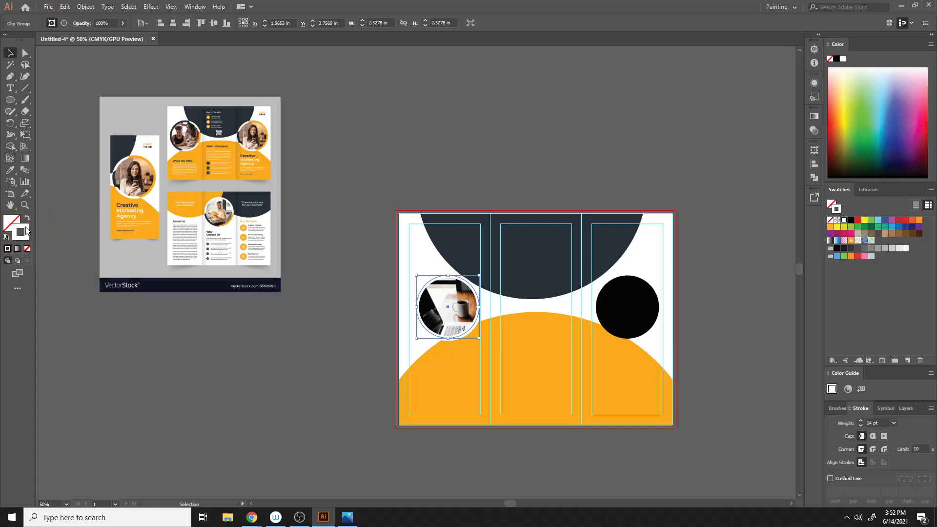
pyautogui.moveTo(607, 248)
pyautogui.mouseDown()
pyautogui.moveTo(630, 277)
pyautogui.moveTo(608, 302)
pyautogui.mouseUp()
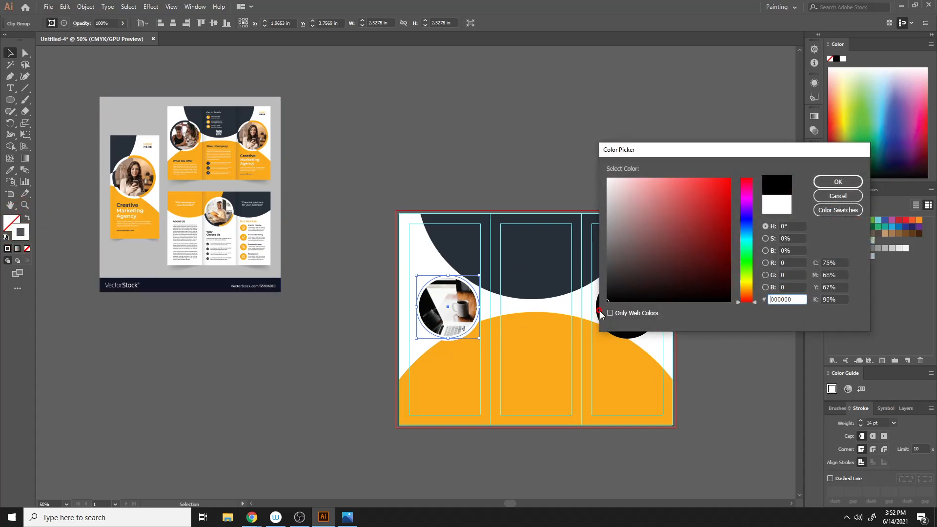
pyautogui.click(818, 185)
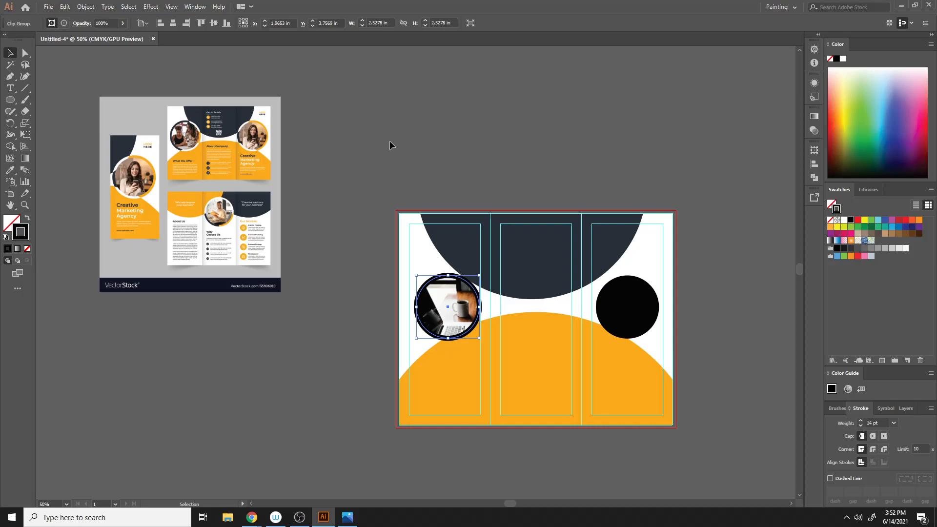
# - Sample the orange shape with the Eyedropper and apply that orange as the photo circle's stroke colour
pyautogui.press('i')
pyautogui.click(534, 367)
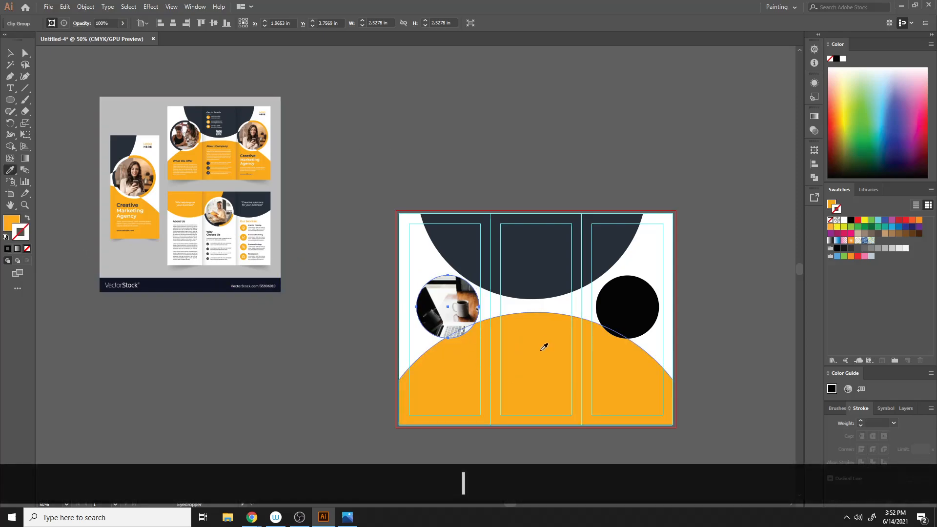
pyautogui.click(28, 217)
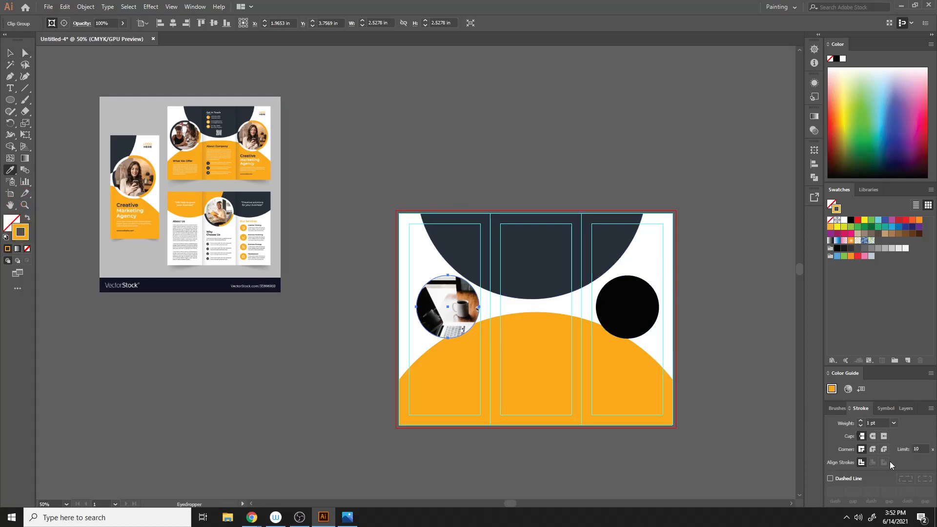
# - Increase the photo circle's stroke weight to 17 pt, then deselect
pyautogui.click(861, 421)
pyautogui.click(860, 422)
pyautogui.click(861, 422)
pyautogui.click(861, 421)
pyautogui.click(860, 421)
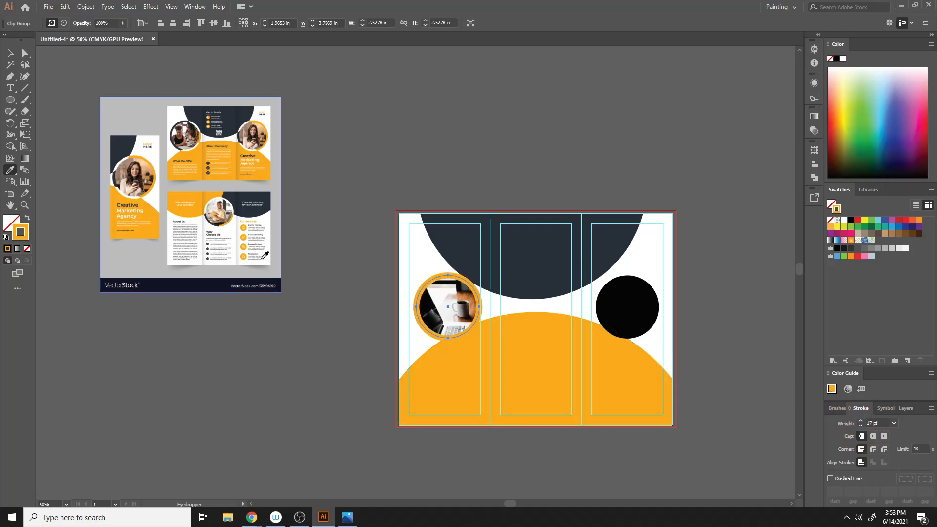
pyautogui.click(10, 53)
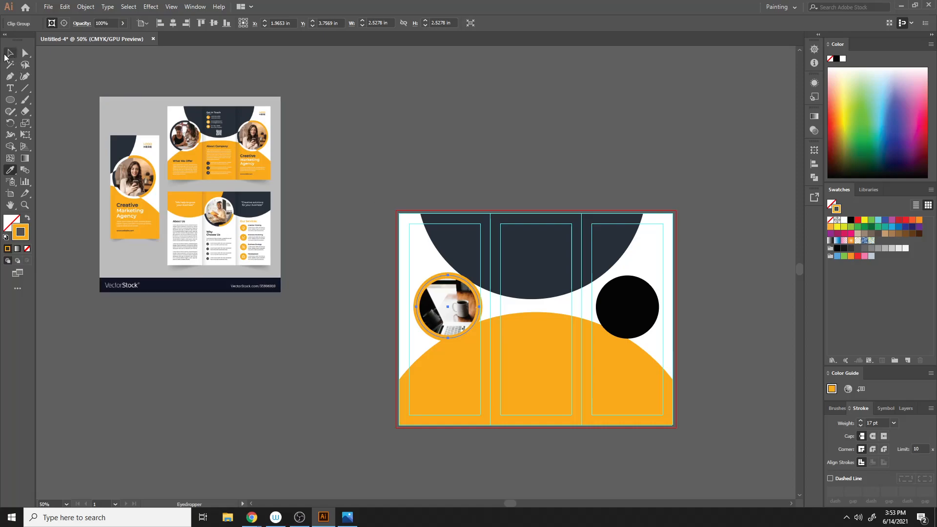
pyautogui.click(404, 89)
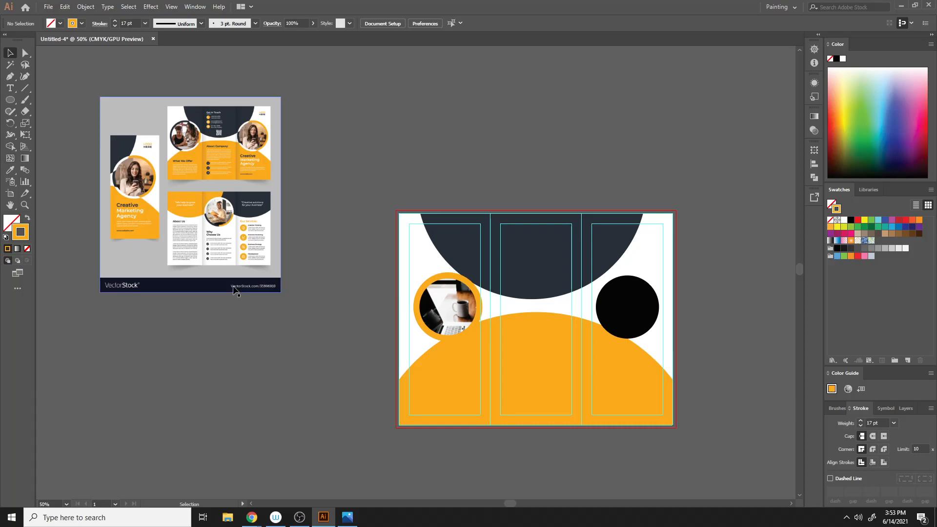
# - Replace the right black circle with a horizontal copy of the framed photo circle in the right panel
pyautogui.click(632, 316)
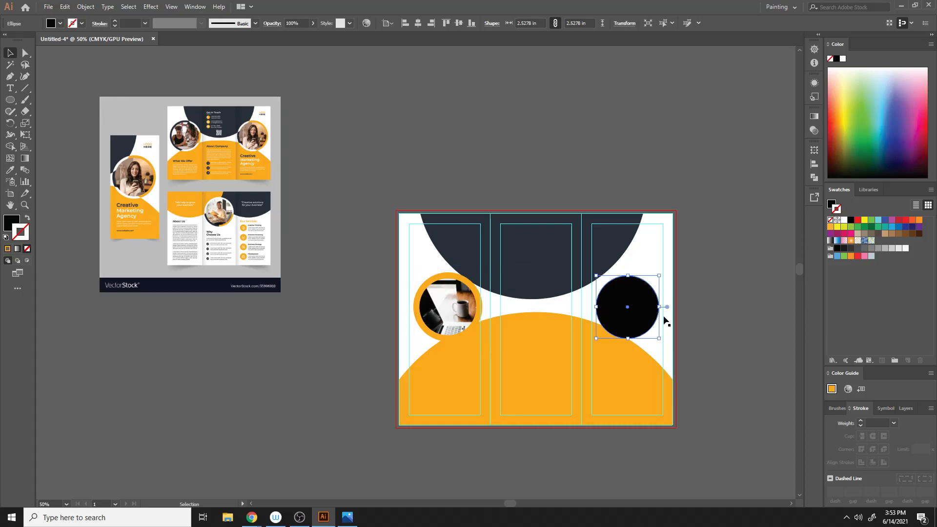
pyautogui.press('Delete')
pyautogui.click(460, 311)
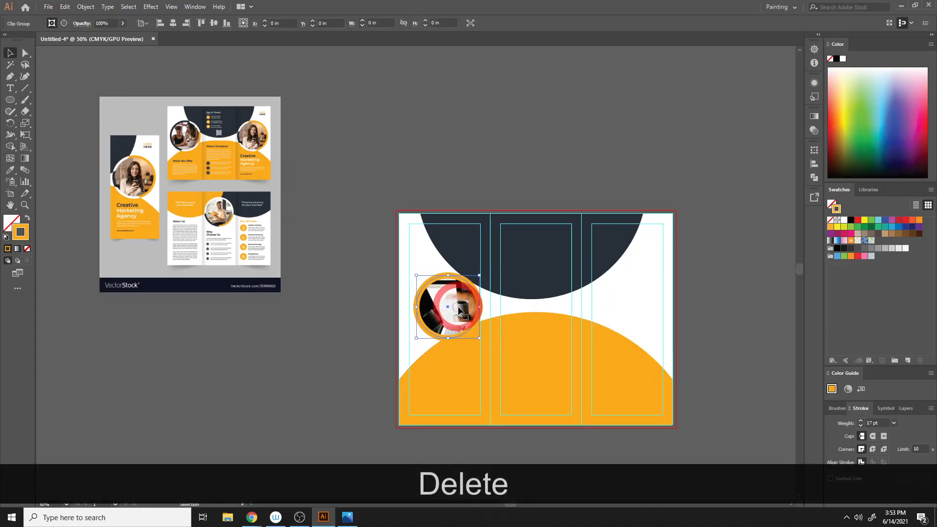
pyautogui.moveTo(460, 311); pyautogui.dragTo(637, 317)
pyautogui.click(744, 279)
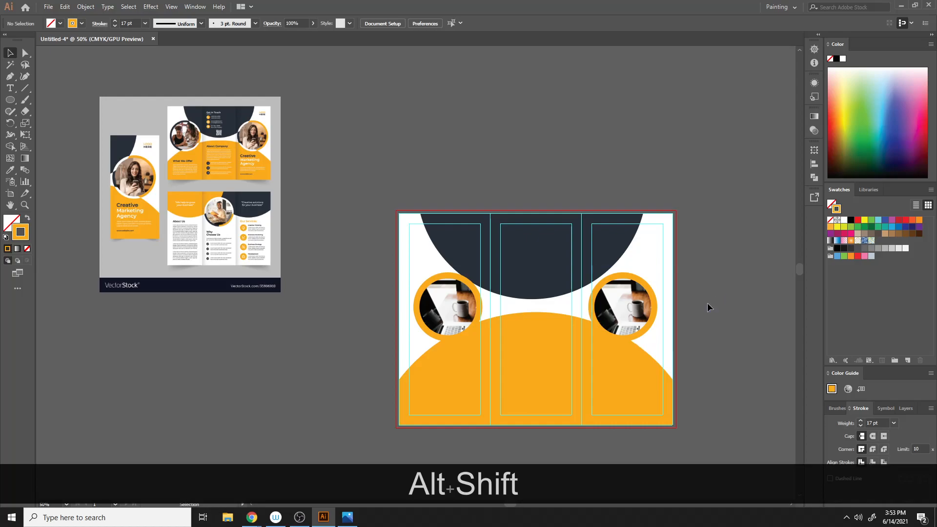
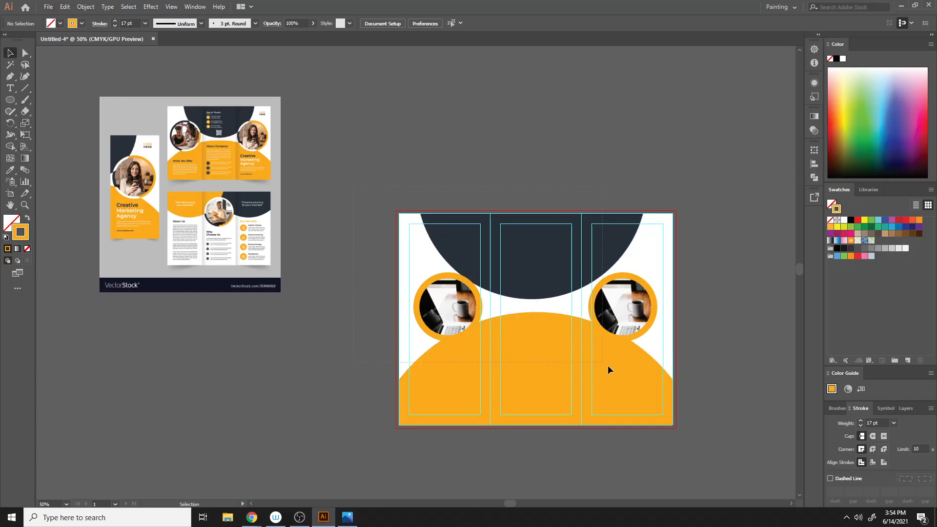
# - Select all the brochure artwork and group it
pyautogui.hotkey('ctrl', 'a')
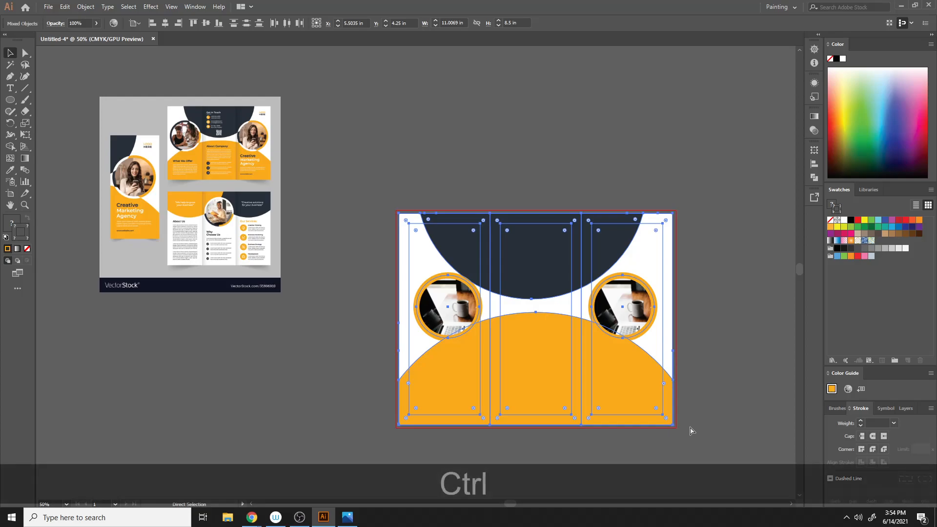
pyautogui.hotkey('ctrl', 'g')
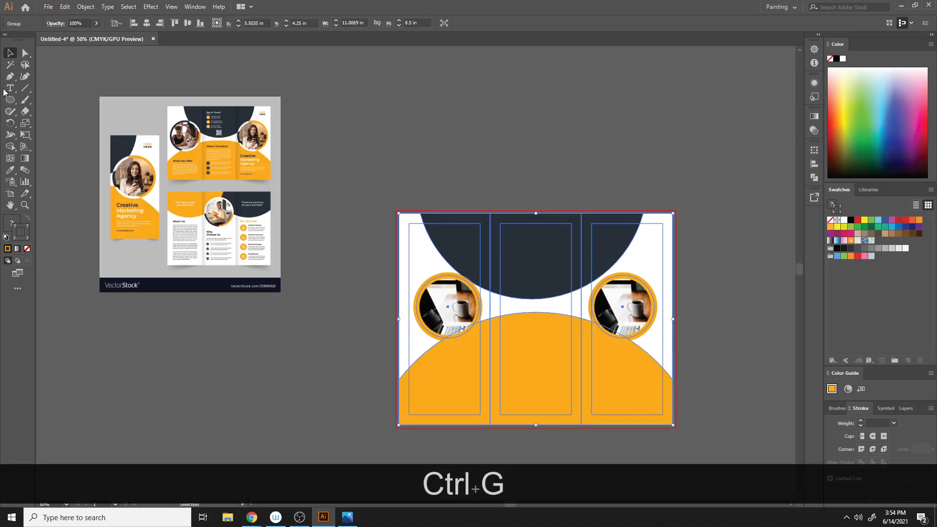
# - Draw vertical 1 pt lines along both panel folds with the Line Segment tool
pyautogui.click(24, 87)
pyautogui.moveTo(485, 180)
pyautogui.mouseDown()
pyautogui.moveTo(485, 293)
pyautogui.moveTo(485, 163)
pyautogui.mouseUp()
pyautogui.scroll(6, 486, 163)
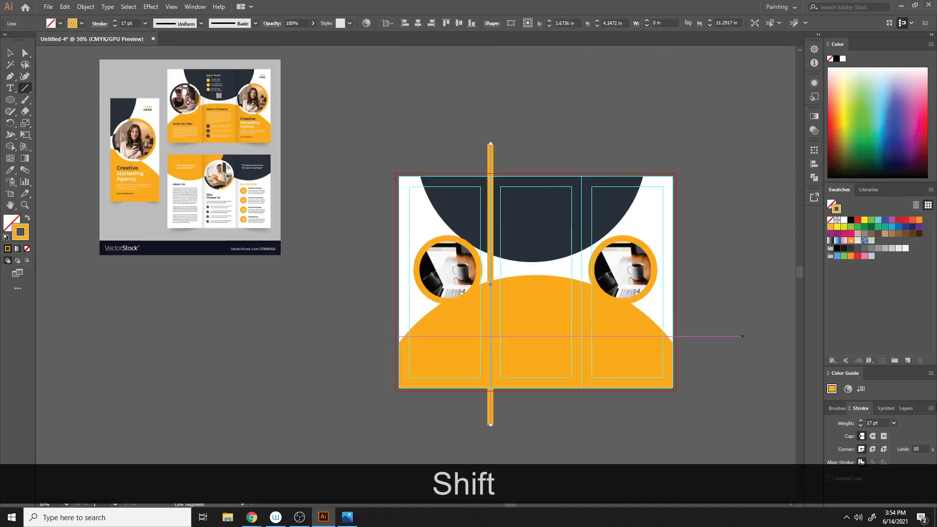
pyautogui.click(861, 426)
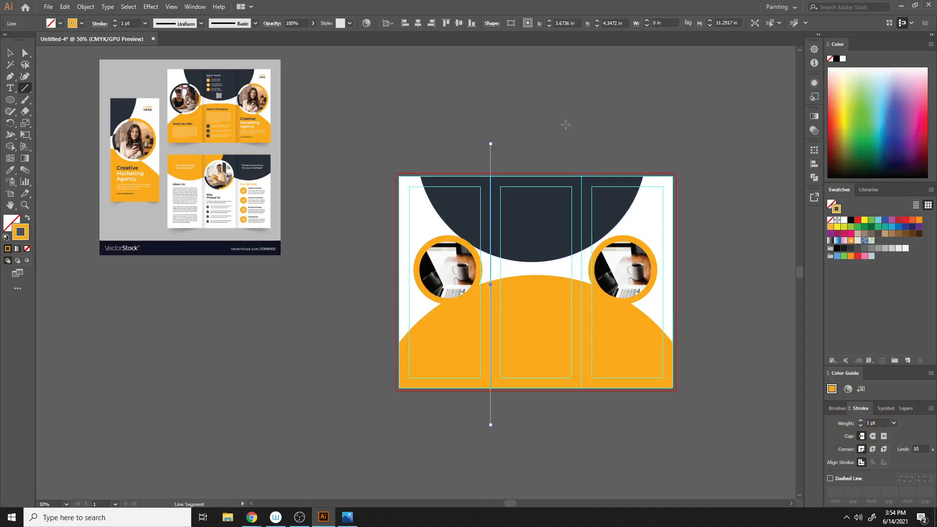
pyautogui.moveTo(582, 130); pyautogui.dragTo(596, 426)
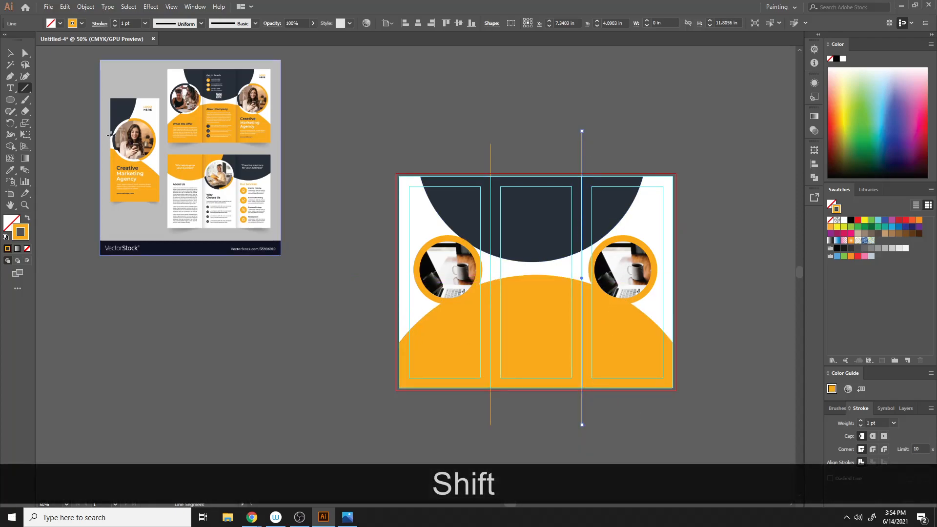
# - Try to divide all the artwork along the fold lines with Pathfinder Divide
pyautogui.click(11, 54)
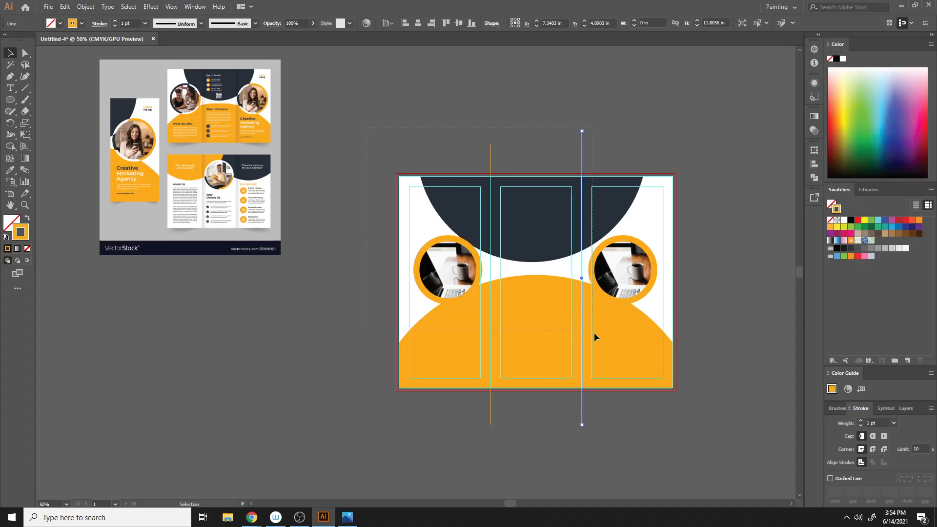
pyautogui.moveTo(680, 424); pyautogui.dragTo(681, 425)
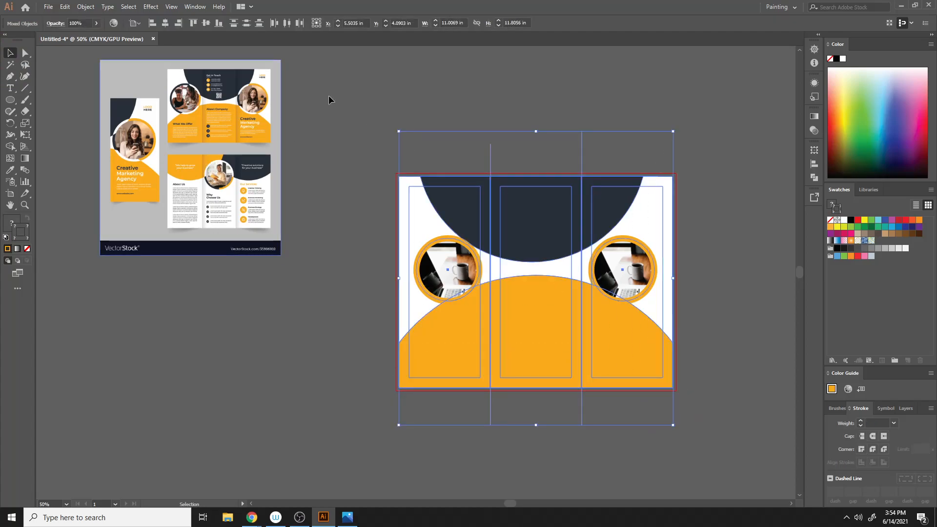
pyautogui.click(814, 177)
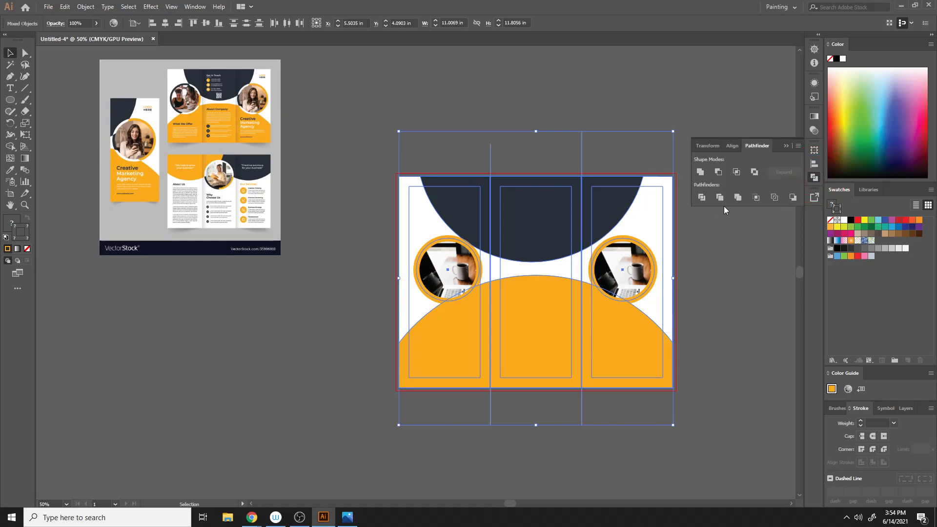
pyautogui.click(701, 197)
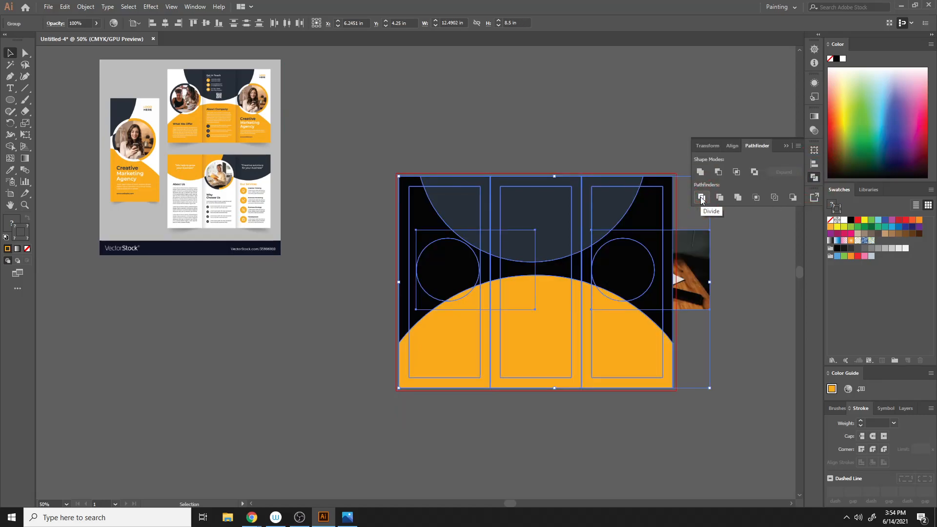
pyautogui.hotkey('ctrl', 'z')
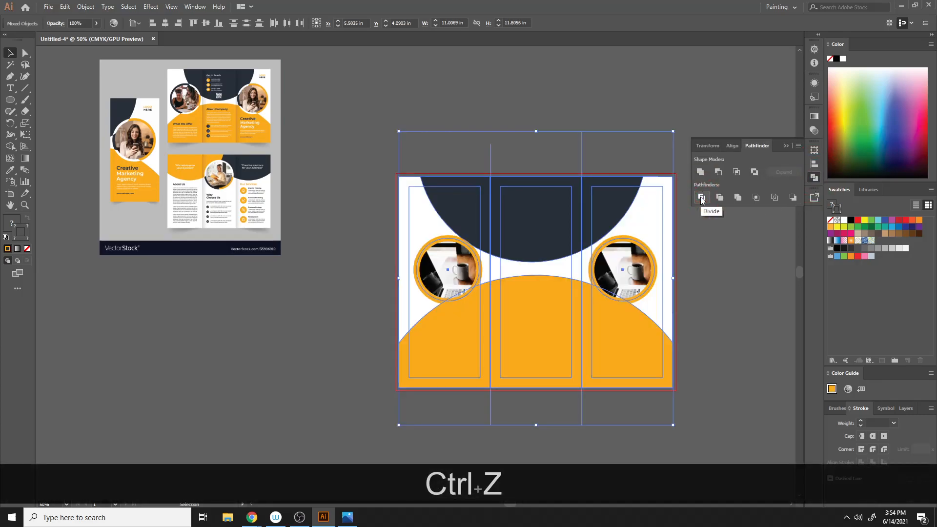
# - Ungroup the brochure artwork and lock the guides
pyautogui.keyDown('shift'); pyautogui.click(624, 257); pyautogui.keyUp('shift')
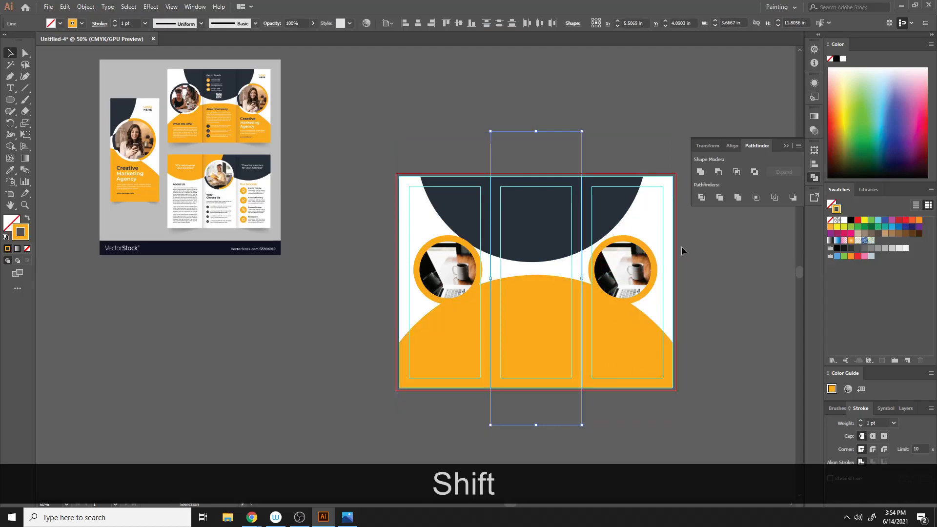
pyautogui.click(732, 244)
pyautogui.moveTo(663, 220); pyautogui.dragTo(645, 209)
pyautogui.click(723, 262)
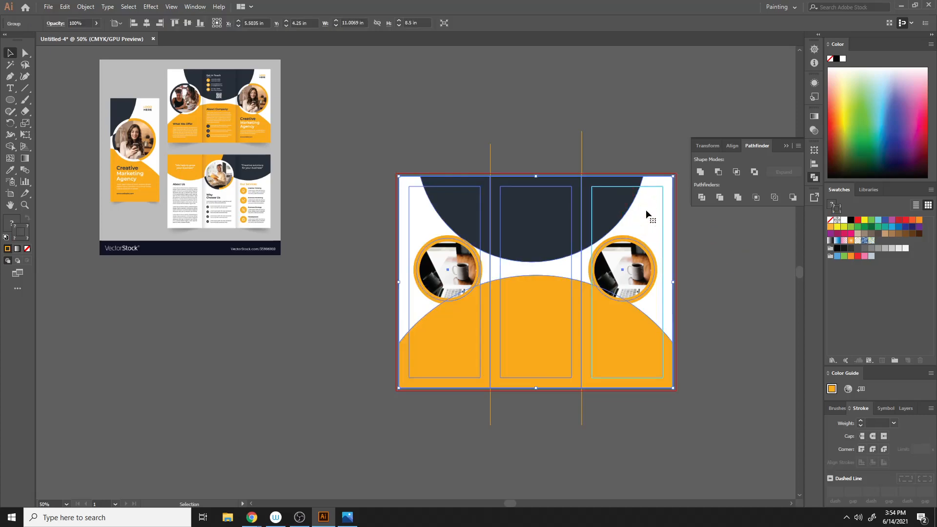
pyautogui.rightClick(618, 211)
pyautogui.click(669, 291)
pyautogui.click(701, 286)
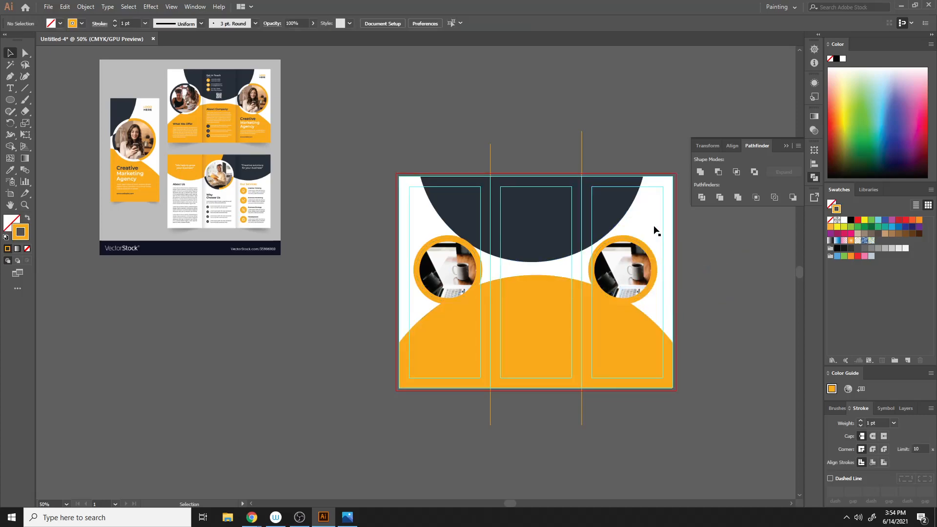
pyautogui.rightClick(662, 225)
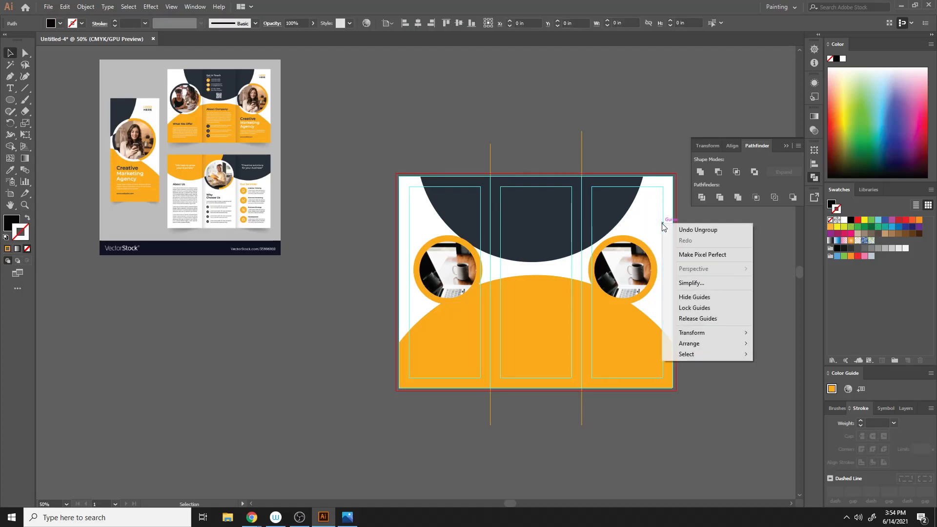
pyautogui.click(693, 308)
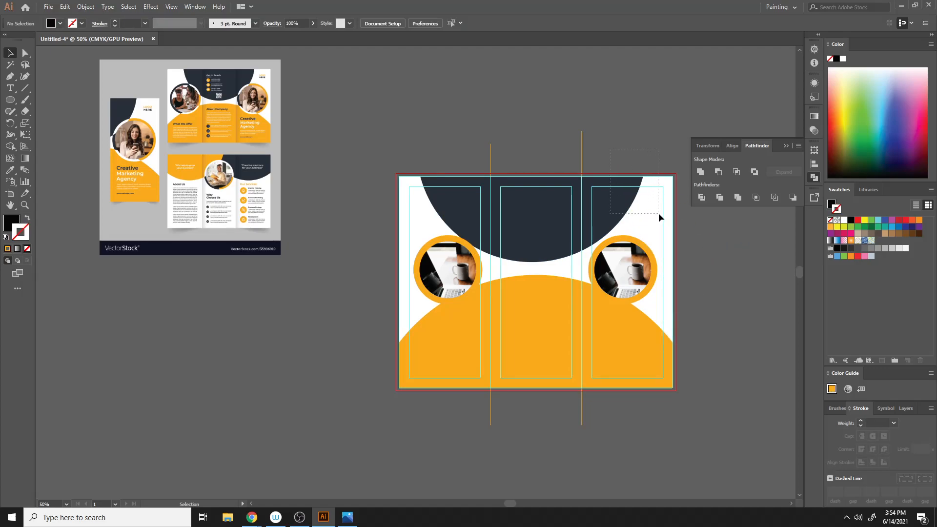
# - Try to split the navy semicircle along the right fold line with the Shape Builder tool
pyautogui.moveTo(657, 213); pyautogui.dragTo(659, 214)
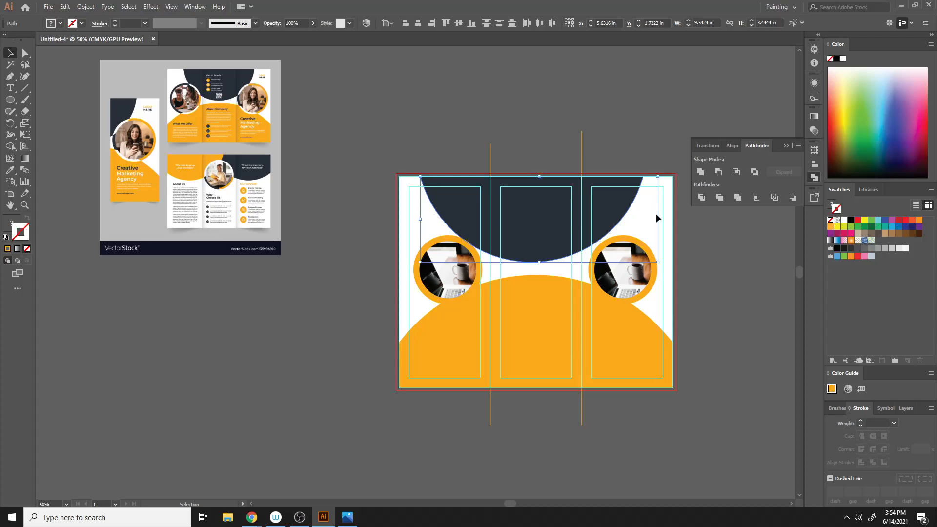
pyautogui.keyDown('shift'); pyautogui.click(651, 353); pyautogui.keyUp('shift')
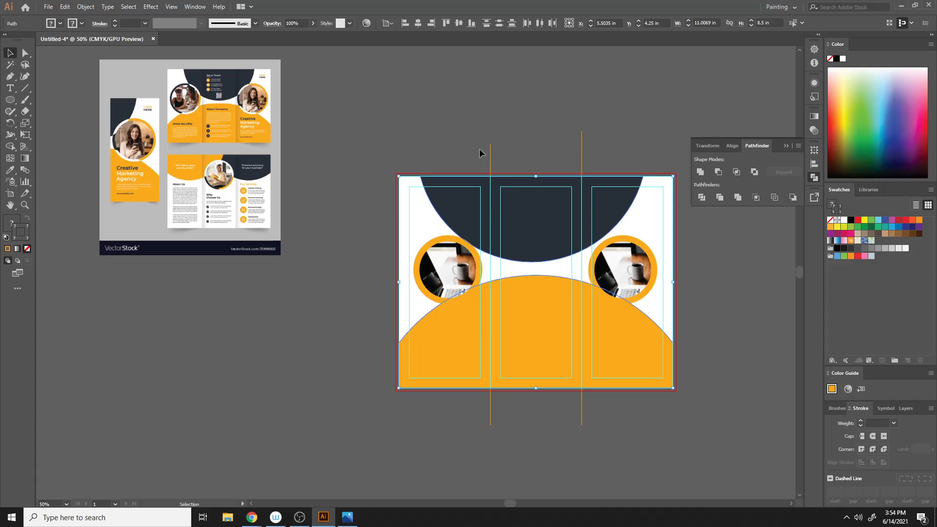
pyautogui.click(582, 260)
pyautogui.click(10, 146)
pyautogui.moveTo(601, 153); pyautogui.dragTo(607, 339)
pyautogui.hotkey('ctrl', 'z')
pyautogui.hotkey('ctrl', 'z')
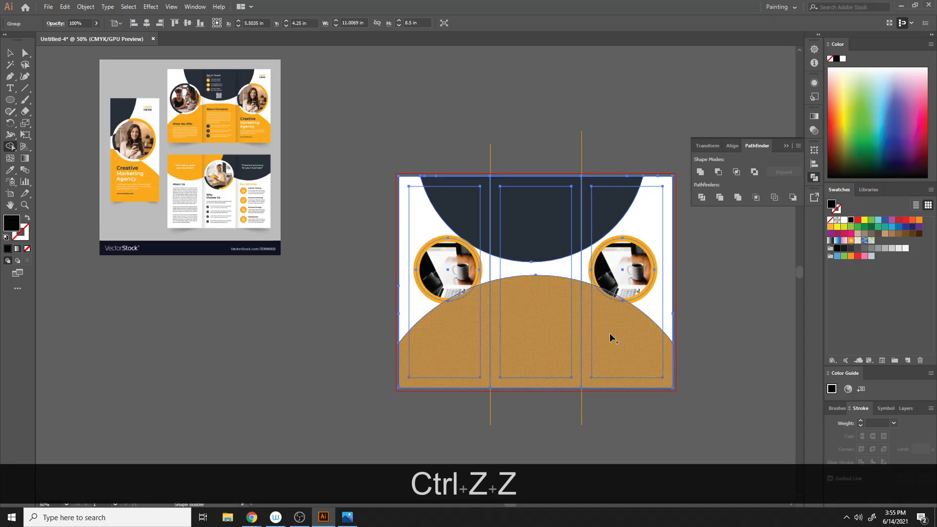
# - Ungroup the remaining grouped artwork and select the navy semicircle
pyautogui.click(706, 284)
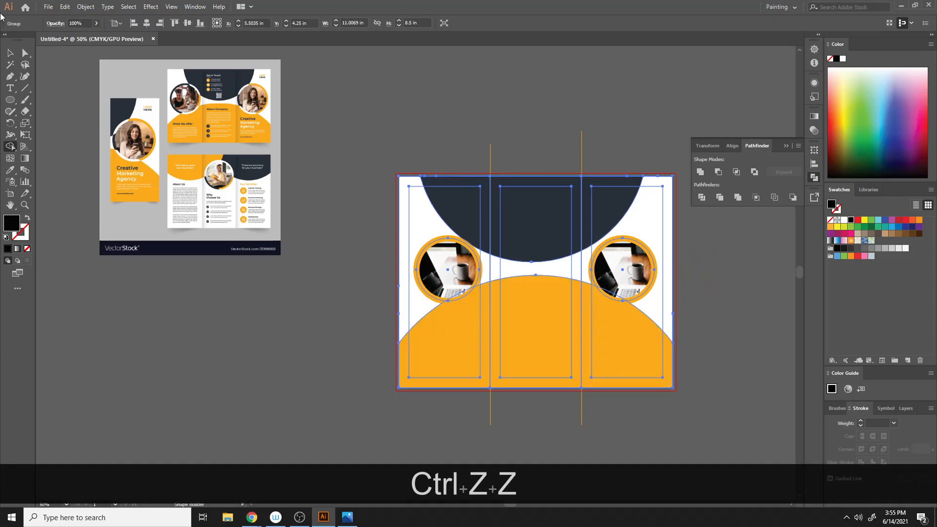
pyautogui.click(10, 53)
pyautogui.click(579, 101)
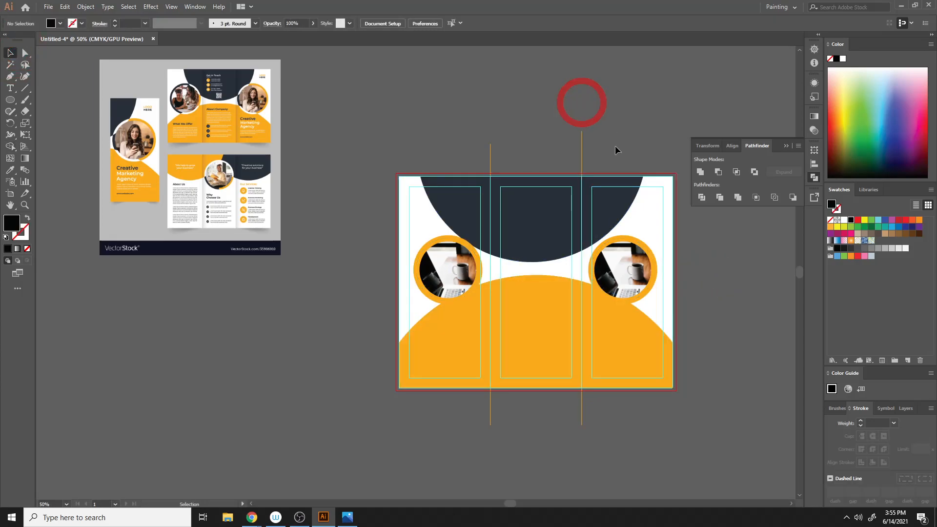
pyautogui.click(599, 199)
pyautogui.rightClick(617, 181)
pyautogui.click(649, 261)
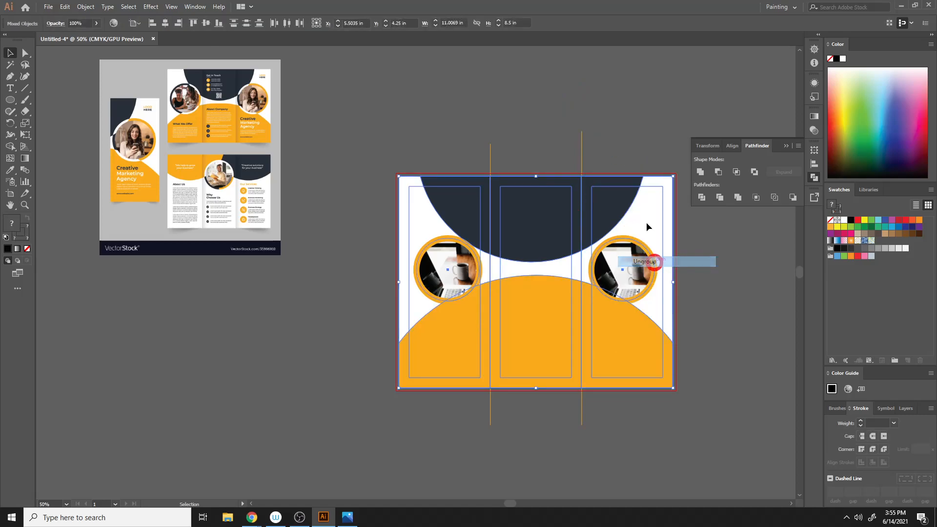
pyautogui.click(631, 133)
pyautogui.click(595, 197)
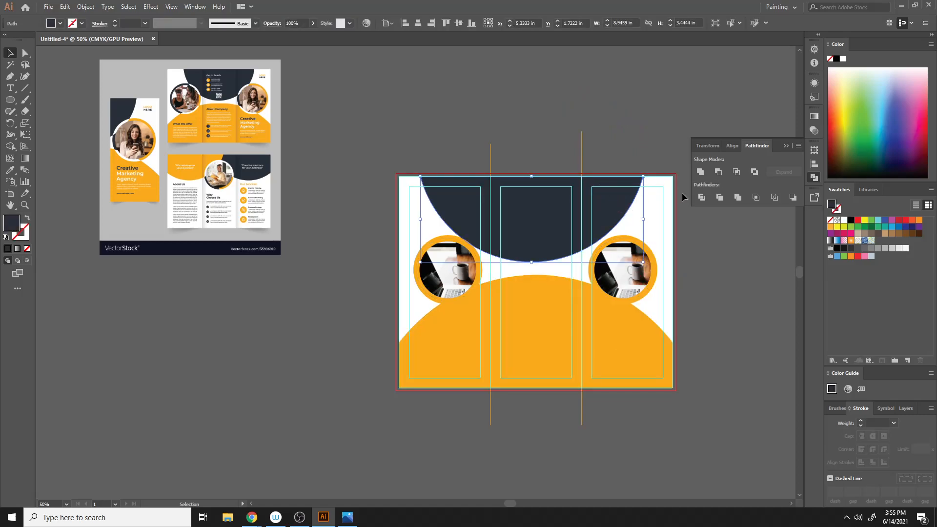
# - Try dividing all the artwork again with Pathfinder Divide
pyautogui.hotkey('ctrl', 'a')
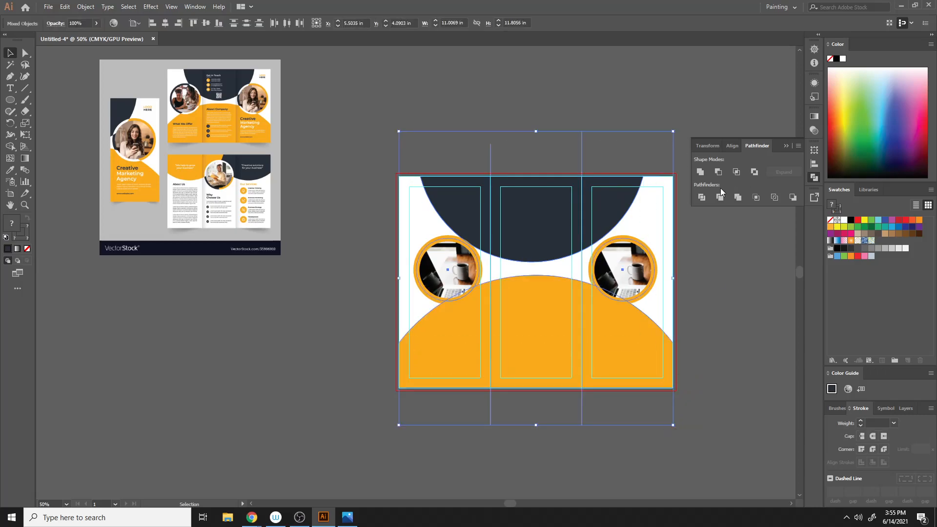
pyautogui.click(701, 198)
pyautogui.hotkey('ctrl', 'z')
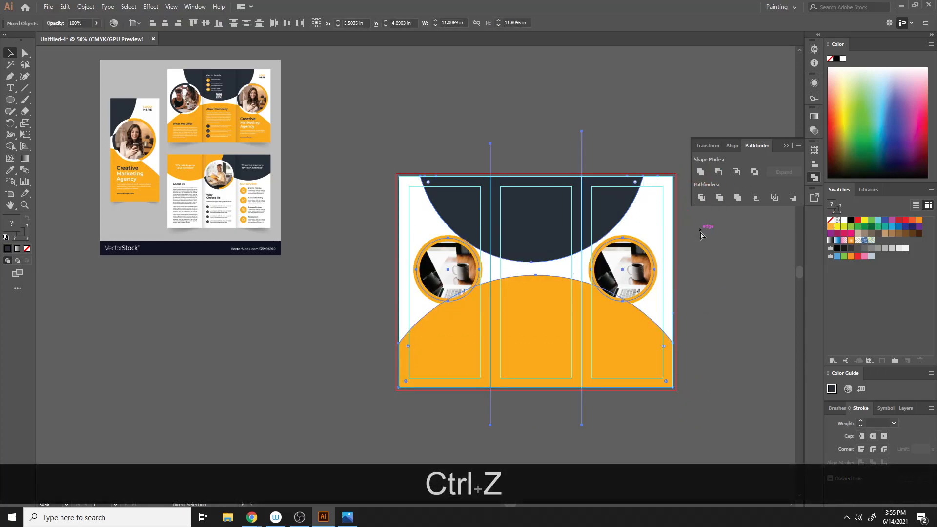
# - Divide the artwork along the right fold line with Pathfinder Divide
pyautogui.click(713, 236)
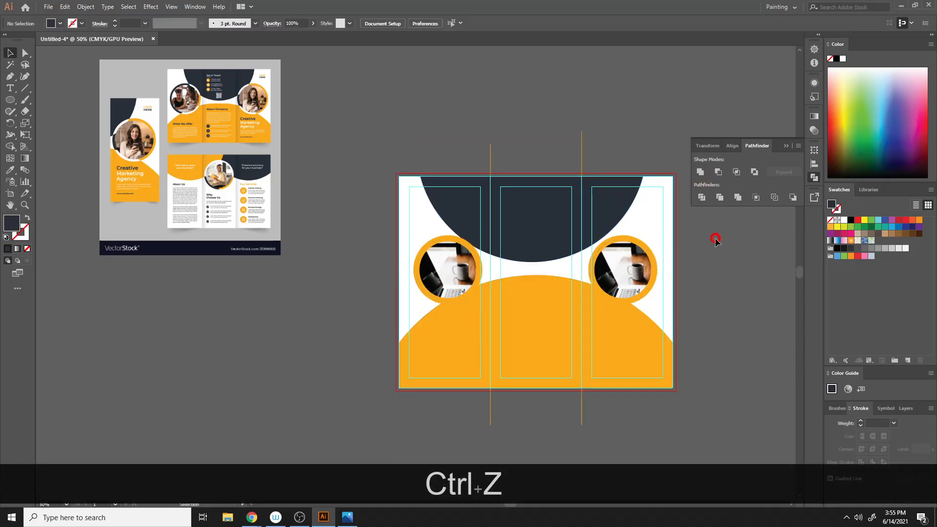
pyautogui.click(648, 273)
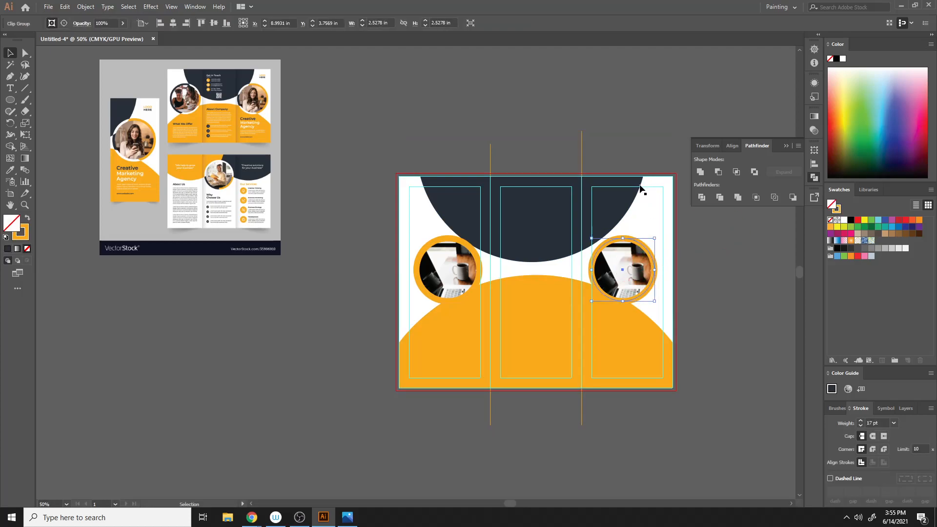
pyautogui.click(622, 189)
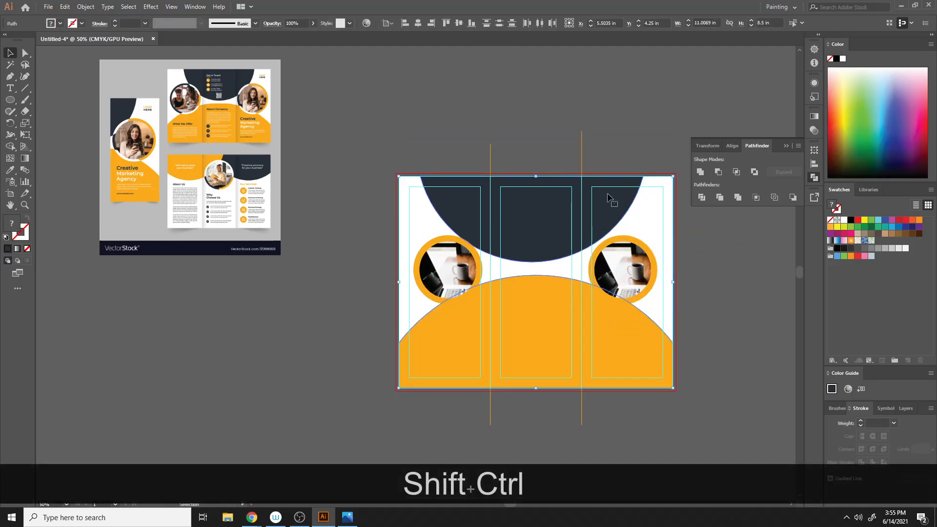
pyautogui.keyDown('shift'); pyautogui.click(582, 156); pyautogui.keyUp('shift')
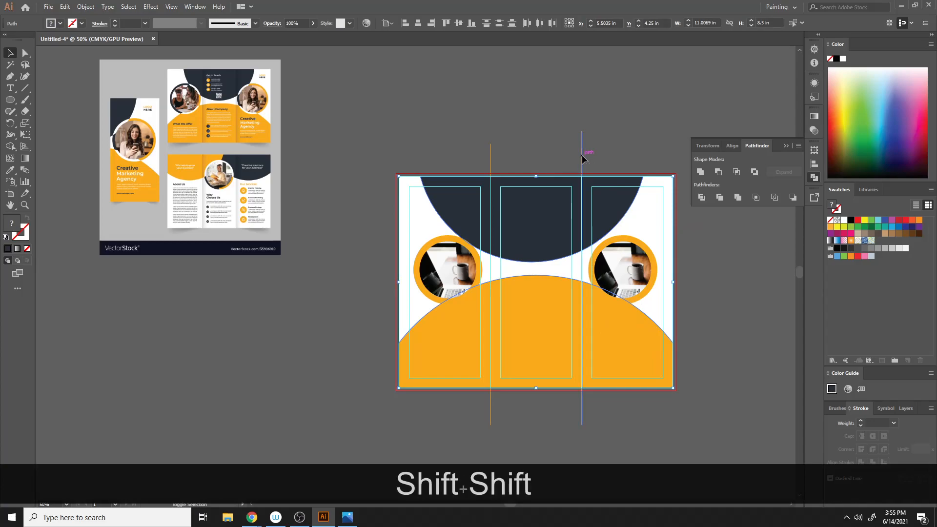
pyautogui.click(701, 197)
pyautogui.click(737, 297)
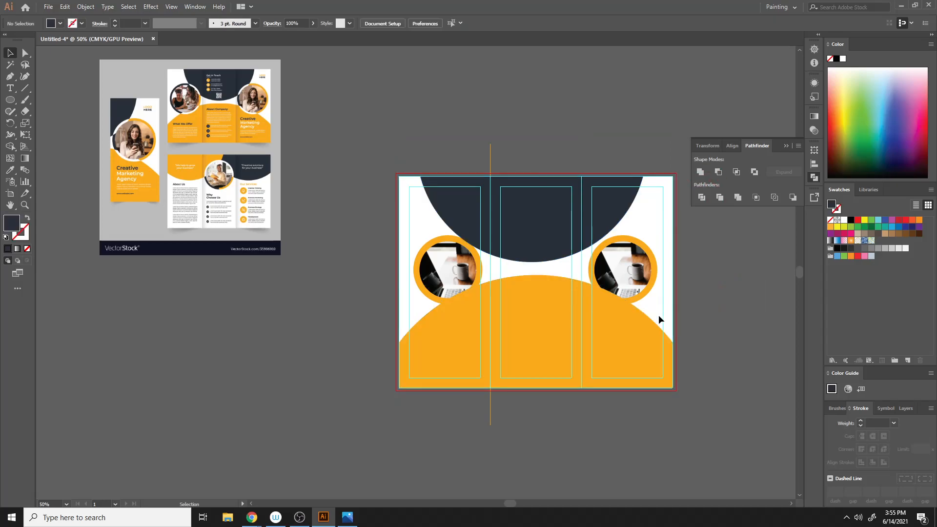
# - Ungroup the divided shapes
pyautogui.moveTo(637, 340); pyautogui.dragTo(699, 340)
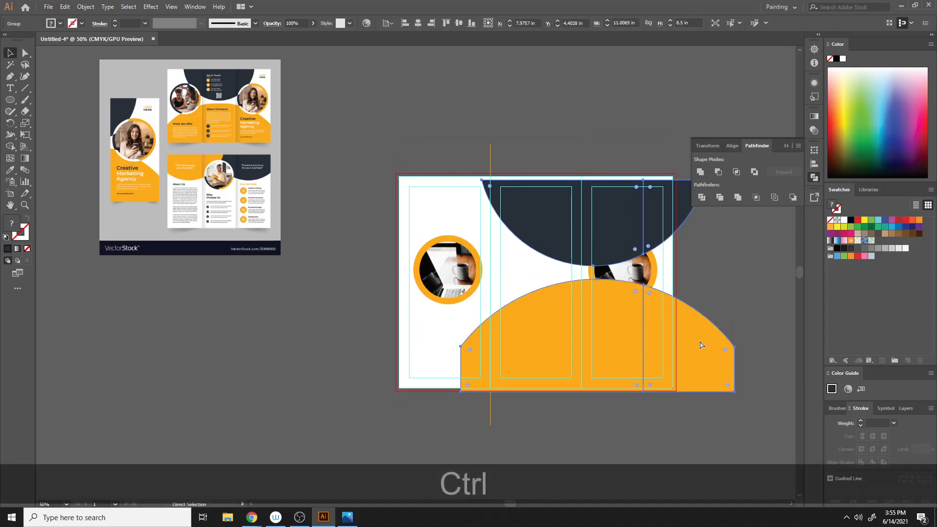
pyautogui.hotkey('ctrl', 'z')
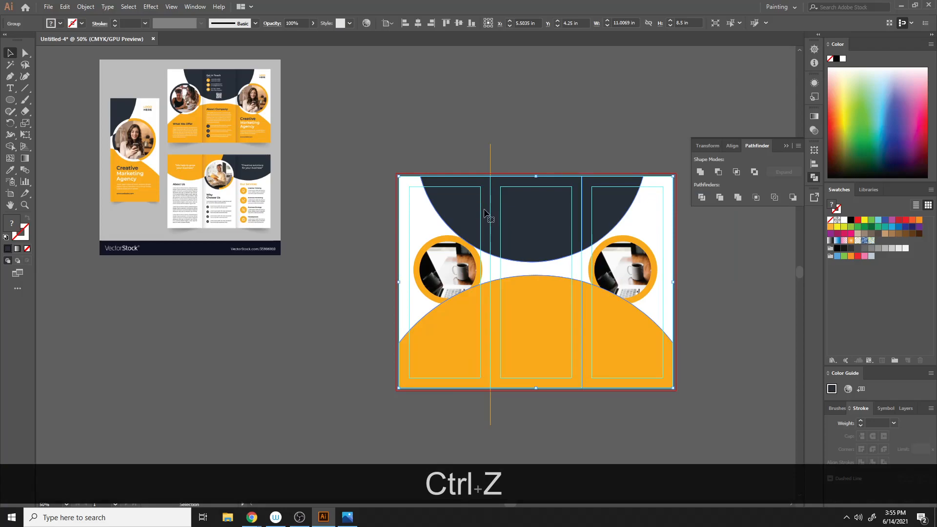
pyautogui.keyDown('shift'); pyautogui.click(446, 327); pyautogui.keyUp('shift')
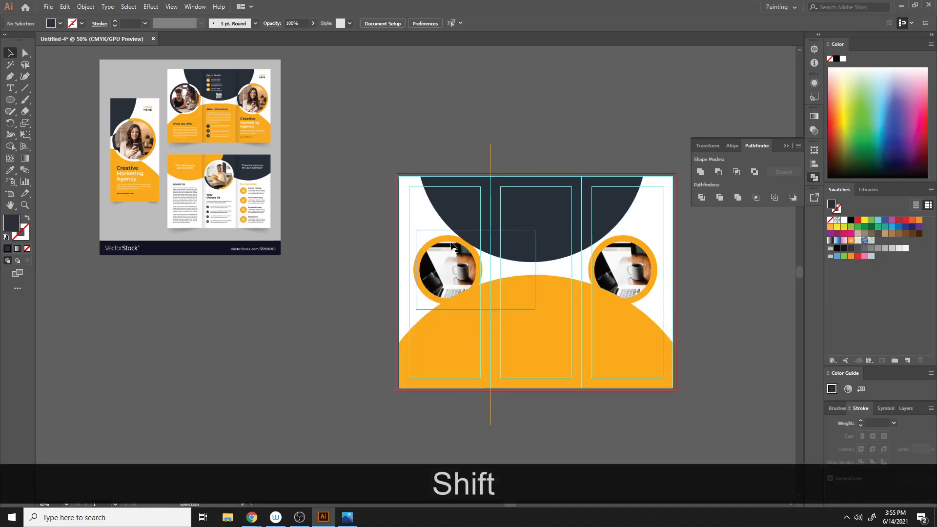
pyautogui.rightClick(528, 207)
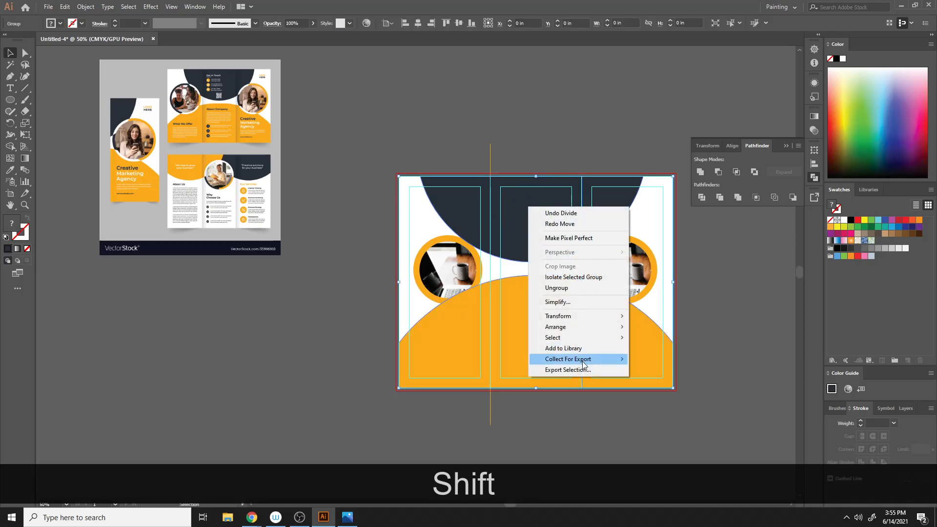
pyautogui.click(585, 293)
# - Try to move the divided navy piece in the right panel
pyautogui.click(734, 270)
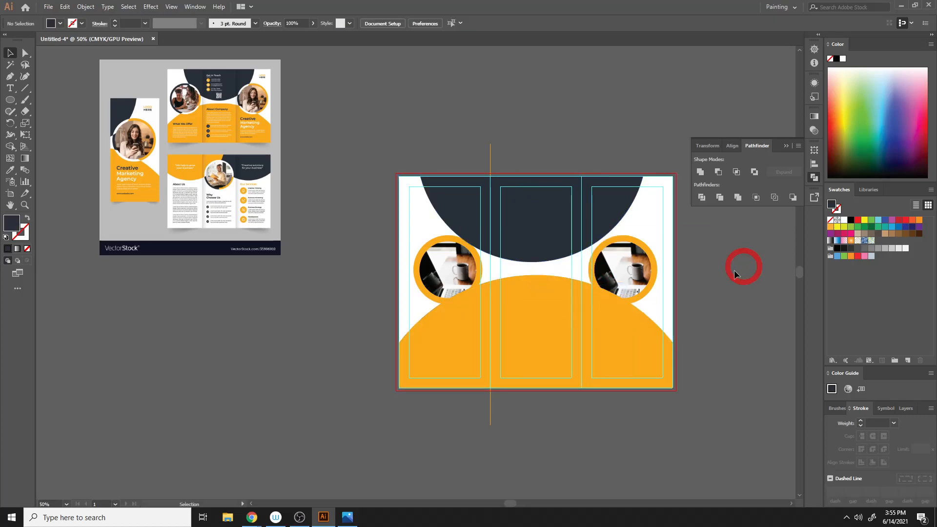
pyautogui.click(653, 204)
pyautogui.hotkey('ctrl', 'z')
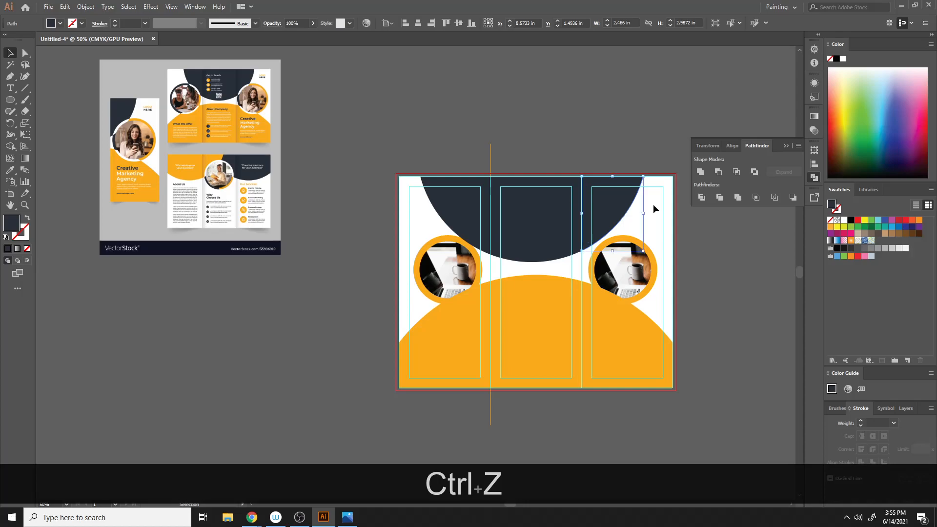
# - Divide the artwork along the left fold line with Pathfinder Divide
pyautogui.click(714, 269)
pyautogui.click(604, 341)
pyautogui.click(552, 346)
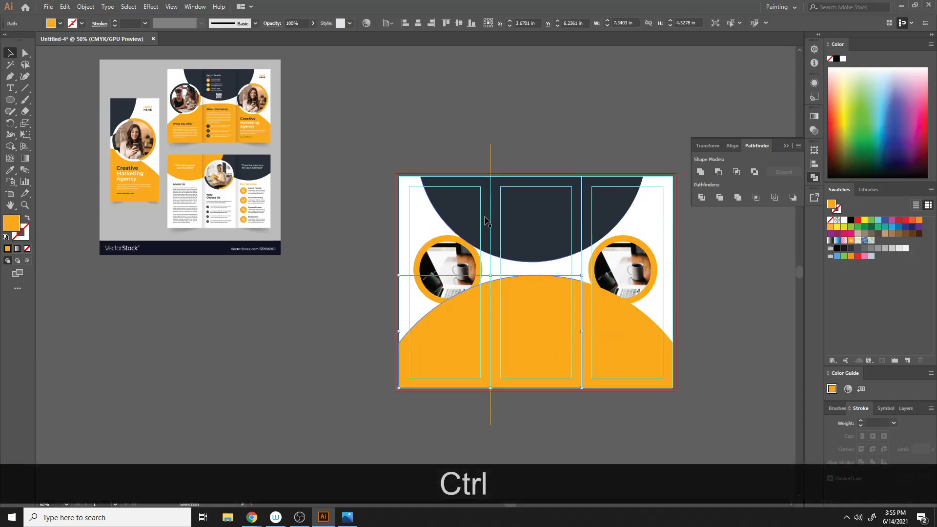
pyautogui.keyDown('shift'); pyautogui.click(538, 240); pyautogui.keyUp('shift')
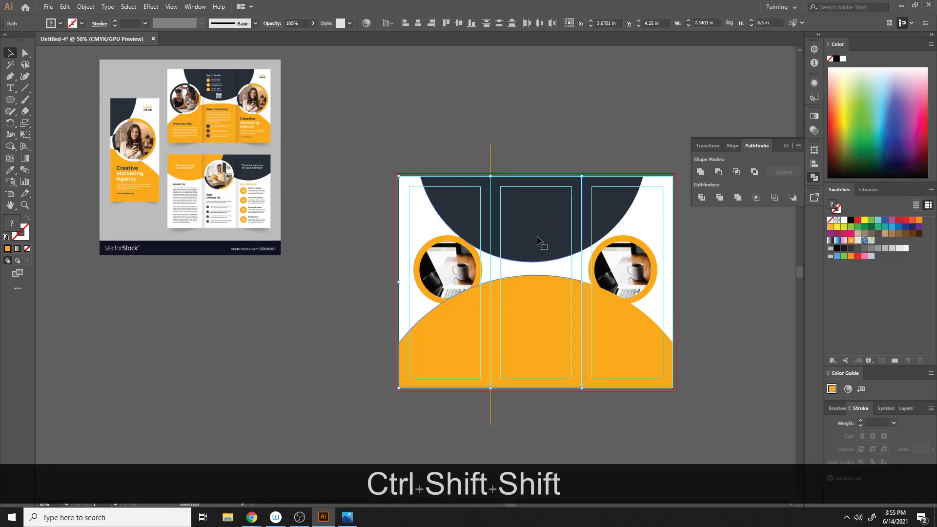
pyautogui.keyDown('shift'); pyautogui.click(491, 161); pyautogui.keyUp('shift')
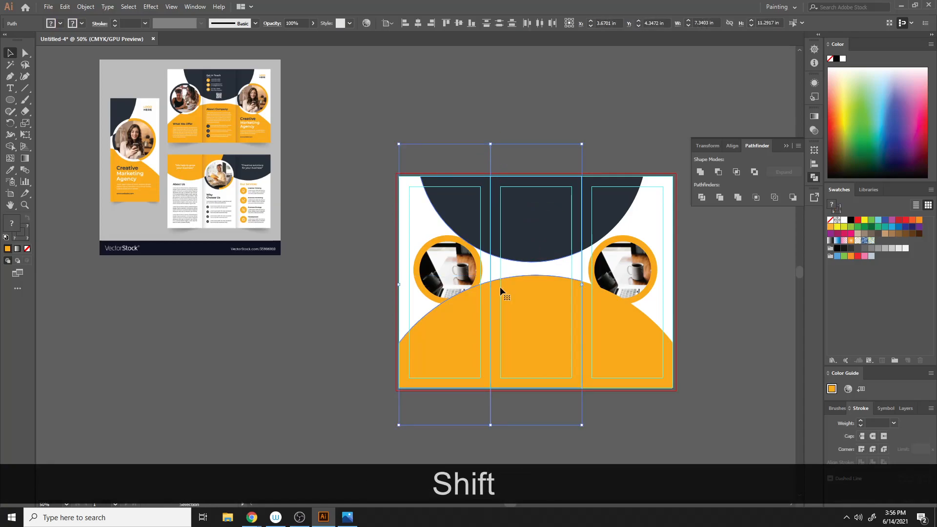
pyautogui.click(706, 198)
# - Ungroup the shapes produced by the divide
pyautogui.rightClick(532, 183)
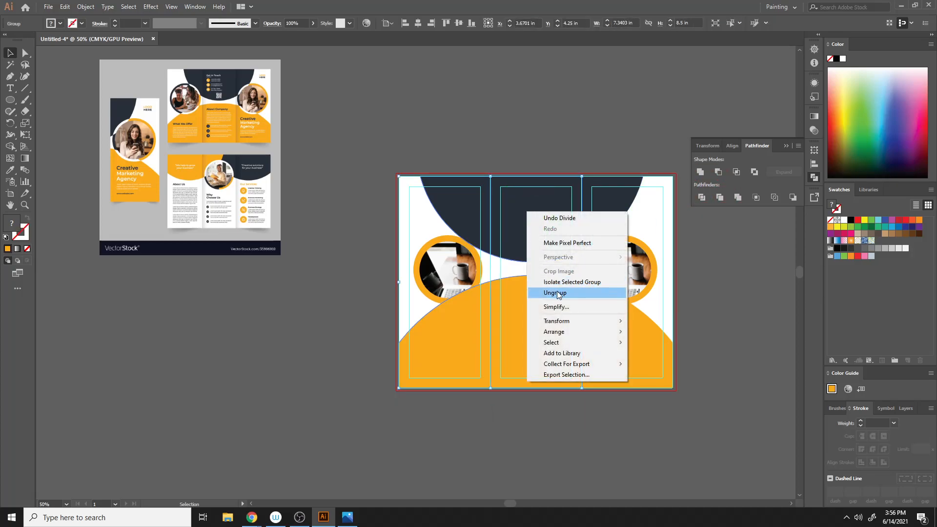
pyautogui.click(547, 292)
pyautogui.click(545, 84)
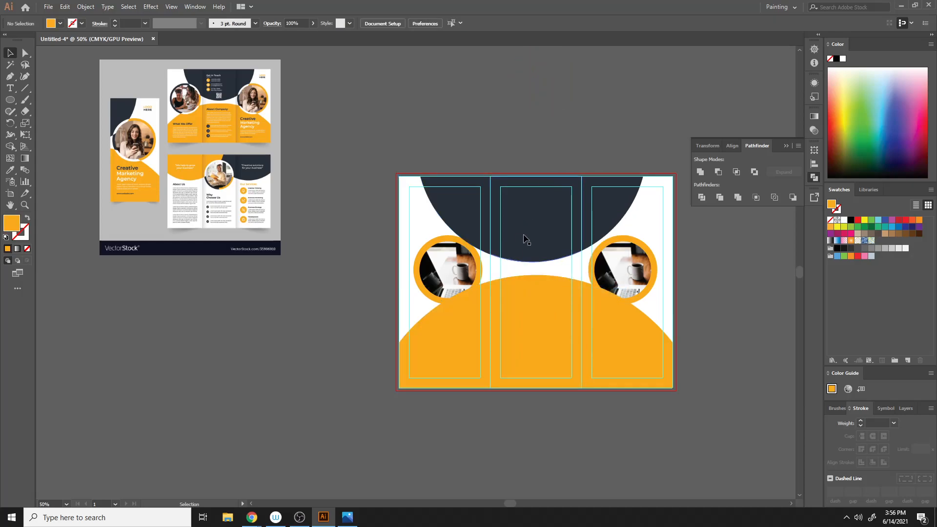
# - Try moving the divided navy pieces at the left fold
pyautogui.moveTo(438, 195); pyautogui.dragTo(382, 195)
pyautogui.moveTo(513, 208); pyautogui.dragTo(485, 208)
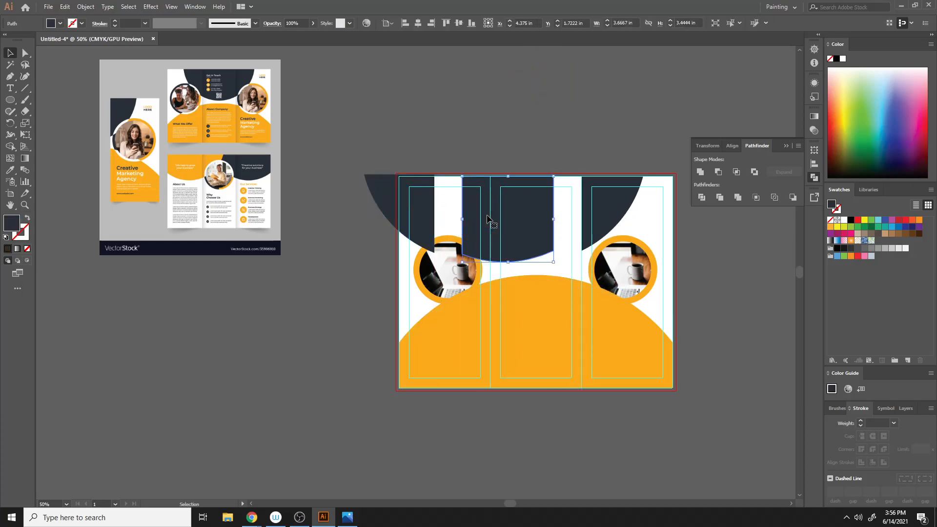
pyautogui.hotkey('ctrl', 'z')
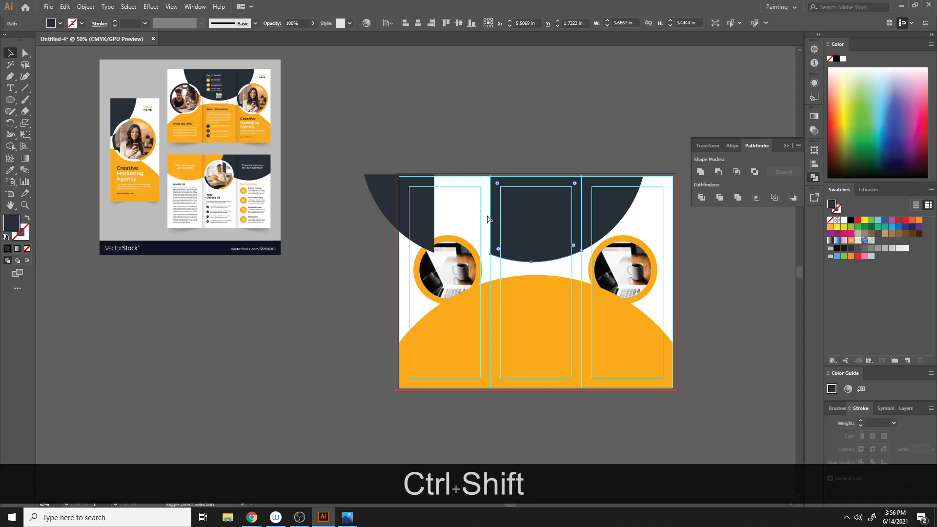
pyautogui.hotkey('ctrl', 'shift', 'z')
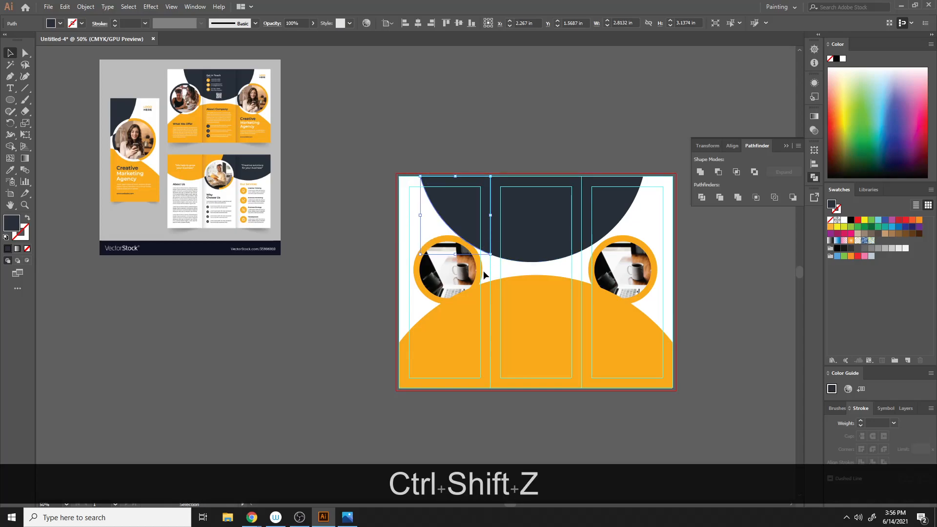
# - Try moving the left panel's pieces off the artboard
pyautogui.moveTo(405, 144); pyautogui.dragTo(462, 412)
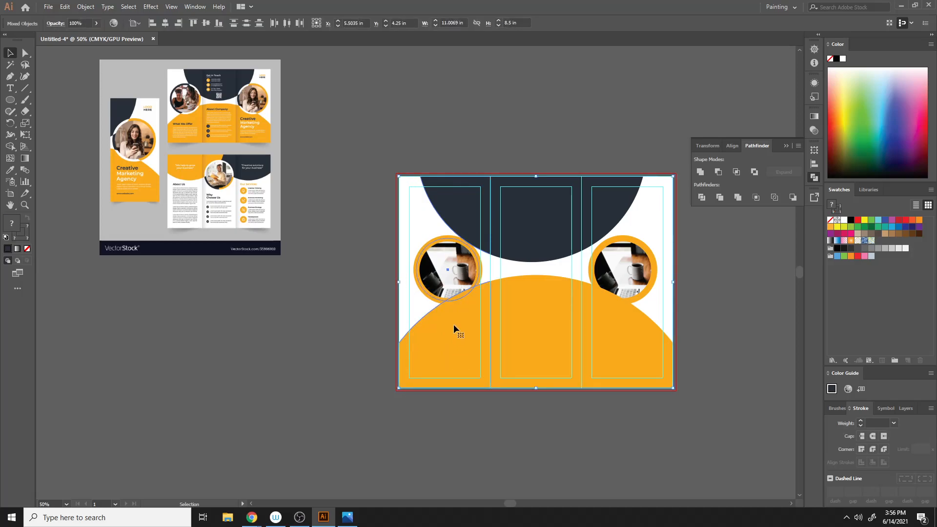
pyautogui.moveTo(455, 253); pyautogui.dragTo(369, 203)
pyautogui.hotkey('ctrl', 'z')
pyautogui.rightClick(455, 210)
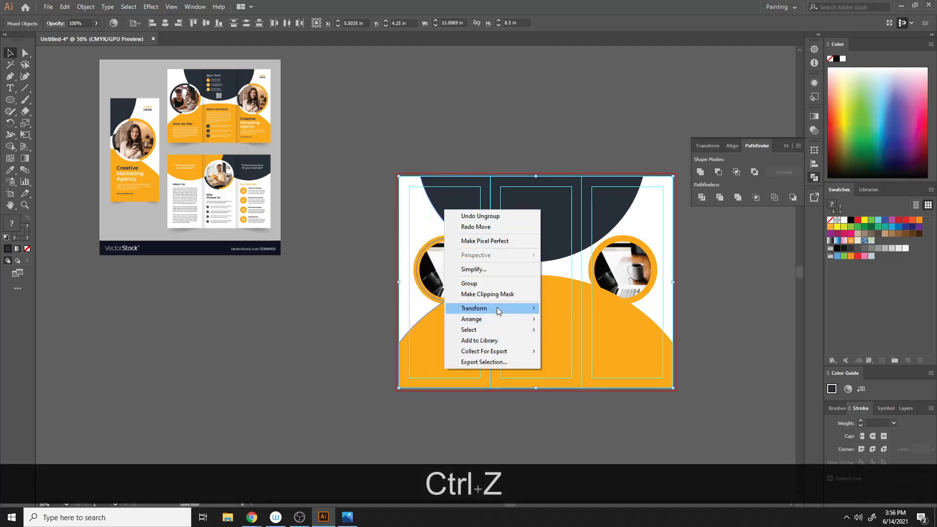
pyautogui.click(473, 168)
pyautogui.click(449, 198)
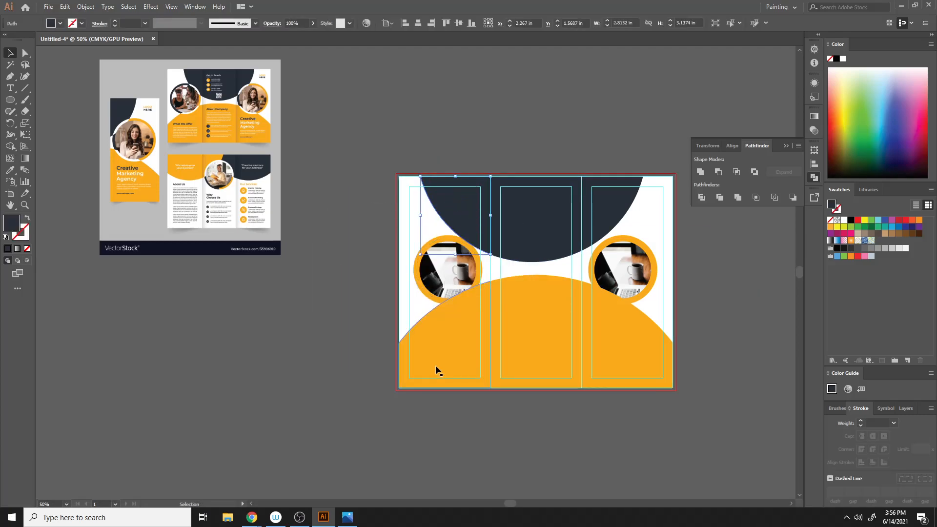
pyautogui.keyDown('shift'); pyautogui.click(447, 297); pyautogui.keyUp('shift')
pyautogui.keyDown('shift'); pyautogui.click(445, 342); pyautogui.keyUp('shift')
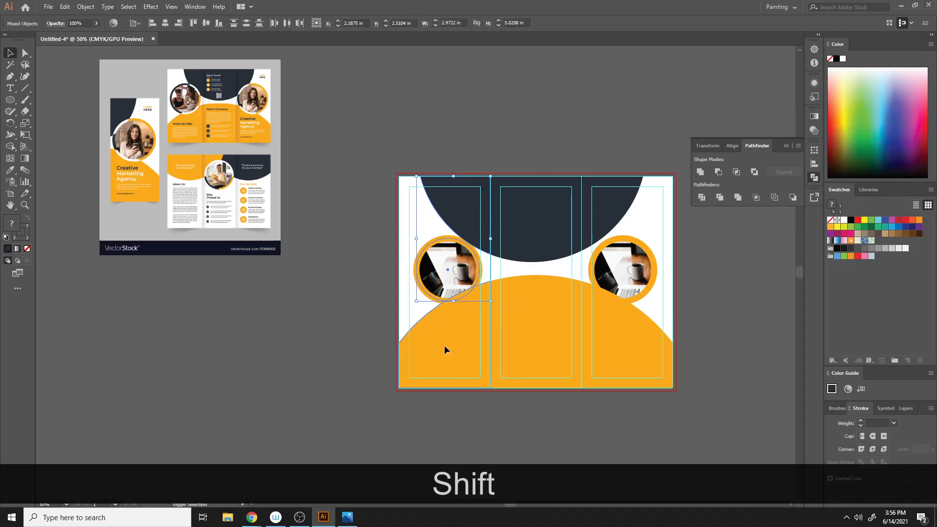
pyautogui.moveTo(447, 338); pyautogui.dragTo(312, 364)
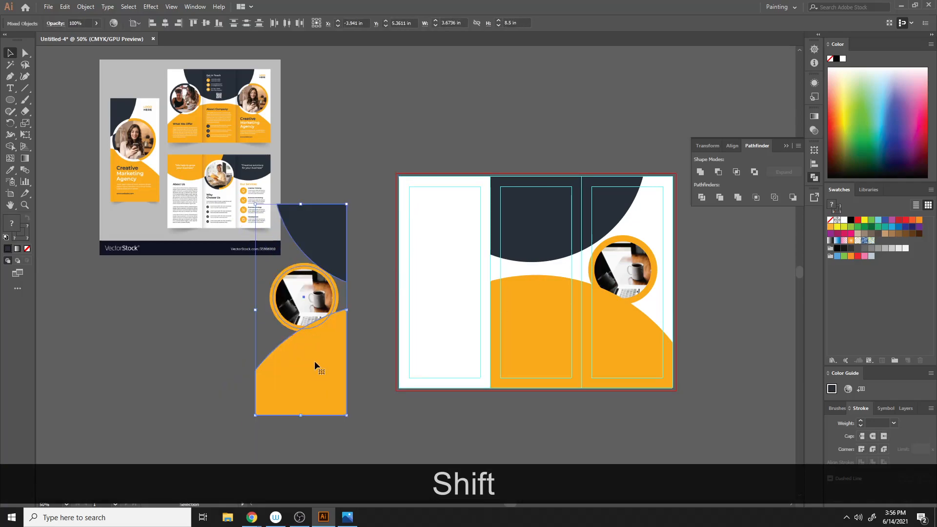
pyautogui.hotkey('ctrl', 'z')
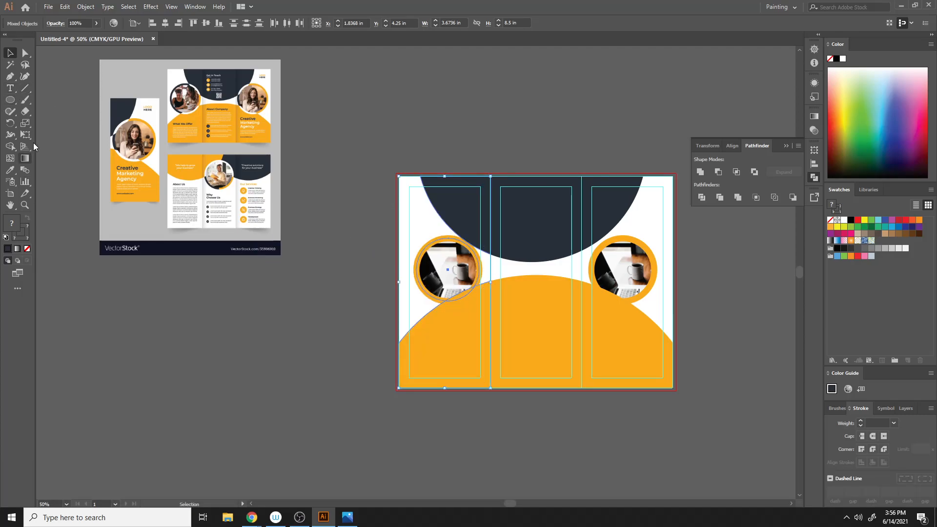
# - Draw a white 3.6667 × 8.5 in rectangle over the left panel and send it to the back
pyautogui.click(10, 100)
pyautogui.click(73, 99)
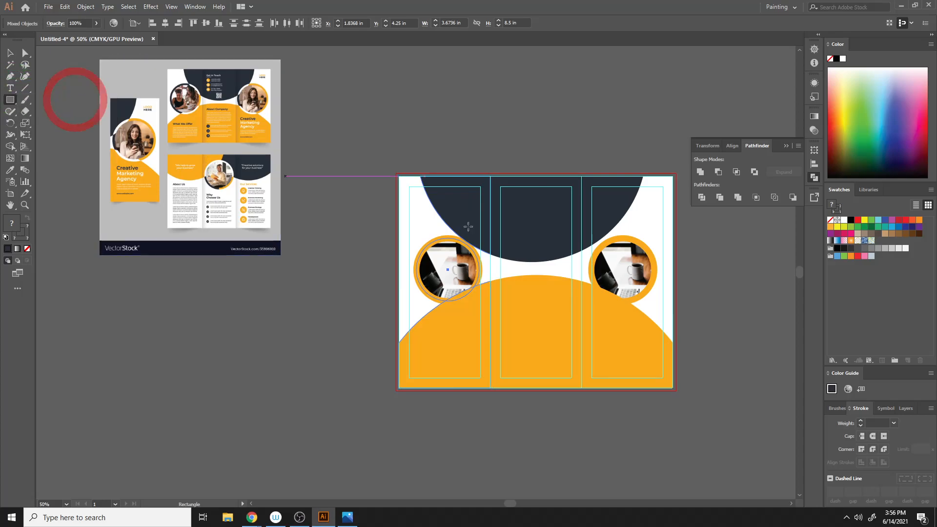
pyautogui.moveTo(397, 175); pyautogui.dragTo(490, 388)
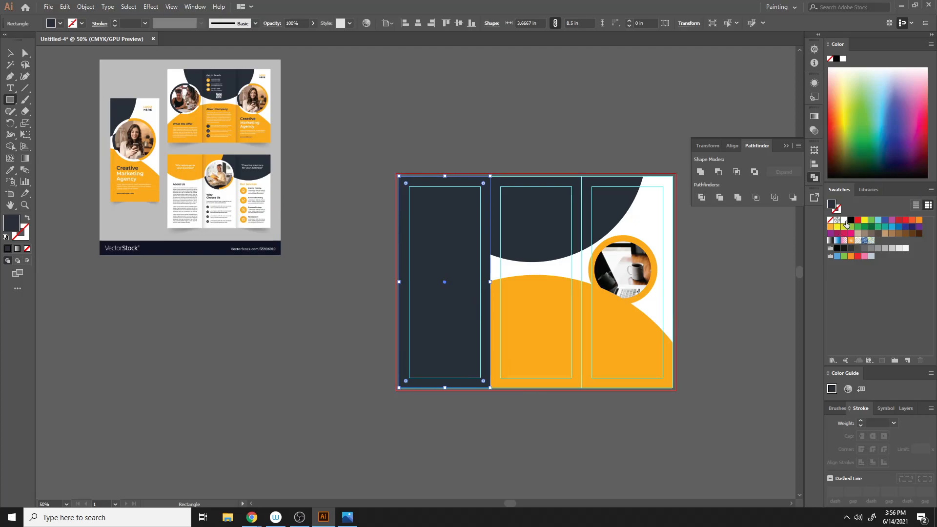
pyautogui.click(844, 221)
pyautogui.click(11, 51)
pyautogui.rightClick(404, 207)
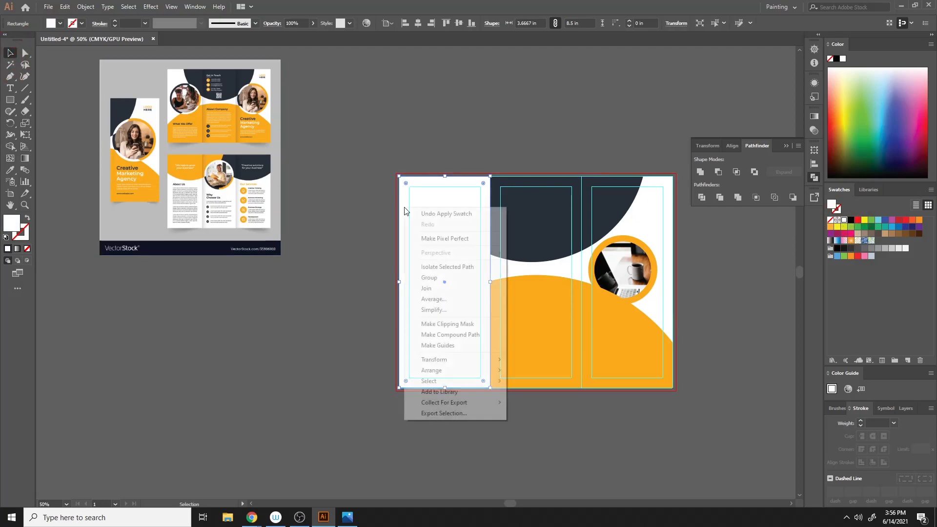
pyautogui.moveTo(460, 370)
pyautogui.click(558, 402)
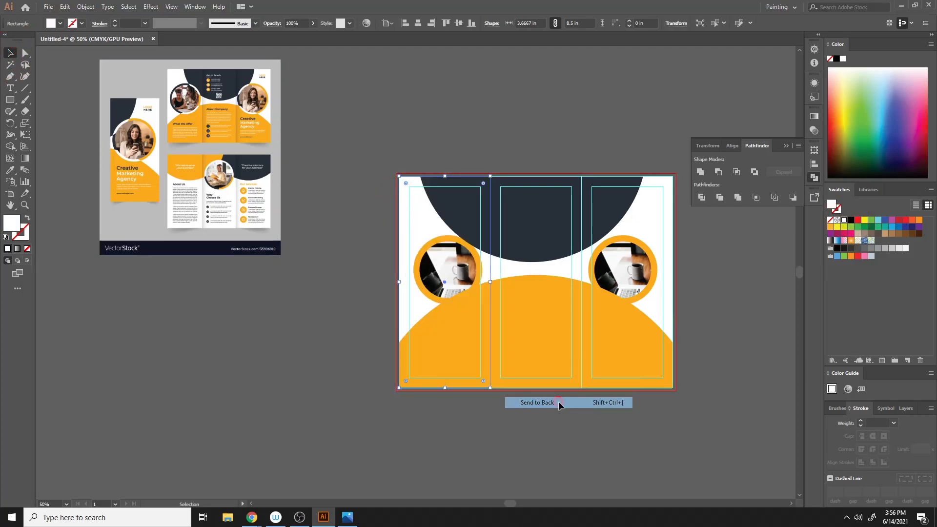
pyautogui.click(386, 137)
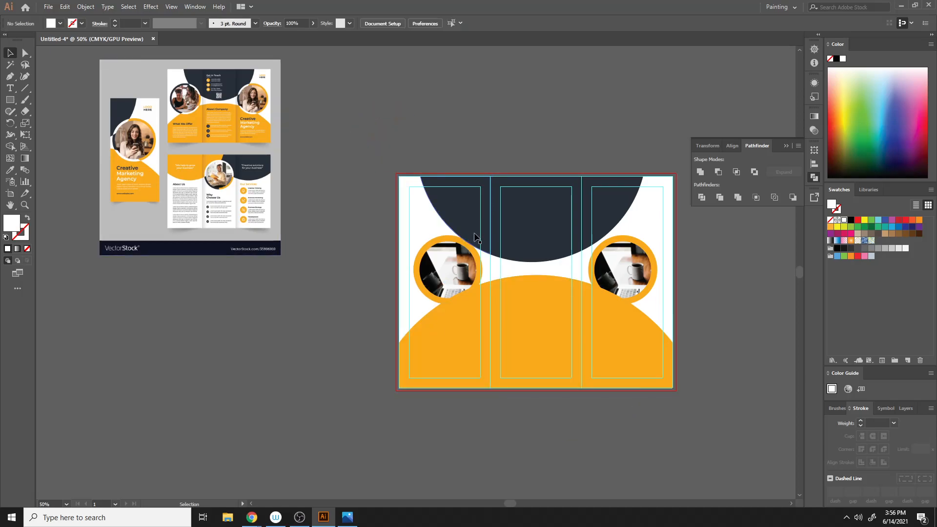
# - Group the left panel's pieces with their white background and move the group off the artboard to the left
pyautogui.moveTo(409, 163); pyautogui.dragTo(443, 395)
pyautogui.hotkey('ctrl', 'g')
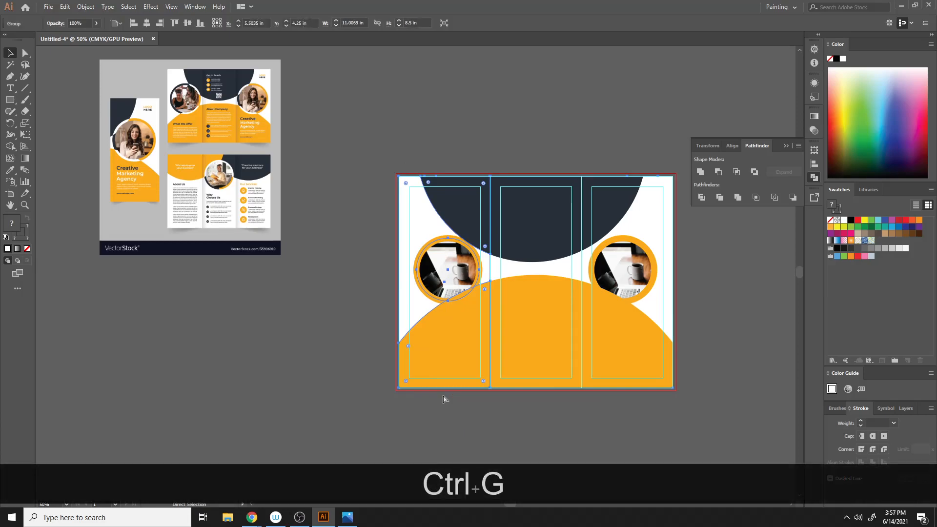
pyautogui.moveTo(493, 257); pyautogui.dragTo(326, 301)
pyautogui.click(408, 123)
pyautogui.moveTo(287, 340); pyautogui.dragTo(148, 363)
# - Group the middle panel's pieces and move them off the artboard beside the left panel
pyautogui.scroll(-1, 204, 373)
pyautogui.scroll(-3, 204, 373)
pyautogui.click(324, 204)
pyautogui.click(463, 205)
pyautogui.moveTo(470, 99); pyautogui.dragTo(569, 356)
pyautogui.press('ctrl')
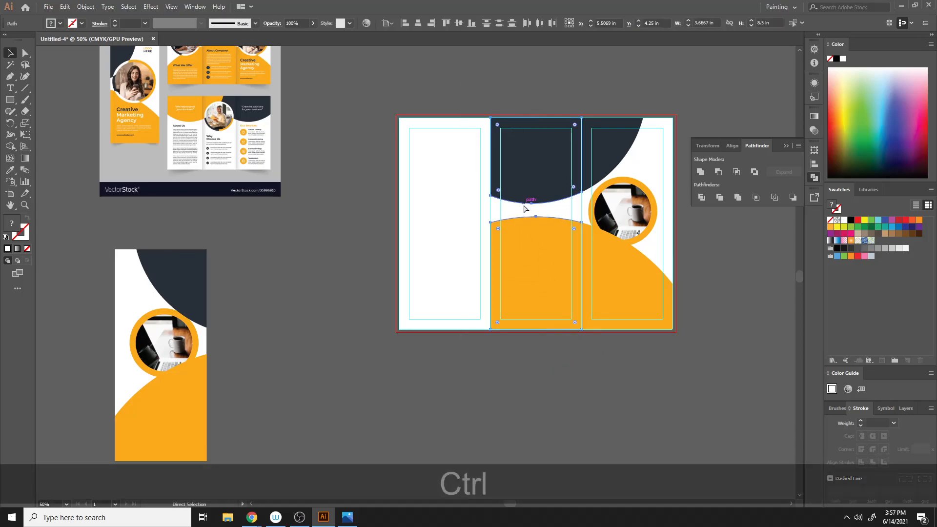
pyautogui.hotkey('ctrl', 'g')
pyautogui.moveTo(527, 179); pyautogui.dragTo(288, 307)
pyautogui.click(365, 175)
# - Move the right panel's pieces off the artboard next to the middle panel
pyautogui.scroll(3, 540, 238)
pyautogui.moveTo(538, 132); pyautogui.dragTo(709, 412)
pyautogui.moveTo(628, 240); pyautogui.dragTo(409, 365)
pyautogui.scroll(-5, 419, 359)
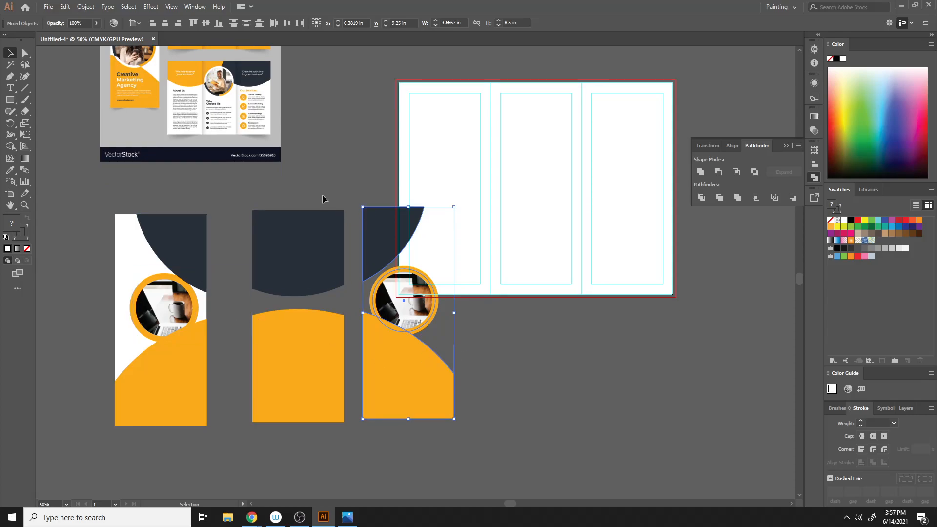
# - Draw a white rectangle the size of the middle panel and send it behind its pieces
pyautogui.click(10, 100)
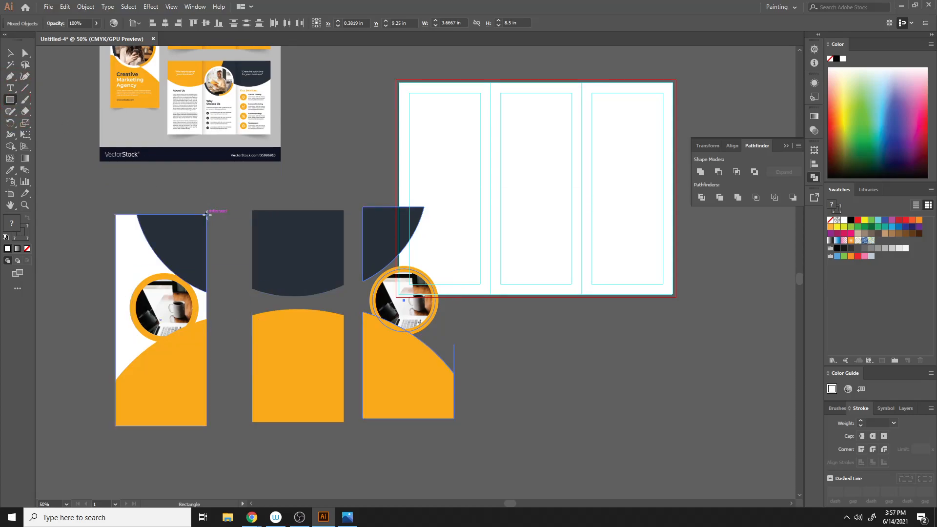
pyautogui.moveTo(252, 211)
pyautogui.mouseDown()
pyautogui.moveTo(335, 341)
pyautogui.moveTo(344, 423)
pyautogui.mouseUp()
pyautogui.press('ctrl')
pyautogui.hotkey('ctrl', 'g')
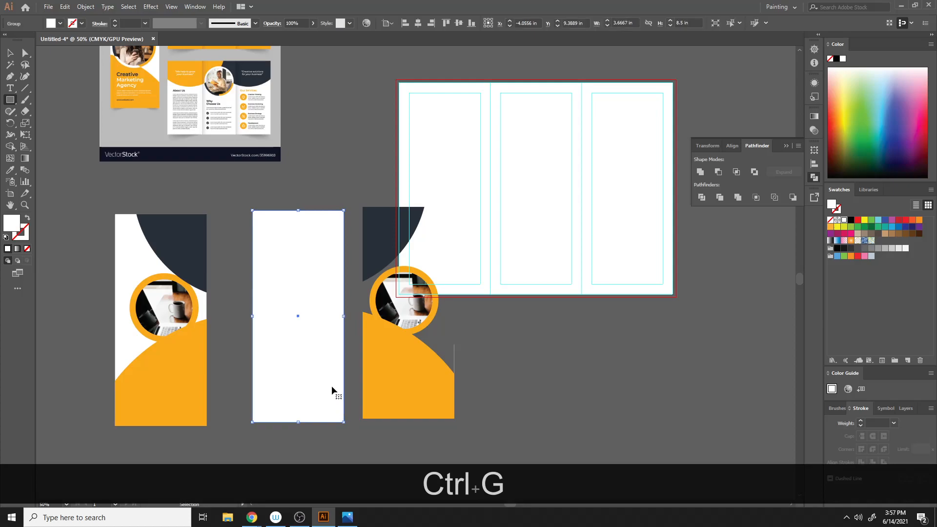
pyautogui.hotkey('ctrl', 'z')
pyautogui.rightClick(316, 341)
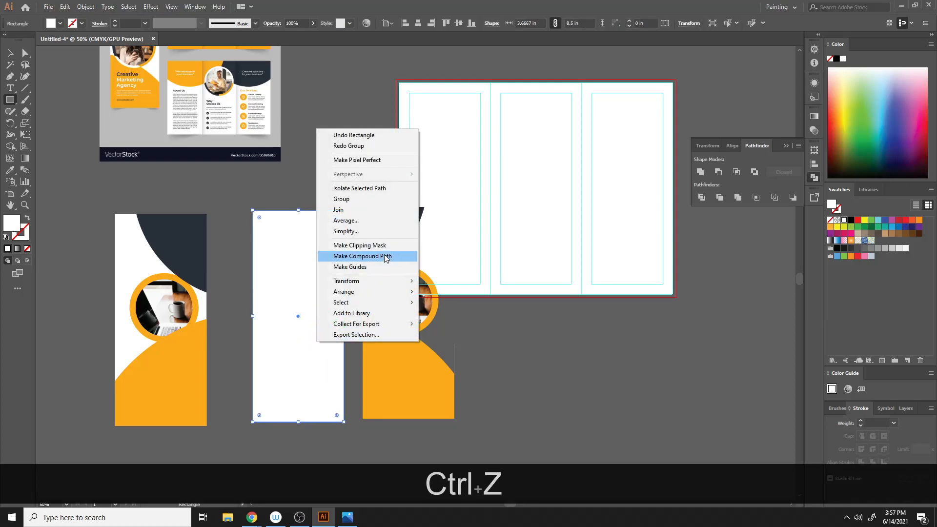
pyautogui.moveTo(384, 298)
pyautogui.click(440, 323)
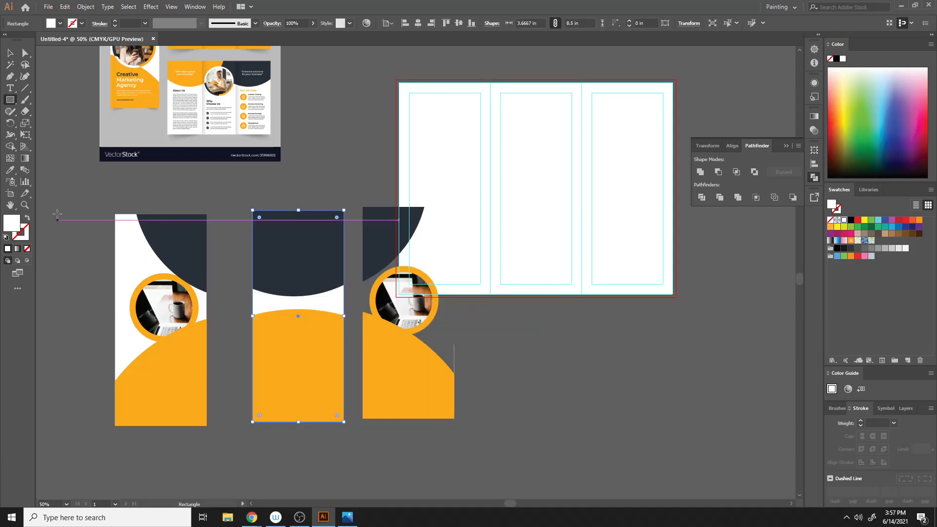
pyautogui.click(10, 53)
pyautogui.click(375, 111)
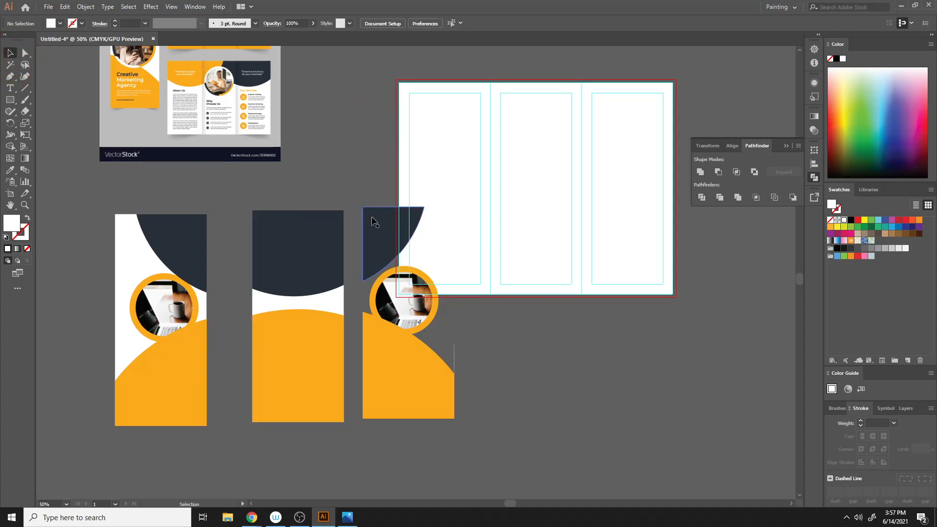
# - Draw a white rectangle the size of the right panel and send it behind its pieces
pyautogui.moveTo(356, 195); pyautogui.dragTo(463, 433)
pyautogui.click(510, 400)
pyautogui.press('m')
pyautogui.moveTo(363, 206); pyautogui.dragTo(455, 419)
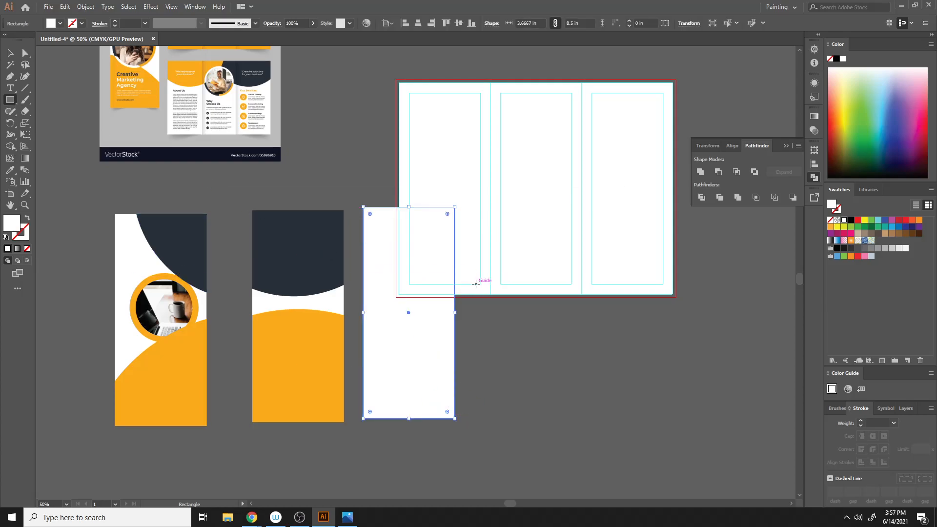
pyautogui.rightClick(408, 279)
pyautogui.moveTo(500, 445)
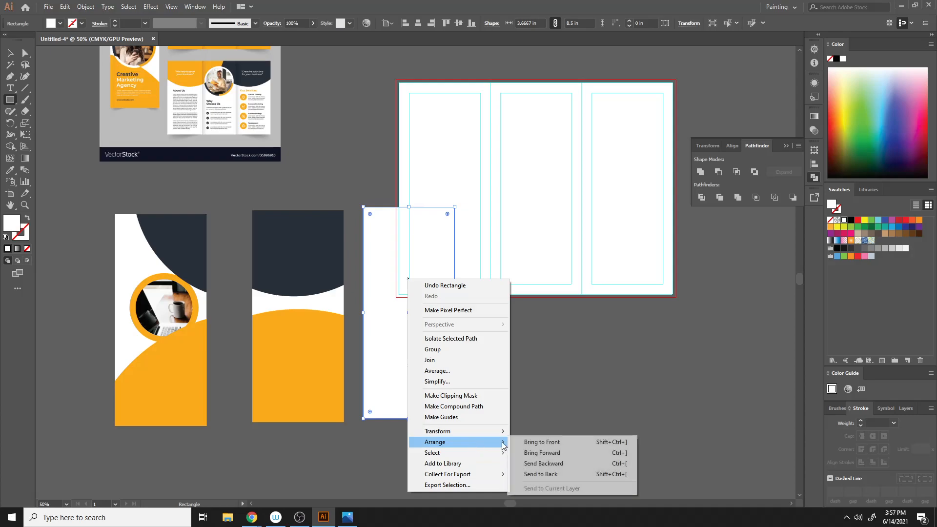
pyautogui.click(541, 473)
pyautogui.click(10, 53)
pyautogui.click(483, 364)
# - Try selecting and nudging the separated panel pieces, undoing each move
pyautogui.scroll(-2, 497, 344)
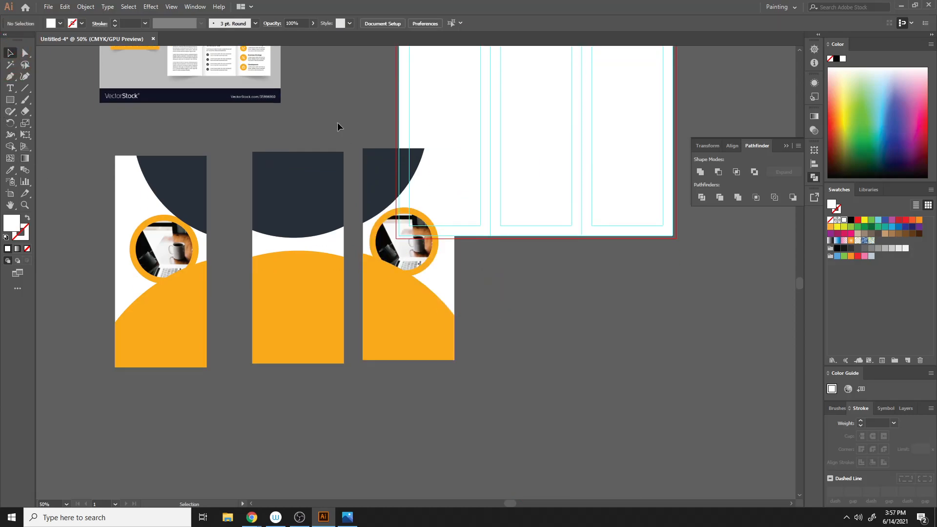
pyautogui.click(439, 346)
pyautogui.moveTo(394, 274); pyautogui.dragTo(329, 378)
pyautogui.hotkey('ctrl', 'z')
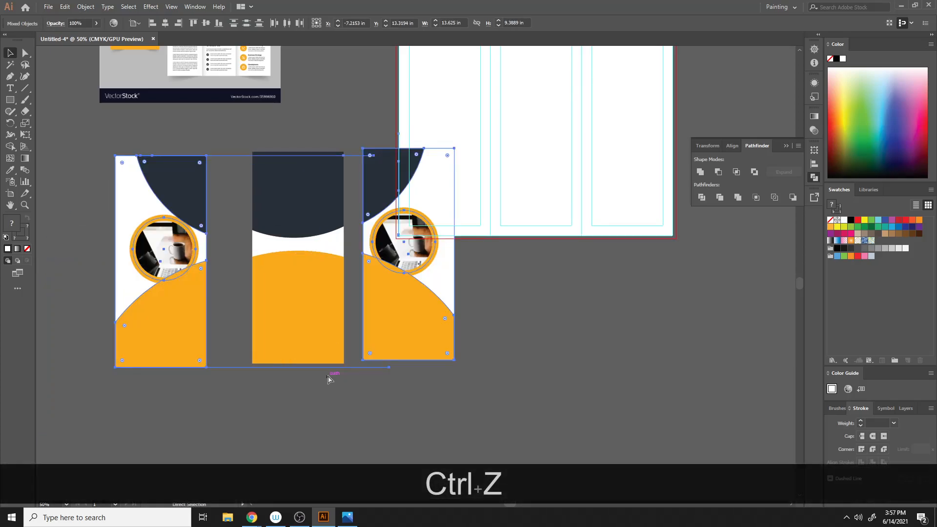
pyautogui.scroll(-2, 499, 341)
pyautogui.scroll(1, 415, 409)
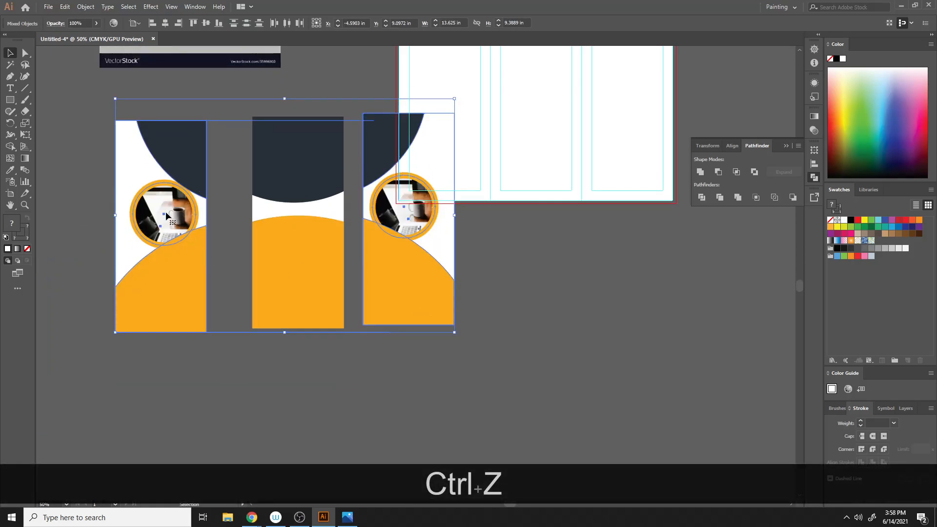
pyautogui.click(98, 156)
pyautogui.moveTo(125, 113); pyautogui.dragTo(159, 373)
pyautogui.moveTo(167, 198); pyautogui.dragTo(163, 200)
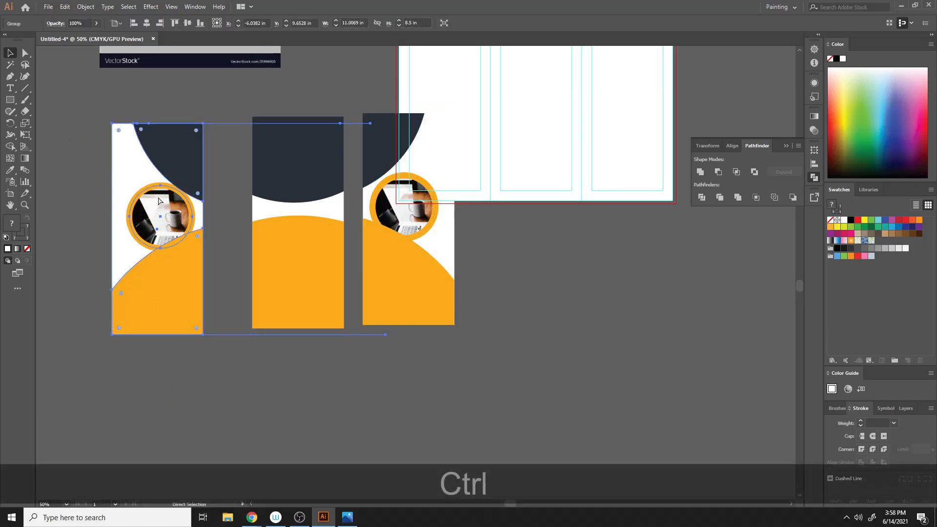
pyautogui.hotkey('ctrl', 'z')
pyautogui.click(241, 110)
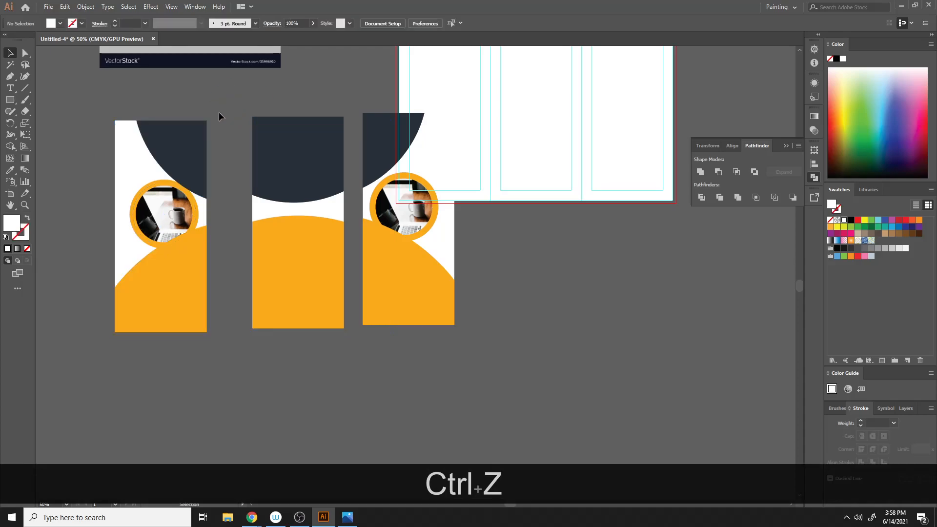
pyautogui.scroll(4, 261, 373)
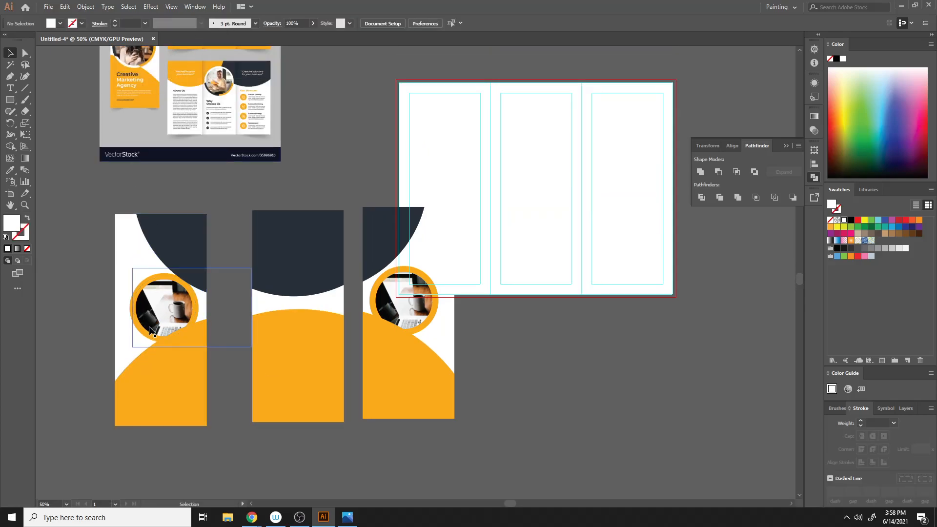
# - Close the current brochure document without saving it
pyautogui.click(153, 39)
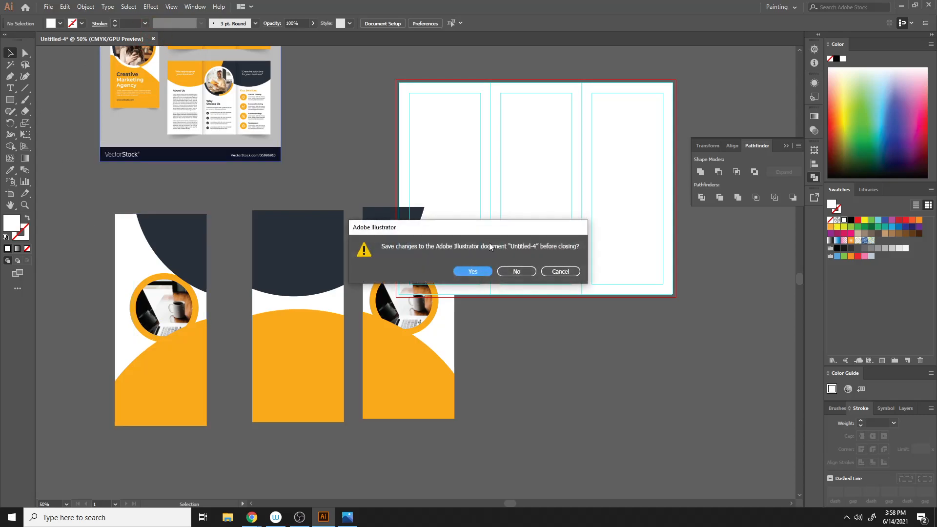
pyautogui.click(559, 272)
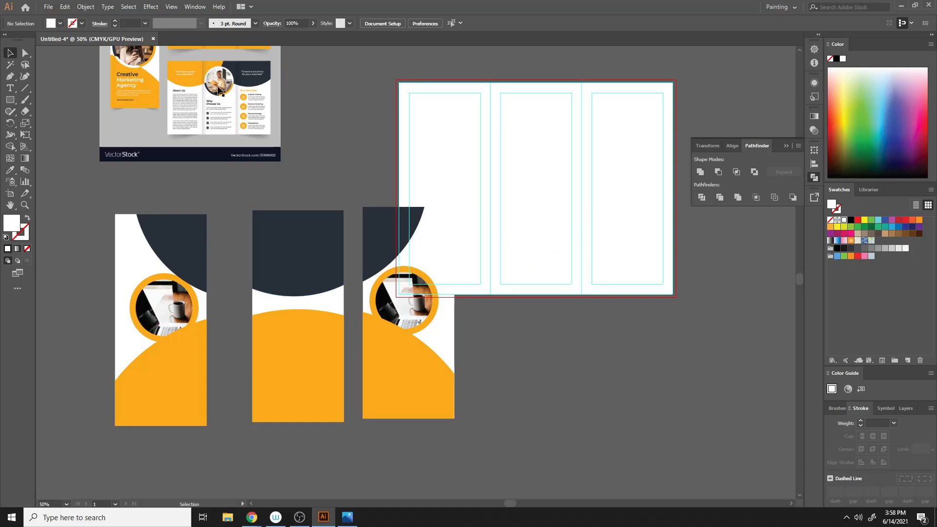
pyautogui.click(153, 38)
pyautogui.click(516, 271)
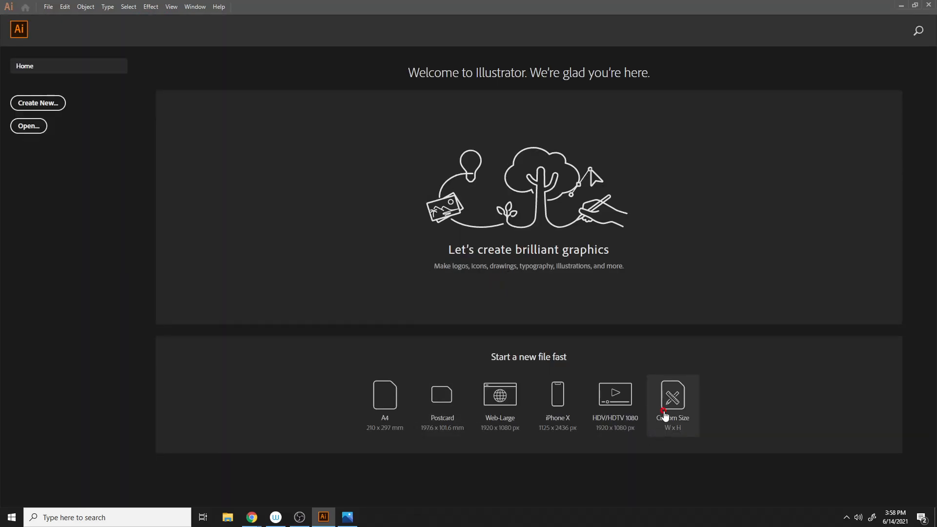
# - Create a new custom-size landscape document 11 in wide and 8.5 in high with 0.125 in bleed on all sides
pyautogui.click(665, 416)
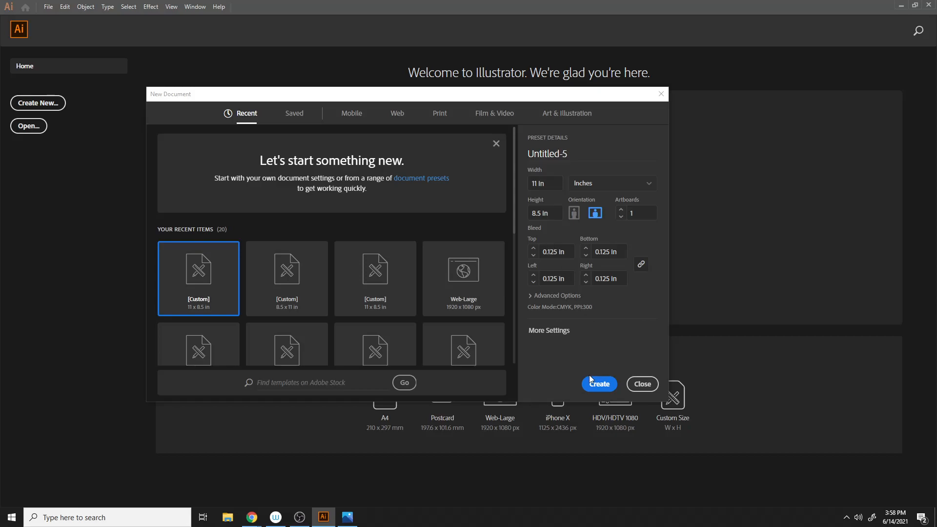
pyautogui.click(600, 384)
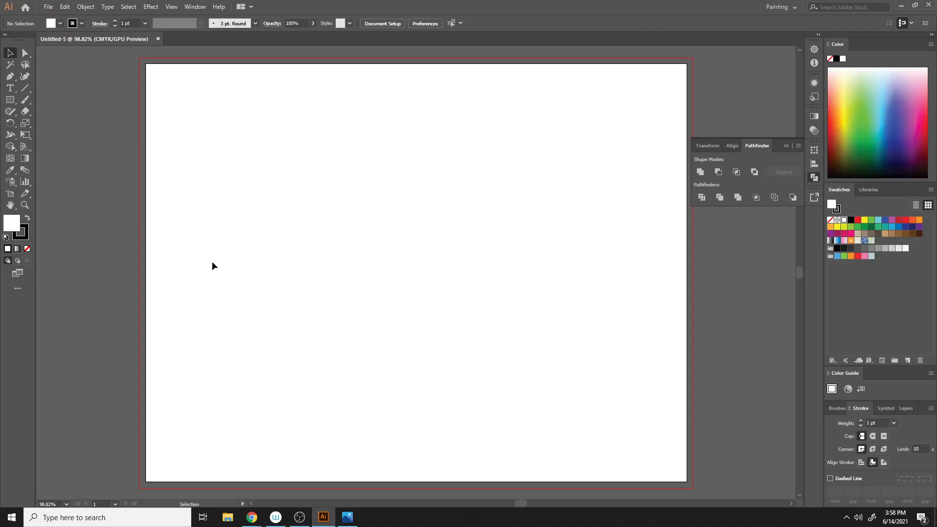
pyautogui.scroll(3, 325, 394)
pyautogui.scroll(10, 326, 397)
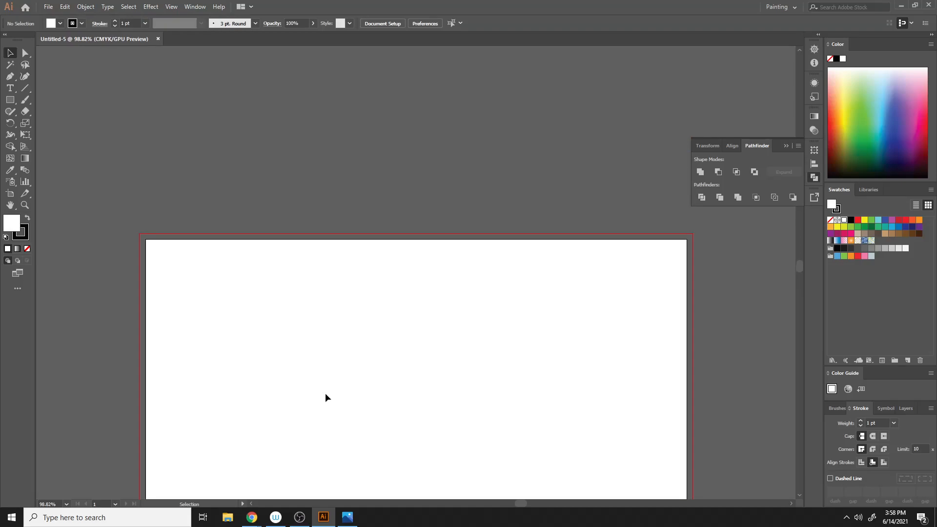
pyautogui.scroll(-3, 326, 397)
# - Switch to the web browser and search Google for "types of brochure" in a new tab
pyautogui.moveTo(253, 516)
pyautogui.click(199, 479)
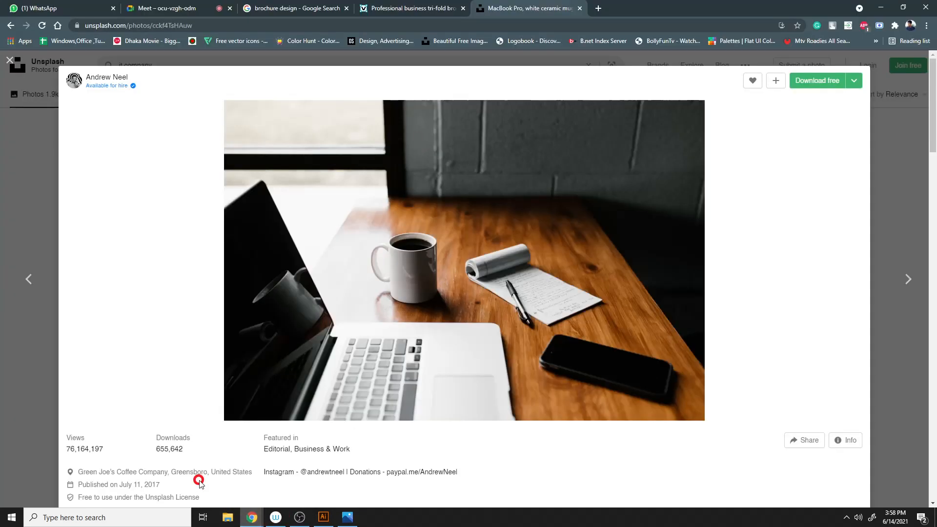
pyautogui.click(599, 9)
pyautogui.click(564, 24)
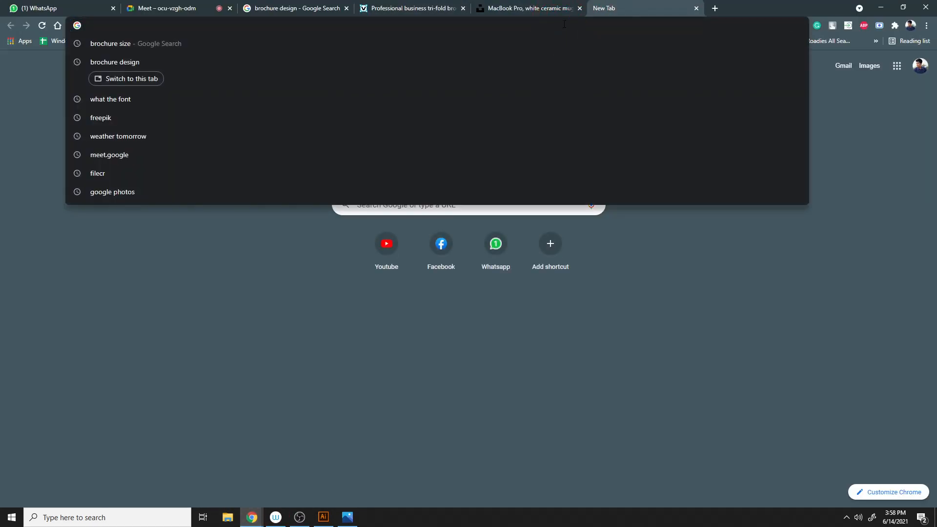
pyautogui.write('types of ')
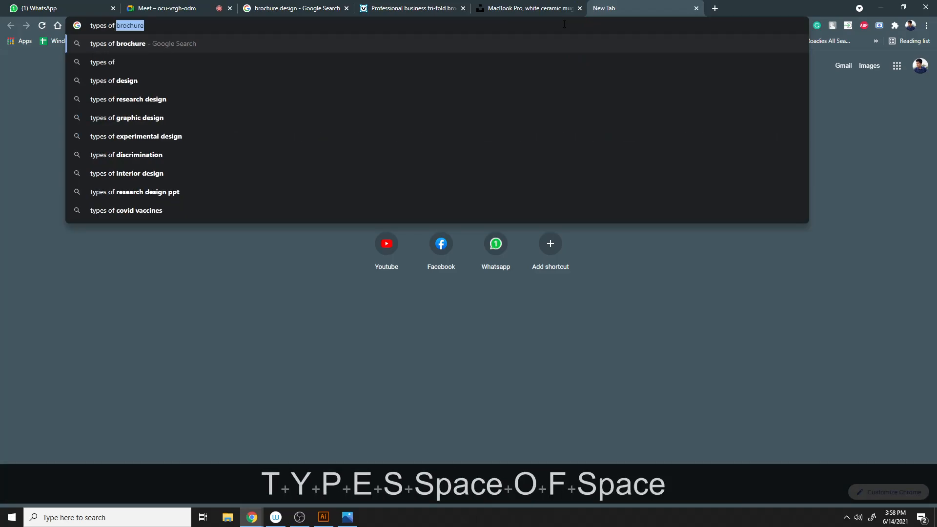
pyautogui.write('brochure')
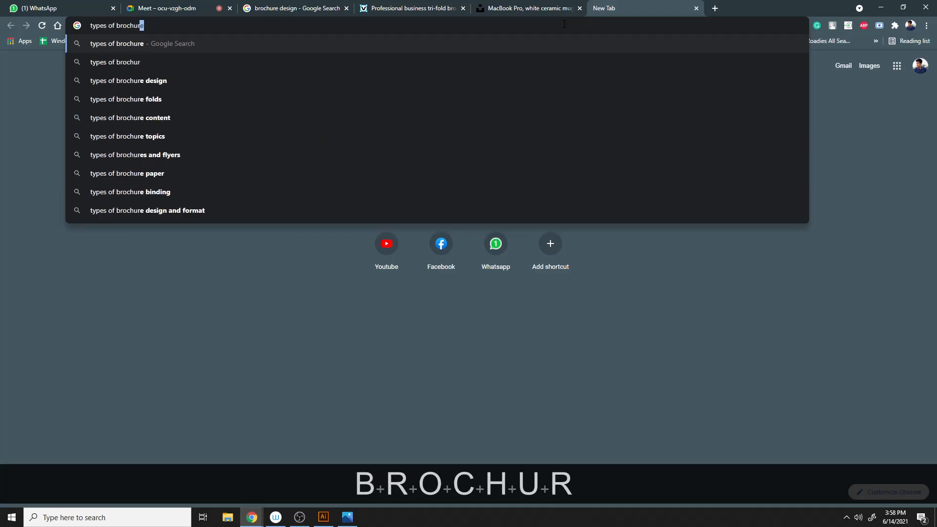
pyautogui.press('Return')
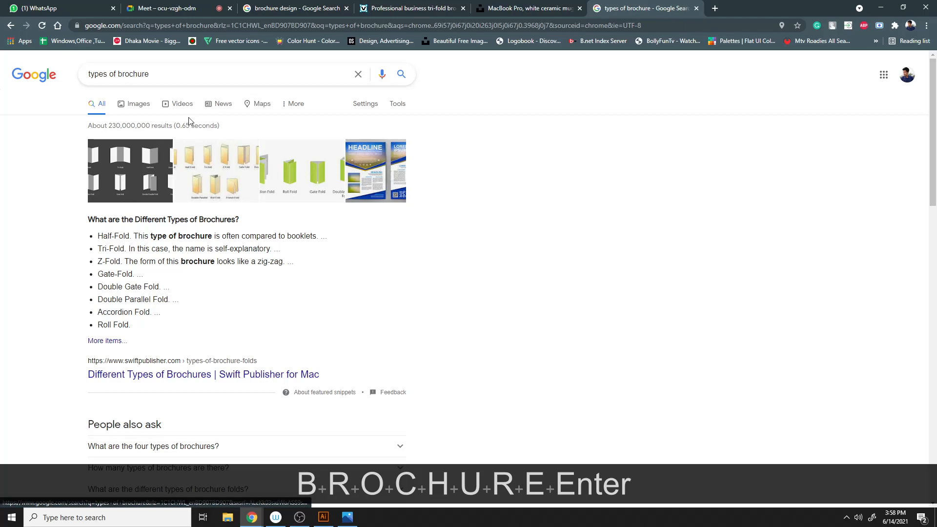
# - Open the image results and view the chart of brochure fold types
pyautogui.click(152, 112)
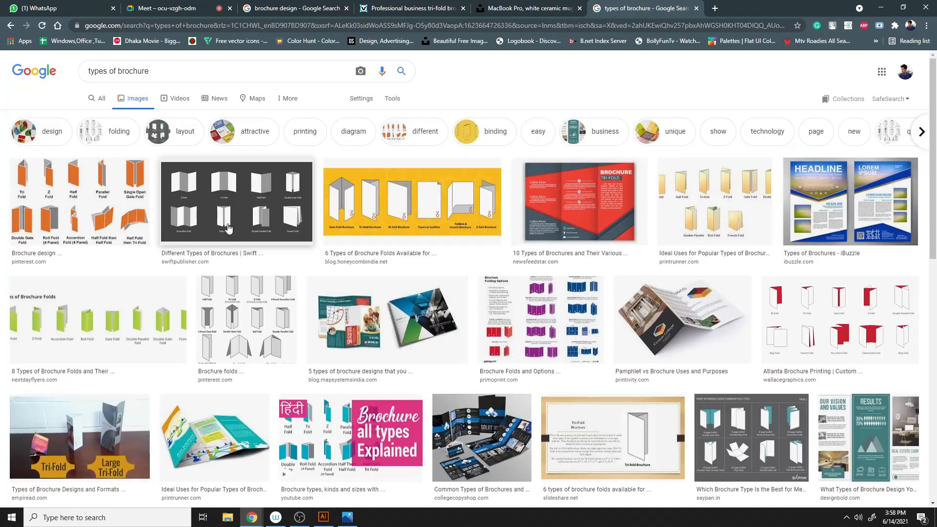
pyautogui.click(229, 197)
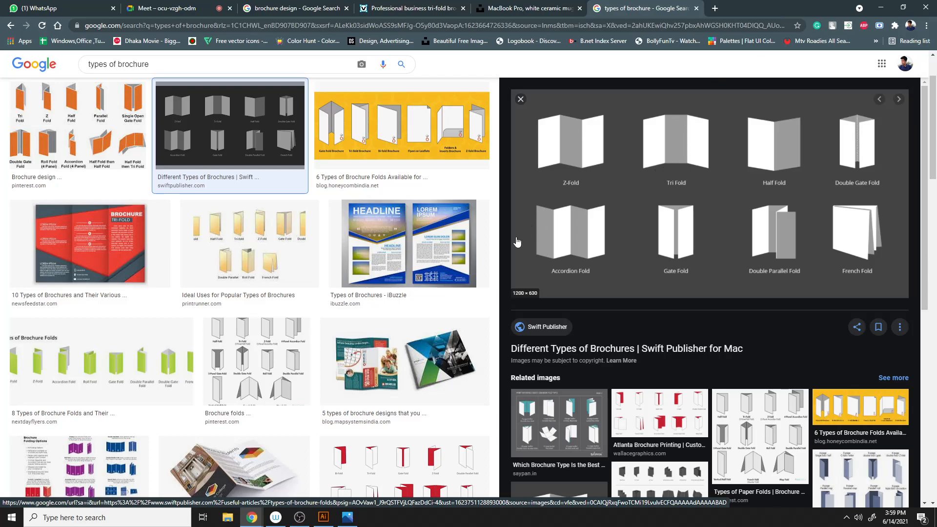
pyautogui.scroll(2, 493, 244)
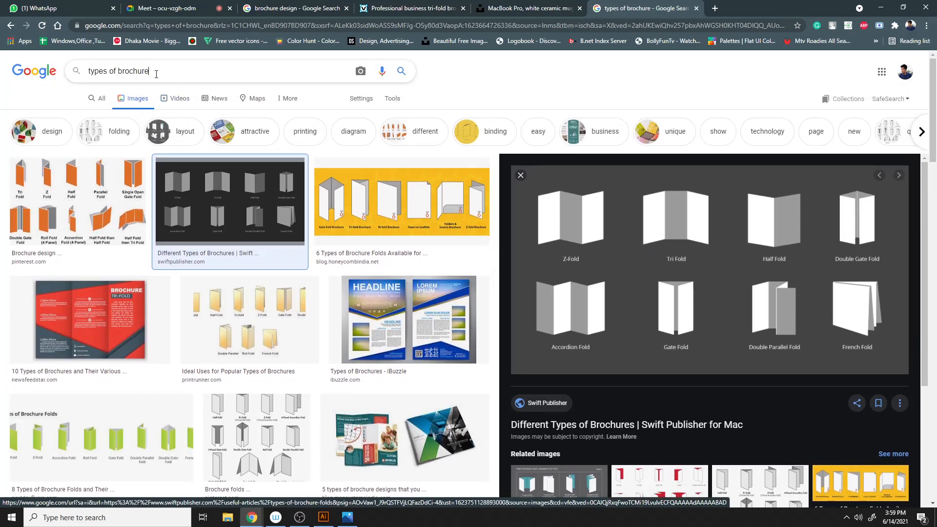
# - Replace the search with "css author" and run it
pyautogui.moveTo(162, 74); pyautogui.dragTo(63, 88)
pyautogui.write('free')
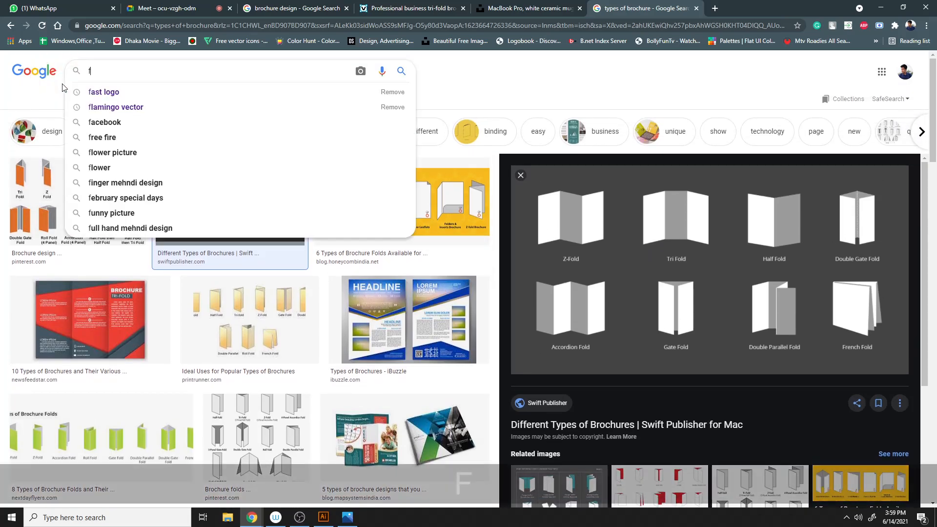
pyautogui.press('BackSpace')
pyautogui.press('BackSpace')
pyautogui.press('BackSpace')
pyautogui.press('BackSpace')
pyautogui.write('css')
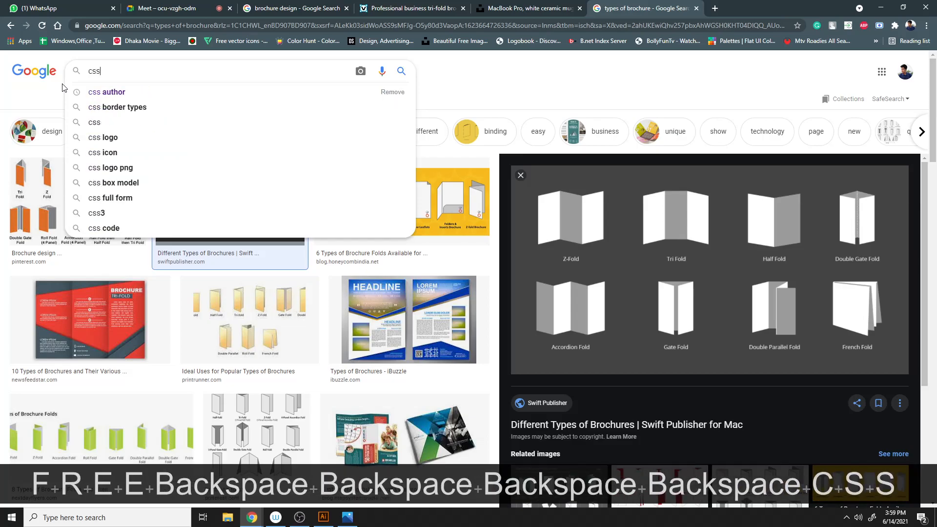
pyautogui.press('Down')
pyautogui.press('Return')
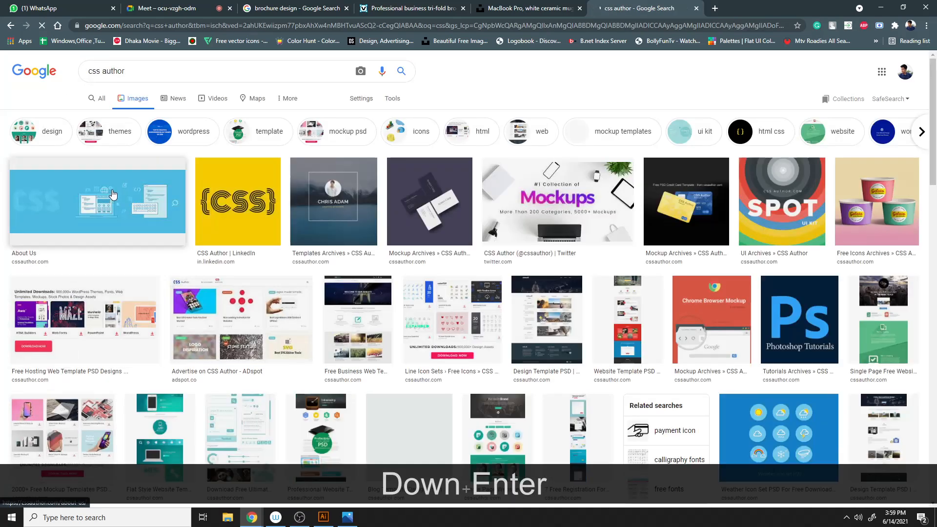
# - Open the CSS Author website from the search results
pyautogui.click(100, 98)
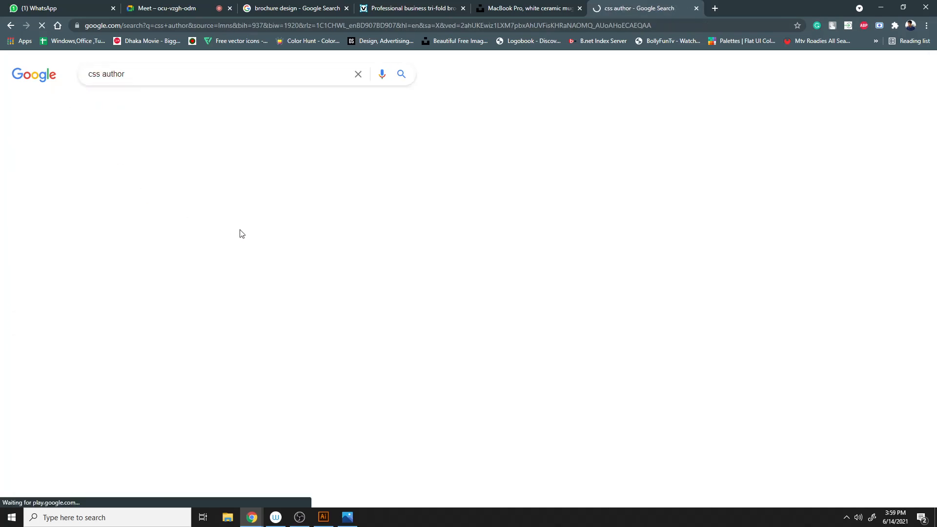
pyautogui.click(115, 158)
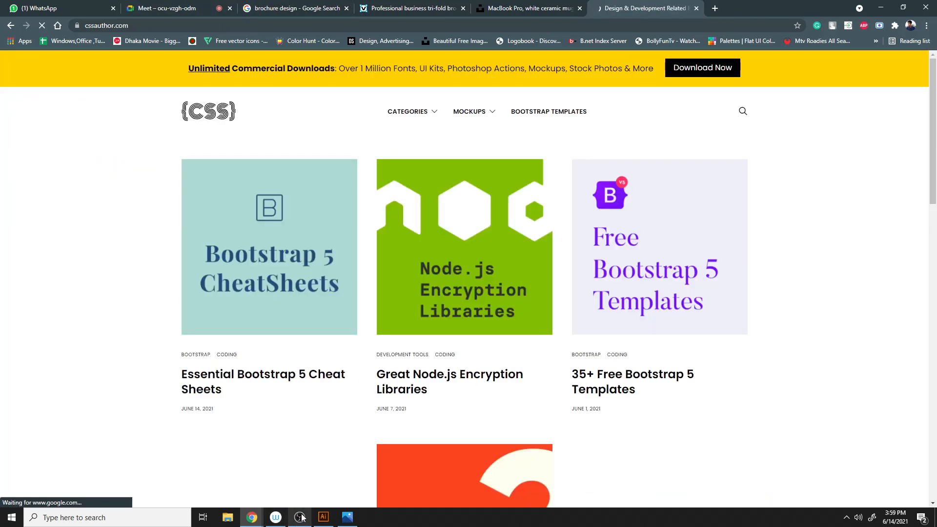
pyautogui.click(331, 523)
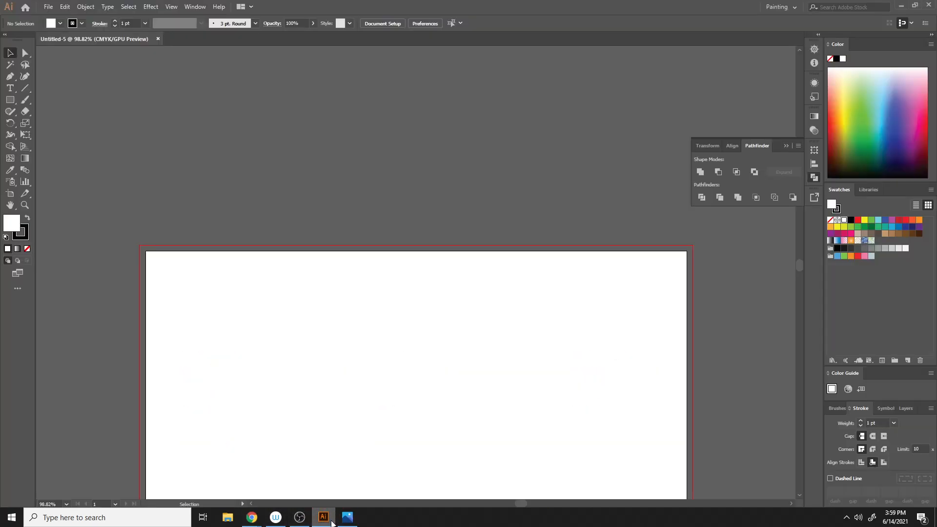
pyautogui.click(323, 516)
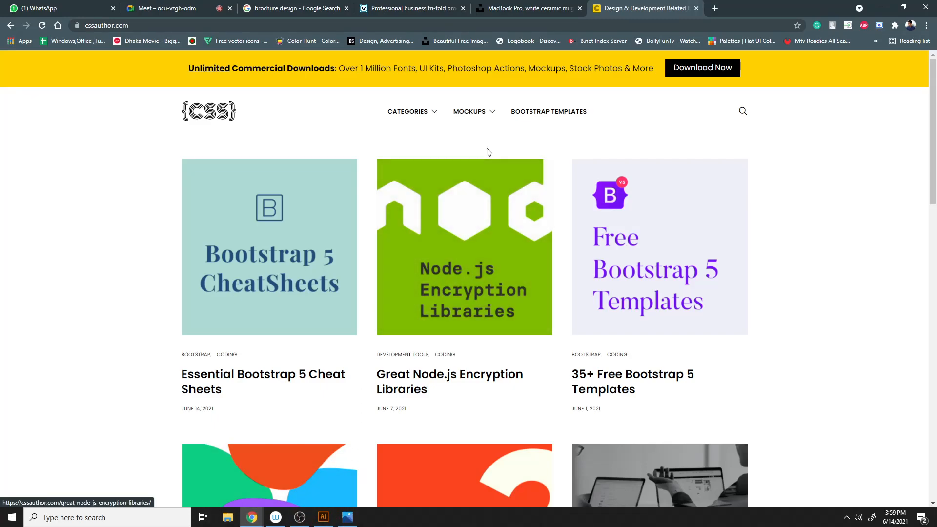
# - Open the brochure mockups category from the site's Mockups menu
pyautogui.moveTo(477, 110)
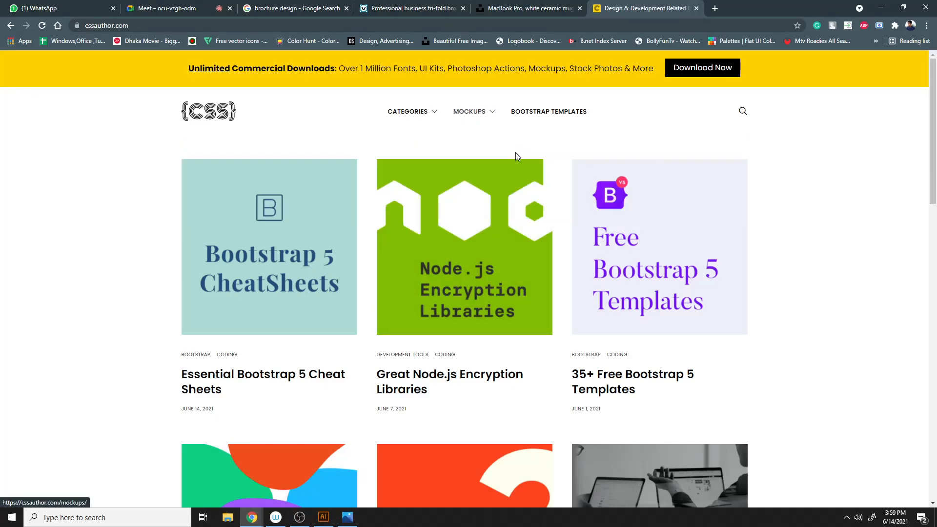
pyautogui.moveTo(470, 161)
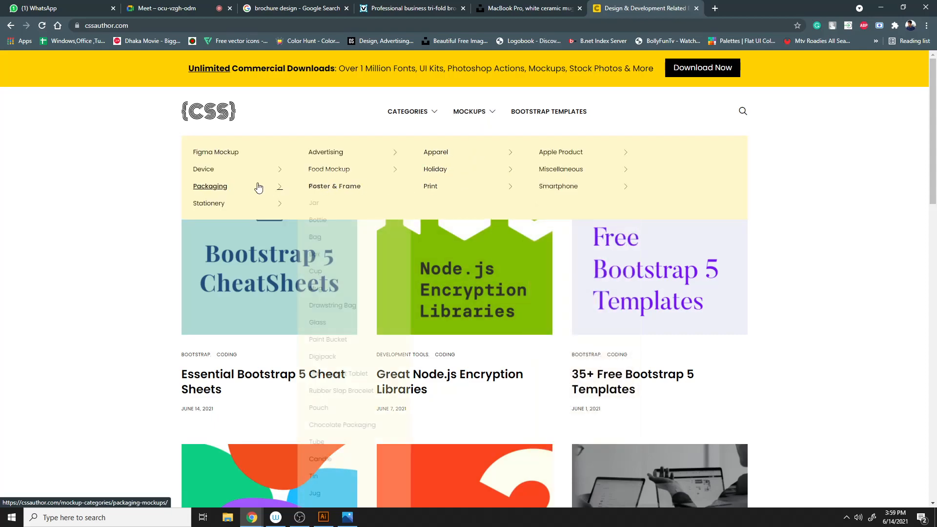
pyautogui.moveTo(211, 206)
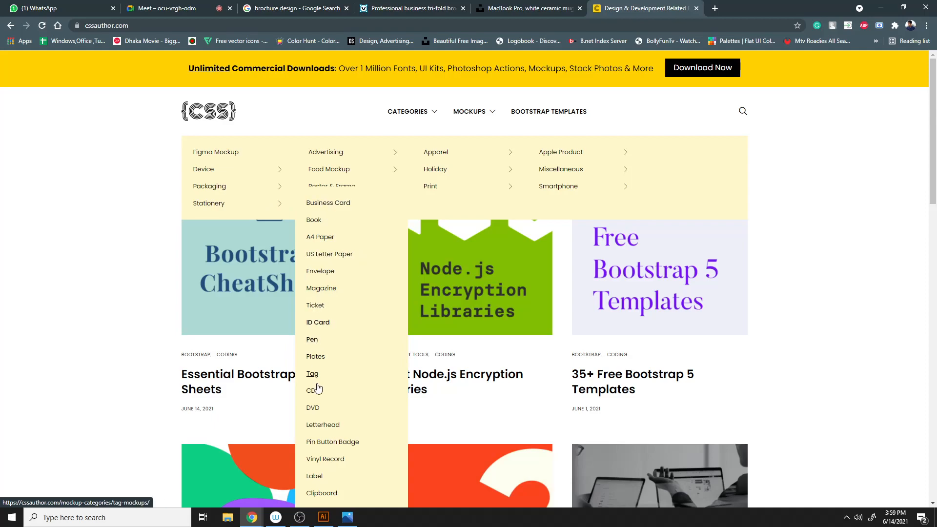
pyautogui.scroll(-2, 320, 393)
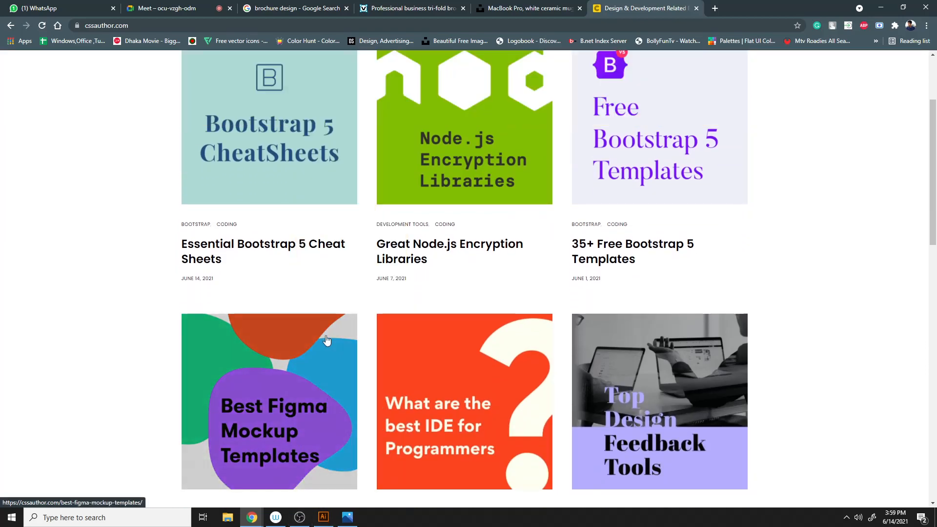
pyautogui.scroll(3, 293, 218)
pyautogui.moveTo(426, 112)
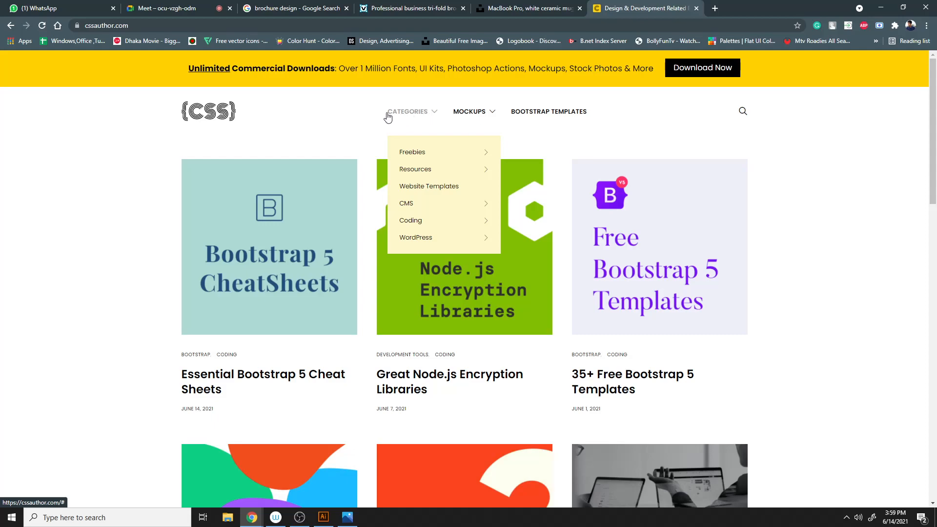
pyautogui.moveTo(419, 220)
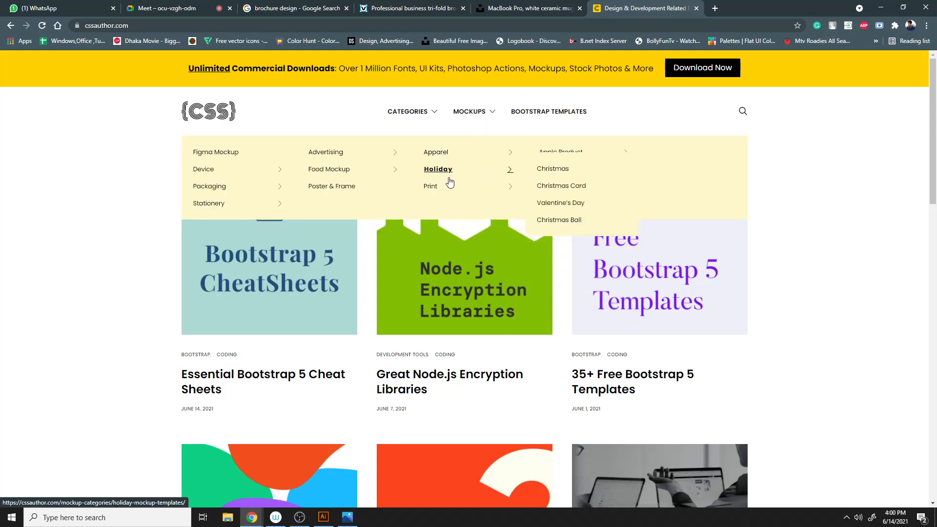
pyautogui.moveTo(439, 190)
pyautogui.click(569, 210)
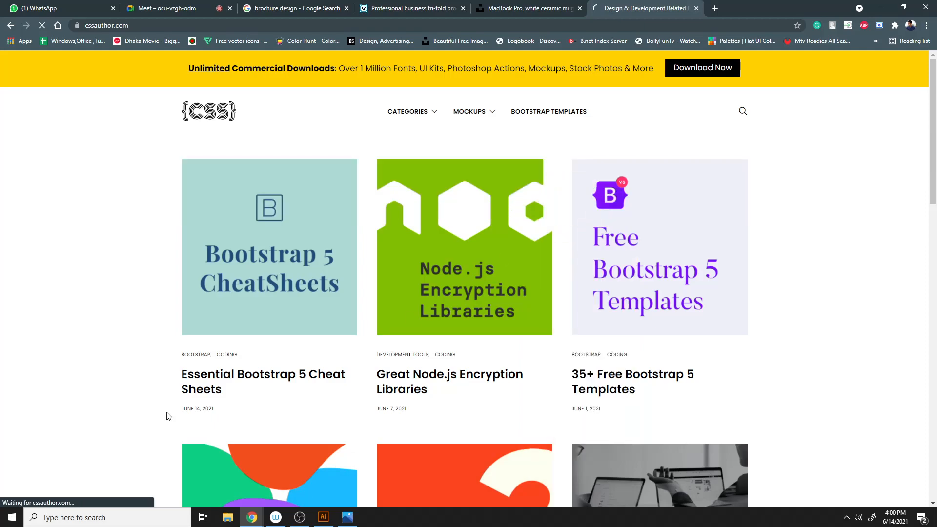
# - Scroll through the brochure mockup listings looking for a free tri-fold mockup
pyautogui.scroll(-5, 171, 388)
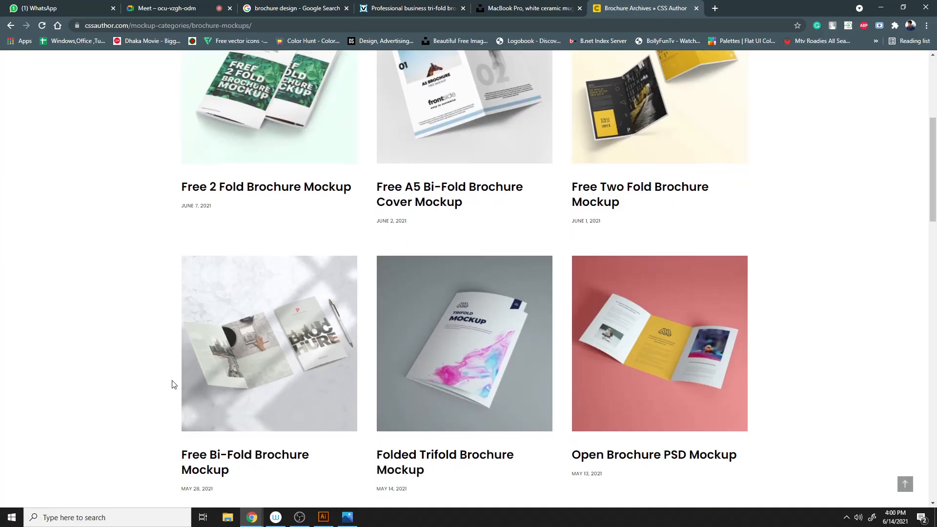
pyautogui.scroll(3, 131, 274)
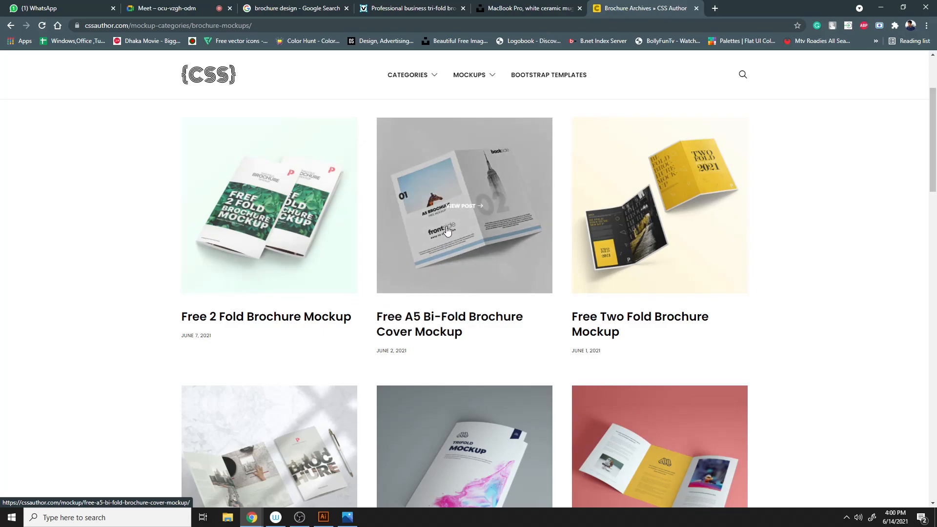
pyautogui.scroll(-4, 610, 313)
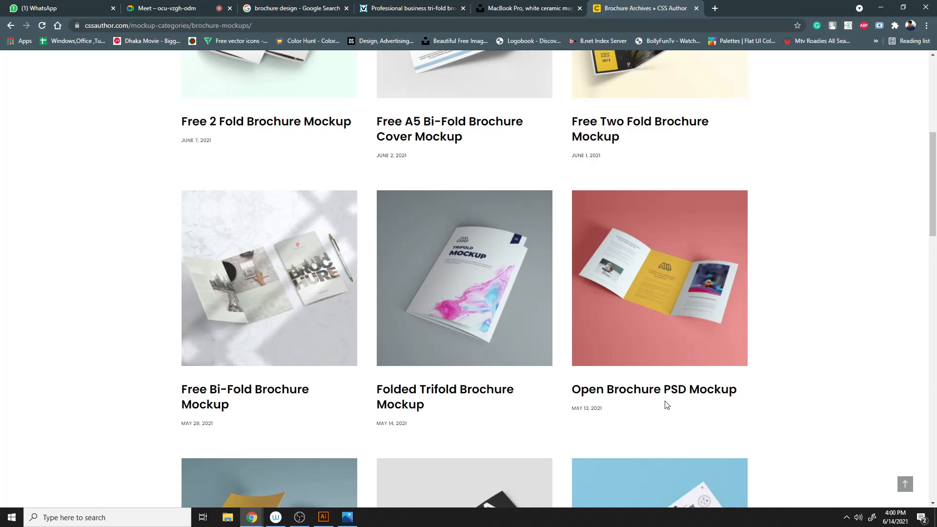
pyautogui.scroll(-3, 301, 272)
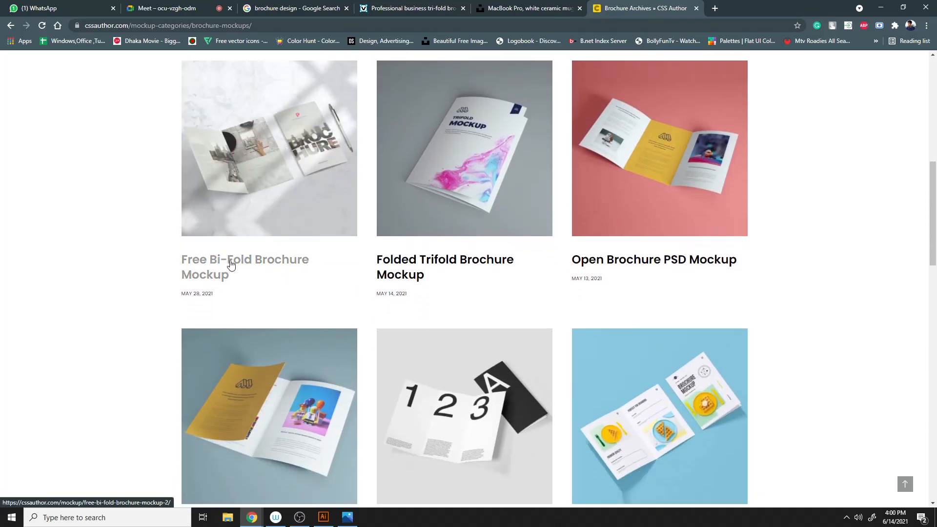
pyautogui.scroll(-4, 223, 264)
pyautogui.scroll(-2, 502, 224)
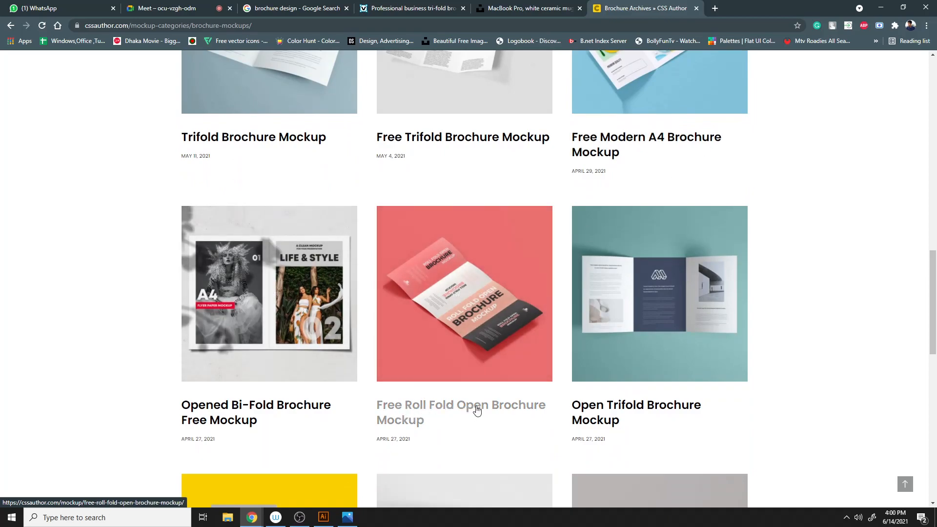
pyautogui.scroll(-2, 653, 284)
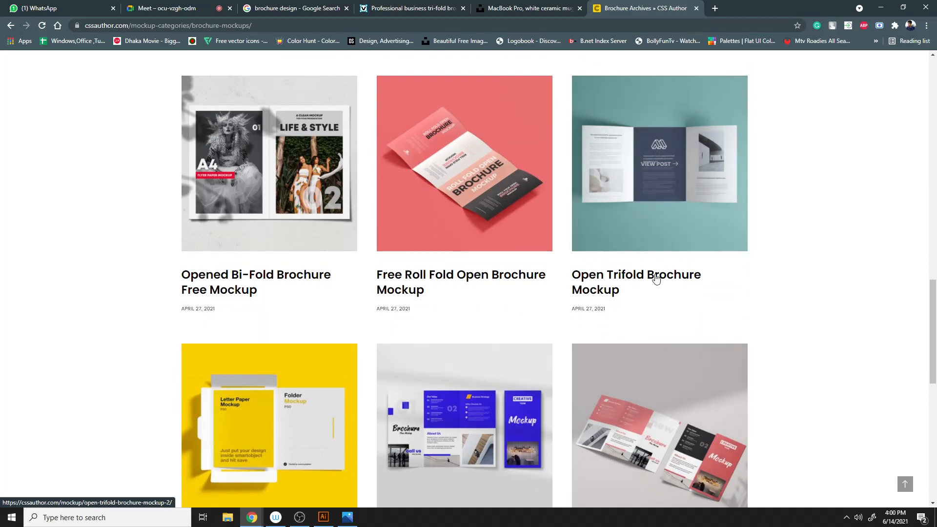
pyautogui.scroll(-3, 352, 324)
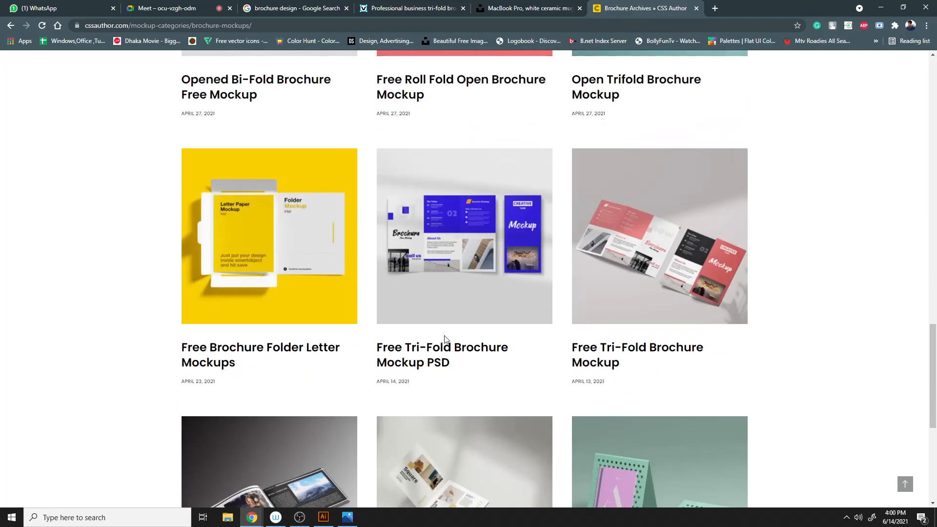
# - Open the Free Tri-Fold Brochure Mockup page and scroll through its preview and details
pyautogui.click(651, 291)
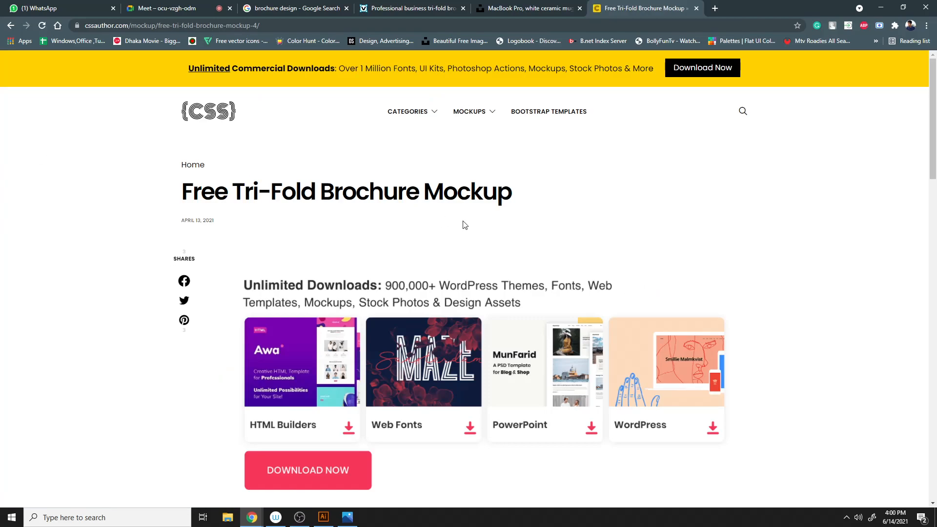
pyautogui.scroll(-6, 742, 318)
pyautogui.scroll(-3, 628, 330)
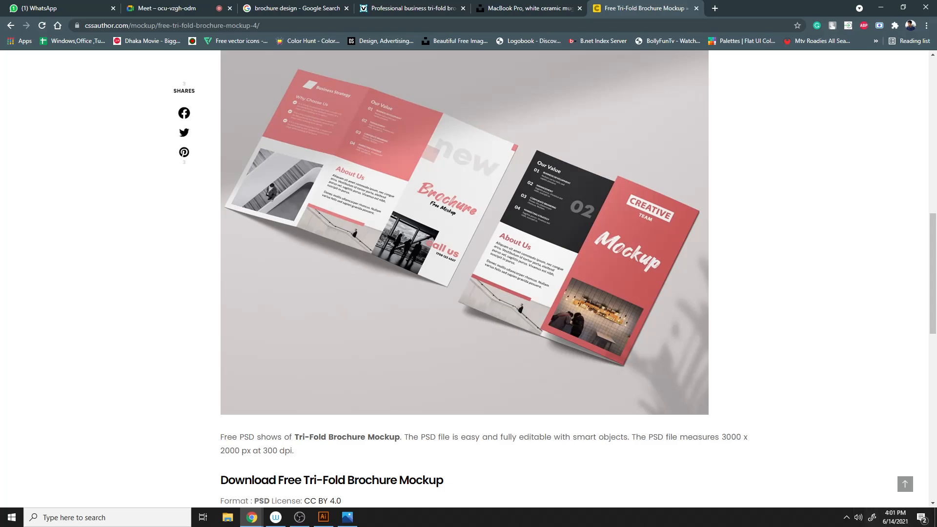
# - Switch to Illustrator, close the current document and create a new 11 × 8.5 in landscape document with 0.125 in bleed
pyautogui.click(328, 520)
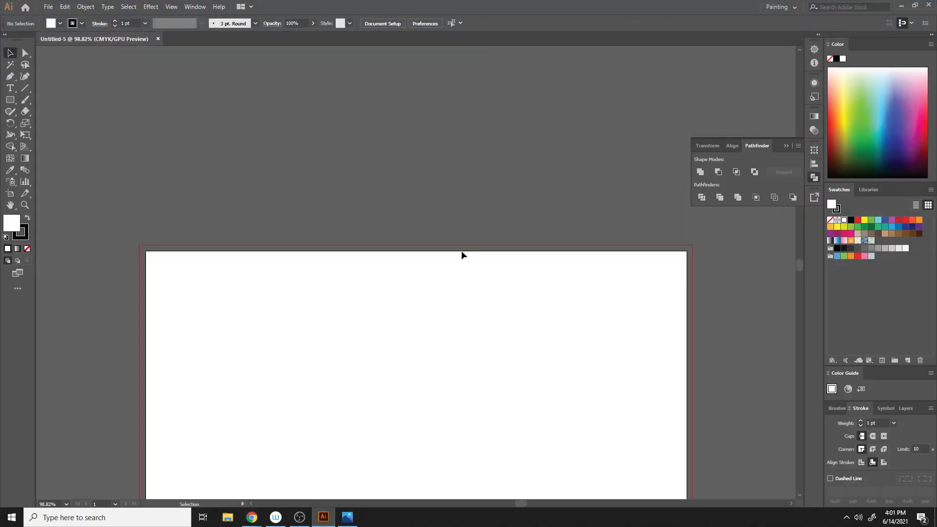
pyautogui.hotkey('ctrl', '-')
pyautogui.hotkey('ctrl', '-')
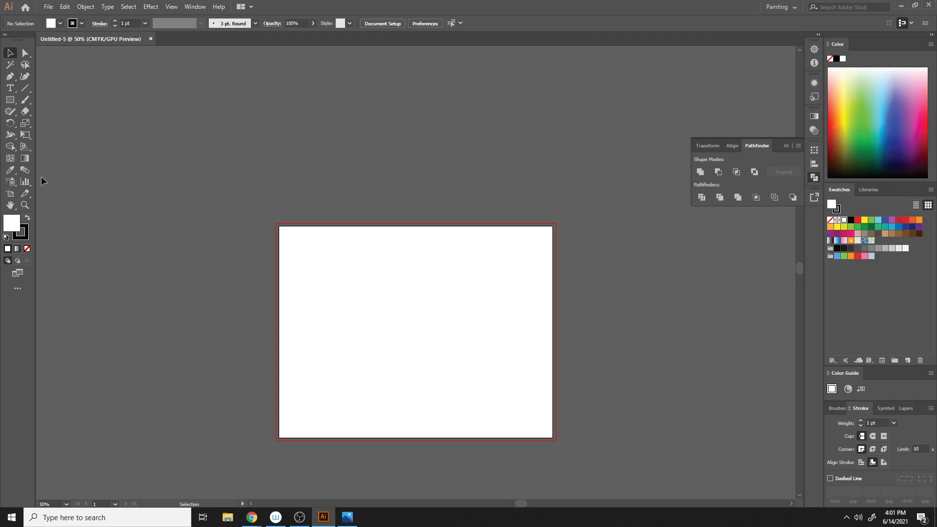
pyautogui.click(13, 90)
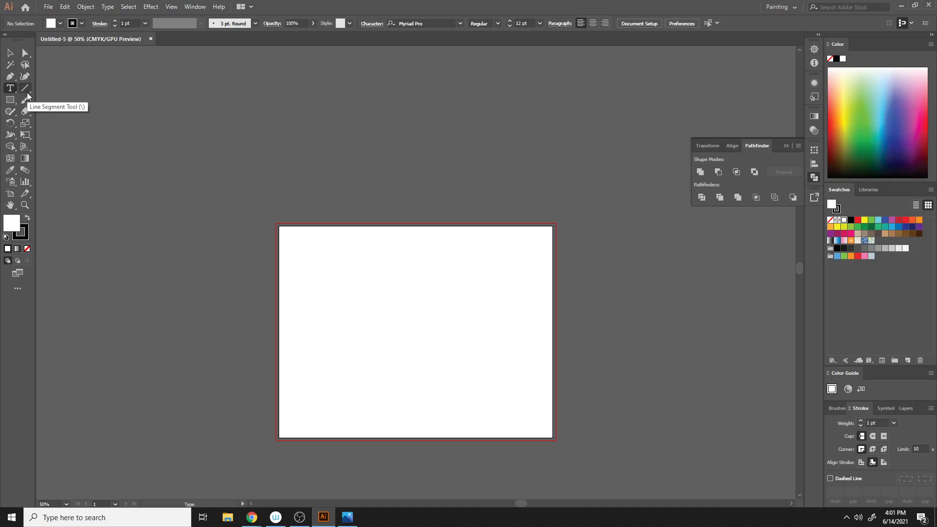
pyautogui.click(151, 39)
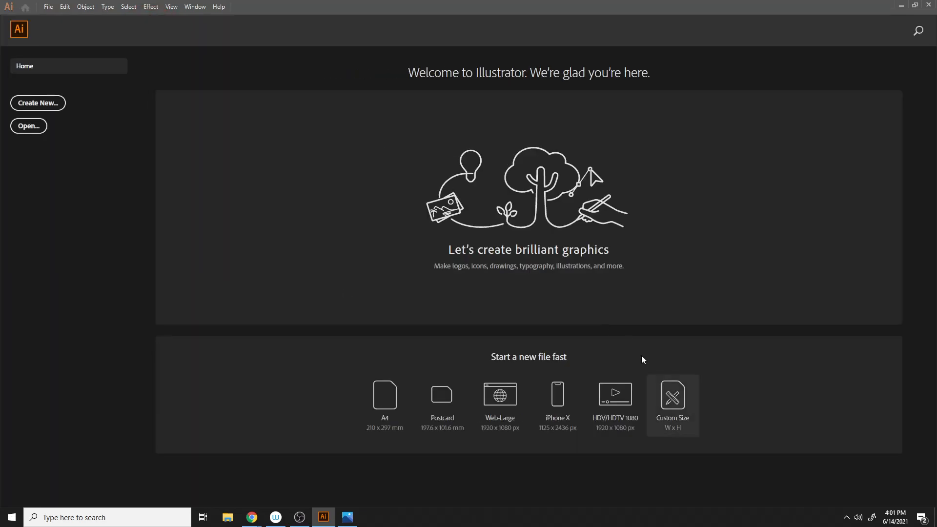
pyautogui.click(670, 398)
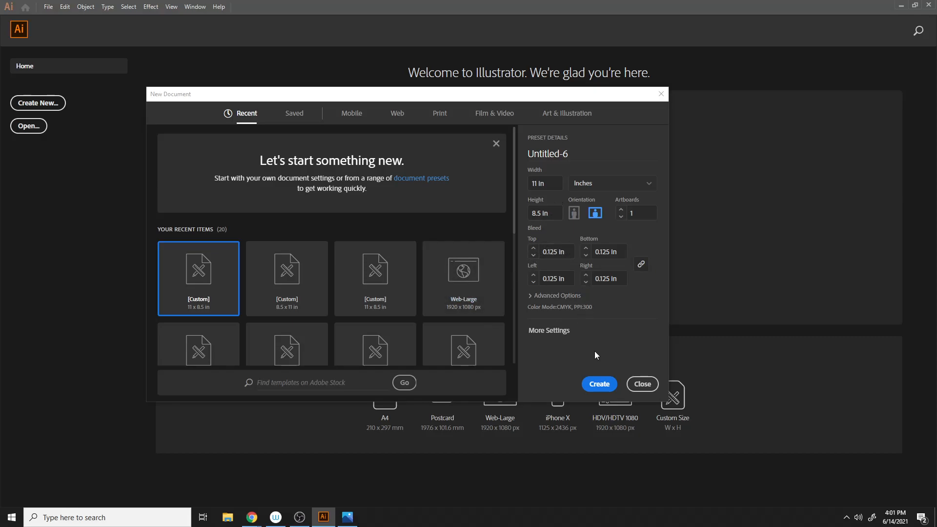
pyautogui.click(602, 374)
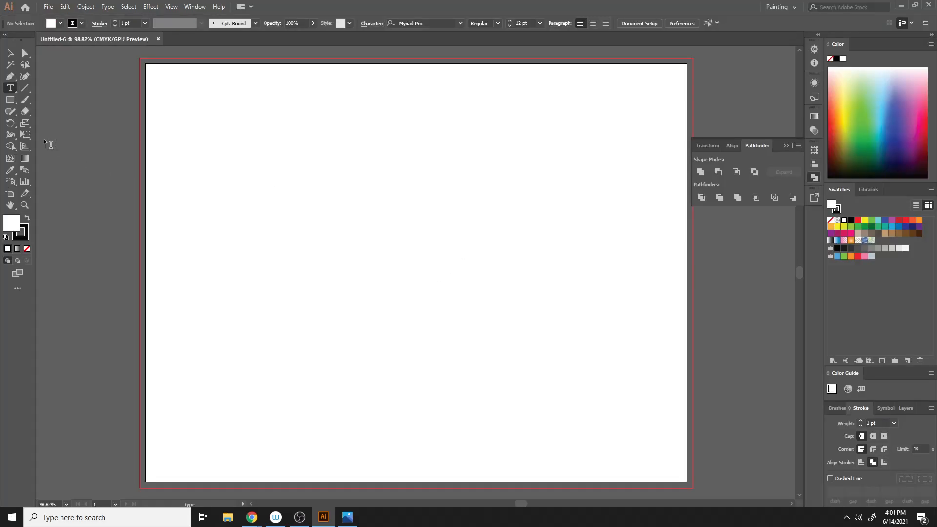
# - Add a placeholder point-type text object and enlarge it near the top of the artboard
pyautogui.click(11, 101)
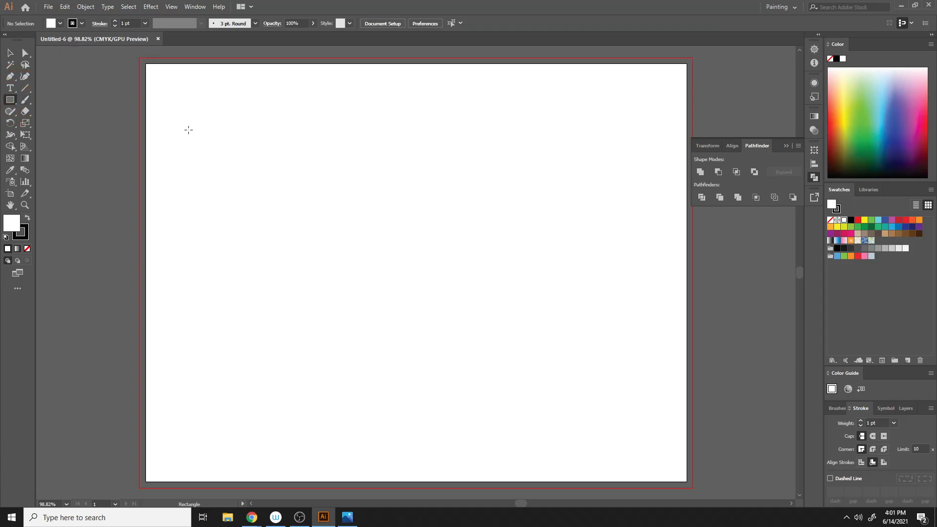
pyautogui.scroll(5, 248, 402)
pyautogui.click(10, 89)
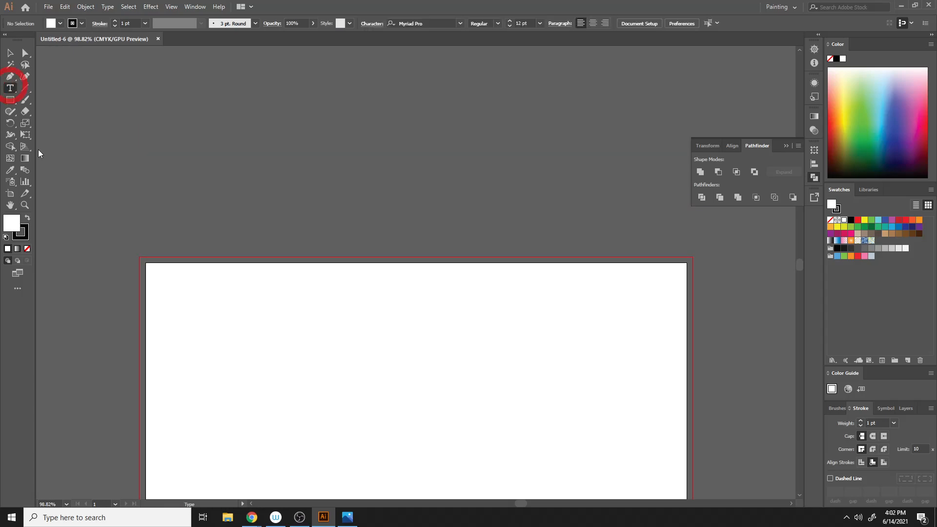
pyautogui.scroll(-3, 272, 241)
pyautogui.click(244, 235)
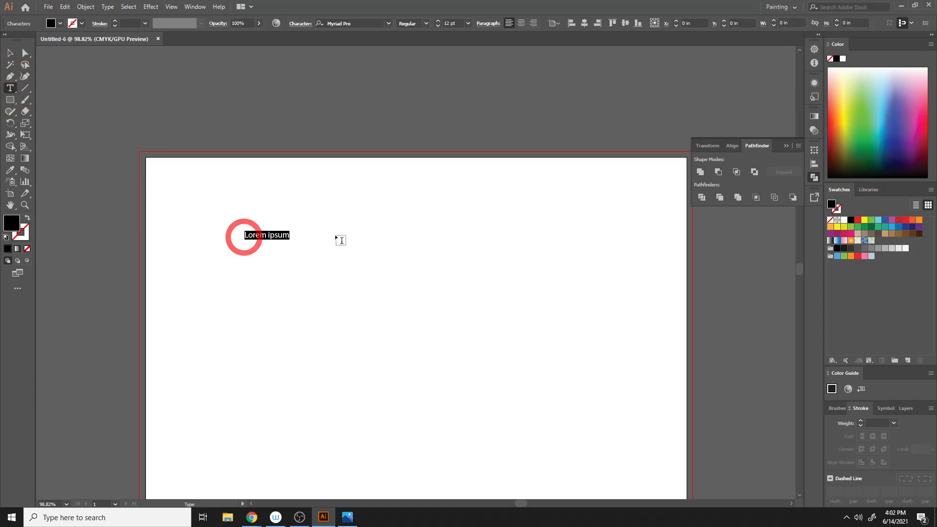
pyautogui.click(10, 52)
pyautogui.moveTo(289, 239); pyautogui.dragTo(426, 330)
pyautogui.moveTo(316, 244); pyautogui.dragTo(480, 223)
pyautogui.press('t')
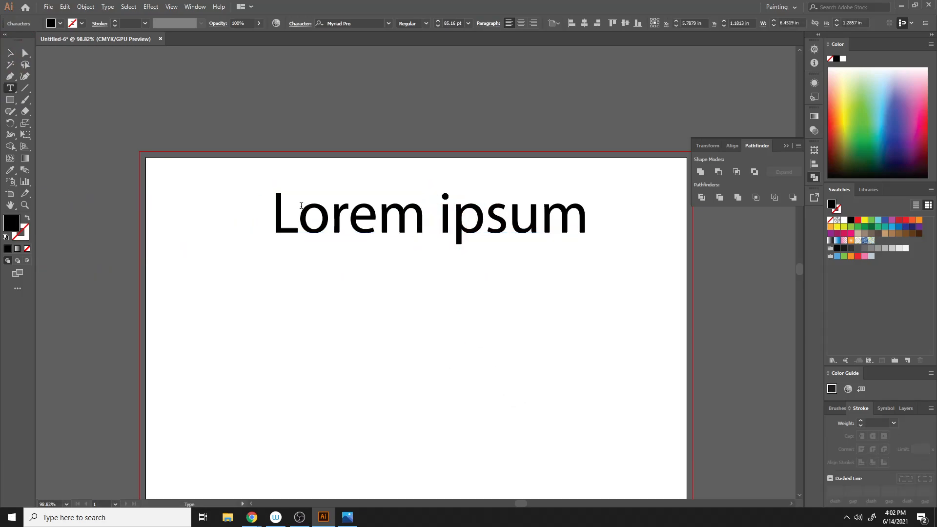
# - Retype the text as 'Brochure Layout' with 'Page Size' on a second line
pyautogui.moveTo(278, 208); pyautogui.dragTo(588, 226)
pyautogui.write('B')
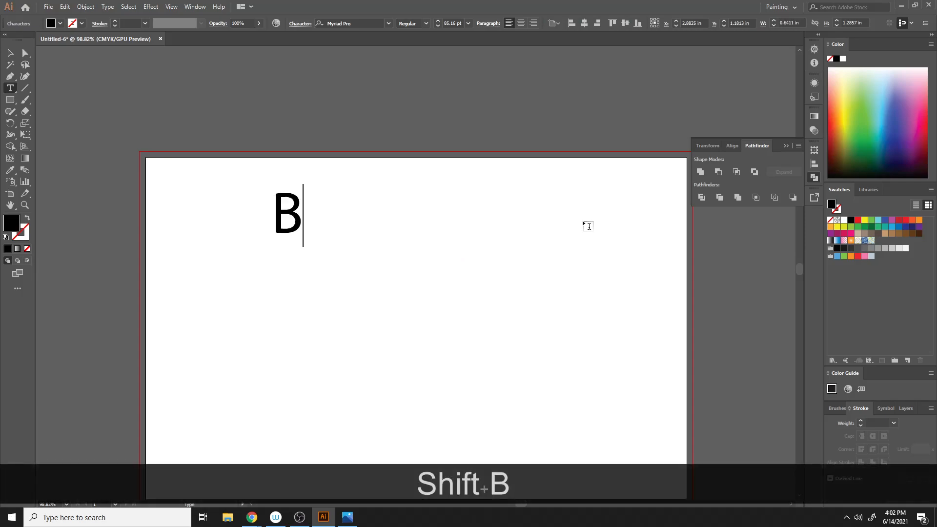
pyautogui.write('rochui')
pyautogui.press('BackSpace')
pyautogui.write('re ')
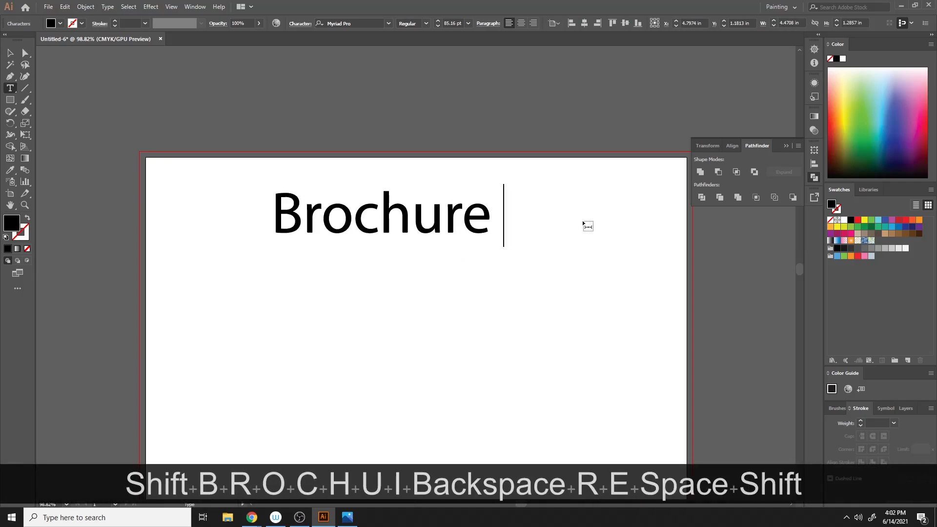
pyautogui.write('Design')
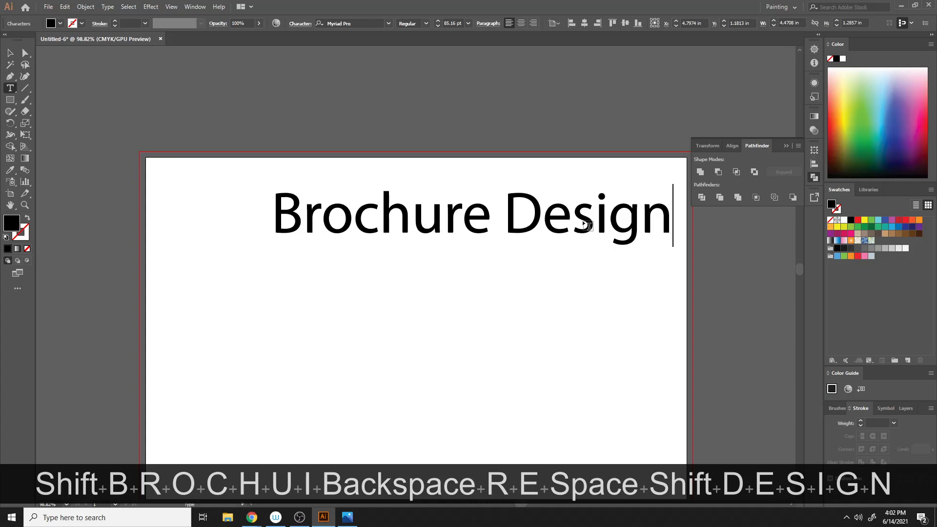
pyautogui.press('Escape')
pyautogui.moveTo(506, 221); pyautogui.dragTo(688, 223)
pyautogui.doubleClick(489, 219)
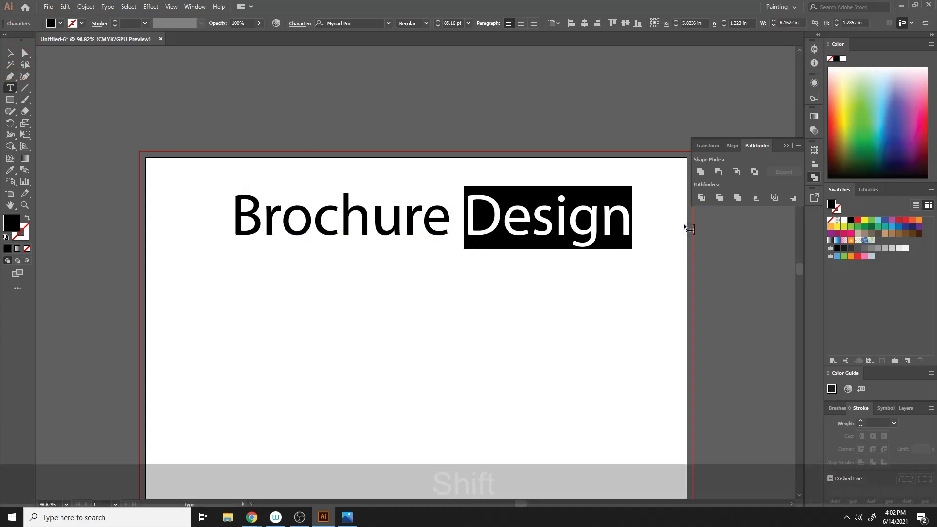
pyautogui.write('Layp')
pyautogui.press('BackSpace')
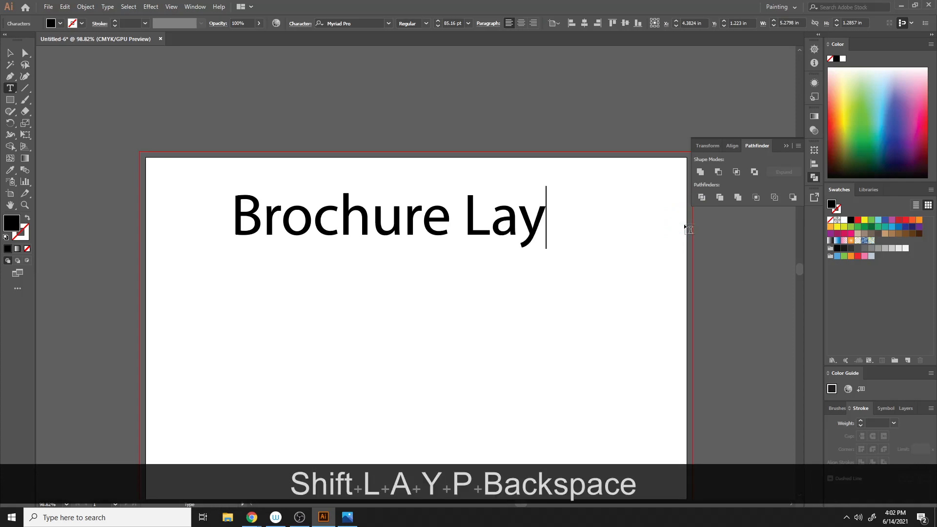
pyautogui.write('out')
pyautogui.press('Return')
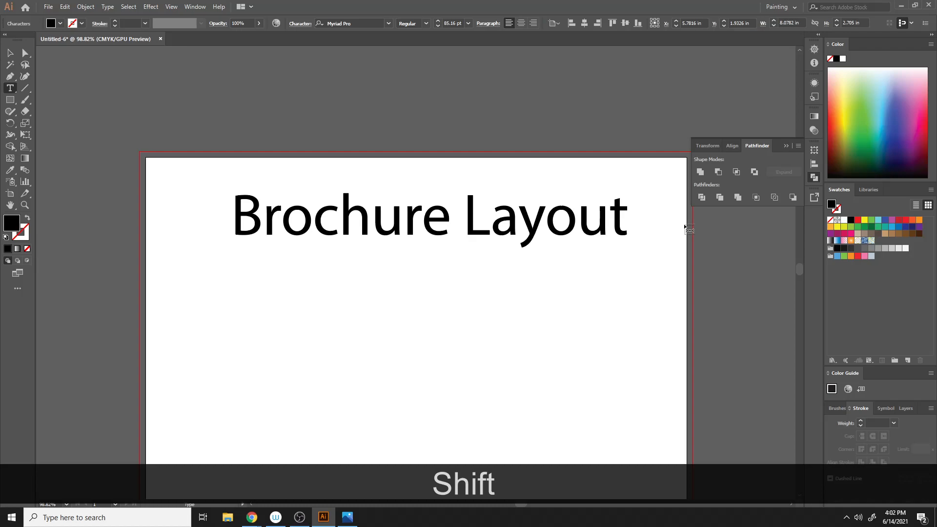
pyautogui.write('Page S')
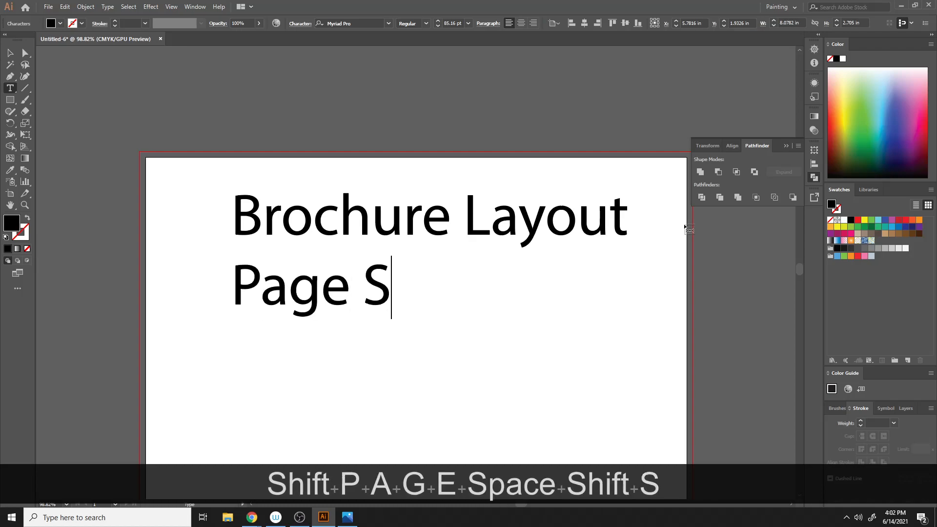
pyautogui.write('ize')
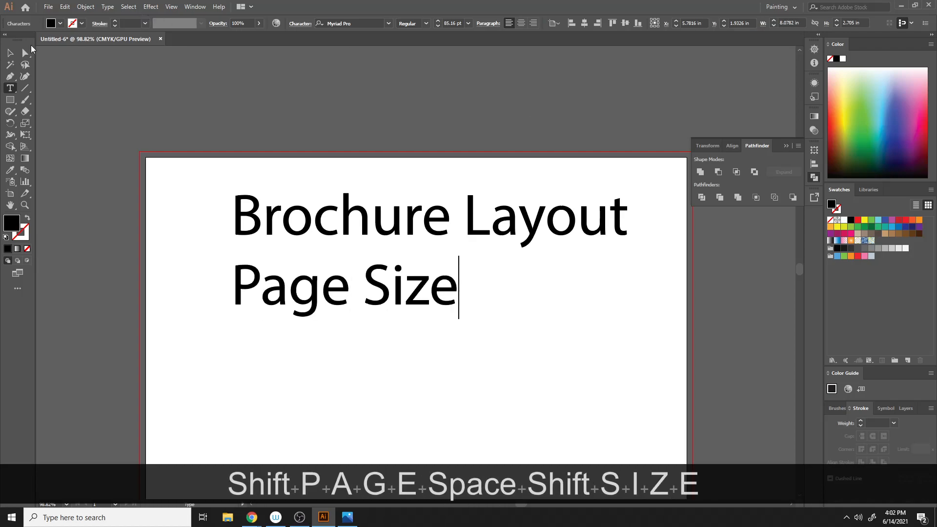
# - Select the two-line heading and delete it
pyautogui.click(10, 53)
pyautogui.click(409, 320)
pyautogui.click(408, 299)
pyautogui.rightClick(408, 299)
pyautogui.click(463, 363)
pyautogui.click(428, 341)
pyautogui.click(427, 295)
pyautogui.click(407, 275)
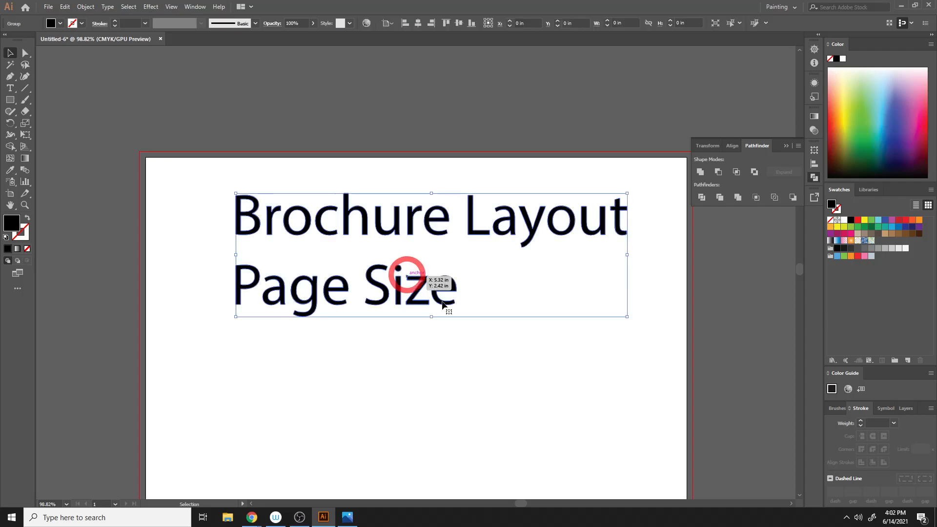
pyautogui.press('Delete')
# - Add a point-type heading reading 'BROCHURE LAYOUT' near the top of the artboard
pyautogui.click(10, 87)
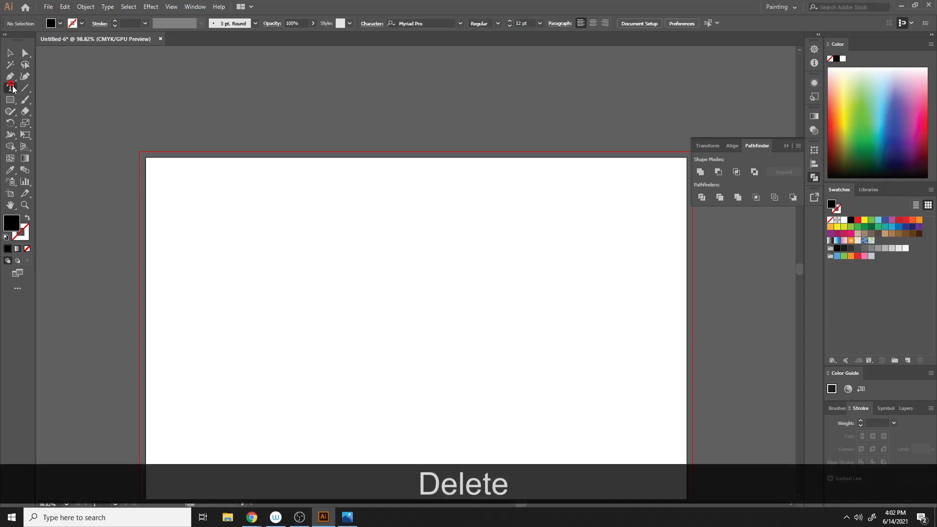
pyautogui.click(267, 196)
pyautogui.write('BROCHURE :S')
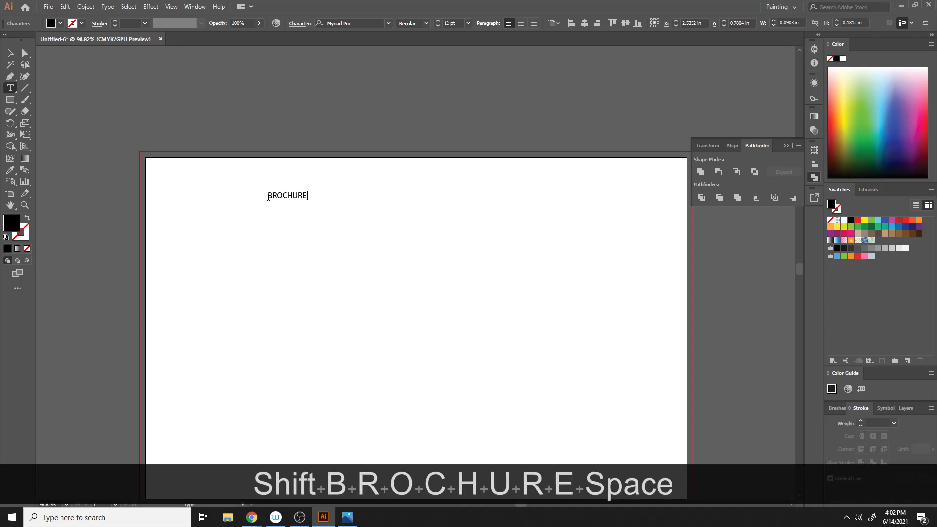
pyautogui.press('BackSpace')
pyautogui.press('BackSpace')
pyautogui.write('LS')
pyautogui.press('BackSpace')
pyautogui.write('A')
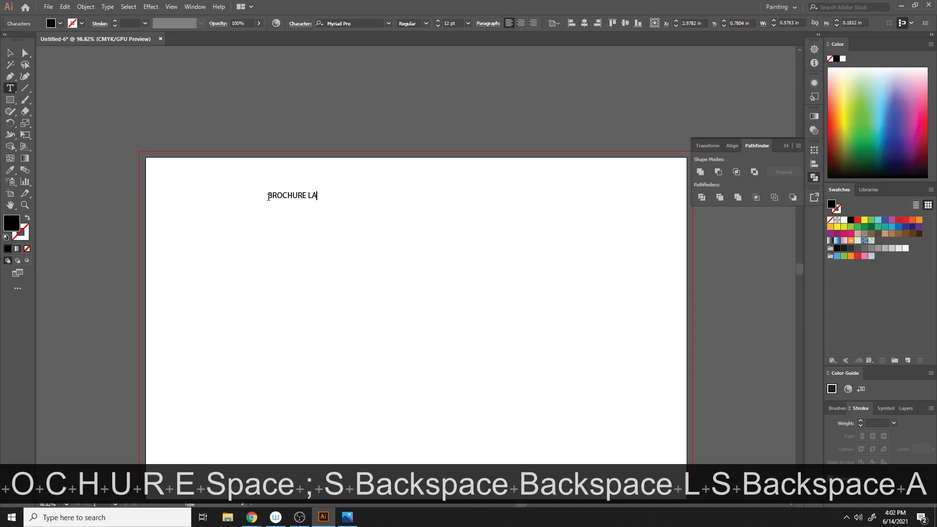
pyautogui.write('YOUT')
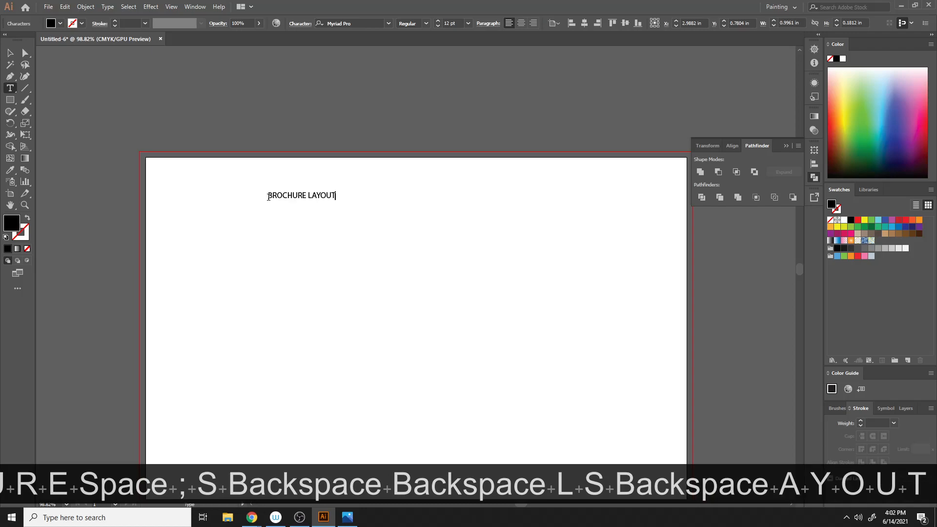
# - Enlarge the heading and move it to the top centre of the artboard
pyautogui.click(10, 52)
pyautogui.moveTo(339, 198); pyautogui.dragTo(410, 255)
pyautogui.moveTo(304, 201); pyautogui.dragTo(427, 200)
pyautogui.click(510, 275)
pyautogui.scroll(-2, 511, 286)
pyautogui.scroll(-1, 511, 286)
pyautogui.scroll(1, 512, 286)
pyautogui.moveTo(455, 155)
pyautogui.mouseDown()
pyautogui.moveTo(460, 171)
pyautogui.moveTo(460, 163)
pyautogui.mouseUp()
pyautogui.click(464, 220)
pyautogui.click(464, 147)
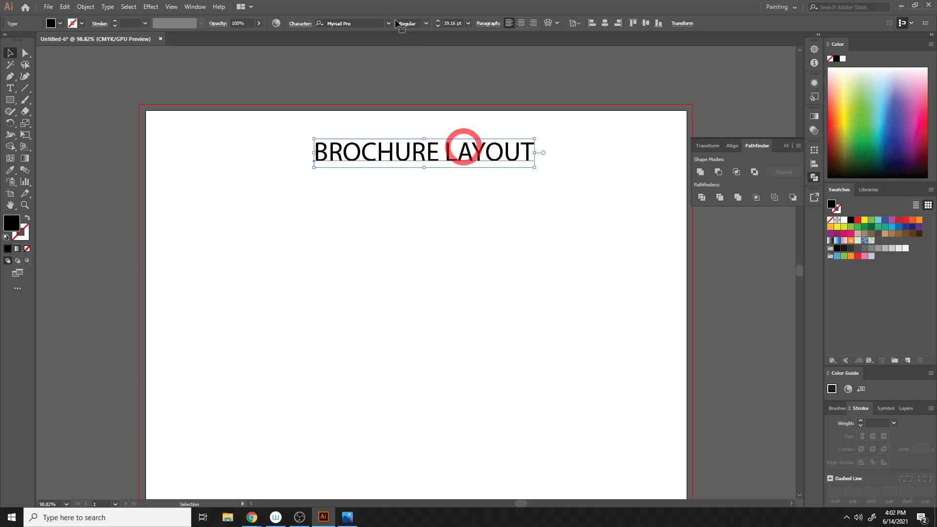
# - Set the heading's font to CURE OF PAIN and enlarge it further
pyautogui.click(389, 23)
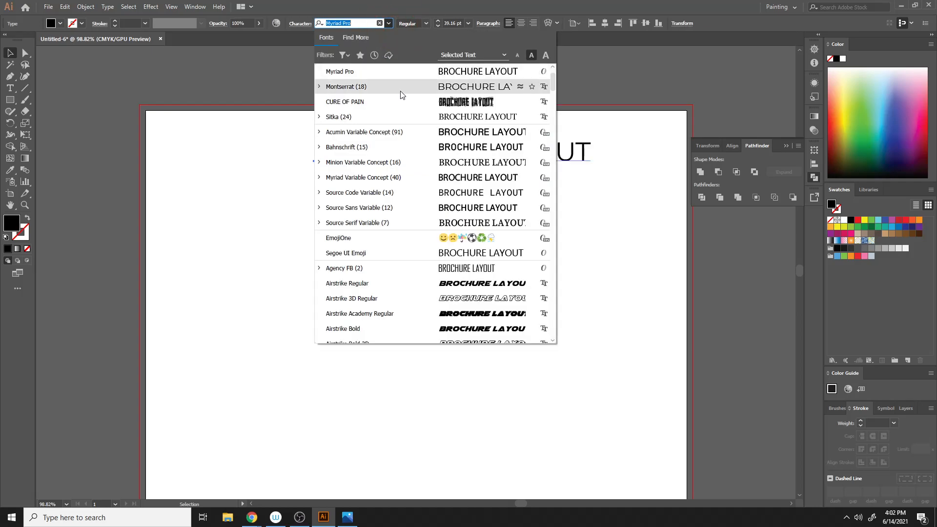
pyautogui.click(408, 104)
pyautogui.moveTo(463, 167); pyautogui.dragTo(525, 218)
pyautogui.moveTo(463, 168); pyautogui.dragTo(478, 177)
pyautogui.click(470, 169)
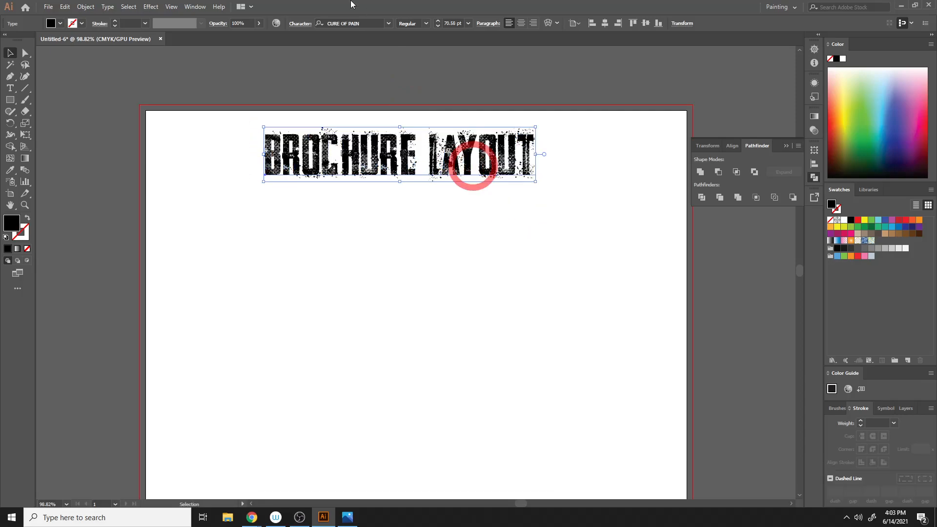
# - Change the heading's font to Montserrat and scale it down to fit within the artboard
pyautogui.click(389, 23)
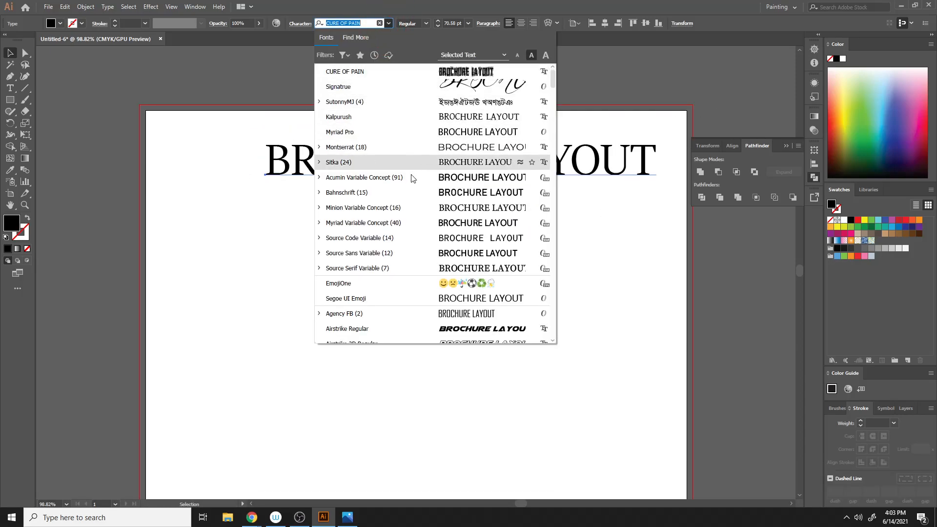
pyautogui.click(391, 147)
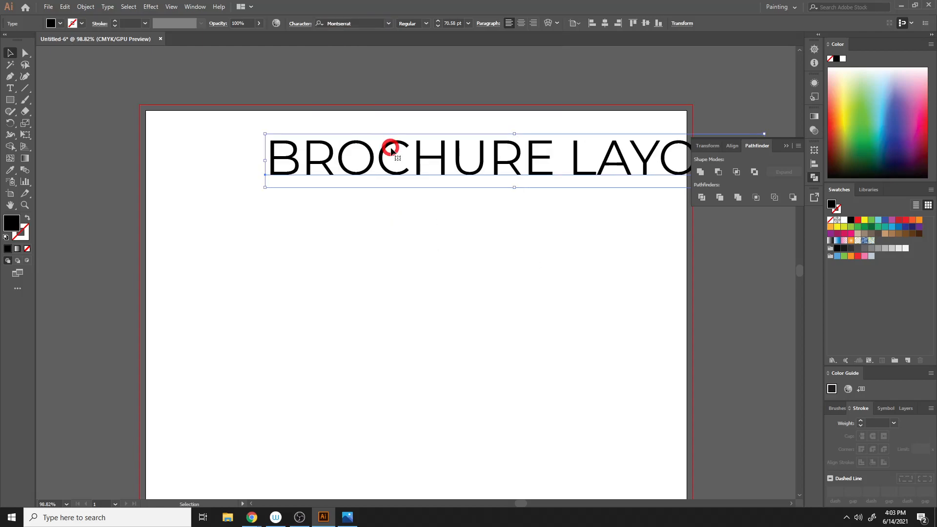
pyautogui.scroll(3, 610, 200)
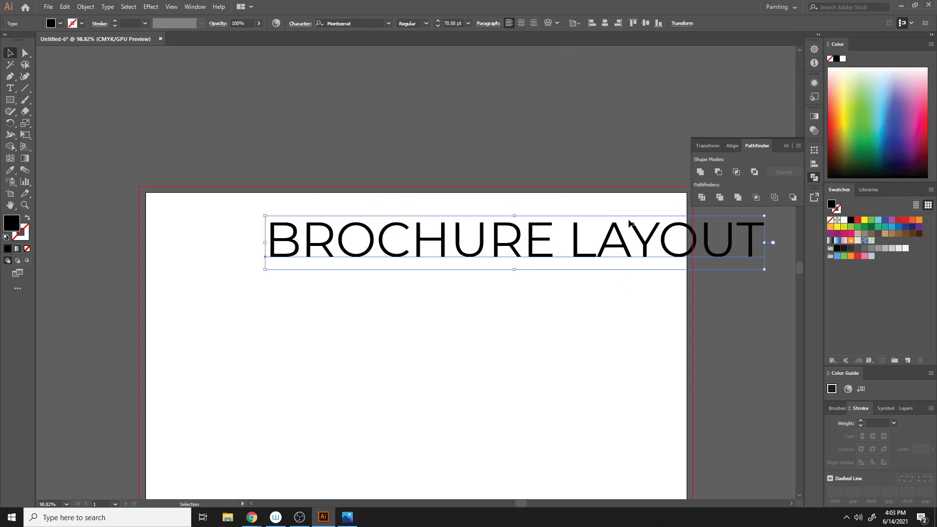
pyautogui.moveTo(758, 251); pyautogui.dragTo(634, 251)
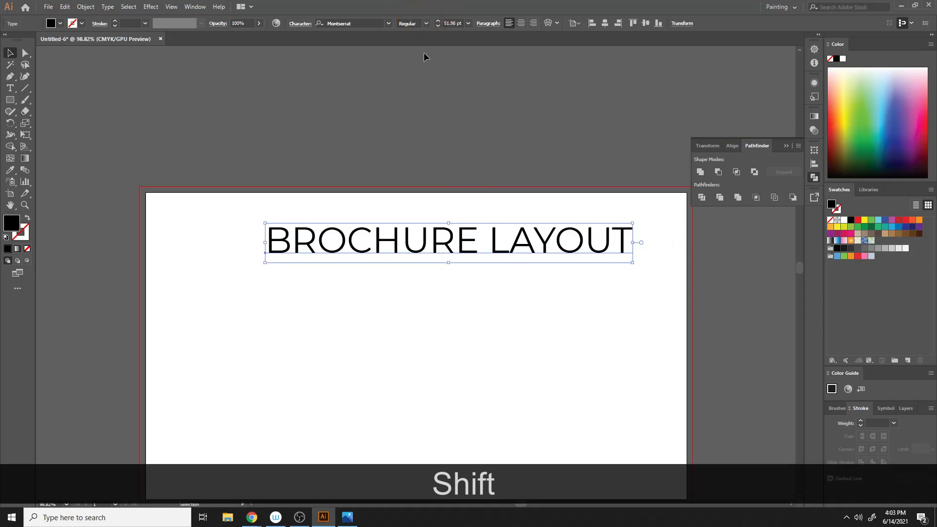
# - Set the heading's font style to Bold and resize it to fit the artboard width
pyautogui.click(426, 23)
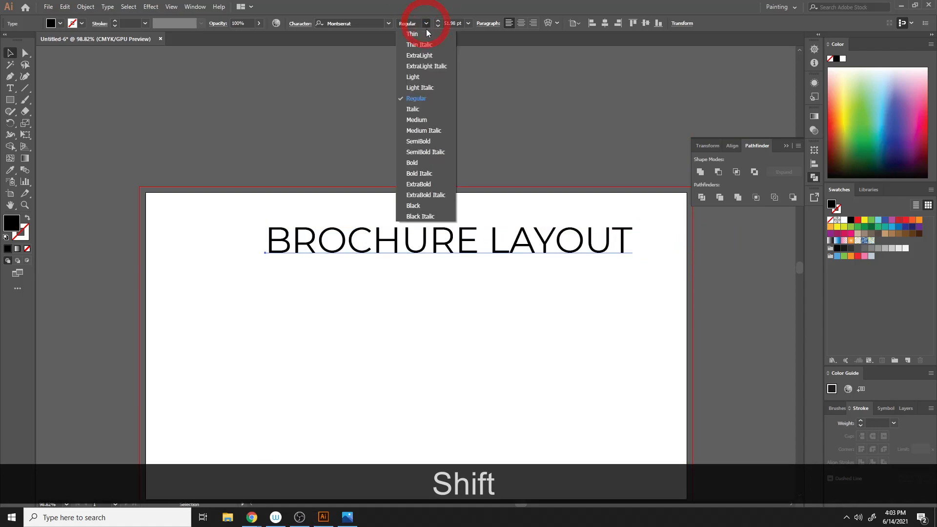
pyautogui.click(418, 164)
pyautogui.moveTo(640, 242); pyautogui.dragTo(575, 248)
pyautogui.click(491, 388)
pyautogui.scroll(-2, 508, 383)
pyautogui.scroll(-1, 547, 361)
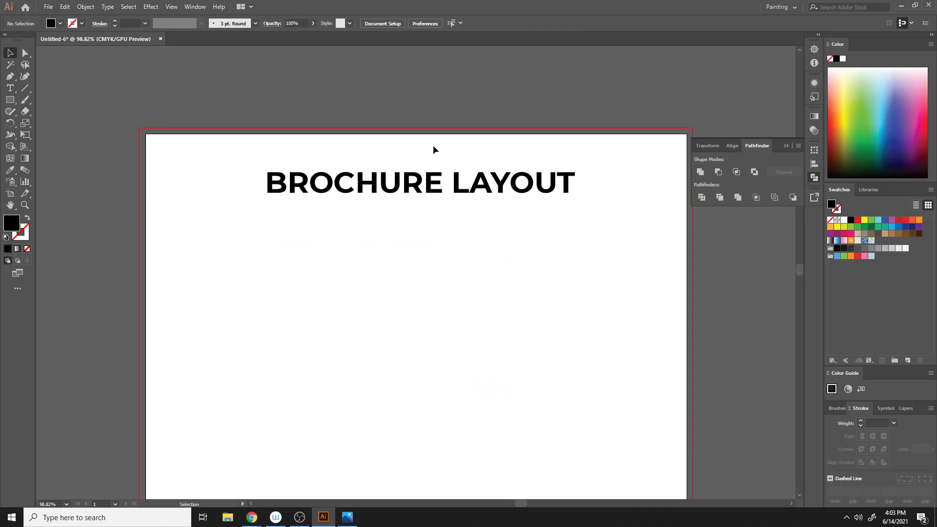
# - Draw a horizontal line about 6.76 in long just beneath the heading
pyautogui.click(432, 190)
pyautogui.click(25, 87)
pyautogui.moveTo(255, 205); pyautogui.dragTo(587, 205)
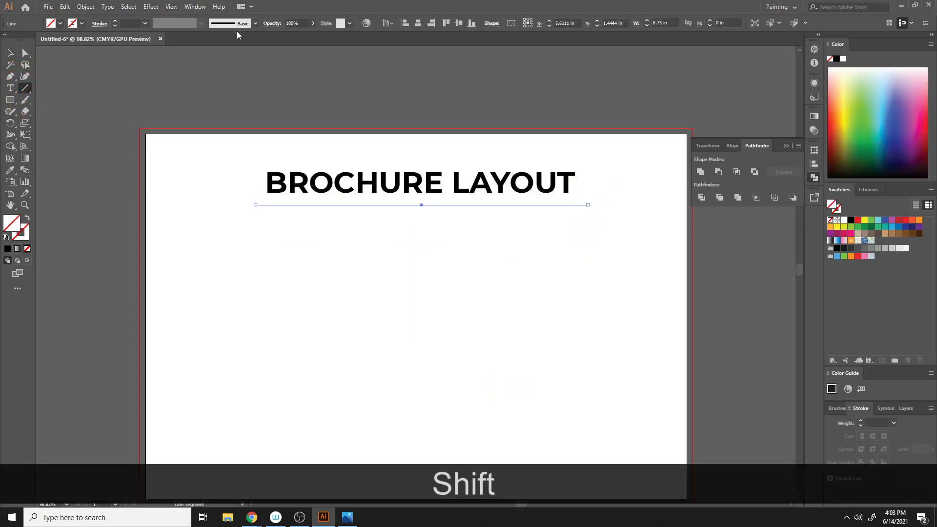
# - Give the line under the heading a 5 pt stroke with round caps
pyautogui.click(114, 21)
pyautogui.click(114, 22)
pyautogui.click(114, 22)
pyautogui.click(114, 22)
pyautogui.click(114, 21)
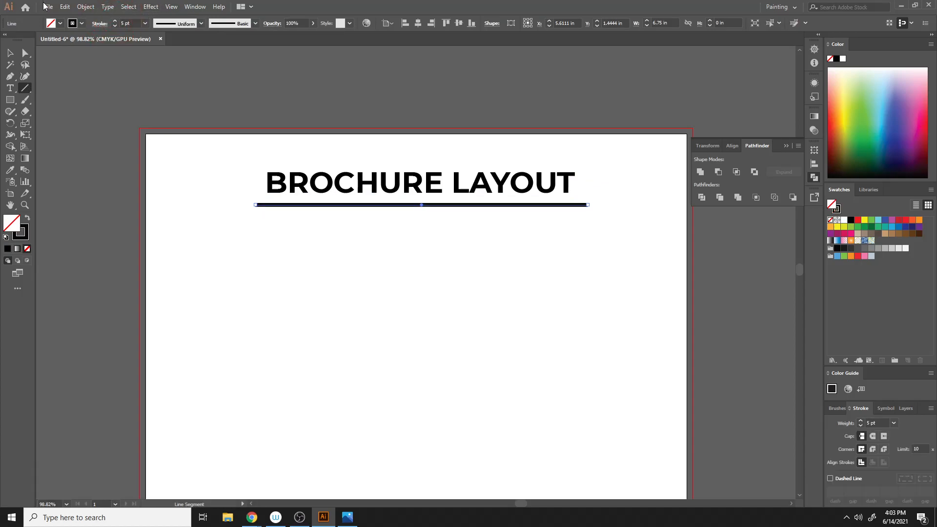
pyautogui.click(100, 24)
pyautogui.click(49, 48)
pyautogui.click(501, 244)
pyautogui.click(500, 283)
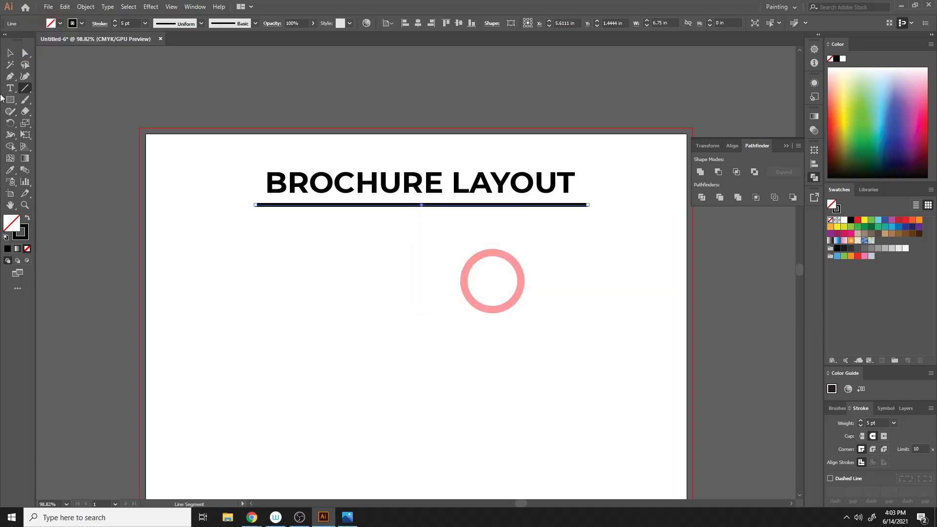
pyautogui.click(10, 52)
pyautogui.click(376, 242)
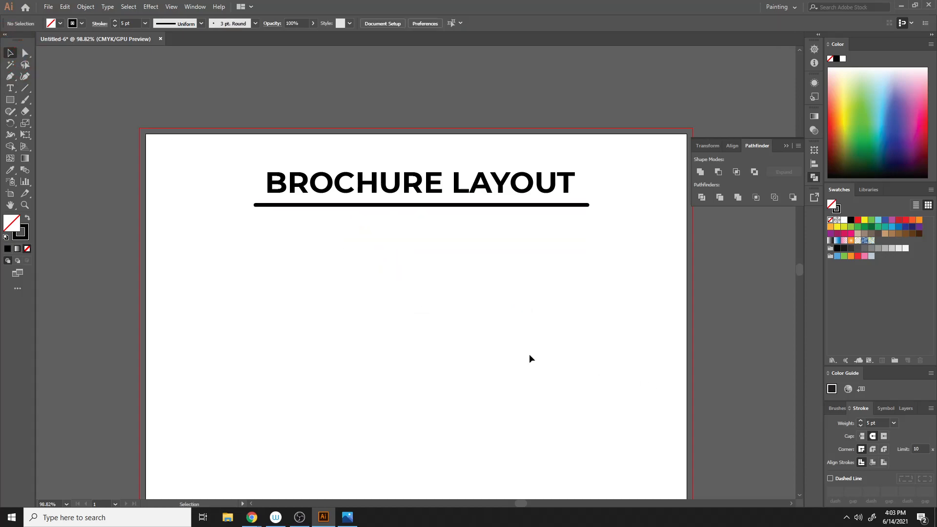
# - Align the heading and the line to each other's horizontal centers
pyautogui.click(486, 210)
pyautogui.keyDown('shift'); pyautogui.click(498, 190); pyautogui.keyUp('shift')
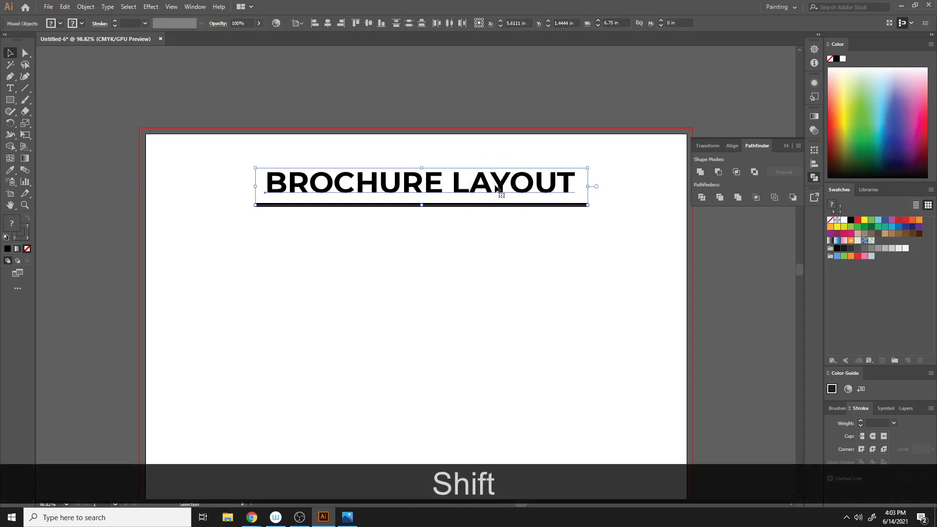
pyautogui.click(329, 28)
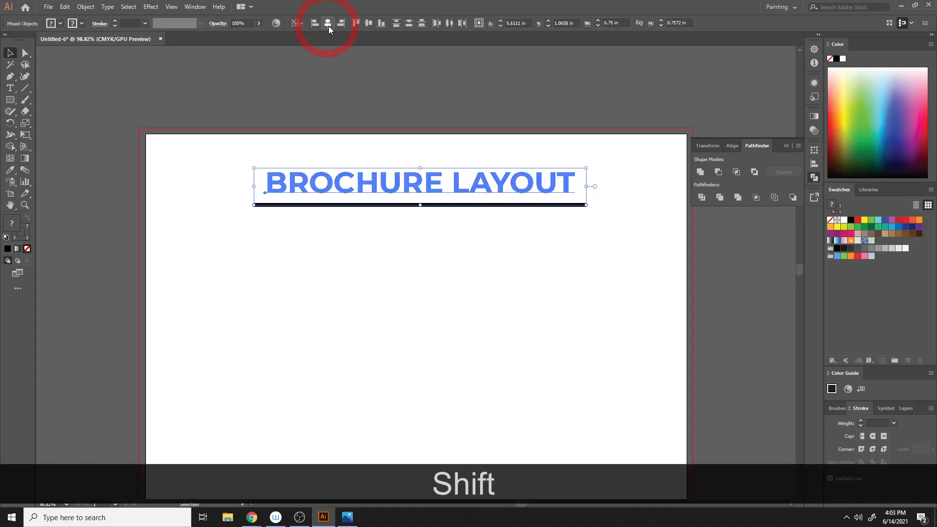
pyautogui.click(398, 402)
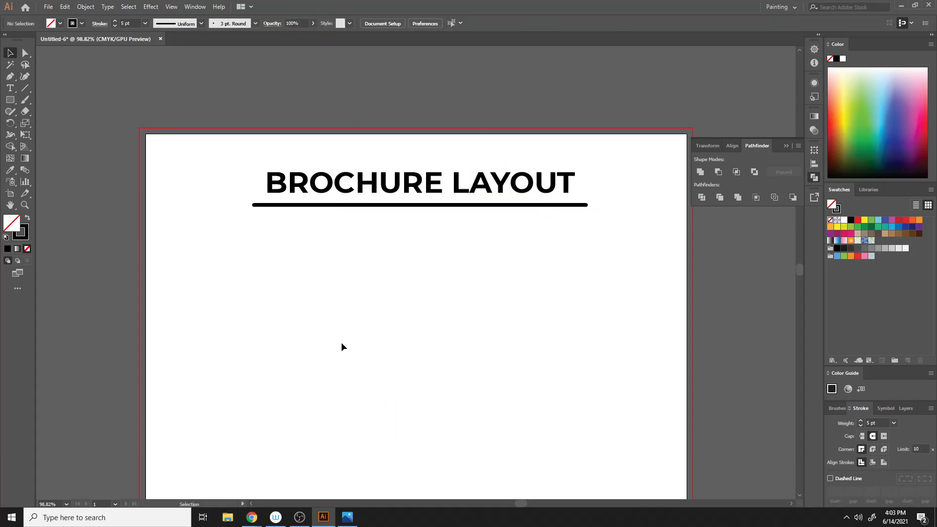
# - Add a 'PAGE SIZE' subheading below the line and scale it up
pyautogui.scroll(-2, 341, 342)
pyautogui.click(10, 88)
pyautogui.click(349, 195)
pyautogui.write('PA')
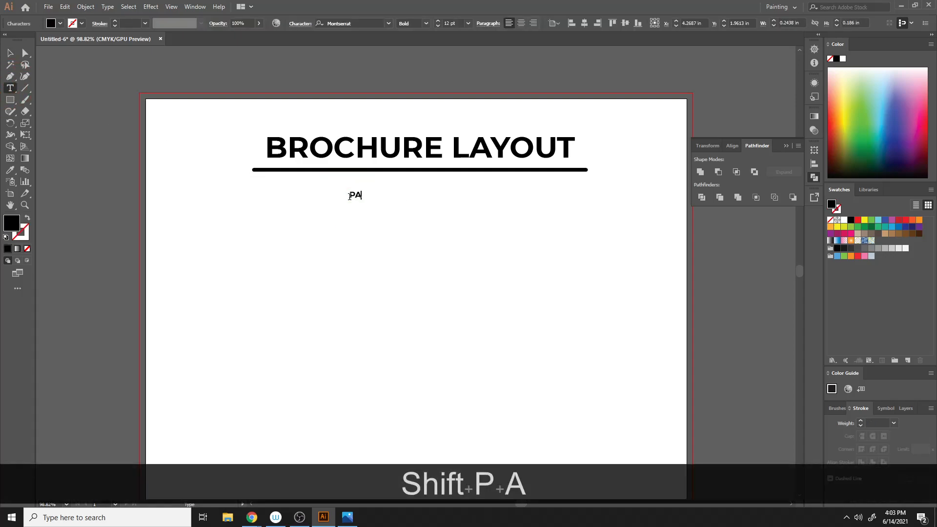
pyautogui.write('GE SIZE')
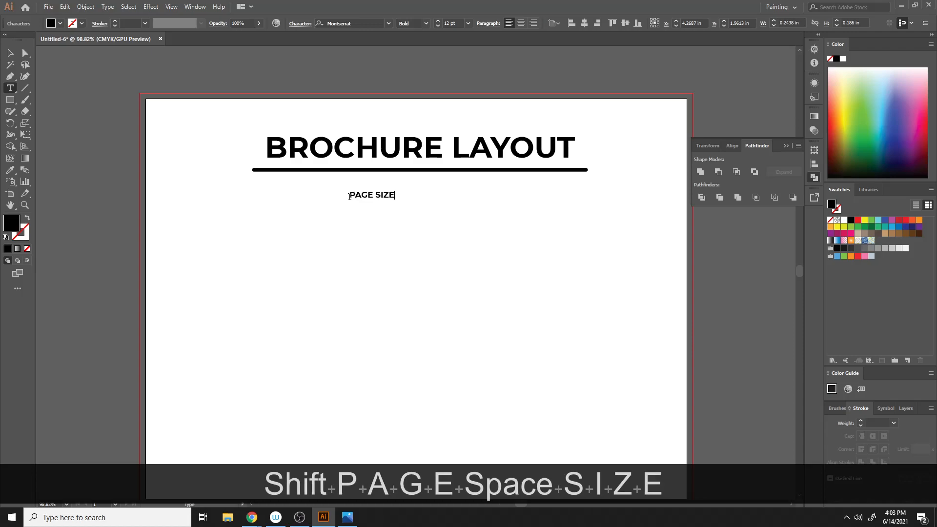
pyautogui.click(10, 53)
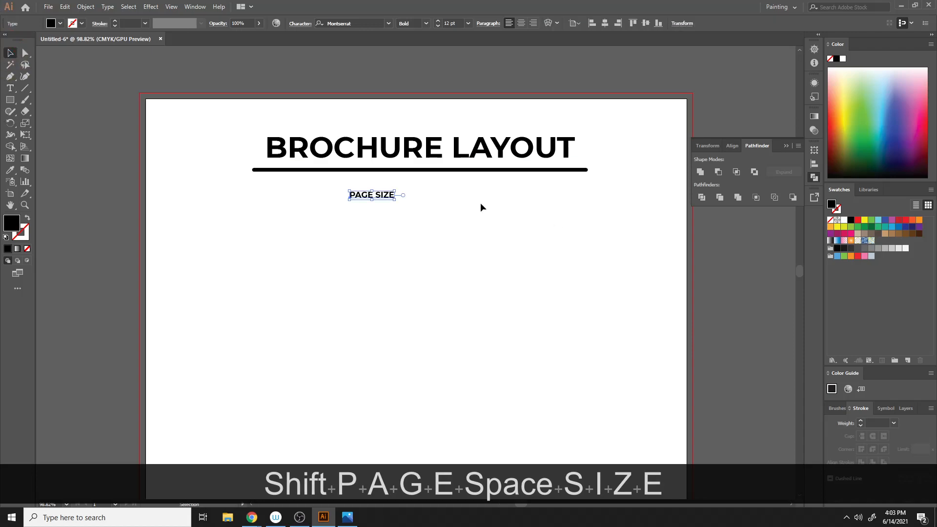
pyautogui.moveTo(392, 199); pyautogui.dragTo(440, 196)
pyautogui.click(331, 333)
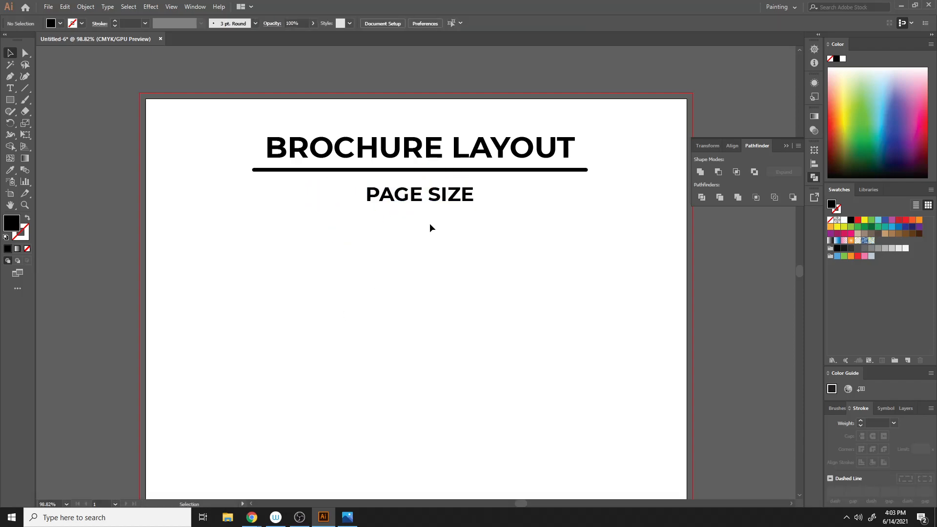
# - Type a text line reading 'WIDTH - 11 inch' below the subheading
pyautogui.click(10, 88)
pyautogui.click(255, 262)
pyautogui.write('WITH')
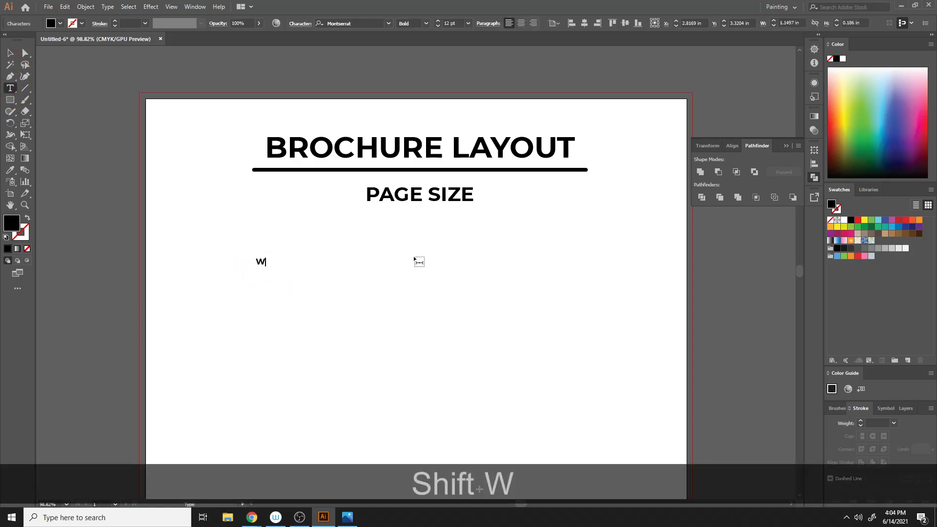
pyautogui.press('BackSpace')
pyautogui.press('BackSpace')
pyautogui.write('DTH - 11')
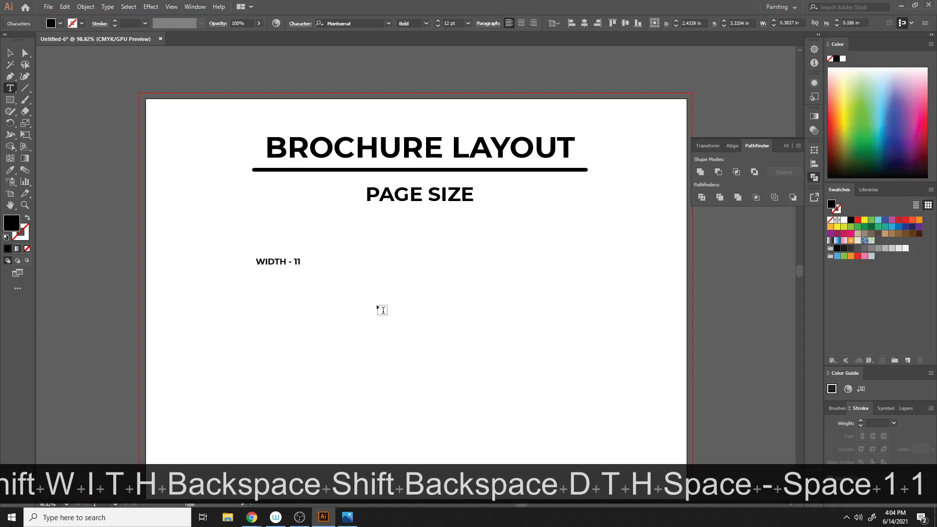
pyautogui.press('BackSpace')
pyautogui.write('inch')
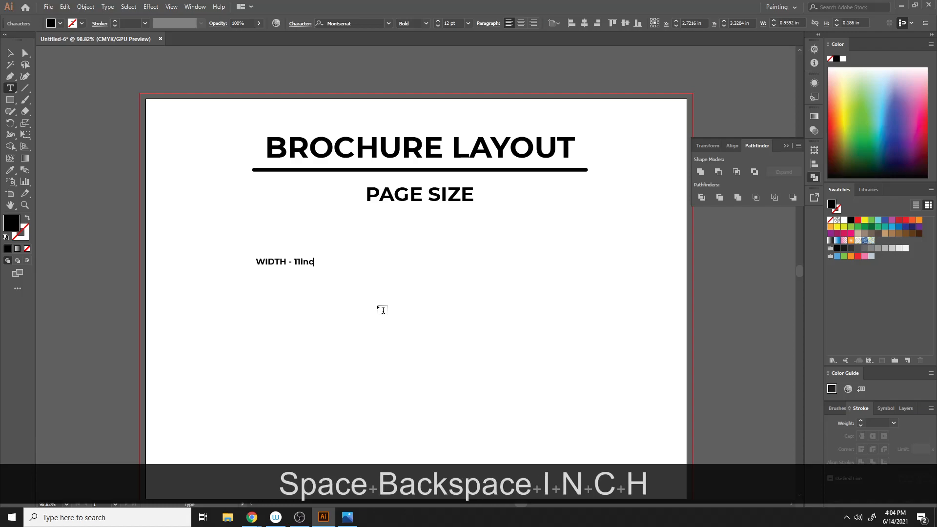
pyautogui.press('Left')
pyautogui.press('Left')
pyautogui.press('Left')
pyautogui.press('Left')
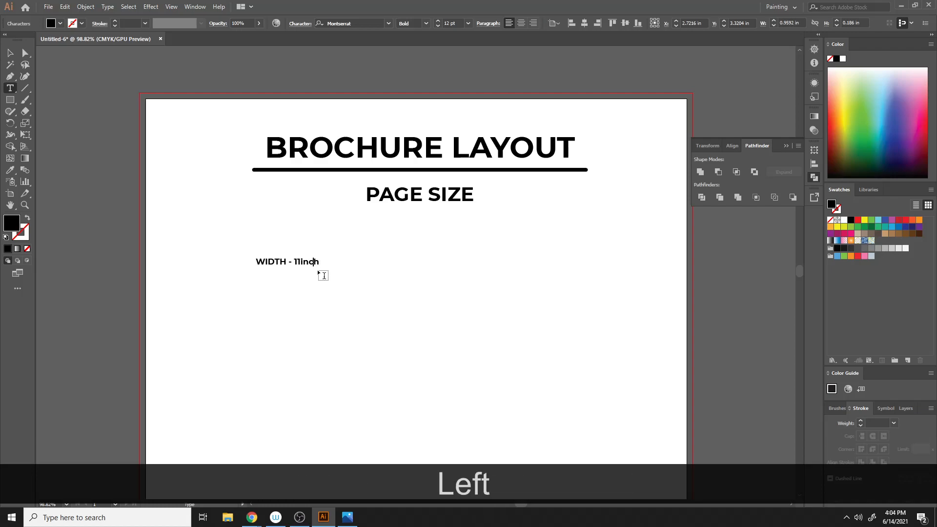
pyautogui.press('Right')
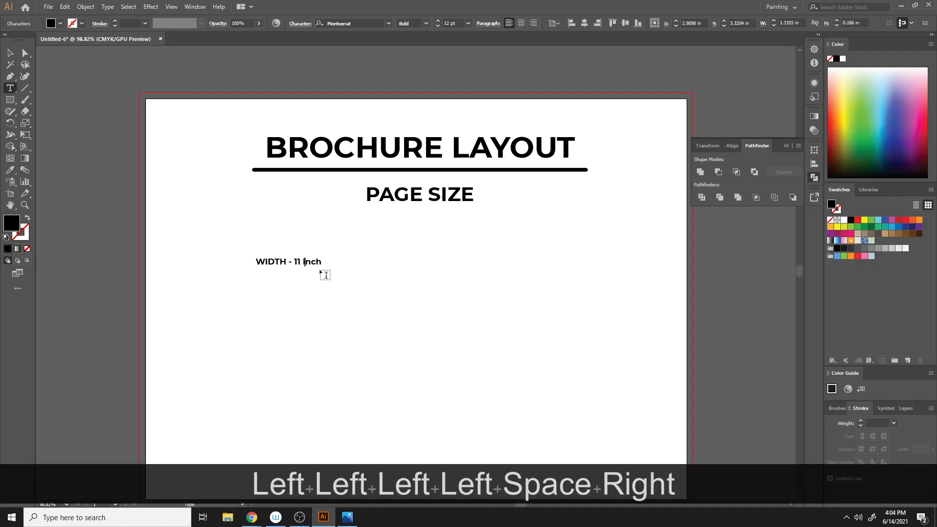
pyautogui.press('Right')
# - Add a second line reading 'Height - 8.5 inch' to the same text block
pyautogui.press('Return')
pyautogui.write('Heu')
pyautogui.press('BackSpace')
pyautogui.write('ight ')
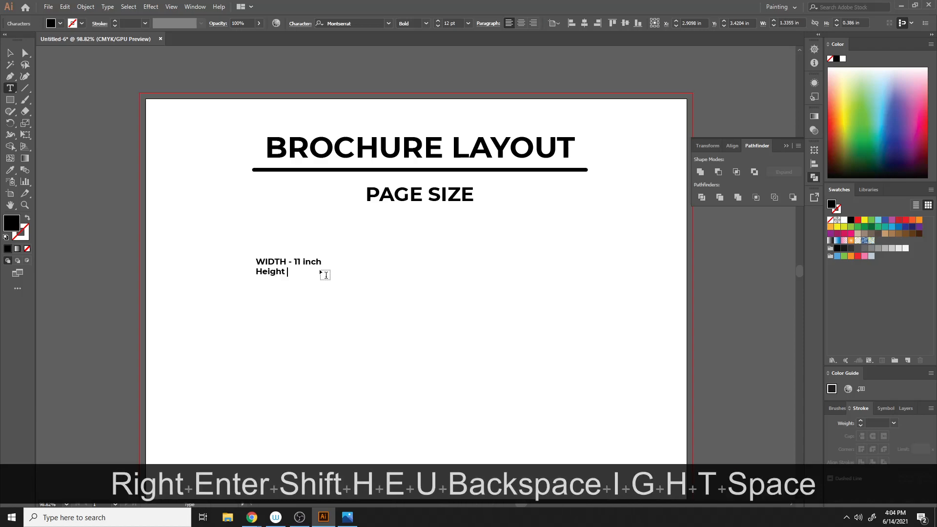
pyautogui.write('- ')
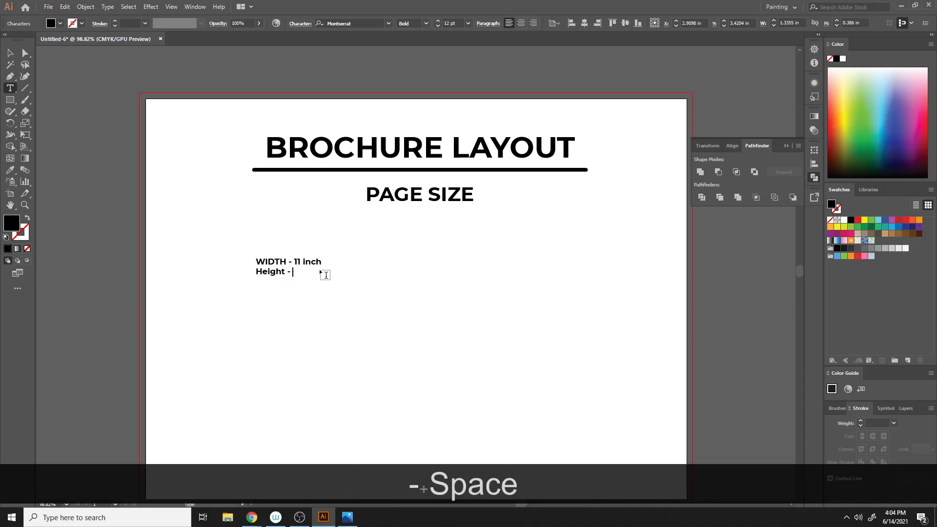
pyautogui.write('8.5')
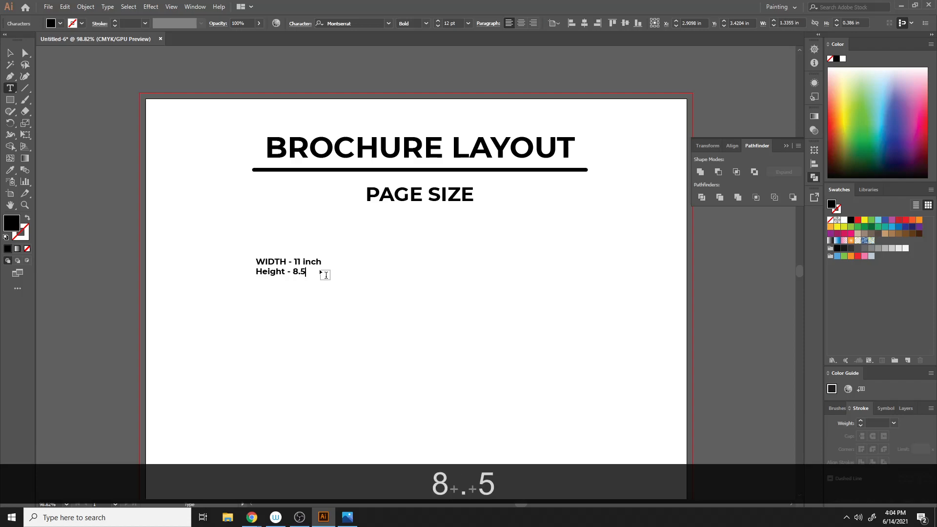
pyautogui.press('shift')
pyautogui.write('I')
pyautogui.press('BackSpace')
pyautogui.write('ic')
pyautogui.press('BackSpace')
pyautogui.write('nch')
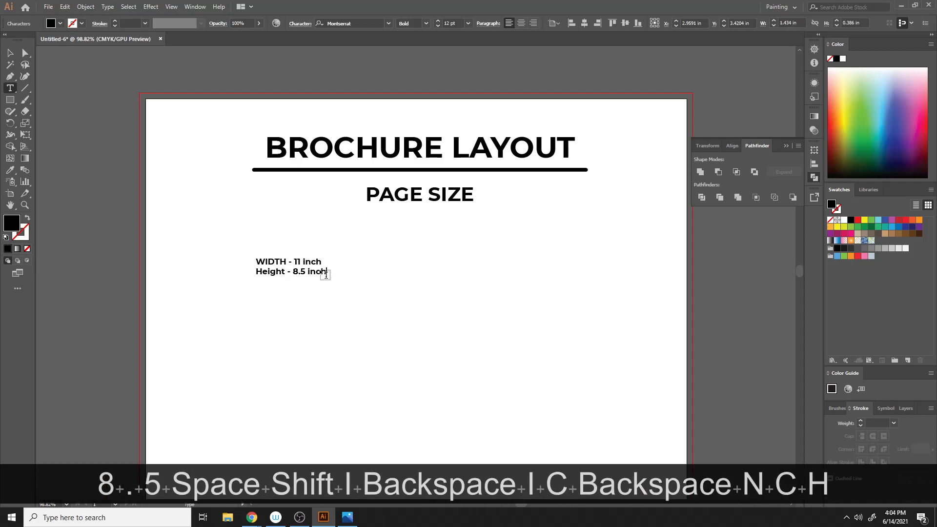
pyautogui.click(10, 52)
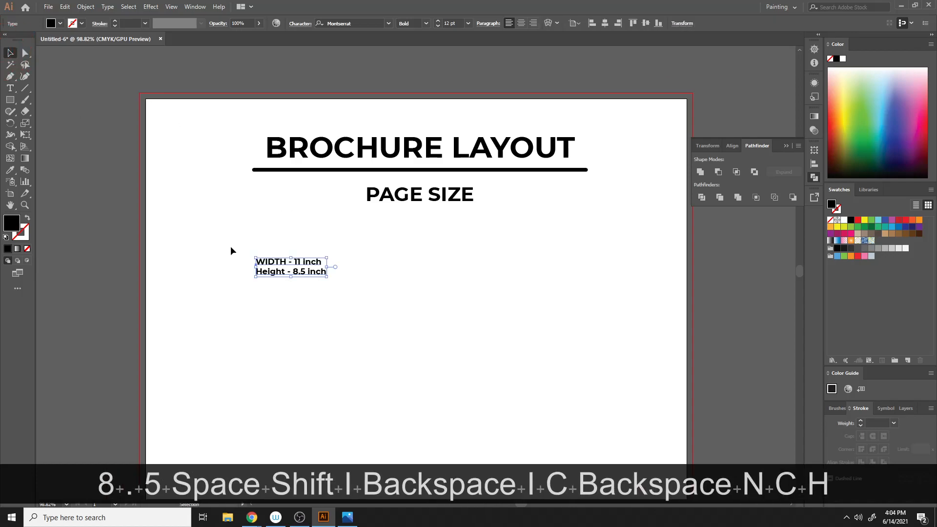
# - Enlarge the width and height text, center-align it, and position it under the subheading
pyautogui.moveTo(327, 276); pyautogui.dragTo(369, 306)
pyautogui.moveTo(316, 261); pyautogui.dragTo(484, 247)
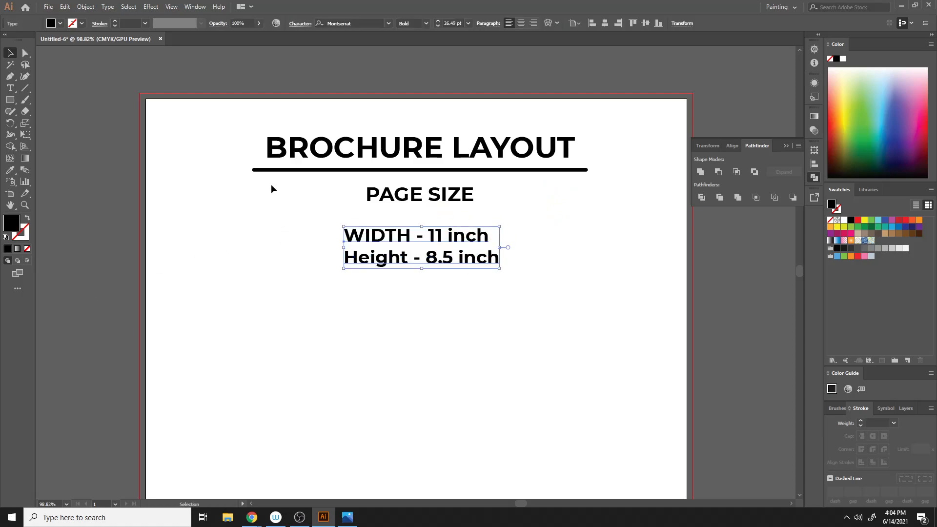
pyautogui.click(523, 23)
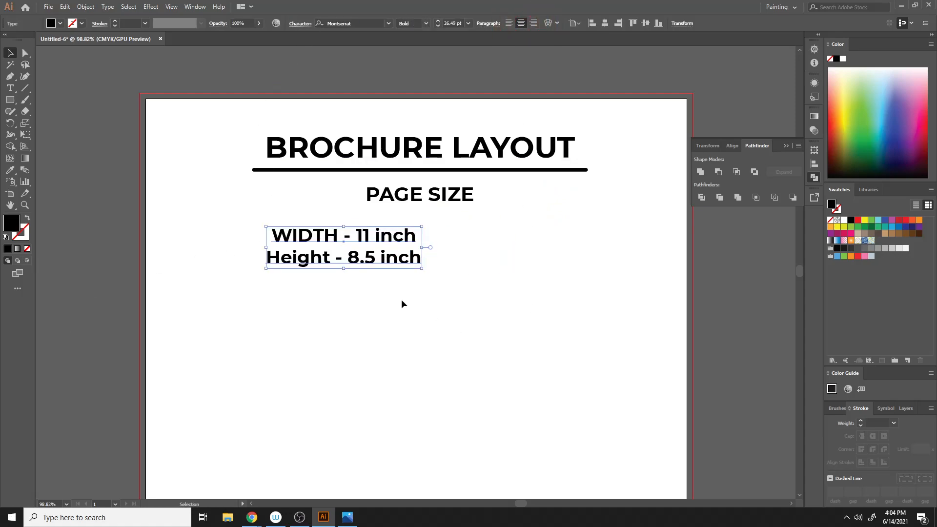
pyautogui.moveTo(360, 259); pyautogui.dragTo(354, 311)
pyautogui.click(513, 269)
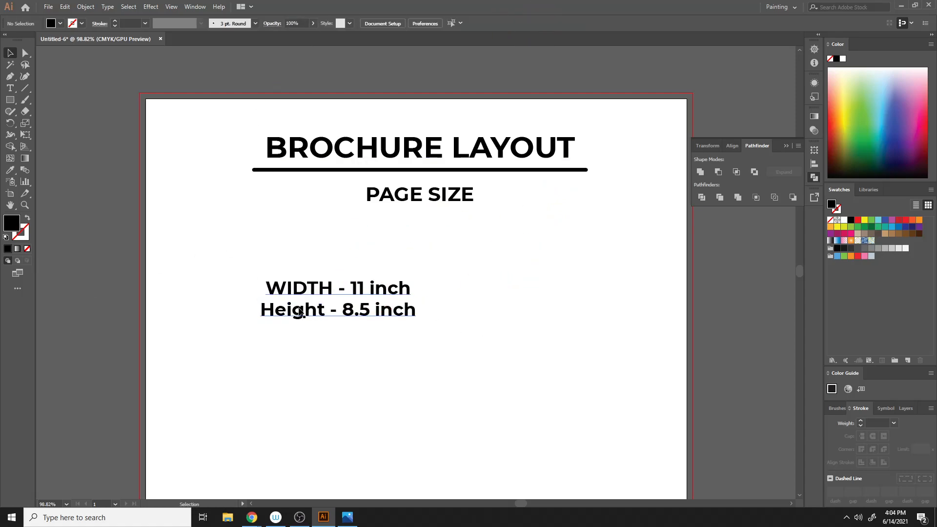
# - Draw a horizontal line about 4.86 in long below the subheading with a 2 pt stroke
pyautogui.click(25, 88)
pyautogui.moveTo(305, 236); pyautogui.dragTo(544, 236)
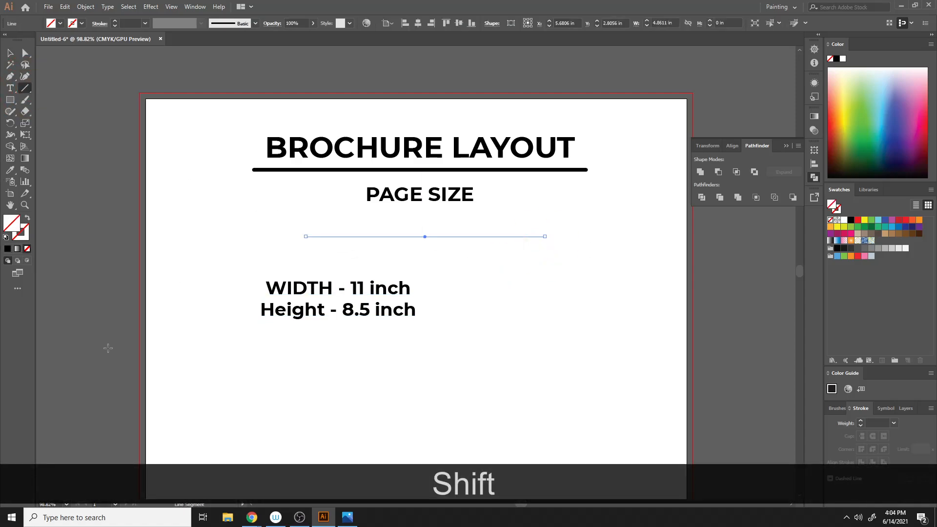
pyautogui.click(114, 21)
# - Apply a Zig Zag effect to the line with Smooth points and 11 ridges per segment
pyautogui.click(151, 6)
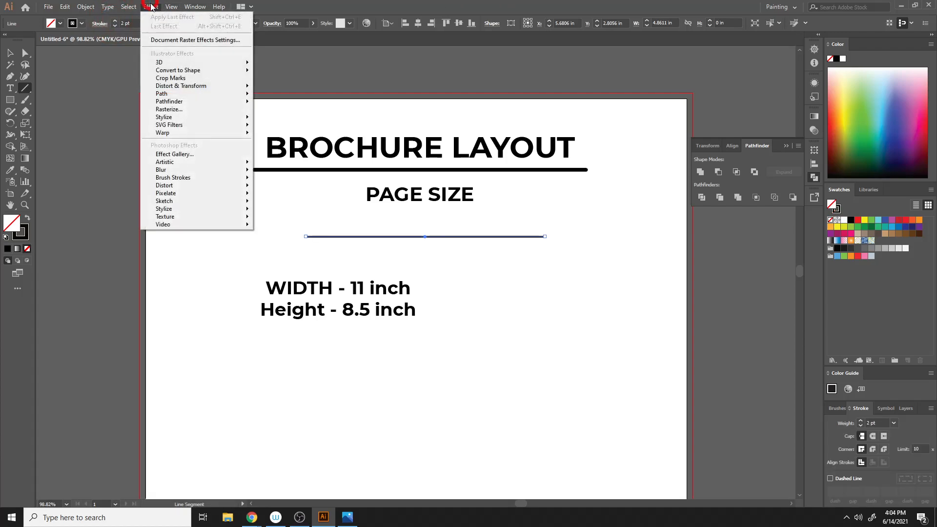
pyautogui.moveTo(201, 120)
pyautogui.moveTo(202, 138)
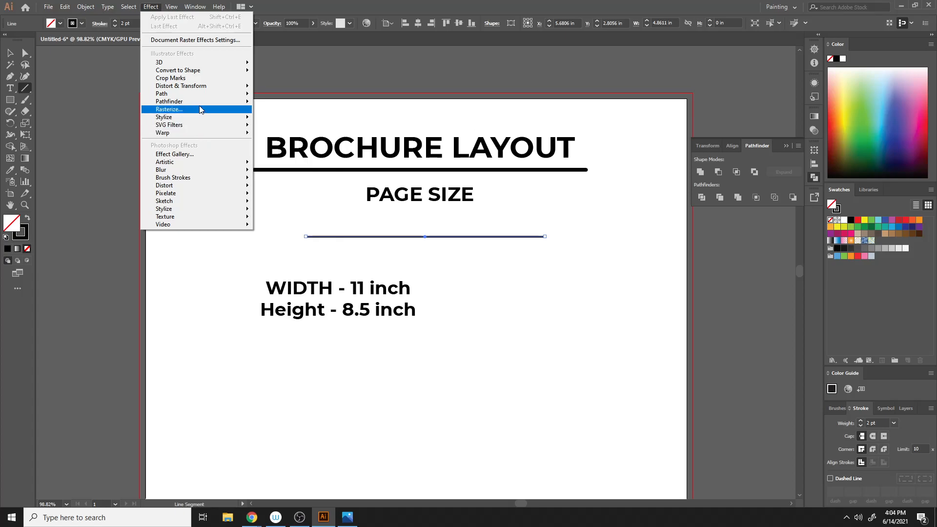
pyautogui.moveTo(208, 90)
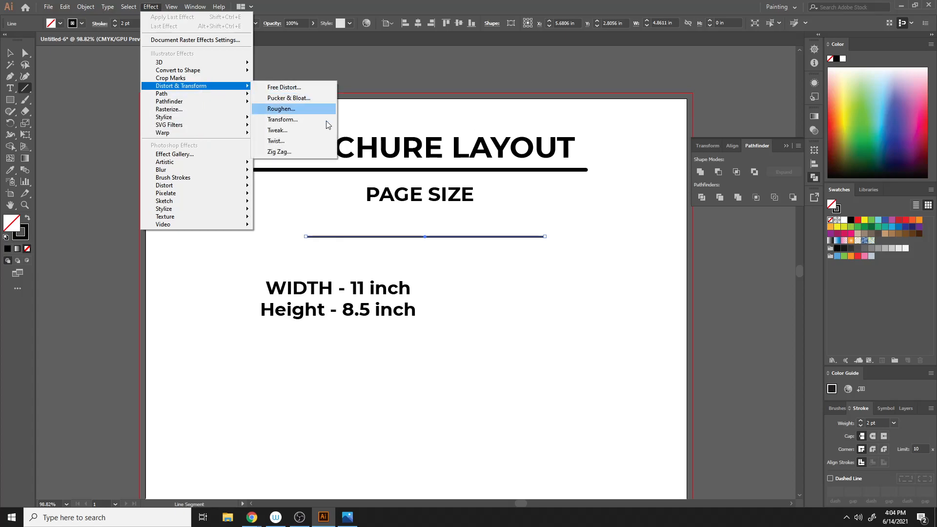
pyautogui.click(326, 150)
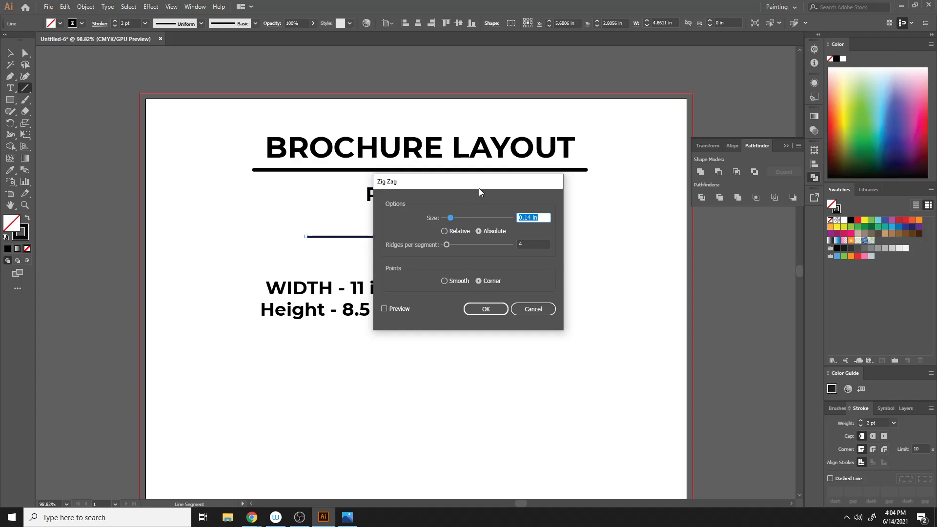
pyautogui.moveTo(478, 188); pyautogui.dragTo(658, 195)
pyautogui.click(584, 317)
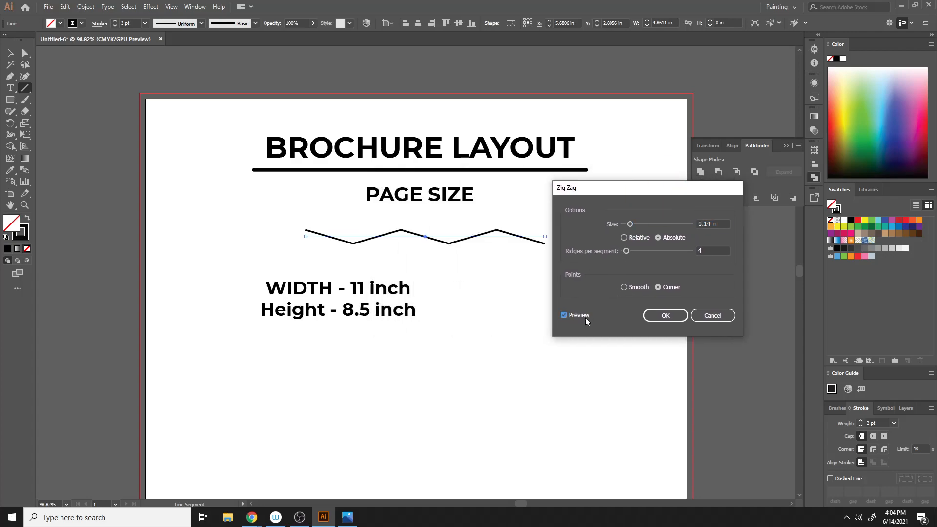
pyautogui.click(626, 288)
pyautogui.click(627, 250)
pyautogui.moveTo(628, 251); pyautogui.dragTo(633, 253)
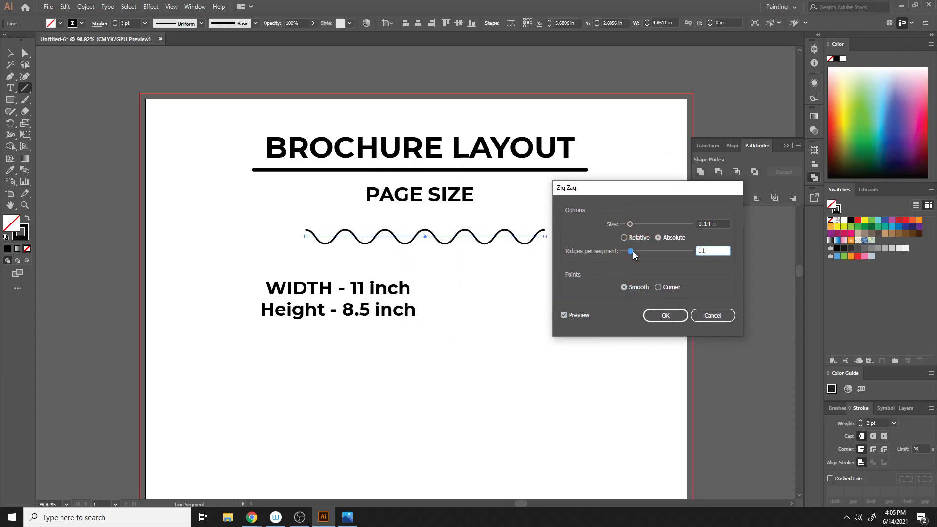
pyautogui.click(665, 315)
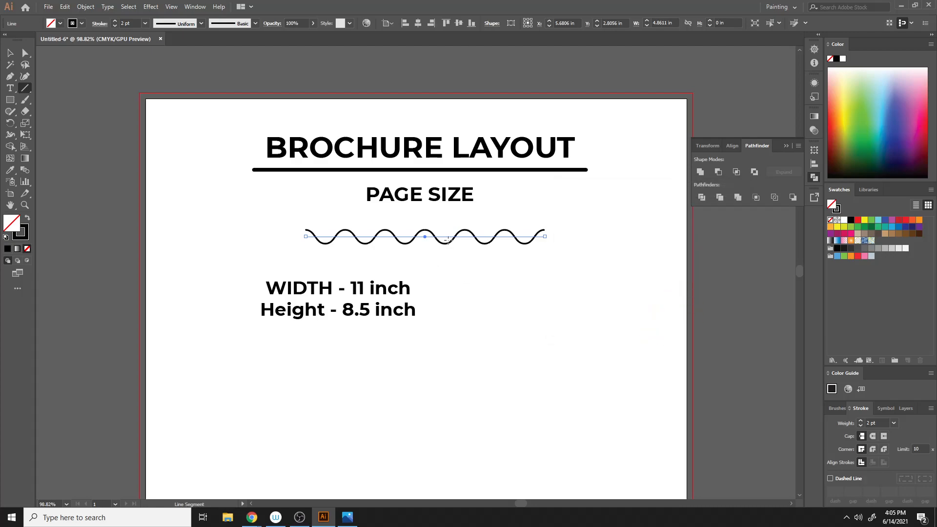
# - Expand the wavy line's appearance and move it up just beneath the PAGE SIZE subheading
pyautogui.click(85, 6)
pyautogui.click(98, 129)
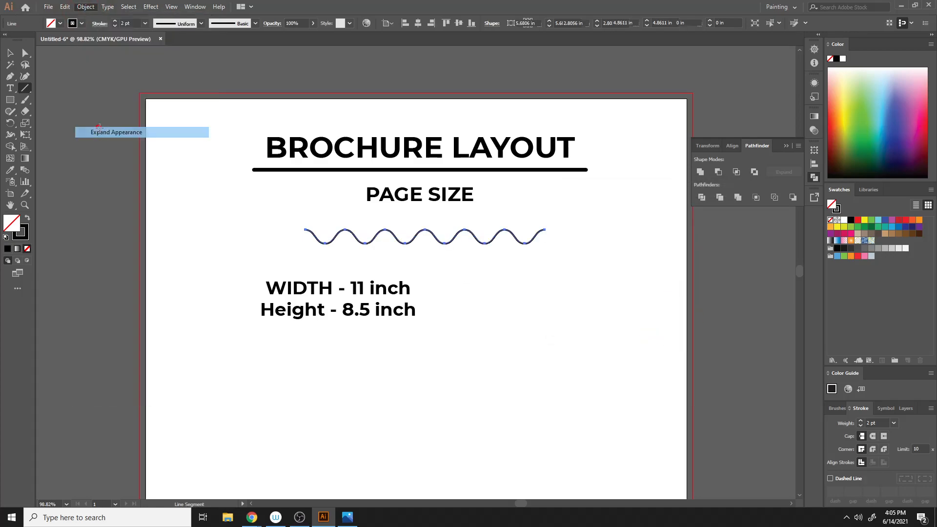
pyautogui.click(9, 52)
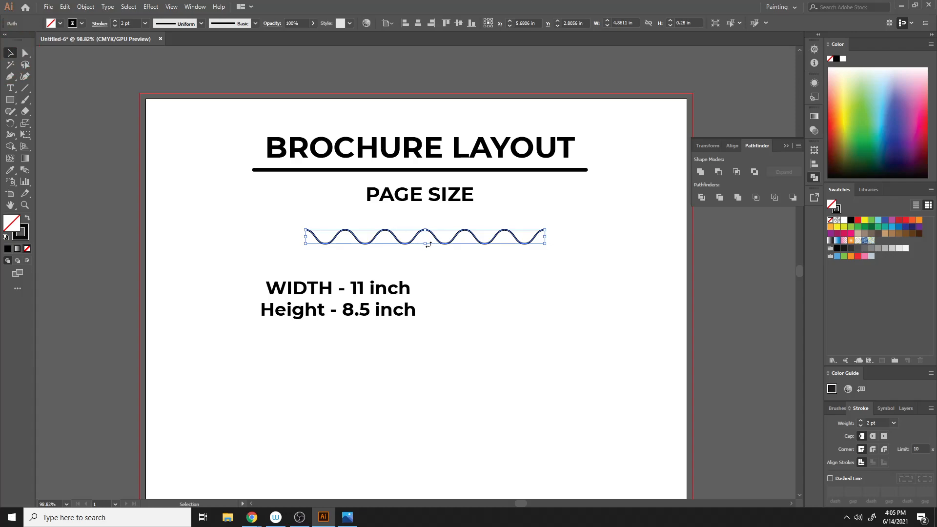
pyautogui.moveTo(418, 233); pyautogui.dragTo(411, 214)
pyautogui.click(494, 309)
# - Move the width and height text up just beneath the wavy line
pyautogui.moveTo(229, 263)
pyautogui.mouseDown()
pyautogui.moveTo(413, 403)
pyautogui.moveTo(408, 364)
pyautogui.mouseUp()
pyautogui.moveTo(364, 292); pyautogui.dragTo(448, 242)
pyautogui.click(544, 269)
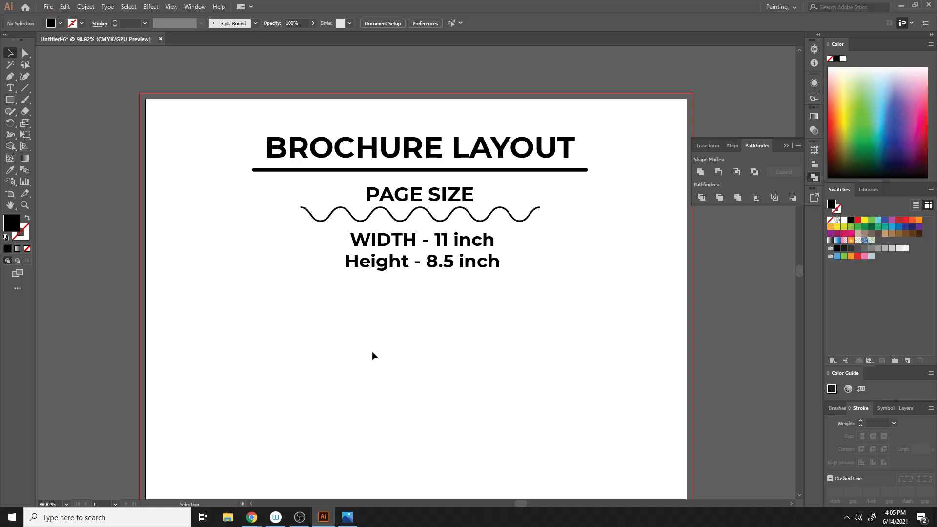
pyautogui.scroll(-4, 421, 341)
pyautogui.scroll(3, 421, 341)
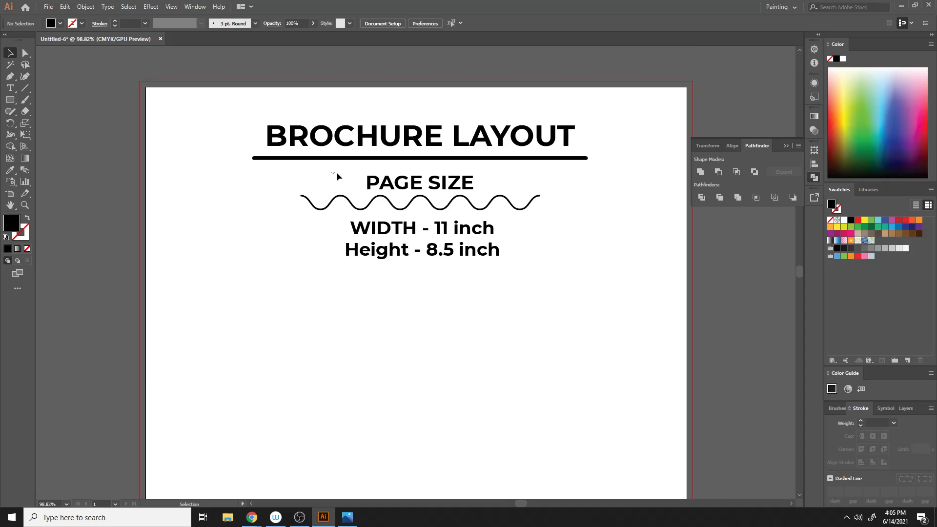
# - Duplicate the PAGE SIZE heading, wavy line and width/height text, placing the copy directly below the original
pyautogui.moveTo(335, 172); pyautogui.dragTo(508, 284)
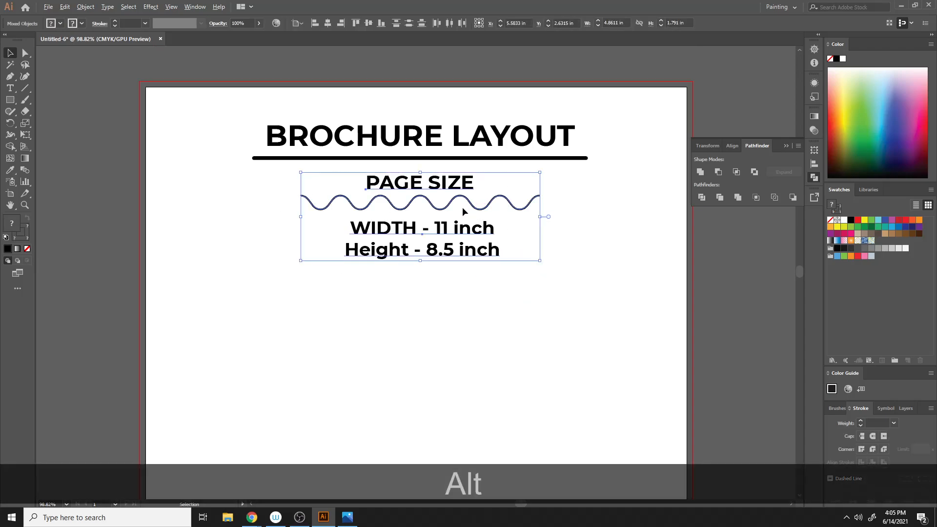
pyautogui.moveTo(472, 211); pyautogui.dragTo(477, 317)
# - Replace the copied heading's text with "Guide"
pyautogui.doubleClick(429, 292)
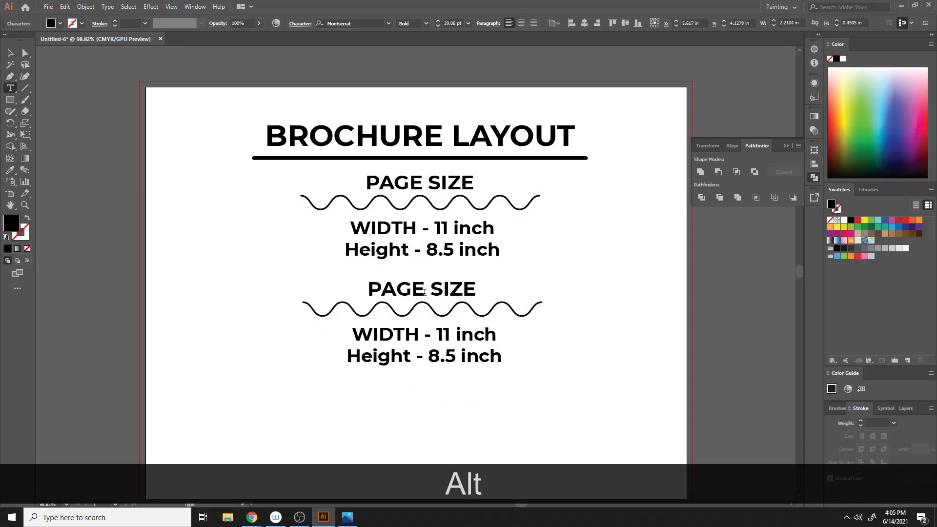
pyautogui.moveTo(373, 291); pyautogui.dragTo(481, 293)
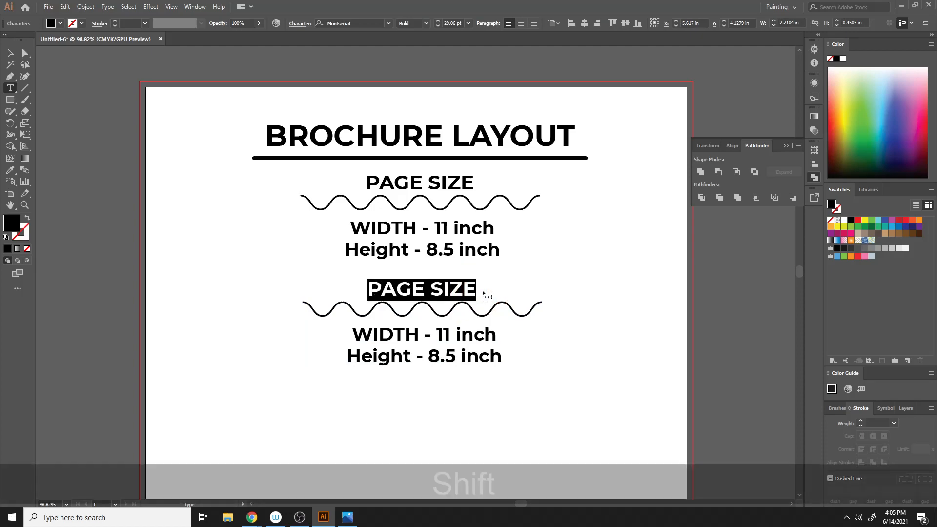
pyautogui.write('Guide')
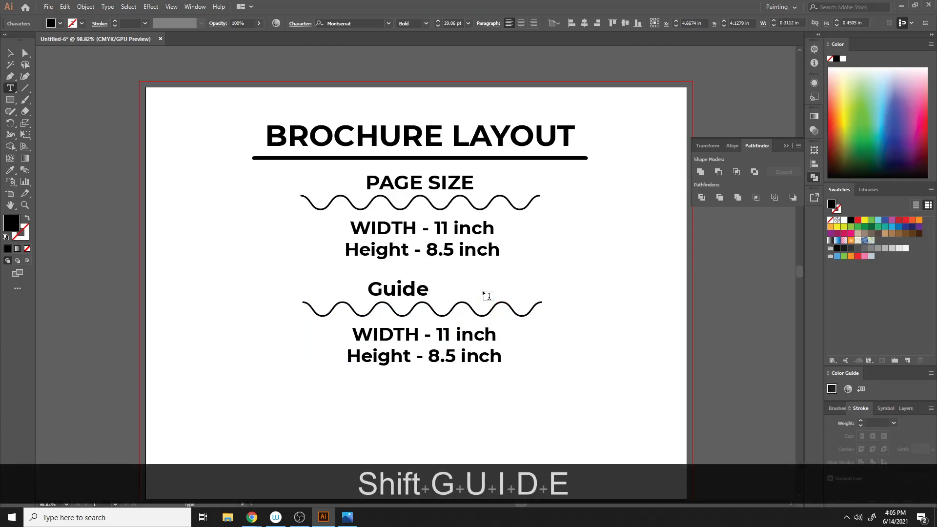
# - Try to center-align the Guide heading text, then undo the alignment change
pyautogui.click(10, 53)
pyautogui.click(522, 23)
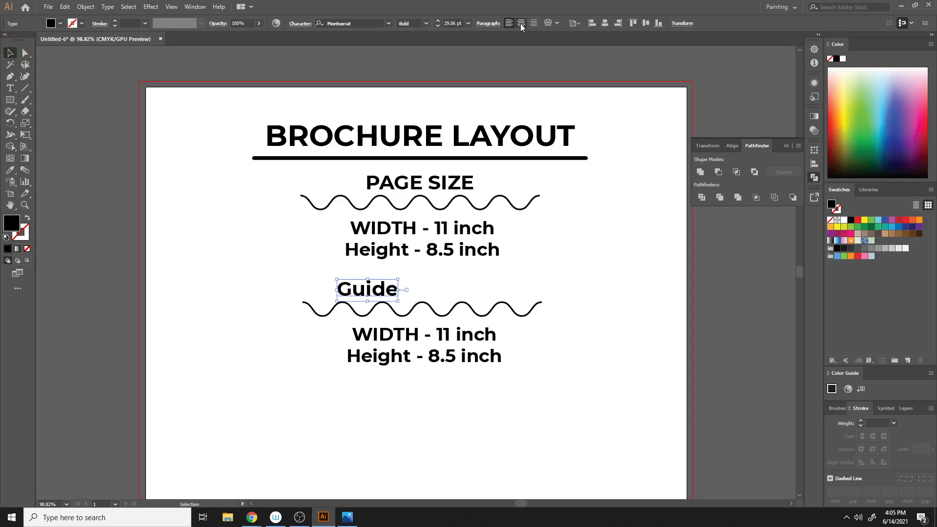
pyautogui.hotkey('ctrl', 'z')
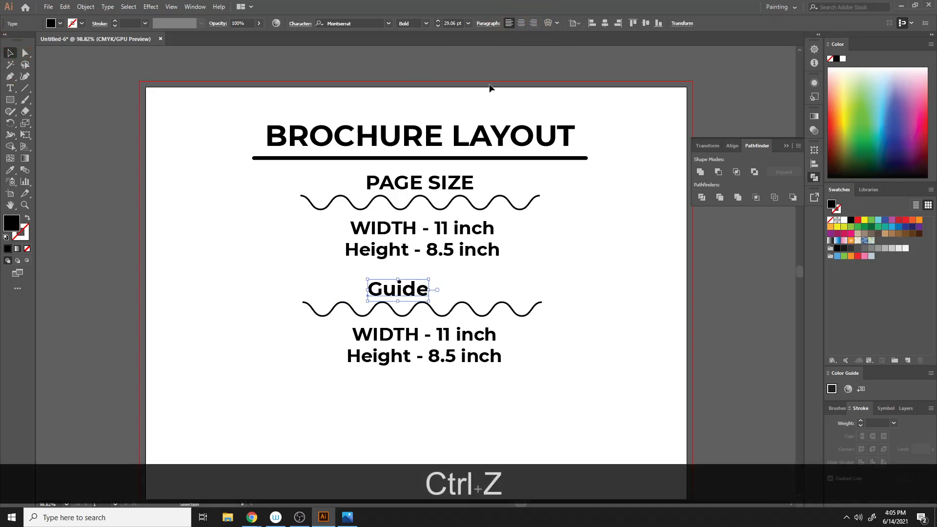
# - Select the Guide heading together with the wavy line beneath it for alignment
pyautogui.keyDown('shift'); pyautogui.click(450, 310); pyautogui.keyUp('shift')
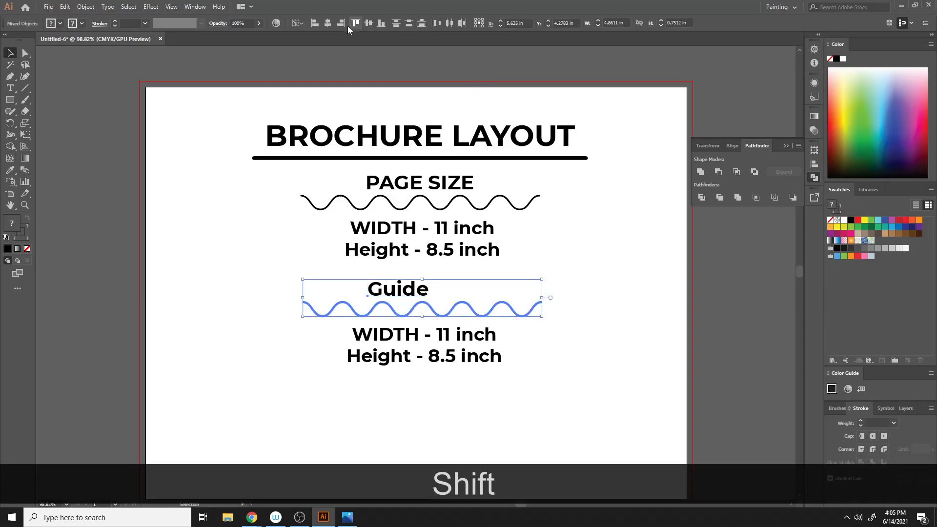
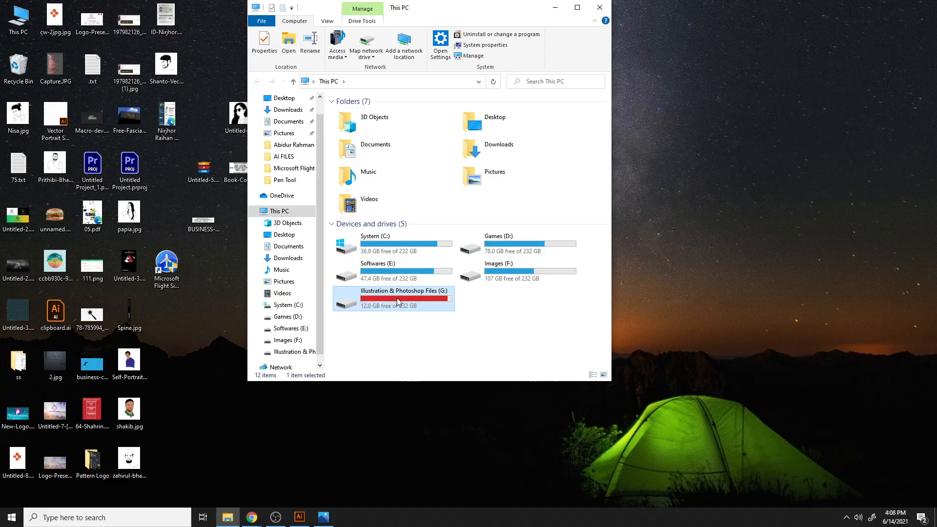
pyautogui.click(20, 361)
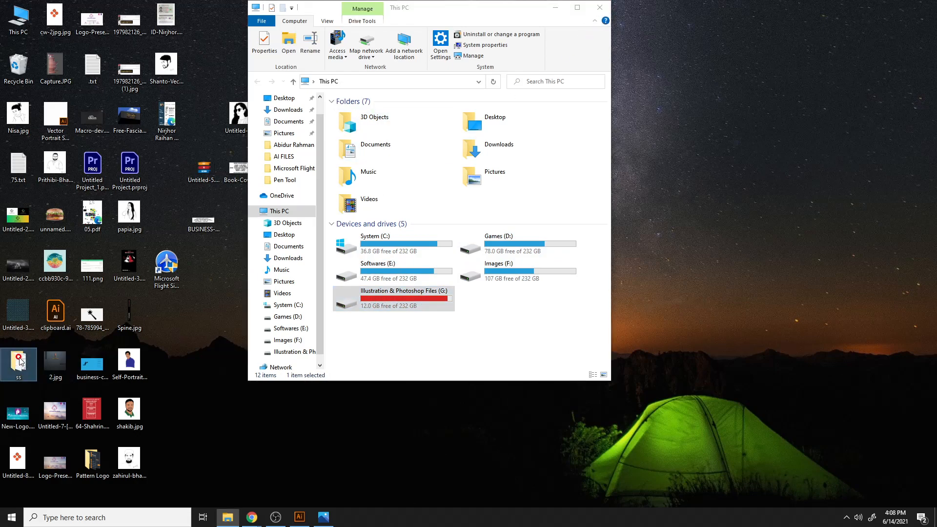
pyautogui.doubleClick(19, 361)
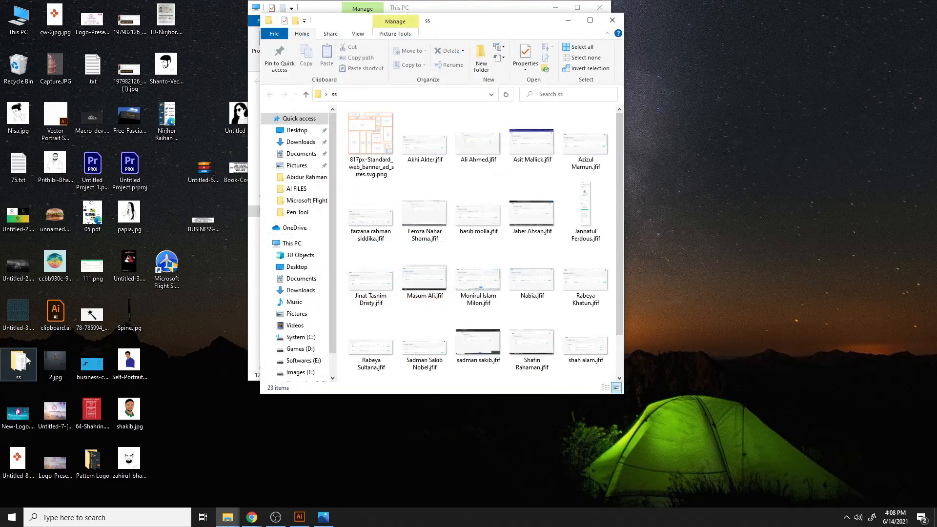
pyautogui.click(605, 18)
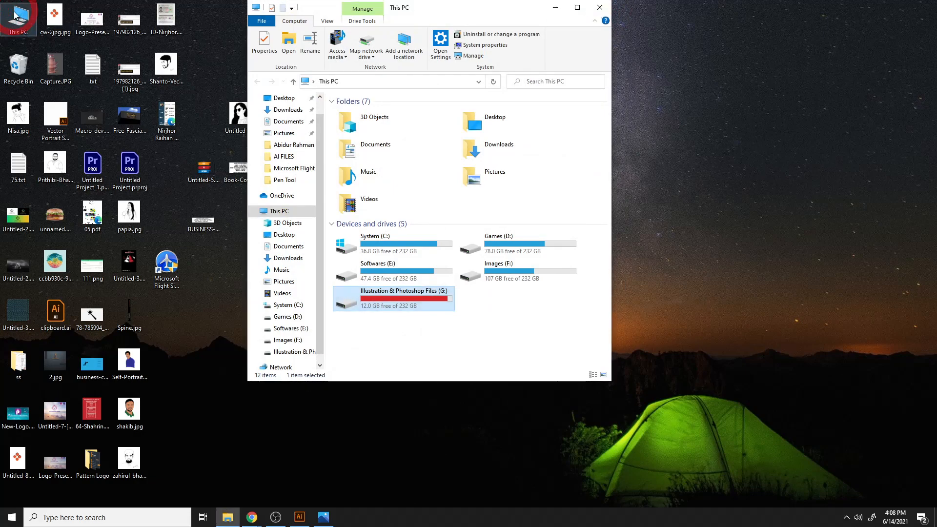
pyautogui.click(252, 517)
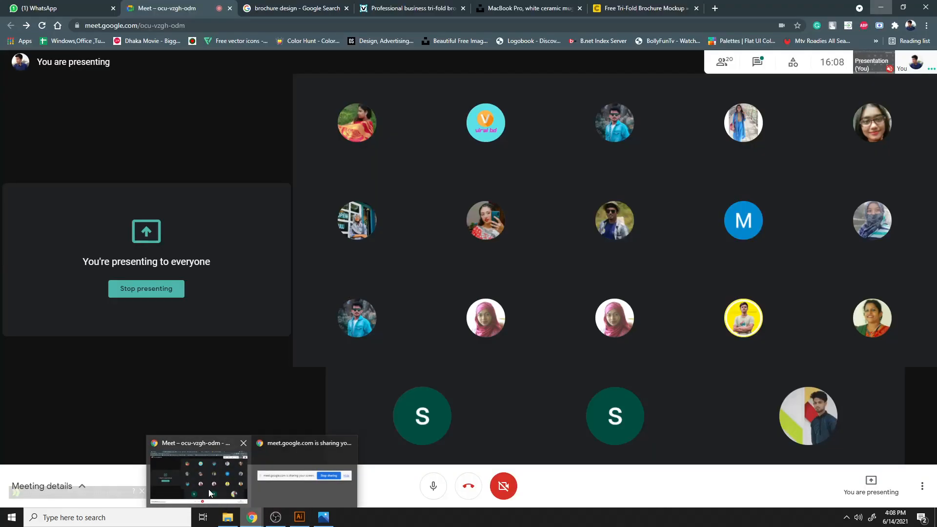
pyautogui.click(209, 489)
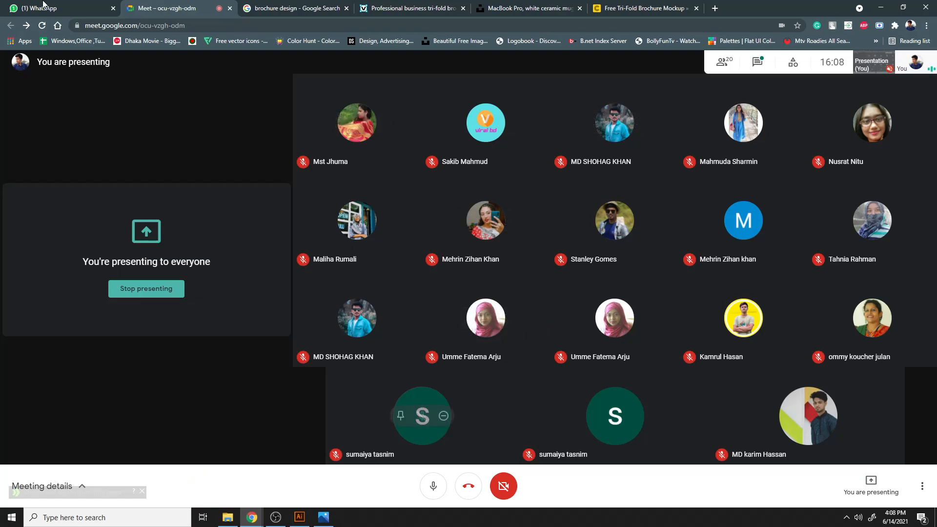
# - Switch to Illustrator and create a new 11 × 8.5 in document with 0.125 in bleed on all sides
pyautogui.click(300, 517)
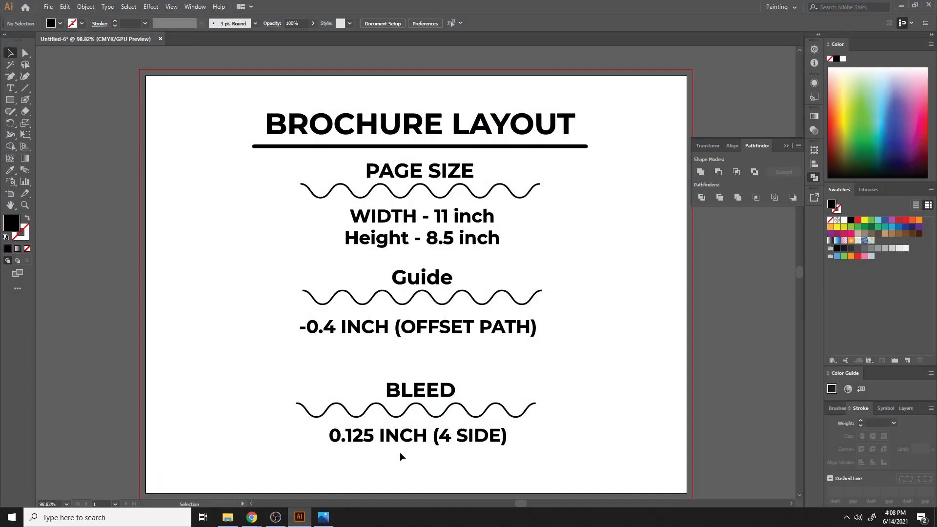
pyautogui.scroll(-2, 550, 176)
pyautogui.click(48, 6)
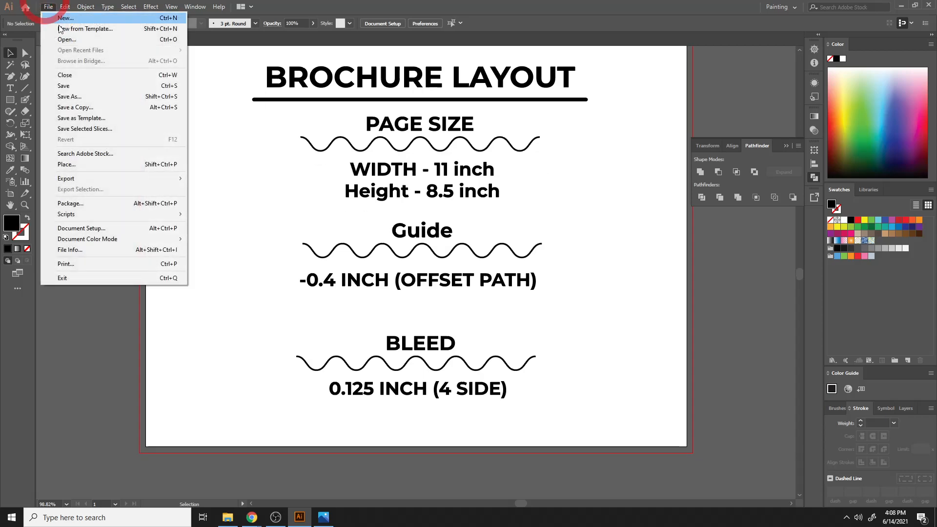
pyautogui.click(64, 18)
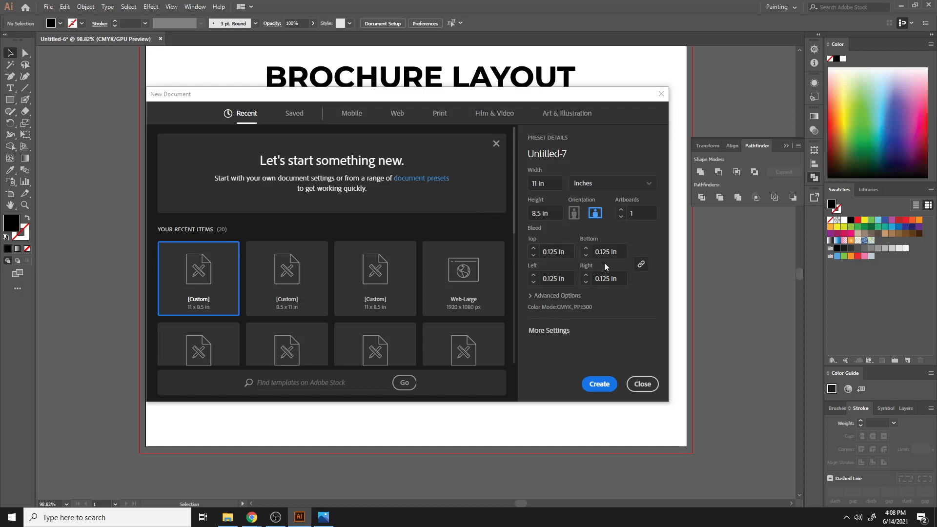
pyautogui.click(609, 383)
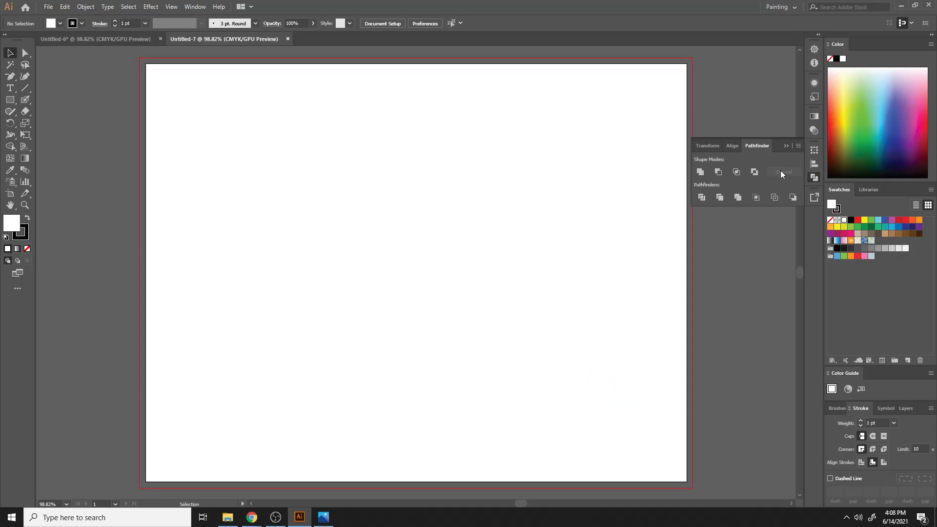
# - Draw a rectangle 11 in wide and 8.5 in tall on the new artboard
pyautogui.click(786, 147)
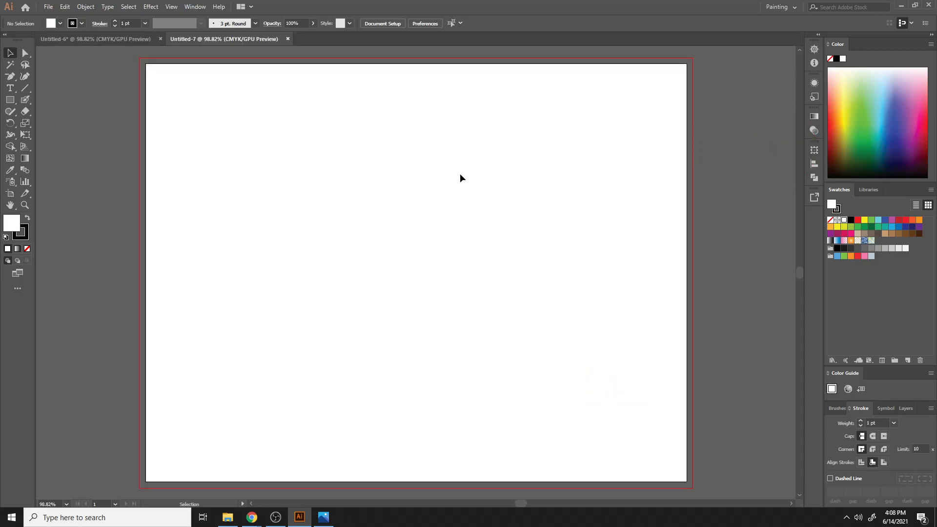
pyautogui.click(10, 99)
pyautogui.click(331, 205)
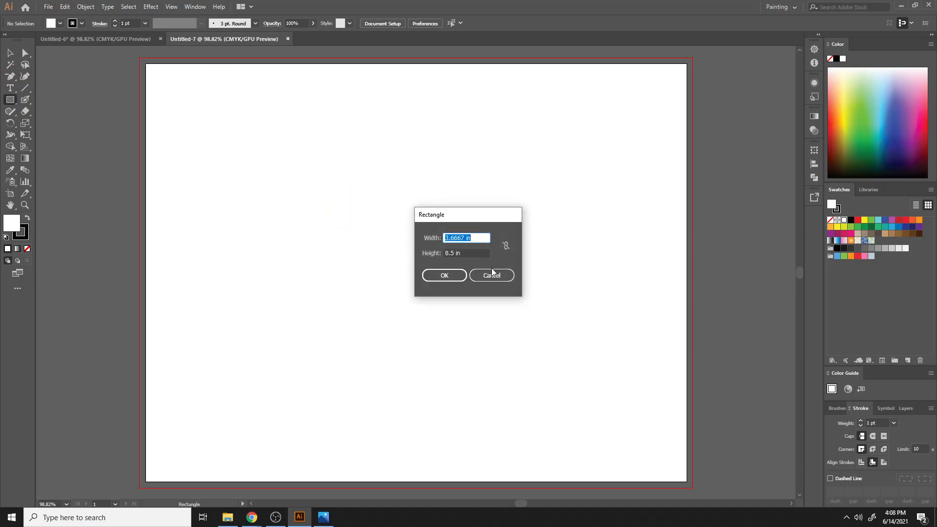
pyautogui.write('11')
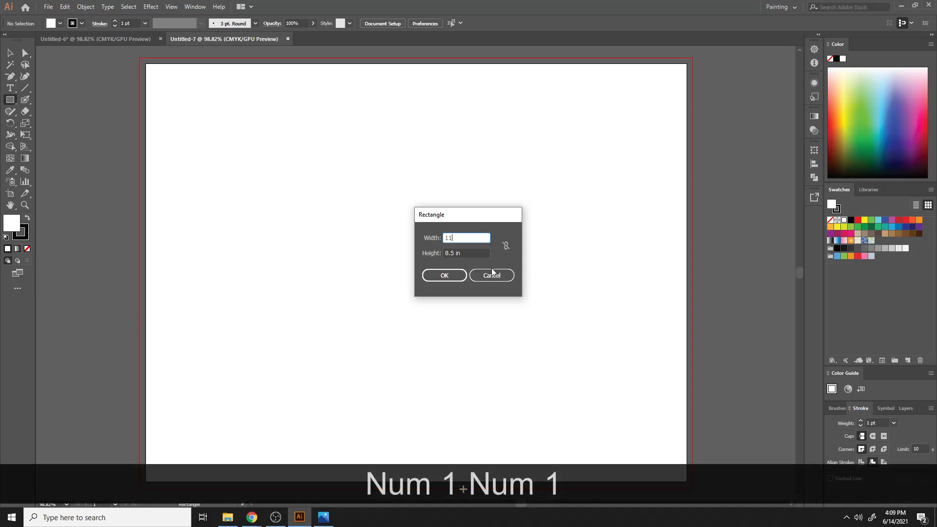
pyautogui.click(444, 276)
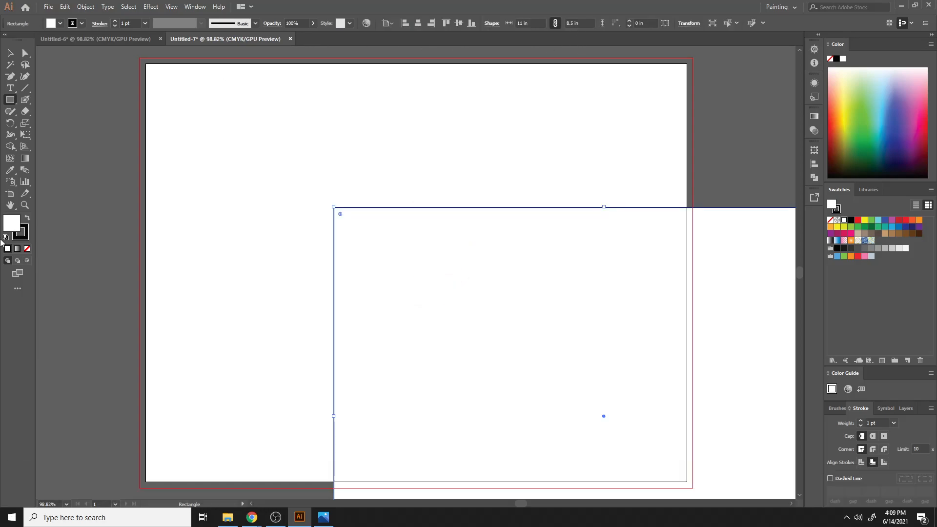
# - Give the rectangle a black fill and no stroke
pyautogui.click(27, 218)
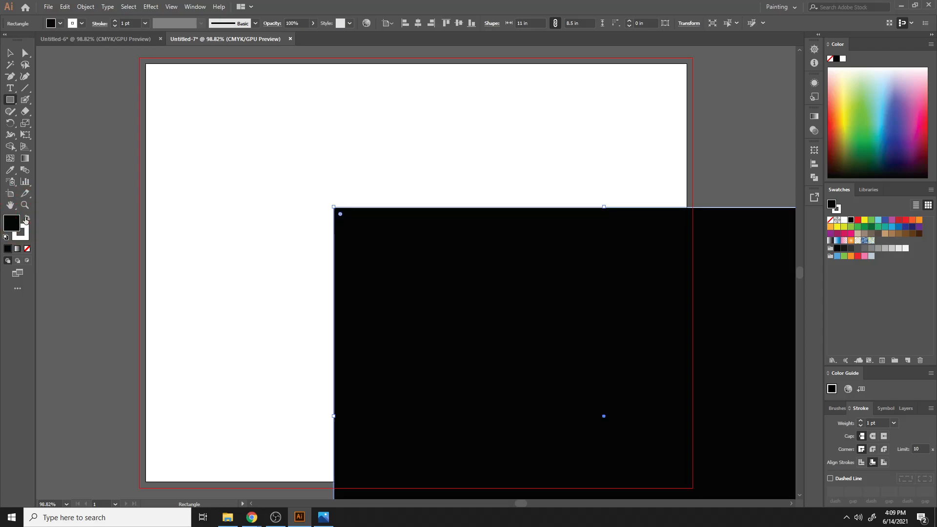
pyautogui.click(28, 249)
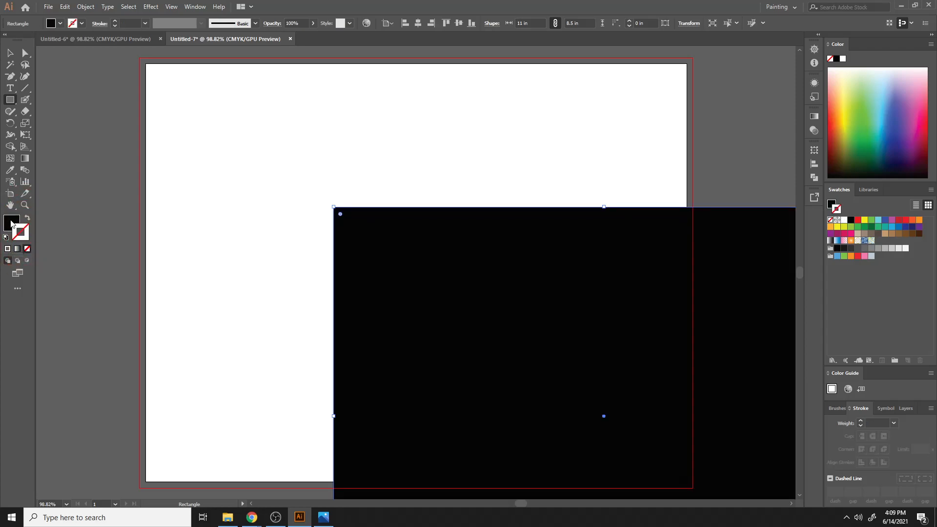
pyautogui.click(503, 308)
pyautogui.click(503, 275)
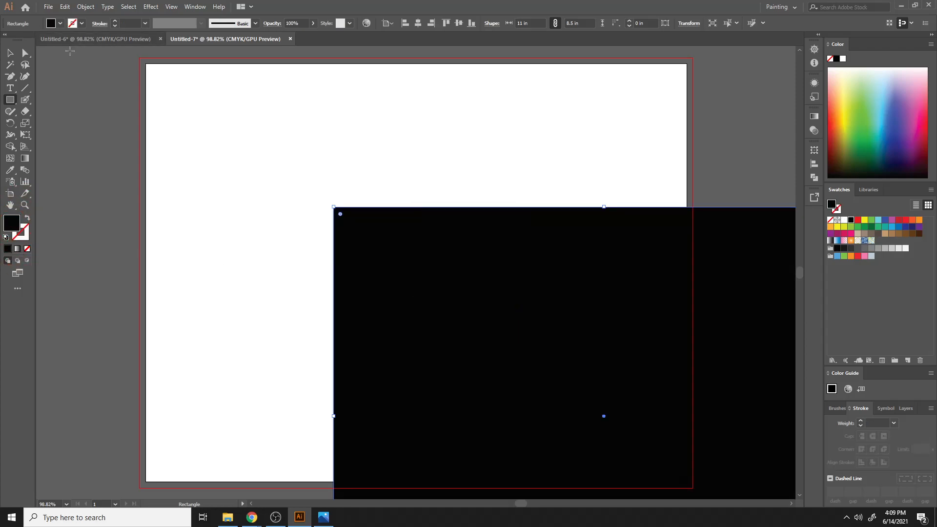
# - Center the rectangle horizontally and vertically on the artboard
pyautogui.click(10, 53)
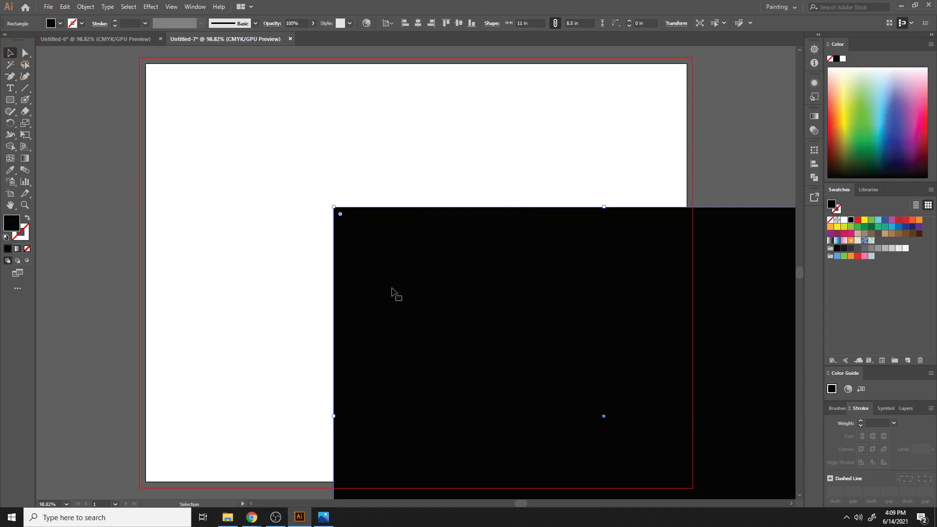
pyautogui.click(418, 23)
pyautogui.click(459, 22)
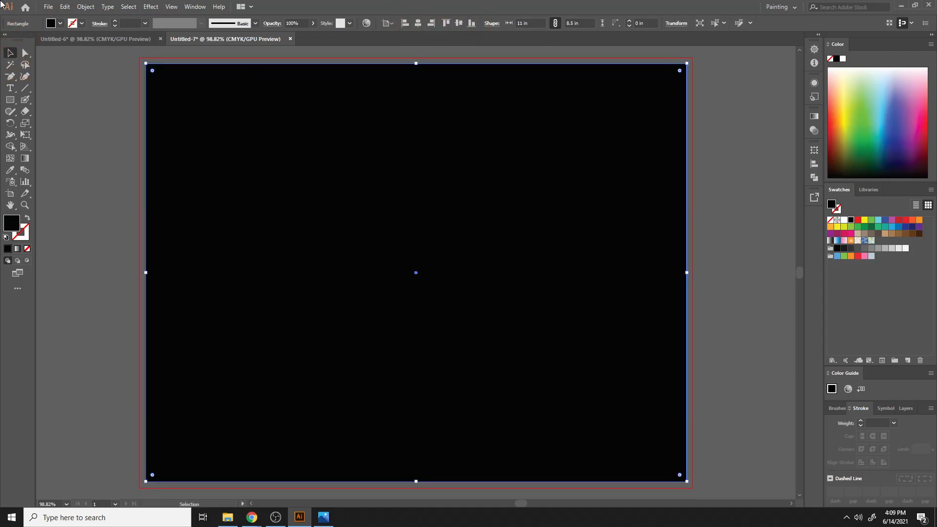
pyautogui.click(733, 158)
pyautogui.click(498, 154)
# - Split the rectangle into a grid of 1 row and 3 columns
pyautogui.click(86, 7)
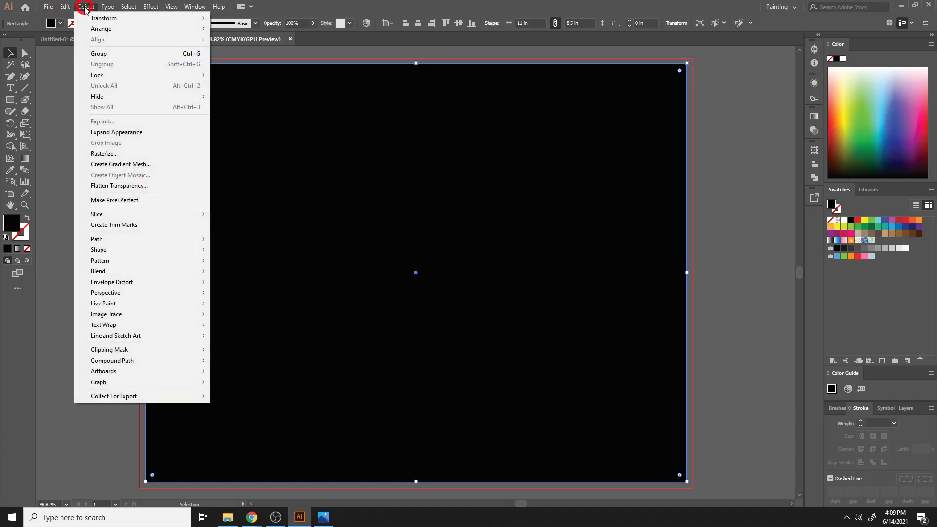
pyautogui.moveTo(125, 240)
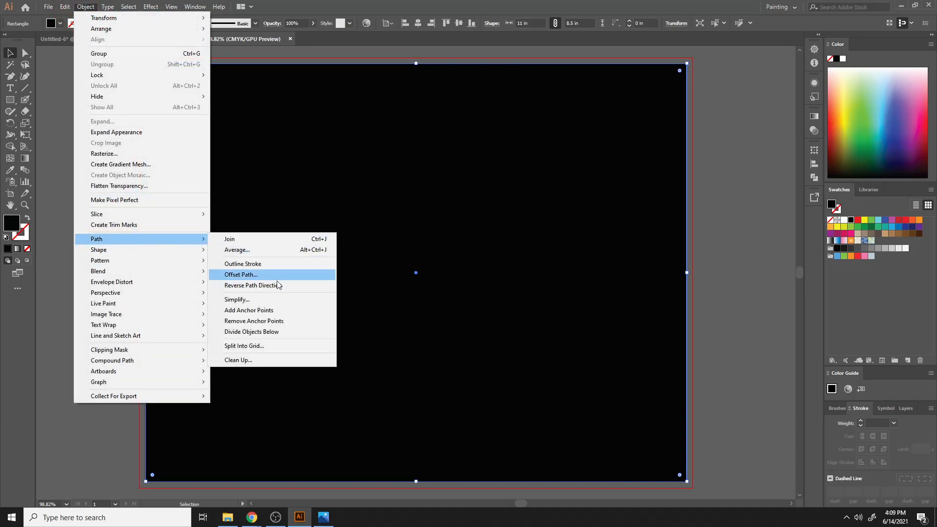
pyautogui.click(254, 345)
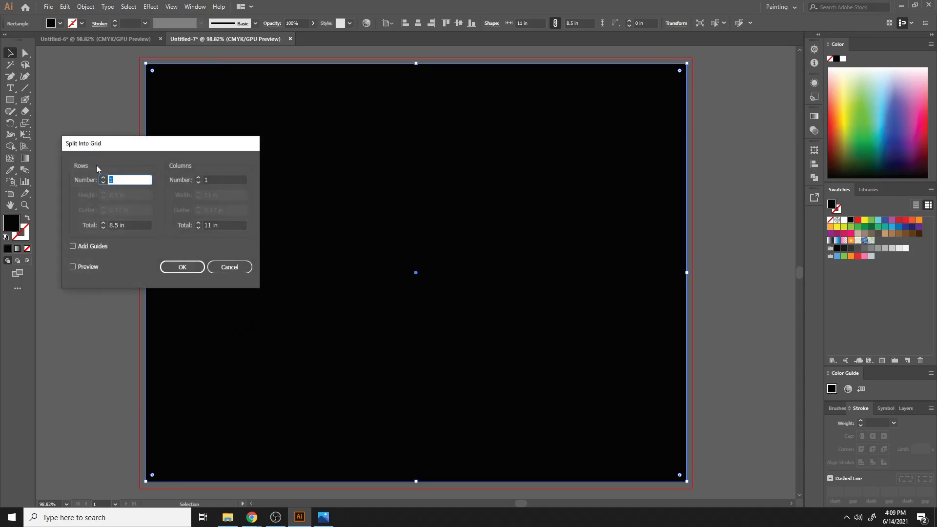
pyautogui.click(102, 178)
pyautogui.click(102, 178)
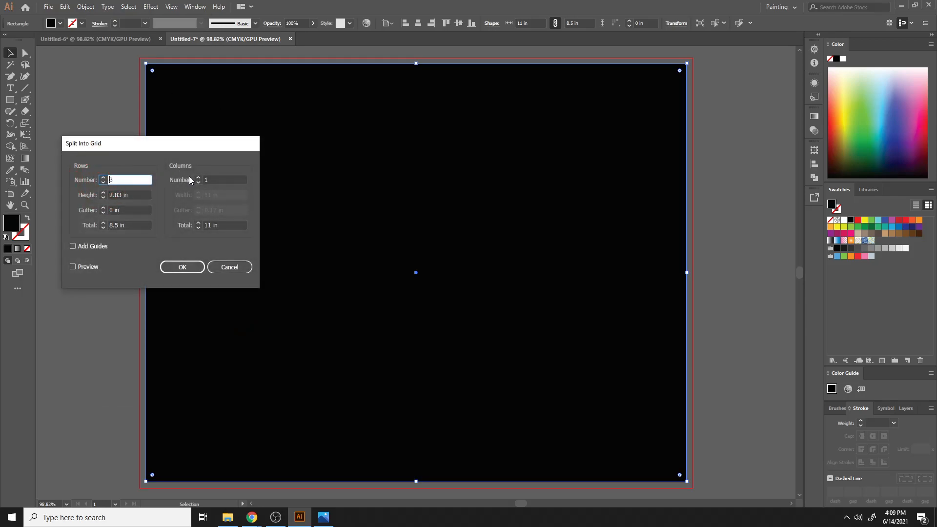
pyautogui.click(102, 182)
pyautogui.click(103, 182)
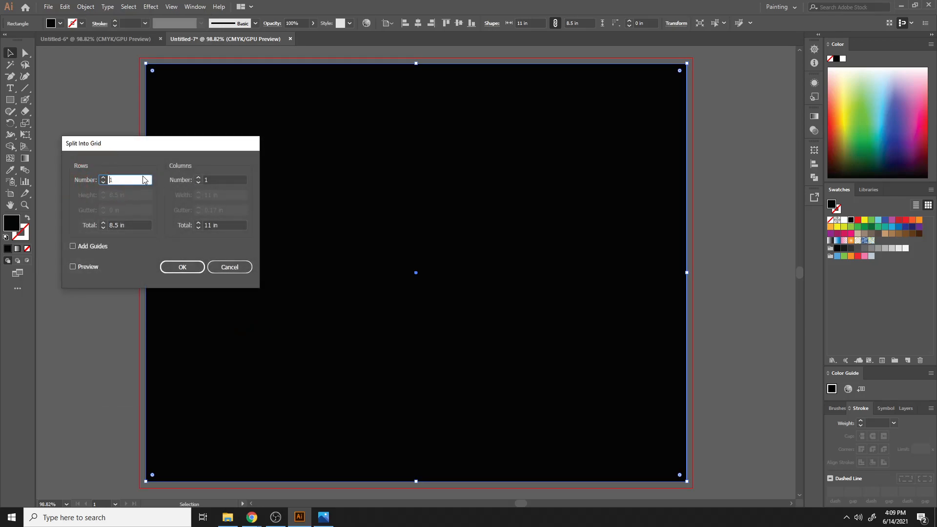
pyautogui.click(198, 177)
pyautogui.click(198, 178)
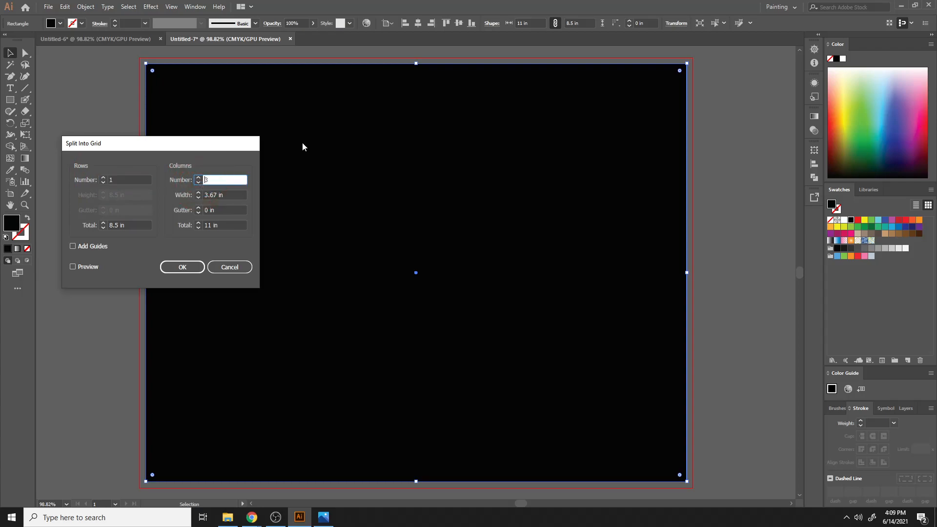
pyautogui.click(91, 265)
pyautogui.click(178, 267)
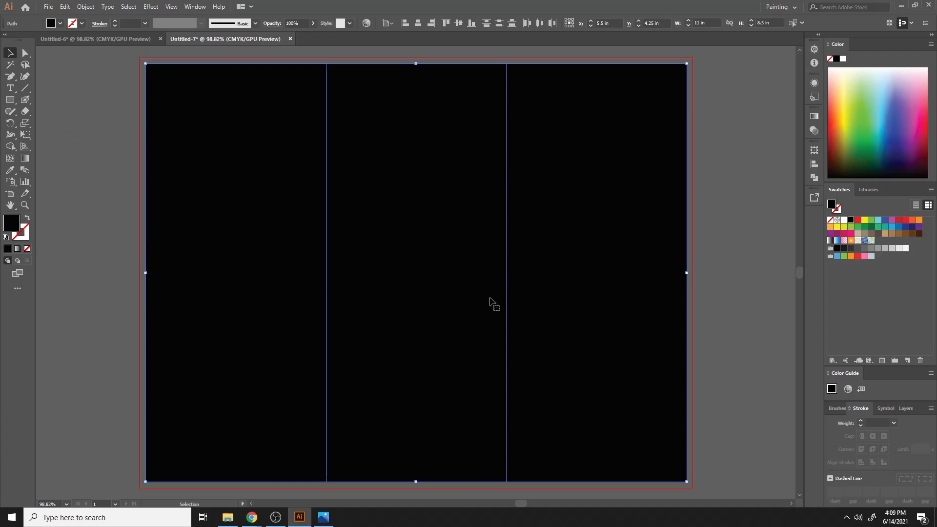
# - Offset the three panels inward with an offset path of -0.4 in and Miter joins
pyautogui.scroll(-2, 492, 303)
pyautogui.scroll(3, 492, 303)
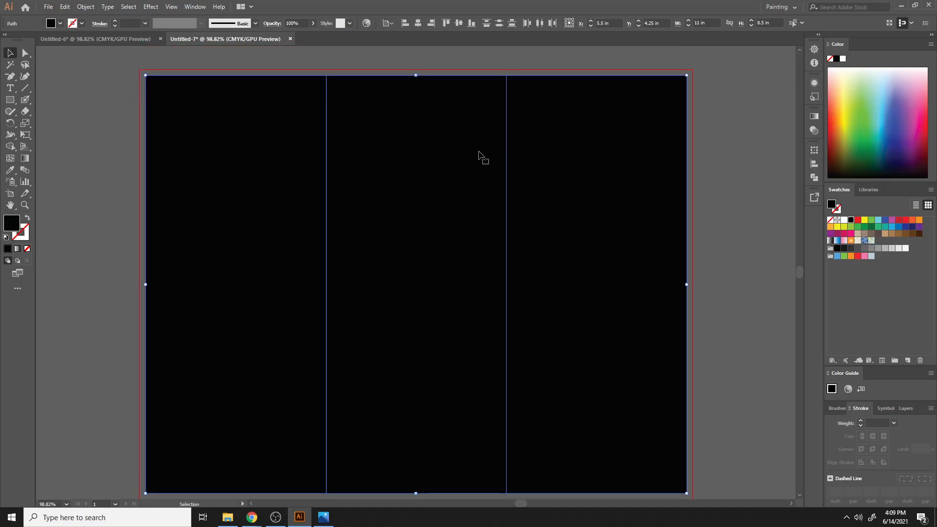
pyautogui.click(85, 6)
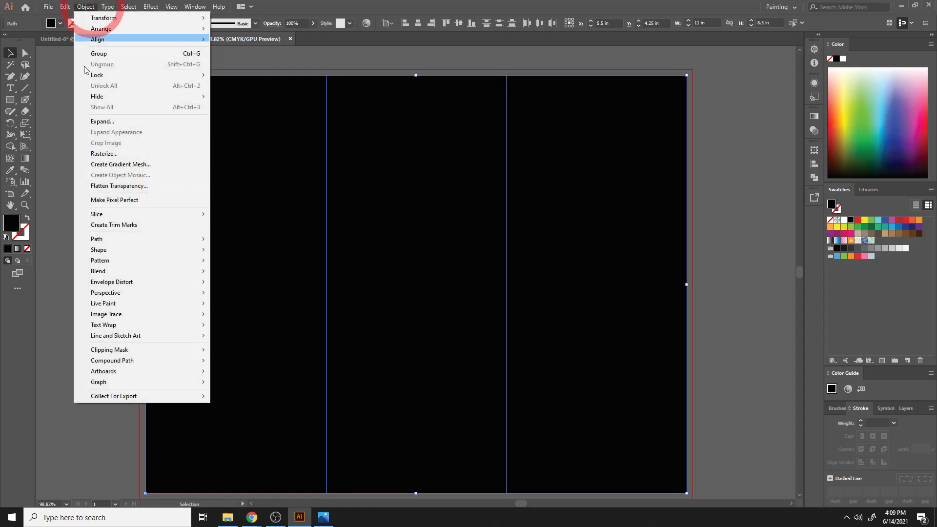
pyautogui.moveTo(112, 242)
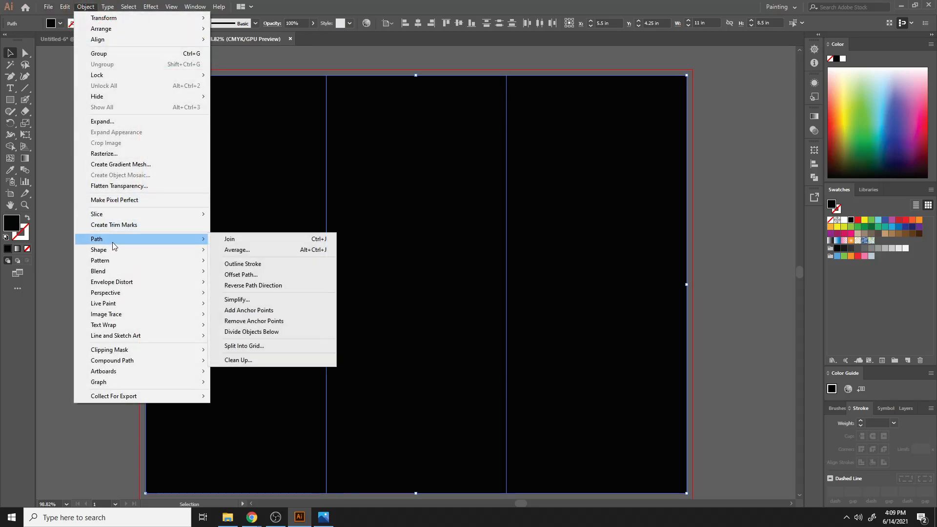
pyautogui.click(263, 271)
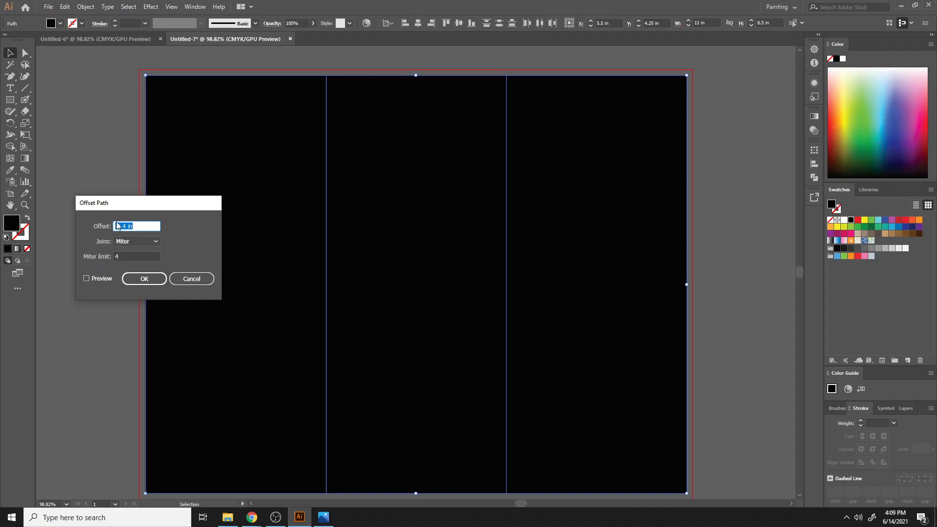
pyautogui.click(99, 278)
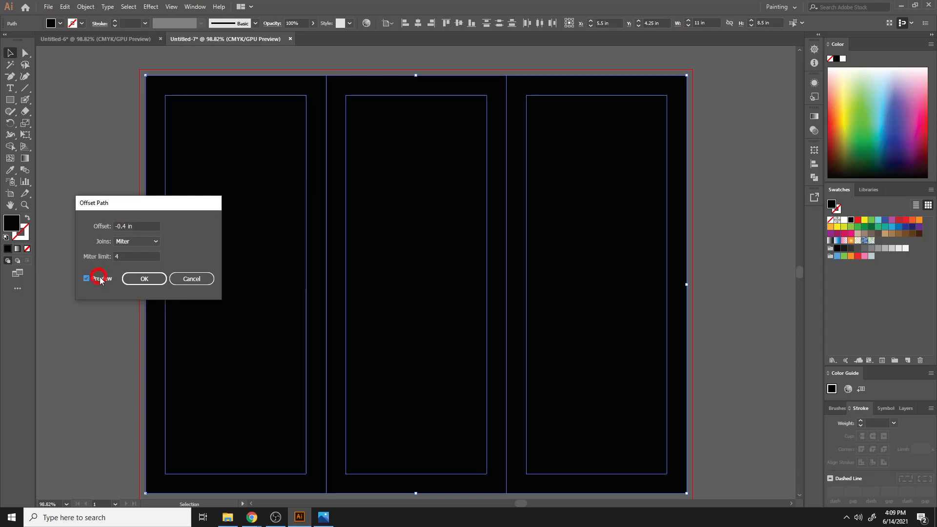
pyautogui.click(150, 283)
# - Convert the inset offset panels into guides
pyautogui.rightClick(244, 181)
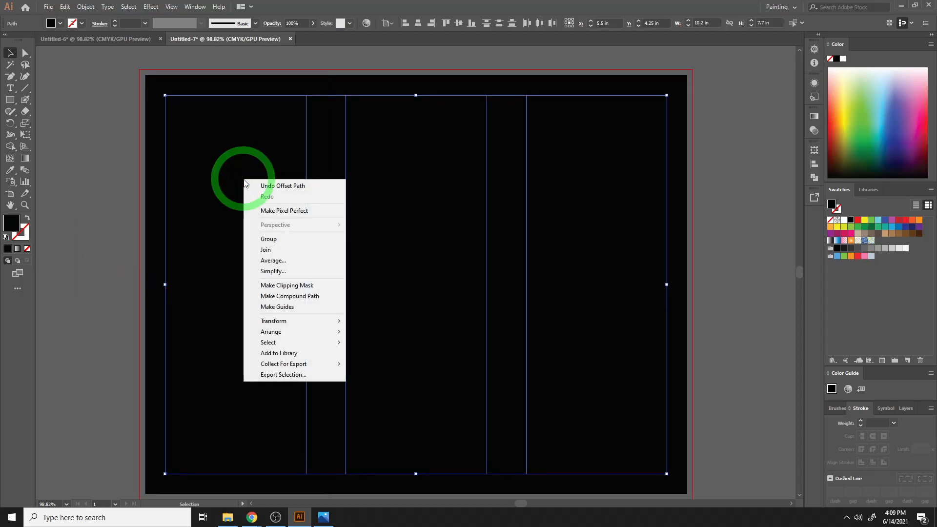
pyautogui.click(277, 307)
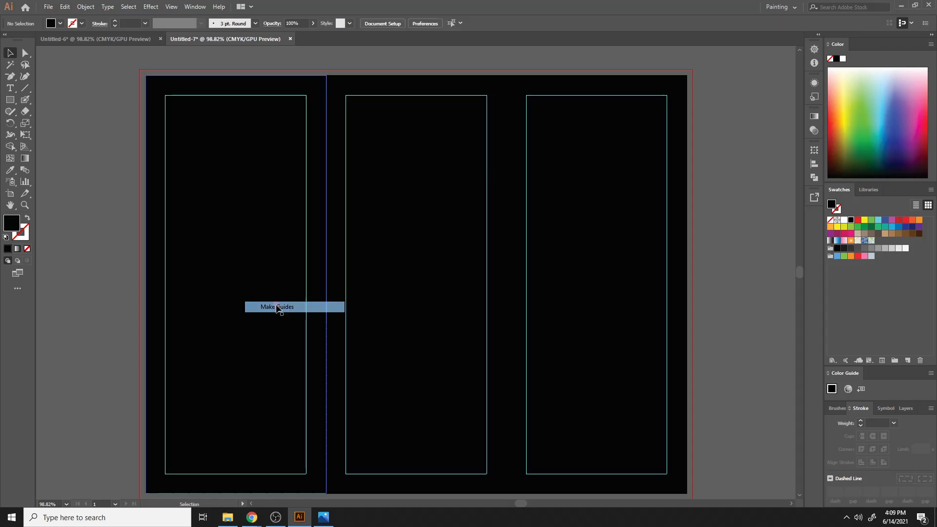
pyautogui.rightClick(307, 184)
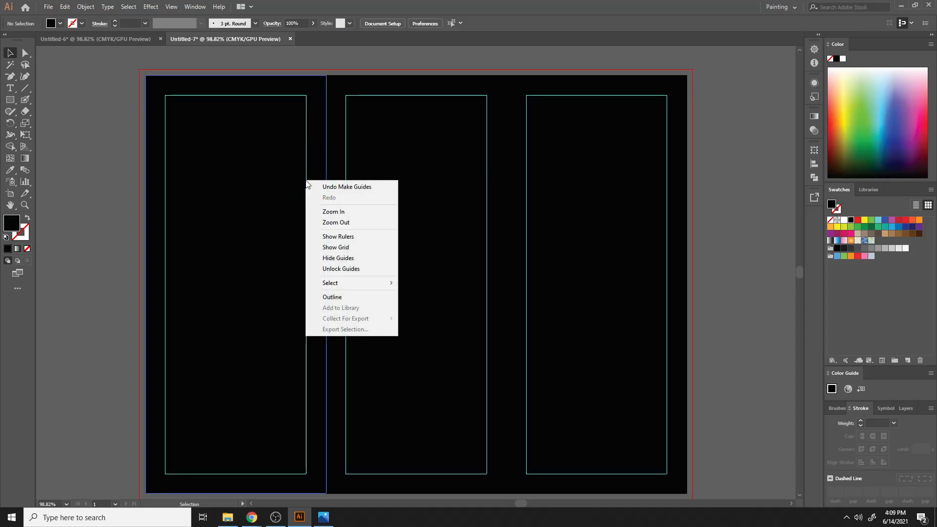
pyautogui.click(336, 91)
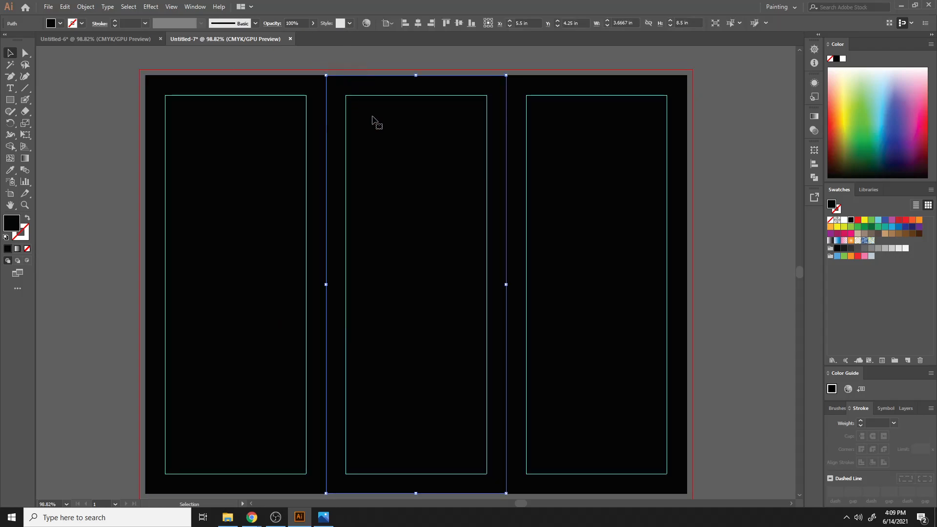
pyautogui.click(121, 103)
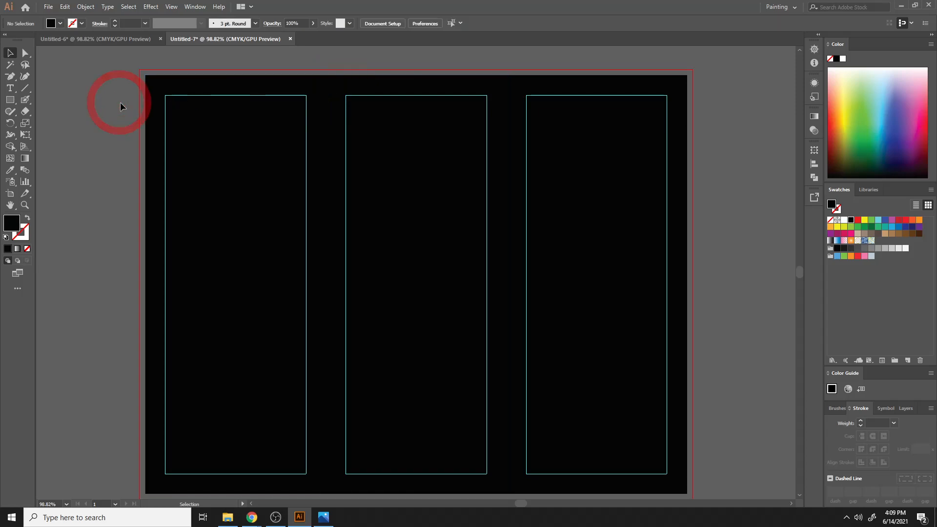
# - Convert the three panel rectangles into guides
pyautogui.click(237, 92)
pyautogui.keyDown('shift'); pyautogui.click(418, 88); pyautogui.keyUp('shift')
pyautogui.keyDown('shift'); pyautogui.click(520, 89); pyautogui.keyUp('shift')
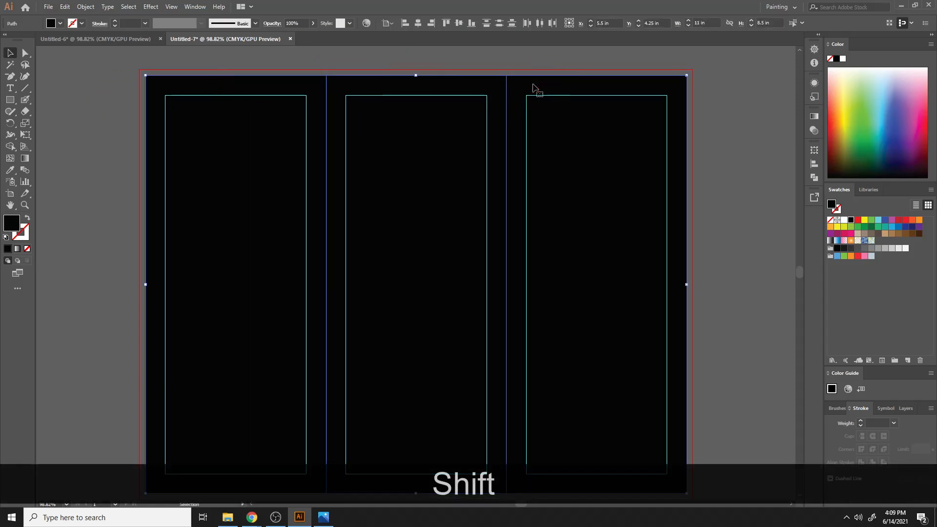
pyautogui.rightClick(533, 85)
pyautogui.click(566, 212)
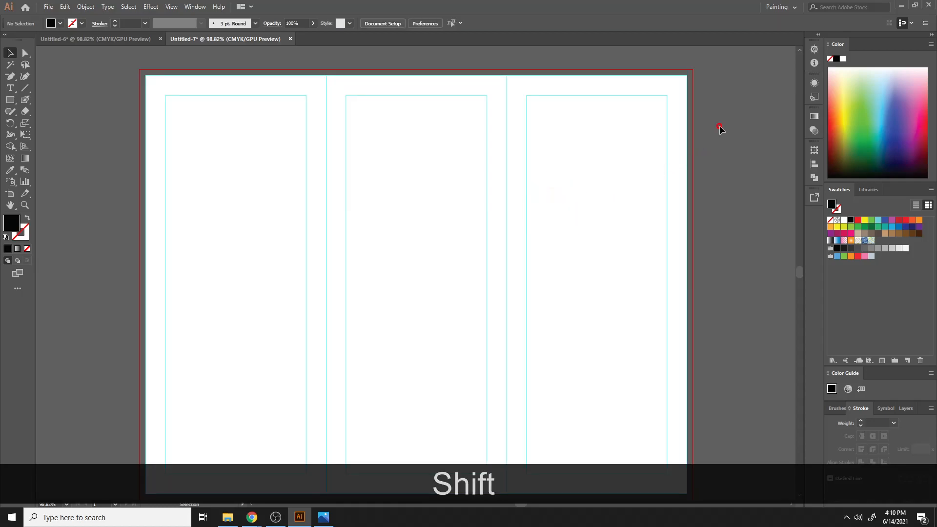
# - Draw a rectangle covering the whole 11 × 8.5 in artboard
pyautogui.hotkey('ctrl', '-')
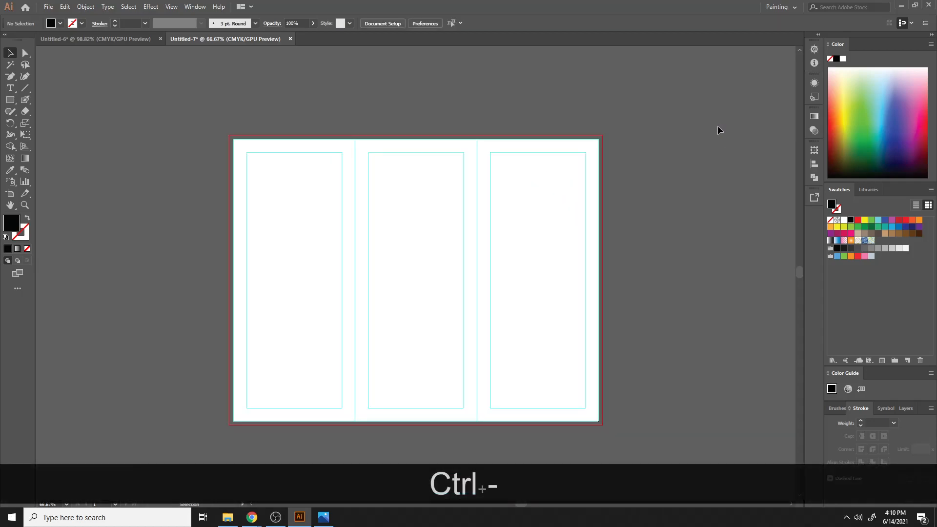
pyautogui.click(10, 99)
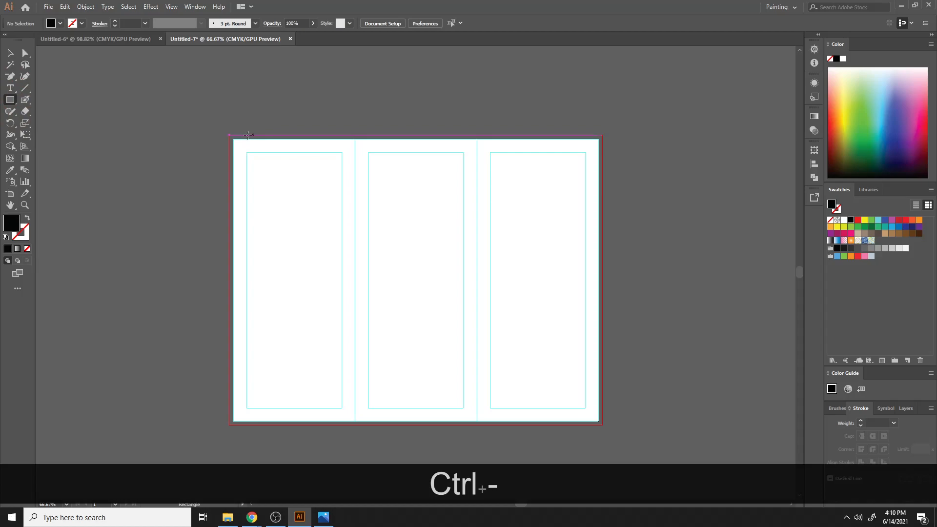
pyautogui.moveTo(234, 138); pyautogui.dragTo(598, 421)
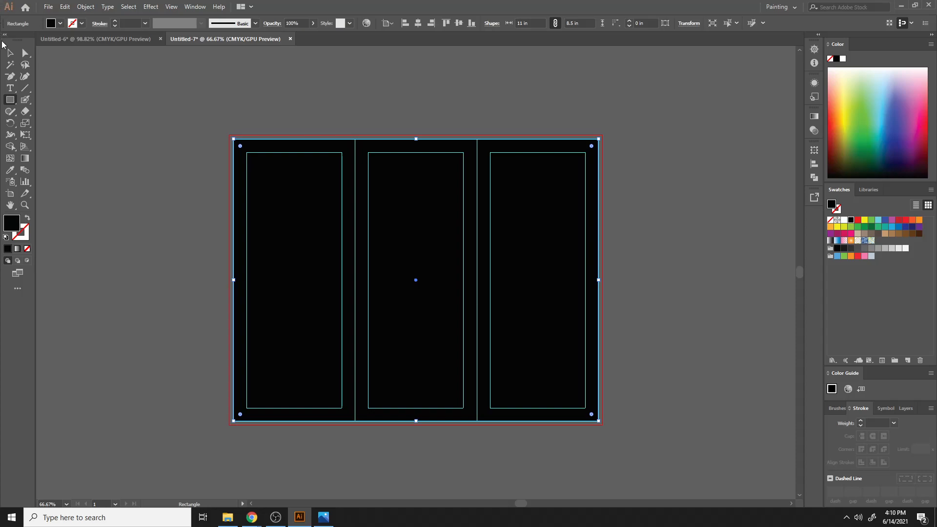
# - Fill the rectangle with yellow
pyautogui.click(10, 53)
pyautogui.click(405, 100)
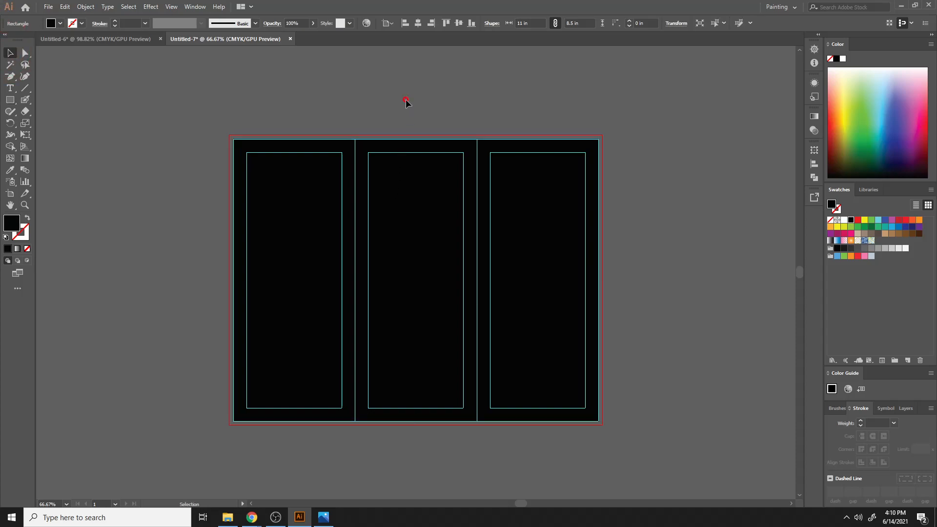
pyautogui.click(437, 205)
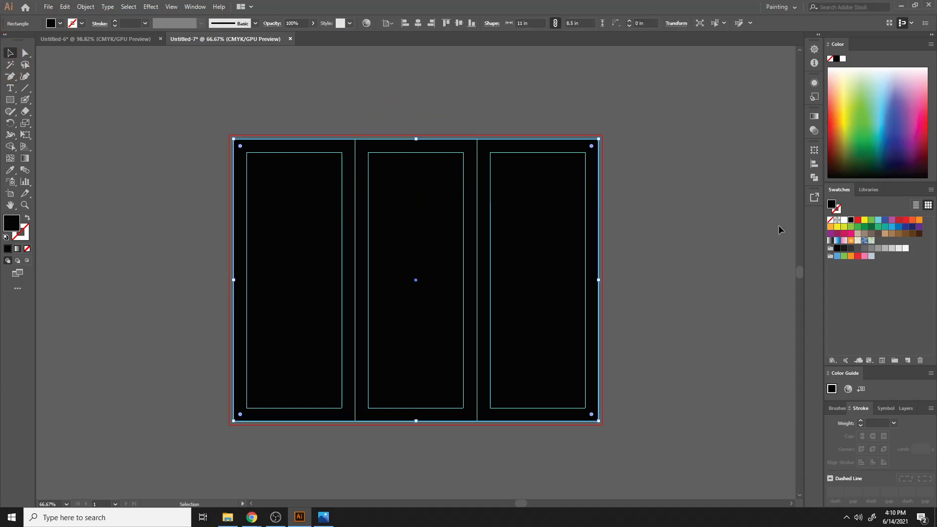
pyautogui.click(870, 220)
pyautogui.click(864, 219)
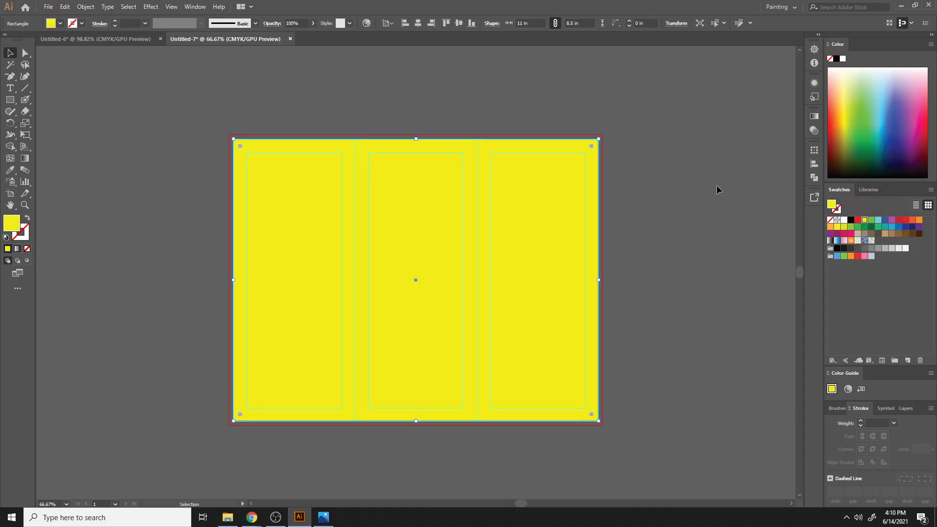
# - Narrow the rectangle to the width of the first panel, about 3.65 in
pyautogui.click(613, 157)
pyautogui.click(494, 230)
pyautogui.moveTo(602, 281); pyautogui.dragTo(355, 258)
pyautogui.click(663, 221)
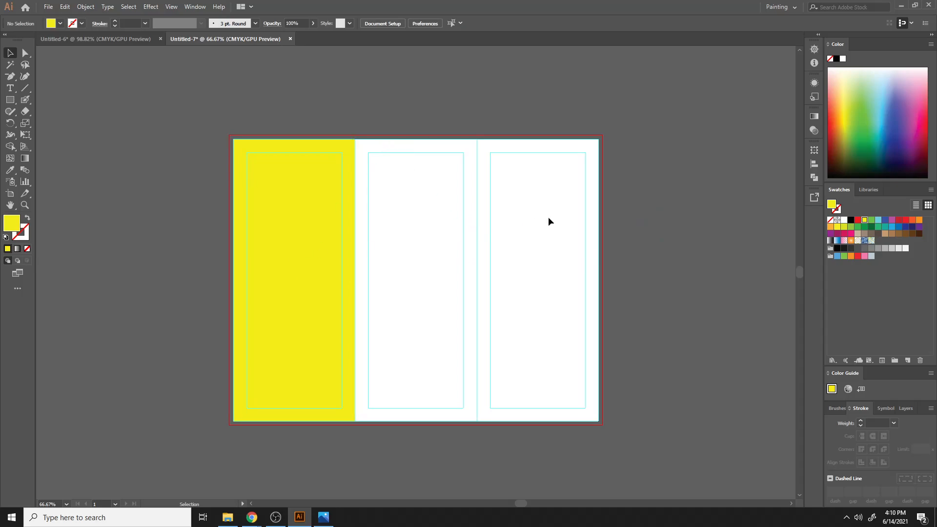
# - Stretch the rectangle back to the full artboard width and fill it black
pyautogui.click(335, 239)
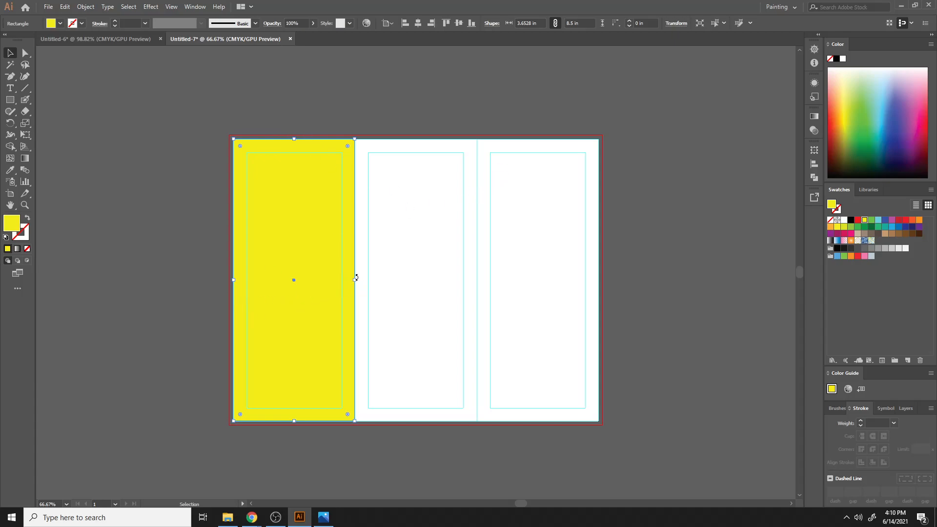
pyautogui.moveTo(357, 279); pyautogui.dragTo(600, 288)
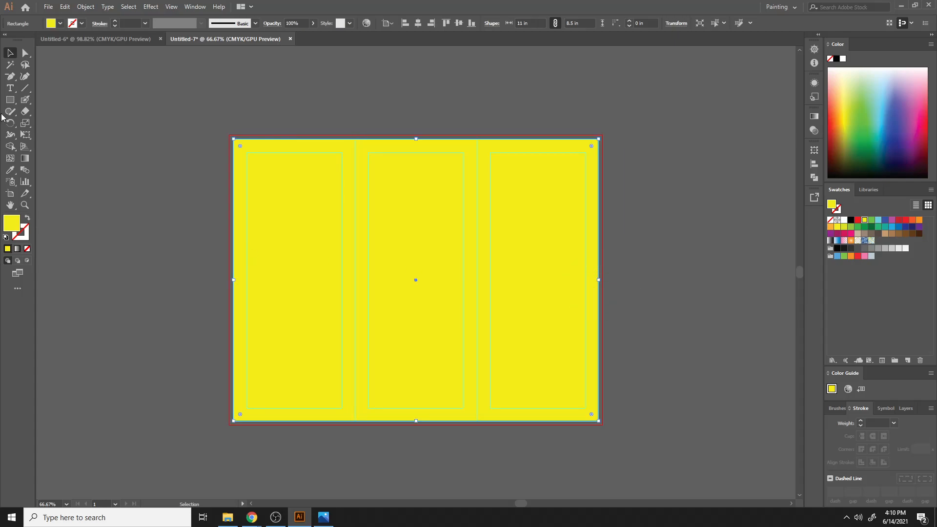
pyautogui.click(850, 220)
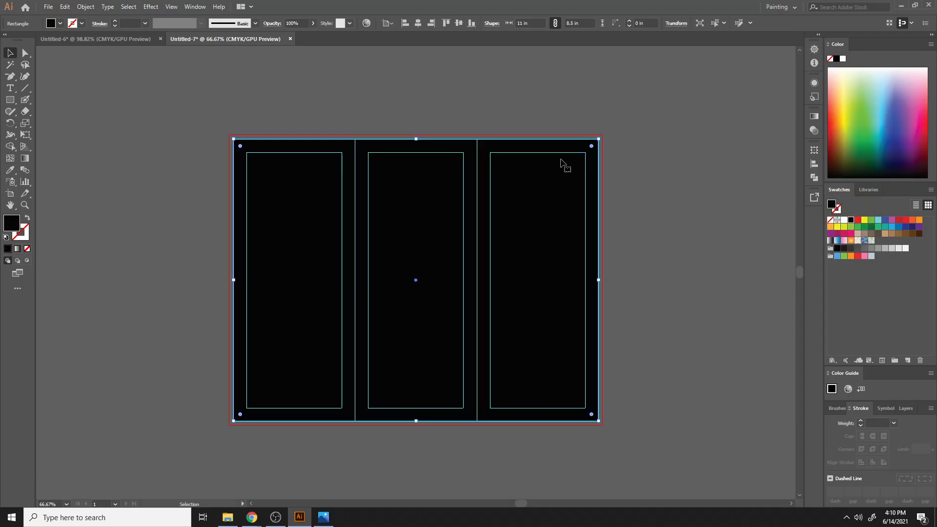
# - Draw a vertical line along the second fold, extending past the artboard's top and bottom
pyautogui.click(483, 91)
pyautogui.click(373, 197)
pyautogui.click(23, 90)
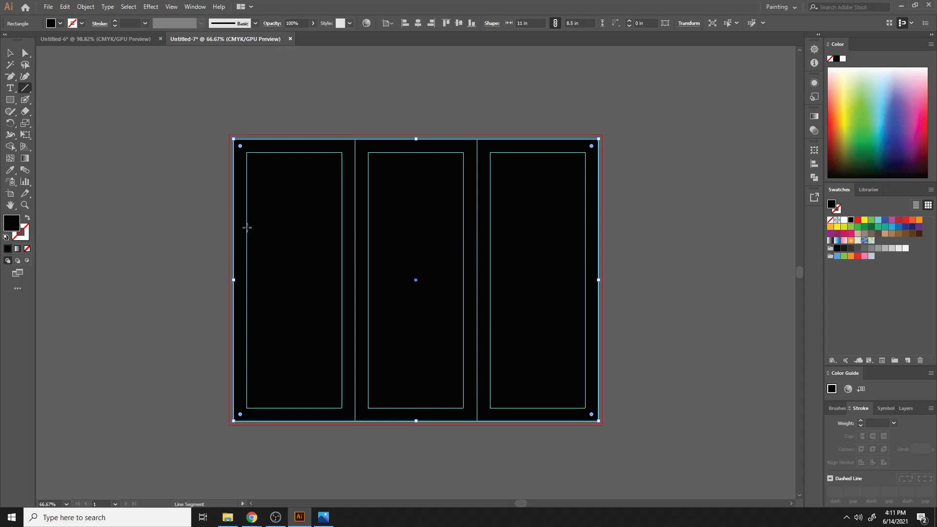
pyautogui.scroll(1, 247, 227)
pyautogui.scroll(-2, 247, 227)
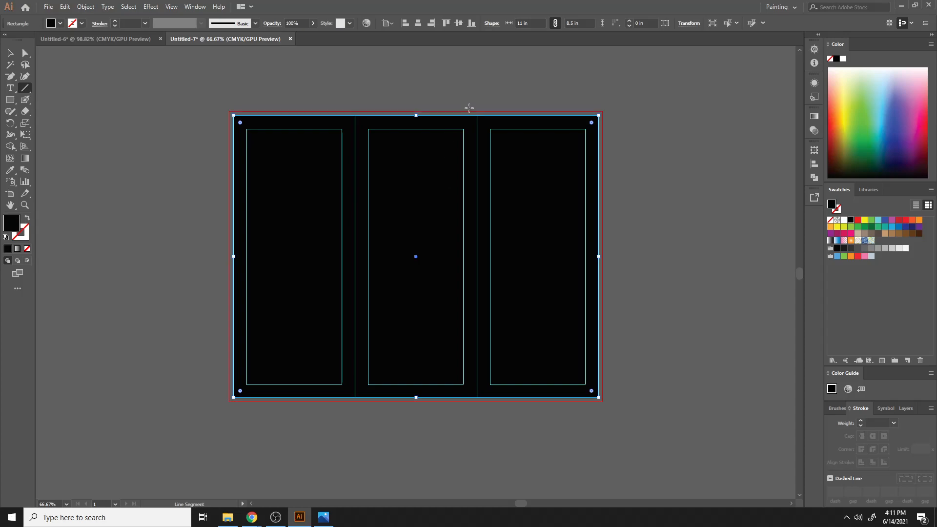
pyautogui.moveTo(476, 104); pyautogui.dragTo(461, 425)
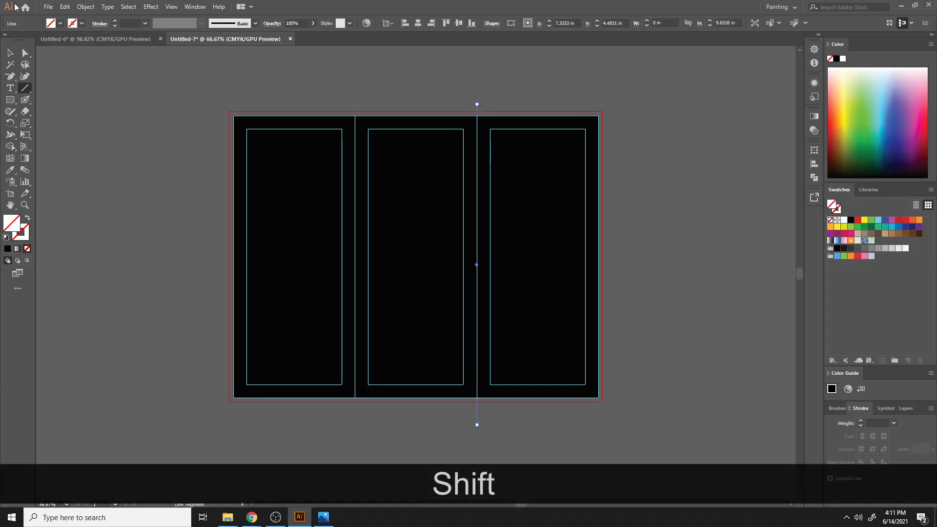
# - Select the rectangle and the line and delete them
pyautogui.click(10, 52)
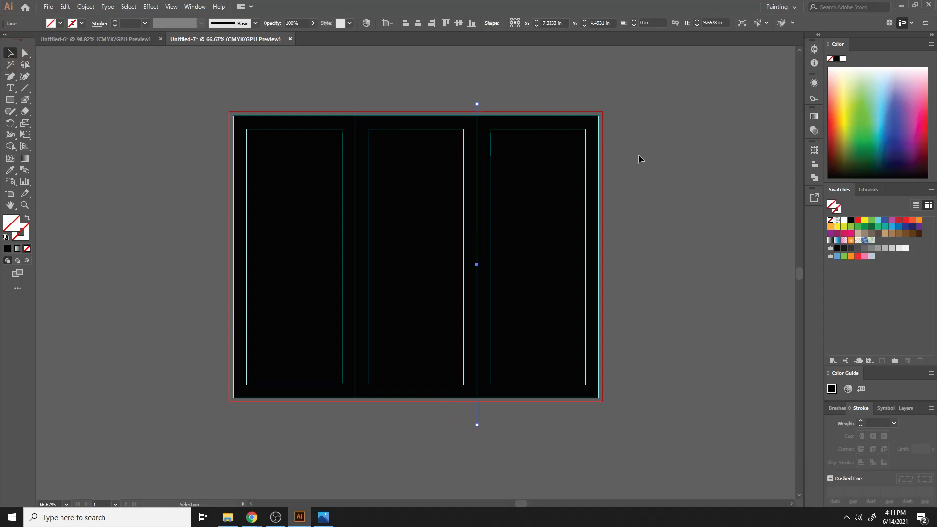
pyautogui.click(640, 122)
pyautogui.moveTo(438, 85); pyautogui.dragTo(750, 359)
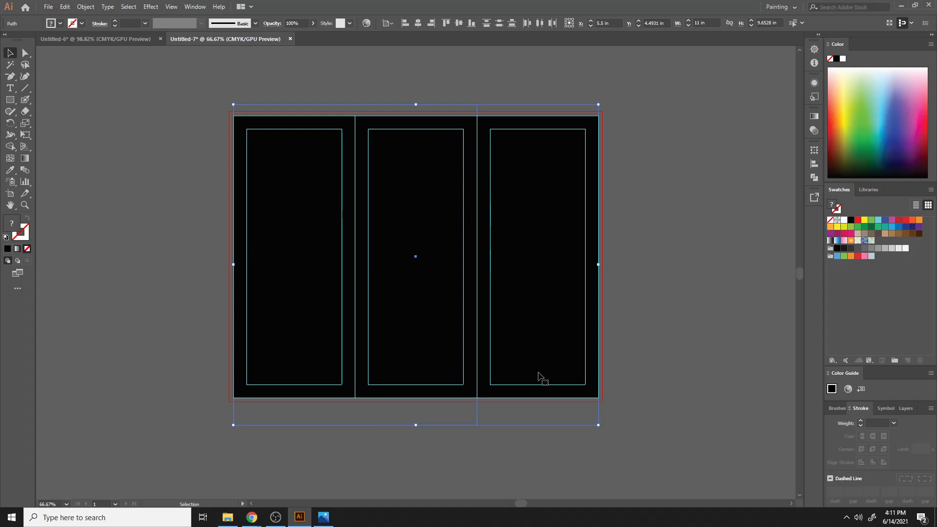
pyautogui.press('Delete')
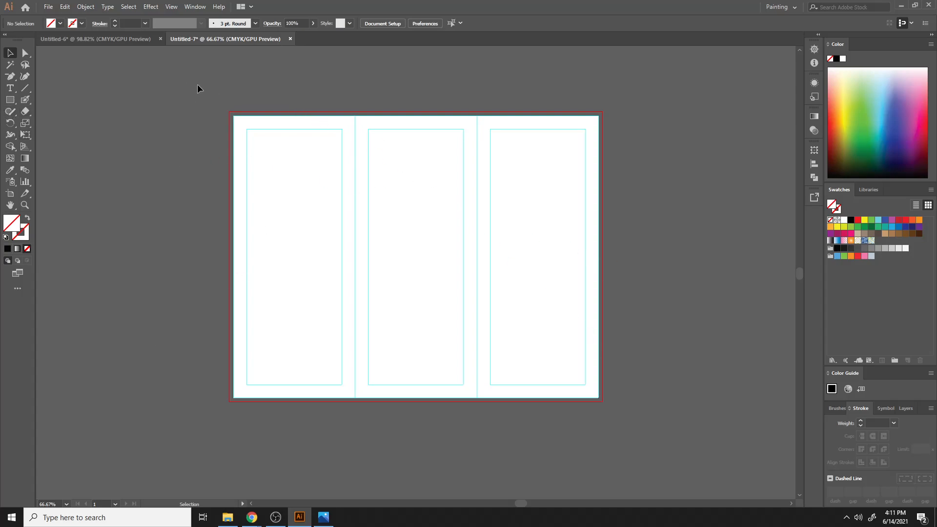
# - Draw a rectangle over the artboard and delete it
pyautogui.click(10, 99)
pyautogui.moveTo(233, 115); pyautogui.dragTo(600, 397)
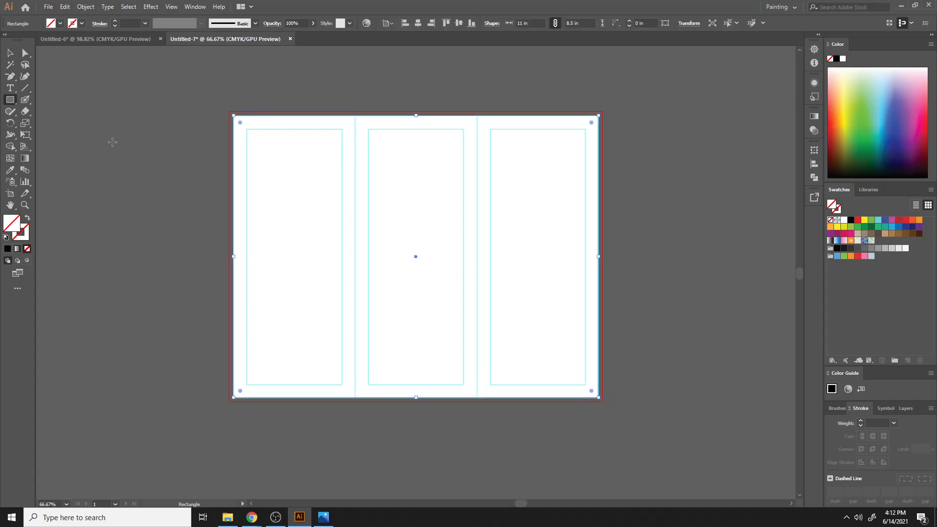
pyautogui.press('Delete')
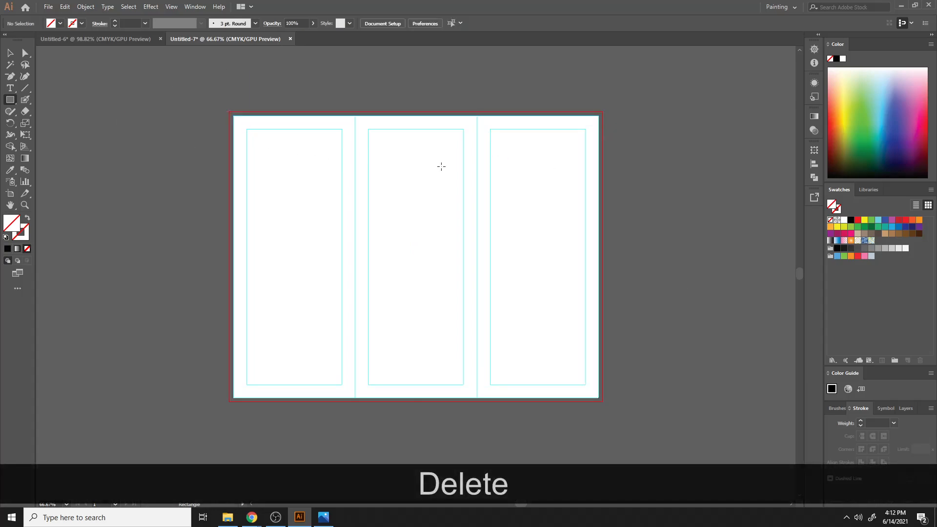
pyautogui.scroll(-3, 383, 180)
pyautogui.scroll(2, 319, 250)
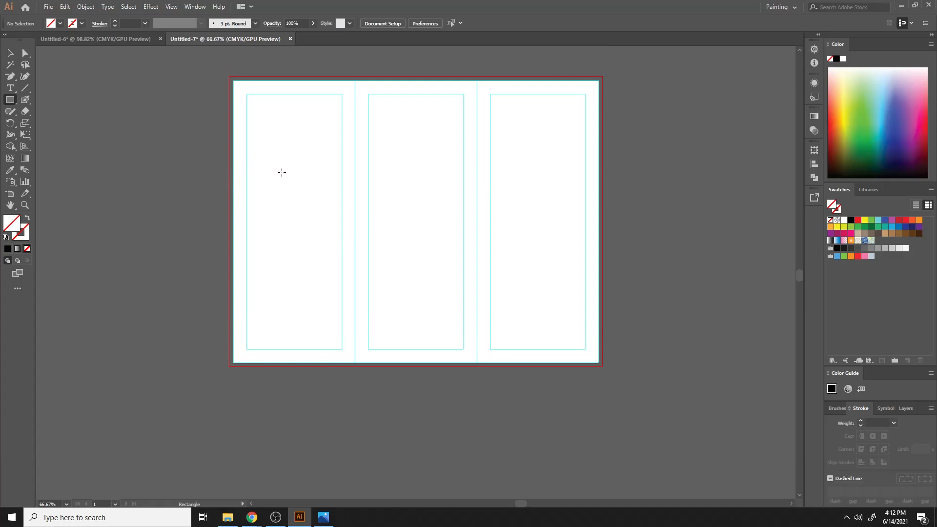
pyautogui.scroll(-1, 342, 425)
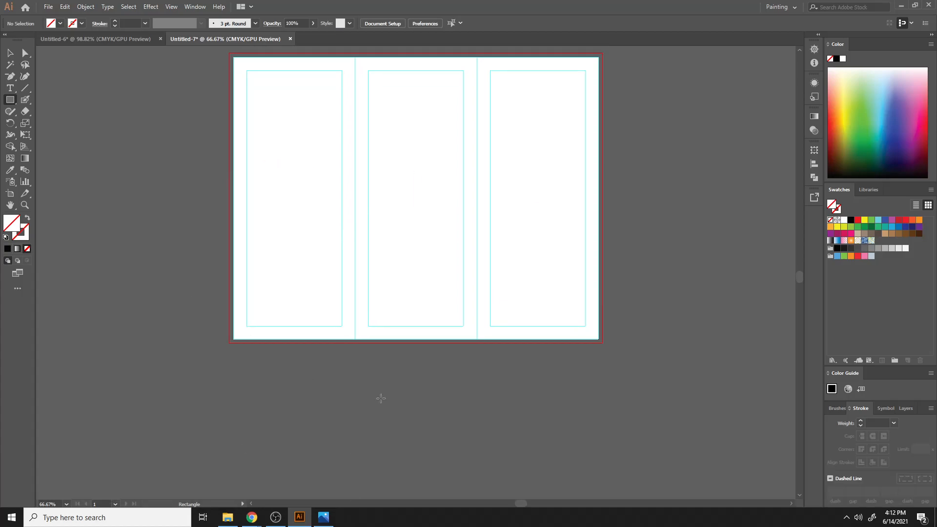
pyautogui.scroll(2, 250, 471)
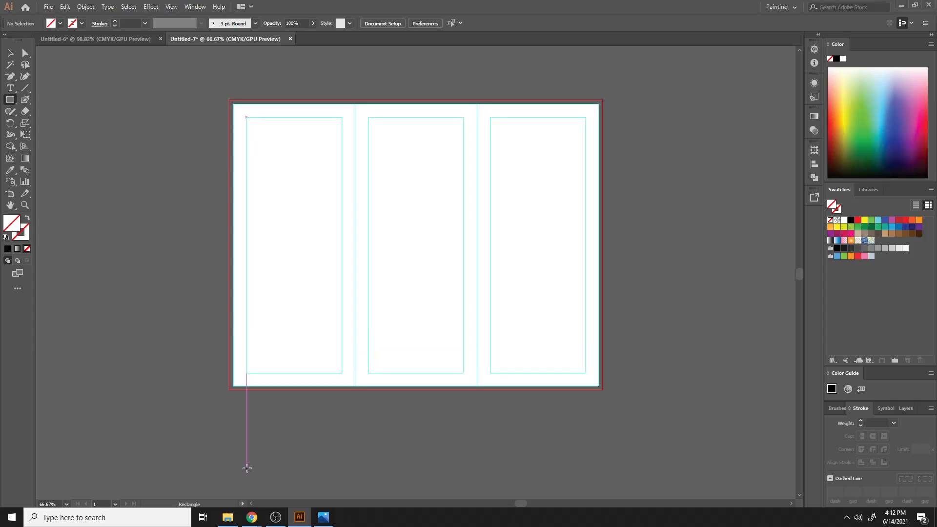
pyautogui.moveTo(252, 517)
pyautogui.click(230, 484)
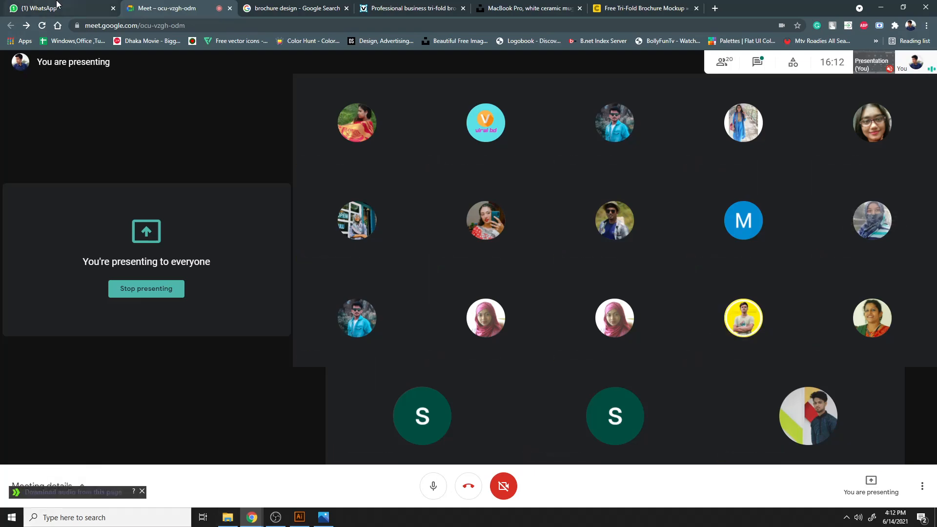
pyautogui.click(305, 521)
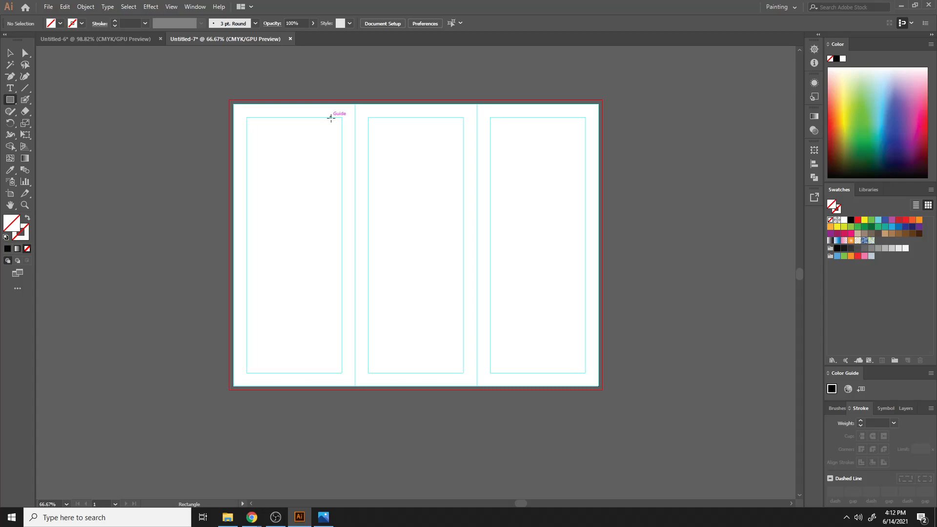
# - Close the Untitled-7 document without saving changes
pyautogui.click(280, 518)
pyautogui.click(282, 520)
pyautogui.click(290, 39)
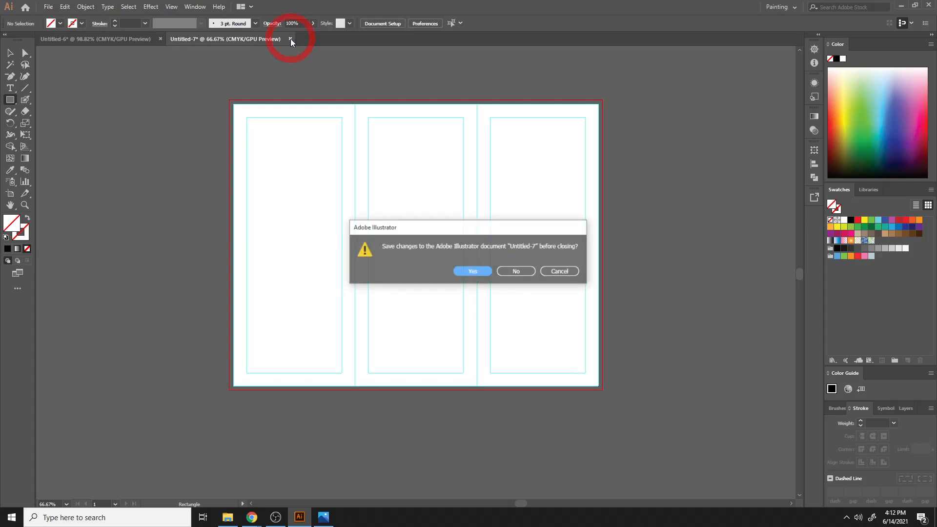
pyautogui.click(532, 271)
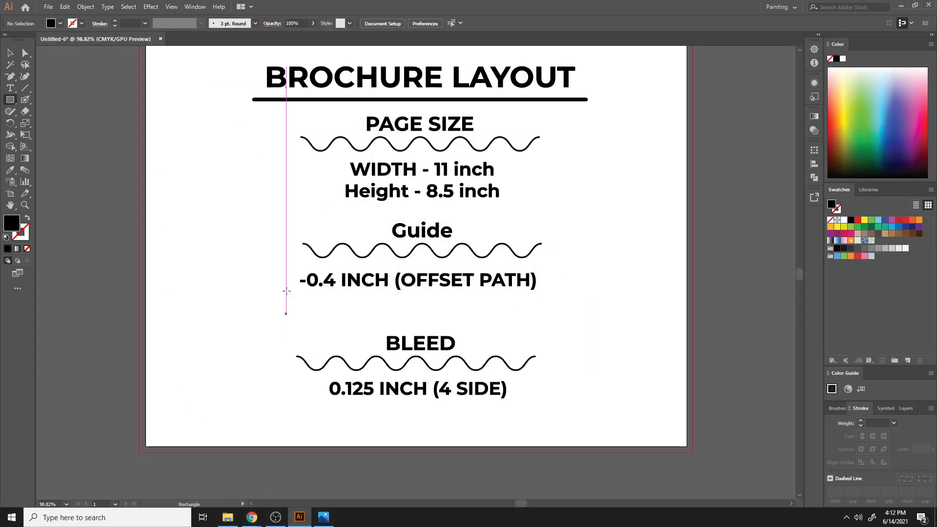
# - Open Save for Web for the reference layout, set the image size to 500 percent, then cancel the export
pyautogui.click(48, 6)
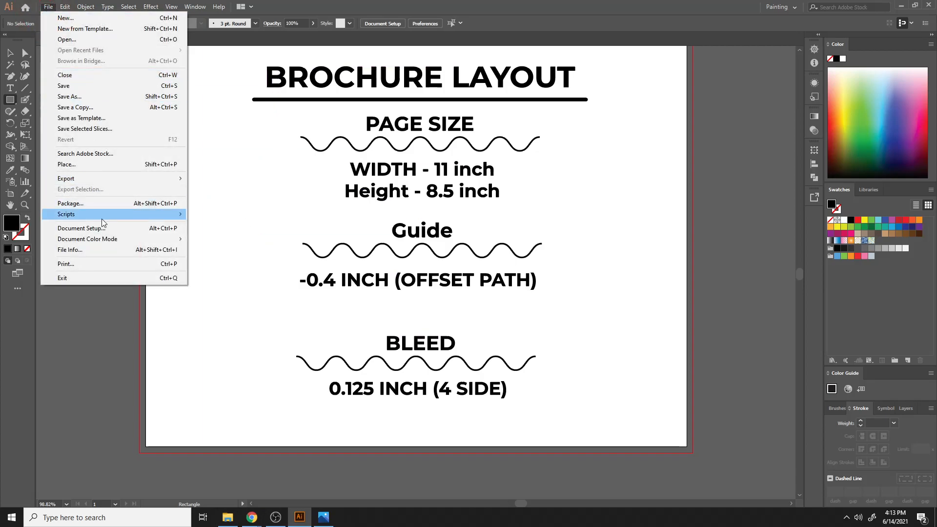
pyautogui.moveTo(105, 215)
pyautogui.moveTo(112, 178)
pyautogui.click(230, 200)
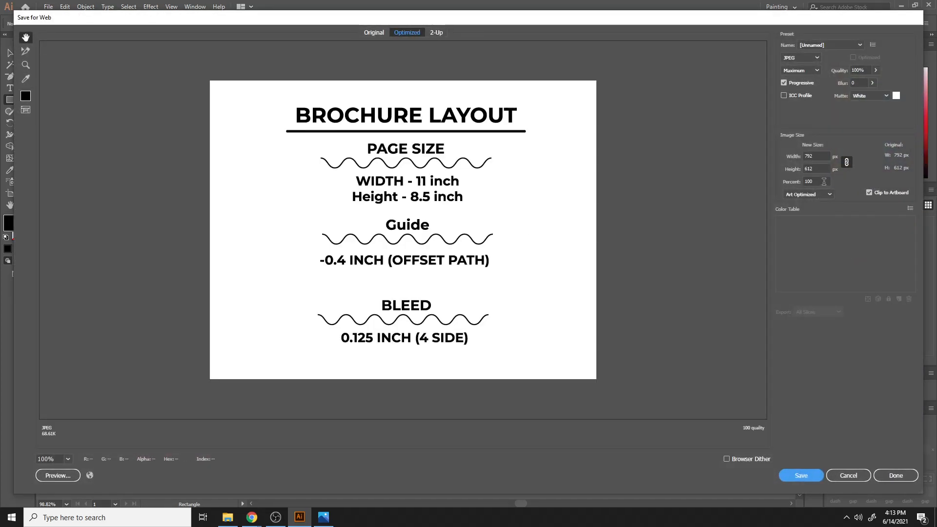
pyautogui.click(824, 182)
pyautogui.write('500')
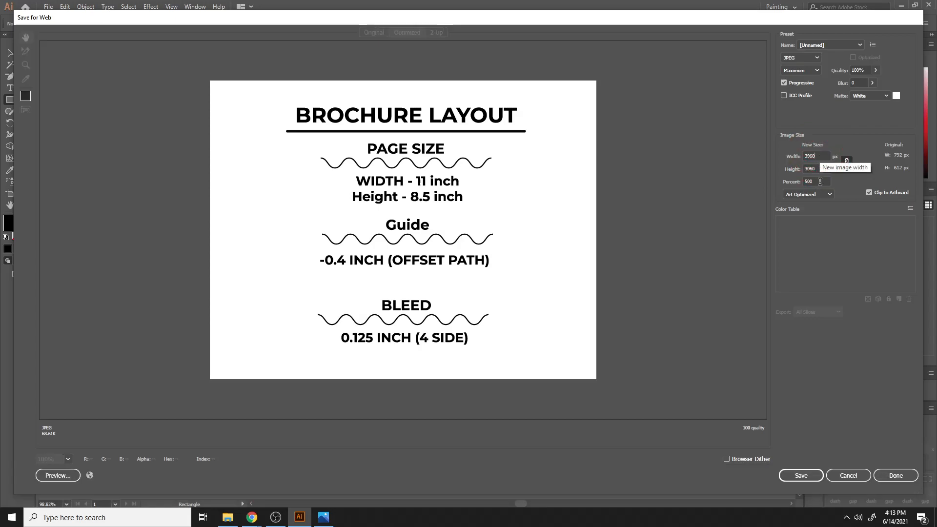
pyautogui.click(820, 157)
pyautogui.click(821, 169)
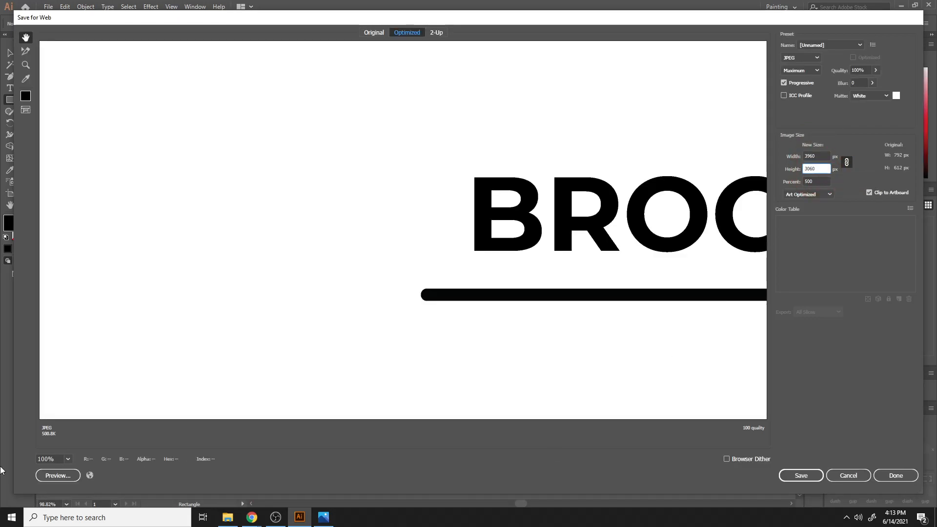
pyautogui.click(68, 459)
pyautogui.click(81, 446)
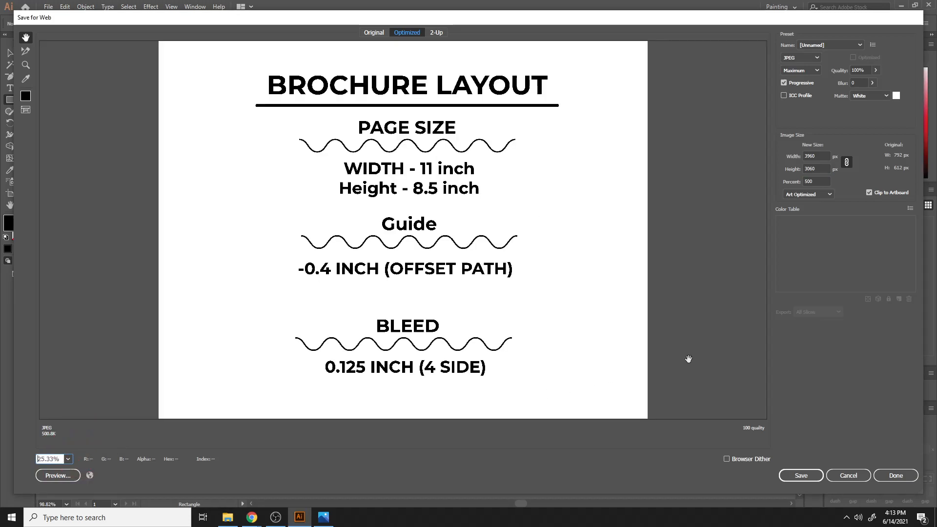
pyautogui.click(805, 476)
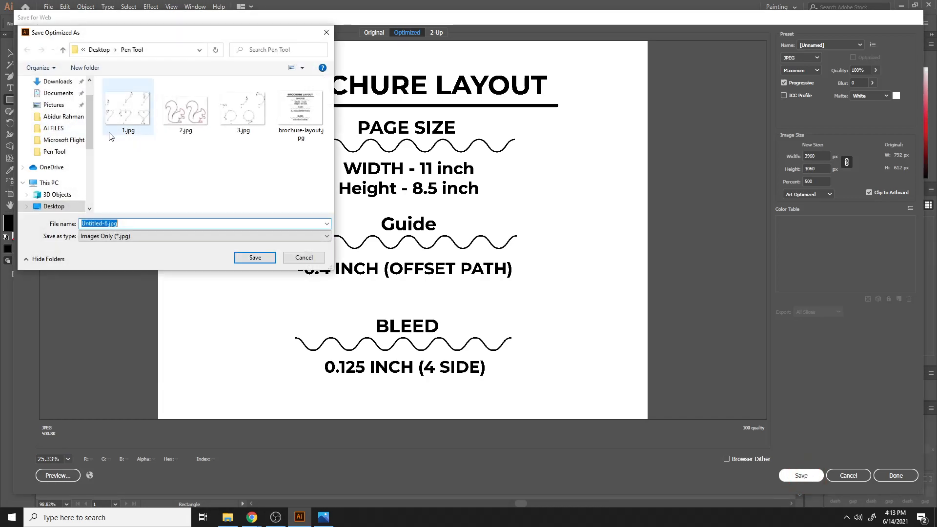
pyautogui.click(304, 259)
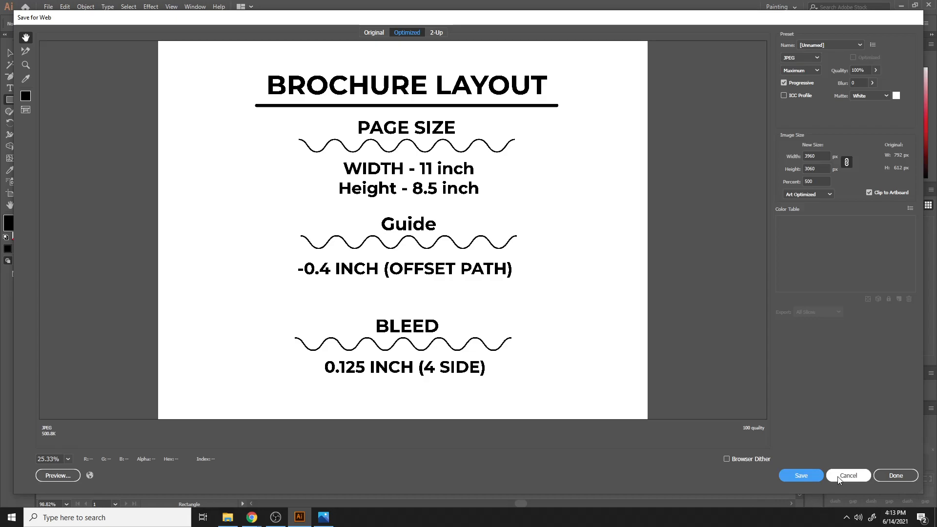
pyautogui.click(848, 476)
pyautogui.moveTo(252, 518)
pyautogui.click(192, 474)
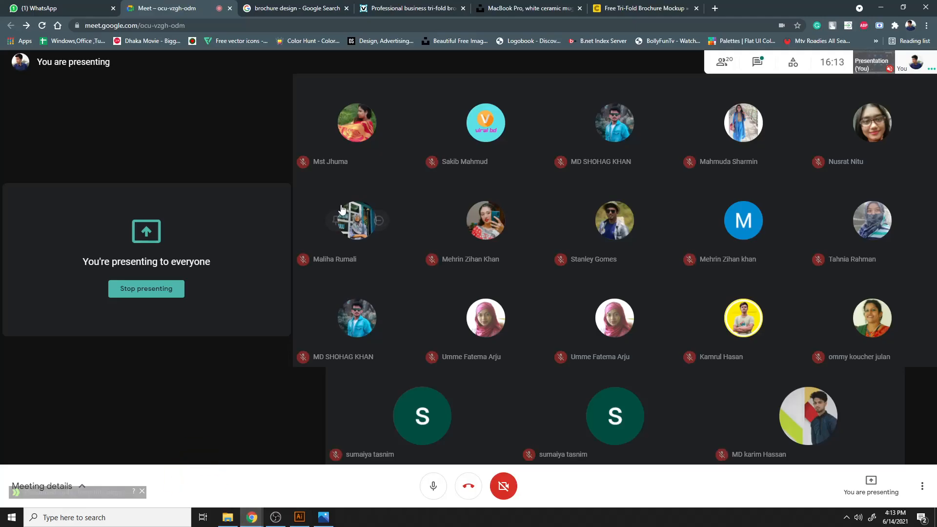
# - Attach the brochure-layout.jpg image from the Pen Tool folder to the GD-D74 (3-6 PM) group chat
pyautogui.click(95, 5)
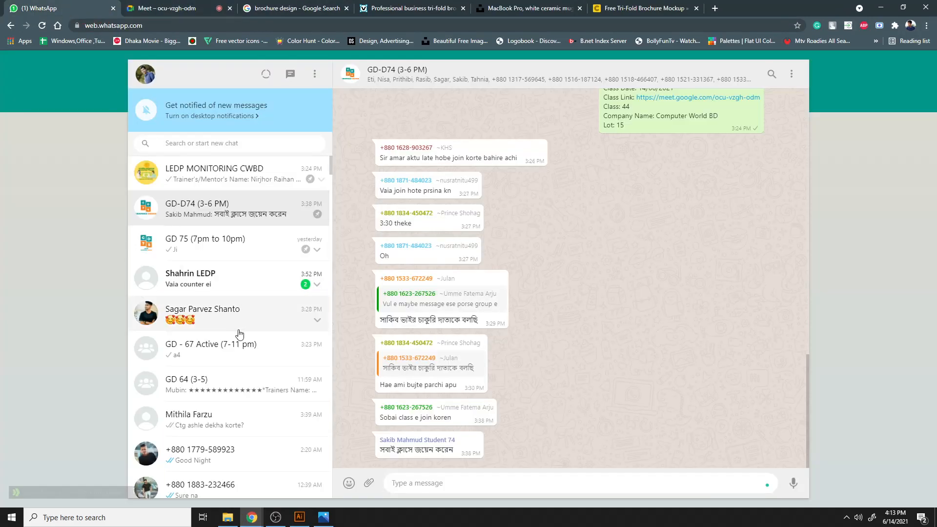
pyautogui.click(226, 298)
pyautogui.click(245, 210)
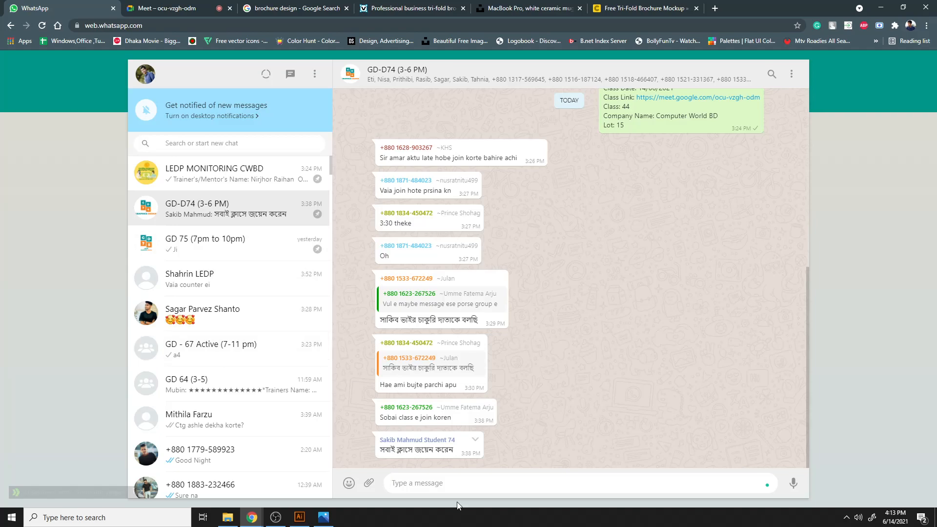
pyautogui.click(369, 483)
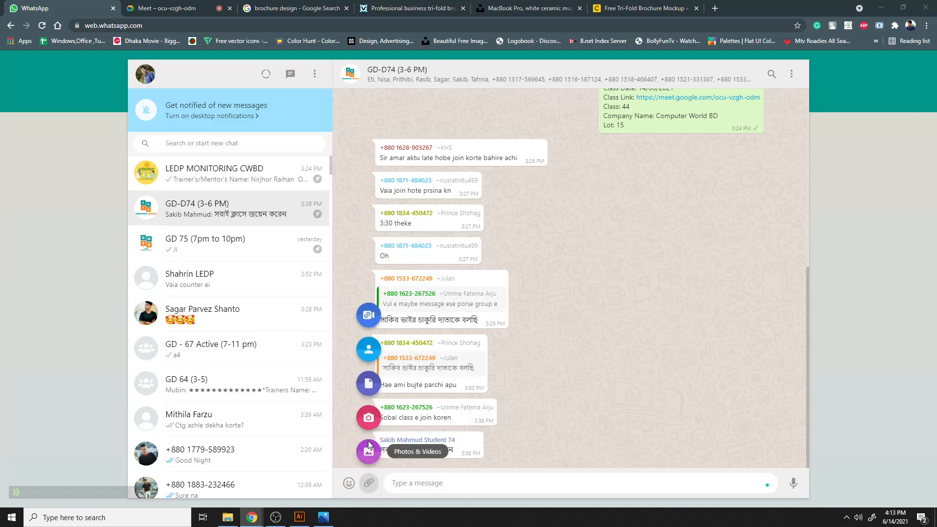
pyautogui.click(369, 447)
pyautogui.doubleClick(583, 196)
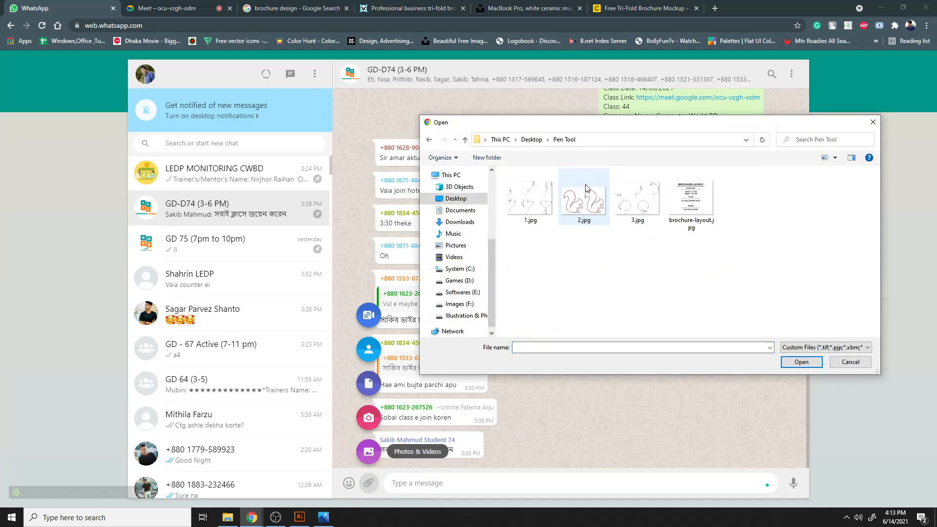
pyautogui.click(703, 207)
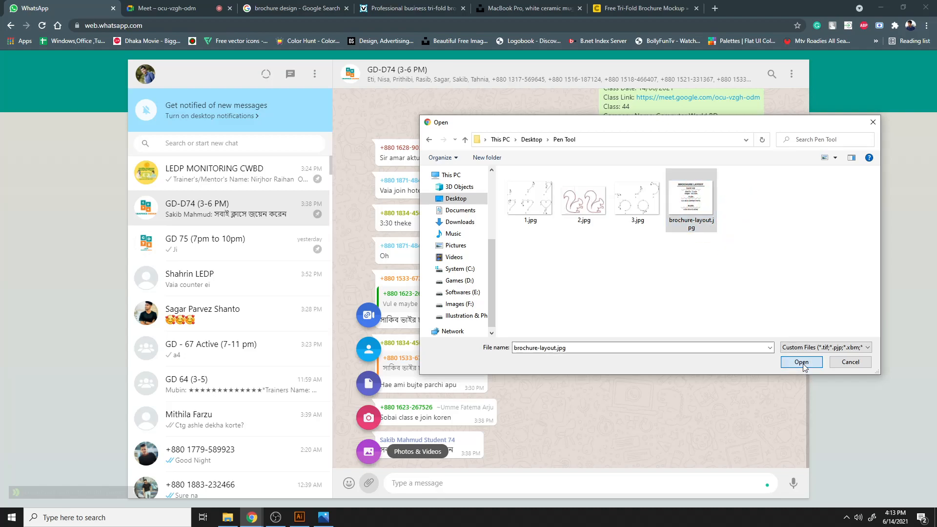
pyautogui.click(801, 362)
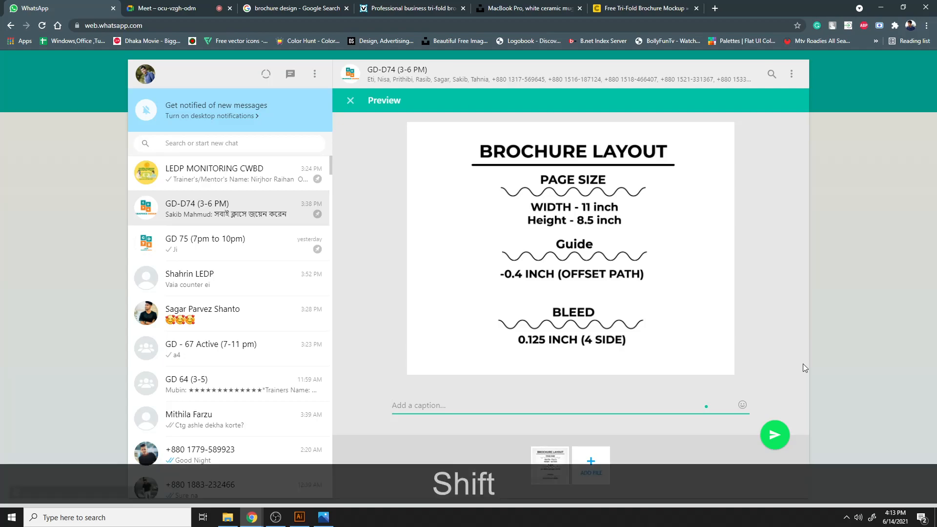
# - Caption the image Brochure Layout and send it to the group
pyautogui.write('Broc')
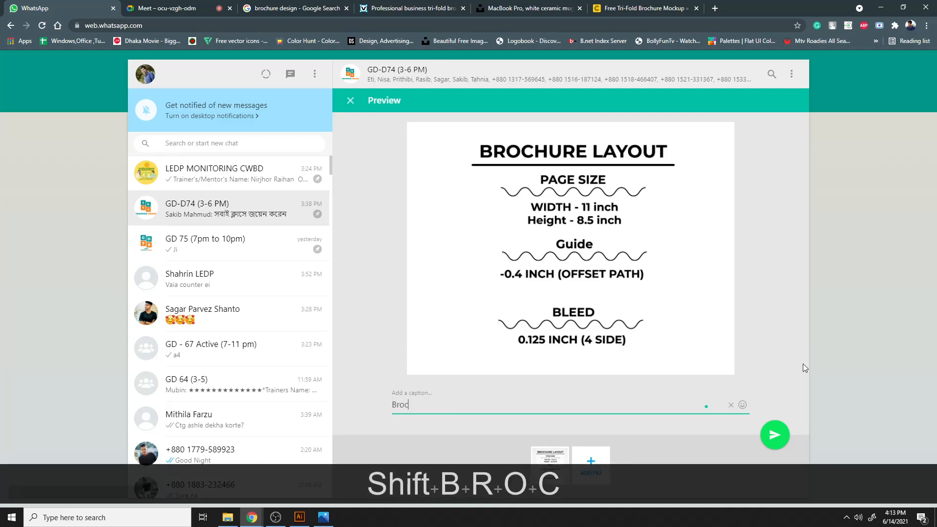
pyautogui.write('hure A')
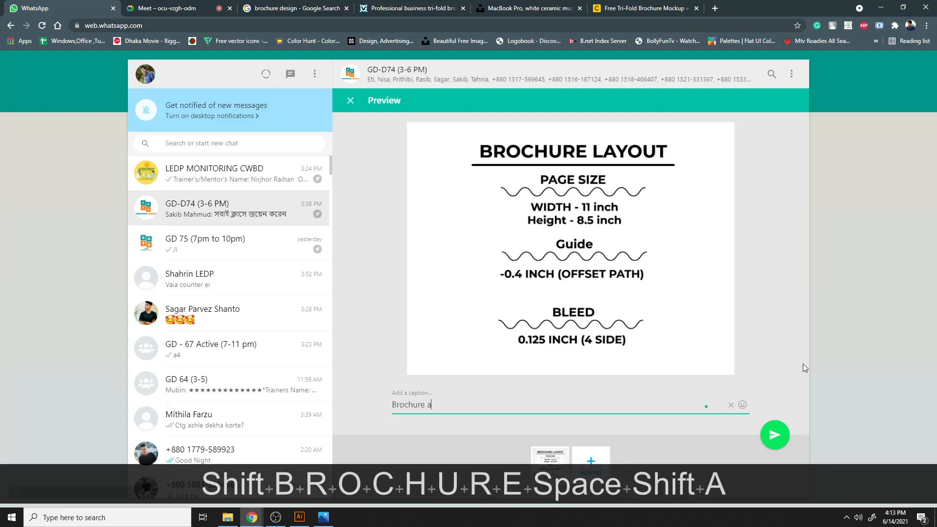
pyautogui.press('BackSpace')
pyautogui.write('Layout')
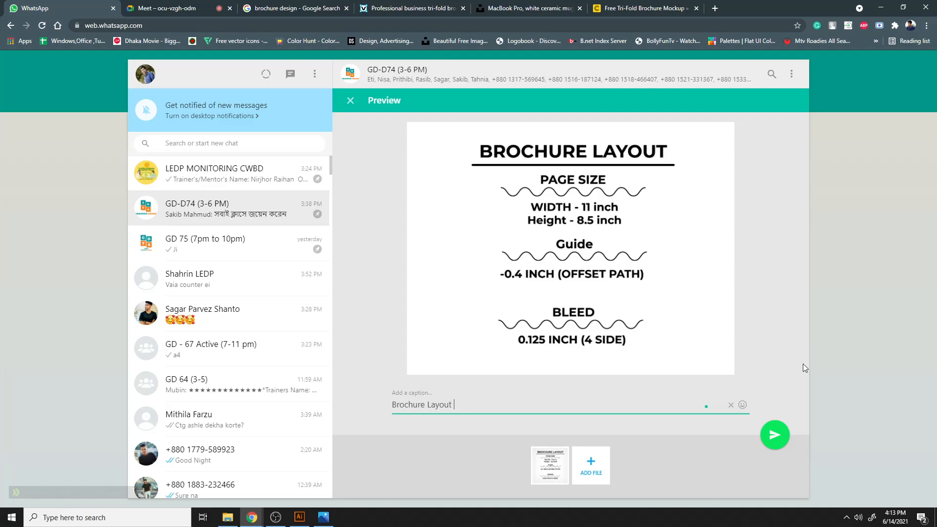
pyautogui.click(775, 435)
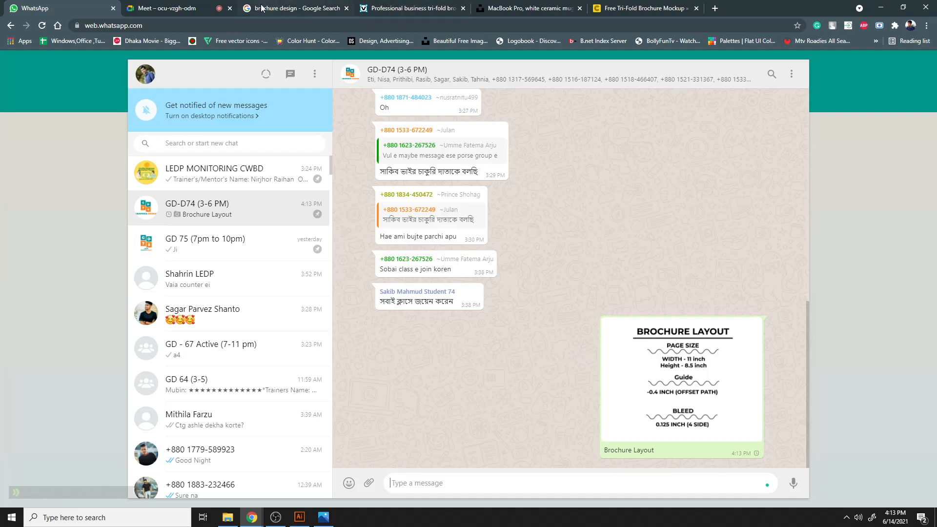
# - Check the Meet call's chat and participant list
pyautogui.click(158, 5)
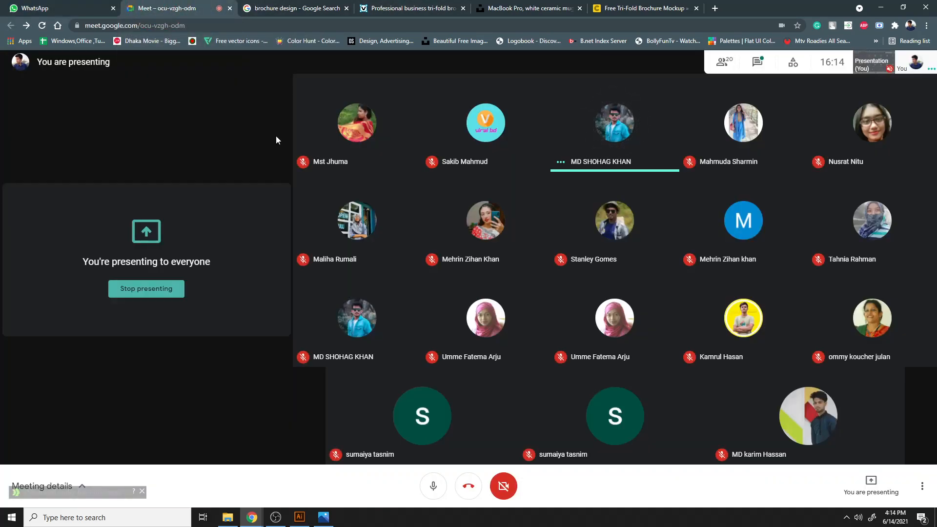
pyautogui.click(97, 3)
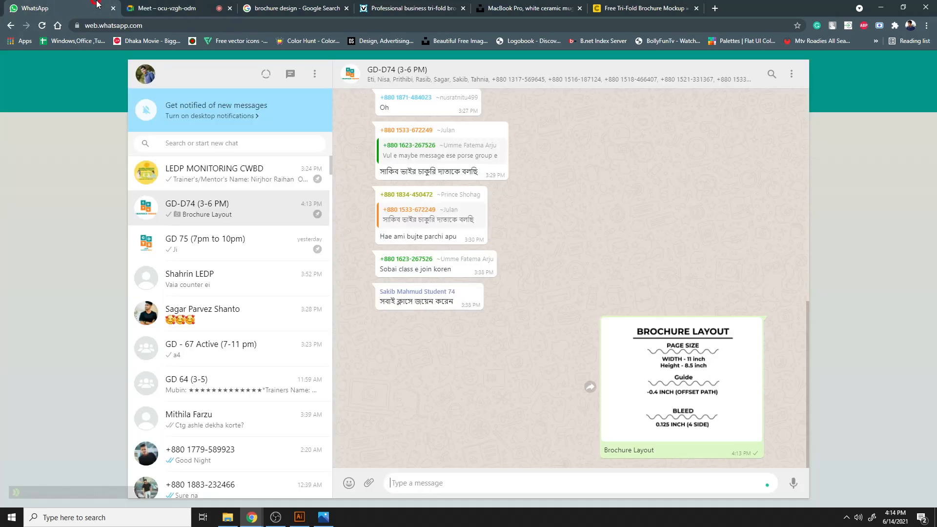
pyautogui.click(200, 309)
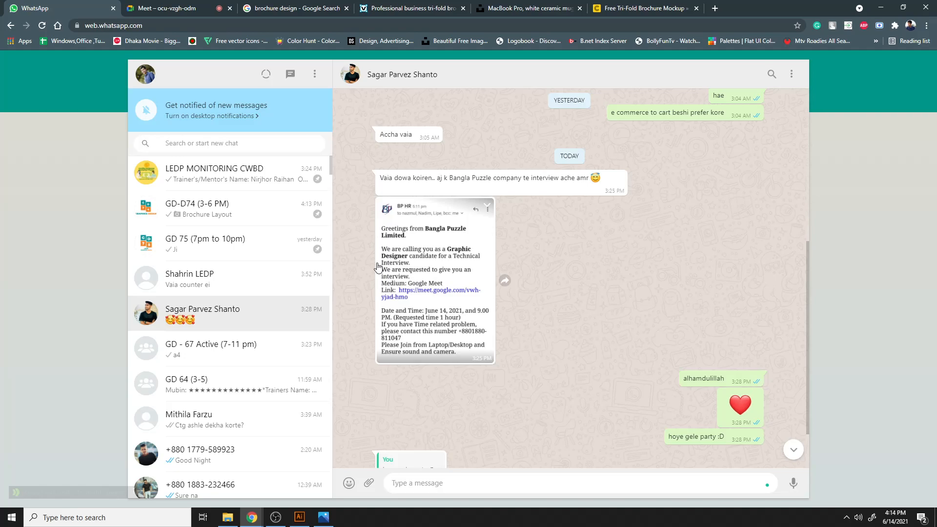
pyautogui.click(151, 7)
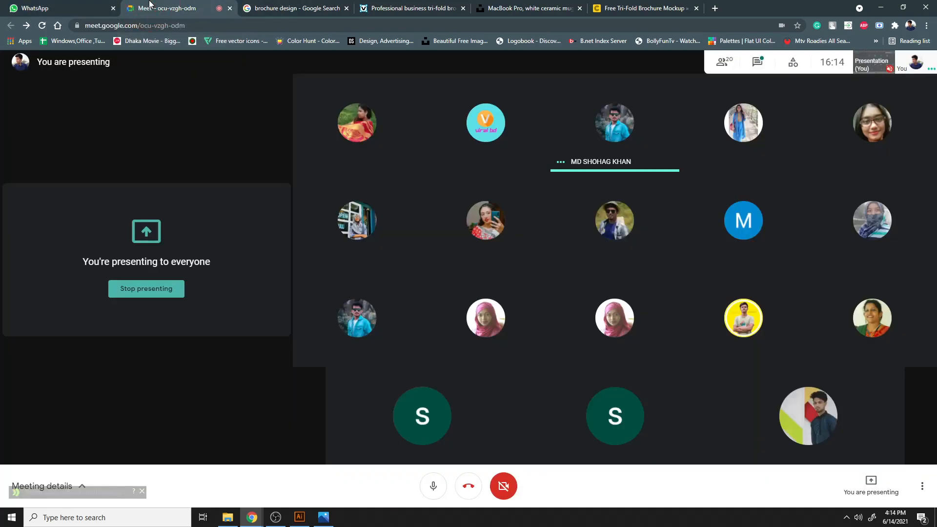
pyautogui.click(757, 62)
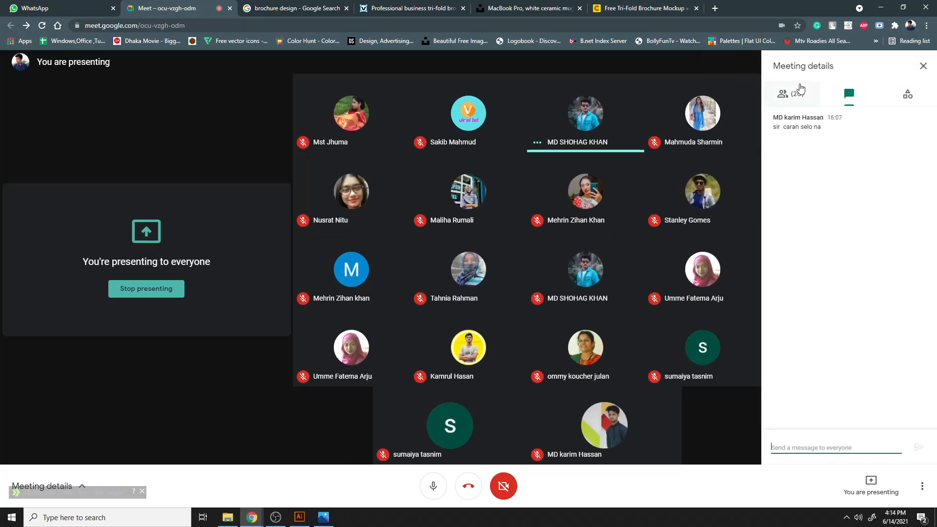
pyautogui.click(801, 88)
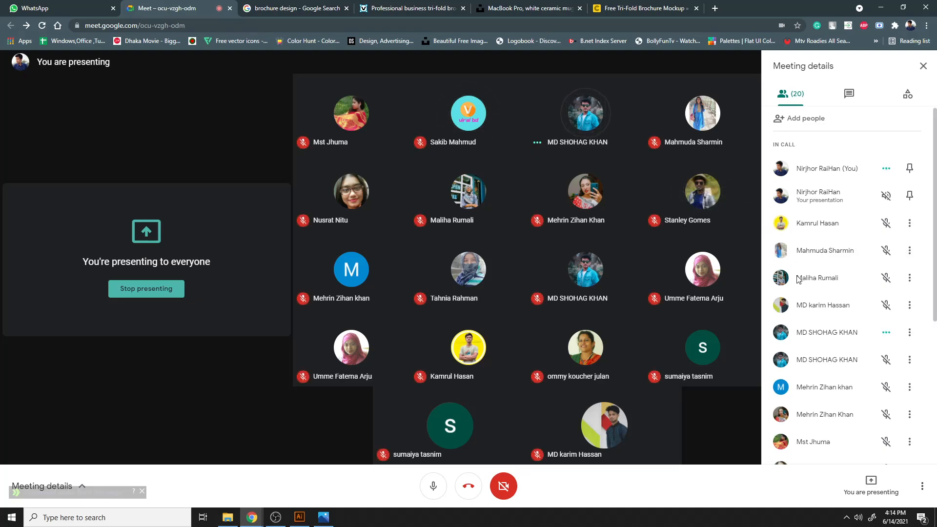
pyautogui.scroll(-5, 798, 279)
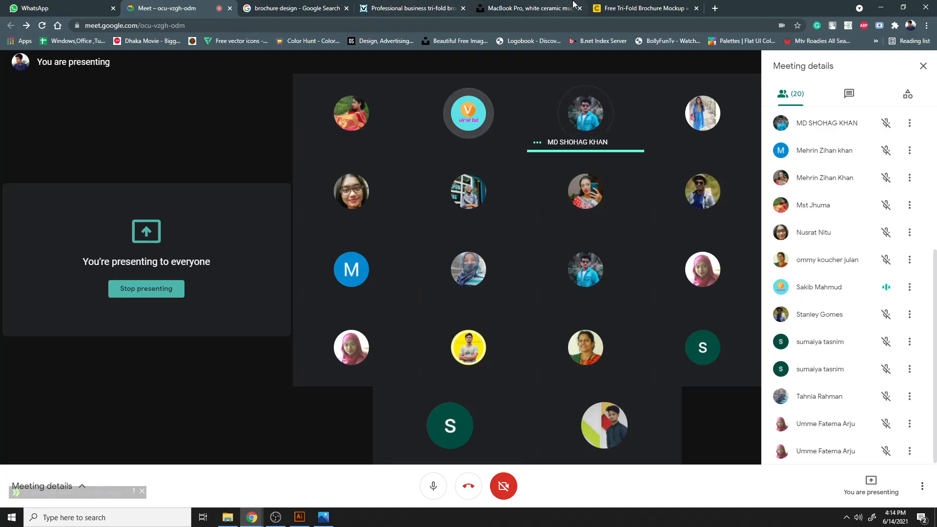
# - Open a new tab and search Google Images for brochure, browsing the results
pyautogui.click(601, 7)
pyautogui.click(715, 8)
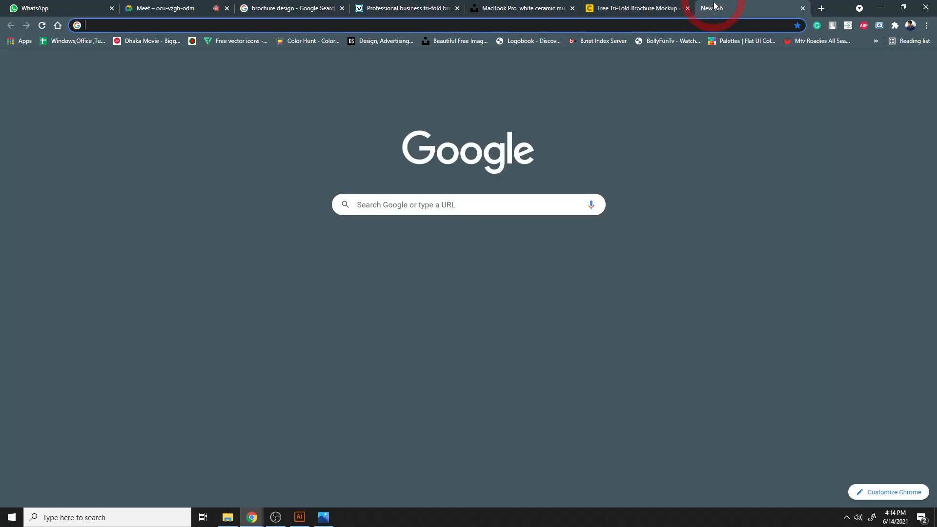
pyautogui.click(601, 28)
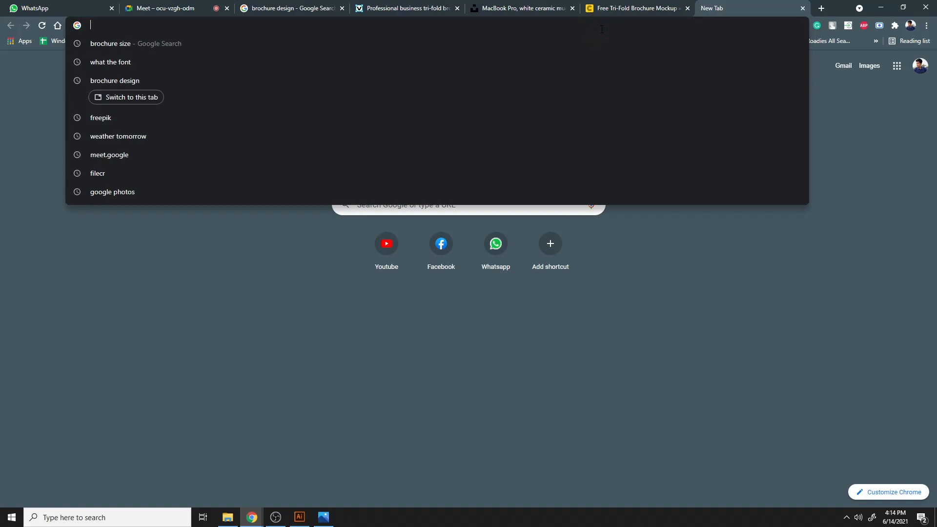
pyautogui.click(202, 400)
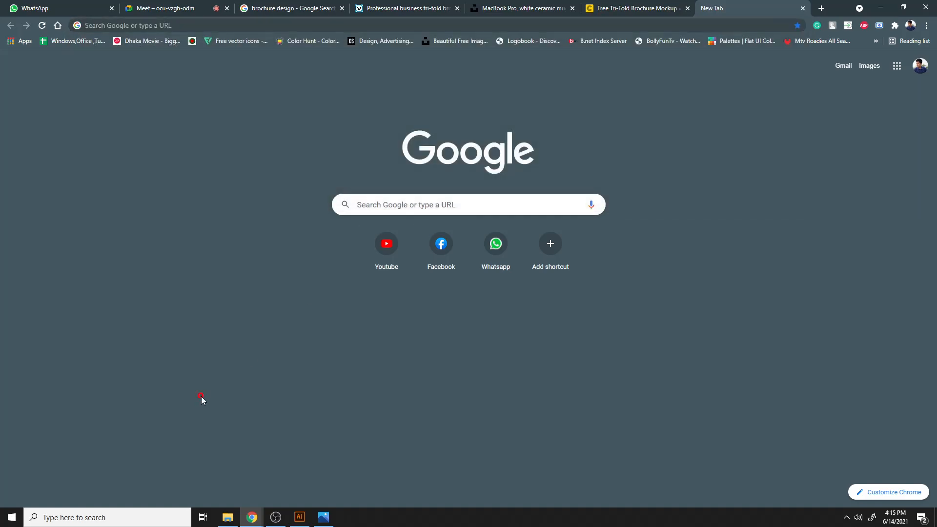
pyautogui.click(486, 29)
pyautogui.write('brochure design')
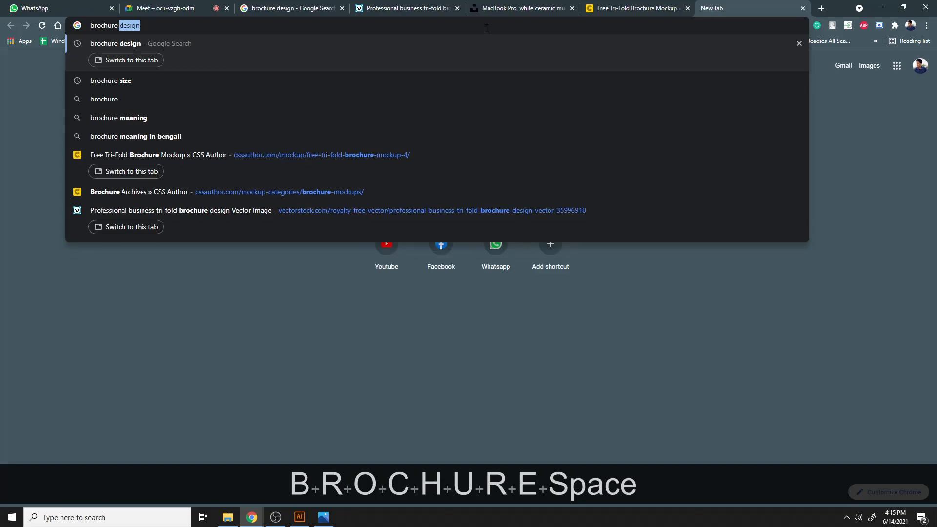
pyautogui.press('Down')
pyautogui.press('Down')
pyautogui.press('Return')
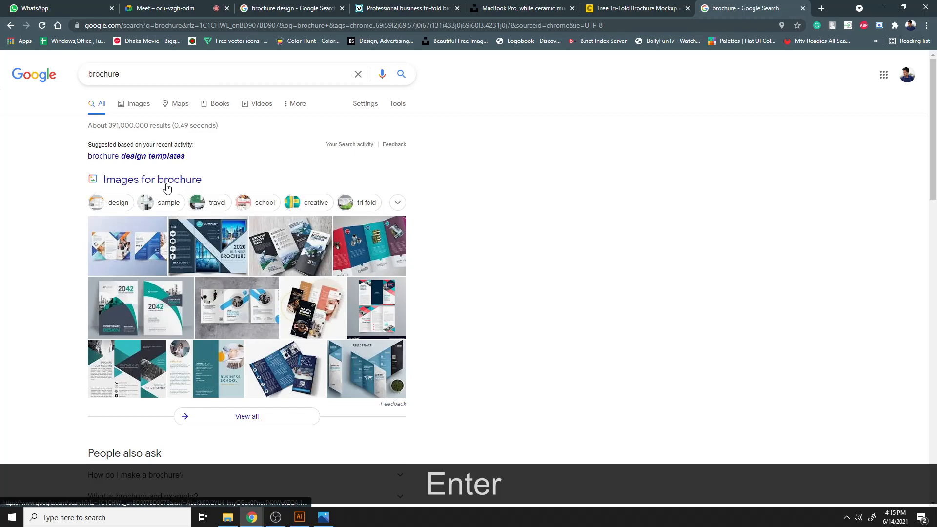
pyautogui.click(164, 181)
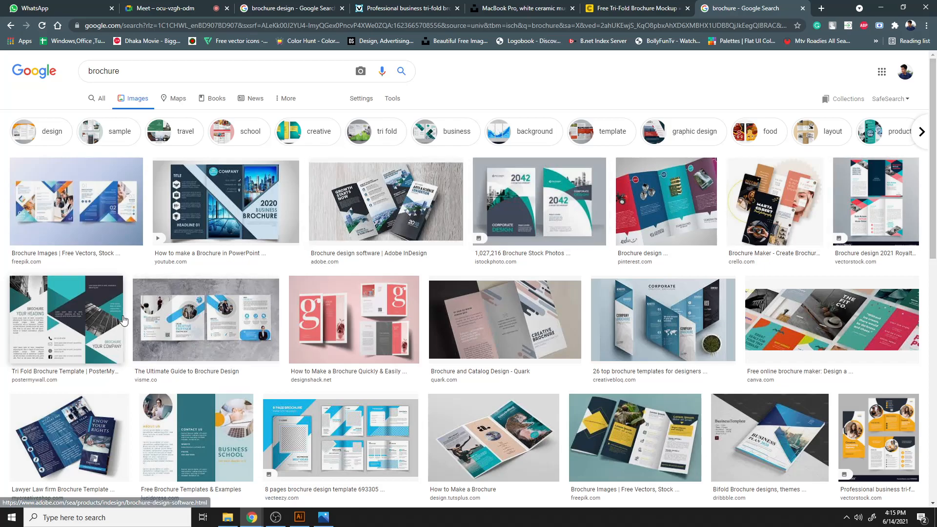
pyautogui.scroll(-3, 123, 320)
pyautogui.scroll(-5, 123, 320)
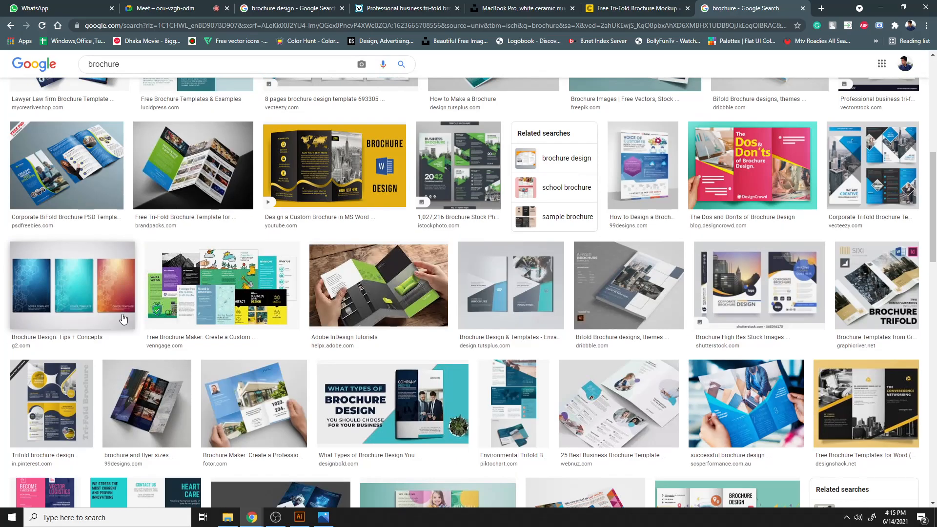
# - Look through the open reference tabs for brochure examples
pyautogui.click(161, 7)
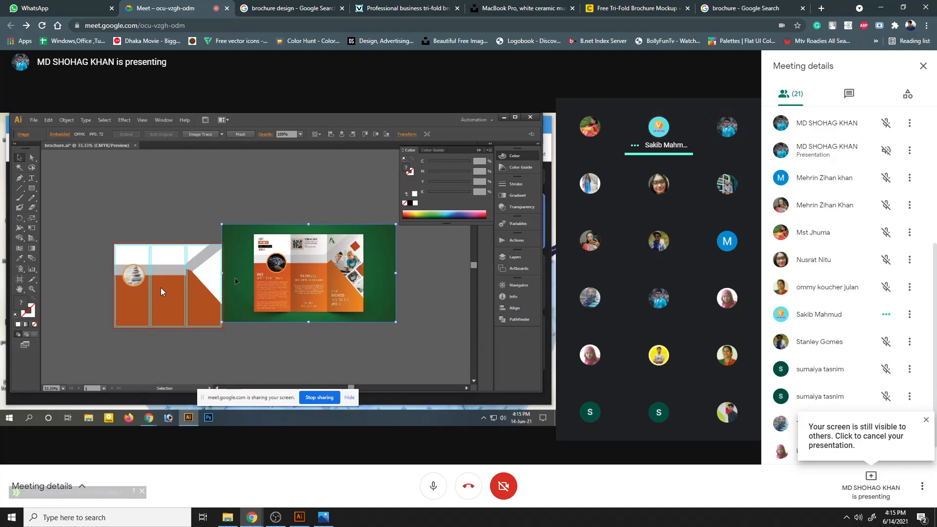
pyautogui.click(383, 5)
pyautogui.click(558, 5)
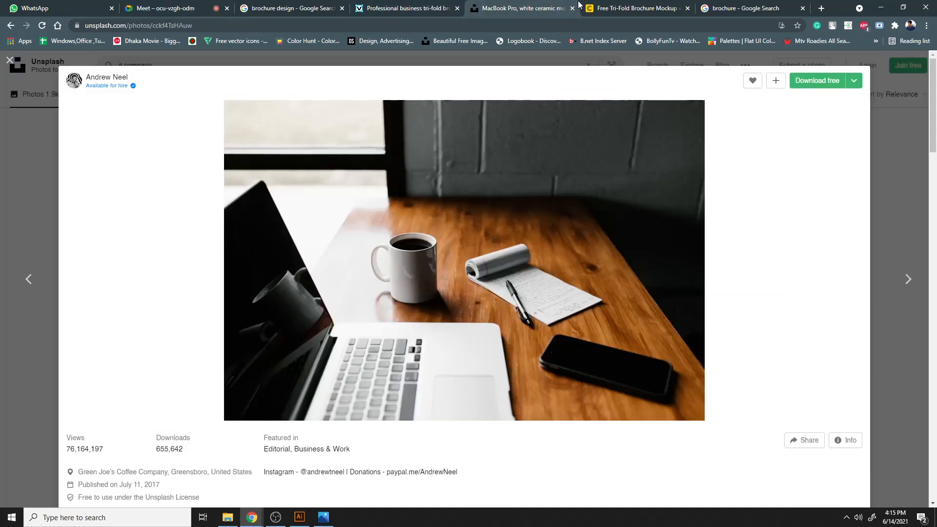
pyautogui.click(629, 8)
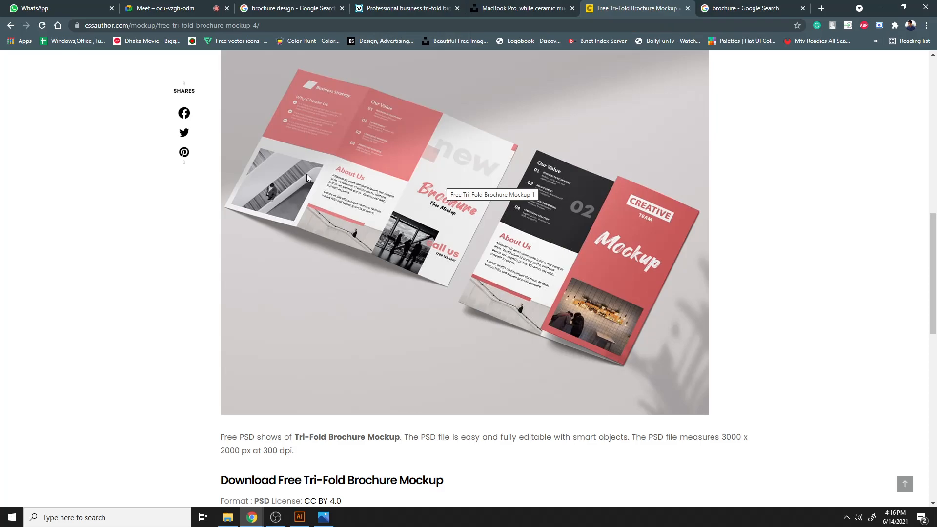
pyautogui.click(735, 6)
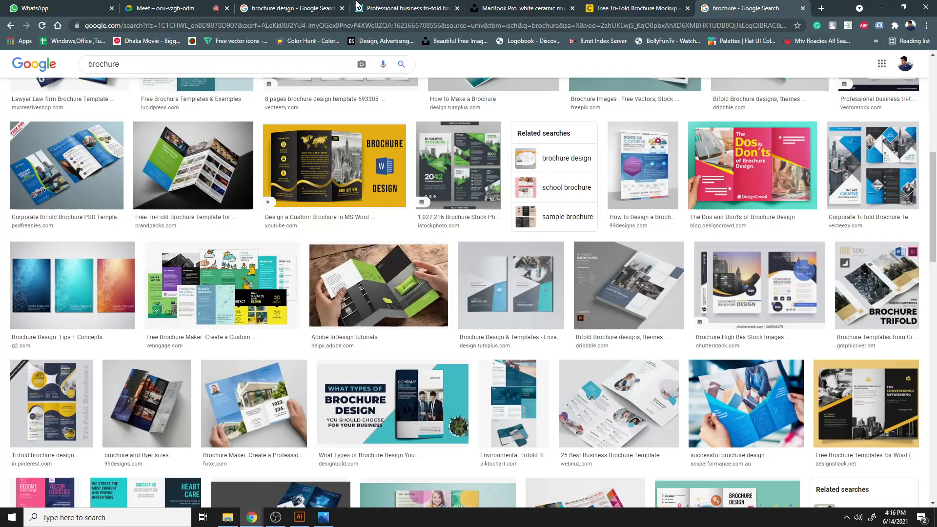
pyautogui.click(386, 8)
pyautogui.click(308, 7)
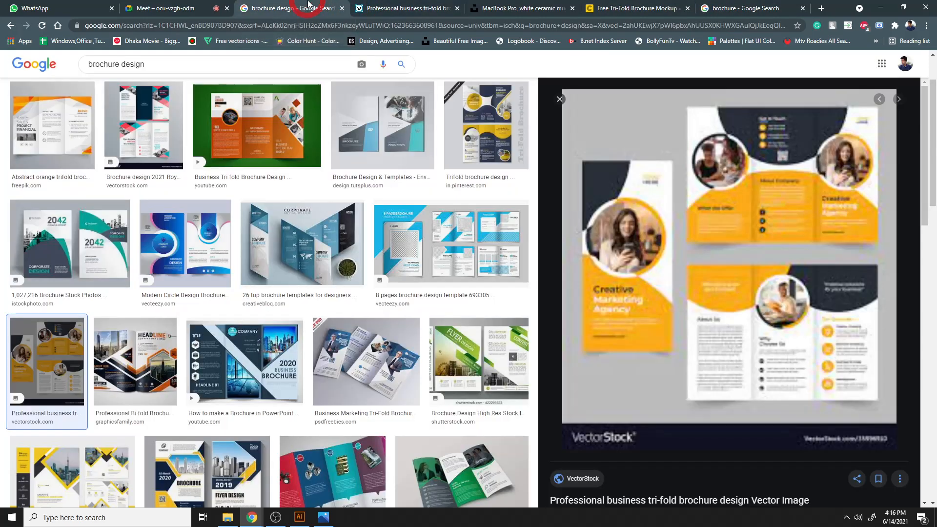
# - Browse the brochure design image results and open the trifold real estate brochure preview
pyautogui.scroll(-1, 465, 410)
pyautogui.scroll(-10, 465, 411)
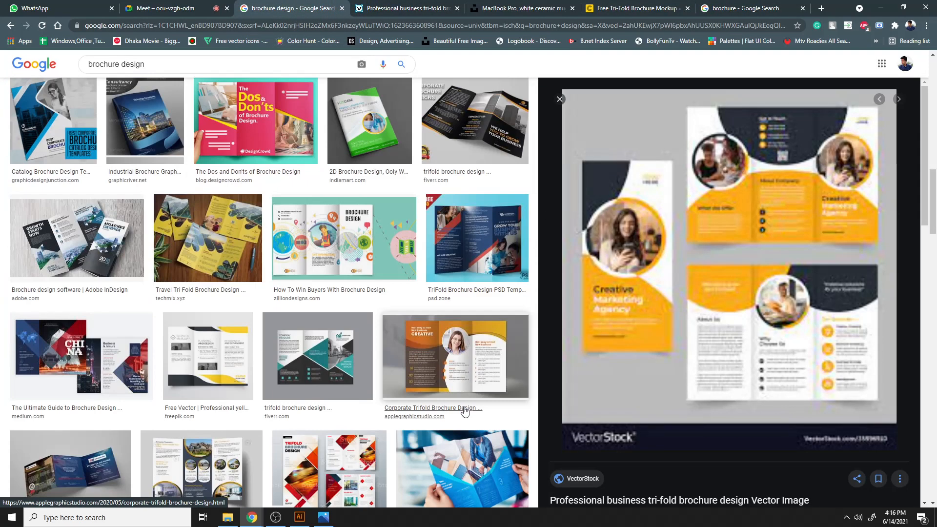
pyautogui.scroll(-15, 465, 411)
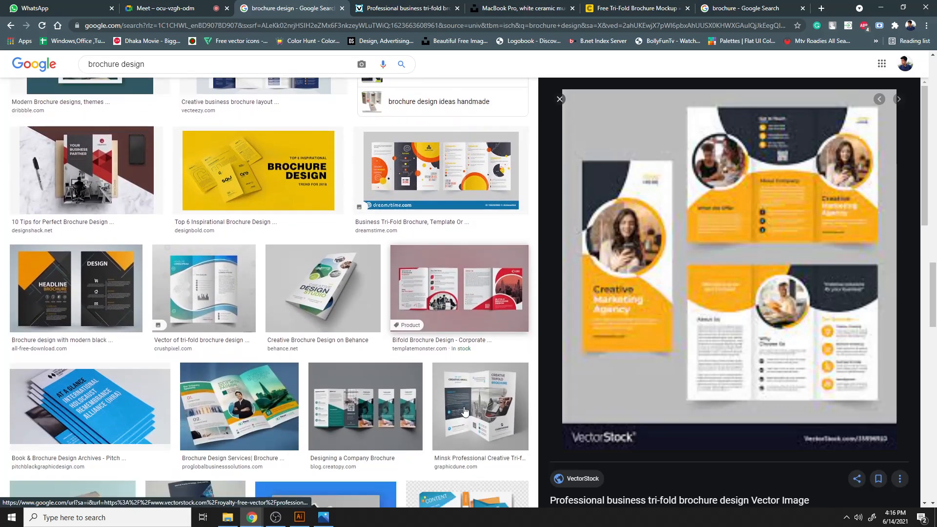
pyautogui.scroll(-15, 463, 409)
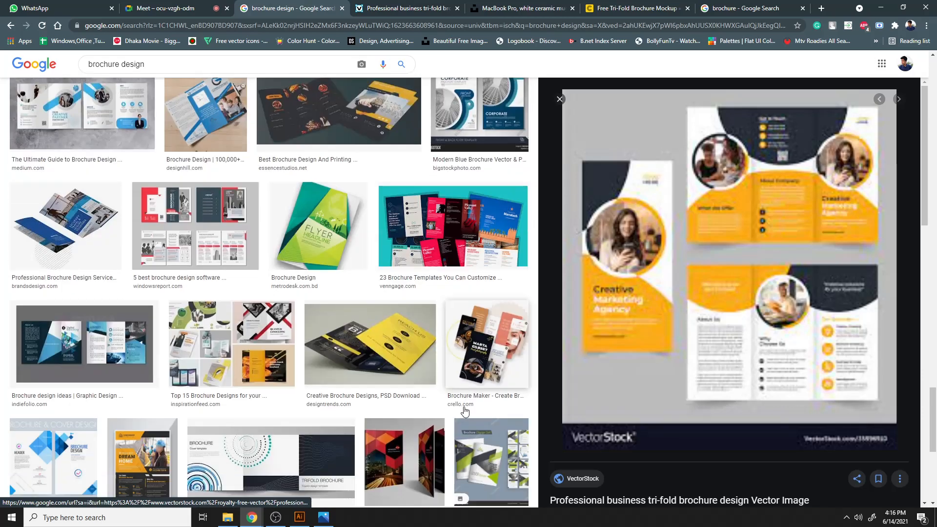
pyautogui.scroll(-15, 465, 411)
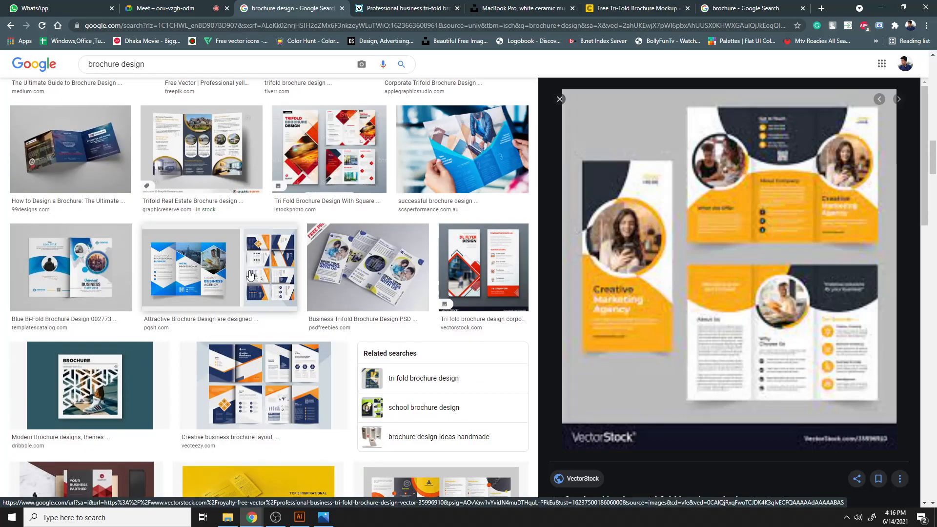
pyautogui.scroll(3, 249, 273)
pyautogui.scroll(3, 246, 326)
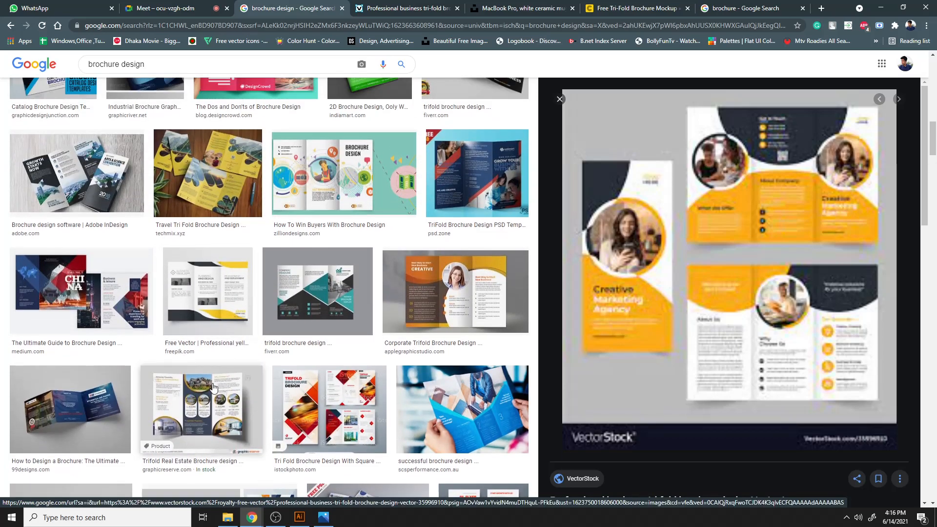
pyautogui.click(265, 367)
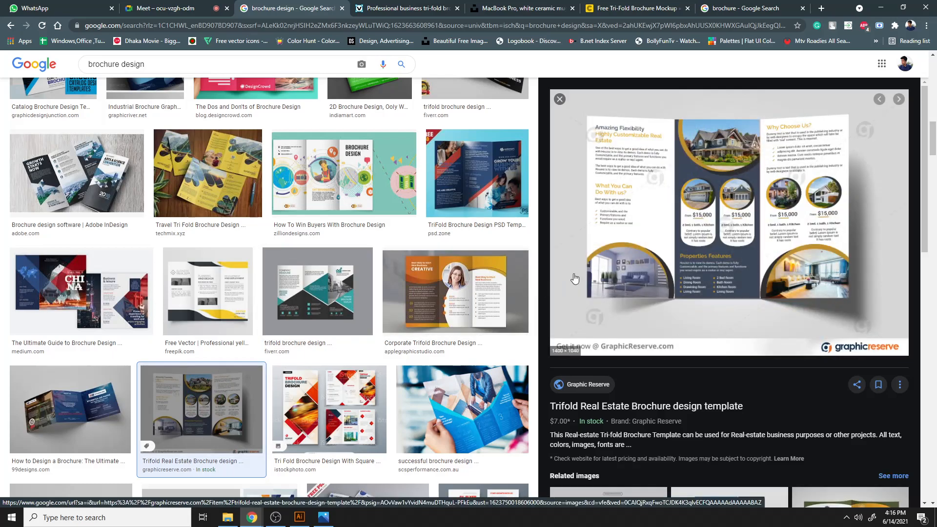
# - Copy the trifold real estate brochure image and send it to the GD-D74 group chat with the caption Classwork
pyautogui.rightClick(679, 177)
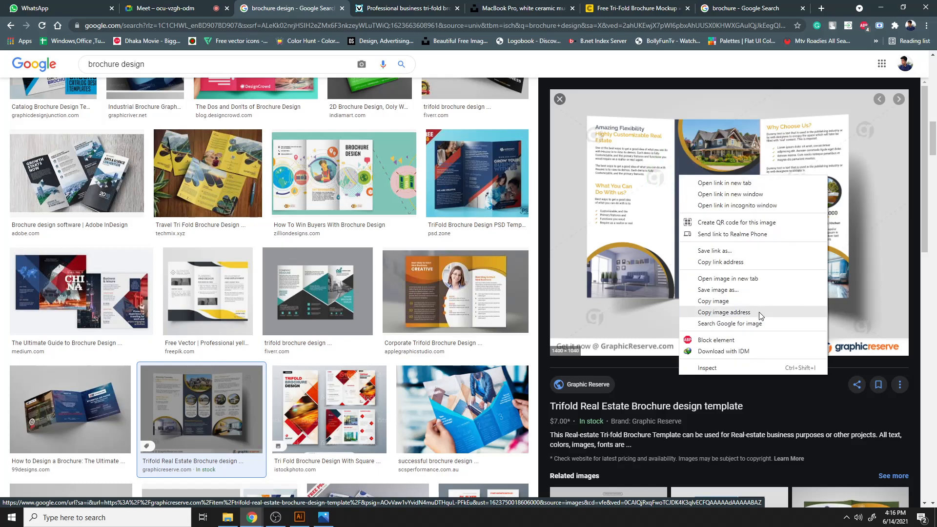
pyautogui.click(732, 304)
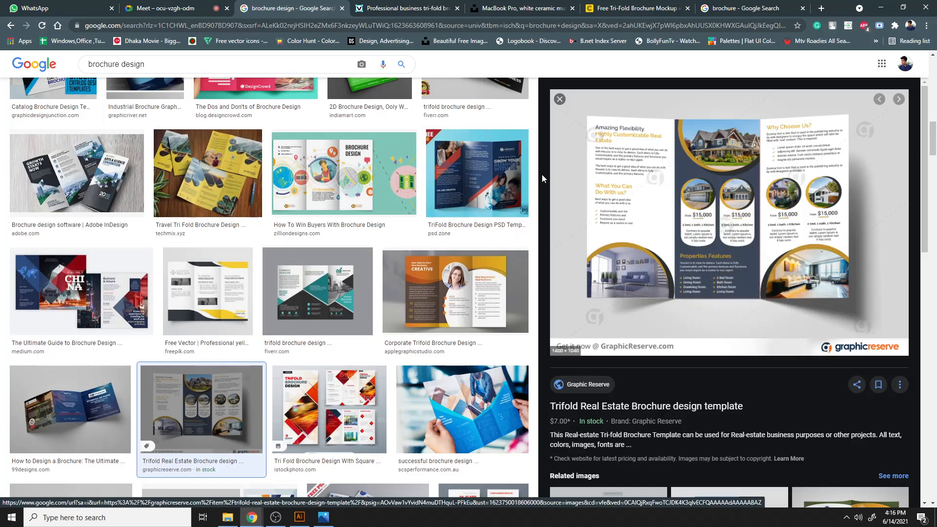
pyautogui.click(73, 7)
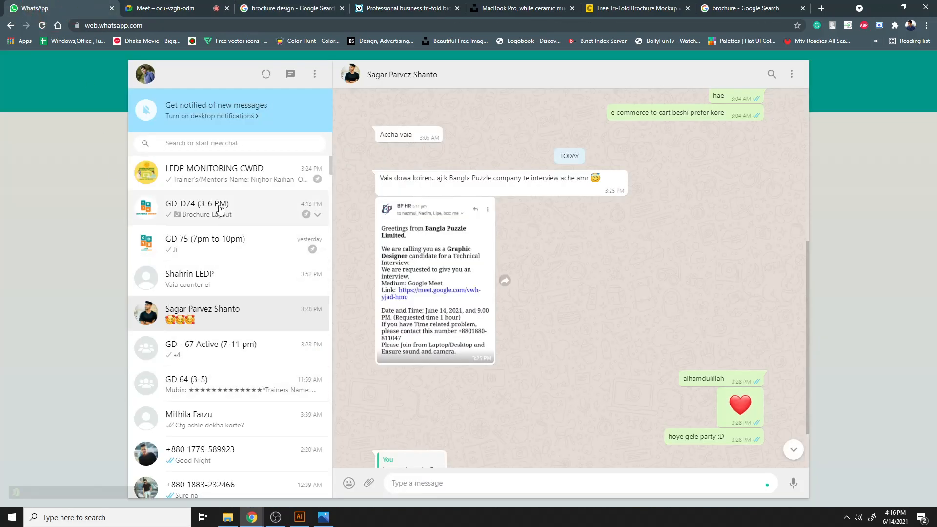
pyautogui.click(213, 220)
pyautogui.click(516, 477)
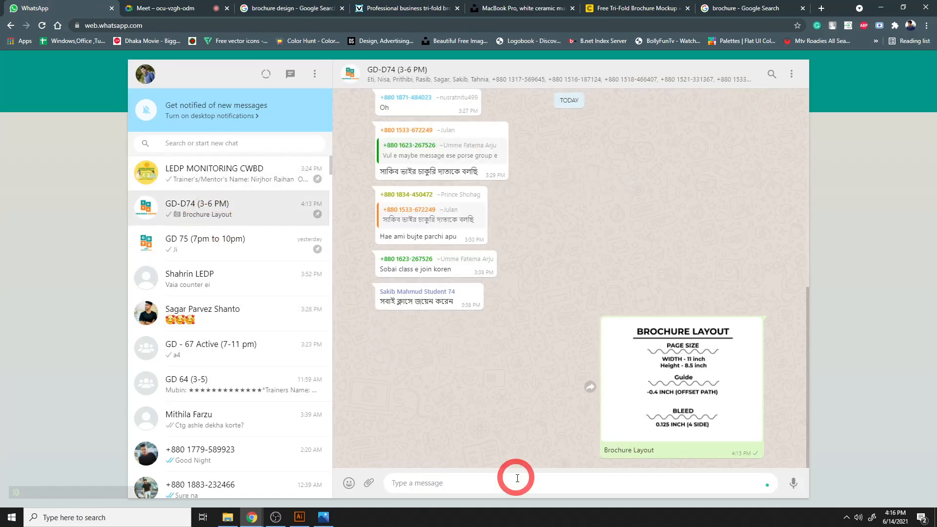
pyautogui.hotkey('ctrl', 'v')
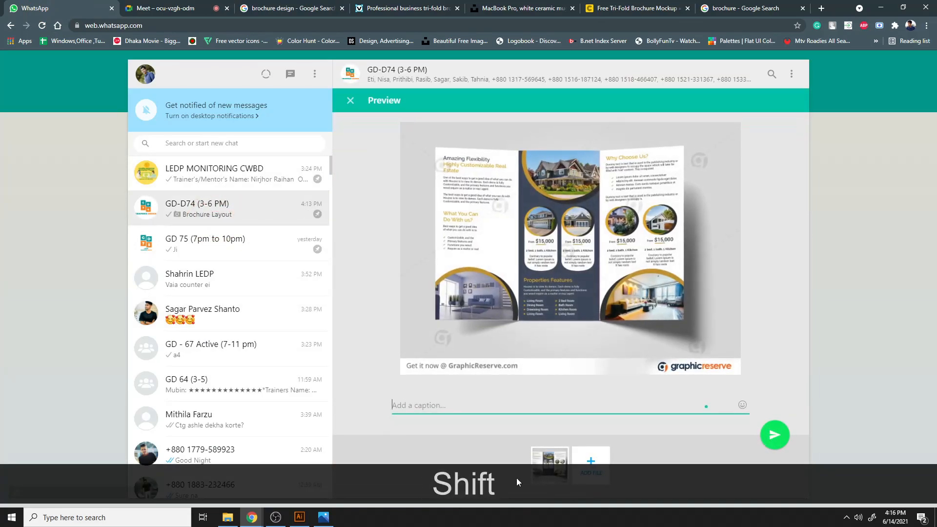
pyautogui.write('Classwork')
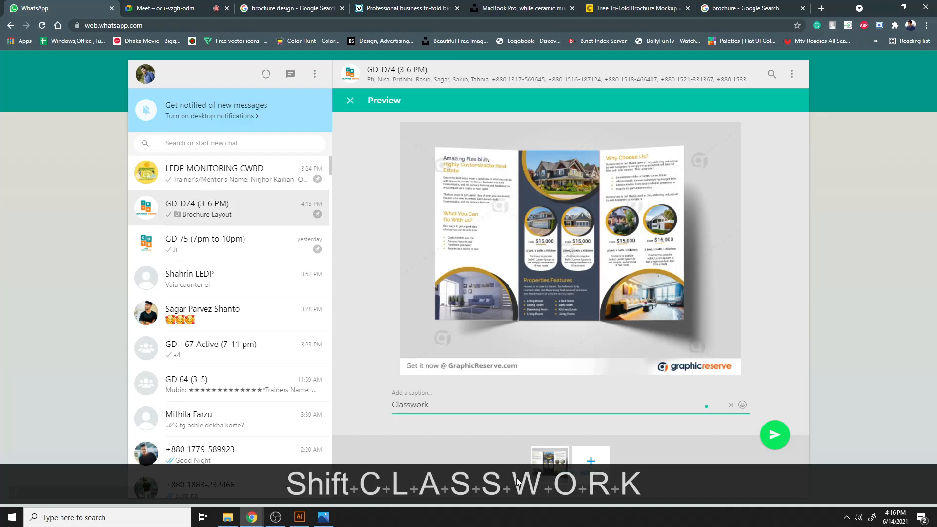
pyautogui.press('Return')
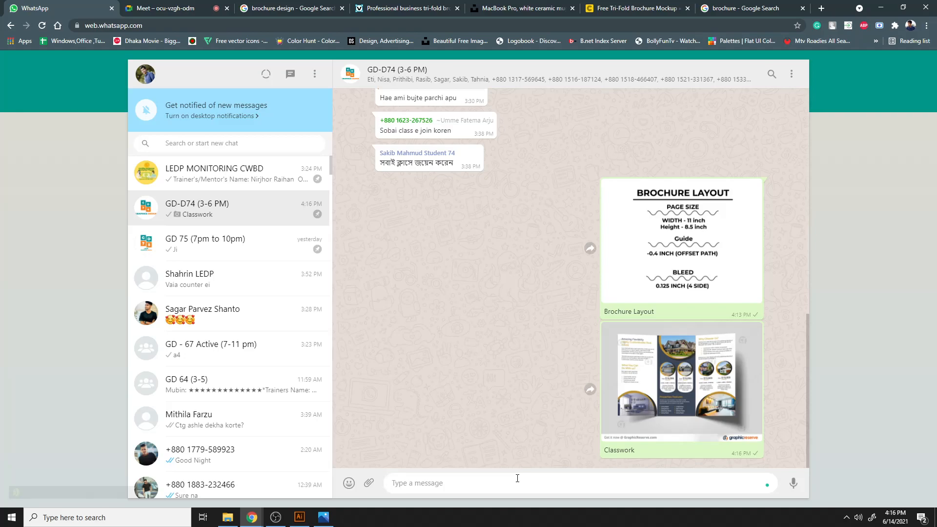
# - Mute the Meet microphone and mute the Mic/Aux channel in the OBS recording window
pyautogui.click(182, 6)
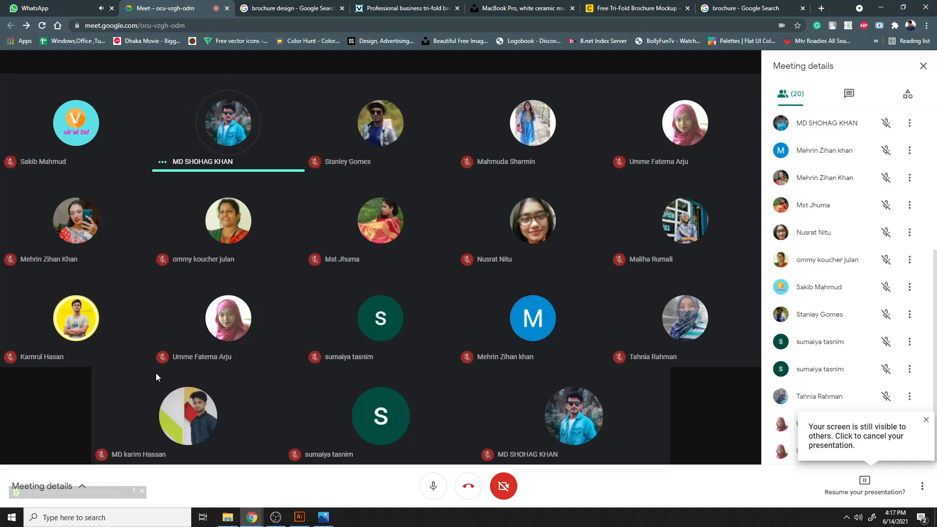
pyautogui.click(434, 487)
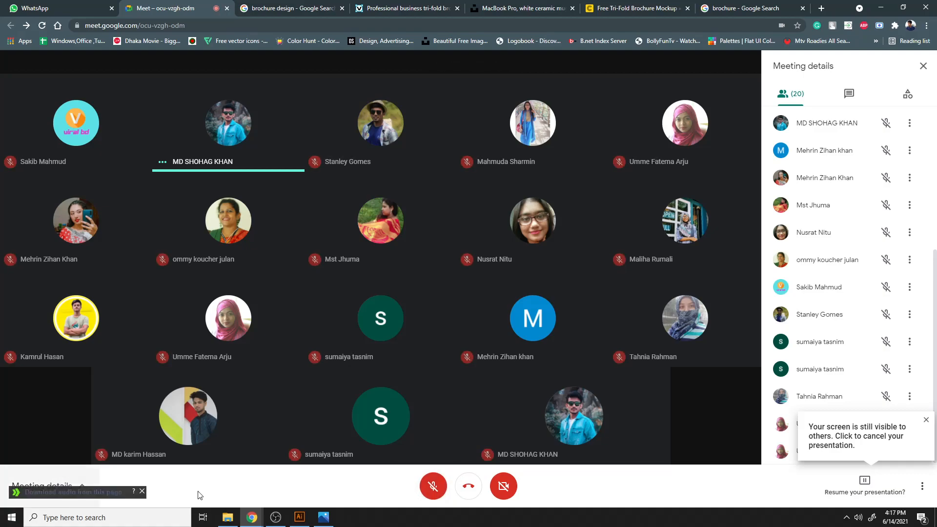
pyautogui.click(275, 517)
pyautogui.scroll(-3, 417, 420)
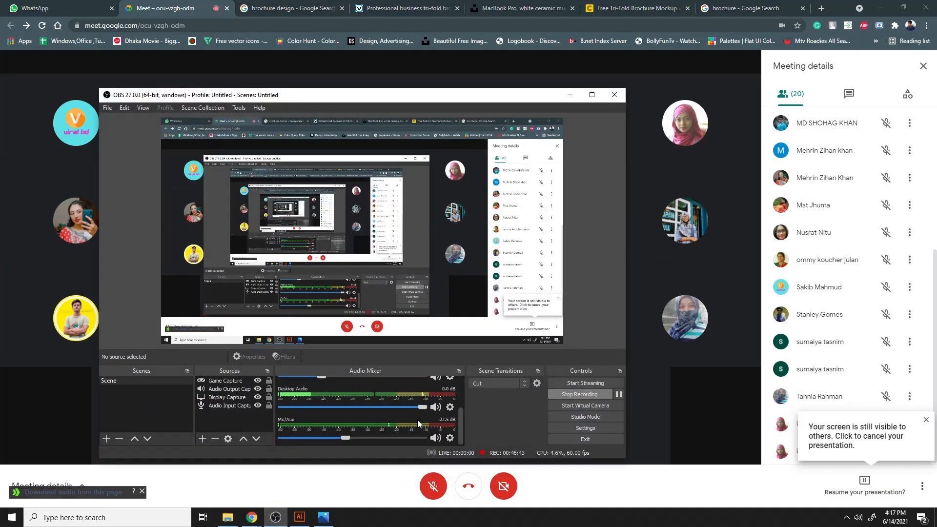
pyautogui.click(435, 438)
pyautogui.click(570, 94)
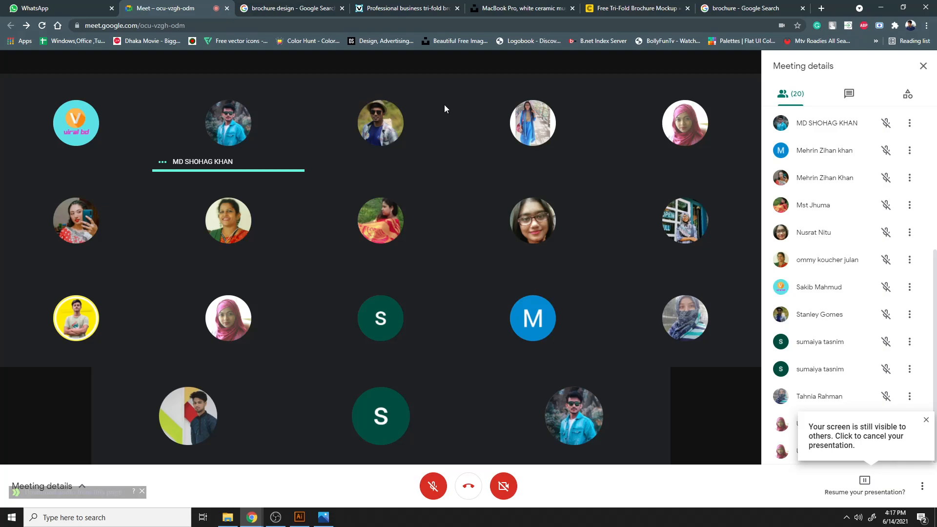
# - Search Google for railway and open the Bangladesh Railway website, browsing its menu
pyautogui.click(781, 8)
pyautogui.click(623, 5)
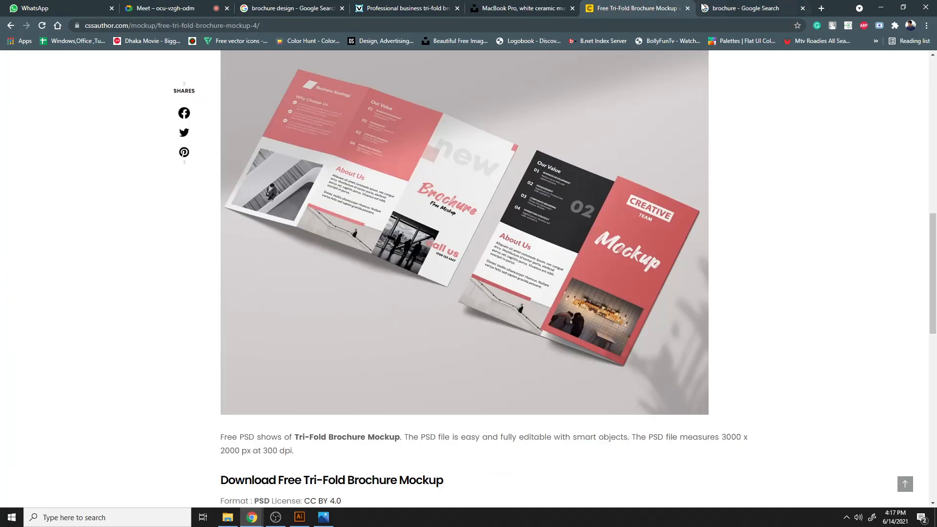
pyautogui.click(657, 20)
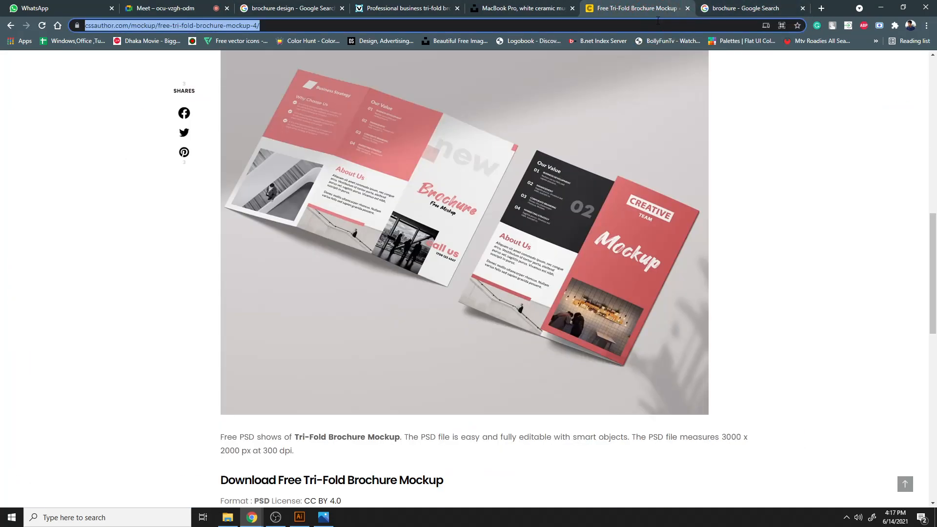
pyautogui.write('railwa')
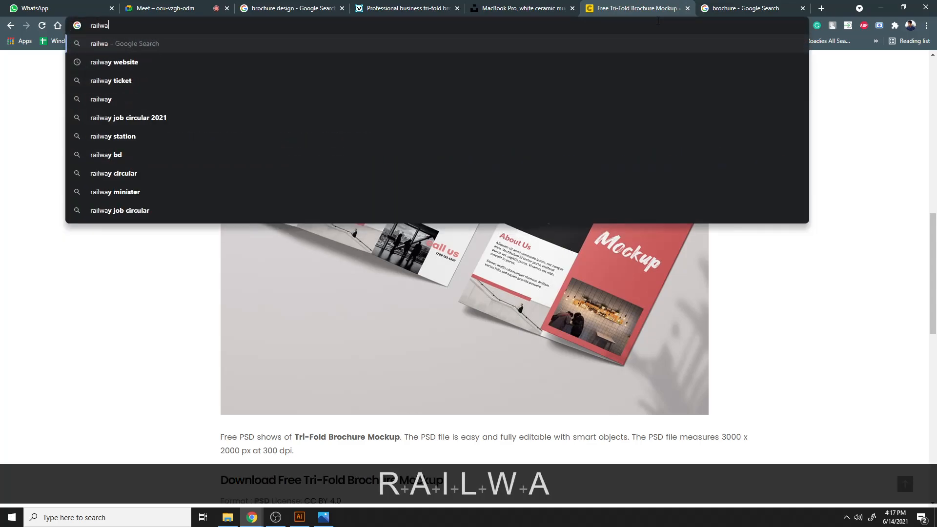
pyautogui.write('y')
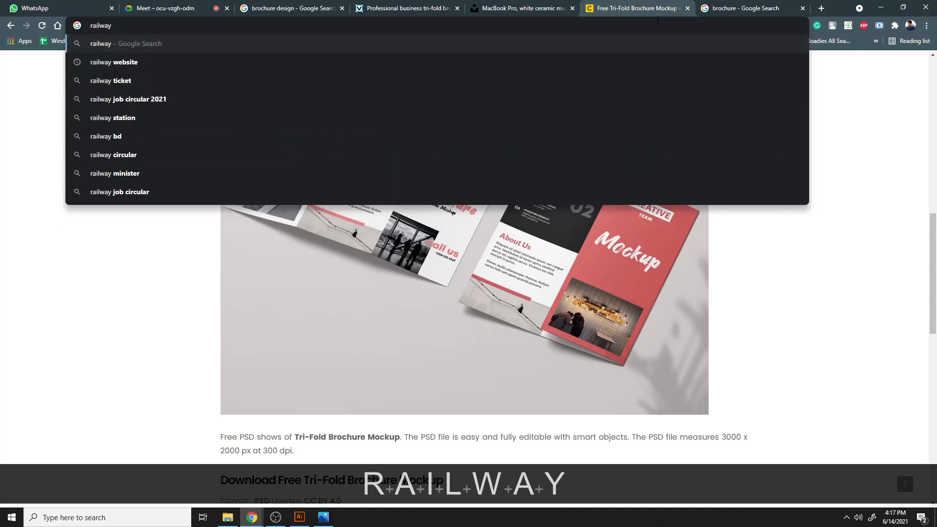
pyautogui.click(98, 48)
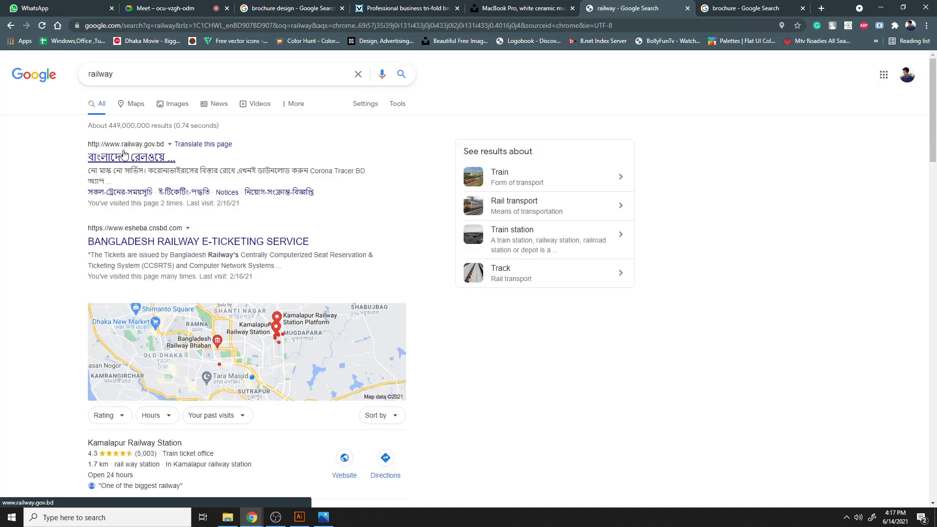
pyautogui.click(124, 154)
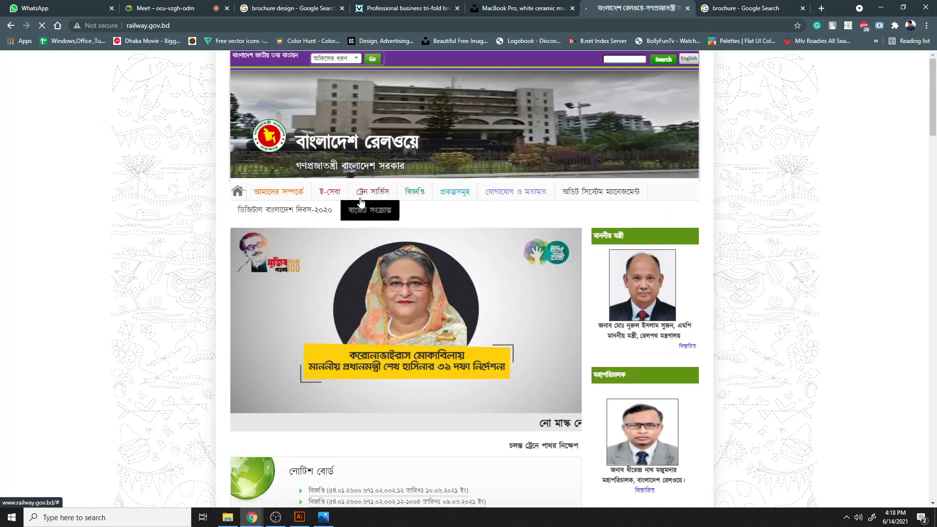
pyautogui.moveTo(330, 192)
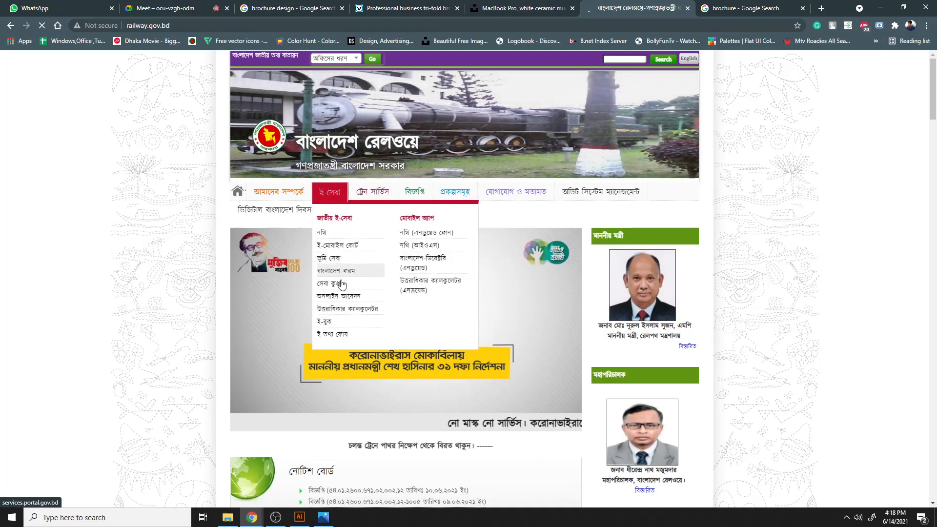
pyautogui.moveTo(368, 201)
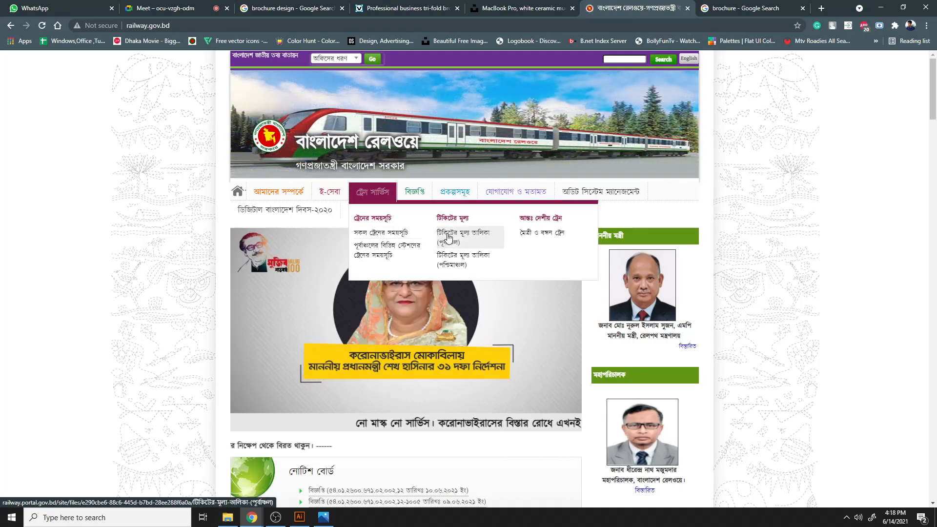
# - Open the brochure image sent to the group chat for a full-size view, then close it
pyautogui.click(191, 6)
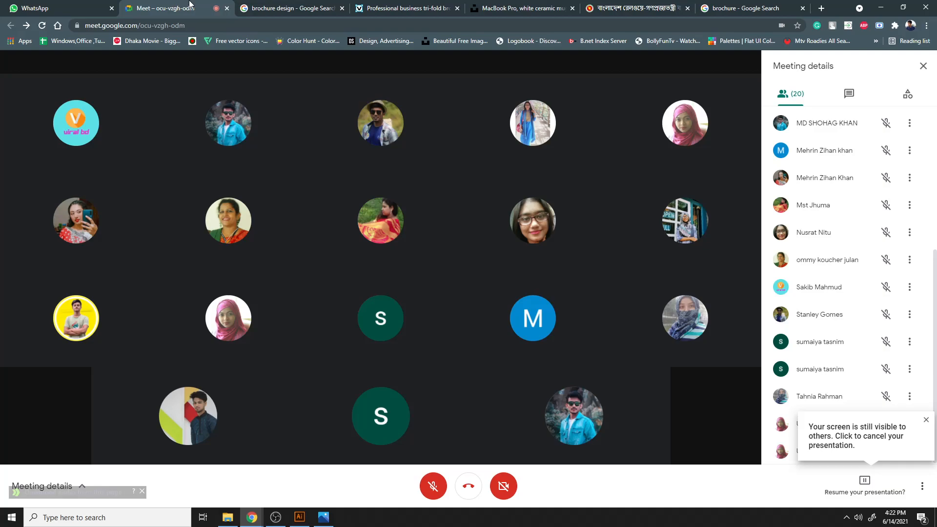
pyautogui.click(35, 7)
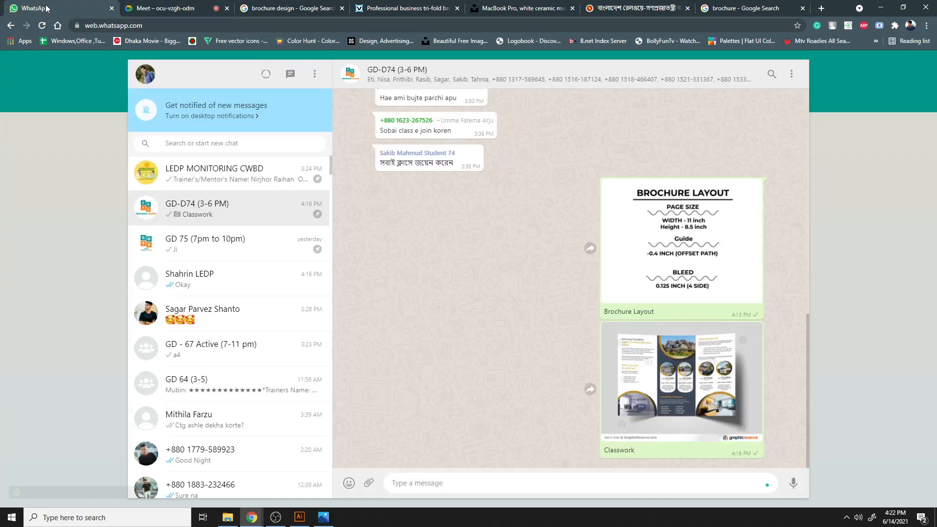
pyautogui.click(653, 394)
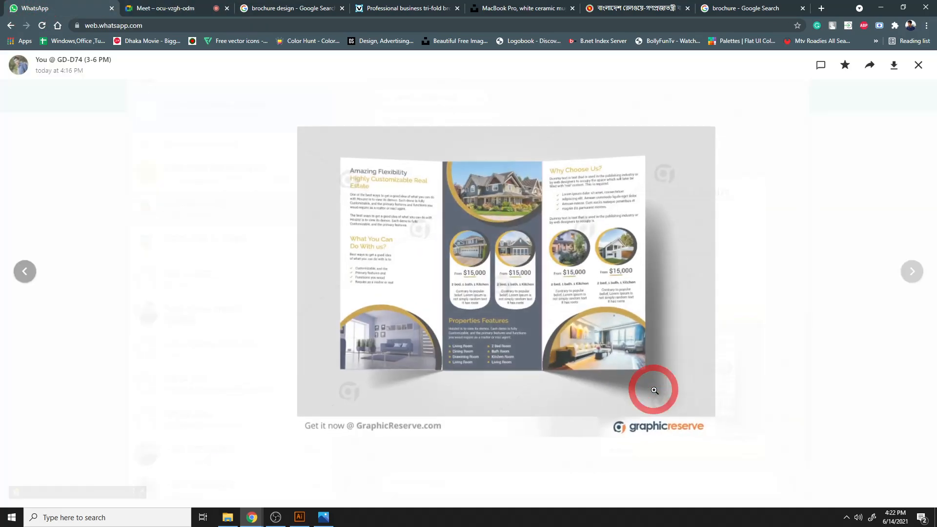
pyautogui.click(761, 325)
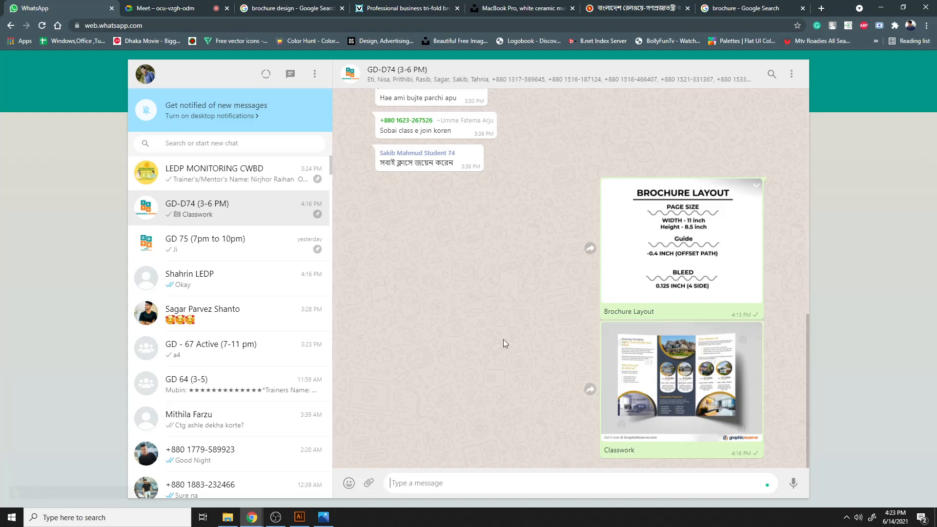
# - Unmute the Meet microphone and check the OBS recording window before minimizing it
pyautogui.click(129, 4)
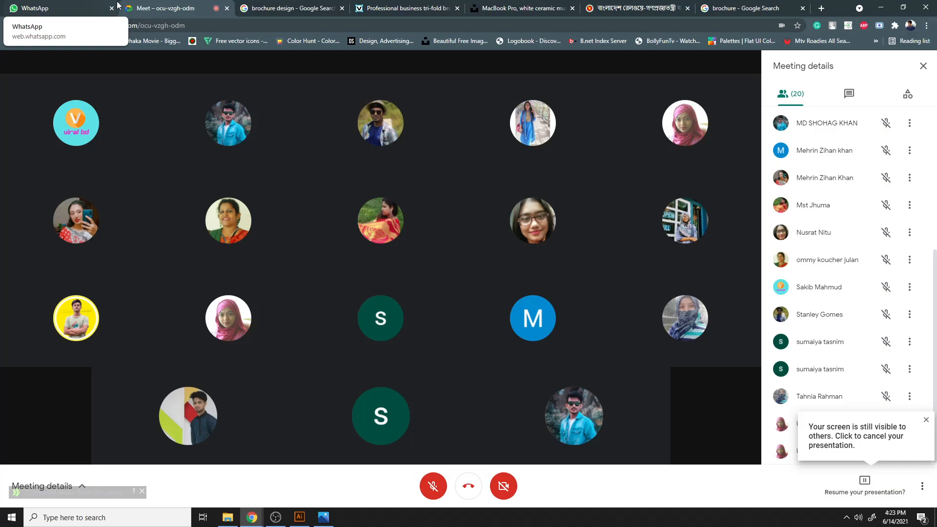
pyautogui.click(433, 486)
pyautogui.click(276, 517)
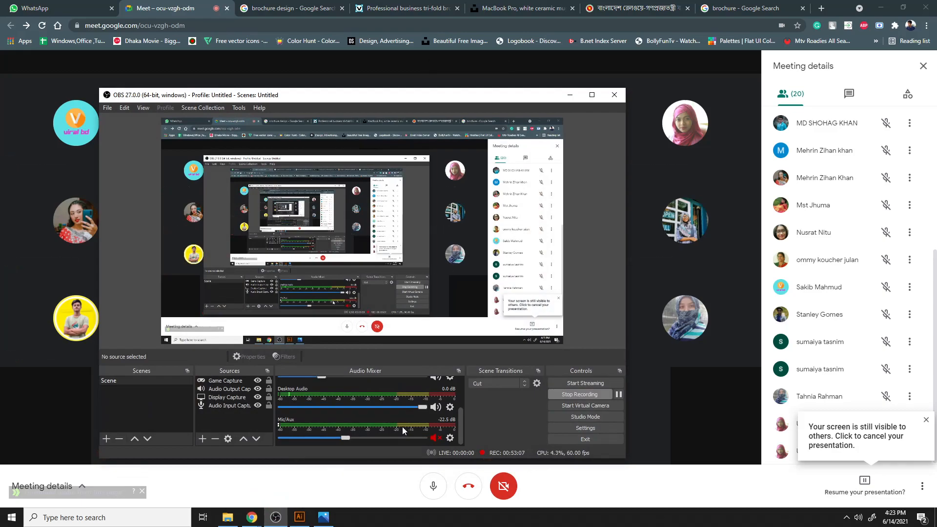
pyautogui.click(569, 95)
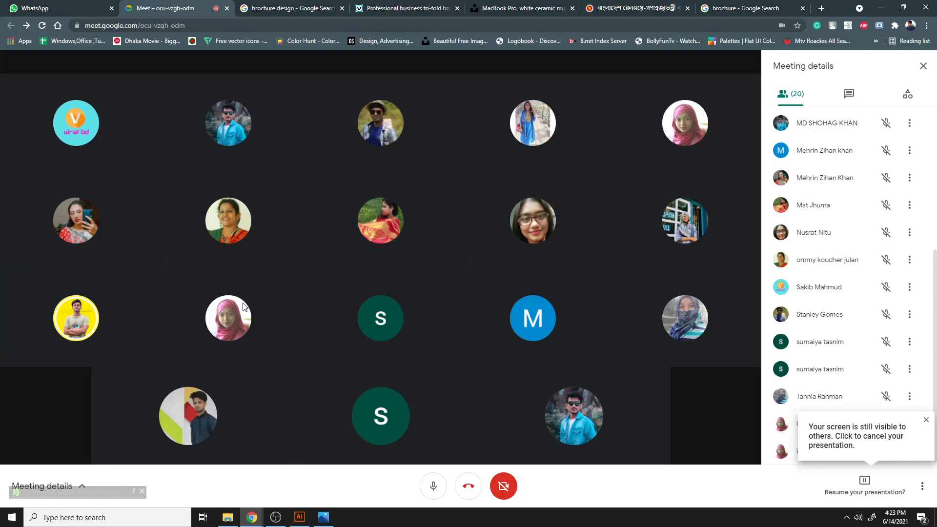
# - Scroll through the Meet participant list
pyautogui.scroll(6, 840, 300)
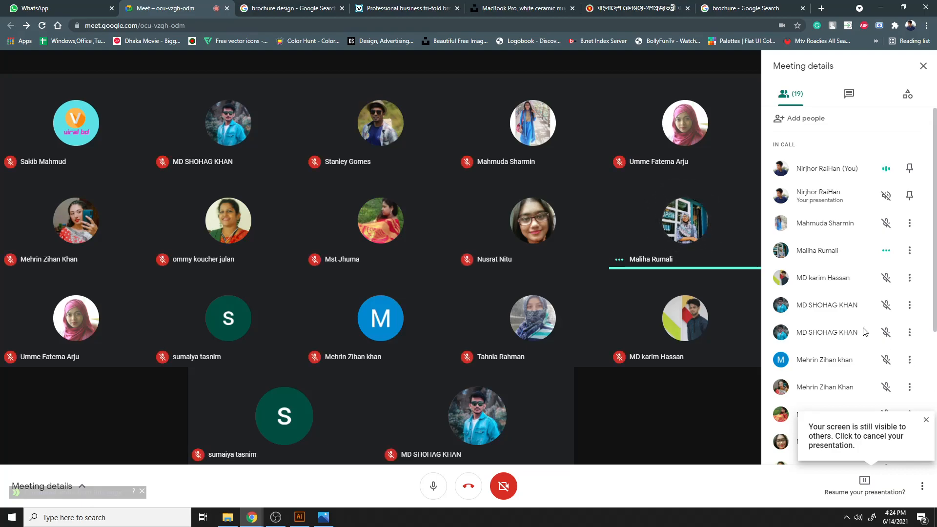
pyautogui.scroll(-3, 874, 327)
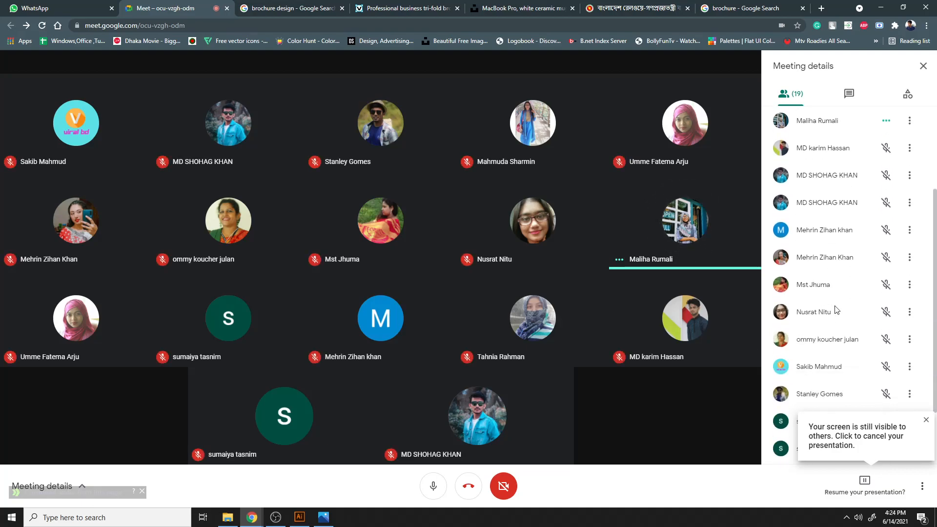
pyautogui.scroll(3, 836, 309)
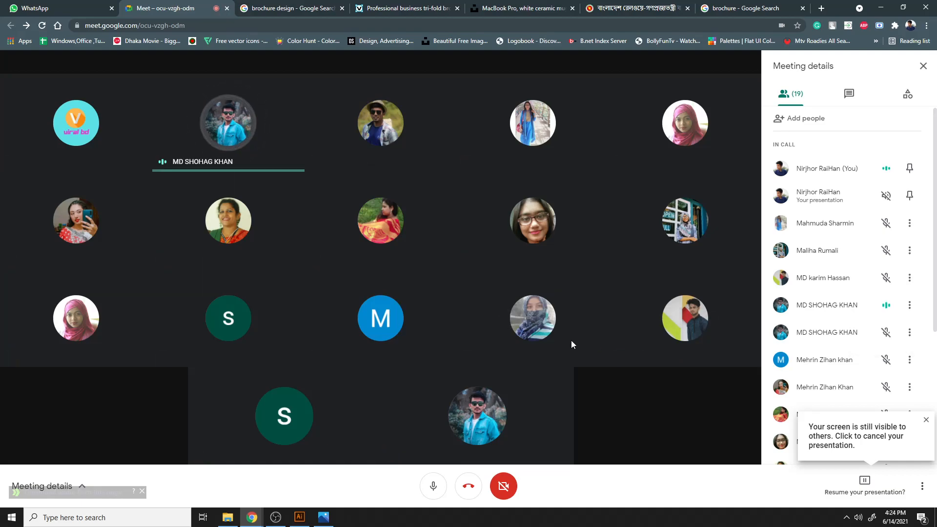
# - Open the VectorStock tri-fold brochure reference photo, then view the brochure layout artboard in Illustrator
pyautogui.click(306, 518)
pyautogui.click(323, 517)
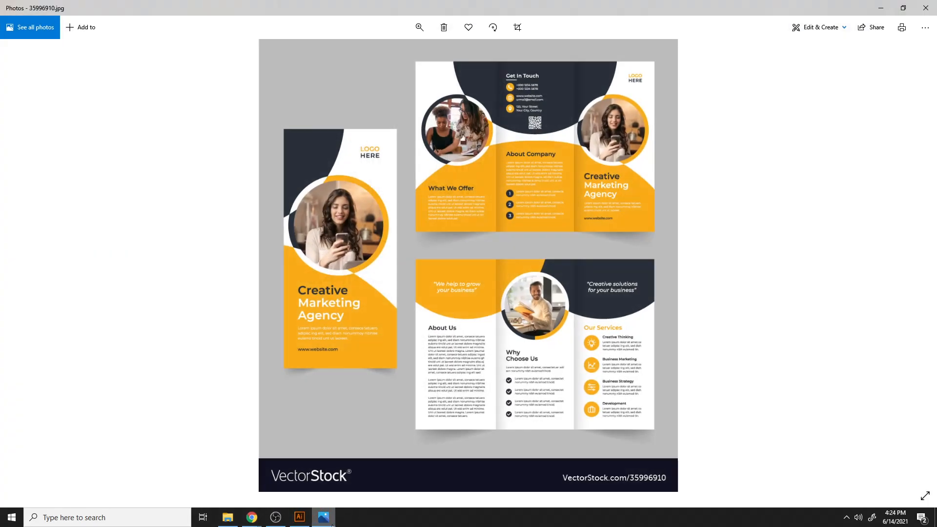
pyautogui.click(299, 517)
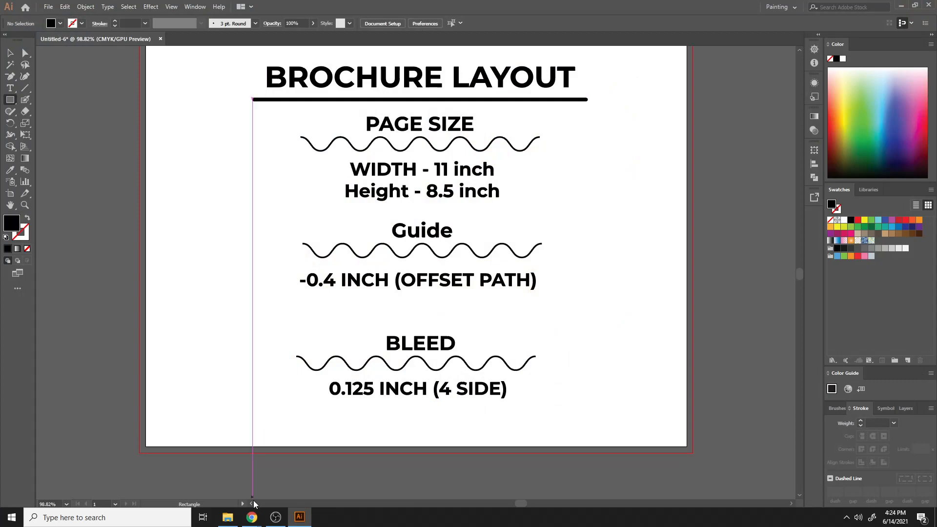
pyautogui.moveTo(252, 516)
pyautogui.click(226, 469)
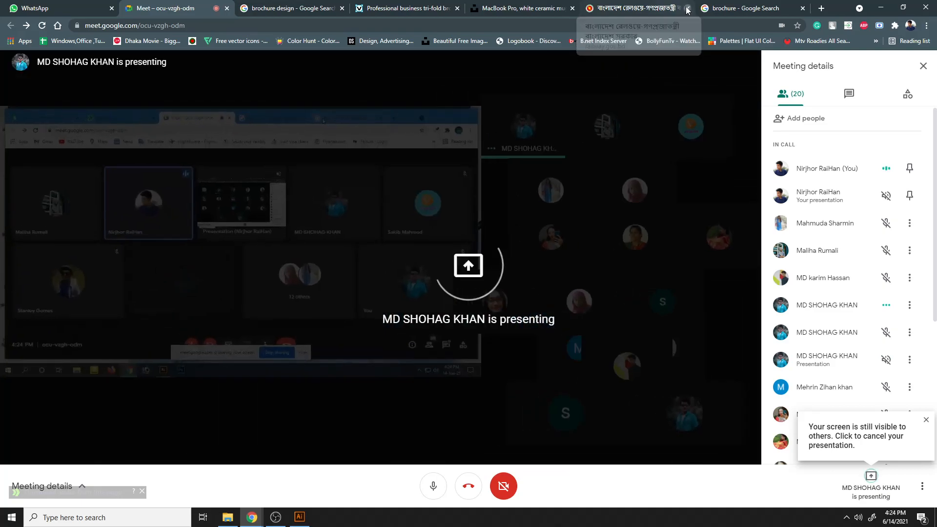
# - Close the railway website tab and return to the brochure layout document in Illustrator
pyautogui.click(687, 8)
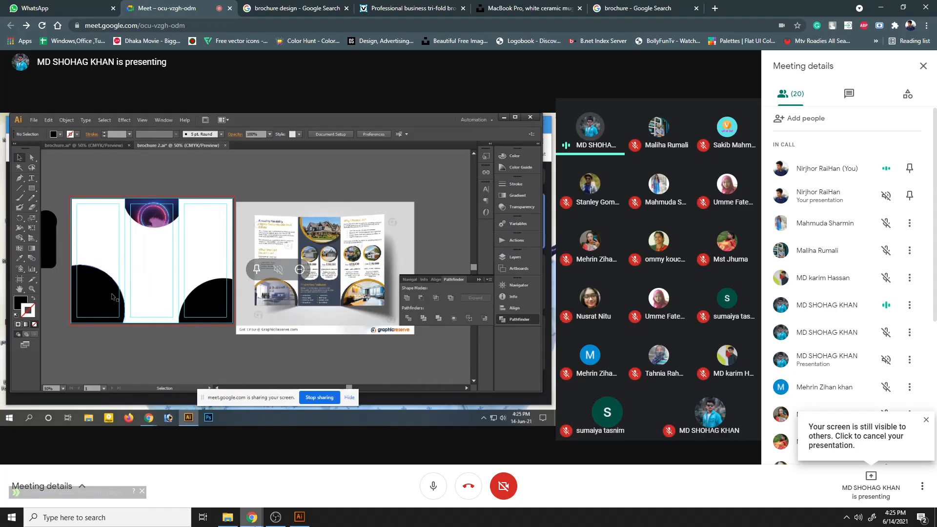
pyautogui.click(308, 516)
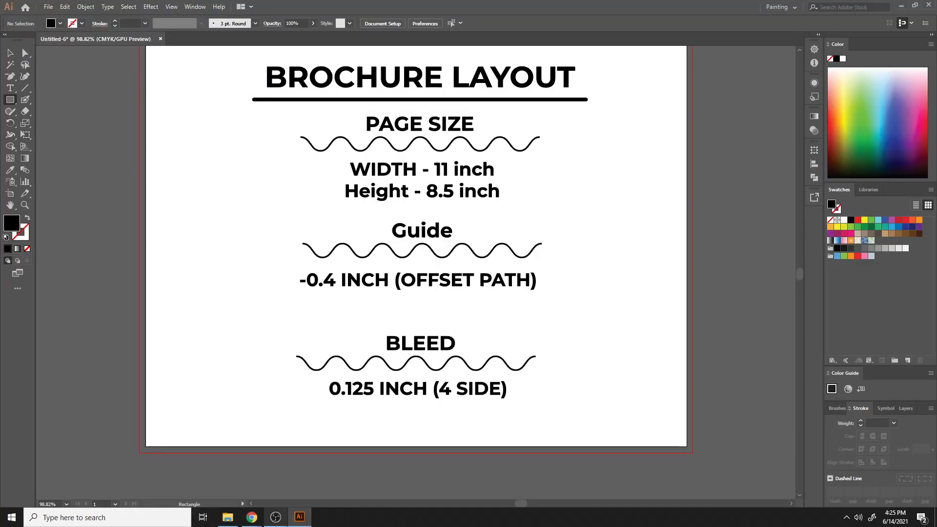
pyautogui.click(276, 517)
pyautogui.click(299, 517)
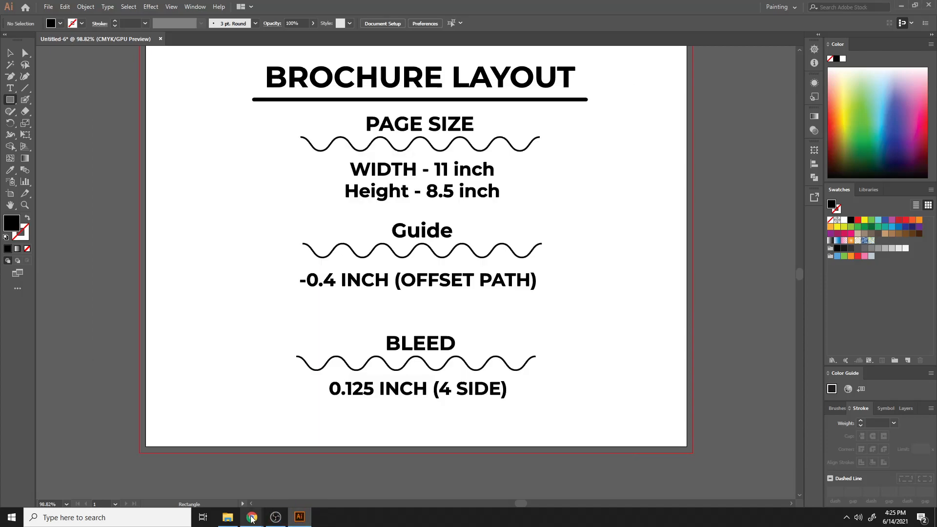
# - Glance at the presenter's shared screen in the Meet window, then return to Illustrator
pyautogui.moveTo(251, 517)
pyautogui.click(225, 490)
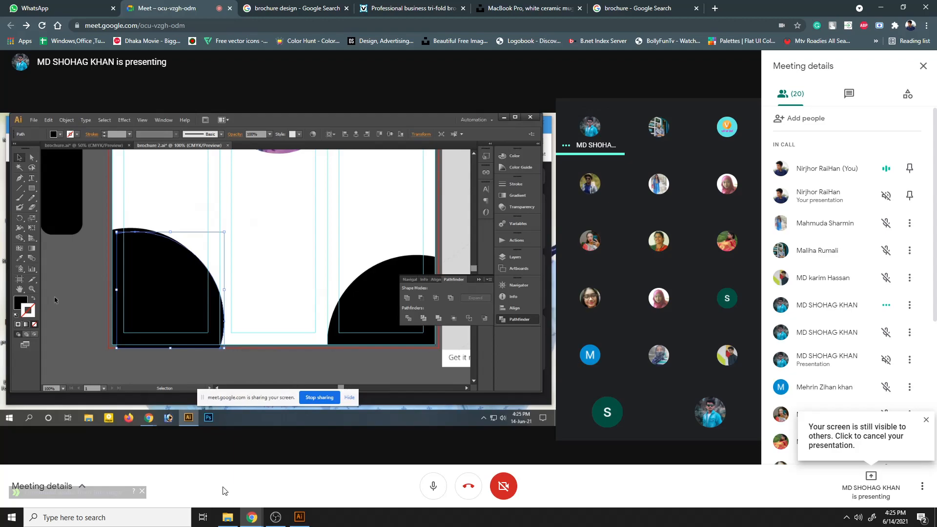
pyautogui.click(299, 516)
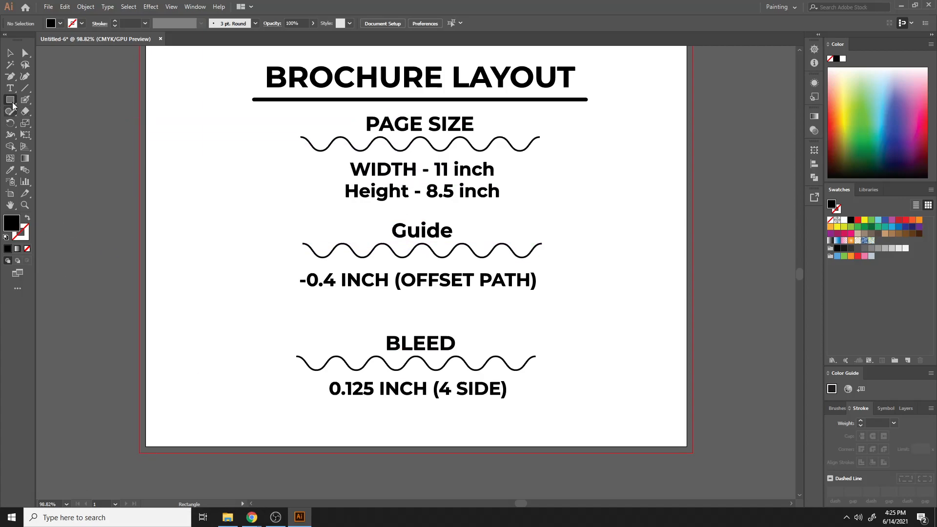
# - Draw a black circle about 2.06 in wide with the Ellipse tool and center it on the artboard's bottom-left corner
pyautogui.moveTo(10, 100); pyautogui.dragTo(42, 122)
pyautogui.moveTo(172, 277); pyautogui.dragTo(223, 327)
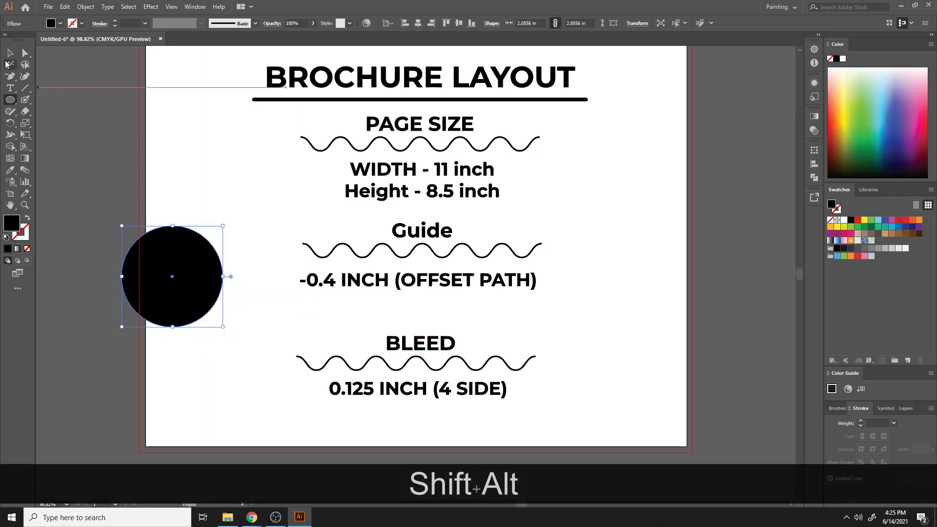
pyautogui.click(10, 52)
pyautogui.moveTo(174, 257); pyautogui.dragTo(167, 409)
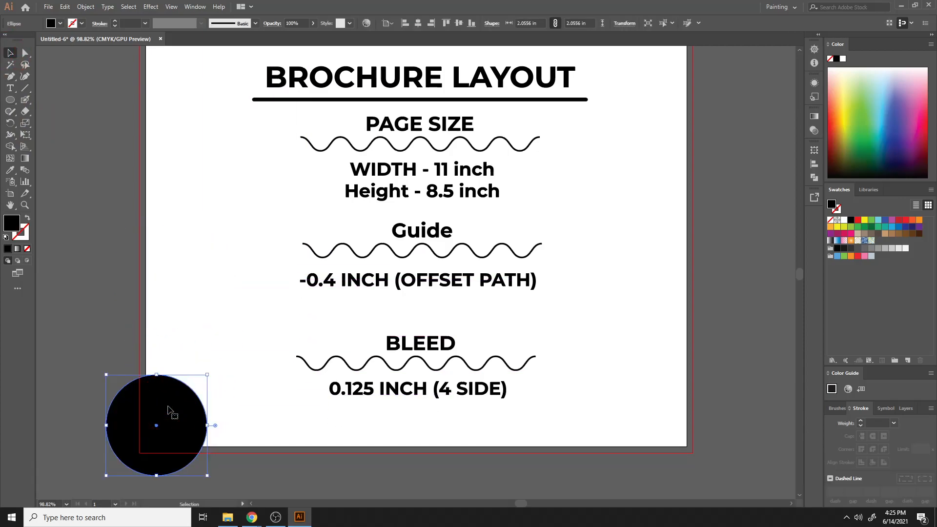
pyautogui.scroll(-3, 139, 216)
pyautogui.moveTo(169, 298); pyautogui.dragTo(156, 301)
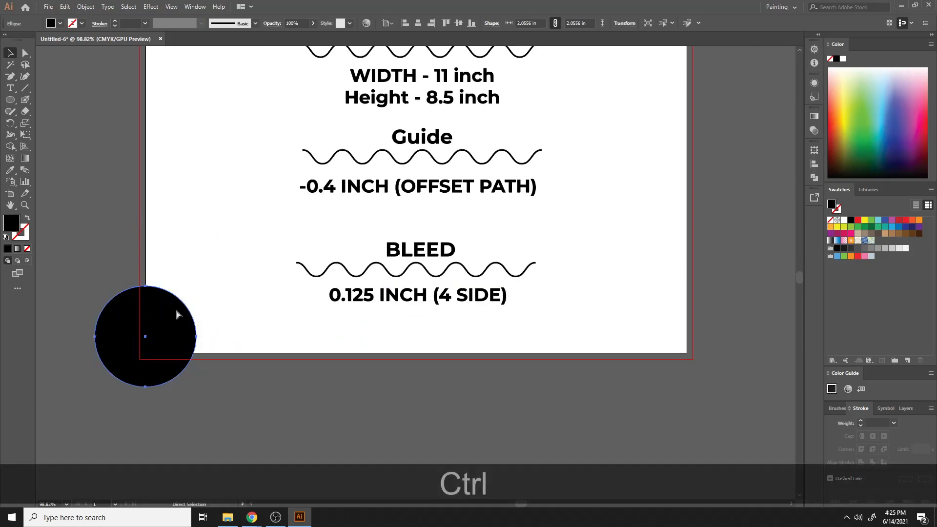
# - Copy the circle, paste a copy in front, and scale the copy up proportionally to about 2.14 in
pyautogui.hotkey('ctrl', 'c')
pyautogui.hotkey('ctrl', 'f')
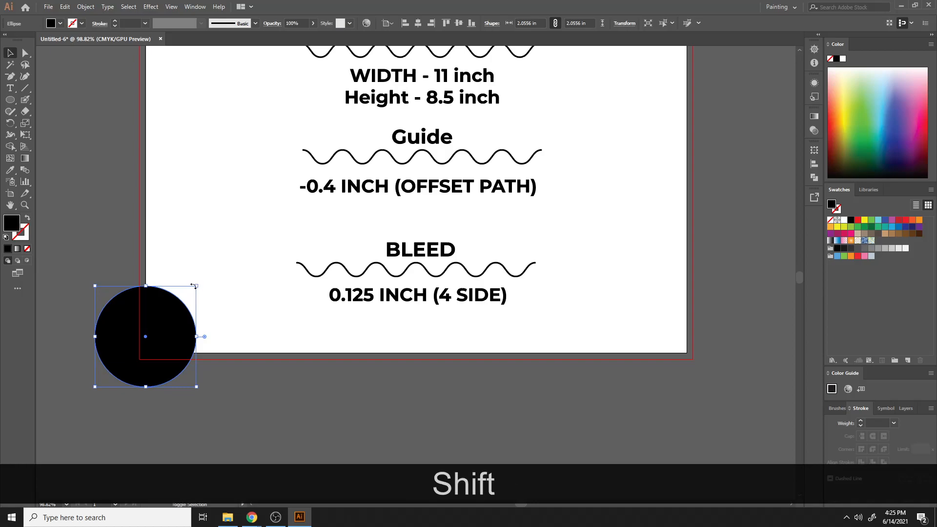
pyautogui.moveTo(194, 286); pyautogui.dragTo(204, 282)
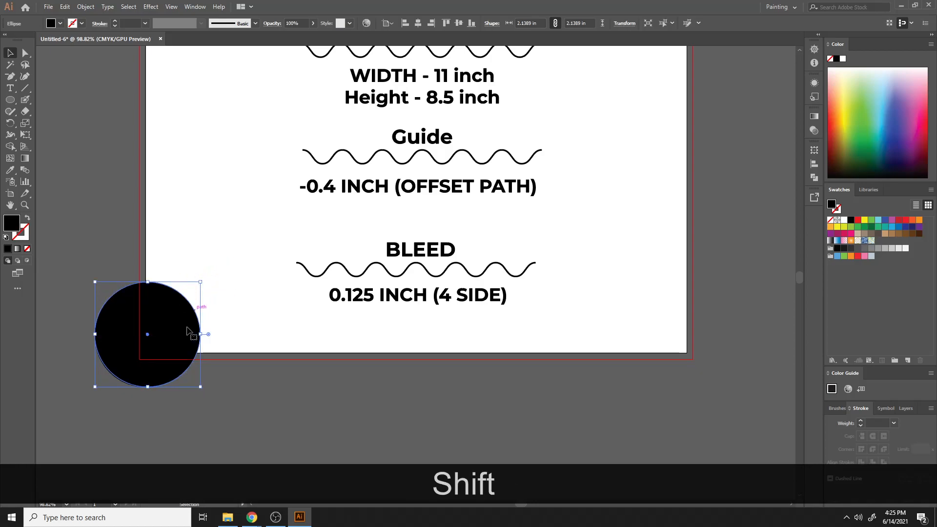
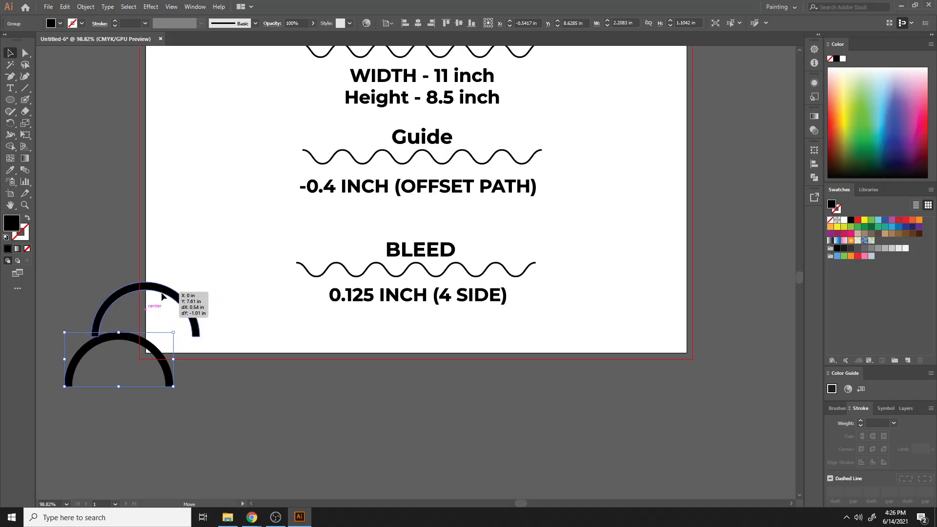
# - Select the front ring arc, drag its lower-right anchor point inward to taper its right end, and fill it orange
pyautogui.click(168, 233)
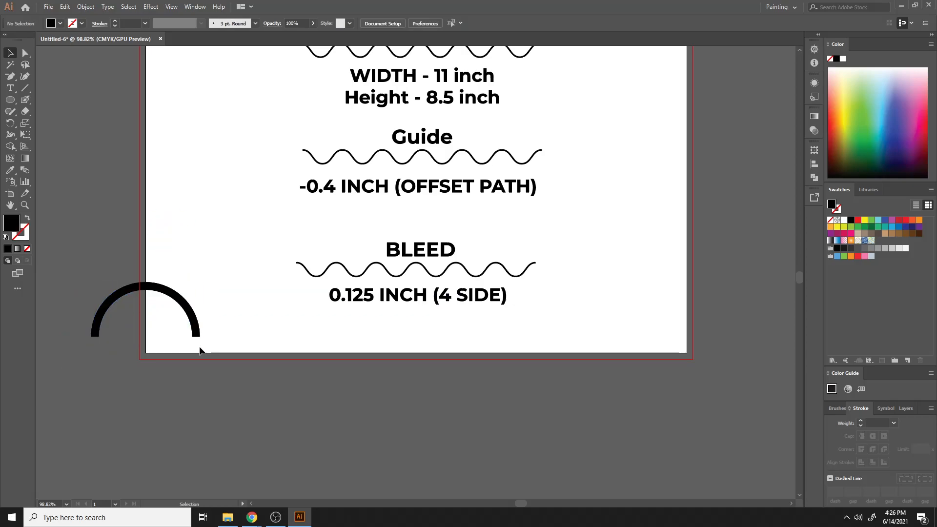
pyautogui.click(197, 336)
pyautogui.hotkey('ctrl', '=')
pyautogui.hotkey('ctrl', '=')
pyautogui.hotkey('ctrl', '=')
pyautogui.hotkey('ctrl', '=')
pyautogui.hotkey('ctrl', '=')
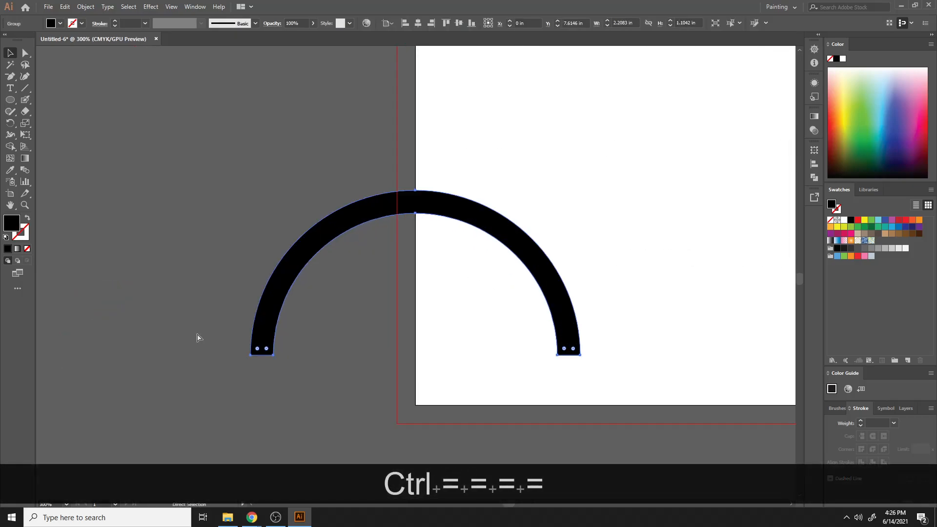
pyautogui.press('a')
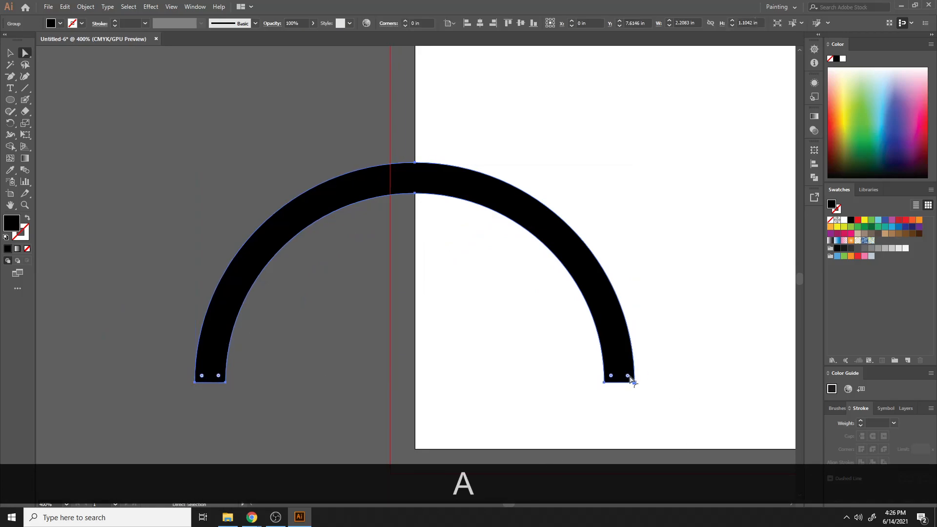
pyautogui.click(635, 384)
pyautogui.moveTo(634, 384); pyautogui.dragTo(605, 384)
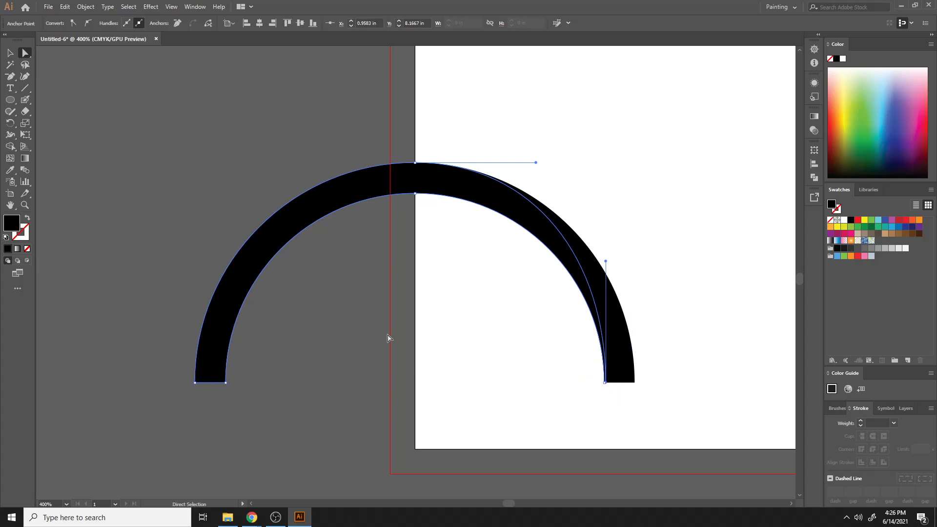
pyautogui.click(921, 222)
pyautogui.hotkey('ctrl', 'shift', 'a')
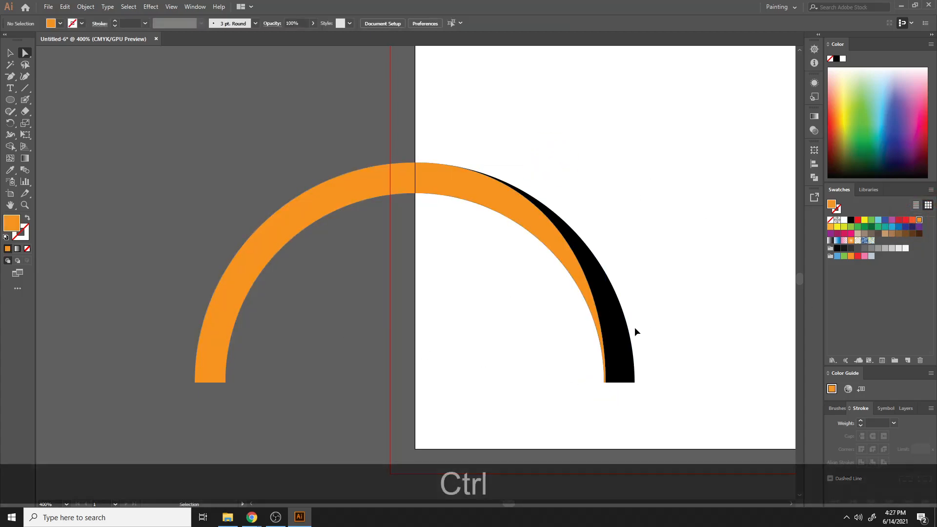
# - Try to nudge the orange arc's lower-right anchor point slightly left, then undo the attempt
pyautogui.hotkey('ctrl', '-')
pyautogui.hotkey('ctrl', '-')
pyautogui.hotkey('ctrl', '-')
pyautogui.hotkey('ctrl', '=')
pyautogui.hotkey('ctrl', '=')
pyautogui.hotkey('ctrl', '=')
pyautogui.hotkey('ctrl', '=')
pyautogui.hotkey('ctrl', '=')
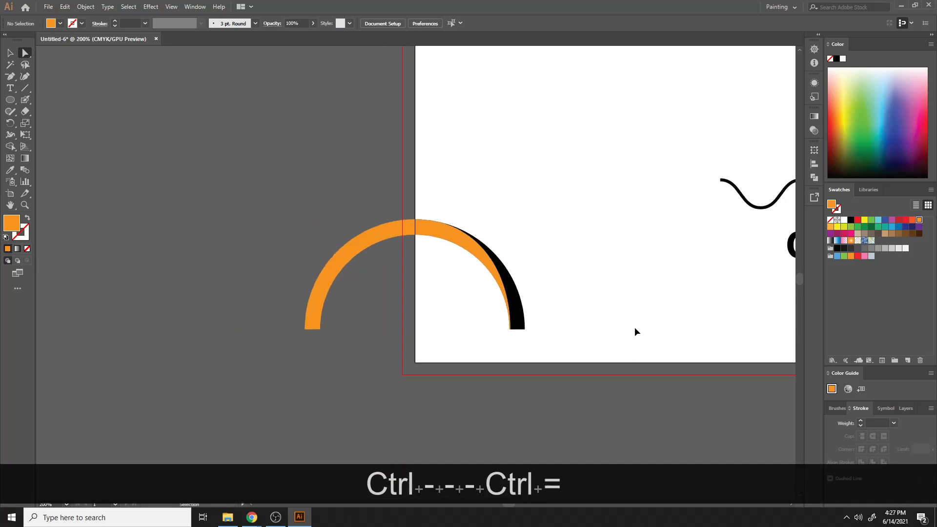
pyautogui.moveTo(670, 380); pyautogui.dragTo(441, 138)
pyautogui.press('a')
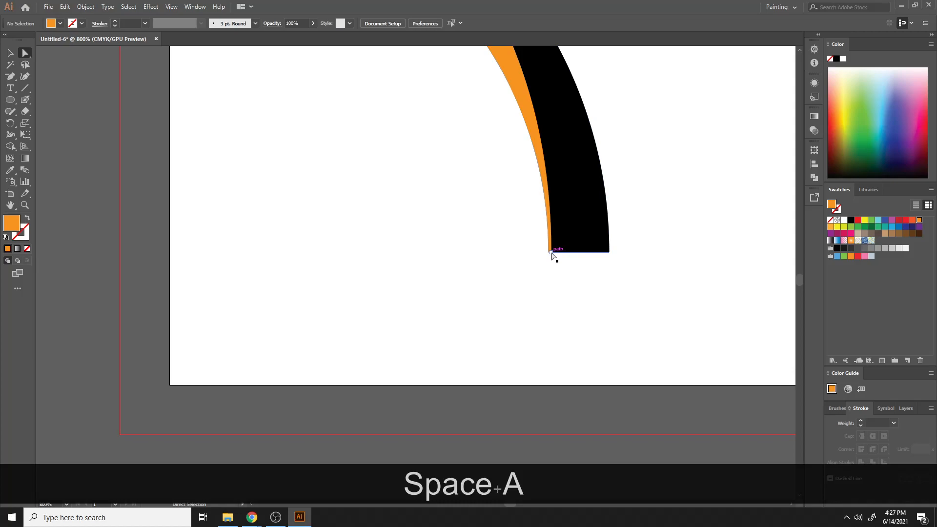
pyautogui.click(551, 252)
pyautogui.click(550, 253)
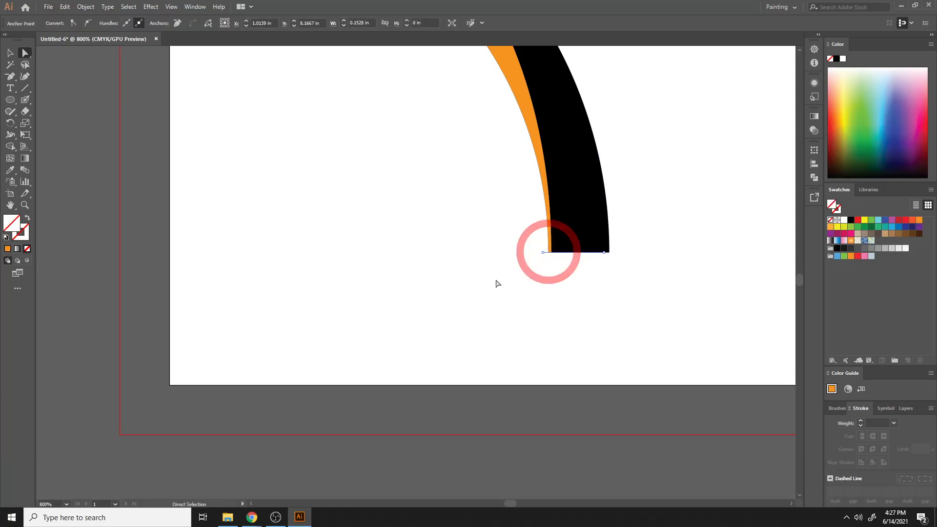
pyautogui.click(492, 286)
pyautogui.click(552, 251)
pyautogui.hotkey('ctrl', '=')
pyautogui.hotkey('ctrl', '=')
pyautogui.hotkey('ctrl', '=')
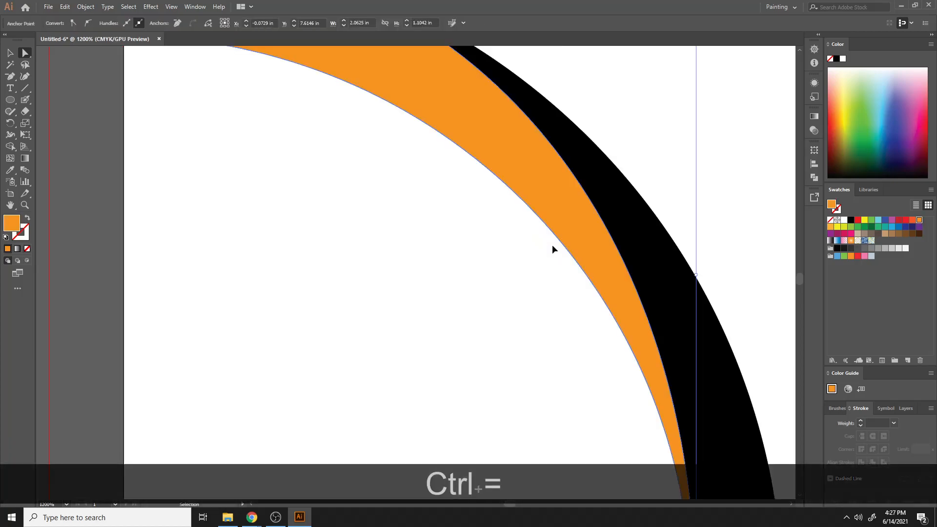
pyautogui.press('space')
pyautogui.moveTo(659, 277); pyautogui.dragTo(437, 94)
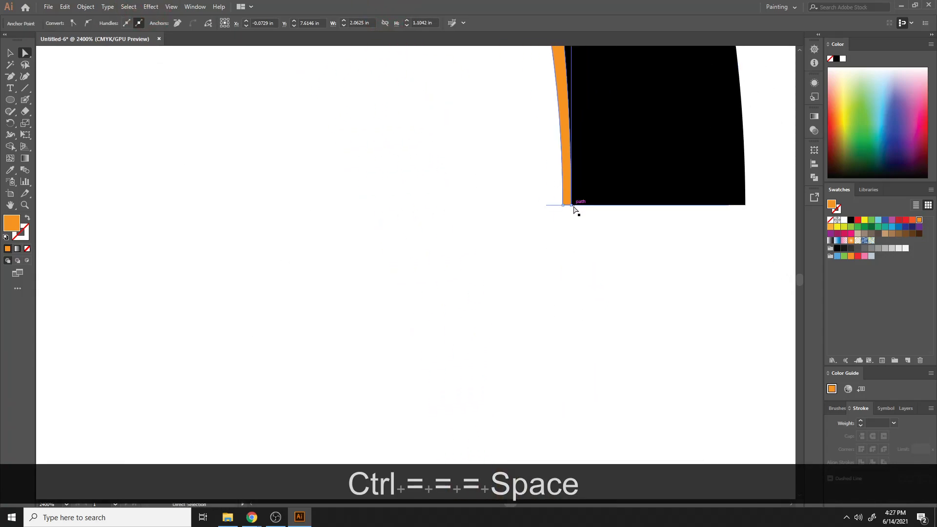
pyautogui.click(568, 205)
pyautogui.click(567, 204)
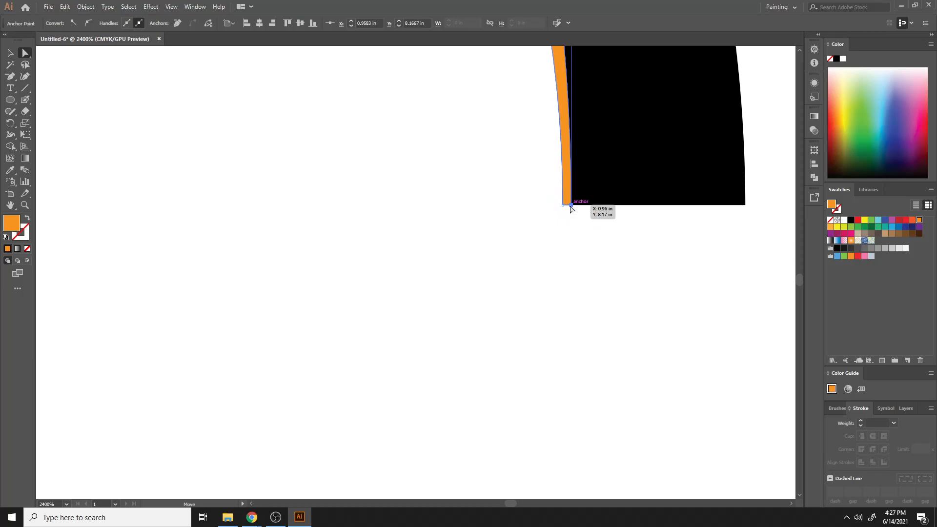
pyautogui.moveTo(570, 205); pyautogui.dragTo(562, 206)
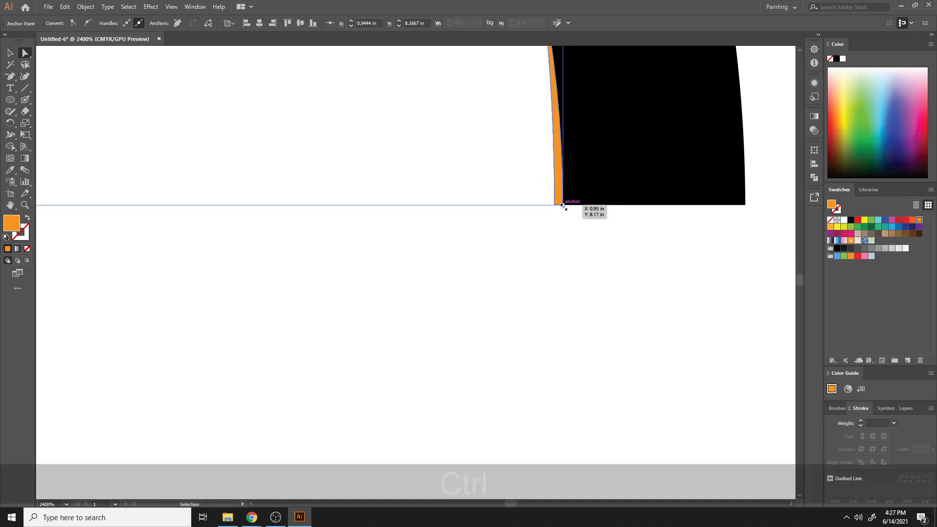
pyautogui.hotkey('ctrl', 'z')
pyautogui.hotkey('ctrl', 'z')
pyautogui.hotkey('ctrl', 'z')
# - Direct-select the bottom anchor at the arc's right end and drag it slightly left
pyautogui.click(576, 229)
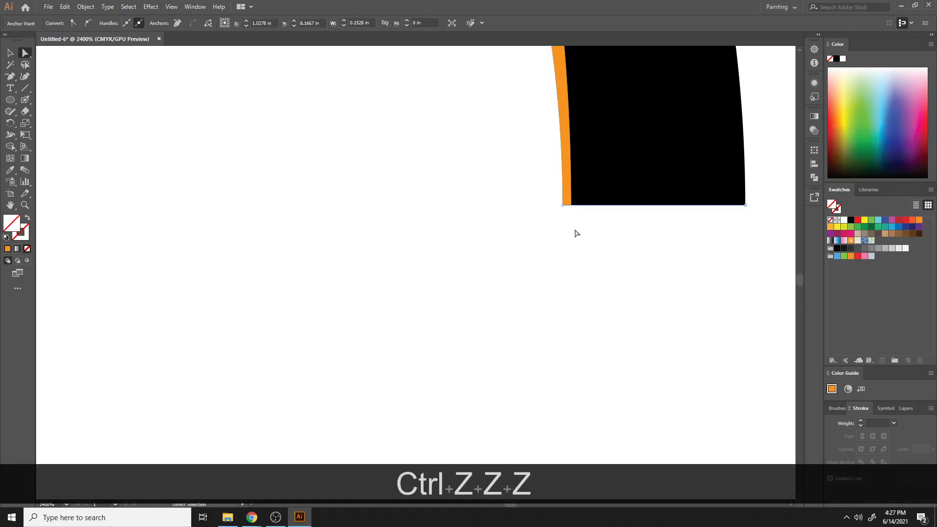
pyautogui.click(562, 205)
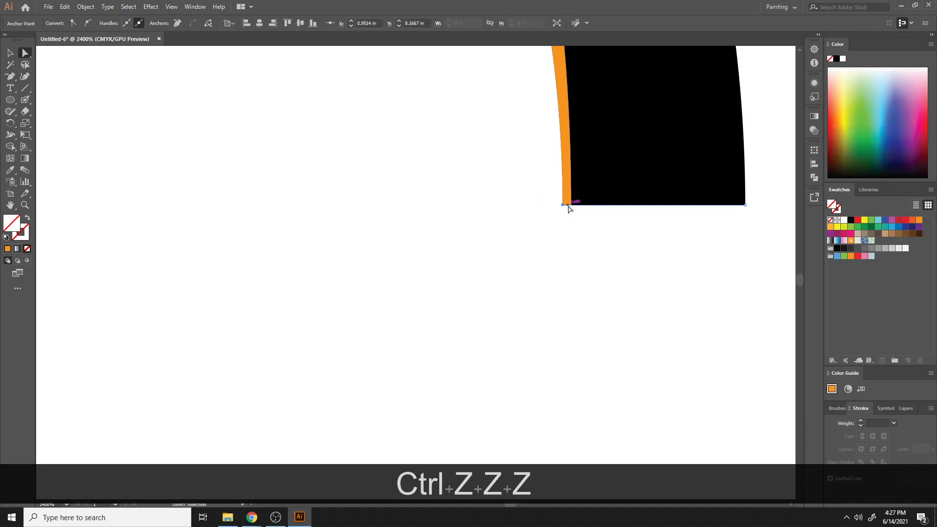
pyautogui.press('a')
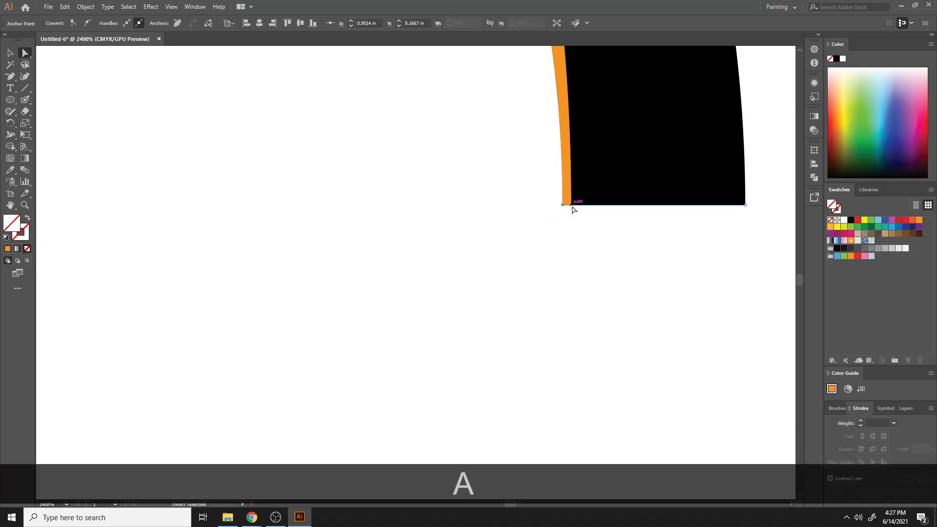
pyautogui.click(574, 238)
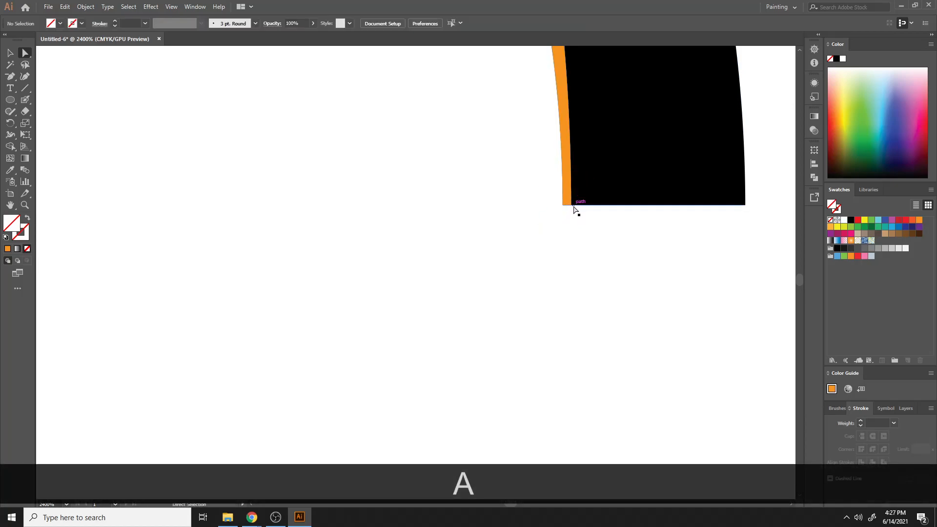
pyautogui.click(571, 205)
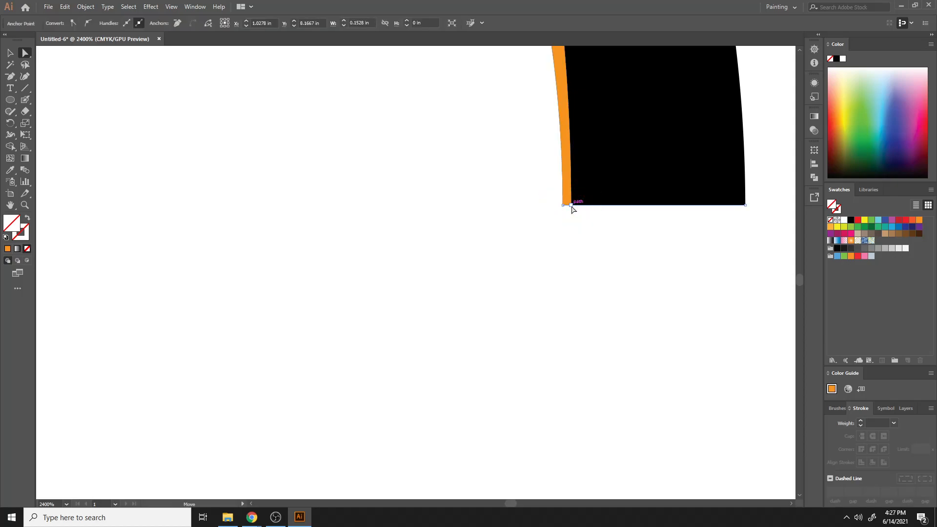
pyautogui.moveTo(572, 205); pyautogui.dragTo(547, 205)
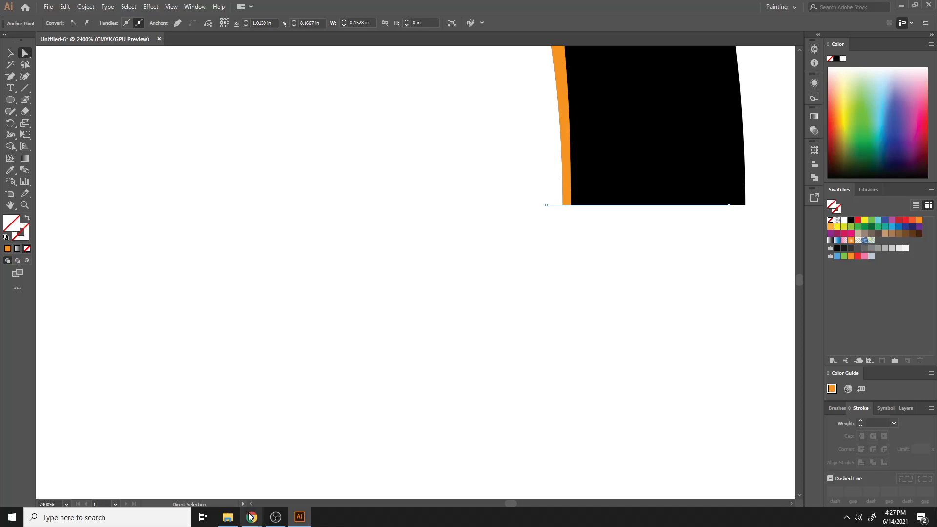
# - Switch to the Meet window to view the presenter's shared screen and scroll the participants list
pyautogui.moveTo(253, 520)
pyautogui.click(210, 481)
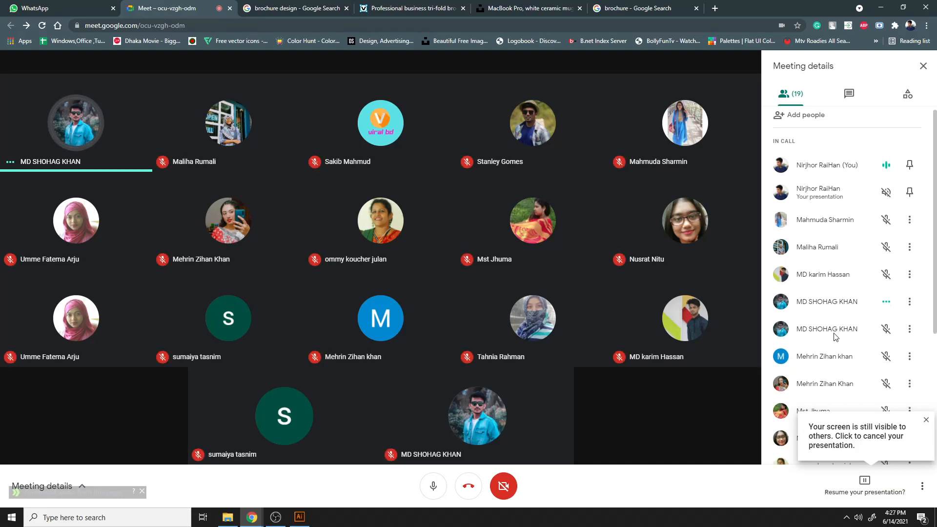
pyautogui.scroll(-4, 835, 337)
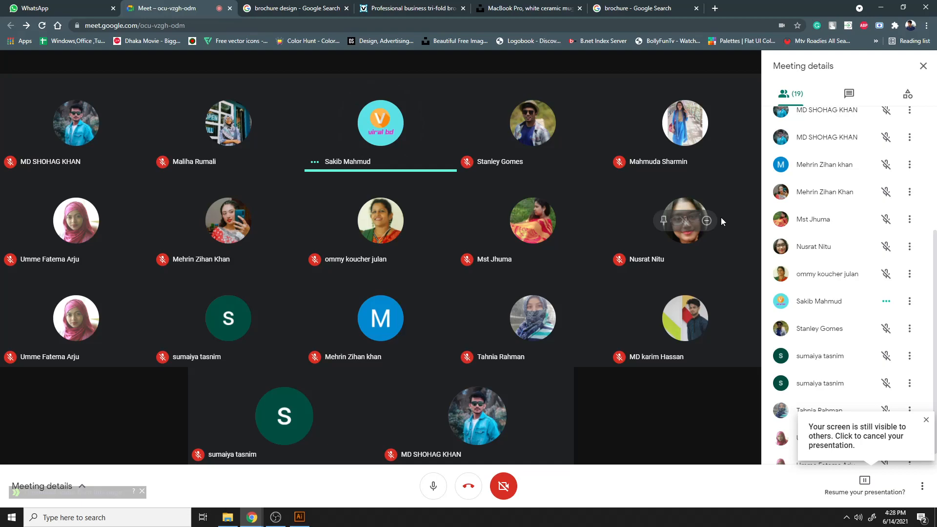
pyautogui.click(885, 488)
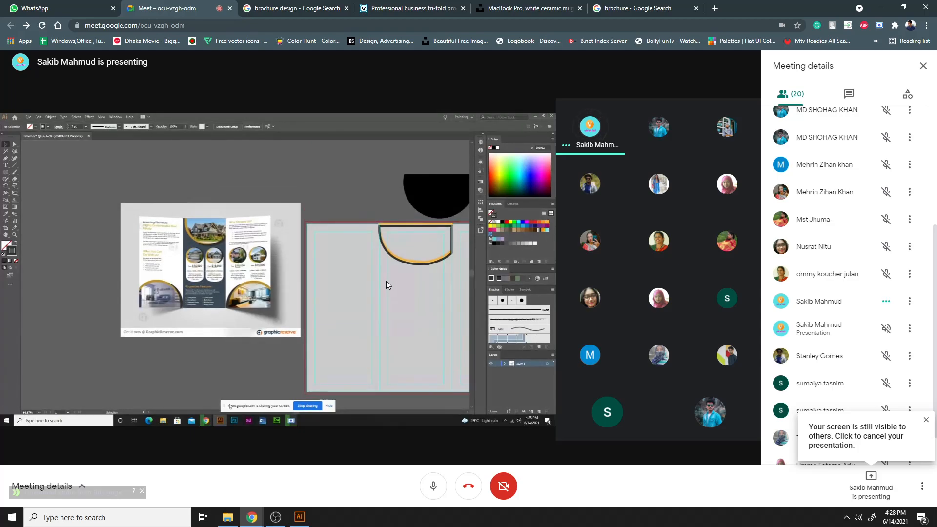
pyautogui.scroll(-2, 866, 329)
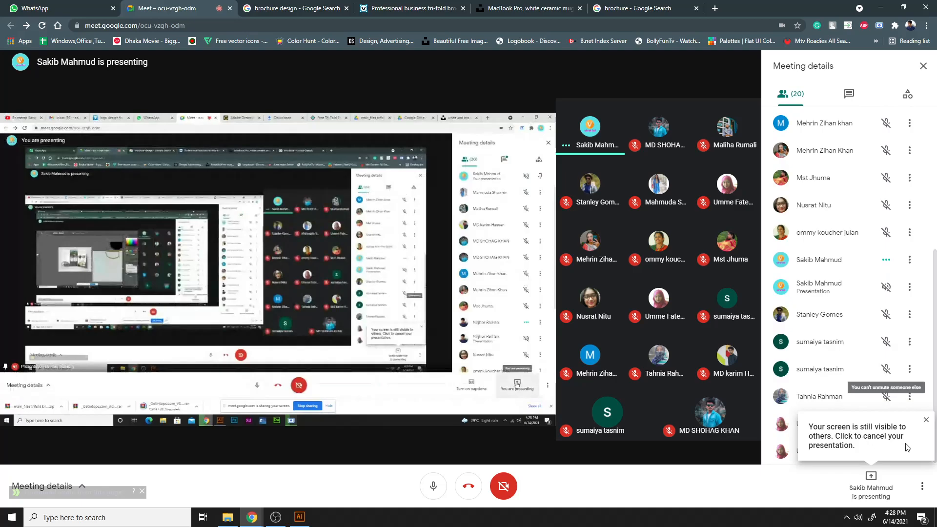
pyautogui.click(926, 419)
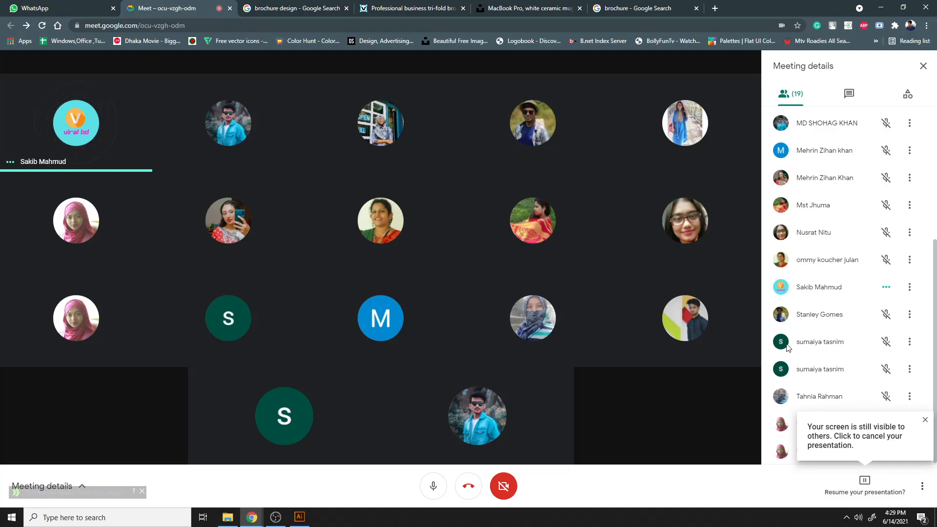
pyautogui.scroll(5, 803, 273)
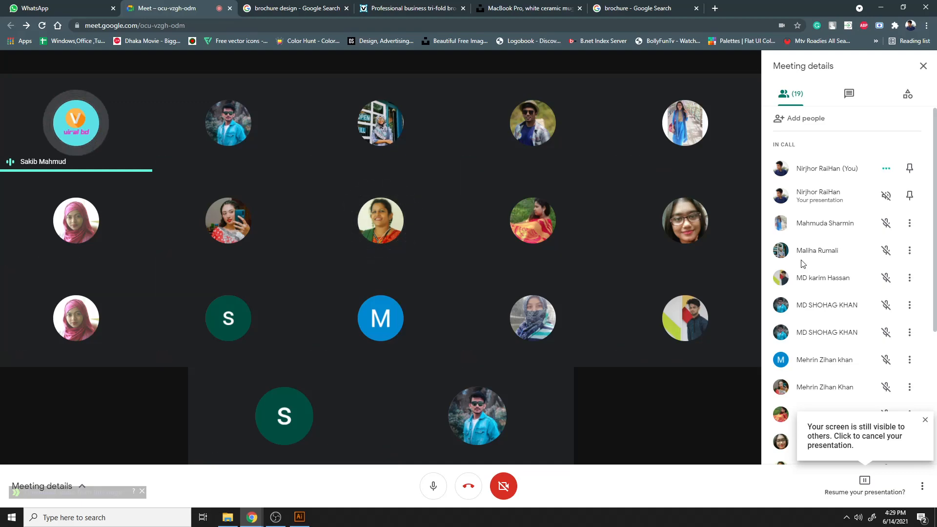
pyautogui.scroll(-5, 803, 264)
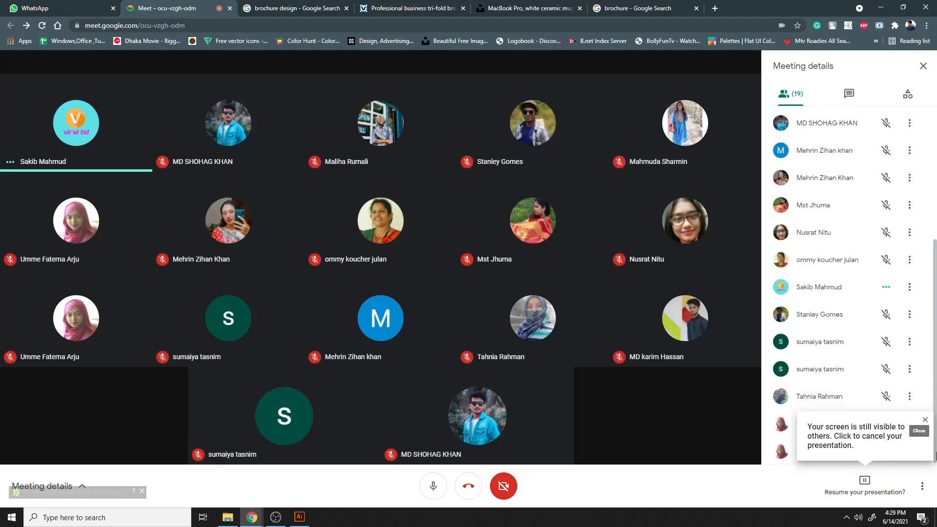
pyautogui.click(925, 420)
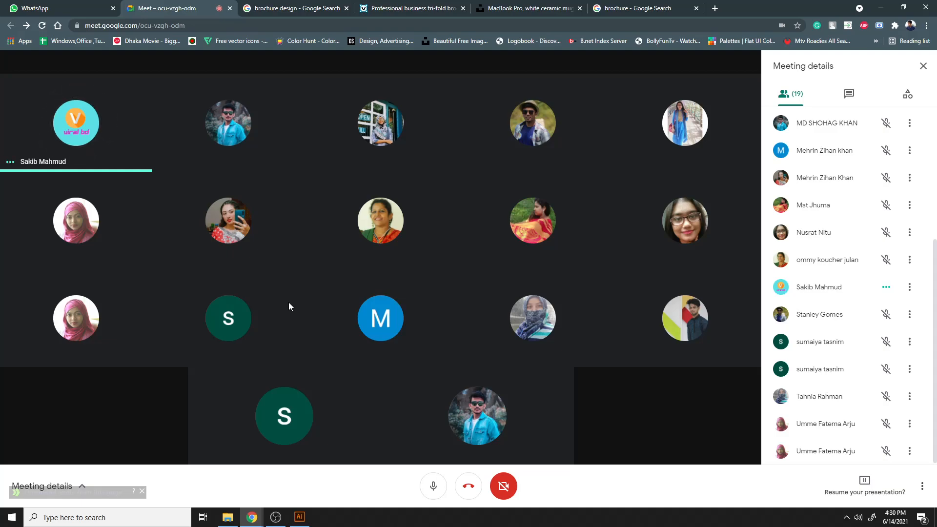
# - Close the Professional business tri-fold brochure tab and return to the Meet tab
pyautogui.moveTo(303, 391)
pyautogui.click(461, 9)
pyautogui.click(463, 9)
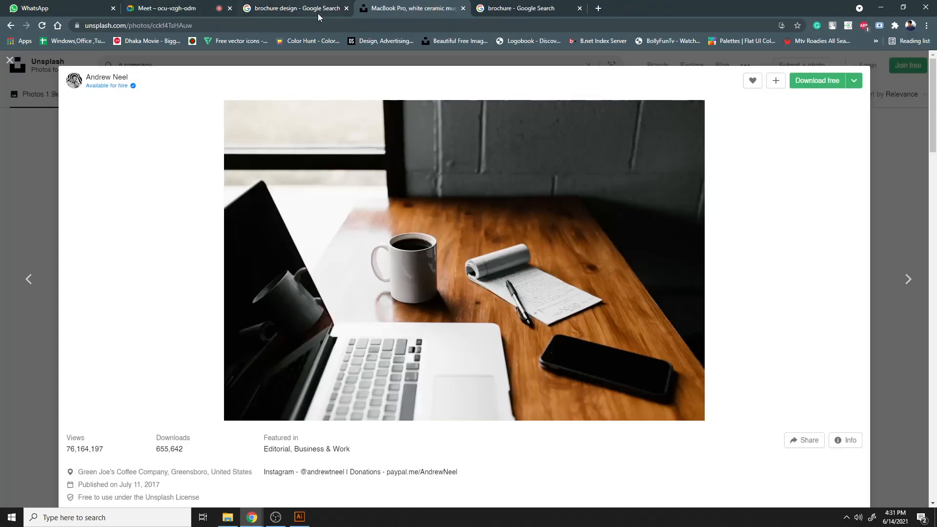
pyautogui.click(296, 7)
pyautogui.click(179, 6)
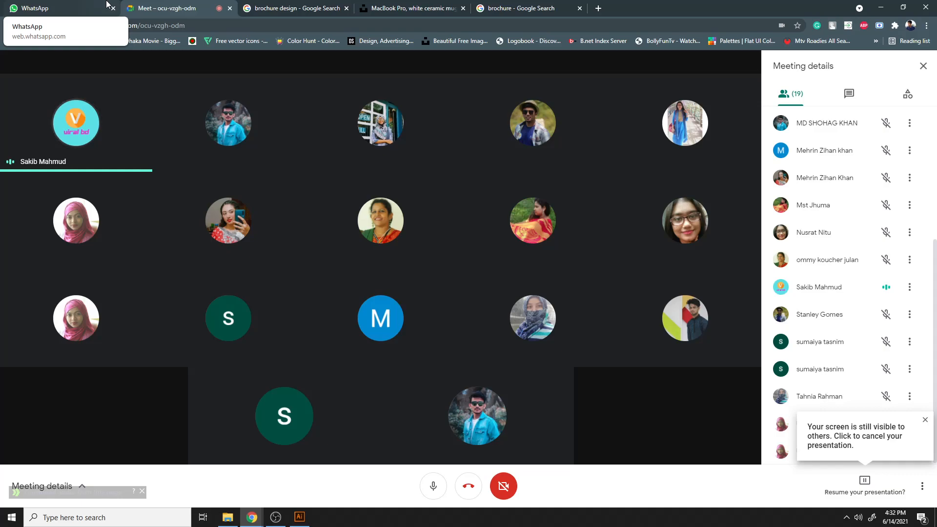
pyautogui.click(278, 520)
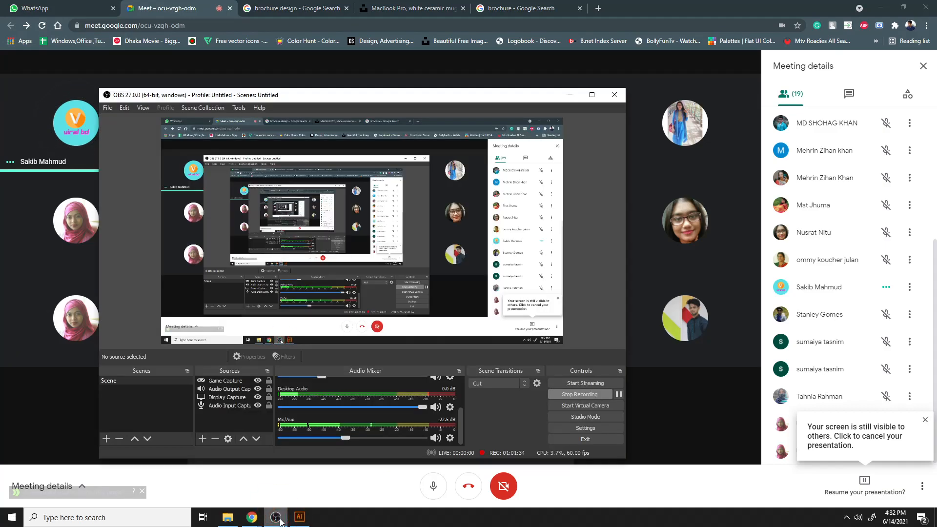
pyautogui.click(276, 518)
pyautogui.click(277, 518)
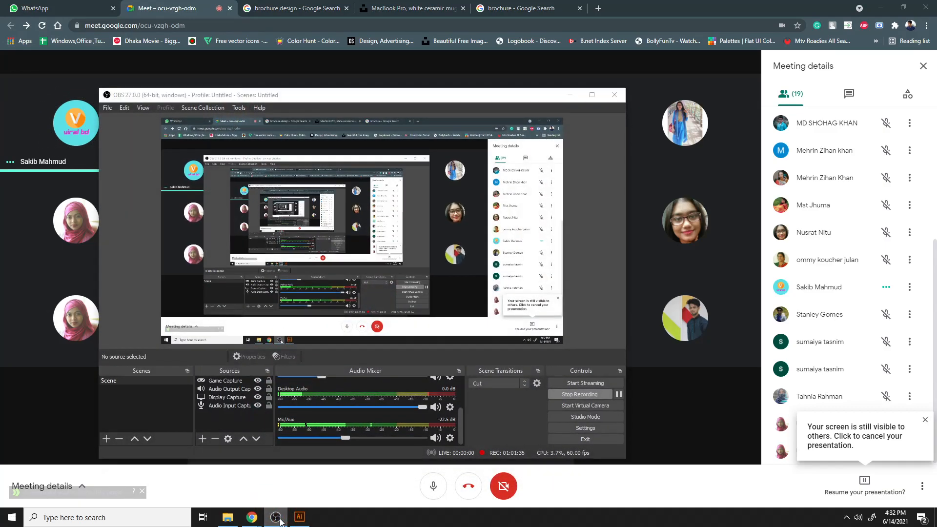
pyautogui.click(277, 517)
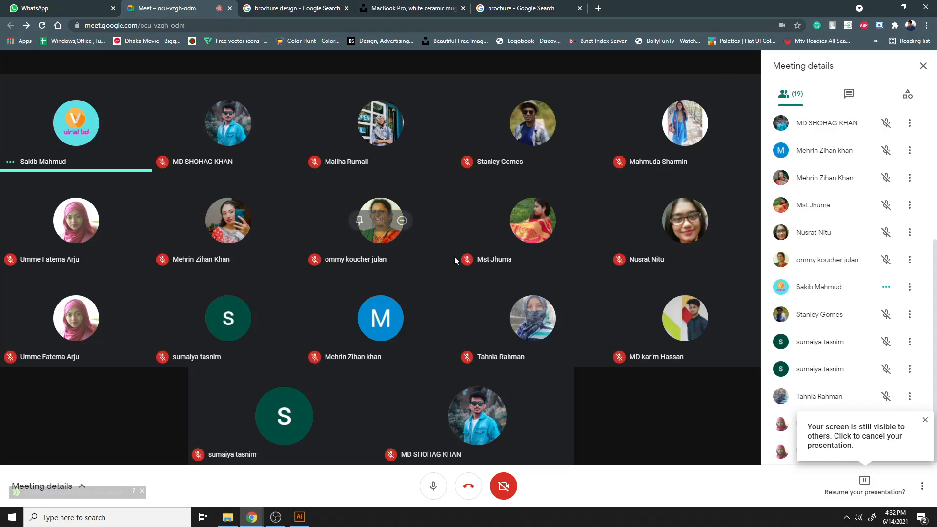
# - Leaf through the open browser tabs to review the brochure design reference images
pyautogui.click(336, 5)
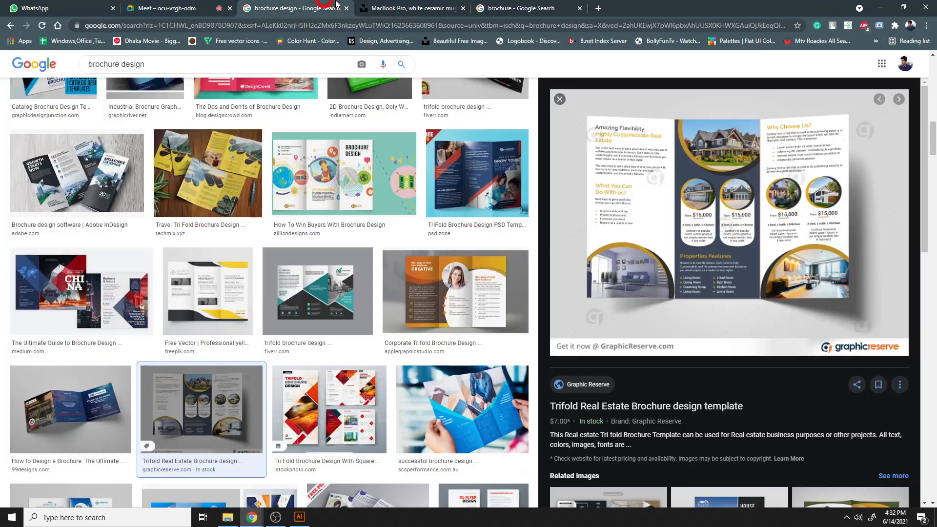
pyautogui.click(402, 7)
pyautogui.click(512, 7)
pyautogui.click(320, 6)
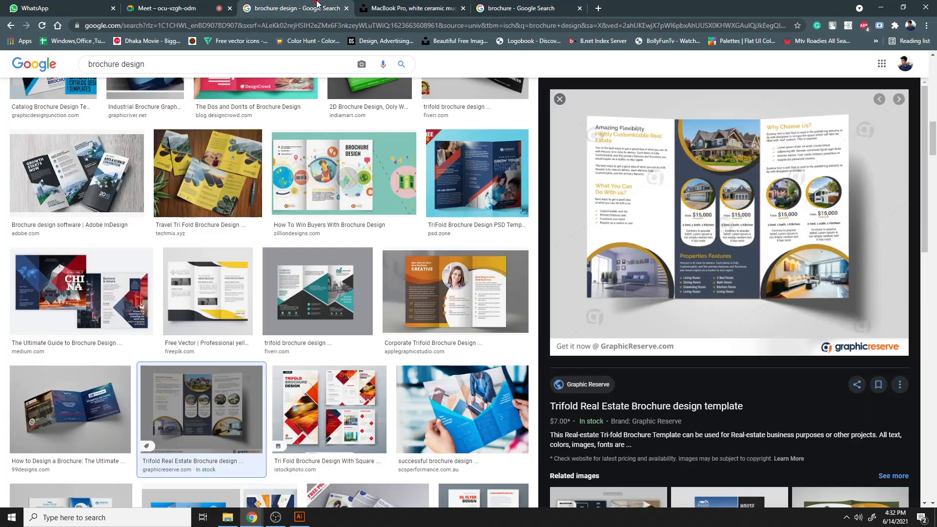
pyautogui.click(67, 5)
pyautogui.click(166, 7)
pyautogui.click(293, 6)
pyautogui.click(498, 9)
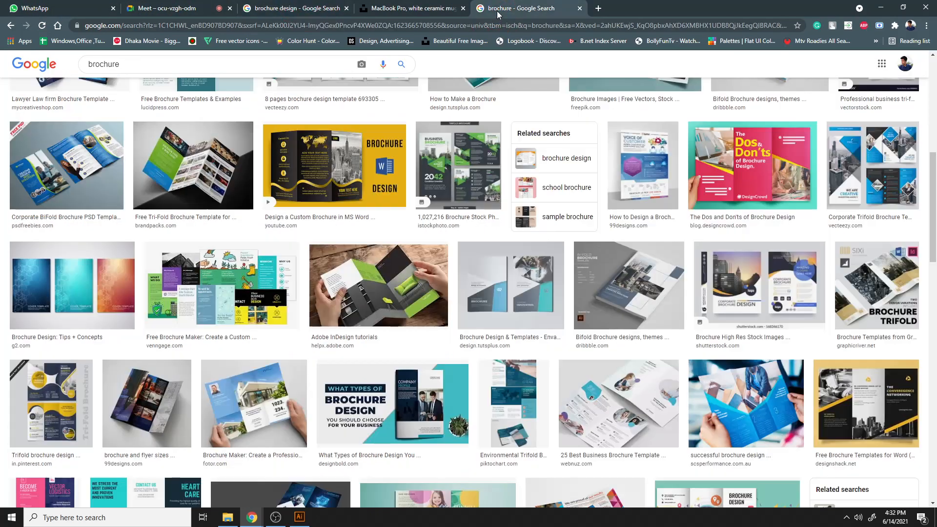
pyautogui.click(410, 7)
pyautogui.click(332, 7)
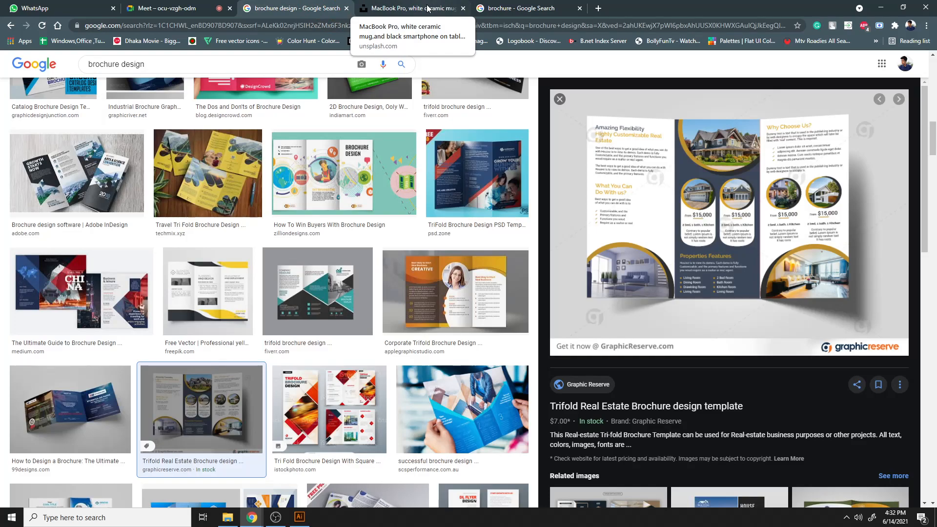
pyautogui.click(166, 8)
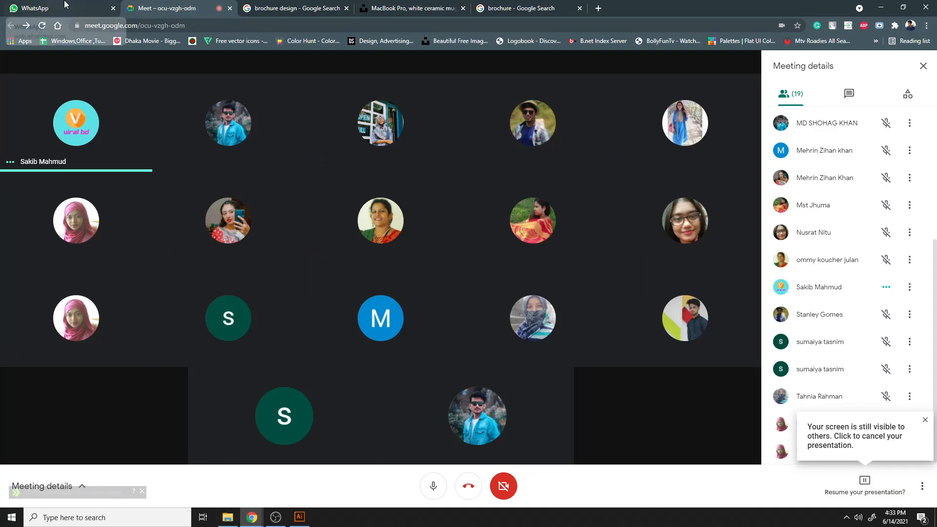
pyautogui.click(336, 8)
pyautogui.click(393, 5)
pyautogui.click(503, 7)
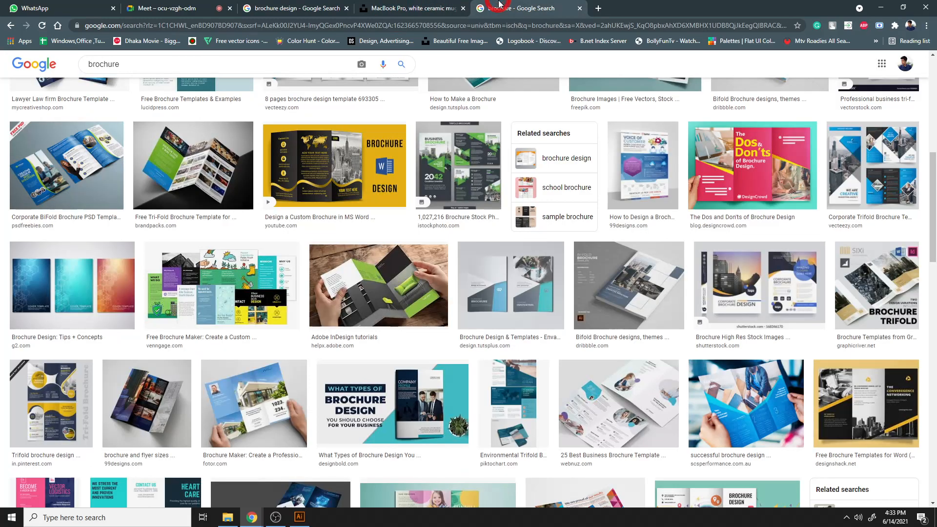
pyautogui.click(349, 3)
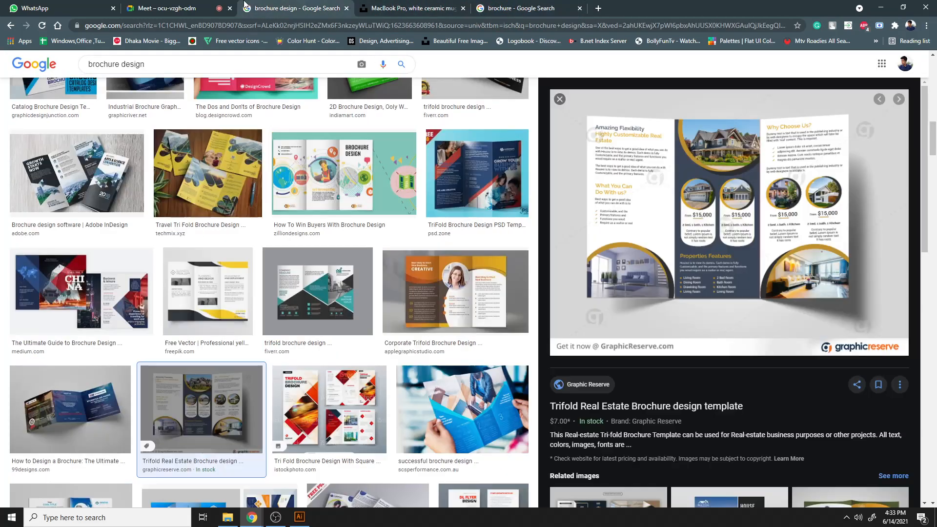
pyautogui.click(212, 4)
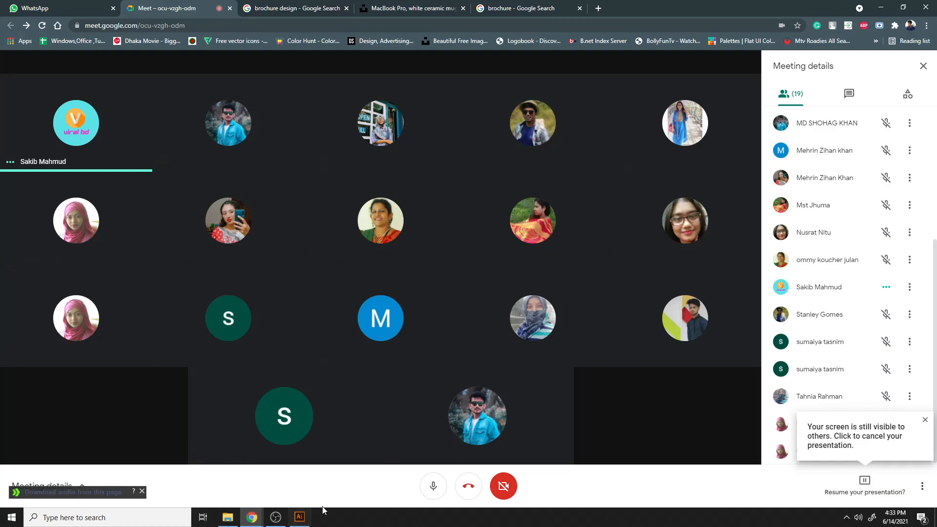
pyautogui.click(299, 517)
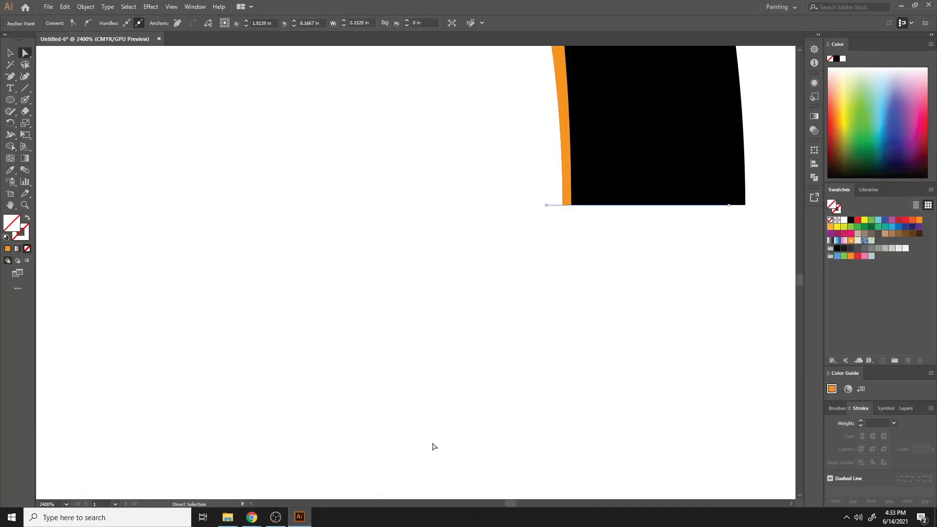
pyautogui.scroll(5, 449, 412)
pyautogui.hotkey('ctrl', '-')
pyautogui.hotkey('ctrl', '-')
pyautogui.hotkey('ctrl', '-')
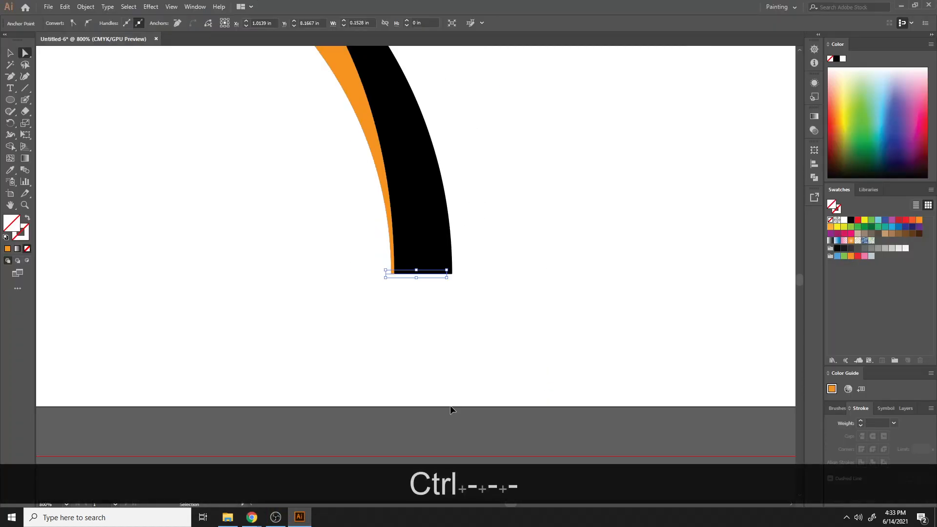
# - Stop the screen sharing in the Meet call
pyautogui.moveTo(263, 517)
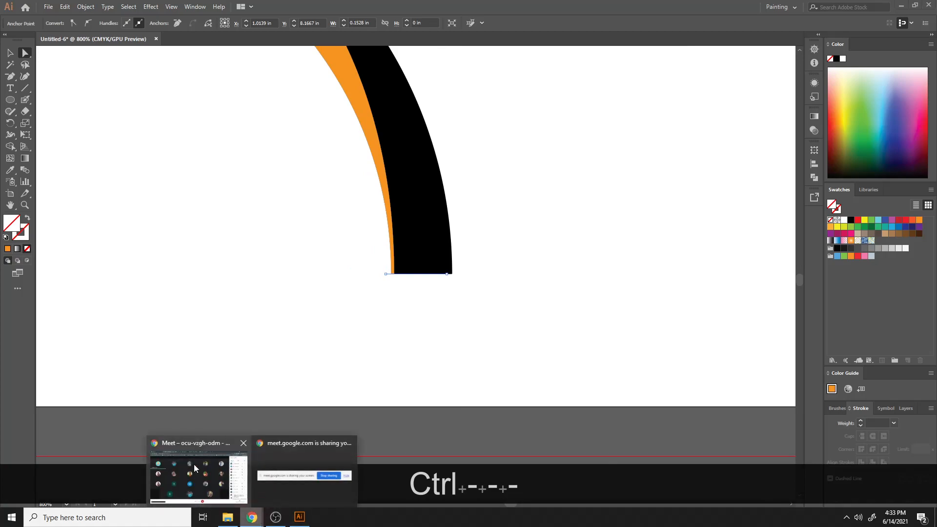
pyautogui.click(194, 464)
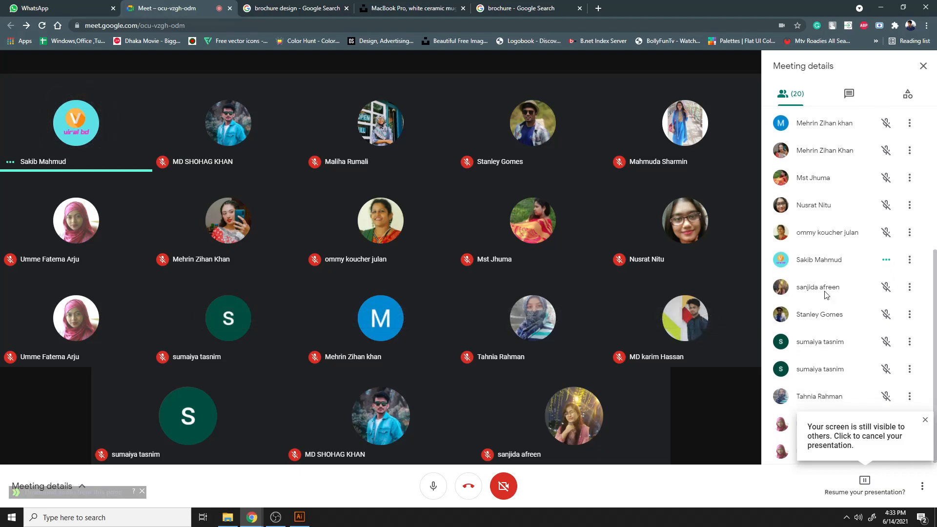
pyautogui.scroll(5, 824, 295)
pyautogui.scroll(-4, 825, 295)
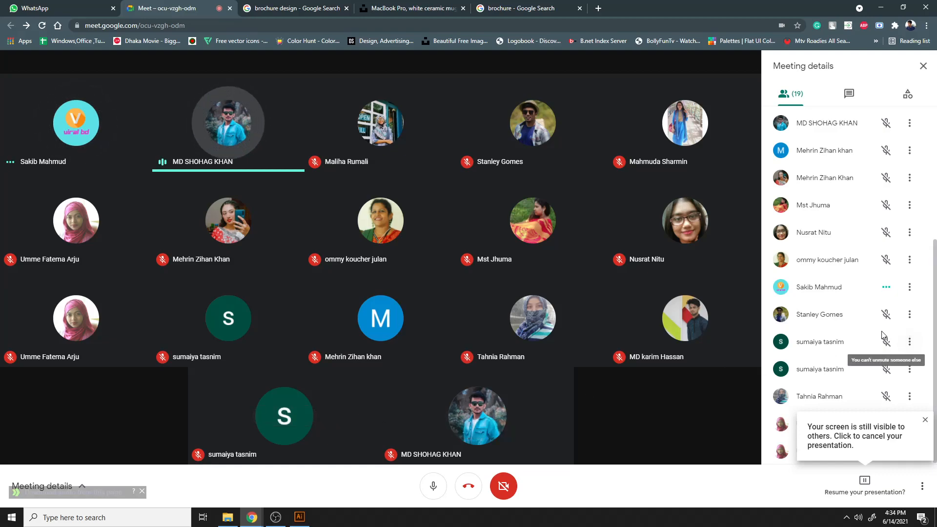
pyautogui.scroll(4, 859, 355)
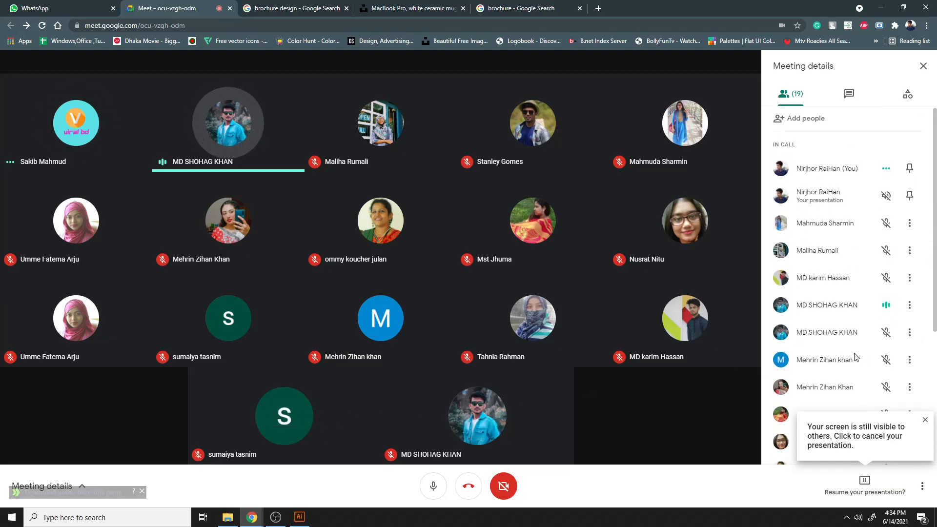
pyautogui.moveTo(505, 421)
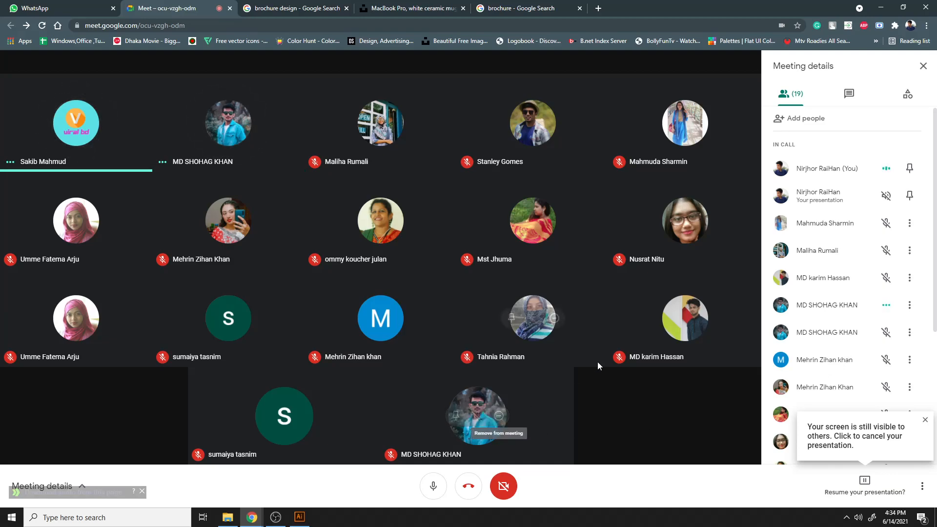
pyautogui.moveTo(543, 389)
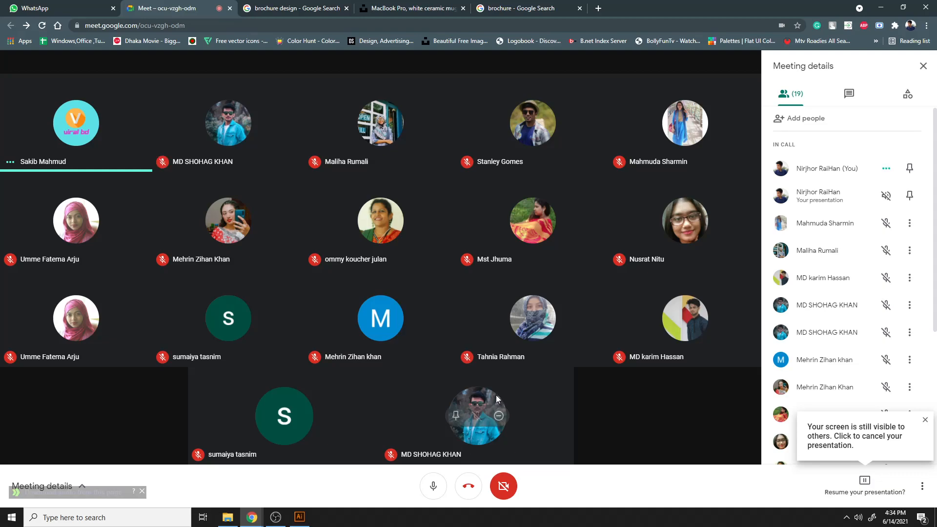
pyautogui.click(854, 478)
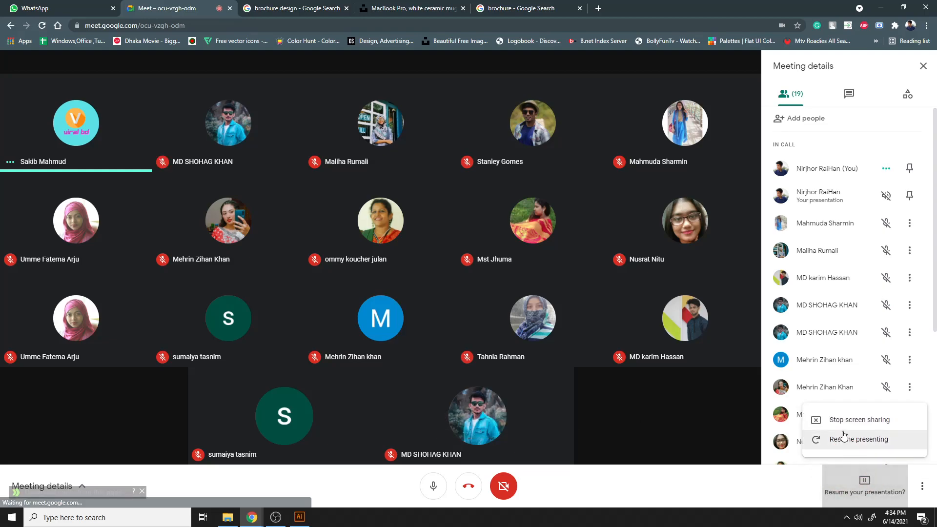
pyautogui.click(854, 418)
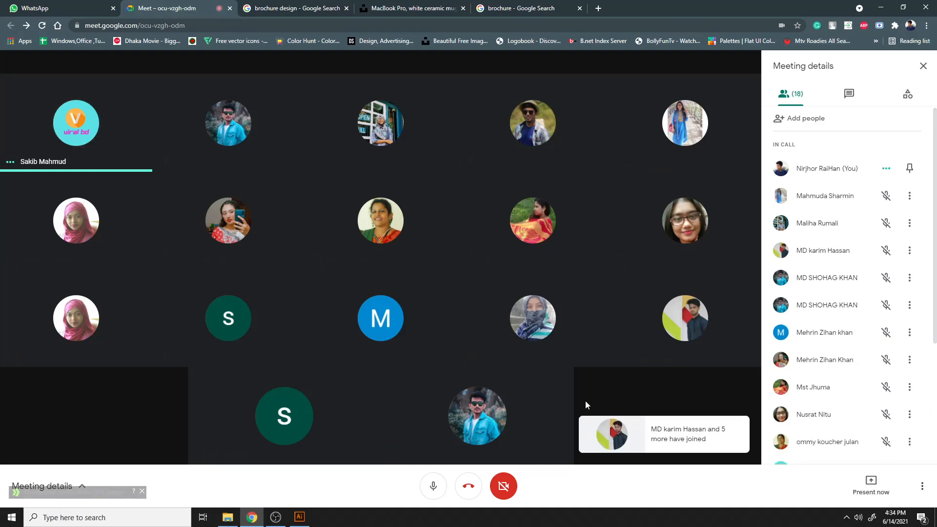
# - Try to drag the black shape's bottom-left anchor left to close the gap at the arc's lower end
pyautogui.scroll(-3, 889, 359)
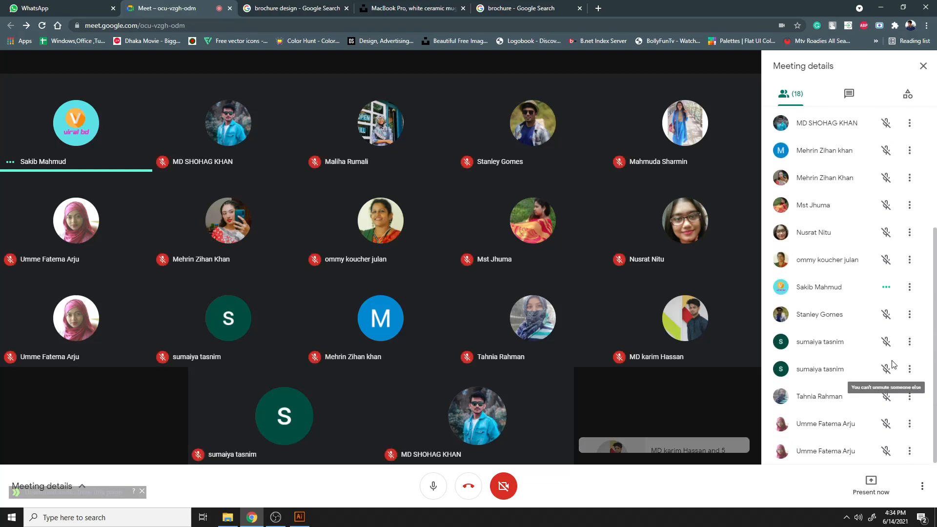
pyautogui.scroll(3, 891, 361)
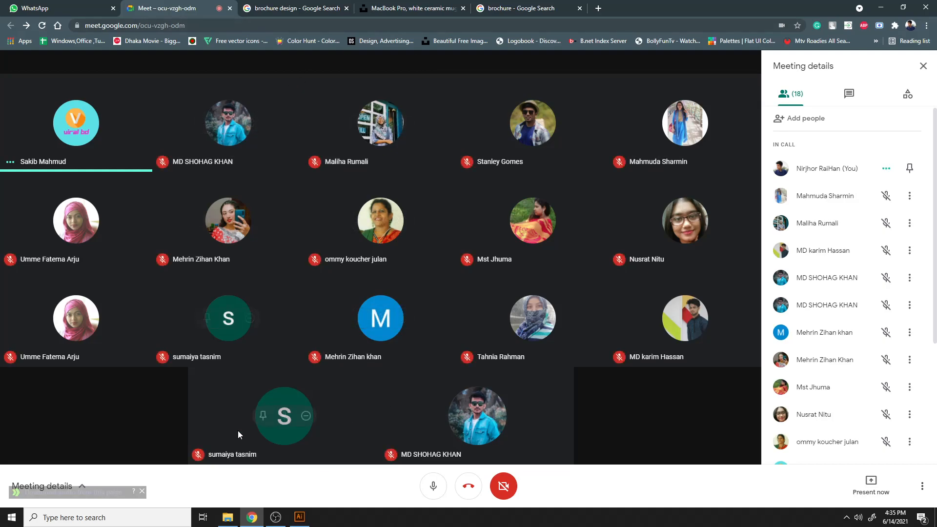
pyautogui.click(293, 518)
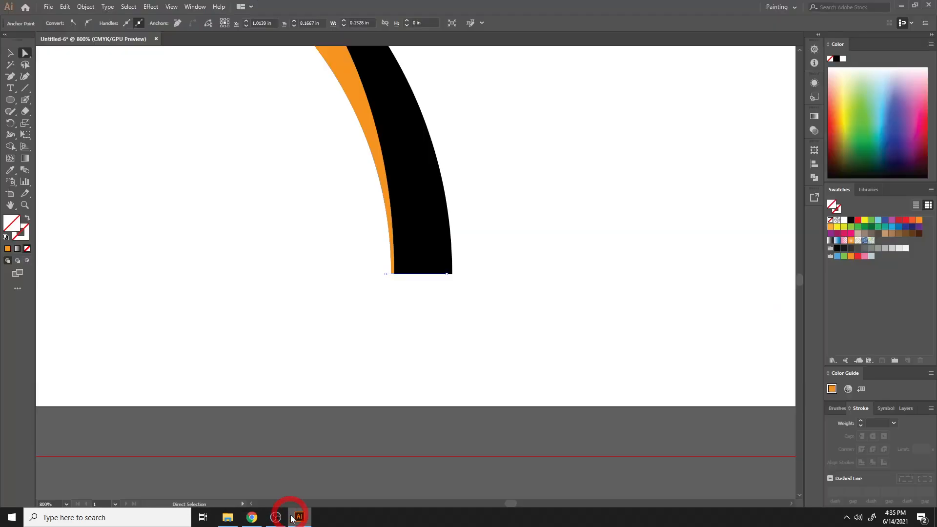
pyautogui.scroll(4, 404, 368)
pyautogui.click(614, 320)
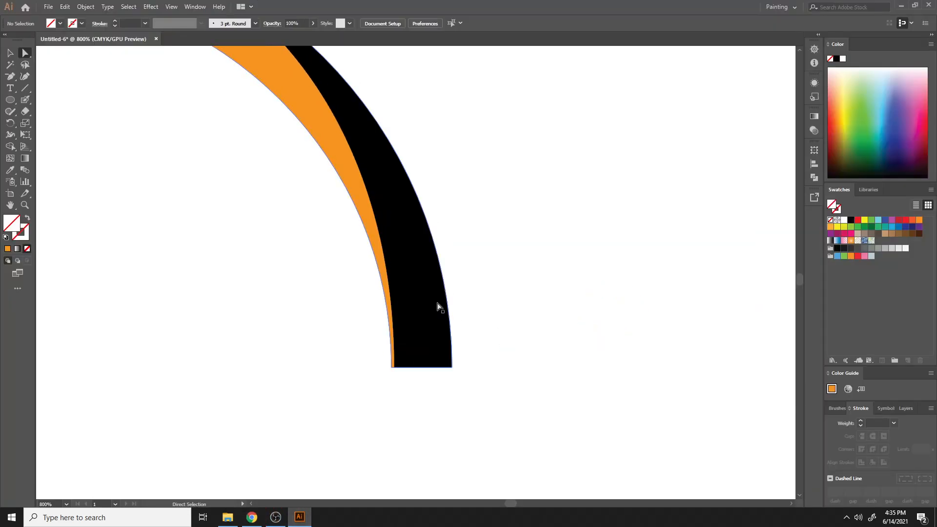
pyautogui.click(391, 305)
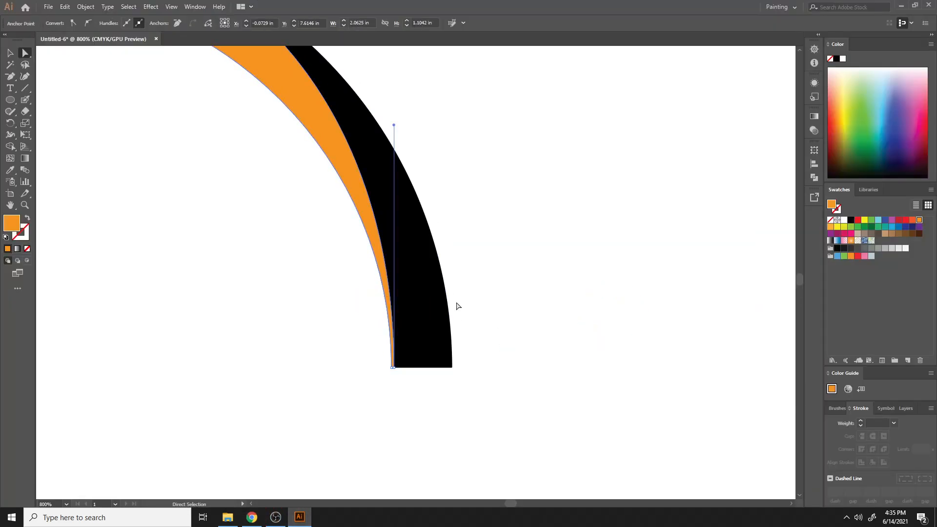
pyautogui.hotkey('ctrl', '=')
pyautogui.hotkey('ctrl', '=')
pyautogui.hotkey('ctrl', '=')
pyautogui.press('space')
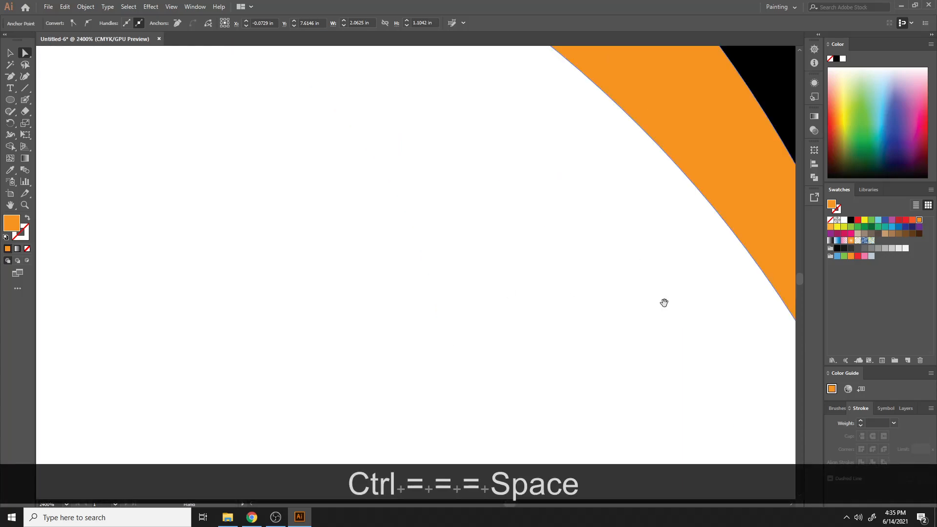
pyautogui.moveTo(664, 302); pyautogui.dragTo(557, 167)
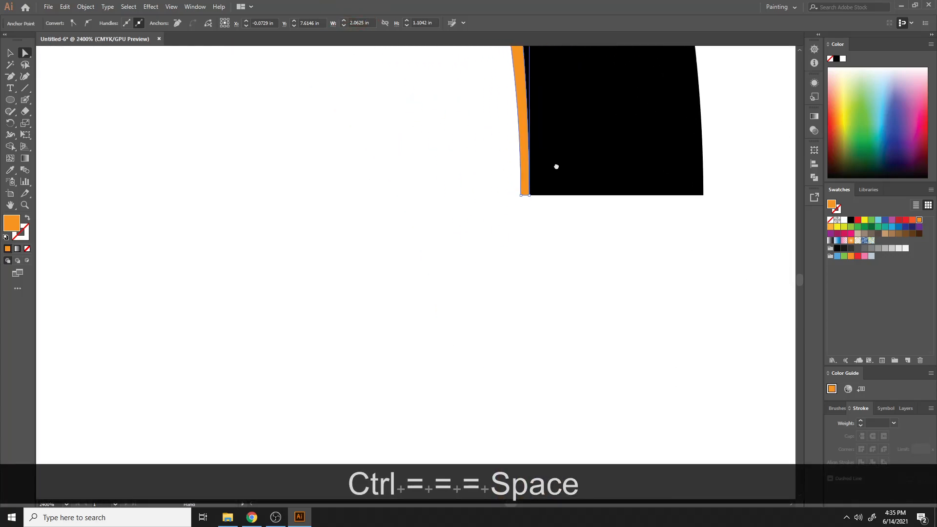
pyautogui.hotkey('ctrl', '=')
pyautogui.press('space')
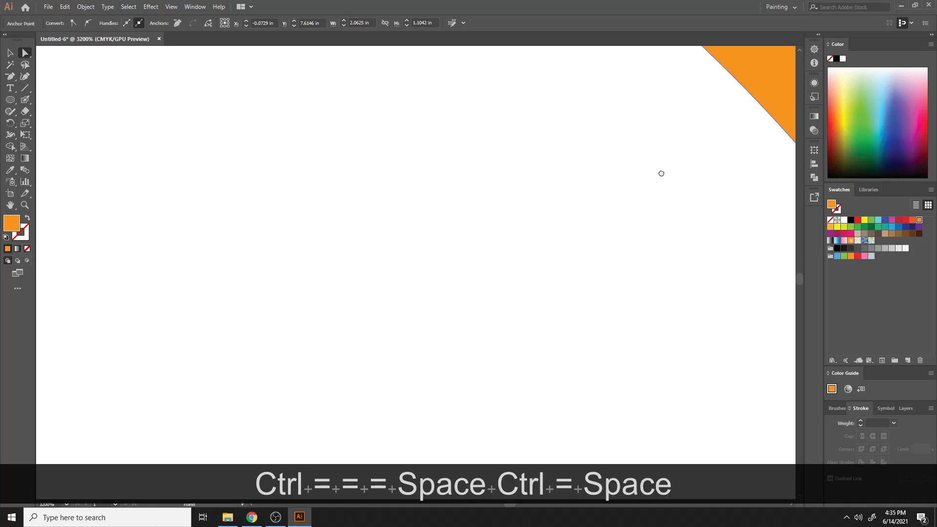
pyautogui.moveTo(661, 174); pyautogui.dragTo(536, 221)
pyautogui.press('super')
pyautogui.scroll(2, 573, 228)
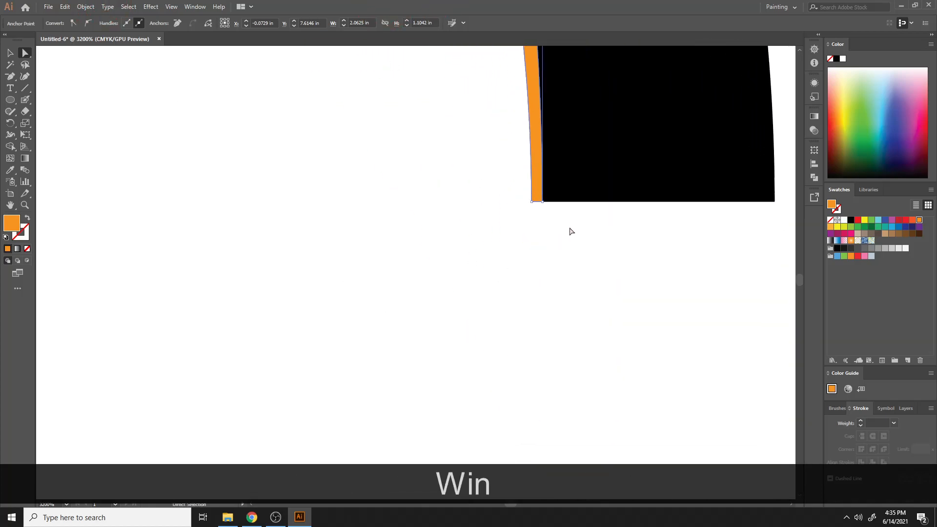
pyautogui.scroll(4, 561, 254)
pyautogui.press('super')
pyautogui.press('alt')
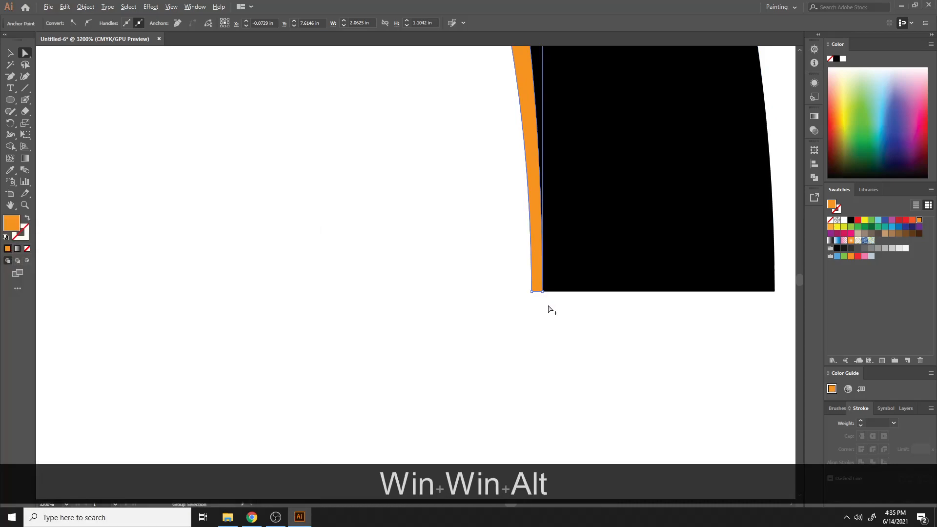
pyautogui.scroll(2, 547, 337)
pyautogui.scroll(2, 459, 268)
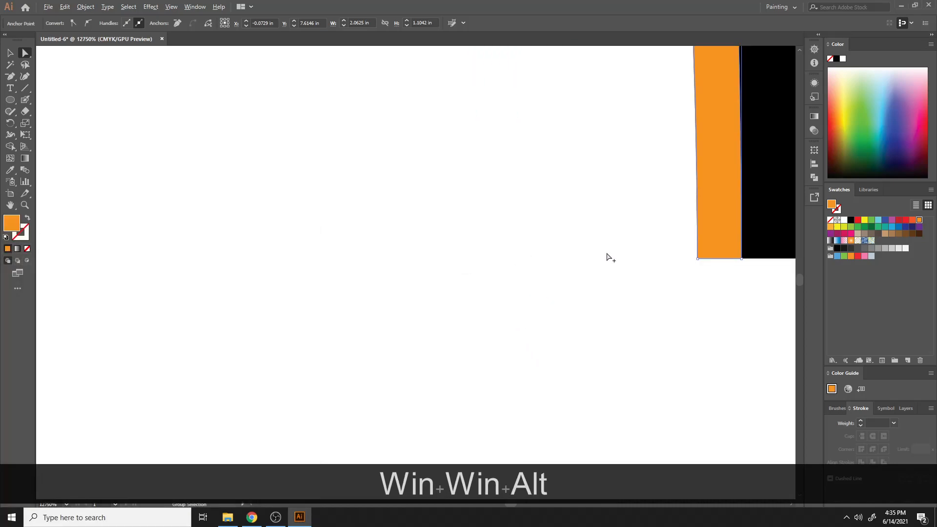
pyautogui.press('space')
pyautogui.moveTo(711, 295); pyautogui.dragTo(524, 235)
pyautogui.press('a')
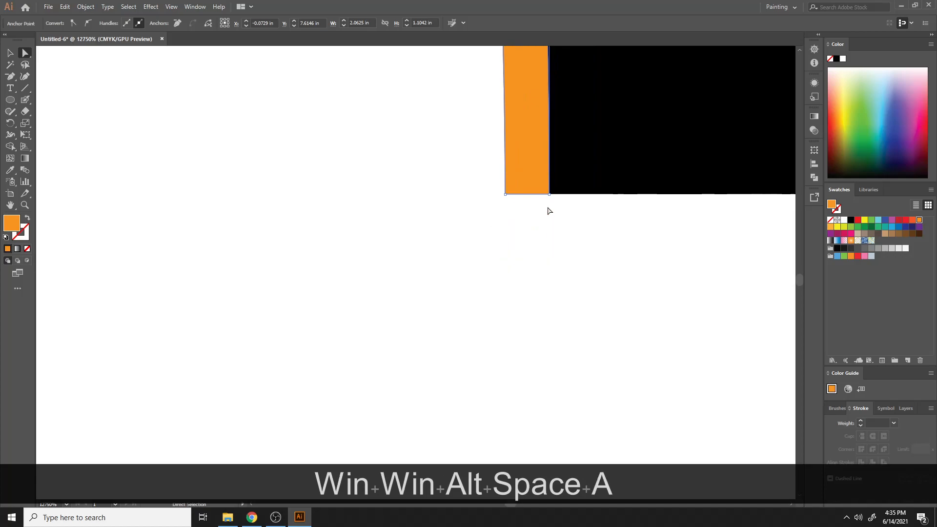
pyautogui.moveTo(549, 194); pyautogui.dragTo(511, 194)
# - Turn off Snap to Pixel
pyautogui.rightClick(522, 186)
pyautogui.rightClick(437, 294)
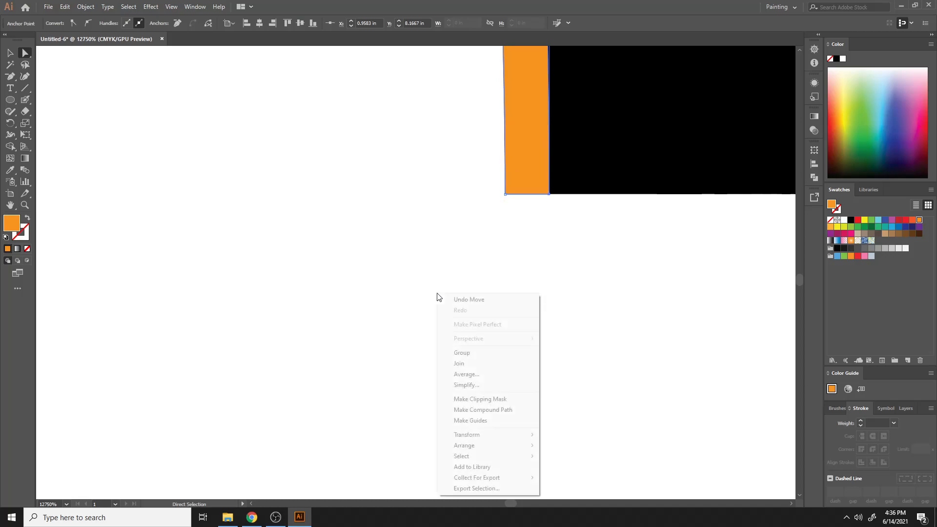
pyautogui.moveTo(470, 435)
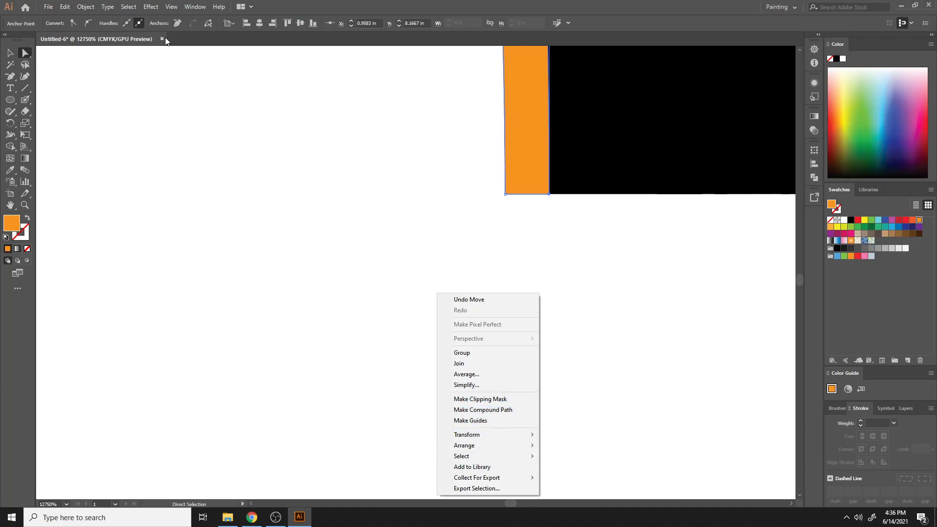
pyautogui.click(172, 6)
pyautogui.click(236, 390)
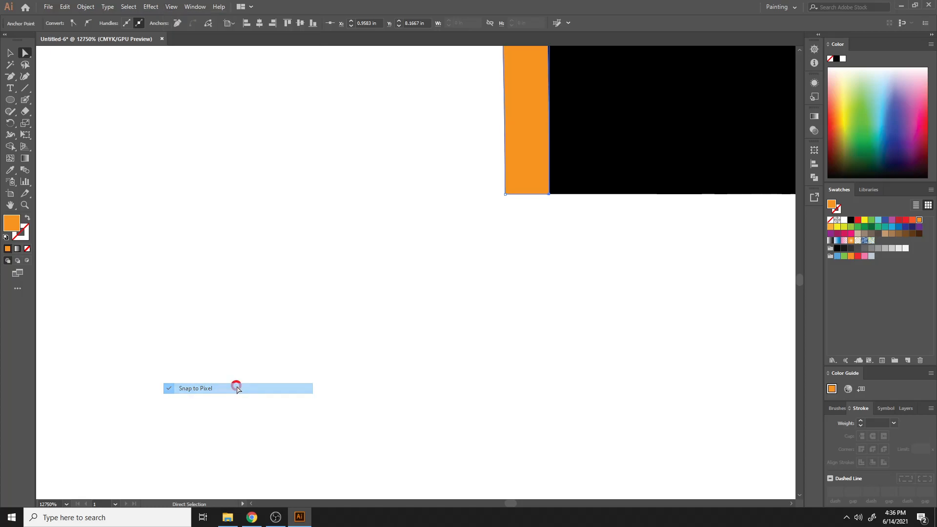
# - Drag the black shape's bottom-left anchor left onto the orange strip's outer edge
pyautogui.moveTo(549, 194); pyautogui.dragTo(505, 194)
pyautogui.click(482, 260)
pyautogui.scroll(10, 531, 292)
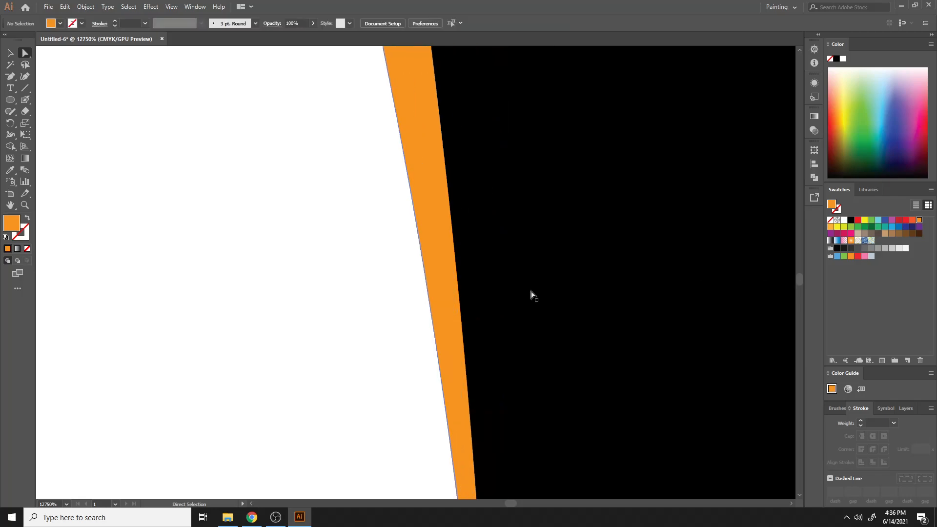
pyautogui.hotkey('ctrl', '=')
pyautogui.hotkey('ctrl', '-')
pyautogui.hotkey('ctrl', '-')
pyautogui.hotkey('ctrl', '-')
pyautogui.hotkey('ctrl', '-')
pyautogui.hotkey('ctrl', '-')
pyautogui.hotkey('ctrl', '-')
pyautogui.hotkey('ctrl', '-')
pyautogui.hotkey('ctrl', '-')
pyautogui.hotkey('ctrl', '-')
pyautogui.hotkey('ctrl', '-')
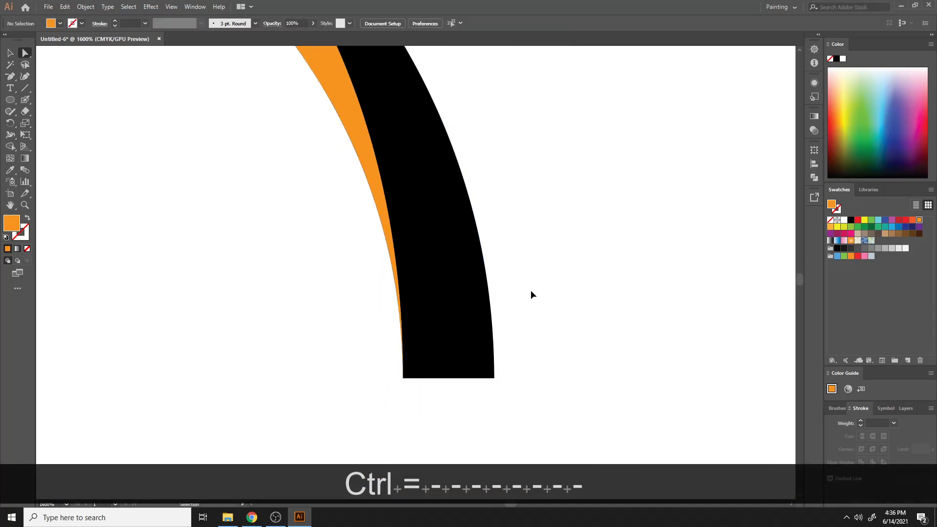
pyautogui.hotkey('ctrl', '-')
pyautogui.hotkey('ctrl', '-')
pyautogui.hotkey('ctrl', '-')
pyautogui.hotkey('ctrl', '-')
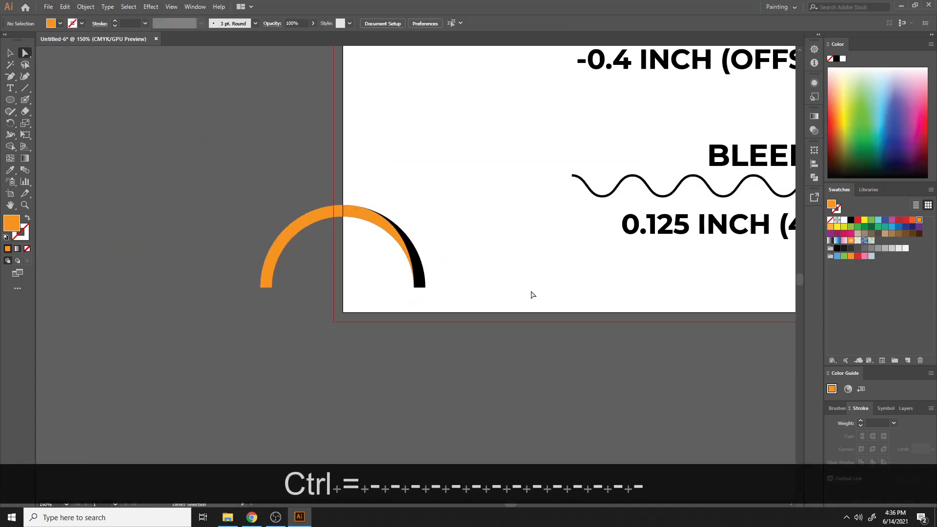
# - Select both arcs and move them up and right onto the artboard
pyautogui.click(569, 210)
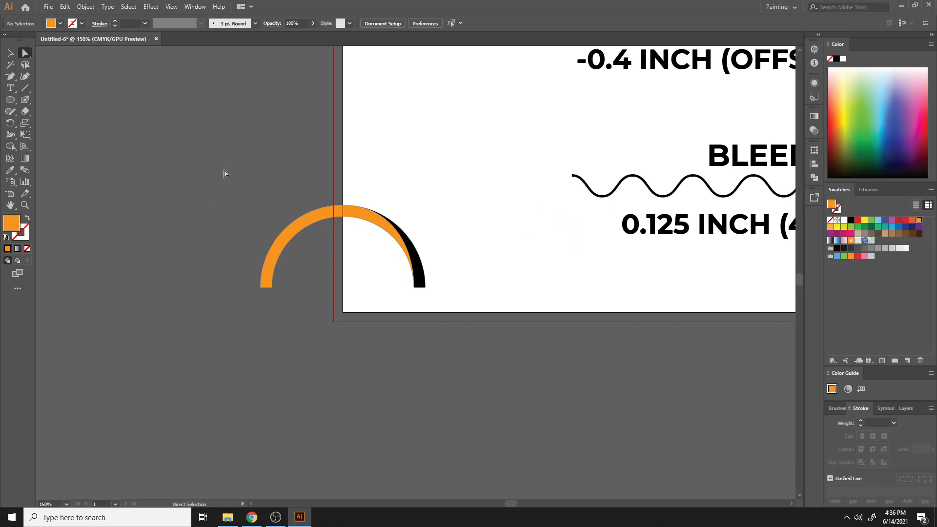
pyautogui.moveTo(222, 150); pyautogui.dragTo(459, 309)
pyautogui.moveTo(404, 226); pyautogui.dragTo(525, 177)
pyautogui.click(507, 270)
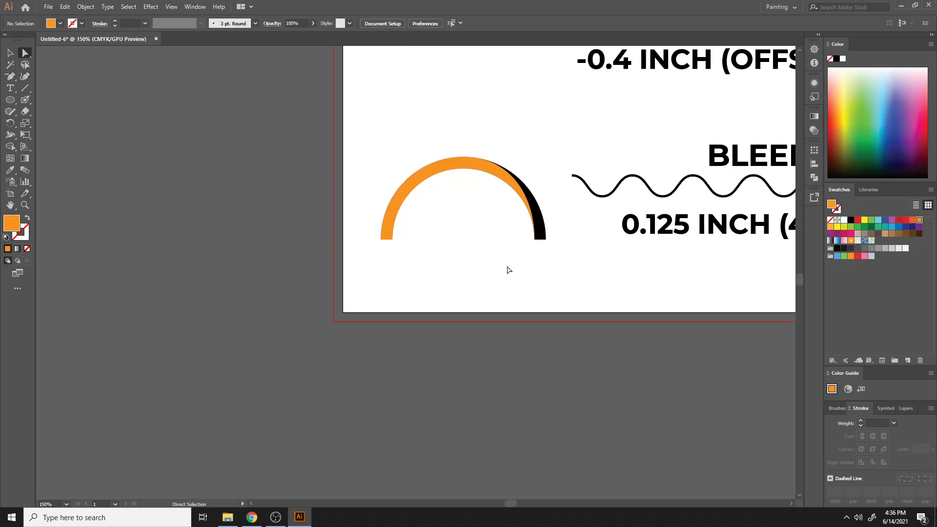
# - Delete the orange and black arc shapes from the artboard
pyautogui.scroll(2, 508, 269)
pyautogui.moveTo(519, 234); pyautogui.dragTo(511, 217)
pyautogui.click(539, 176)
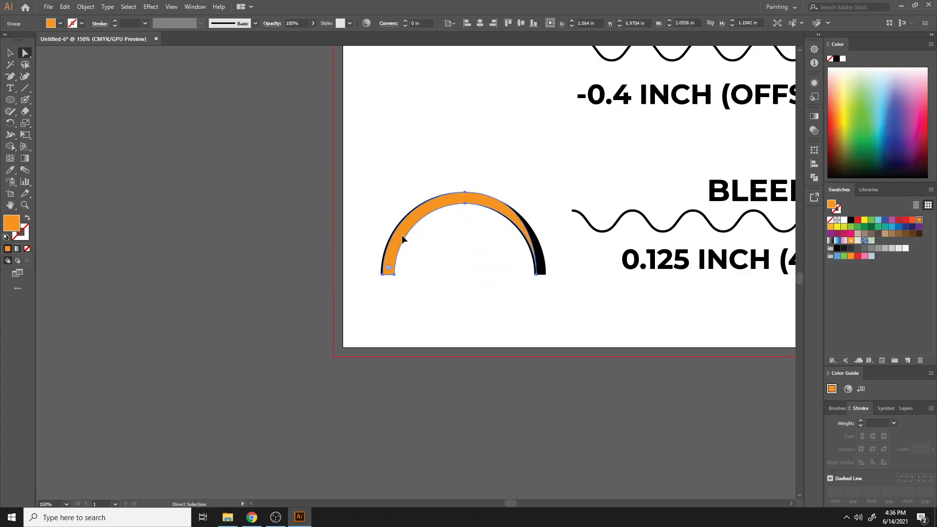
pyautogui.moveTo(403, 238); pyautogui.dragTo(394, 249)
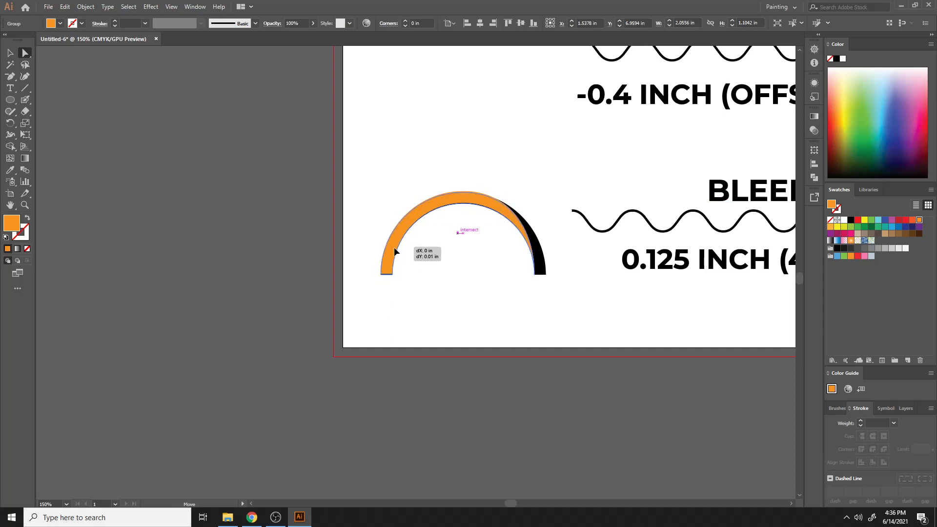
pyautogui.click(410, 320)
pyautogui.moveTo(411, 143); pyautogui.dragTo(519, 327)
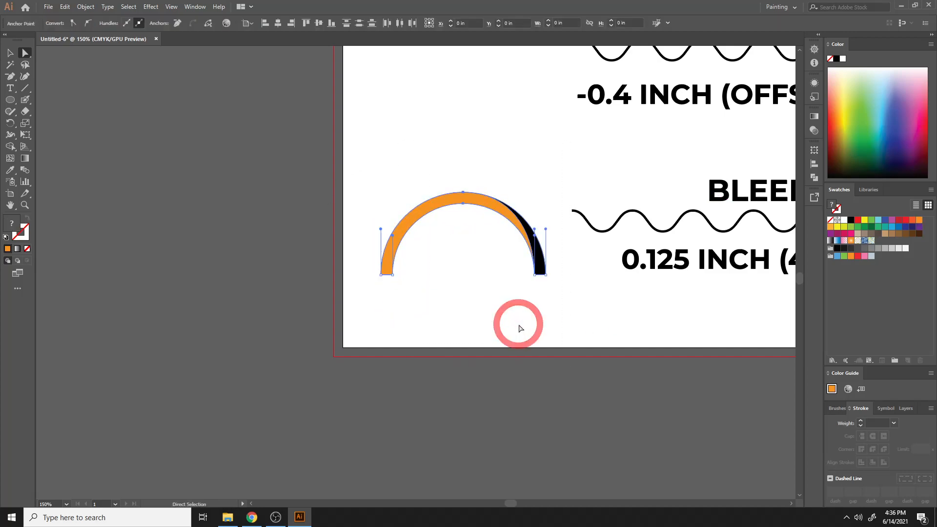
pyautogui.hotkey('ctrl', 'z')
pyautogui.hotkey('ctrl', 'z')
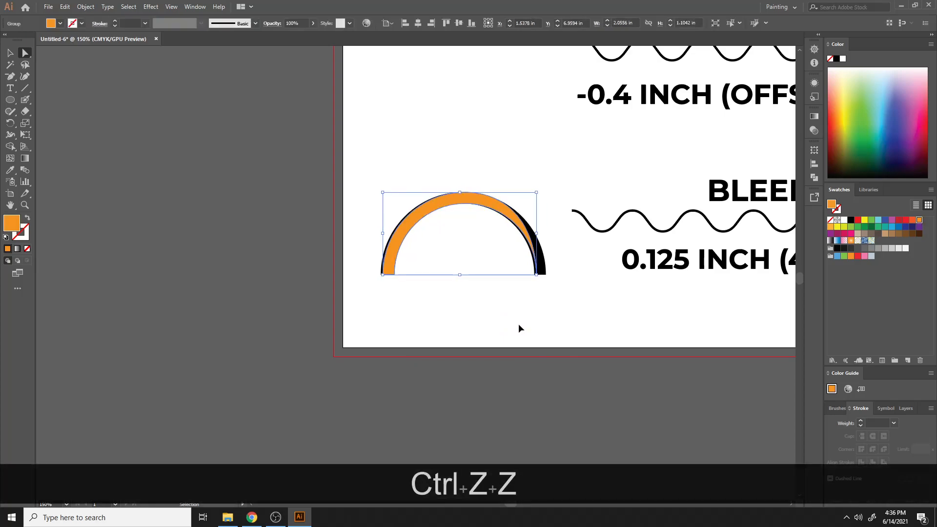
pyautogui.press('Delete')
pyautogui.press('Delete')
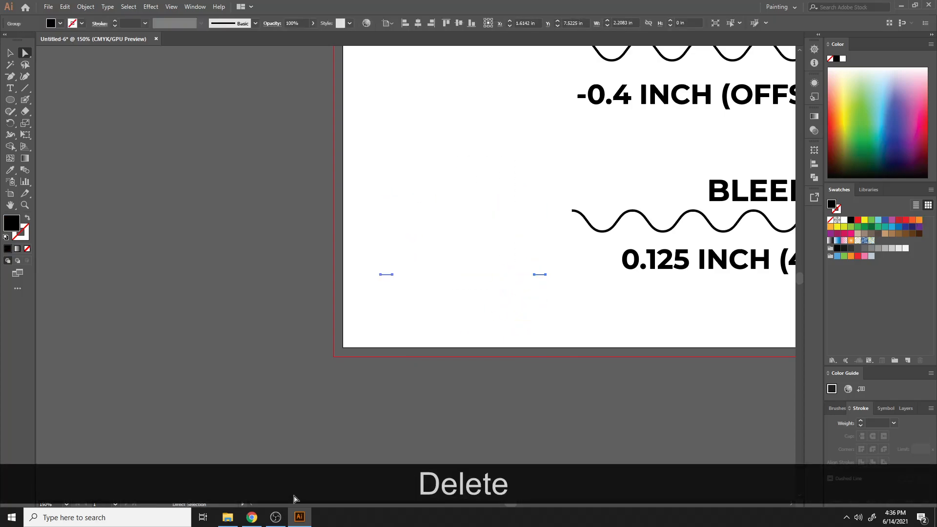
# - Switch to Chrome and share the entire screen in the Google Meet call
pyautogui.click(252, 517)
pyautogui.click(871, 484)
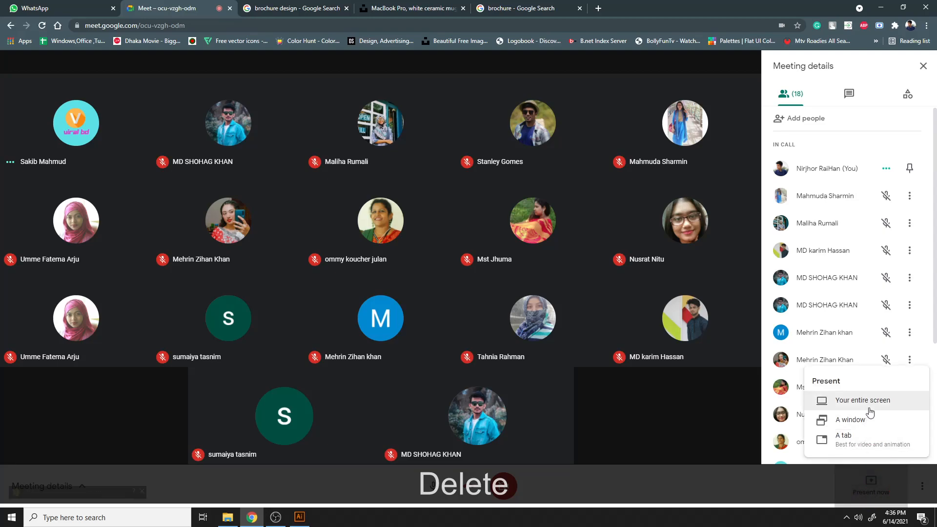
pyautogui.click(863, 400)
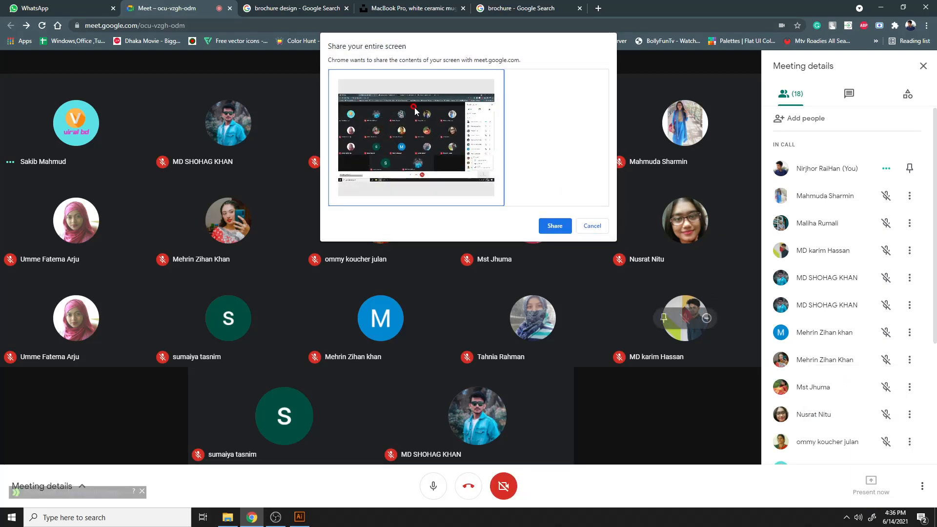
pyautogui.click(555, 225)
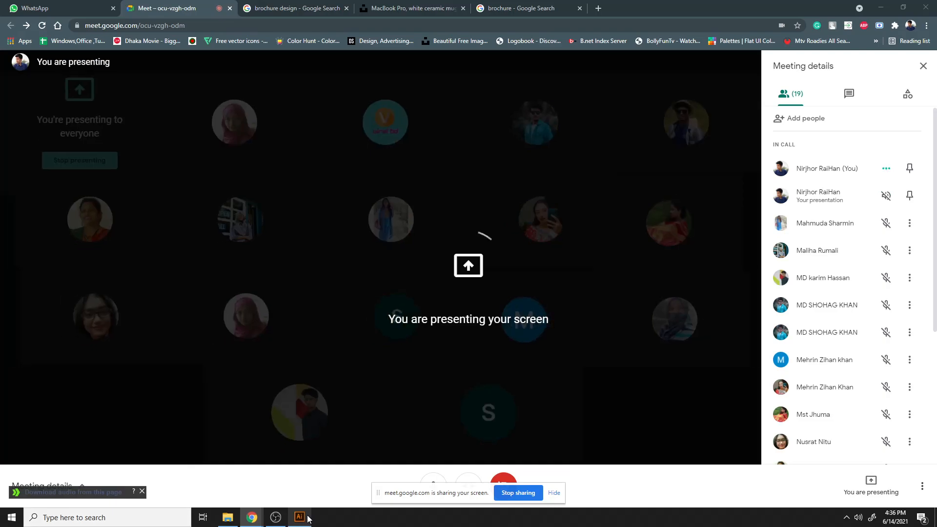
# - Return to Illustrator and delete the leftover path fragments
pyautogui.click(299, 517)
pyautogui.moveTo(356, 230); pyautogui.dragTo(540, 348)
pyautogui.press('End')
pyautogui.press('Delete')
pyautogui.press('Delete')
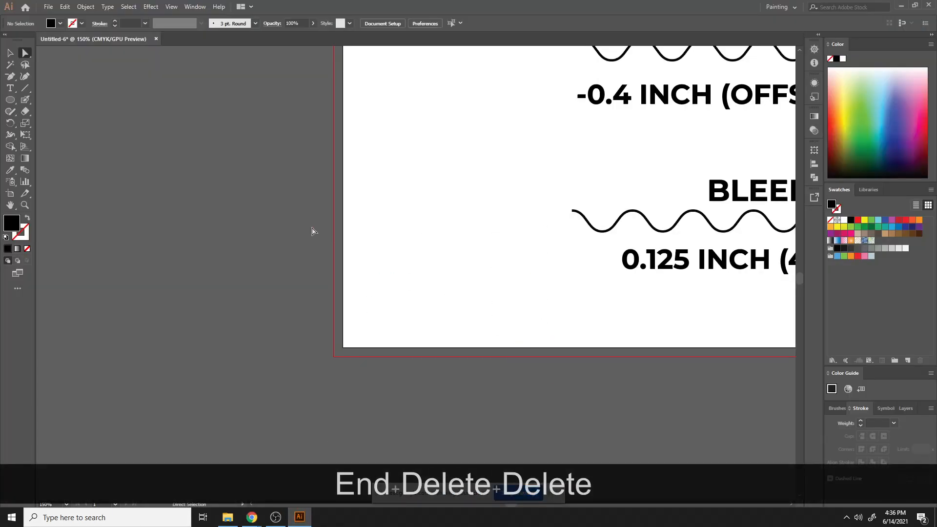
# - Draw a black circle at the artboard's left edge and paste a smaller concentric copy in front of it
pyautogui.click(9, 99)
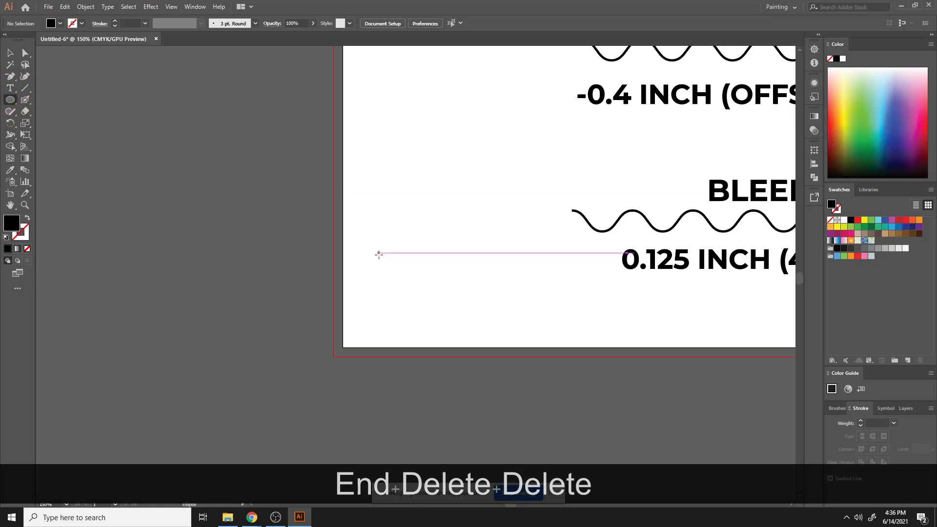
pyautogui.moveTo(398, 267); pyautogui.dragTo(492, 351)
pyautogui.hotkey('ctrl', 'c')
pyautogui.hotkey('ctrl', 'f')
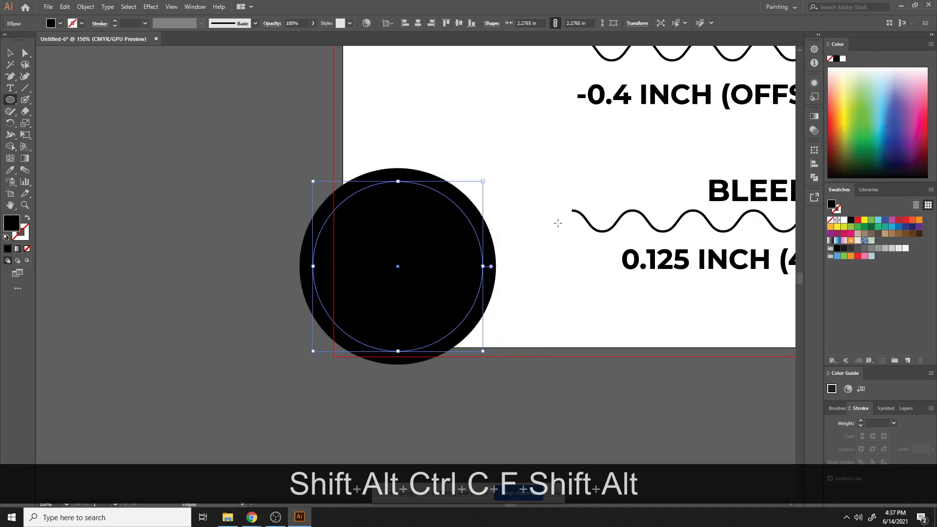
pyautogui.click(10, 53)
pyautogui.moveTo(316, 201); pyautogui.dragTo(525, 380)
pyautogui.click(539, 177)
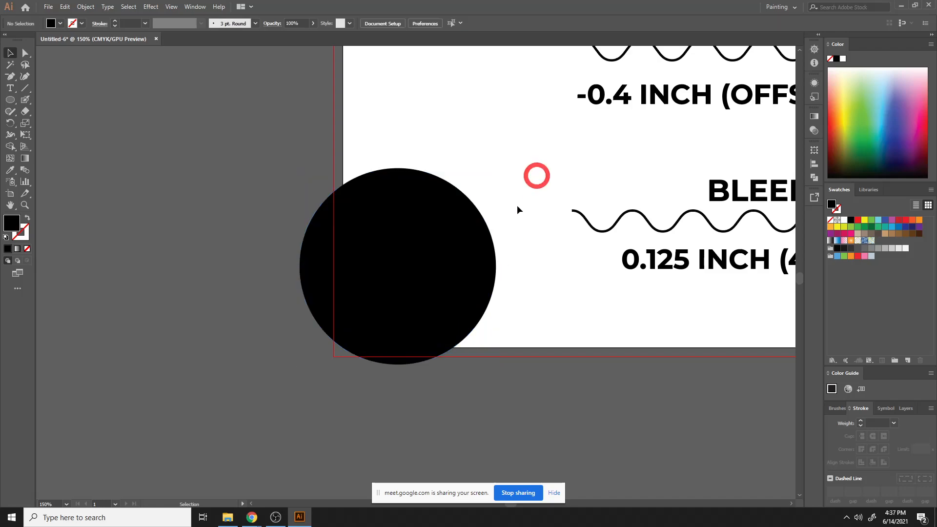
pyautogui.click(483, 252)
pyautogui.press('shift')
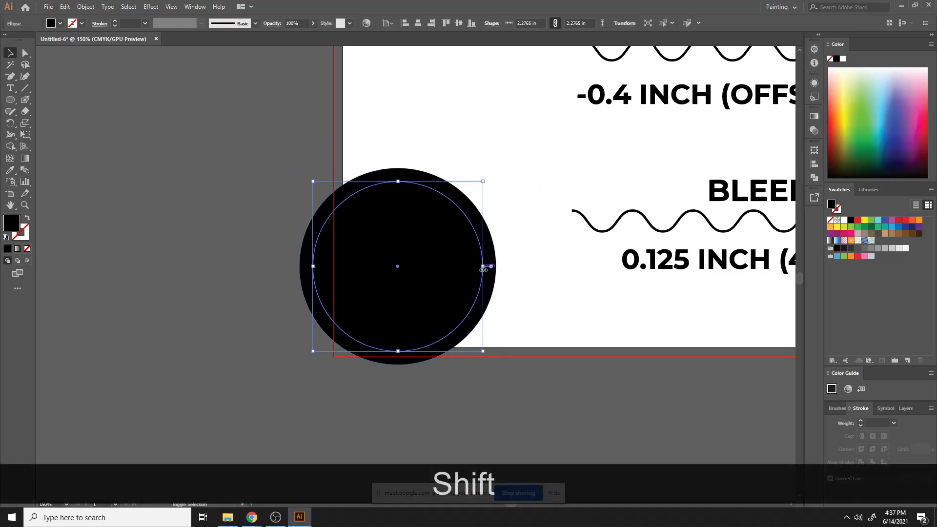
pyautogui.moveTo(483, 268)
pyautogui.mouseDown()
pyautogui.moveTo(501, 269)
pyautogui.moveTo(494, 269)
pyautogui.mouseUp()
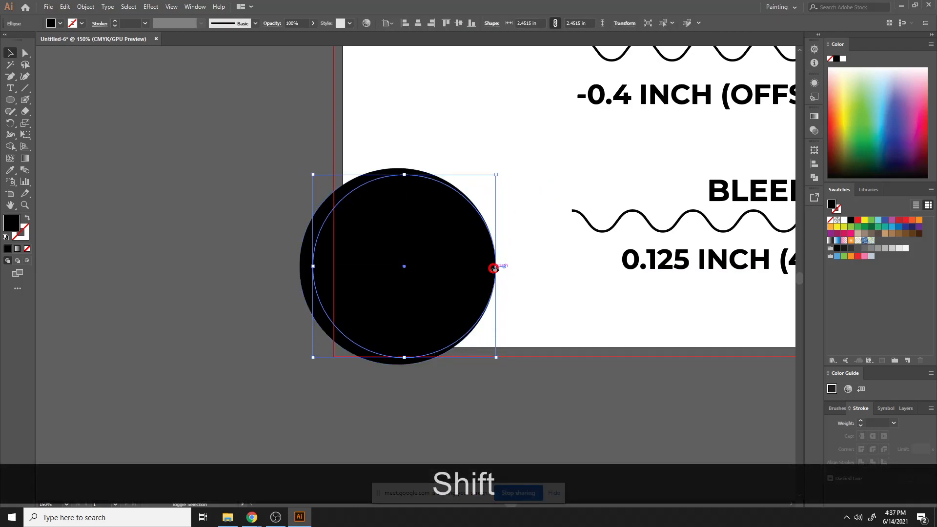
pyautogui.click(537, 323)
pyautogui.moveTo(245, 159); pyautogui.dragTo(509, 386)
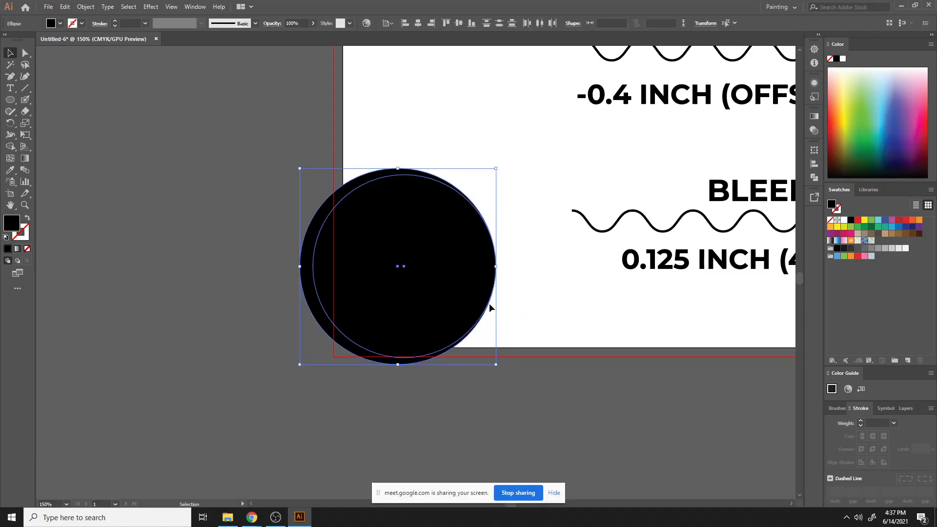
pyautogui.hotkey('ctrl', 'z')
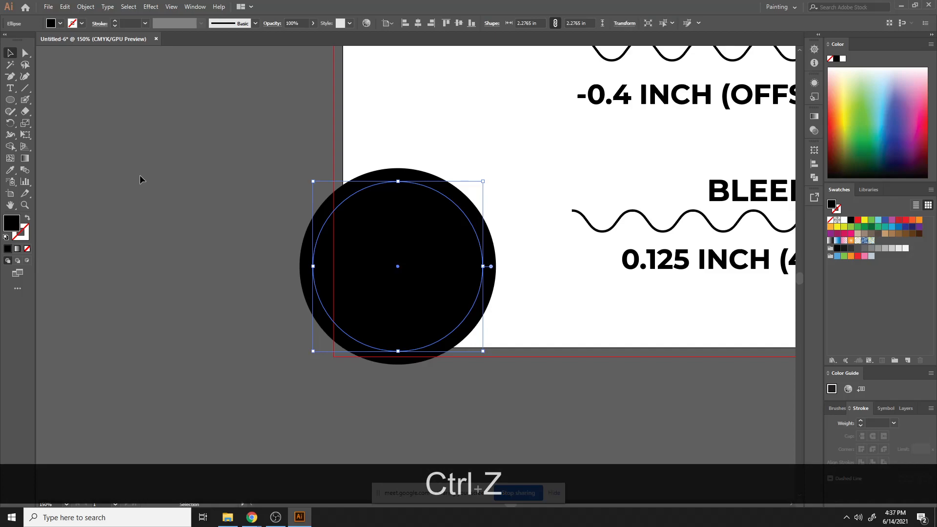
# - Draw a horizontal line through the circles' centres with the Line tool
pyautogui.click(24, 88)
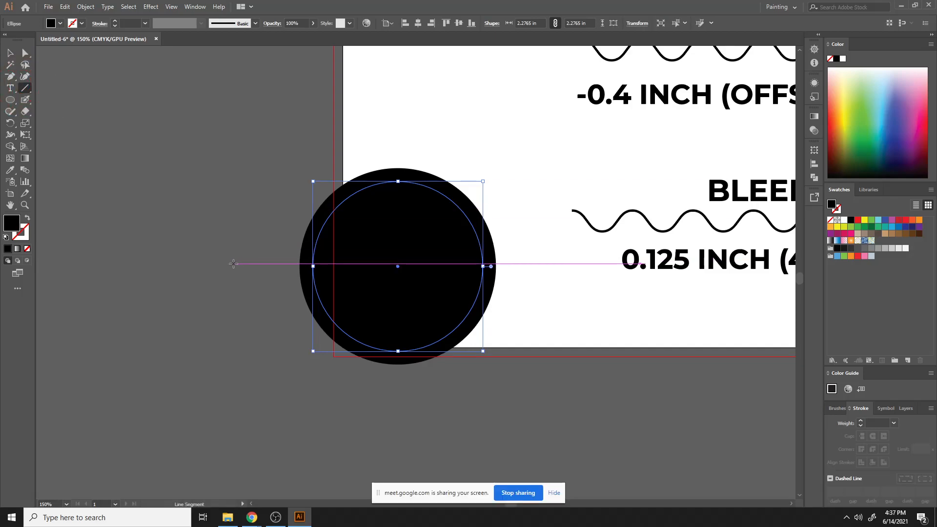
pyautogui.moveTo(232, 266); pyautogui.dragTo(565, 330)
pyautogui.click(10, 53)
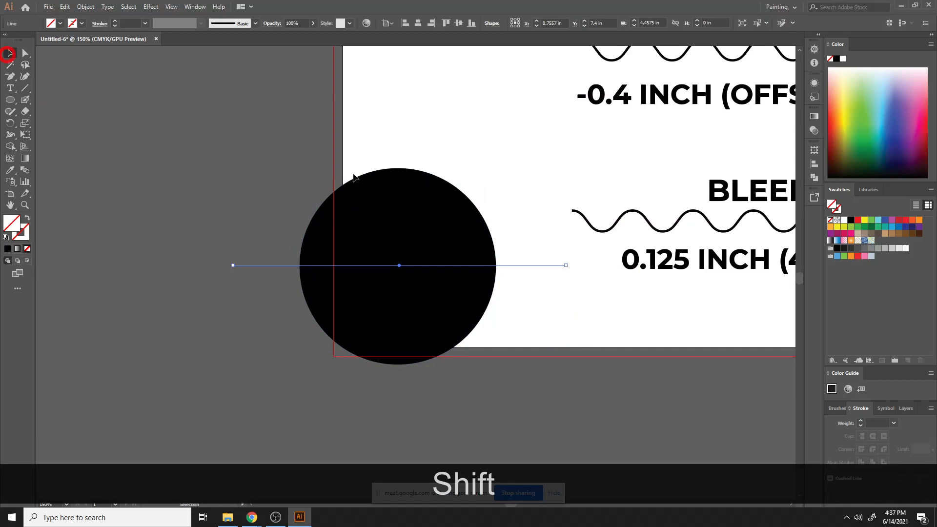
# - Use Shape Builder to delete the lower half and the inner semicircle, leaving a black arc
pyautogui.moveTo(287, 170); pyautogui.dragTo(537, 425)
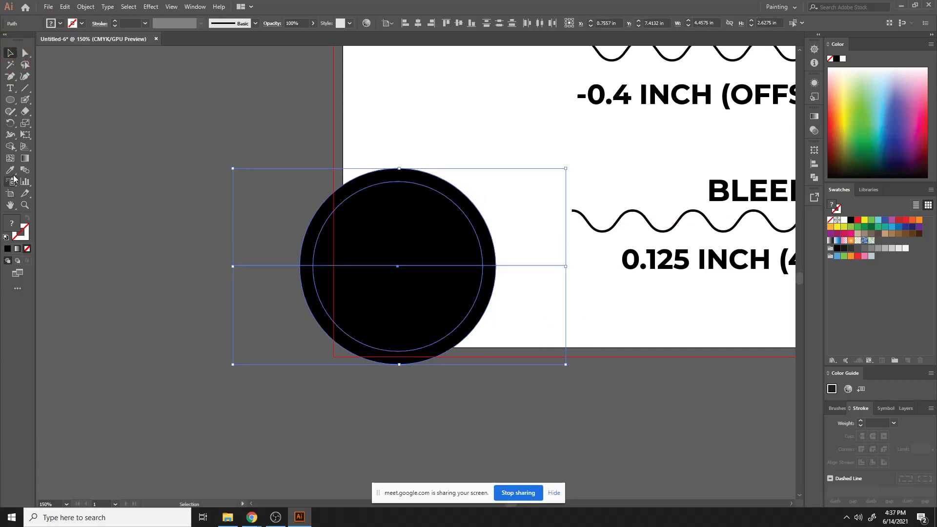
pyautogui.click(11, 147)
pyautogui.moveTo(268, 323); pyautogui.dragTo(459, 356)
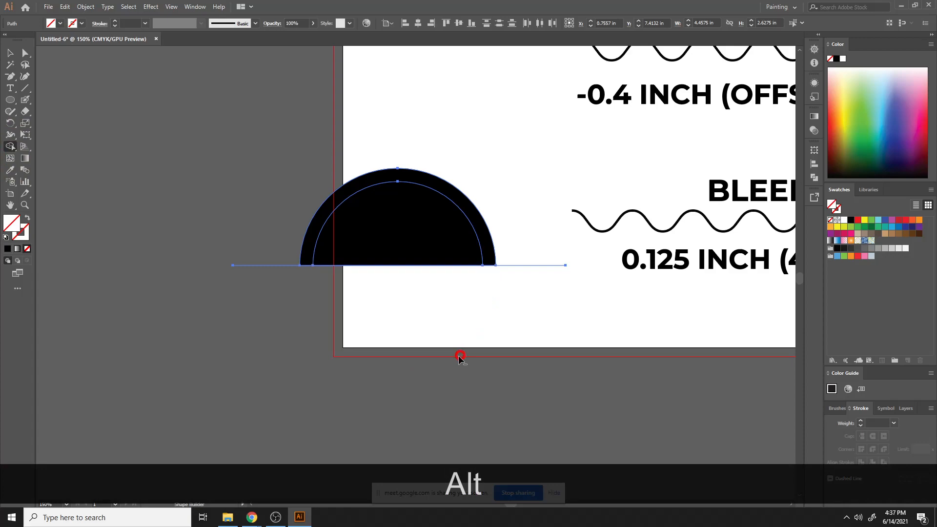
pyautogui.moveTo(519, 309); pyautogui.dragTo(383, 271)
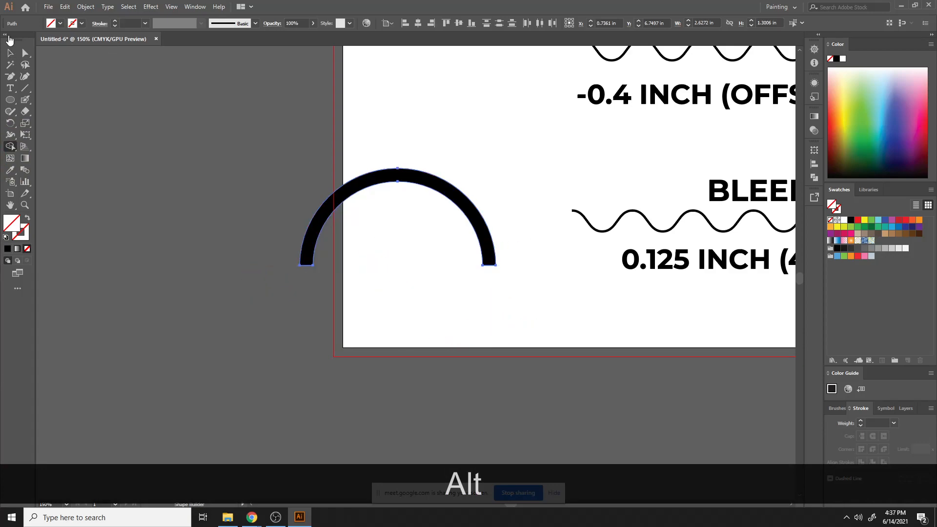
pyautogui.click(10, 53)
pyautogui.click(302, 366)
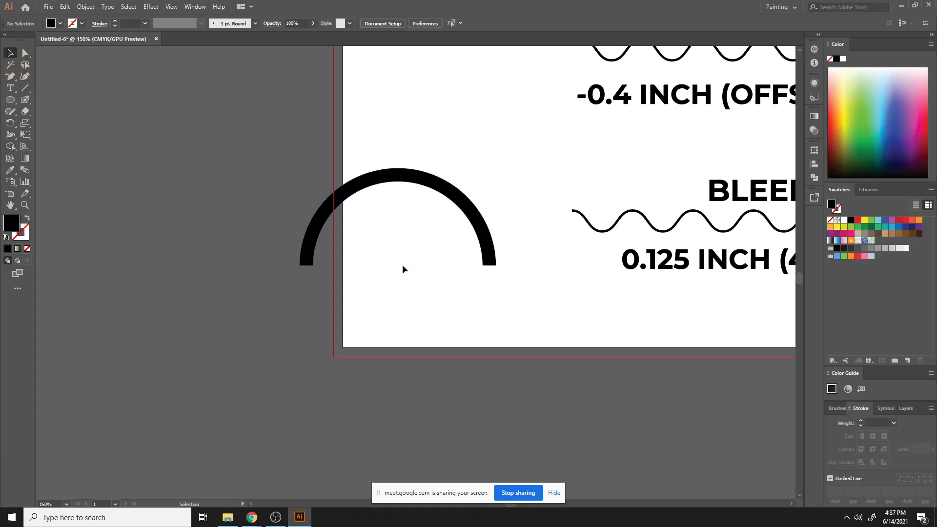
# - Copy the black arc and paste the copy in front
pyautogui.click(450, 192)
pyautogui.hotkey('ctrl', 'c')
pyautogui.hotkey('ctrl', 'f')
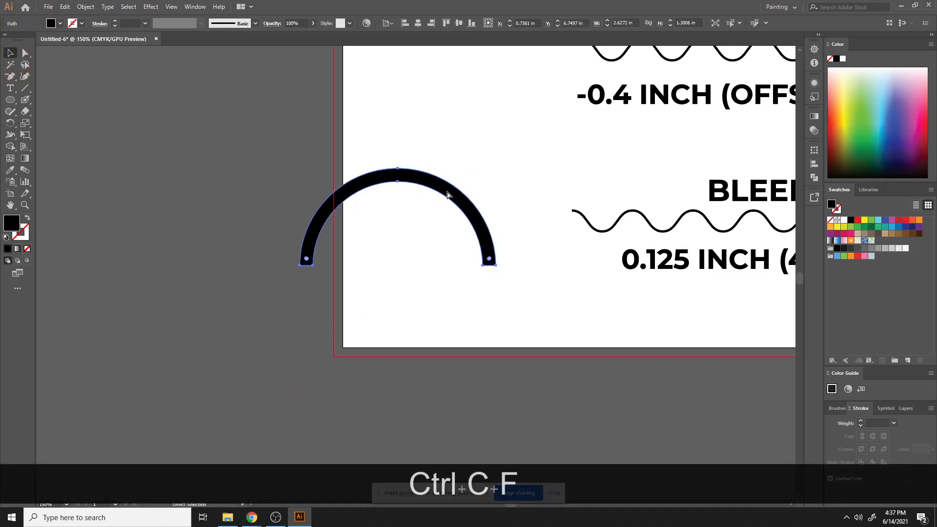
pyautogui.hotkey('ctrl', '=')
pyautogui.hotkey('ctrl', '=')
pyautogui.hotkey('ctrl', '=')
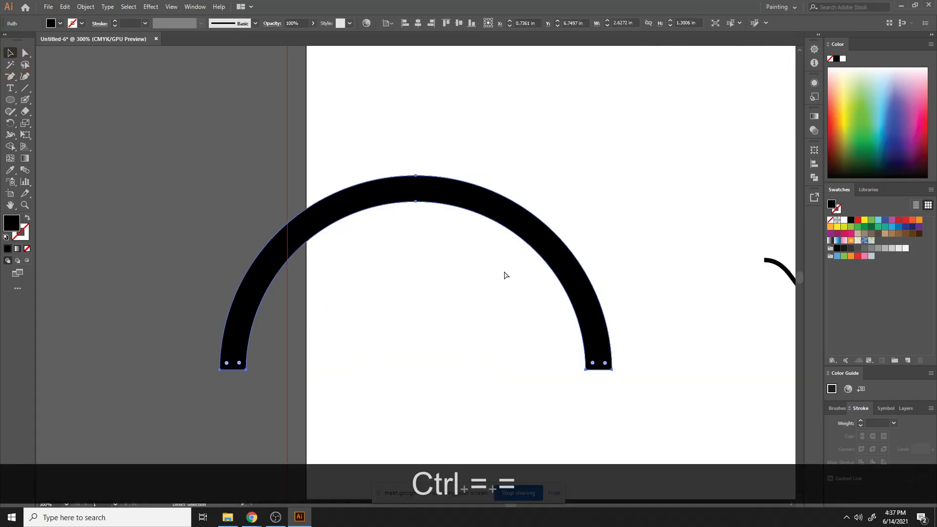
# - Turn on Snap to Pixel
pyautogui.click(171, 6)
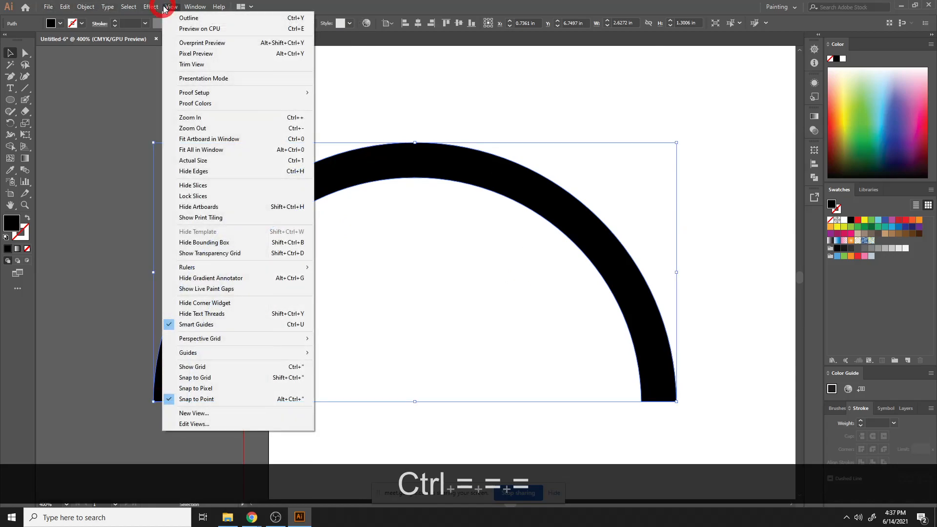
pyautogui.click(241, 386)
pyautogui.scroll(-2, 611, 389)
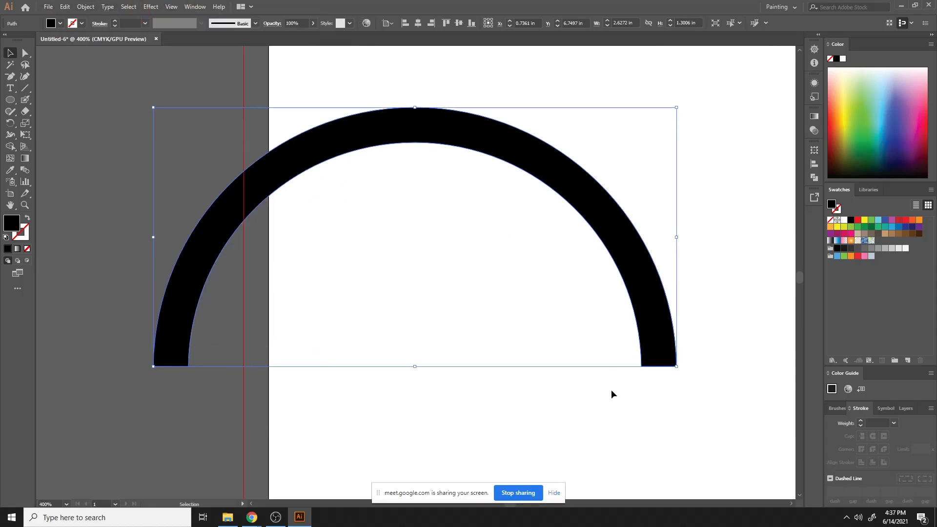
# - Drag the front copy's bottom-right anchor left onto the arc's inner bottom corner
pyautogui.hotkey('ctrl', '=')
pyautogui.hotkey('ctrl', '=')
pyautogui.moveTo(611, 391); pyautogui.dragTo(251, 81)
pyautogui.press('a')
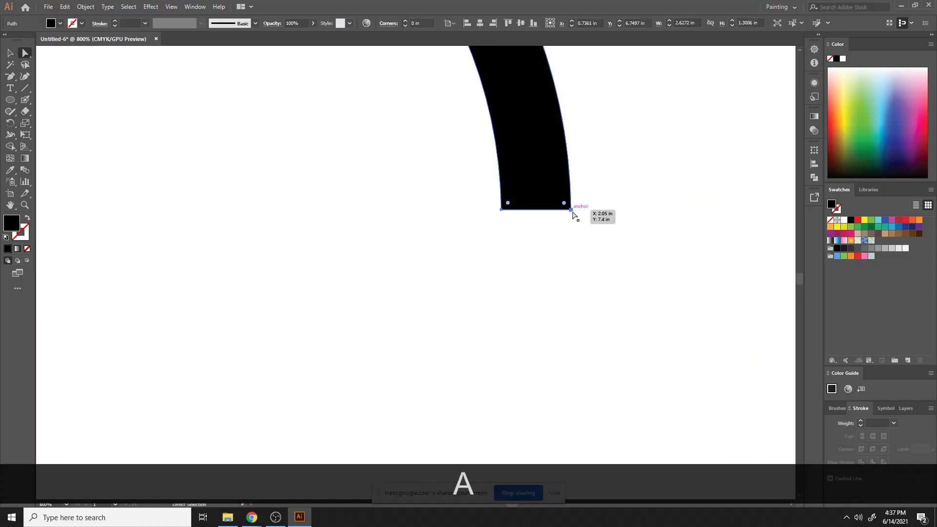
pyautogui.moveTo(571, 210); pyautogui.dragTo(521, 211)
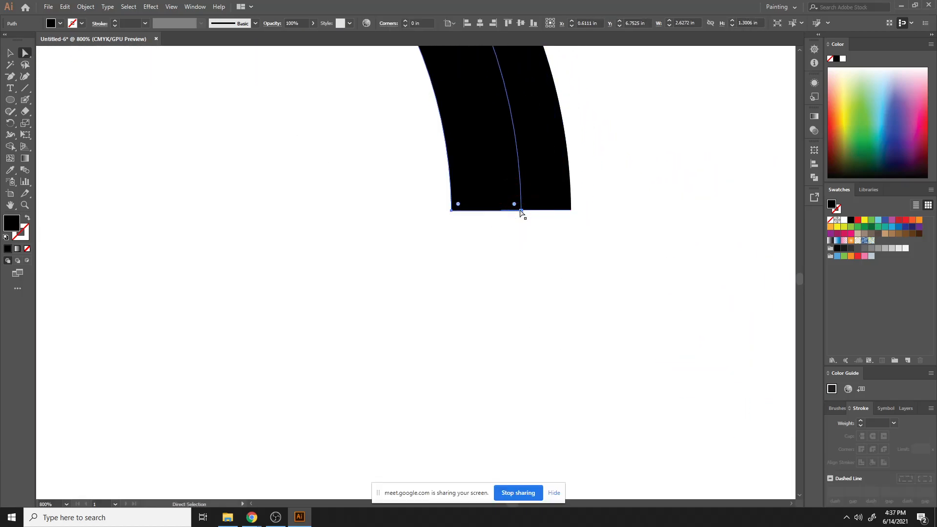
pyautogui.hotkey('ctrl', 'z')
pyautogui.press('a')
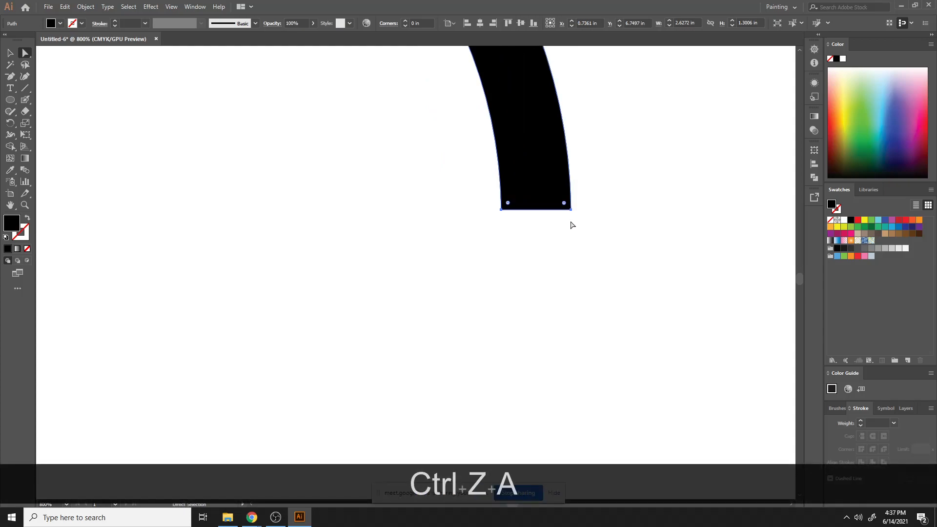
pyautogui.moveTo(571, 210); pyautogui.dragTo(502, 210)
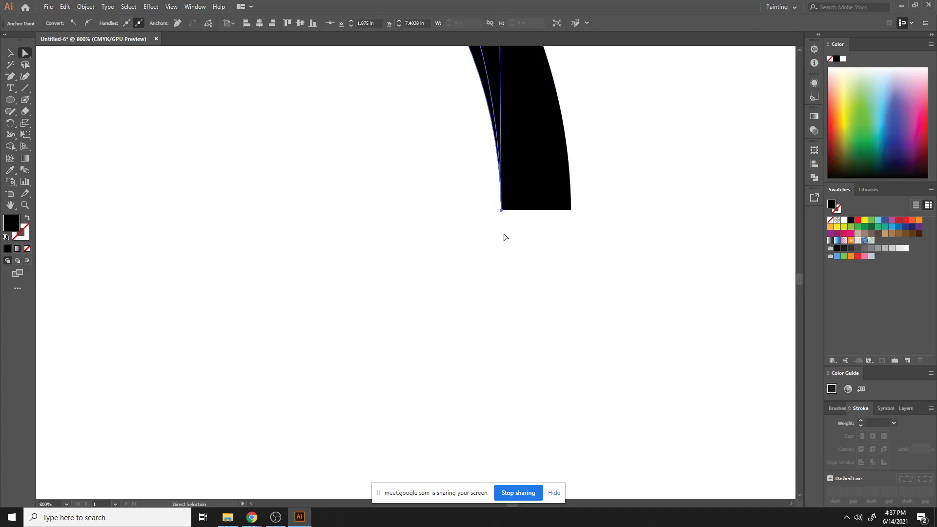
# - Turn off Snap to Pixel and delete the selected arc shape
pyautogui.scroll(10, 533, 227)
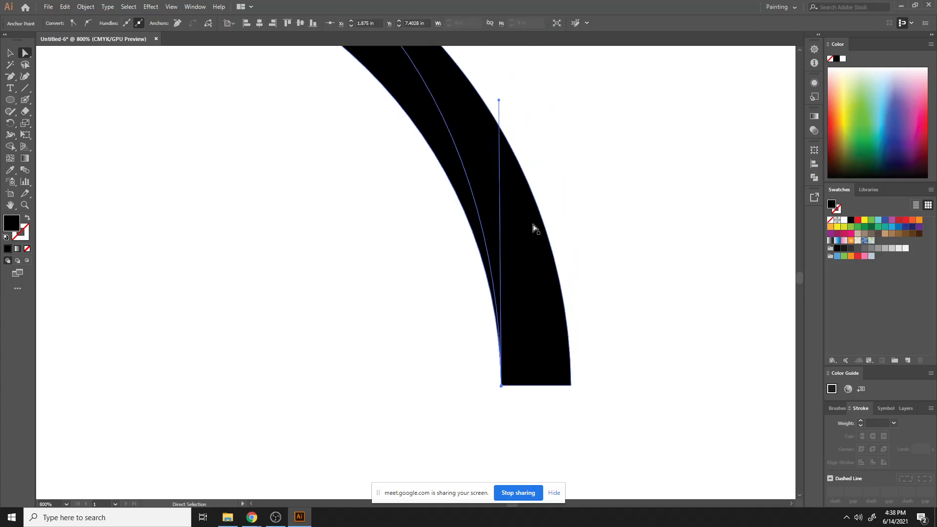
pyautogui.scroll(-3, 533, 228)
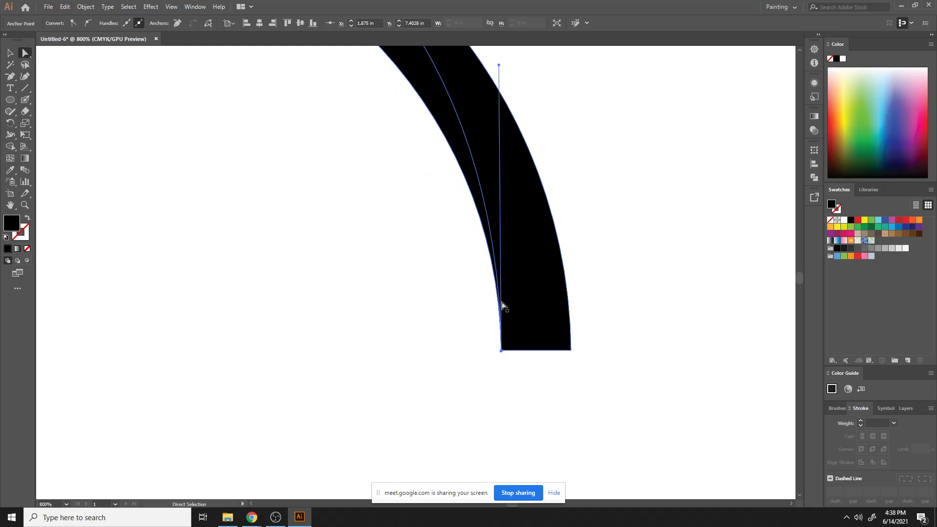
pyautogui.click(180, 7)
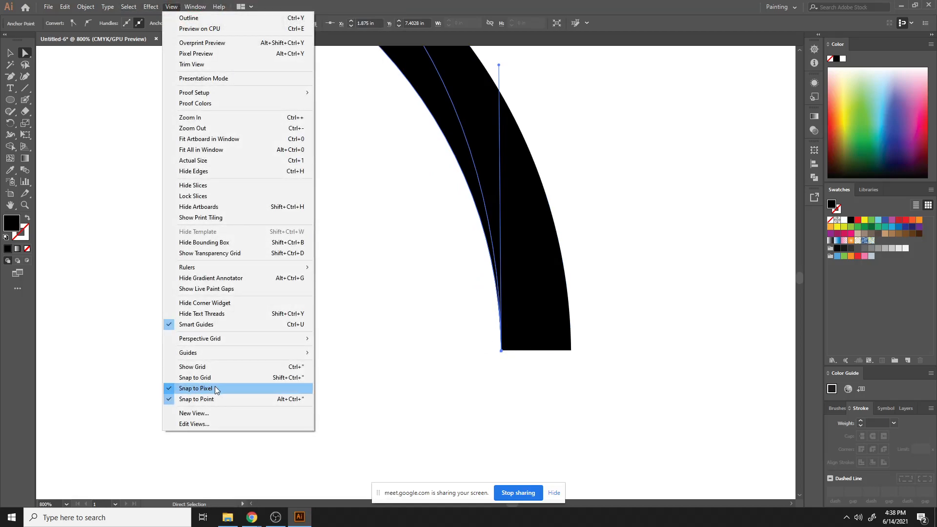
pyautogui.click(214, 388)
pyautogui.click(680, 412)
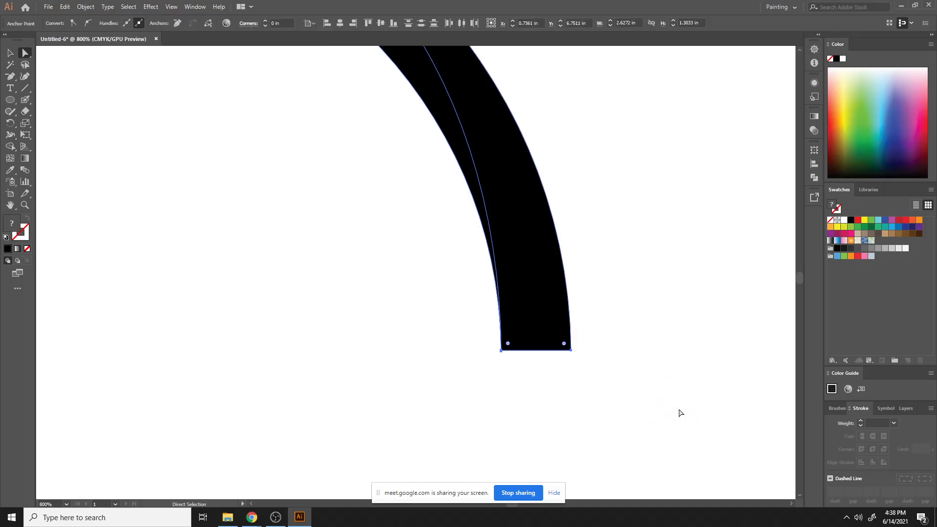
pyautogui.press('Delete')
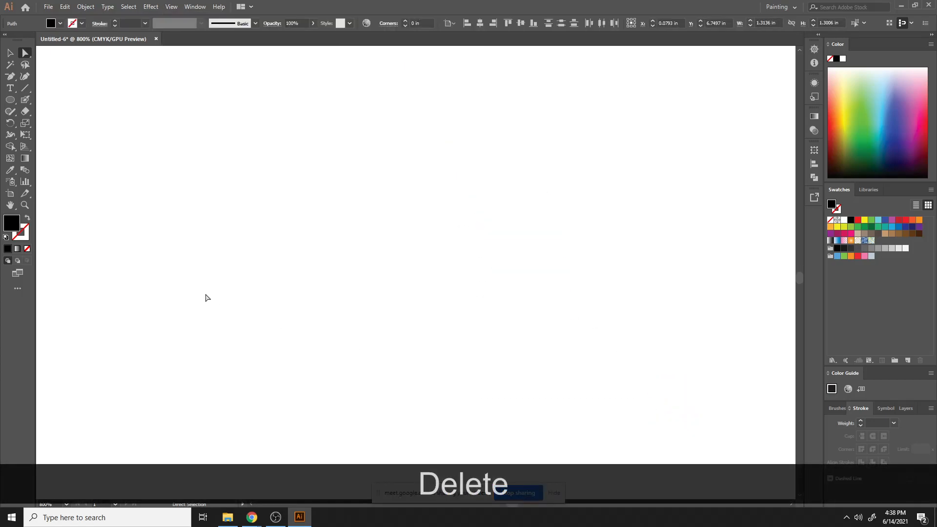
pyautogui.click(25, 88)
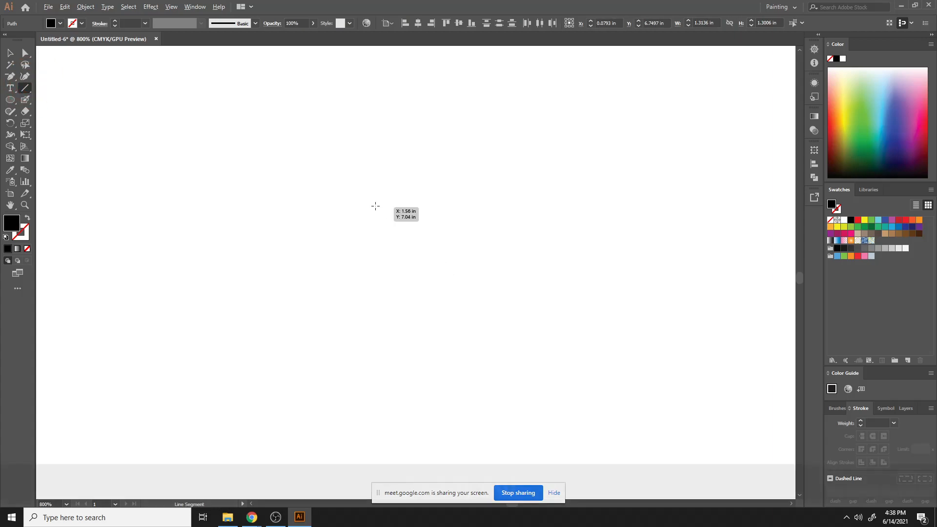
pyautogui.rightClick(326, 134)
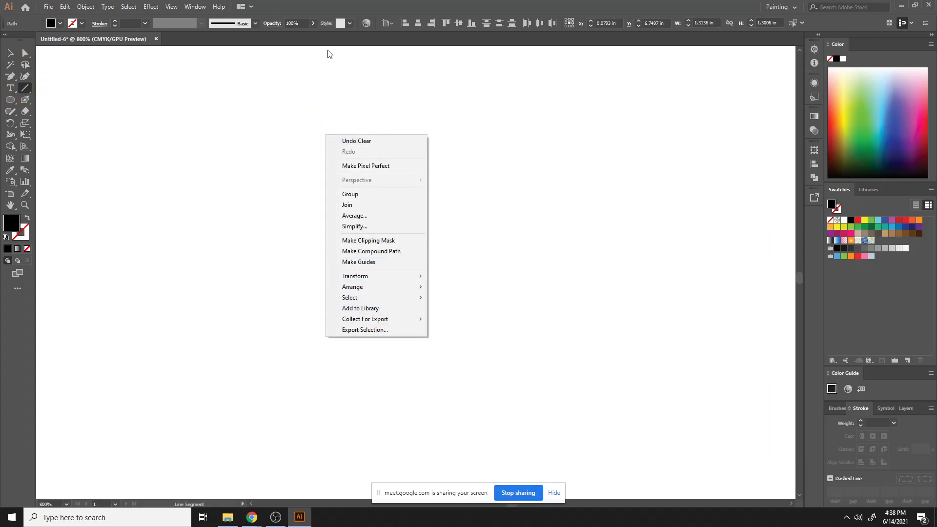
pyautogui.click(172, 6)
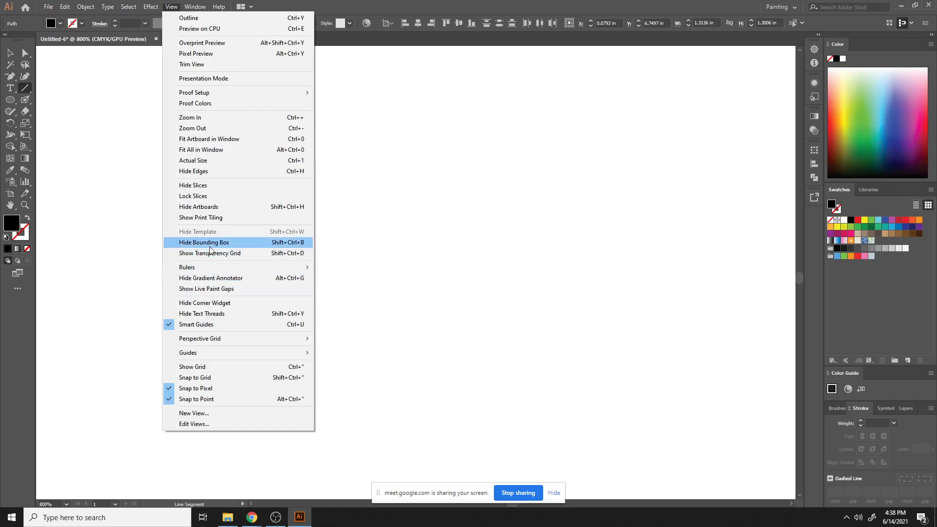
pyautogui.rightClick(407, 157)
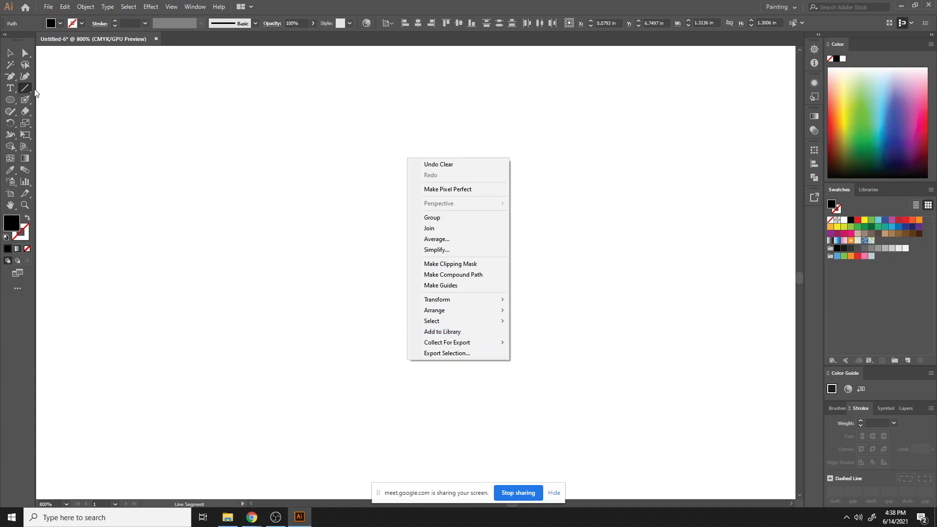
pyautogui.click(172, 7)
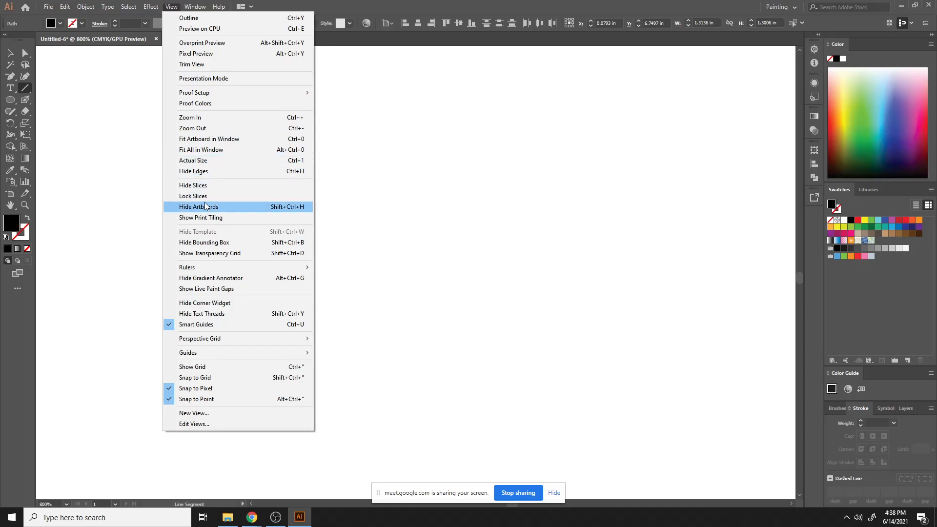
pyautogui.click(209, 253)
pyautogui.rightClick(251, 212)
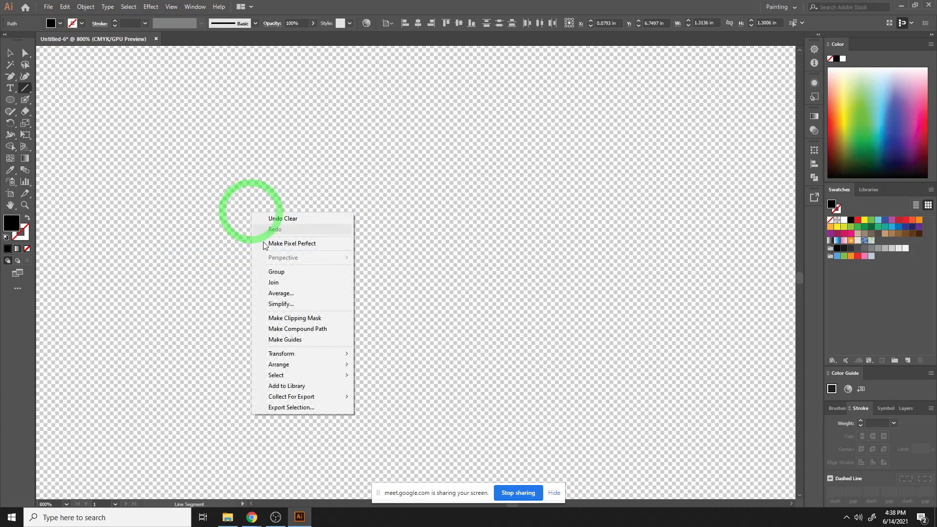
pyautogui.click(182, 10)
pyautogui.click(176, 9)
pyautogui.click(174, 8)
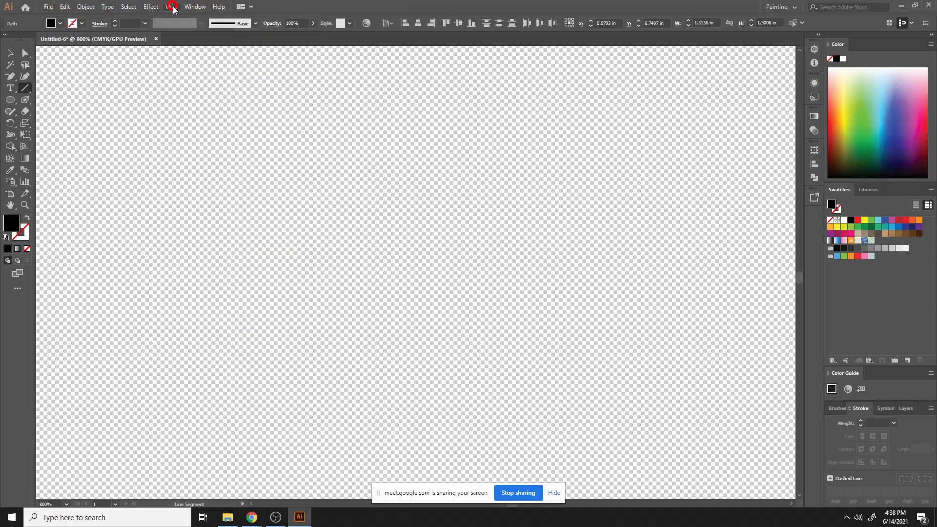
pyautogui.click(175, 7)
pyautogui.click(225, 253)
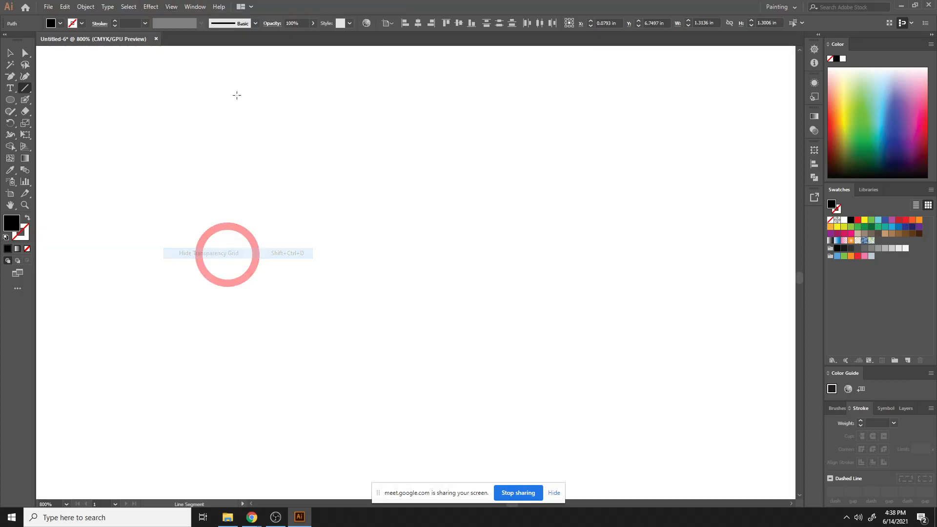
pyautogui.click(195, 6)
pyautogui.click(172, 7)
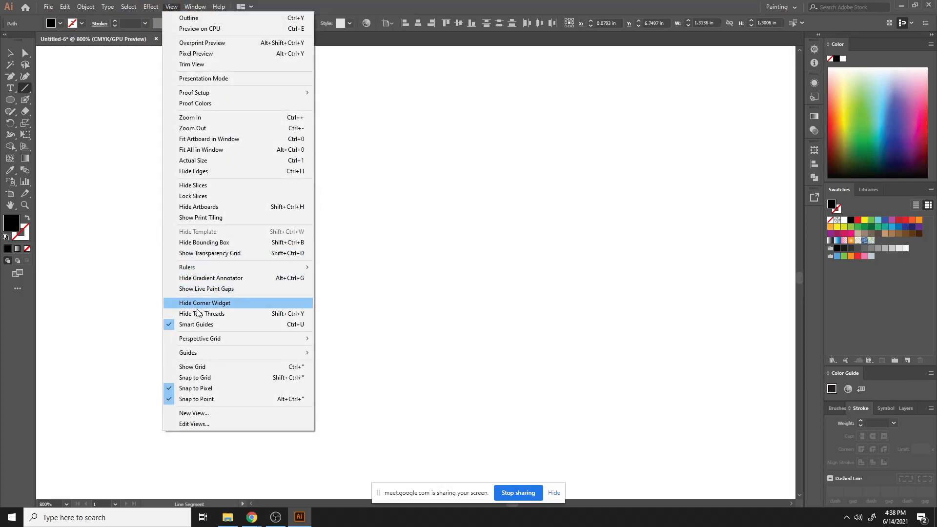
pyautogui.moveTo(207, 339)
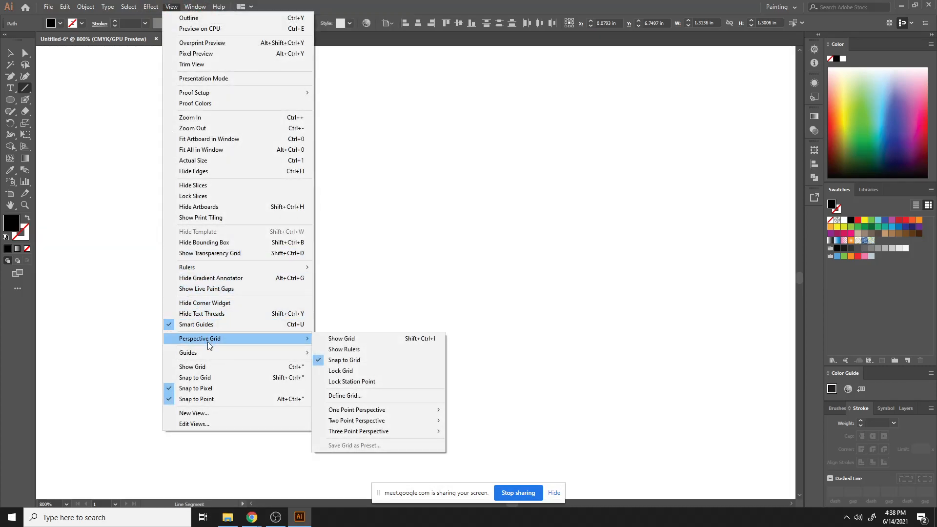
pyautogui.click(362, 340)
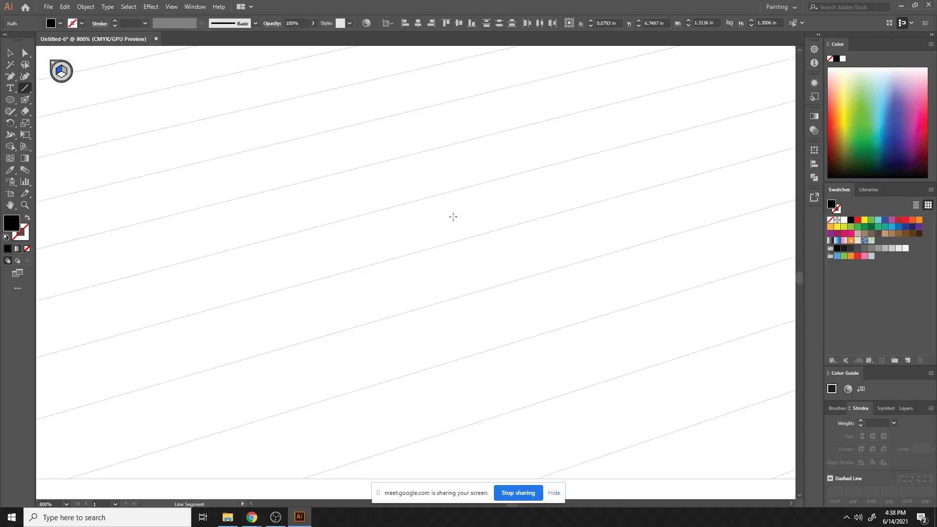
pyautogui.hotkey('ctrl', '-')
pyautogui.hotkey('ctrl', '-')
pyautogui.hotkey('ctrl', '-')
pyautogui.hotkey('ctrl', '-')
pyautogui.hotkey('ctrl', '-')
pyautogui.hotkey('ctrl', '-')
pyautogui.hotkey('ctrl', '-')
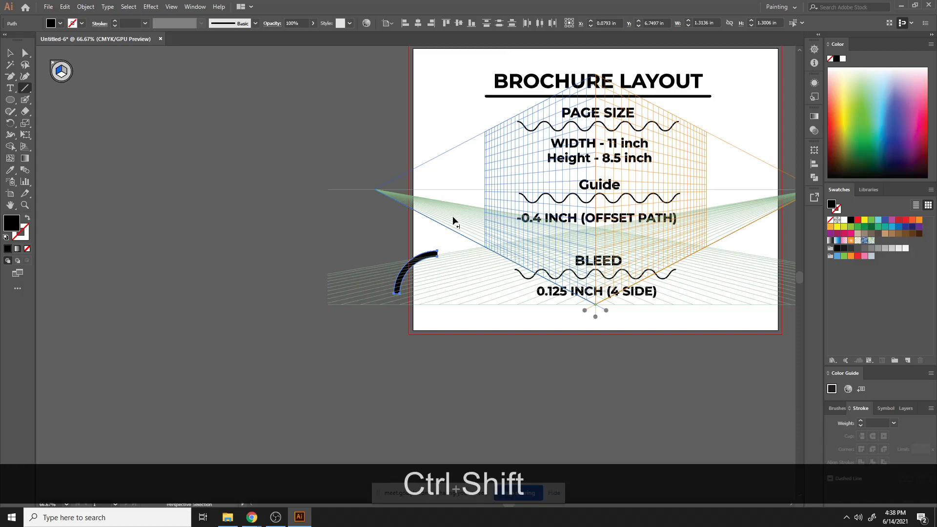
pyautogui.hotkey('ctrl', 'shift', 'i')
pyautogui.rightClick(413, 170)
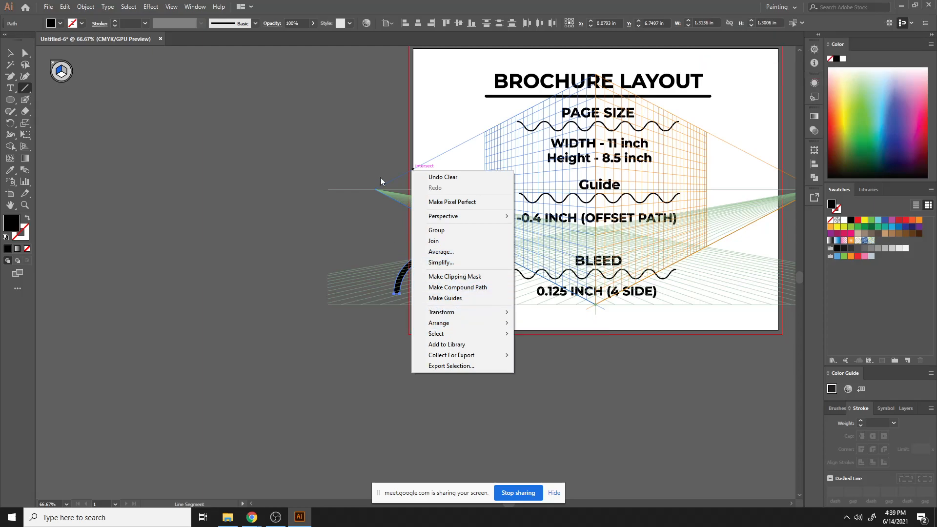
pyautogui.click(53, 64)
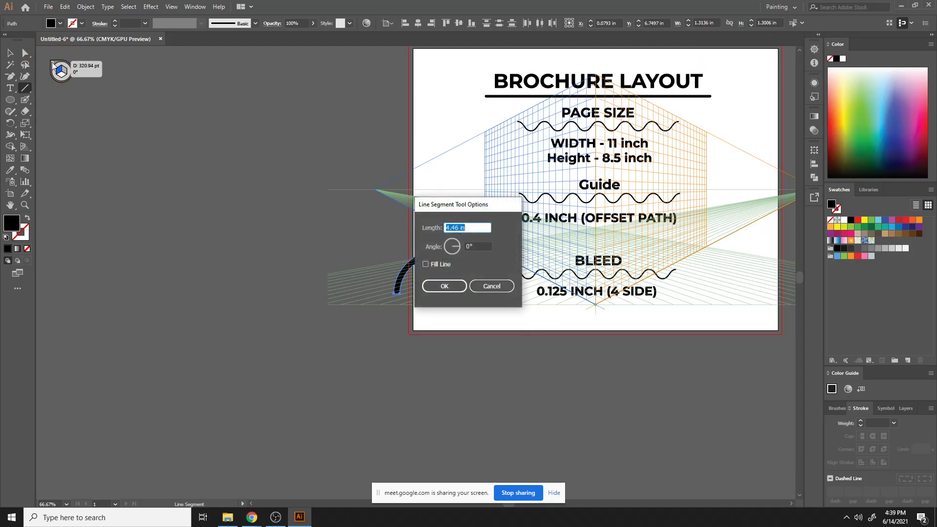
pyautogui.click(51, 62)
pyautogui.click(486, 286)
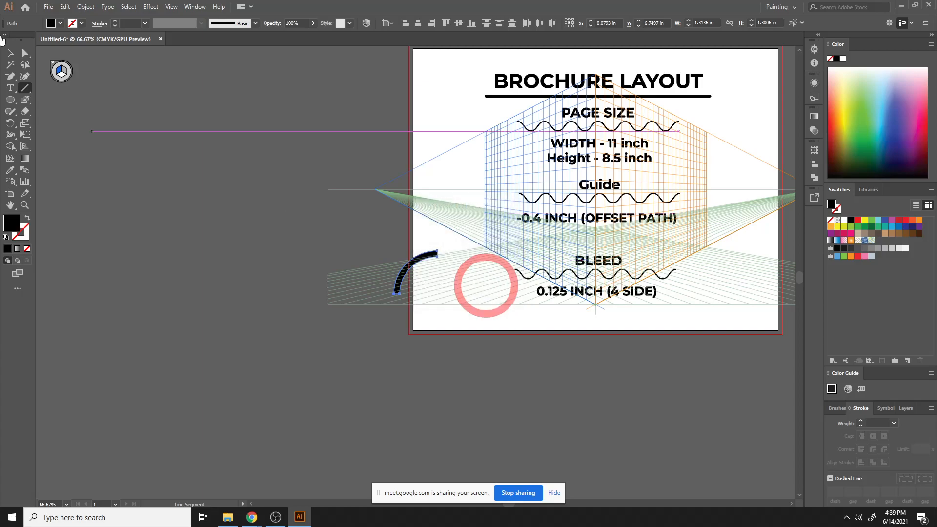
pyautogui.click(52, 62)
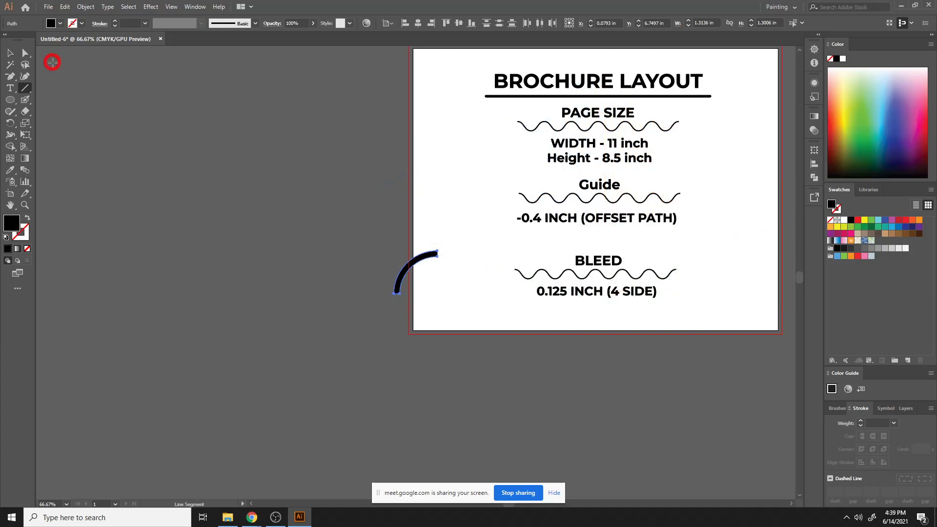
# - Show the document grid over the canvas
pyautogui.rightClick(346, 256)
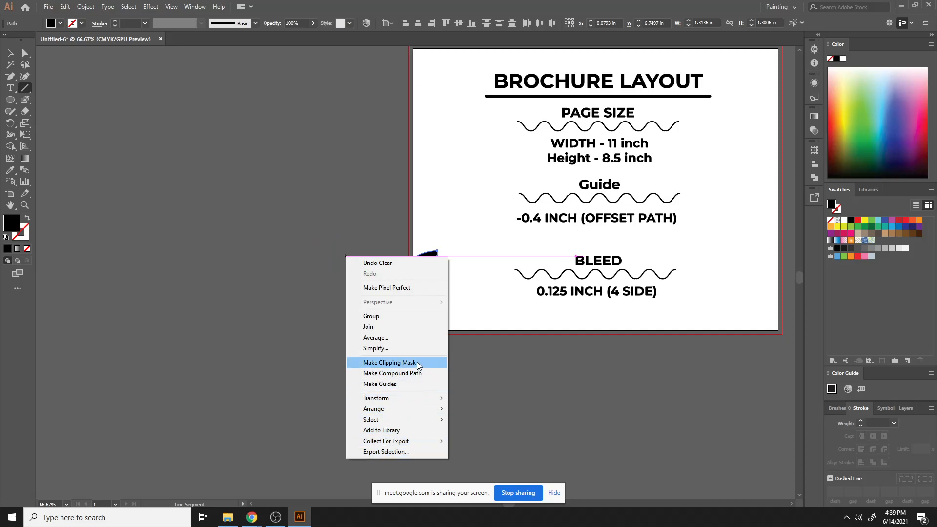
pyautogui.click(168, 6)
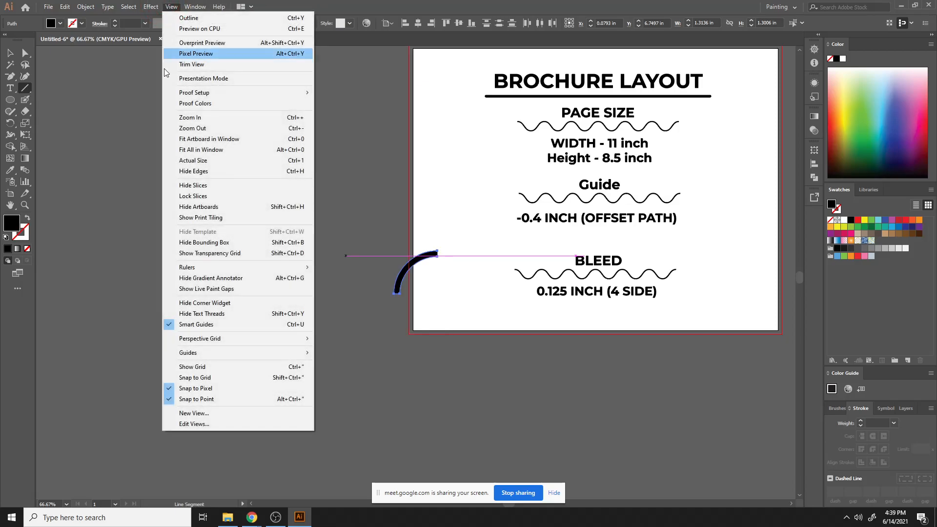
pyautogui.click(239, 367)
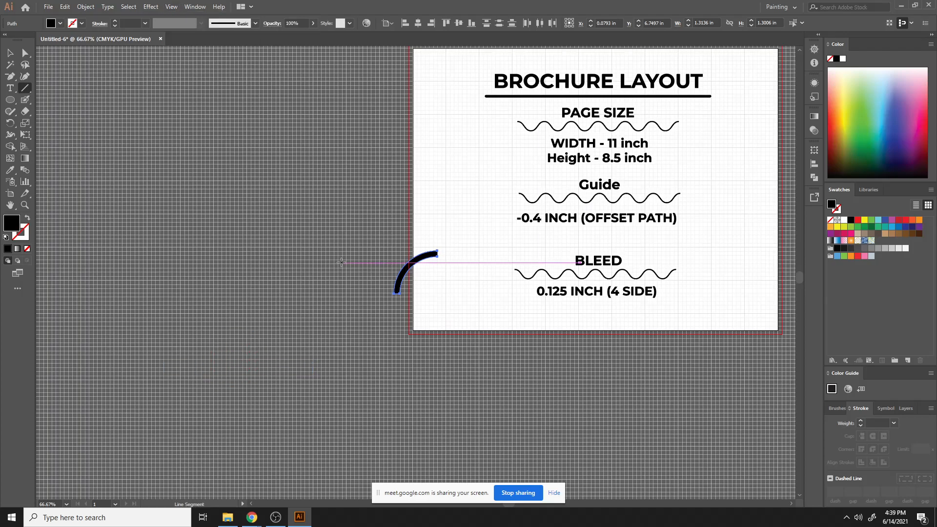
pyautogui.hotkey('ctrl', '=')
pyautogui.hotkey('ctrl', '=')
pyautogui.hotkey('ctrl', '=')
pyautogui.hotkey('ctrl', '=')
pyautogui.hotkey('ctrl', '=')
pyautogui.hotkey('ctrl', '=')
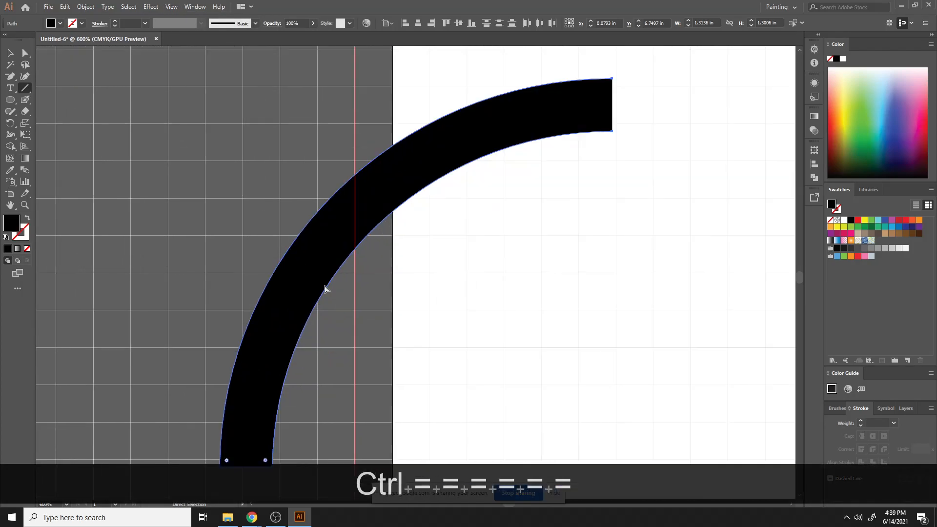
pyautogui.press('space')
pyautogui.moveTo(660, 360); pyautogui.dragTo(578, 102)
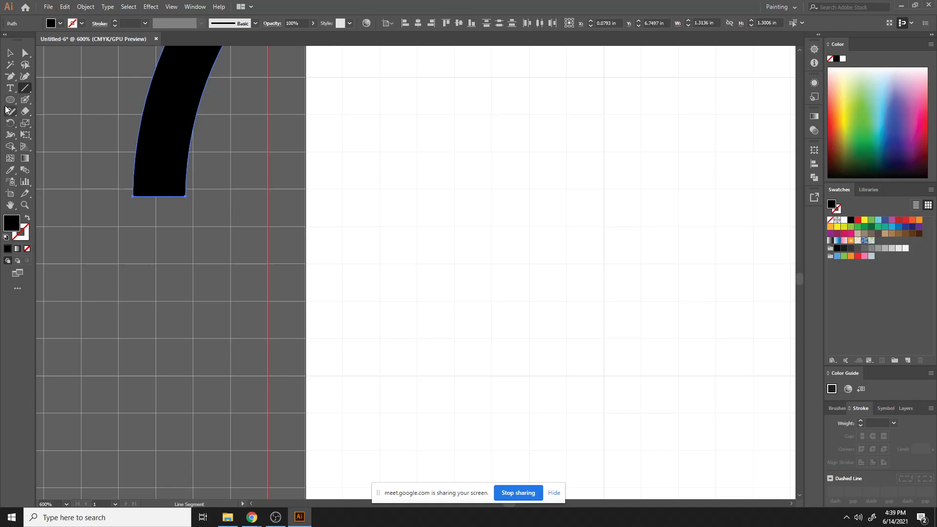
pyautogui.moveTo(9, 101); pyautogui.dragTo(36, 100)
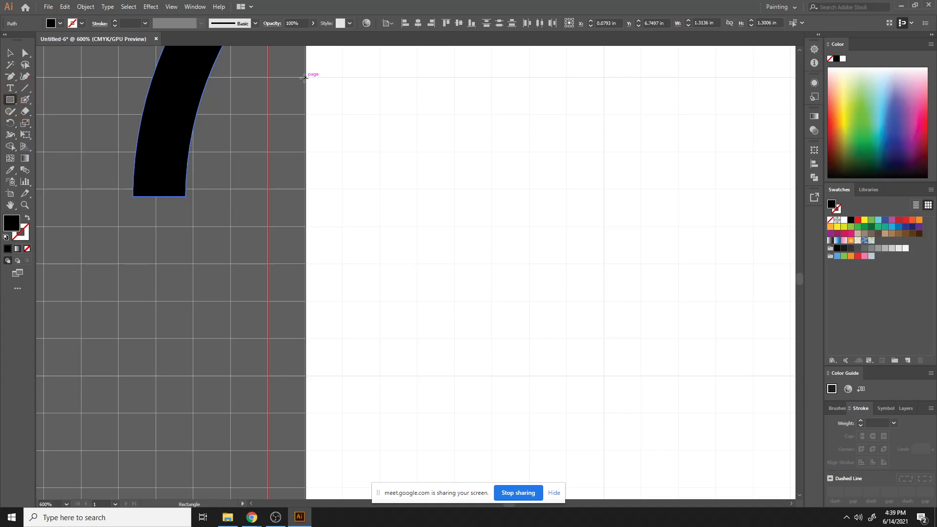
pyautogui.moveTo(305, 78)
pyautogui.mouseDown()
pyautogui.moveTo(642, 408)
pyautogui.moveTo(604, 412)
pyautogui.mouseUp()
pyautogui.scroll(2, 464, 368)
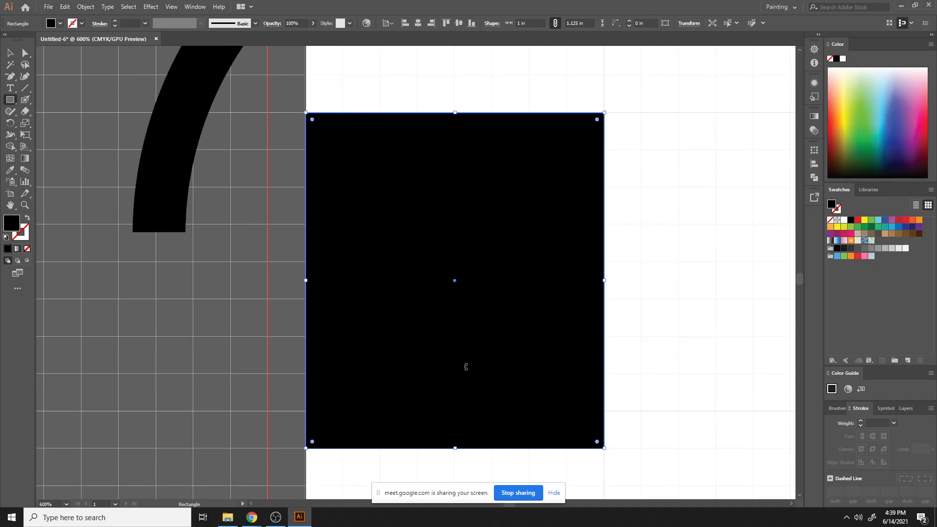
pyautogui.press('Delete')
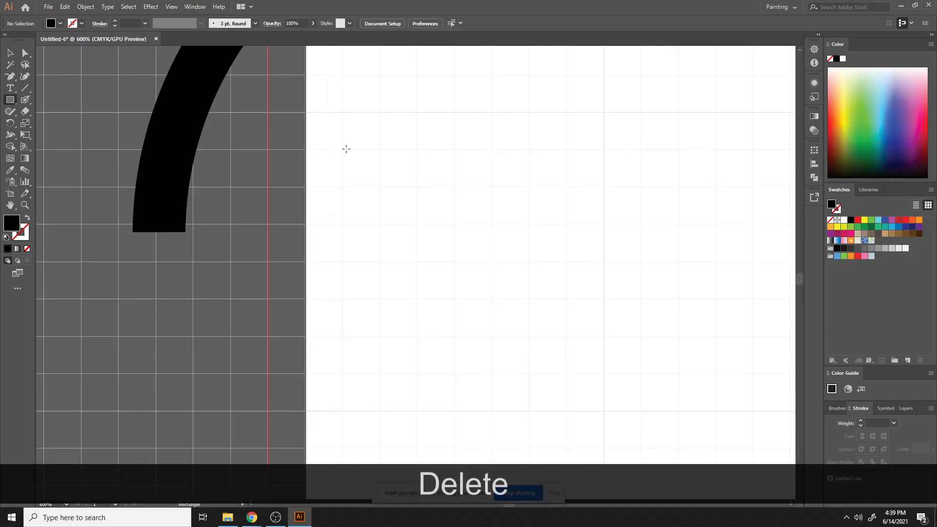
# - Turn on Snap to Grid
pyautogui.rightClick(338, 149)
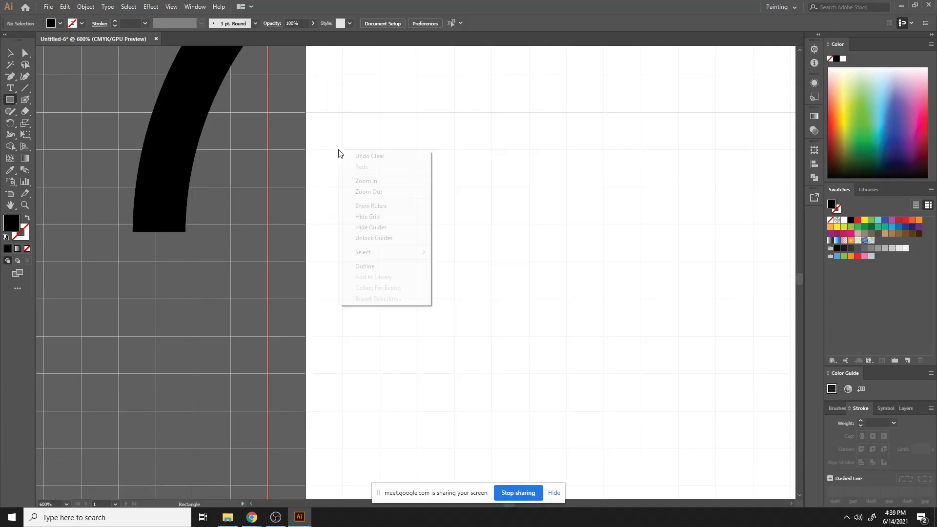
pyautogui.rightClick(323, 220)
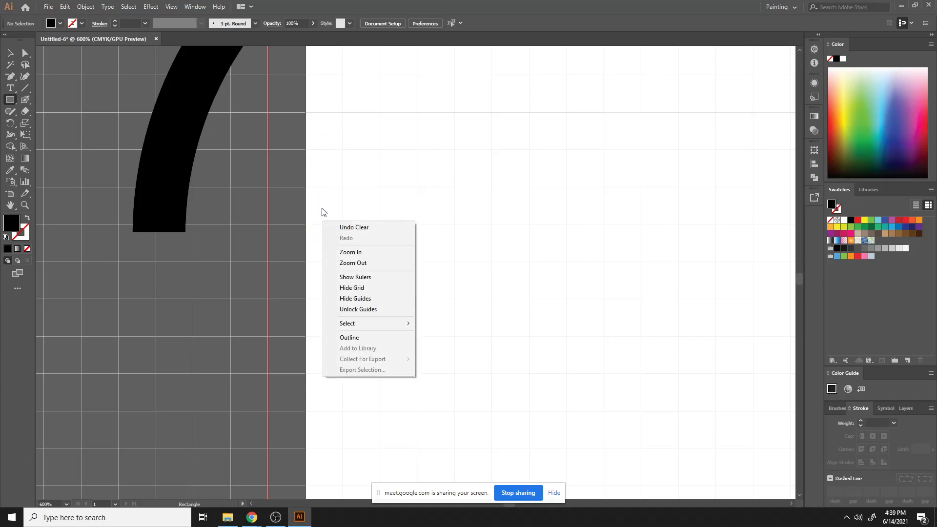
pyautogui.rightClick(322, 210)
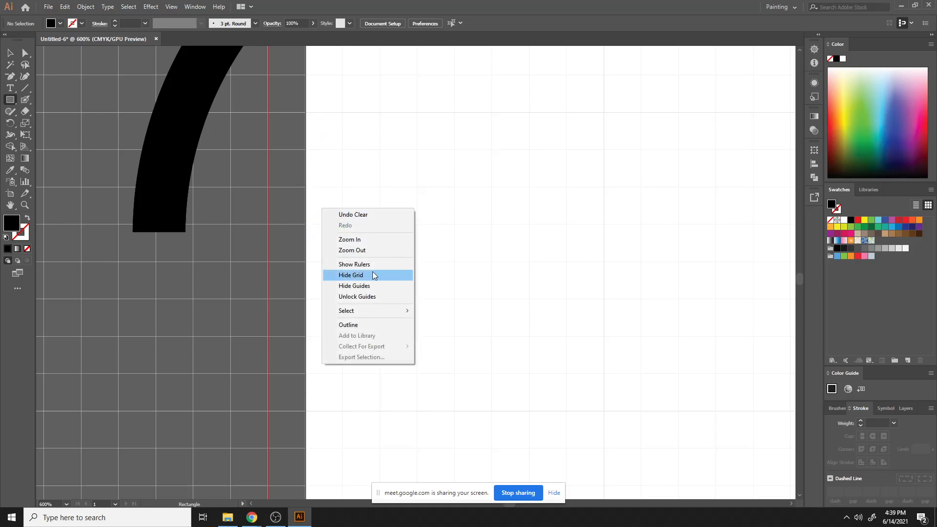
pyautogui.click(172, 7)
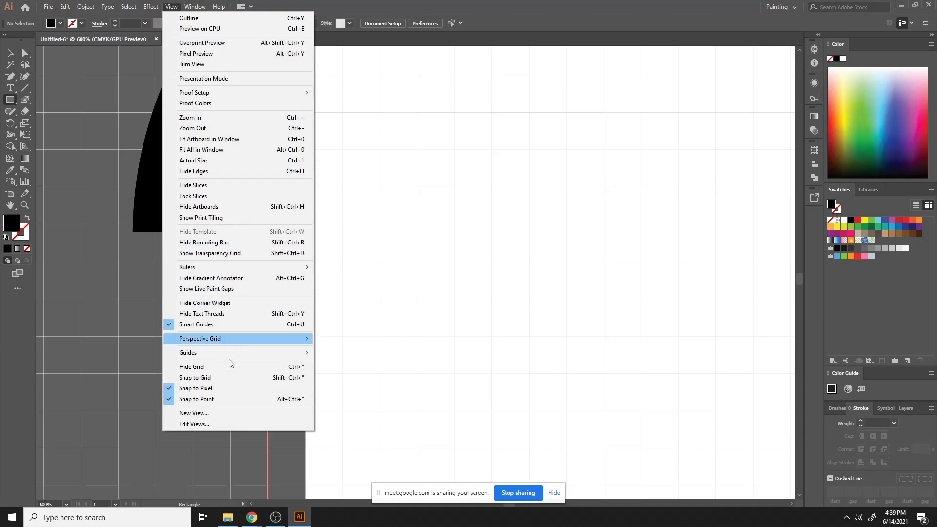
pyautogui.click(229, 379)
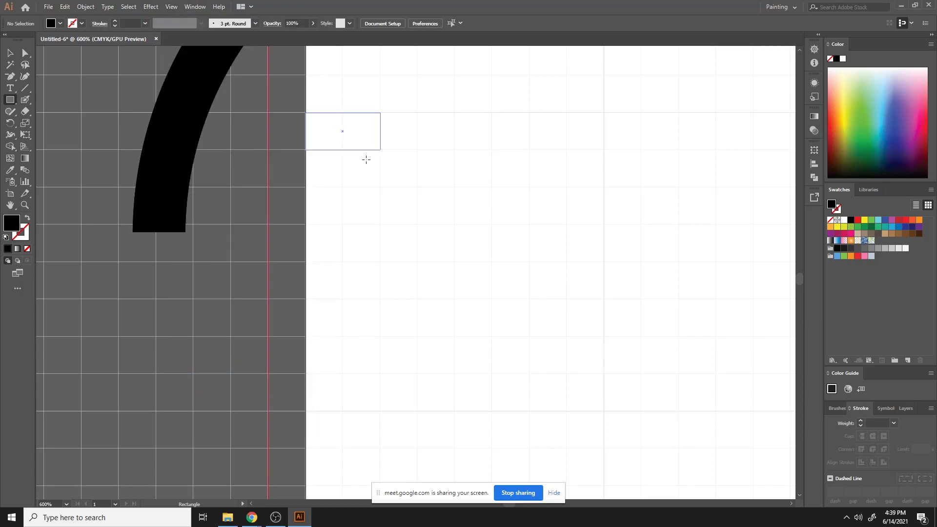
# - Draw a 1 in square on the artboard grid and swap its fill and stroke to make it a black outline
pyautogui.moveTo(439, 170); pyautogui.dragTo(605, 411)
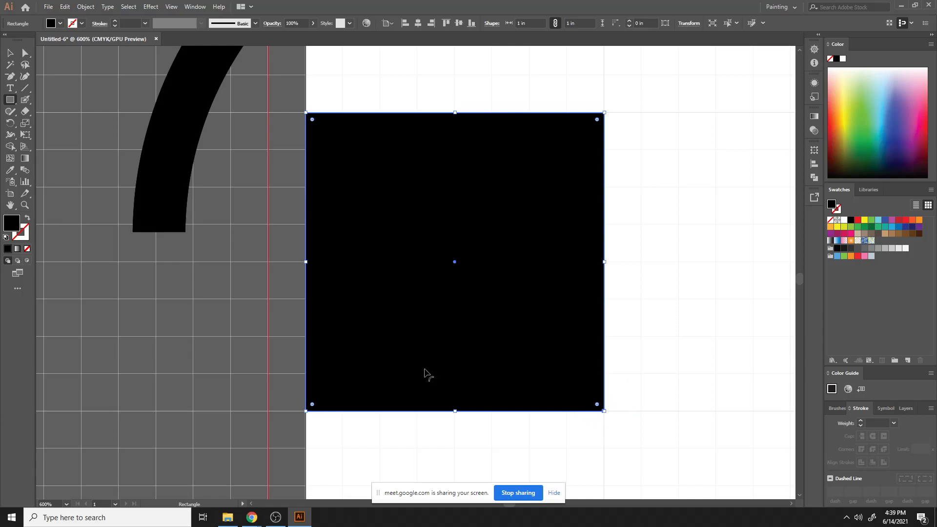
pyautogui.click(10, 52)
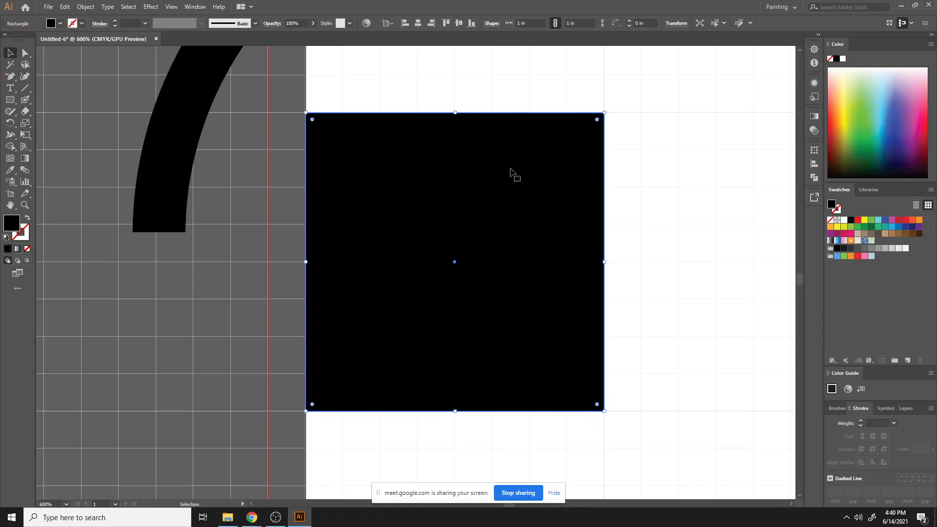
pyautogui.click(27, 217)
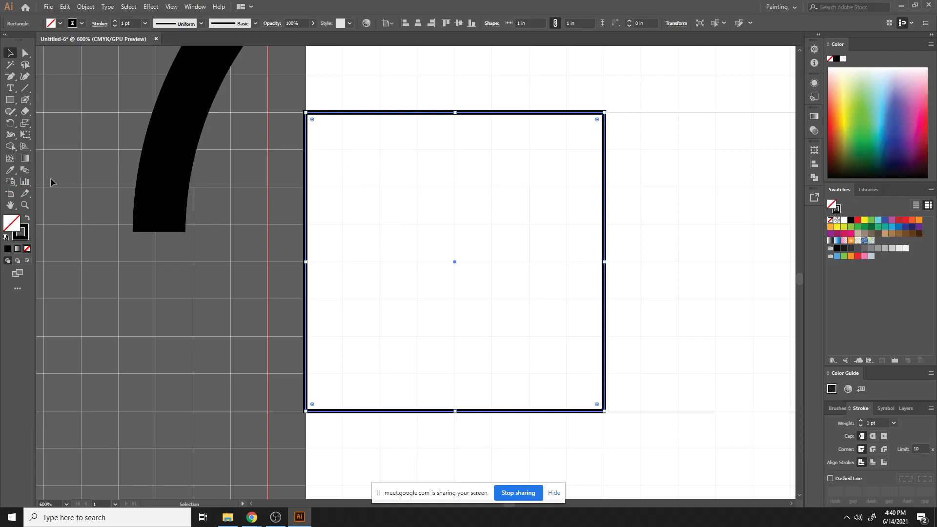
# - Draw a 0.75 in square inside the outlined 1 in square
pyautogui.click(10, 101)
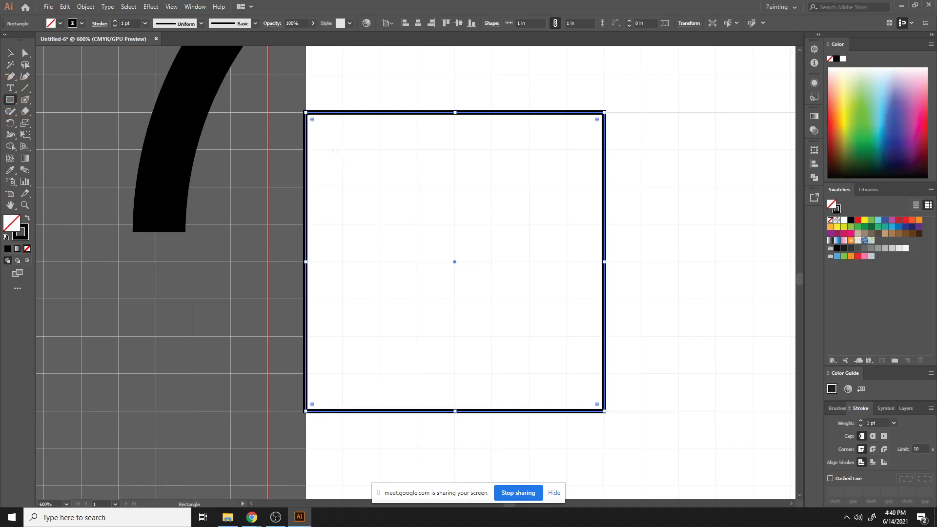
pyautogui.moveTo(372, 241); pyautogui.dragTo(396, 295)
pyautogui.hotkey('ctrl', 'z')
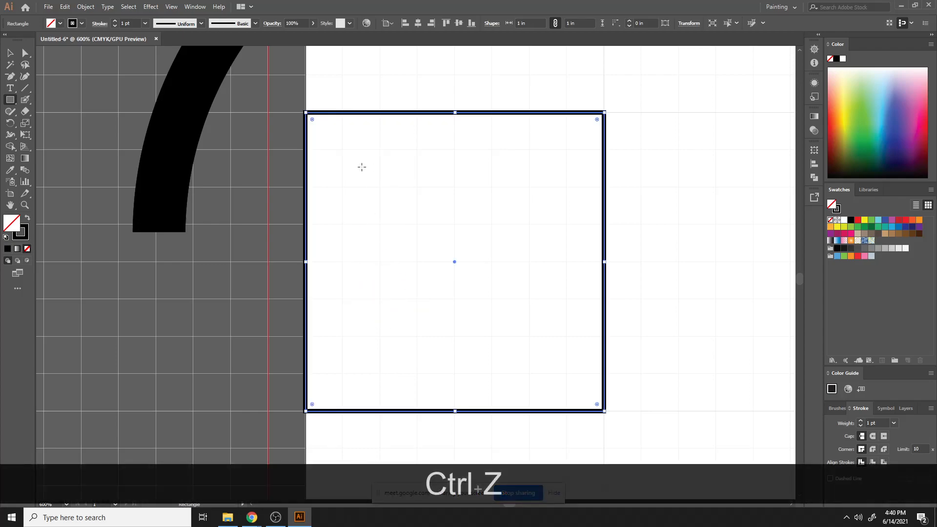
pyautogui.moveTo(342, 149); pyautogui.dragTo(554, 367)
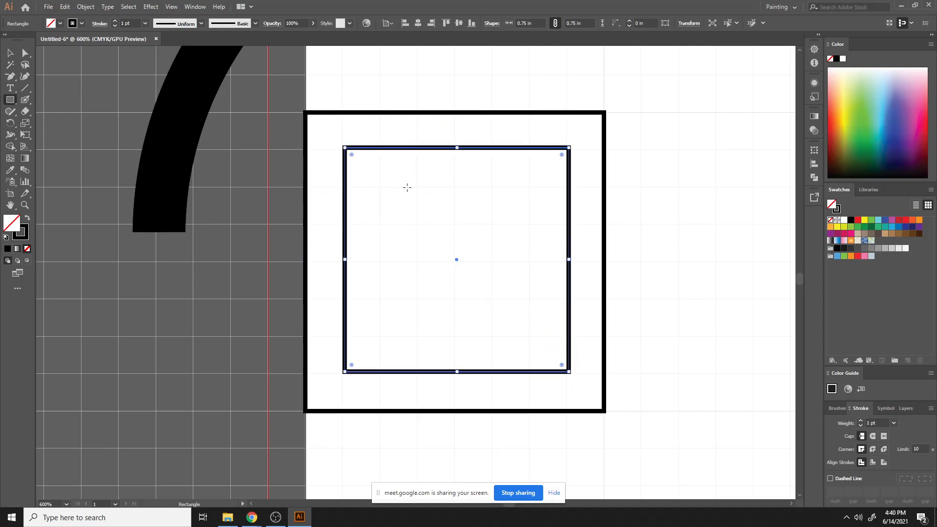
# - Draw a 0.5 in square inside the 0.75 in square, then deselect it
pyautogui.moveTo(419, 185); pyautogui.dragTo(411, 324)
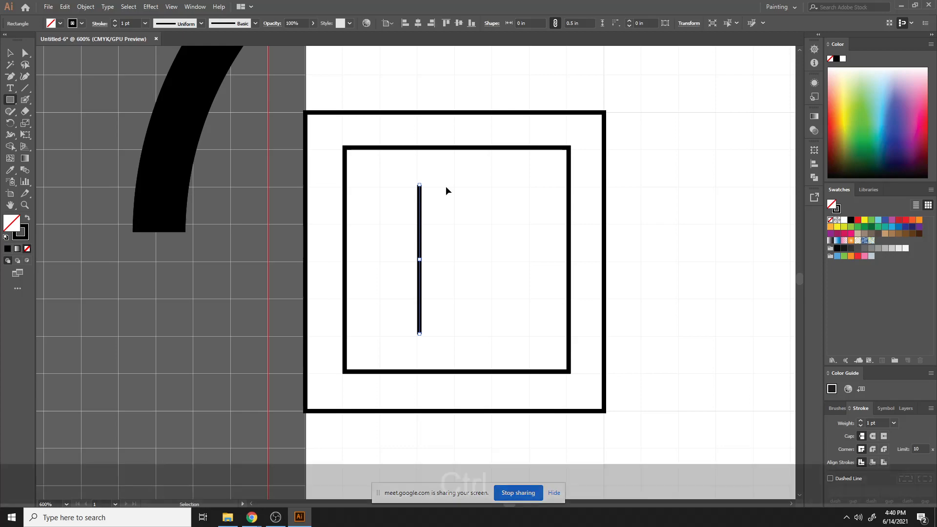
pyautogui.hotkey('ctrl', 'z')
pyautogui.moveTo(418, 185); pyautogui.dragTo(532, 335)
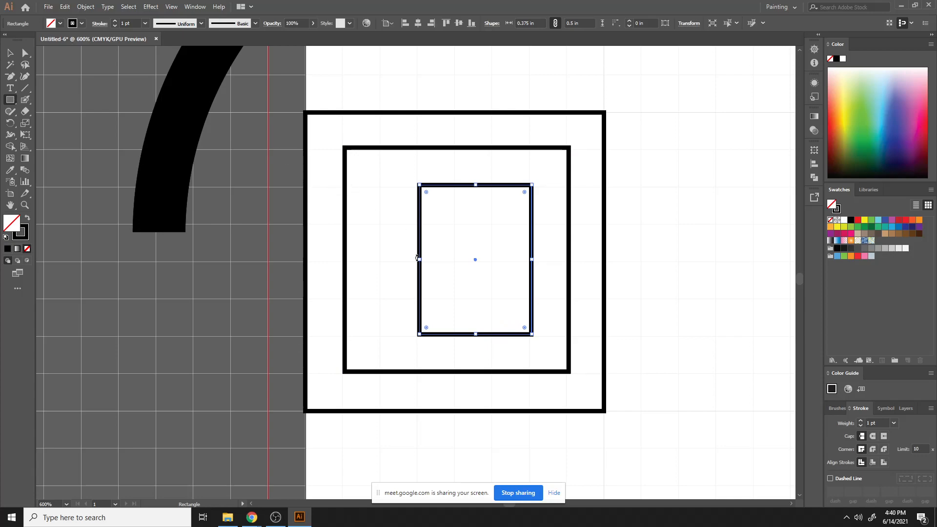
pyautogui.moveTo(420, 259); pyautogui.dragTo(381, 259)
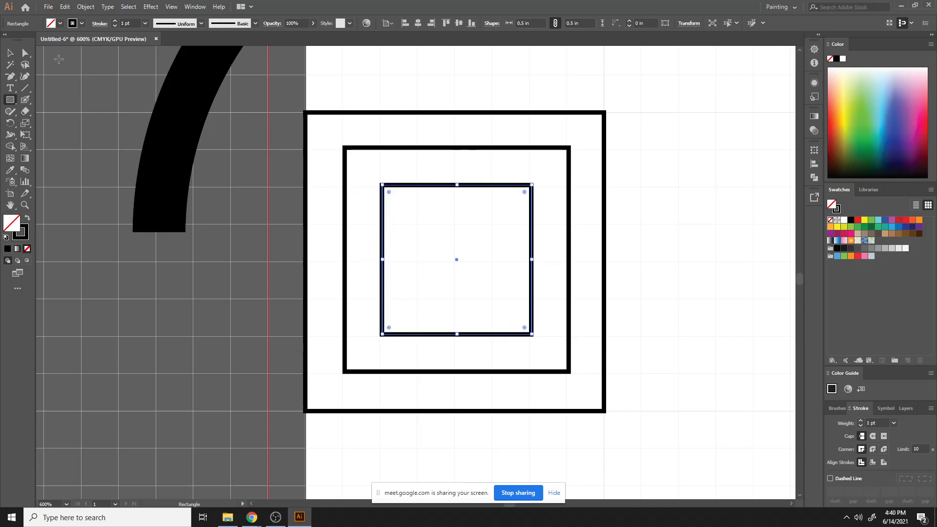
pyautogui.click(10, 53)
pyautogui.click(636, 202)
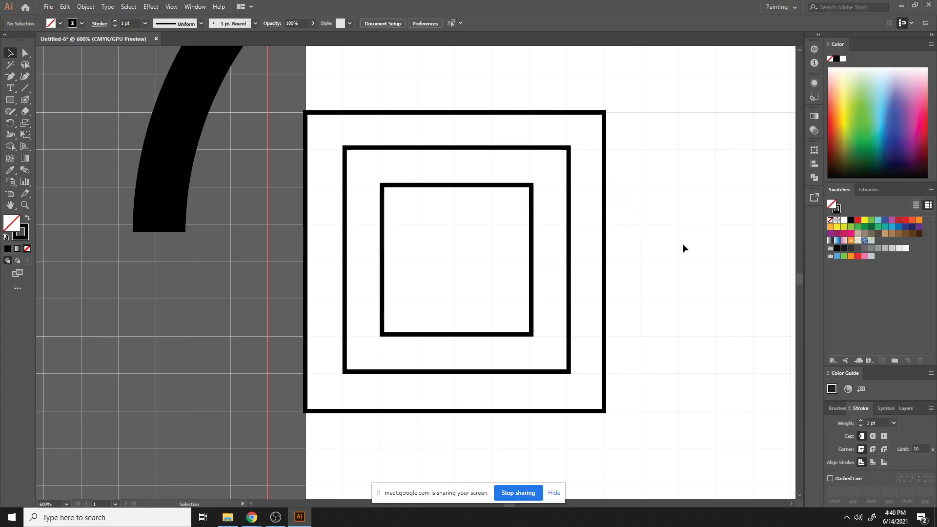
# - Zoom out and hide the document grid
pyautogui.hotkey('ctrl', '-')
pyautogui.hotkey('ctrl', '-')
pyautogui.hotkey('ctrl', '-')
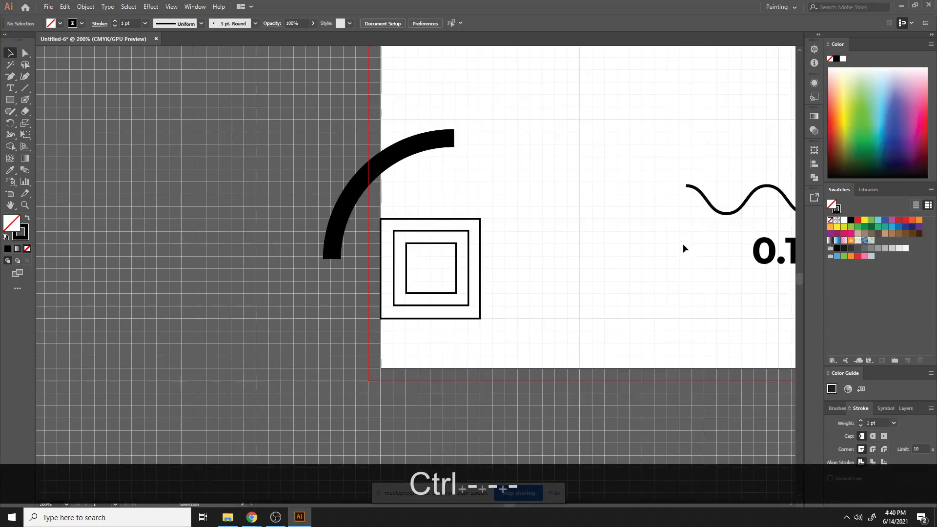
pyautogui.rightClick(583, 97)
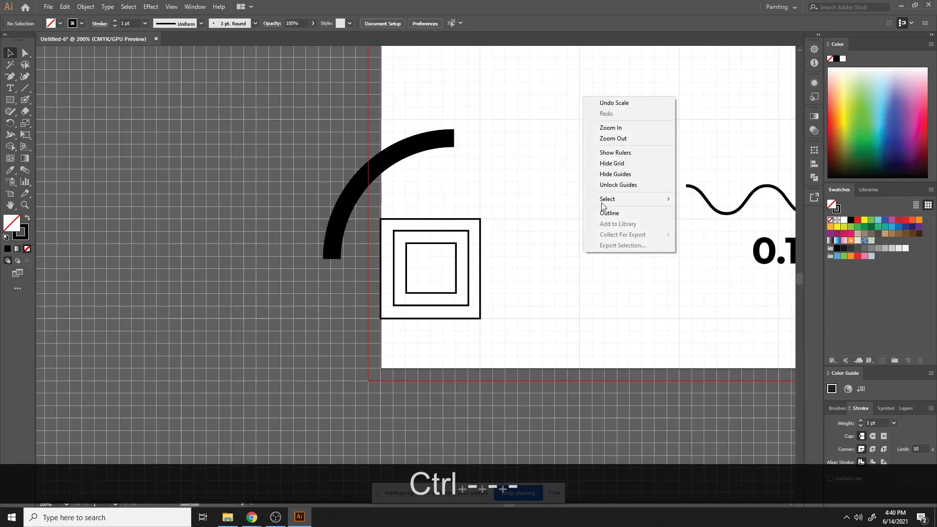
pyautogui.click(634, 163)
pyautogui.moveTo(429, 203); pyautogui.dragTo(534, 366)
pyautogui.rightClick(675, 197)
pyautogui.click(639, 206)
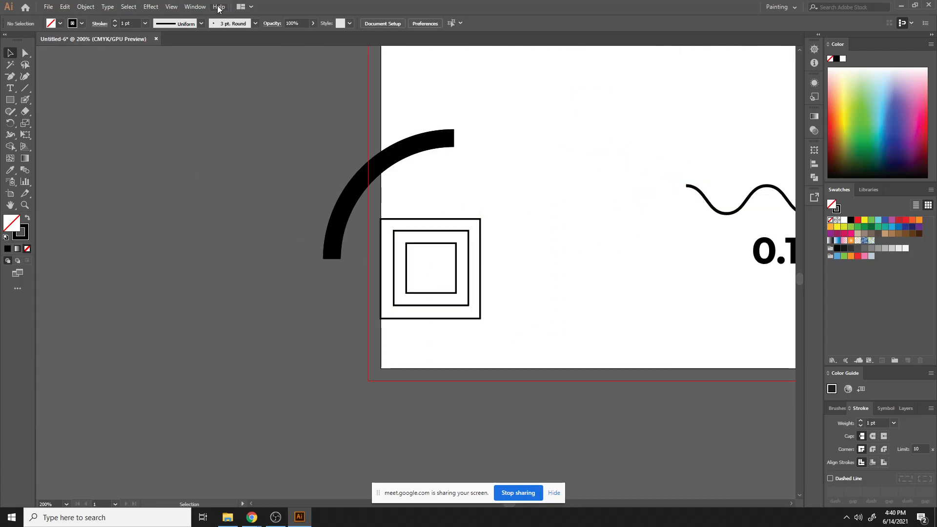
# - Turn off Snap to Grid and Snap to Pixel
pyautogui.click(153, 7)
pyautogui.moveTo(172, 7)
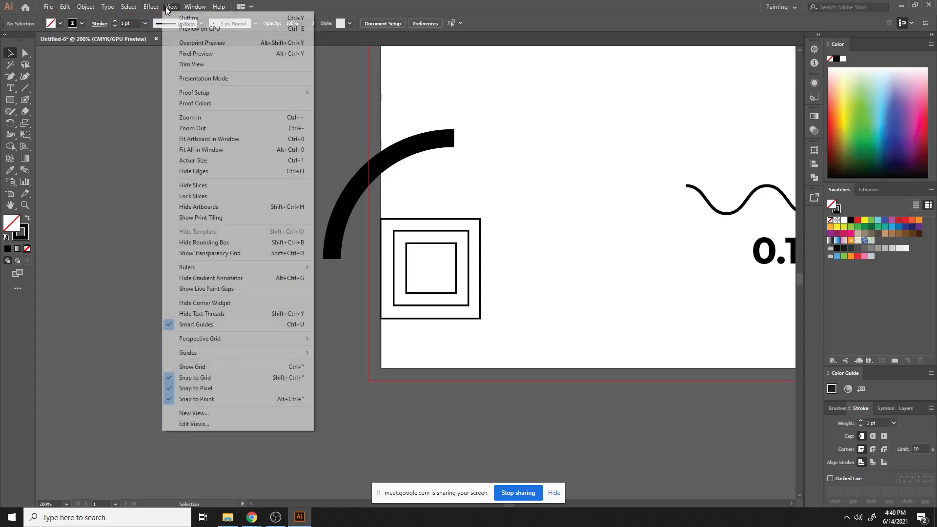
pyautogui.click(217, 379)
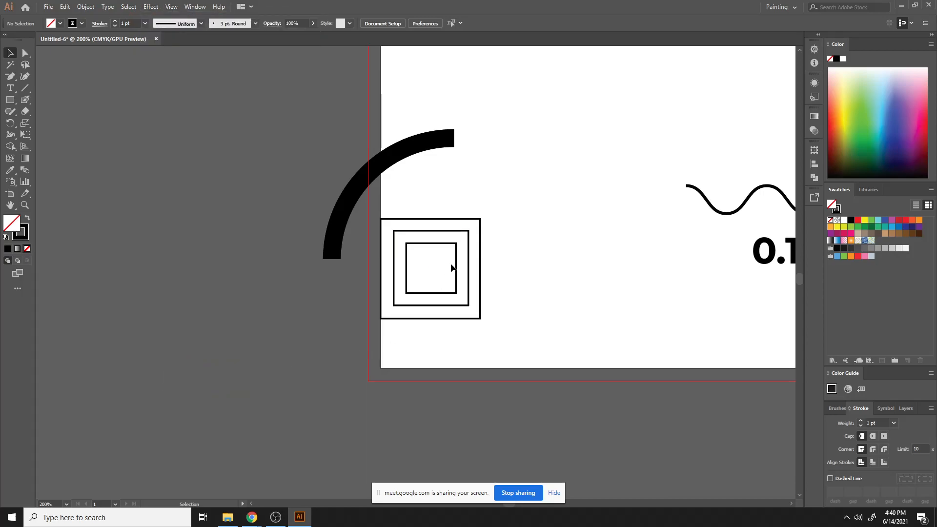
pyautogui.click(195, 7)
pyautogui.moveTo(137, 10)
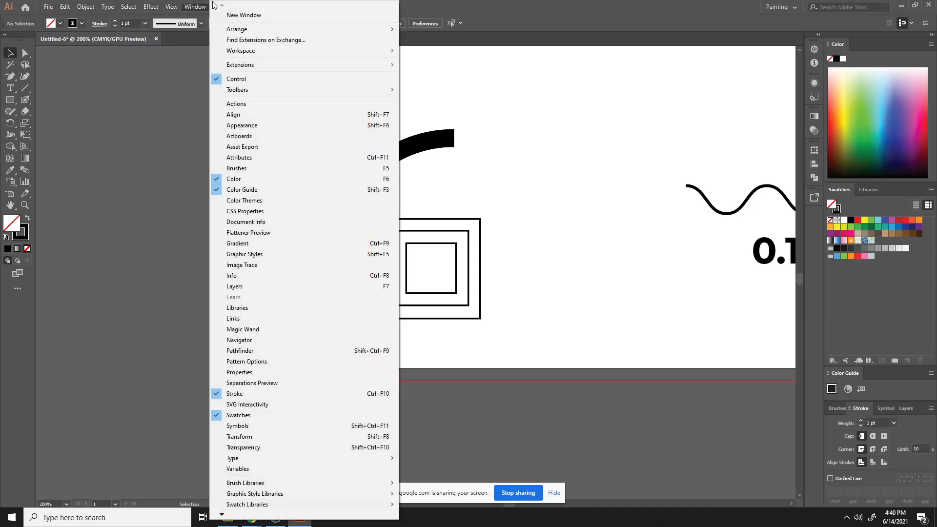
pyautogui.moveTo(171, 6)
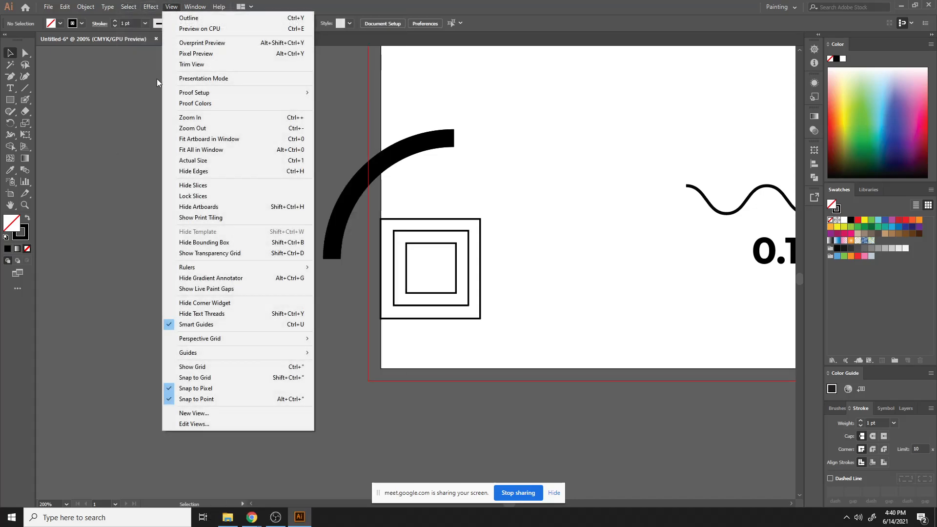
pyautogui.click(203, 388)
# - Switch to Outline view and align the 0.75 in square into the top-right corner of the 1 in square
pyautogui.moveTo(469, 266); pyautogui.dragTo(481, 255)
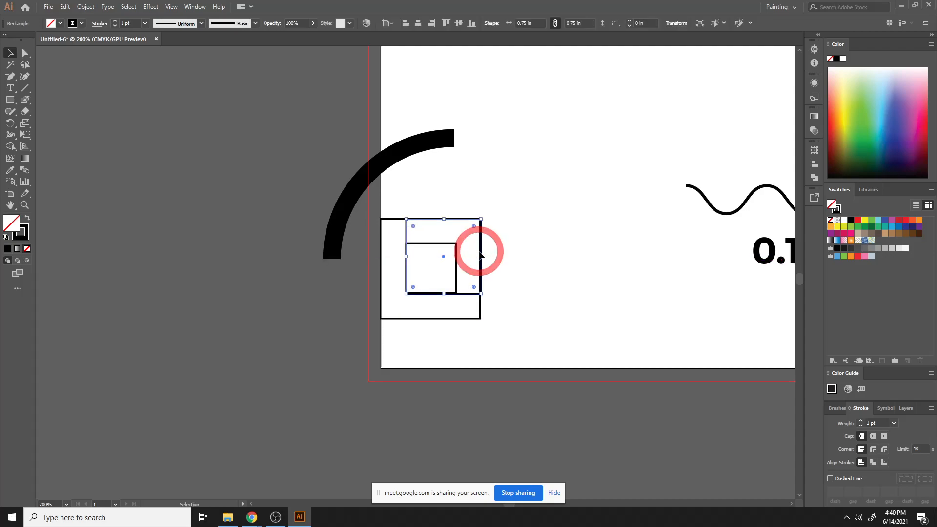
pyautogui.hotkey('ctrl', 'y')
pyautogui.hotkey('ctrl', 'y')
pyautogui.hotkey('ctrl', 'y')
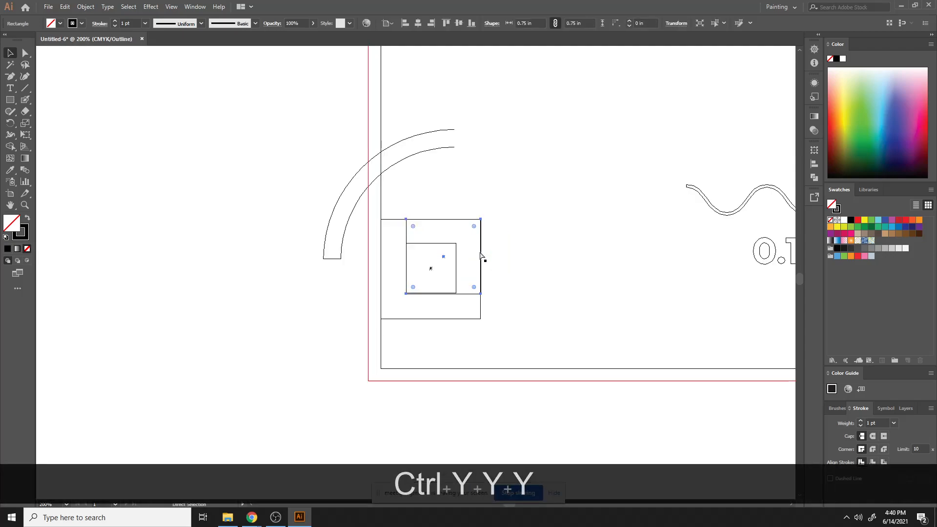
pyautogui.hotkey('ctrl', '=')
pyautogui.hotkey('ctrl', '=')
pyautogui.hotkey('ctrl', '=')
pyautogui.hotkey('ctrl', '=')
pyautogui.hotkey('ctrl', '=')
pyautogui.hotkey('ctrl', '=')
pyautogui.scroll(6, 479, 256)
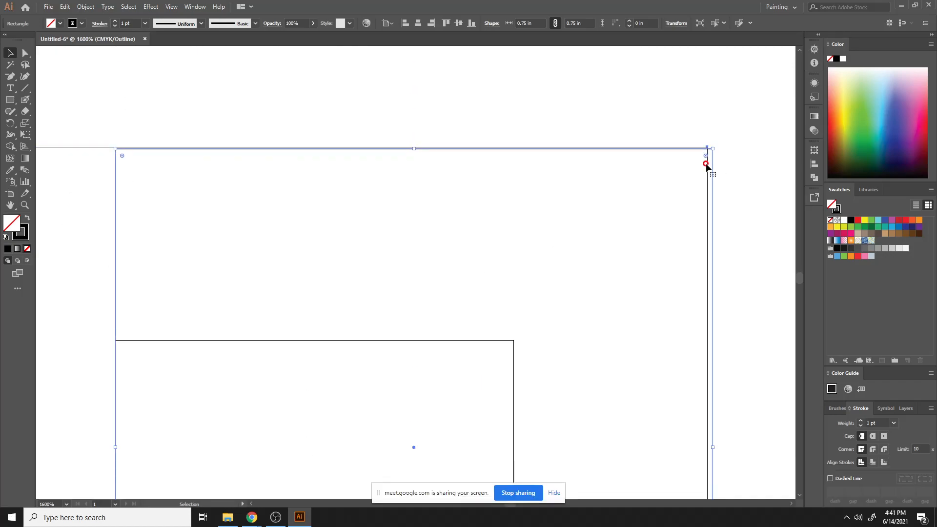
pyautogui.moveTo(707, 166)
pyautogui.mouseDown()
pyautogui.moveTo(710, 180)
pyautogui.moveTo(713, 168)
pyautogui.mouseUp()
pyautogui.click(735, 140)
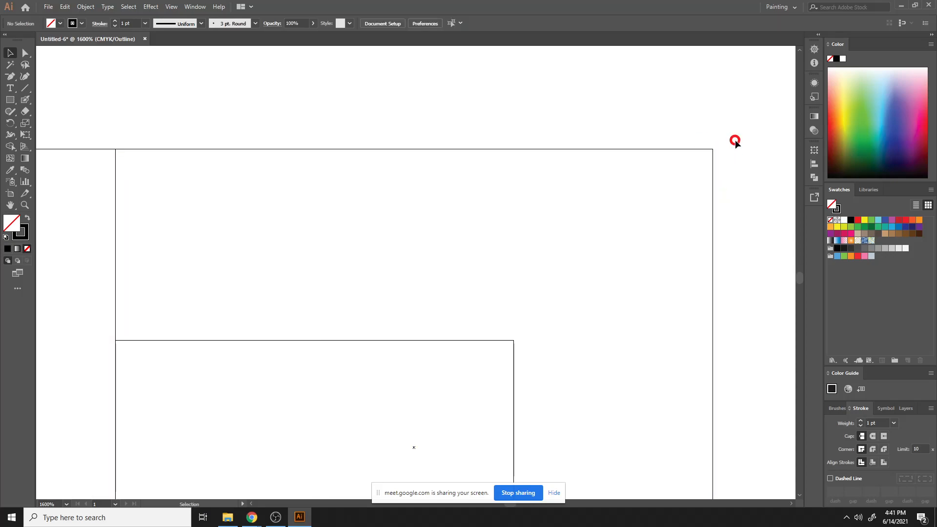
# - Move the 0.5 in square into the top-right corner of the 0.75 in square
pyautogui.scroll(-4, 493, 294)
pyautogui.hotkey('ctrl', '-')
pyautogui.hotkey('ctrl', '-')
pyautogui.hotkey('ctrl', '-')
pyautogui.hotkey('ctrl', '-')
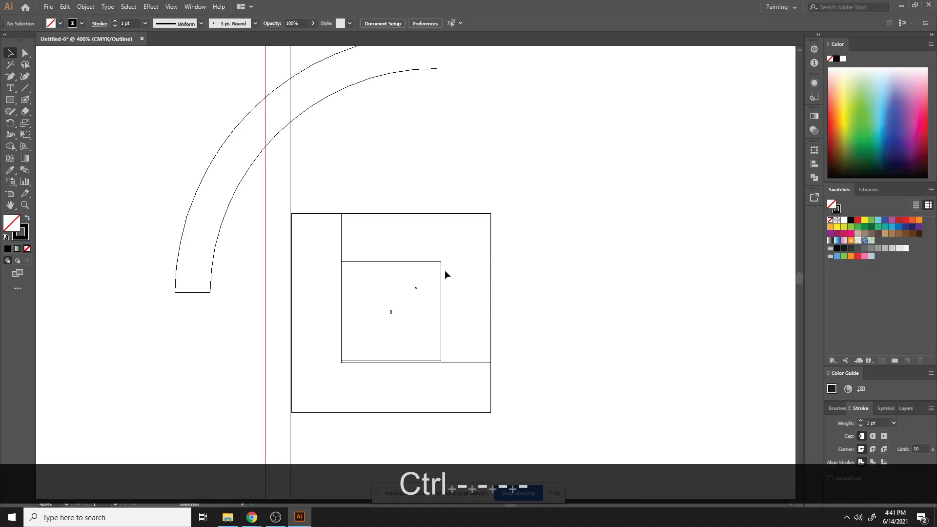
pyautogui.moveTo(441, 279); pyautogui.dragTo(491, 231)
pyautogui.click(549, 233)
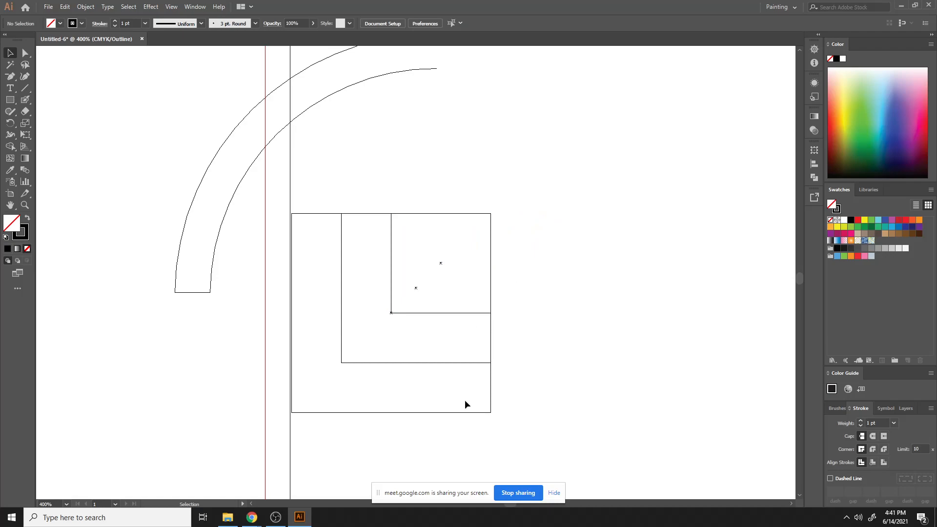
# - Move the corner-aligned 0.75 in and 0.5 in squares out to the right of the 1 in square
pyautogui.hotkey('ctrl', '=')
pyautogui.hotkey('ctrl', '=')
pyautogui.hotkey('ctrl', '=')
pyautogui.hotkey('ctrl', '=')
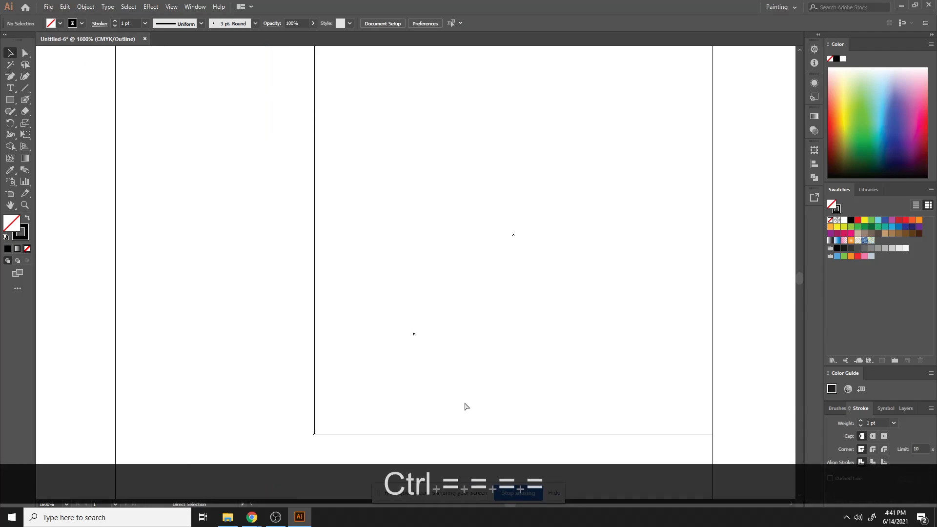
pyautogui.hotkey('ctrl', '-')
pyautogui.hotkey('ctrl', '-')
pyautogui.hotkey('ctrl', '-')
pyautogui.hotkey('ctrl', '-')
pyautogui.hotkey('ctrl', '-')
pyautogui.hotkey('ctrl', '-')
pyautogui.hotkey('ctrl', '-')
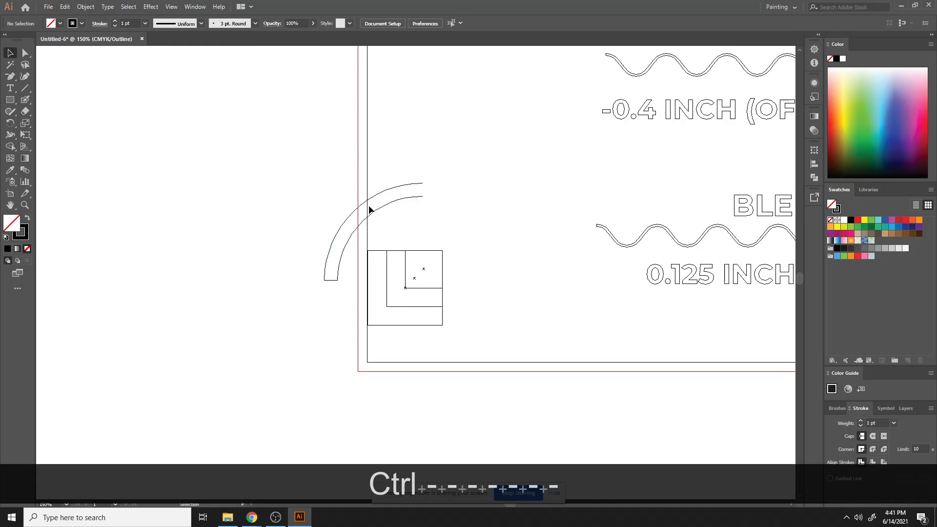
pyautogui.moveTo(330, 204); pyautogui.dragTo(370, 239)
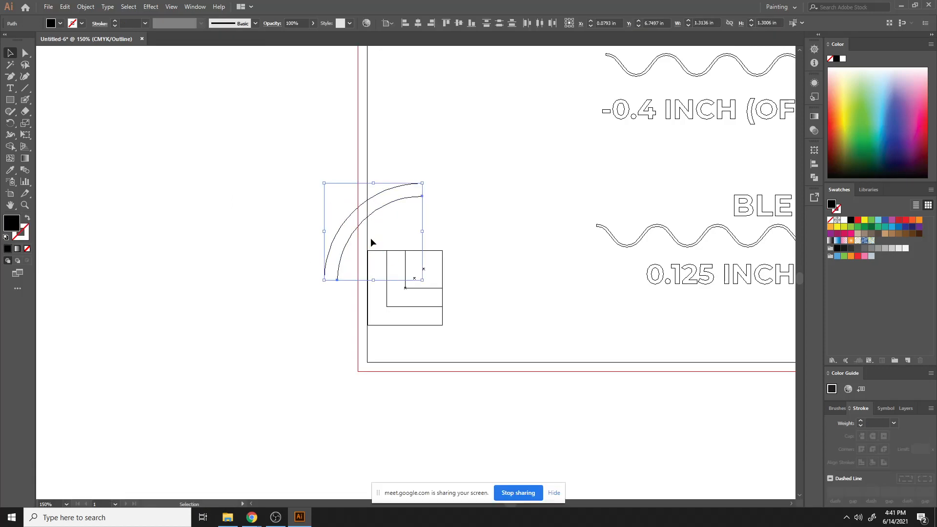
pyautogui.click(544, 334)
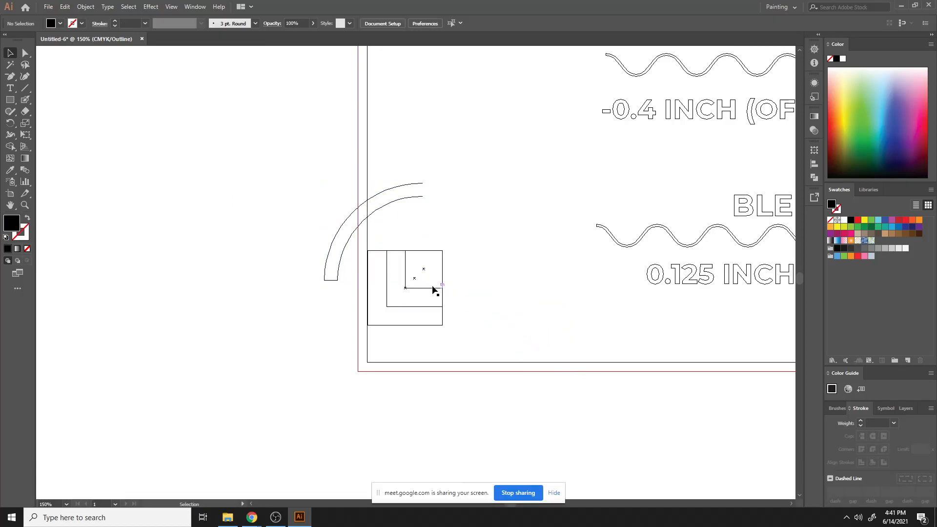
pyautogui.moveTo(434, 288); pyautogui.dragTo(552, 274)
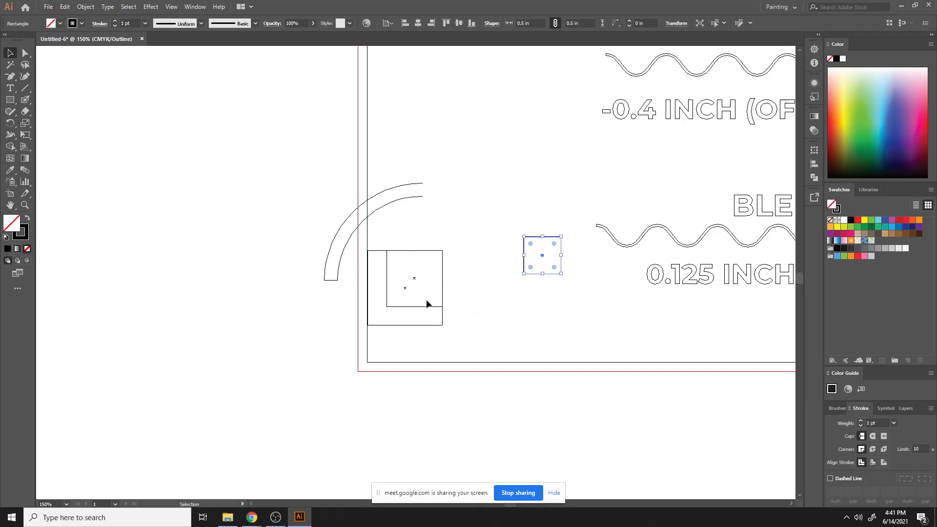
pyautogui.moveTo(421, 307); pyautogui.dragTo(540, 293)
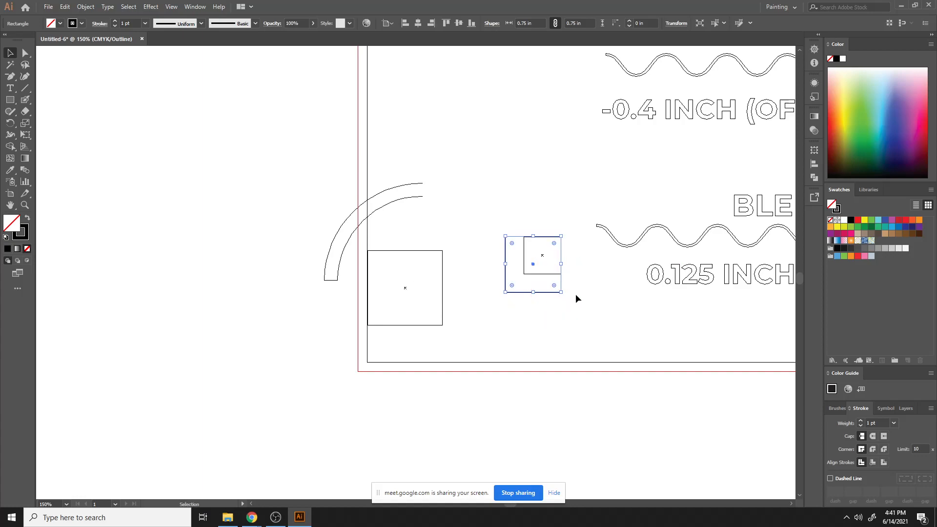
pyautogui.click(356, 384)
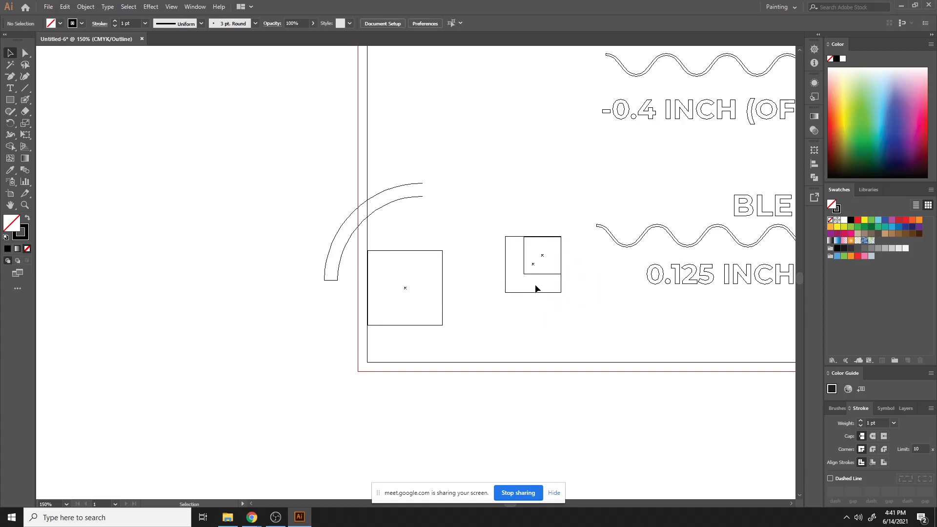
# - Nudge the 0.5 in square's top edge up to line up with the 0.75 in square's top edge
pyautogui.hotkey('ctrl', '=')
pyautogui.hotkey('ctrl', '=')
pyautogui.hotkey('ctrl', '=')
pyautogui.hotkey('ctrl', '=')
pyautogui.press('space')
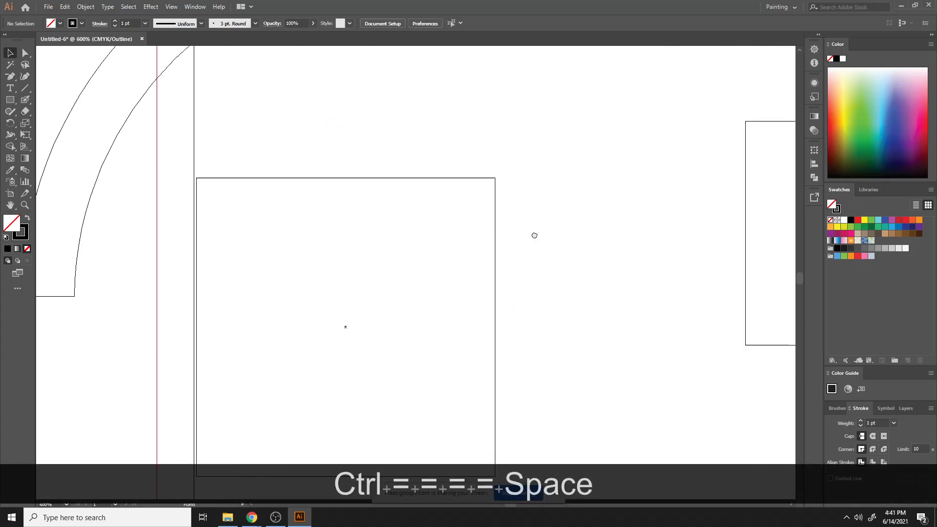
pyautogui.moveTo(534, 235); pyautogui.dragTo(243, 414)
pyautogui.hotkey('ctrl', '=')
pyautogui.hotkey('ctrl', '=')
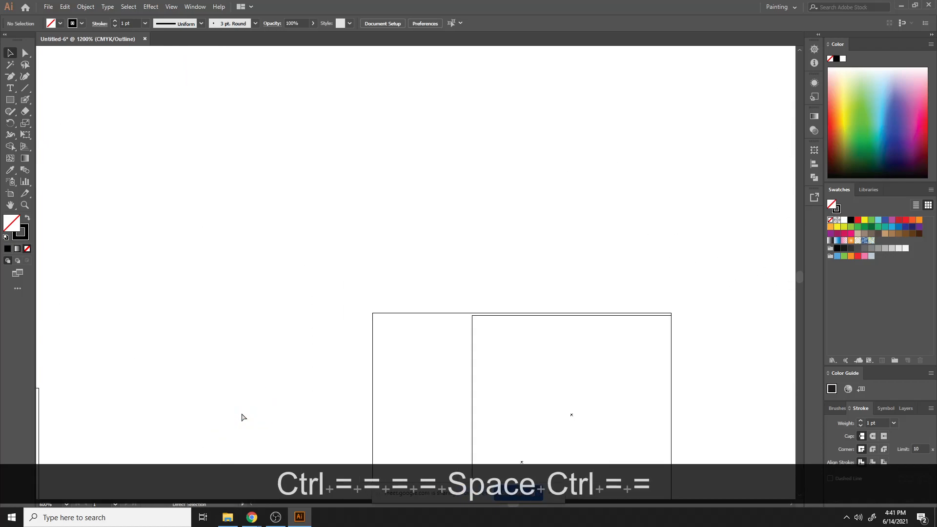
pyautogui.hotkey('ctrl', '=')
pyautogui.hotkey('ctrl', '=')
pyautogui.press('space')
pyautogui.moveTo(385, 345); pyautogui.dragTo(6, 203)
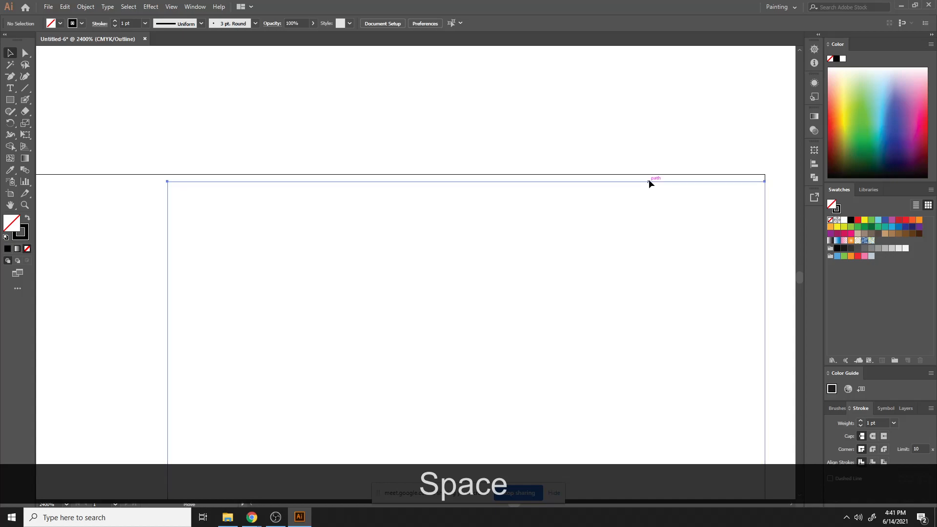
pyautogui.moveTo(649, 181); pyautogui.dragTo(648, 175)
pyautogui.click(640, 137)
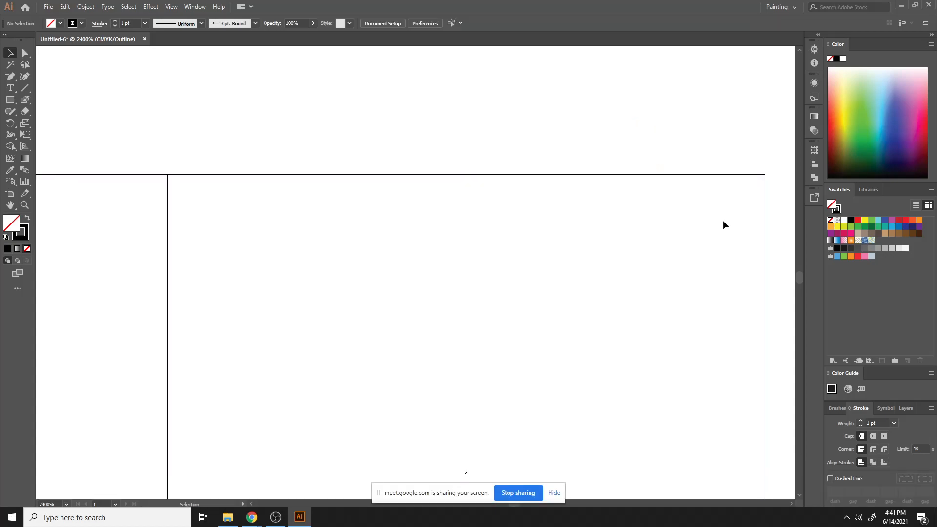
# - Select the practice squares beside the artboard and delete them
pyautogui.hotkey('ctrl', '-')
pyautogui.hotkey('ctrl', '-')
pyautogui.hotkey('ctrl', '-')
pyautogui.hotkey('ctrl', '-')
pyautogui.hotkey('ctrl', '-')
pyautogui.hotkey('ctrl', '-')
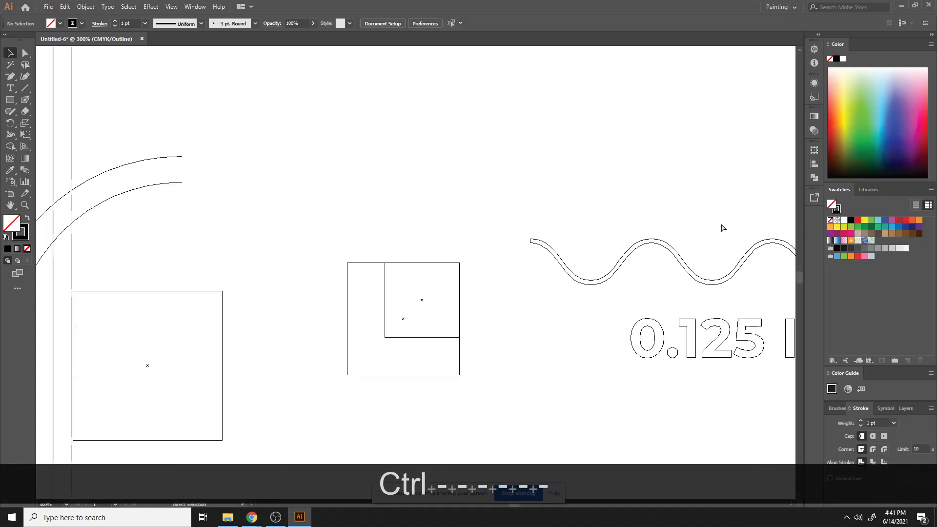
pyautogui.hotkey('ctrl', '-')
pyautogui.hotkey('ctrl', '-')
pyautogui.hotkey('ctrl', '-')
pyautogui.moveTo(182, 190); pyautogui.dragTo(428, 365)
pyautogui.press('Delete')
# - Scroll over the brochure layout notes, switch to Preview mode and zoom out to view the whole artboard
pyautogui.scroll(1, 593, 312)
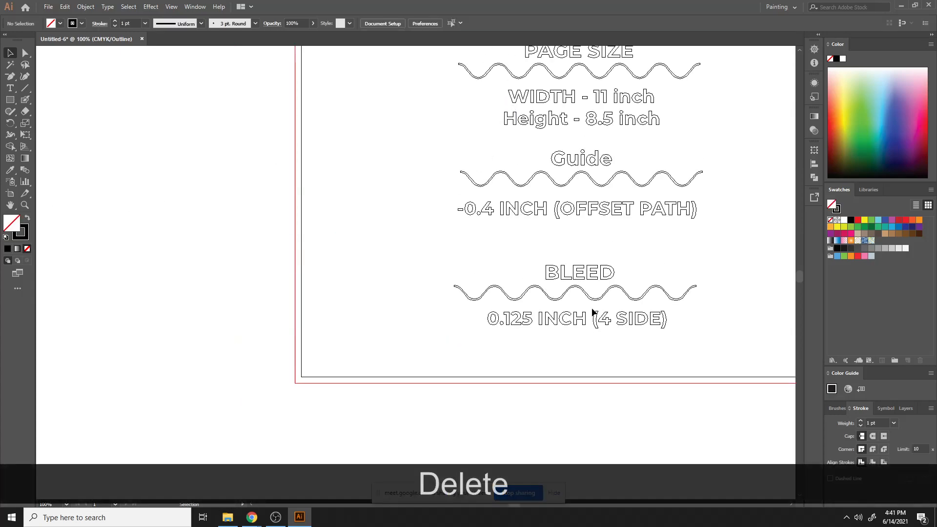
pyautogui.scroll(3, 593, 312)
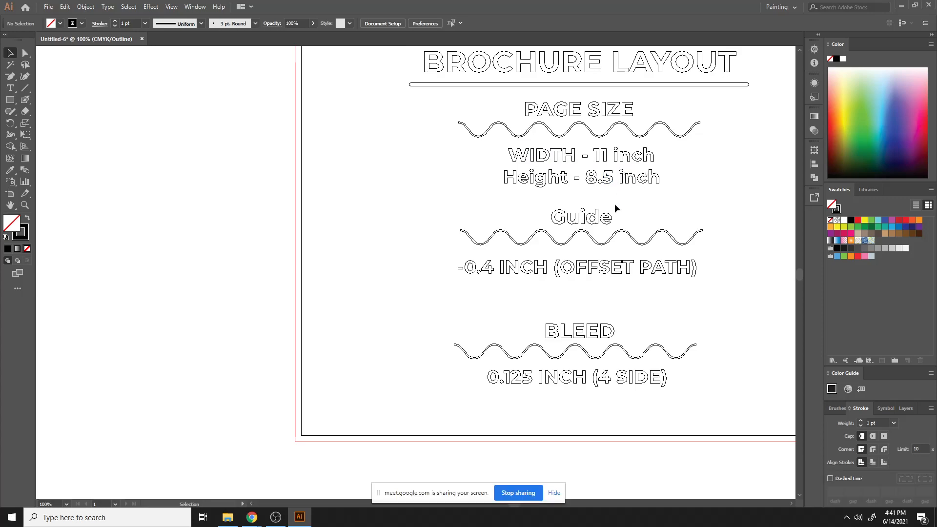
pyautogui.scroll(3, 614, 203)
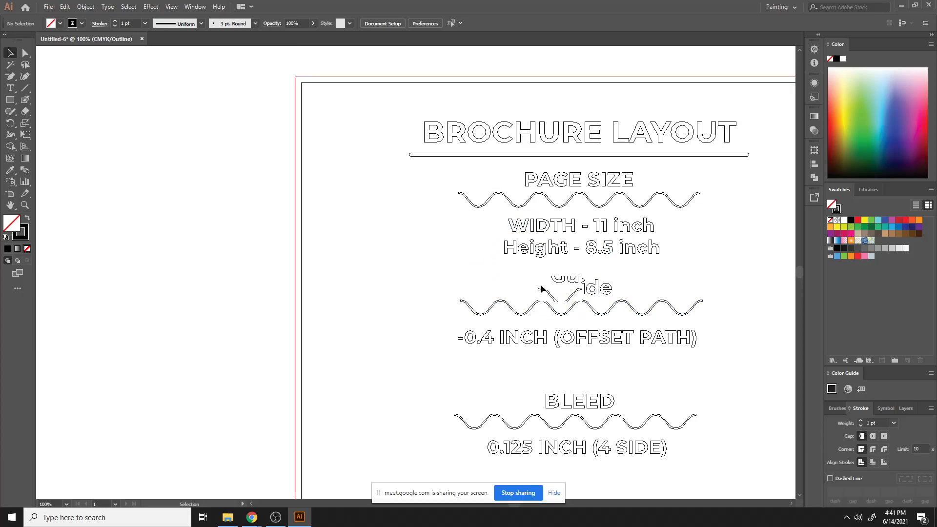
pyautogui.scroll(-3, 542, 288)
pyautogui.hotkey('ctrl', 'y')
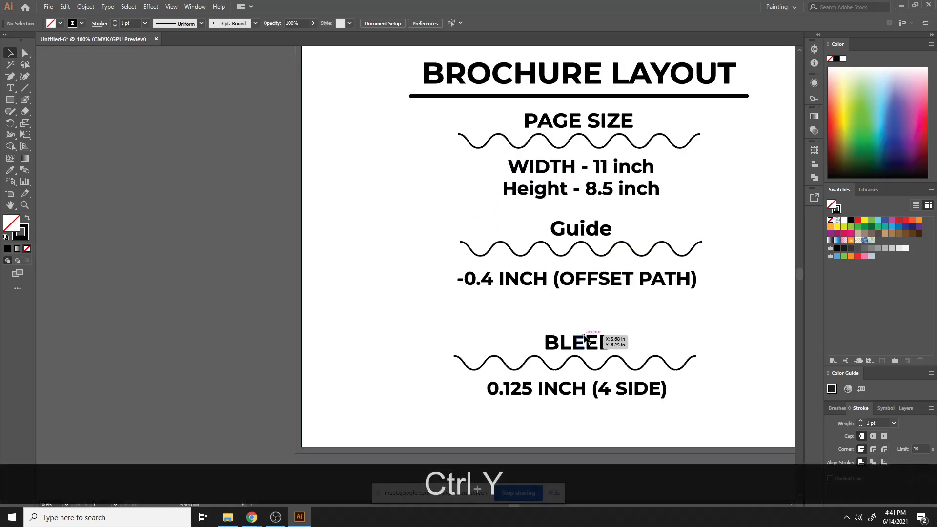
pyautogui.hotkey('ctrl', '-')
pyautogui.hotkey('ctrl', '-')
pyautogui.hotkey('ctrl', '-')
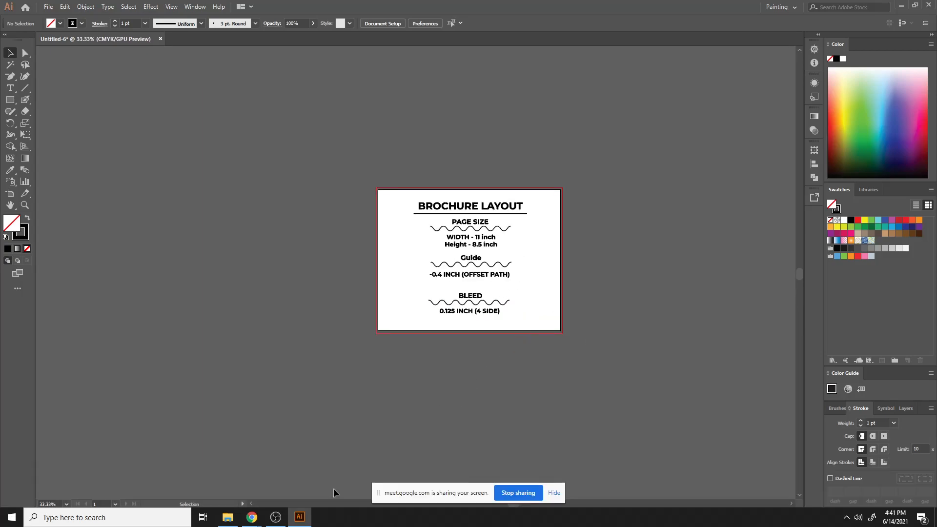
pyautogui.click(160, 38)
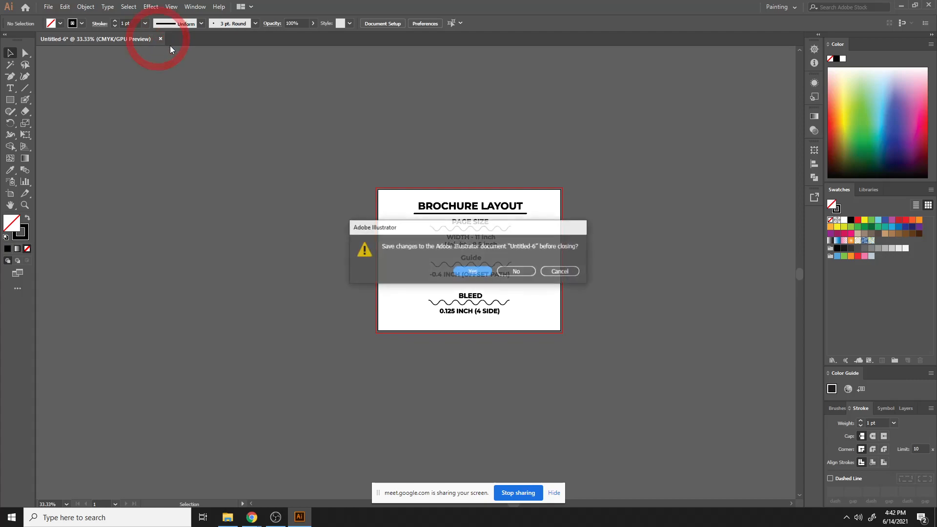
pyautogui.click(561, 271)
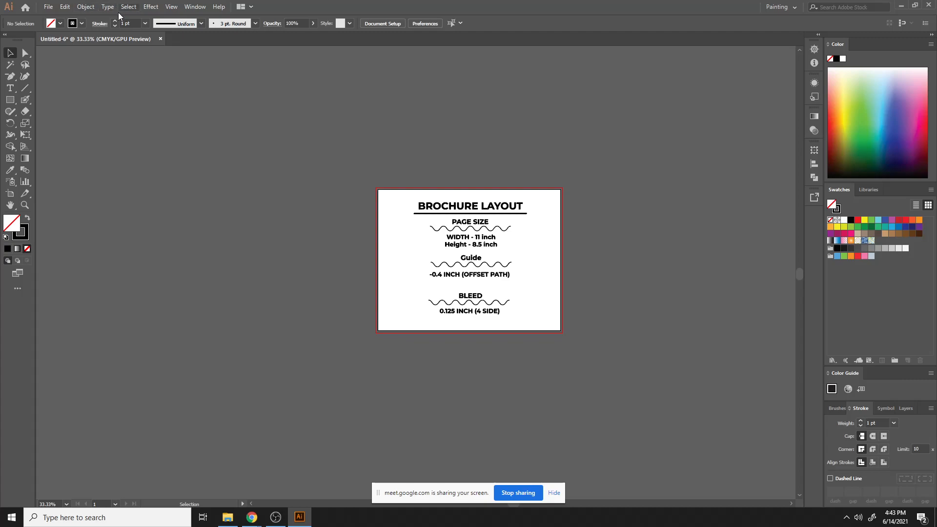
pyautogui.moveTo(596, 375); pyautogui.dragTo(595, 376)
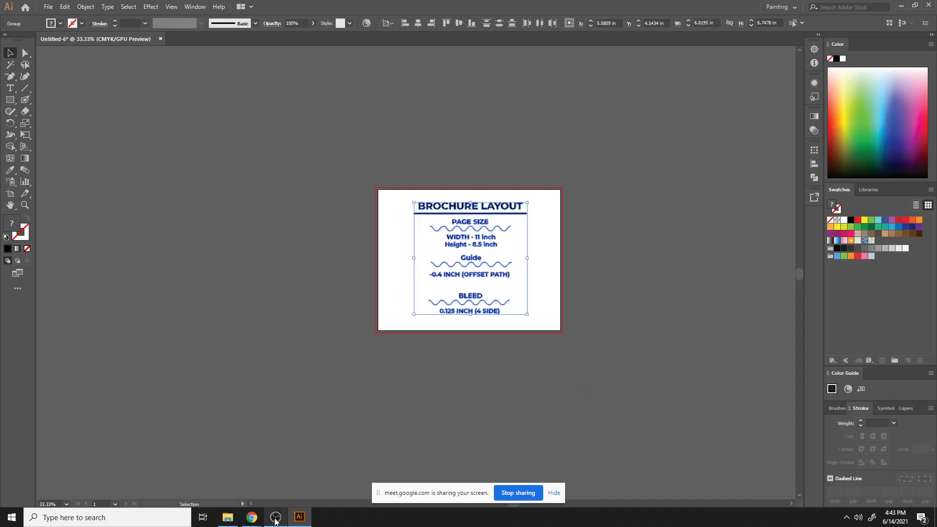
pyautogui.click(225, 474)
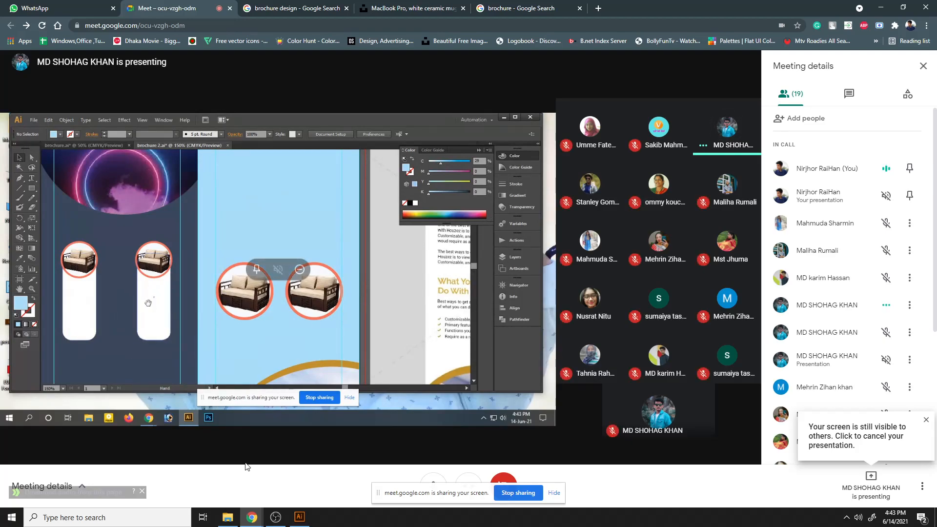
pyautogui.click(300, 517)
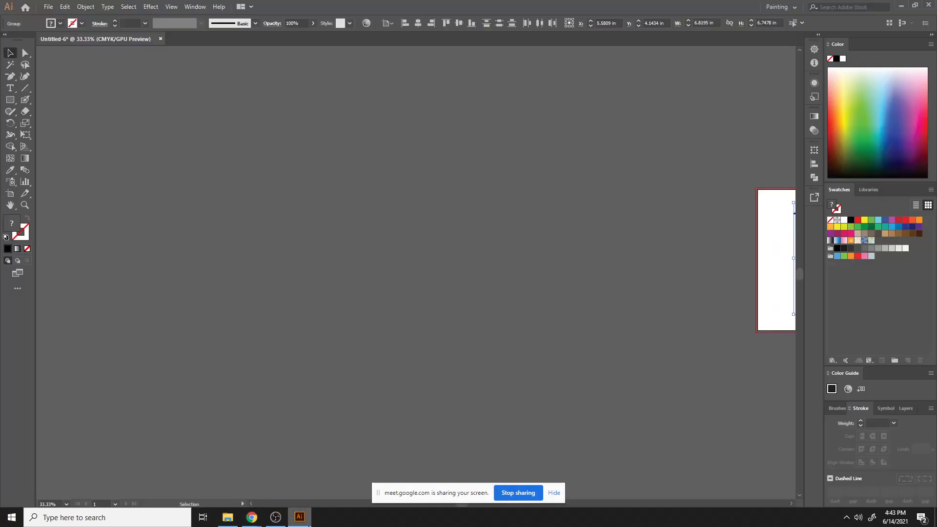
# - Draw a rectangle about 11.4 × 18.7 in, round its corners fully into a pill shape and fill it black
pyautogui.click(10, 100)
pyautogui.moveTo(259, 104); pyautogui.dragTo(449, 414)
pyautogui.moveTo(443, 111); pyautogui.dragTo(380, 274)
pyautogui.click(531, 189)
pyautogui.click(494, 274)
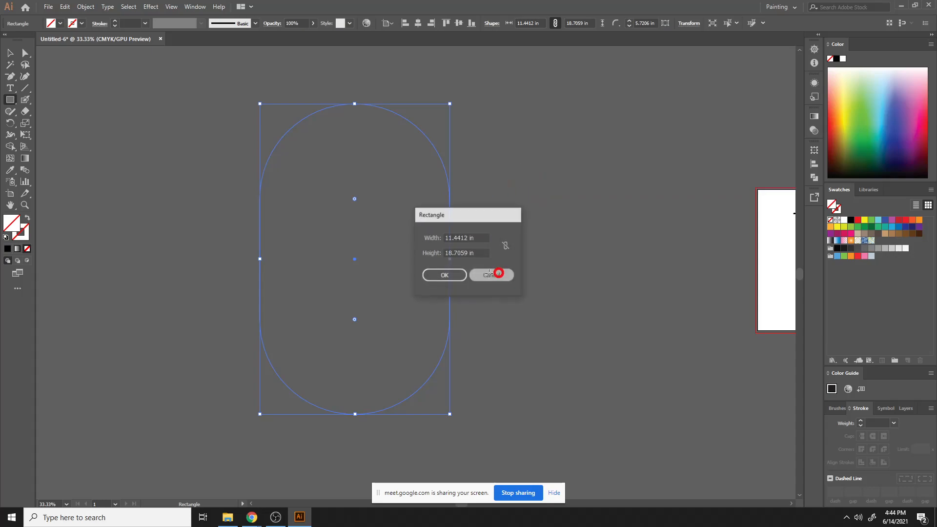
pyautogui.click(8, 248)
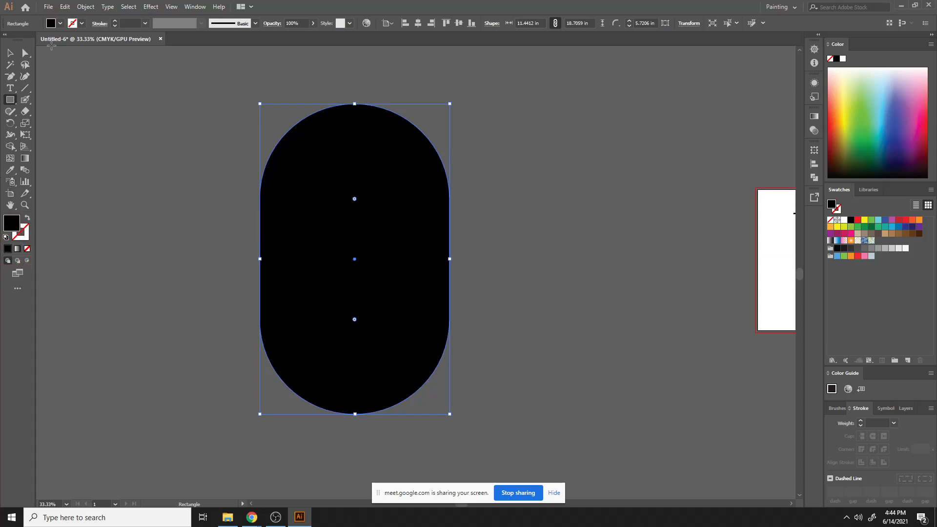
pyautogui.press('v')
pyautogui.click(474, 150)
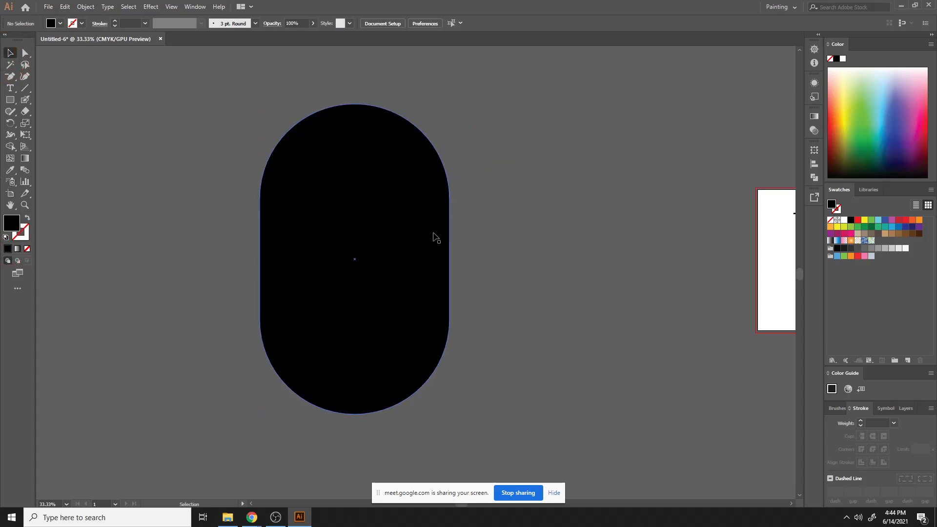
# - Try scaling the pill up proportionally from its centre and moving it, then undo those changes
pyautogui.hotkey('ctrl', '-')
pyautogui.hotkey('ctrl', '-')
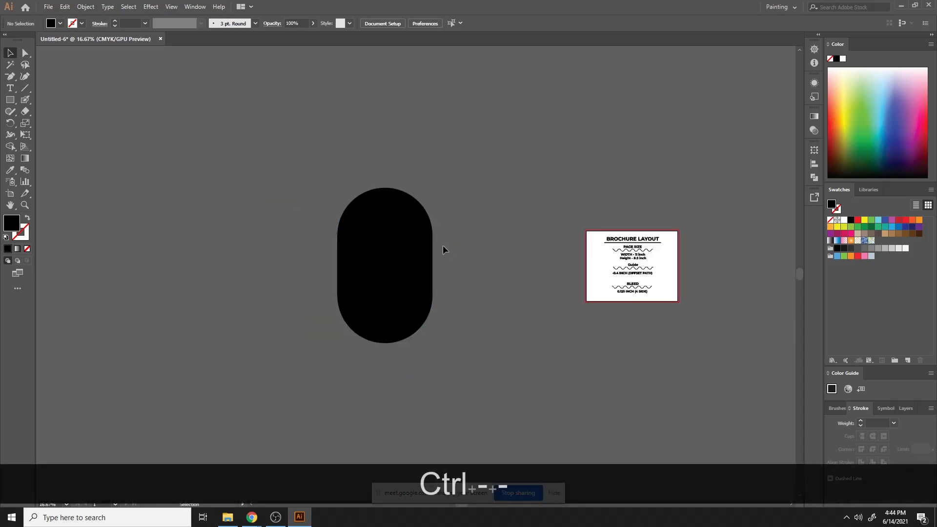
pyautogui.click(383, 262)
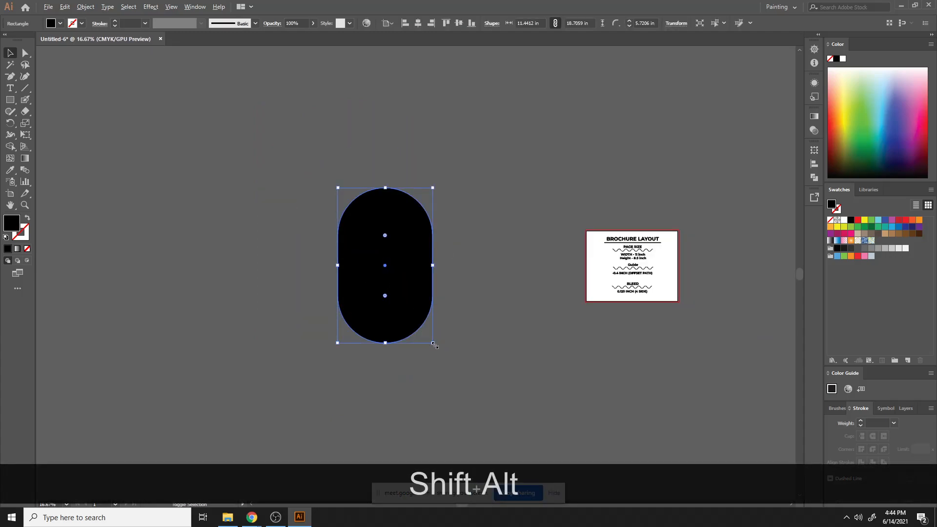
pyautogui.moveTo(433, 343); pyautogui.dragTo(451, 374)
pyautogui.moveTo(398, 210); pyautogui.dragTo(309, 247)
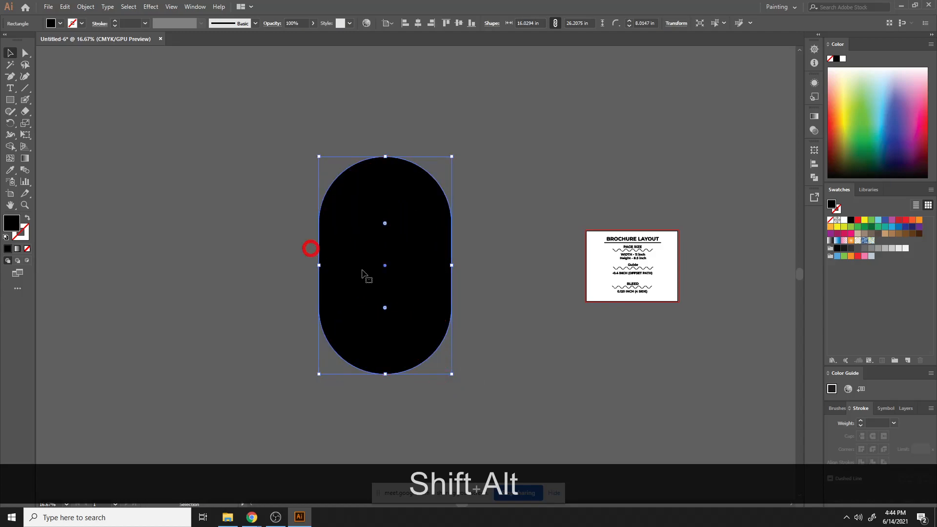
pyautogui.hotkey('ctrl', 'z')
pyautogui.hotkey('ctrl', 'z')
pyautogui.hotkey('ctrl', 'z')
pyautogui.hotkey('ctrl', 'z')
pyautogui.hotkey('ctrl', 'z')
pyautogui.hotkey('ctrl', 'z')
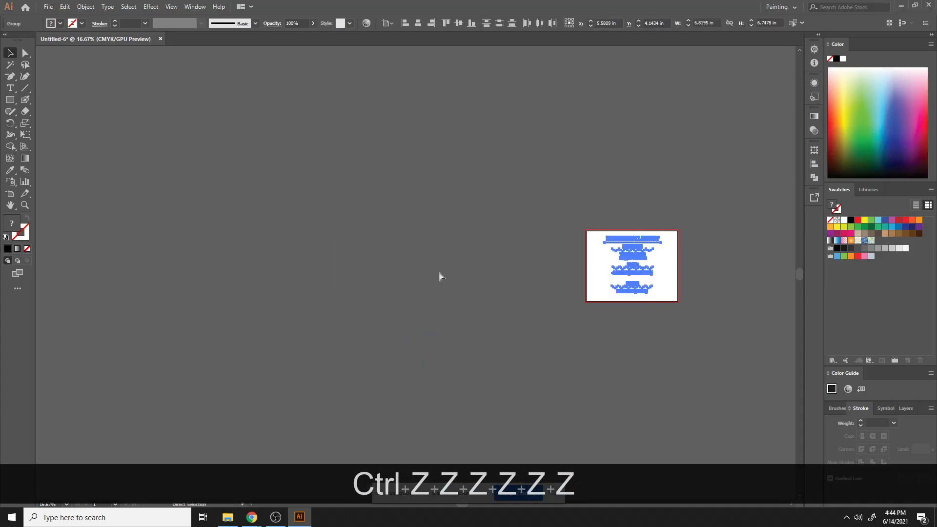
pyautogui.hotkey('ctrl', 'shift', 'z')
# - Rebuild a black pill shape about 10.1 × 16.7 in and place a copy beside it on the right
pyautogui.moveTo(434, 269); pyautogui.dragTo(421, 269)
pyautogui.click(394, 247)
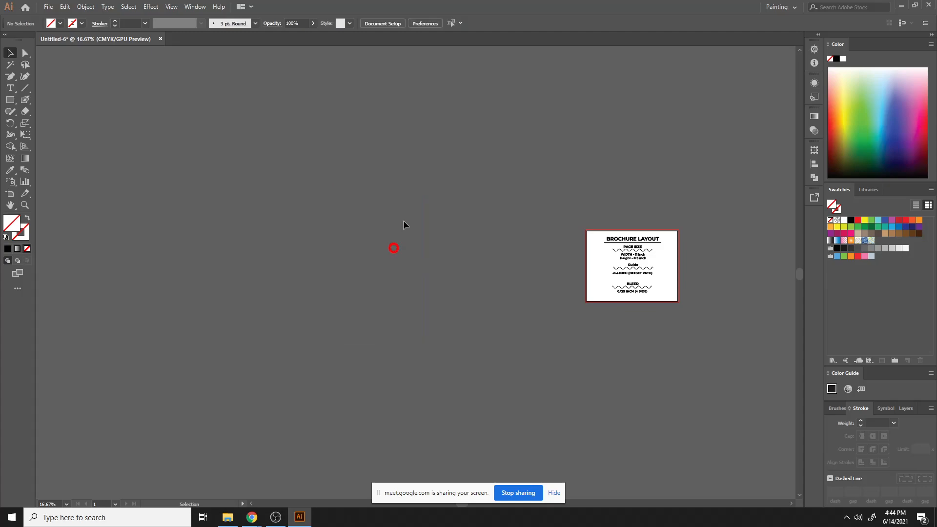
pyautogui.click(405, 209)
pyautogui.moveTo(276, 147); pyautogui.dragTo(403, 300)
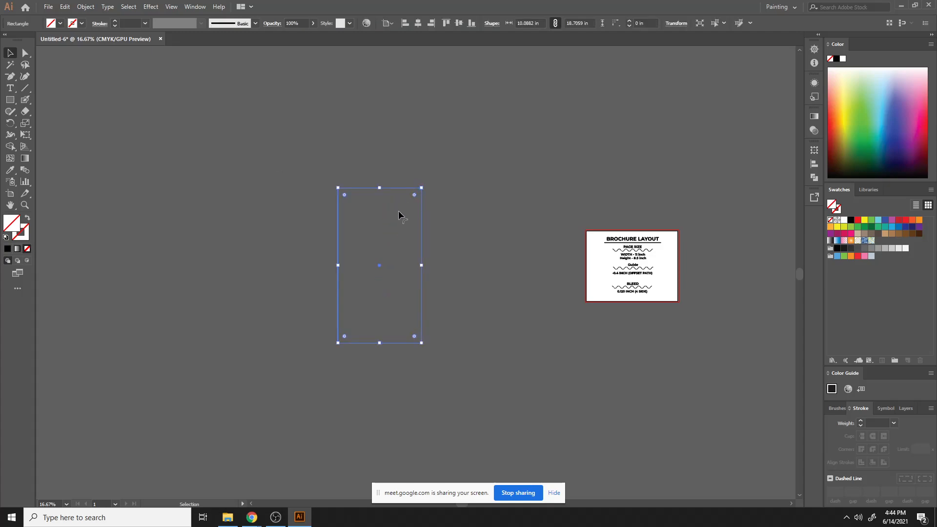
pyautogui.moveTo(399, 215); pyautogui.dragTo(485, 272)
pyautogui.click(7, 249)
pyautogui.click(500, 163)
pyautogui.click(582, 130)
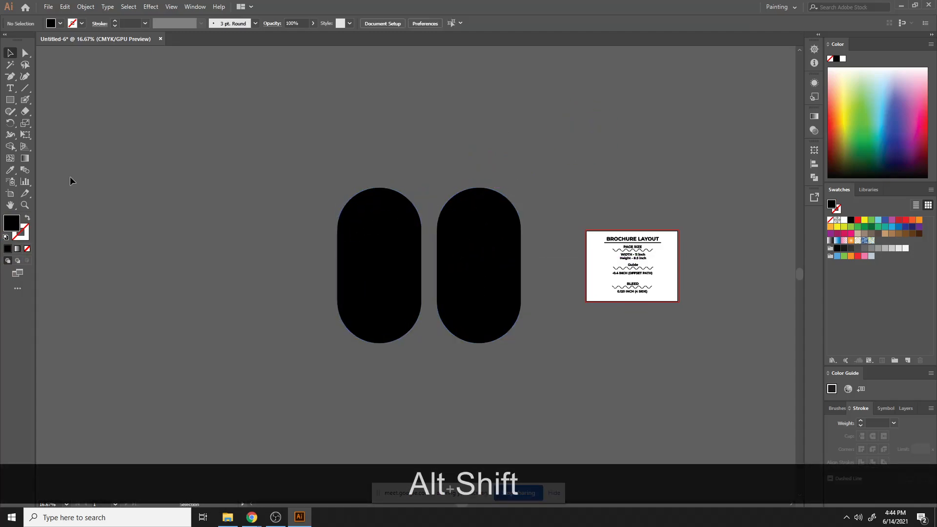
# - Draw a circle about 7.7 in across from its centre near the top of the left pill
pyautogui.moveTo(9, 99); pyautogui.dragTo(49, 123)
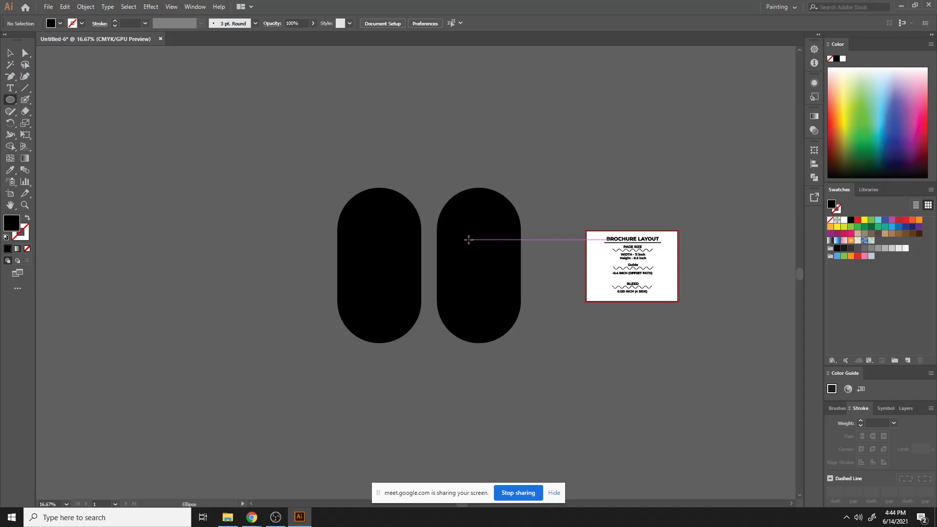
pyautogui.moveTo(377, 225); pyautogui.dragTo(398, 257)
pyautogui.press('v')
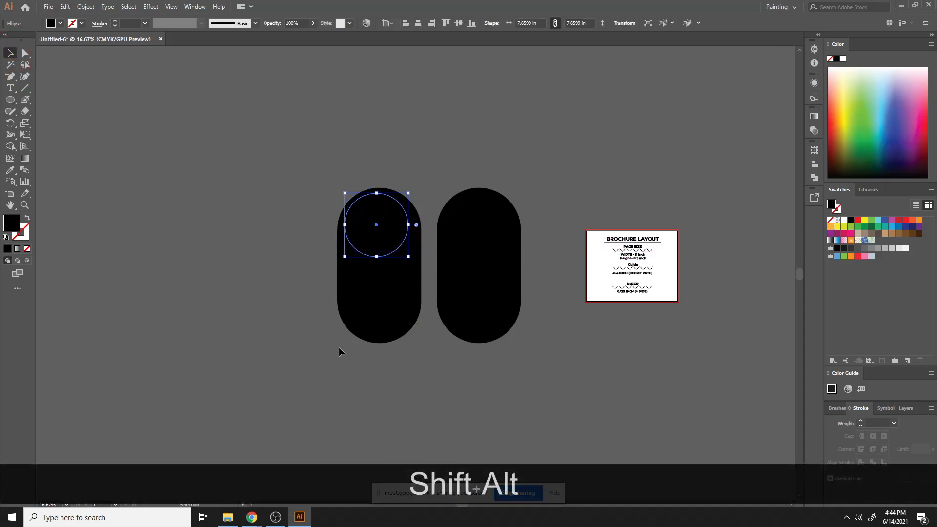
# - Align the circle horizontally centred with the left pill
pyautogui.keyDown('shift'); pyautogui.click(366, 295); pyautogui.keyUp('shift')
pyautogui.click(412, 239)
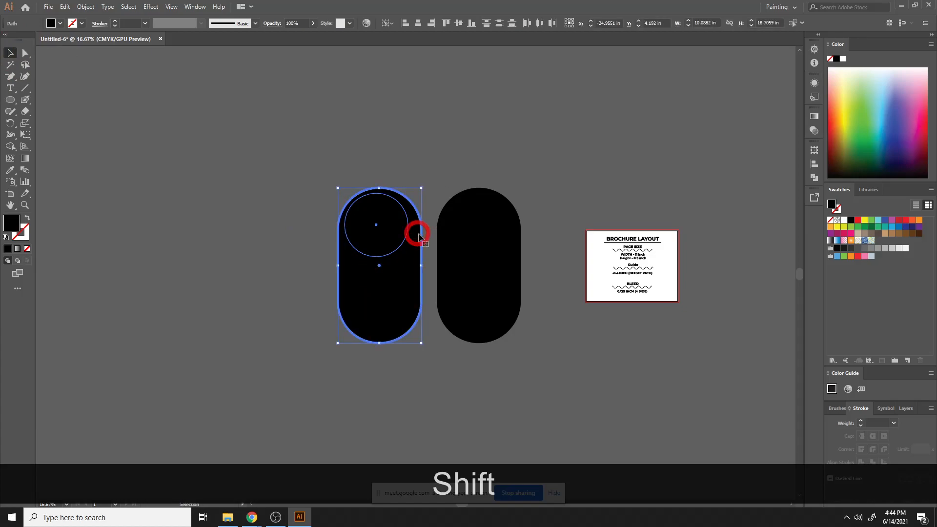
pyautogui.click(418, 24)
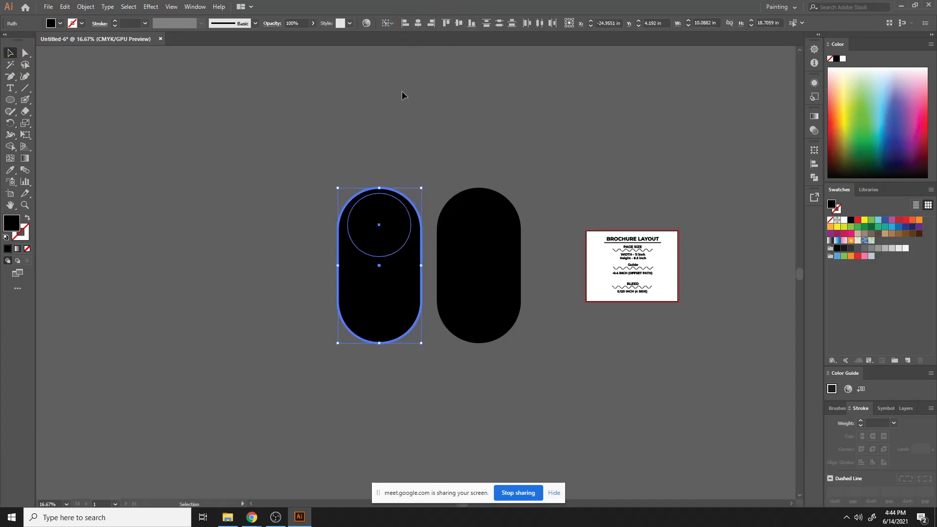
pyautogui.click(402, 91)
# - Enlarge the circle to about 8.9 in and fit it into the pill's rounded top end
pyautogui.click(378, 213)
pyautogui.keyDown('shift'); pyautogui.click(380, 257); pyautogui.keyUp('shift')
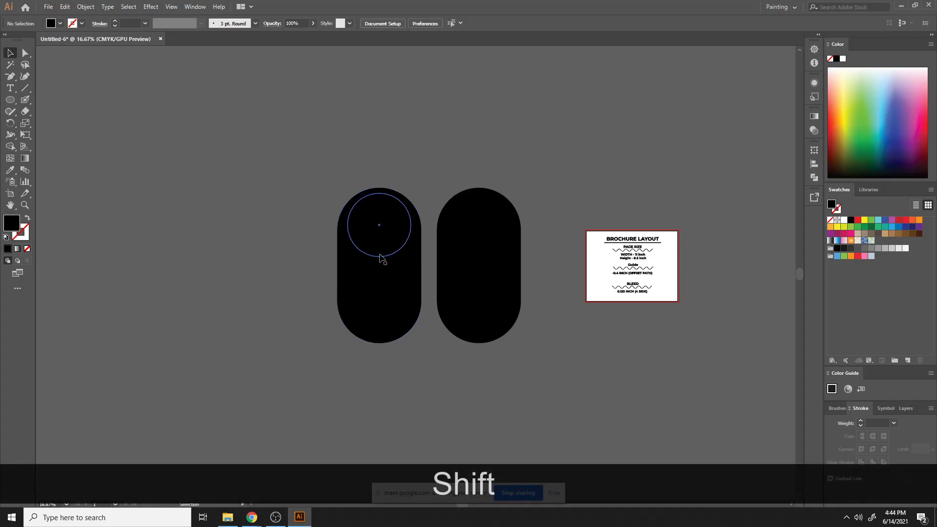
pyautogui.click(380, 257)
pyautogui.moveTo(379, 257); pyautogui.dragTo(379, 268)
pyautogui.click(493, 120)
pyautogui.click(382, 229)
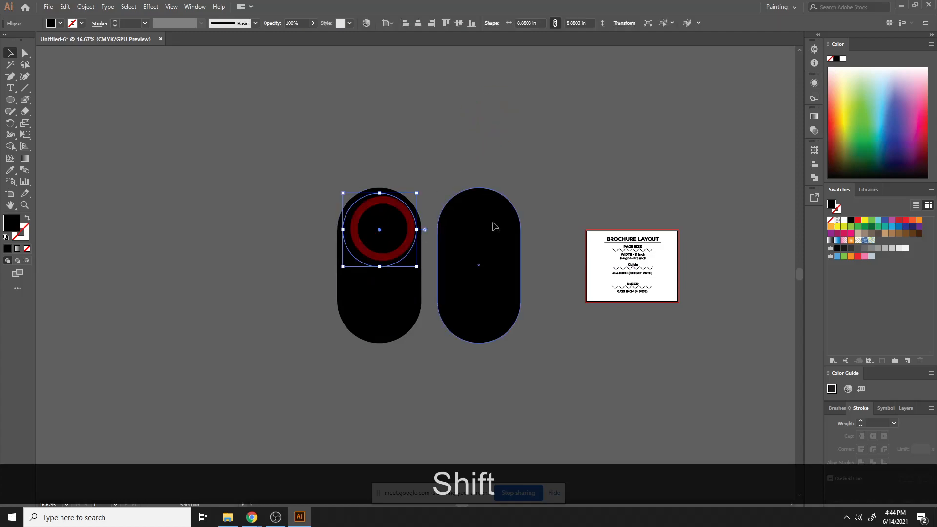
# - Fill the circle orange and duplicate it into the top of the right pill
pyautogui.click(683, 161)
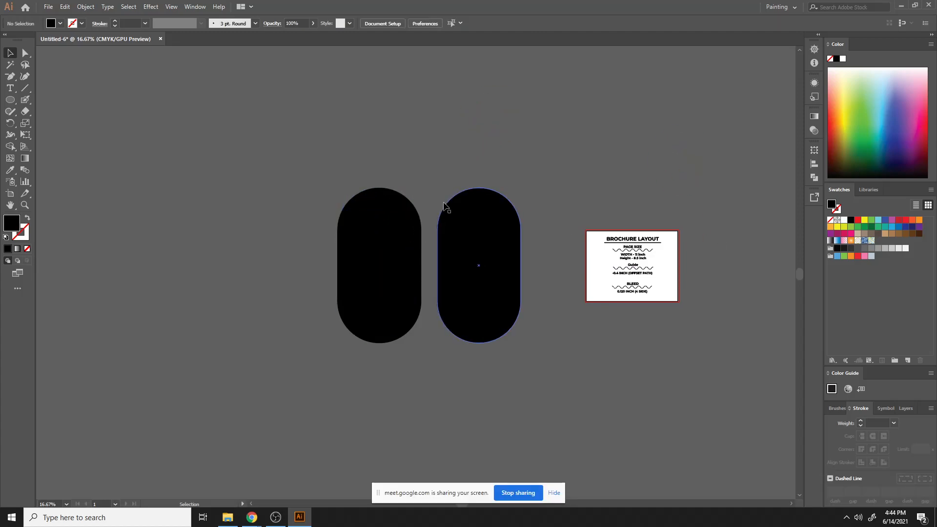
pyautogui.click(383, 203)
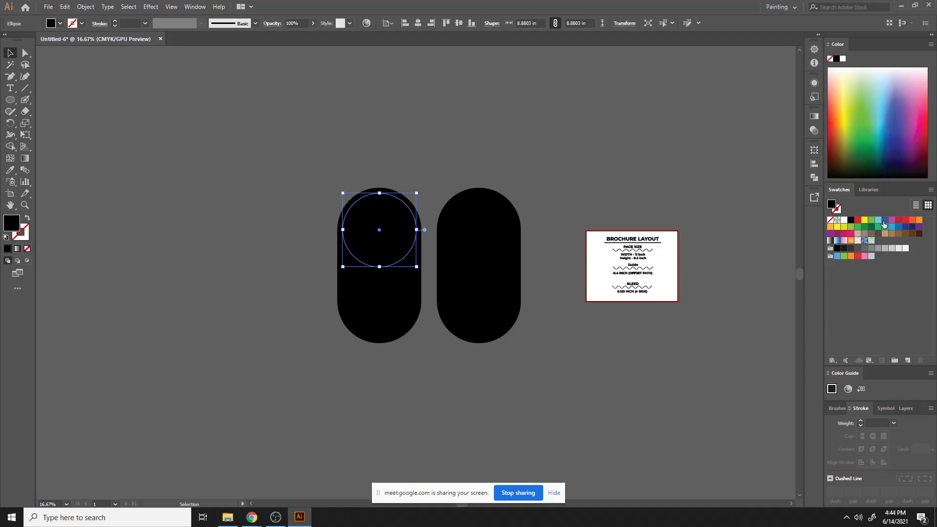
pyautogui.click(919, 219)
pyautogui.click(458, 142)
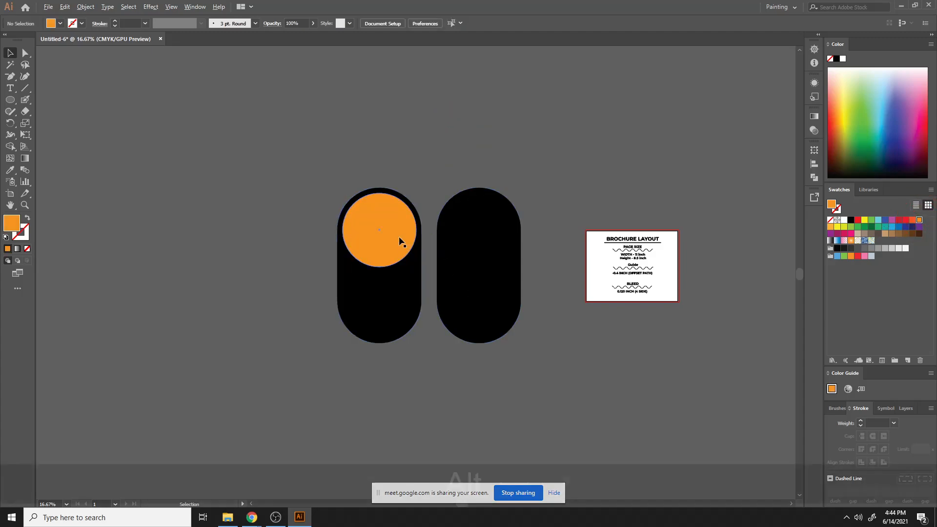
pyautogui.moveTo(404, 240); pyautogui.dragTo(500, 244)
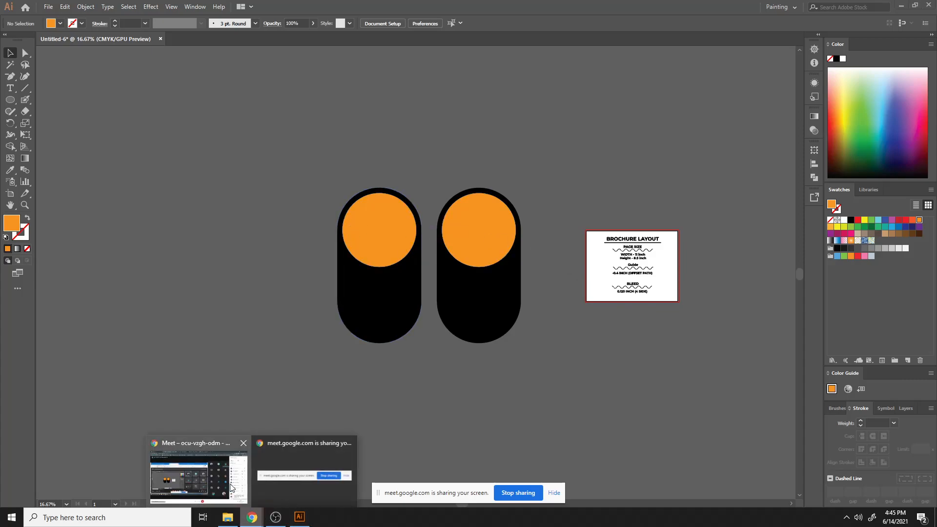
# - Select both pills with their circles and delete them
pyautogui.click(232, 488)
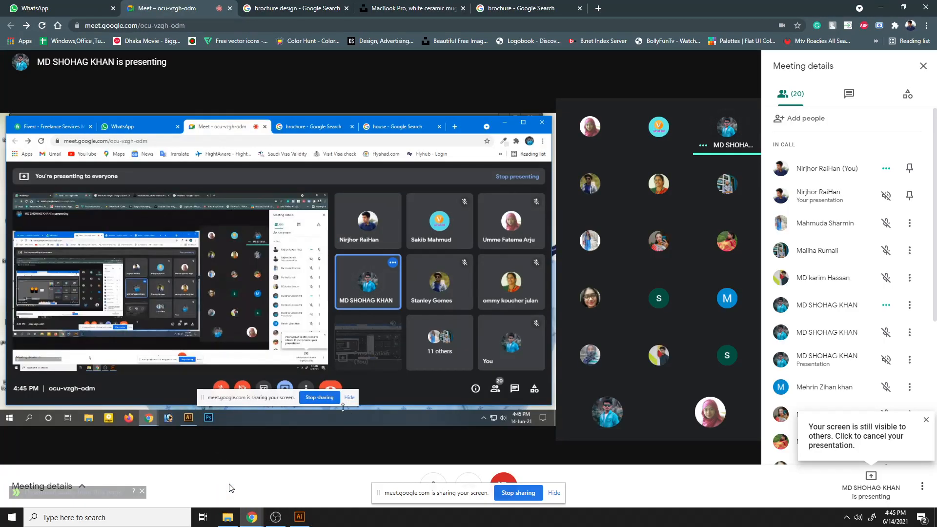
pyautogui.click(300, 517)
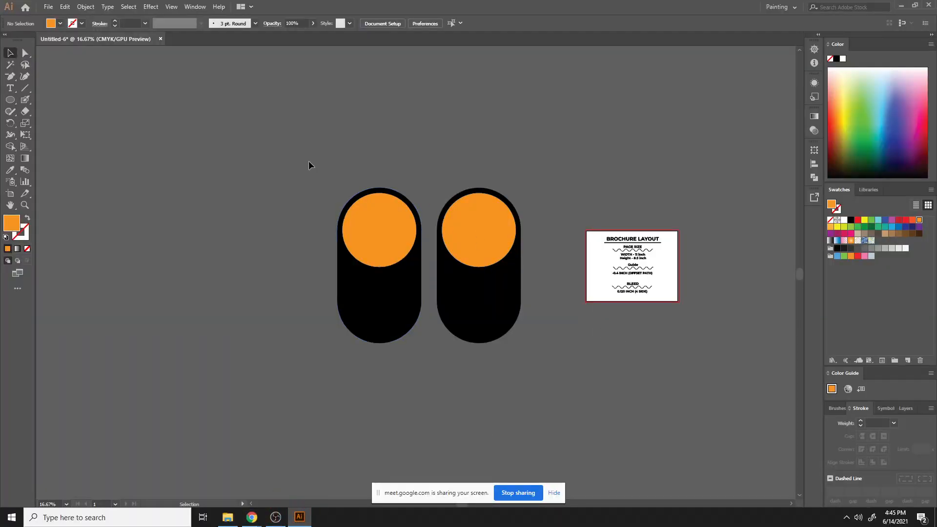
pyautogui.moveTo(308, 165); pyautogui.dragTo(535, 366)
pyautogui.press('Delete')
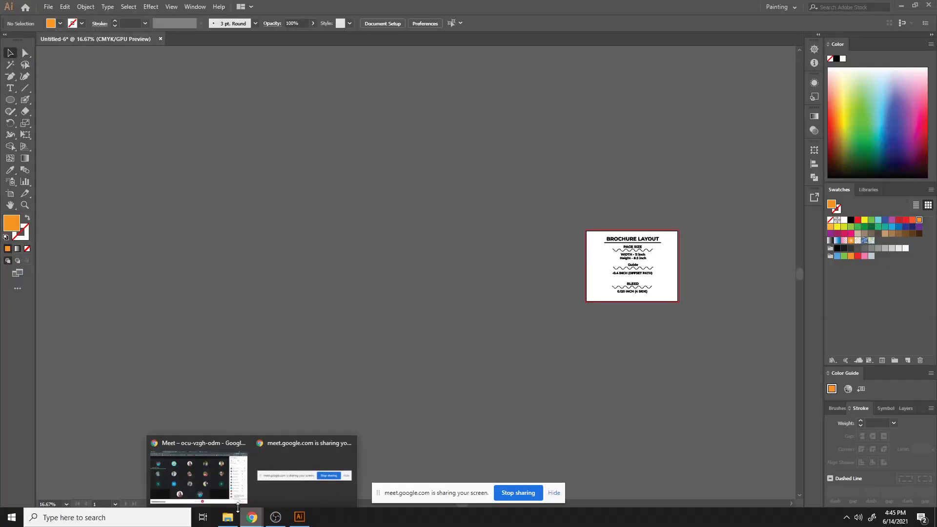
# - Switch to the browser and open the brochure image search results tab
pyautogui.click(252, 517)
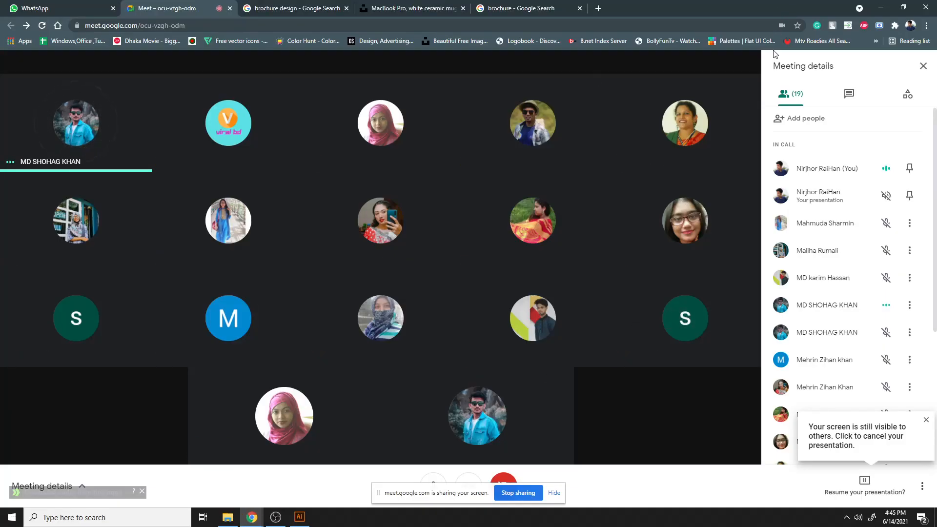
pyautogui.click(522, 8)
pyautogui.click(496, 27)
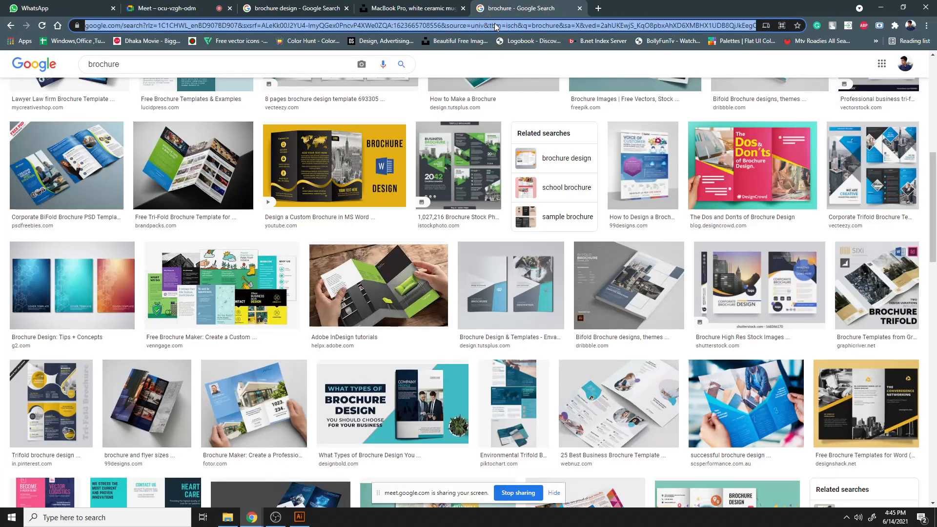
# - Search the web for "flyer design"
pyautogui.write('flyer ')
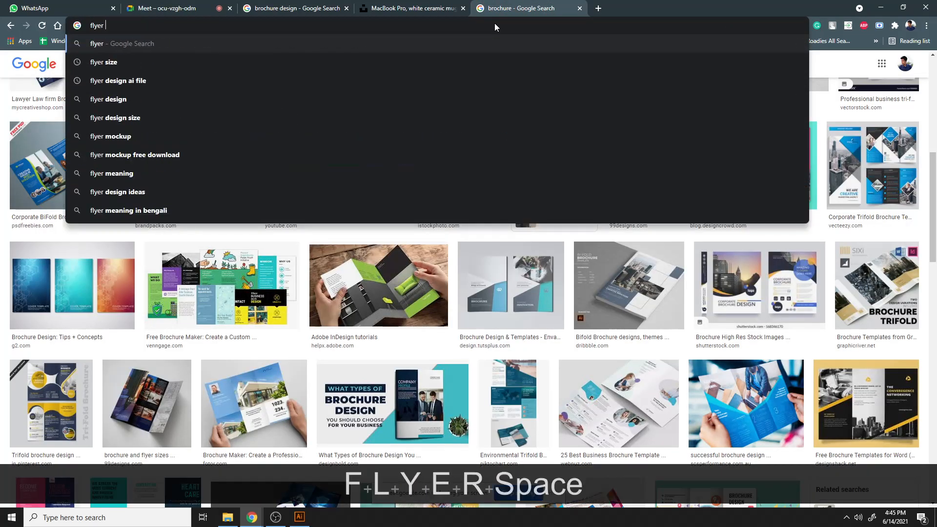
pyautogui.write('desugn')
pyautogui.press('BackSpace')
pyautogui.press('BackSpace')
pyautogui.press('BackSpace')
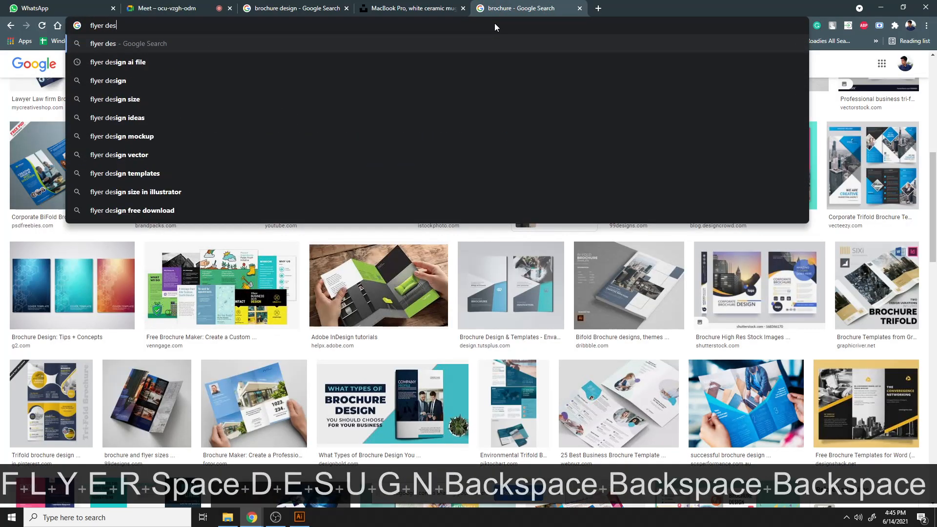
pyautogui.write('ihg')
pyautogui.press('BackSpace')
pyautogui.press('BackSpace')
pyautogui.write('gn')
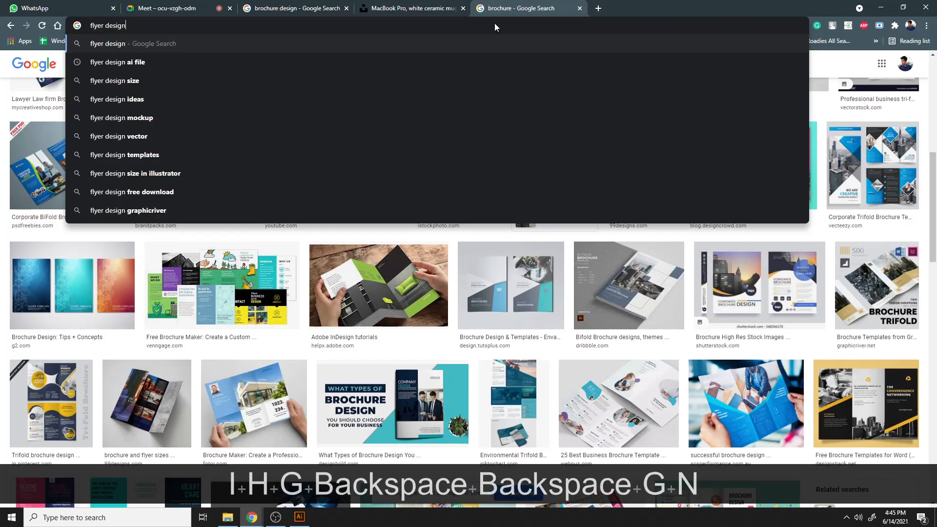
pyautogui.press('Return')
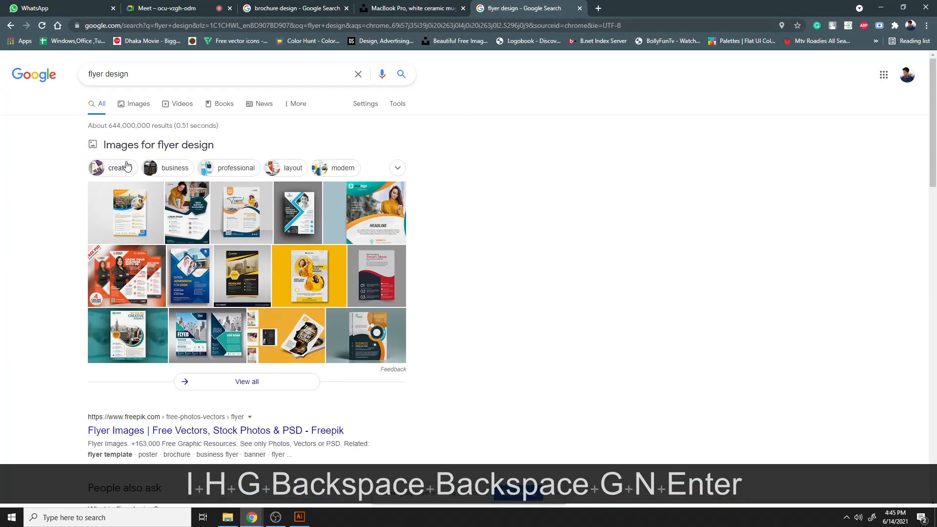
# - Open the Creative Business Flyer Design image from the flyer image results and copy the image
pyautogui.click(148, 145)
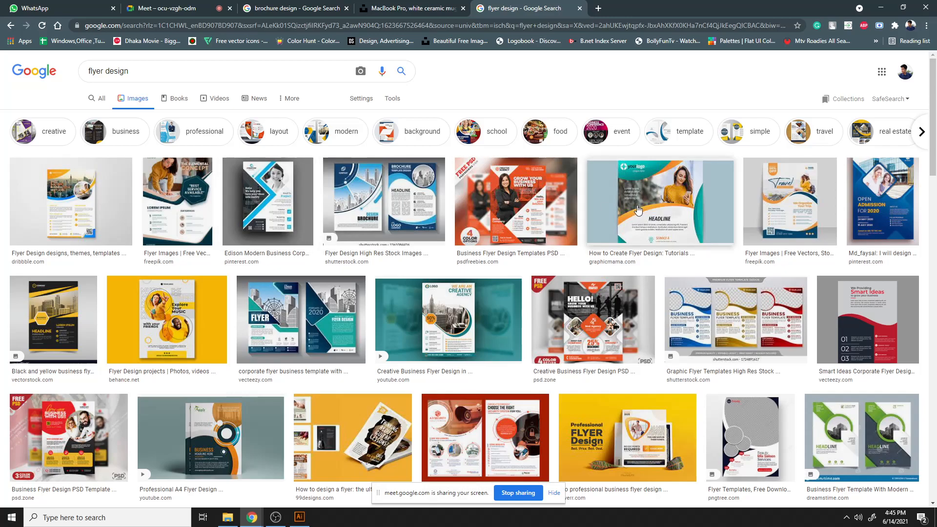
pyautogui.scroll(-3, 638, 210)
pyautogui.click(589, 193)
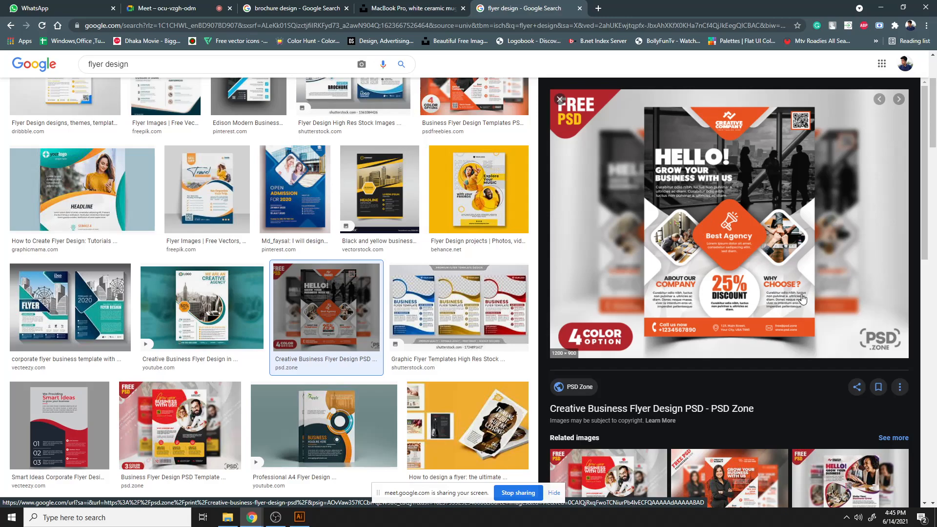
pyautogui.scroll(-2, 752, 306)
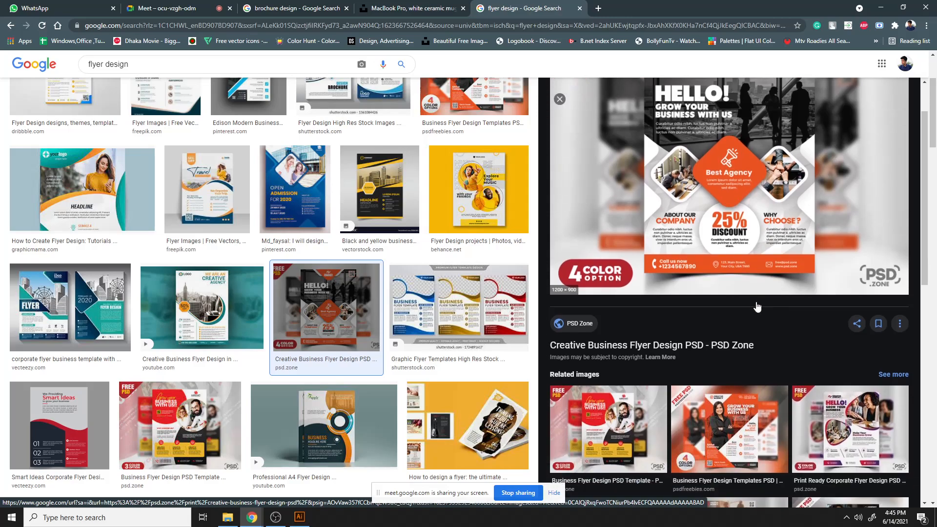
pyautogui.scroll(2, 758, 306)
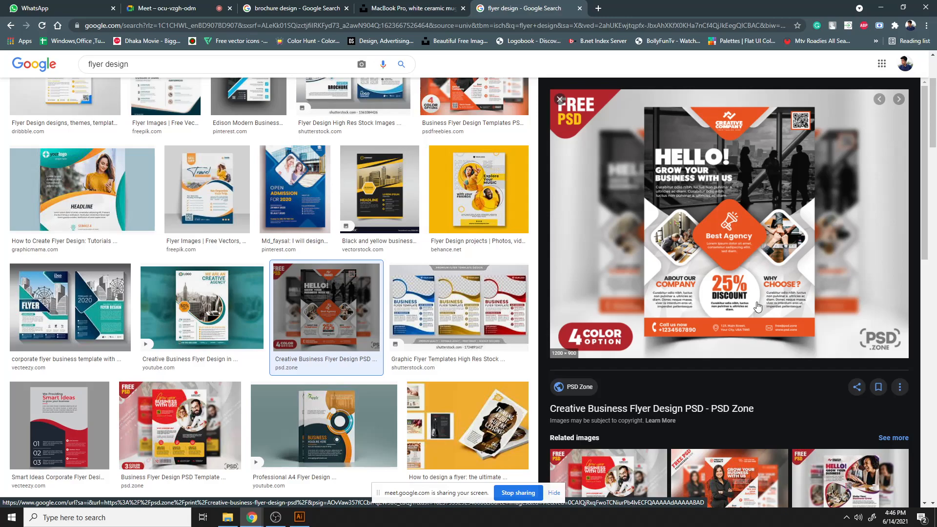
pyautogui.rightClick(720, 204)
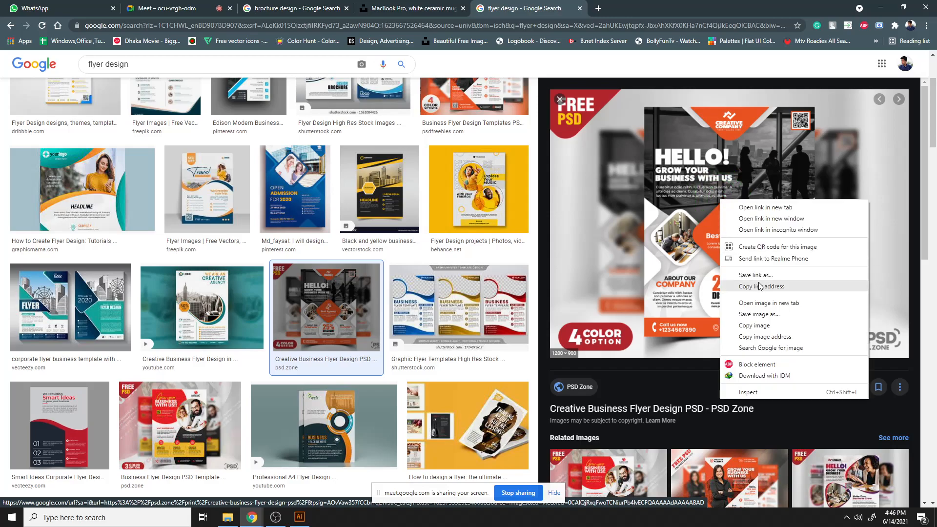
pyautogui.click(770, 330)
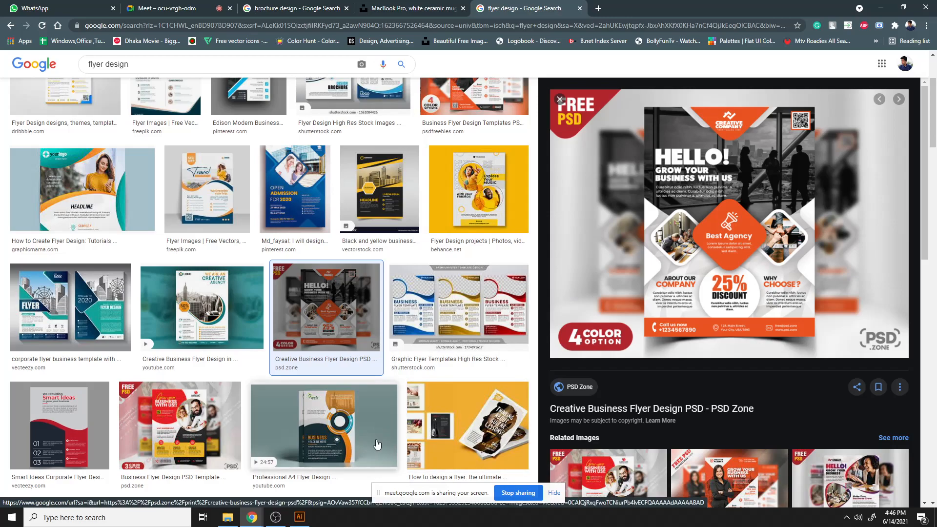
# - Paste the copied flyer image into the Illustrator document and move it left of the artboard
pyautogui.click(299, 517)
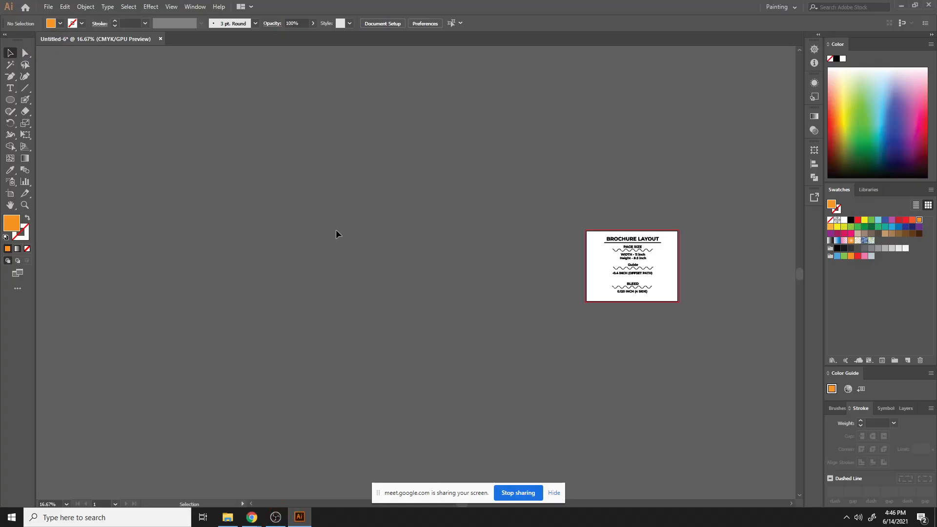
pyautogui.hotkey('ctrl', 'v')
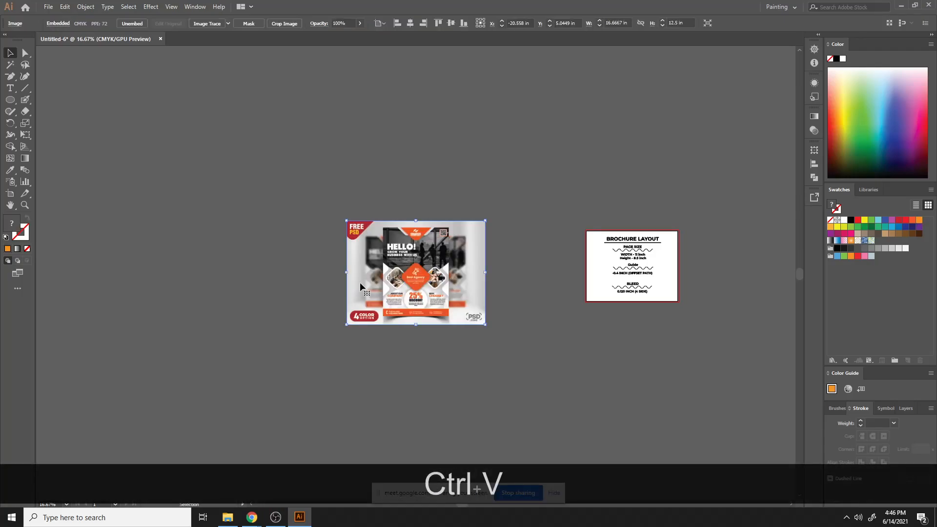
pyautogui.moveTo(410, 283); pyautogui.dragTo(352, 262)
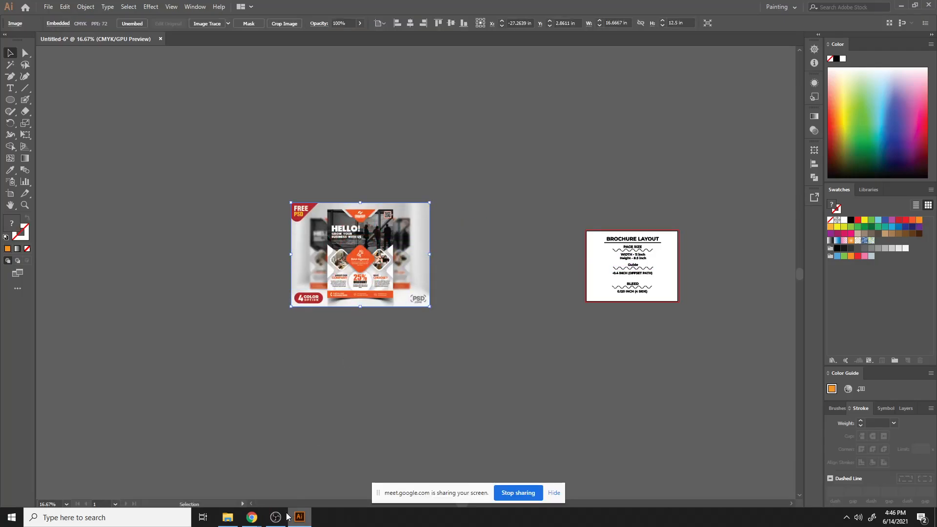
# - Search images for "flyer size" in the browser
pyautogui.click(299, 517)
pyautogui.moveTo(143, 59); pyautogui.dragTo(2, 20)
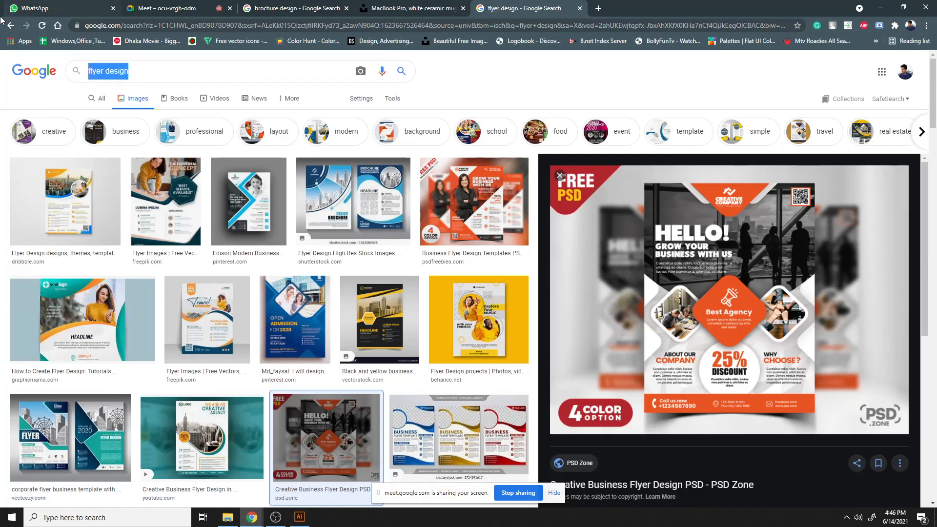
pyautogui.write('flyer ')
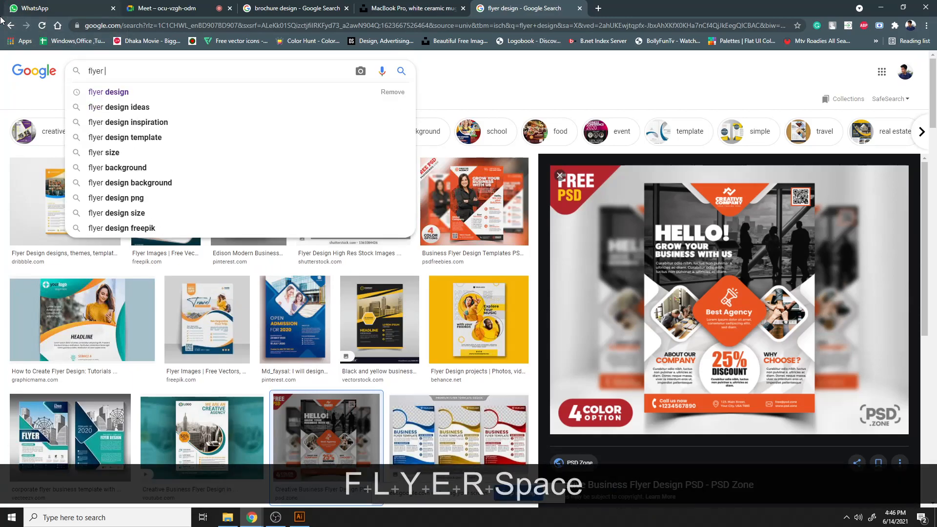
pyautogui.write('suze')
pyautogui.press('BackSpace')
pyautogui.press('BackSpace')
pyautogui.press('BackSpace')
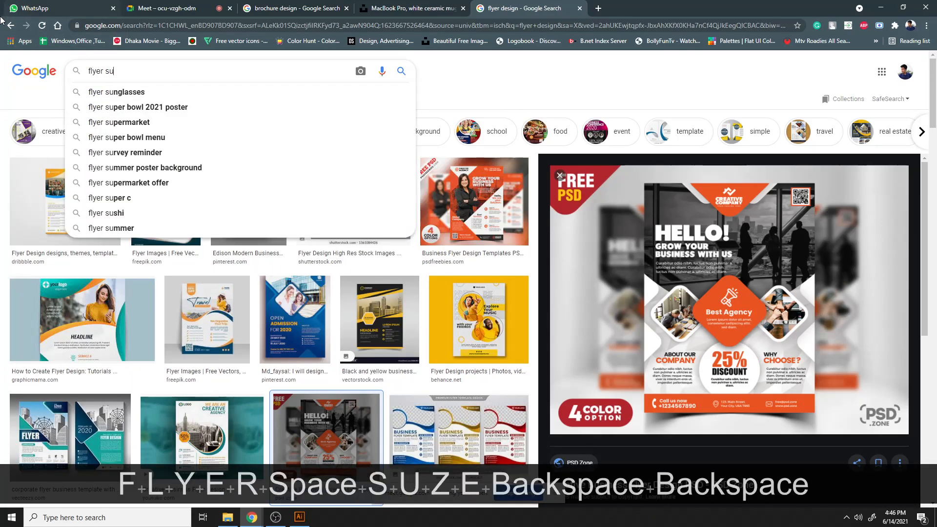
pyautogui.write('ize')
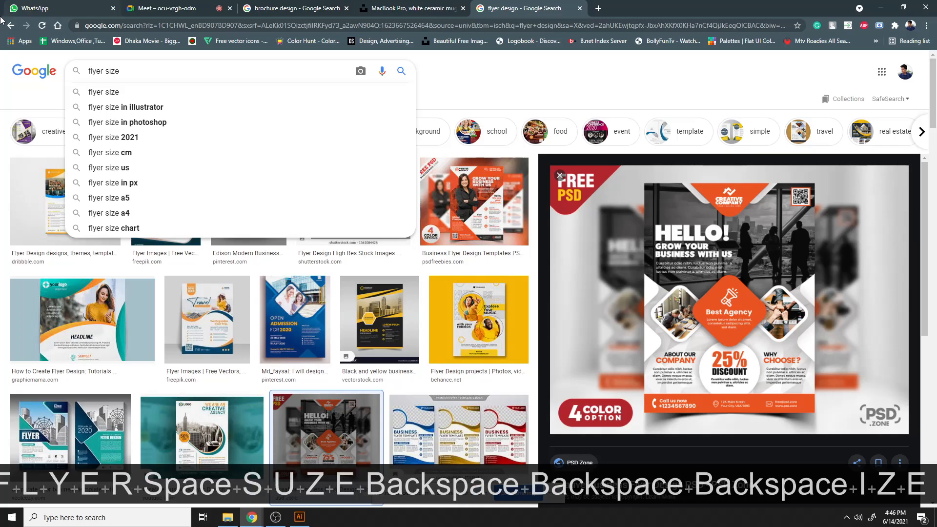
pyautogui.press('Return')
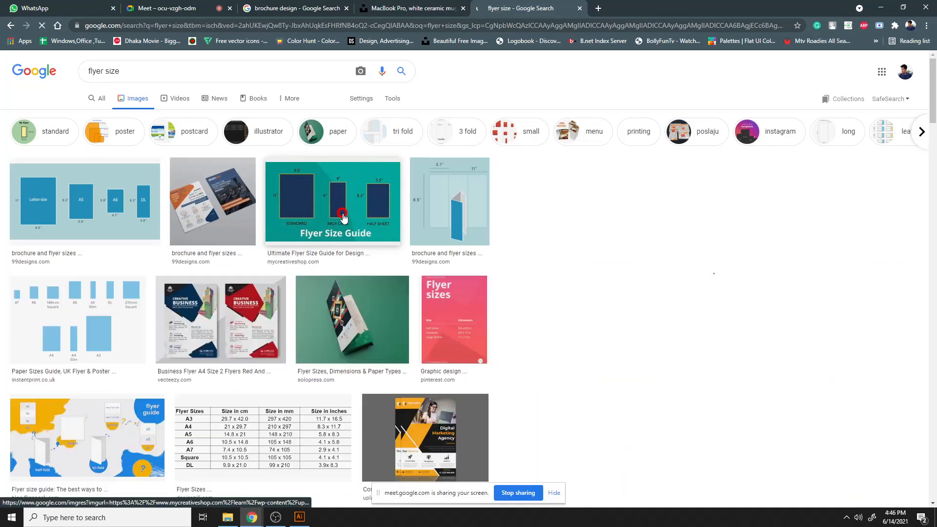
# - Open the Flyer Size Guide image and examine the standard flyer dimensions
pyautogui.click(343, 220)
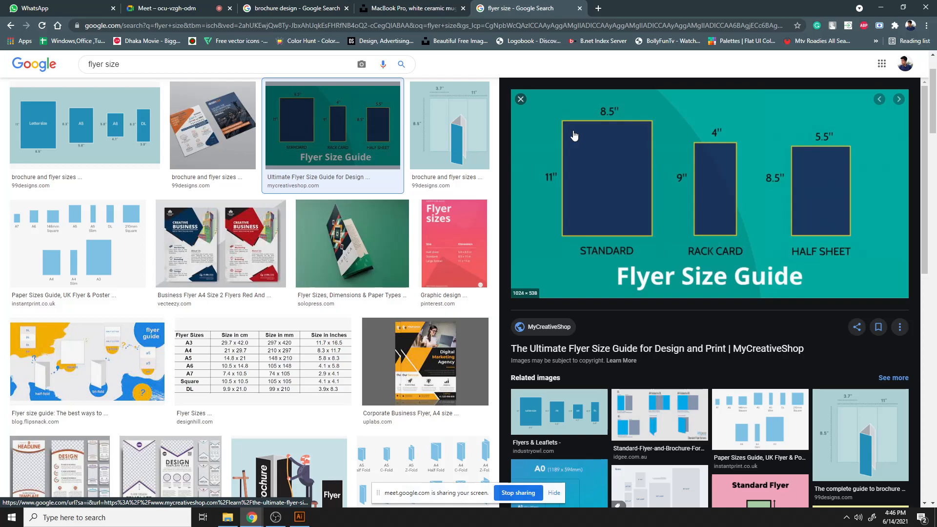
pyautogui.scroll(-3, 415, 207)
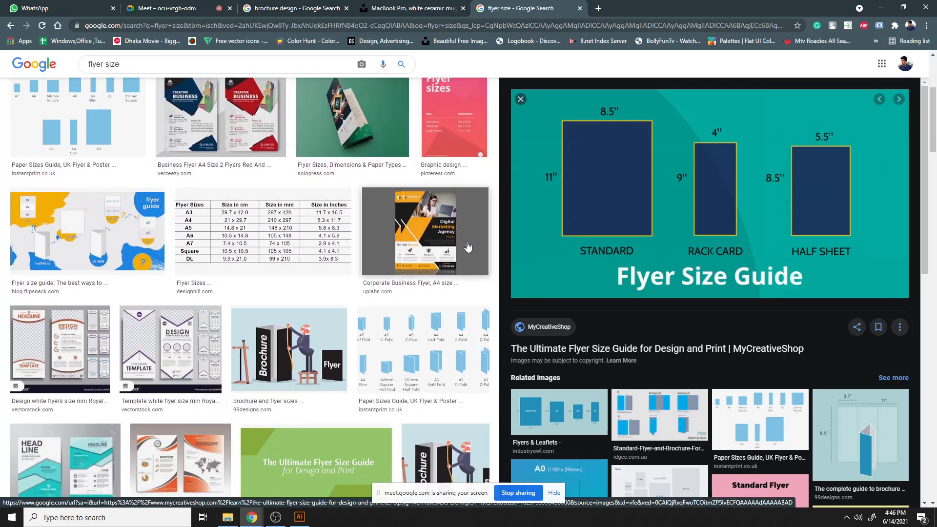
pyautogui.scroll(-5, 483, 248)
pyautogui.scroll(-5, 485, 248)
pyautogui.scroll(13, 486, 248)
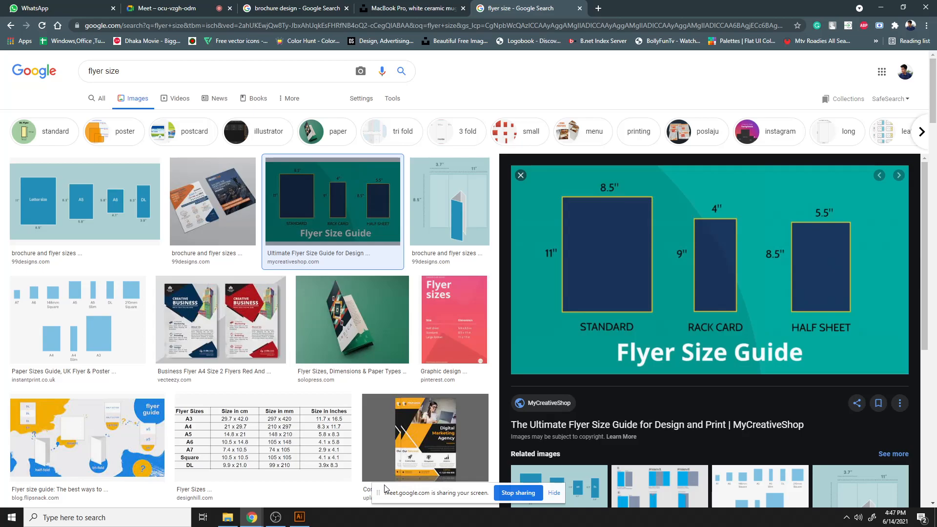
# - Enlarge the pasted flyer image to about 52.5 × 39.4 in and move it over the canvas centre
pyautogui.click(300, 517)
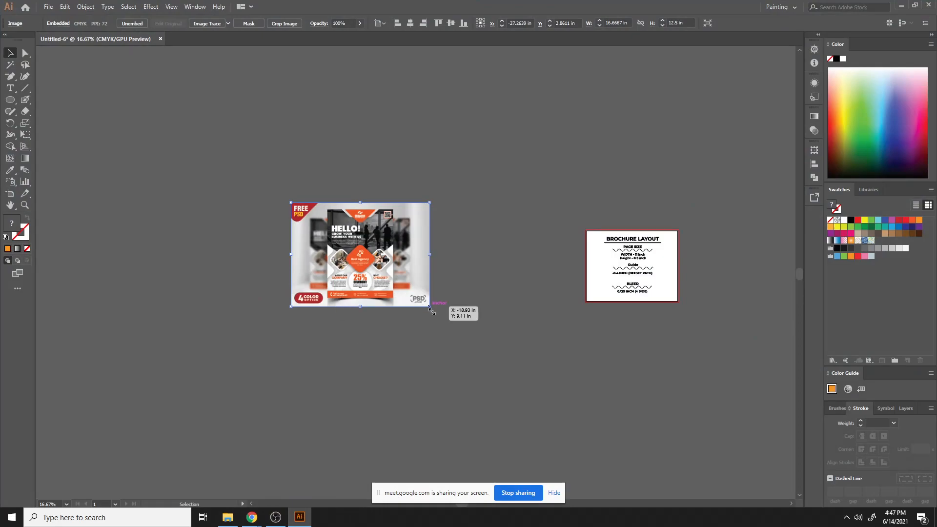
pyautogui.moveTo(429, 308); pyautogui.dragTo(578, 417)
pyautogui.moveTo(368, 285); pyautogui.dragTo(438, 283)
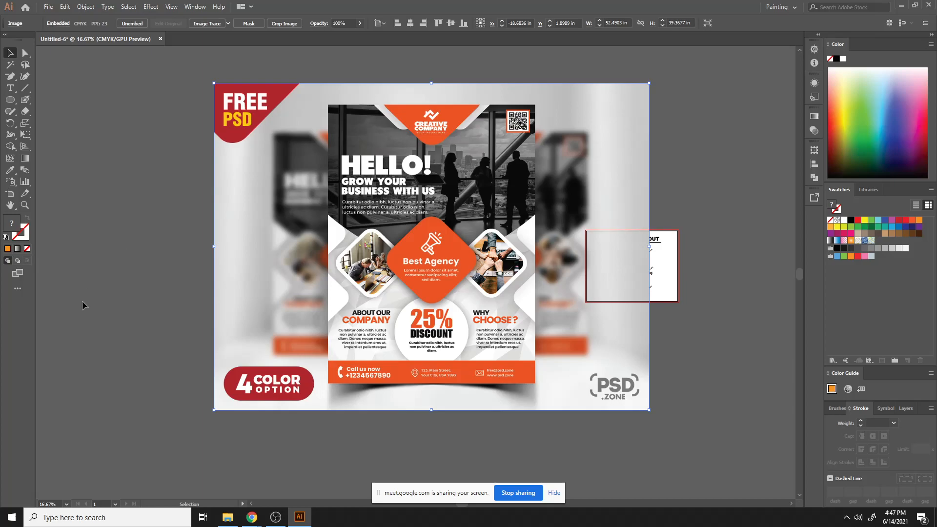
# - Nudge the flyer reference image slightly downward on the canvas
pyautogui.moveTo(251, 517)
pyautogui.click(218, 498)
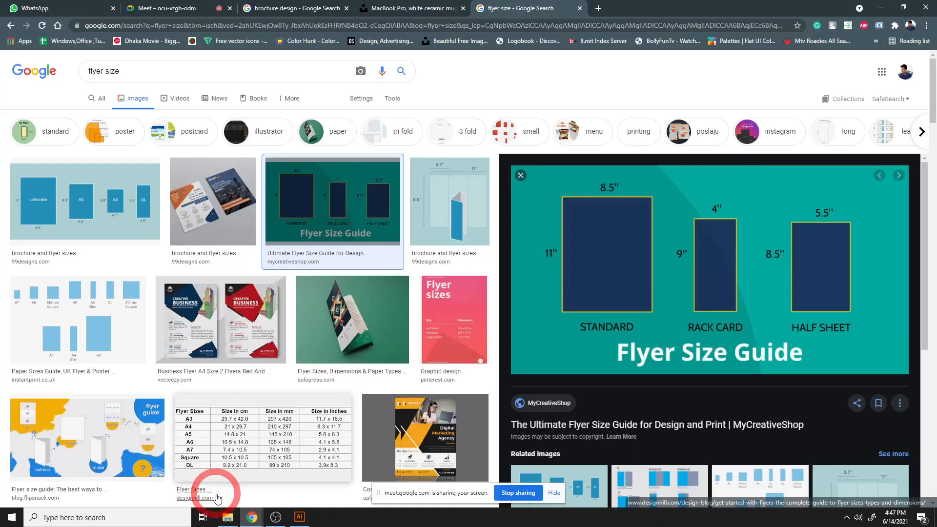
pyautogui.click(177, 8)
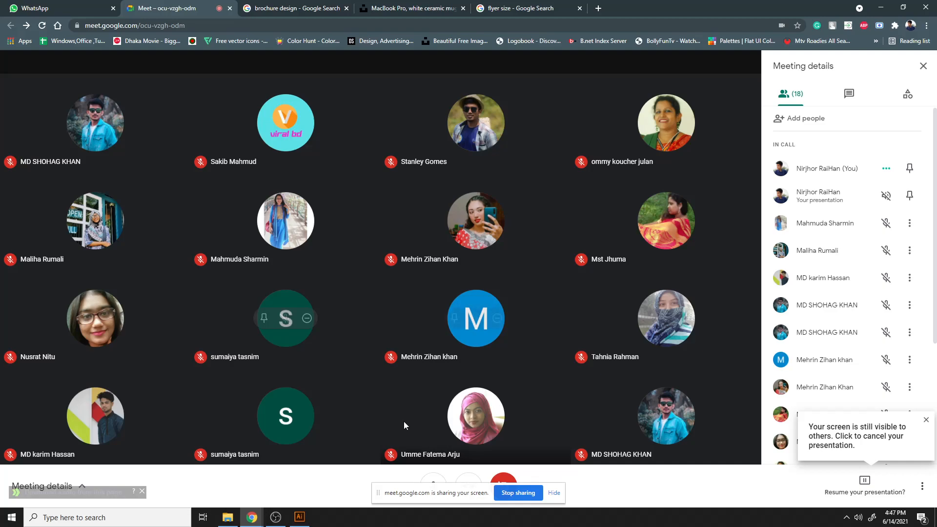
pyautogui.click(299, 517)
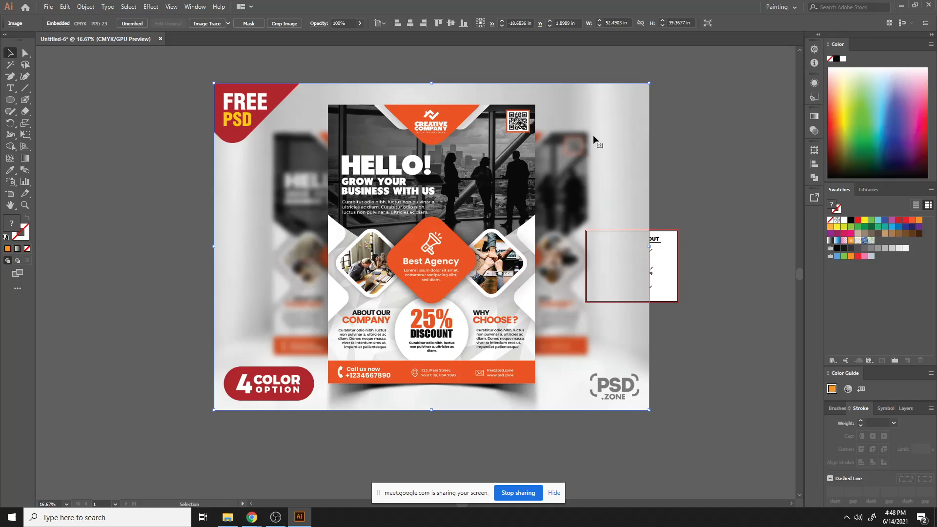
pyautogui.moveTo(569, 147); pyautogui.dragTo(568, 149)
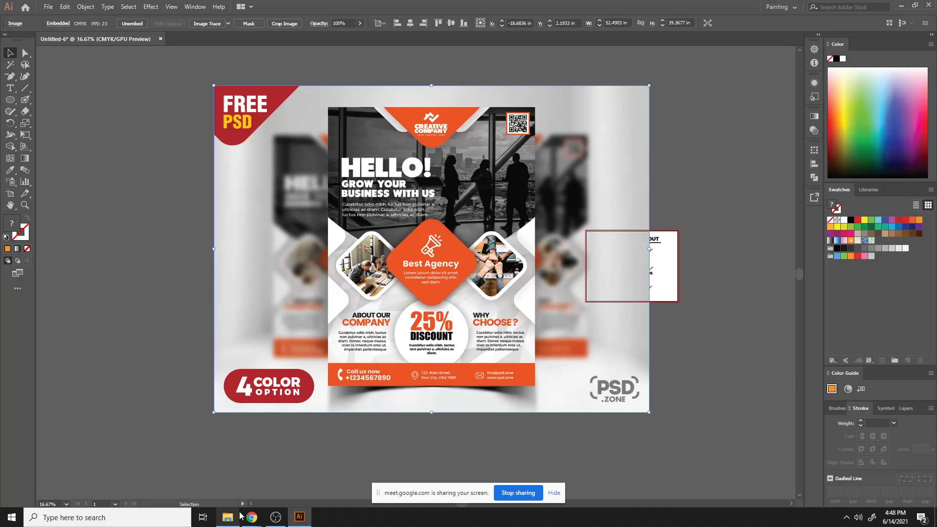
pyautogui.moveTo(252, 517)
pyautogui.click(191, 496)
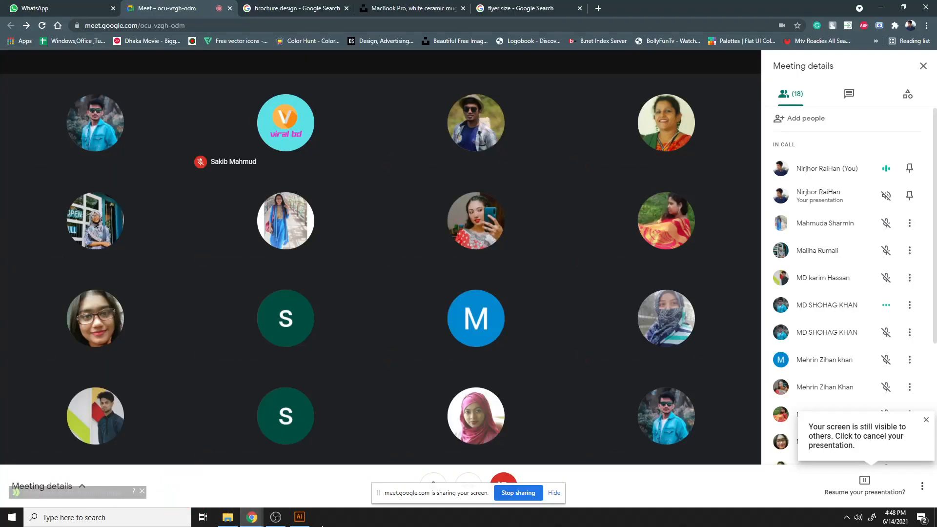
pyautogui.click(299, 517)
pyautogui.scroll(-3, 412, 261)
pyautogui.scroll(-2, 412, 262)
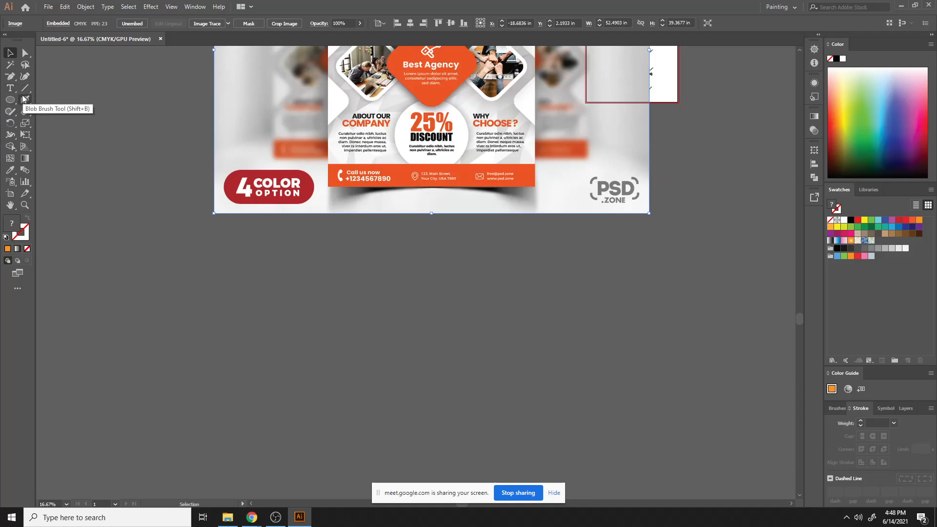
# - Lock the mockup image and draw a curved orange wedge beneath the flyer's contact bar with the Pen tool
pyautogui.hotkey('ctrl', '2')
pyautogui.scroll(2, 326, 163)
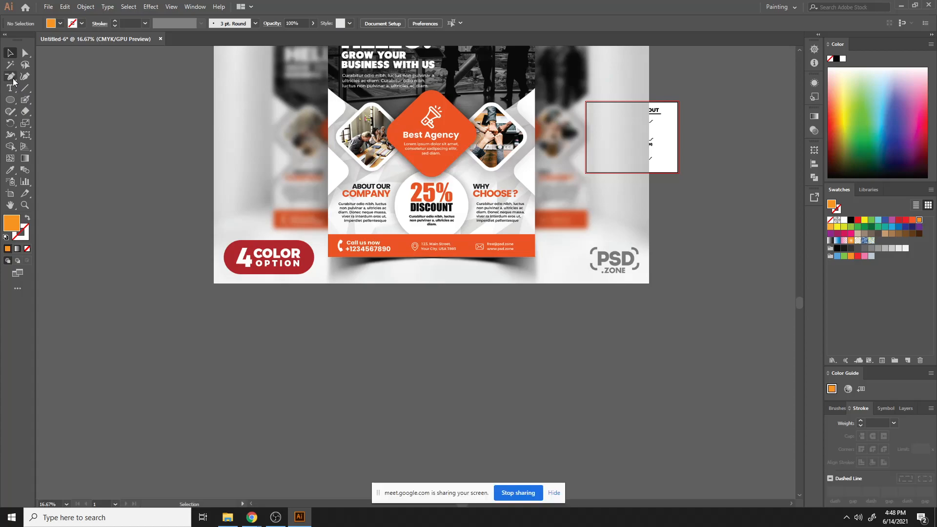
pyautogui.moveTo(9, 76); pyautogui.dragTo(44, 79)
pyautogui.click(420, 258)
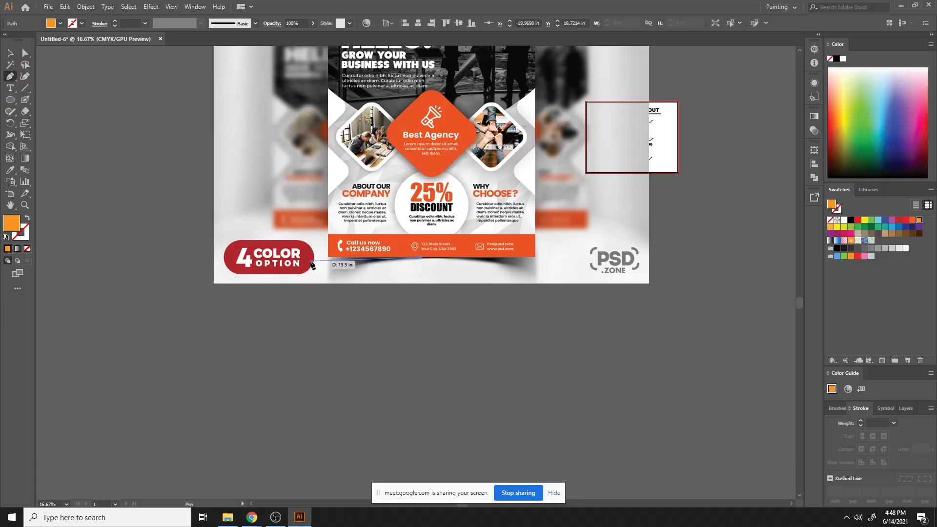
pyautogui.click(330, 257)
pyautogui.click(330, 280)
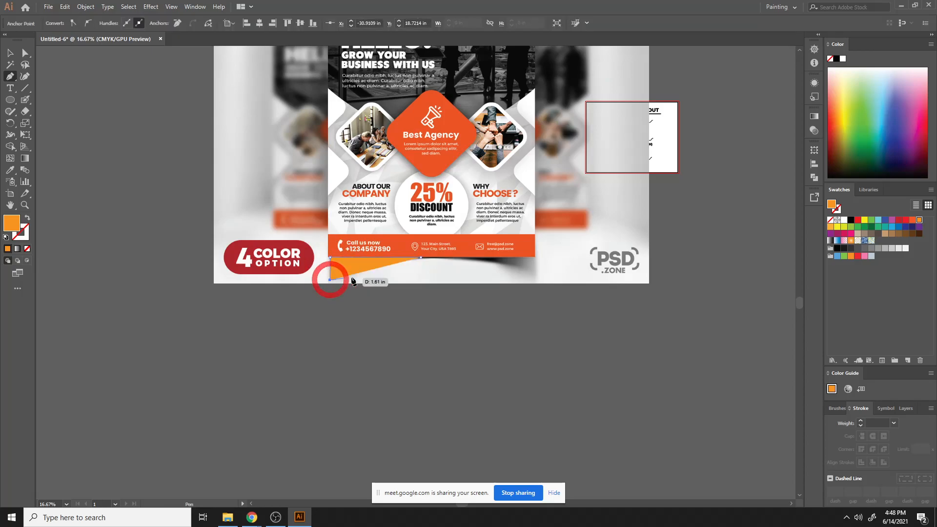
pyautogui.click(421, 257)
pyautogui.moveTo(440, 265); pyautogui.dragTo(506, 253)
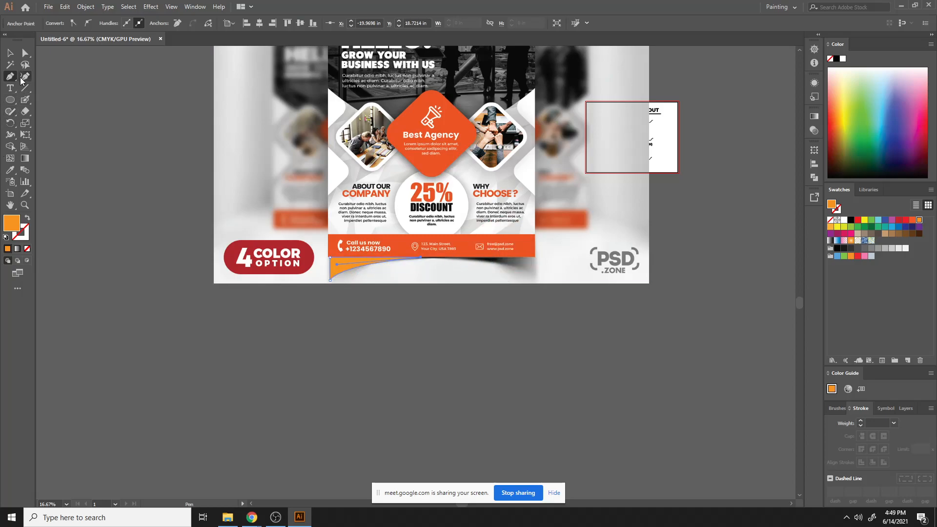
# - Reflect a copy of the curved wedge across the vertical axis
pyautogui.click(10, 52)
pyautogui.click(397, 340)
pyautogui.rightClick(344, 269)
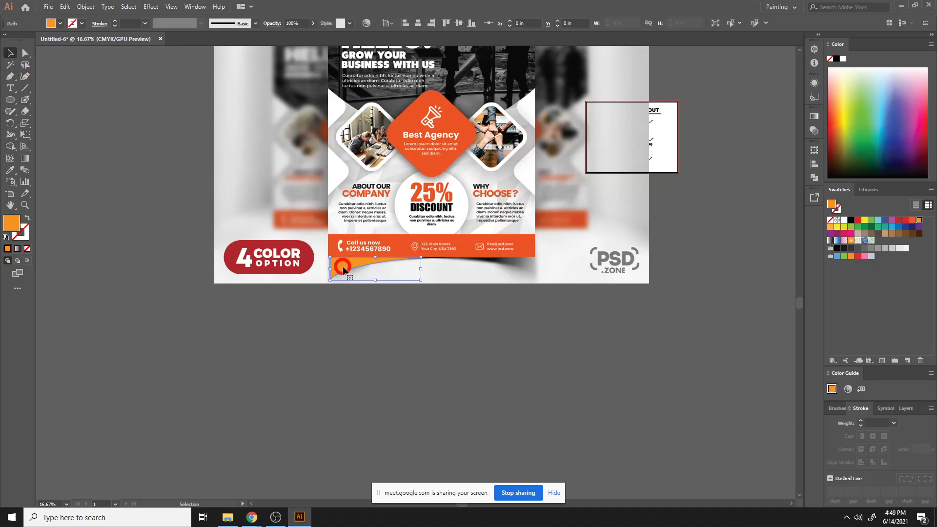
pyautogui.moveTo(422, 427)
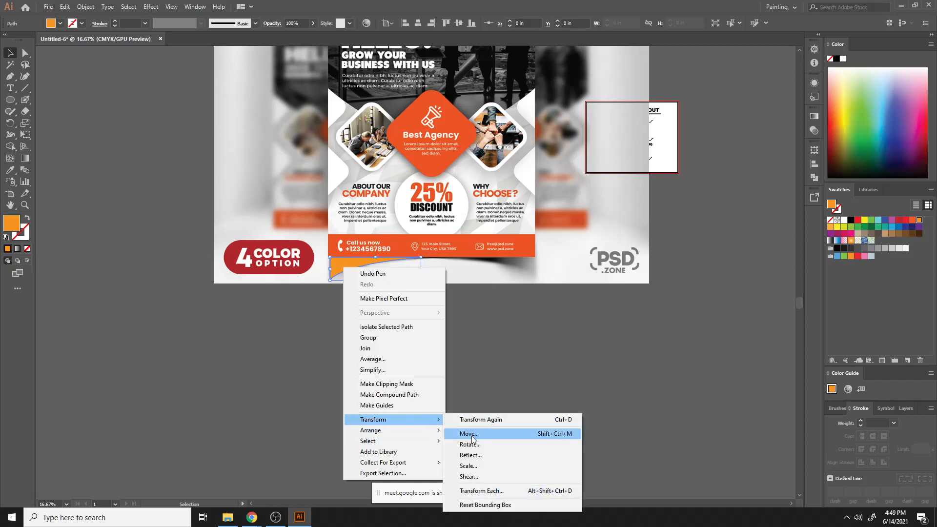
pyautogui.click(474, 455)
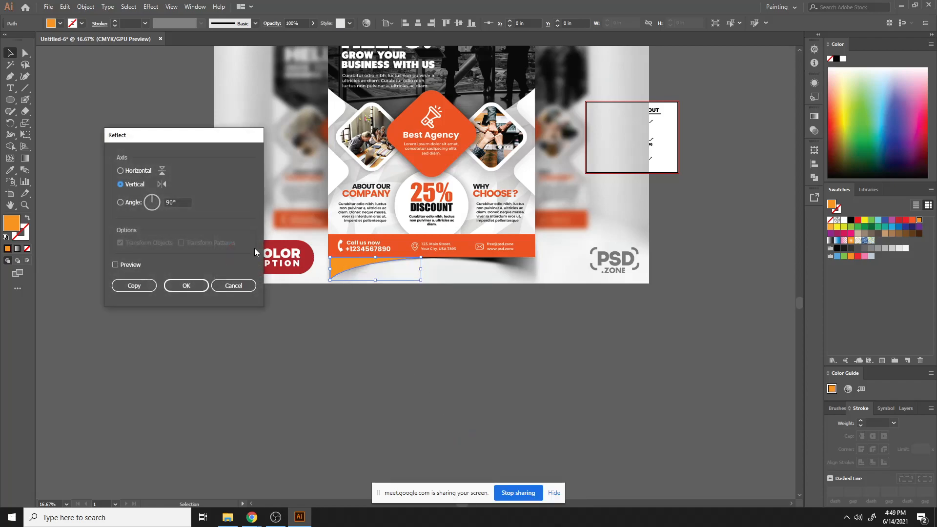
pyautogui.click(117, 289)
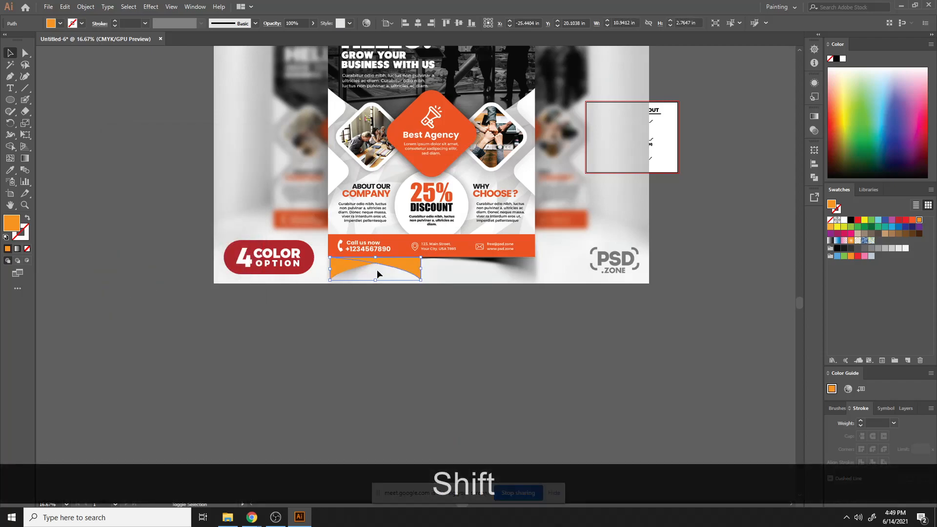
# - Nudge the reflected copy rightward until it sits under the flyer's right half
pyautogui.hotkey('shift', 'Right')
pyautogui.hotkey('shift', 'Right')
pyautogui.hotkey('shift', 'Right')
pyautogui.hotkey('shift', 'Right')
pyautogui.hotkey('shift', 'Right')
pyautogui.hotkey('shift', 'Right')
pyautogui.hotkey('shift', 'Right')
pyautogui.hotkey('shift', 'Right')
pyautogui.hotkey('shift', 'Right')
pyautogui.hotkey('shift', 'Right')
pyautogui.hotkey('shift', 'Right')
pyautogui.hotkey('shift', 'Right')
pyautogui.hotkey('shift', 'Right')
pyautogui.hotkey('shift', 'Right')
pyautogui.hotkey('shift', 'Right')
pyautogui.hotkey('shift', 'Right')
pyautogui.hotkey('shift', 'Right')
pyautogui.hotkey('shift', 'Right')
pyautogui.hotkey('shift', 'Right')
pyautogui.hotkey('shift', 'Right')
pyautogui.hotkey('shift', 'Right')
pyautogui.hotkey('shift', 'Right')
pyautogui.hotkey('shift', 'Right')
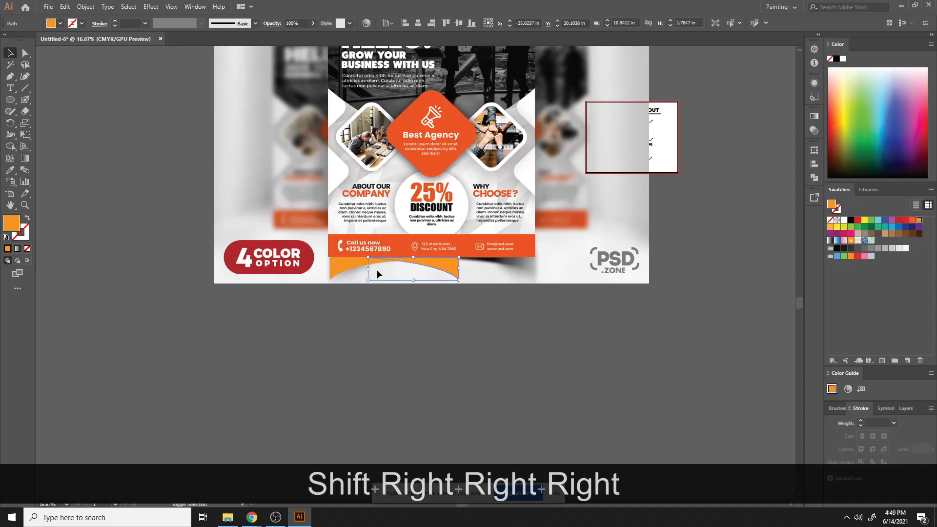
pyautogui.hotkey('shift', 'Right')
pyautogui.hotkey('shift', 'Right')
pyautogui.hotkey('shift', 'Right')
pyautogui.hotkey('shift', 'Right')
pyautogui.hotkey('shift', 'Right')
pyautogui.hotkey('shift', 'Right')
pyautogui.hotkey('shift', 'Right')
pyautogui.hotkey('shift', 'Right')
pyautogui.hotkey('shift', 'Right')
pyautogui.hotkey('shift', 'Right')
pyautogui.hotkey('shift', 'Right')
pyautogui.hotkey('shift', 'Right')
pyautogui.hotkey('shift', 'Right')
pyautogui.hotkey('shift', 'Right')
pyautogui.hotkey('shift', 'Right')
pyautogui.hotkey('shift', 'Right')
pyautogui.hotkey('shift', 'Right')
pyautogui.hotkey('shift', 'Right')
pyautogui.hotkey('shift', 'Right')
pyautogui.hotkey('shift', 'Right')
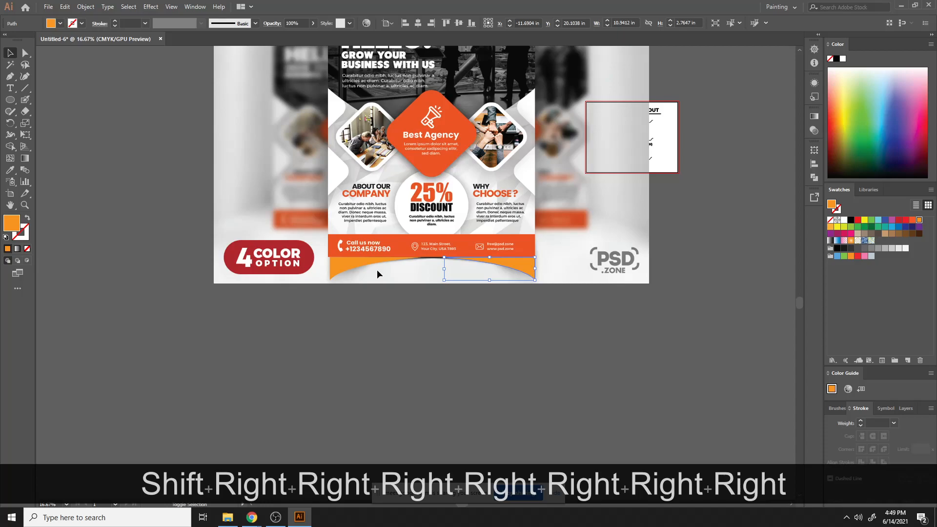
pyautogui.click(428, 317)
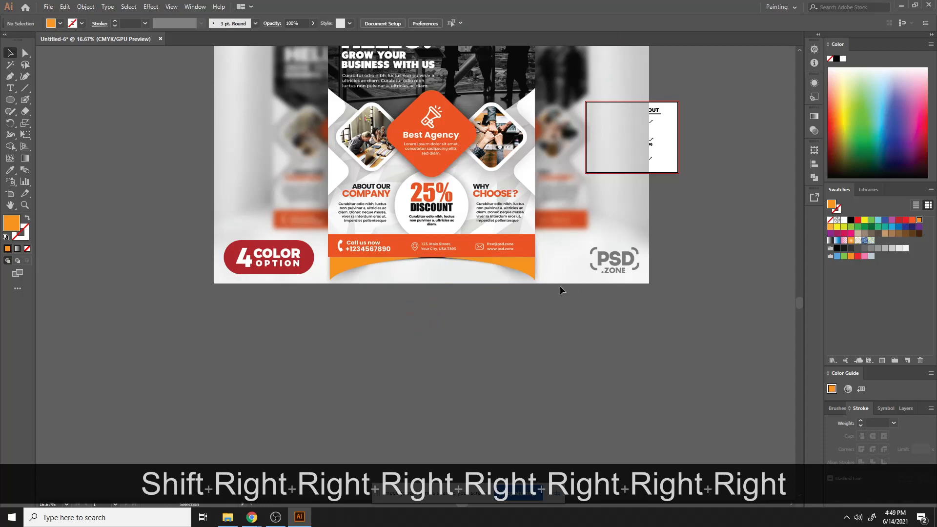
# - Fill the right-hand curved wedge with a white-to-black linear gradient
pyautogui.click(498, 266)
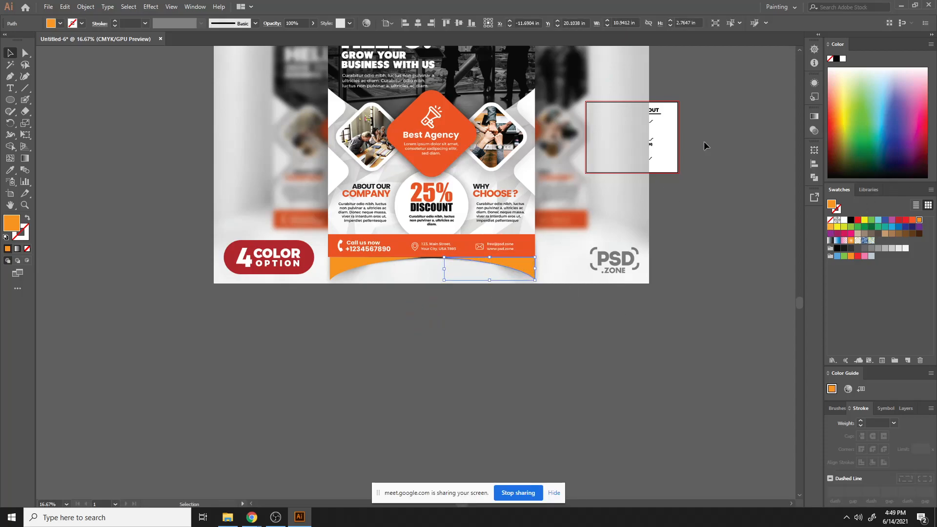
pyautogui.click(813, 117)
pyautogui.click(729, 186)
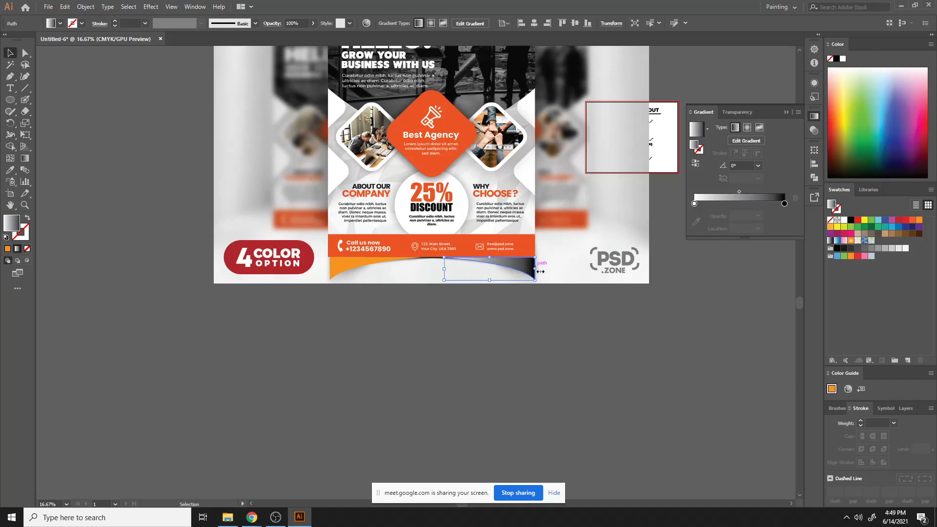
pyautogui.moveTo(526, 268)
pyautogui.mouseDown()
pyautogui.moveTo(556, 308)
pyautogui.moveTo(541, 339)
pyautogui.moveTo(514, 343)
pyautogui.moveTo(524, 268)
pyautogui.mouseUp()
pyautogui.press('g')
pyautogui.moveTo(450, 258)
pyautogui.mouseDown()
pyautogui.moveTo(542, 274)
pyautogui.moveTo(445, 258)
pyautogui.mouseUp()
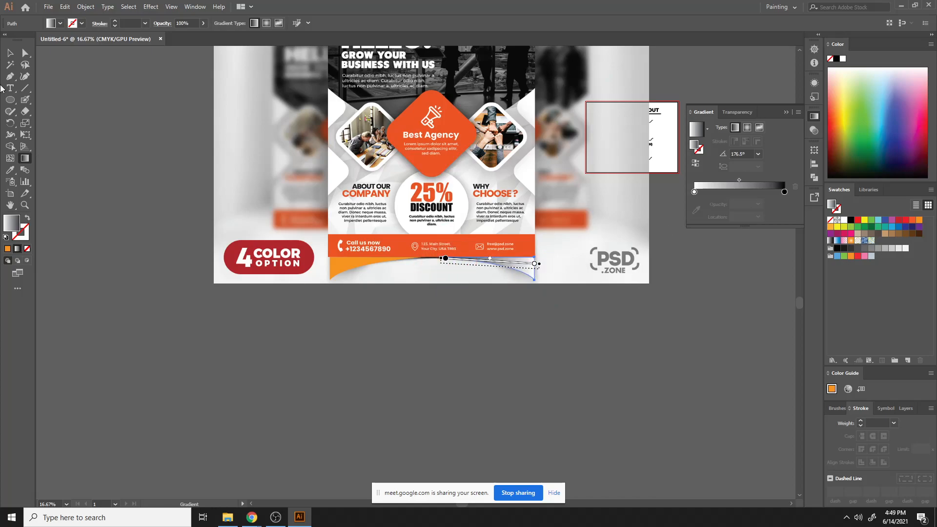
pyautogui.click(10, 53)
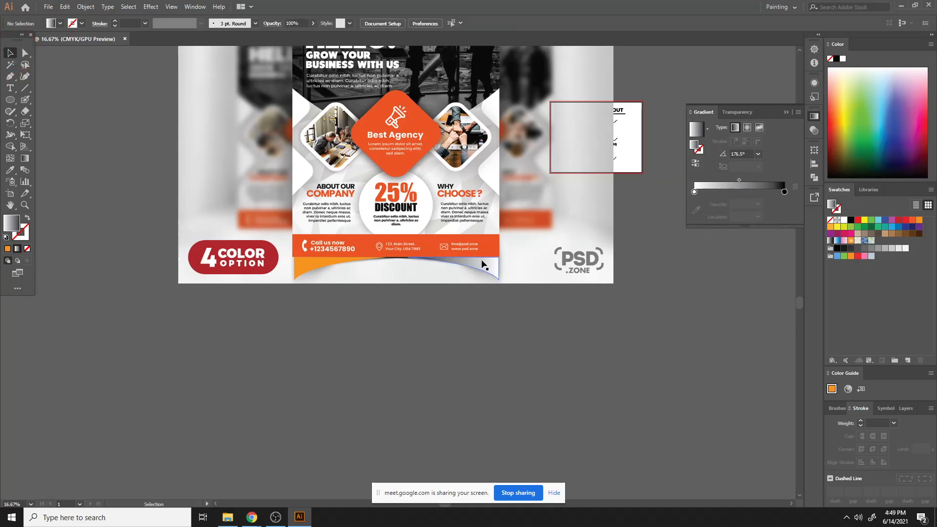
pyautogui.press('g')
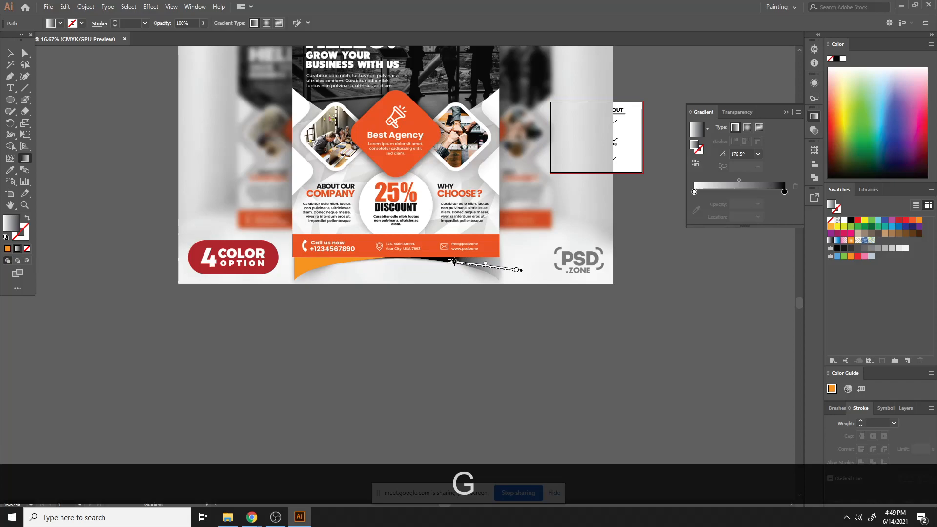
pyautogui.moveTo(479, 264); pyautogui.dragTo(471, 263)
pyautogui.click(535, 343)
pyautogui.hotkey('ctrl', 'z')
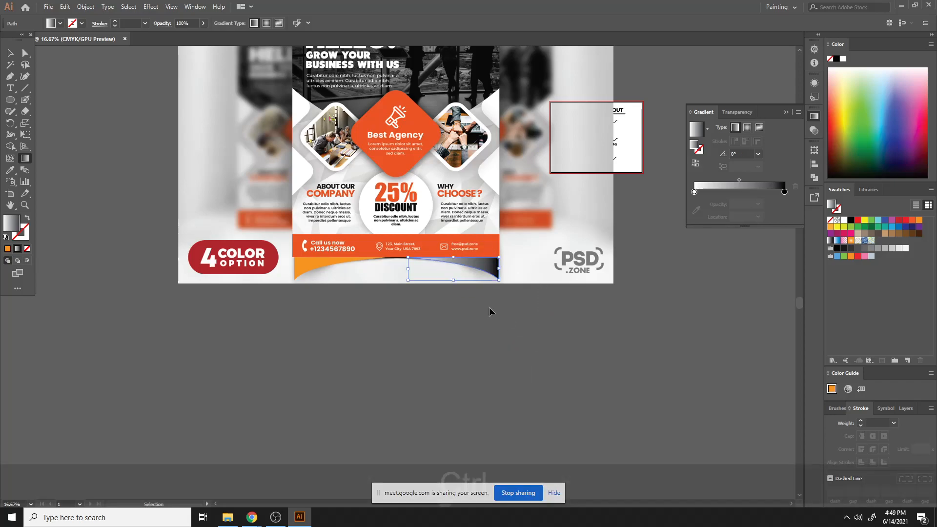
# - Redraw the gradient on the right wedge so it runs right to left at about 178°
pyautogui.click(10, 53)
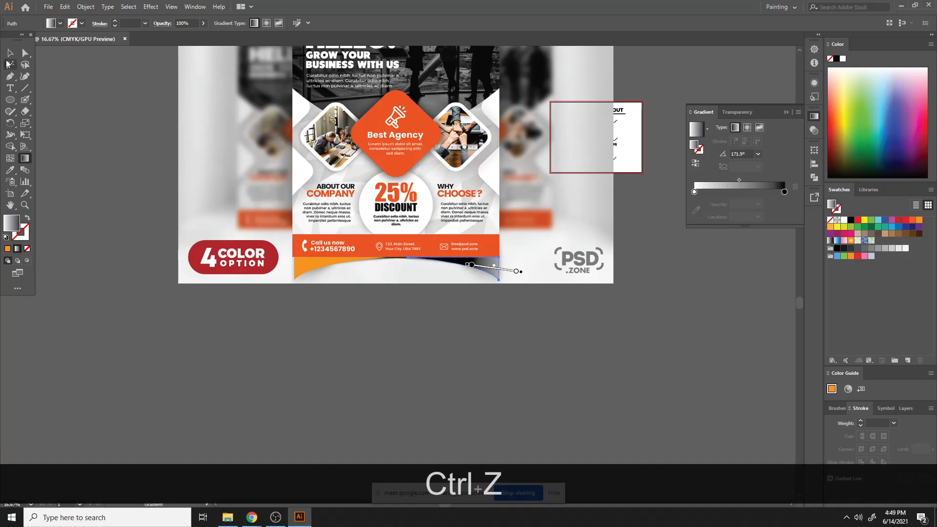
pyautogui.click(442, 369)
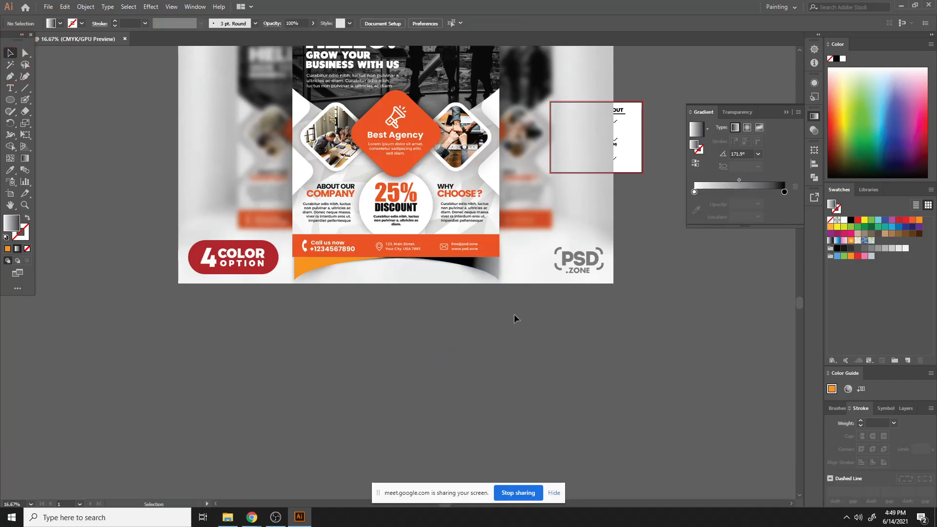
pyautogui.click(488, 270)
pyautogui.press('g')
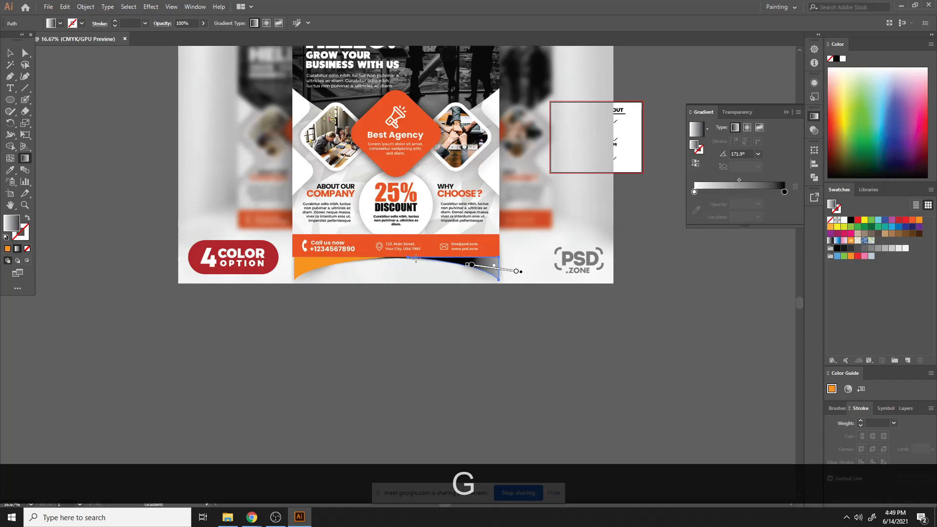
pyautogui.moveTo(410, 258); pyautogui.dragTo(509, 274)
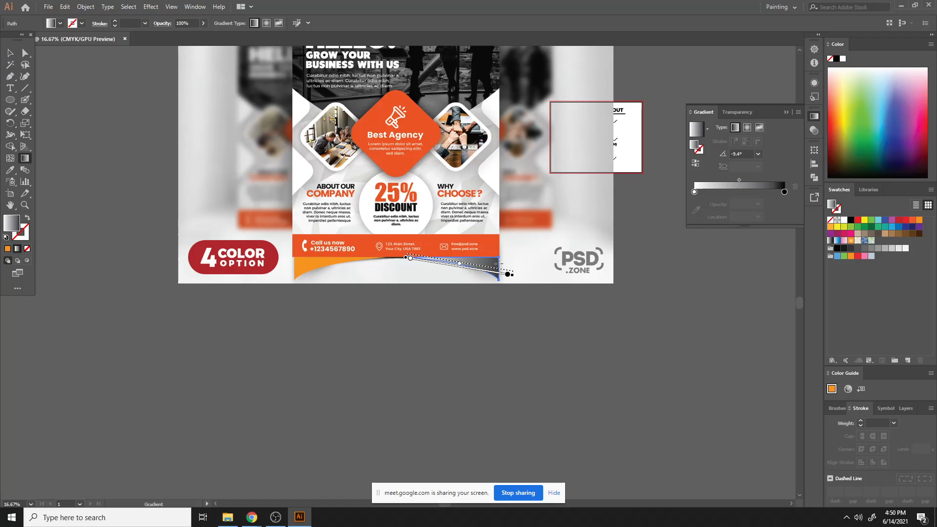
pyautogui.press('g')
pyautogui.moveTo(498, 264); pyautogui.dragTo(449, 262)
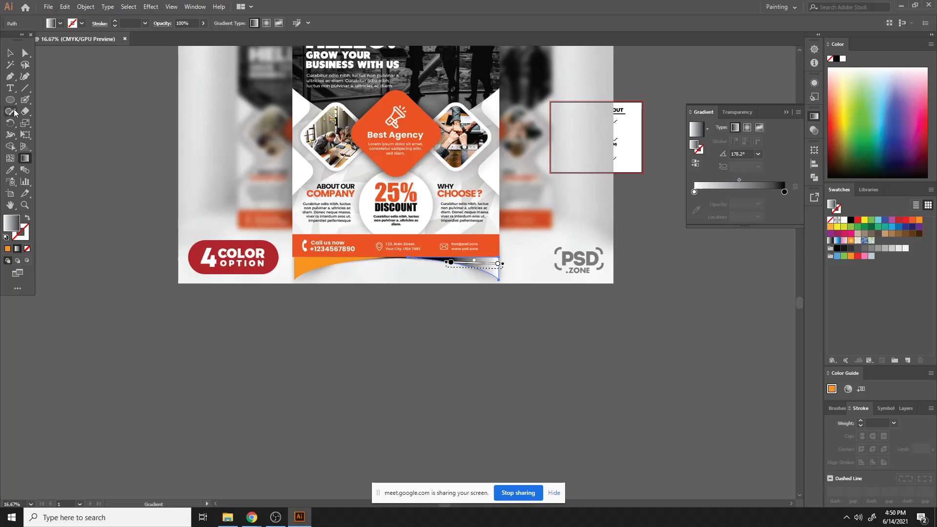
# - Set the gradient's dark stop to 50% opacity and its light stop to 0% opacity
pyautogui.click(10, 53)
pyautogui.click(471, 423)
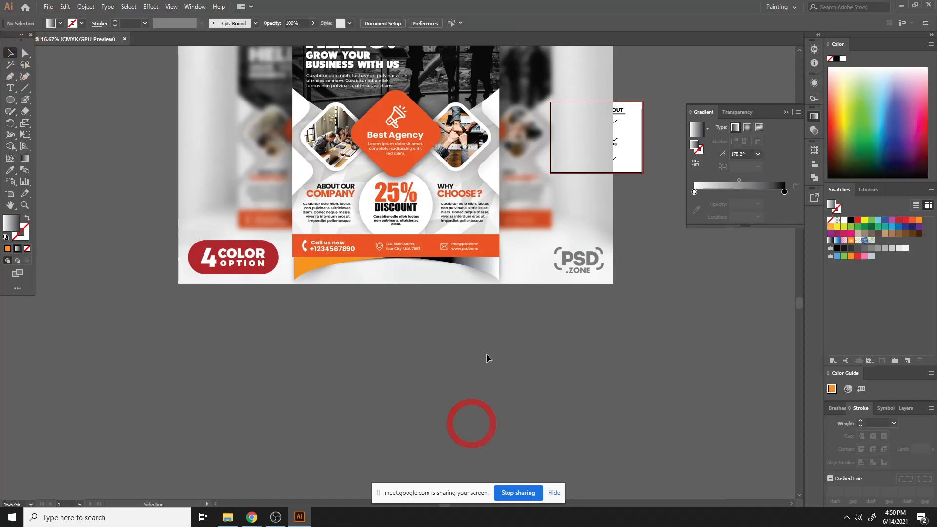
pyautogui.click(488, 269)
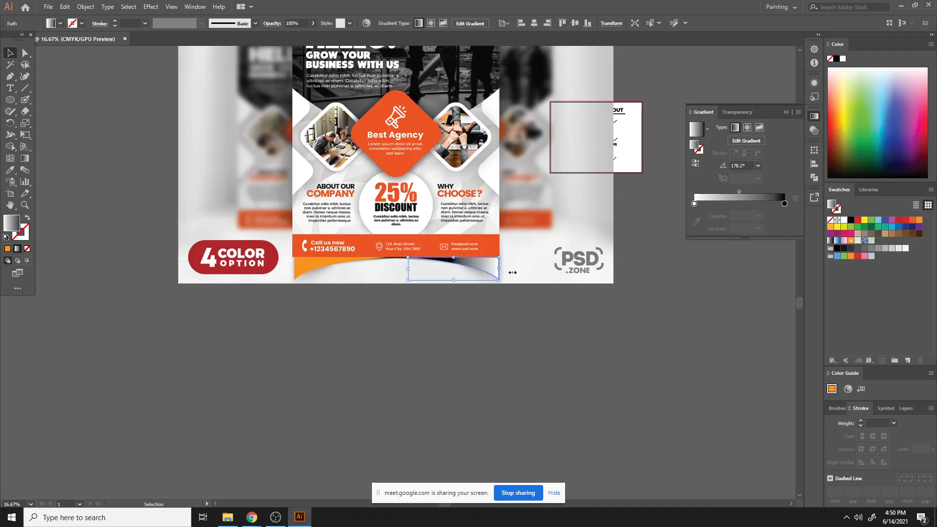
pyautogui.click(784, 204)
pyautogui.click(758, 215)
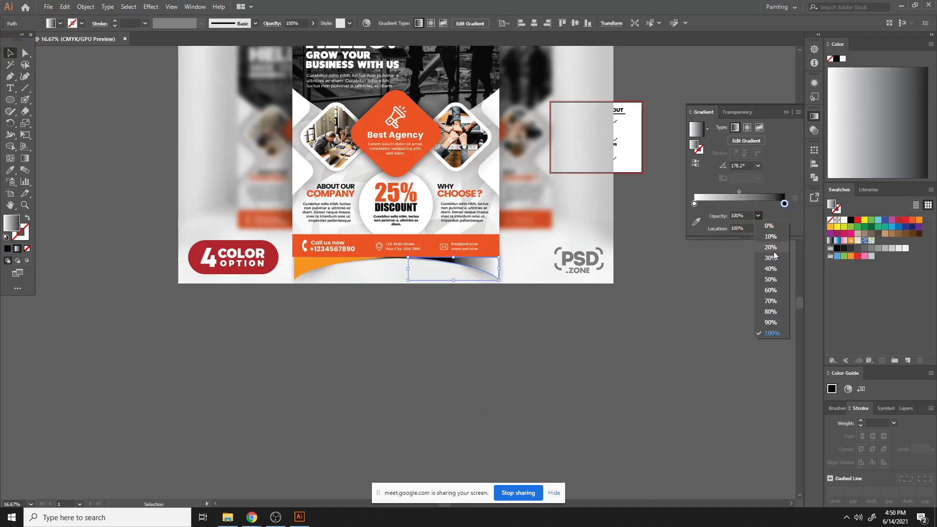
pyautogui.click(774, 280)
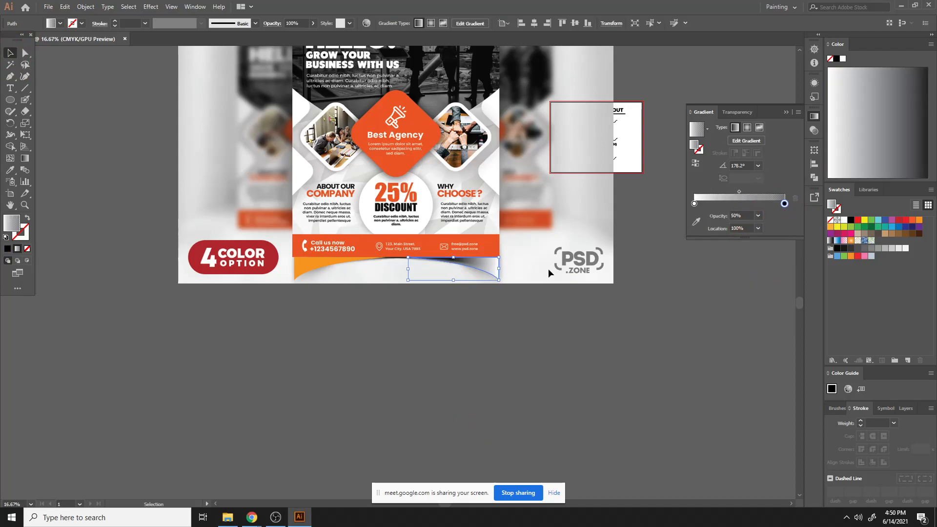
pyautogui.click(695, 204)
pyautogui.click(757, 215)
pyautogui.click(772, 221)
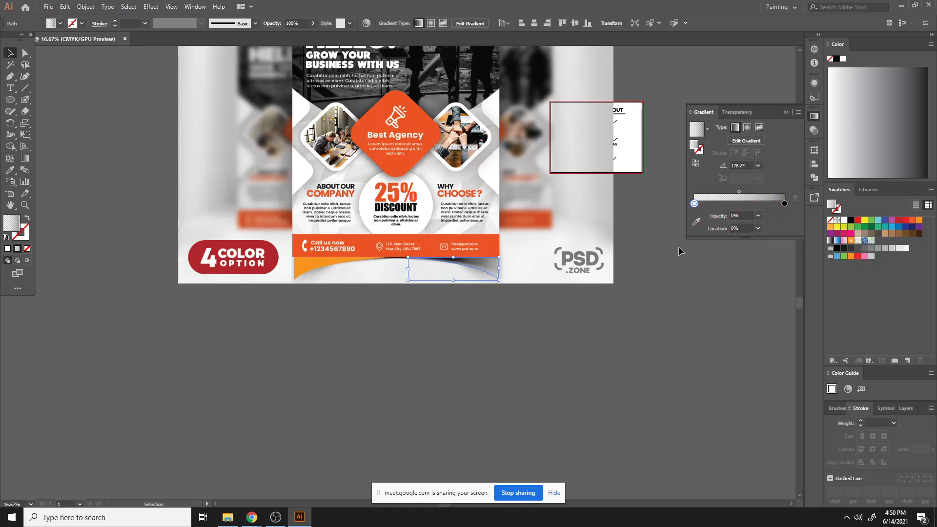
pyautogui.click(504, 313)
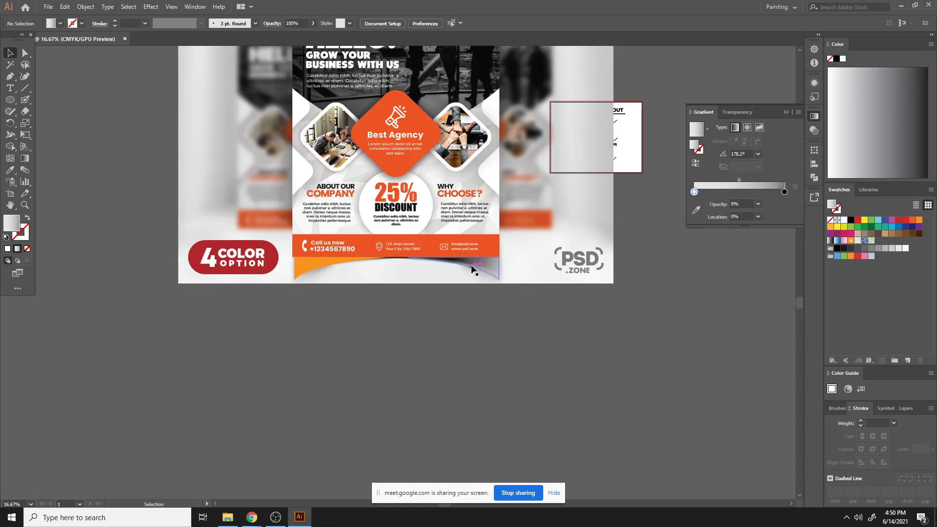
pyautogui.moveTo(469, 265)
pyautogui.mouseDown()
pyautogui.moveTo(470, 320)
pyautogui.moveTo(497, 276)
pyautogui.moveTo(483, 265)
pyautogui.mouseUp()
pyautogui.click(628, 388)
pyautogui.click(527, 332)
# - Apply a Gaussian Blur with a 7 pixel radius to the gradient wedge
pyautogui.click(488, 272)
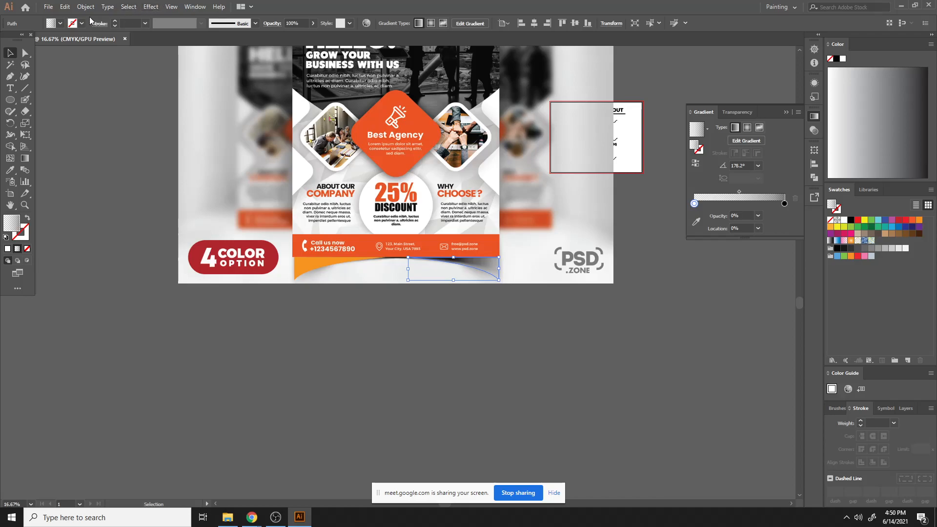
pyautogui.click(155, 6)
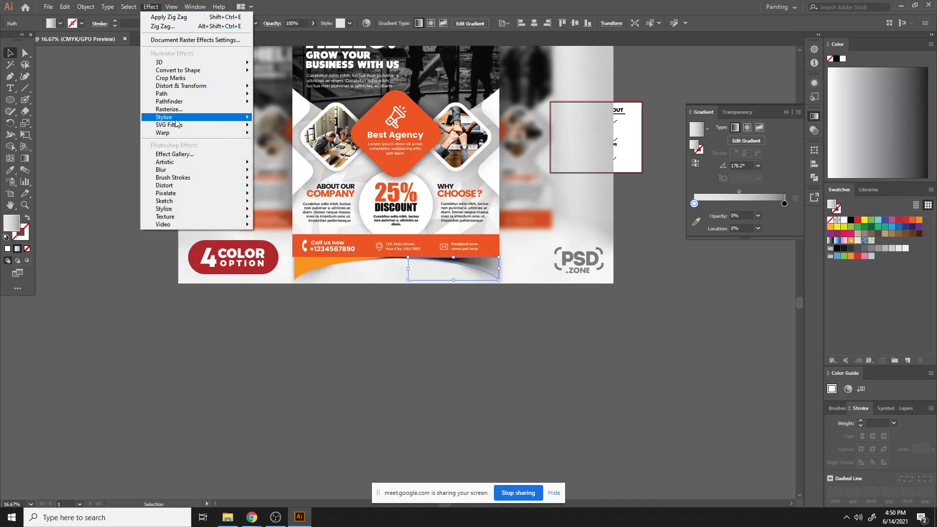
pyautogui.moveTo(207, 171)
pyautogui.click(300, 174)
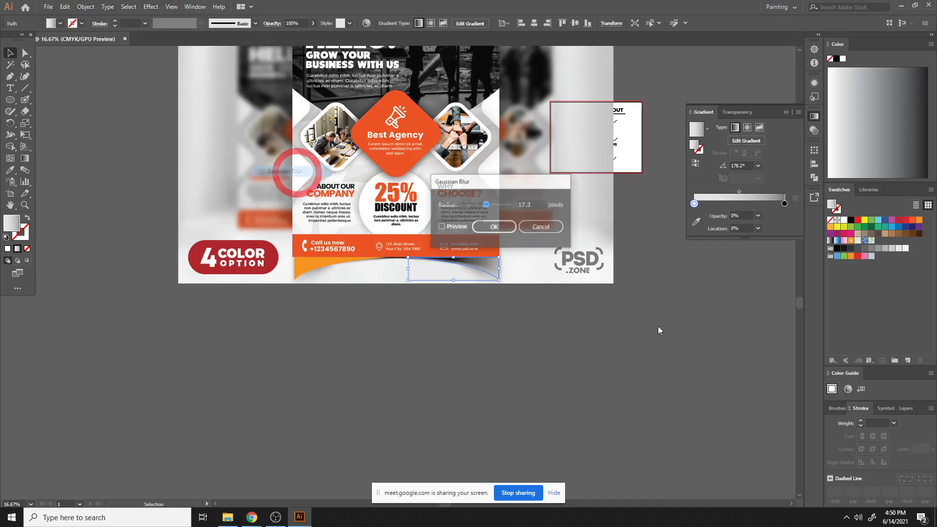
pyautogui.moveTo(478, 206); pyautogui.dragTo(465, 205)
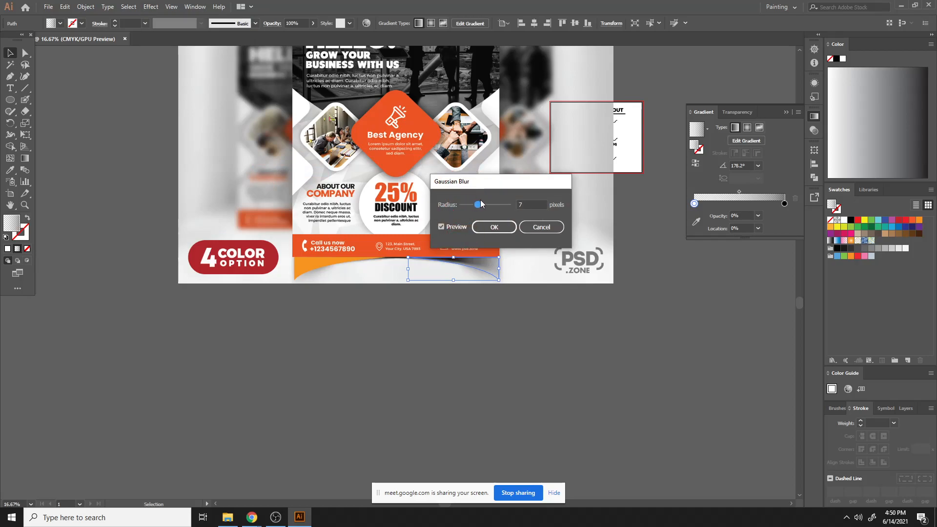
pyautogui.click(494, 227)
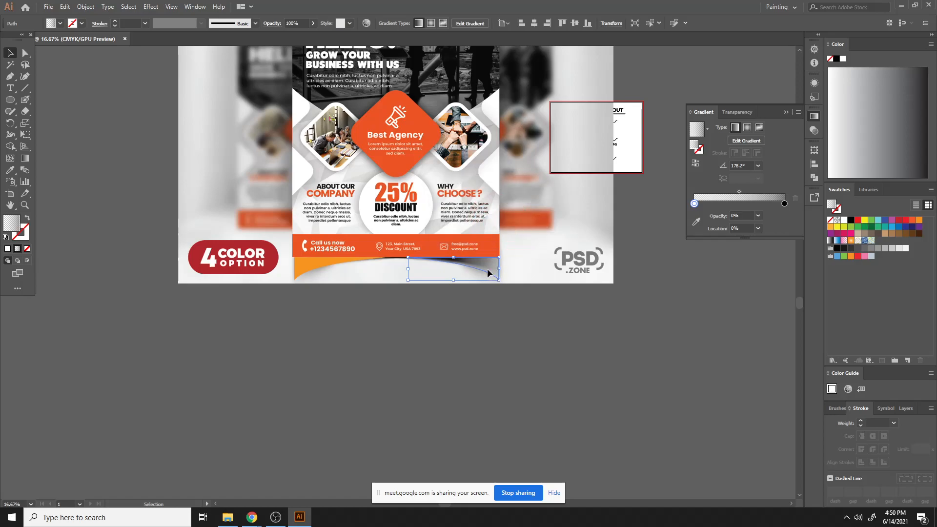
# - Delete the orange curved shape lying under the right gradient wedge, moving the wedge out of the way and back
pyautogui.moveTo(487, 271); pyautogui.dragTo(497, 332)
pyautogui.click(627, 366)
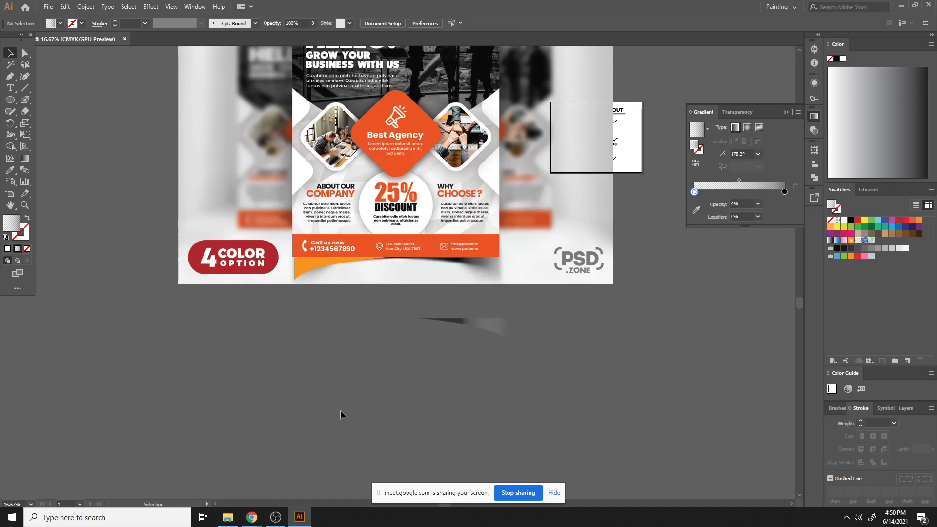
pyautogui.moveTo(488, 326); pyautogui.dragTo(412, 339)
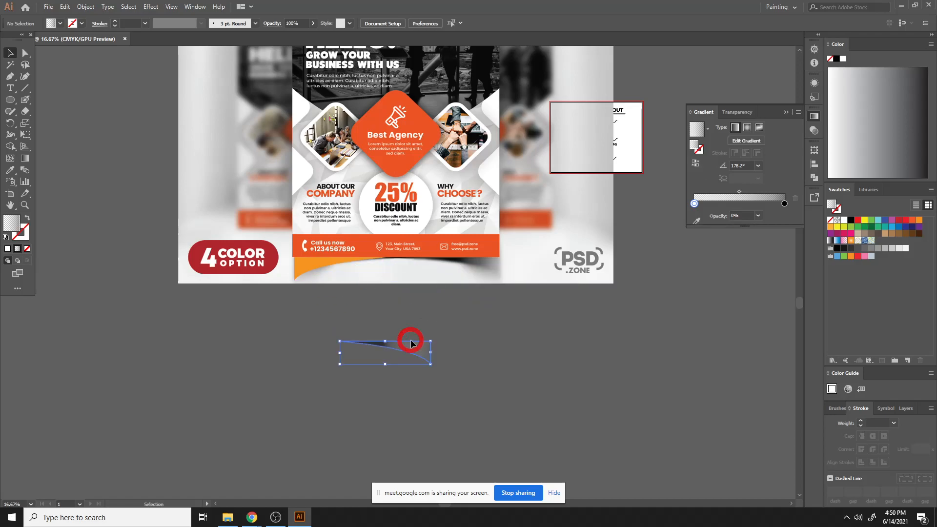
pyautogui.click(345, 266)
pyautogui.press('Delete')
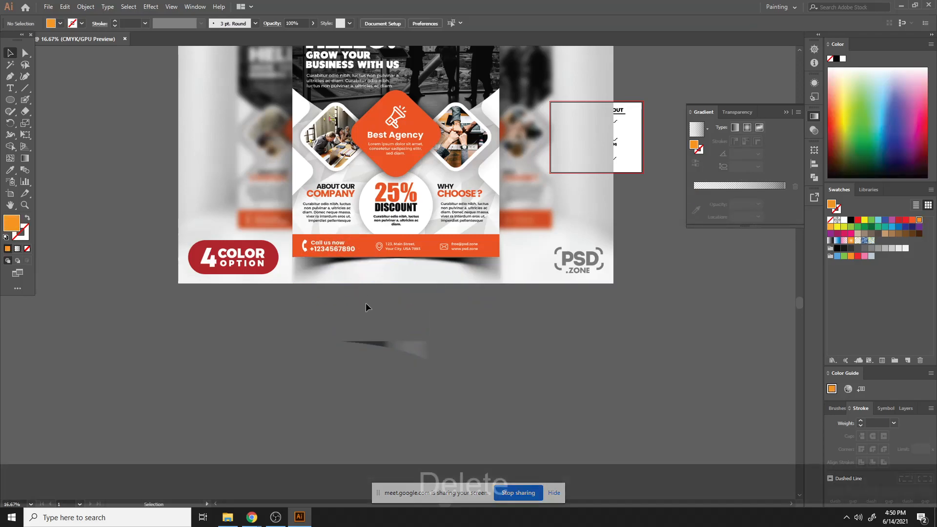
pyautogui.moveTo(401, 355); pyautogui.dragTo(468, 269)
# - Make a vertically reflected copy of the gradient wedge with Reflect
pyautogui.rightClick(469, 269)
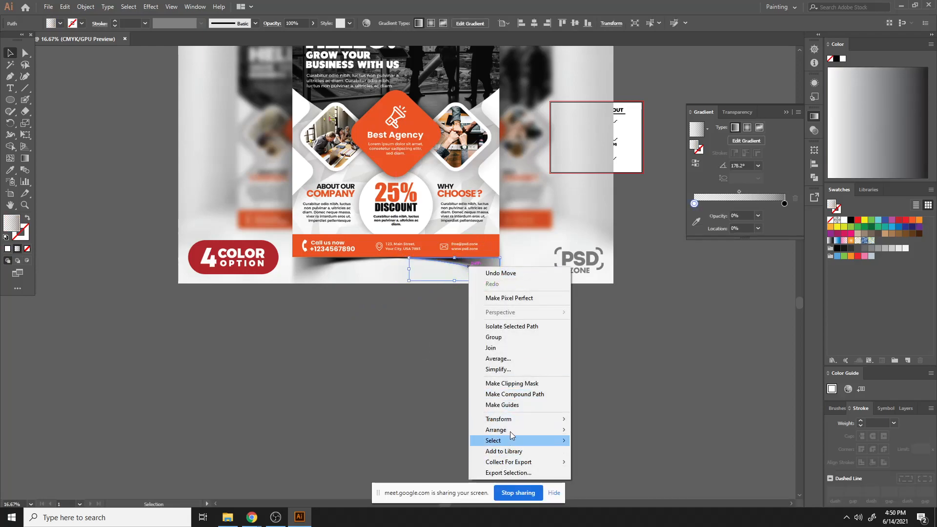
pyautogui.moveTo(493, 419)
pyautogui.click(625, 459)
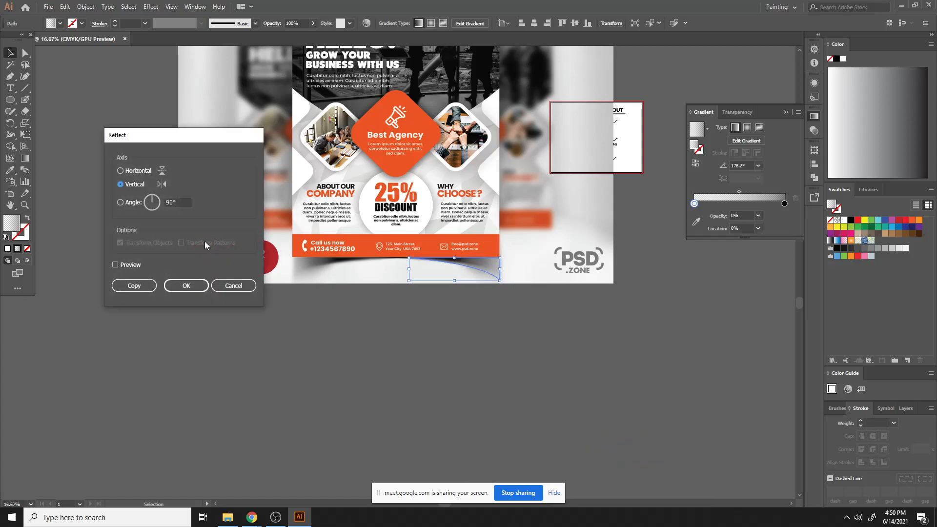
pyautogui.click(137, 285)
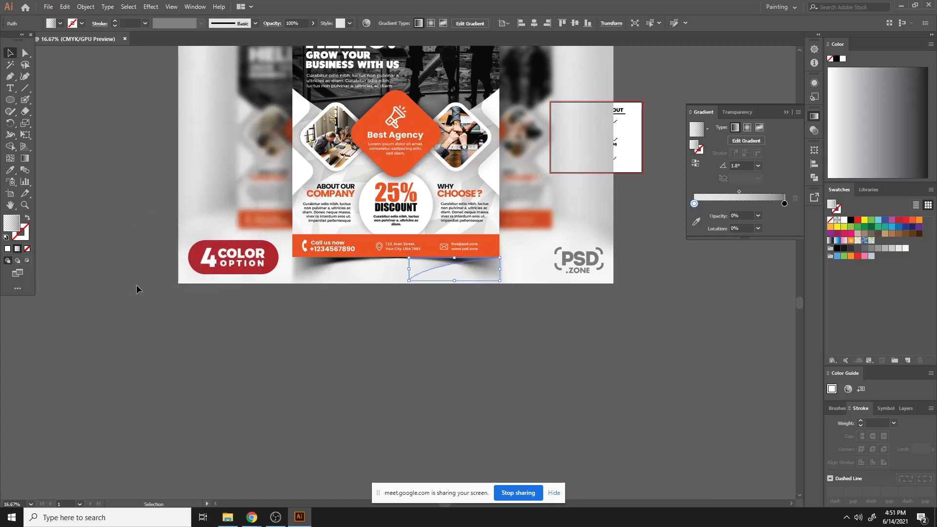
# - Nudge the reflected wedge copy left until it sits at the flyer's bottom-left corner
pyautogui.hotkey('shift', 'Left')
pyautogui.hotkey('shift', 'Left')
pyautogui.hotkey('shift', 'Left')
pyautogui.hotkey('shift', 'Left')
pyautogui.hotkey('shift', 'Left')
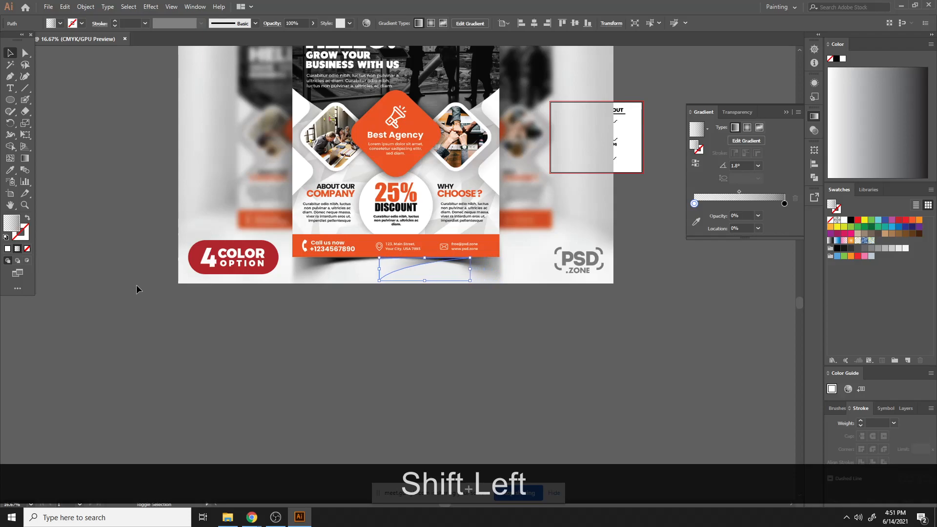
pyautogui.hotkey('shift', 'Left')
pyautogui.hotkey('shift', 'Left')
pyautogui.hotkey('shift', 'Left')
pyautogui.hotkey('shift', 'Left')
pyautogui.hotkey('shift', 'Left')
pyautogui.hotkey('shift', 'Left')
pyautogui.hotkey('shift', 'Left')
pyautogui.hotkey('shift', 'Left')
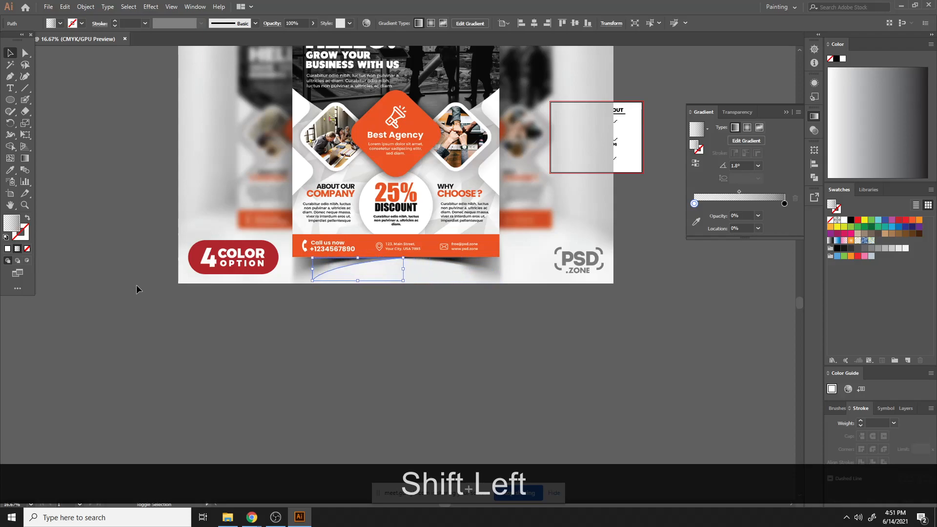
pyautogui.hotkey('shift', 'Left')
pyautogui.hotkey('shift', 'Left')
pyautogui.hotkey('shift', 'Left')
pyautogui.press('Right')
pyautogui.press('Right')
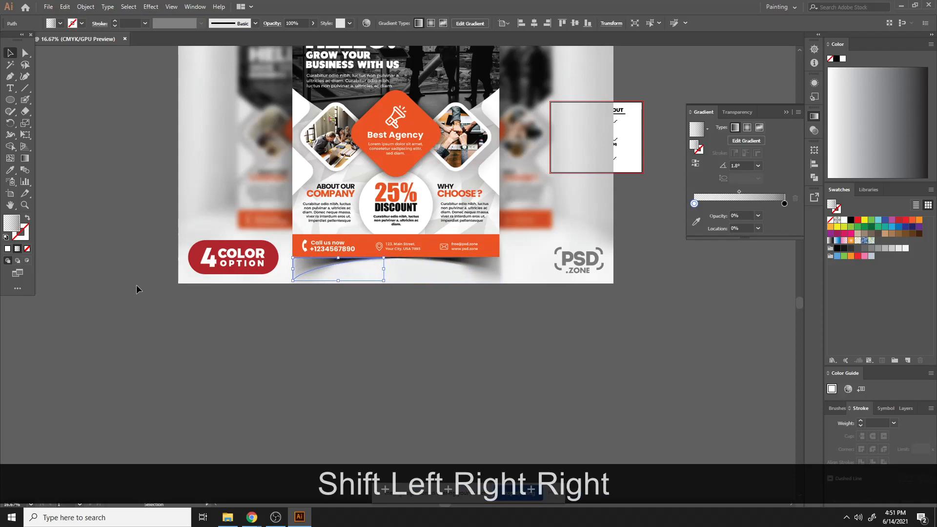
pyautogui.click(244, 389)
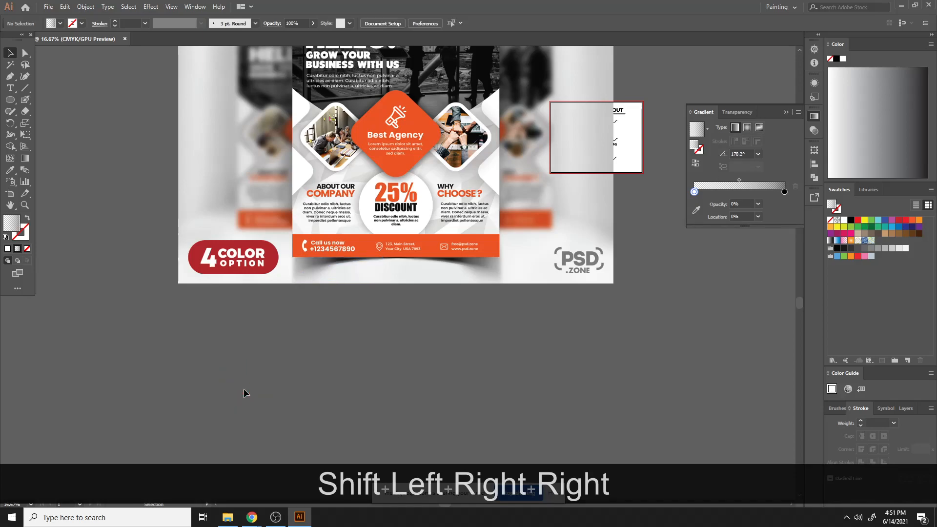
# - Draw a rectangle covering the whole flyer and fill it with black
pyautogui.scroll(3, 244, 389)
pyautogui.scroll(1, 251, 390)
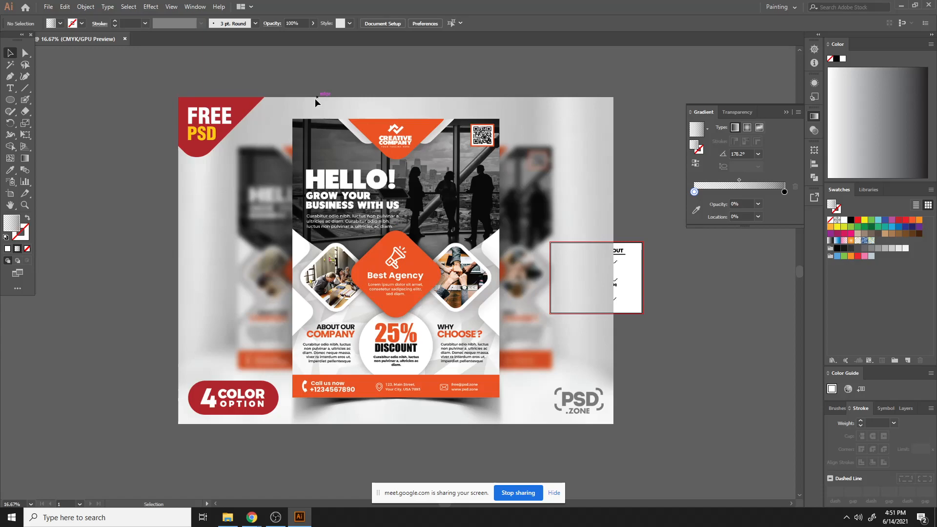
pyautogui.moveTo(11, 99); pyautogui.dragTo(46, 96)
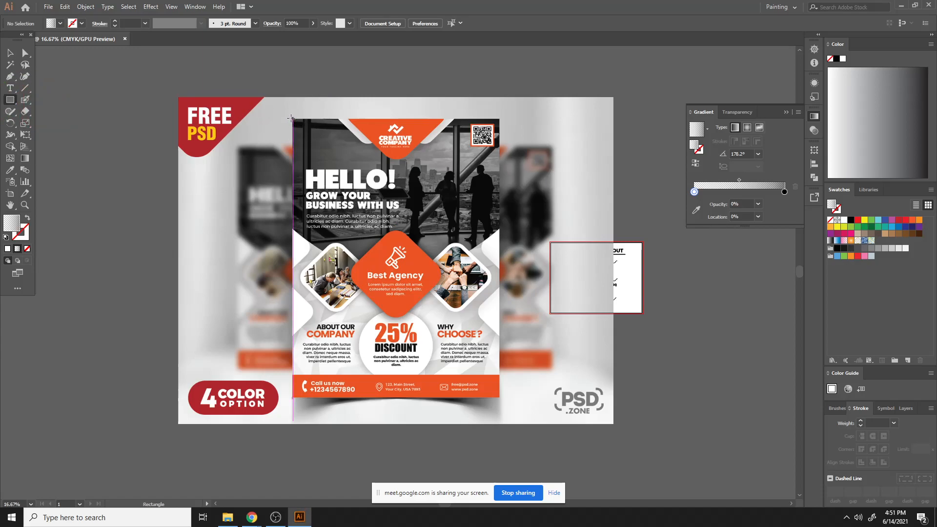
pyautogui.moveTo(293, 118); pyautogui.dragTo(500, 398)
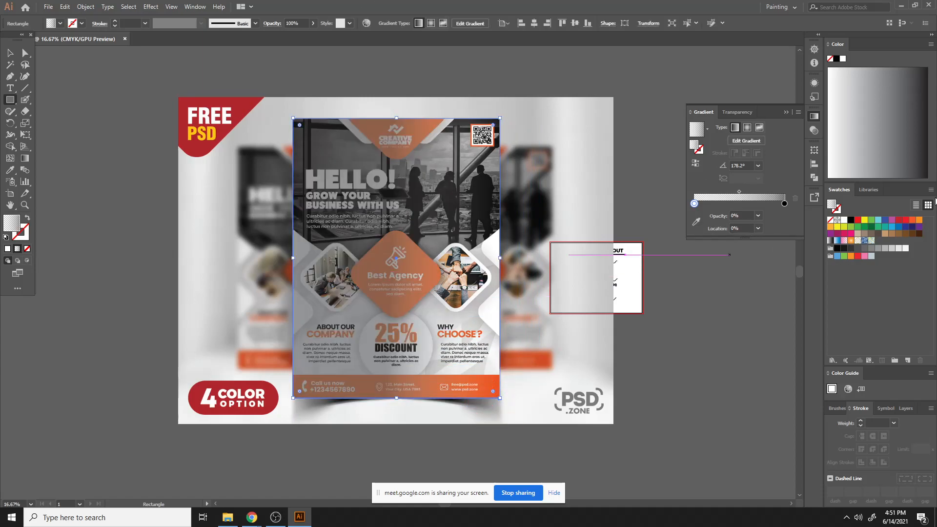
pyautogui.click(852, 221)
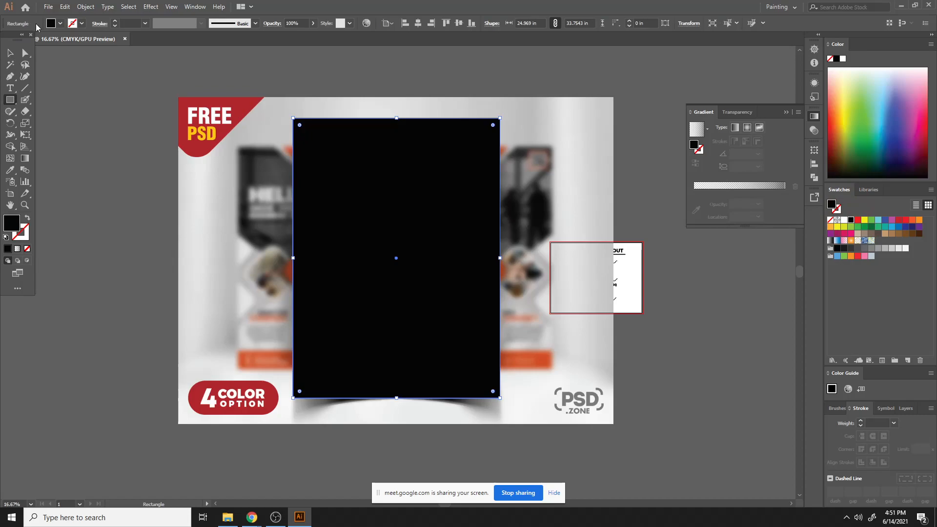
pyautogui.click(81, 5)
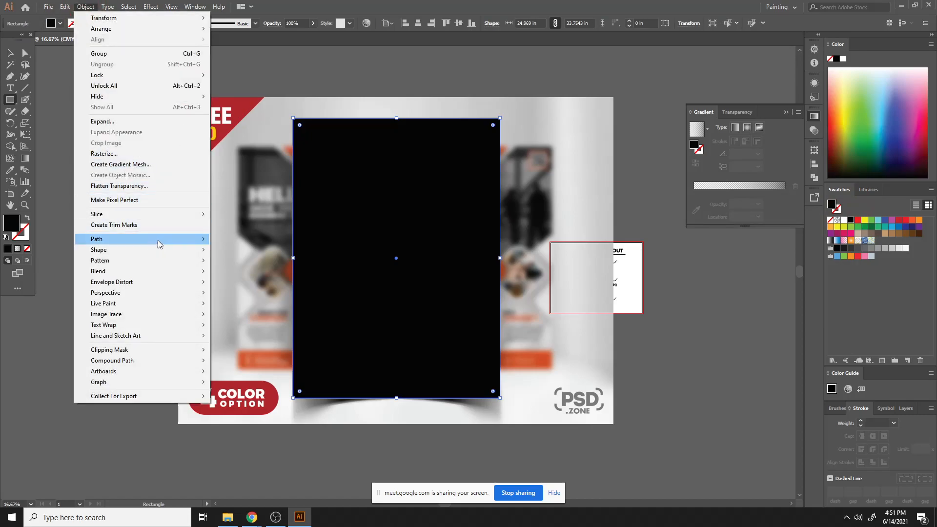
pyautogui.moveTo(158, 242)
pyautogui.click(248, 279)
pyautogui.click(89, 278)
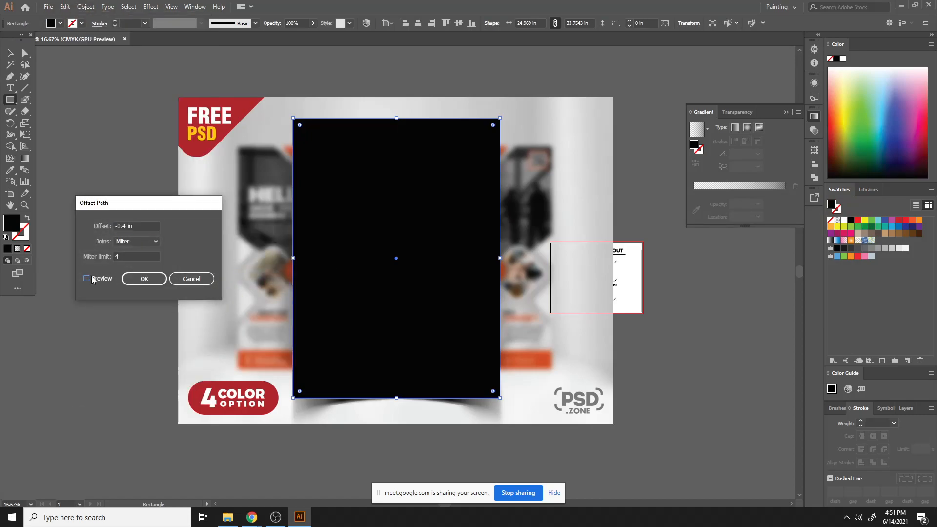
pyautogui.click(148, 229)
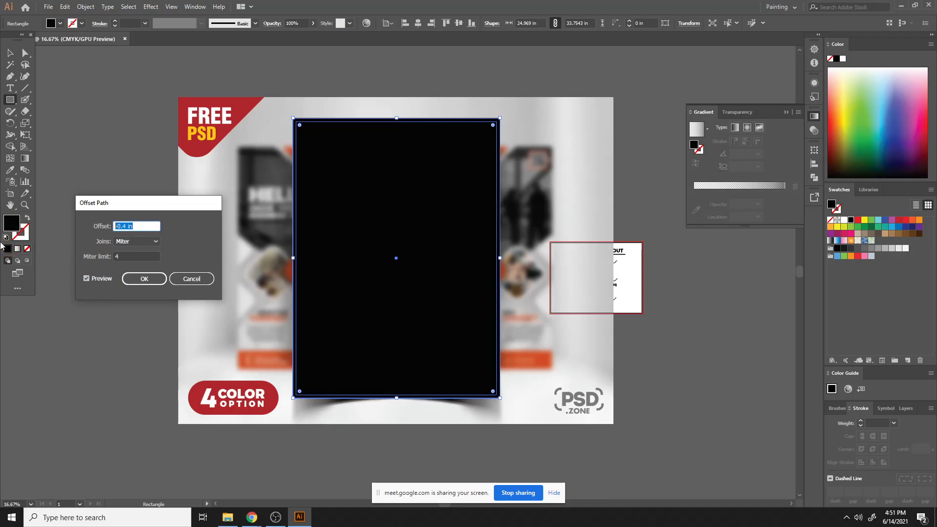
pyautogui.write('-0.25')
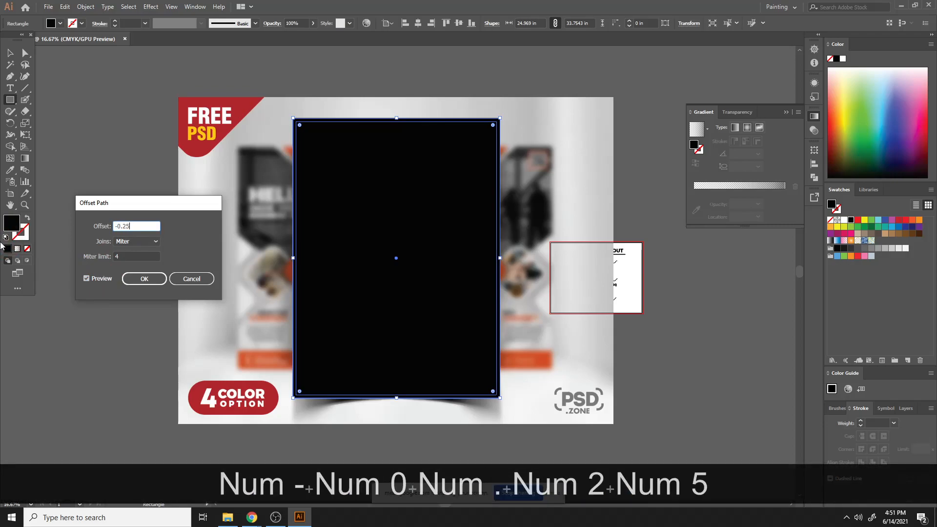
pyautogui.click(85, 280)
pyautogui.click(86, 280)
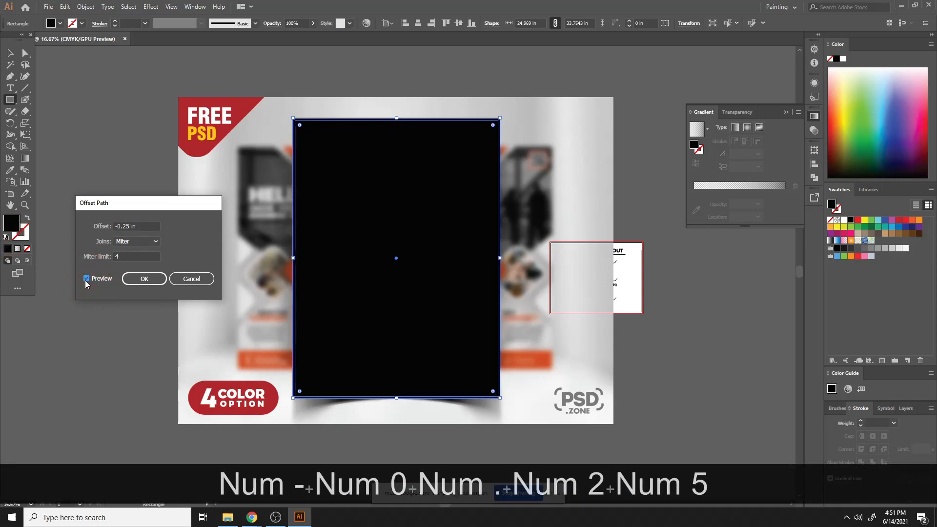
pyautogui.click(145, 225)
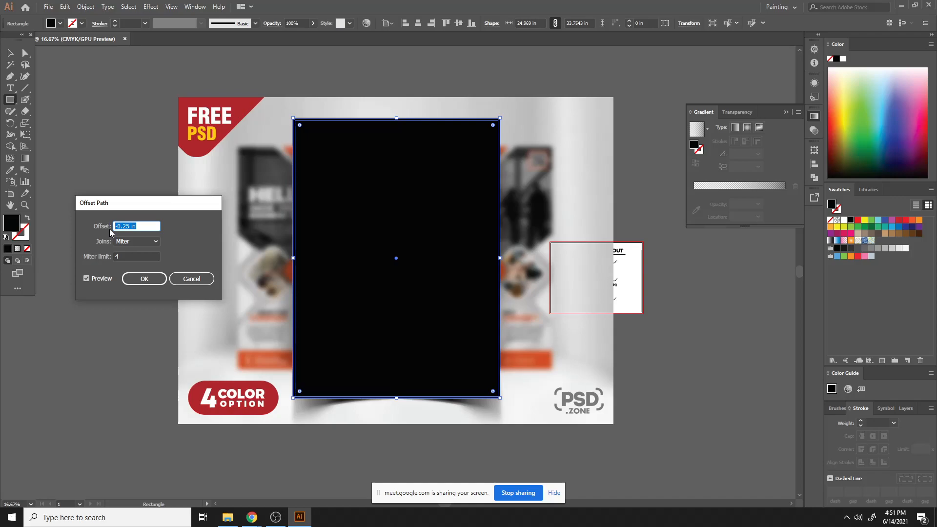
pyautogui.write('-')
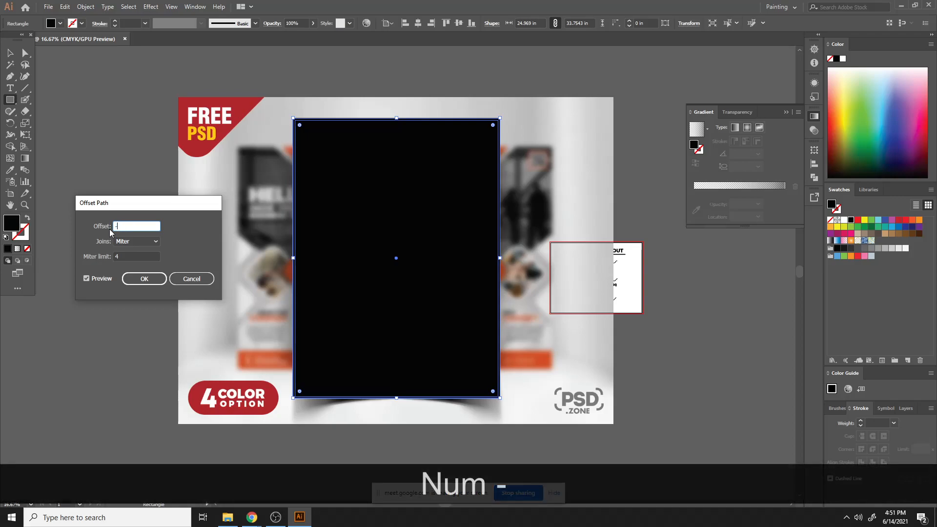
pyautogui.write('0.125')
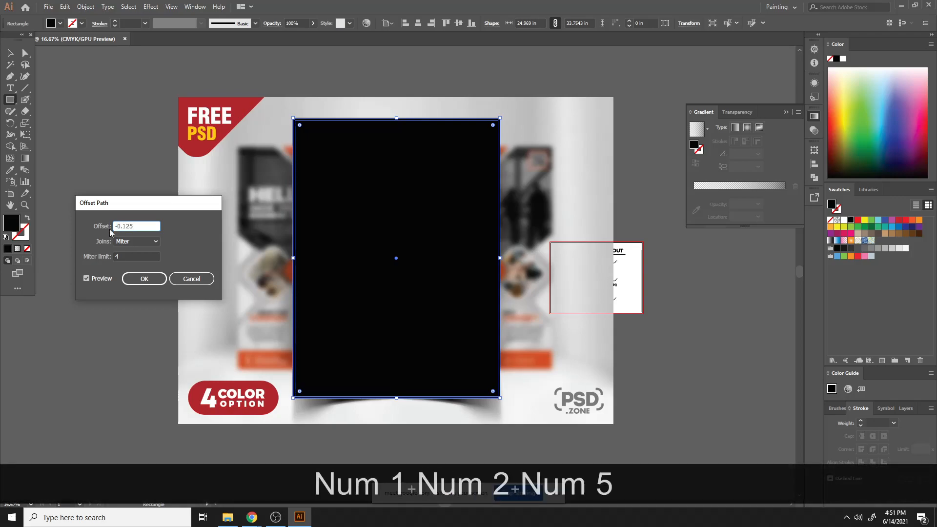
pyautogui.click(109, 279)
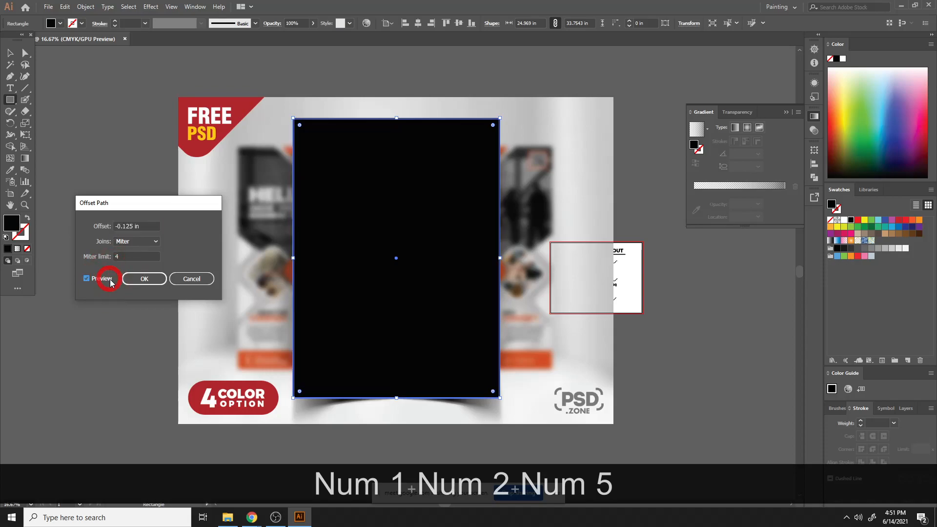
pyautogui.moveTo(142, 226); pyautogui.dragTo(3, 194)
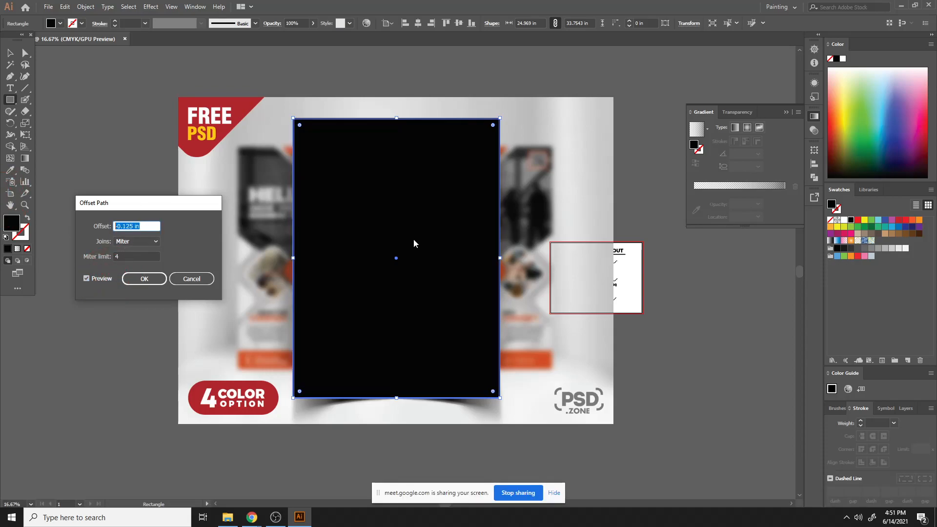
pyautogui.click(191, 278)
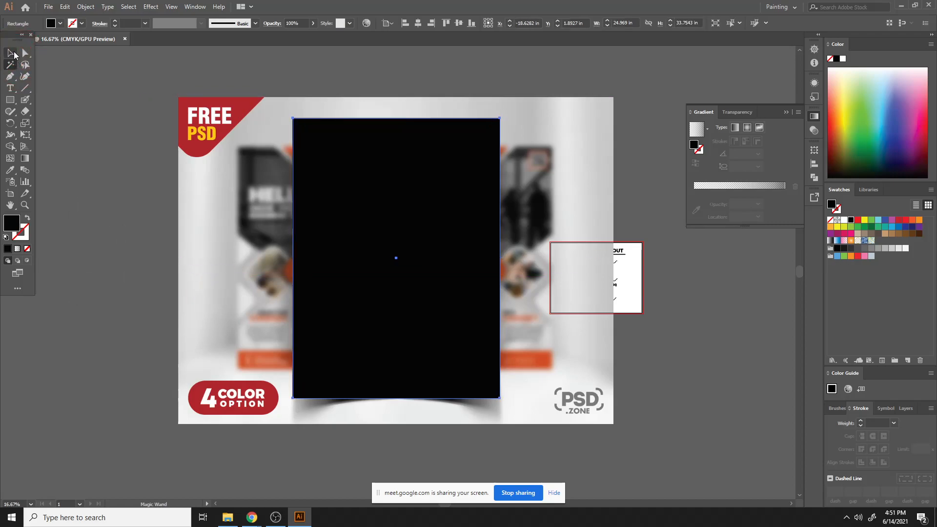
# - Create a new document 8.5 in wide and 11 in high
pyautogui.click(10, 53)
pyautogui.click(48, 6)
pyautogui.click(66, 18)
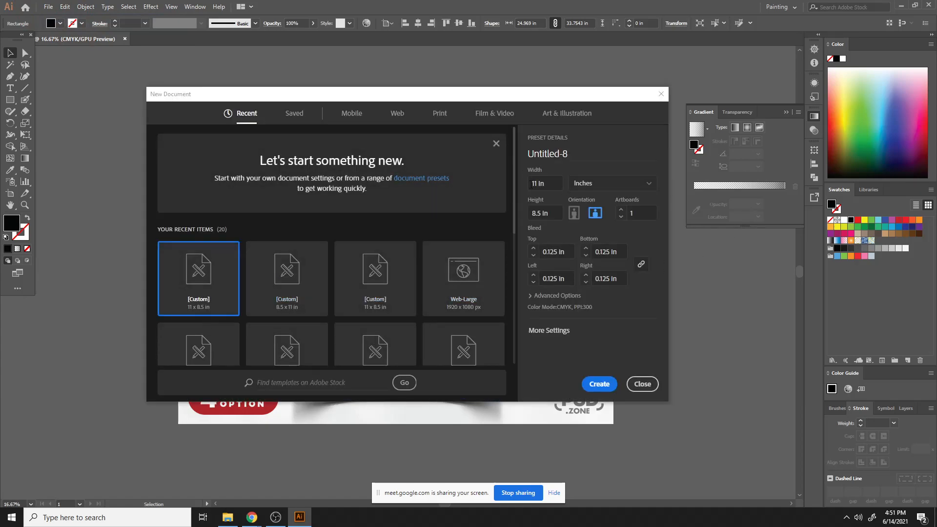
pyautogui.click(532, 184)
pyautogui.write('8.5')
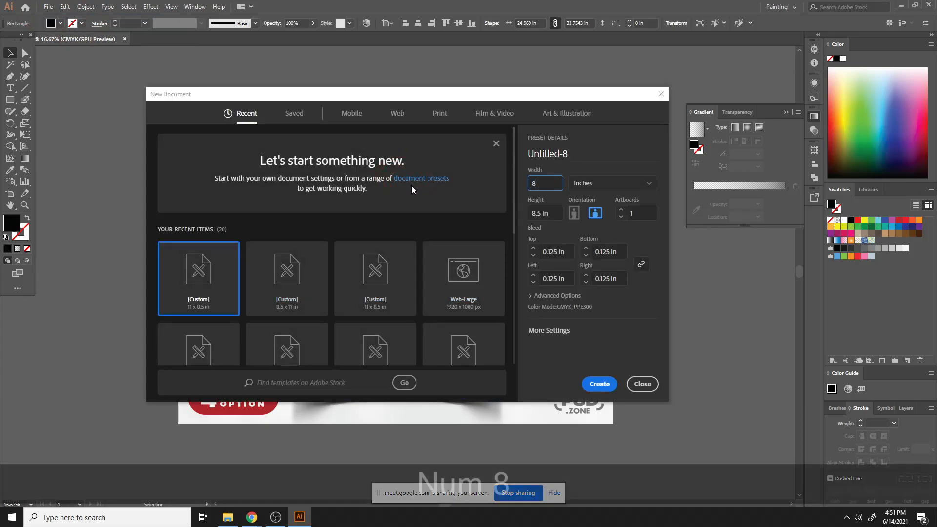
pyautogui.click(539, 214)
pyautogui.write('11')
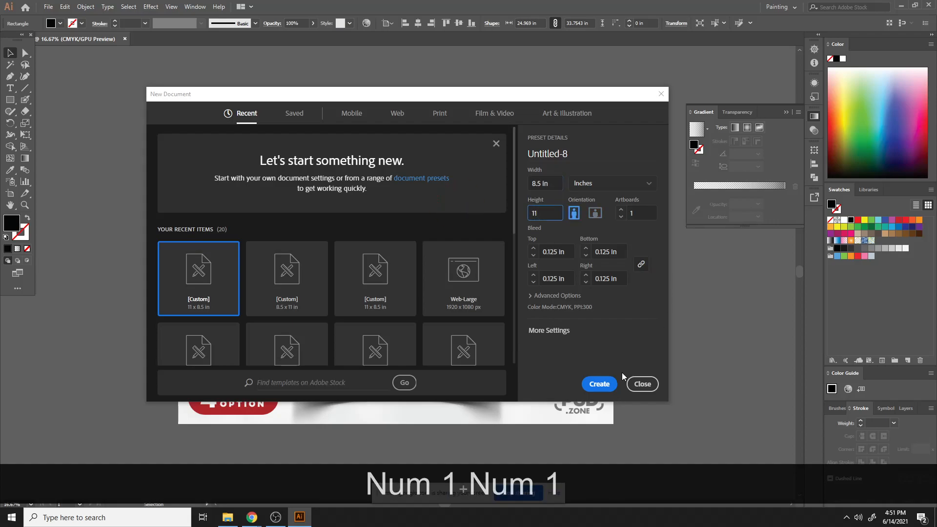
pyautogui.click(599, 383)
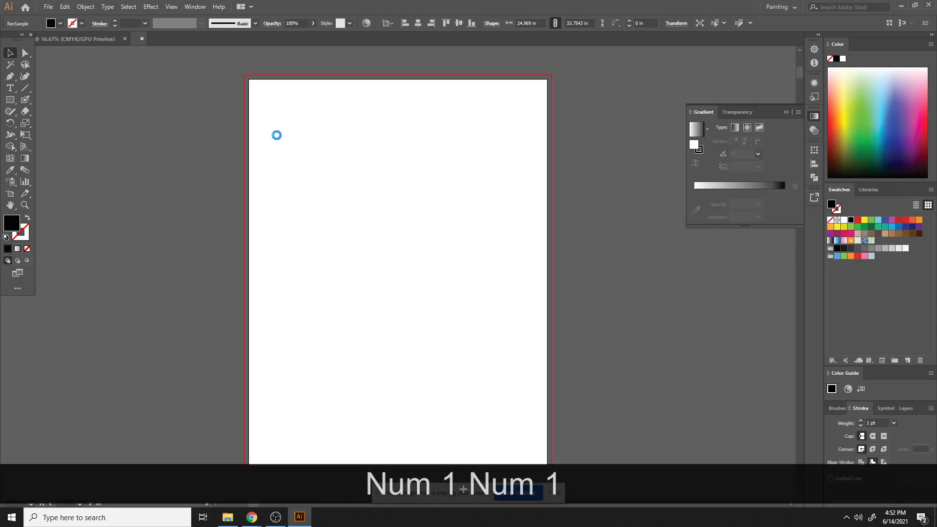
# - Create a rectangle 8.5 in wide and 11 in high on the new artboard
pyautogui.click(9, 100)
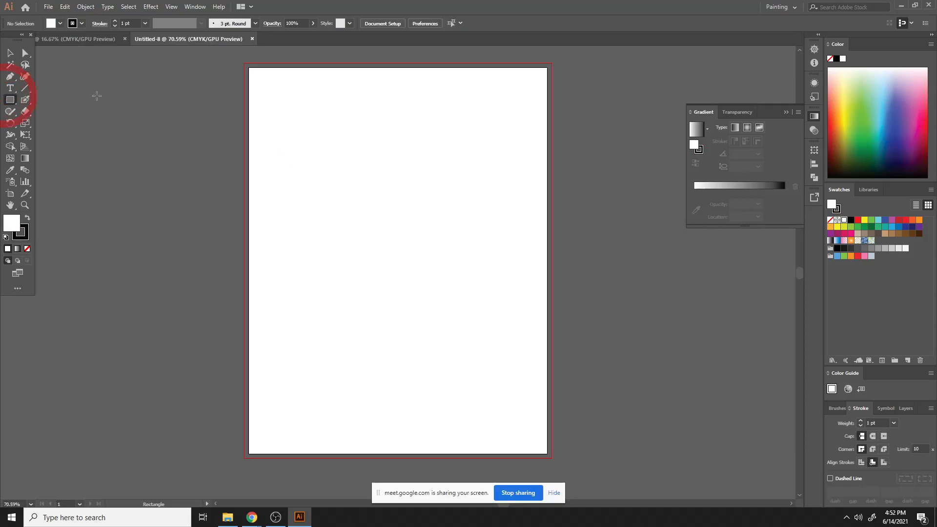
pyautogui.click(372, 172)
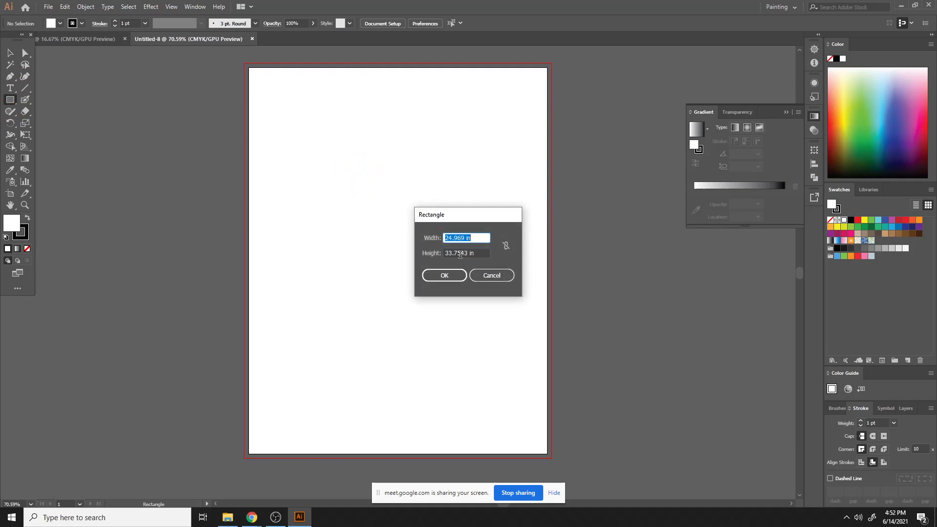
pyautogui.write('8.5')
pyautogui.press('Tab')
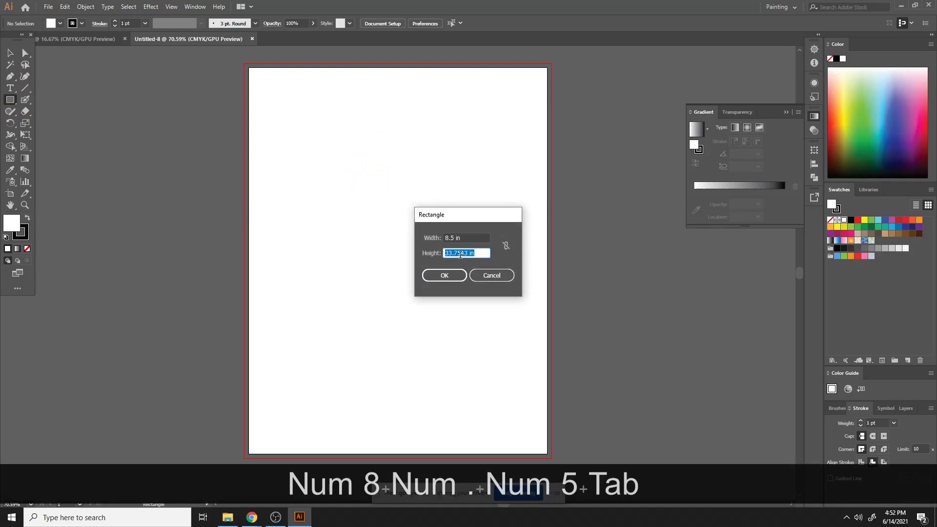
pyautogui.write('11')
pyautogui.click(456, 274)
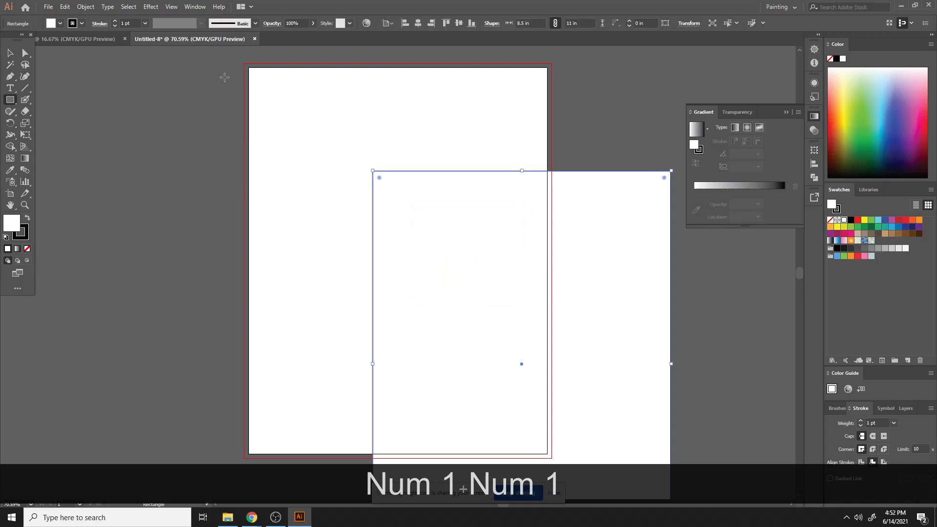
# - Center the rectangle horizontally and vertically on the artboard and swap its fill and stroke for a black fill
pyautogui.click(417, 23)
pyautogui.click(458, 23)
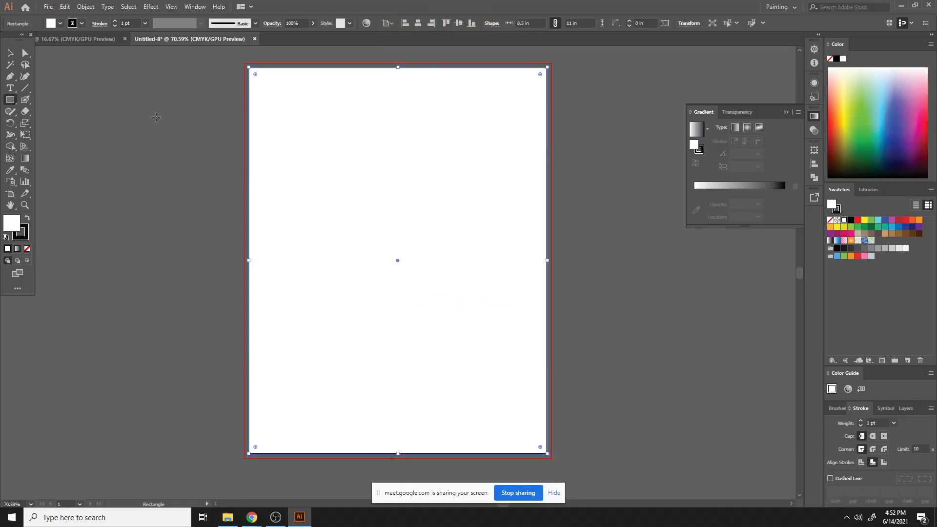
pyautogui.click(27, 218)
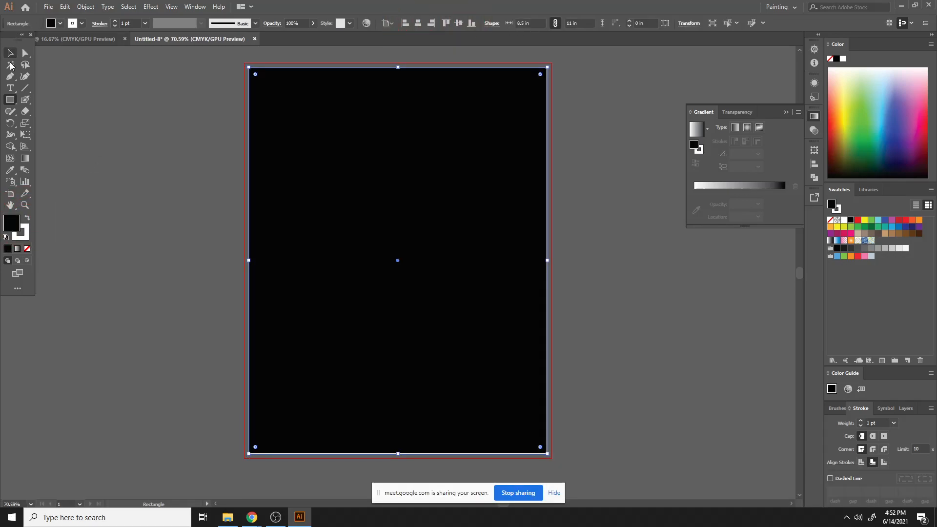
# - Remove the stroke from the black full-page rectangle, keeping only its black fill
pyautogui.click(22, 238)
pyautogui.click(27, 248)
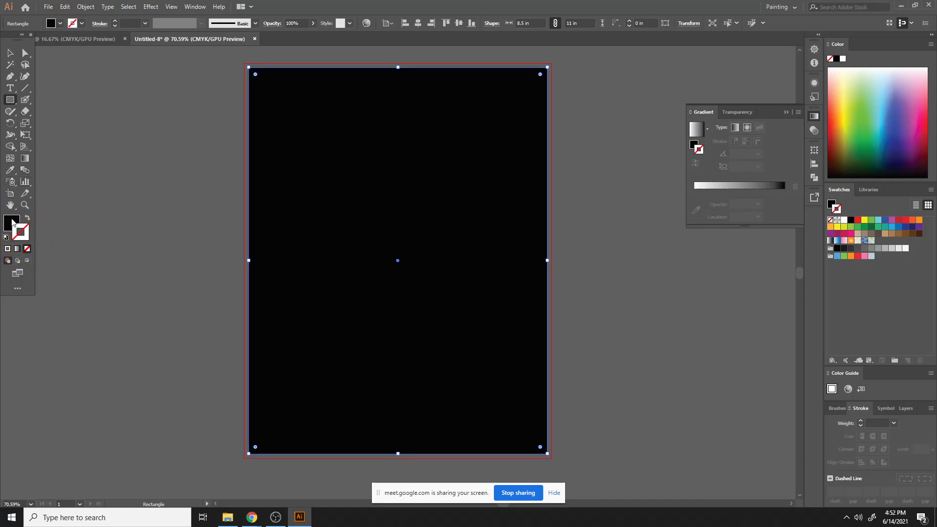
pyautogui.click(14, 222)
# - Offset the rectangle's path inward by -0.25 in with Miter joins
pyautogui.click(10, 52)
pyautogui.click(178, 161)
pyautogui.click(348, 184)
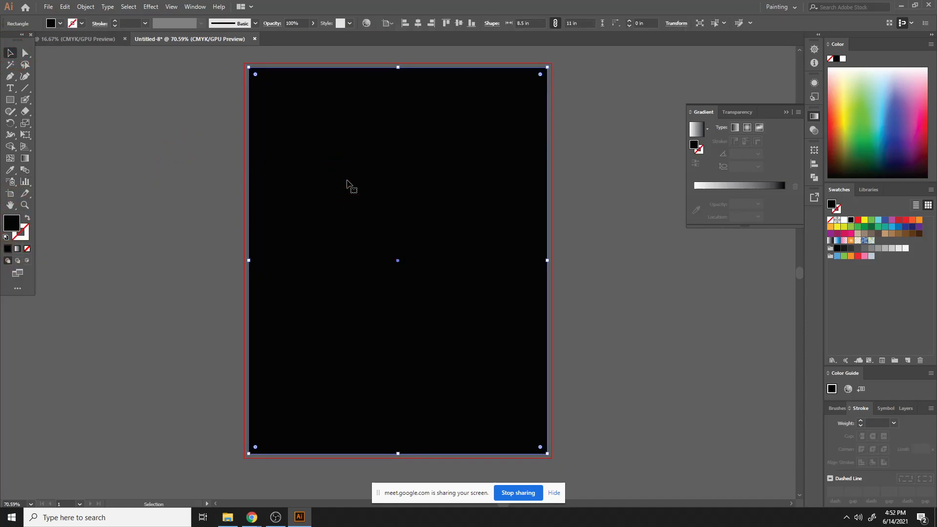
pyautogui.click(85, 7)
pyautogui.moveTo(194, 239)
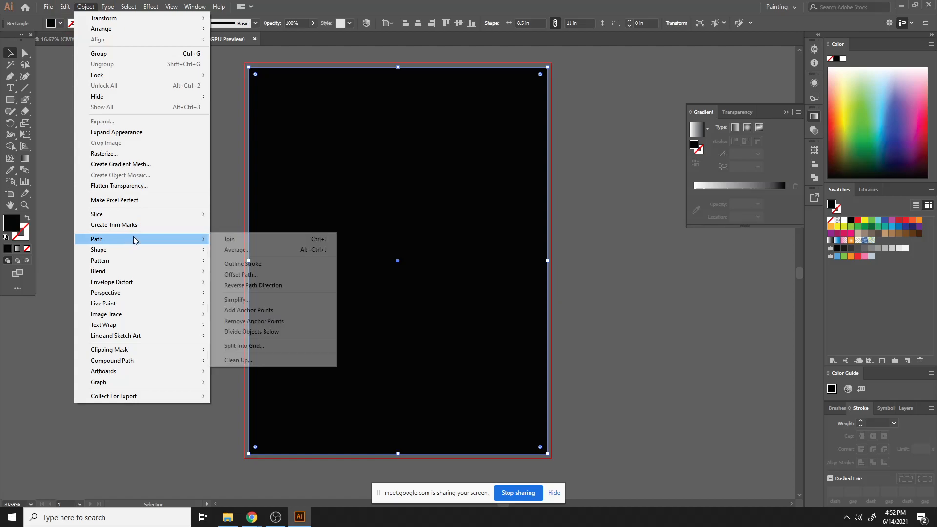
pyautogui.click(240, 275)
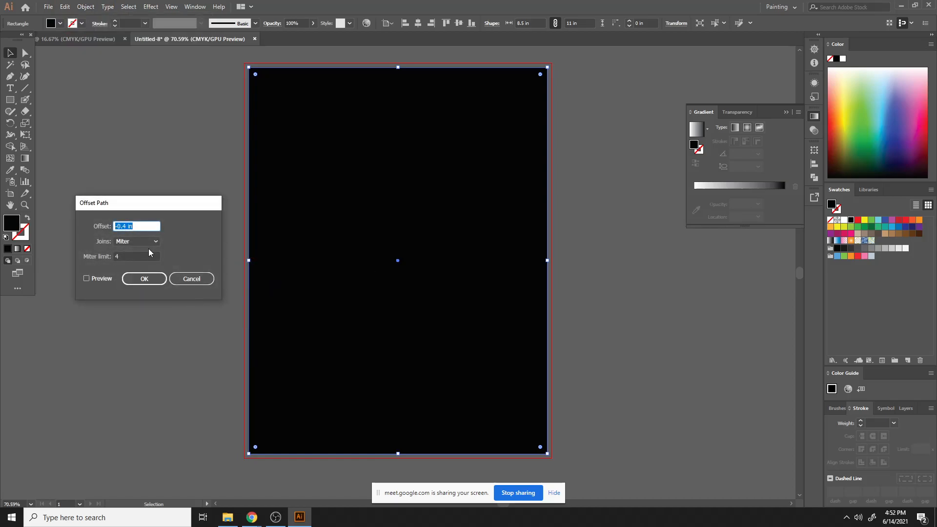
pyautogui.write('-0.125')
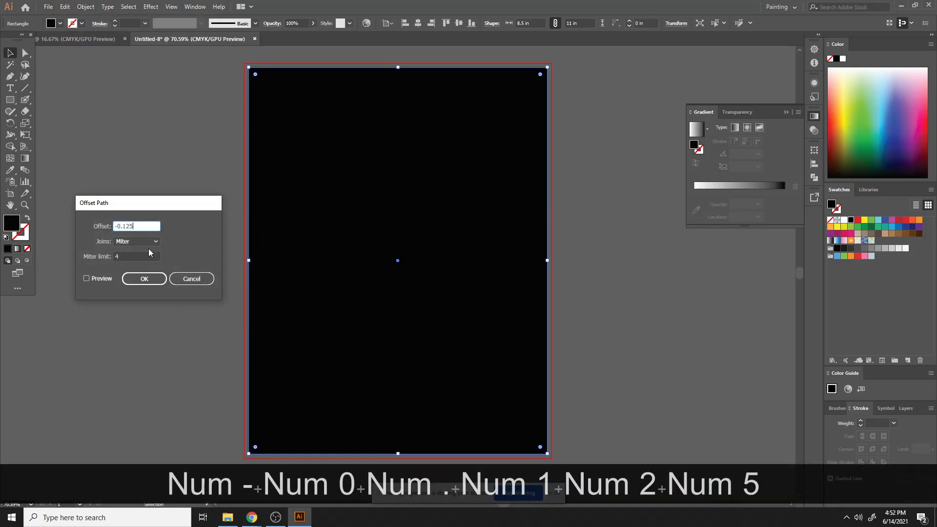
pyautogui.click(87, 278)
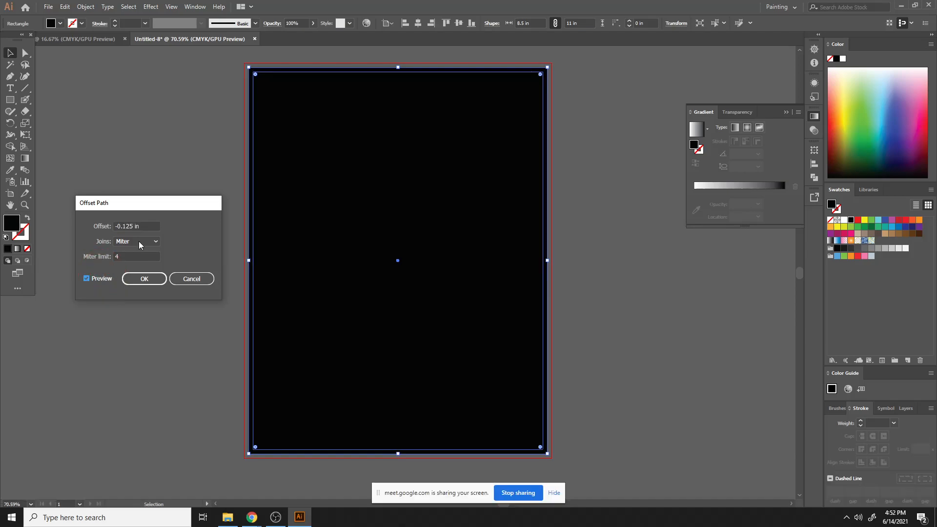
pyautogui.click(139, 225)
pyautogui.write('-0.25')
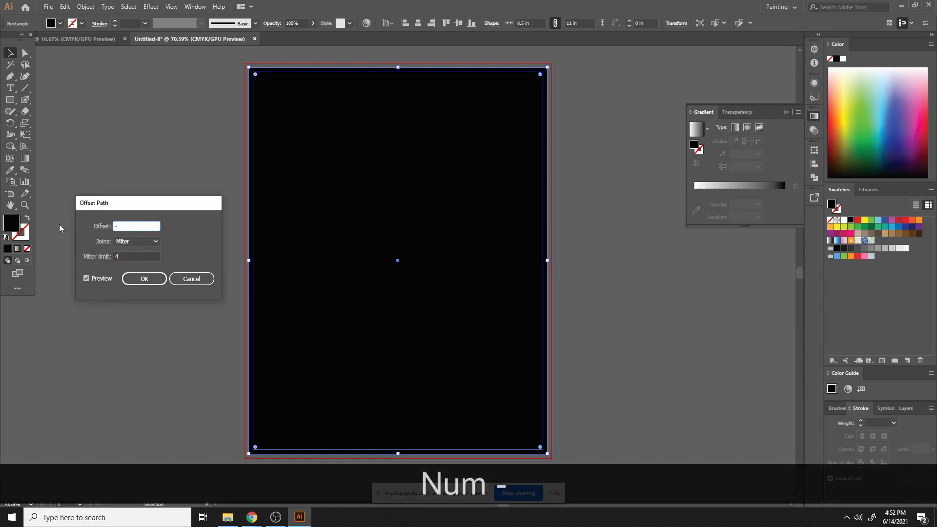
pyautogui.click(107, 282)
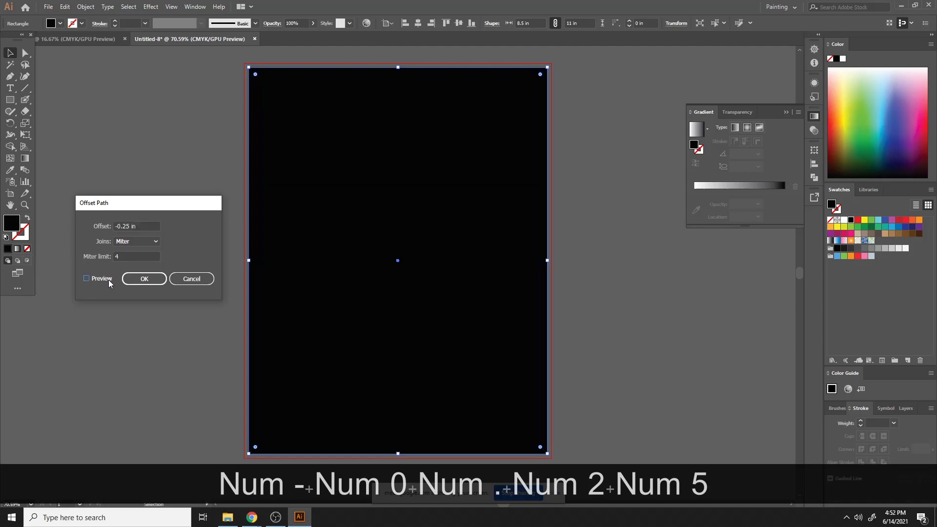
pyautogui.click(107, 282)
pyautogui.click(162, 278)
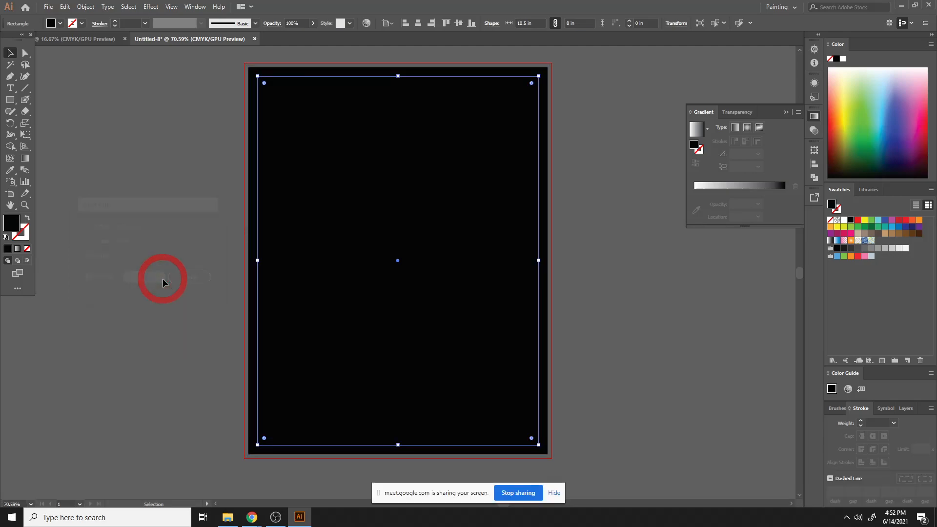
# - Convert both the offset path and the full-page rectangle into guides
pyautogui.rightClick(409, 228)
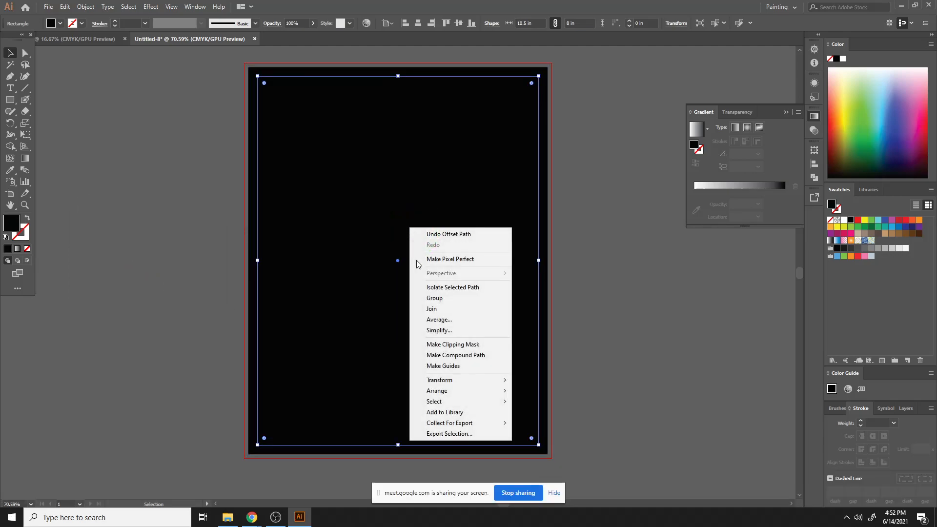
pyautogui.click(439, 367)
pyautogui.click(375, 68)
pyautogui.rightClick(374, 68)
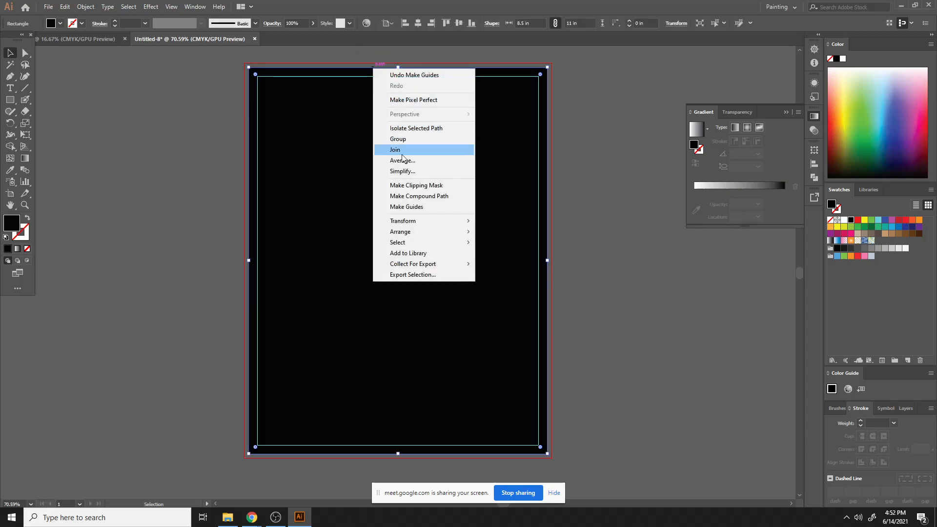
pyautogui.click(407, 208)
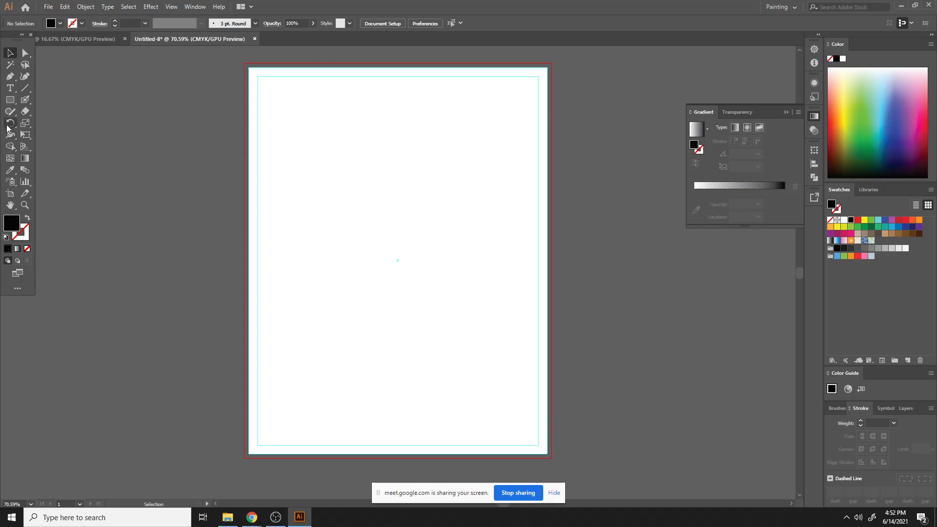
# - Draw a new black rectangle covering the whole artboard and deselect it
pyautogui.click(10, 100)
pyautogui.moveTo(249, 67); pyautogui.dragTo(545, 454)
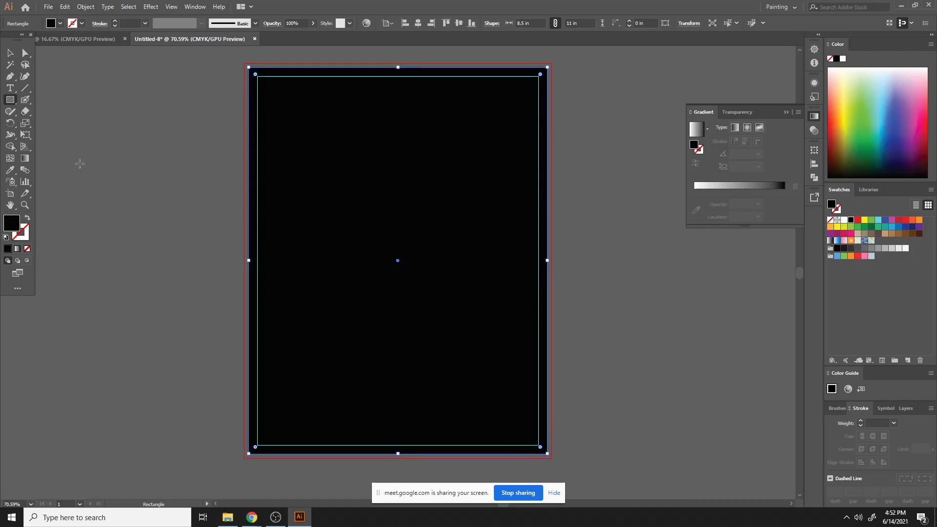
pyautogui.click(10, 52)
pyautogui.click(195, 148)
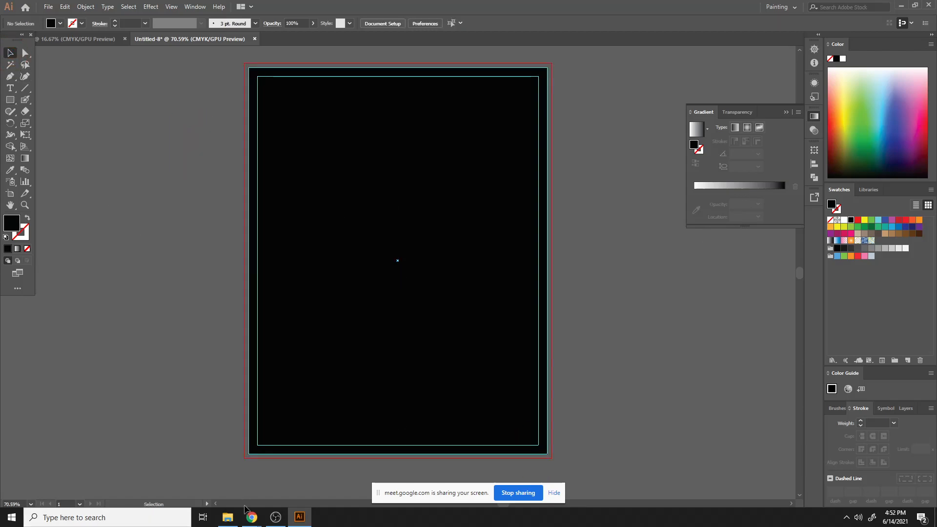
pyautogui.moveTo(251, 516)
pyautogui.click(196, 477)
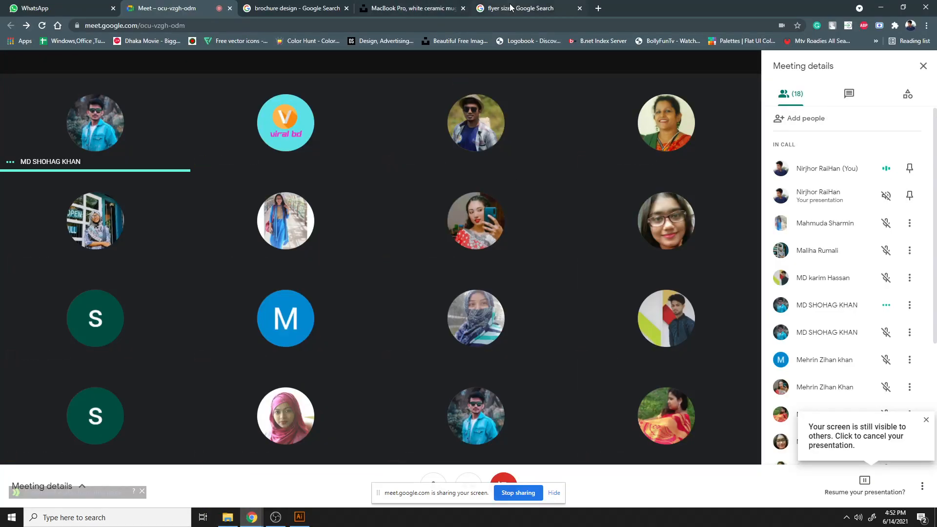
pyautogui.click(299, 517)
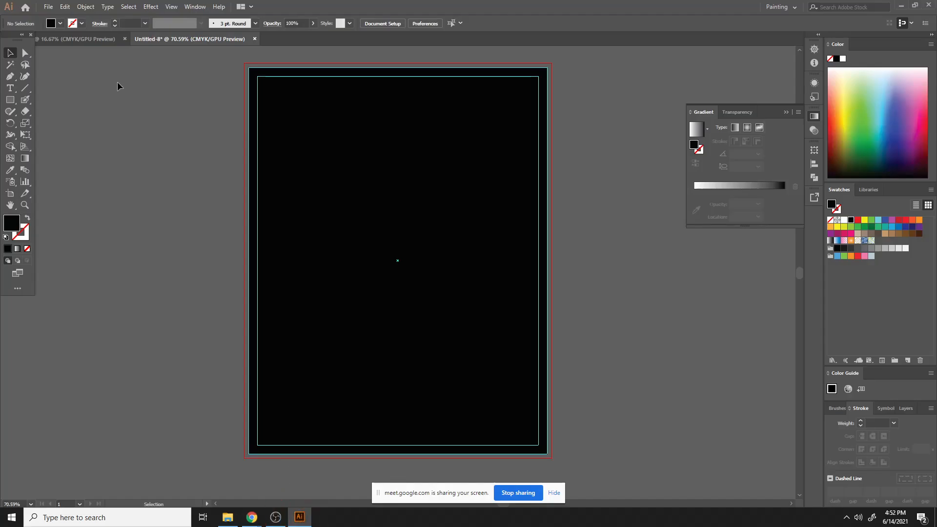
# - In the mockup document, delete the black rectangle covering the flyer
pyautogui.click(98, 38)
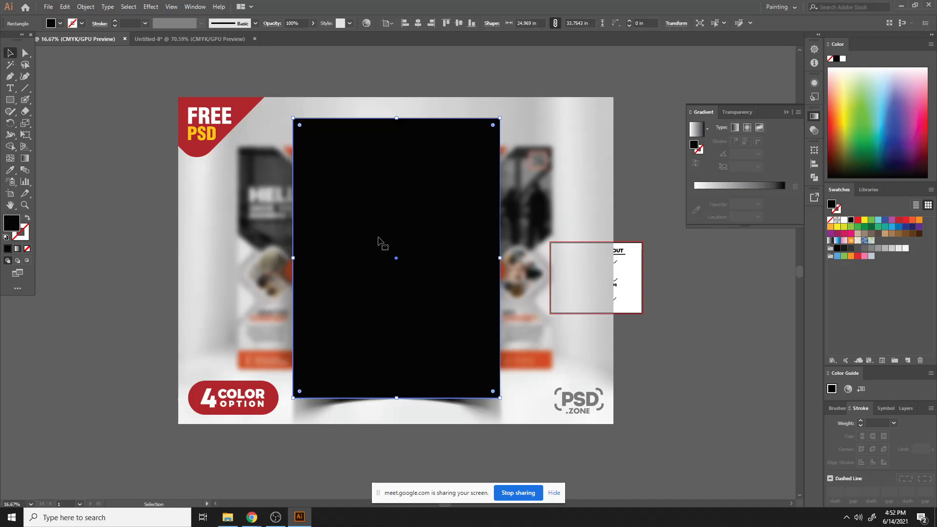
pyautogui.press('Delete')
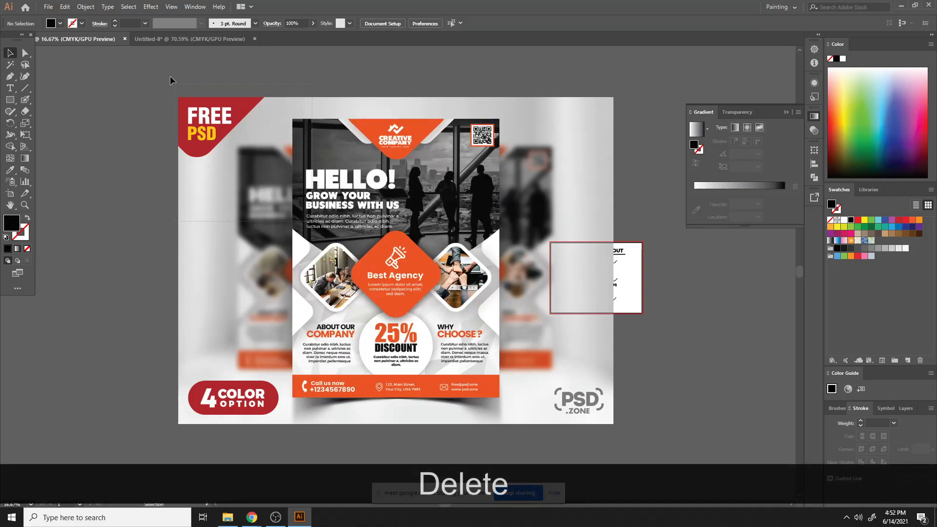
# - Unlock the mockup image and place it beside the artboard in the new document
pyautogui.hotkey('ctrl', 'alt', '2')
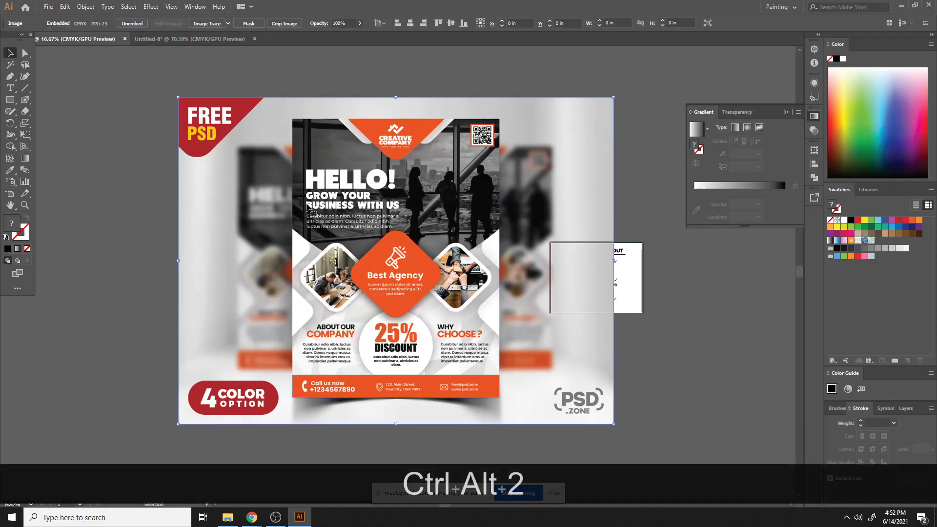
pyautogui.click(158, 39)
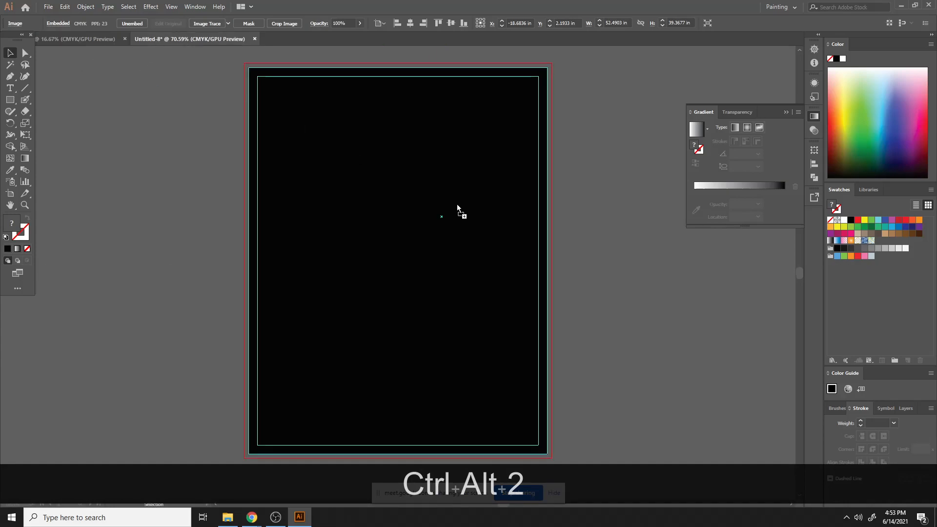
pyautogui.click(496, 227)
pyautogui.hotkey('ctrl', '-')
pyautogui.hotkey('ctrl', '-')
pyautogui.hotkey('ctrl', '-')
pyautogui.hotkey('ctrl', '-')
pyautogui.hotkey('ctrl', '-')
pyautogui.hotkey('ctrl', '-')
pyautogui.hotkey('ctrl', '-')
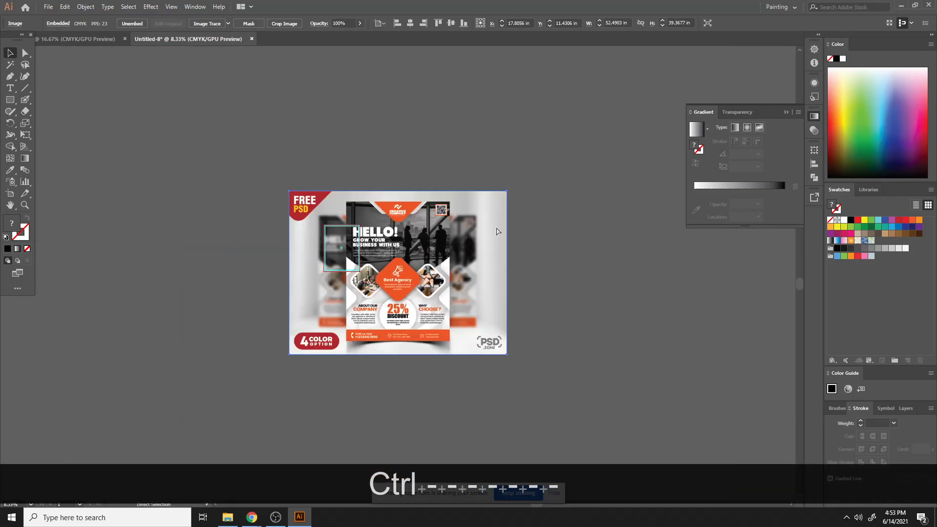
pyautogui.hotkey('ctrl', '-')
pyautogui.moveTo(498, 280); pyautogui.dragTo(264, 199)
pyautogui.hotkey('ctrl', '=')
pyautogui.hotkey('ctrl', '=')
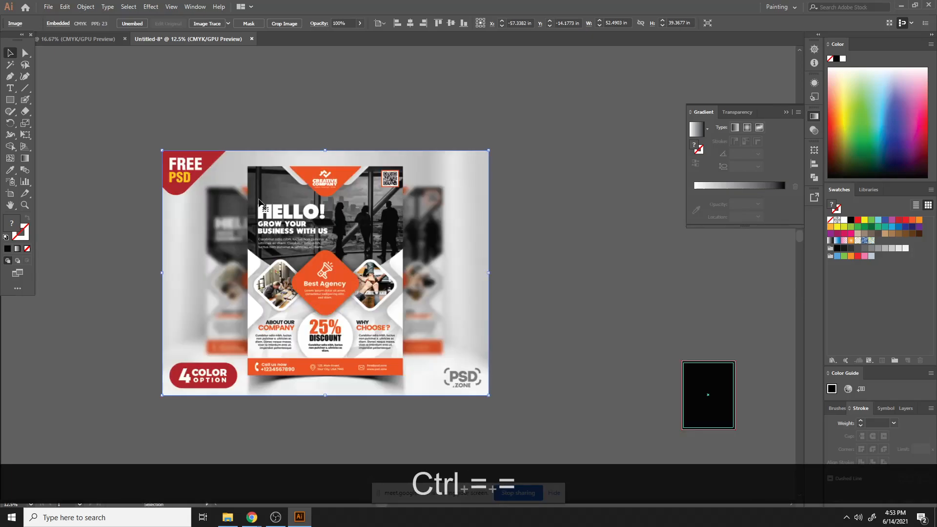
# - Move the mockup image next to the new artboard and scale it down
pyautogui.scroll(-3, 563, 407)
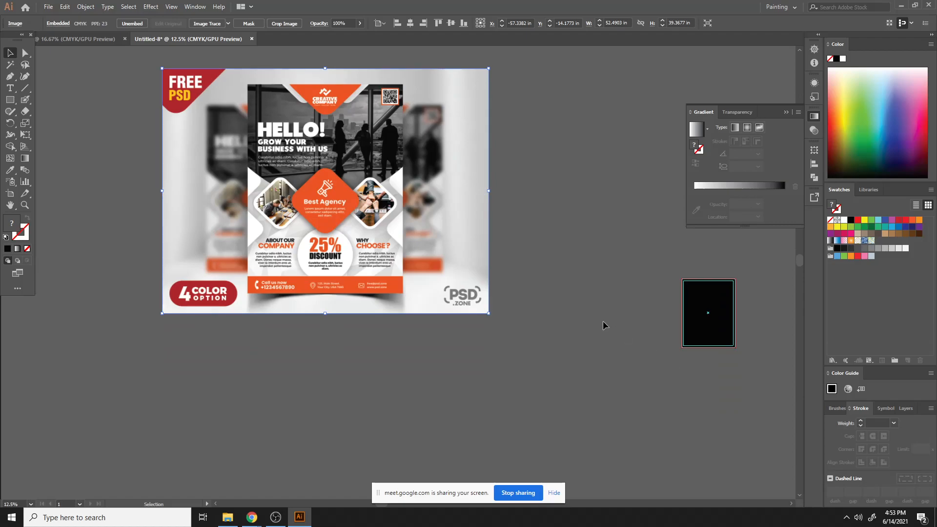
pyautogui.press('space')
pyautogui.moveTo(604, 324); pyautogui.dragTo(470, 292)
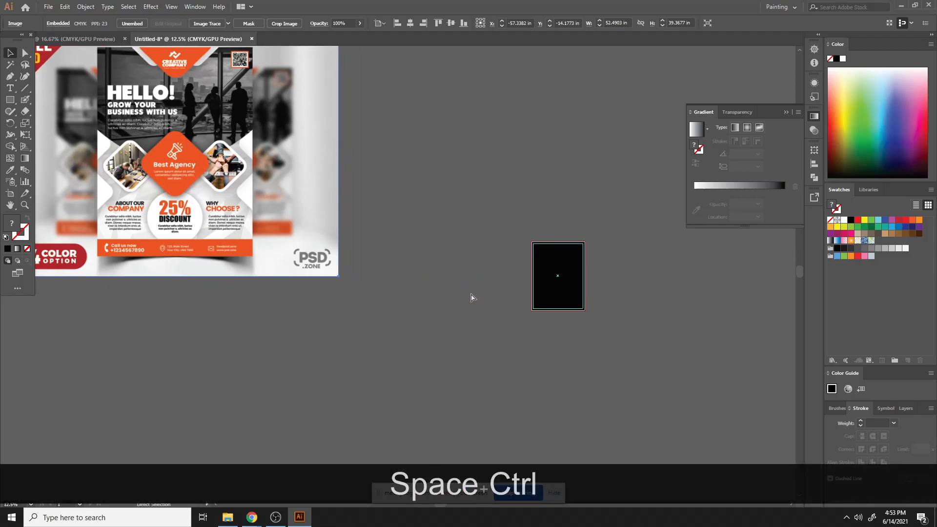
pyautogui.hotkey('ctrl', '=')
pyautogui.press('space')
pyautogui.moveTo(550, 352); pyautogui.dragTo(122, 202)
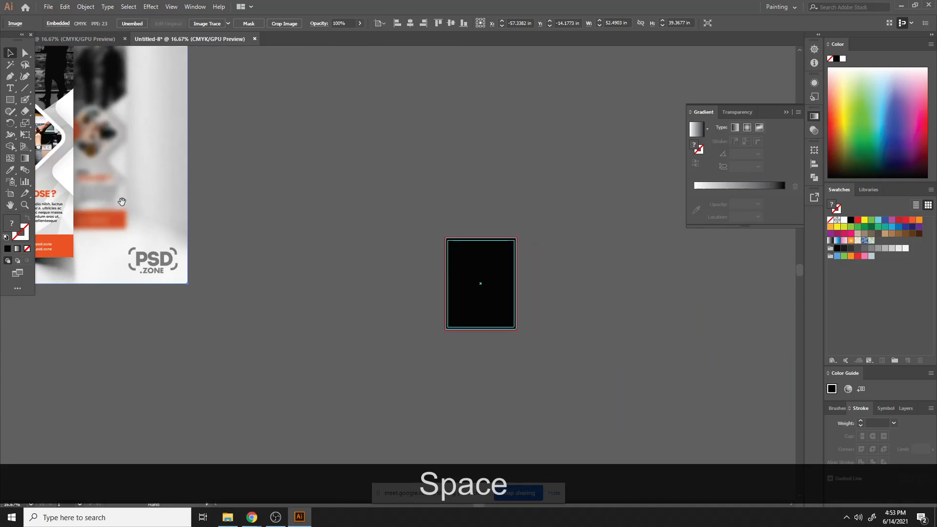
pyautogui.click(517, 266)
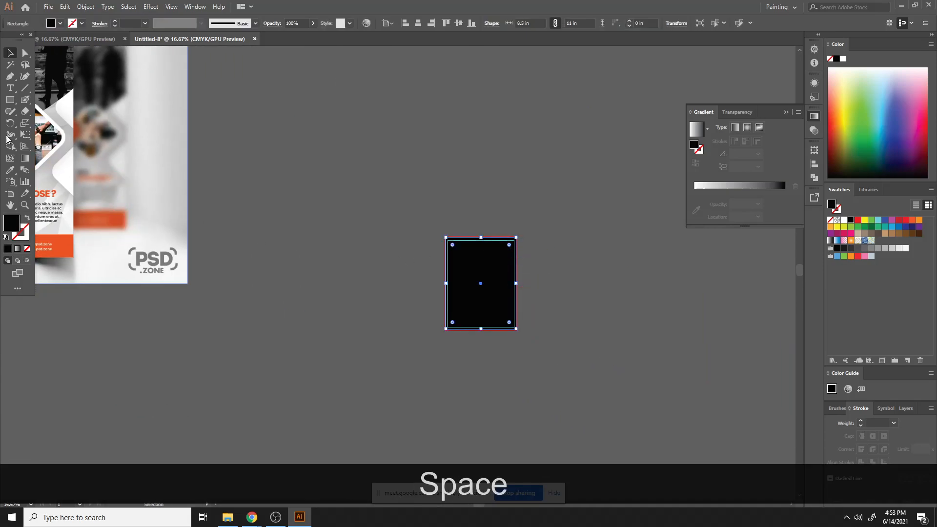
pyautogui.moveTo(112, 145); pyautogui.dragTo(277, 235)
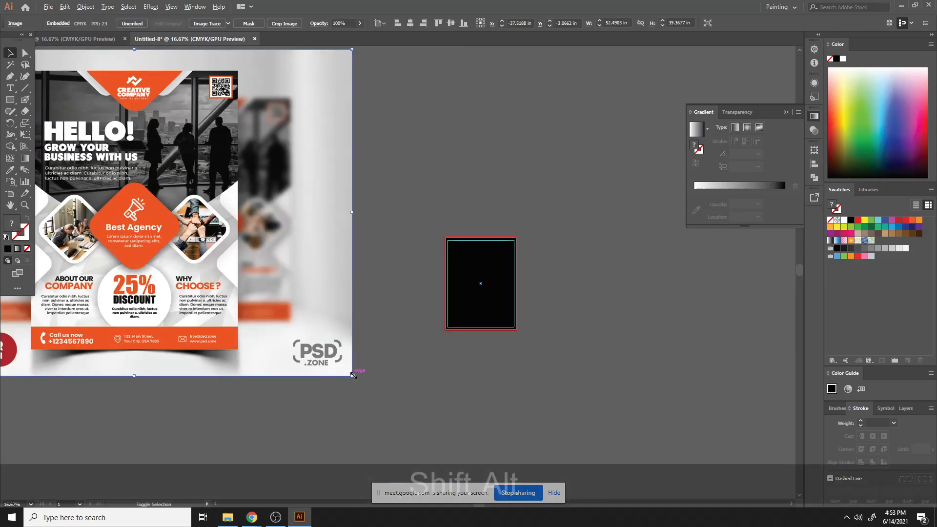
pyautogui.moveTo(352, 376); pyautogui.dragTo(303, 226)
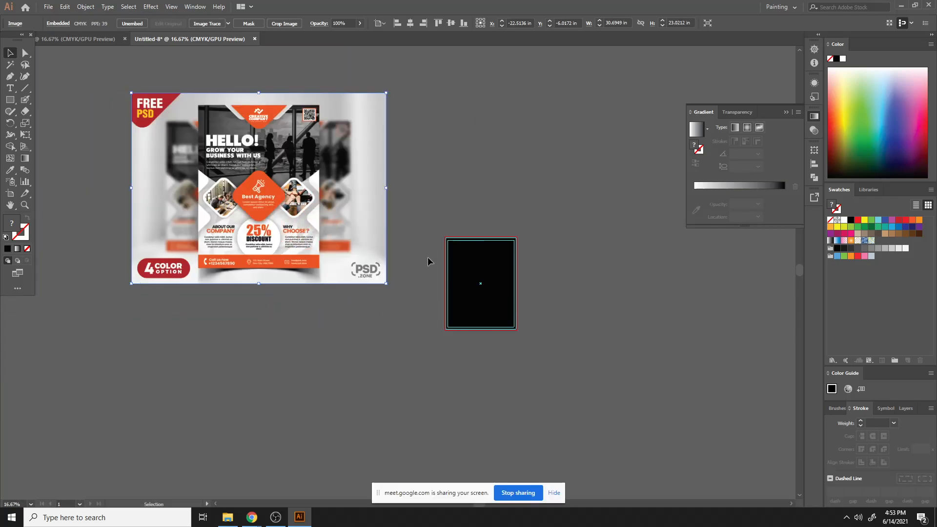
# - Delete the full-page black rectangle on the new artboard
pyautogui.click(13, 100)
pyautogui.click(10, 53)
pyautogui.click(479, 282)
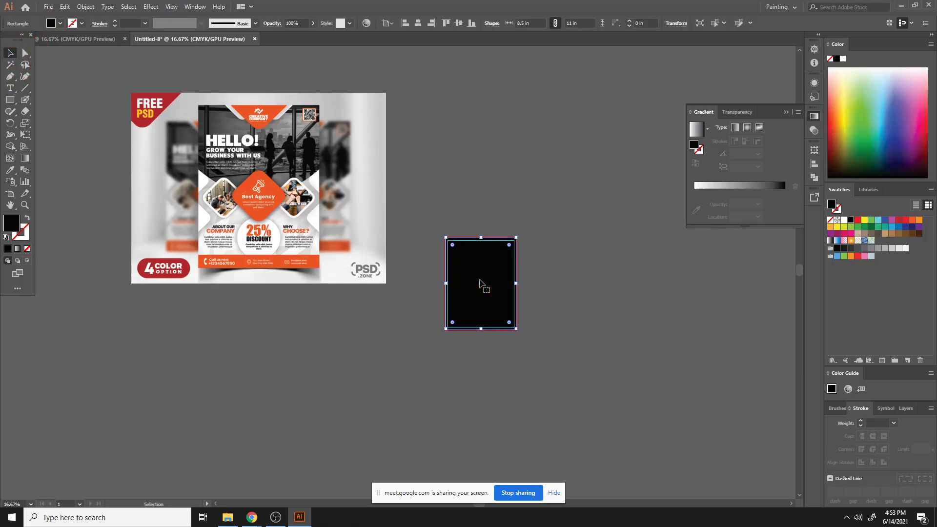
pyautogui.press('Delete')
pyautogui.hotkey('ctrl', '=')
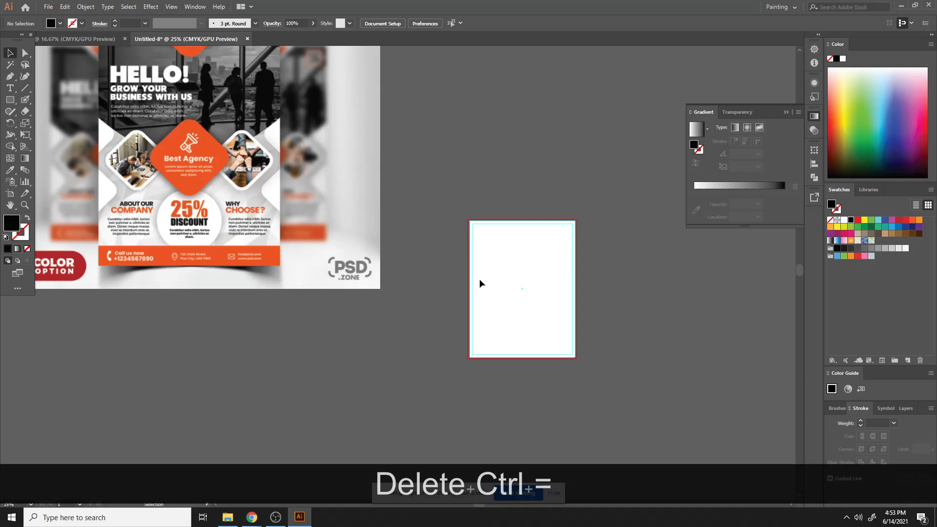
# - Draw a black rectangle 8.5 in wide and 5.5 in high across the top half of the artboard
pyautogui.click(11, 100)
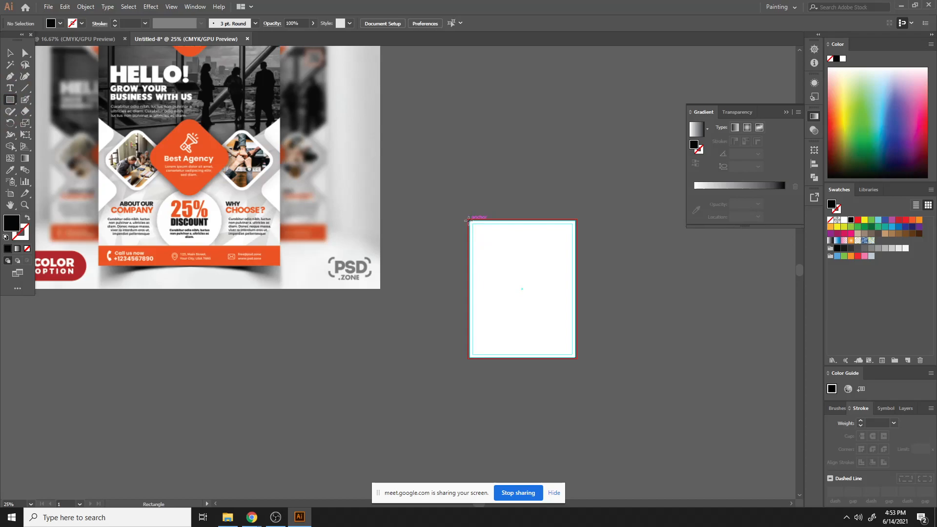
pyautogui.moveTo(468, 220); pyautogui.dragTo(574, 289)
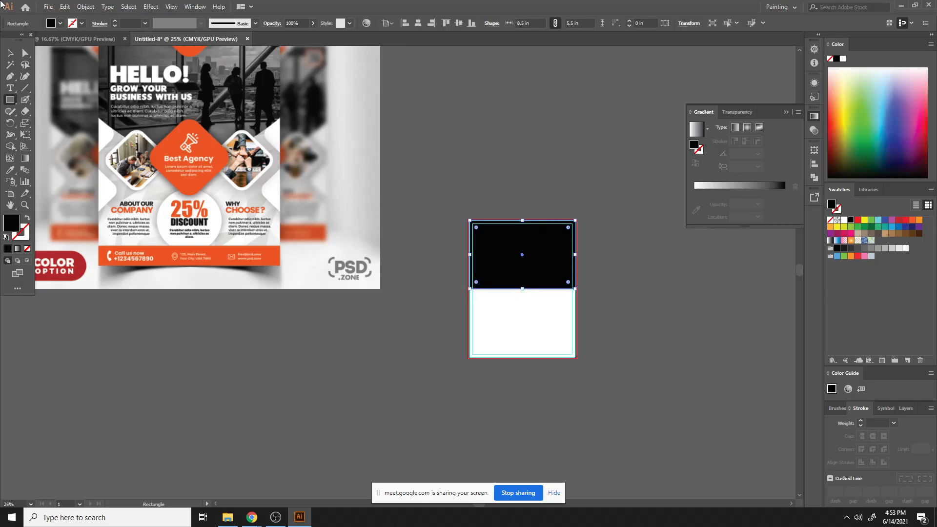
# - Add an anchor point at the middle of the black rectangle's bottom edge
pyautogui.click(10, 52)
pyautogui.click(593, 159)
pyautogui.click(524, 272)
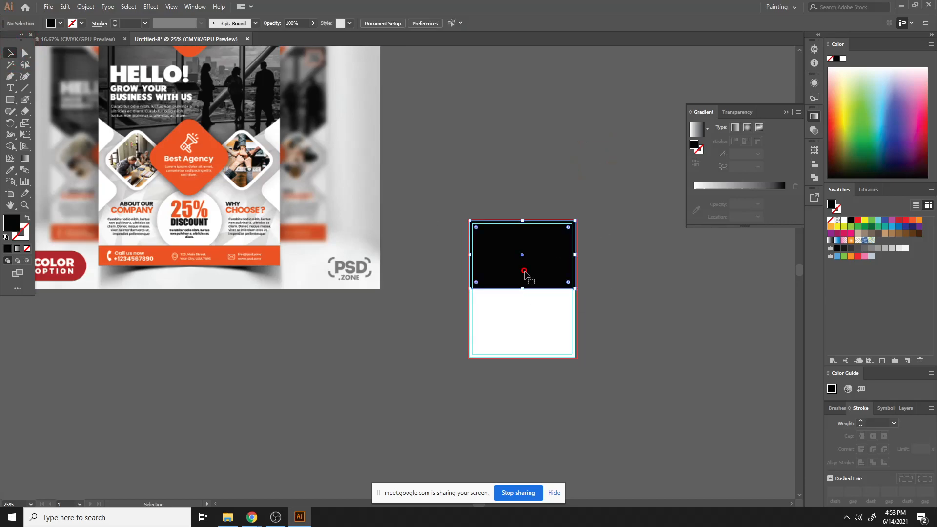
pyautogui.hotkey('ctrl', '=')
pyautogui.hotkey('ctrl', '=')
pyautogui.press('a')
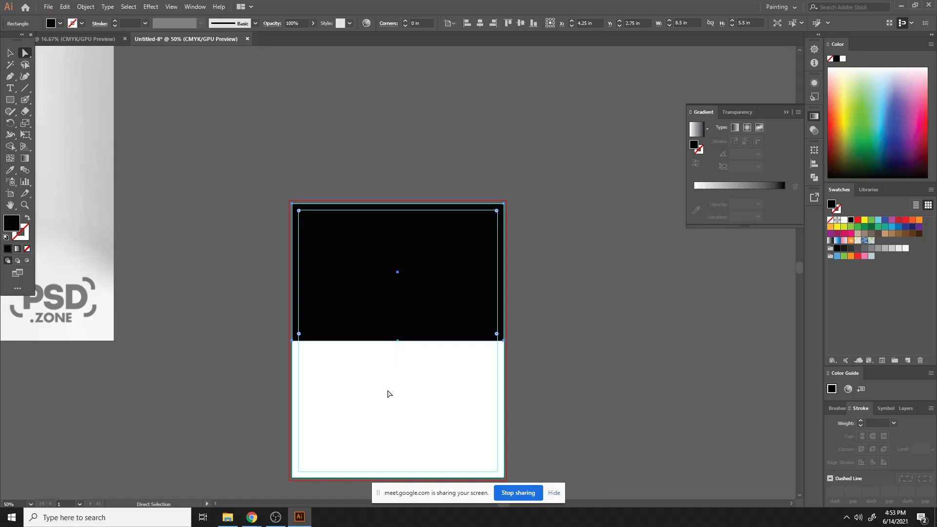
pyautogui.moveTo(402, 328); pyautogui.dragTo(518, 250)
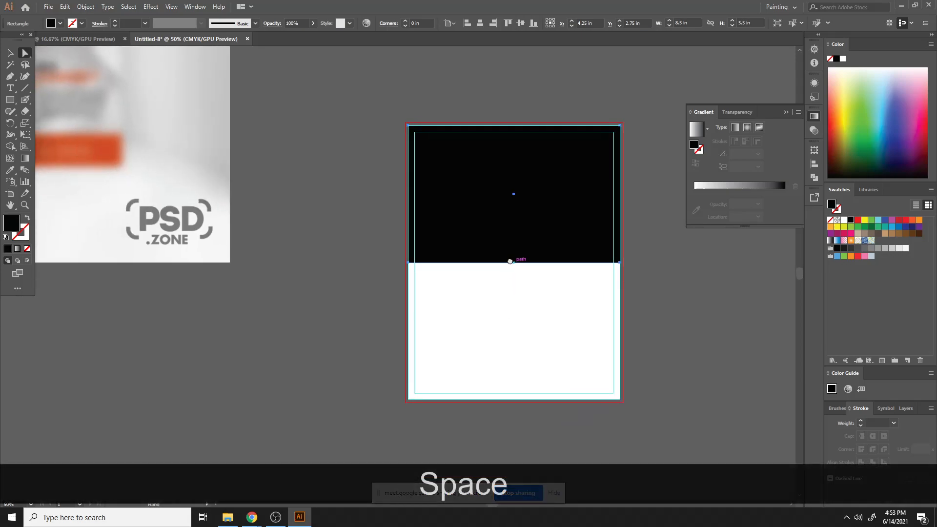
pyautogui.click(10, 77)
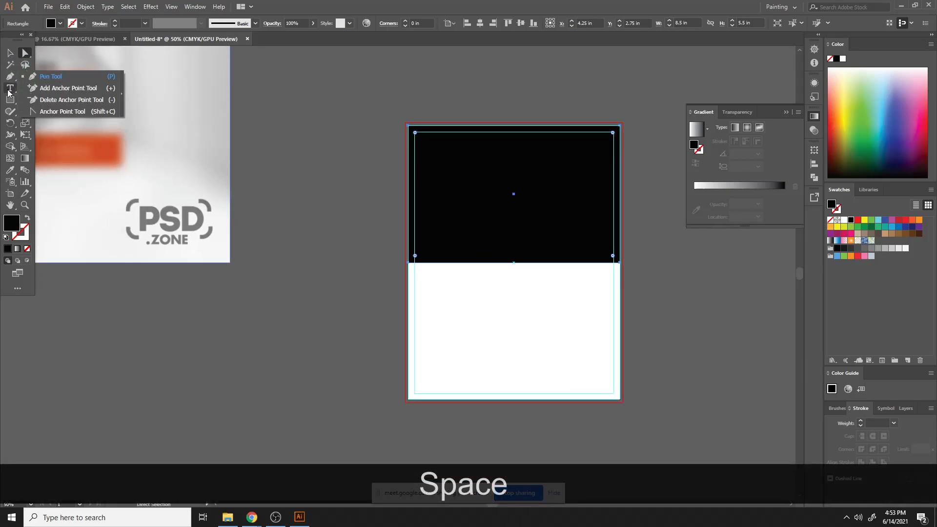
pyautogui.click(53, 88)
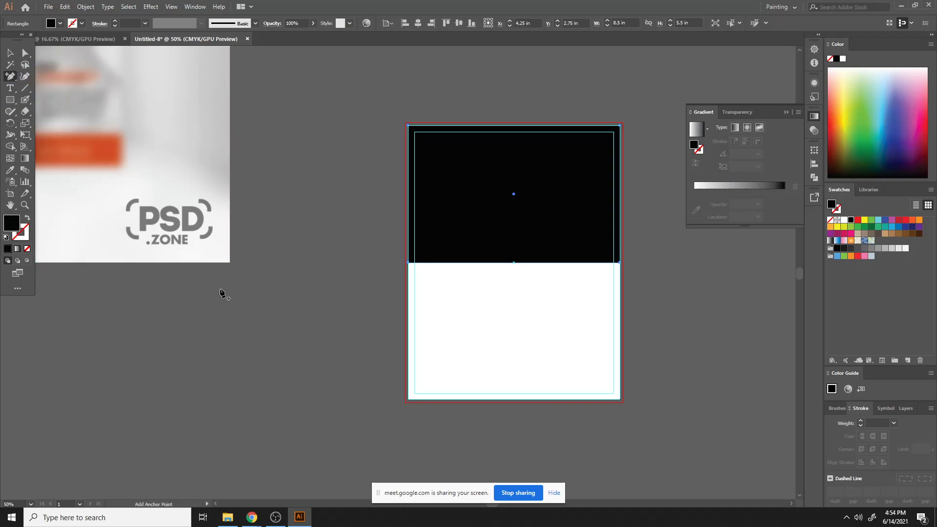
pyautogui.click(514, 262)
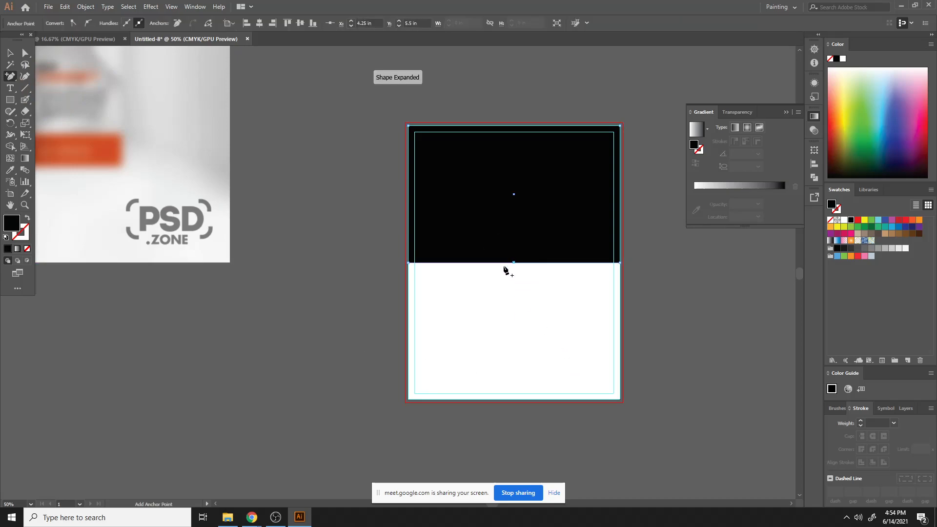
# - Drag the new bottom anchor point straight down to turn the black section into a downward-pointing chevron
pyautogui.press('a')
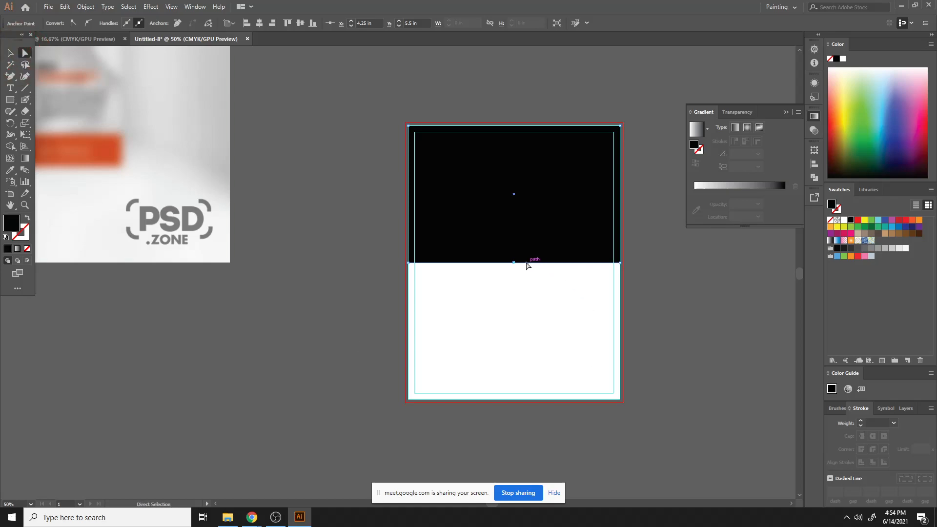
pyautogui.moveTo(514, 263); pyautogui.dragTo(517, 335)
pyautogui.press('shift')
pyautogui.click(752, 308)
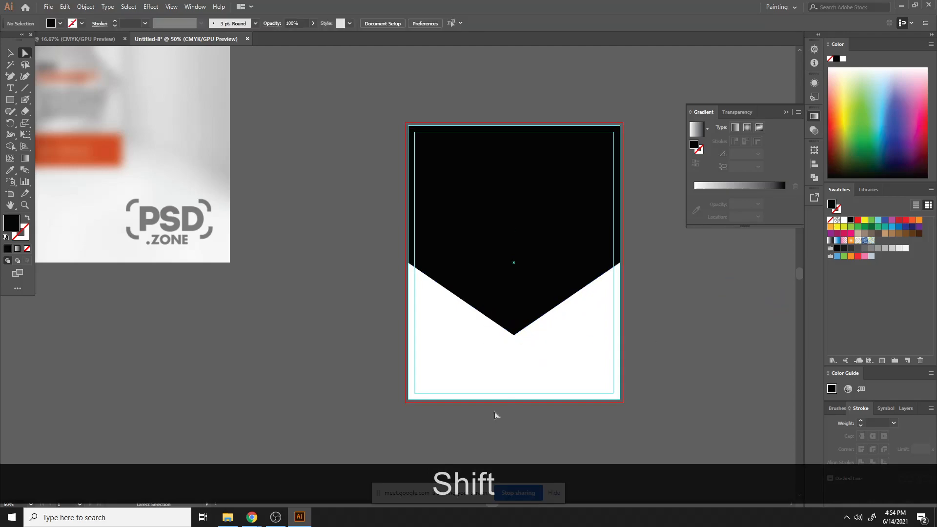
# - Select the chevron's lower anchor points and nudge them upward to shorten the black top section
pyautogui.click(471, 268)
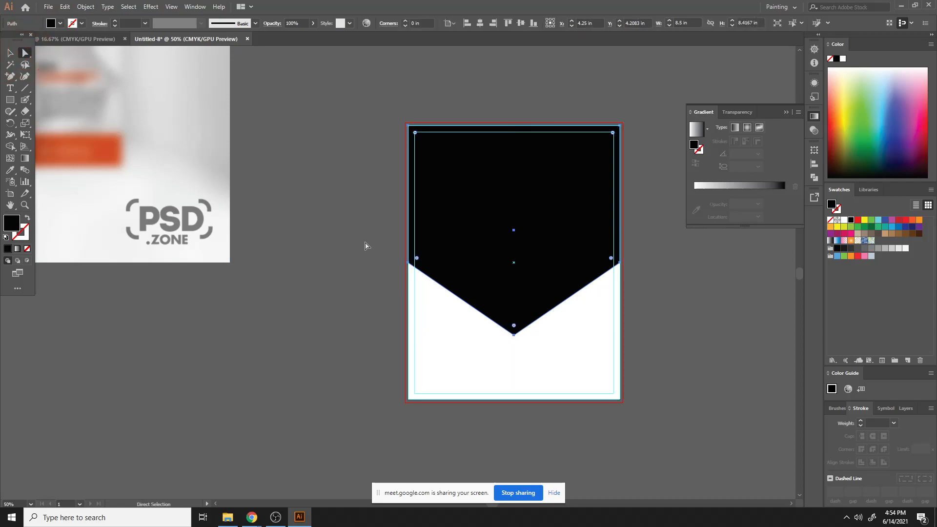
pyautogui.moveTo(367, 244); pyautogui.dragTo(677, 352)
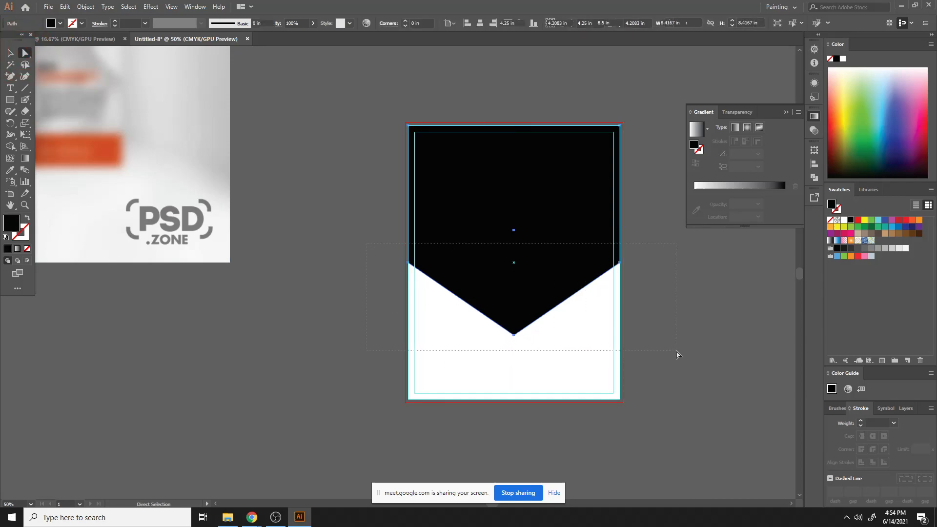
pyautogui.hotkey('shift', 'Up')
pyautogui.hotkey('shift', 'Up')
pyautogui.hotkey('shift', 'Up')
pyautogui.hotkey('shift', 'Up')
pyautogui.hotkey('shift', 'Up')
pyautogui.hotkey('shift', 'Up')
pyautogui.hotkey('shift', 'Up')
pyautogui.hotkey('shift', 'Up')
pyautogui.hotkey('shift', 'Up')
pyautogui.hotkey('shift', 'Up')
pyautogui.hotkey('shift', 'Up')
pyautogui.hotkey('shift', 'Up')
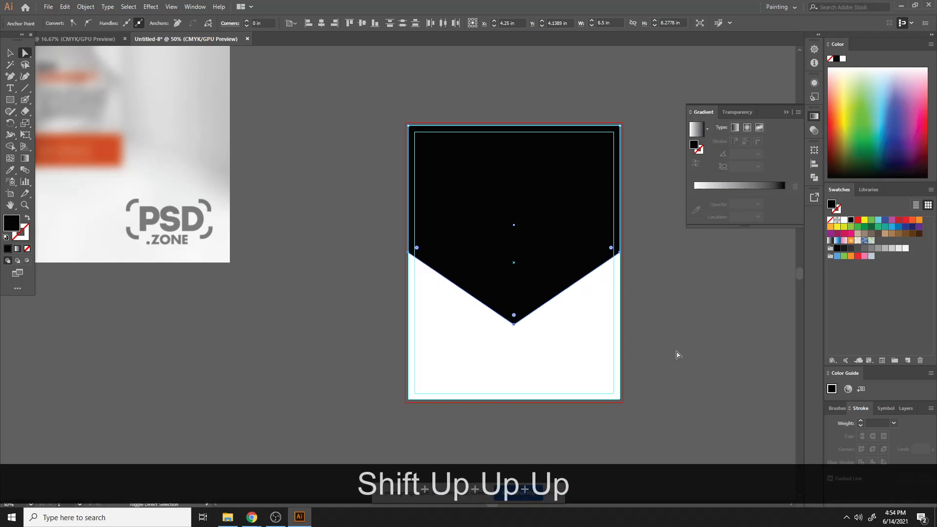
pyautogui.hotkey('shift', 'Up')
pyautogui.hotkey('shift', 'Up')
pyautogui.hotkey('shift', 'Up')
pyautogui.hotkey('shift', 'Up')
pyautogui.hotkey('shift', 'Up')
pyautogui.hotkey('shift', 'Up')
pyautogui.hotkey('shift', 'Up')
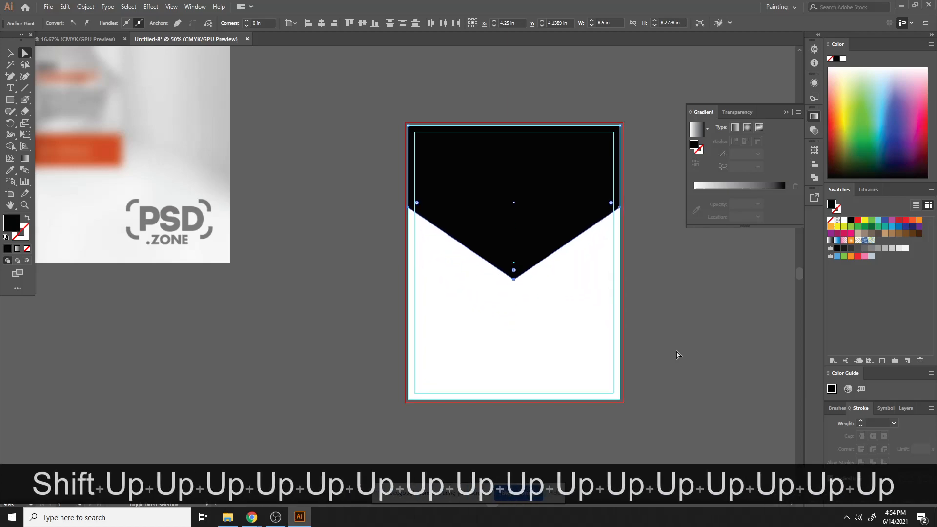
pyautogui.hotkey('shift', 'Up')
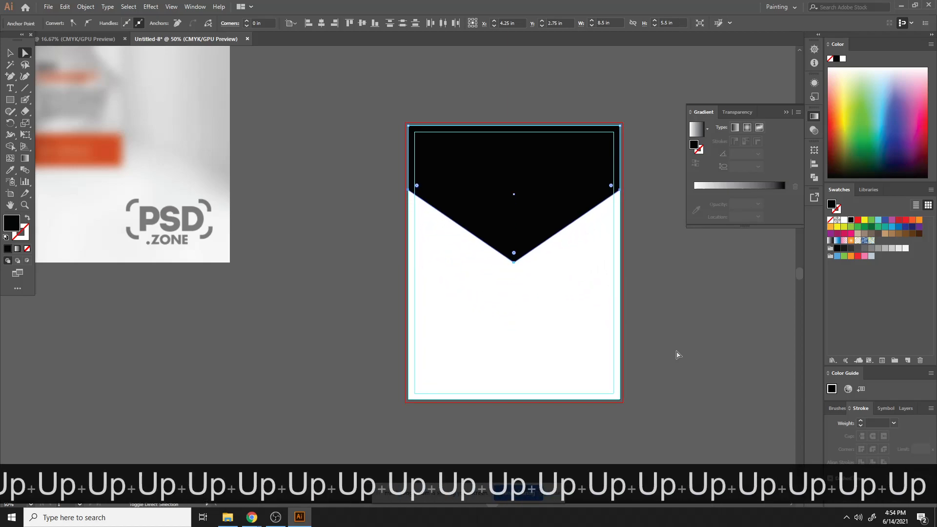
# - Bring a rotated rounded-square shape onto the top of the new artboard above the black section
pyautogui.click(525, 291)
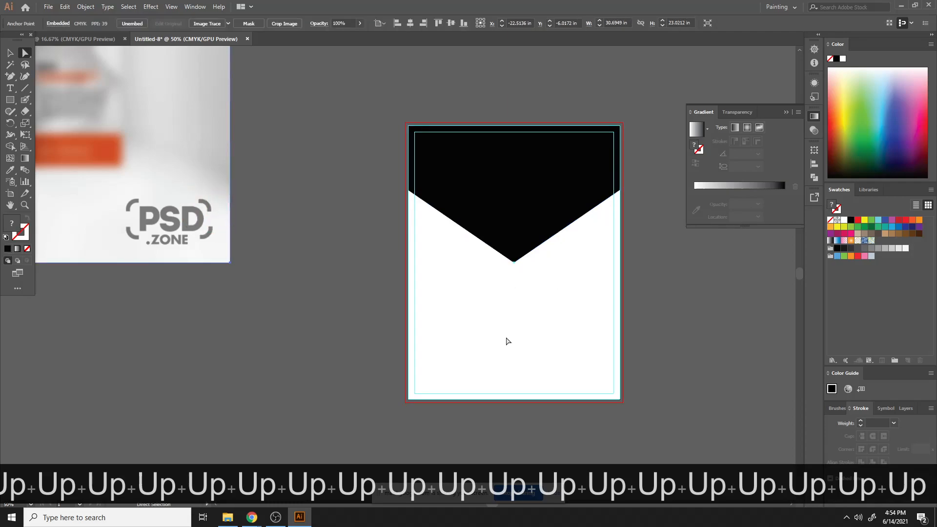
pyautogui.hotkey('ctrl', '-')
pyautogui.hotkey('ctrl', '-')
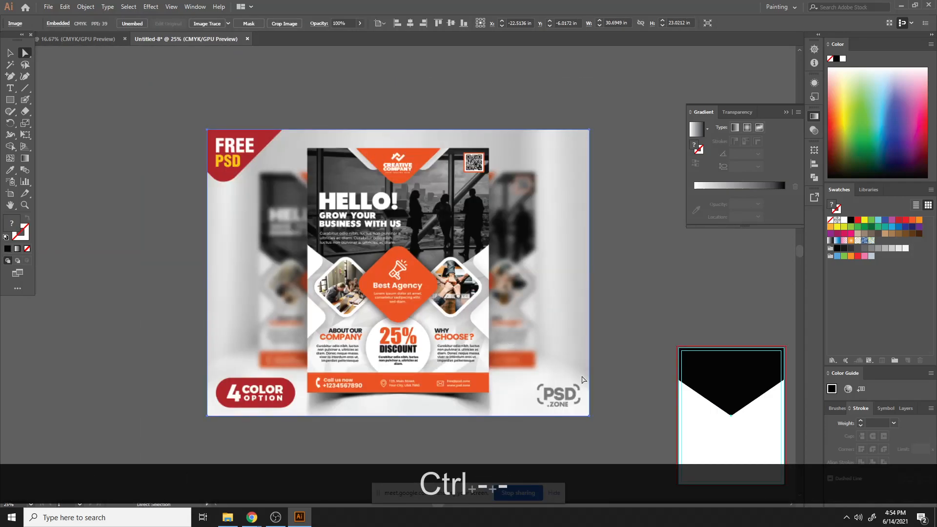
pyautogui.press('space')
pyautogui.moveTo(653, 236); pyautogui.dragTo(592, 168)
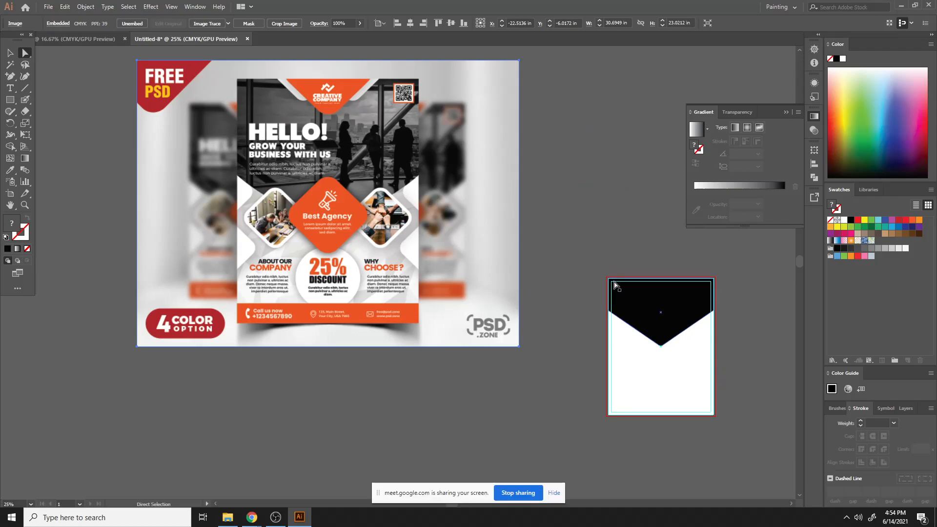
pyautogui.scroll(1, 632, 283)
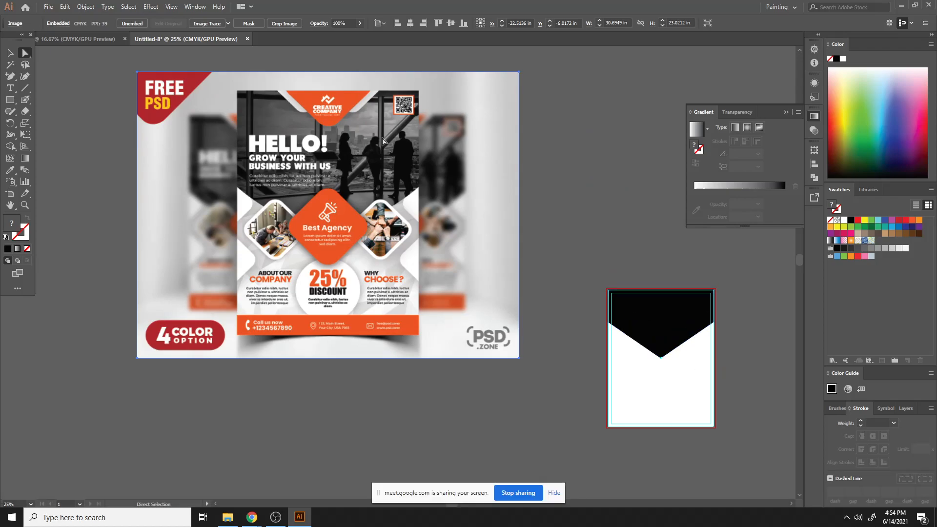
pyautogui.moveTo(9, 99); pyautogui.dragTo(46, 100)
pyautogui.moveTo(544, 109); pyautogui.dragTo(681, 282)
pyautogui.click(10, 53)
pyautogui.click(654, 109)
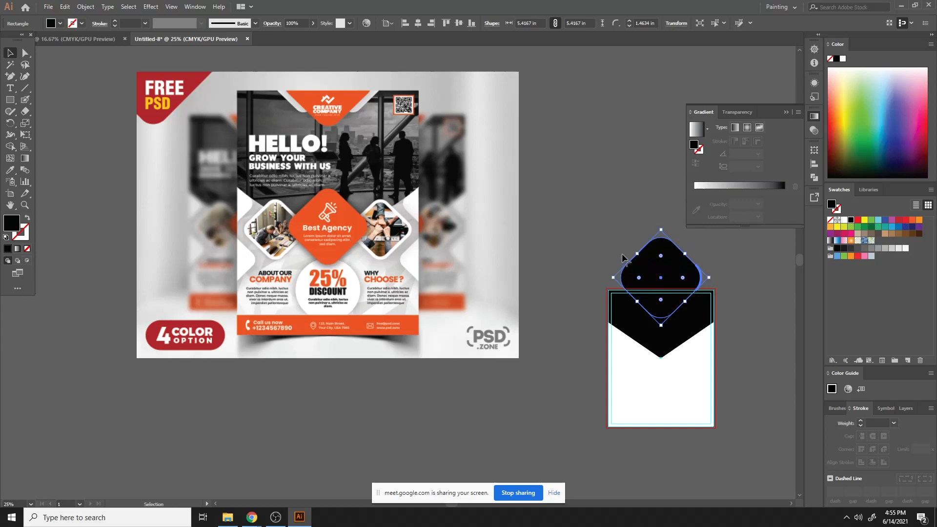
# - Fill the rounded square with the mockup's orange using the Eyedropper tool
pyautogui.press('i')
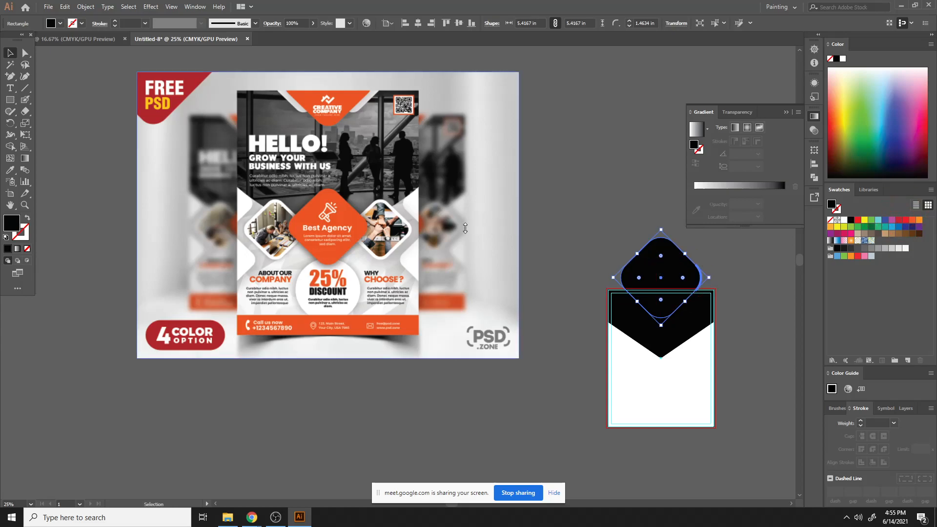
pyautogui.click(355, 93)
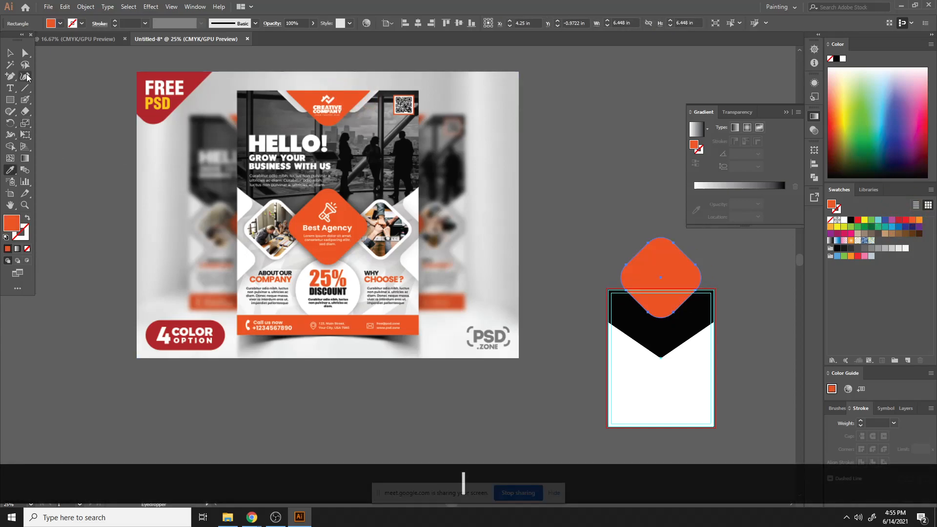
pyautogui.press('v')
pyautogui.click(637, 170)
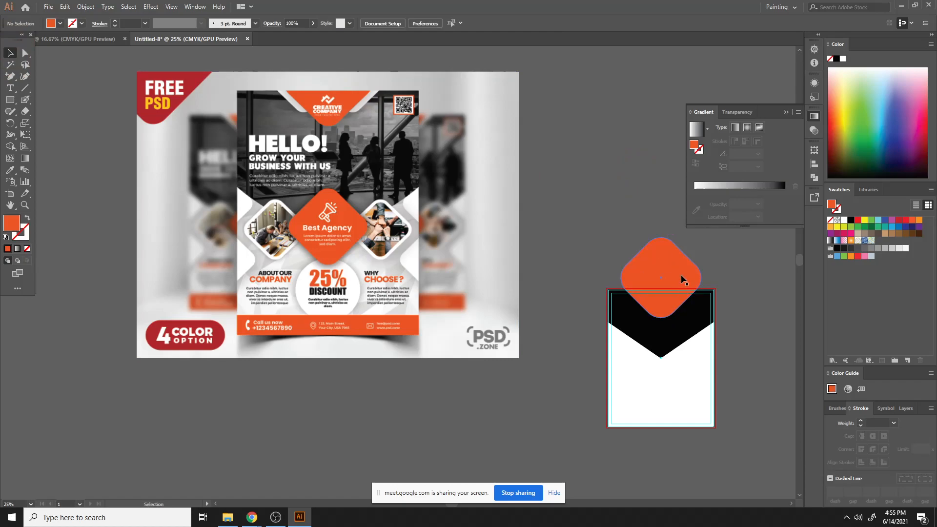
# - Duplicate the orange rounded square and offset the copy up and to the right
pyautogui.click(654, 263)
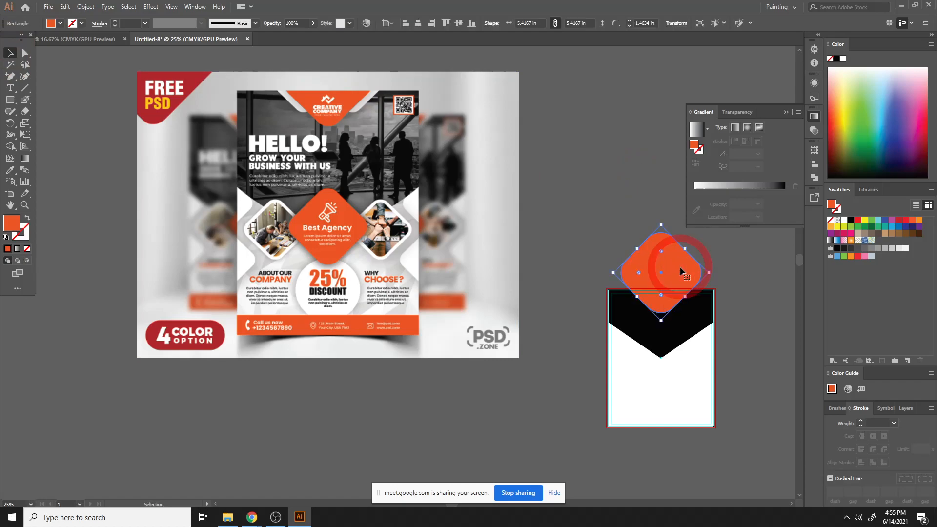
pyautogui.click(607, 194)
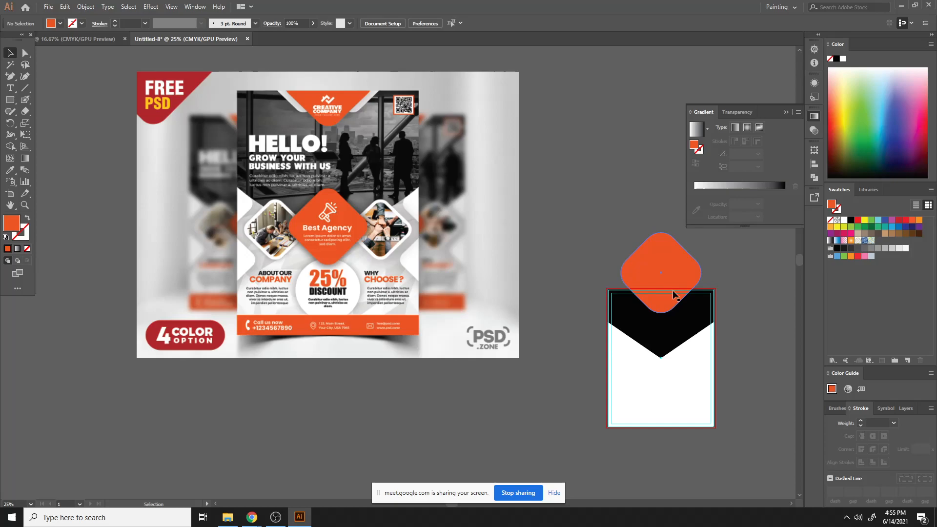
pyautogui.press('alt')
pyautogui.moveTo(674, 294); pyautogui.dragTo(696, 291)
pyautogui.hotkey('ctrl', 'z')
pyautogui.press('alt')
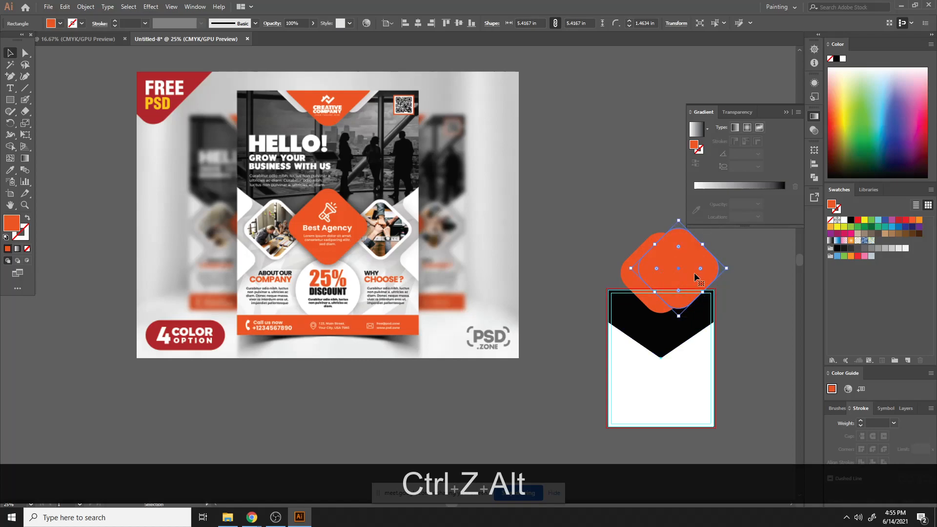
# - Paste another copy in front and nudge the copies left and right into a row of overlapping rounded squares
pyautogui.hotkey('ctrl', 'c')
pyautogui.hotkey('ctrl', 'f')
pyautogui.hotkey('shift', 'Left')
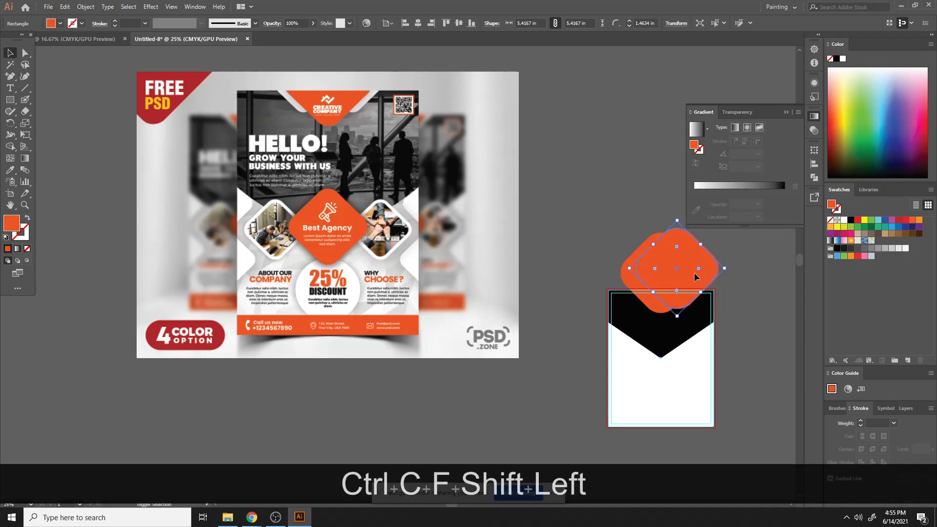
pyautogui.hotkey('shift', 'Left')
pyautogui.hotkey('shift', 'Left')
pyautogui.hotkey('shift', 'Left')
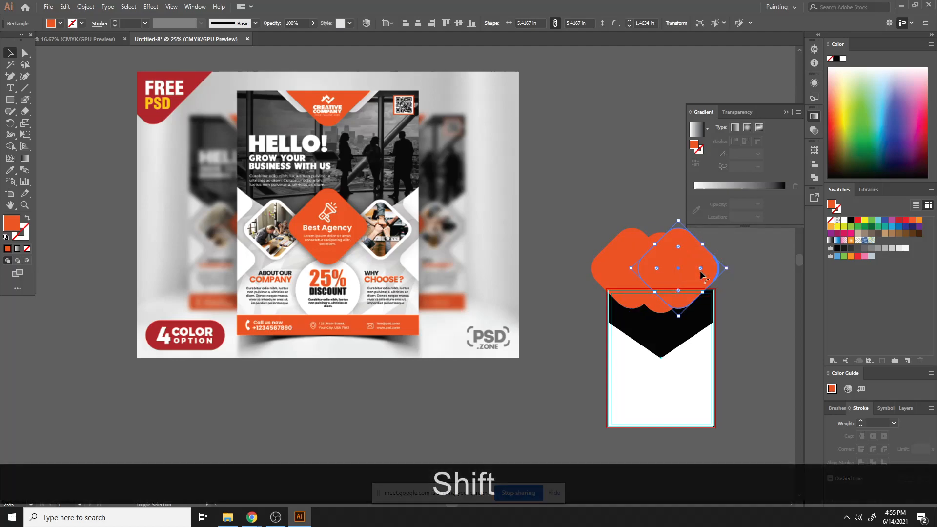
pyautogui.hotkey('shift', 'Right')
pyautogui.hotkey('shift', 'Right')
pyautogui.hotkey('shift', 'Right')
pyautogui.hotkey('shift', 'Right')
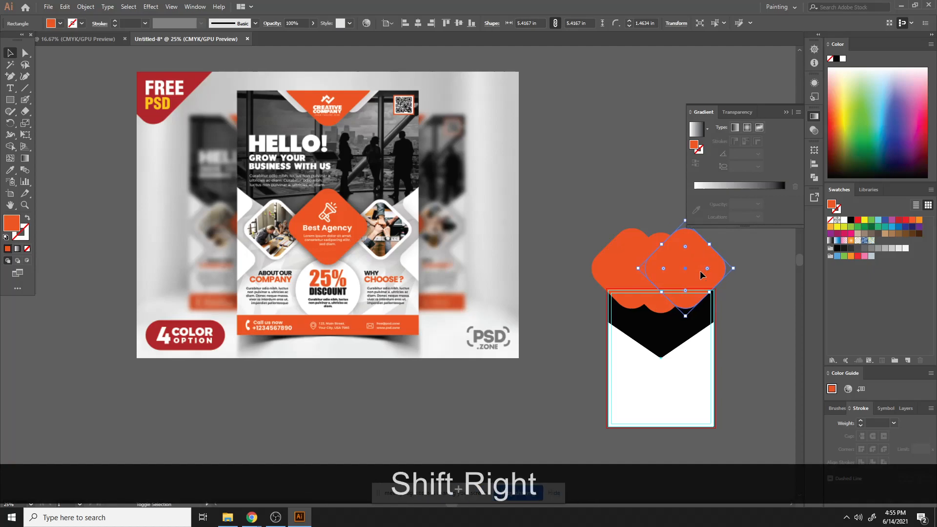
# - Move the leftmost rounded square slightly to the right, keeping it horizontal
pyautogui.click(765, 293)
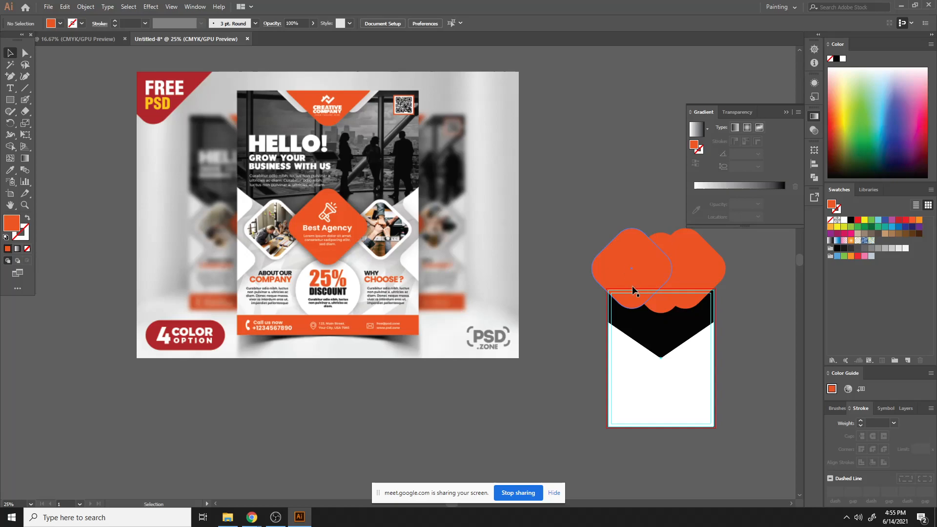
pyautogui.click(623, 303)
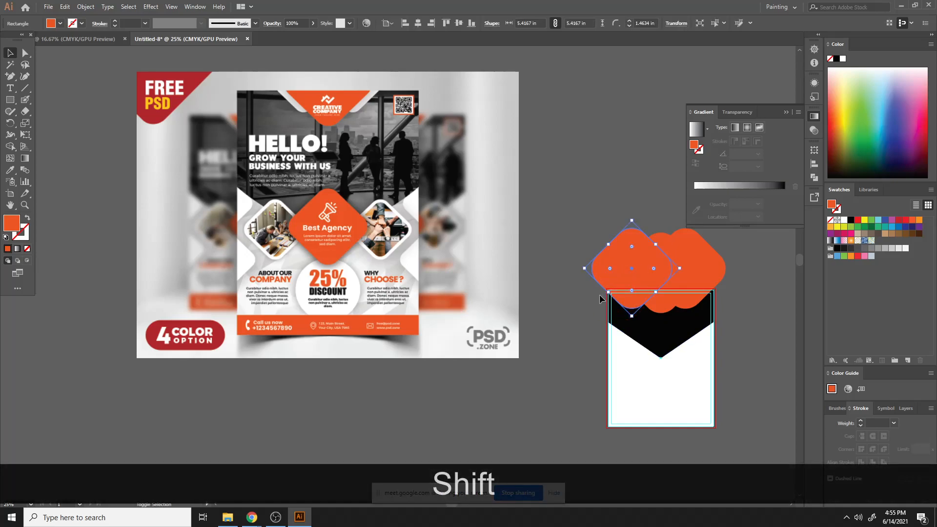
pyautogui.moveTo(583, 270); pyautogui.dragTo(604, 269)
pyautogui.click(575, 248)
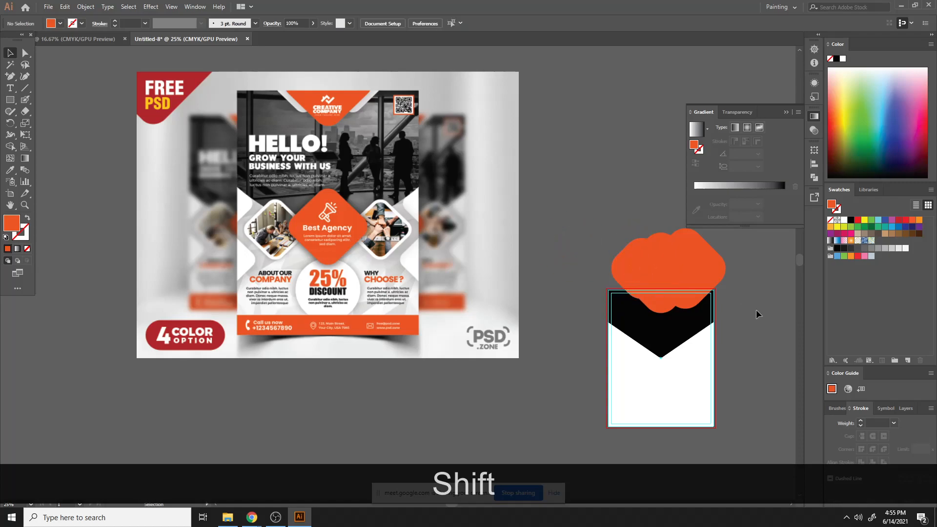
# - Fill the leftmost rounded square with white
pyautogui.click(627, 265)
pyautogui.rightClick(645, 267)
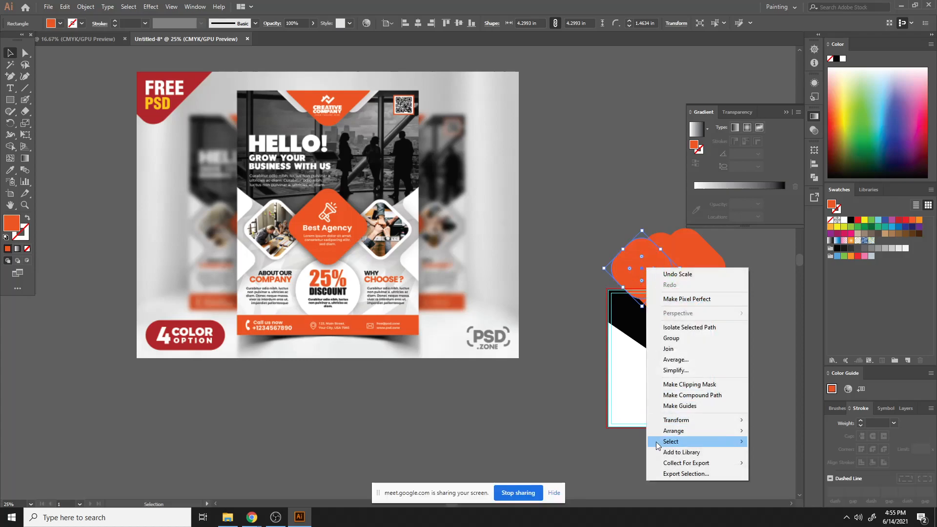
pyautogui.click(768, 457)
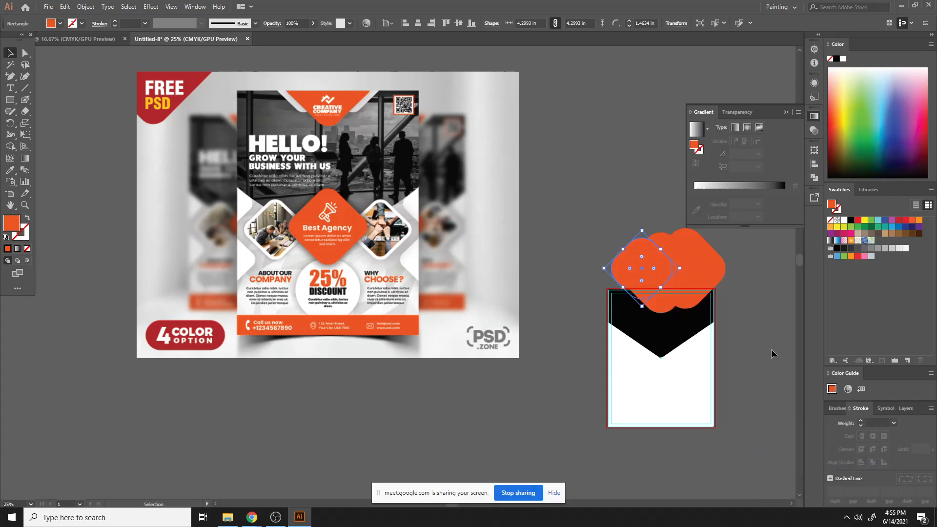
pyautogui.click(844, 220)
pyautogui.click(562, 213)
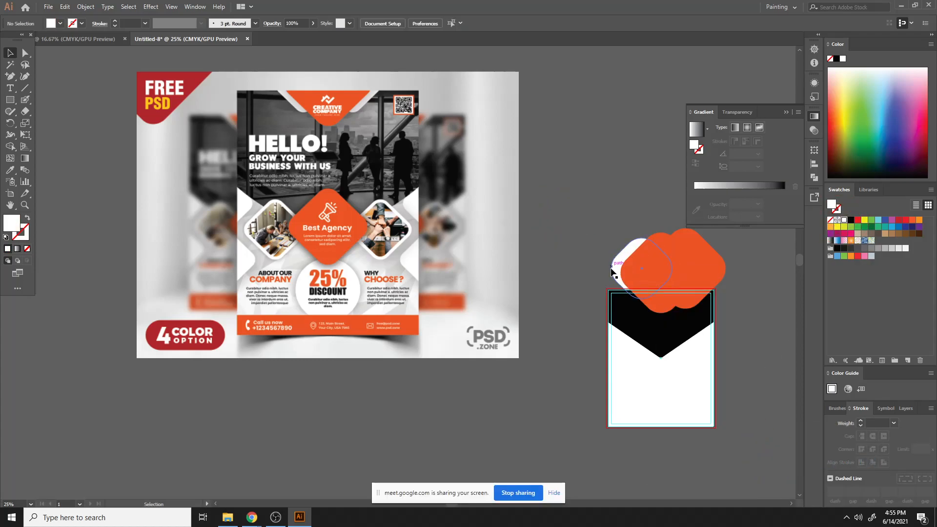
# - Bring the middle orange rounded square one level forward in the stacking order
pyautogui.click(617, 279)
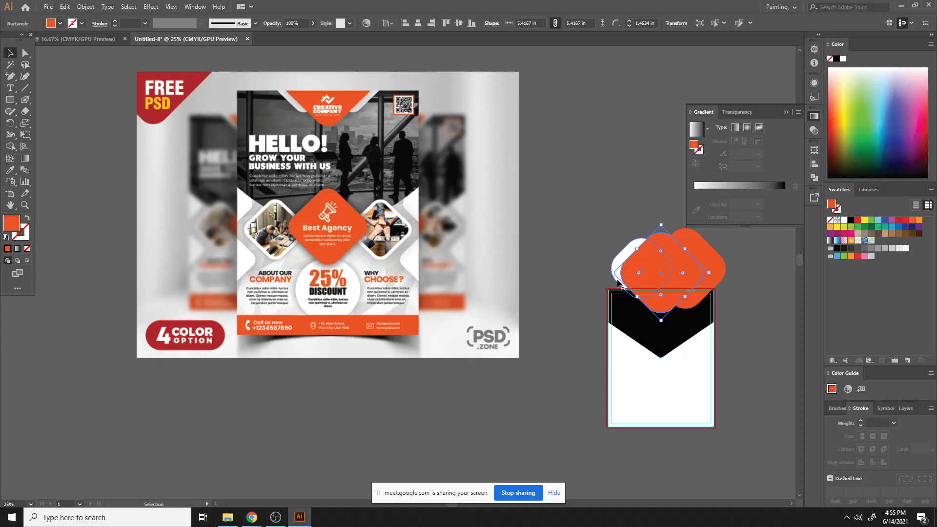
pyautogui.rightClick(618, 282)
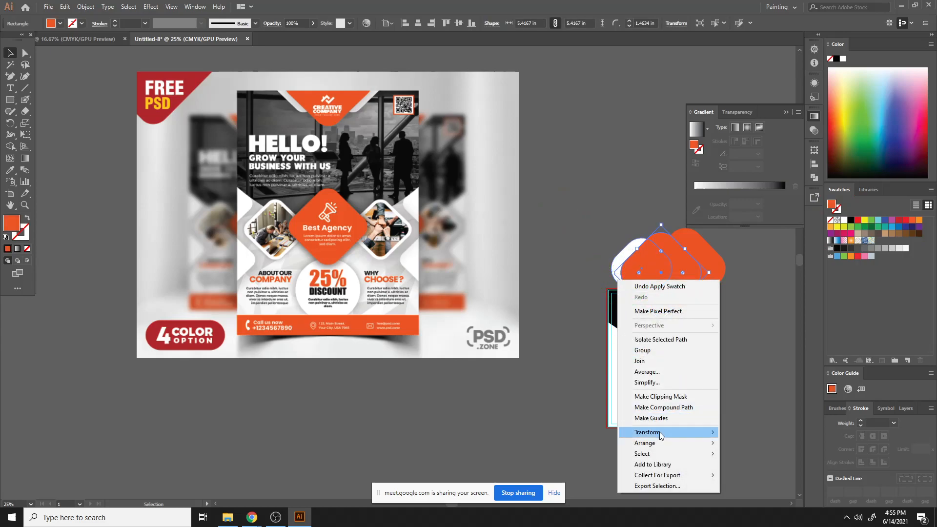
pyautogui.moveTo(665, 441)
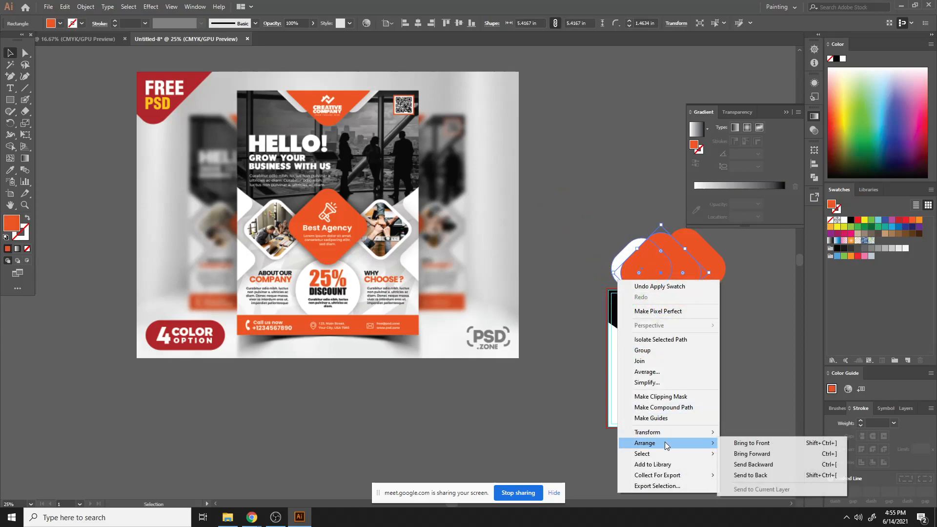
pyautogui.click(760, 454)
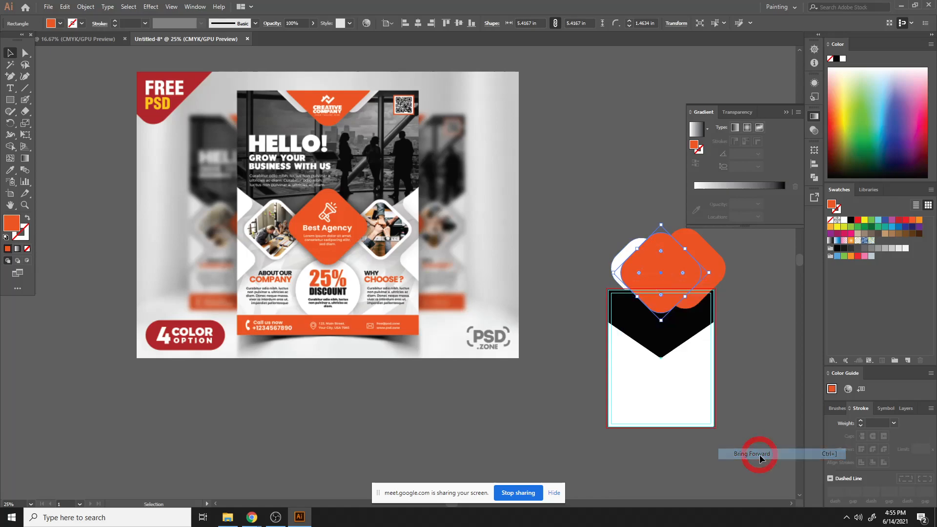
# - Bring the white rounded square forward several levels and move it slightly down
pyautogui.click(617, 265)
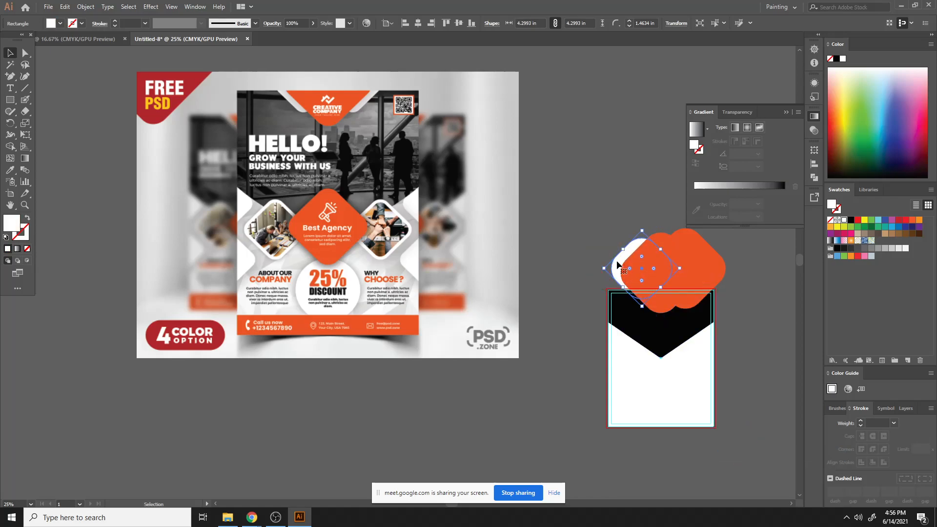
pyautogui.hotkey('ctrl', ']')
pyautogui.hotkey('ctrl', ']')
pyautogui.hotkey('ctrl', ']')
pyautogui.hotkey('ctrl', ']')
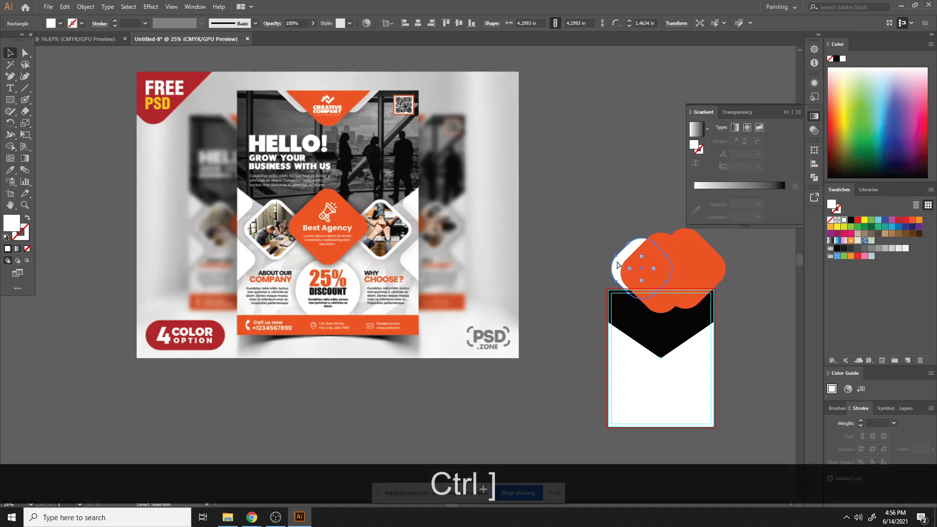
pyautogui.hotkey('ctrl', ']')
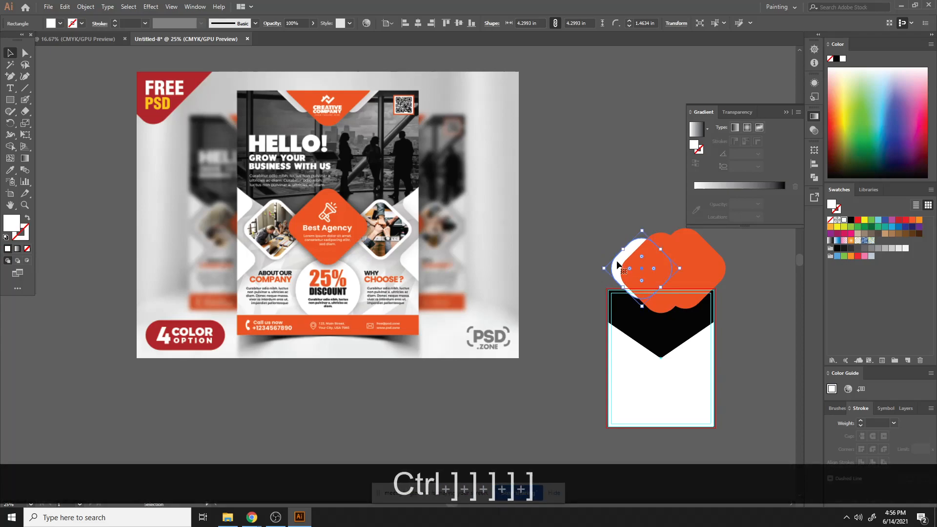
pyautogui.moveTo(619, 265); pyautogui.dragTo(623, 283)
pyautogui.click(565, 247)
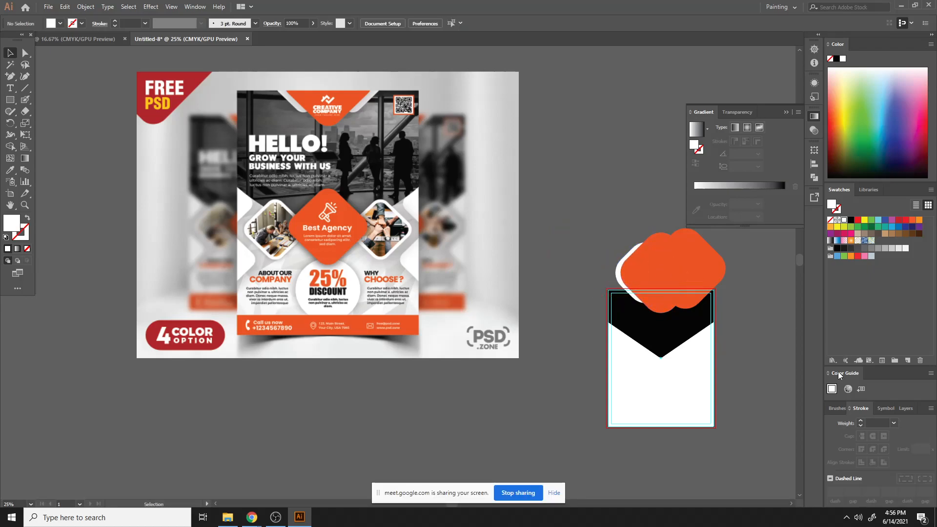
# - Delete the rightmost orange rounded square and move the white square right, centring it behind the remaining orange one
pyautogui.click(702, 300)
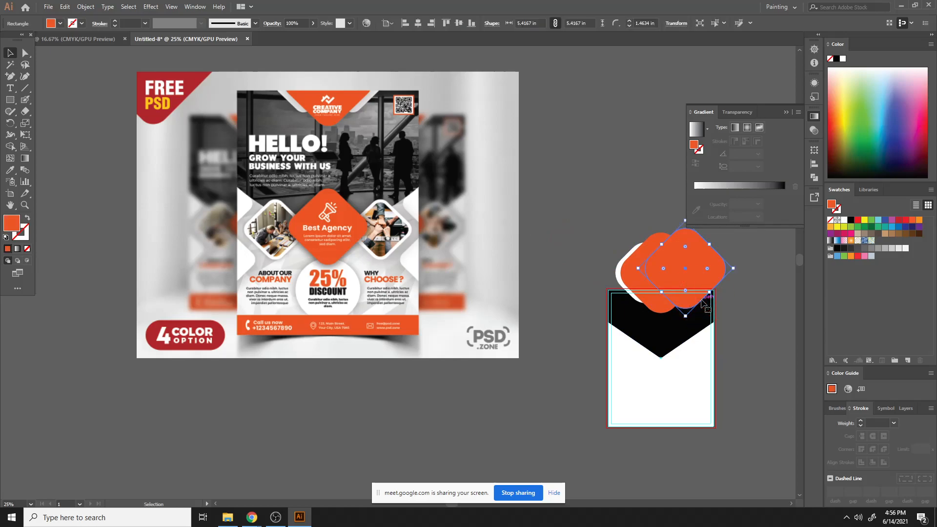
pyautogui.press('Delete')
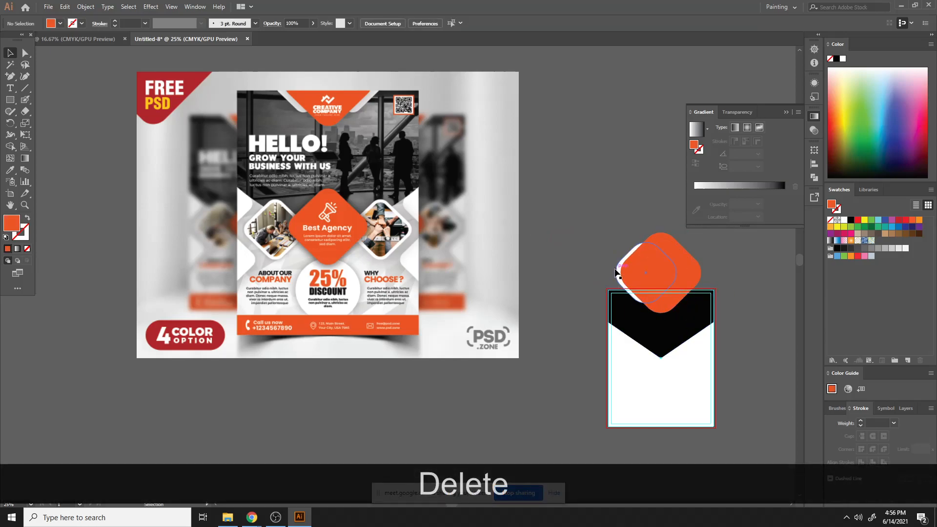
pyautogui.moveTo(616, 273); pyautogui.dragTo(644, 268)
pyautogui.click(749, 264)
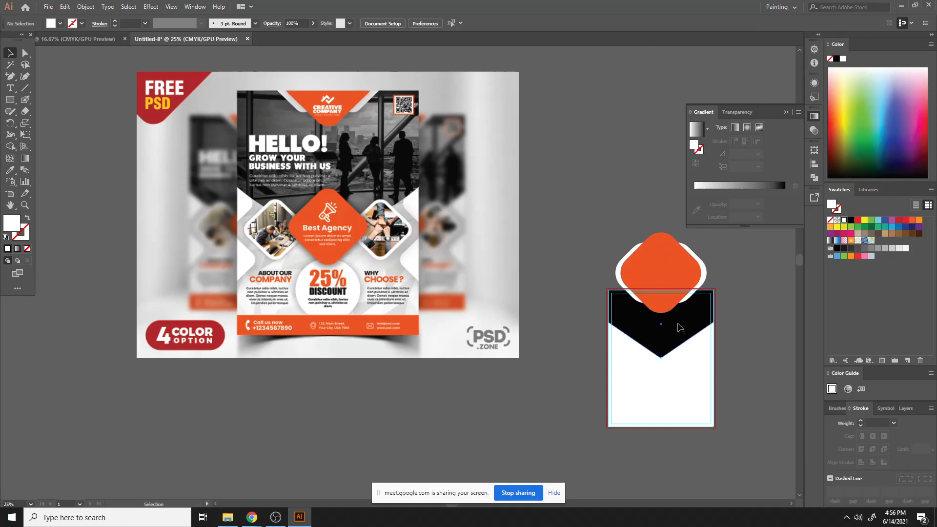
pyautogui.click(292, 191)
pyautogui.rightClick(337, 228)
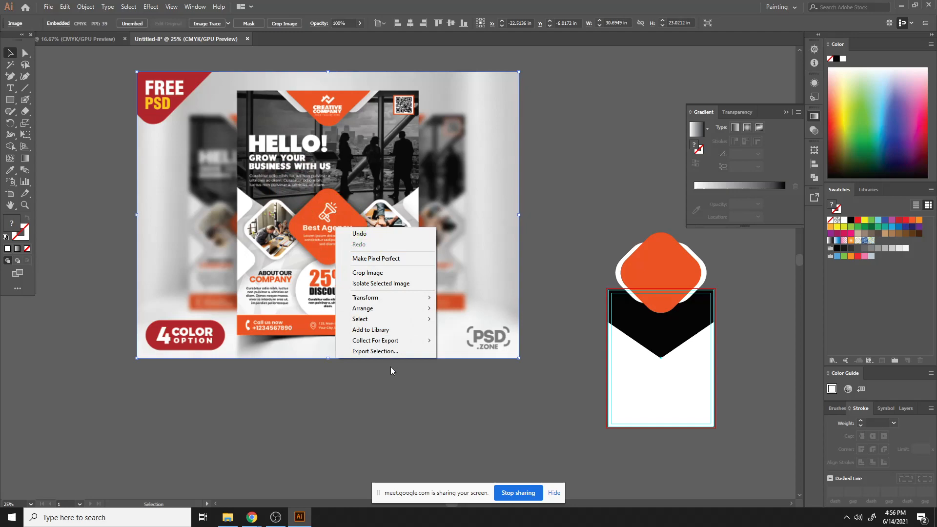
pyautogui.click(348, 170)
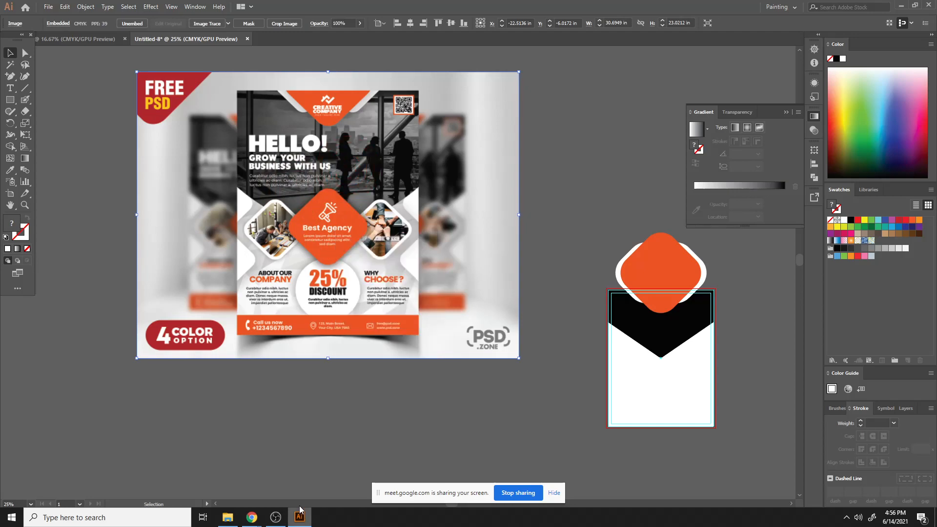
# - Switch to Chrome and look through the open search result tabs for flyer sizes and brochure designs
pyautogui.click(255, 515)
pyautogui.click(256, 515)
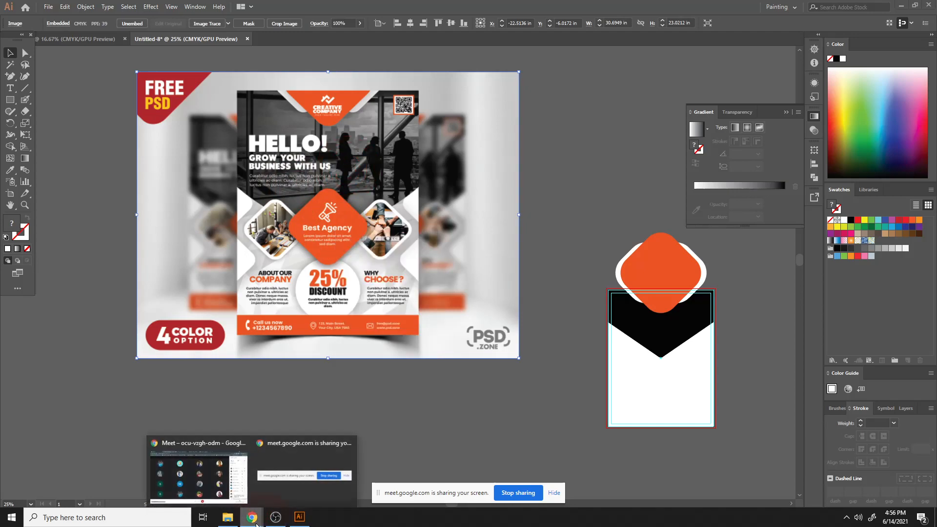
pyautogui.click(223, 489)
pyautogui.click(519, 8)
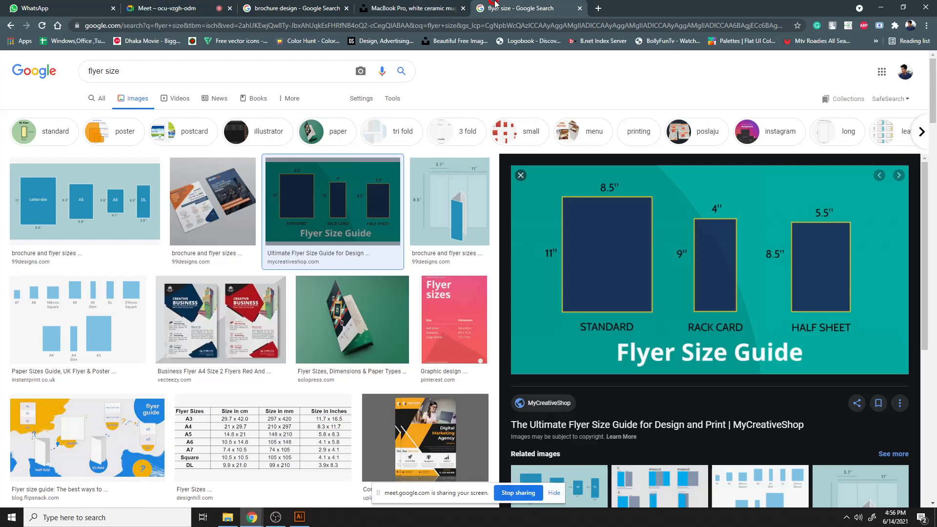
pyautogui.click(405, 7)
pyautogui.click(166, 8)
pyautogui.click(293, 8)
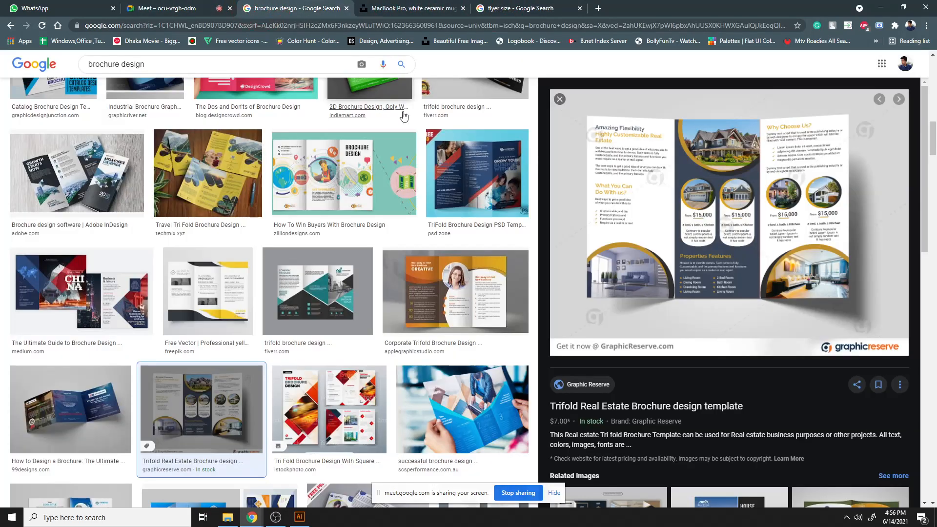
pyautogui.scroll(-5, 466, 160)
pyautogui.scroll(-5, 466, 160)
pyautogui.click(518, 7)
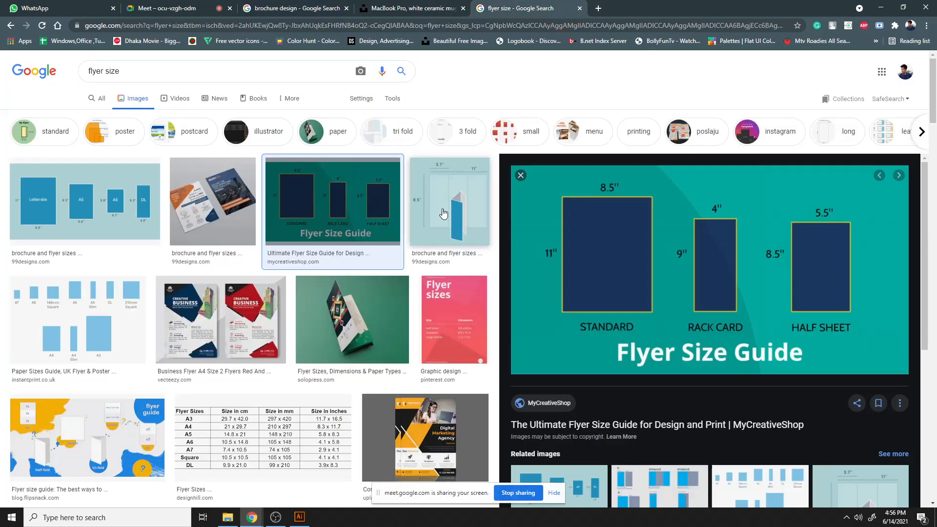
# - Search Google Images for flyer design
pyautogui.moveTo(204, 68); pyautogui.dragTo(0, 84)
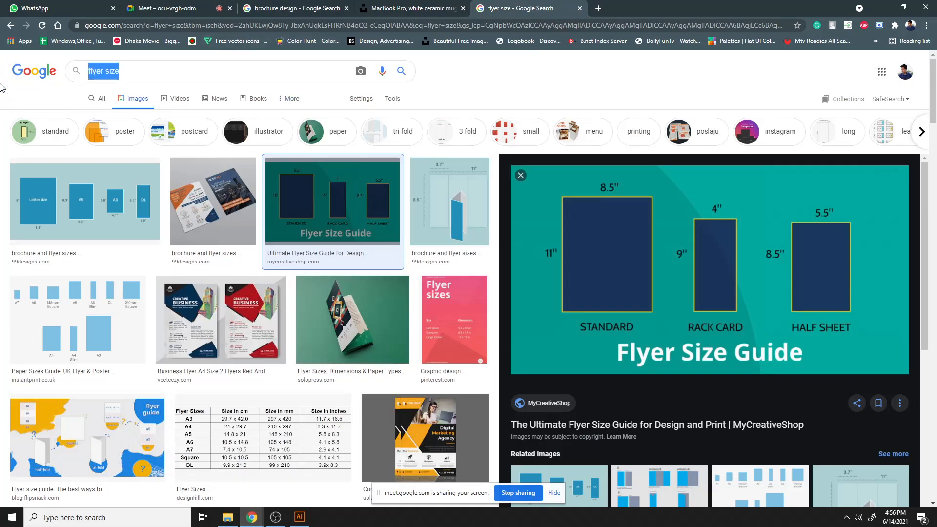
pyautogui.write('flye')
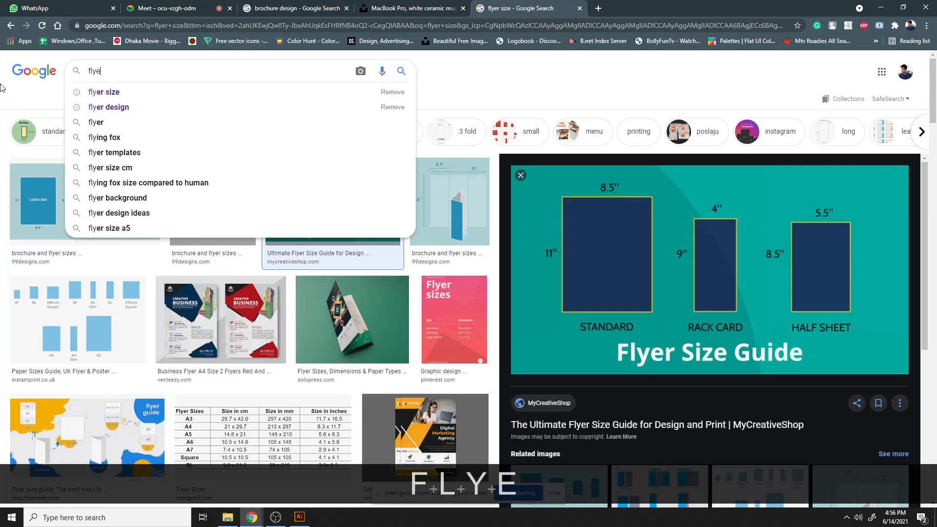
pyautogui.write('r design')
pyautogui.press('Return')
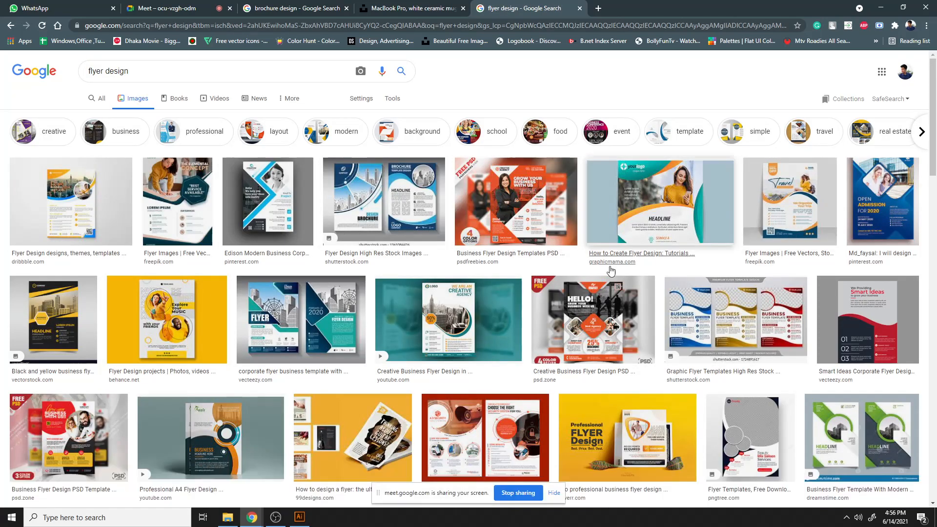
# - Open the Creative Business Flyer Design PSD result and copy its image
pyautogui.click(543, 361)
pyautogui.rightClick(760, 236)
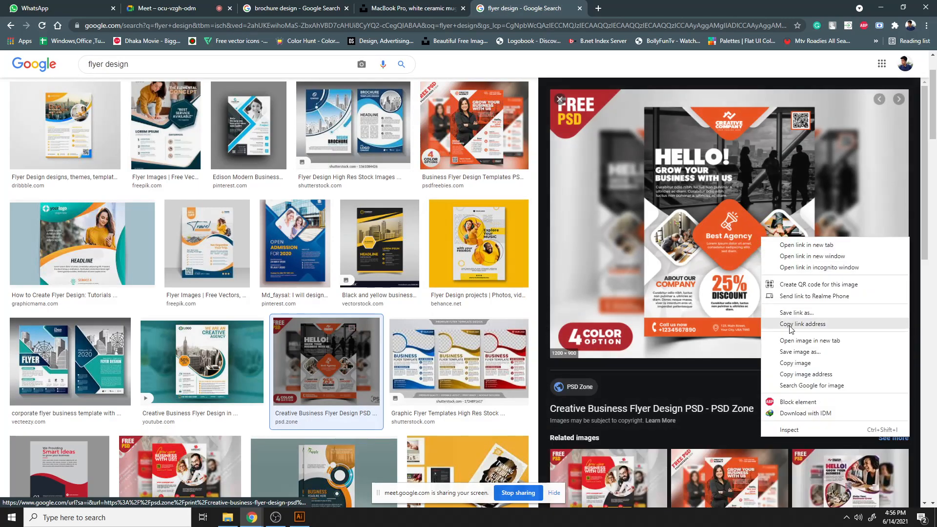
pyautogui.click(801, 365)
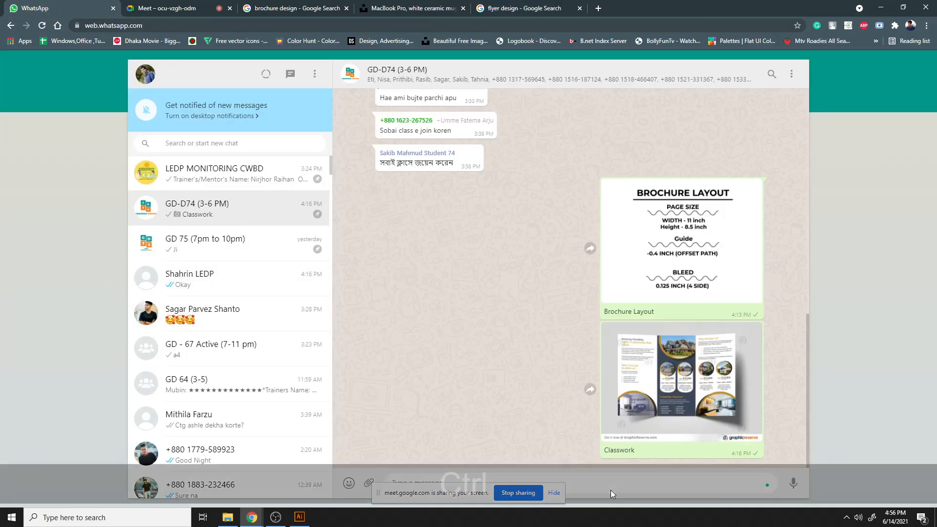
# - Paste the flyer image into the GD-D74 WhatsApp group chat and send it with the caption Homework
pyautogui.hotkey('ctrl', 'v')
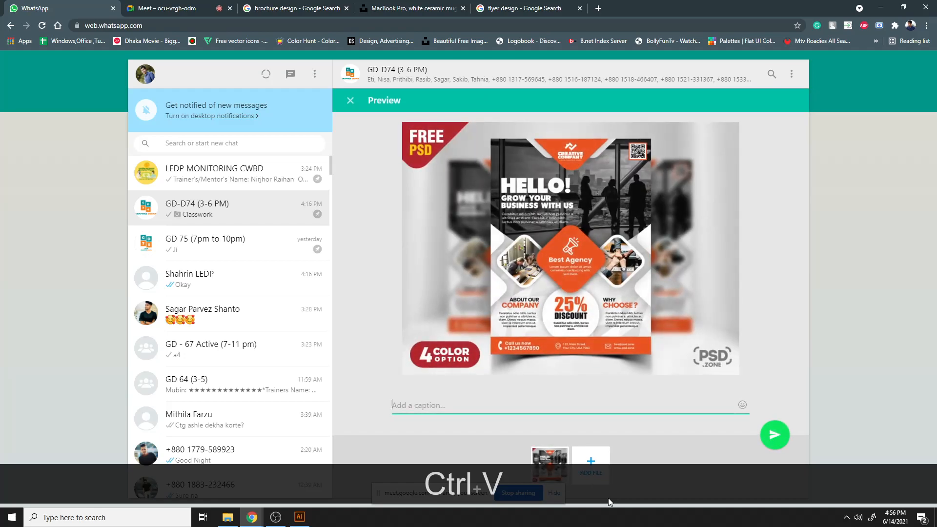
pyautogui.write('Ho')
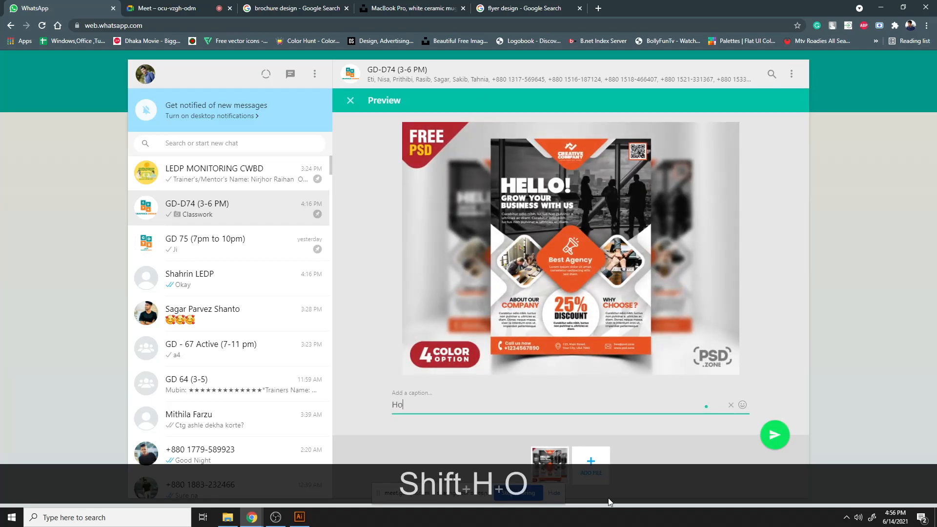
pyautogui.write('mework')
pyautogui.press('Return')
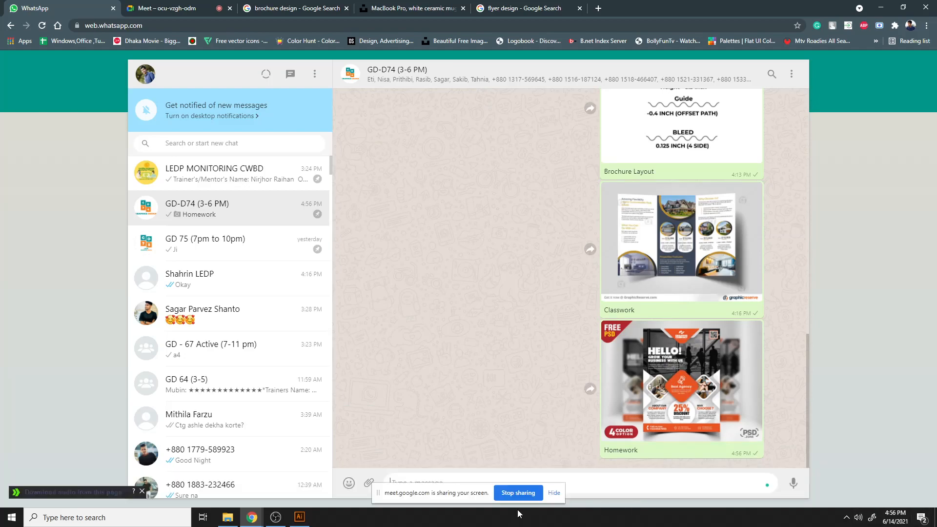
# - Return to Illustrator and delete all the header shapes from the flyer artboard
pyautogui.click(305, 516)
pyautogui.hscroll(4, 560, 232)
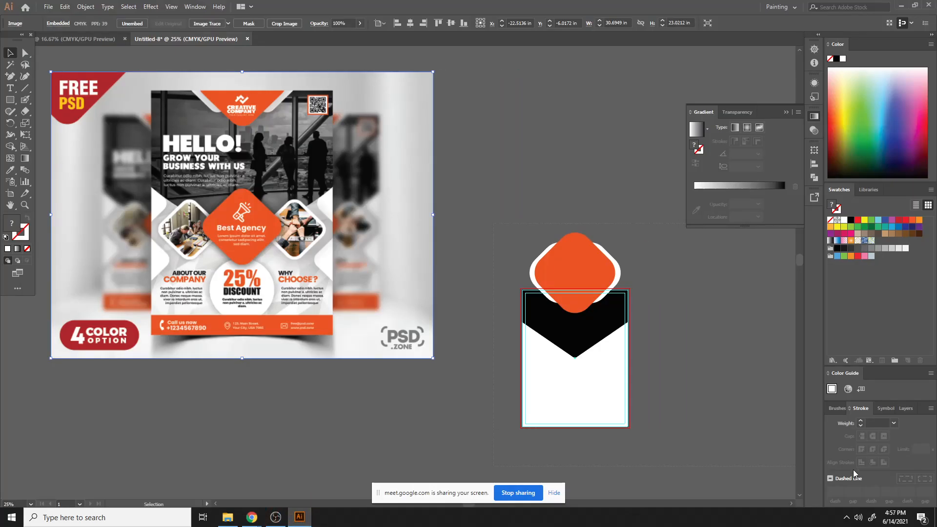
pyautogui.moveTo(371, 200); pyautogui.dragTo(578, 473)
pyautogui.press('Delete')
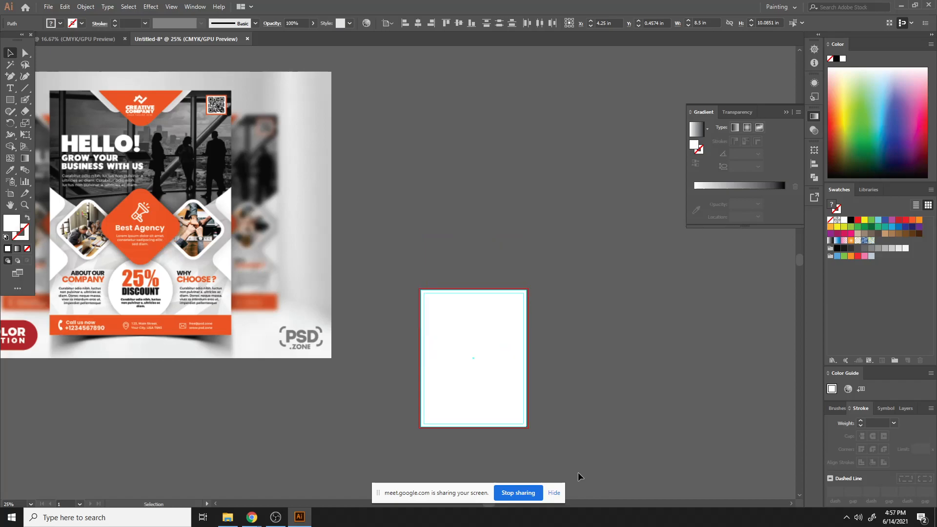
# - Add a point text object above the artboard, then scale it up to about 216 pt and move it
pyautogui.click(10, 88)
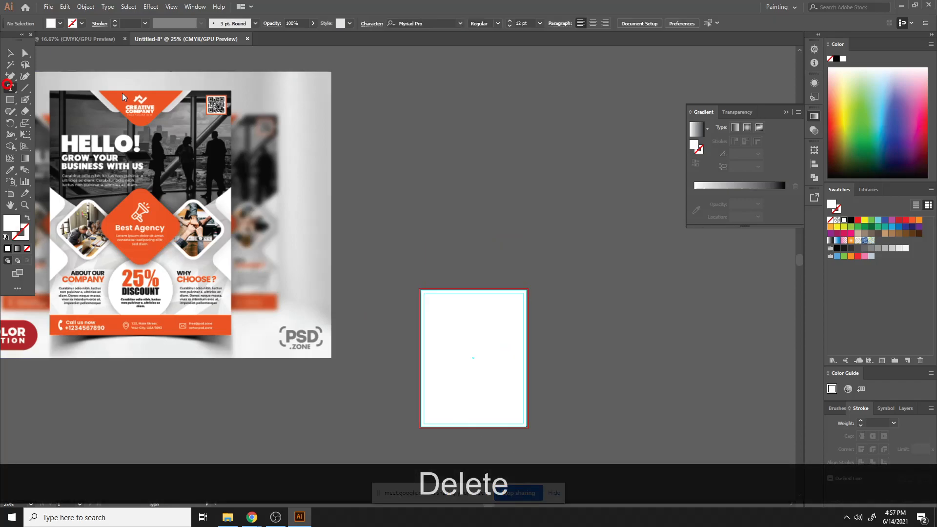
pyautogui.click(455, 133)
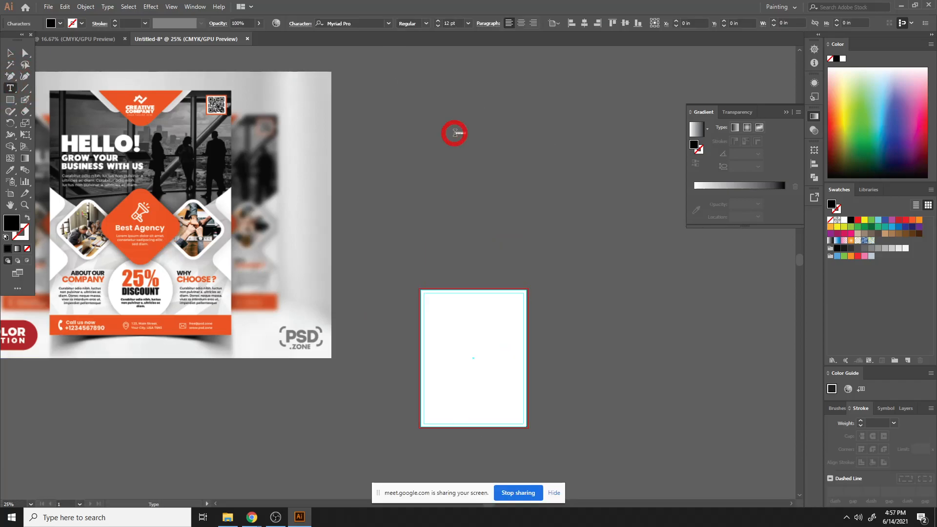
pyautogui.click(10, 53)
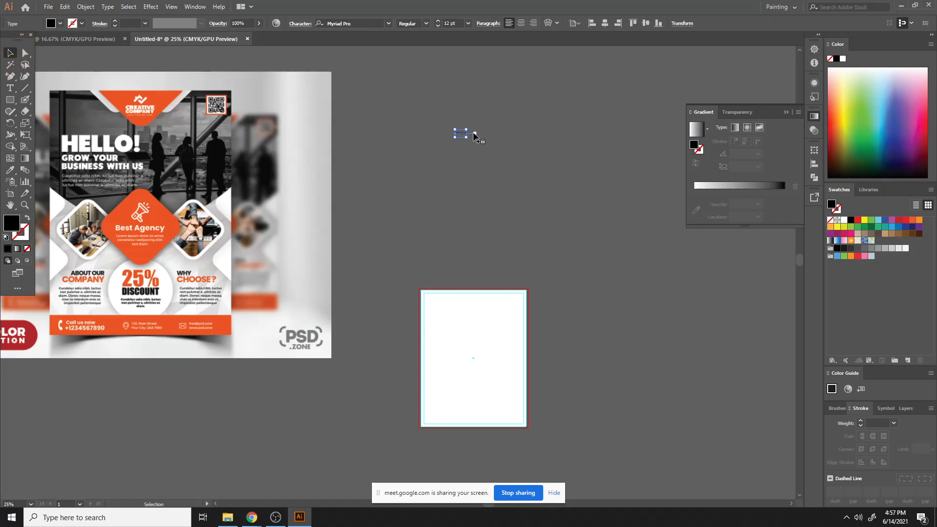
pyautogui.moveTo(467, 137); pyautogui.dragTo(561, 215)
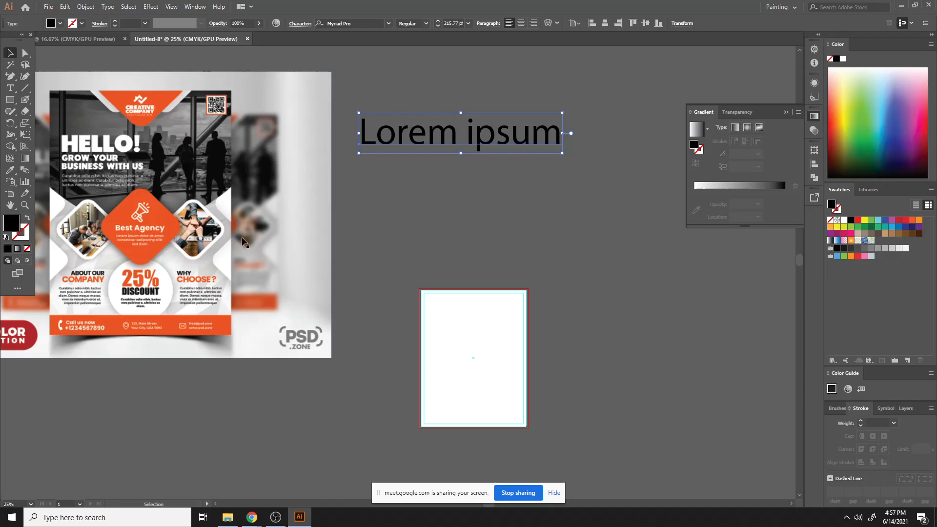
pyautogui.moveTo(499, 141); pyautogui.dragTo(589, 166)
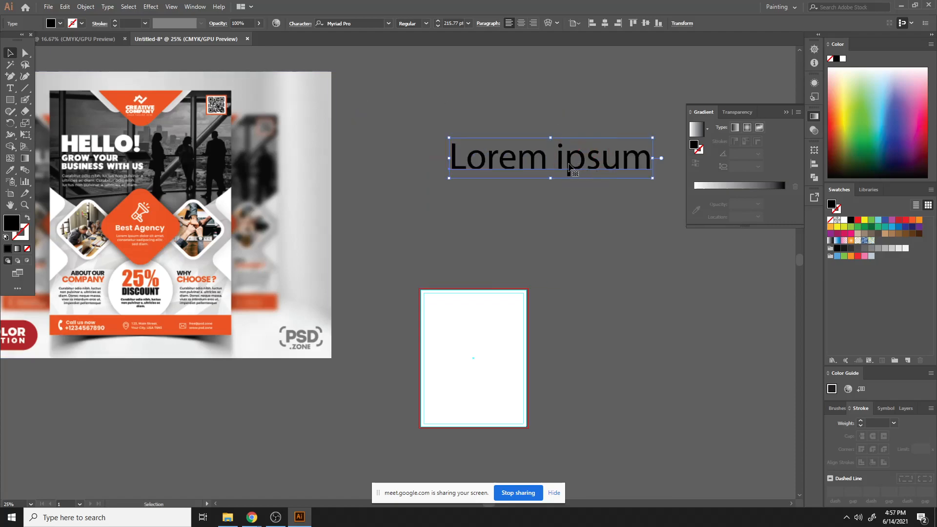
# - Switch to the document holding the flyer mockup and delete the mockup image
pyautogui.doubleClick(566, 163)
pyautogui.moveTo(457, 160); pyautogui.dragTo(652, 165)
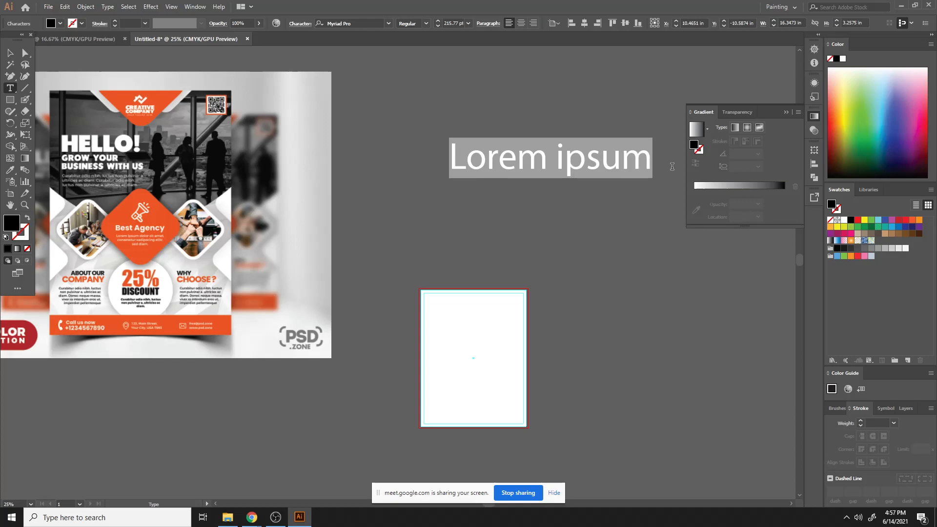
pyautogui.click(78, 38)
pyautogui.click(441, 242)
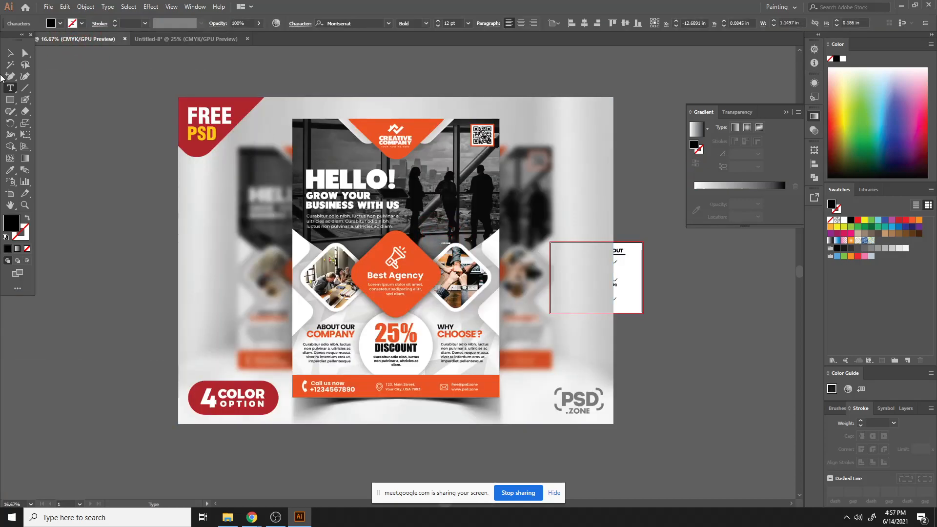
pyautogui.click(10, 53)
pyautogui.click(562, 253)
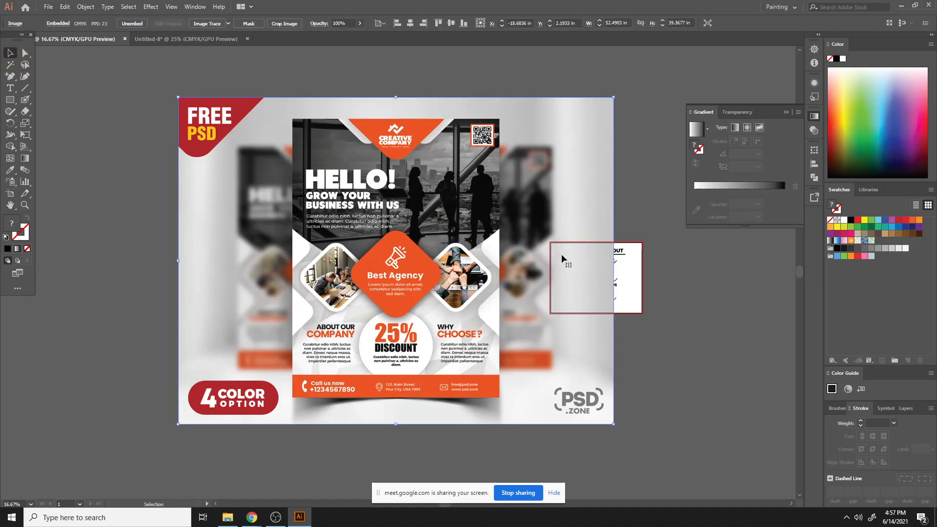
pyautogui.press('Delete')
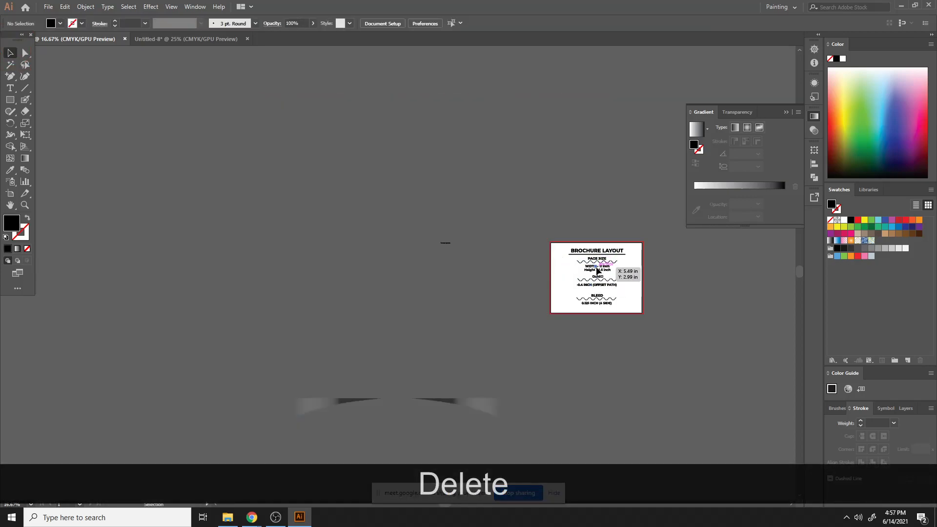
# - Select and delete all remaining content in that document
pyautogui.click(597, 269)
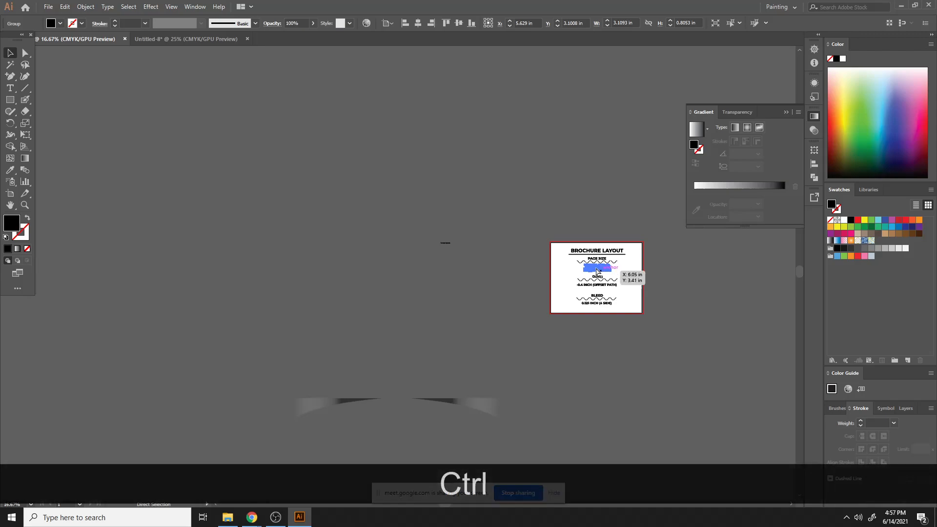
pyautogui.hotkey('ctrl', 'a')
pyautogui.press('Delete')
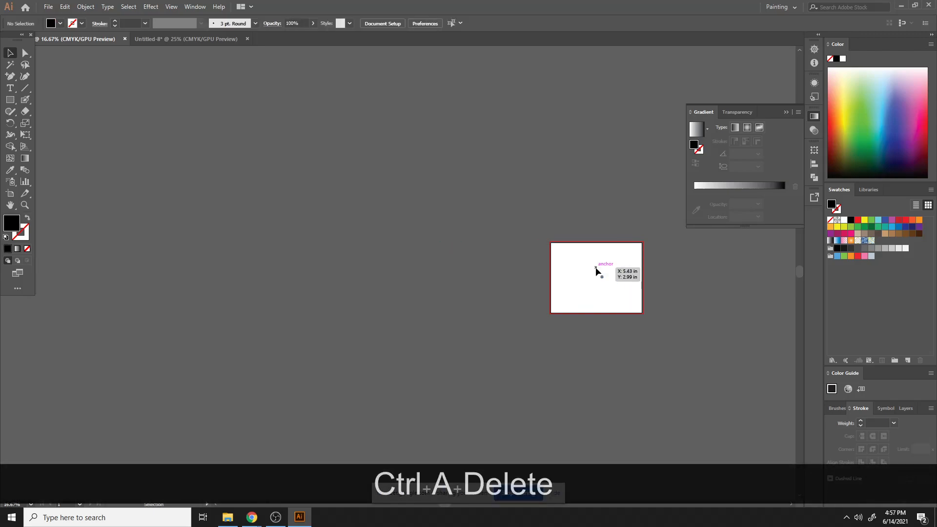
# - Add a point text object near the top of the artboard
pyautogui.hotkey('ctrl', '=')
pyautogui.hotkey('ctrl', '=')
pyautogui.hotkey('ctrl', '=')
pyautogui.press('space')
pyautogui.moveTo(677, 337); pyautogui.dragTo(145, 383)
pyautogui.click(10, 88)
pyautogui.click(453, 243)
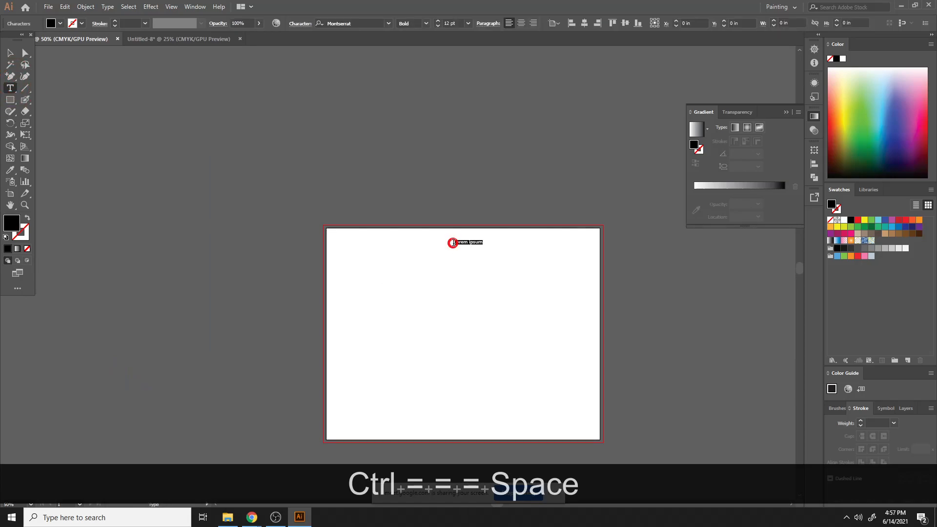
# - Scale the placeholder text up to about 60 pt and move it near the artboard's top edge
pyautogui.click(7, 52)
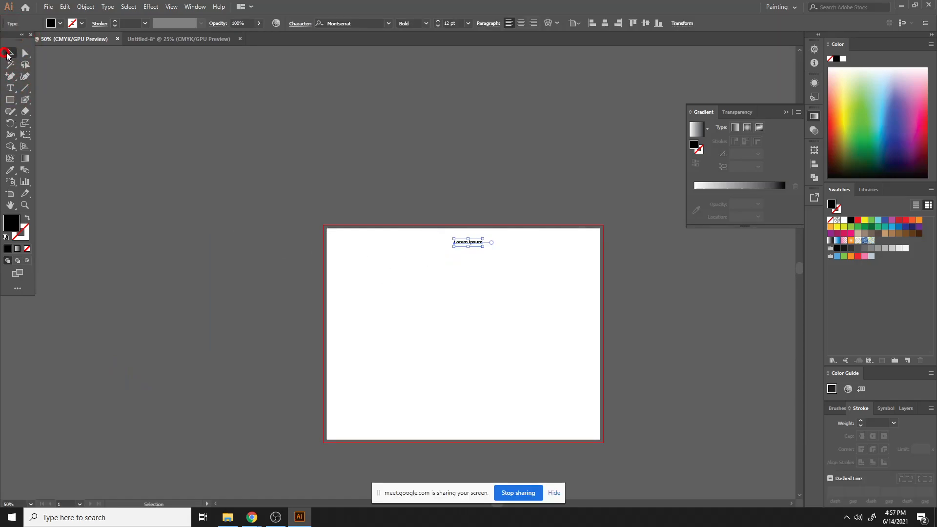
pyautogui.moveTo(483, 246); pyautogui.dragTo(597, 338)
pyautogui.moveTo(552, 259); pyautogui.dragTo(495, 253)
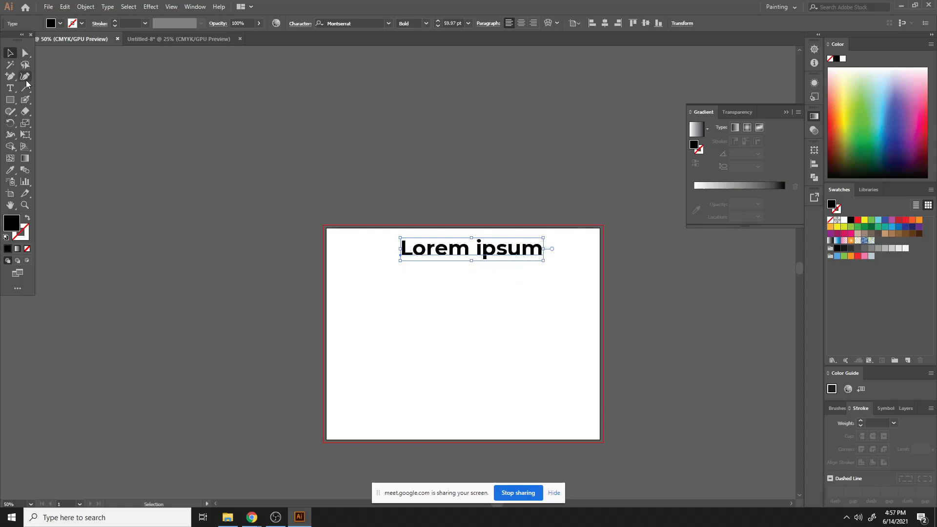
# - Replace the placeholder text with the heading Flyer Design Layout and centre it at the top of the artboard
pyautogui.click(10, 88)
pyautogui.click(438, 253)
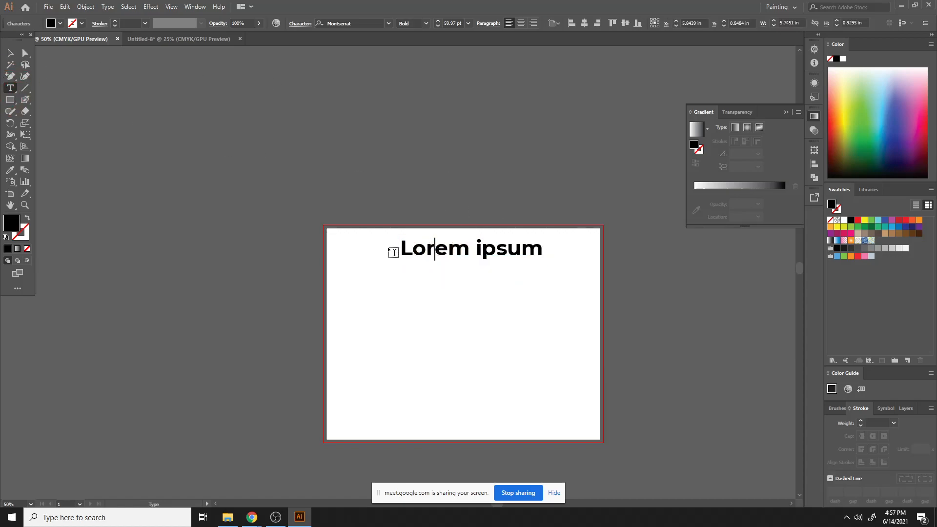
pyautogui.moveTo(400, 249); pyautogui.dragTo(538, 257)
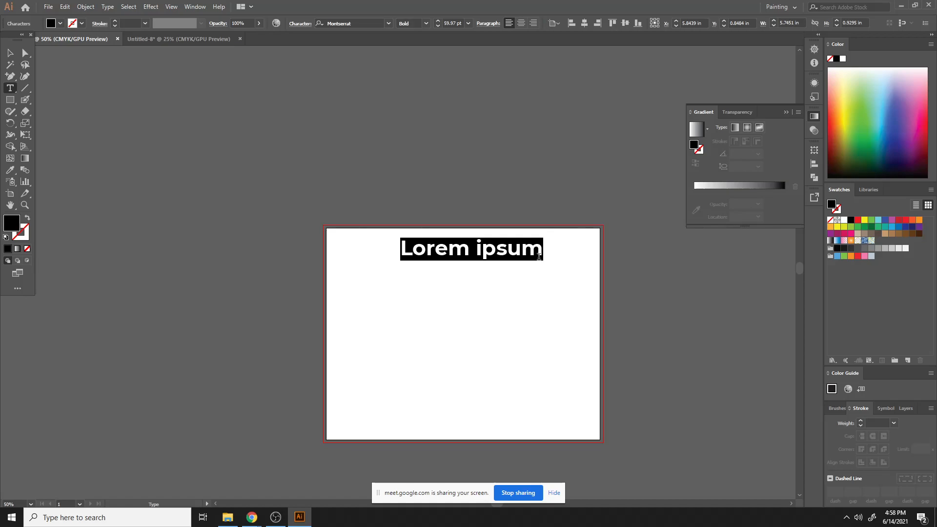
pyautogui.press('shift')
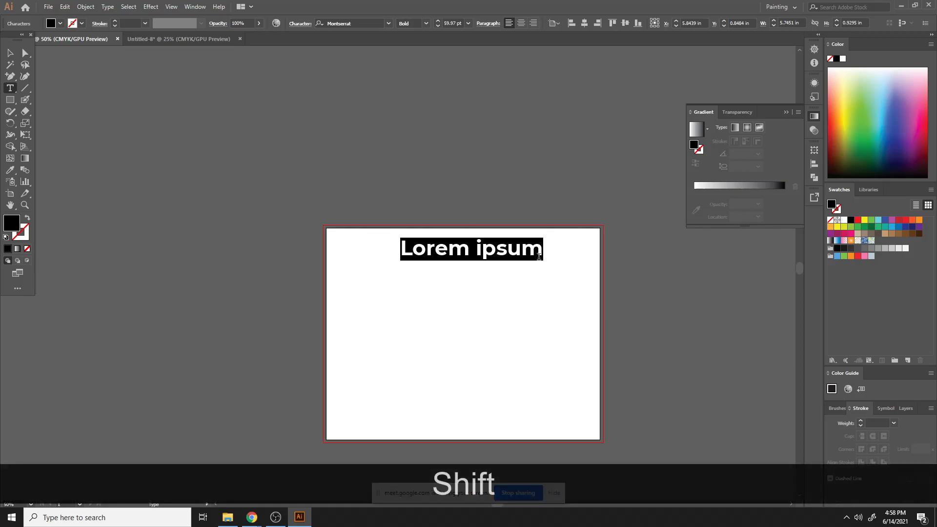
pyautogui.write('Flyer ')
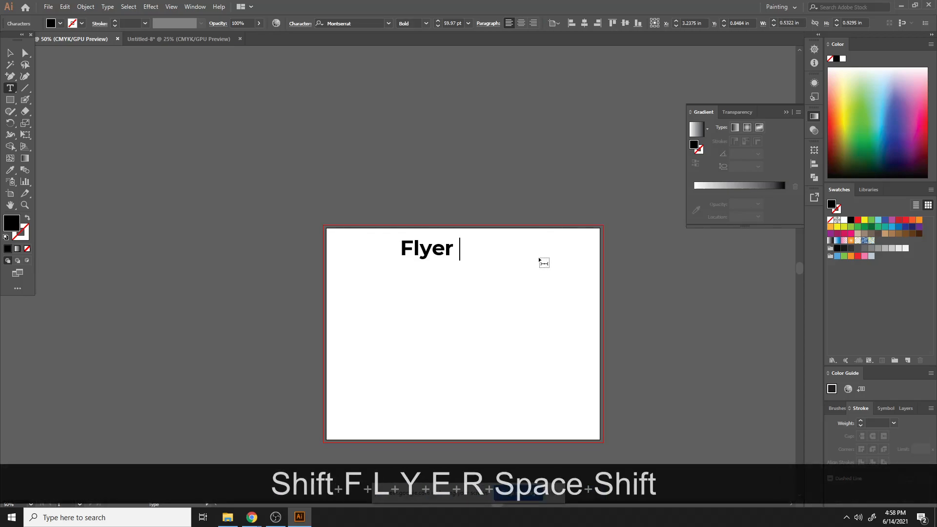
pyautogui.write('Desui')
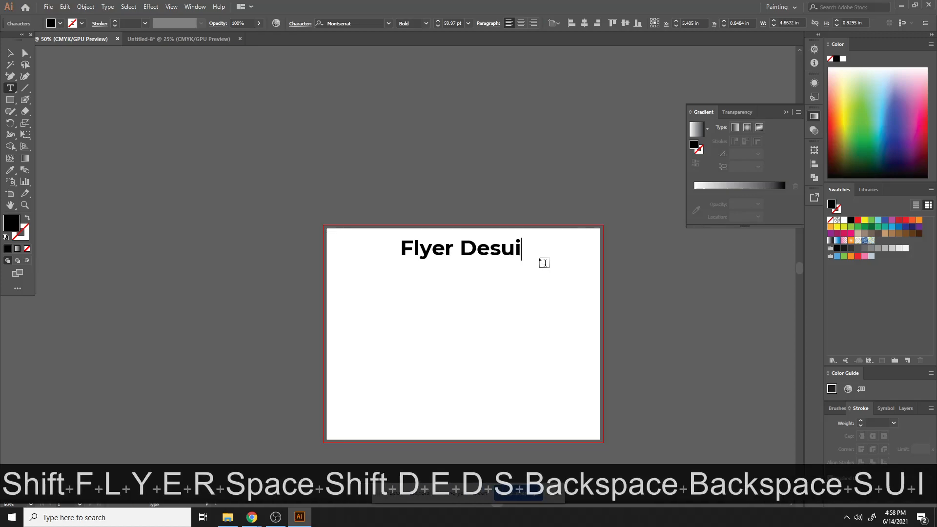
pyautogui.press('BackSpace')
pyautogui.press('BackSpace')
pyautogui.write('ign La')
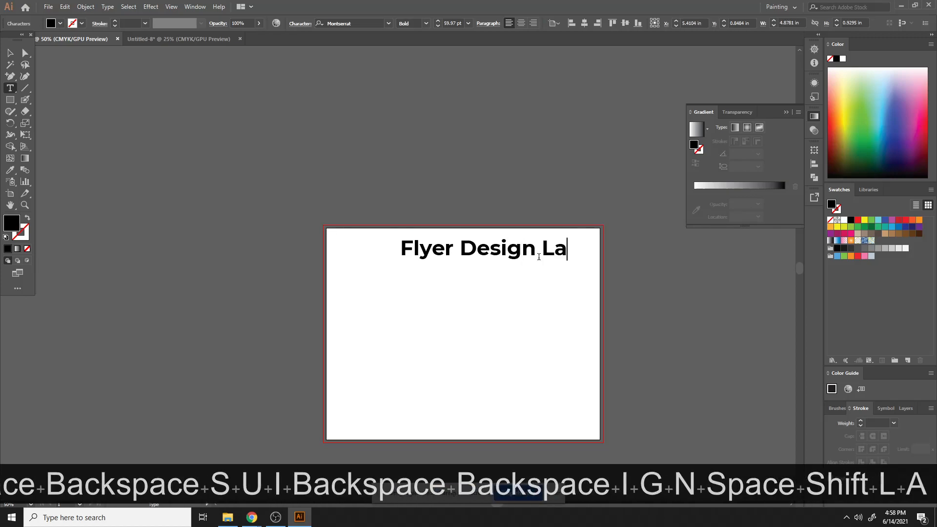
pyautogui.write('your')
pyautogui.press('BackSpace')
pyautogui.write('t')
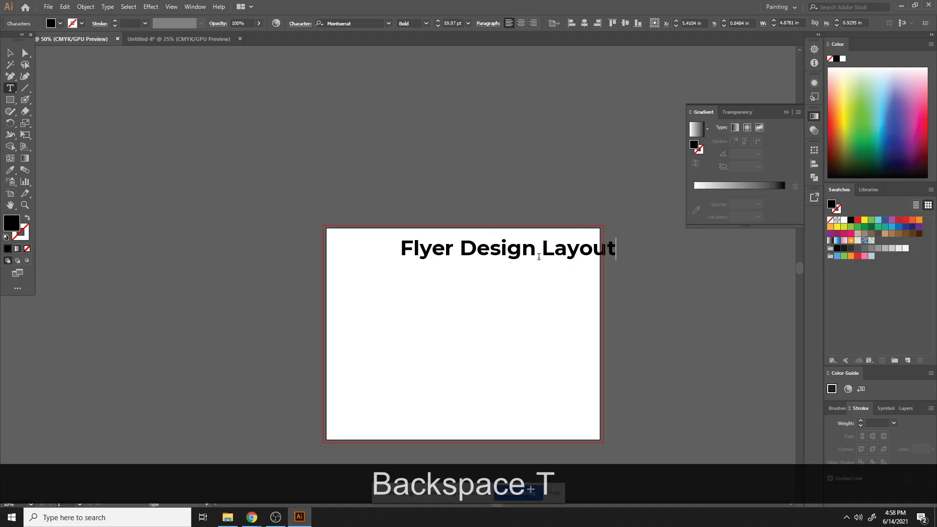
pyautogui.click(10, 52)
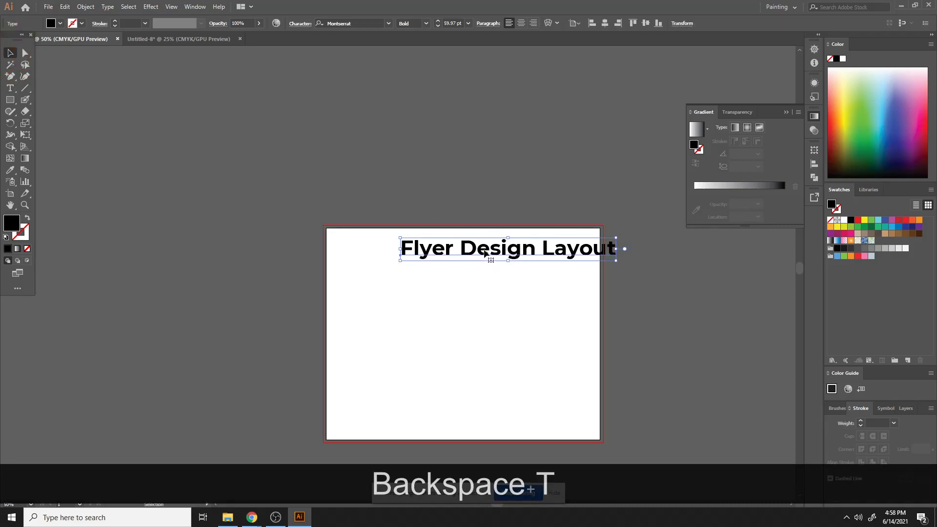
pyautogui.moveTo(492, 252); pyautogui.dragTo(452, 251)
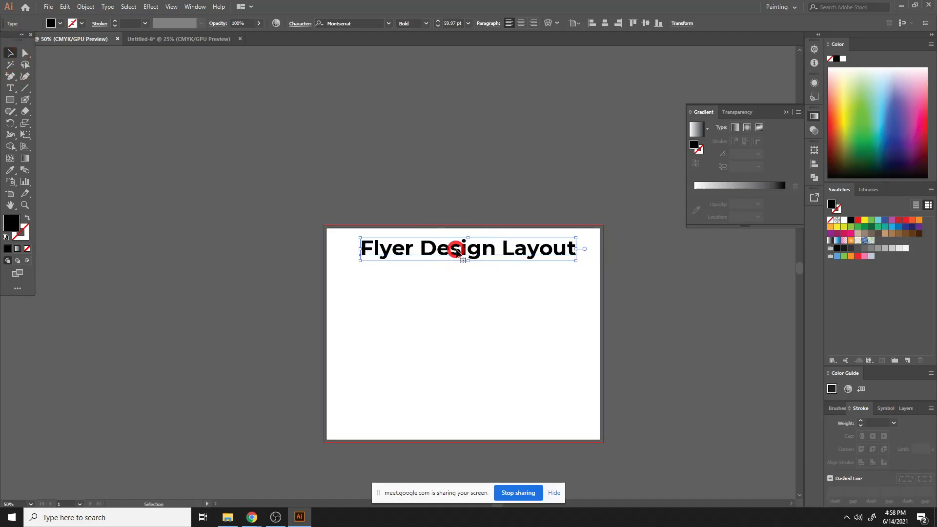
pyautogui.click(485, 297)
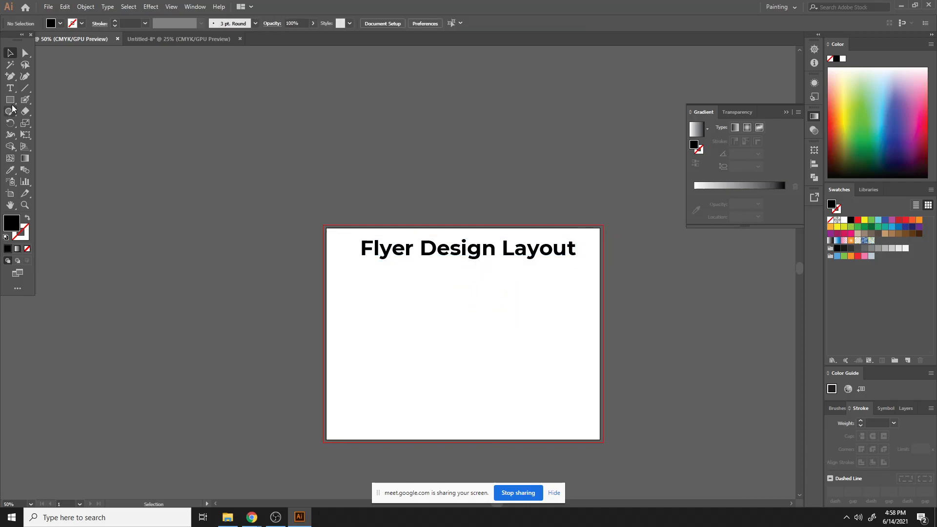
# - Add another point text object below the heading and scale it up to about 64 pt
pyautogui.click(10, 88)
pyautogui.click(370, 299)
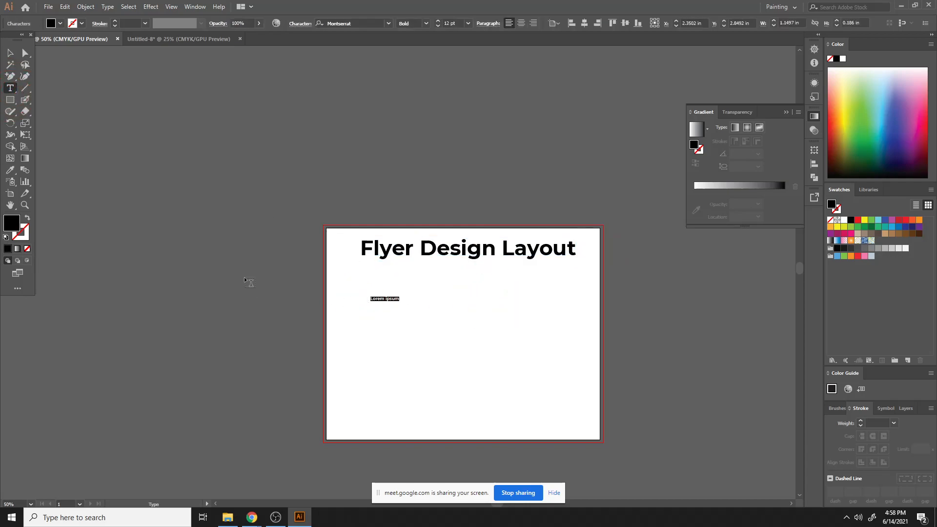
pyautogui.click(9, 53)
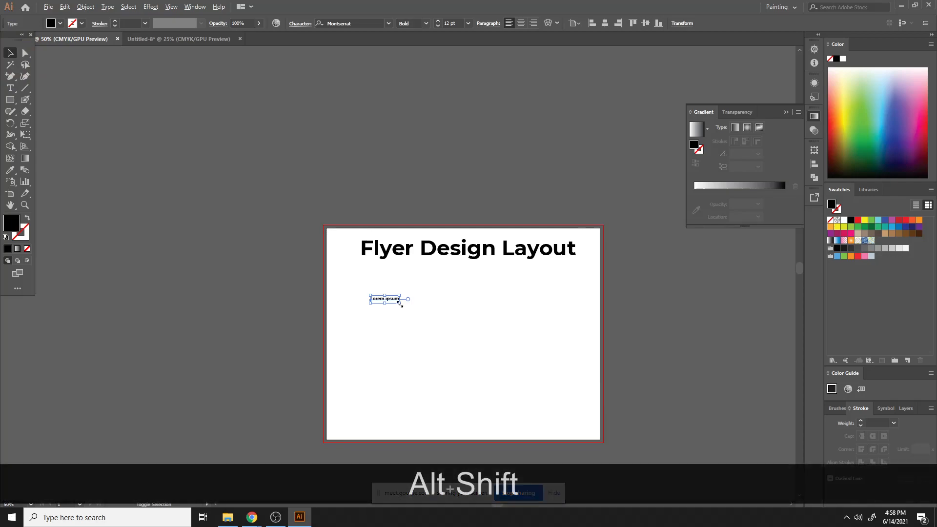
pyautogui.moveTo(400, 302); pyautogui.dragTo(462, 358)
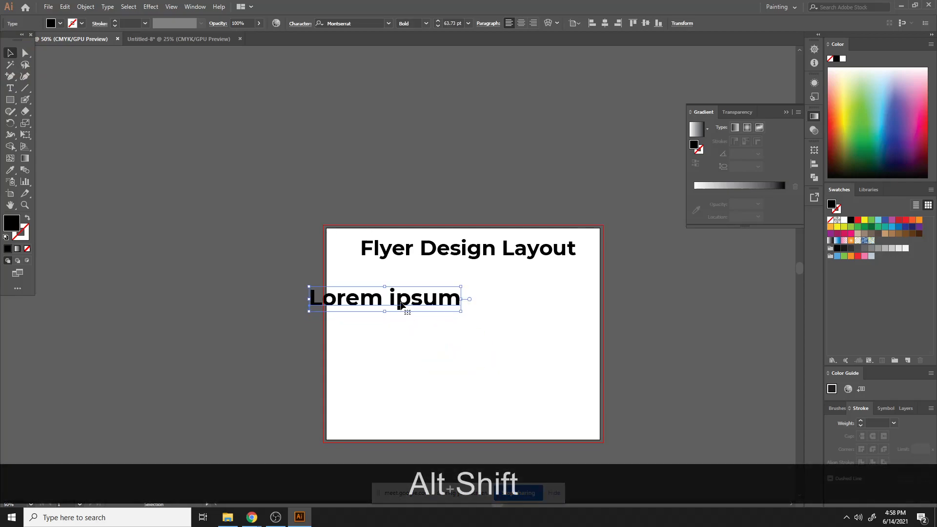
# - Replace the new placeholder text with Page Size and start a new line
pyautogui.press('t')
pyautogui.moveTo(314, 302); pyautogui.dragTo(571, 313)
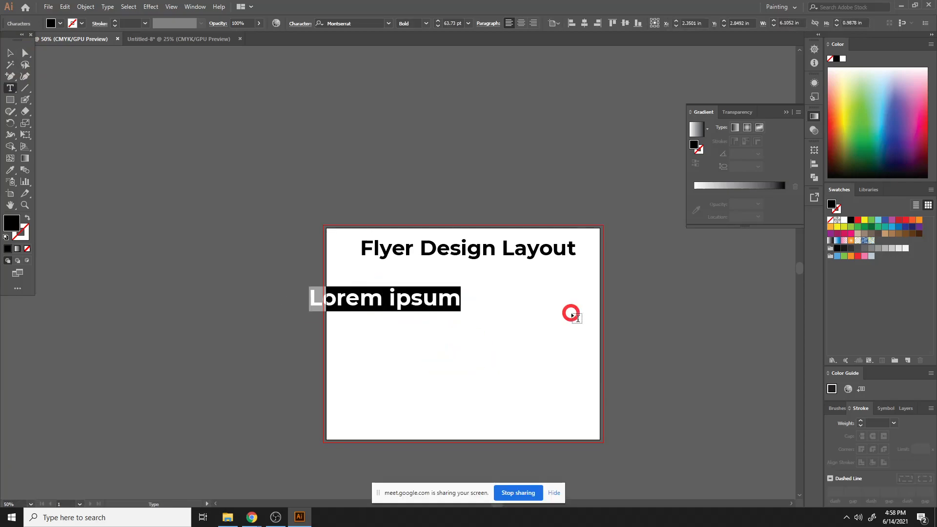
pyautogui.write('P')
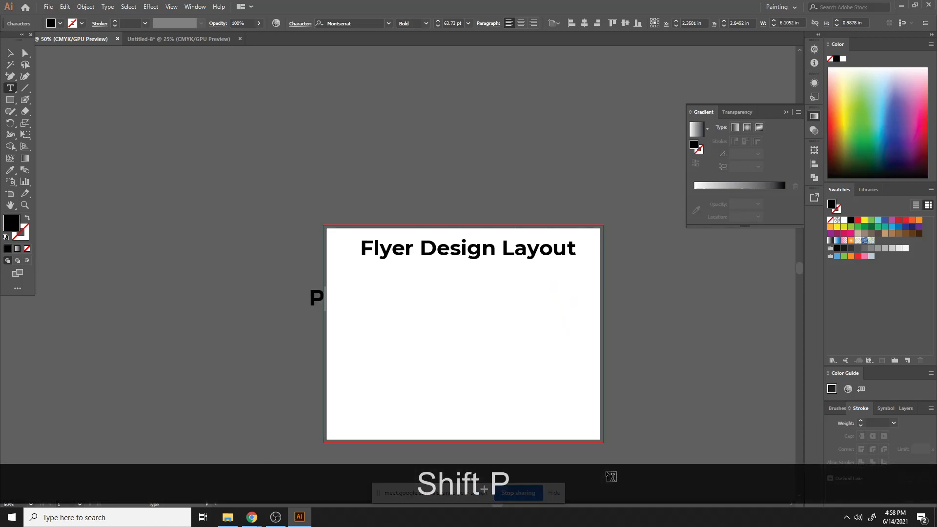
pyautogui.write('age Su')
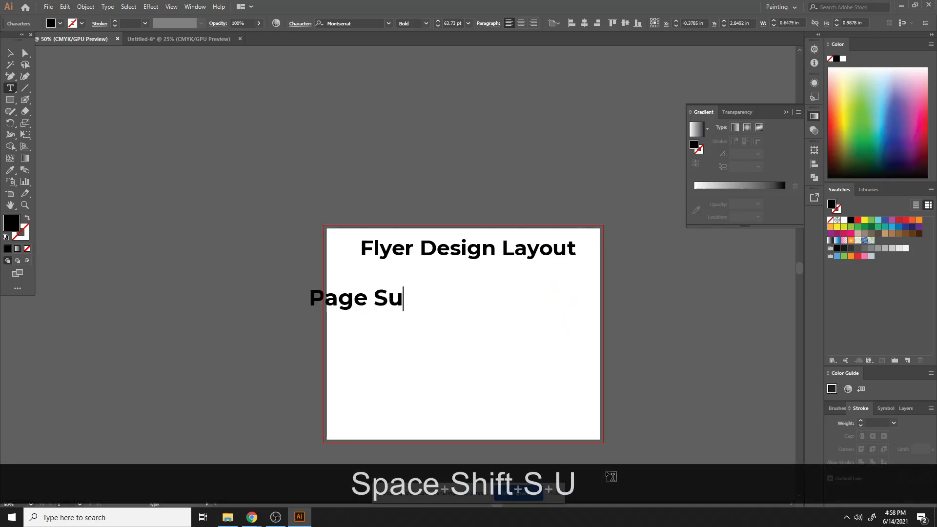
pyautogui.press('BackSpace')
pyautogui.write('ize')
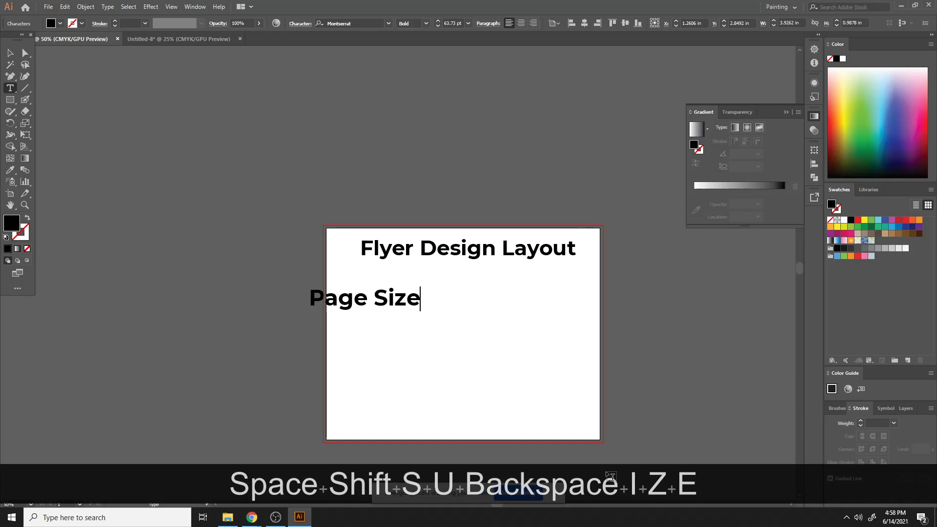
pyautogui.press('Return')
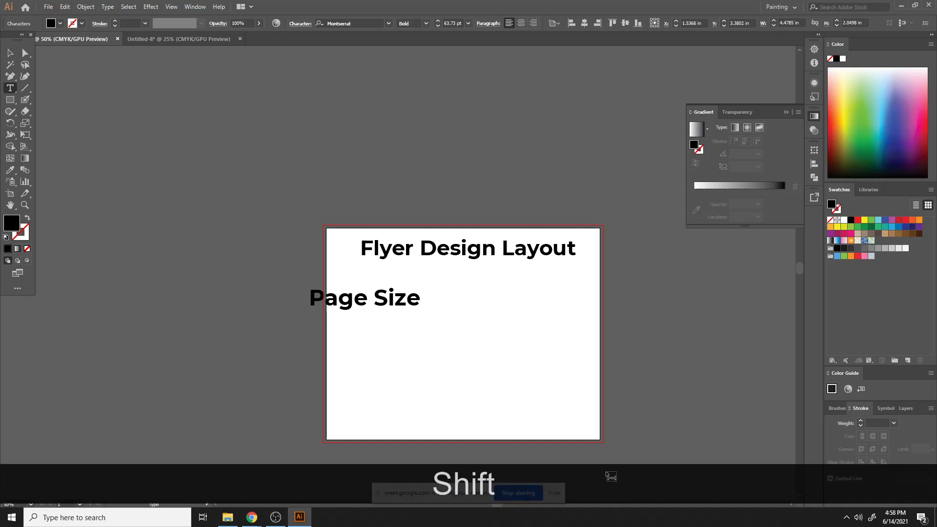
# - Add the lines Width - 8.5 inch and Height - 11 inch beneath Page Size
pyautogui.write('H++')
pyautogui.press('BackSpace')
pyautogui.press('BackSpace')
pyautogui.press('BackSpace')
pyautogui.write('W')
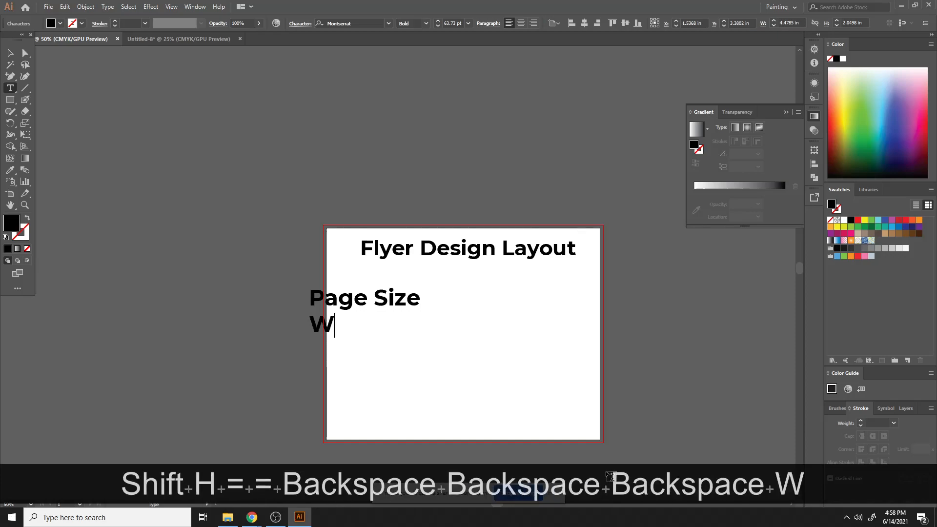
pyautogui.write('idth -')
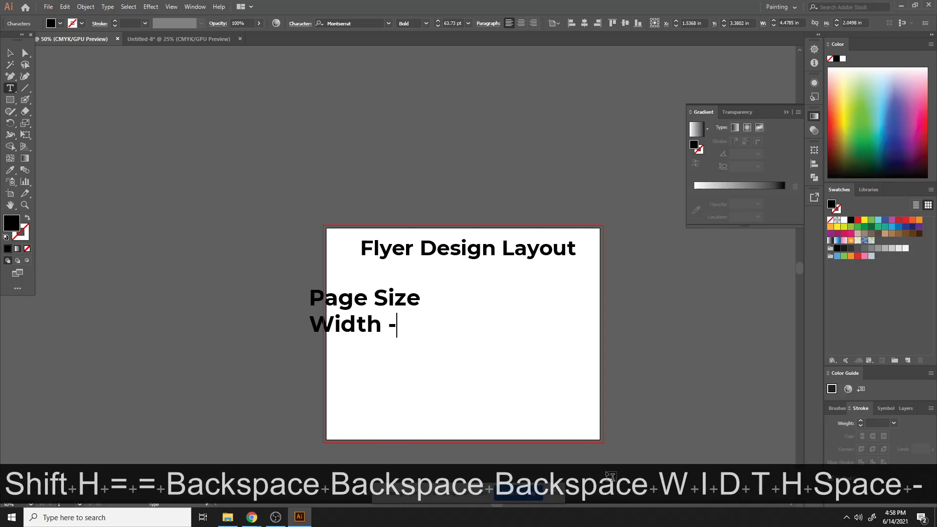
pyautogui.write(' 8.5 ich')
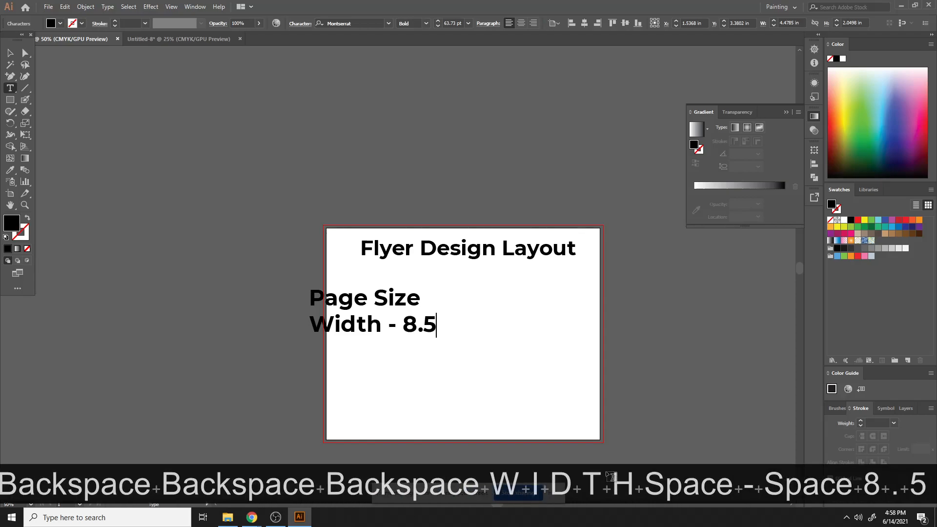
pyautogui.press('BackSpace')
pyautogui.press('BackSpace')
pyautogui.press('BackSpace')
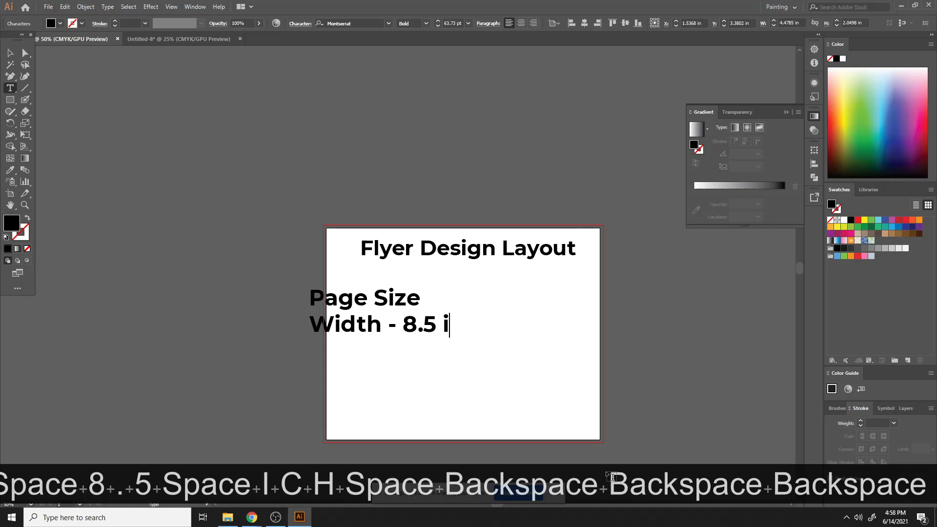
pyautogui.write('nch')
pyautogui.press('Return')
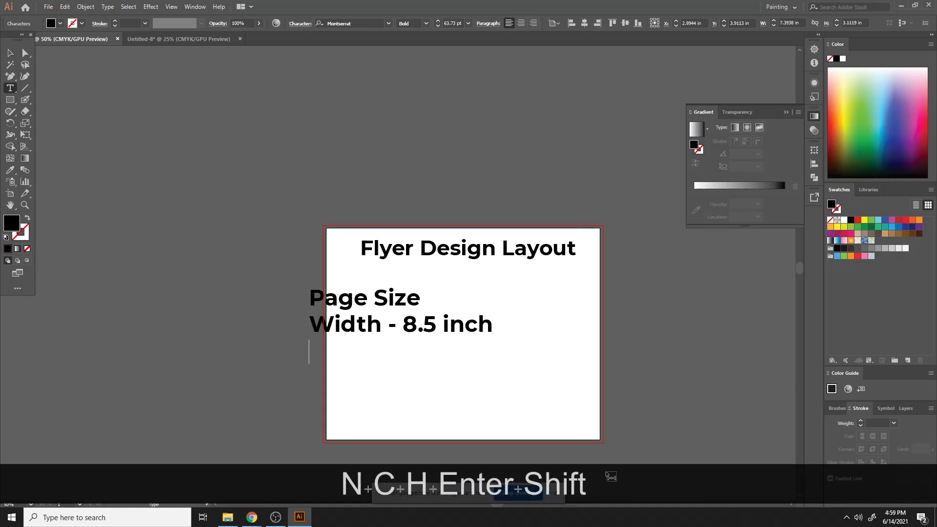
pyautogui.write('Height -')
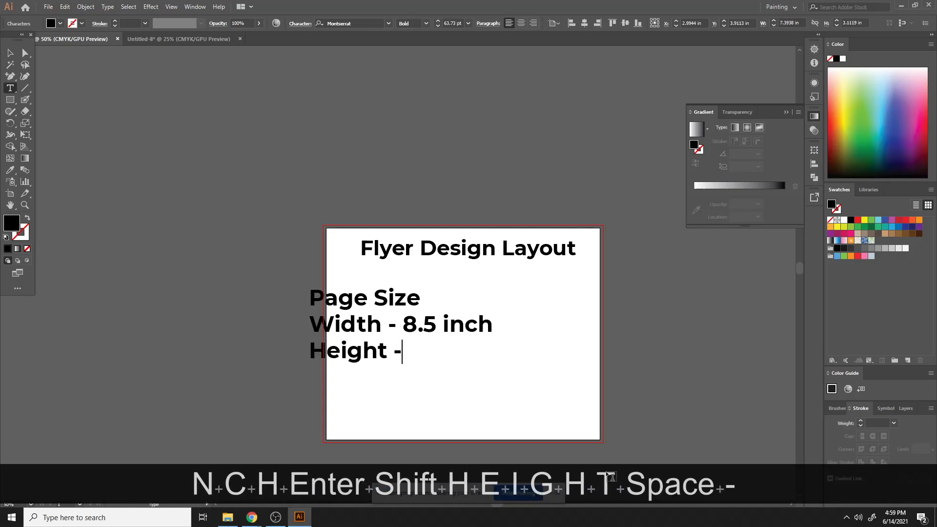
pyautogui.write(' 11 inch')
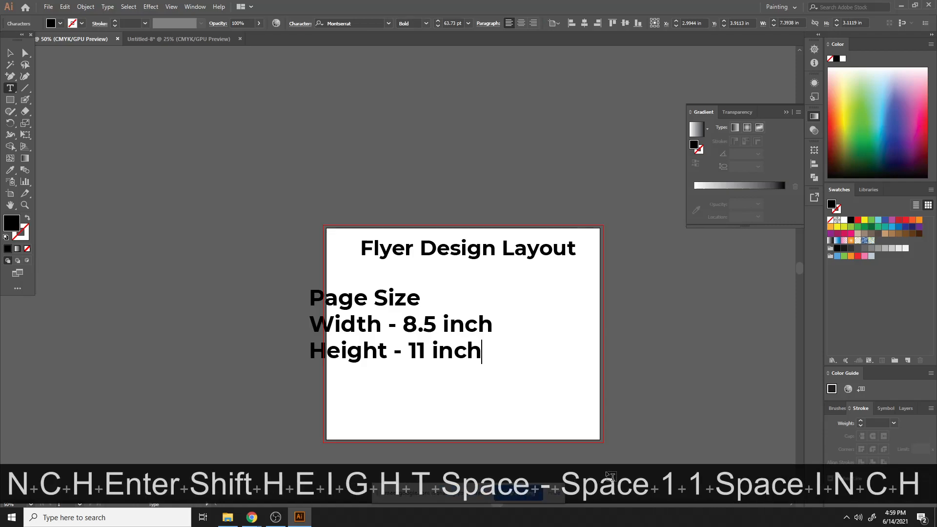
pyautogui.click(10, 52)
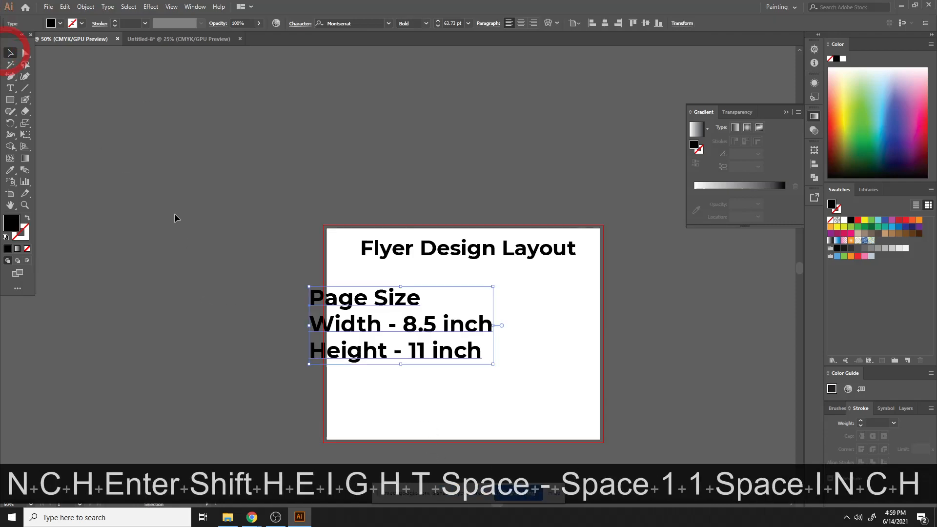
# - Centre-align the Page Size text block, move it beneath the heading and scale it down to about 45 pt
pyautogui.click(521, 23)
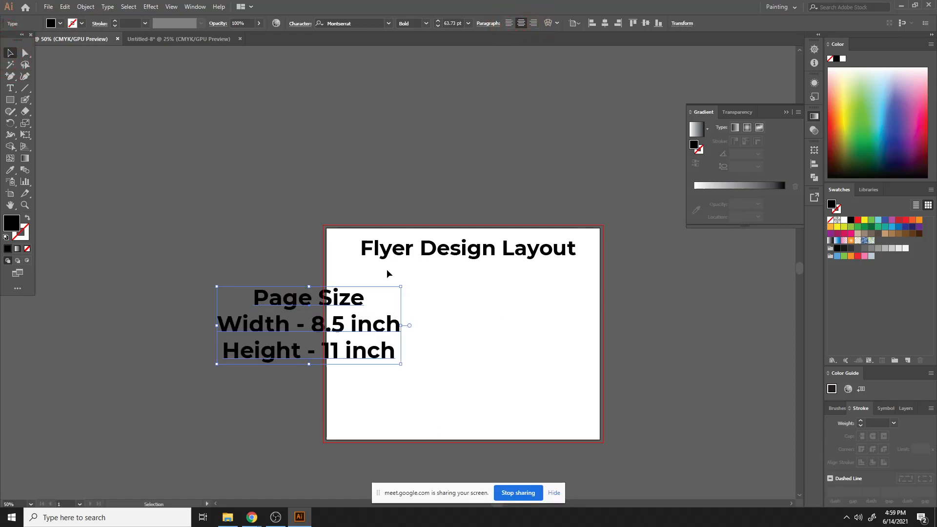
pyautogui.moveTo(337, 303); pyautogui.dragTo(492, 283)
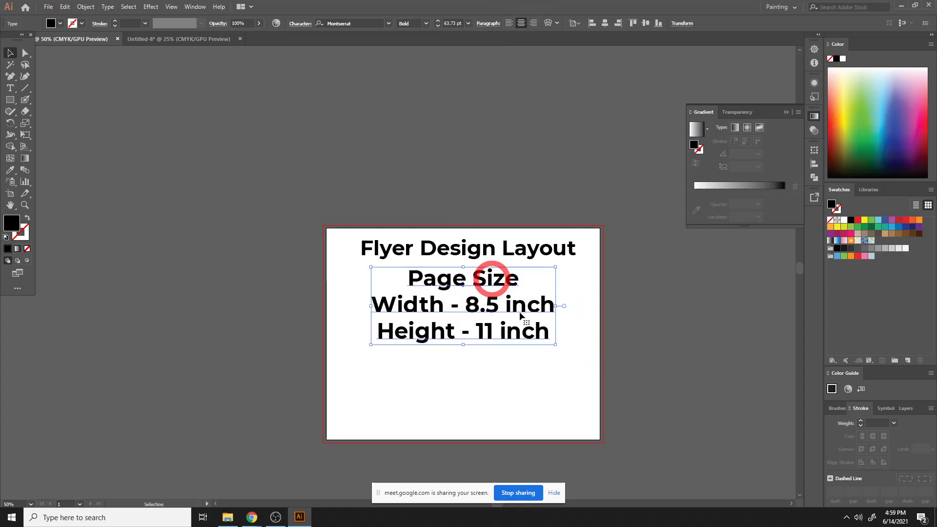
pyautogui.moveTo(550, 348); pyautogui.dragTo(547, 335)
pyautogui.moveTo(483, 308); pyautogui.dragTo(481, 302)
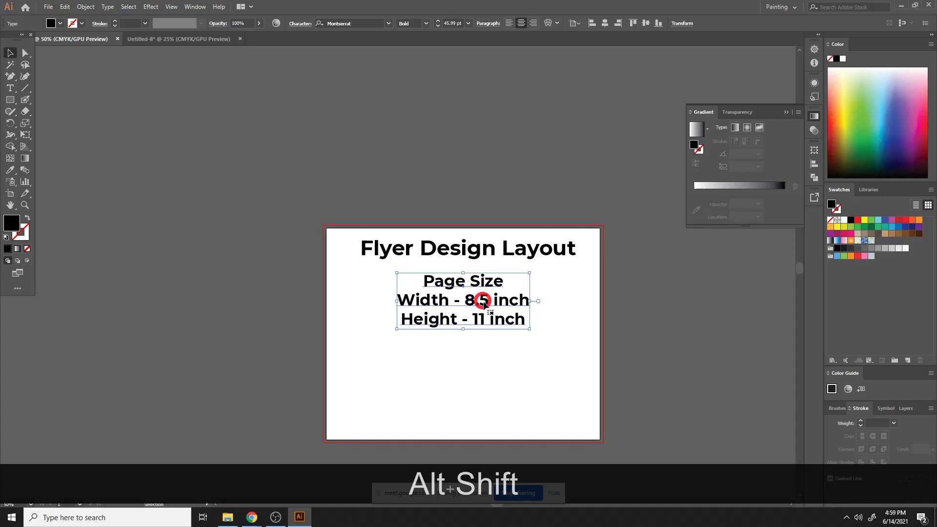
pyautogui.click(507, 361)
pyautogui.click(470, 287)
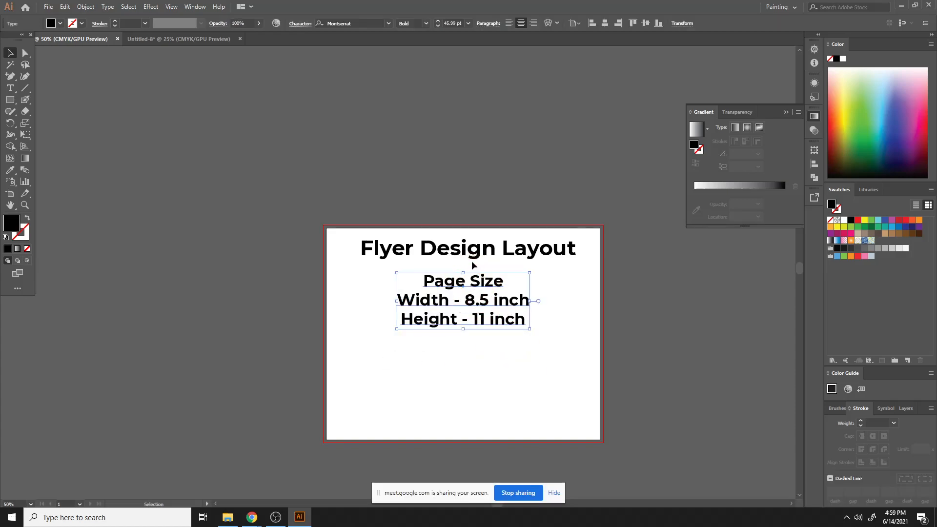
# - Set the Page Size line's font style to Black
pyautogui.doubleClick(437, 279)
pyautogui.moveTo(425, 280); pyautogui.dragTo(509, 300)
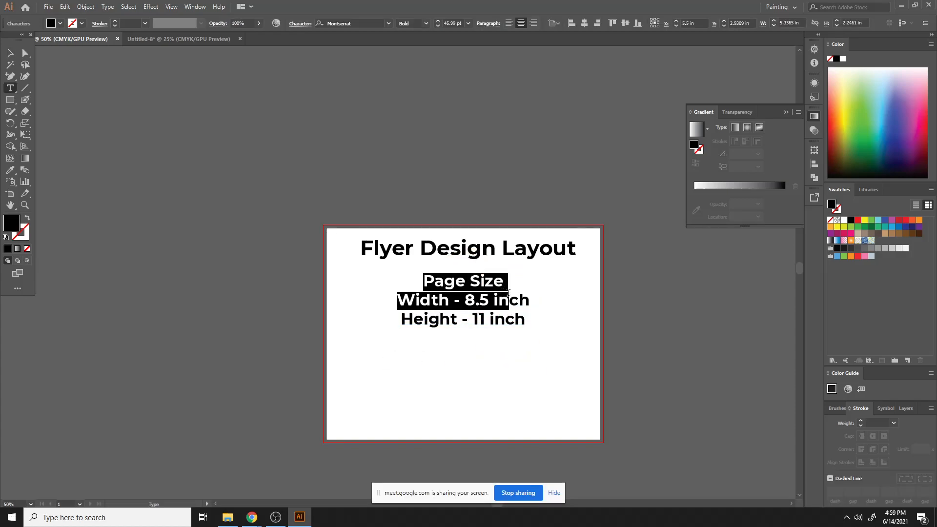
pyautogui.moveTo(429, 281); pyautogui.dragTo(503, 281)
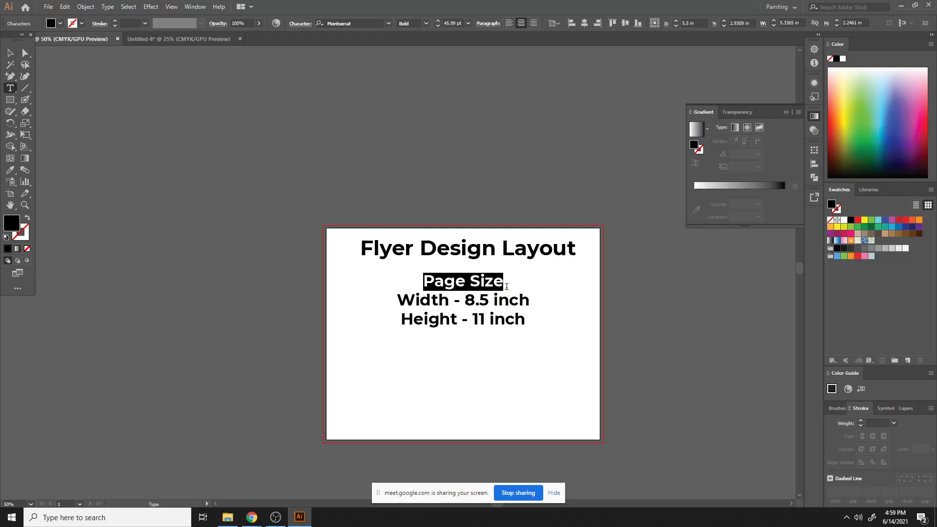
pyautogui.click(426, 23)
pyautogui.click(416, 206)
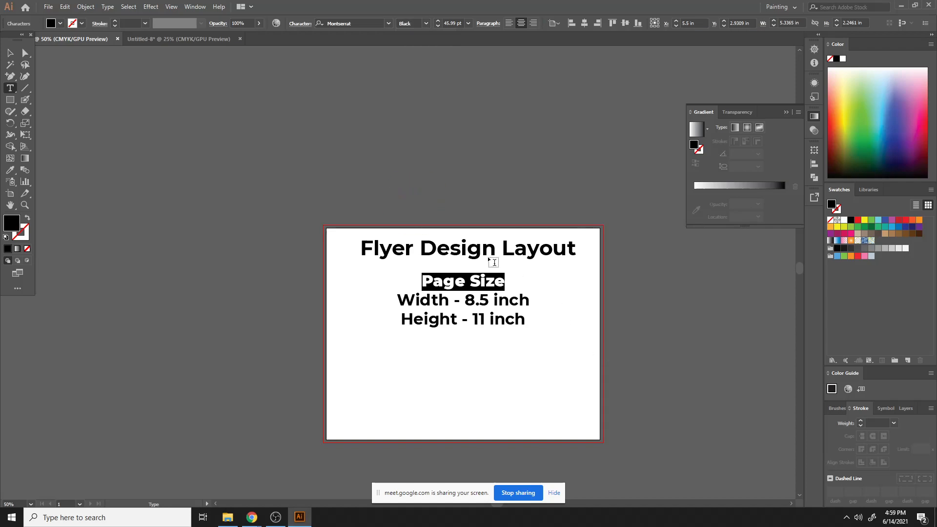
pyautogui.click(467, 293)
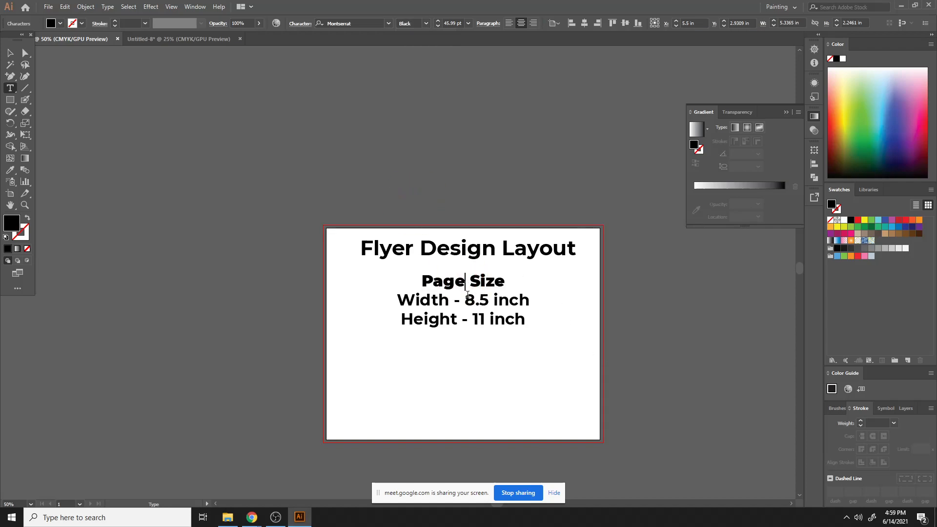
# - Insert a blank line after the Page Size line and remove it again
pyautogui.click(505, 281)
pyautogui.press('Return')
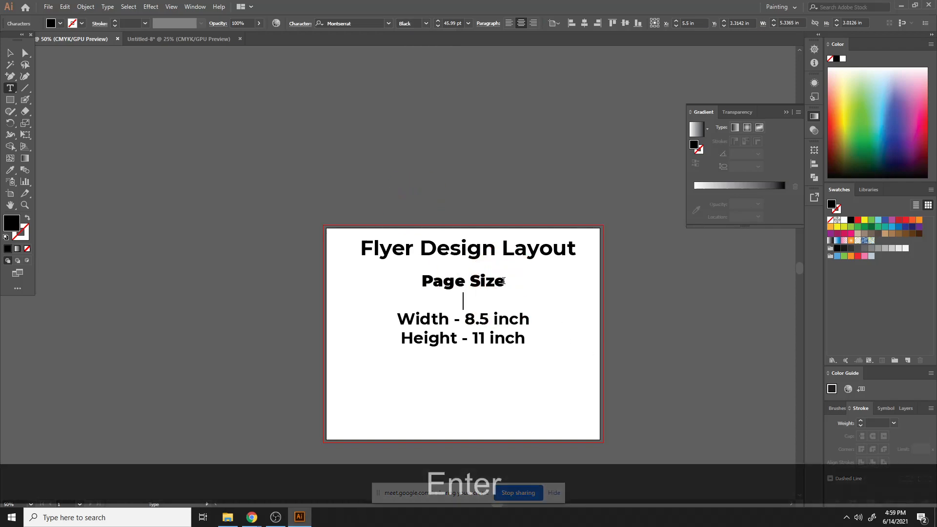
pyautogui.click(10, 52)
pyautogui.moveTo(433, 338); pyautogui.dragTo(473, 334)
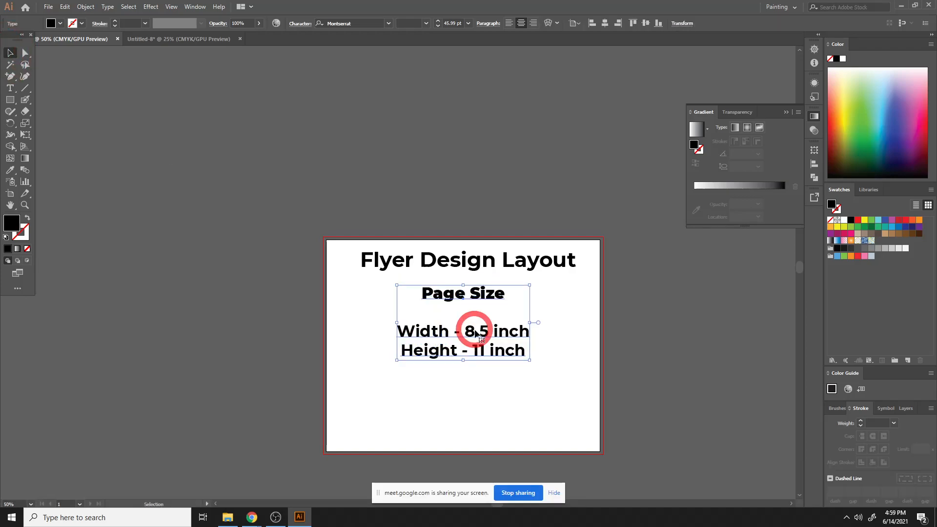
pyautogui.click(464, 311)
pyautogui.click(466, 294)
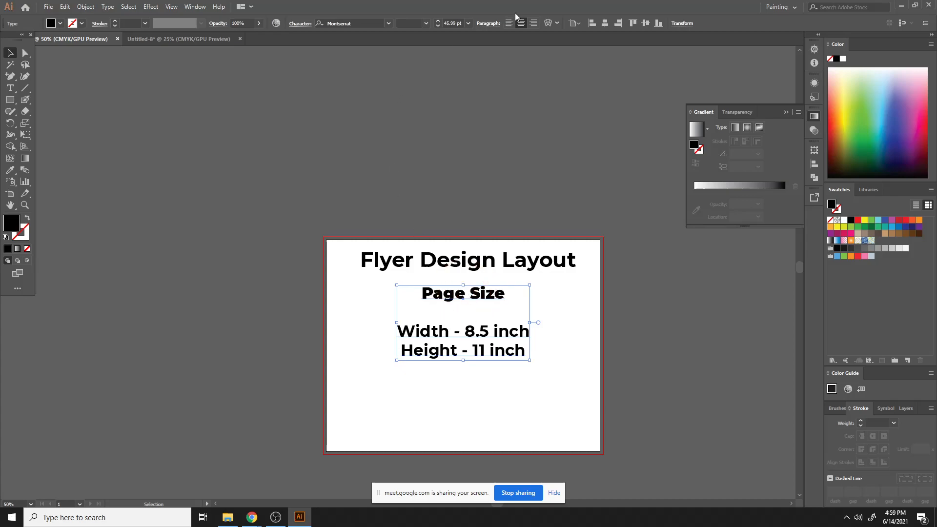
pyautogui.click(462, 322)
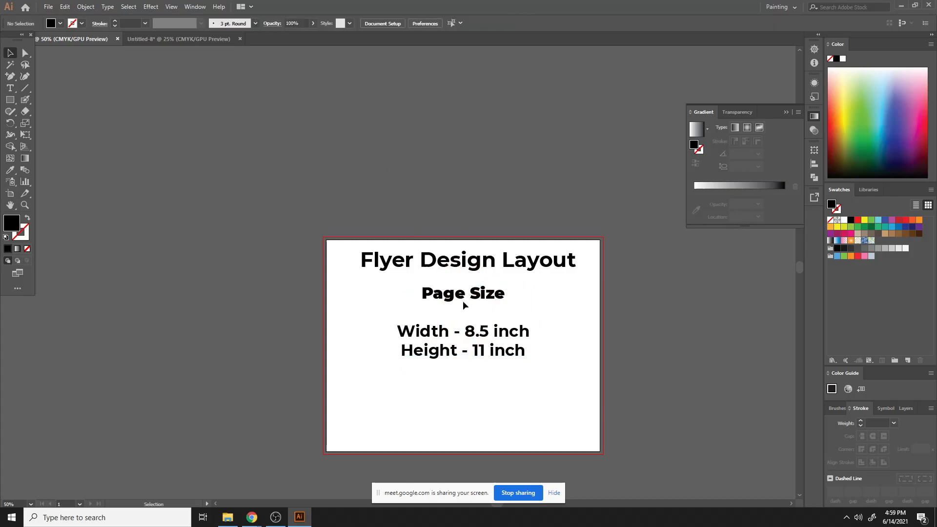
pyautogui.doubleClick(474, 289)
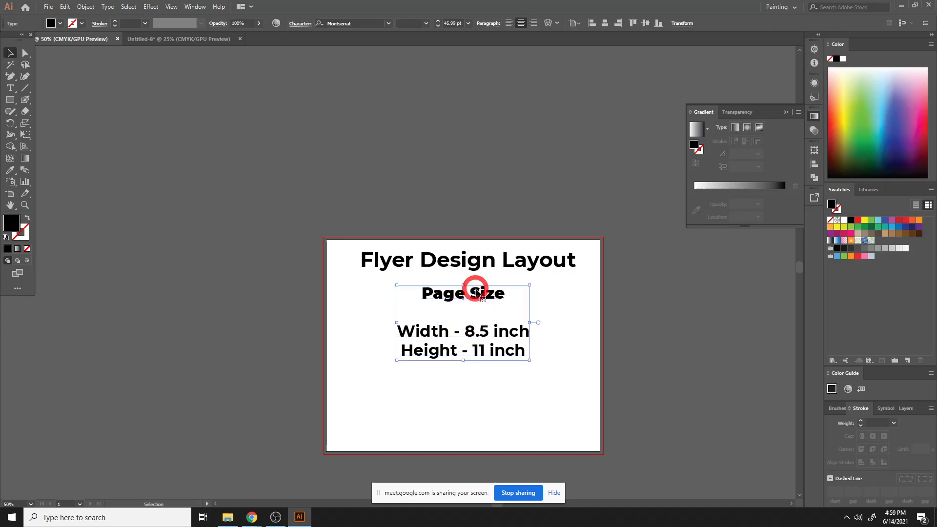
pyautogui.click(511, 300)
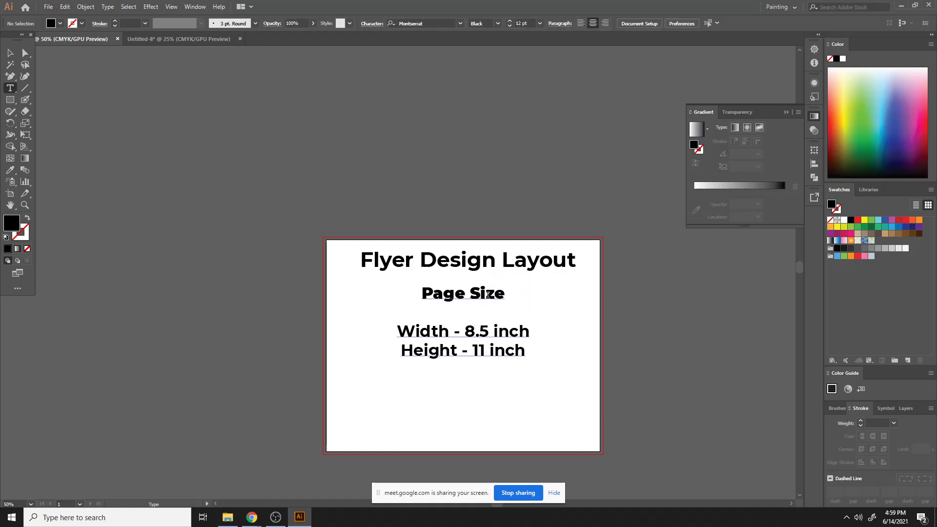
pyautogui.doubleClick(497, 292)
pyautogui.click(497, 292)
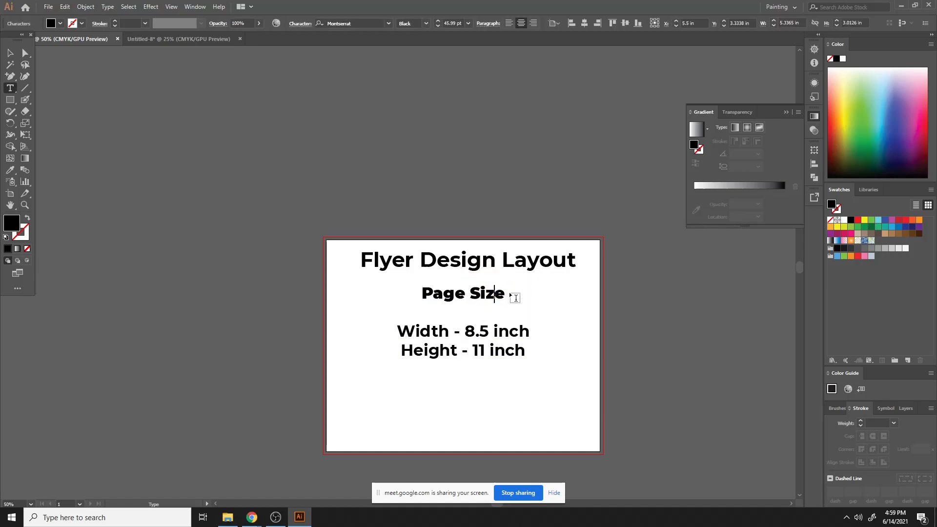
pyautogui.press('Right')
pyautogui.press('Down')
pyautogui.press('BackSpace')
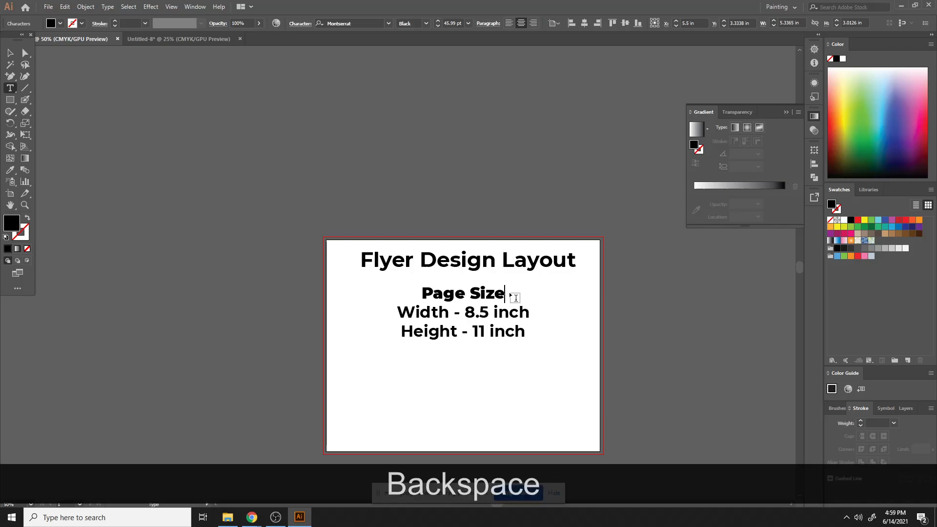
# - Add a Bleed line beneath Height - 11 inch and start a new line
pyautogui.click(523, 332)
pyautogui.press('Return')
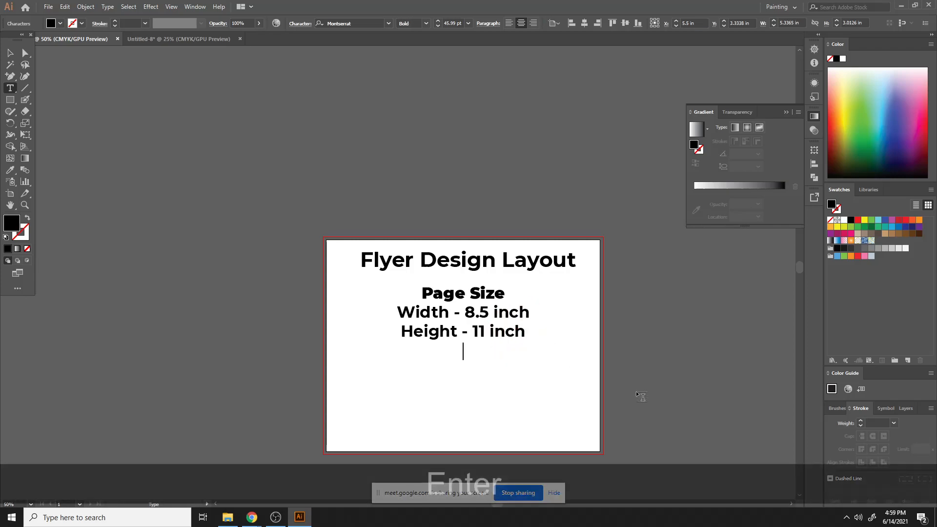
pyautogui.write('Bleed')
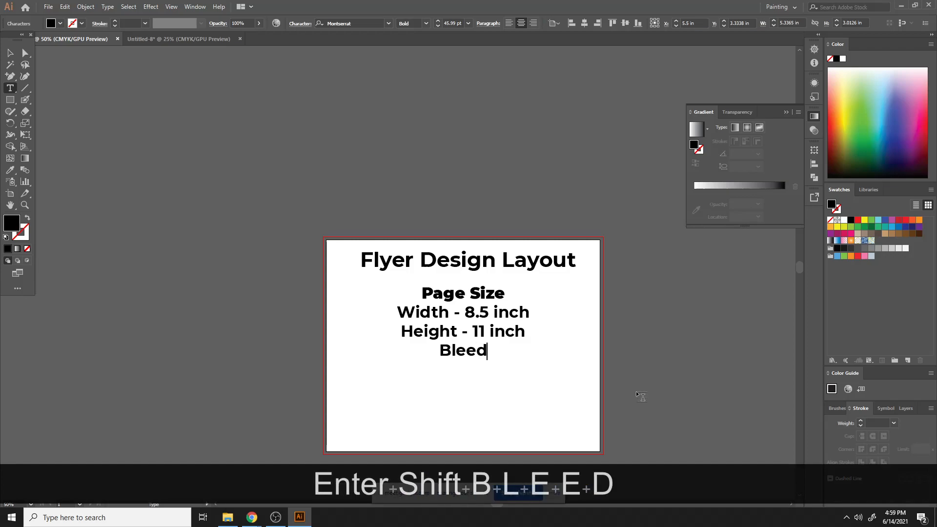
pyautogui.press('BackSpace')
pyautogui.press('BackSpace')
pyautogui.press('BackSpace')
pyautogui.press('BackSpace')
pyautogui.press('BackSpace')
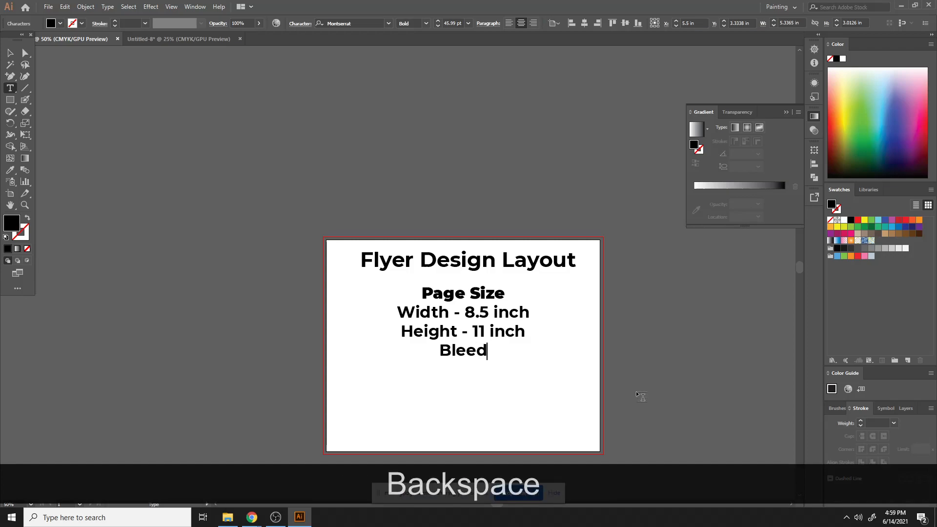
pyautogui.write('leed')
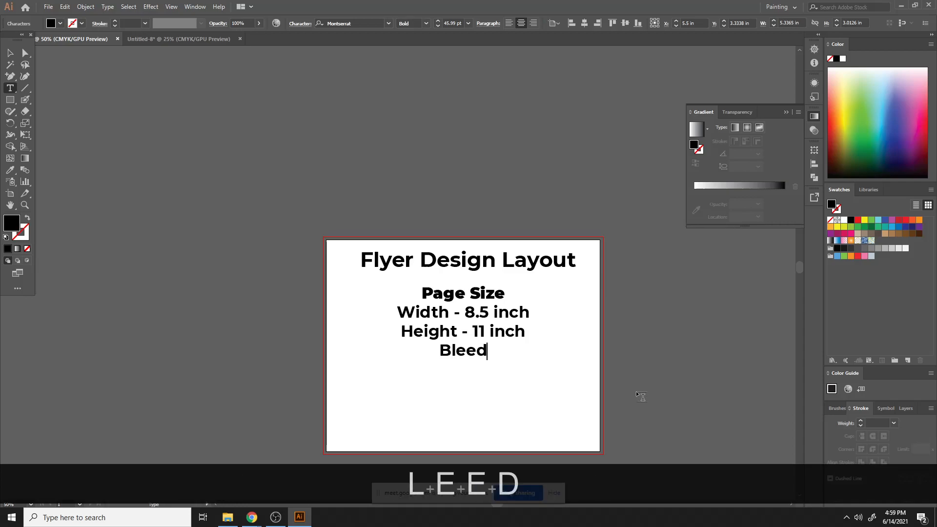
pyautogui.press('Return')
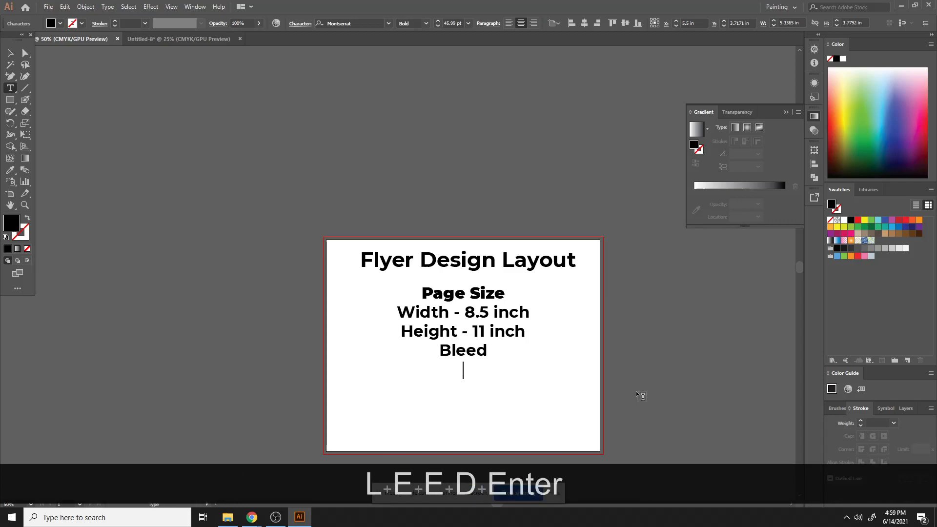
# - Select the Bleed line in the text block and delete it
pyautogui.click(11, 53)
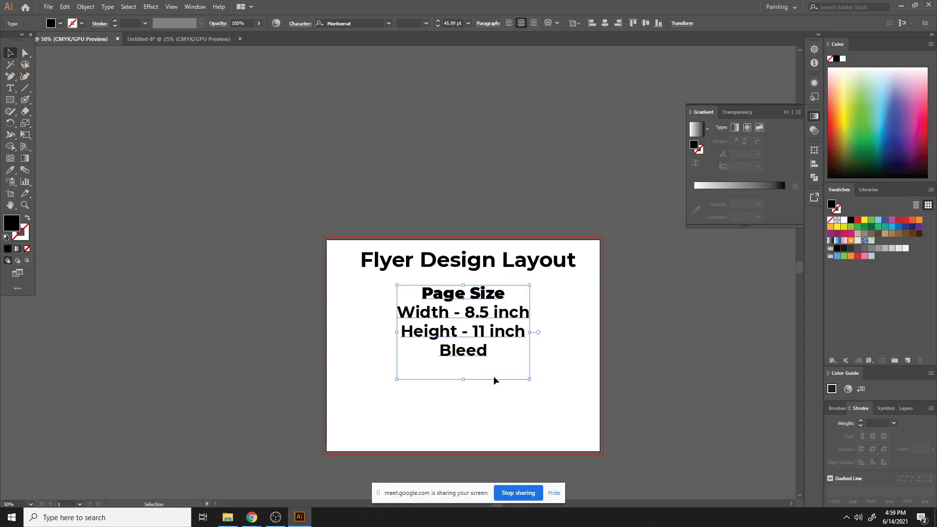
pyautogui.doubleClick(476, 350)
pyautogui.doubleClick(477, 350)
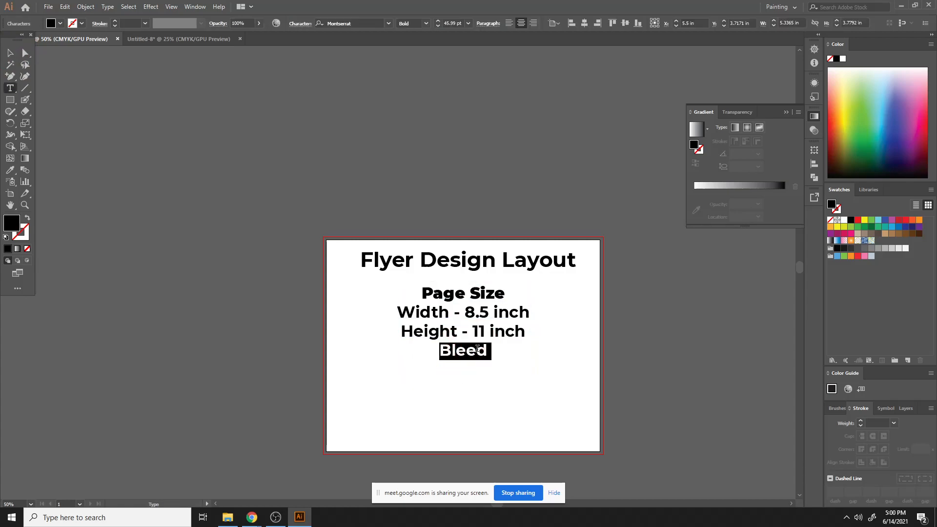
pyautogui.click(11, 52)
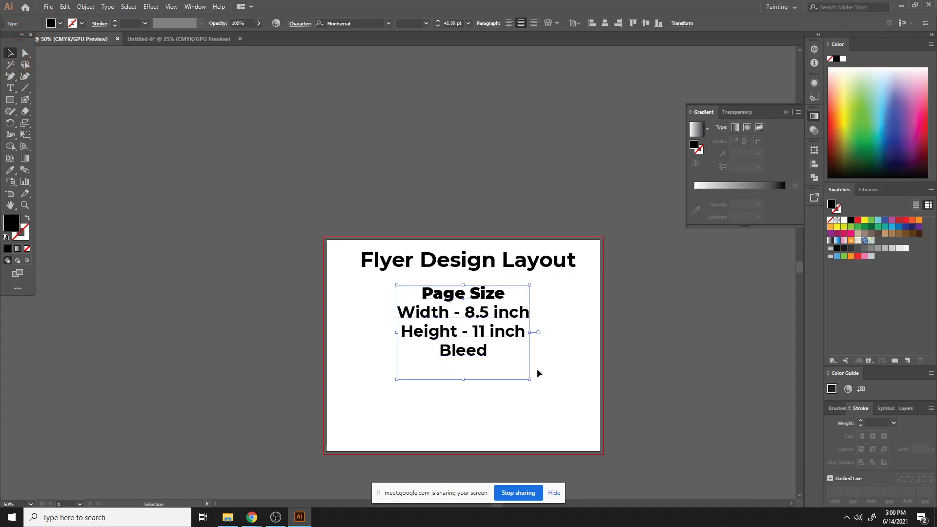
pyautogui.click(435, 328)
pyautogui.doubleClick(477, 352)
pyautogui.doubleClick(483, 350)
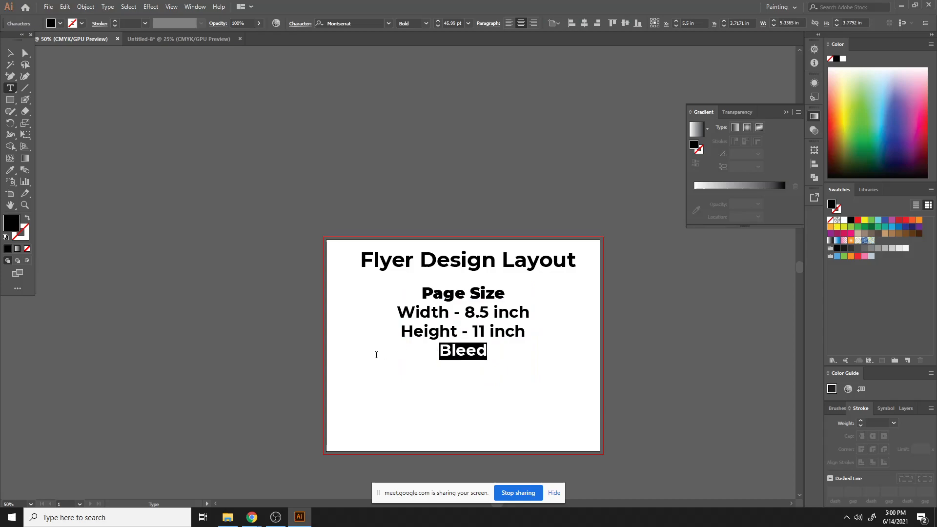
pyautogui.press('Delete')
pyautogui.click(10, 53)
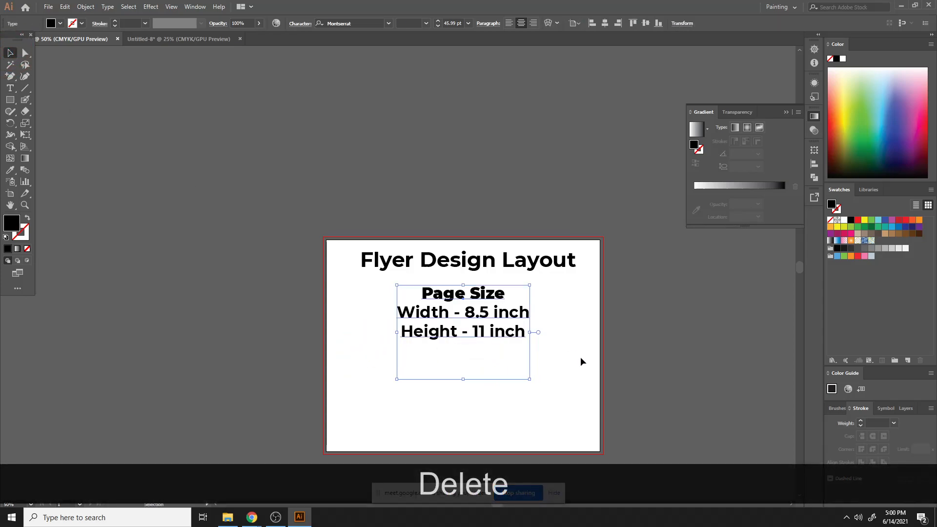
# - Select the Page Size text block and lock it in place
pyautogui.click(532, 370)
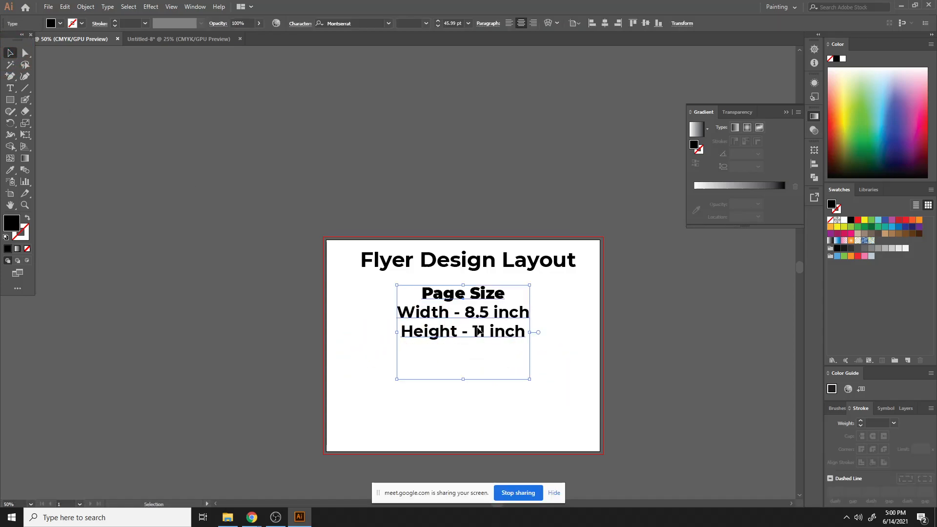
pyautogui.moveTo(477, 328)
pyautogui.mouseDown()
pyautogui.moveTo(476, 320)
pyautogui.moveTo(478, 329)
pyautogui.mouseUp()
pyautogui.hotkey('ctrl', '2')
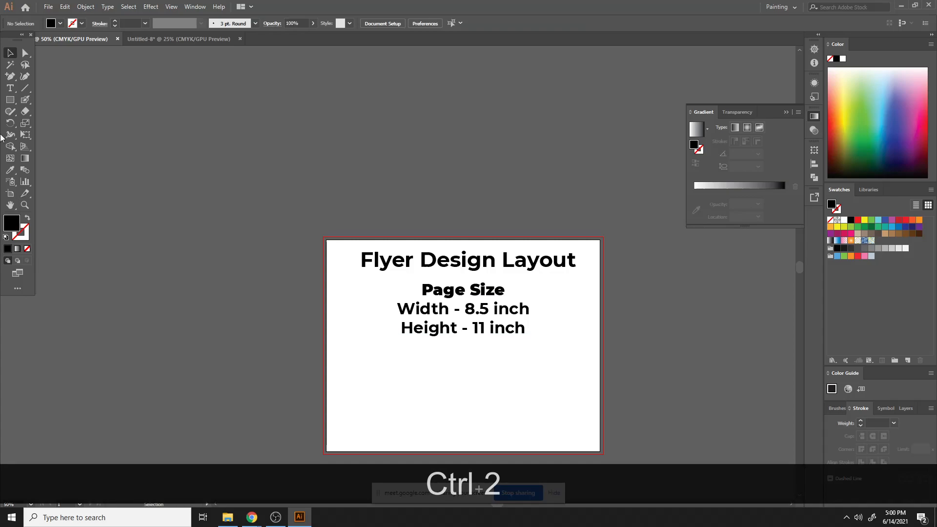
# - Add a separate point text object reading BLEED below the page size block
pyautogui.click(9, 88)
pyautogui.click(434, 361)
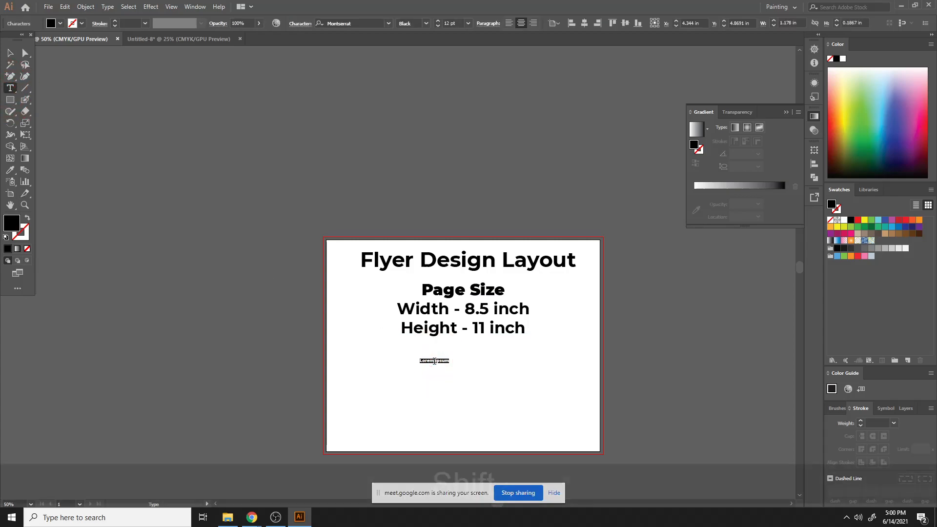
pyautogui.write('BLEED')
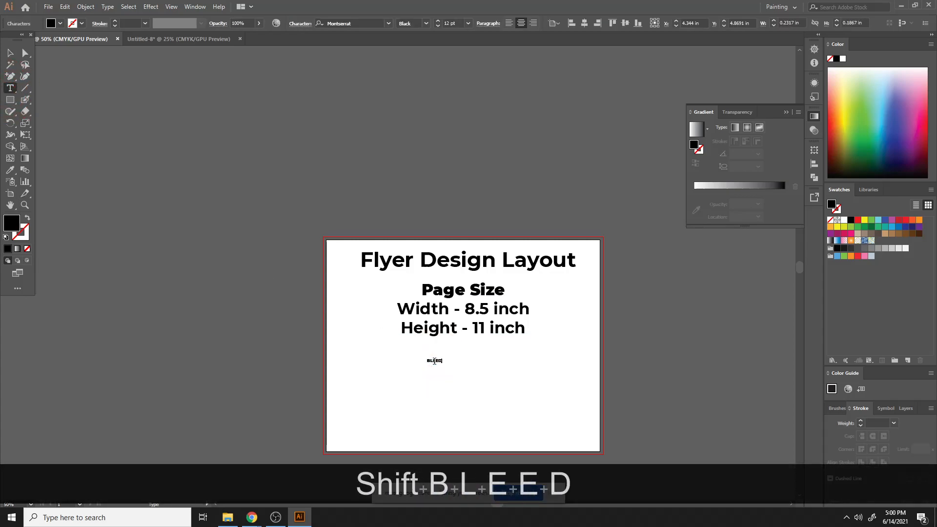
pyautogui.click(9, 53)
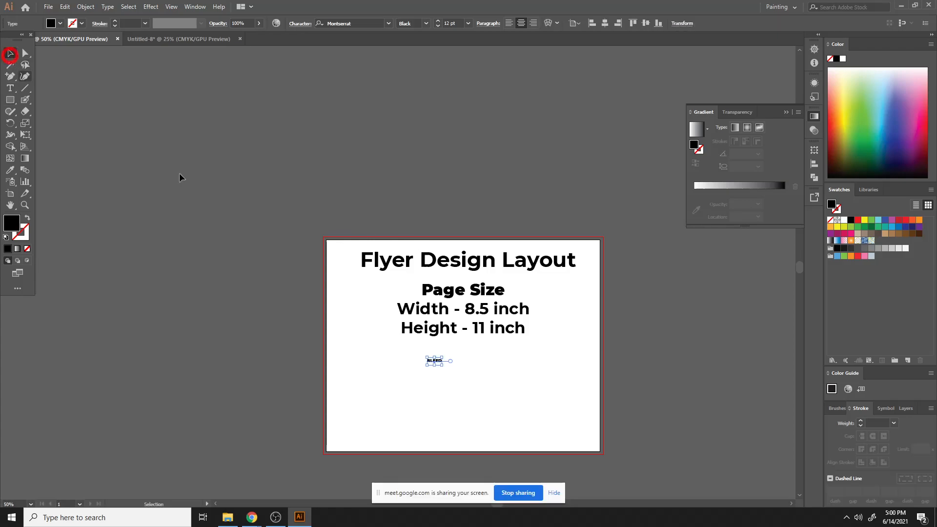
# - Switch to the Untitled-8 document and the browser to review the reference flyer and layout images
pyautogui.click(142, 39)
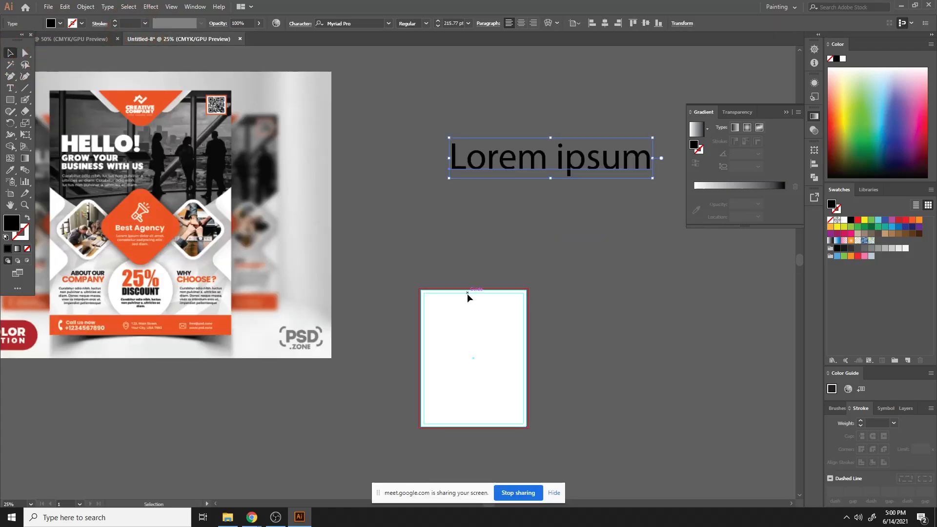
pyautogui.hotkey('ctrl', '-')
pyautogui.hotkey('ctrl', '=')
pyautogui.hotkey('ctrl', '=')
pyautogui.hotkey('ctrl', '=')
pyautogui.press('space')
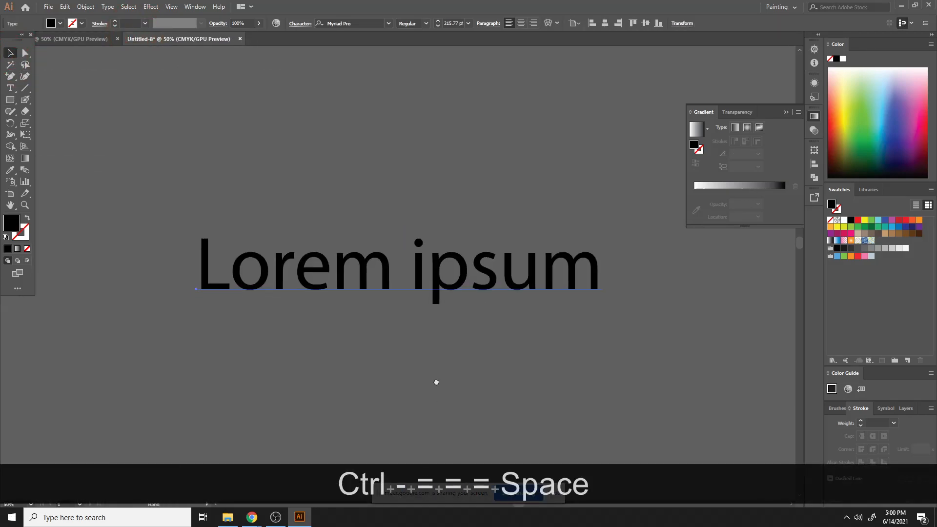
pyautogui.moveTo(436, 383); pyautogui.dragTo(672, 122)
pyautogui.click(306, 520)
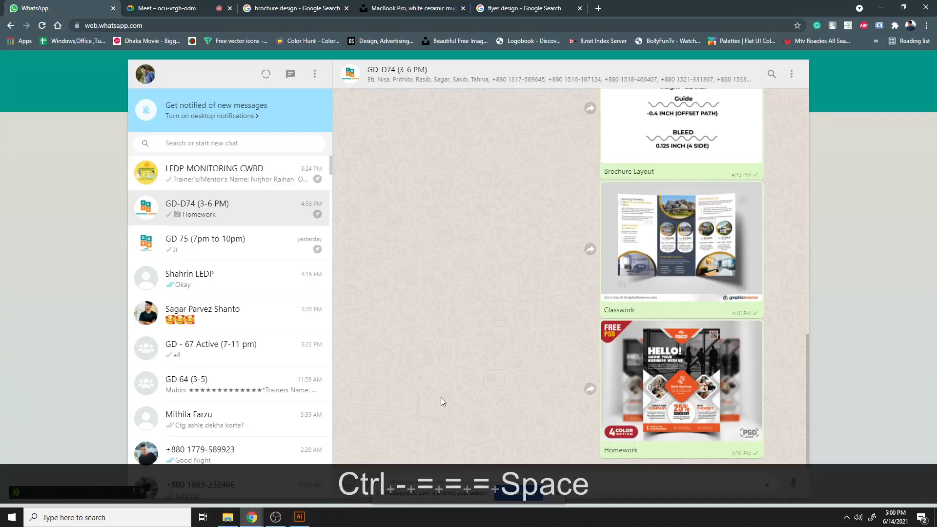
pyautogui.click(300, 517)
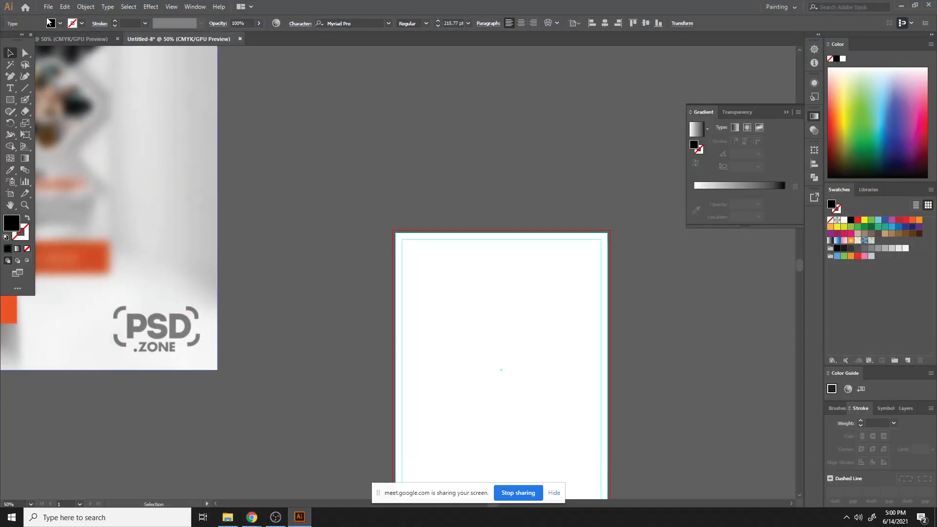
# - Create a new 8.5 x 11 in portrait document with 0.125 in bleed on every side
pyautogui.click(48, 6)
pyautogui.click(58, 16)
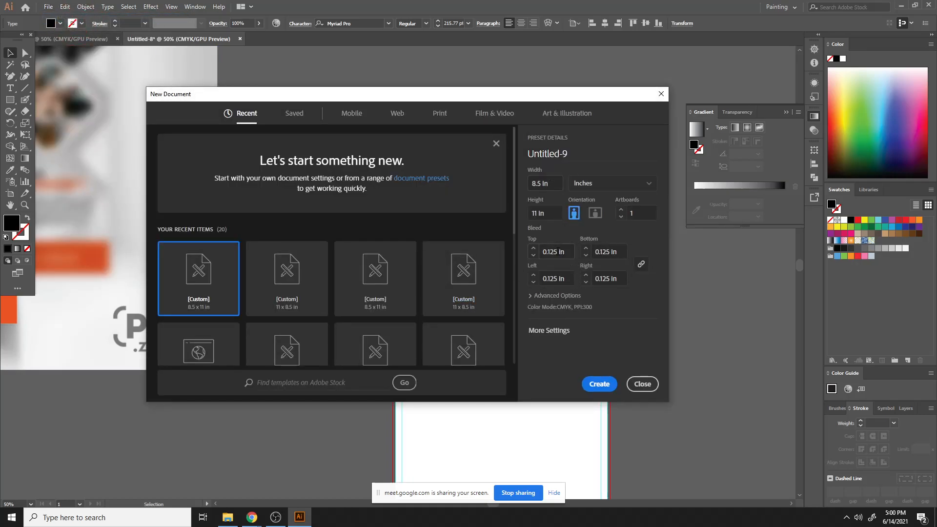
pyautogui.click(599, 384)
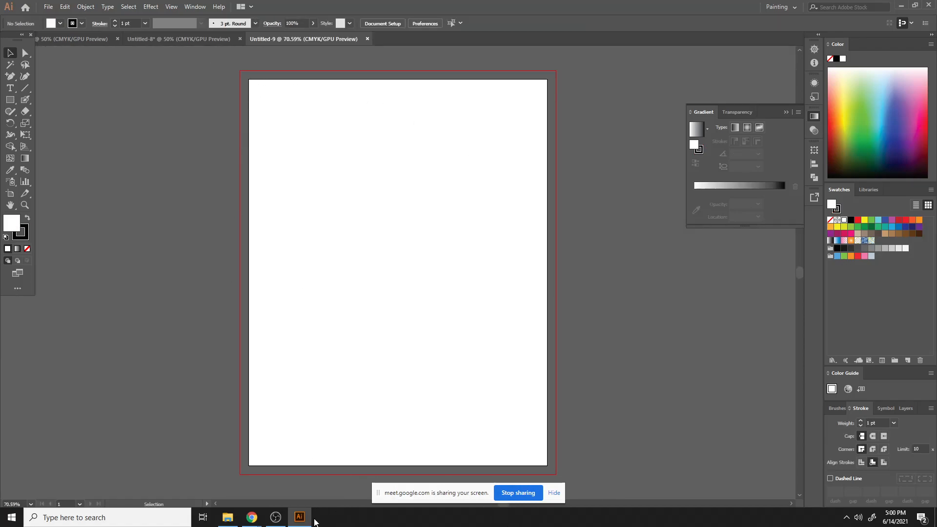
pyautogui.click(251, 517)
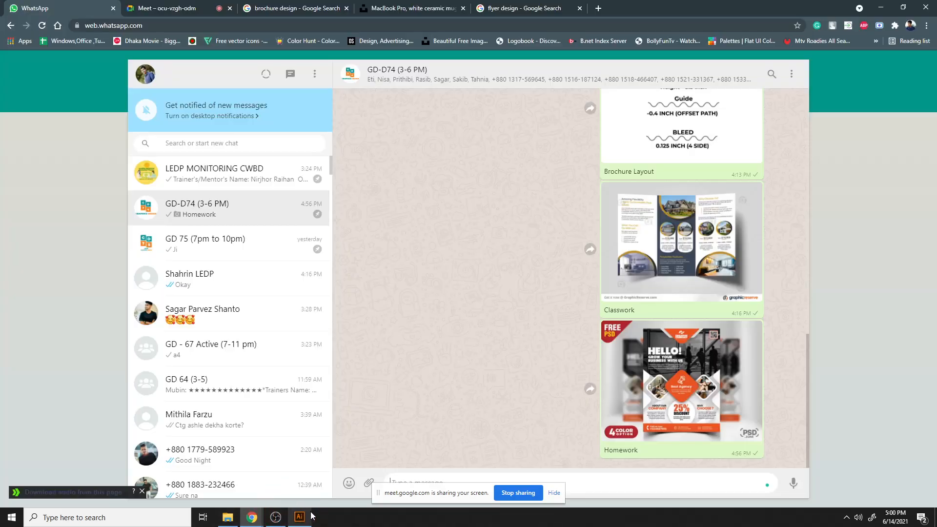
pyautogui.click(517, 8)
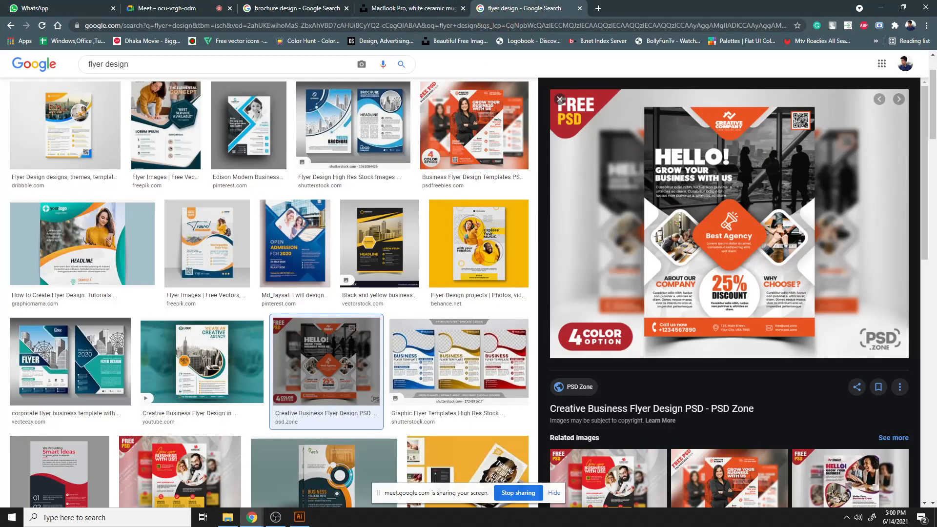
pyautogui.click(275, 517)
pyautogui.click(272, 514)
pyautogui.click(253, 517)
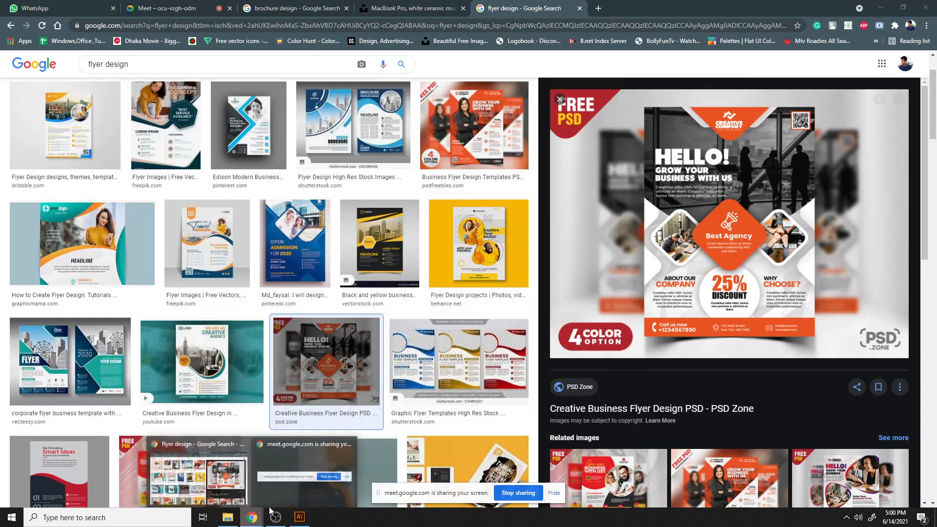
pyautogui.click(293, 8)
pyautogui.click(166, 8)
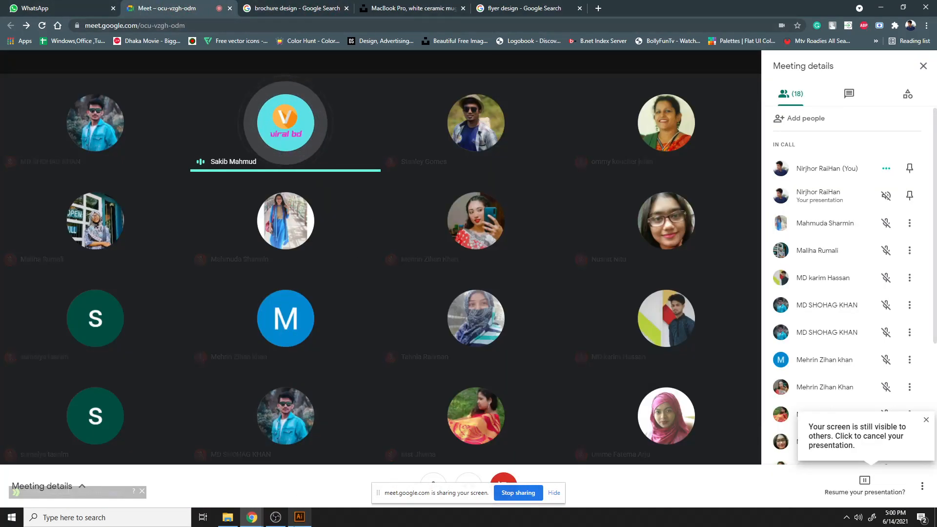
pyautogui.click(299, 518)
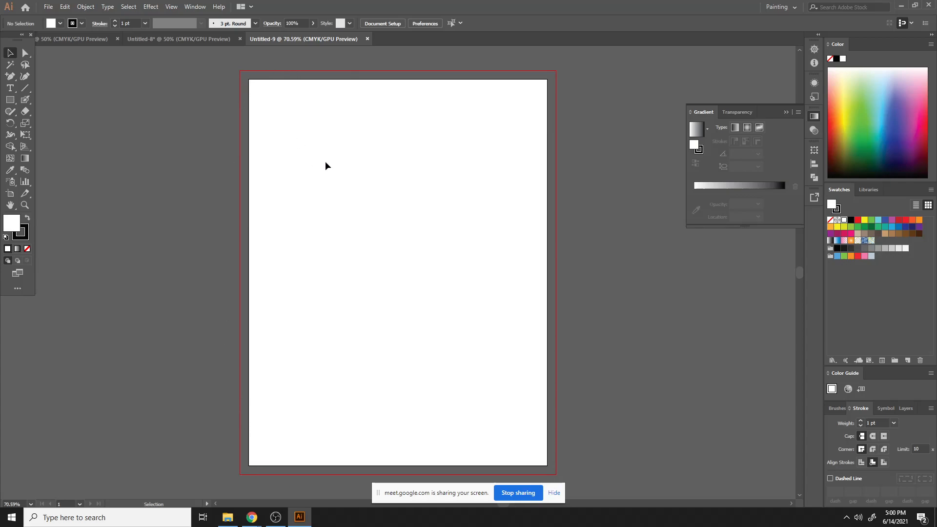
pyautogui.moveTo(252, 518)
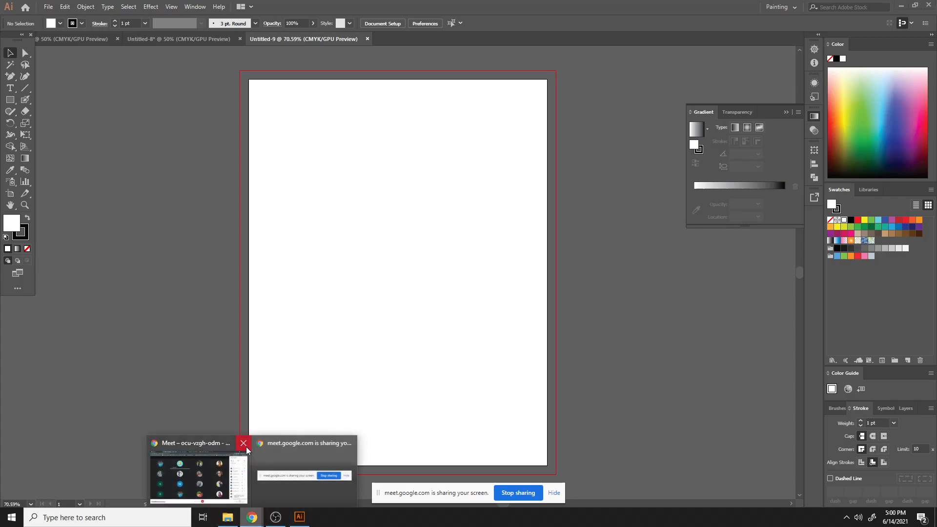
pyautogui.click(229, 454)
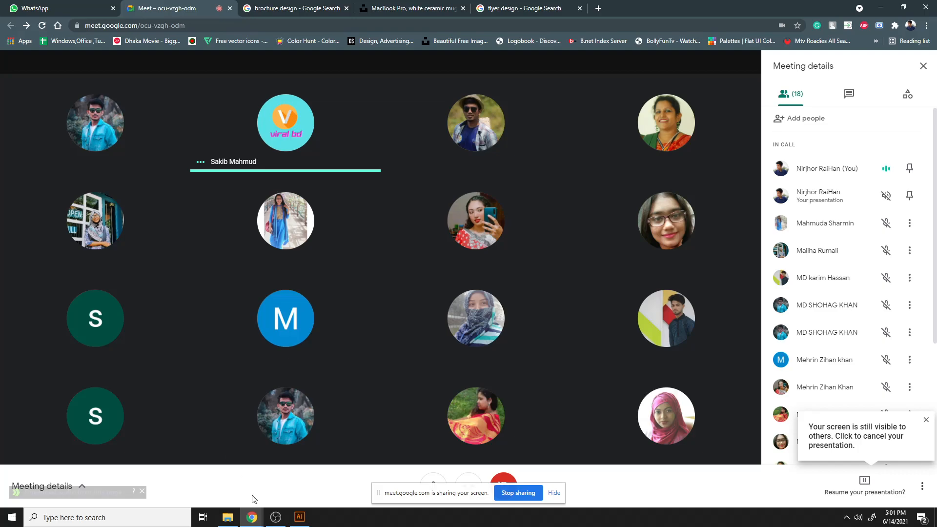
# - Browse the flyer design image search results, opening a sample flyer for a closer look
pyautogui.click(61, 9)
pyautogui.click(533, 6)
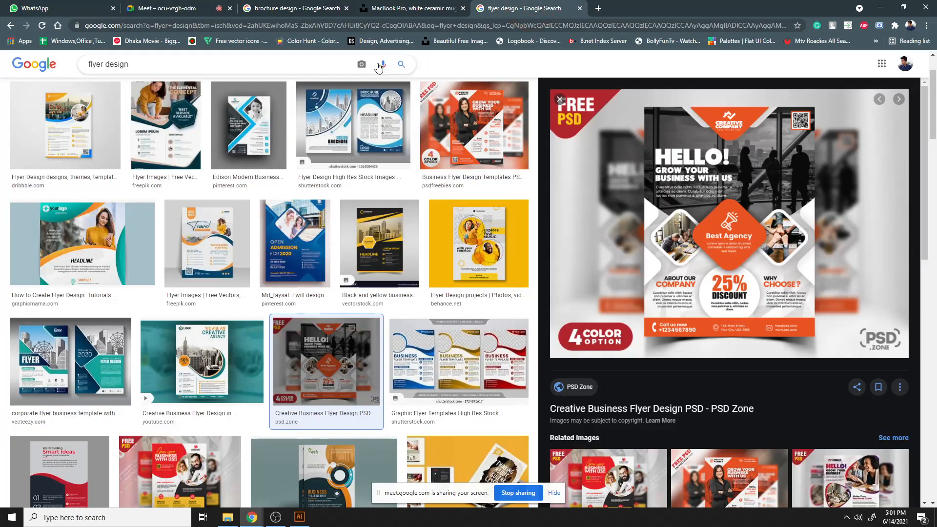
pyautogui.scroll(-8, 490, 392)
pyautogui.scroll(-8, 491, 392)
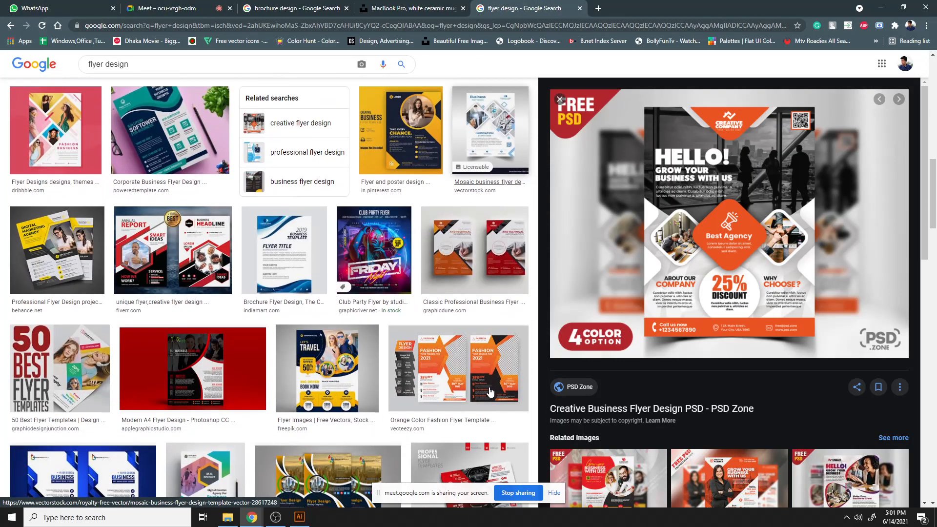
pyautogui.scroll(-7, 477, 410)
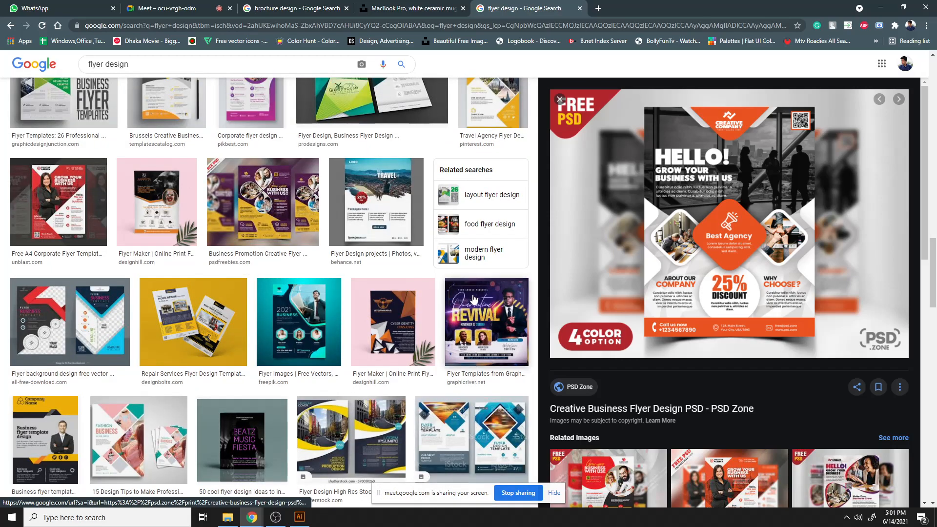
pyautogui.click(473, 299)
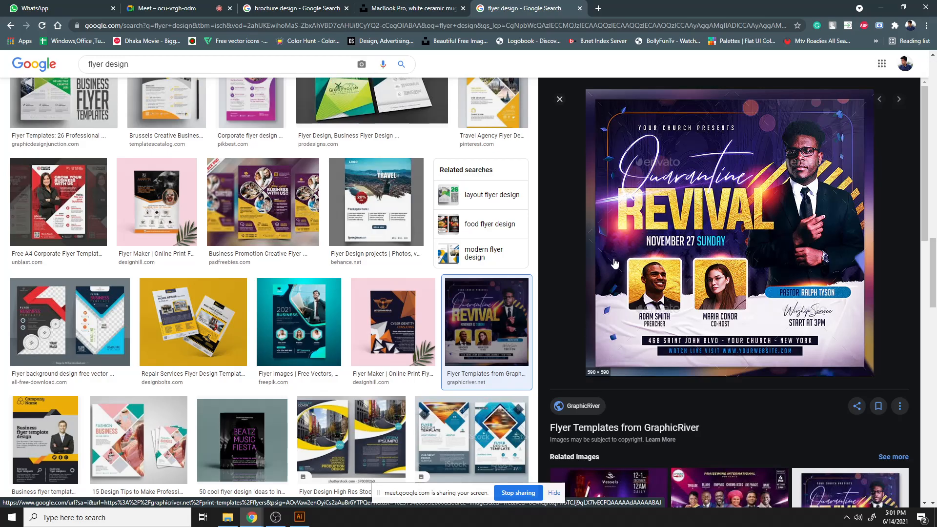
pyautogui.scroll(-10, 615, 263)
pyautogui.scroll(-1, 340, 331)
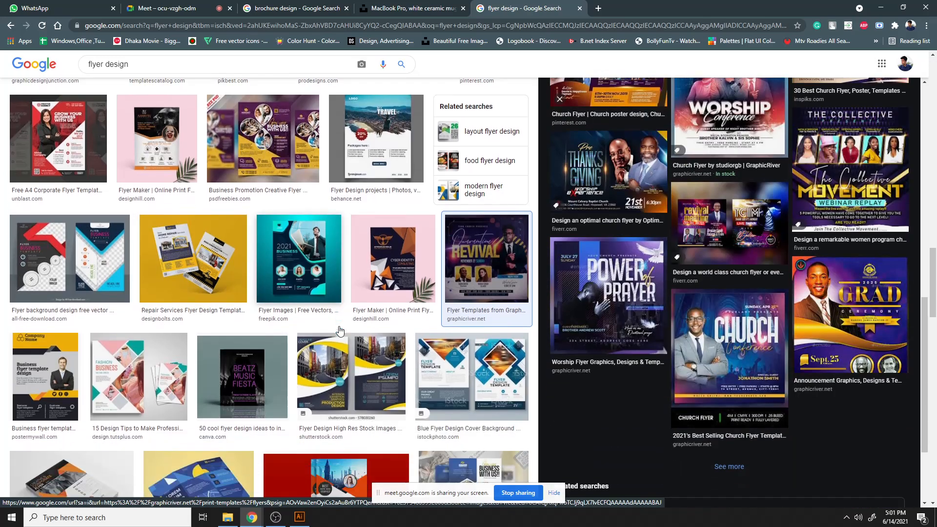
pyautogui.scroll(-15, 340, 331)
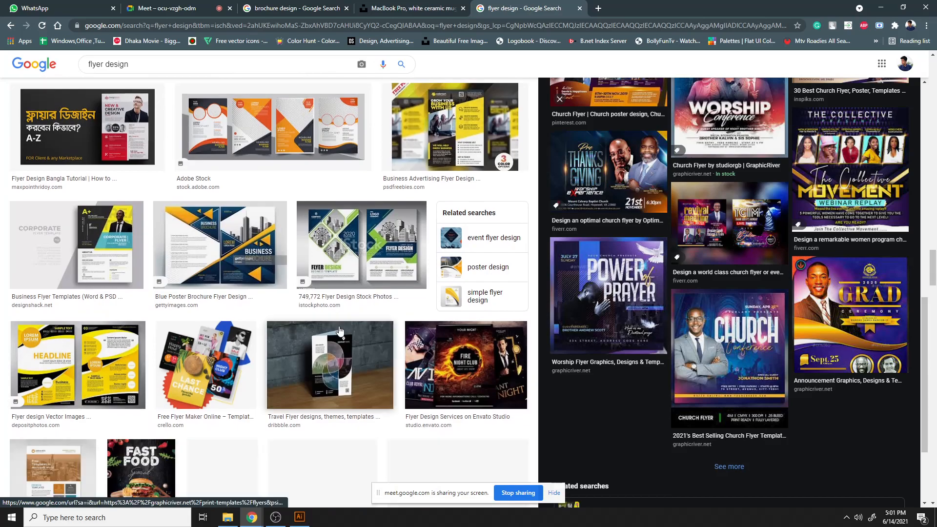
pyautogui.scroll(-2, 341, 331)
pyautogui.click(168, 6)
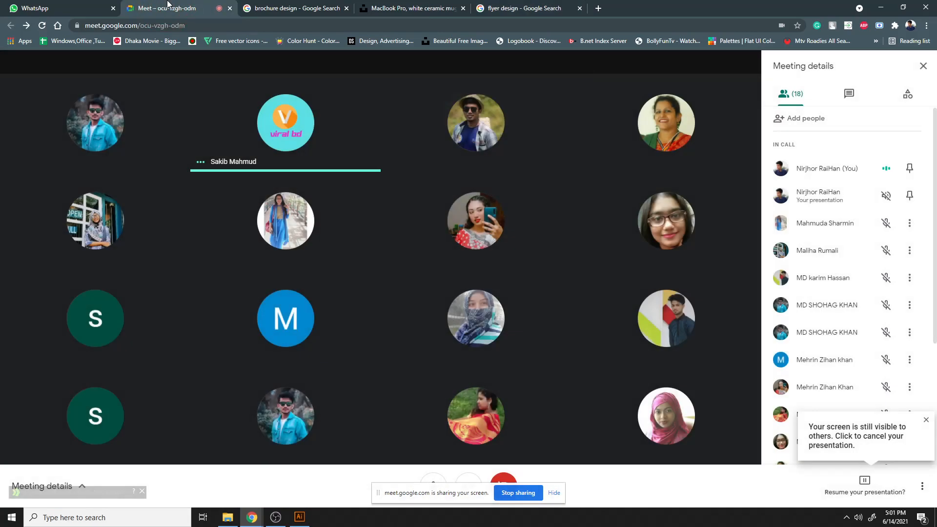
pyautogui.hotkey('ctrl', 'Tab')
pyautogui.hotkey('ctrl', 'Tab')
pyautogui.hotkey('ctrl', 'Tab')
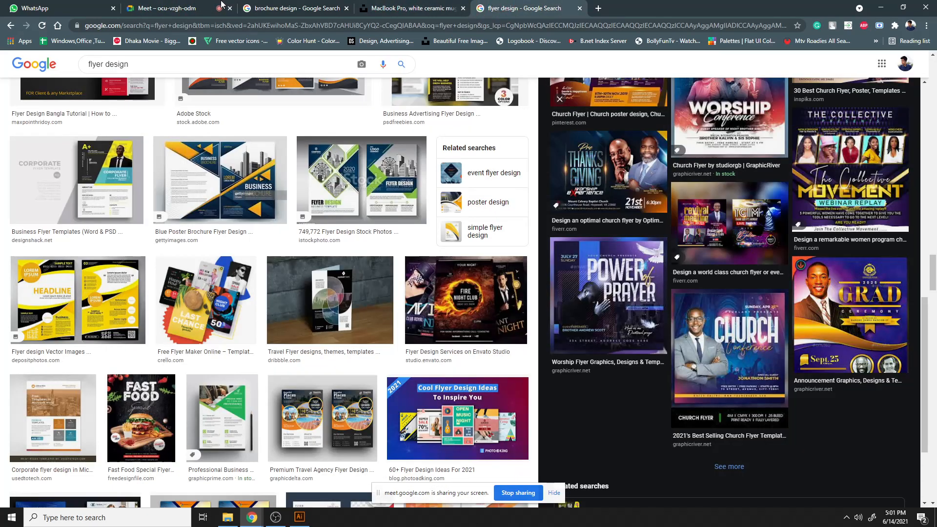
pyautogui.scroll(-12, 398, 389)
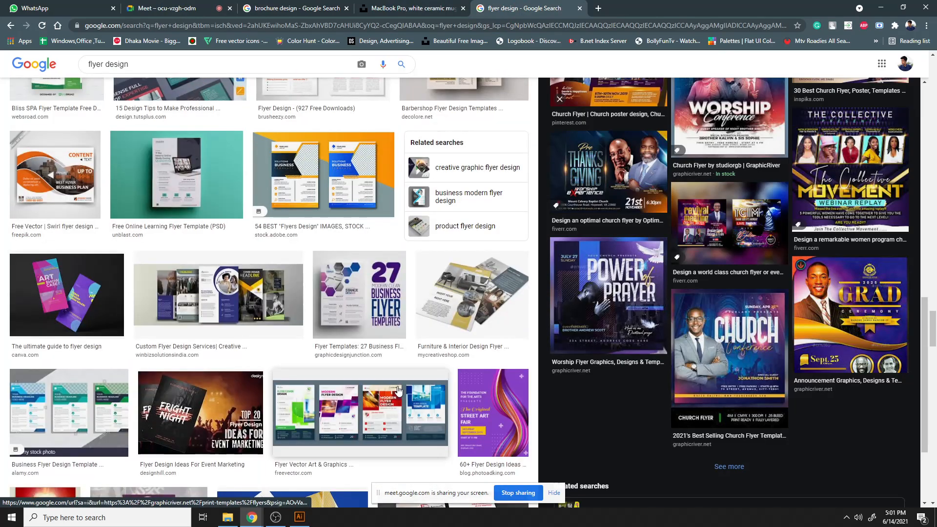
pyautogui.scroll(-12, 398, 389)
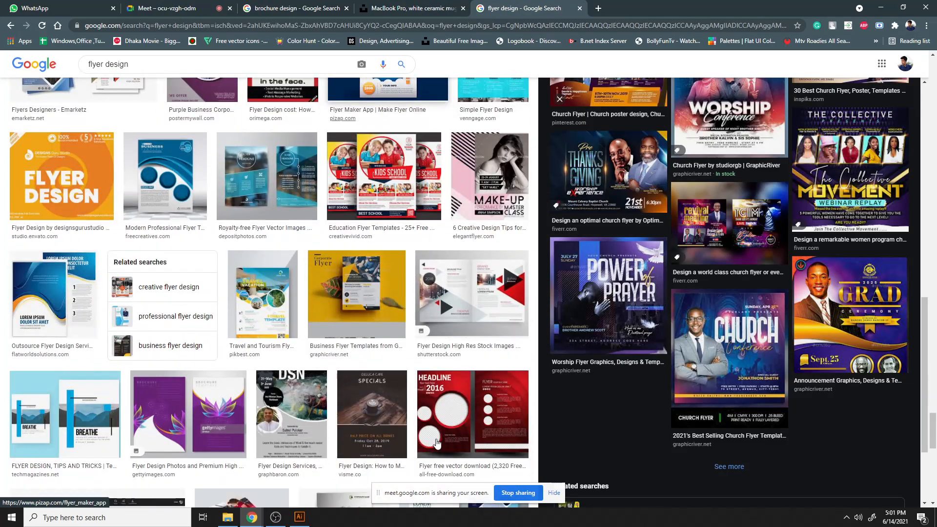
pyautogui.scroll(-6, 436, 443)
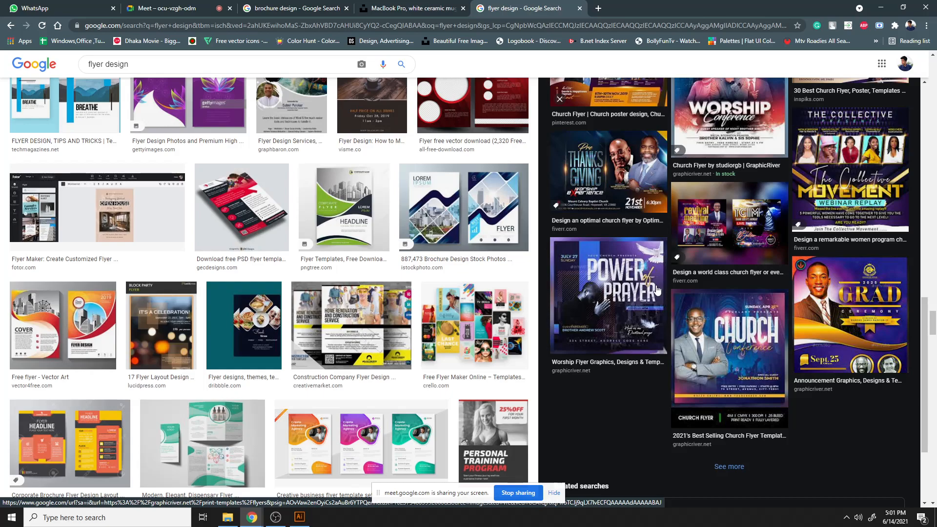
pyautogui.scroll(5, 382, 332)
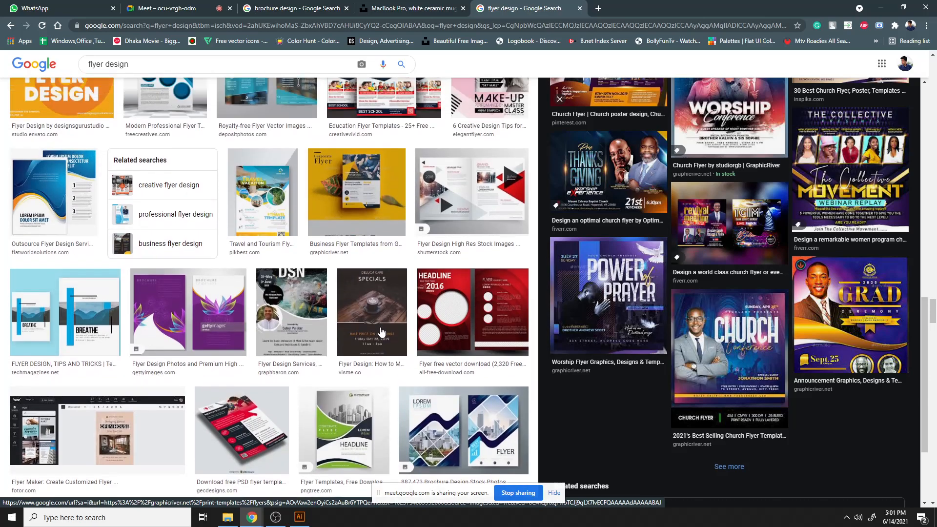
pyautogui.scroll(3, 382, 332)
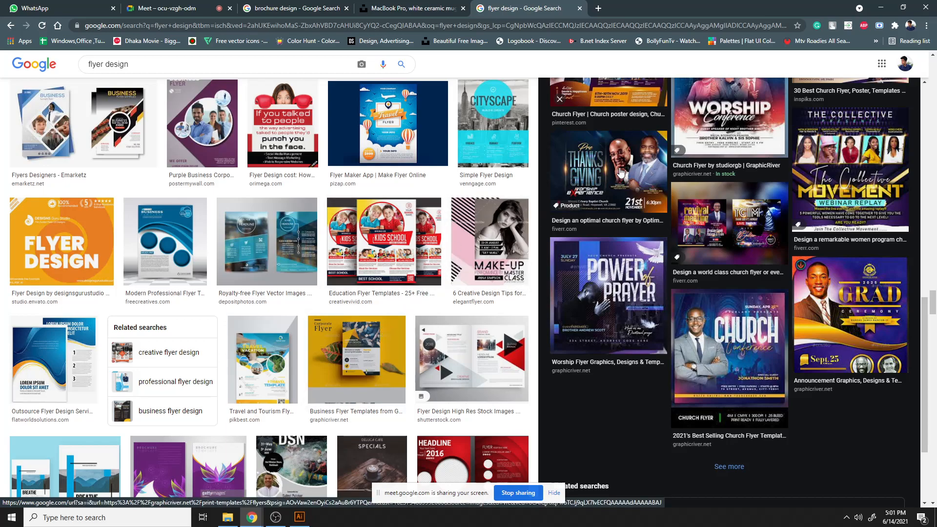
pyautogui.scroll(2, 636, 179)
pyautogui.scroll(10, 636, 179)
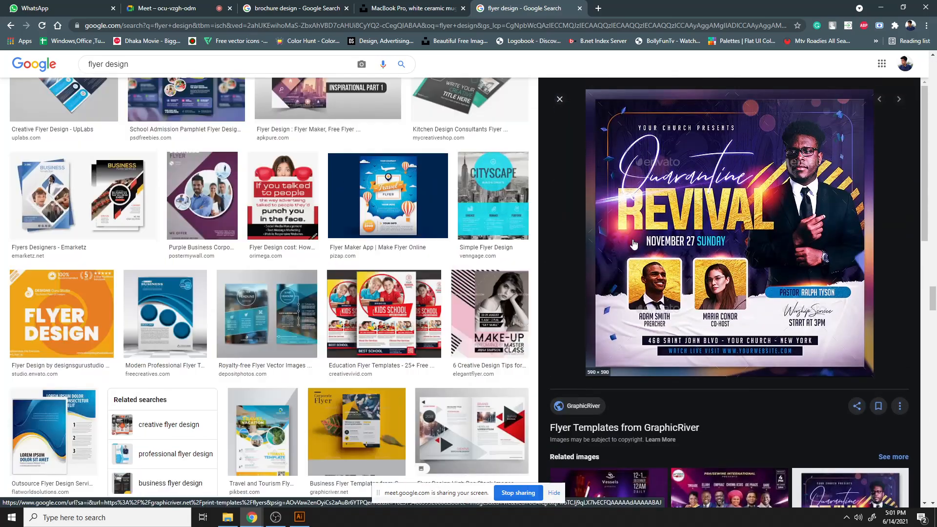
pyautogui.scroll(5, 632, 257)
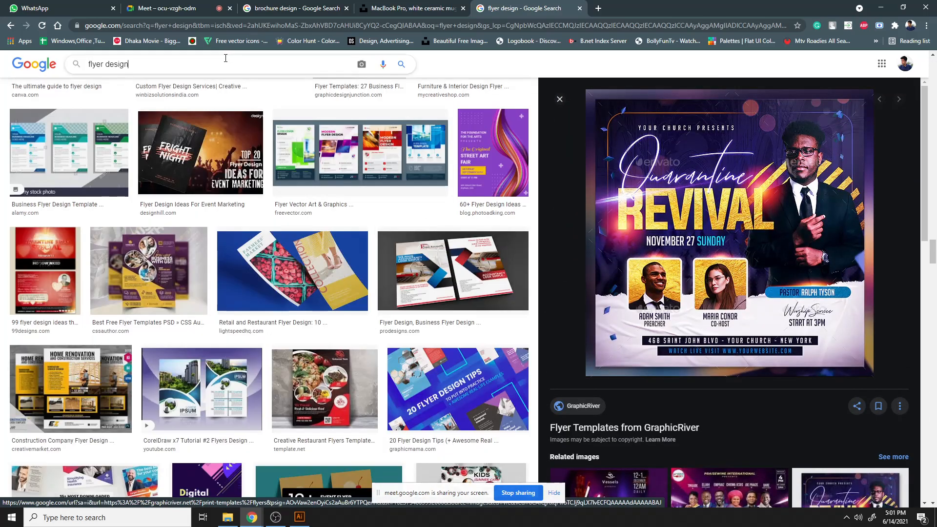
# - Search images for movie poster and scroll through the results
pyautogui.moveTo(132, 64); pyautogui.dragTo(20, 70)
pyautogui.write('movie')
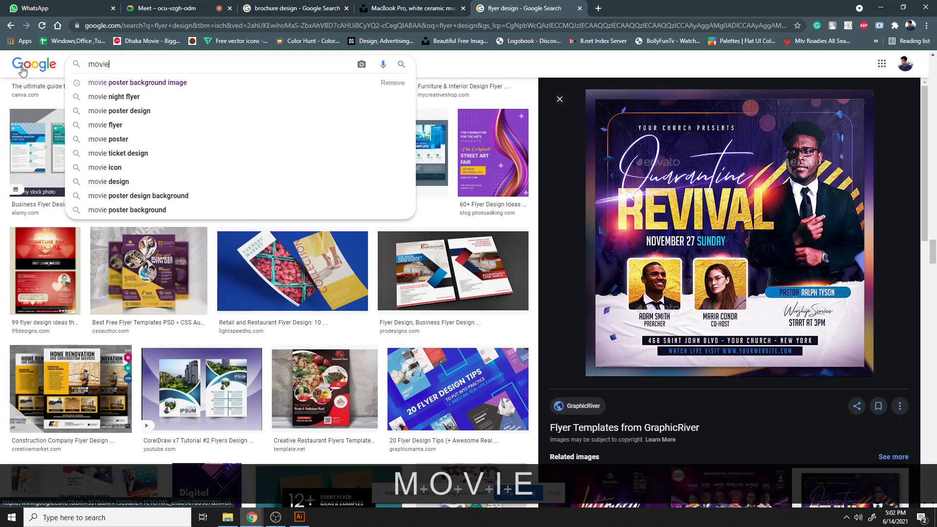
pyautogui.write(' posst')
pyautogui.press('BackSpace')
pyautogui.press('BackSpace')
pyautogui.write('ter')
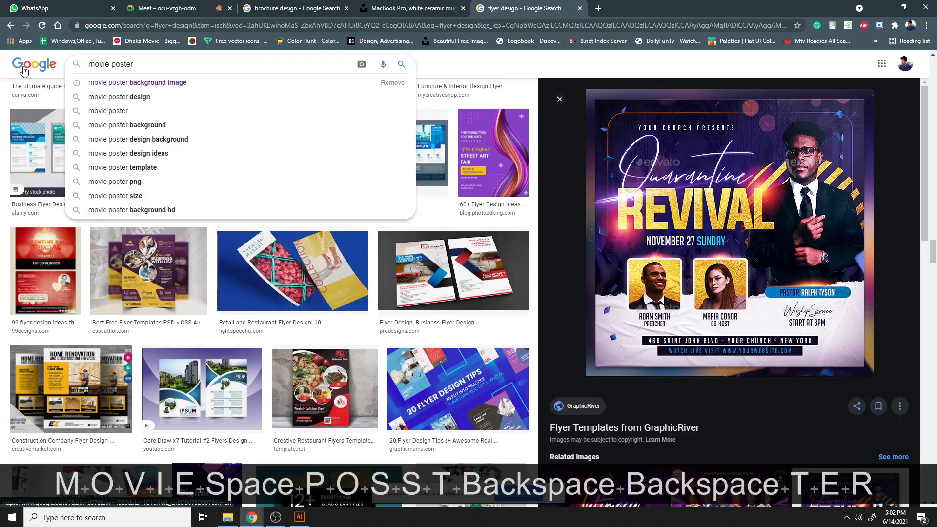
pyautogui.press('Return')
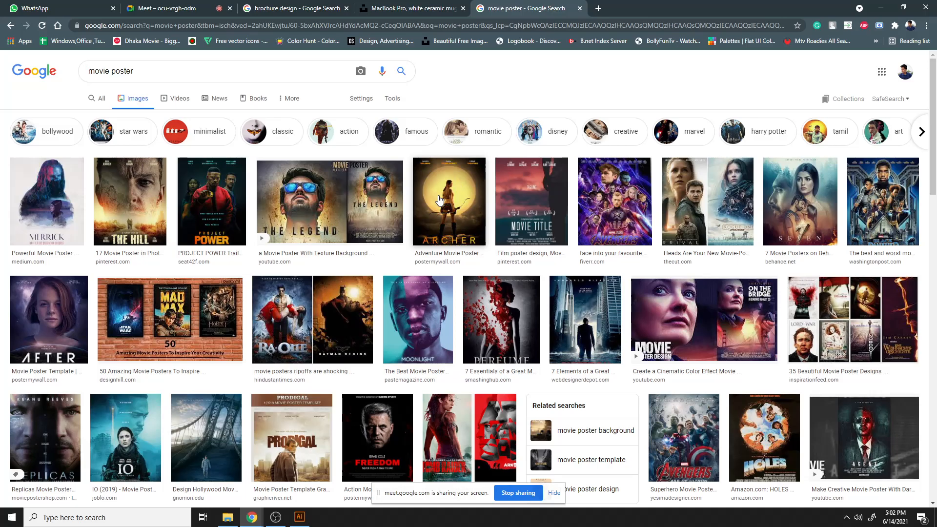
pyautogui.scroll(-15, 453, 200)
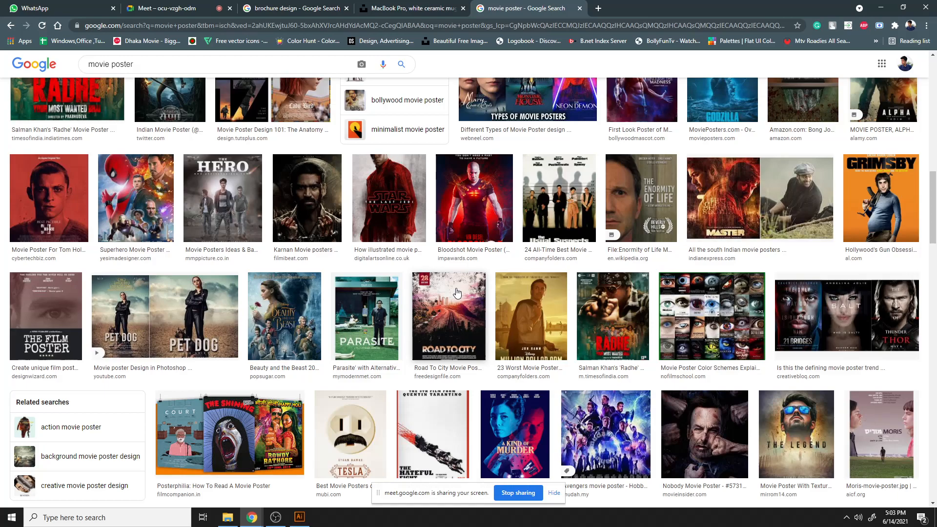
pyautogui.click(209, 6)
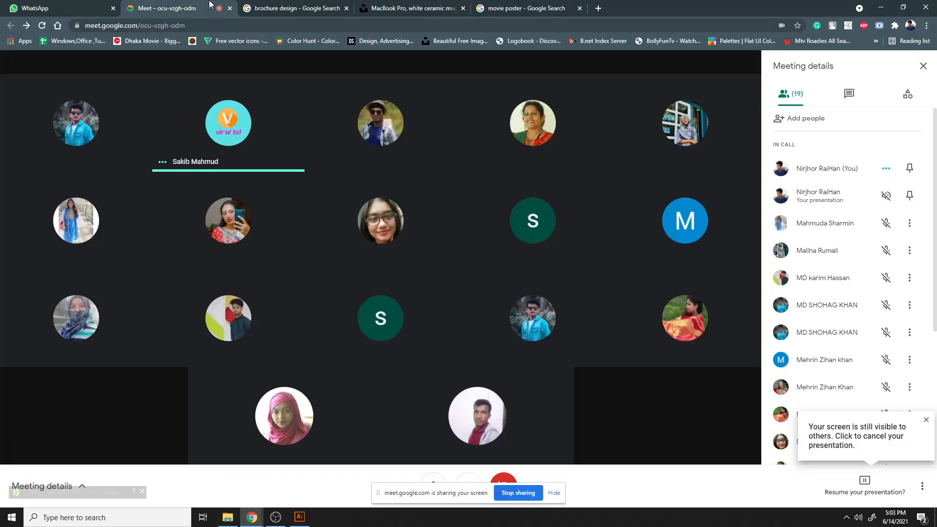
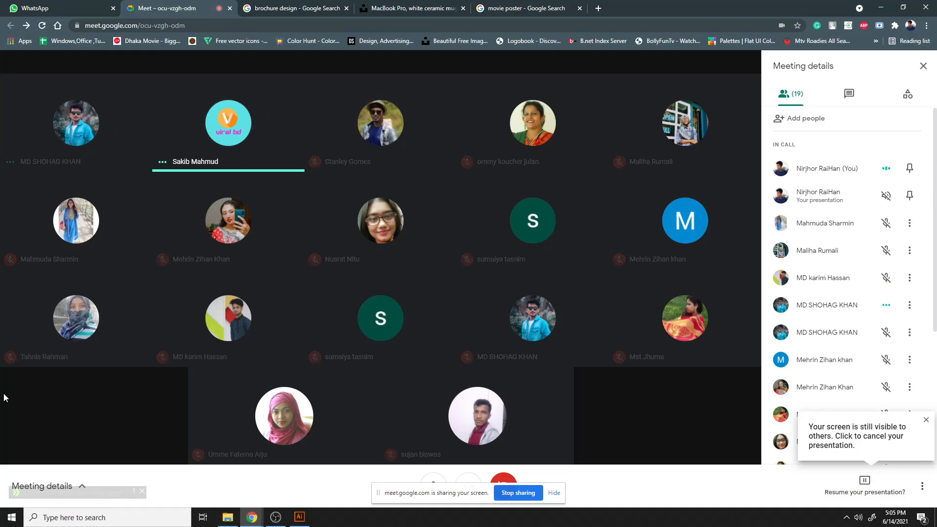
# - Switch to Illustrator, draw a square about 3.08 in wide, and rotate it 45 degrees into a diamond
pyautogui.click(299, 516)
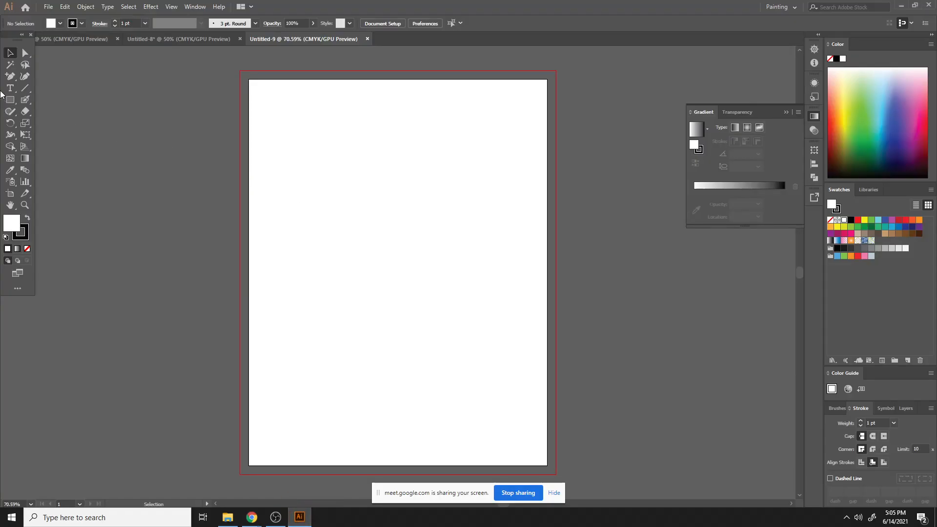
pyautogui.click(10, 101)
pyautogui.moveTo(384, 223); pyautogui.dragTo(415, 277)
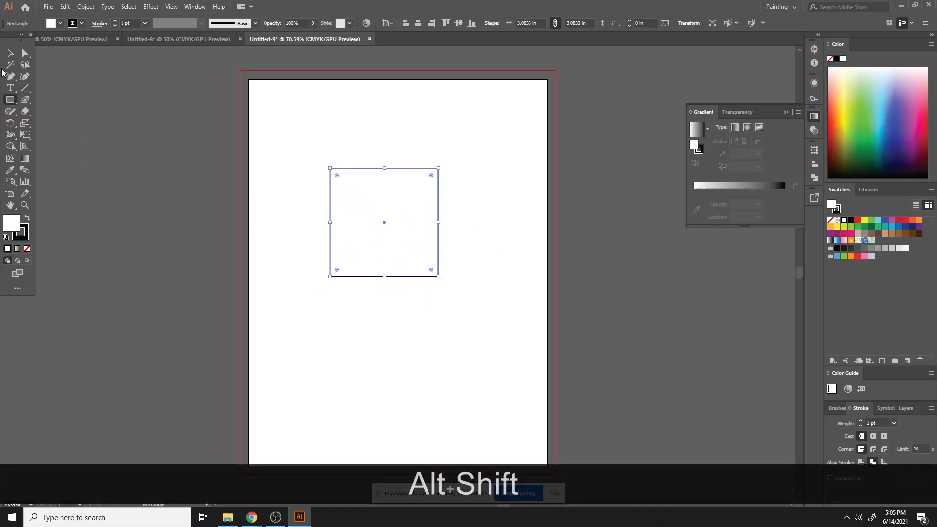
pyautogui.click(11, 53)
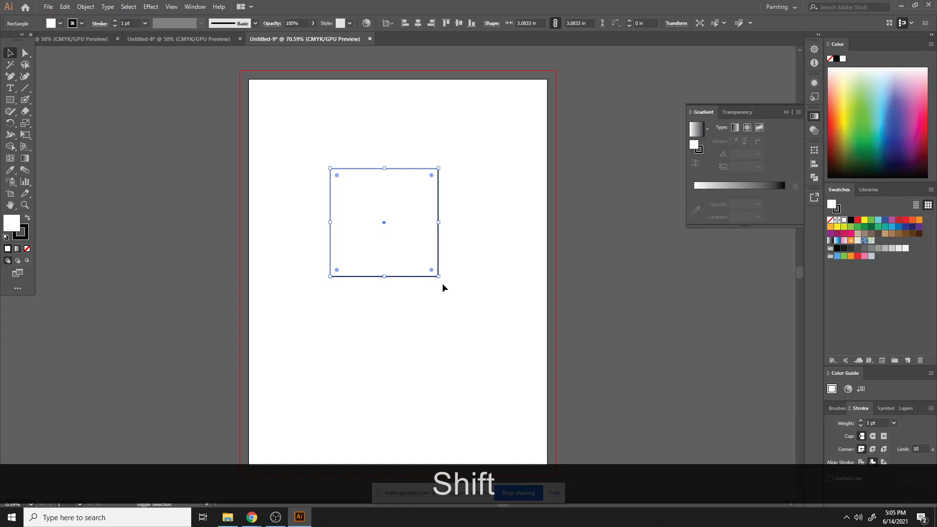
pyautogui.moveTo(443, 282); pyautogui.dragTo(409, 313)
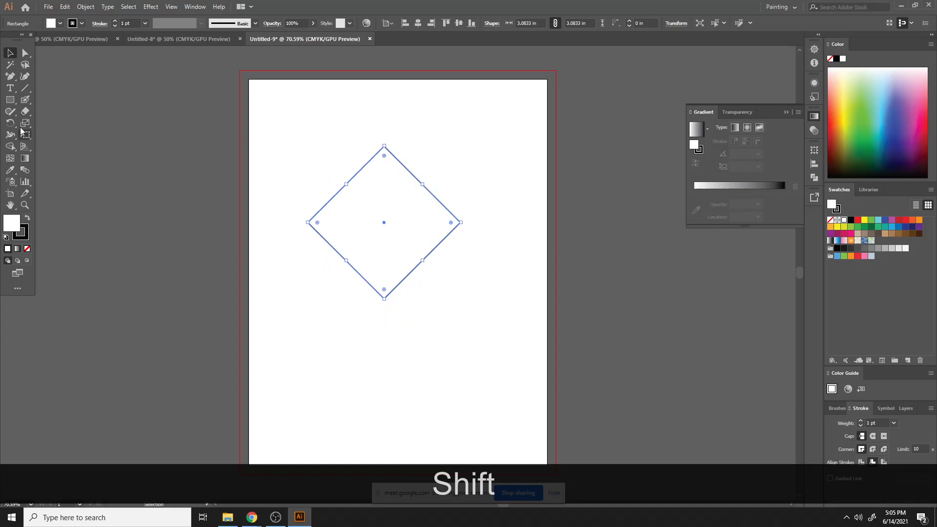
# - Draw a vertical line through the diamond and use Shape Builder to remove the left half and the line's ends, leaving a triangle
pyautogui.click(24, 89)
pyautogui.moveTo(384, 109); pyautogui.dragTo(394, 360)
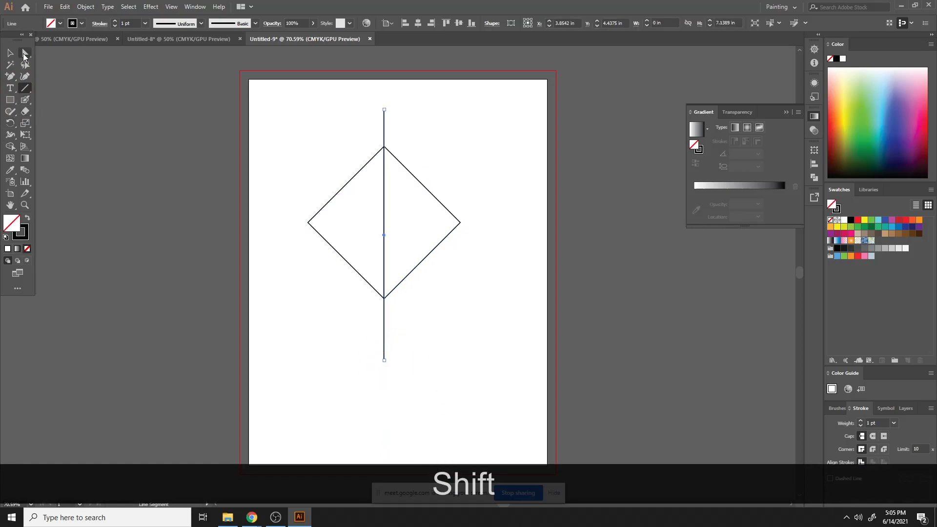
pyautogui.click(10, 52)
pyautogui.moveTo(285, 123); pyautogui.dragTo(384, 253)
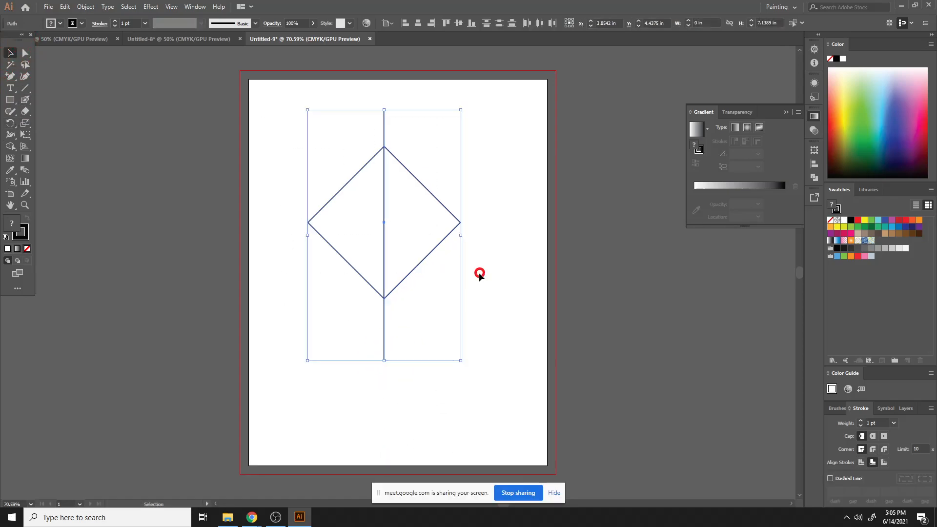
pyautogui.hotkey('shift', 'm')
pyautogui.moveTo(351, 116); pyautogui.dragTo(420, 124)
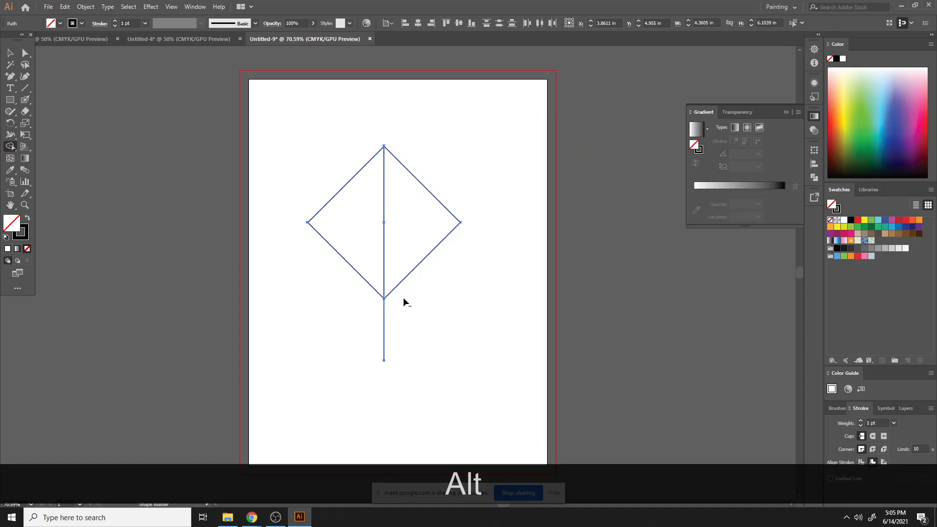
pyautogui.moveTo(375, 313); pyautogui.dragTo(427, 309)
pyautogui.moveTo(324, 148); pyautogui.dragTo(348, 317)
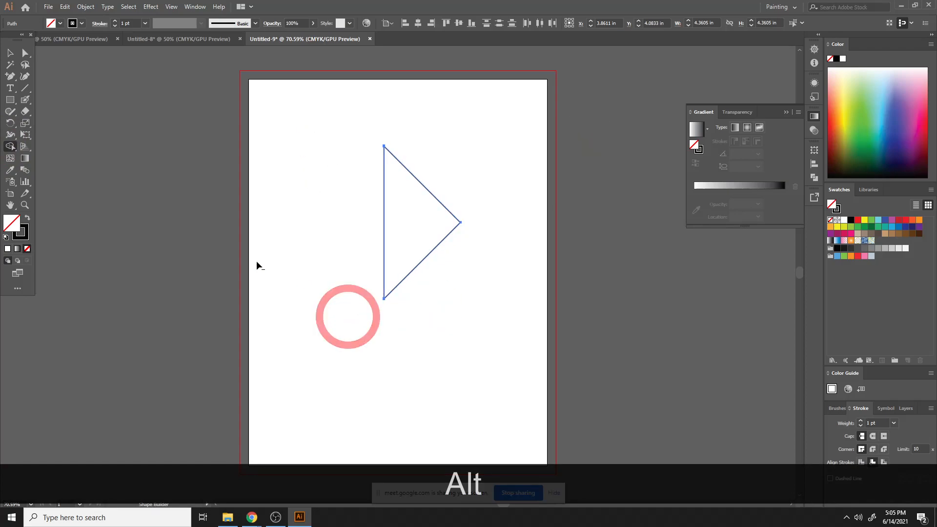
# - Select the whole triangle with the Direct Selection tool and delete it
pyautogui.click(10, 52)
pyautogui.press('a')
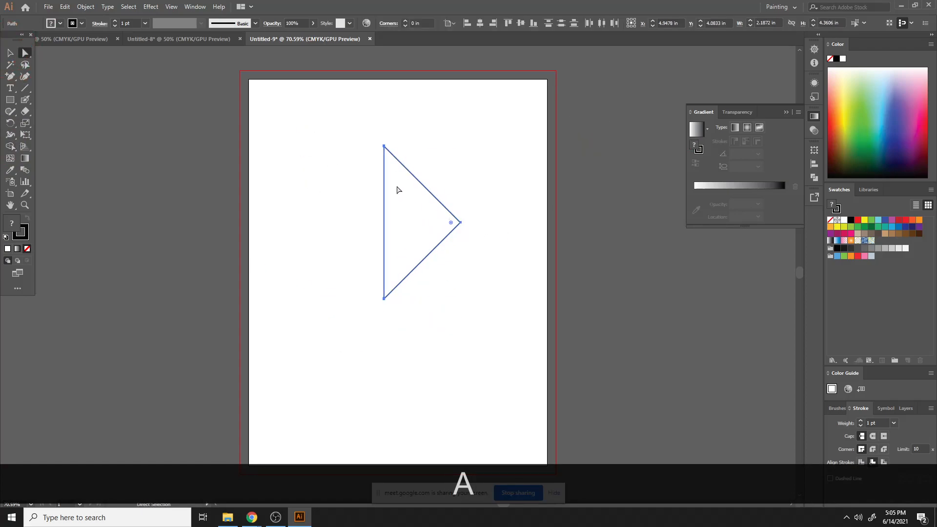
pyautogui.click(396, 185)
pyautogui.moveTo(410, 218); pyautogui.dragTo(500, 297)
pyautogui.press('Delete')
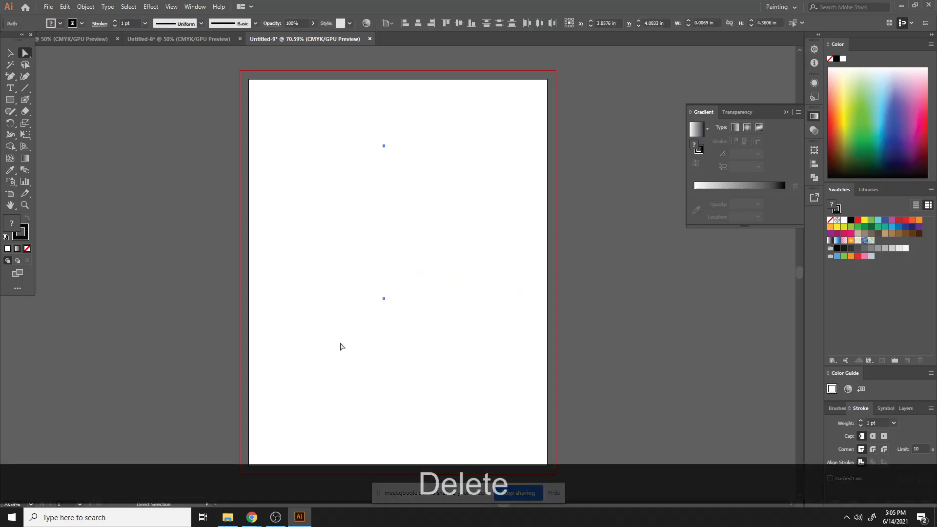
pyautogui.click(470, 373)
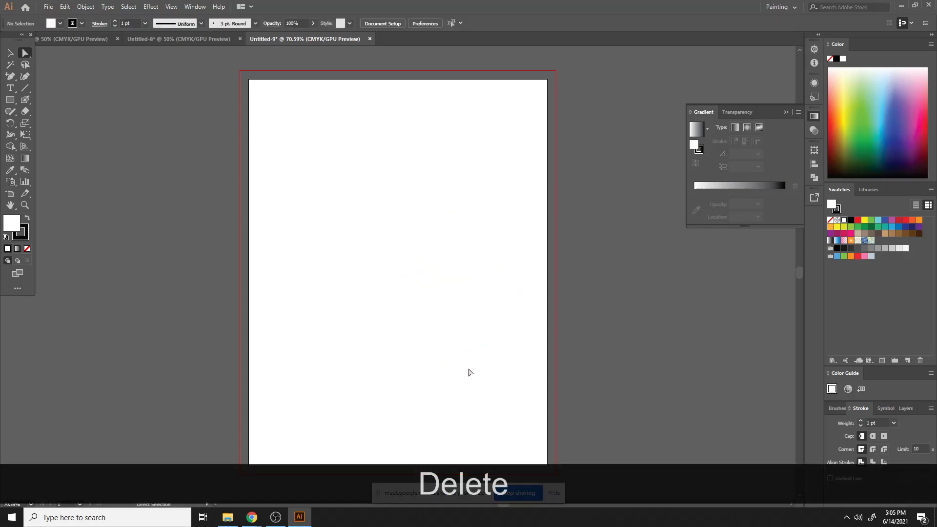
# - Create a triangle with the Star tool by setting its points to 3
pyautogui.click(10, 99)
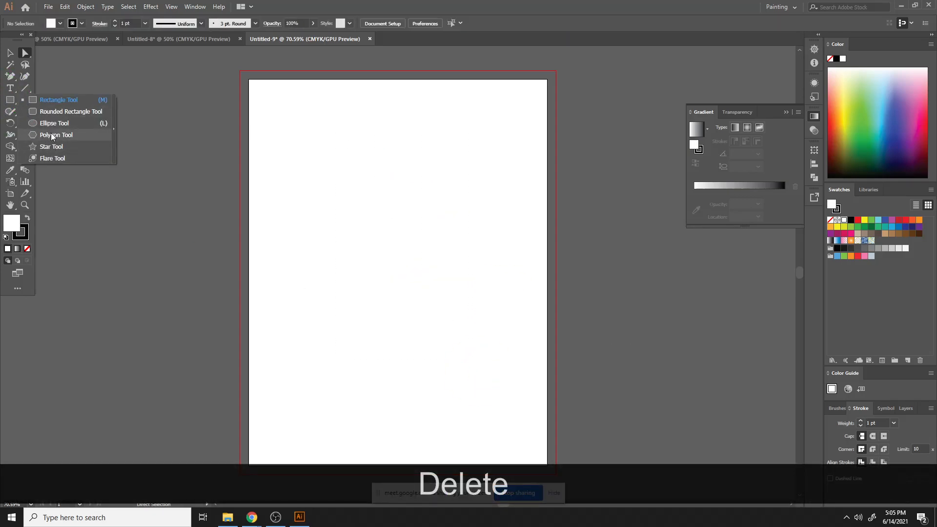
pyautogui.click(51, 147)
pyautogui.click(366, 205)
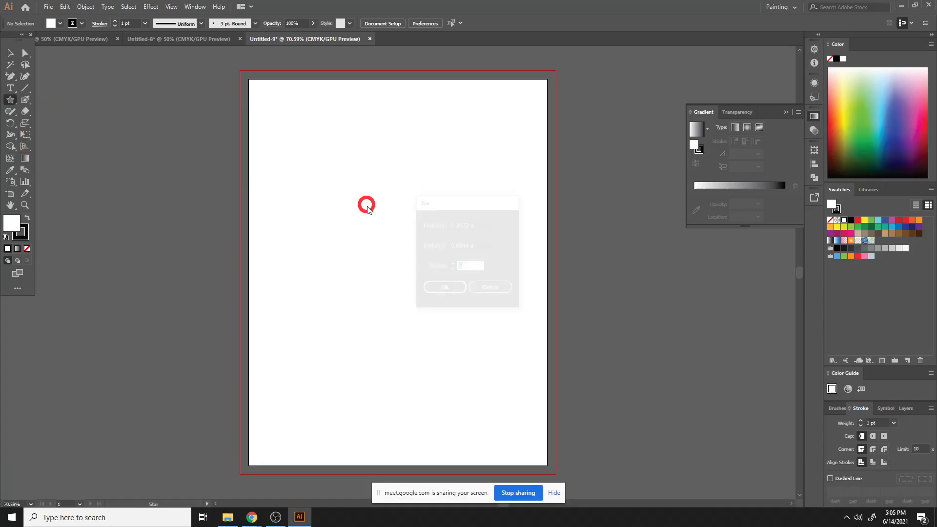
pyautogui.doubleClick(452, 269)
pyautogui.click(444, 289)
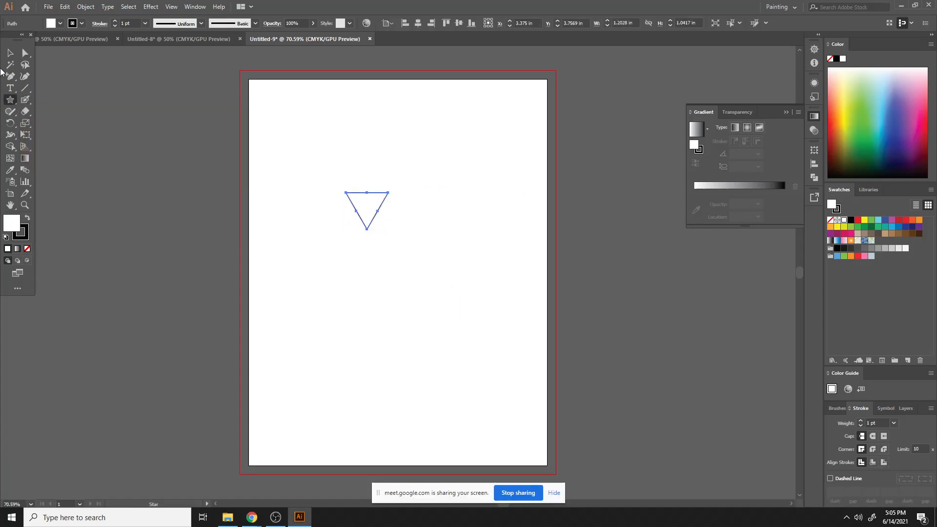
# - Rotate the triangle 90 degrees so it points to the right
pyautogui.click(10, 52)
pyautogui.press('shift')
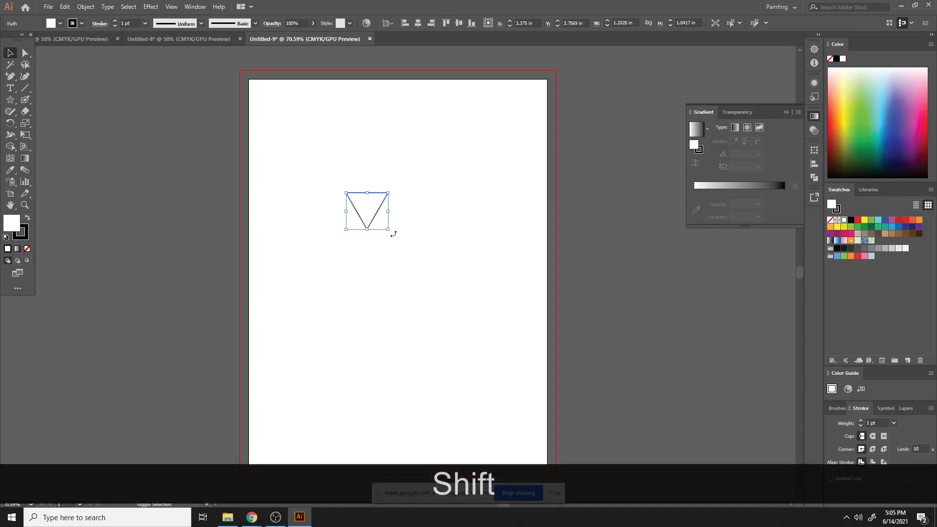
pyautogui.moveTo(393, 232); pyautogui.dragTo(404, 175)
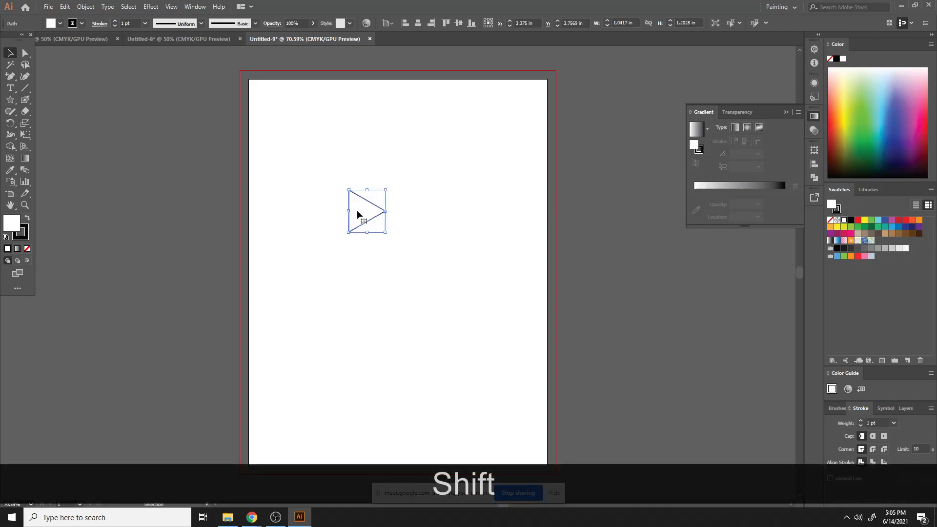
# - Round all the triangle's corners with the Direct Selection corner widgets
pyautogui.press('a')
pyautogui.moveTo(354, 198); pyautogui.dragTo(419, 281)
pyautogui.click(9, 55)
pyautogui.click(422, 178)
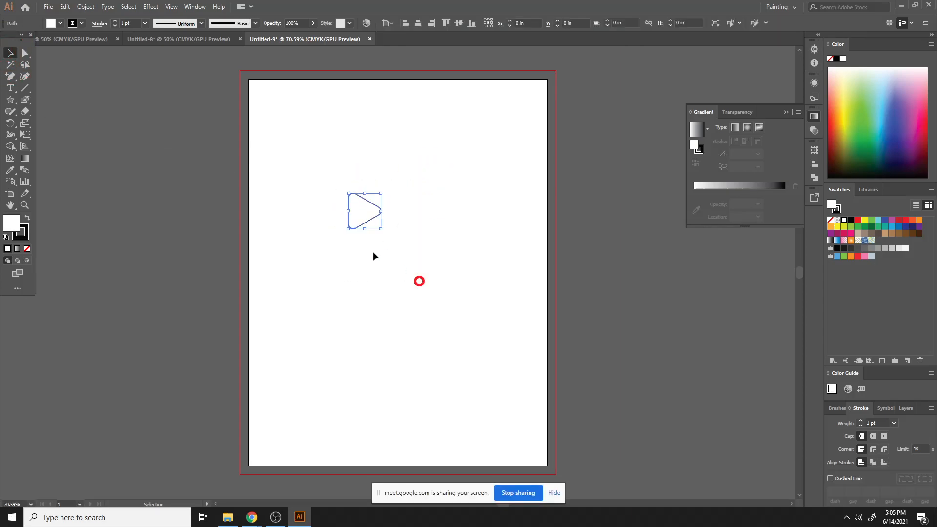
# - Give the rounded triangle a black fill and no stroke
pyautogui.click(28, 221)
pyautogui.click(22, 235)
pyautogui.click(27, 249)
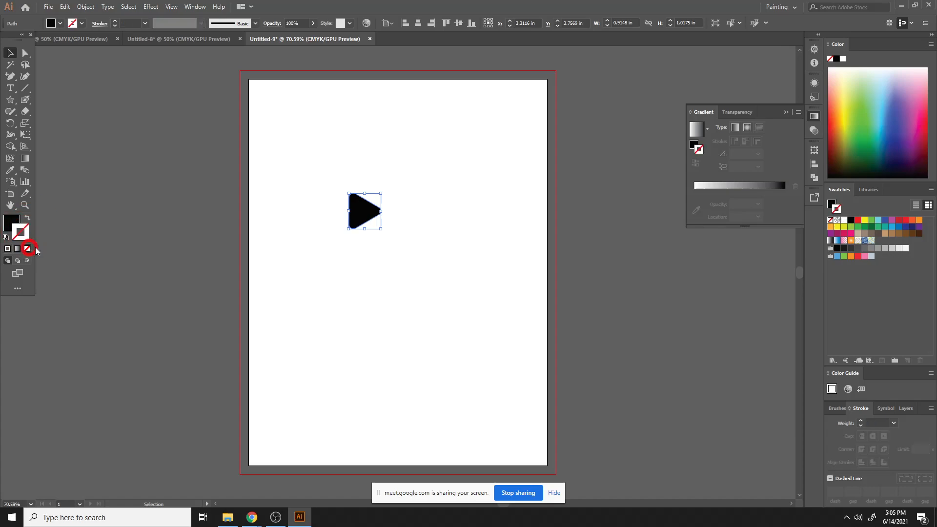
# - Duplicate the triangle as an offset copy slightly to the left of the original
pyautogui.click(468, 218)
pyautogui.hotkey('ctrl', '=')
pyautogui.hotkey('ctrl', '=')
pyautogui.hotkey('ctrl', '=')
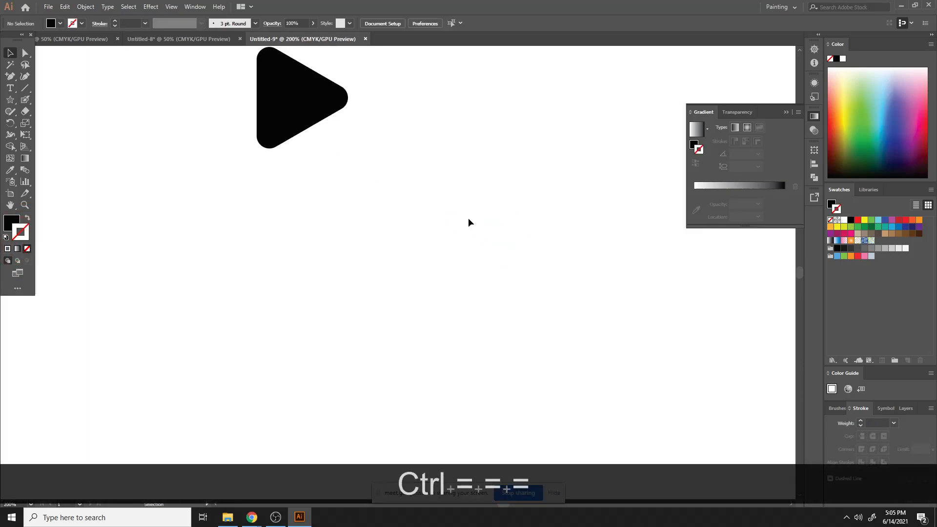
pyautogui.moveTo(308, 93); pyautogui.dragTo(384, 226)
pyautogui.click(472, 194)
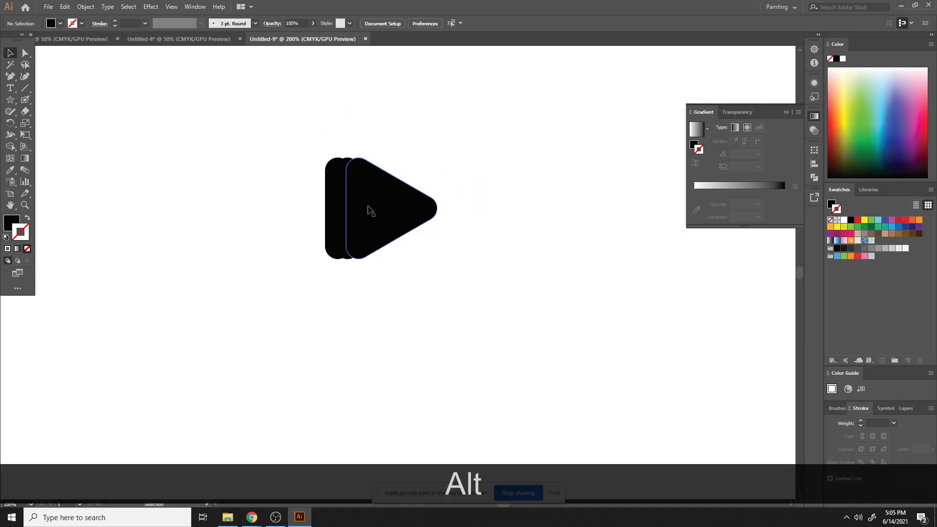
# - Rearrange the stacking order of the overlapping triangle copies, sending them back and backward
pyautogui.click(397, 226)
pyautogui.rightClick(397, 225)
pyautogui.moveTo(445, 389)
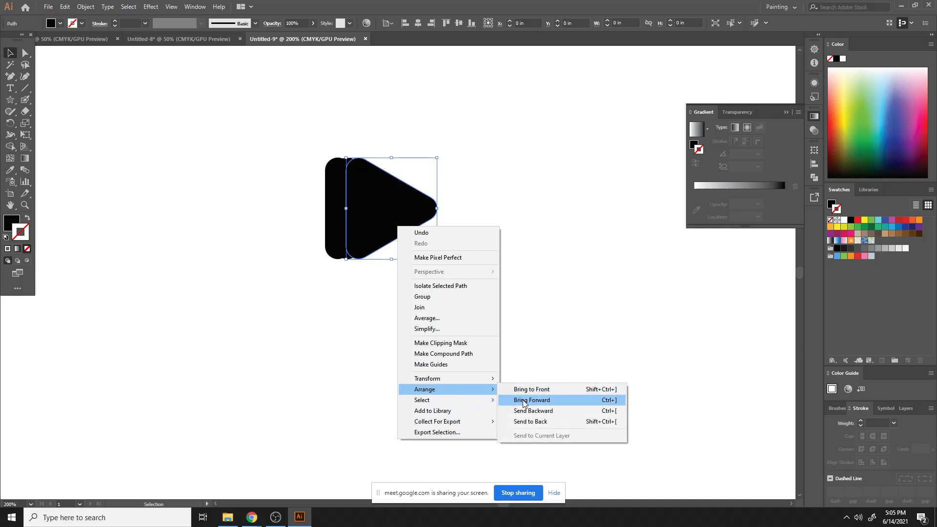
pyautogui.click(530, 421)
pyautogui.rightClick(336, 195)
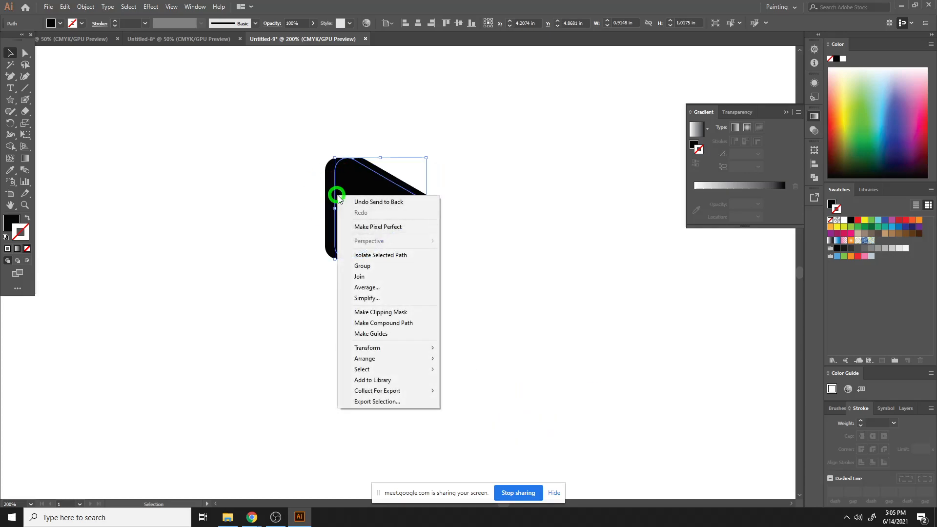
pyautogui.moveTo(393, 360)
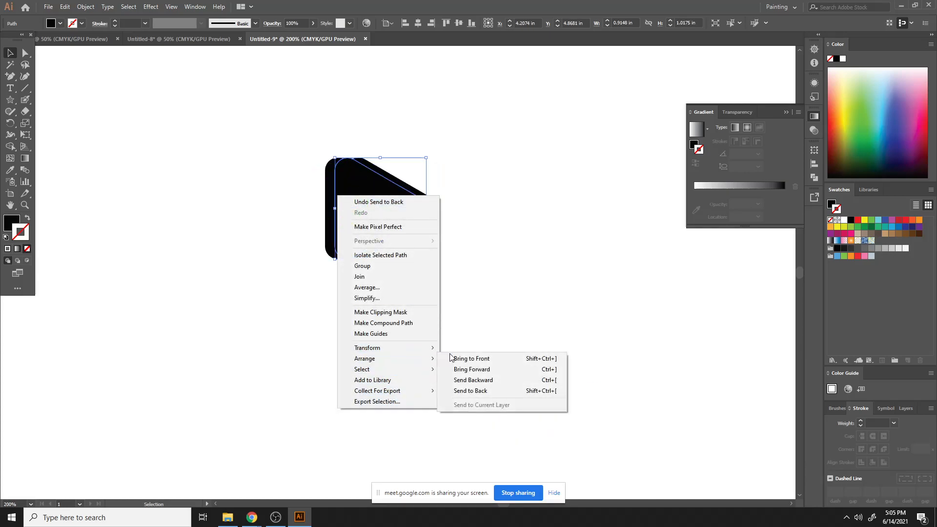
pyautogui.click(473, 381)
pyautogui.click(475, 165)
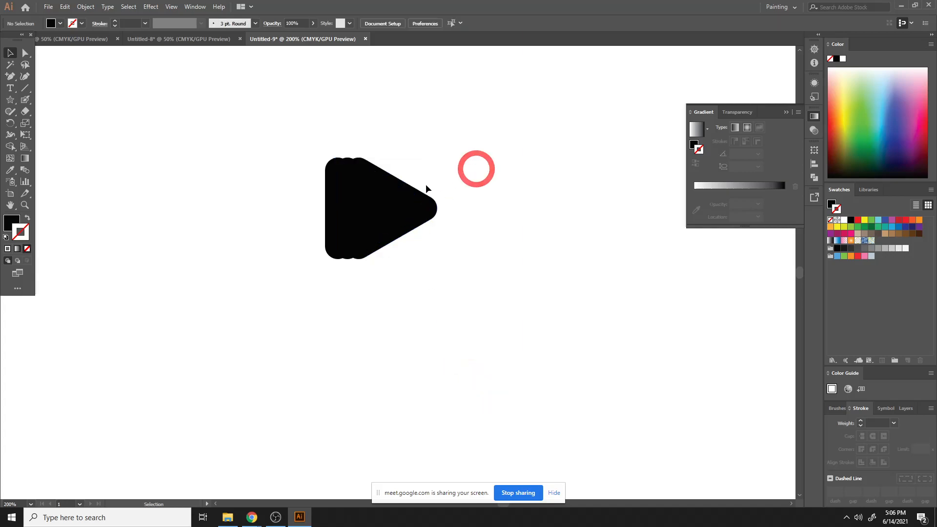
# - Fill the front triangle with red and remove its stroke
pyautogui.click(343, 205)
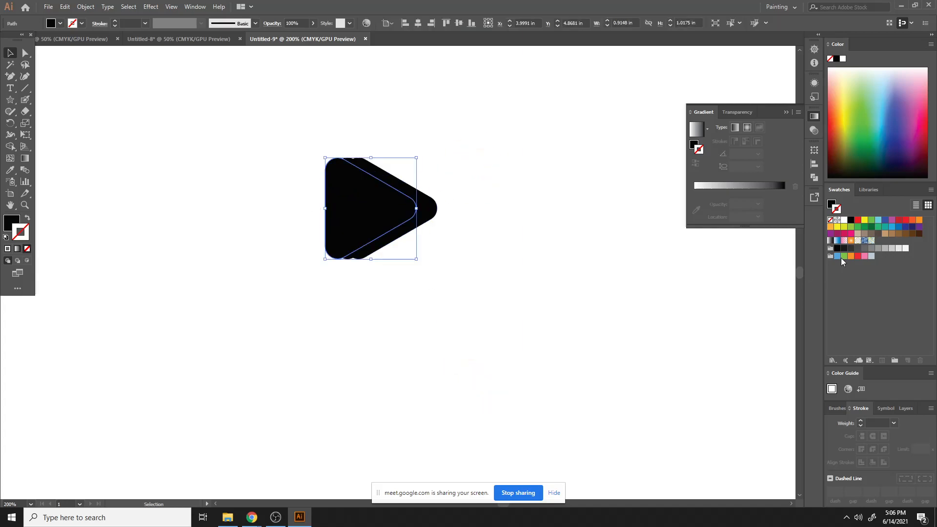
pyautogui.click(904, 220)
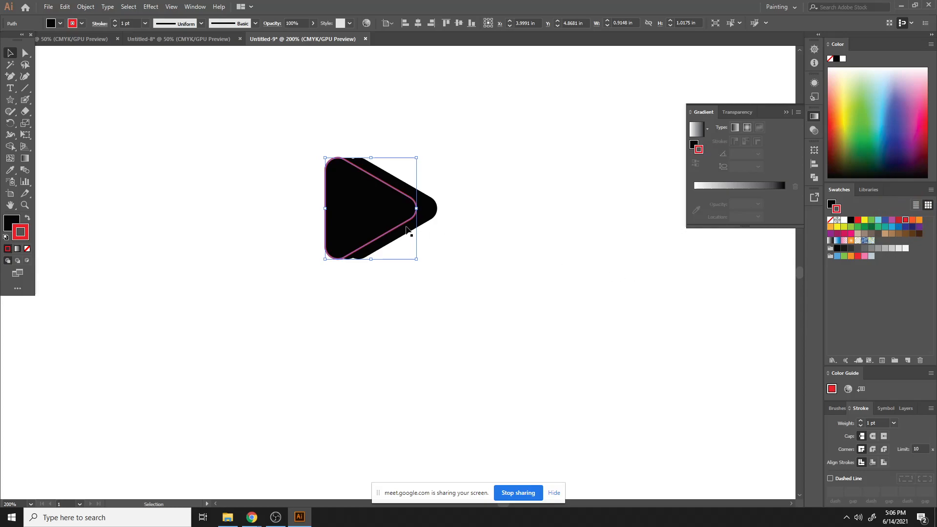
pyautogui.click(27, 217)
pyautogui.click(27, 249)
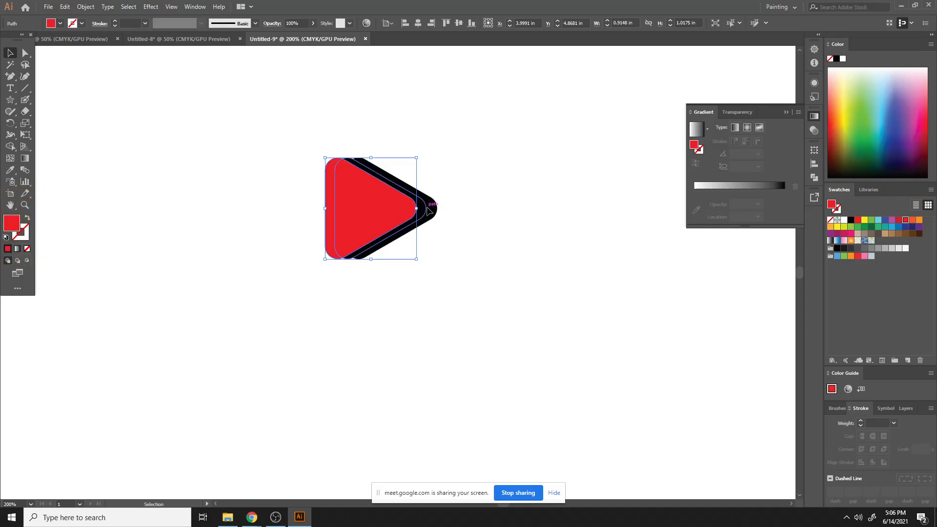
# - Color the middle triangle purple and the rear triangle orange
pyautogui.click(425, 209)
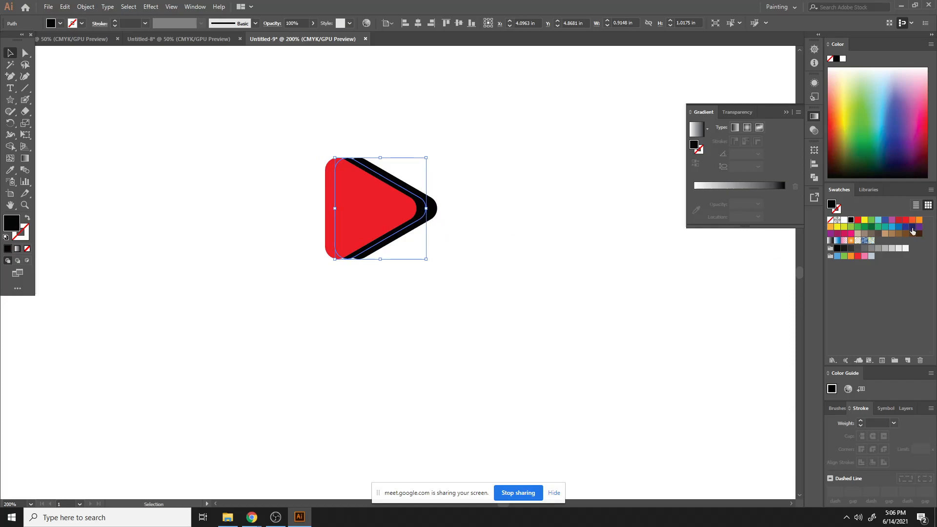
pyautogui.click(892, 221)
pyautogui.click(429, 199)
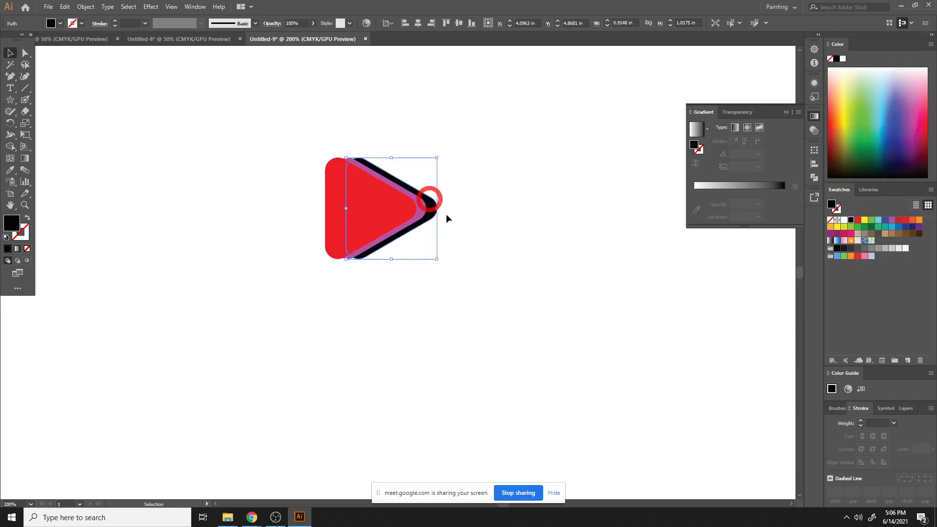
pyautogui.click(907, 221)
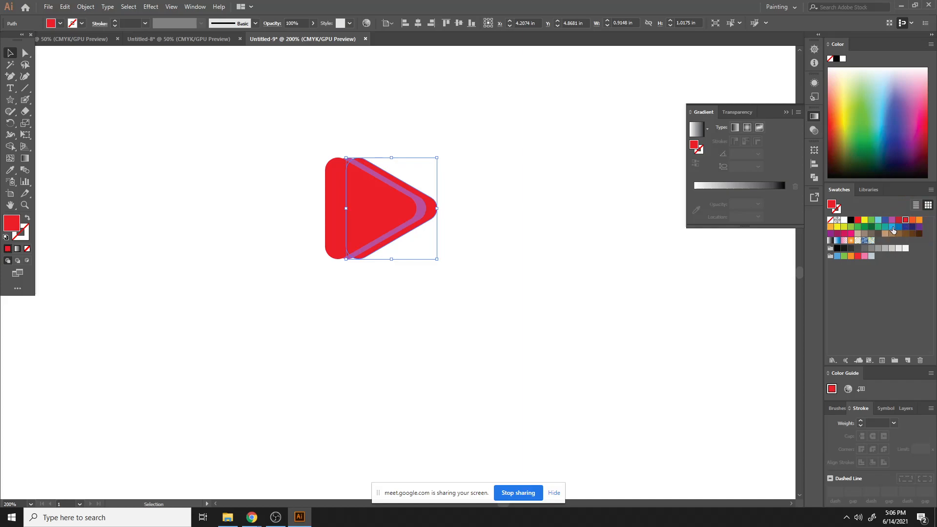
pyautogui.click(911, 221)
pyautogui.click(531, 201)
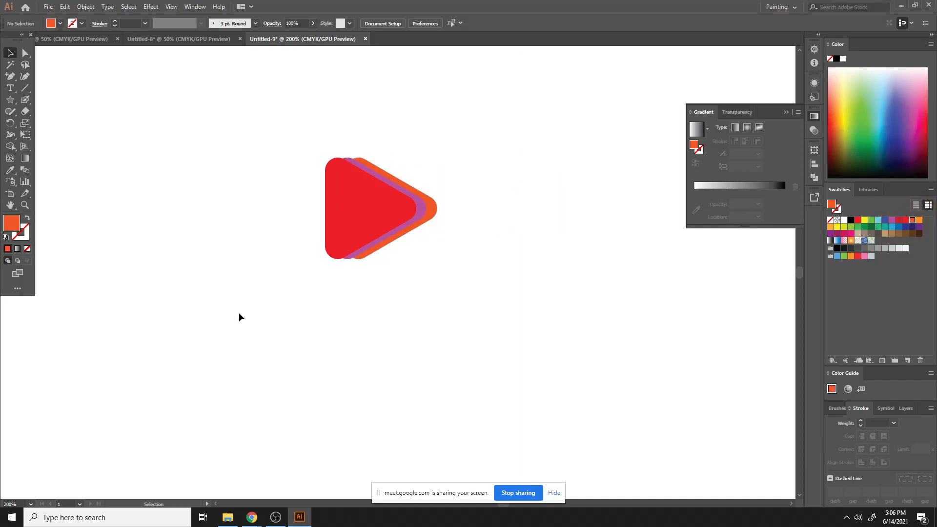
# - Recolor the purple middle triangle red by sampling the front triangle with the Eyedropper
pyautogui.hotkey('ctrl', '=')
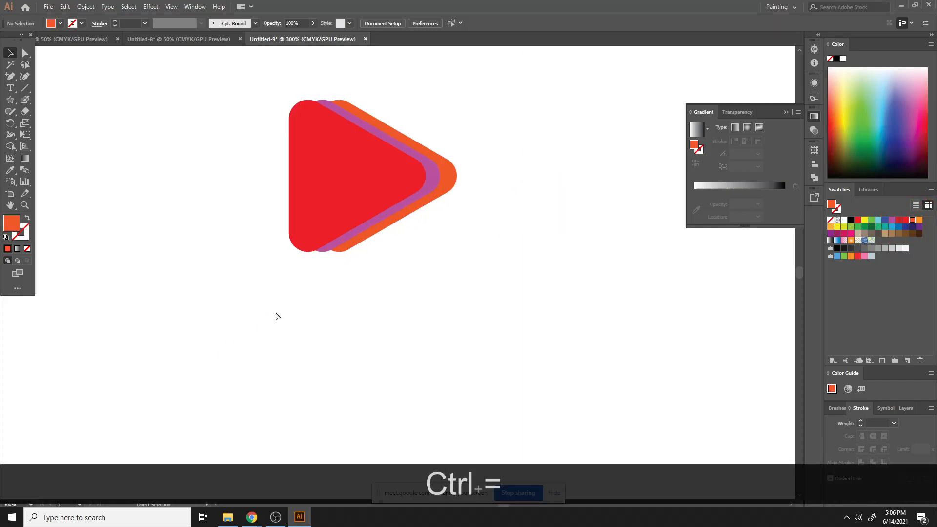
pyautogui.hotkey('ctrl', '=')
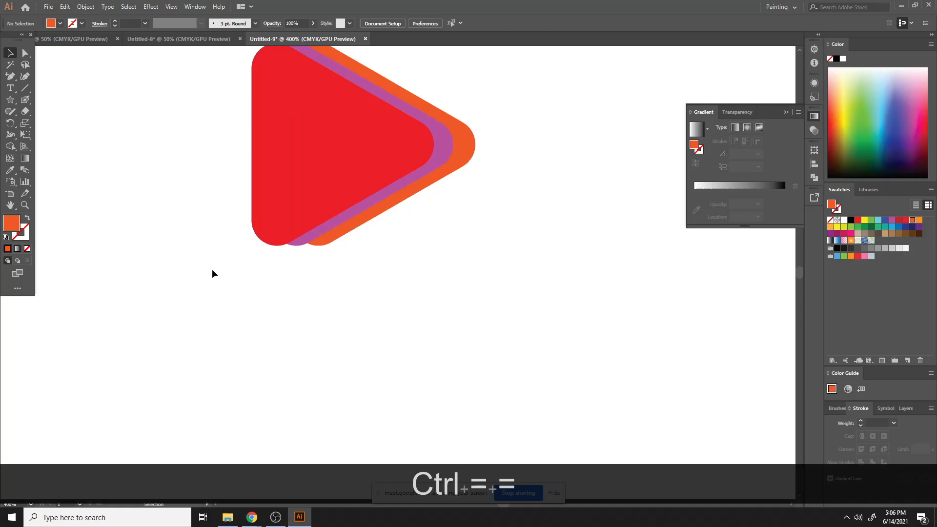
pyautogui.click(438, 142)
pyautogui.press('i')
pyautogui.click(356, 121)
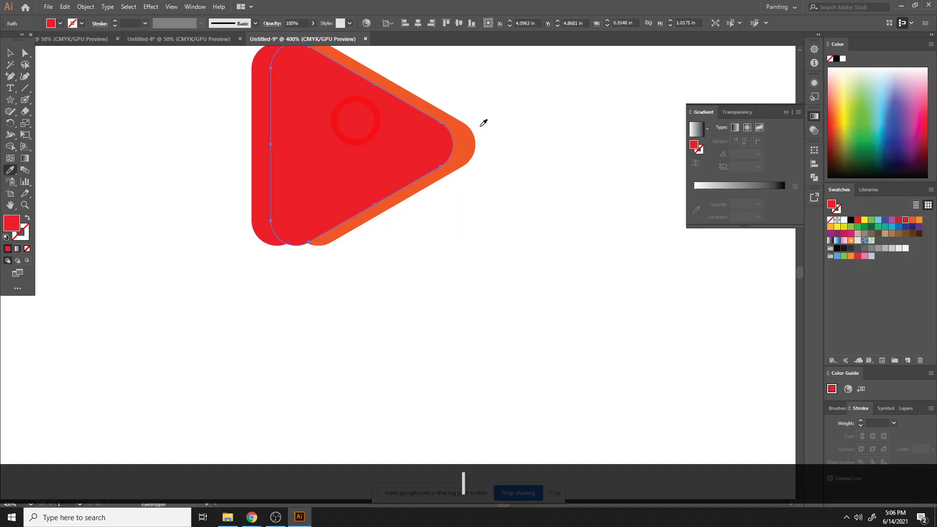
pyautogui.click(8, 54)
pyautogui.click(471, 147)
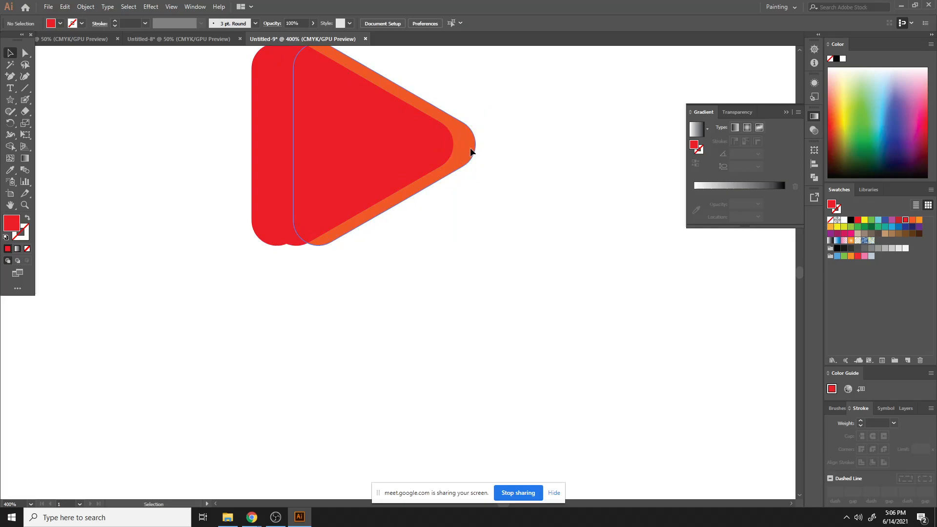
# - Recolor the orange rear triangle red by sampling the front triangle with the Eyedropper, then deselect
pyautogui.press('i')
pyautogui.click(383, 156)
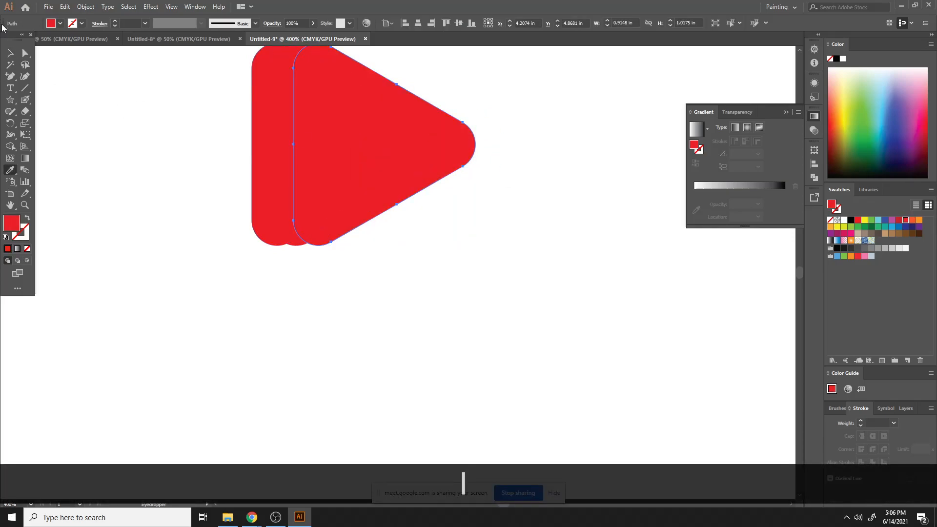
pyautogui.click(12, 54)
pyautogui.click(498, 67)
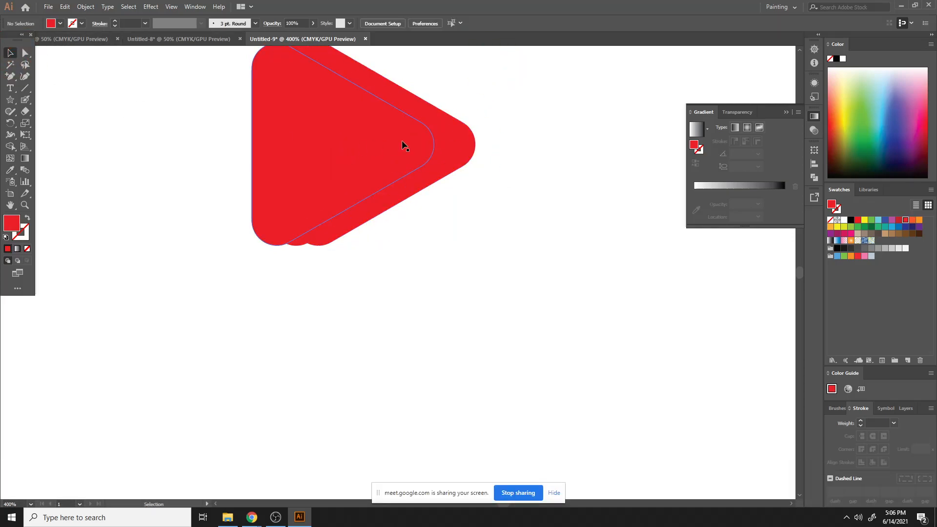
# - Set the rear triangle's opacity to 46%
pyautogui.click(467, 143)
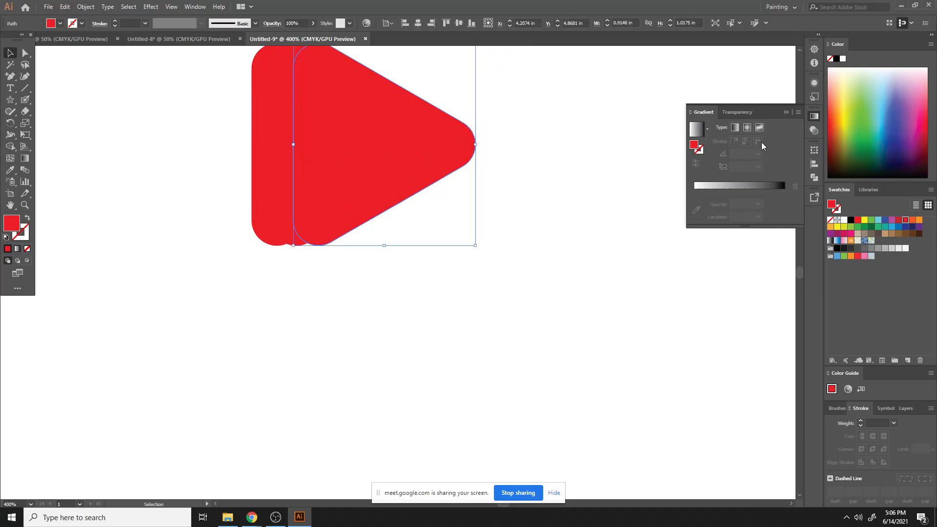
pyautogui.click(814, 130)
pyautogui.click(790, 127)
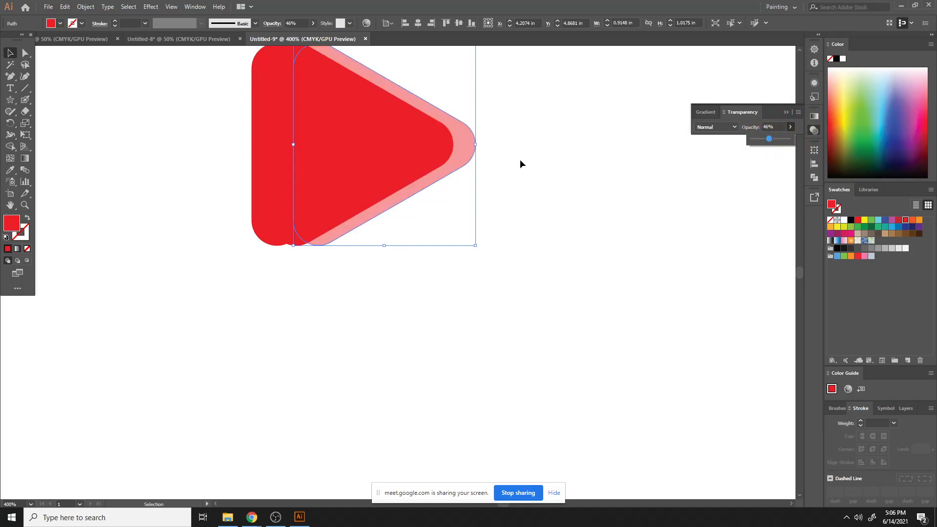
pyautogui.click(450, 136)
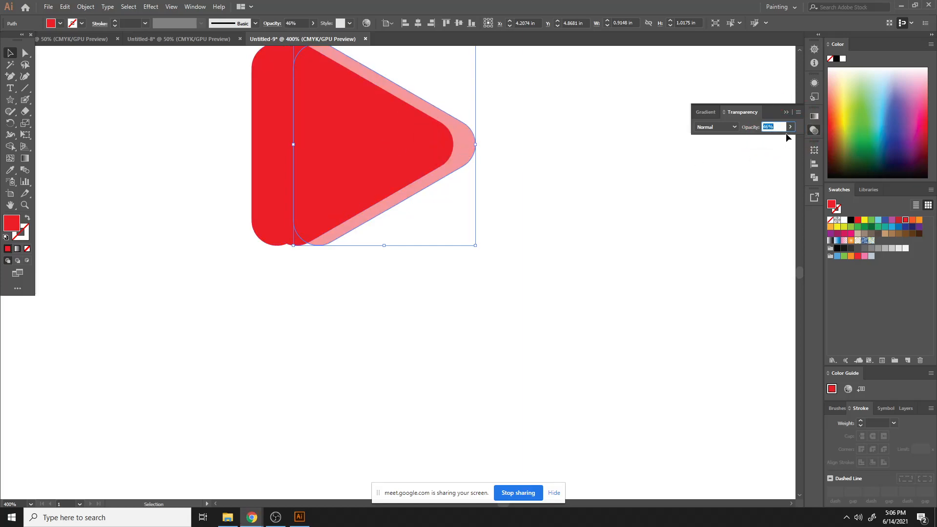
pyautogui.click(485, 172)
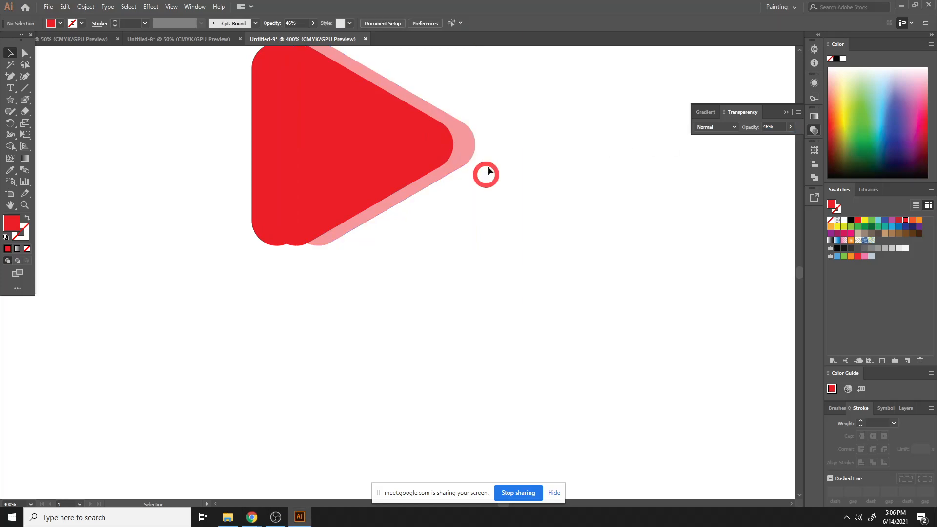
# - Set the middle triangle's opacity to 30%
pyautogui.click(439, 150)
pyautogui.click(790, 127)
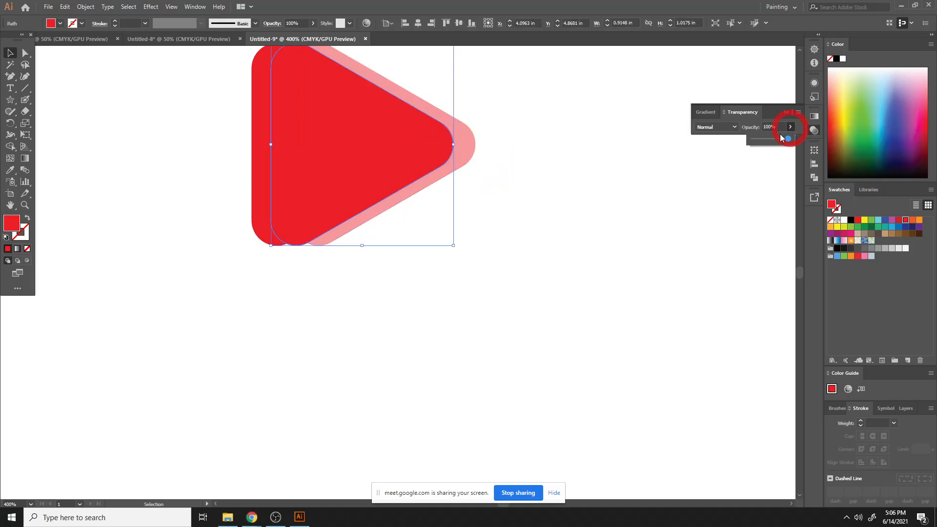
pyautogui.moveTo(789, 139); pyautogui.dragTo(764, 142)
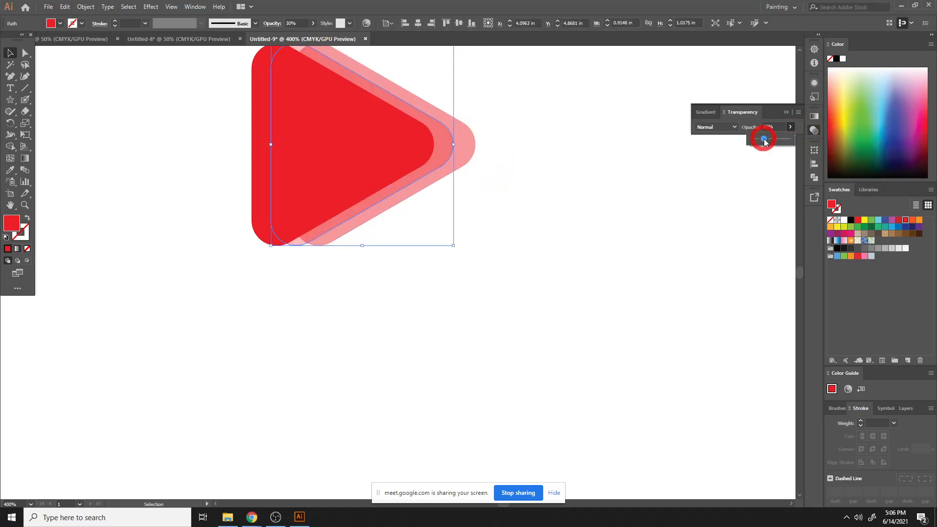
pyautogui.click(456, 126)
pyautogui.click(532, 118)
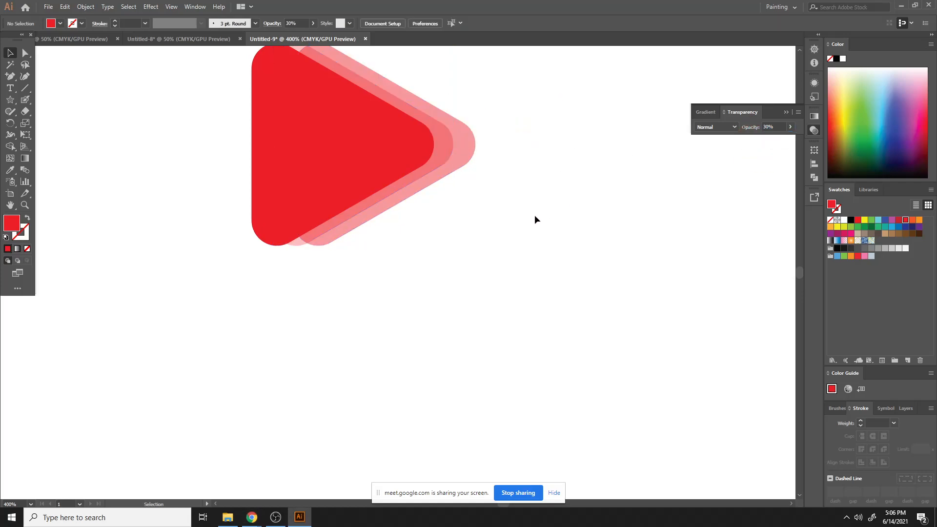
# - Select all three triangles and move the logo slightly up and to the right
pyautogui.scroll(3, 517, 210)
pyautogui.moveTo(507, 332); pyautogui.dragTo(516, 338)
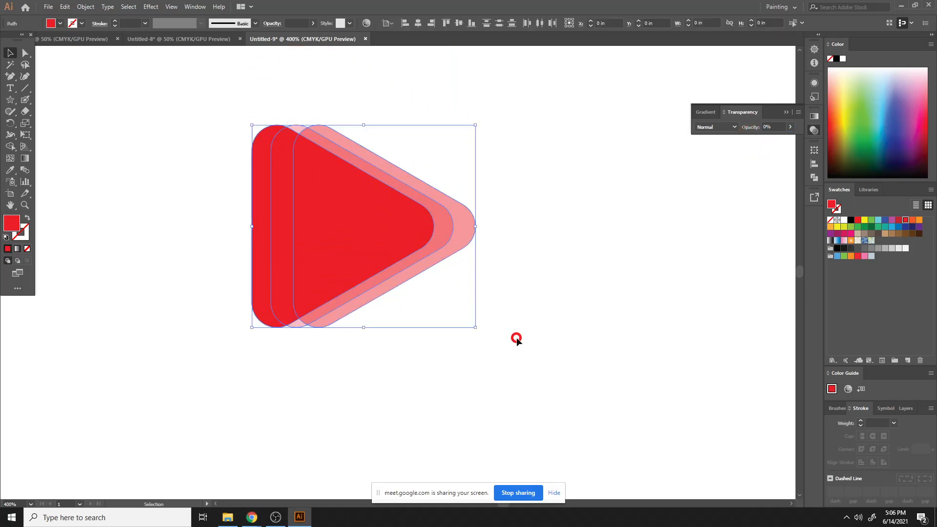
pyautogui.hotkey('ctrl', '-')
pyautogui.hotkey('ctrl', '-')
pyautogui.click(517, 317)
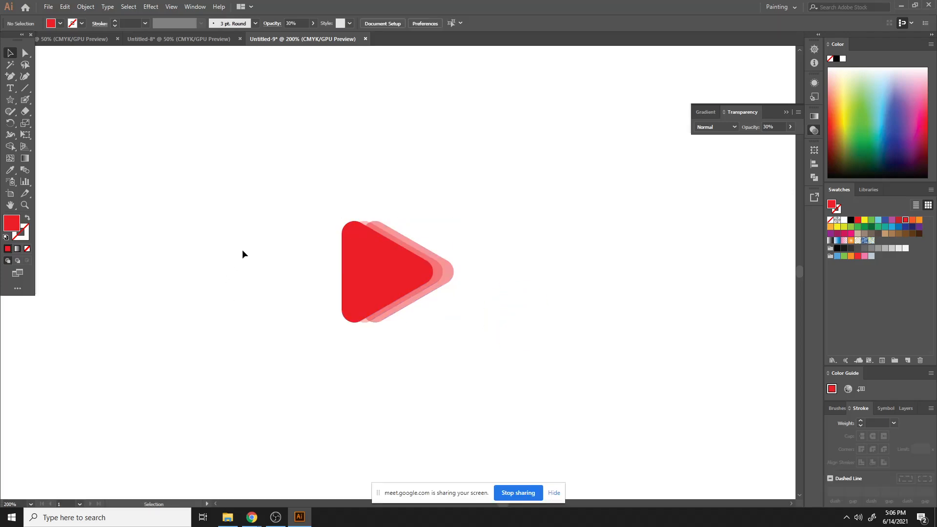
pyautogui.moveTo(272, 211); pyautogui.dragTo(533, 324)
pyautogui.moveTo(429, 277); pyautogui.dragTo(442, 205)
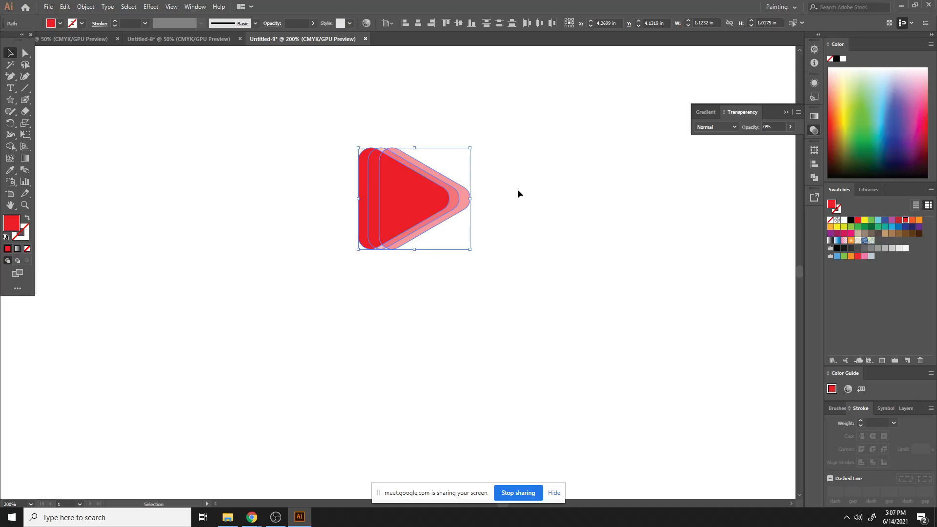
# - Delete all the triangles and close the Transparency panel
pyautogui.moveTo(294, 115); pyautogui.dragTo(498, 281)
pyautogui.press('Delete')
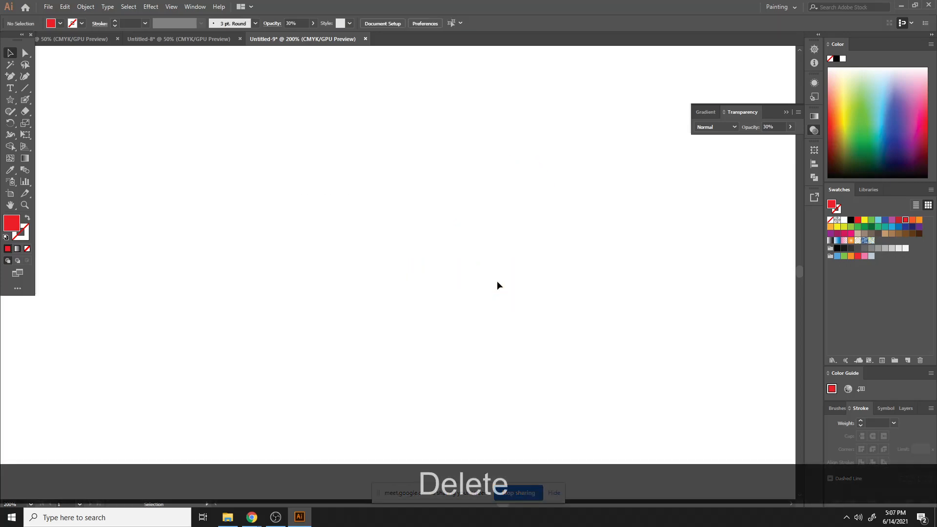
pyautogui.click(784, 111)
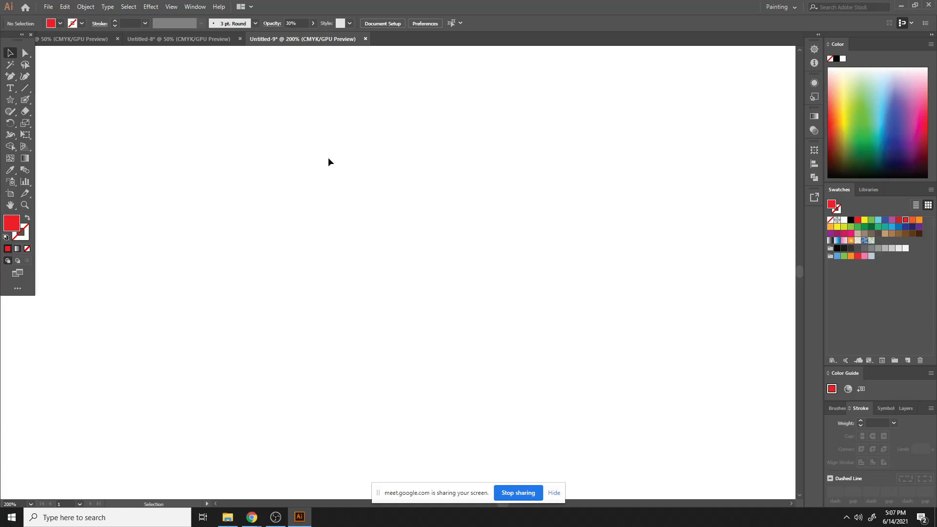
pyautogui.click(12, 100)
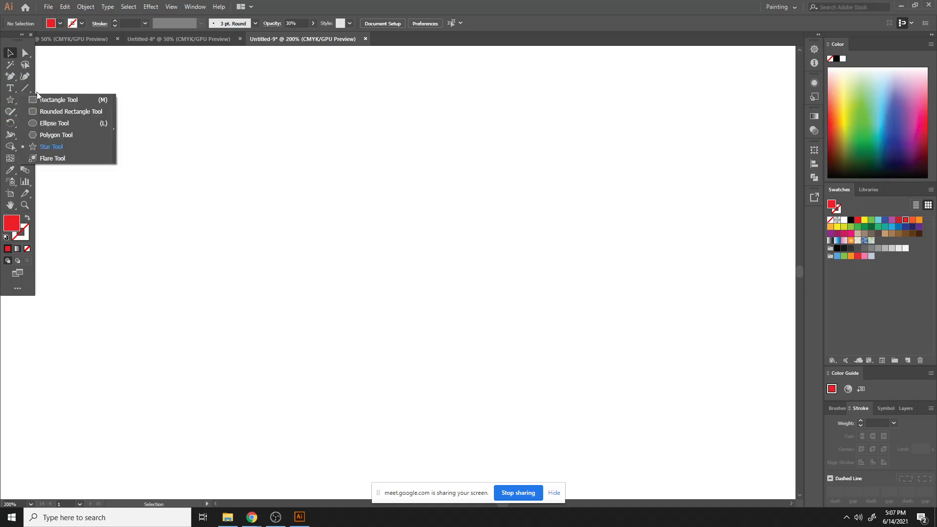
pyautogui.click(439, 175)
pyautogui.moveTo(252, 516)
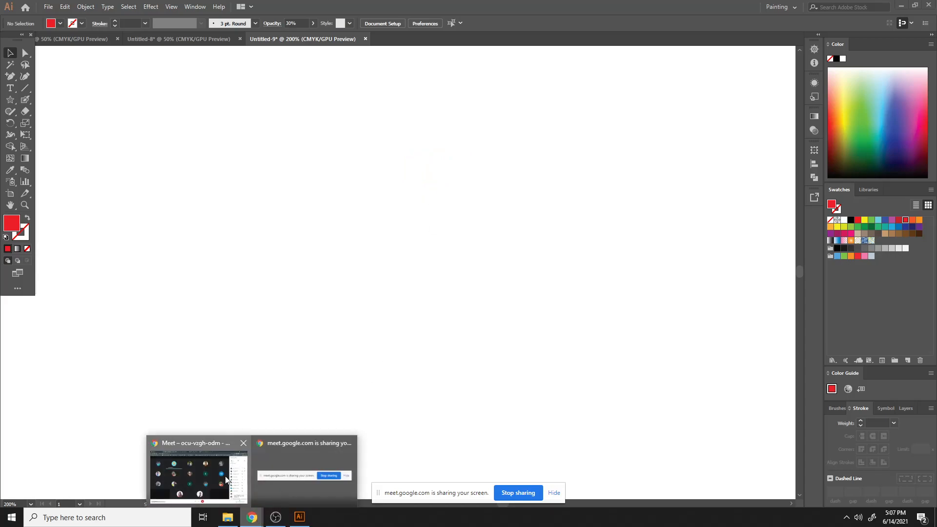
pyautogui.click(186, 439)
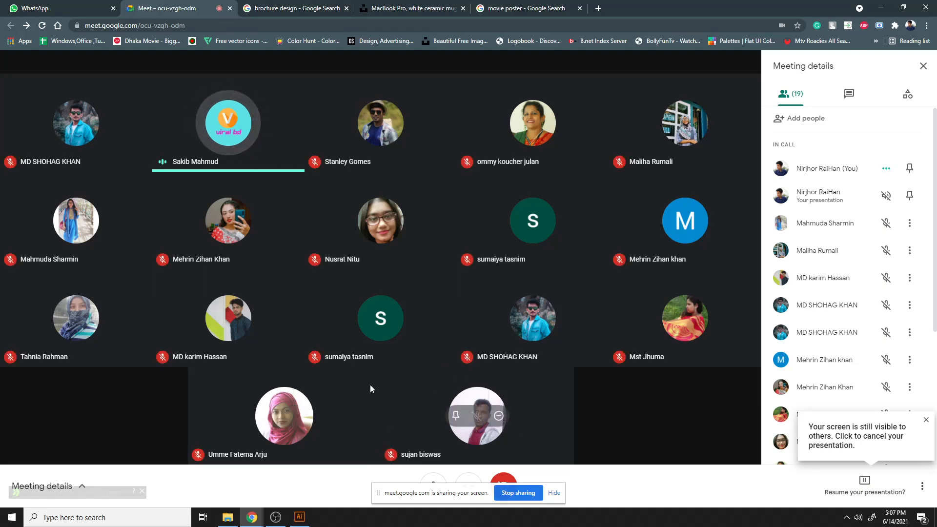
# - Open Adobe Photoshop 2021 from the Windows search
pyautogui.click(181, 518)
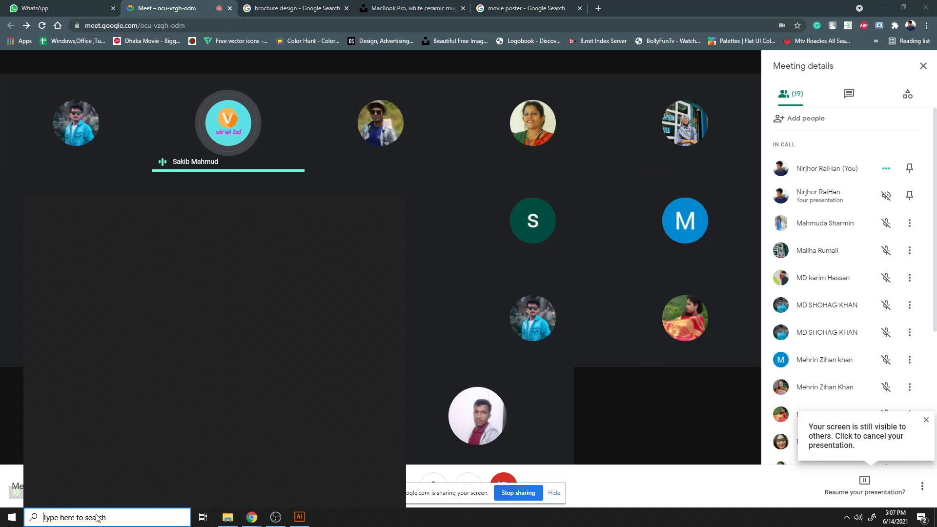
pyautogui.write('photo')
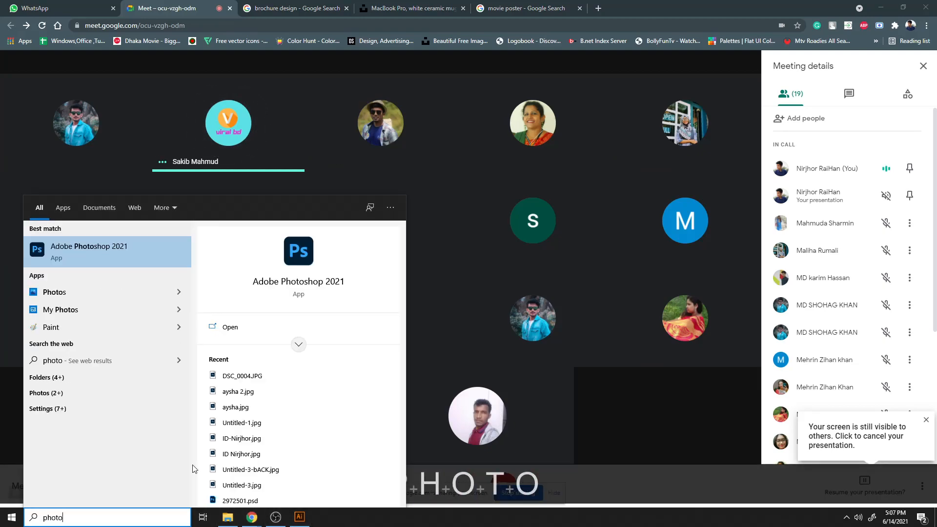
pyautogui.click(157, 258)
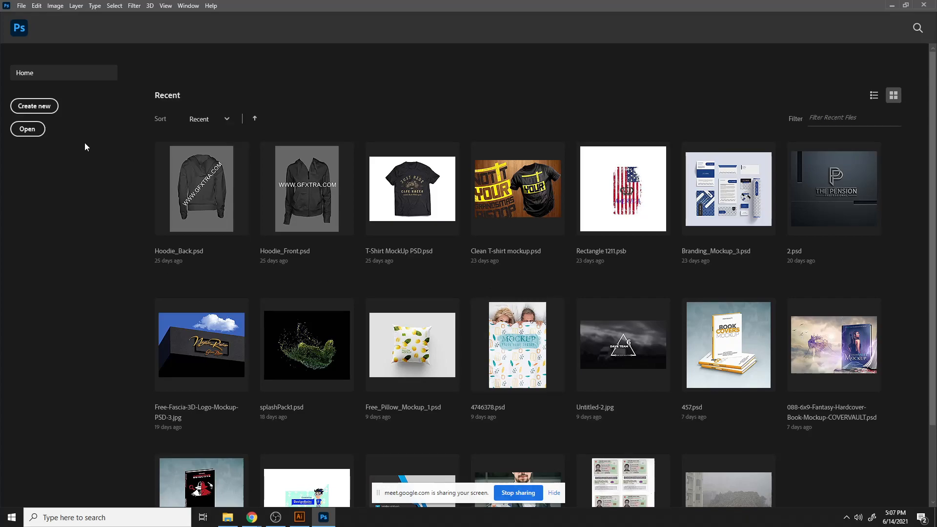
# - Create a new 1200 x 900 px document at 72 ppi
pyautogui.hotkey('ctrl', 'n')
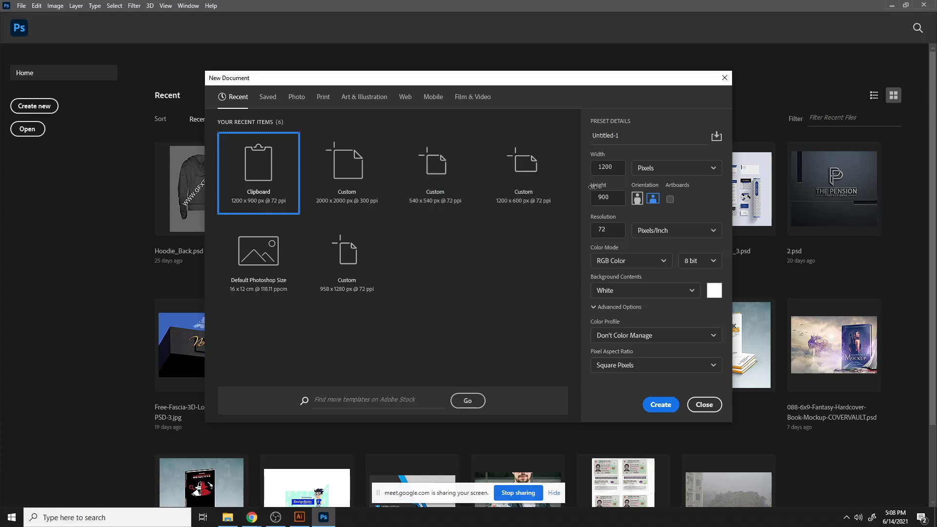
pyautogui.click(665, 404)
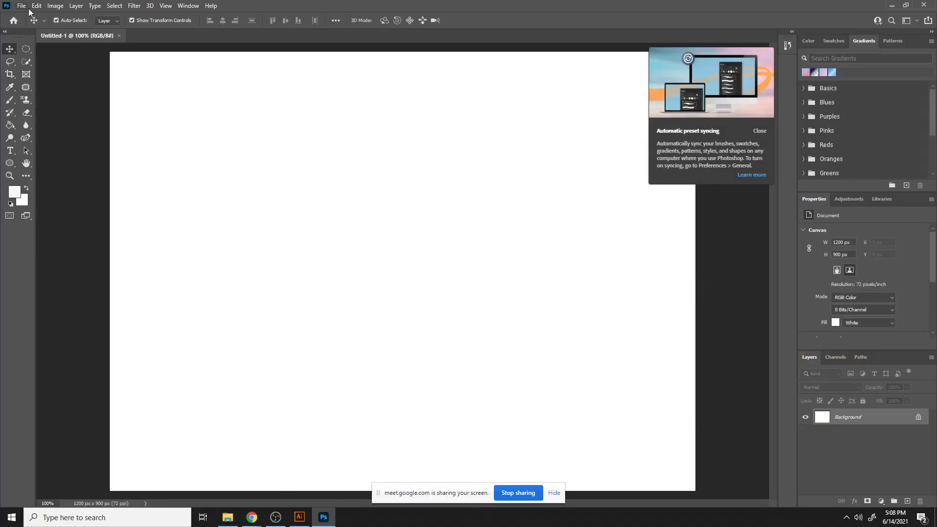
# - Switch to Chrome and browse the movie poster image search results for reference
pyautogui.moveTo(252, 517)
pyautogui.click(234, 454)
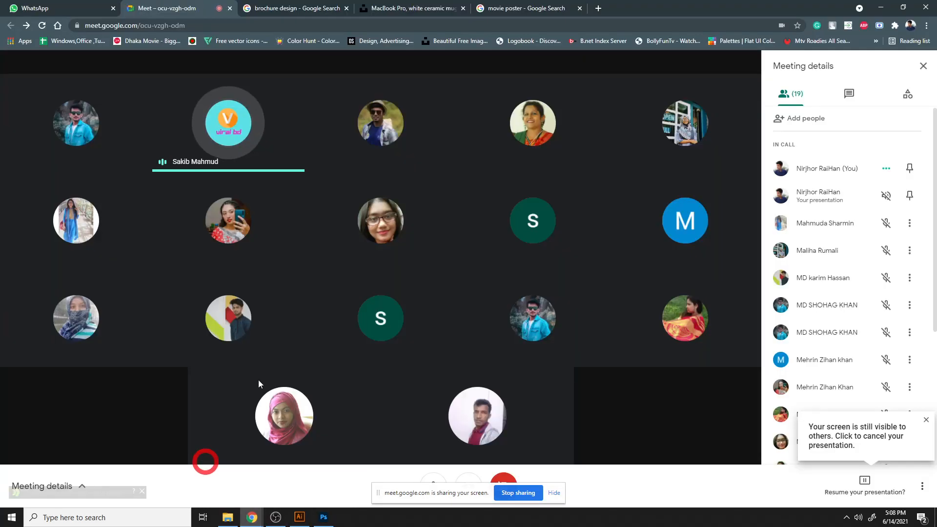
pyautogui.click(525, 9)
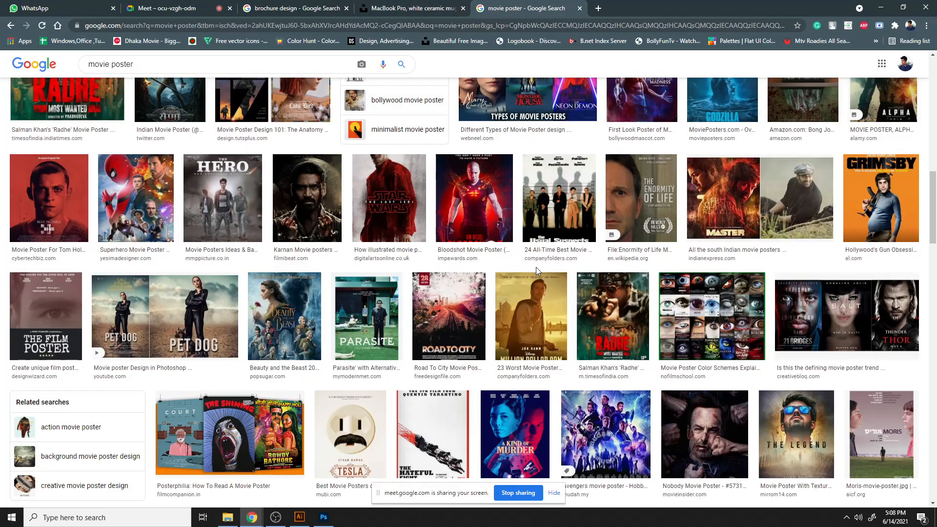
pyautogui.scroll(3, 536, 270)
pyautogui.click(649, 308)
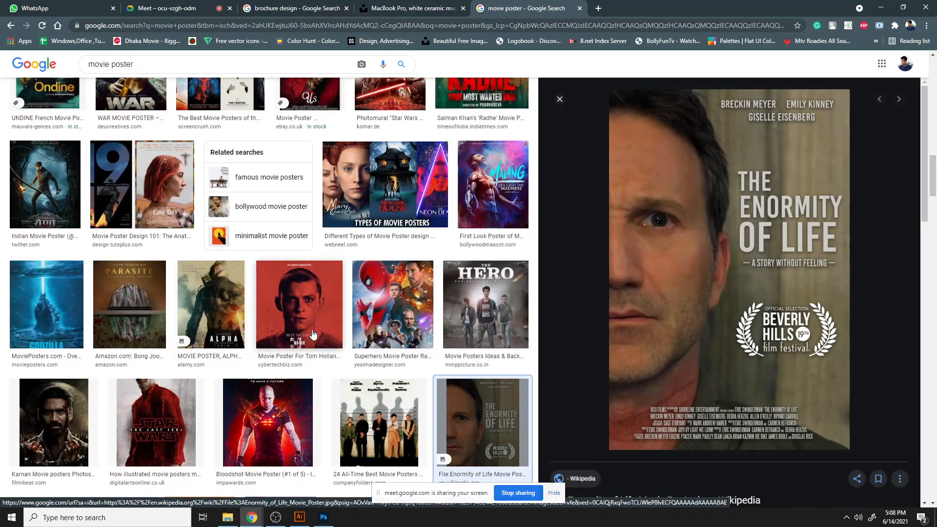
pyautogui.scroll(10, 317, 342)
pyautogui.scroll(10, 327, 347)
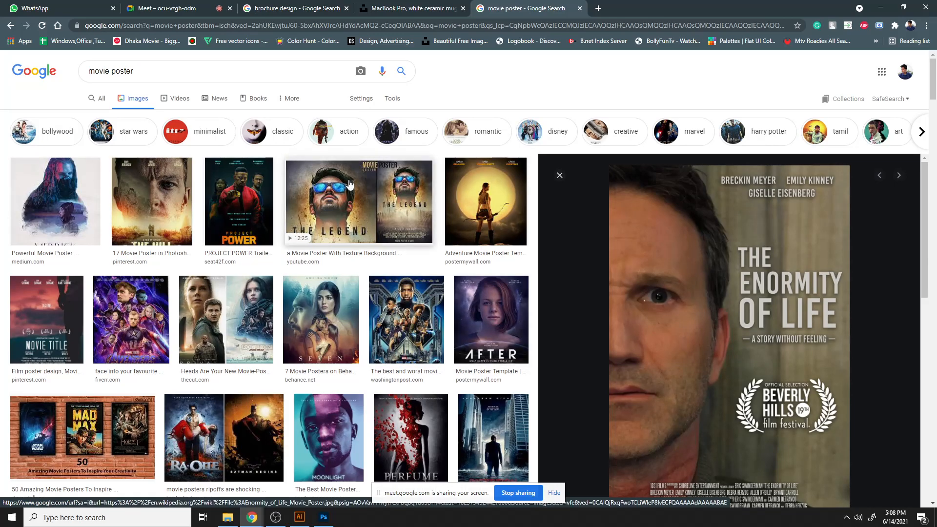
pyautogui.scroll(-10, 233, 235)
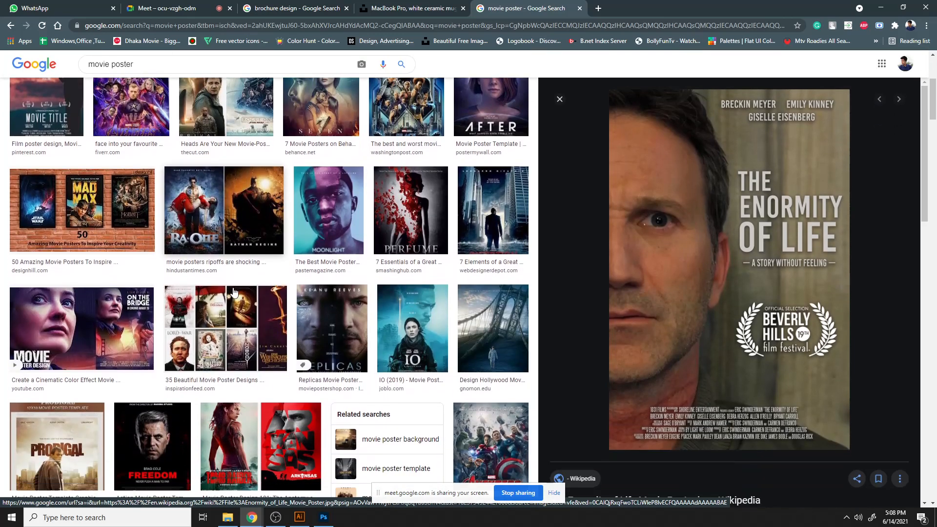
pyautogui.scroll(-15, 233, 293)
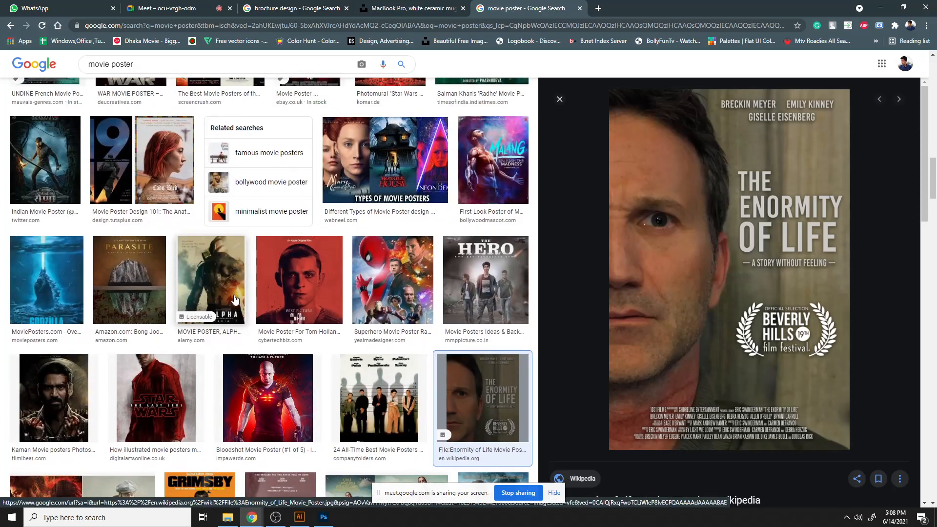
pyautogui.scroll(3, 238, 315)
pyautogui.scroll(-14, 238, 317)
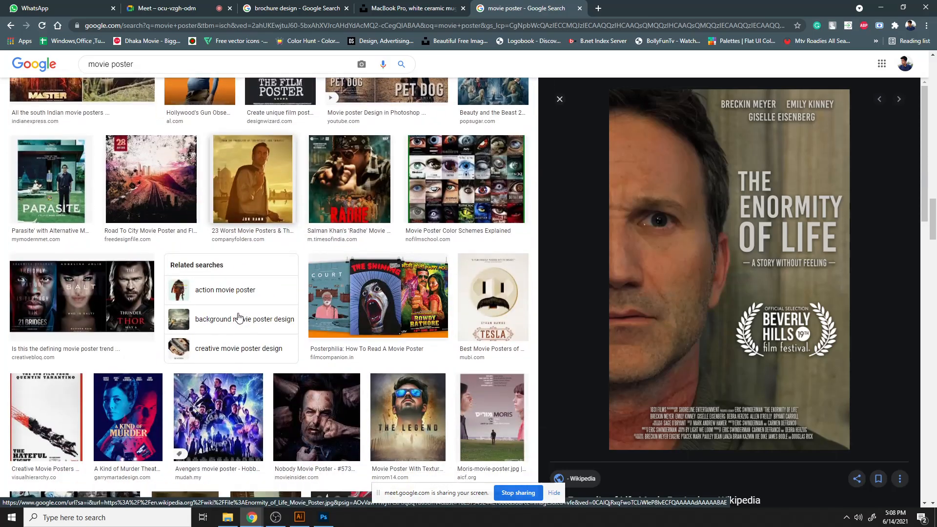
pyautogui.scroll(-15, 239, 318)
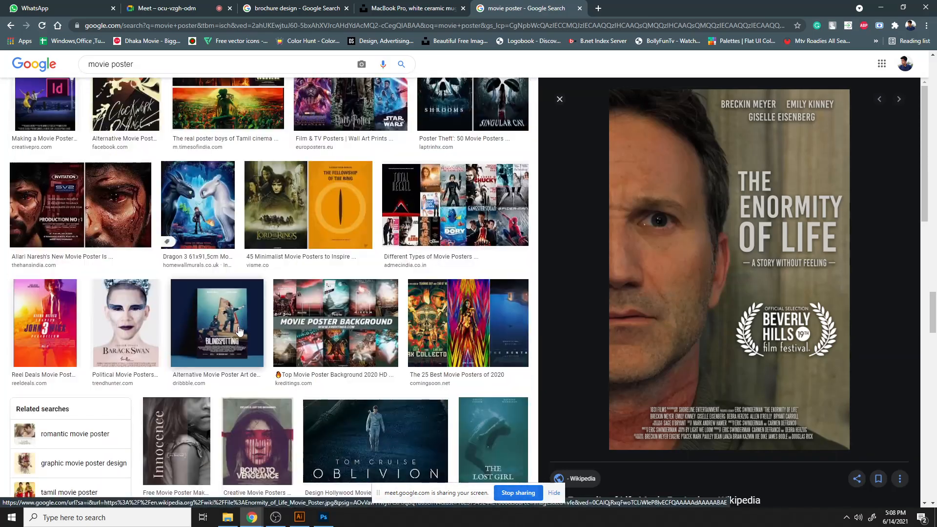
pyautogui.scroll(-15, 241, 346)
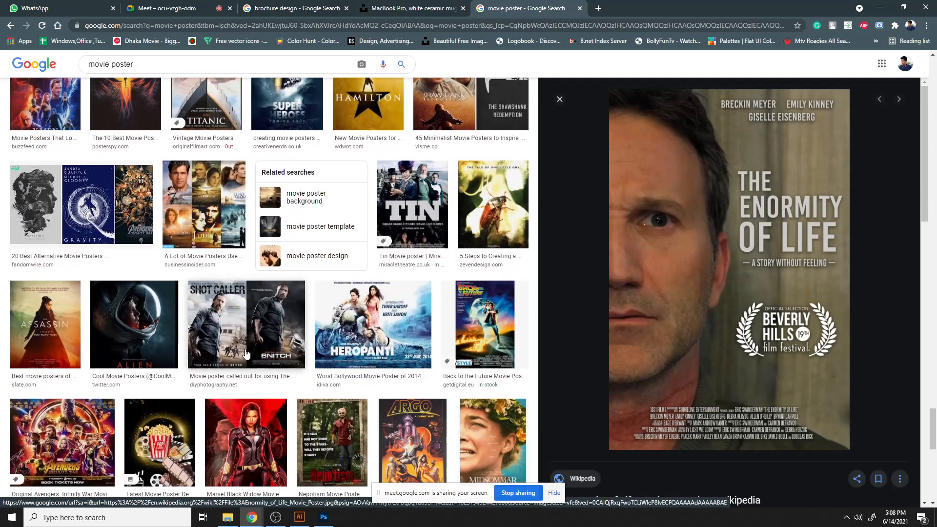
pyautogui.scroll(5, 250, 363)
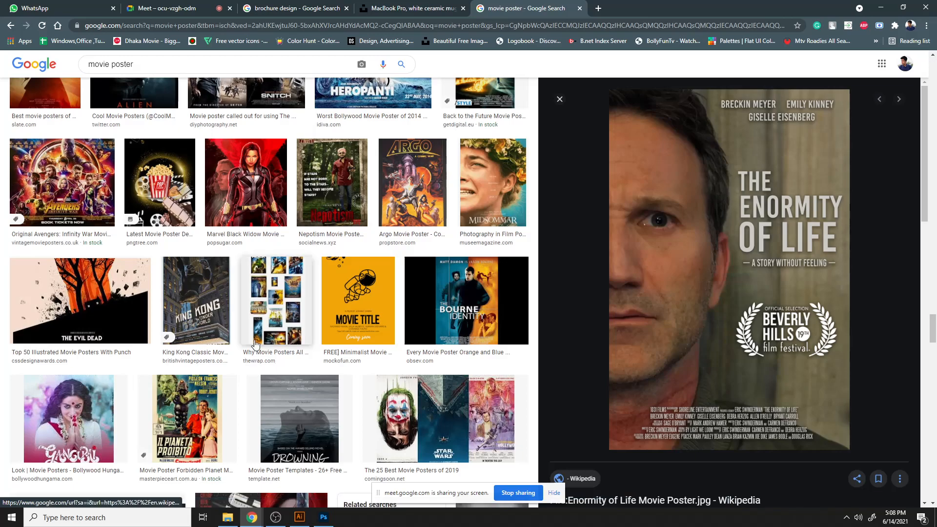
pyautogui.scroll(-8, 252, 376)
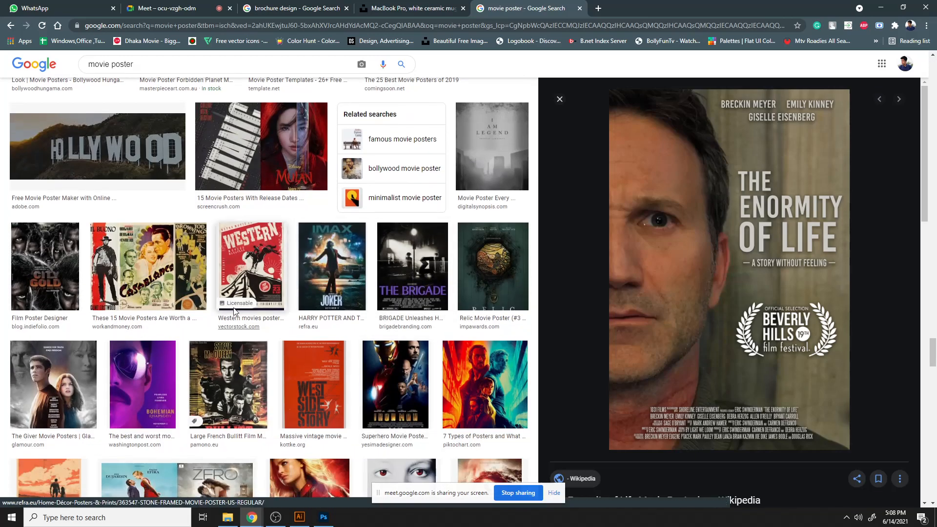
pyautogui.scroll(7, 244, 220)
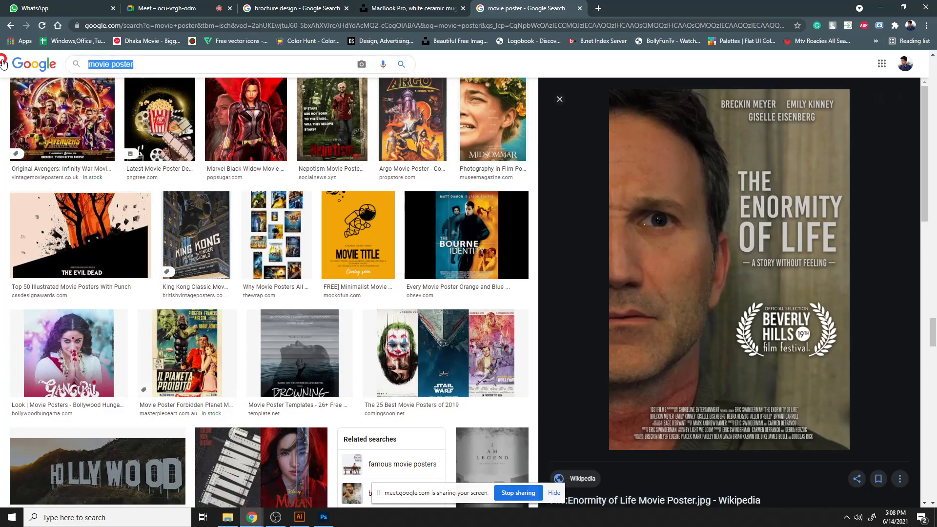
# - Search Google Images for model
pyautogui.tripleClick(128, 64)
pyautogui.write('model')
pyautogui.press('Return')
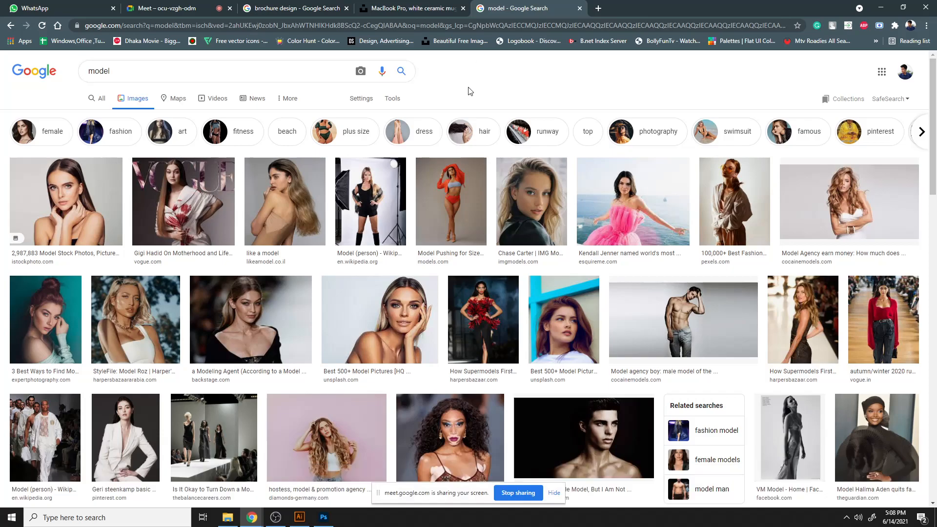
# - Open a Chase Carter portrait from the model image results and copy the image
pyautogui.click(559, 190)
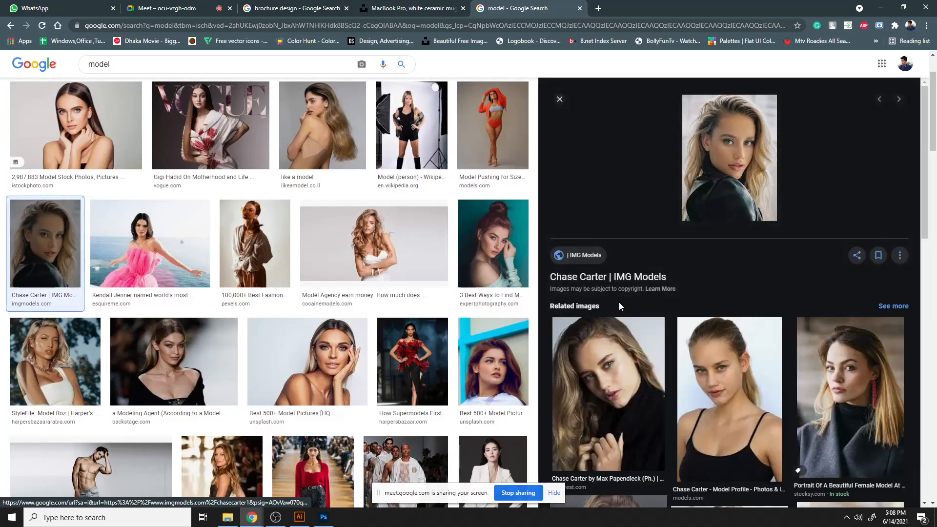
pyautogui.click(648, 390)
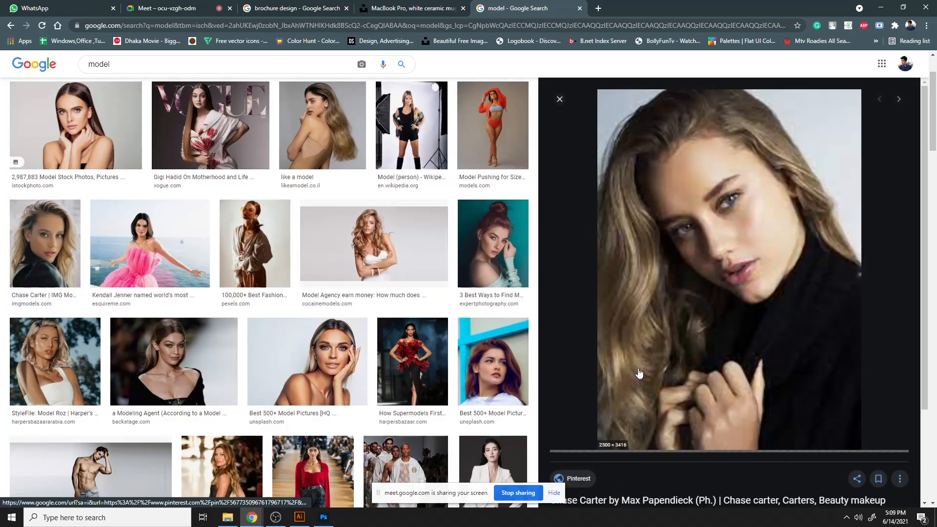
pyautogui.rightClick(773, 212)
pyautogui.click(778, 331)
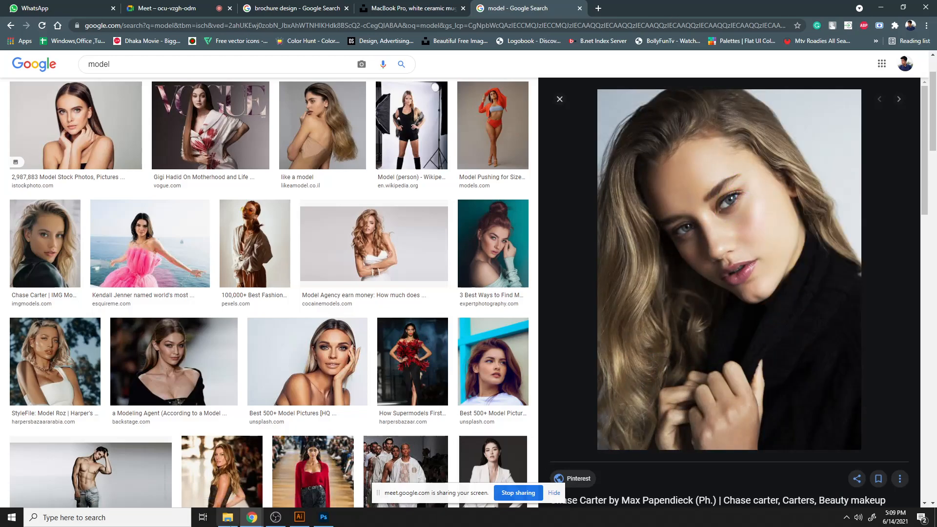
# - Paste the copied portrait into the Photoshop document as a new layer
pyautogui.click(323, 518)
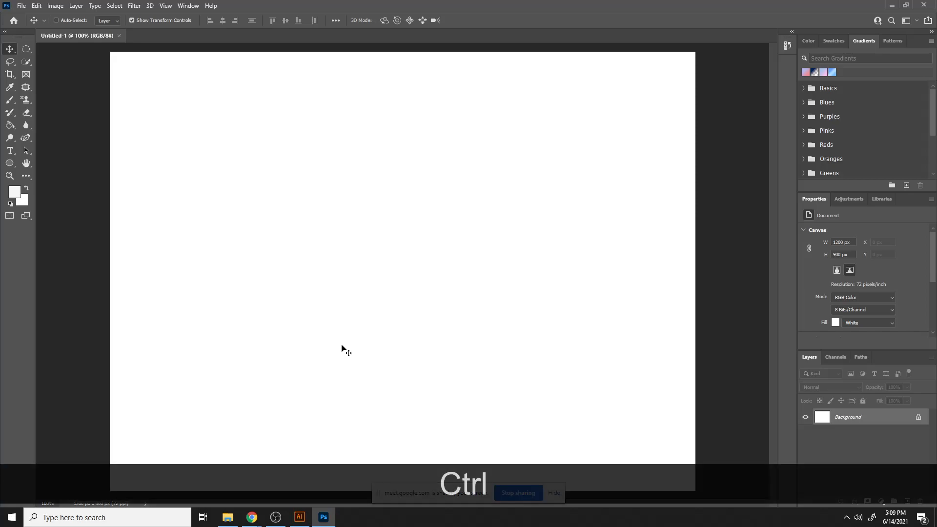
pyautogui.hotkey('ctrl', 'v')
pyautogui.hotkey('ctrl', '-')
pyautogui.hotkey('ctrl', '-')
pyautogui.hotkey('ctrl', '-')
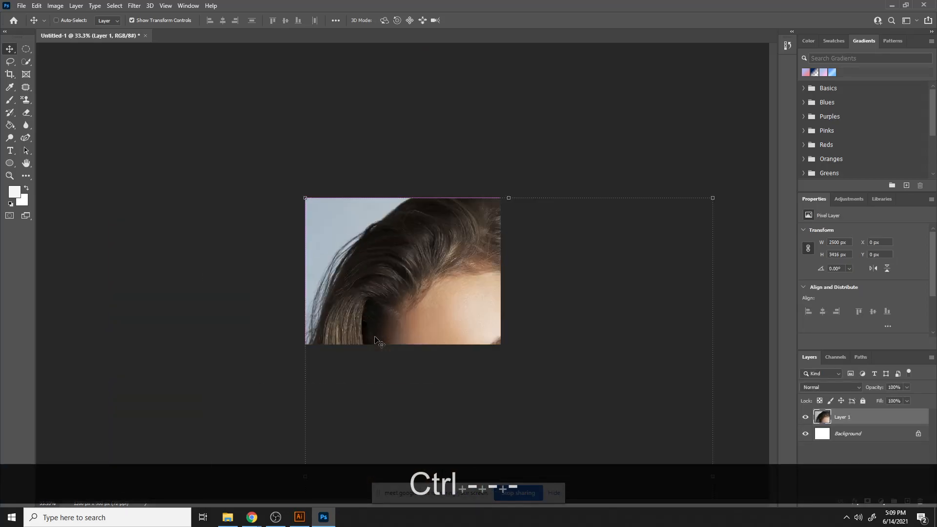
pyautogui.hotkey('ctrl', '-')
pyautogui.hotkey('ctrl', '-')
pyautogui.hotkey('ctrl', '-')
pyautogui.hotkey('ctrl', '-')
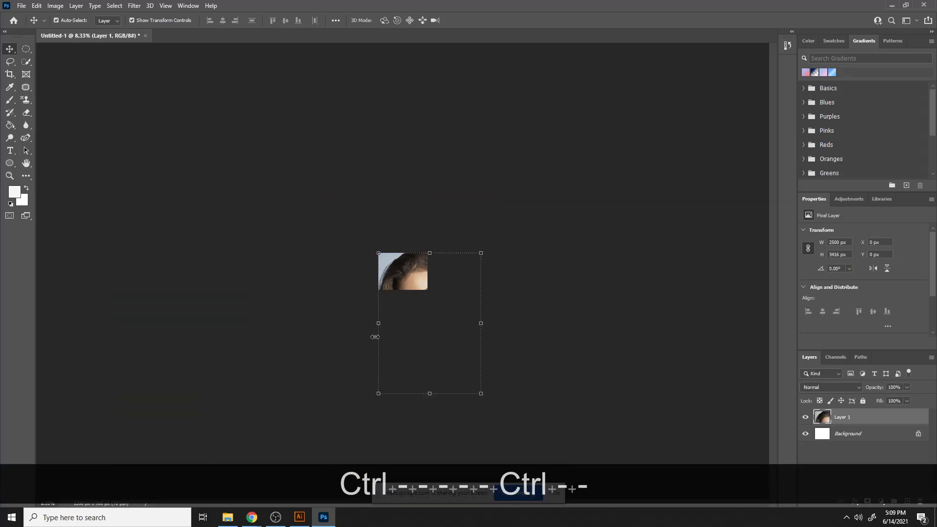
# - Extend the canvas with the Crop tool to fit the whole pasted portrait
pyautogui.click(8, 74)
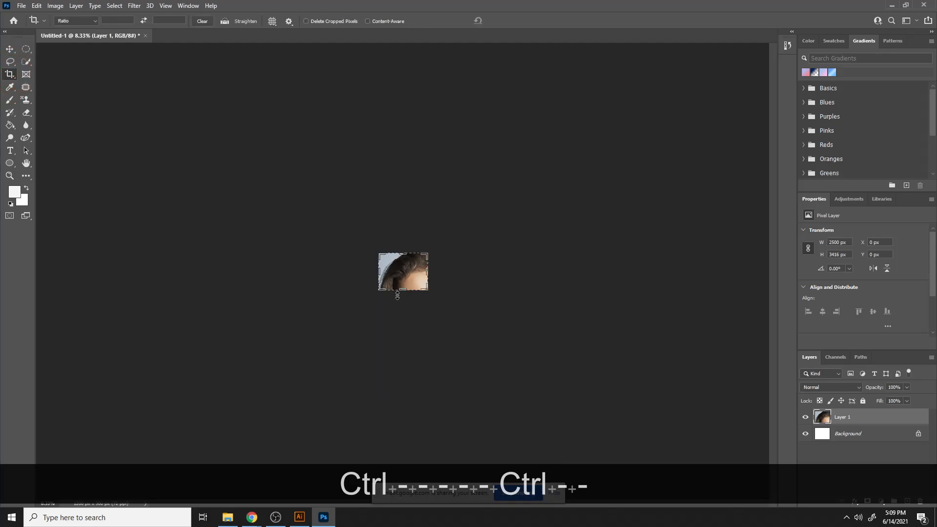
pyautogui.moveTo(403, 293); pyautogui.dragTo(404, 344)
pyautogui.moveTo(429, 269); pyautogui.dragTo(458, 273)
pyautogui.click(509, 20)
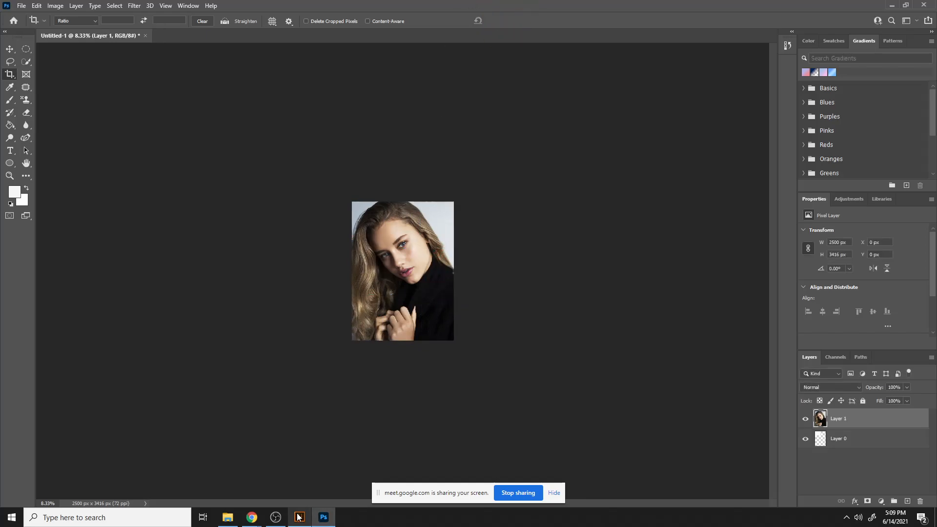
pyautogui.click(227, 517)
pyautogui.moveTo(249, 517)
pyautogui.click(200, 480)
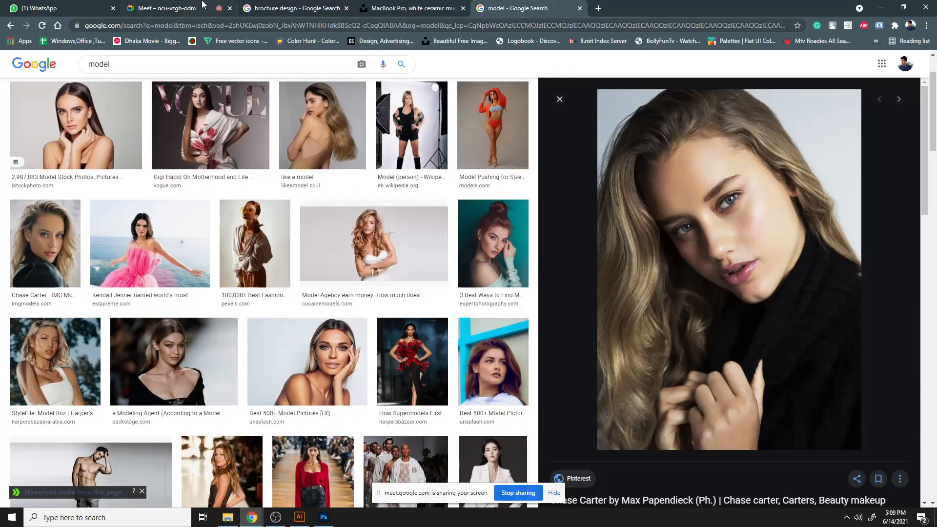
pyautogui.click(61, 7)
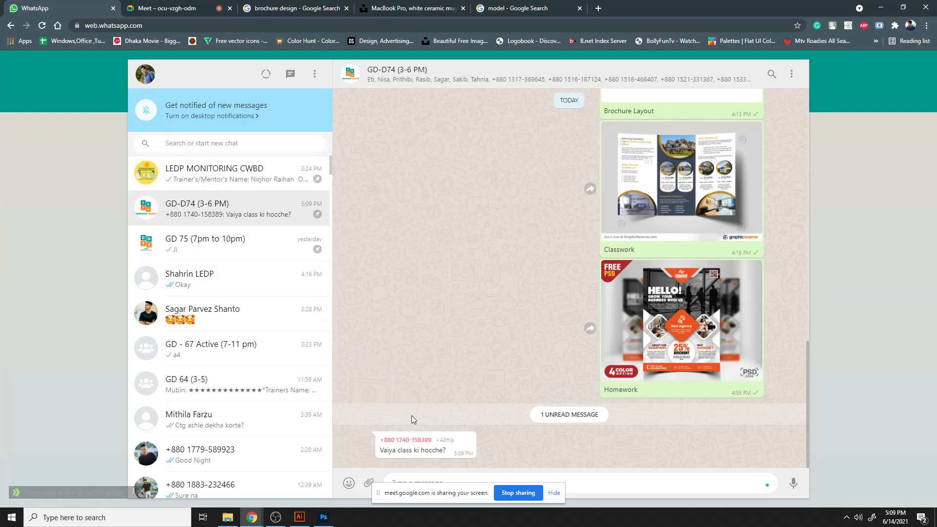
pyautogui.click(299, 517)
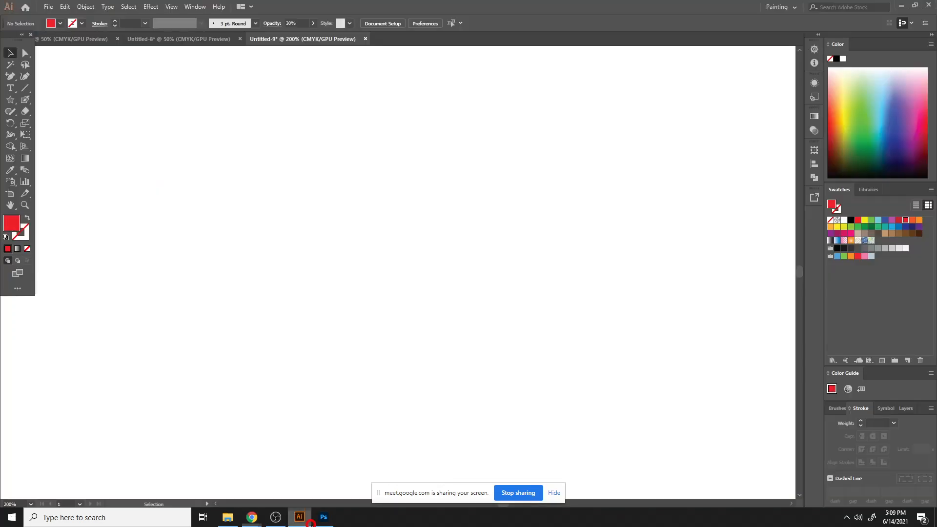
pyautogui.click(323, 517)
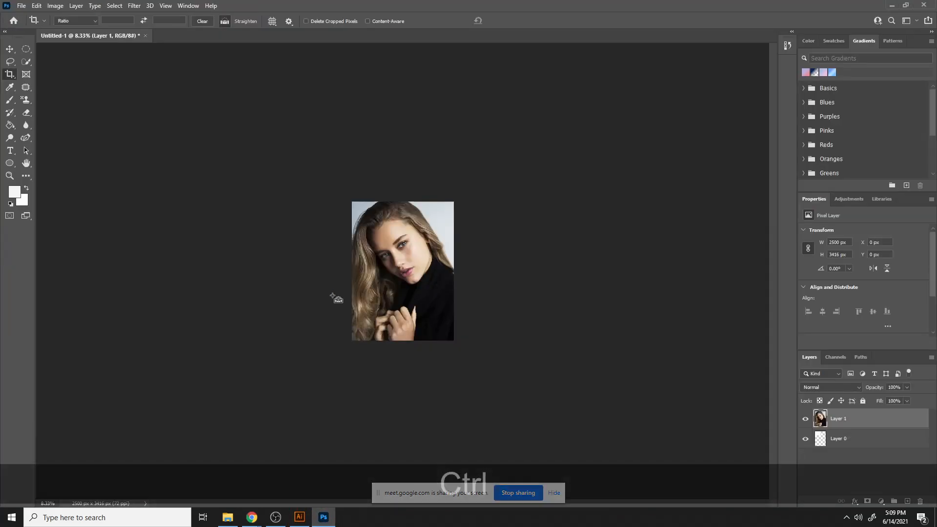
# - Remove the background from the portrait layer using the Remove Background quick action
pyautogui.hotkey('ctrl', '=')
pyautogui.hotkey('ctrl', '=')
pyautogui.hotkey('ctrl', '=')
pyautogui.hotkey('ctrl', '-')
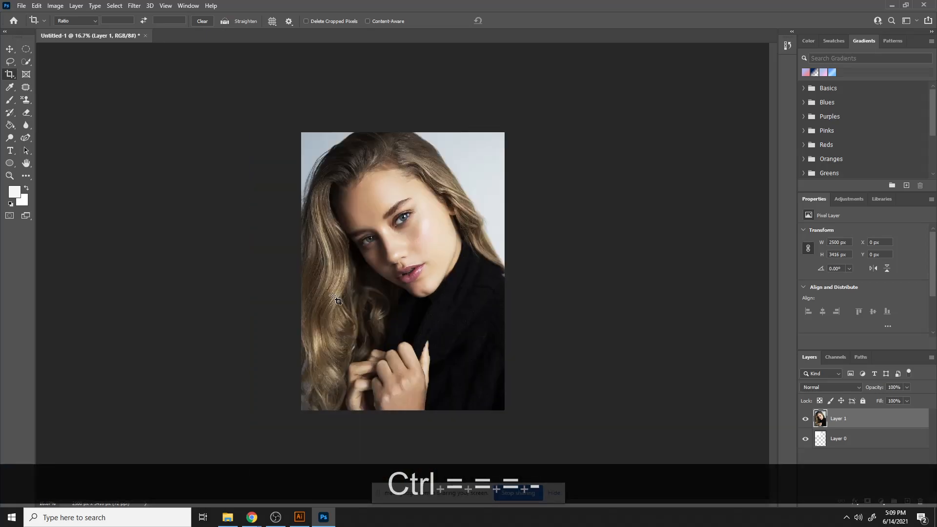
pyautogui.click(56, 6)
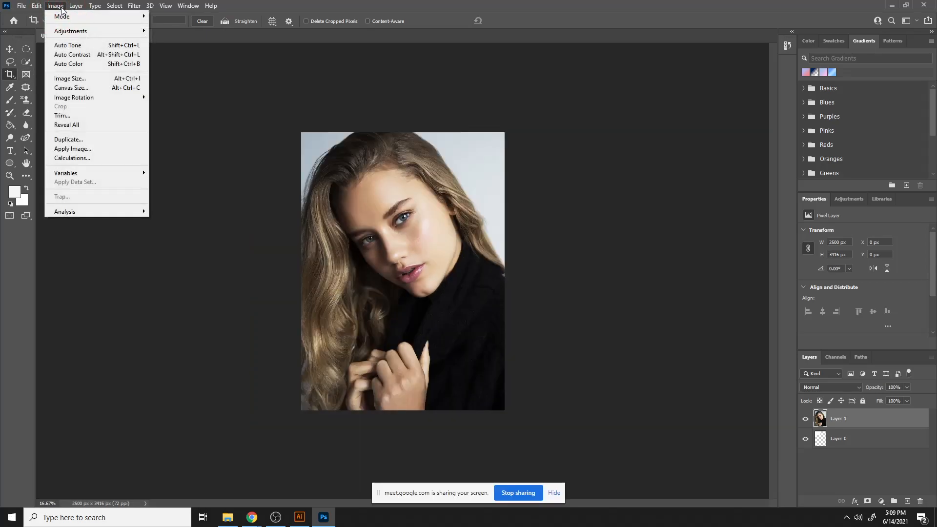
pyautogui.click(59, 6)
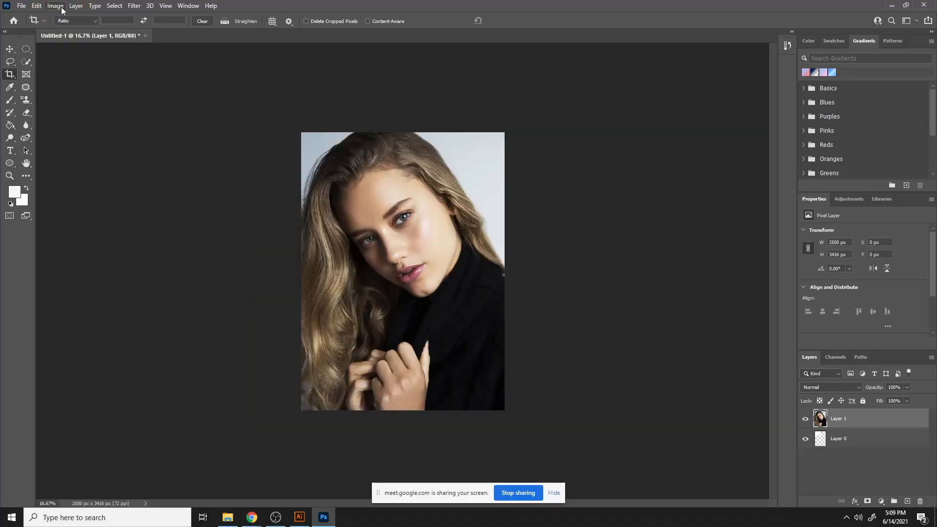
pyautogui.click(119, 9)
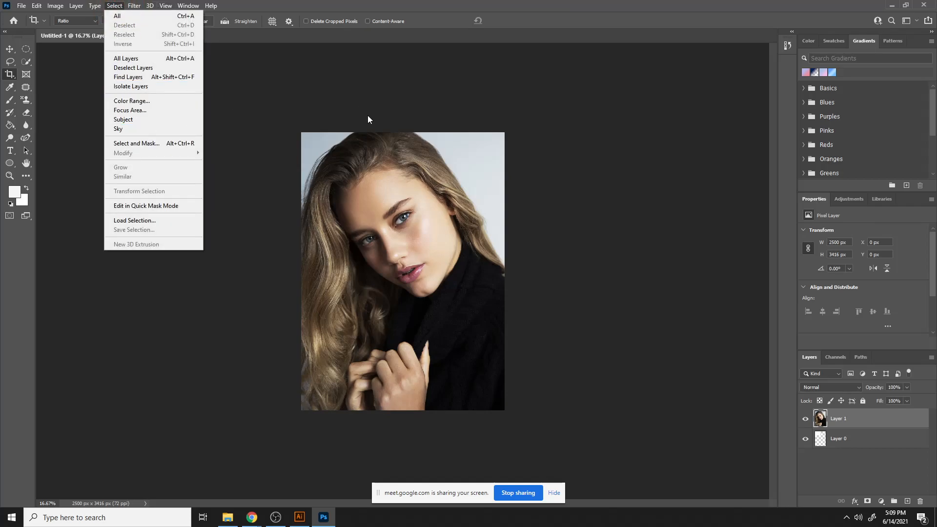
pyautogui.click(873, 443)
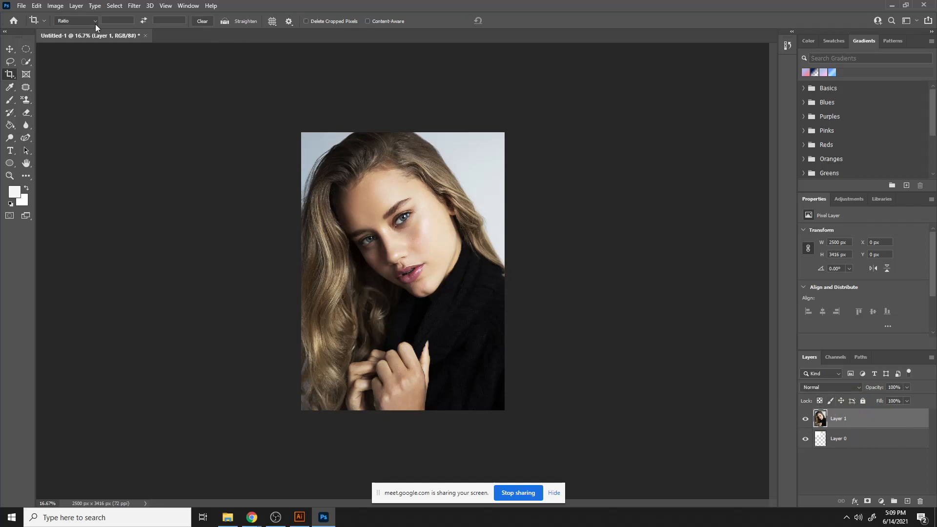
pyautogui.click(849, 200)
pyautogui.click(815, 200)
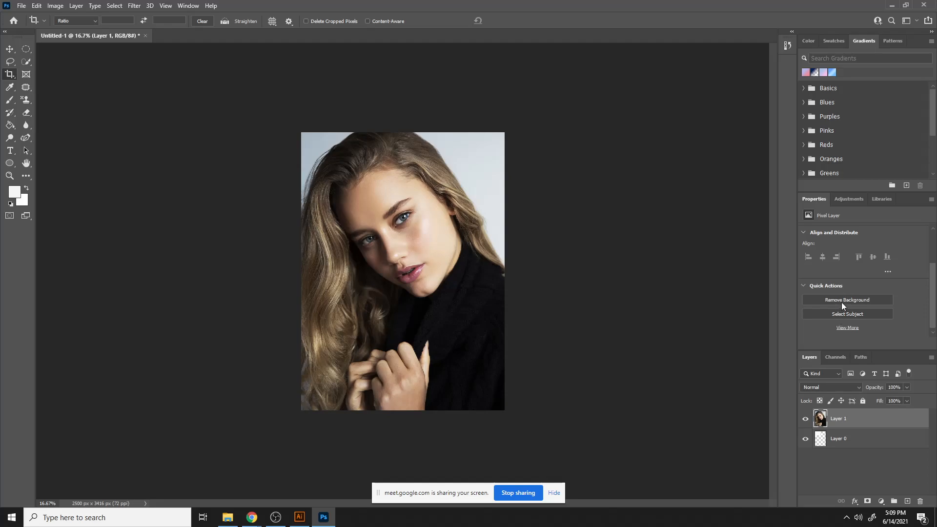
pyautogui.click(841, 301)
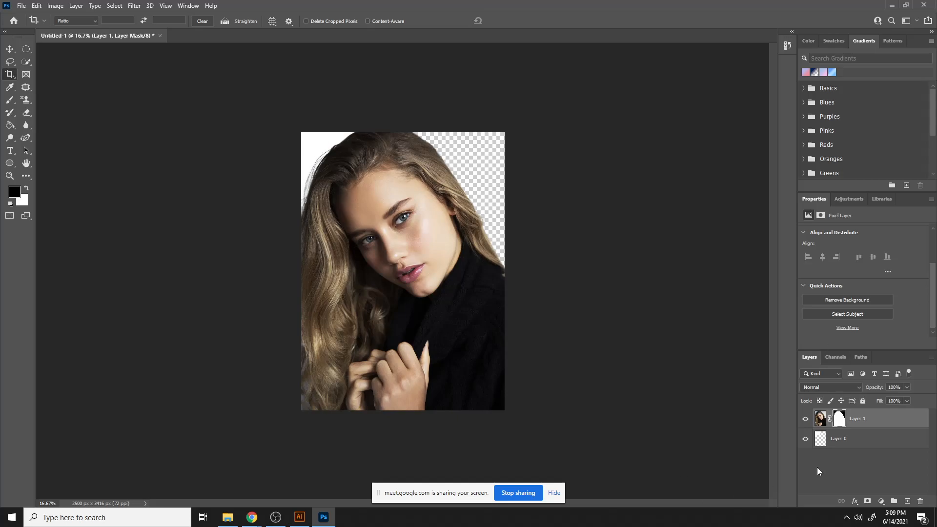
pyautogui.click(881, 501)
pyautogui.click(252, 517)
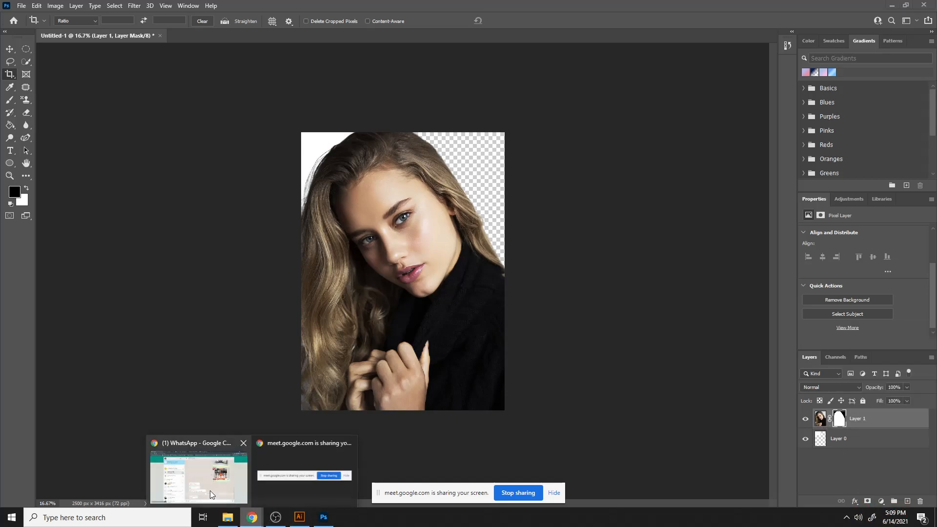
pyautogui.click(211, 494)
pyautogui.click(167, 8)
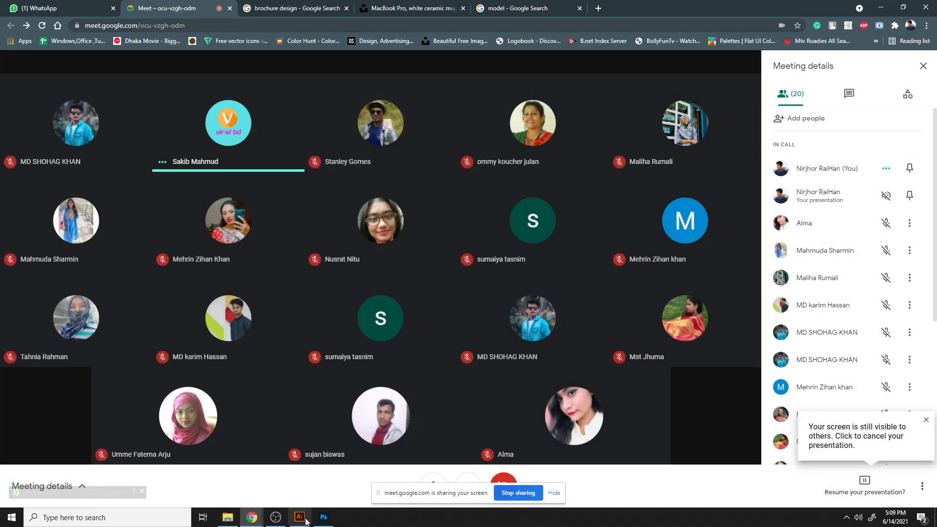
pyautogui.click(324, 517)
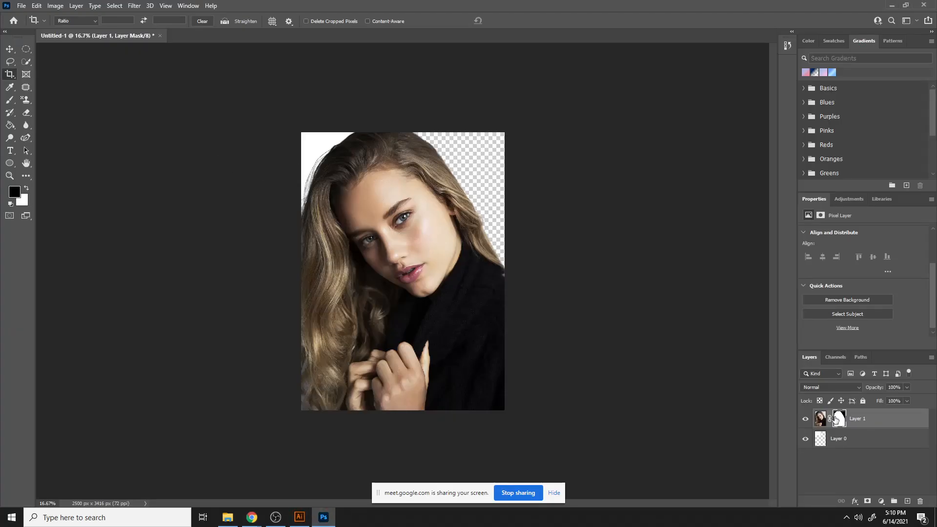
# - Paint on the portrait's layer mask with white and black brushes to refine the hair edge
pyautogui.click(27, 188)
pyautogui.press('h')
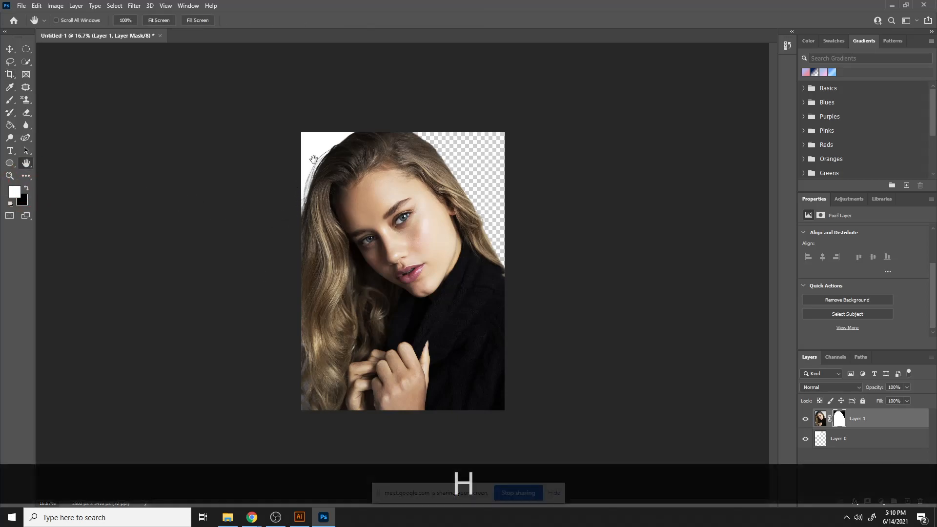
pyautogui.press('b')
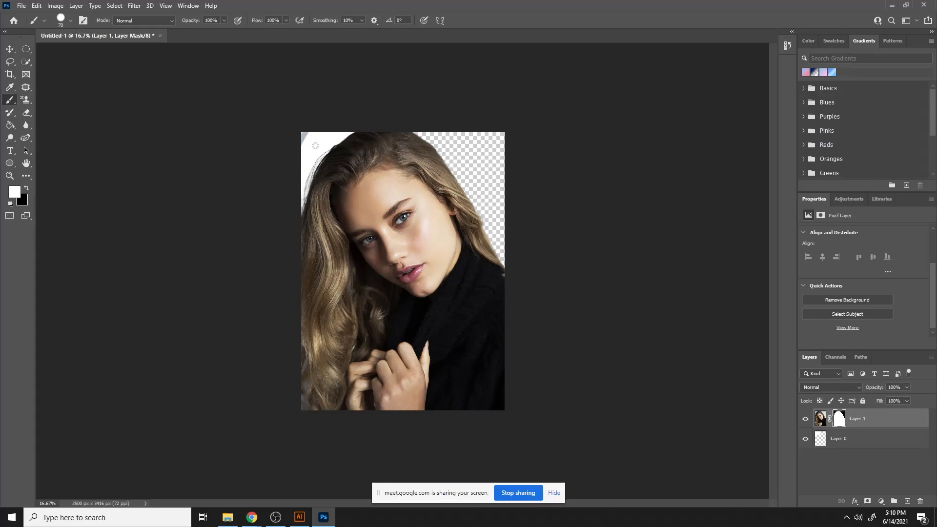
pyautogui.moveTo(331, 128)
pyautogui.mouseDown()
pyautogui.moveTo(298, 166)
pyautogui.moveTo(331, 127)
pyautogui.moveTo(299, 157)
pyautogui.moveTo(317, 124)
pyautogui.mouseUp()
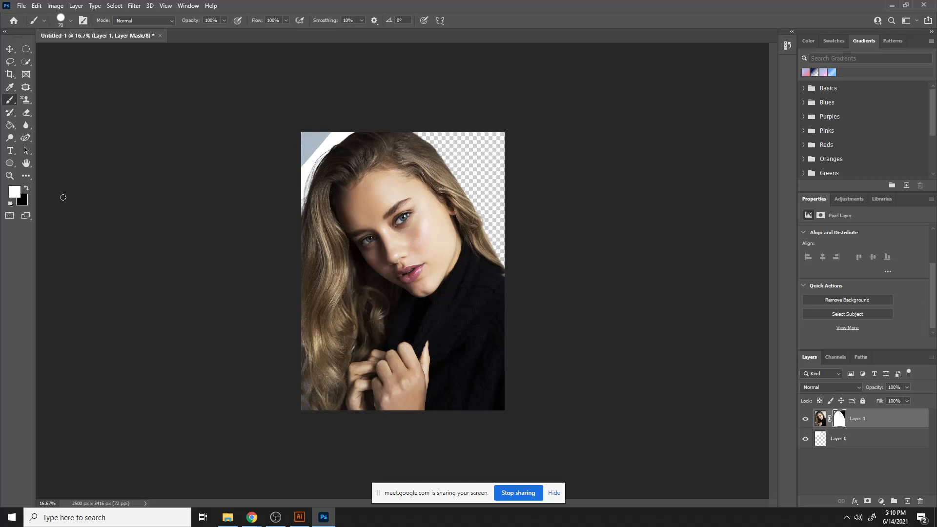
pyautogui.click(26, 188)
pyautogui.moveTo(318, 125)
pyautogui.mouseDown()
pyautogui.moveTo(285, 164)
pyautogui.moveTo(332, 142)
pyautogui.moveTo(290, 202)
pyautogui.mouseUp()
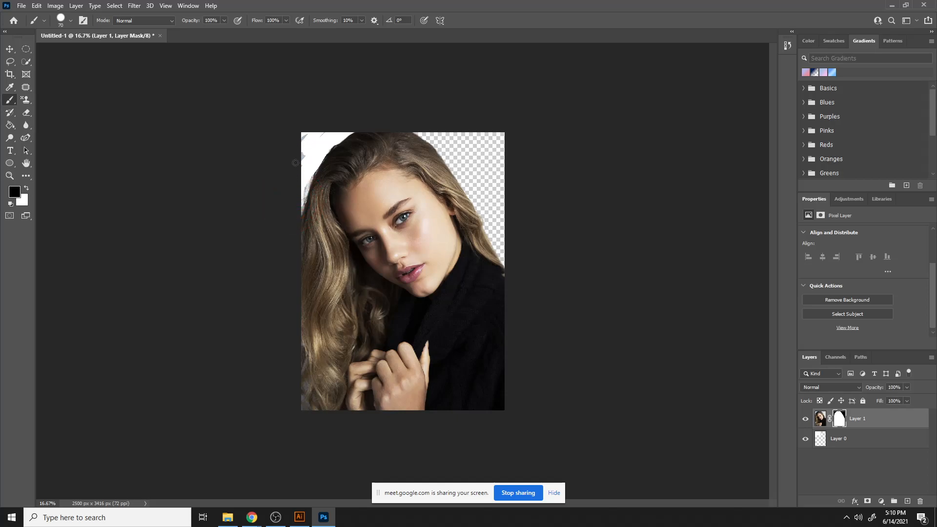
pyautogui.moveTo(295, 162); pyautogui.dragTo(303, 173)
pyautogui.click(24, 200)
pyautogui.click(330, 172)
# - Set the layer mask's density to 72%
pyautogui.click(840, 419)
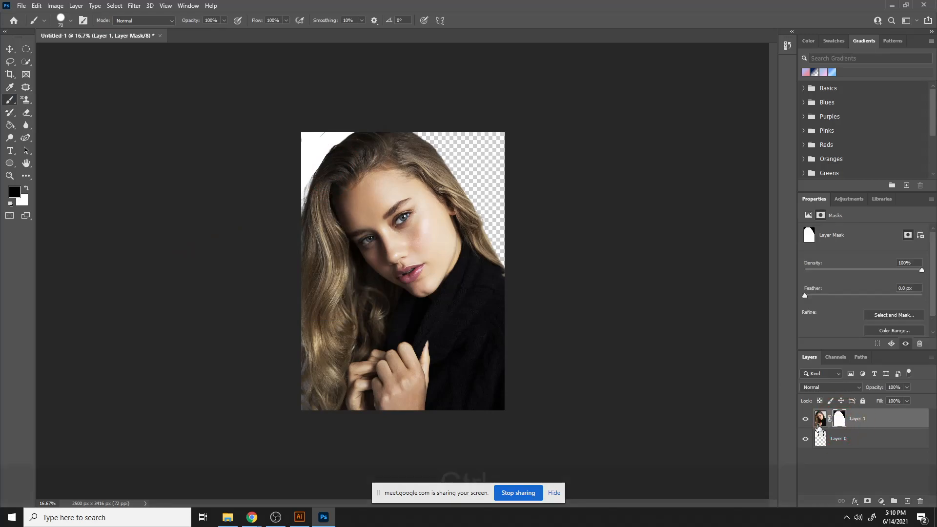
pyautogui.hotkey('ctrl', 'z')
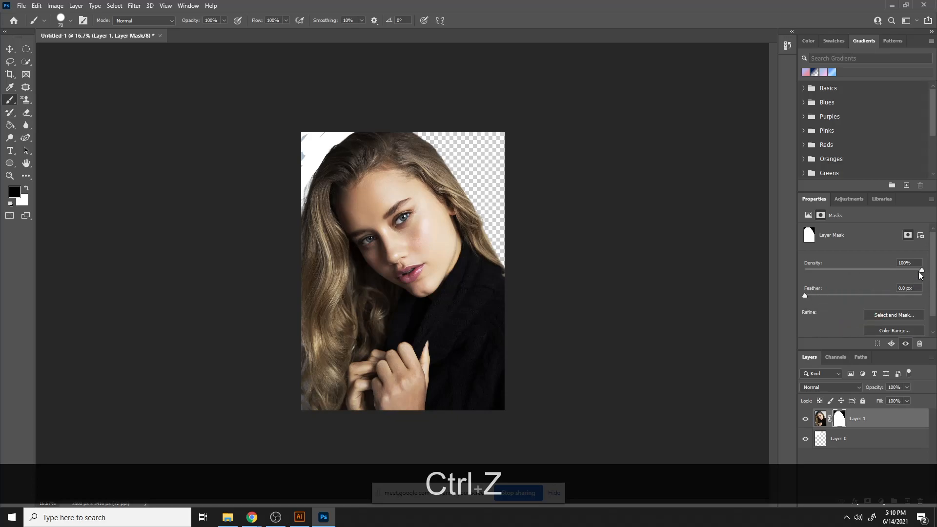
pyautogui.moveTo(920, 272); pyautogui.dragTo(889, 271)
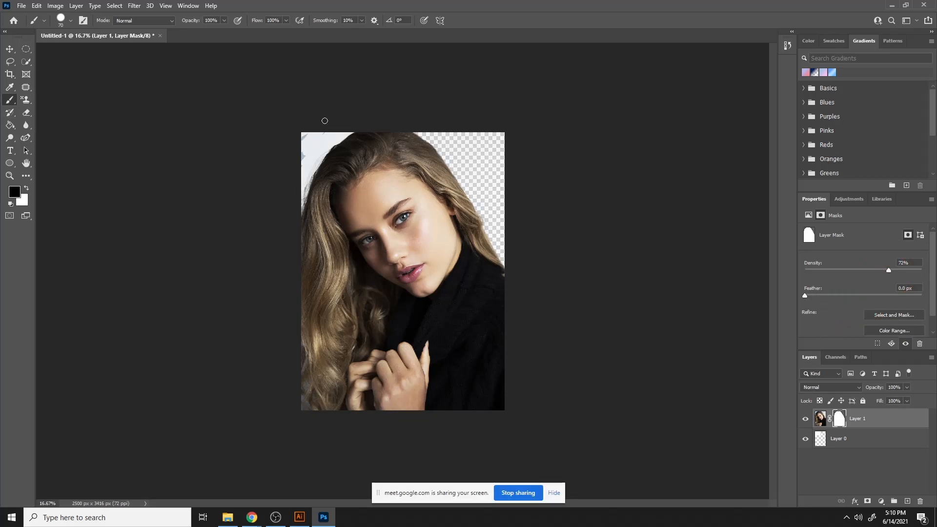
# - Undo the mask edits and the background removal on the portrait layer
pyautogui.click(855, 437)
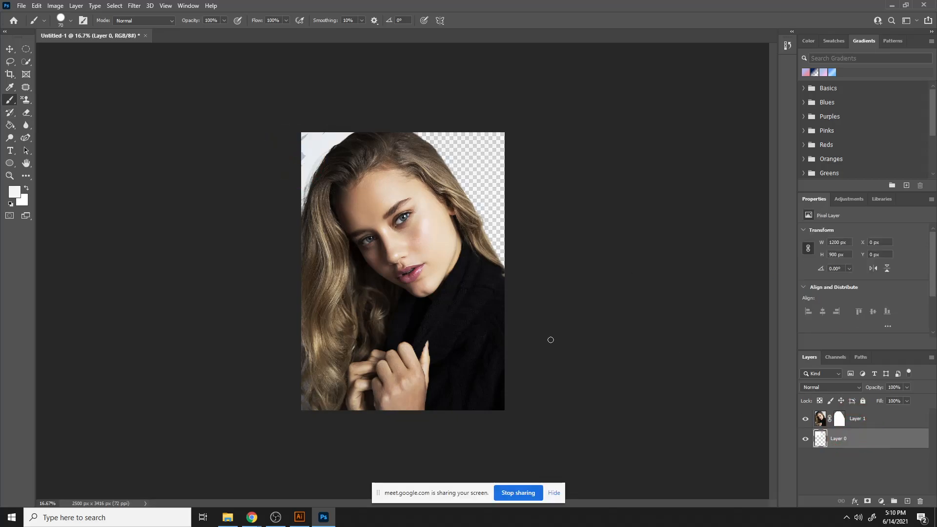
pyautogui.moveTo(491, 230)
pyautogui.mouseDown()
pyautogui.moveTo(432, 219)
pyautogui.moveTo(422, 202)
pyautogui.moveTo(495, 230)
pyautogui.moveTo(484, 242)
pyautogui.moveTo(499, 89)
pyautogui.moveTo(460, 181)
pyautogui.moveTo(489, 192)
pyautogui.moveTo(492, 220)
pyautogui.mouseUp()
pyautogui.hotkey('ctrl', 'z')
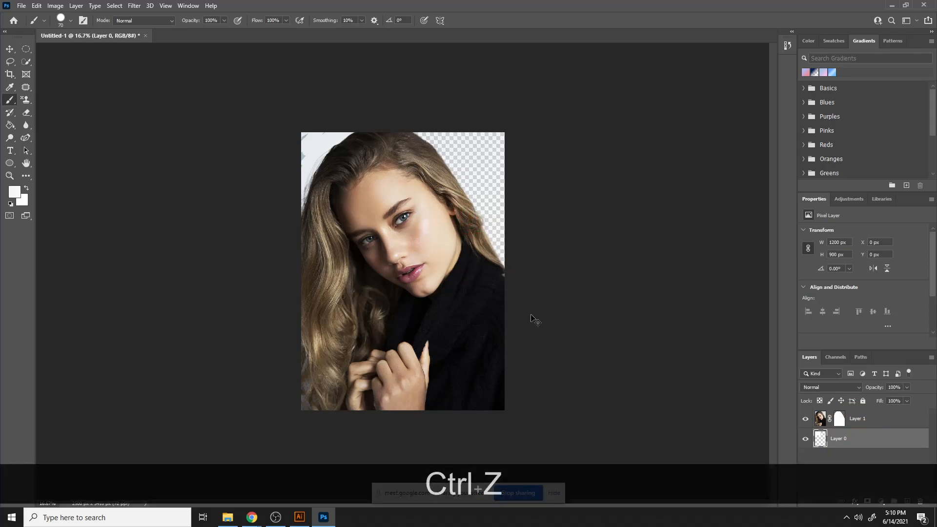
pyautogui.hotkey('ctrl', 'z')
pyautogui.hotkey('ctrl', 'z')
pyautogui.hotkey('ctrl', 'z')
pyautogui.click(876, 420)
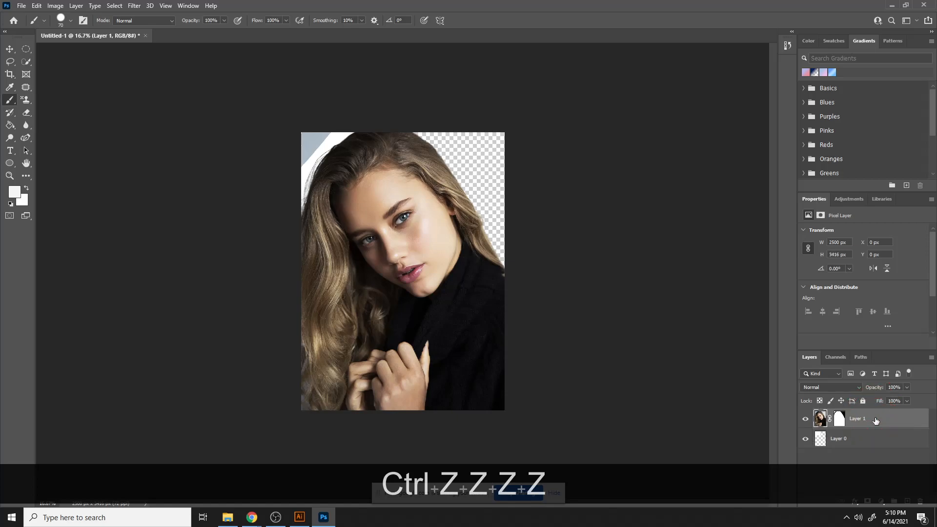
pyautogui.hotkey('ctrl', 'z')
pyautogui.hotkey('ctrl', 'z')
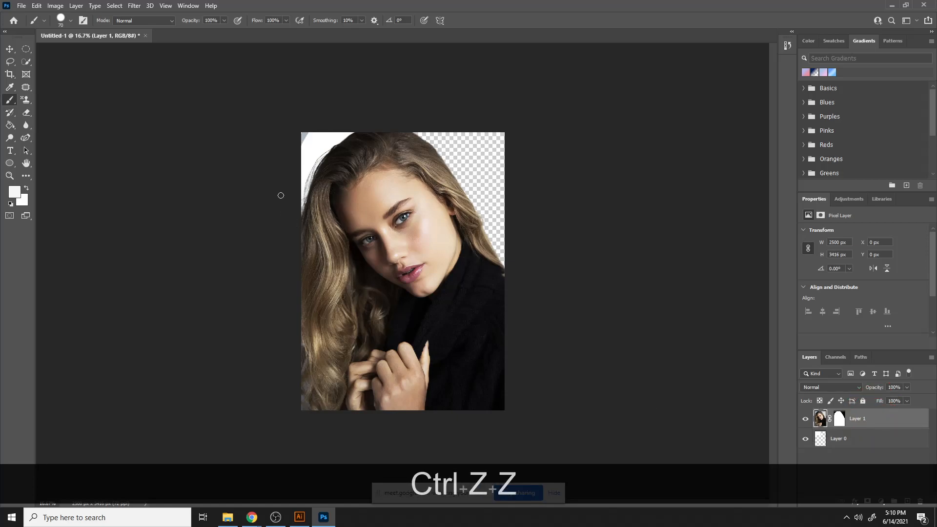
pyautogui.hotkey('ctrl', 'z')
pyautogui.hotkey('ctrl', 'z')
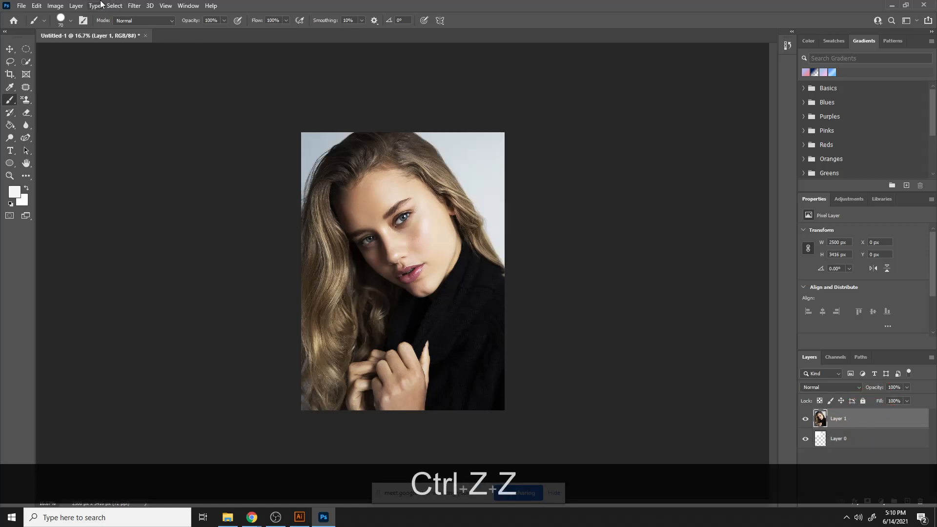
# - Select the subject, invert the selection and delete the background from the portrait layer
pyautogui.click(114, 5)
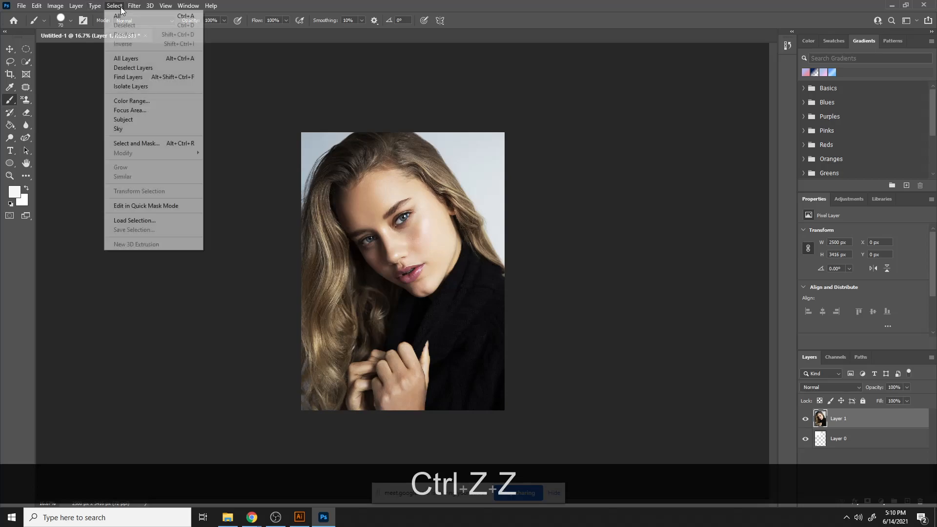
pyautogui.click(127, 120)
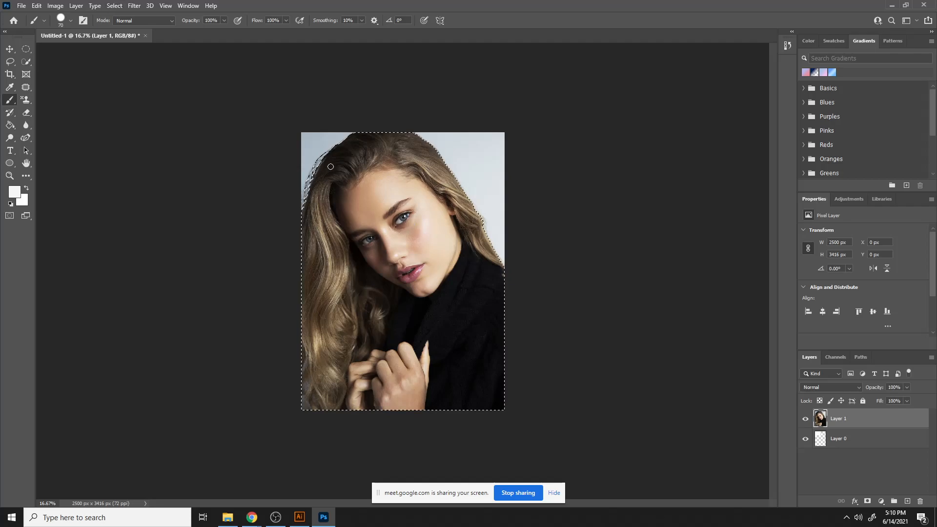
pyautogui.click(115, 5)
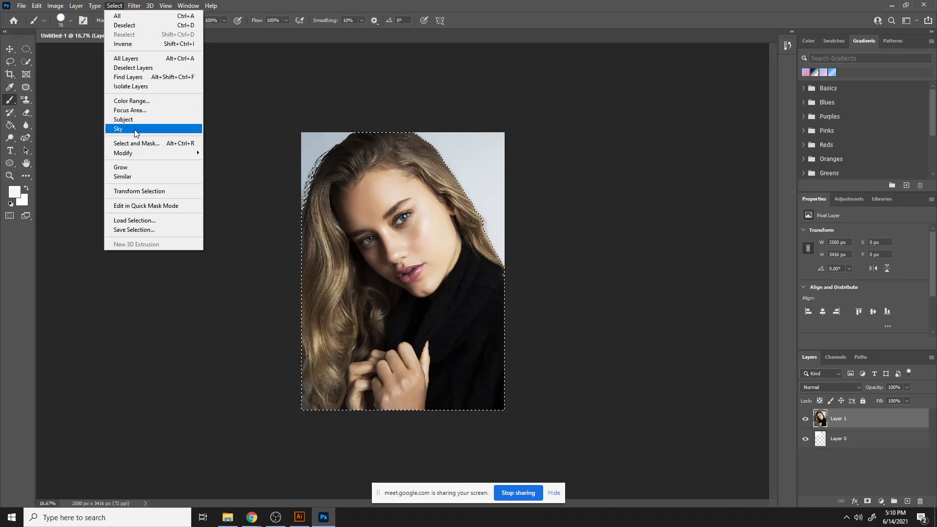
pyautogui.click(135, 44)
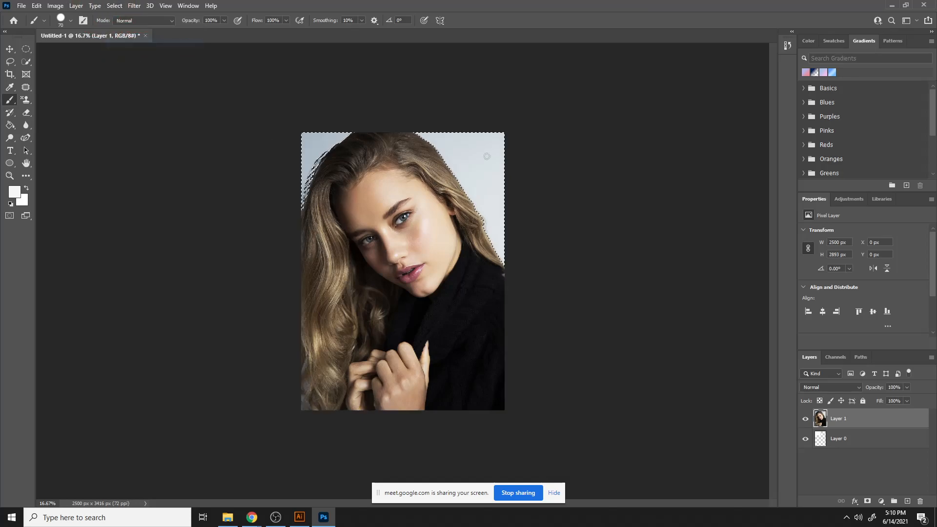
pyautogui.press('Delete')
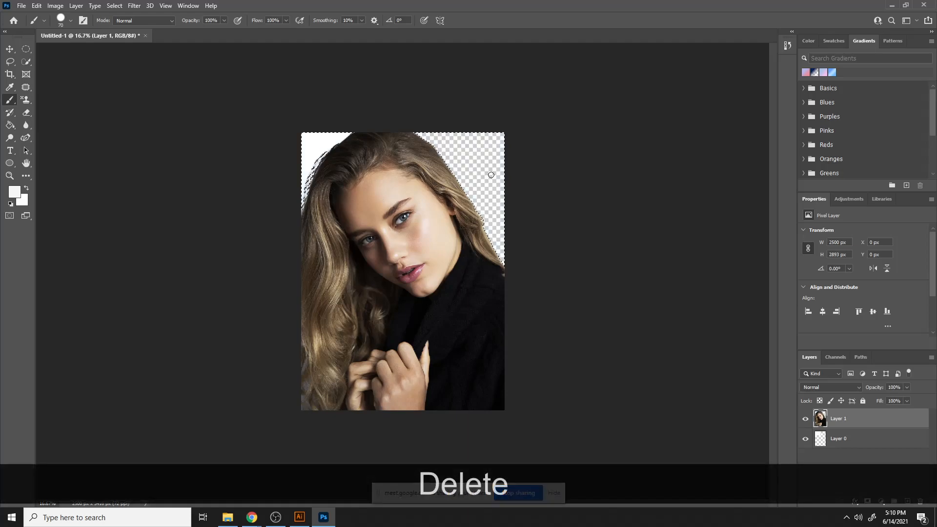
pyautogui.press('Delete')
pyautogui.press('Delete')
pyautogui.press('Delete')
# - Hide the empty layer beneath the portrait and deselect
pyautogui.rightClick(309, 152)
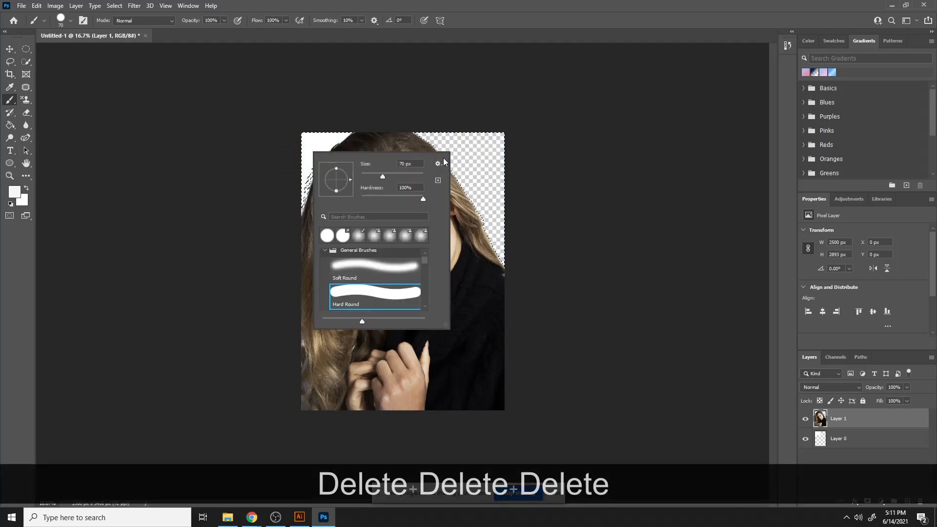
pyautogui.click(805, 438)
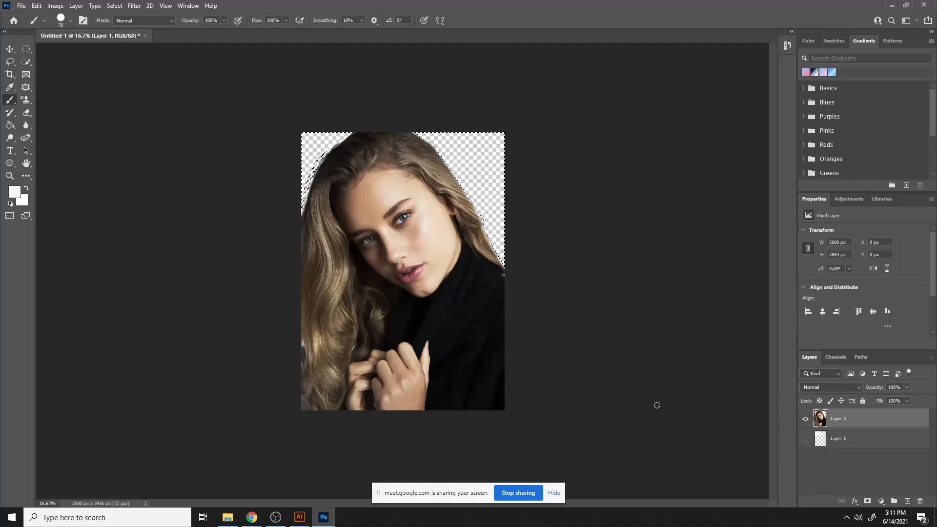
pyautogui.hotkey('ctrl', 'd')
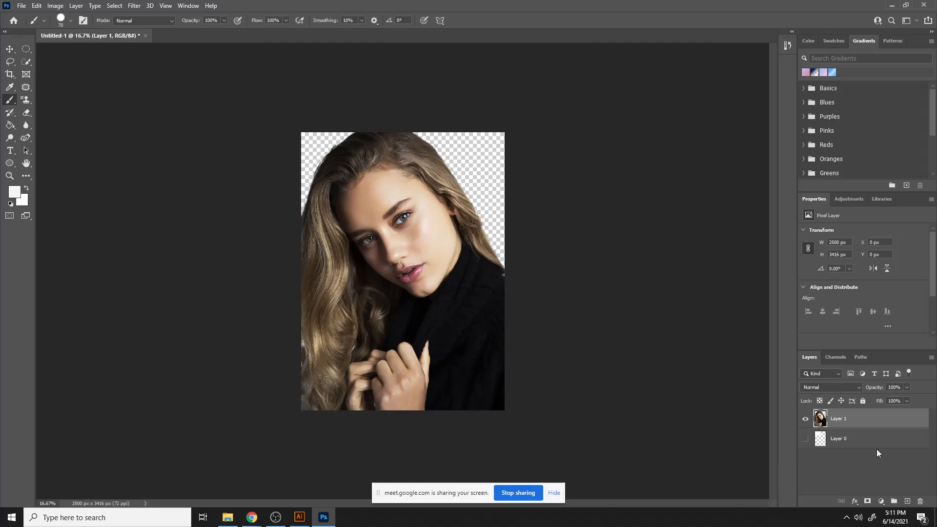
# - Try deleting the empty layer, adding a layer mask to the portrait and painting along the hair edge
pyautogui.moveTo(875, 444); pyautogui.dragTo(922, 503)
pyautogui.click(873, 502)
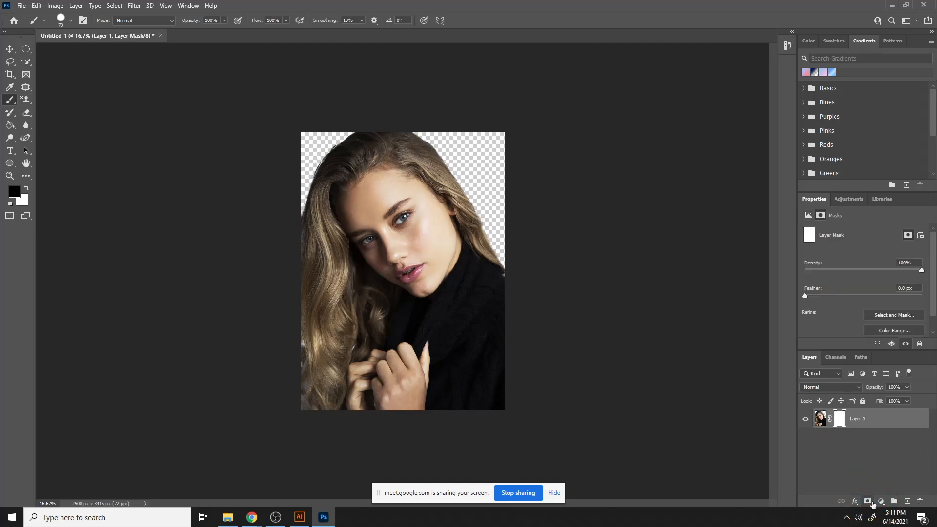
pyautogui.moveTo(429, 150); pyautogui.dragTo(464, 194)
pyautogui.click(27, 189)
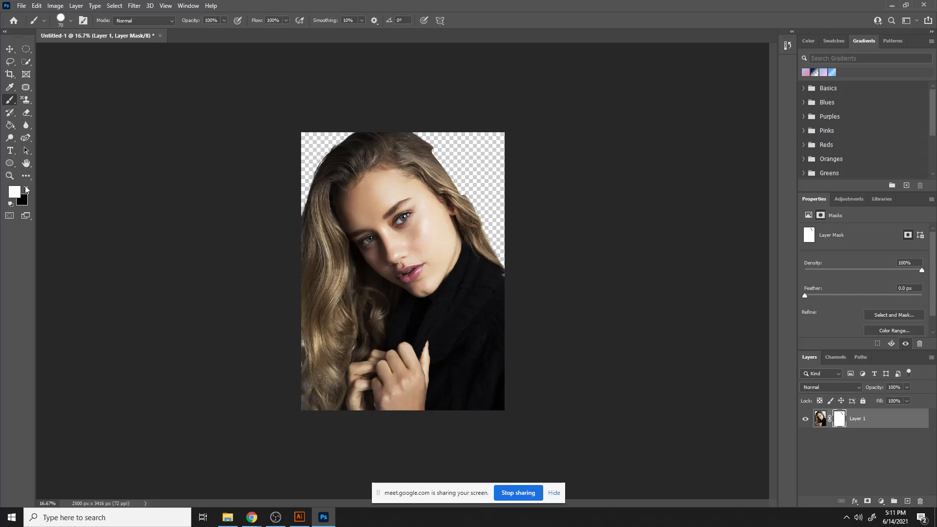
pyautogui.moveTo(437, 157)
pyautogui.mouseDown()
pyautogui.moveTo(461, 196)
pyautogui.moveTo(429, 149)
pyautogui.moveTo(463, 201)
pyautogui.mouseUp()
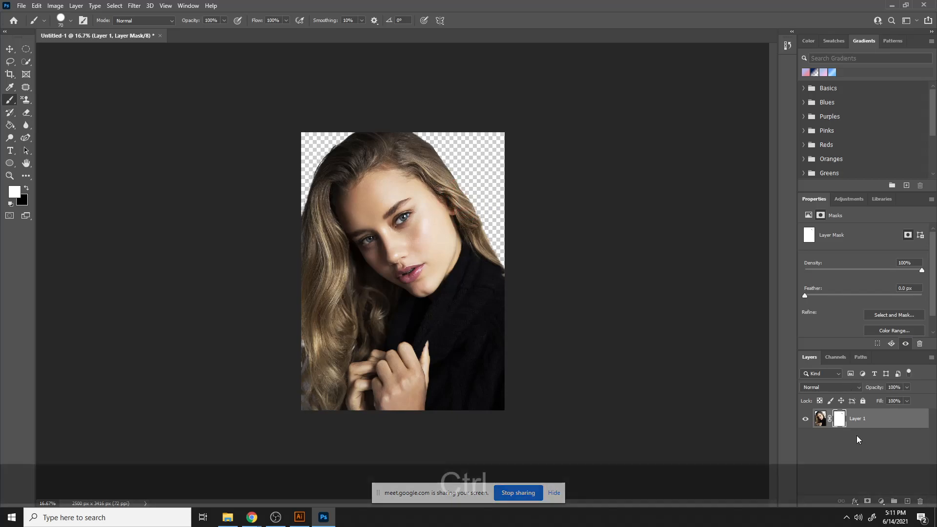
pyautogui.hotkey('ctrl', 'z')
pyautogui.hotkey('ctrl', 'z')
pyautogui.hotkey('ctrl', 'z')
pyautogui.hotkey('ctrl', 'z')
pyautogui.rightClick(840, 426)
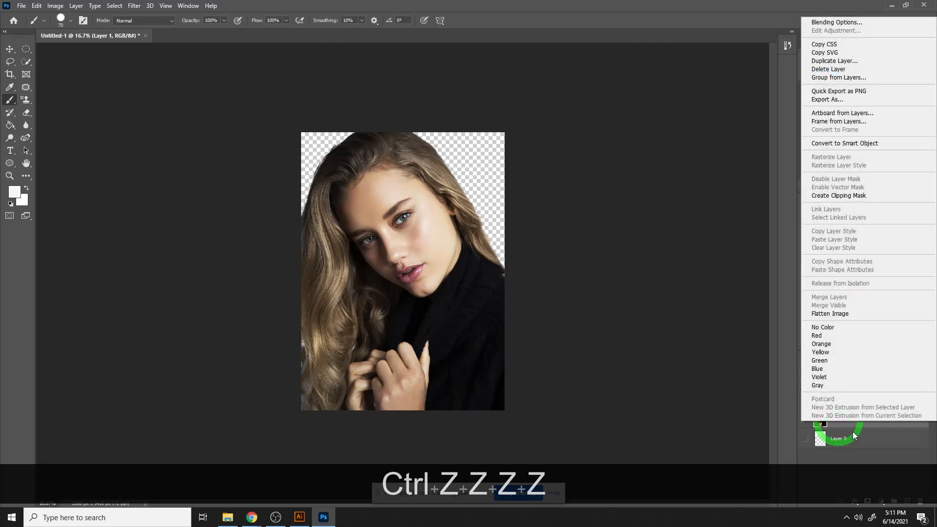
pyautogui.click(726, 192)
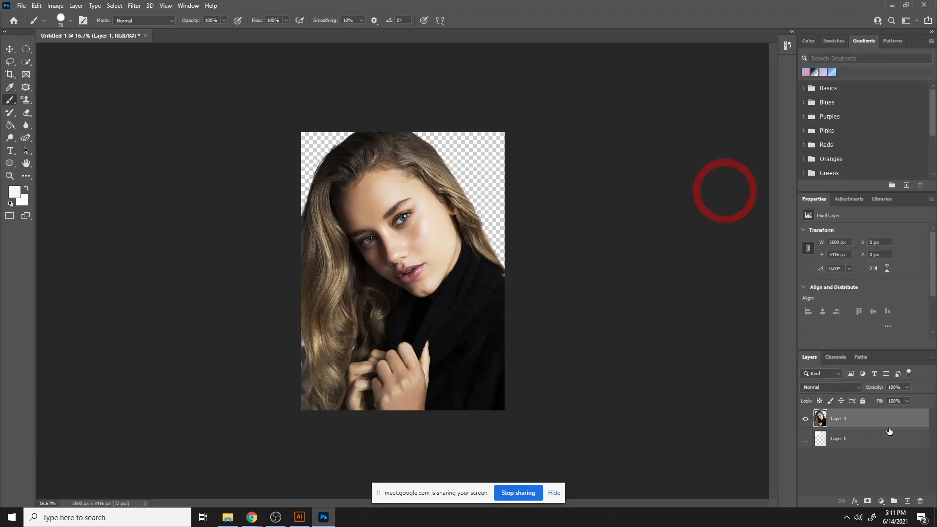
pyautogui.click(833, 199)
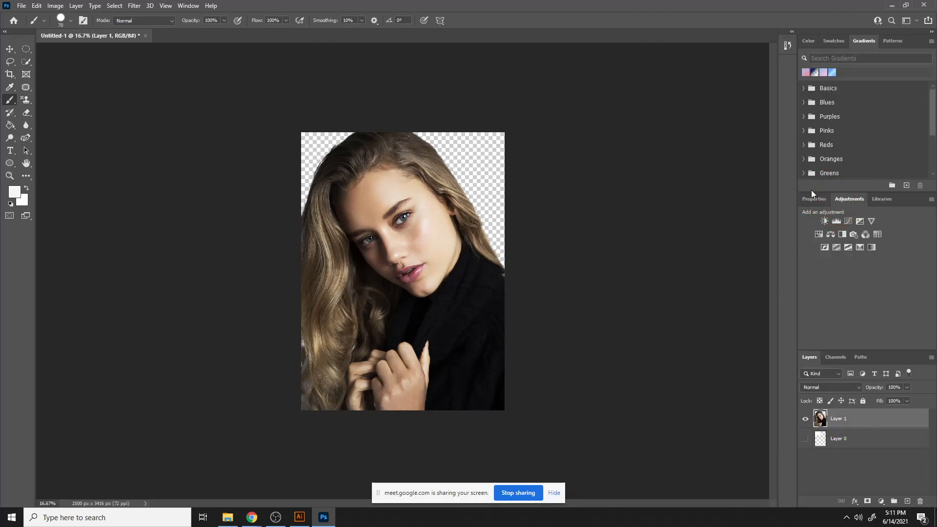
pyautogui.click(810, 197)
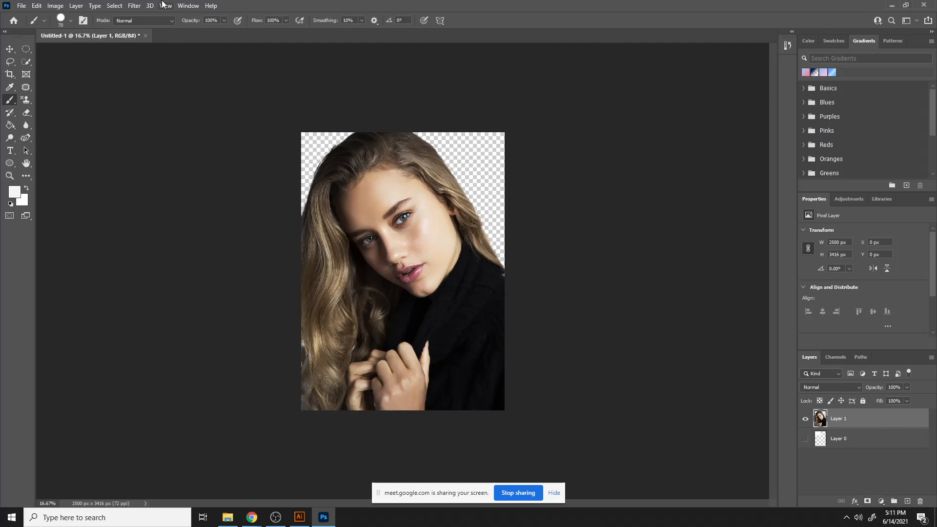
pyautogui.click(113, 6)
pyautogui.moveTo(134, 5)
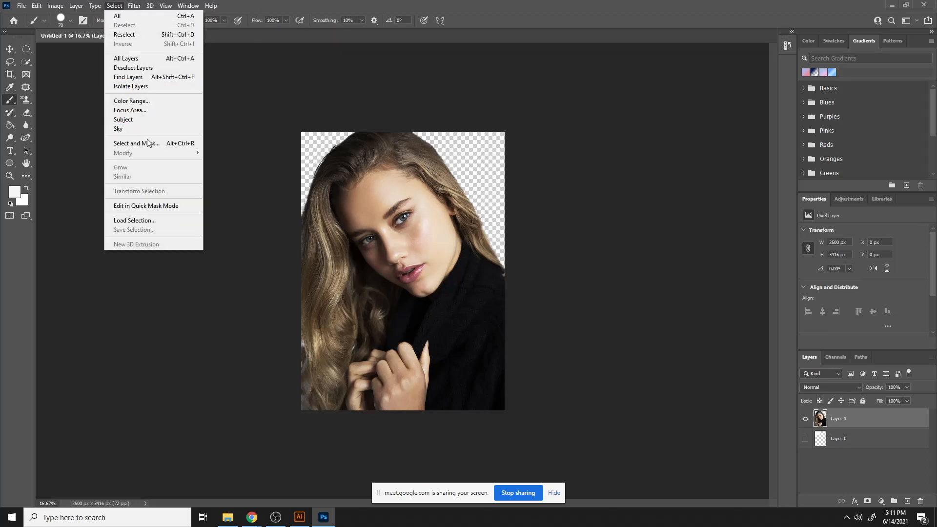
pyautogui.click(149, 143)
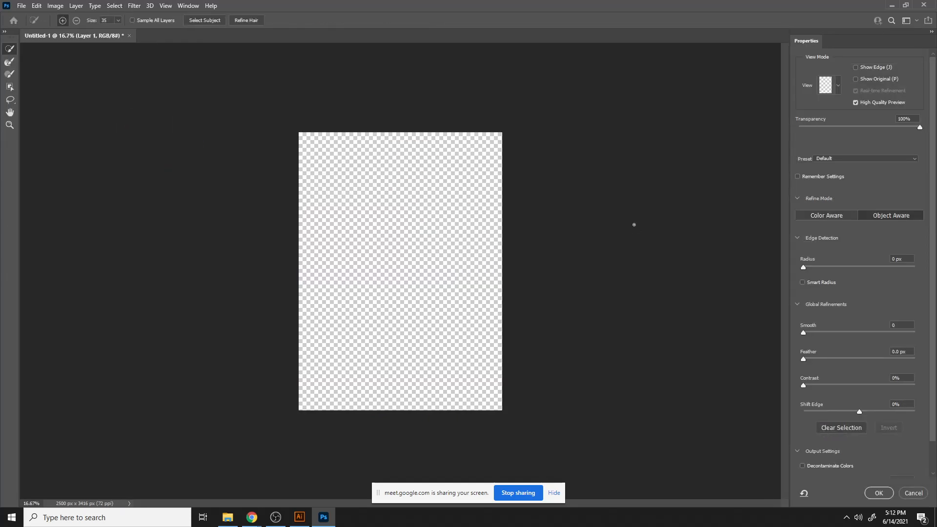
pyautogui.click(913, 492)
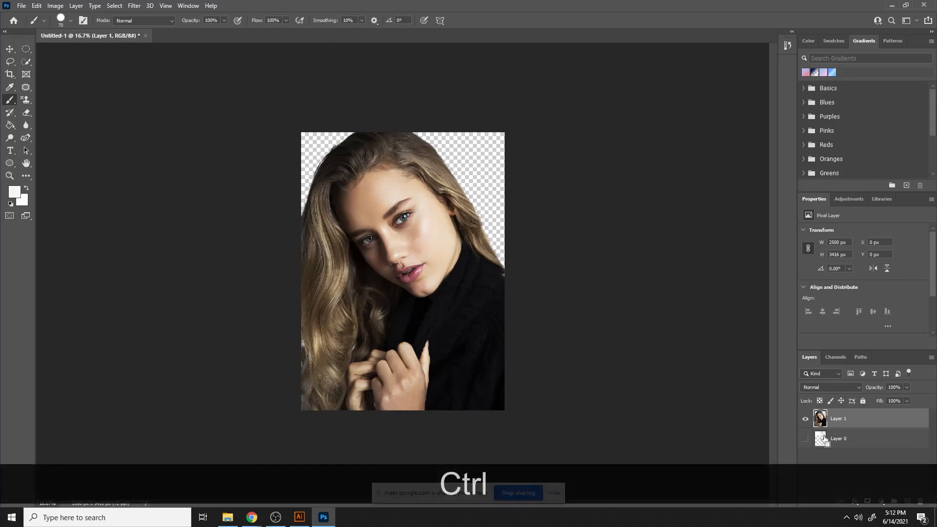
# - Undo the background deletion and delete the empty layer beneath the portrait
pyautogui.hotkey('ctrl', 'z')
pyautogui.hotkey('ctrl', 'z')
pyautogui.hotkey('ctrl', 'z')
pyautogui.hotkey('ctrl', 'z')
pyautogui.hotkey('ctrl', 'z')
pyautogui.hotkey('ctrl', 'z')
pyautogui.hotkey('ctrl', 'z')
pyautogui.hotkey('ctrl', 'z')
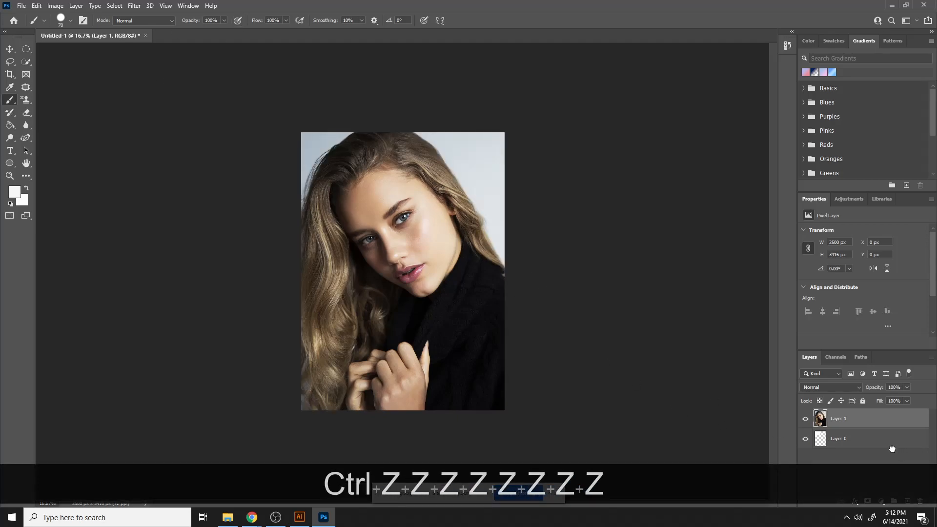
pyautogui.moveTo(892, 449); pyautogui.dragTo(920, 501)
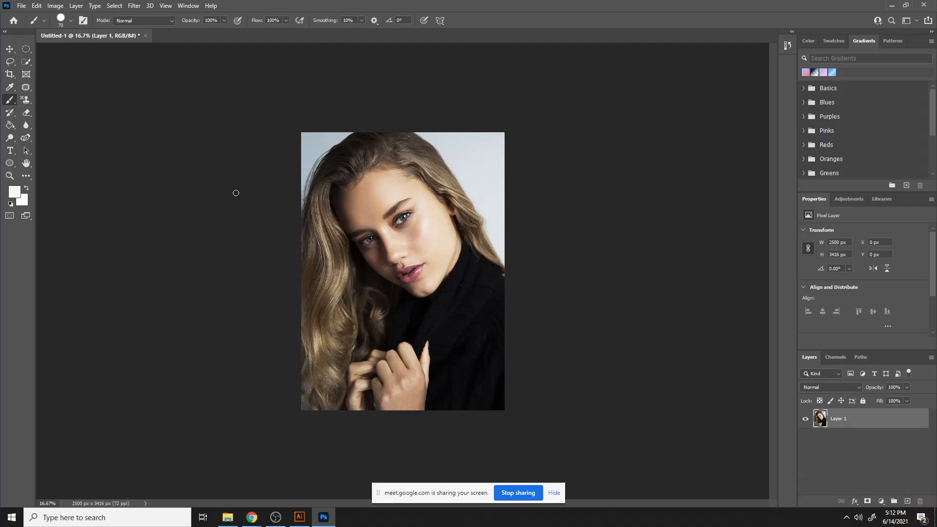
# - Remove the portrait's background with the Remove Background quick action
pyautogui.click(849, 199)
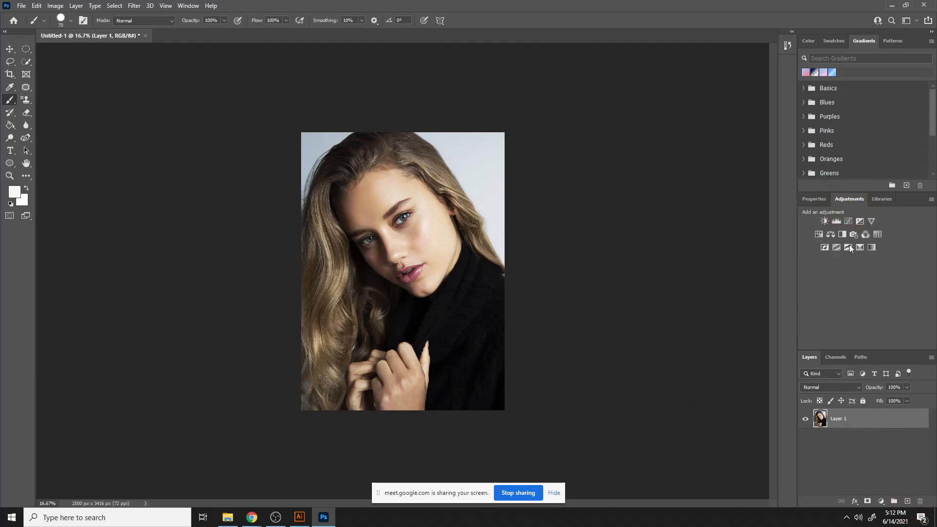
pyautogui.click(824, 200)
pyautogui.click(843, 324)
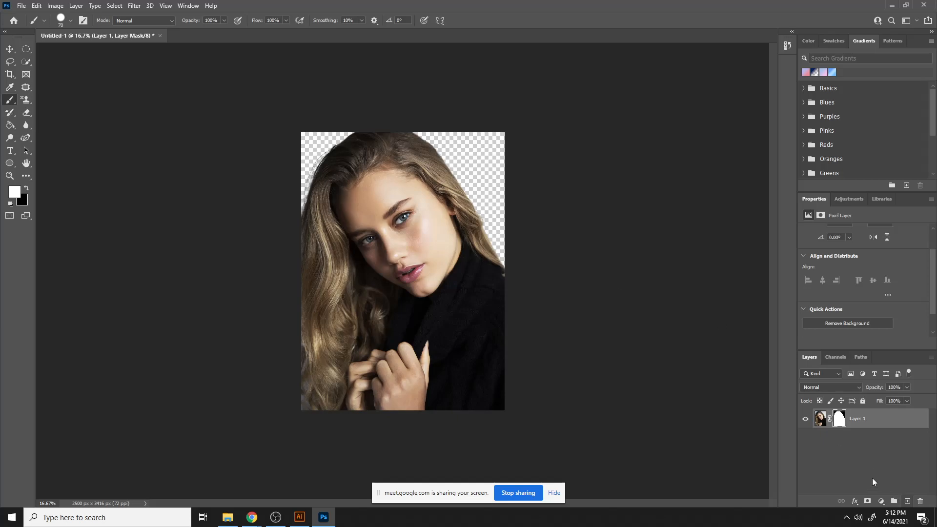
# - Inspect the cutout's hair edge up close
pyautogui.hotkey('ctrl', '=')
pyautogui.hotkey('ctrl', '=')
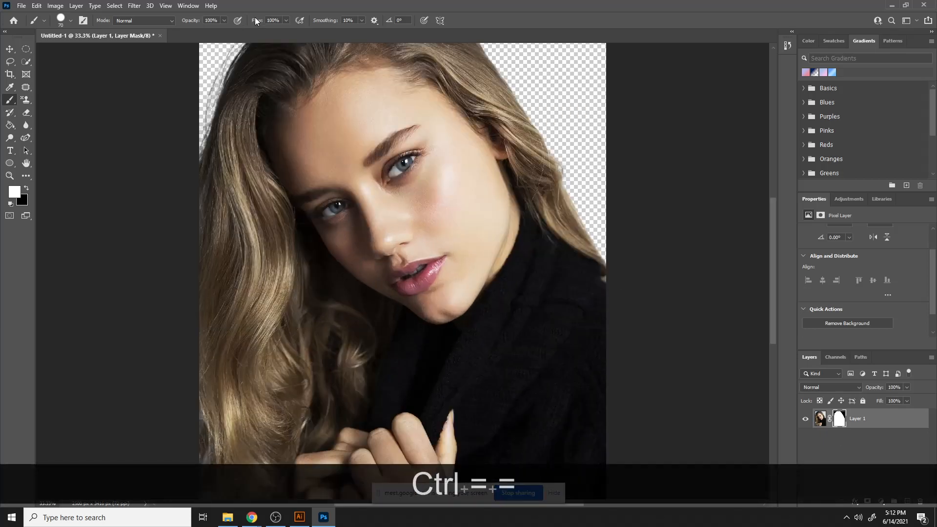
pyautogui.click(391, 200)
pyautogui.moveTo(243, 126); pyautogui.dragTo(390, 267)
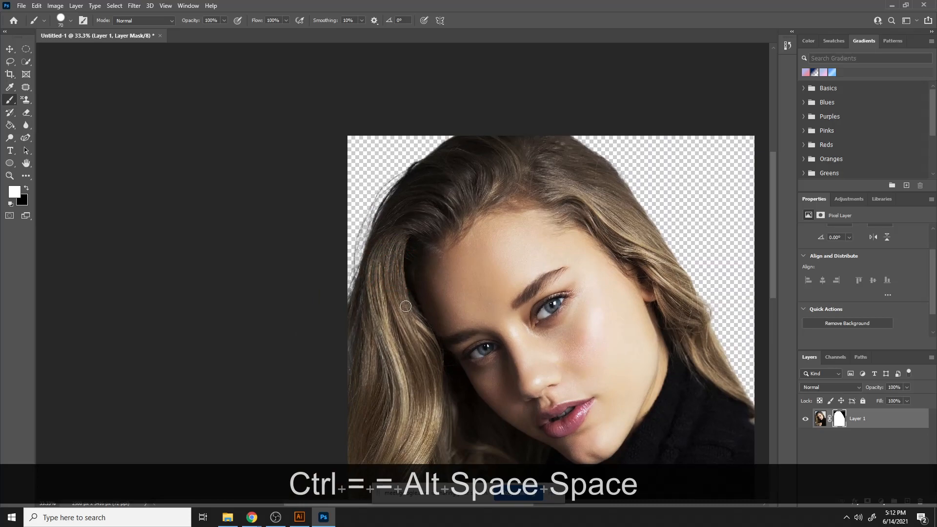
pyautogui.hotkey('ctrl', '-')
pyautogui.hotkey('ctrl', '-')
pyautogui.hotkey('ctrl', '-')
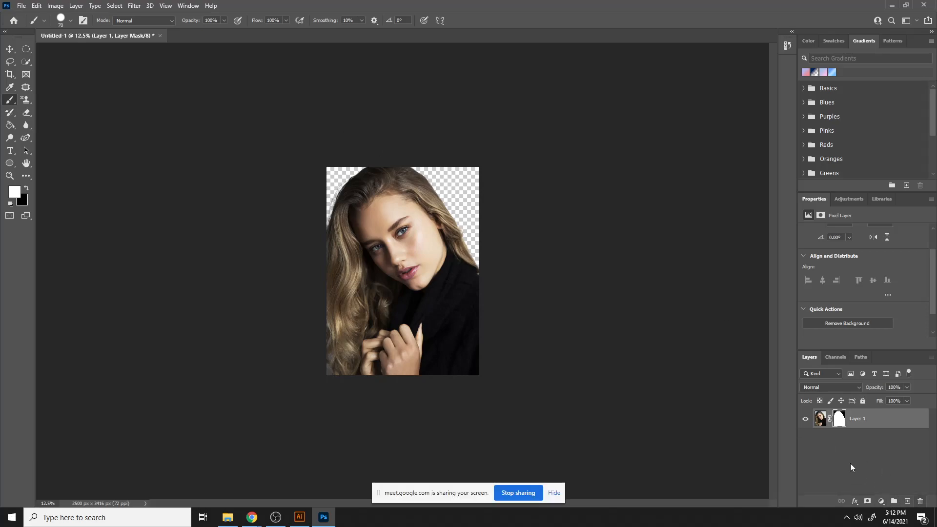
# - Add a new layer above the portrait, then search the browser's image results for movie poster background
pyautogui.click(908, 501)
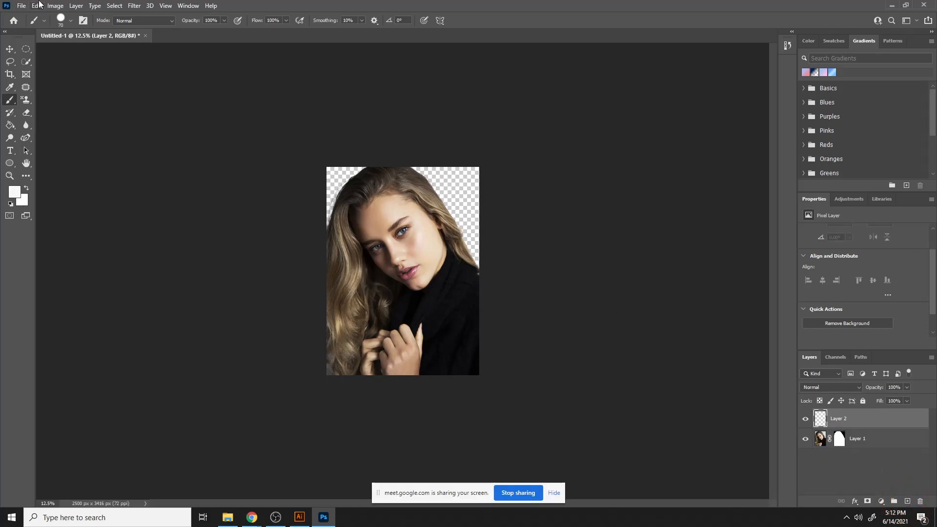
pyautogui.moveTo(251, 517)
pyautogui.click(212, 451)
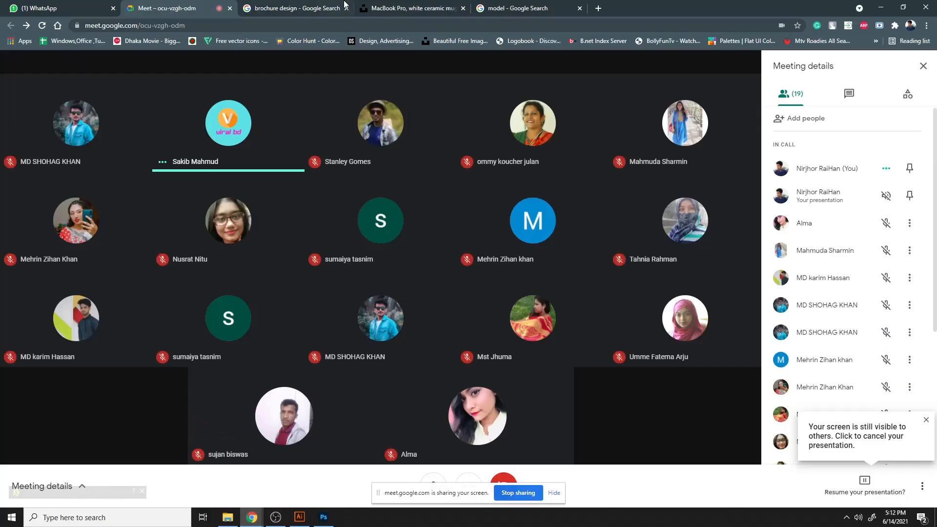
pyautogui.click(504, 6)
pyautogui.click(282, 63)
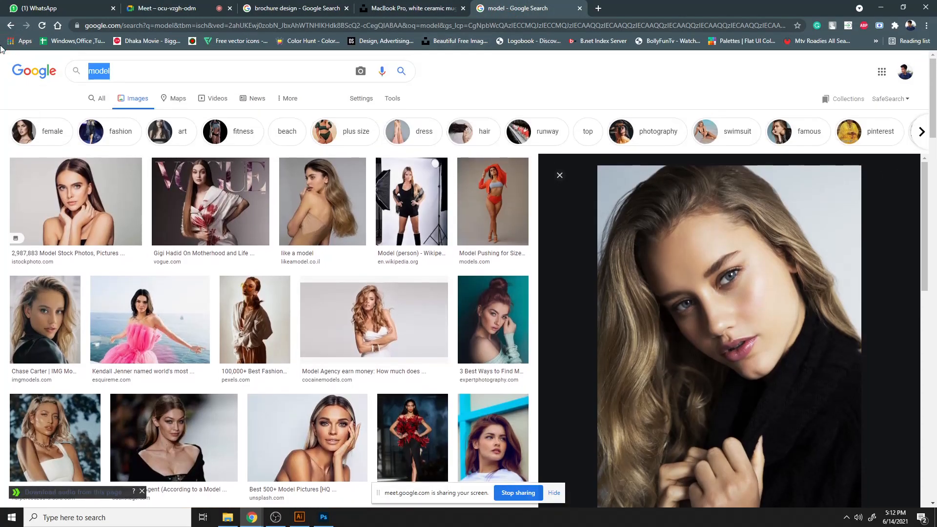
pyautogui.write('movie ')
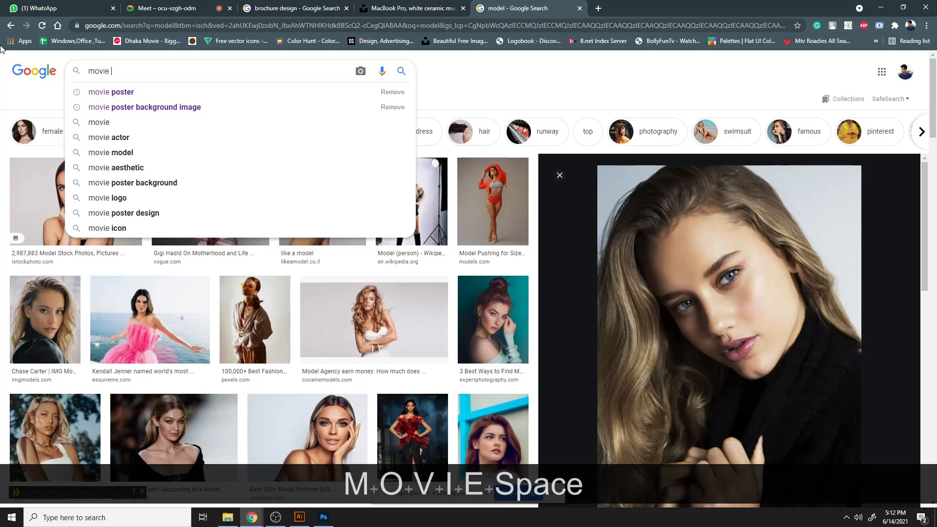
pyautogui.write('poster')
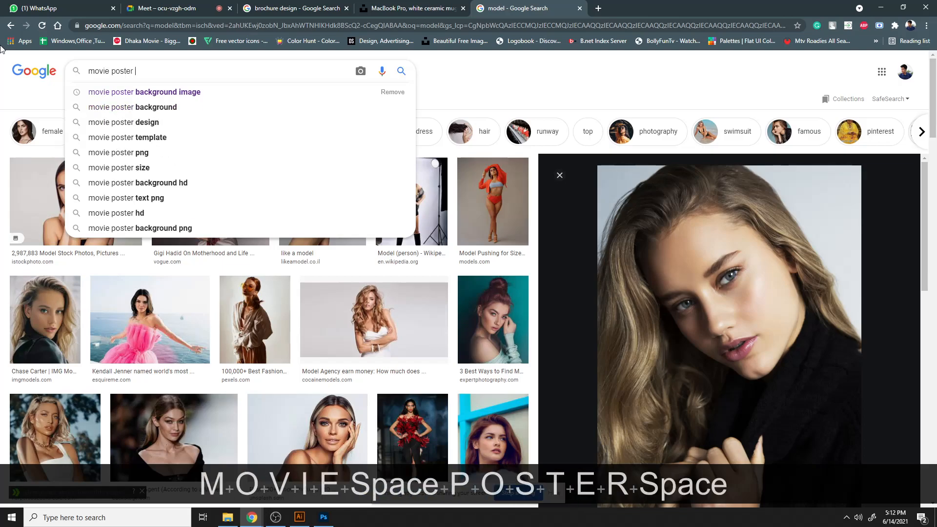
pyautogui.press('Down')
pyautogui.press('Down')
pyautogui.press('Return')
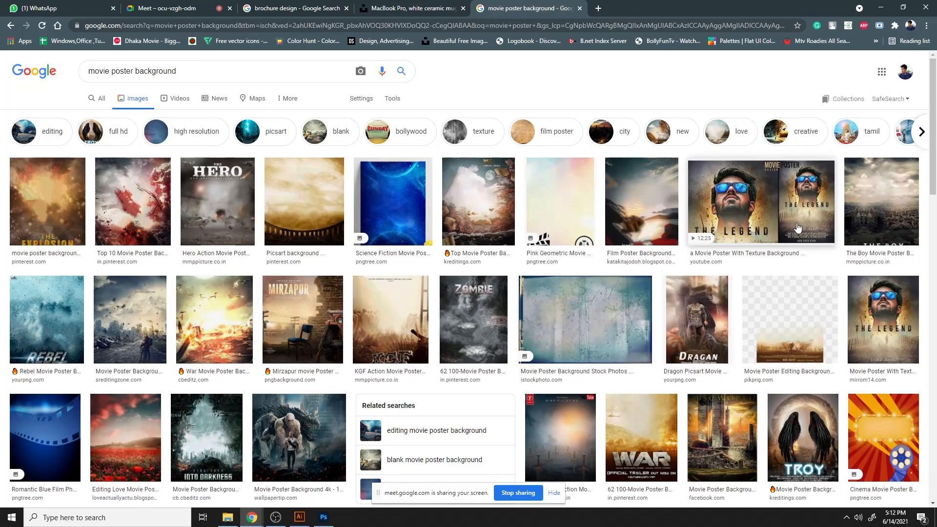
# - Open 'The Boy' movie poster background result and copy the image
pyautogui.click(881, 205)
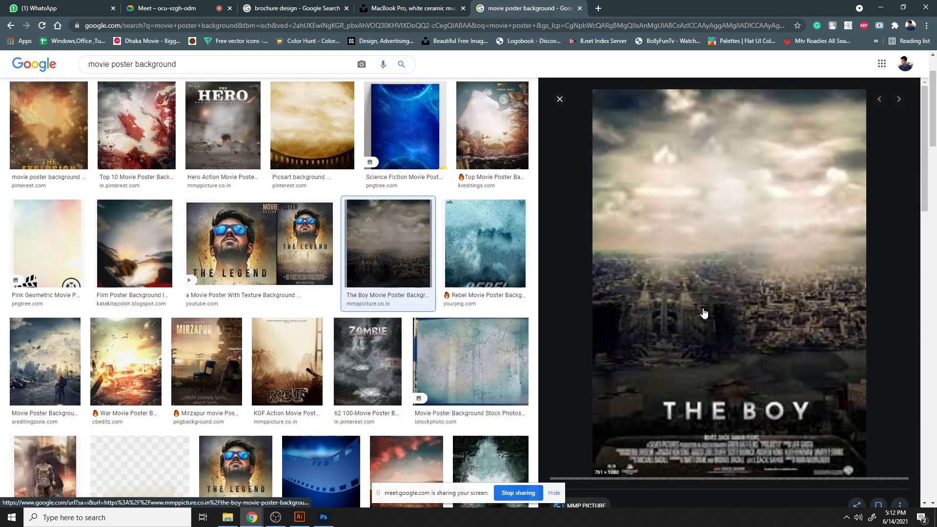
pyautogui.rightClick(712, 236)
pyautogui.click(747, 360)
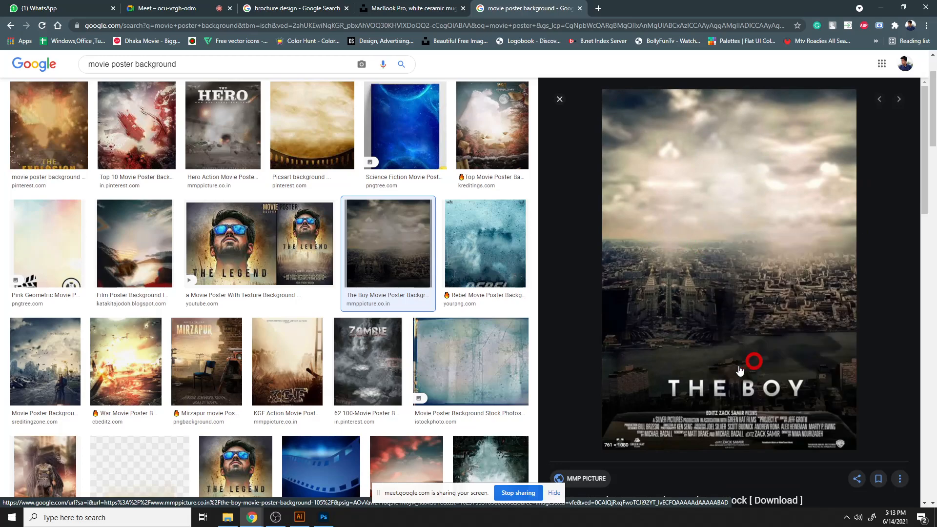
# - Paste the copied poster image into the Photoshop document and pick the Move tool
pyautogui.click(323, 517)
pyautogui.hotkey('ctrl', 'v')
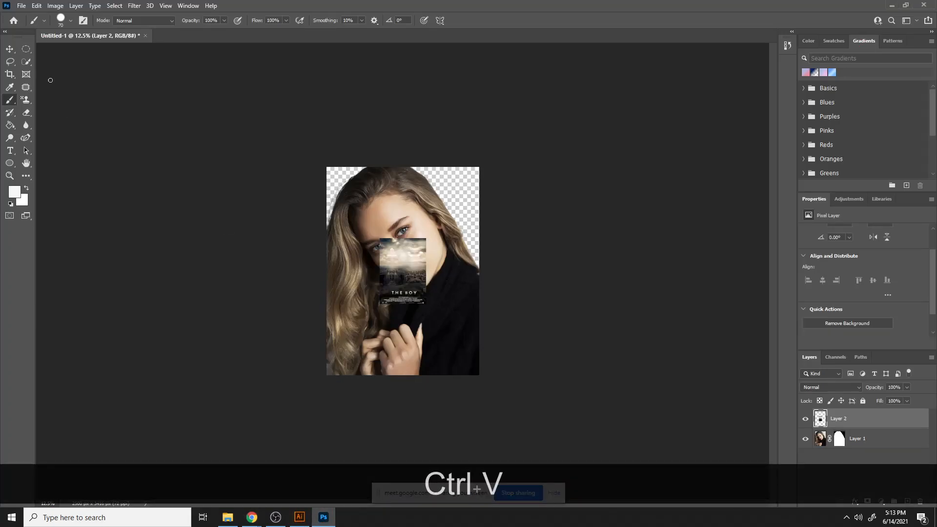
pyautogui.click(12, 49)
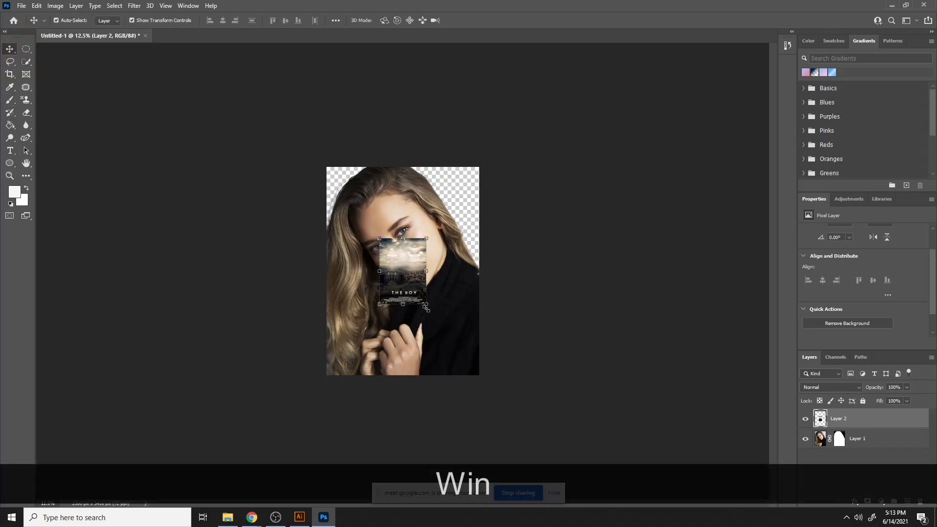
# - Scale and position the pasted poster image to fill the canvas, commit it, and move its layer beneath the portrait layer
pyautogui.moveTo(427, 309); pyautogui.dragTo(560, 435)
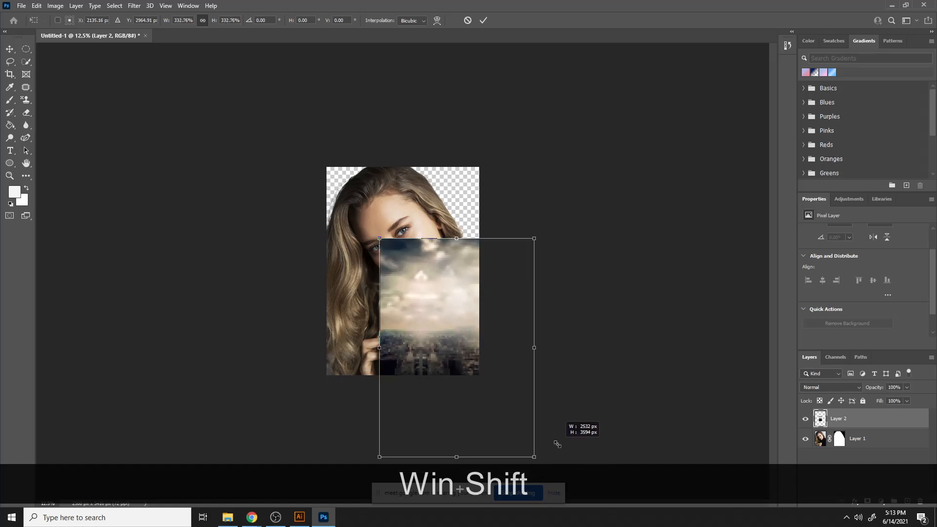
pyautogui.moveTo(433, 320); pyautogui.dragTo(380, 252)
pyautogui.press('Return')
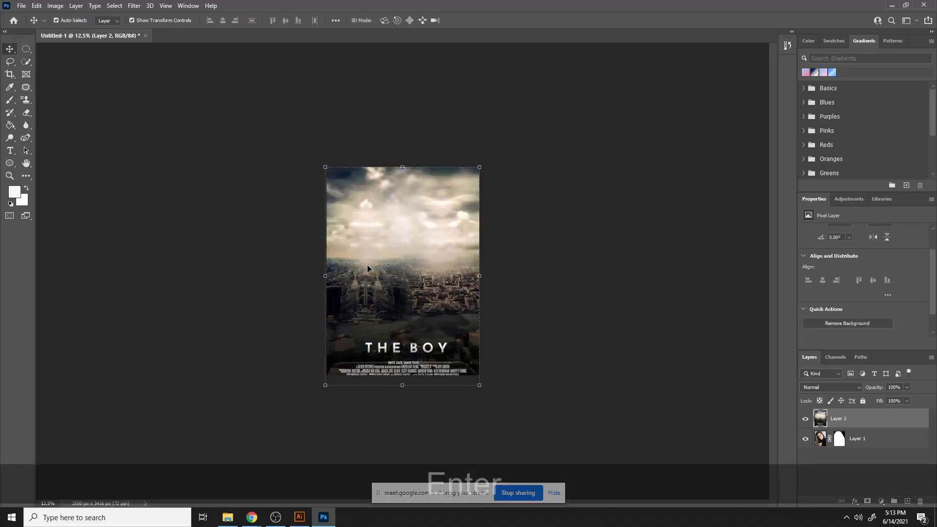
pyautogui.moveTo(871, 418); pyautogui.dragTo(868, 446)
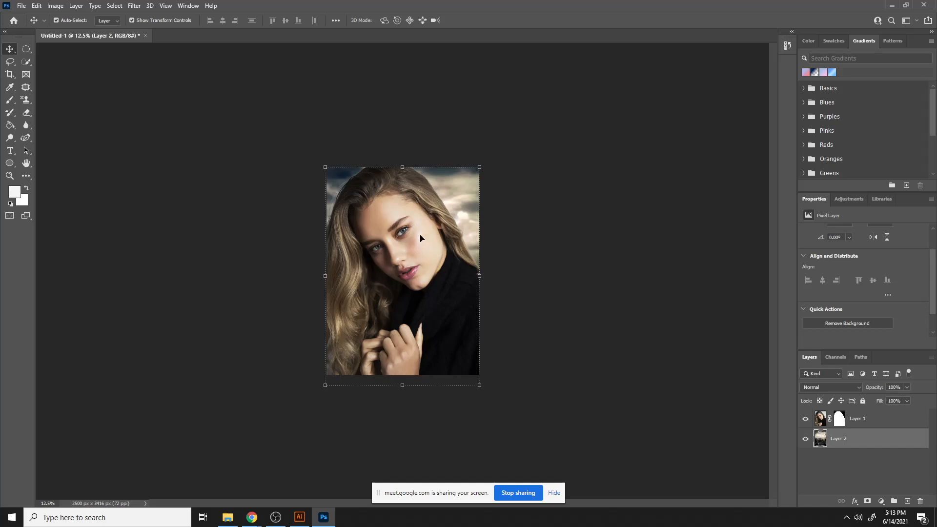
# - Add a Color Balance adjustment layer above the portrait layer
pyautogui.click(890, 423)
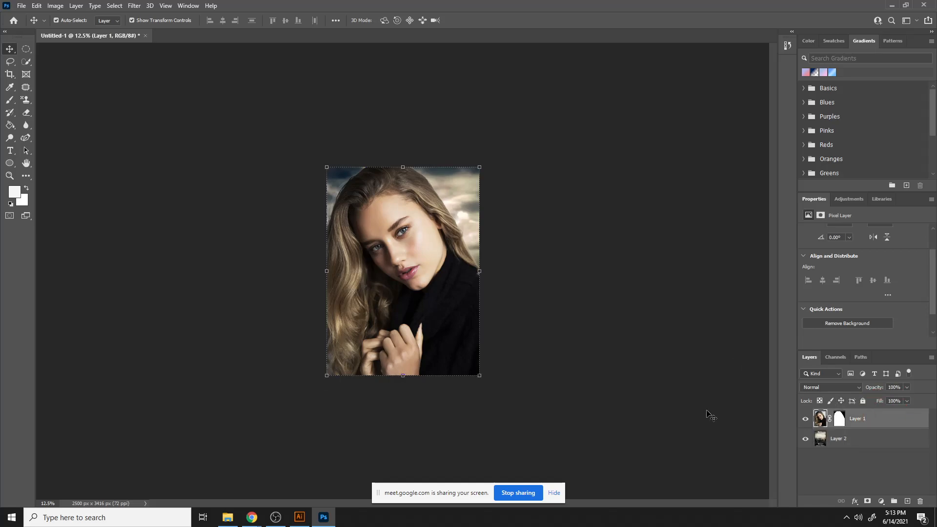
pyautogui.click(881, 501)
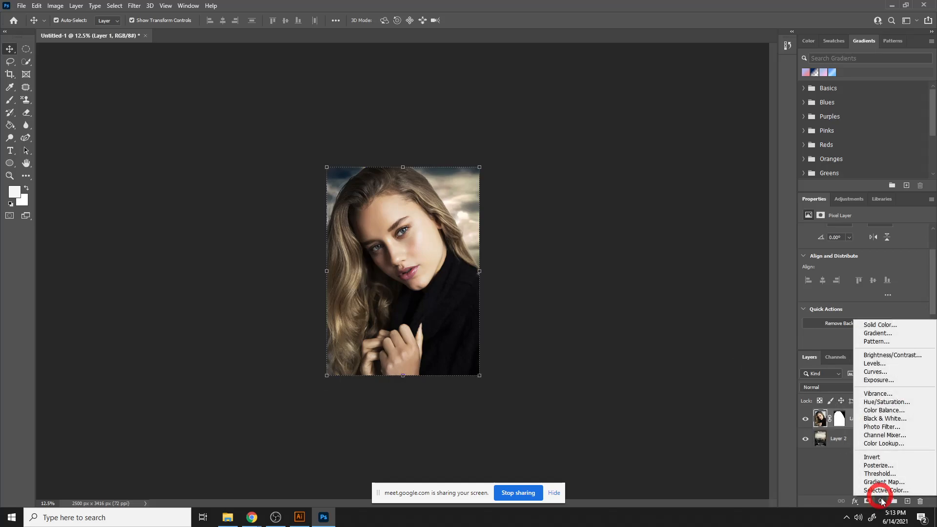
pyautogui.click(883, 411)
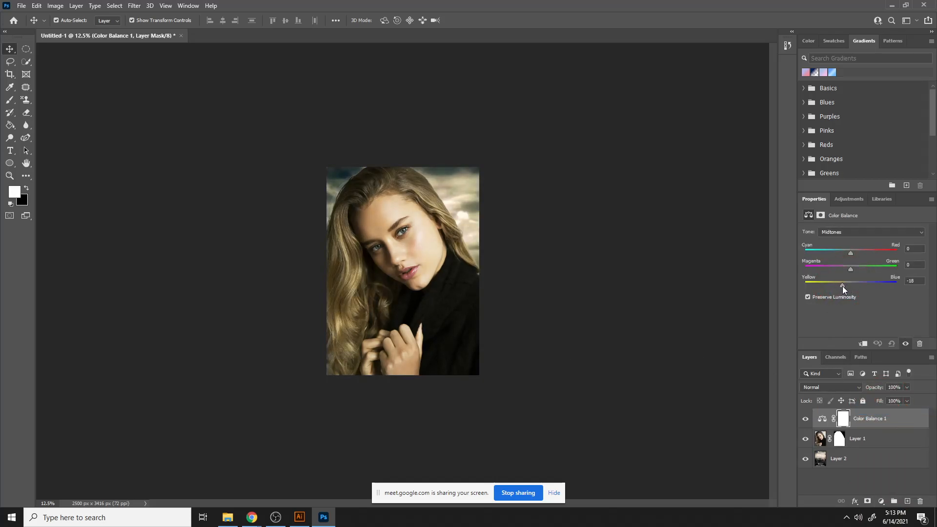
# - Clip the Color Balance layer to the portrait and set midtones to Cyan-Red +4, Magenta-Green +11, Yellow-Blue -1
pyautogui.moveTo(842, 286); pyautogui.dragTo(842, 286)
pyautogui.press('alt')
pyautogui.keyDown('alt'); pyautogui.click(824, 427); pyautogui.keyUp('alt')
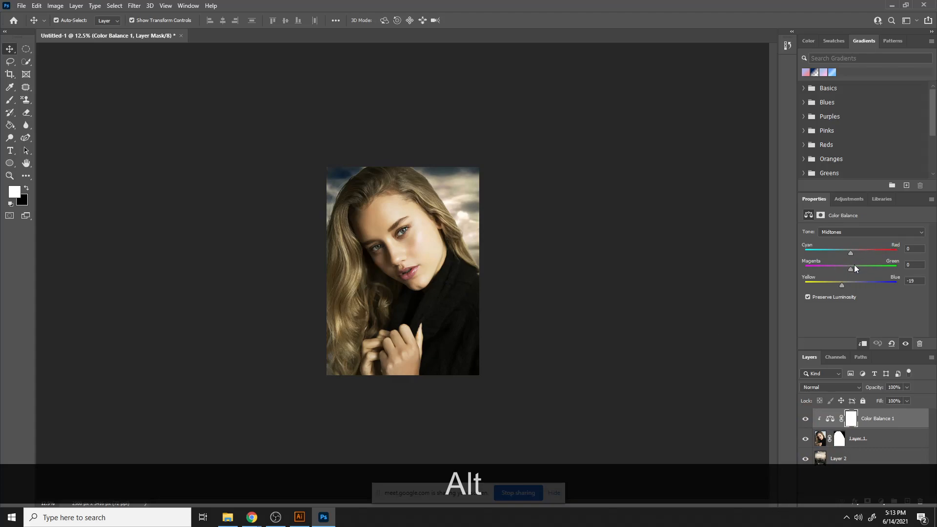
pyautogui.moveTo(846, 286)
pyautogui.mouseDown()
pyautogui.moveTo(883, 289)
pyautogui.moveTo(788, 295)
pyautogui.moveTo(859, 295)
pyautogui.mouseUp()
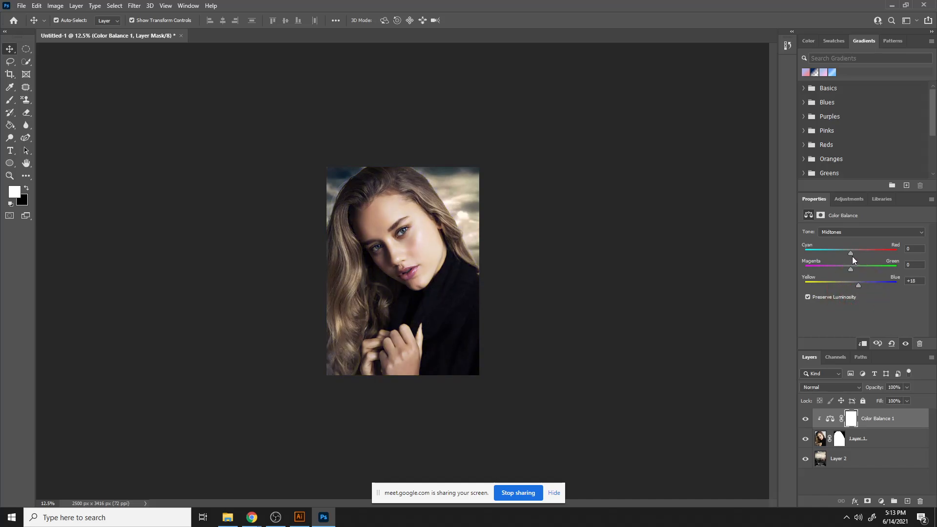
pyautogui.moveTo(852, 254); pyautogui.dragTo(854, 272)
pyautogui.moveTo(848, 285); pyautogui.dragTo(850, 285)
# - Toggle the Color Balance layer's visibility off and on to compare the portrait before and after
pyautogui.click(806, 419)
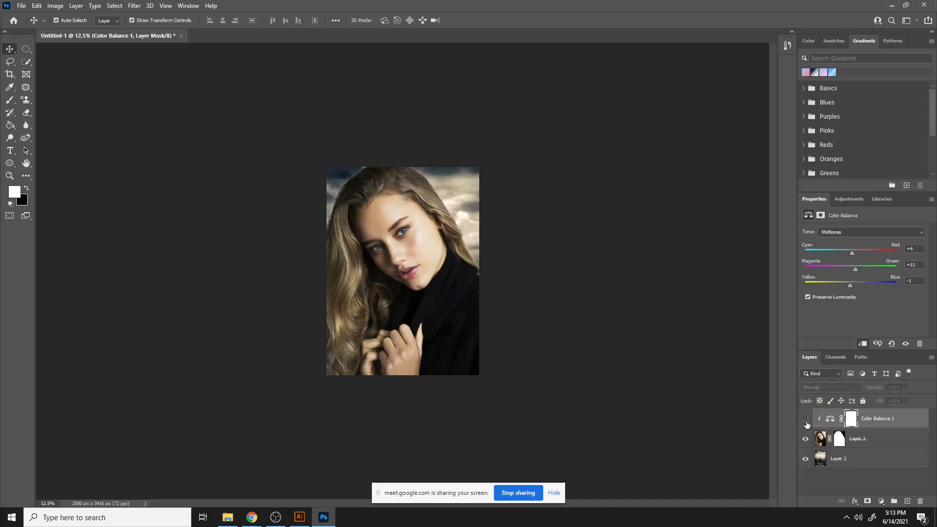
pyautogui.click(805, 419)
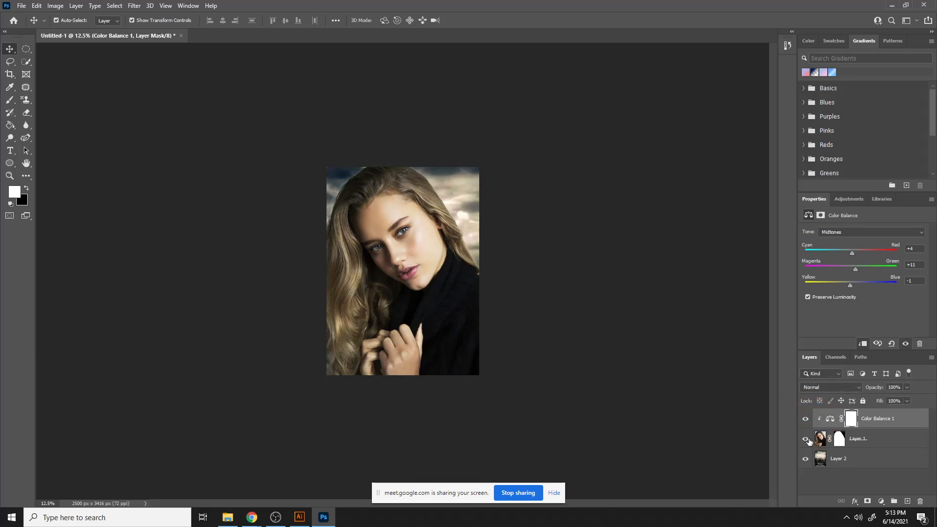
pyautogui.click(807, 443)
pyautogui.click(525, 318)
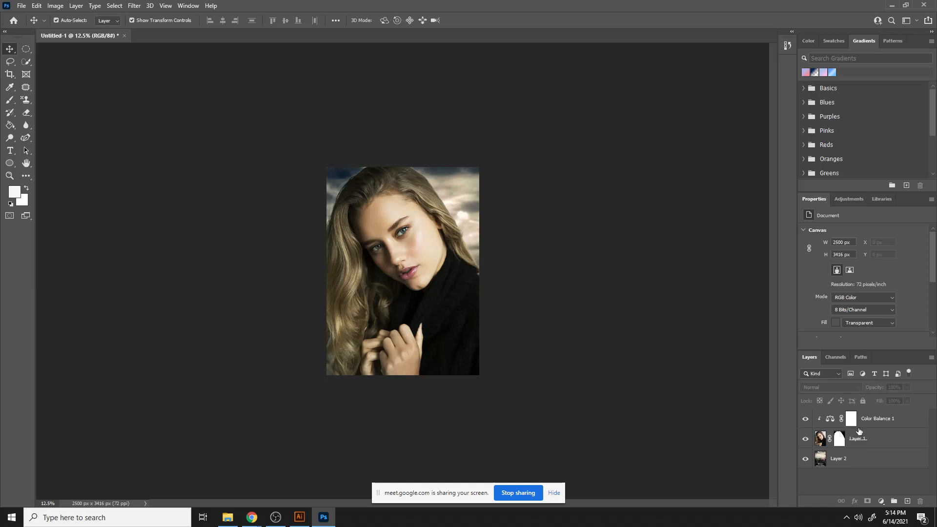
# - Duplicate the Color Balance adjustment layer
pyautogui.click(886, 425)
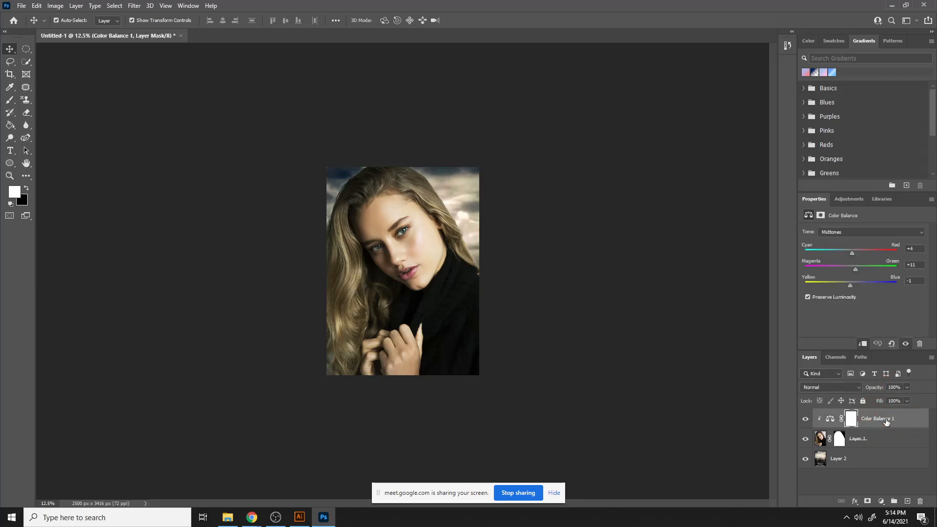
pyautogui.moveTo(886, 422); pyautogui.dragTo(907, 500)
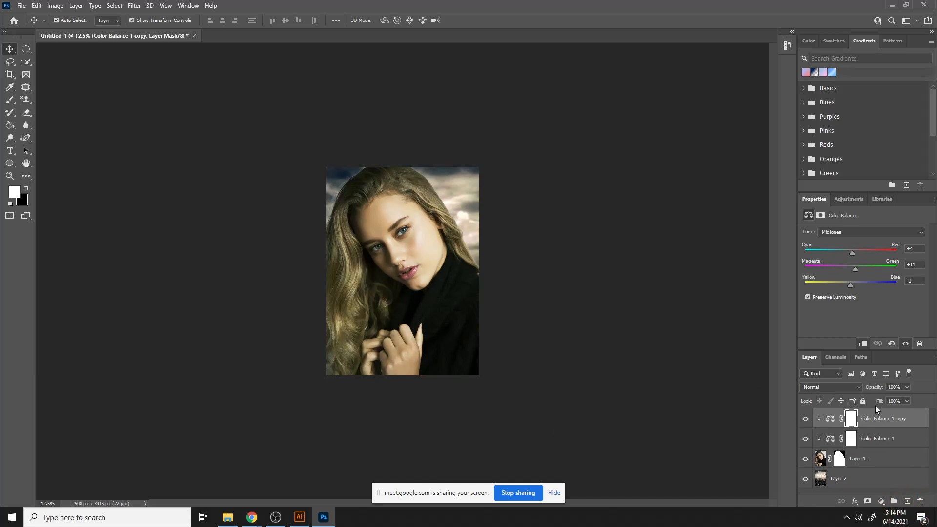
pyautogui.moveTo(878, 417); pyautogui.dragTo(921, 502)
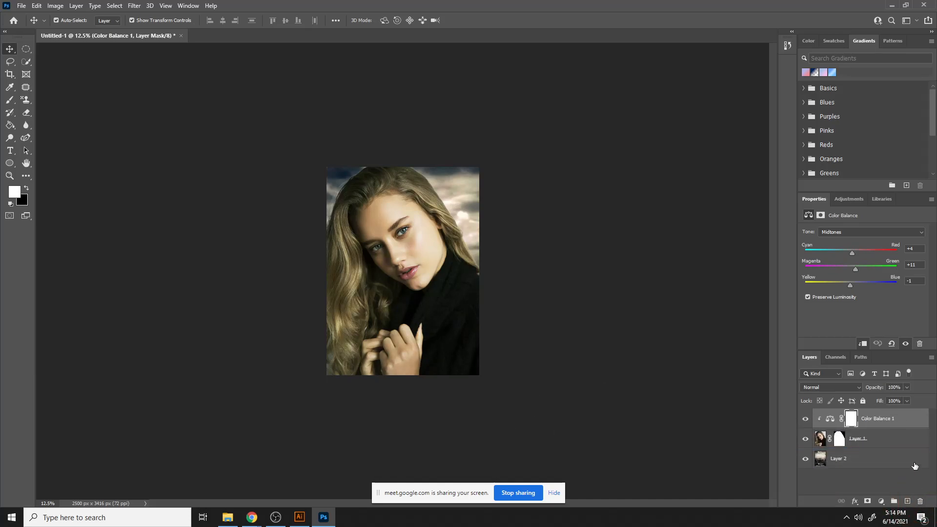
pyautogui.moveTo(899, 428); pyautogui.dragTo(907, 501)
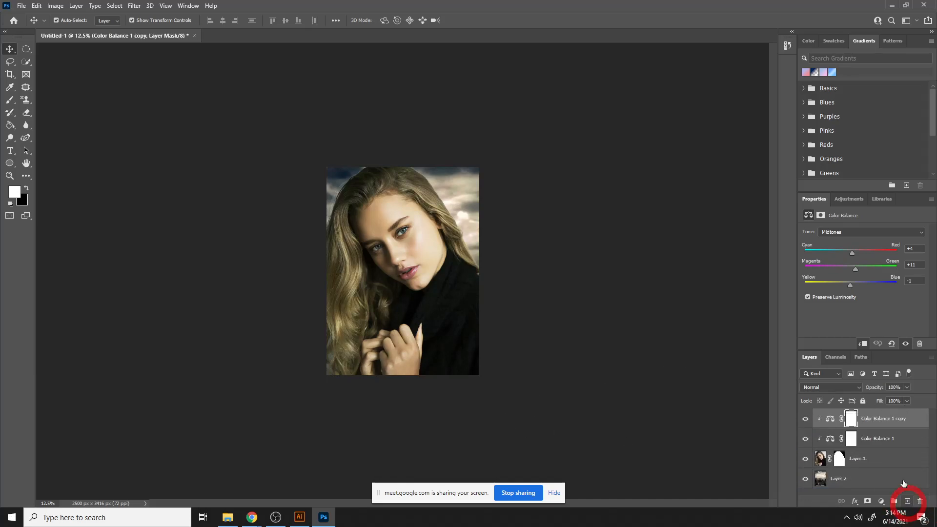
# - Close the document and switch back to the browser
pyautogui.click(194, 36)
pyautogui.click(469, 192)
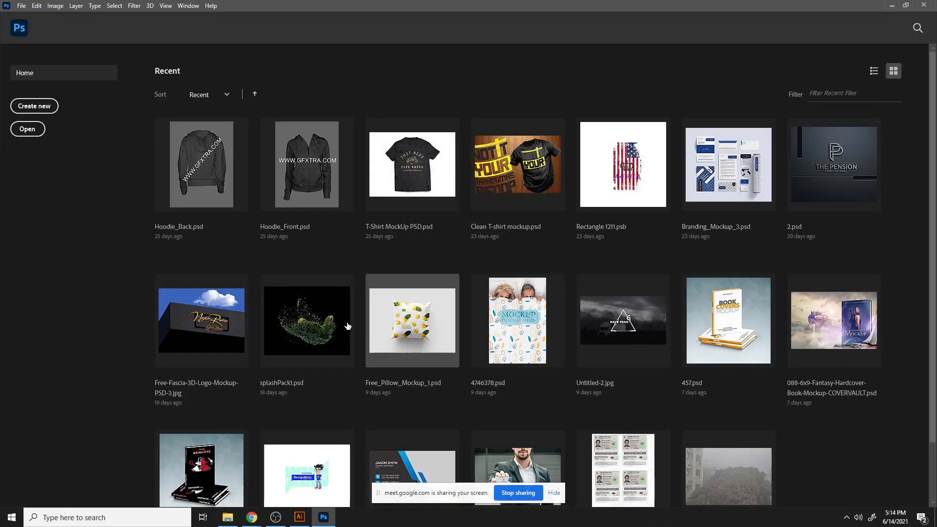
pyautogui.moveTo(254, 518)
pyautogui.click(199, 471)
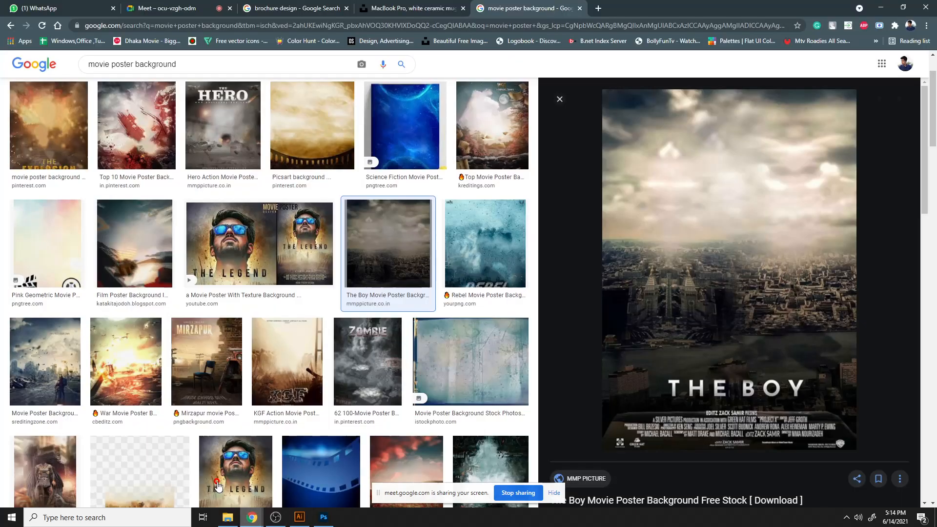
# - Search the browser's images for model image and browse the results
pyautogui.scroll(2, 336, 316)
pyautogui.scroll(-9, 337, 316)
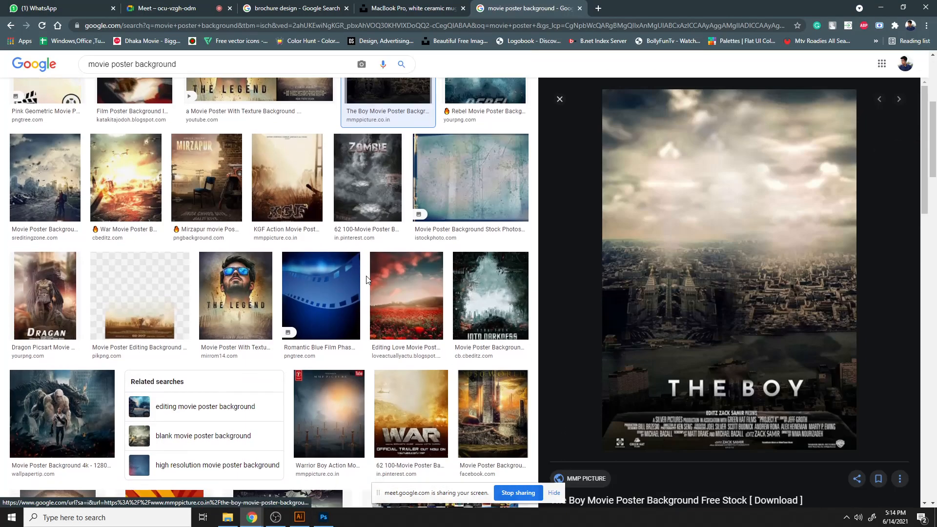
pyautogui.scroll(3, 335, 302)
pyautogui.scroll(6, 334, 301)
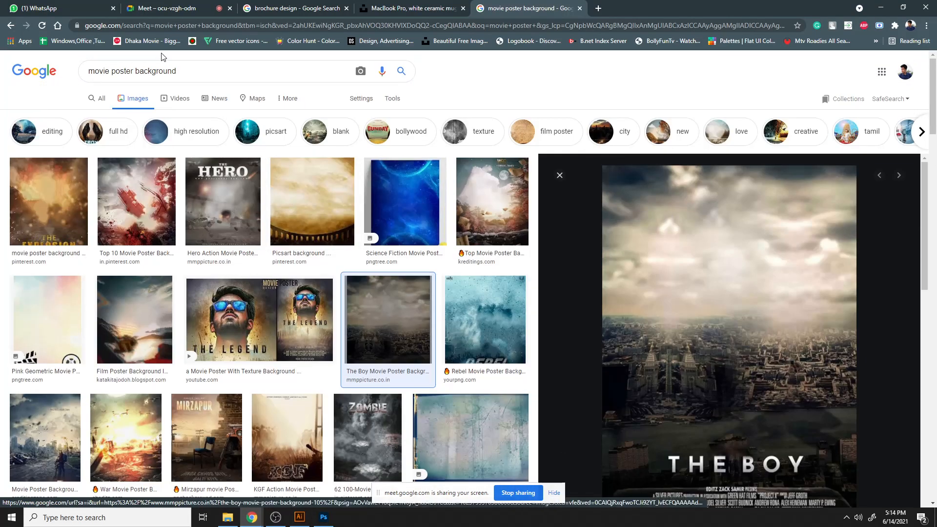
pyautogui.tripleClick(161, 69)
pyautogui.write('md')
pyautogui.press('BackSpace')
pyautogui.write('o')
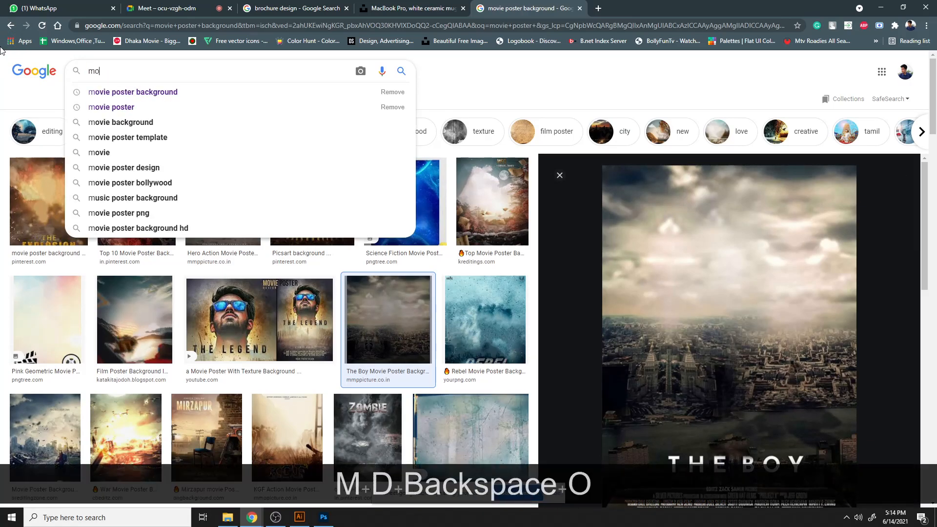
pyautogui.write('del image')
pyautogui.press('Return')
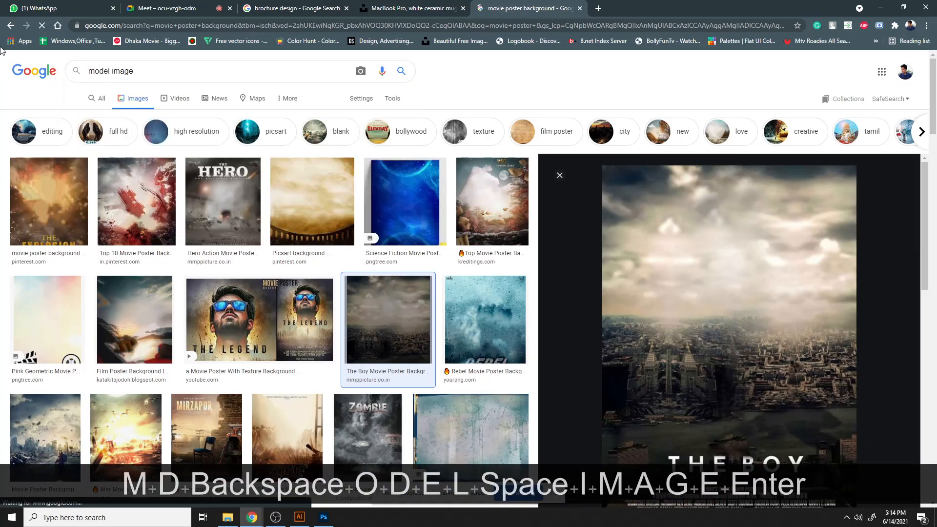
pyautogui.scroll(-20, 414, 278)
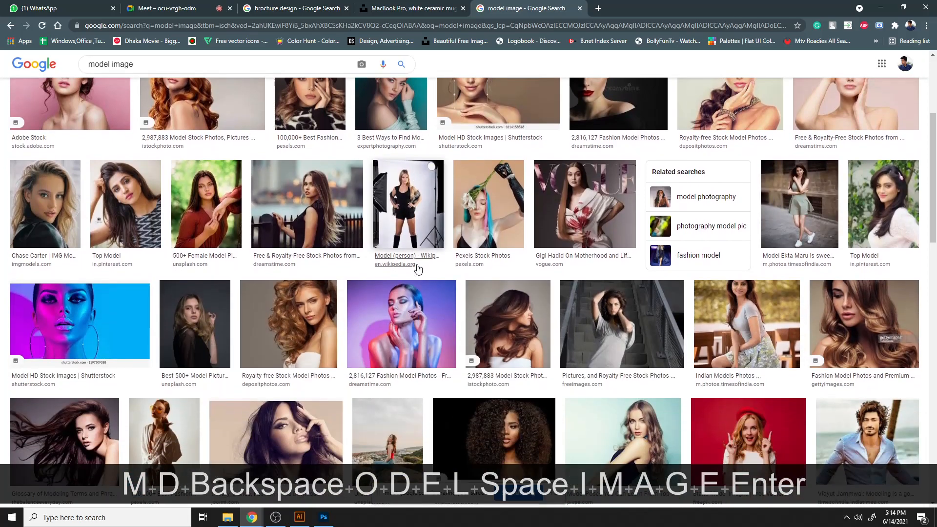
pyautogui.scroll(-10, 418, 268)
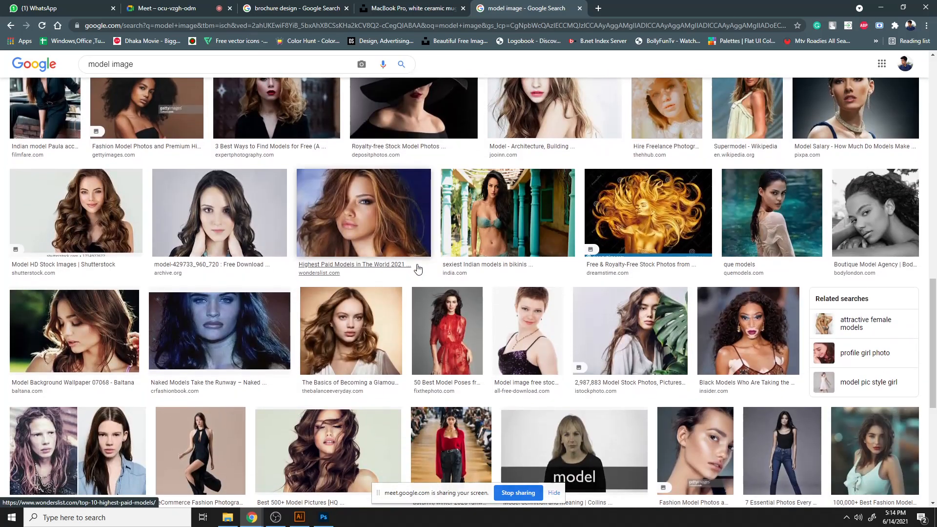
pyautogui.scroll(-8, 417, 267)
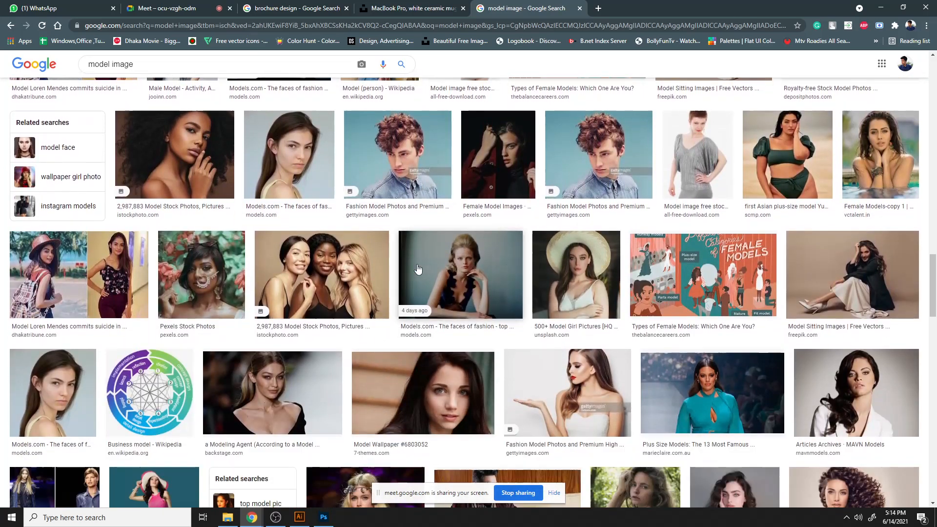
pyautogui.scroll(5, 417, 268)
pyautogui.scroll(20, 418, 268)
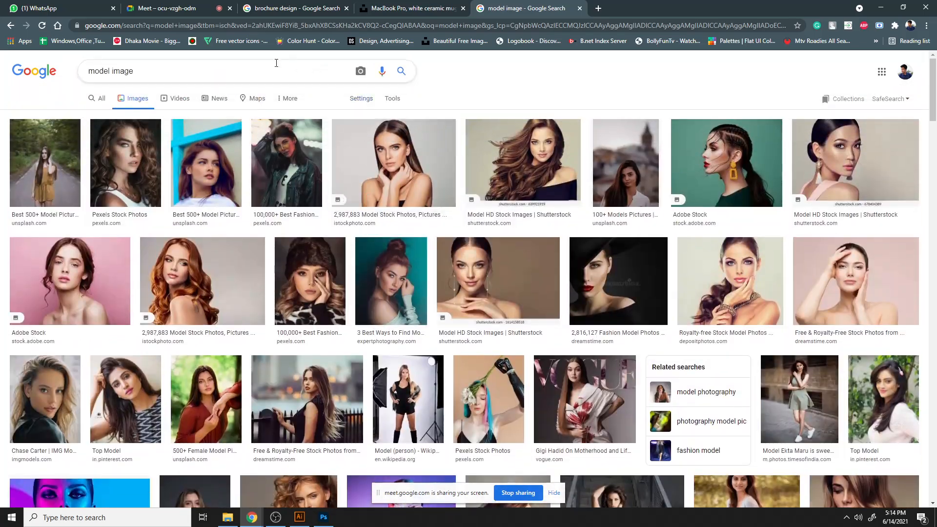
# - Search the images for facce noise and open one of the results
pyautogui.moveTo(274, 69); pyautogui.dragTo(2, 65)
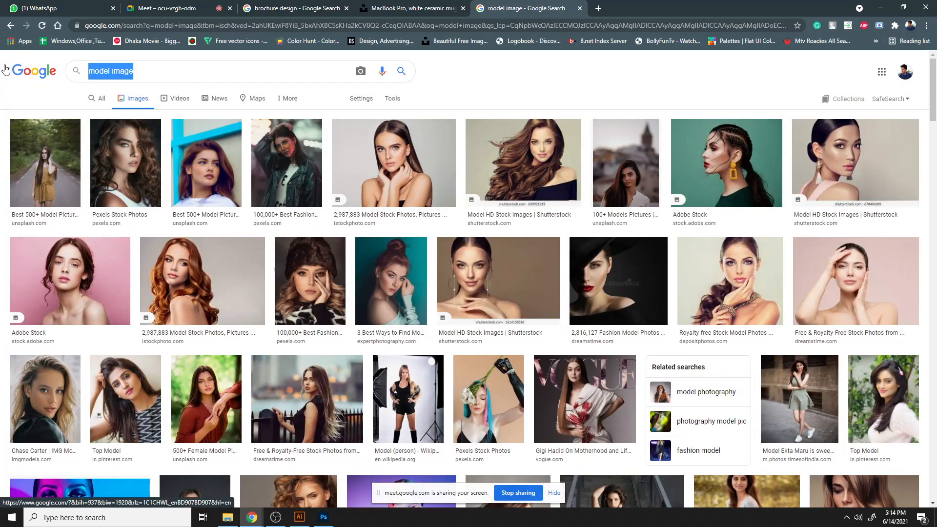
pyautogui.write('facce b')
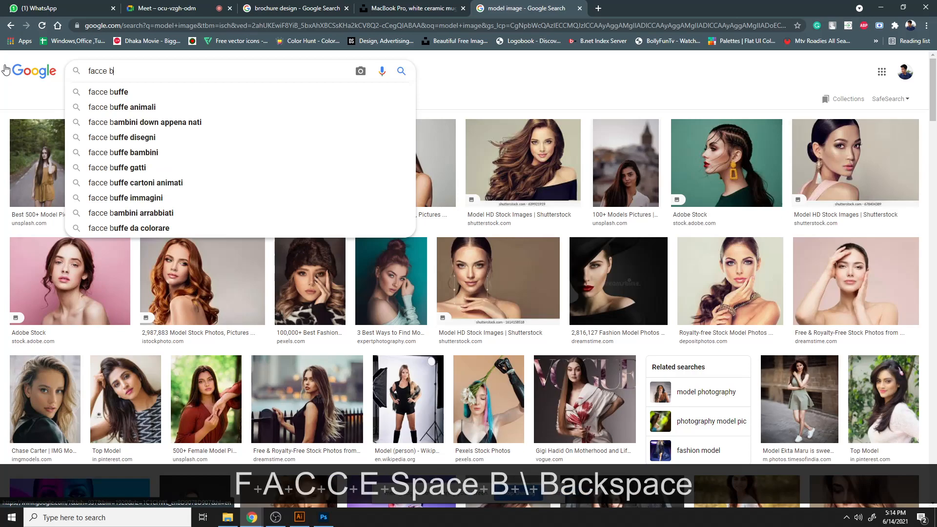
pyautogui.press('BackSpace')
pyautogui.write('nouis')
pyautogui.press('BackSpace')
pyautogui.press('BackSpace')
pyautogui.write('i')
pyautogui.press('BackSpace')
pyautogui.press('BackSpace')
pyautogui.write('is')
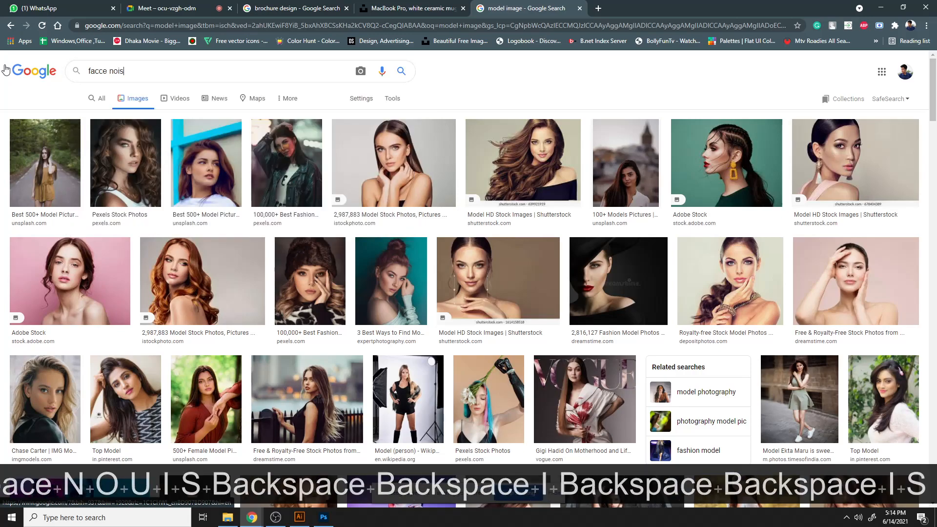
pyautogui.write('e')
pyautogui.press('Return')
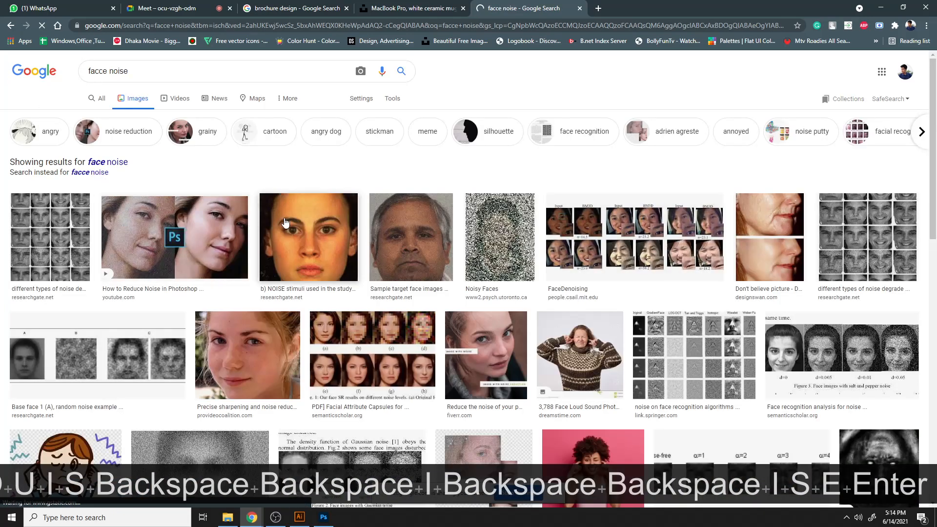
pyautogui.scroll(-2, 263, 299)
pyautogui.click(262, 296)
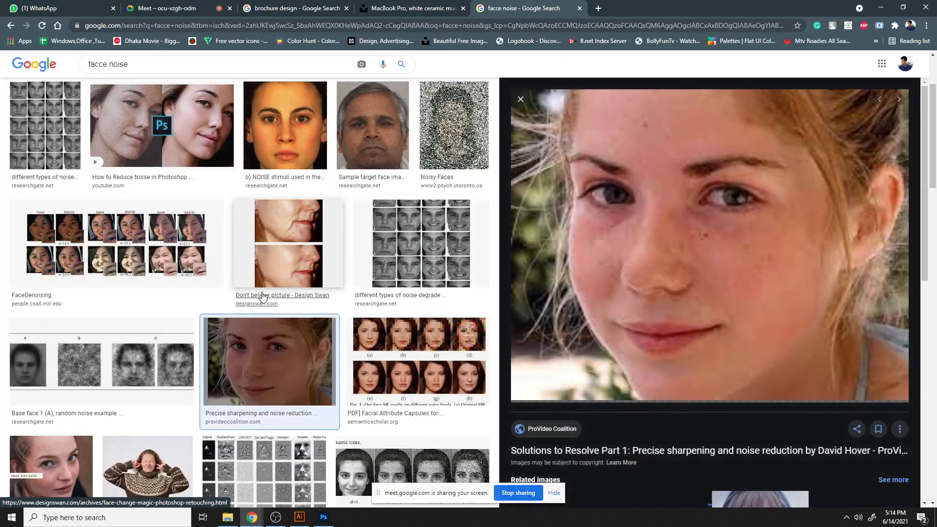
# - Search the images for face piples and open the hard pimples result
pyautogui.moveTo(128, 65); pyautogui.dragTo(101, 70)
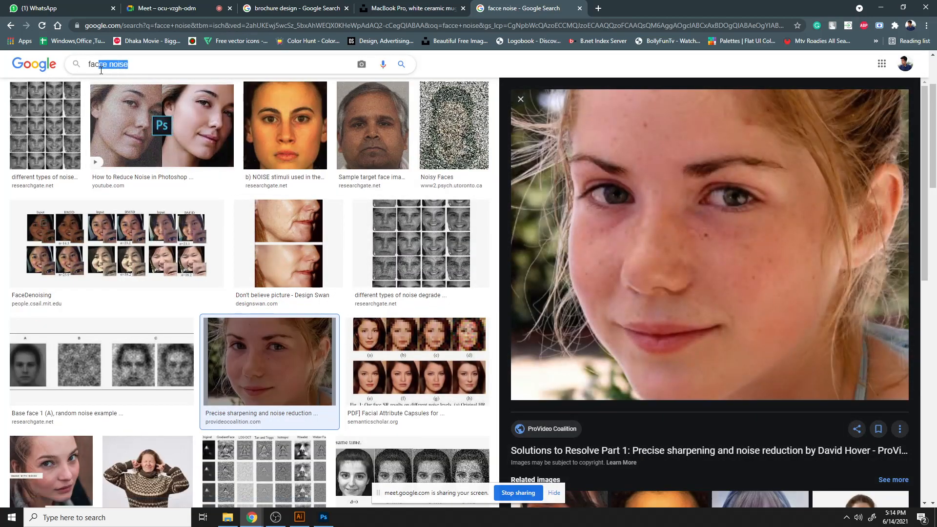
pyautogui.write('e')
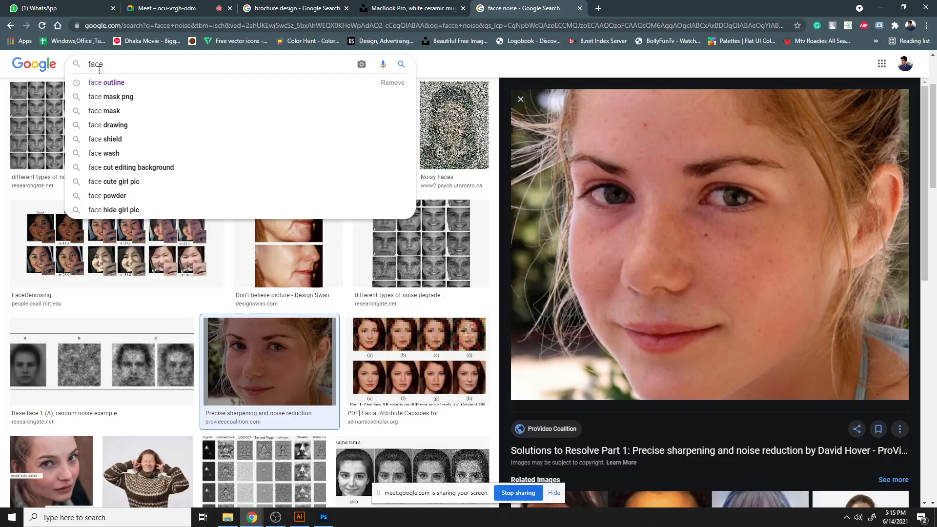
pyautogui.write('piples')
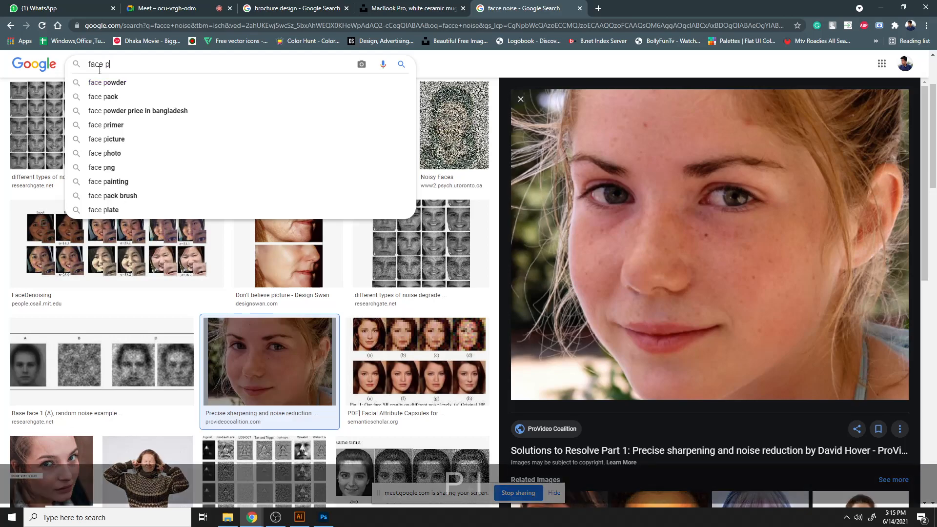
pyautogui.press('Return')
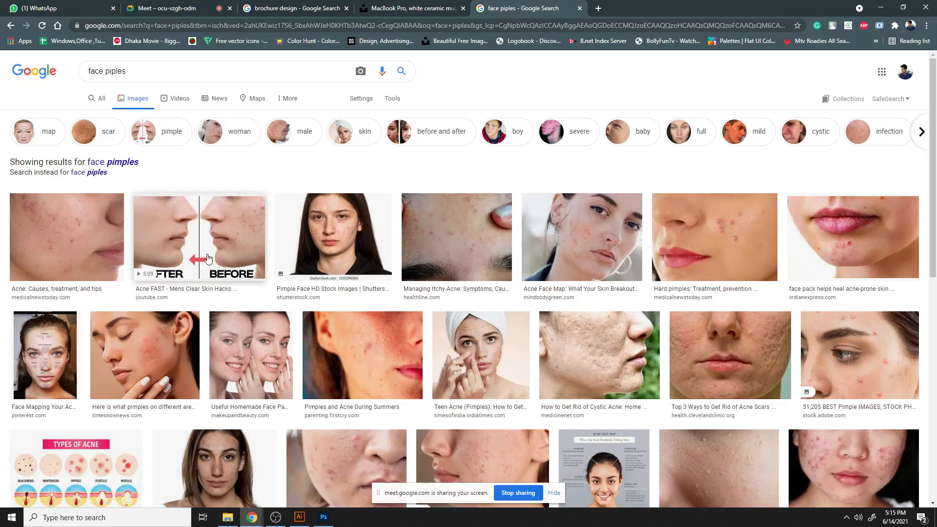
pyautogui.click(689, 232)
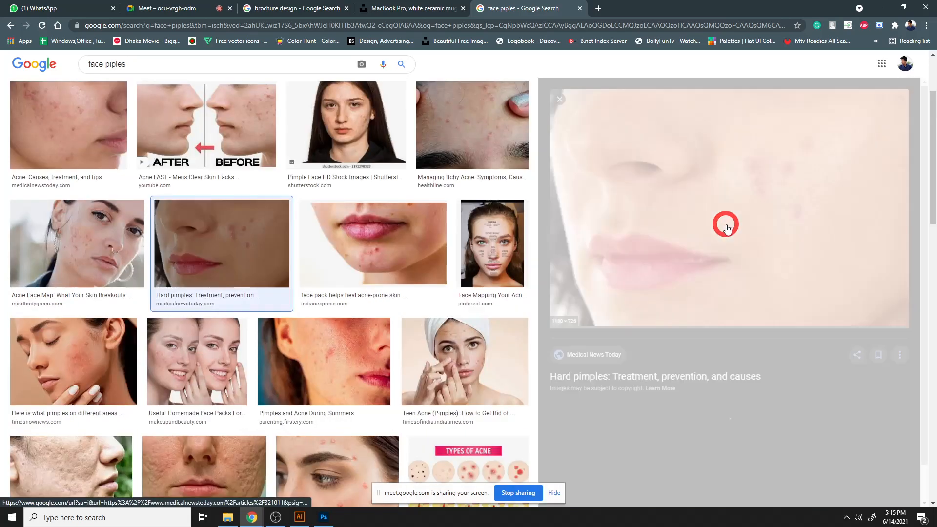
# - Copy the hard pimples image and switch to Photoshop
pyautogui.rightClick(727, 229)
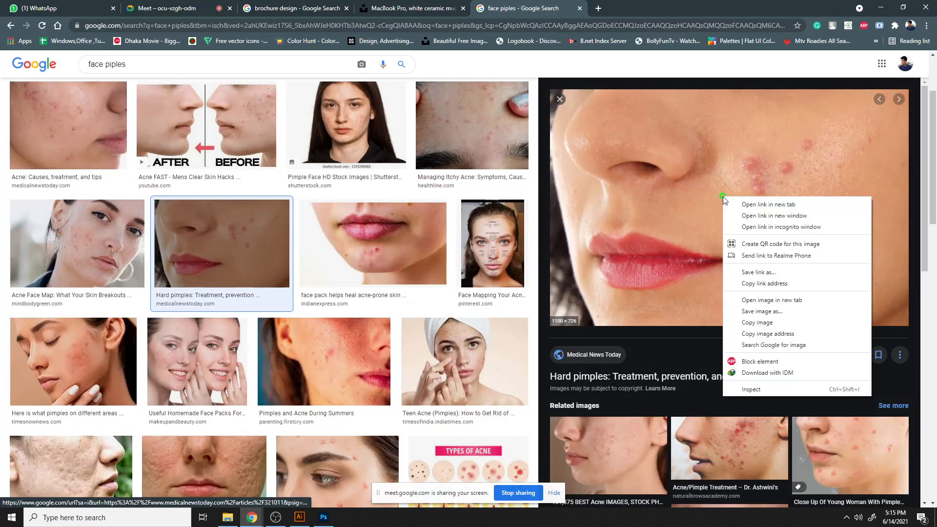
pyautogui.click(753, 324)
pyautogui.click(322, 514)
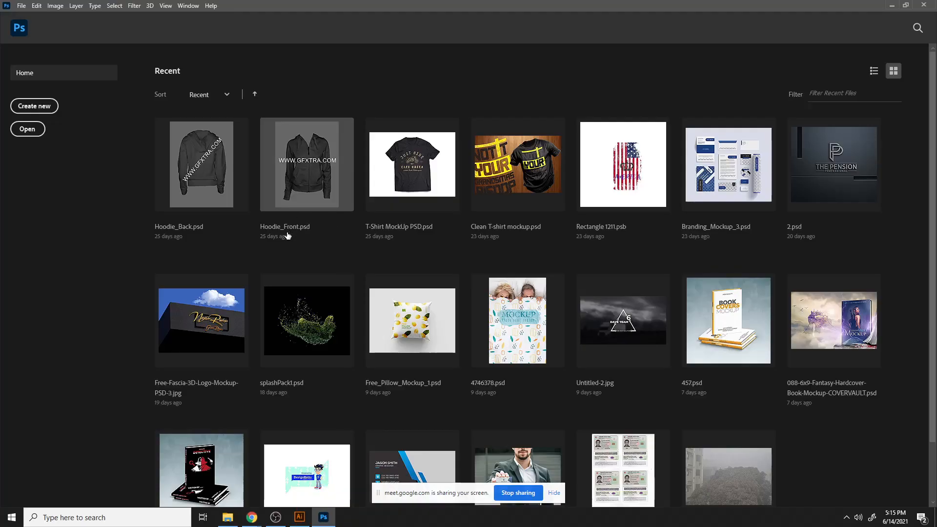
# - Create a new document and paste the copied face image into it
pyautogui.click(28, 130)
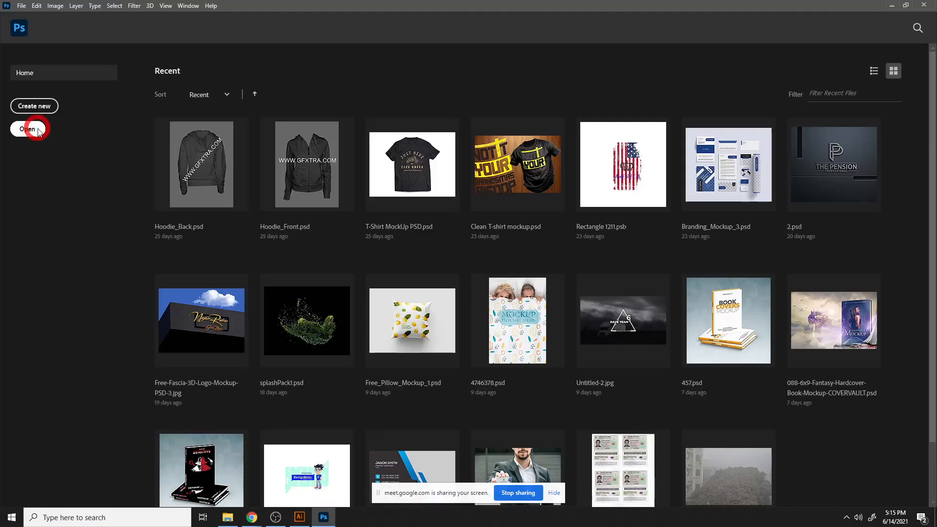
pyautogui.click(430, 248)
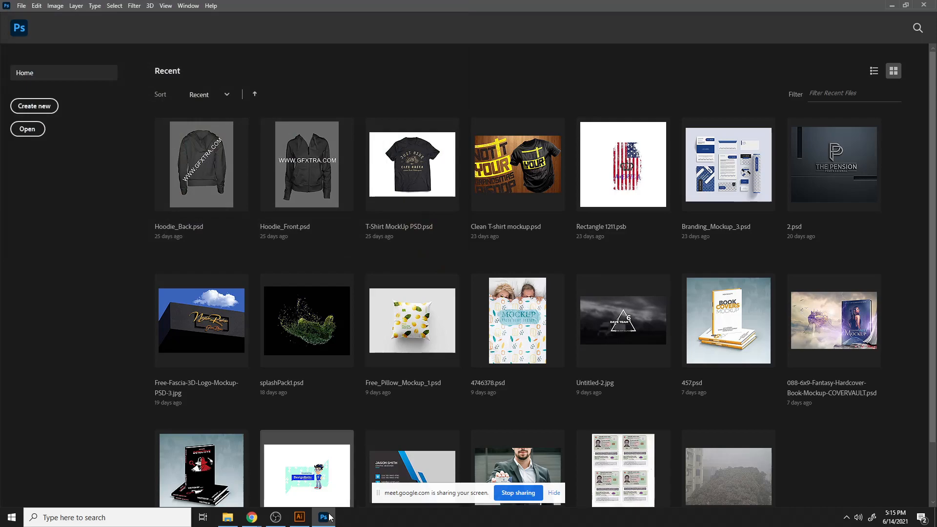
pyautogui.click(42, 106)
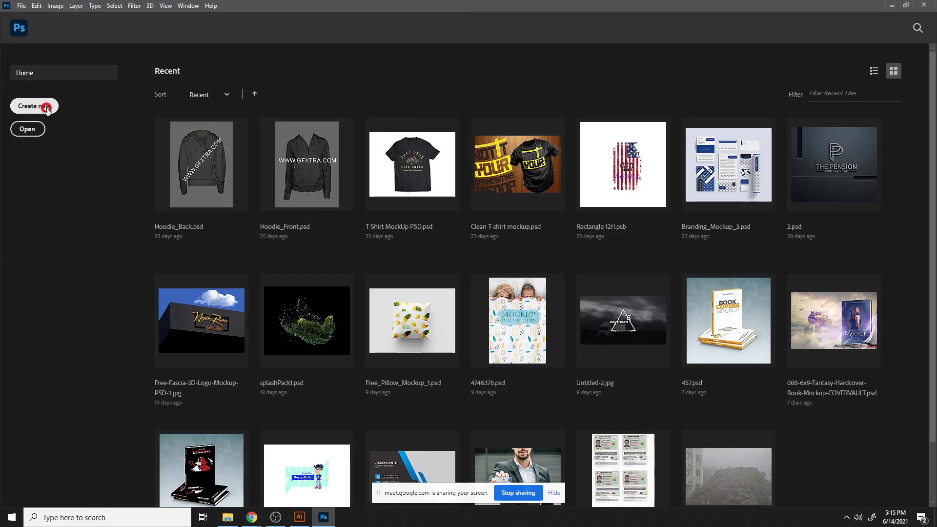
pyautogui.click(642, 402)
pyautogui.hotkey('ctrl', 'v')
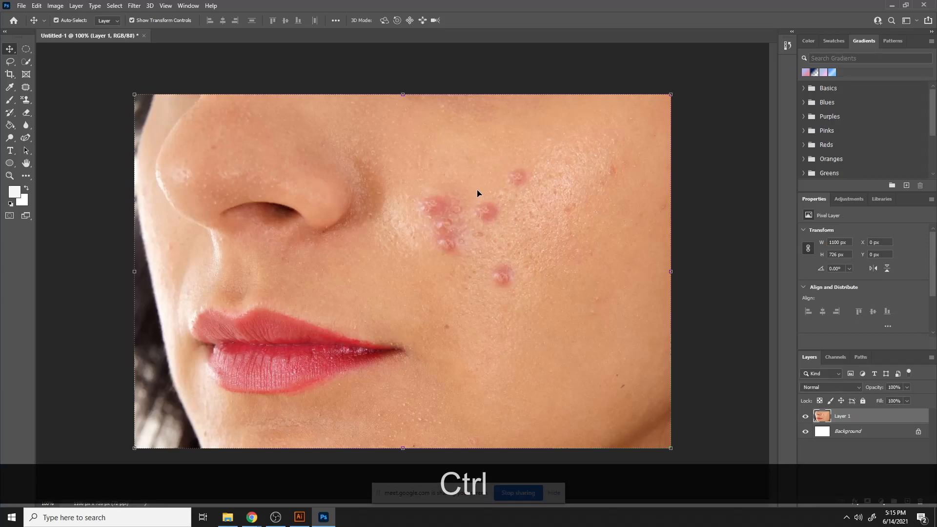
# - Duplicate the pasted face layer and hide the original Layer 1
pyautogui.hotkey('ctrl', '=')
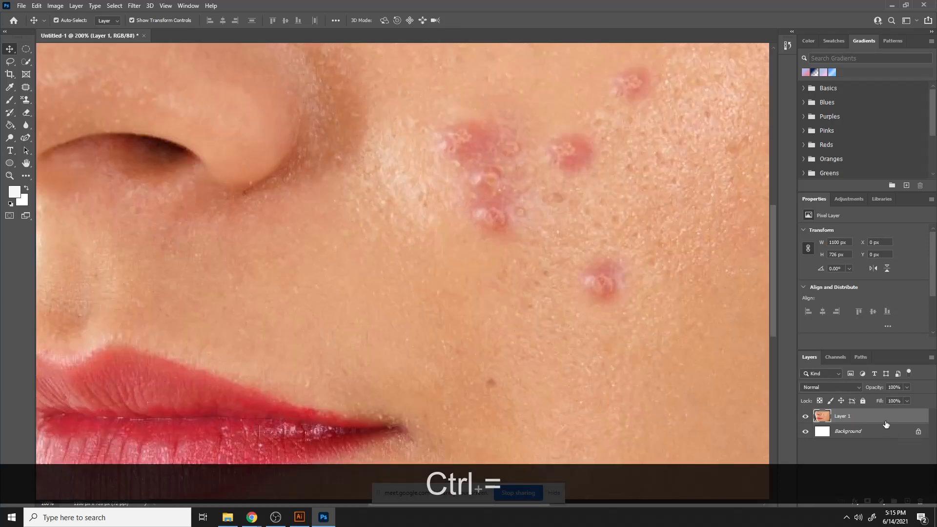
pyautogui.click(806, 416)
pyautogui.click(805, 417)
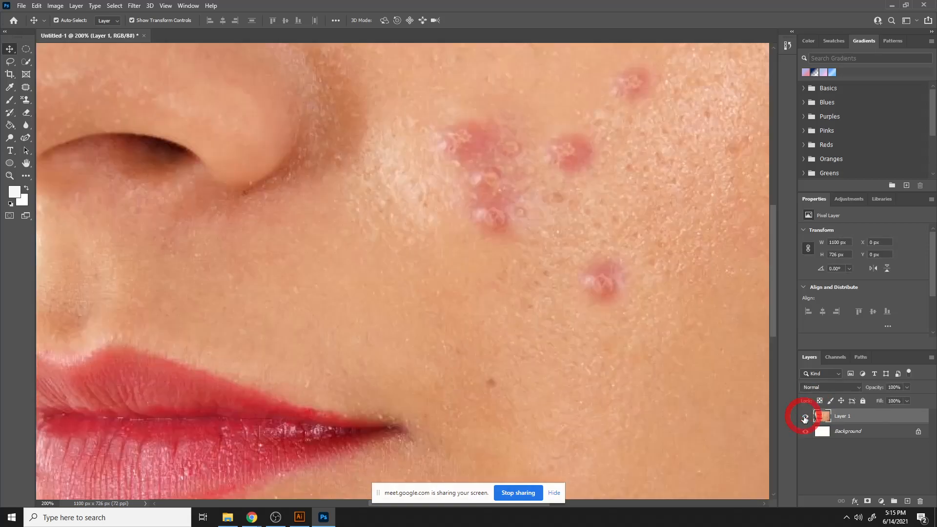
pyautogui.hotkey('ctrl', 'j')
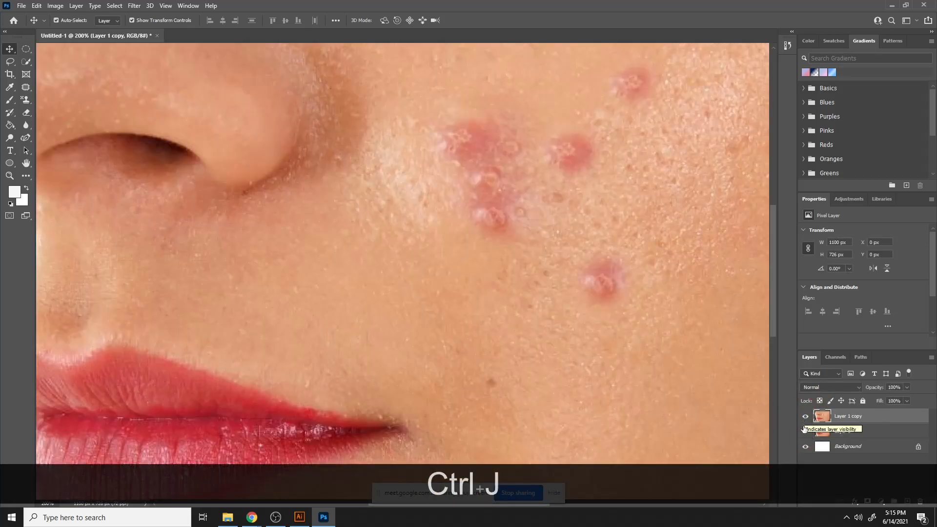
pyautogui.click(805, 431)
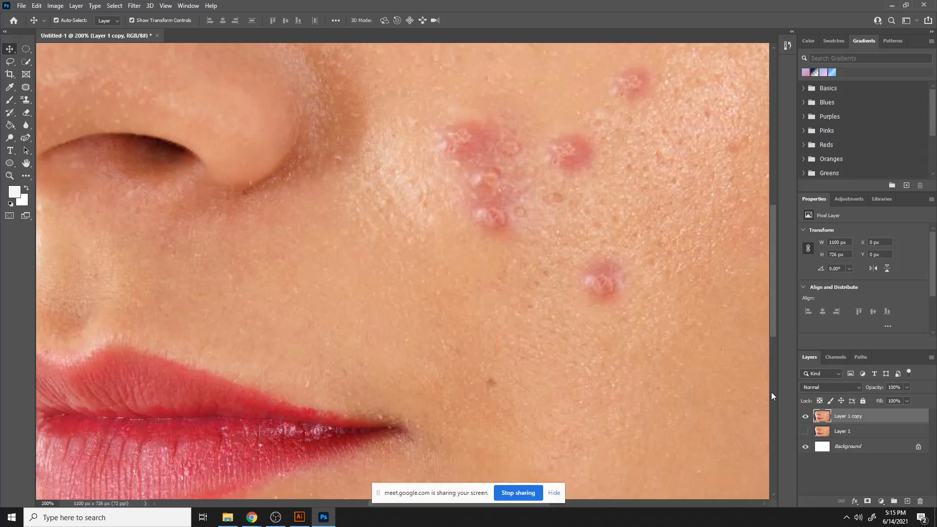
# - Select the Healing Brush Tool, adjust its brush size, and try to heal the lower pimple
pyautogui.rightClick(29, 87)
pyautogui.click(55, 97)
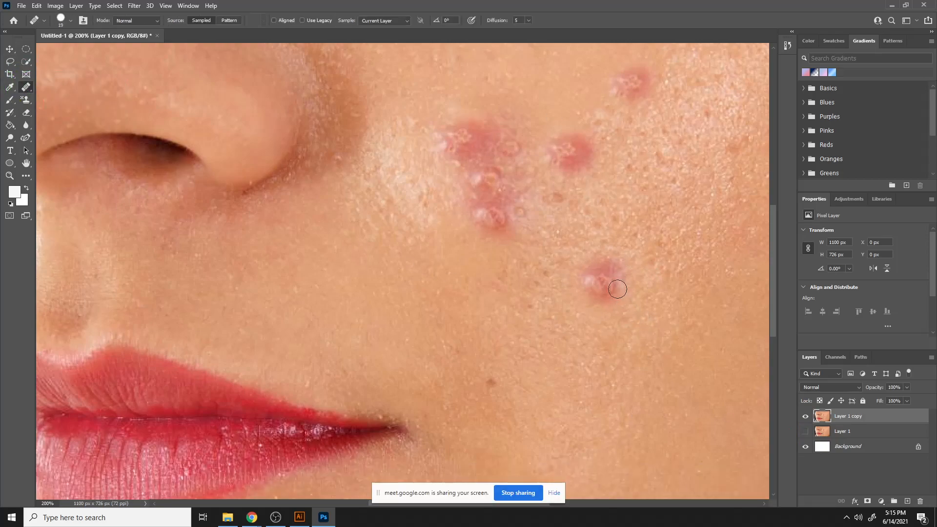
pyautogui.press(']')
pyautogui.press(']')
pyautogui.press(']')
pyautogui.press(']')
pyautogui.press(']')
pyautogui.press(']')
pyautogui.press(']')
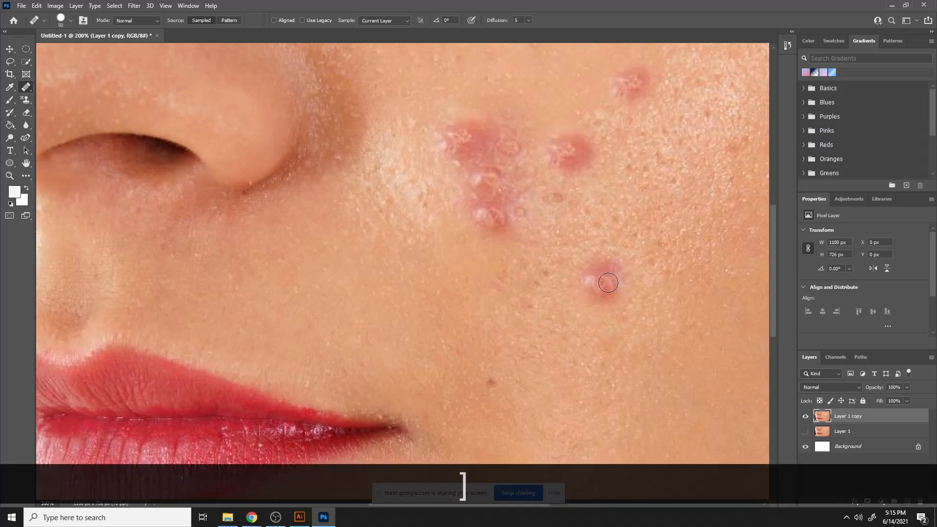
pyautogui.press('[')
pyautogui.press('[')
pyautogui.press('[')
pyautogui.press('[')
pyautogui.press('[')
pyautogui.click(606, 280)
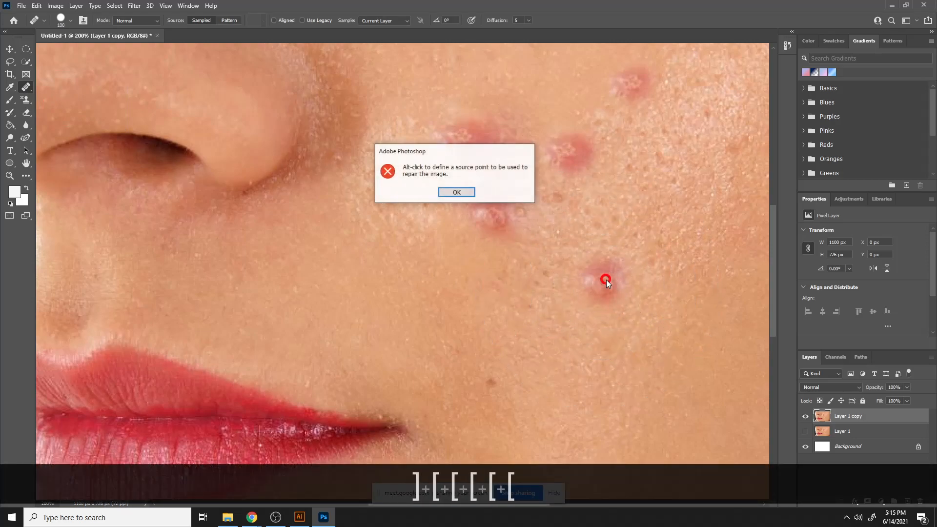
pyautogui.click(455, 195)
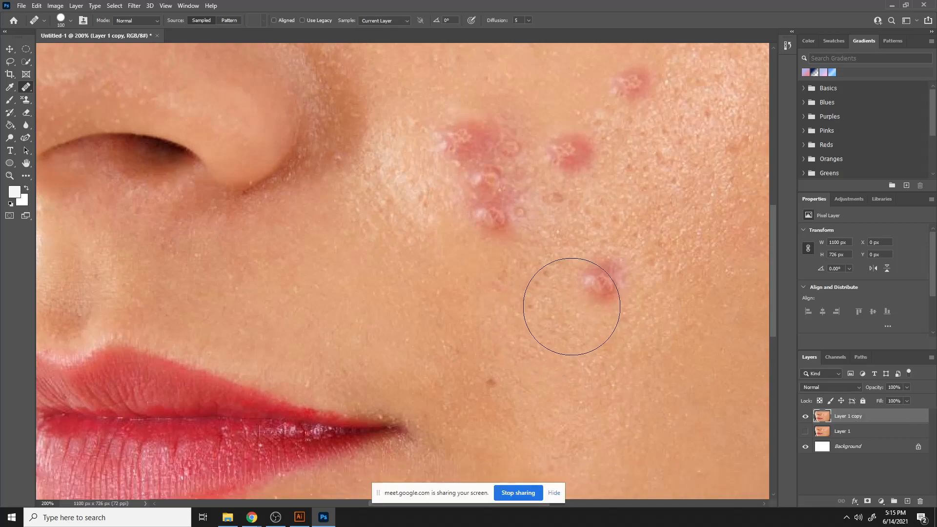
pyautogui.click(806, 431)
pyautogui.click(593, 279)
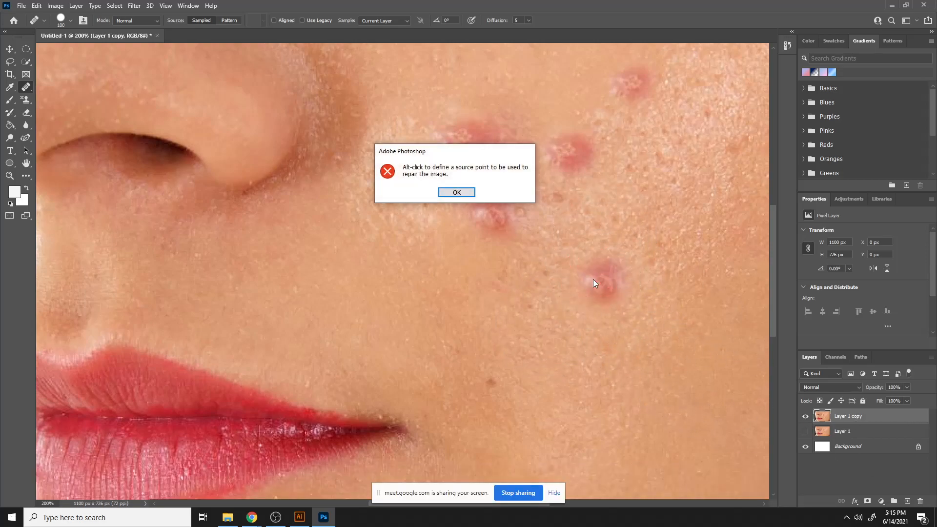
pyautogui.click(447, 192)
# - Sample clean cheek skin as the source and heal over all the pimples
pyautogui.press('alt')
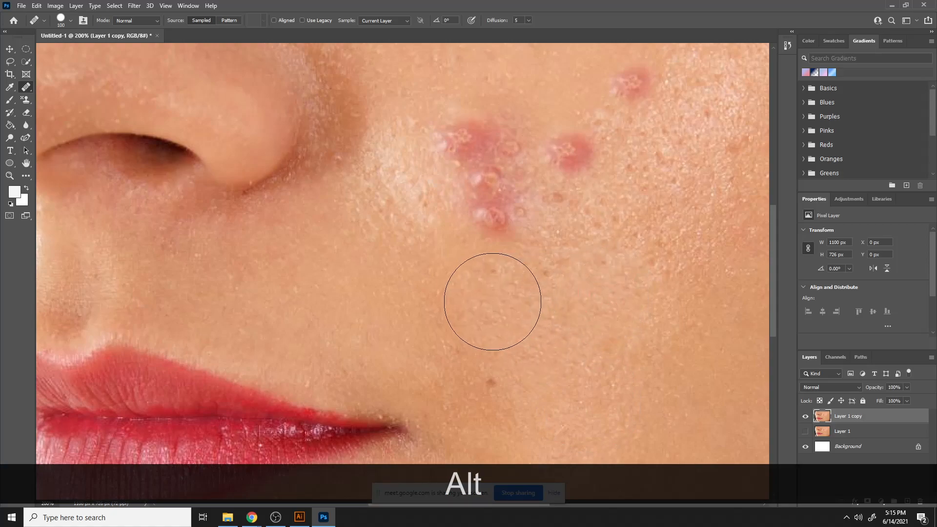
pyautogui.click(497, 178)
pyautogui.click(488, 164)
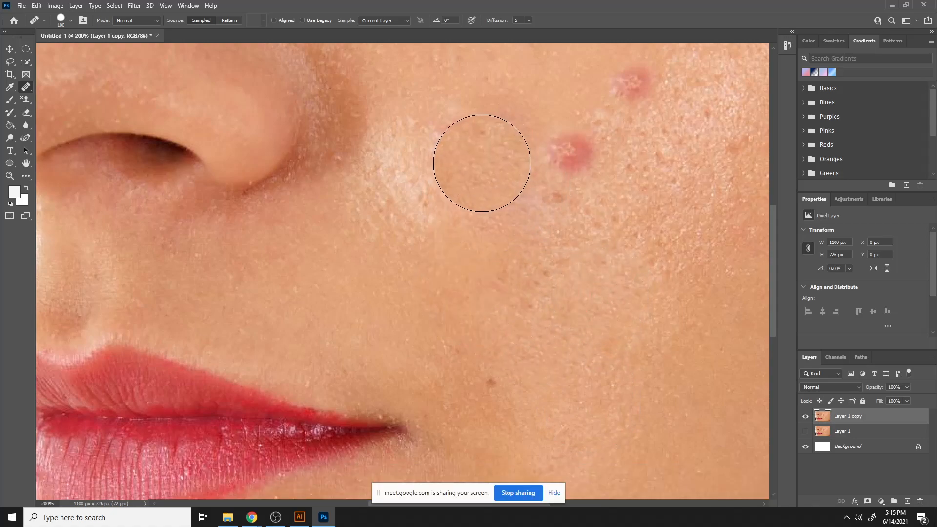
pyautogui.keyDown('alt'); pyautogui.click(722, 326); pyautogui.keyUp('alt')
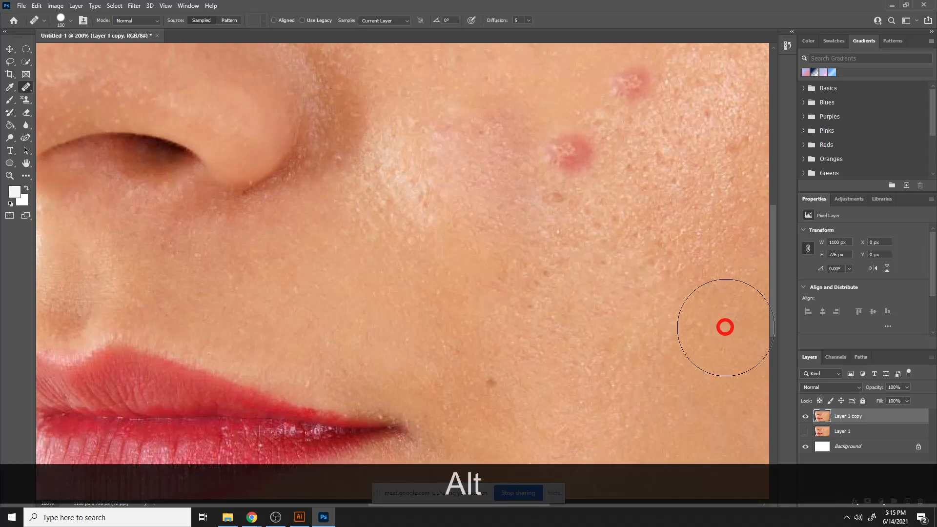
pyautogui.click(569, 151)
pyautogui.click(624, 106)
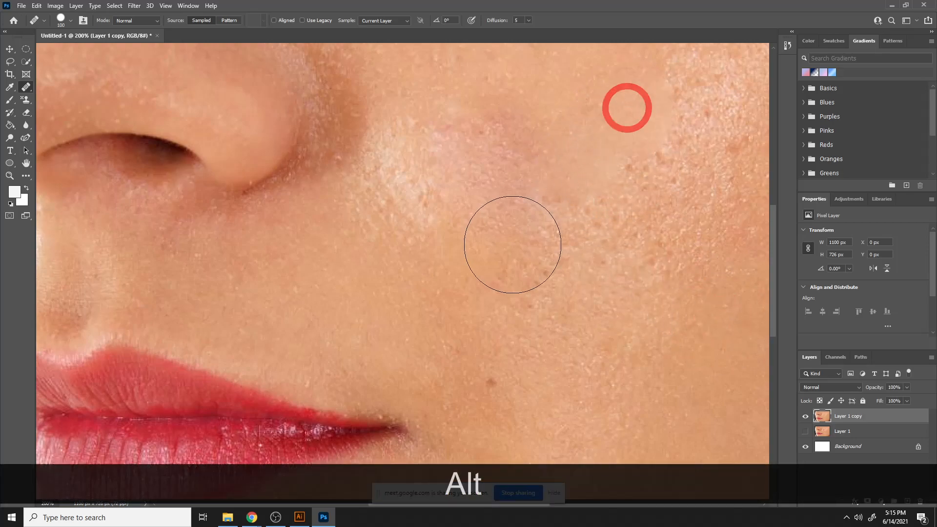
pyautogui.click(489, 146)
pyautogui.click(514, 176)
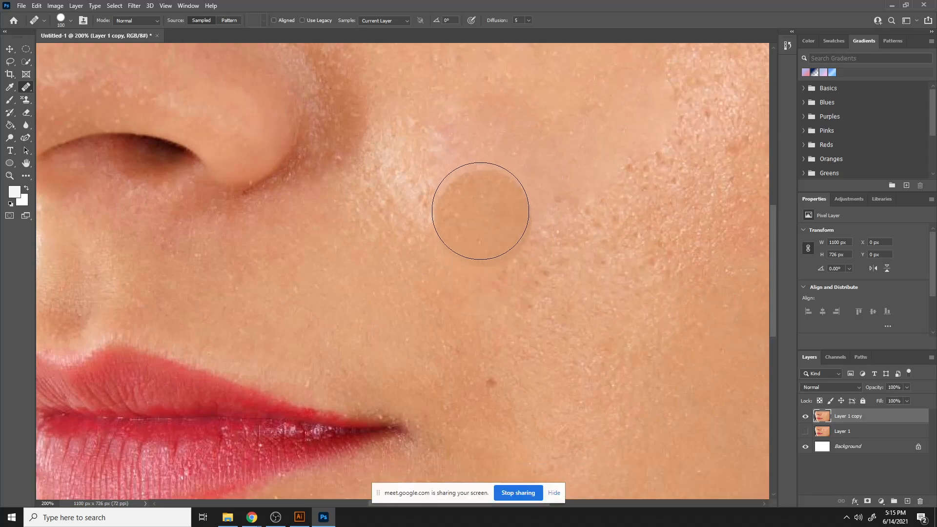
pyautogui.click(457, 175)
# - Undo the healing strokes
pyautogui.press('ctrl')
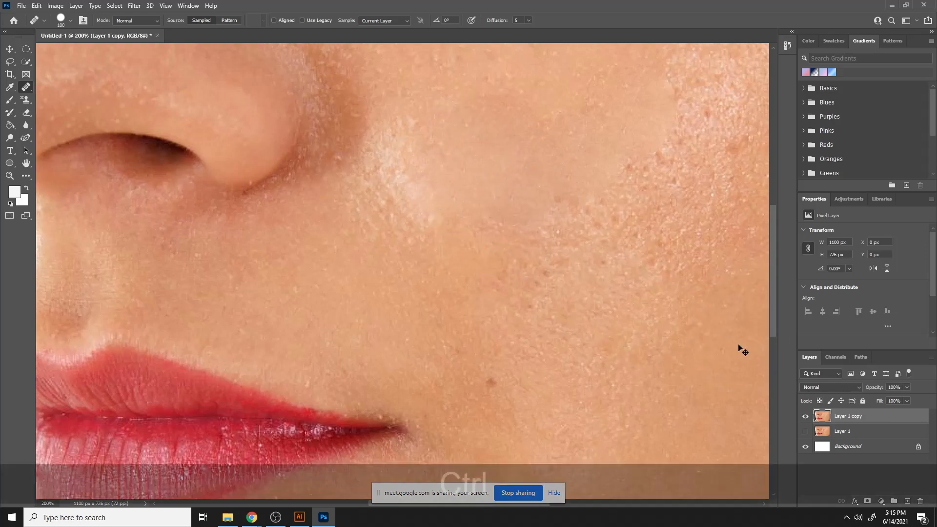
pyautogui.hotkey('ctrl', '-')
pyautogui.hotkey('ctrl', '-')
pyautogui.hotkey('ctrl', '-')
pyautogui.press('ctrl')
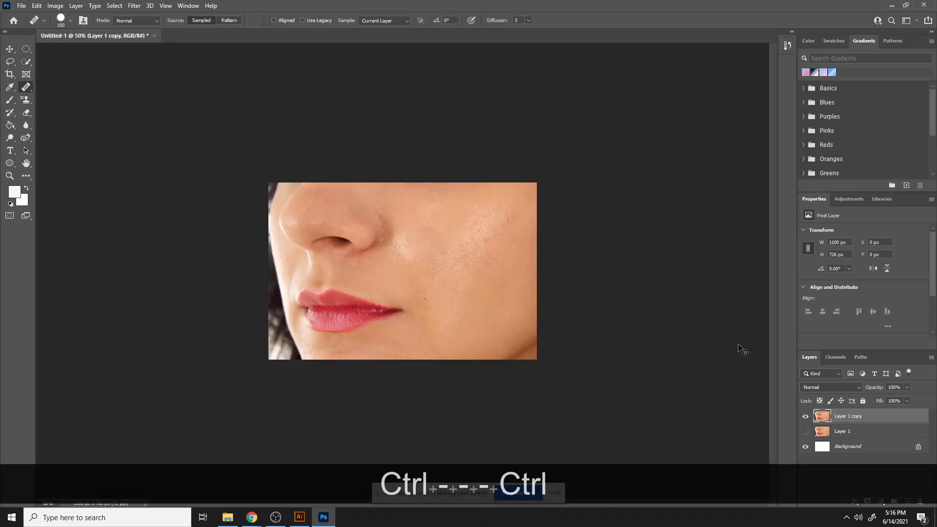
pyautogui.hotkey('ctrl', 'd')
pyautogui.hotkey('ctrl', 'z')
pyautogui.hotkey('ctrl', 'z')
pyautogui.hotkey('ctrl', 'z')
pyautogui.hotkey('ctrl', 'z')
pyautogui.hotkey('ctrl', 'z')
pyautogui.hotkey('ctrl', 'z')
pyautogui.hotkey('ctrl', 'z')
pyautogui.hotkey('ctrl', 'z')
pyautogui.hotkey('ctrl', 'z')
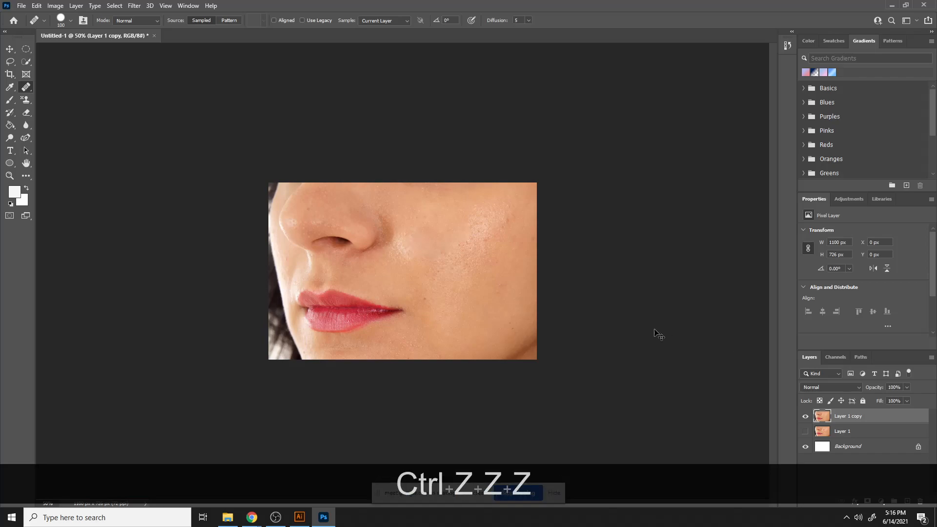
pyautogui.hotkey('ctrl', 'z')
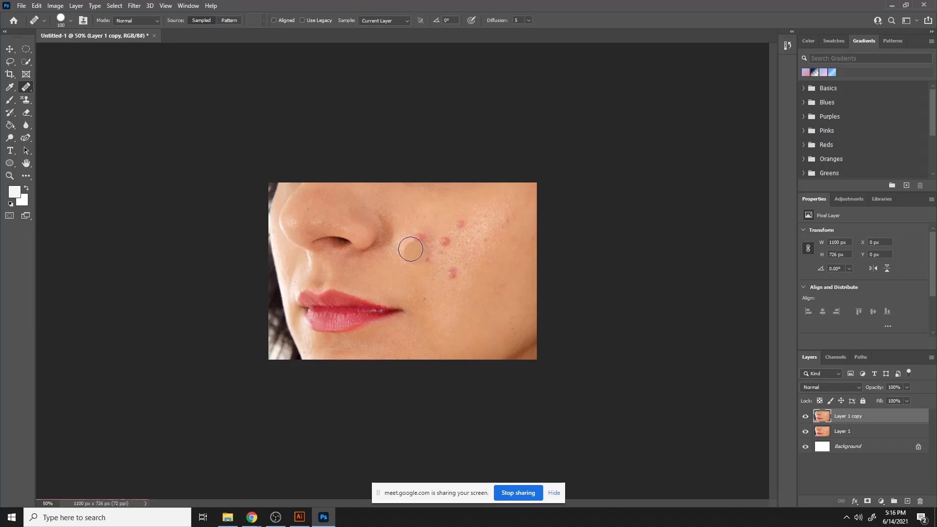
# - Select the Patch Tool and patch the pimple cluster with clean cheek skin
pyautogui.rightClick(27, 88)
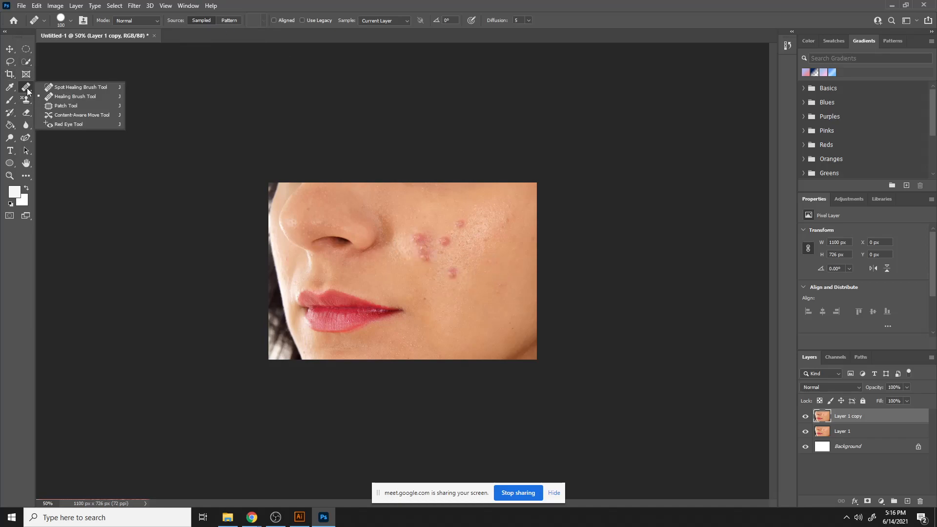
pyautogui.click(59, 107)
pyautogui.moveTo(482, 278)
pyautogui.mouseDown()
pyautogui.moveTo(456, 264)
pyautogui.moveTo(492, 308)
pyautogui.mouseUp()
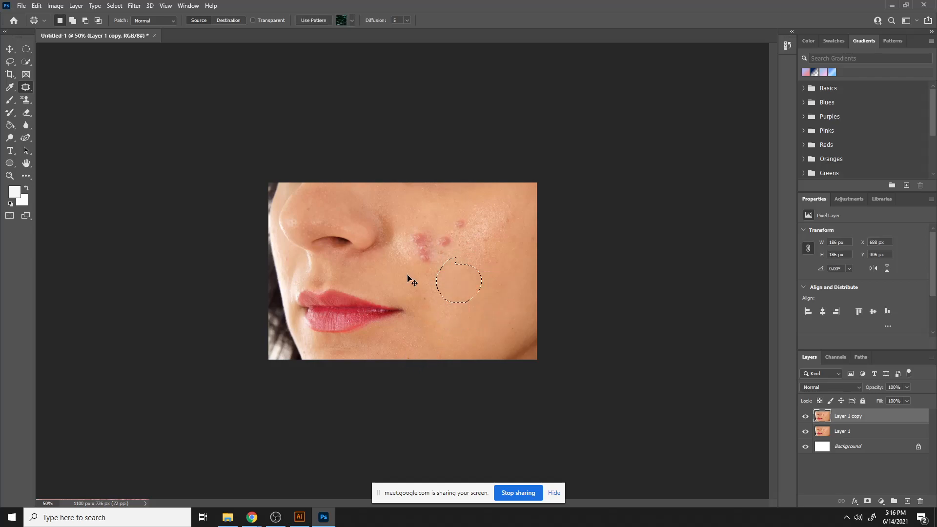
pyautogui.hotkey('ctrl', '=')
pyautogui.hotkey('ctrl', '=')
pyautogui.hotkey('ctrl', '=')
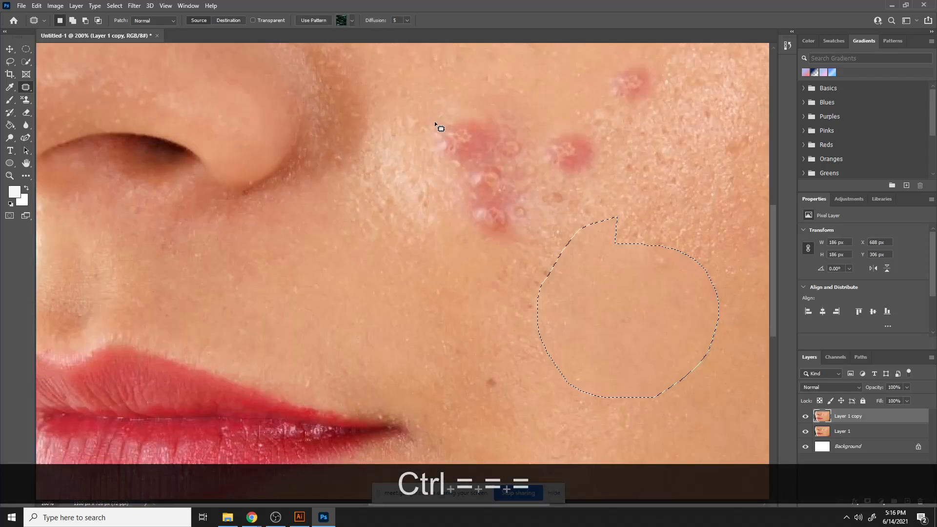
pyautogui.moveTo(426, 116)
pyautogui.mouseDown()
pyautogui.moveTo(430, 145)
pyautogui.moveTo(497, 247)
pyautogui.moveTo(530, 224)
pyautogui.moveTo(538, 168)
pyautogui.moveTo(516, 122)
pyautogui.moveTo(445, 102)
pyautogui.moveTo(437, 122)
pyautogui.mouseUp()
pyautogui.moveTo(508, 173)
pyautogui.mouseDown()
pyautogui.moveTo(550, 79)
pyautogui.moveTo(550, 48)
pyautogui.mouseUp()
# - Patch the two remaining pimples with nearby clean skin and deselect
pyautogui.scroll(3, 527, 209)
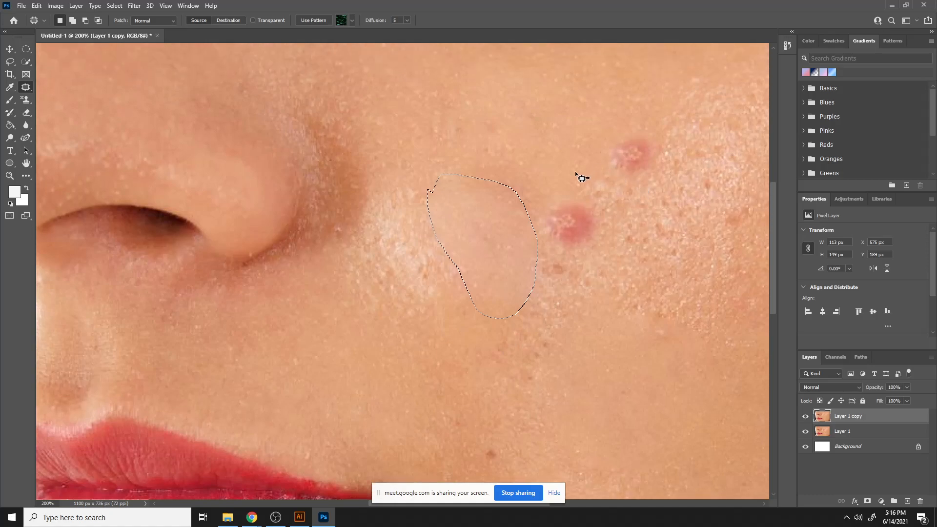
pyautogui.scroll(1, 576, 175)
pyautogui.click(565, 205)
pyautogui.moveTo(585, 281); pyautogui.dragTo(576, 191)
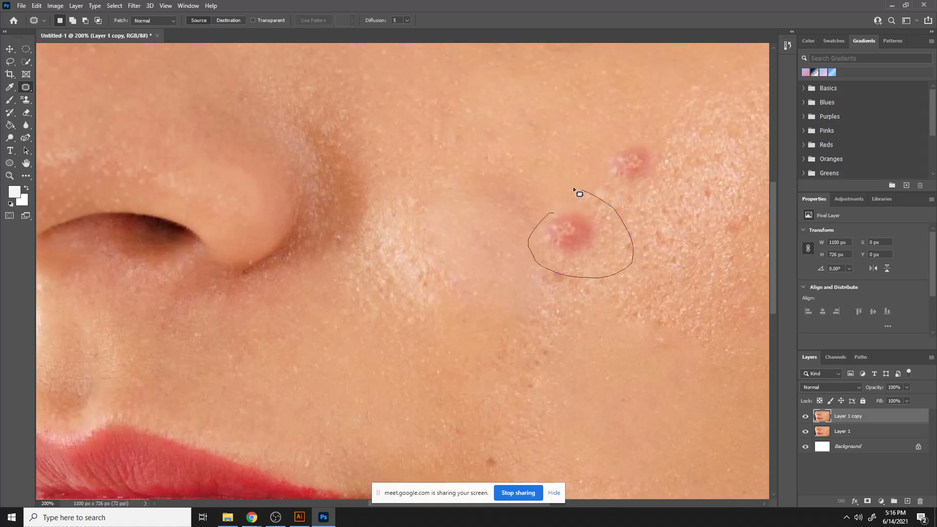
pyautogui.moveTo(592, 236); pyautogui.dragTo(501, 156)
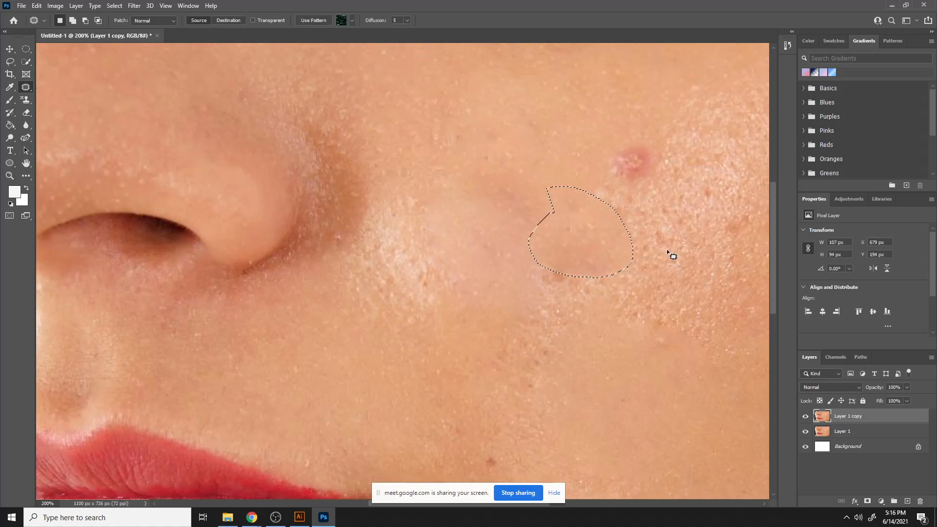
pyautogui.moveTo(651, 142)
pyautogui.mouseDown()
pyautogui.moveTo(609, 182)
pyautogui.moveTo(663, 151)
pyautogui.moveTo(589, 123)
pyautogui.mouseUp()
pyautogui.click(494, 198)
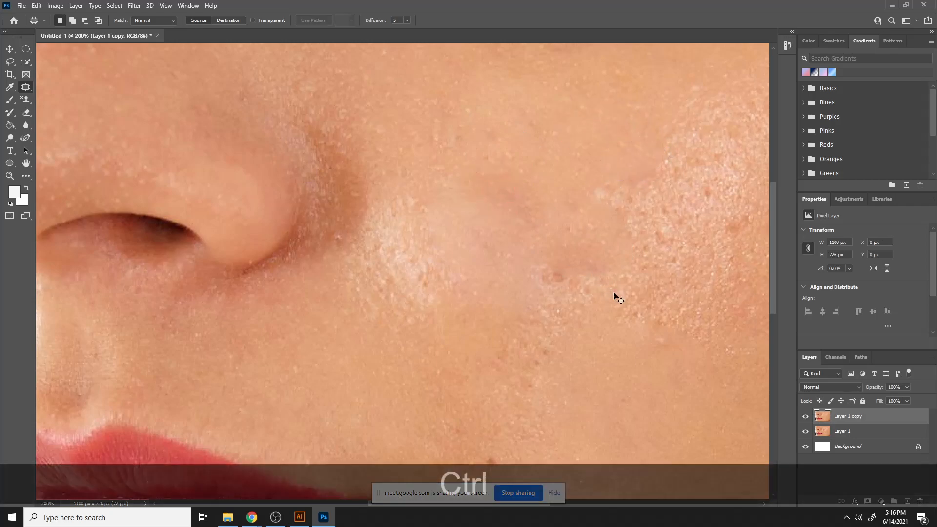
# - Toggle the retouched layer's visibility to compare the face before and after
pyautogui.hotkey('ctrl', '-')
pyautogui.hotkey('ctrl', '-')
pyautogui.hotkey('ctrl', '-')
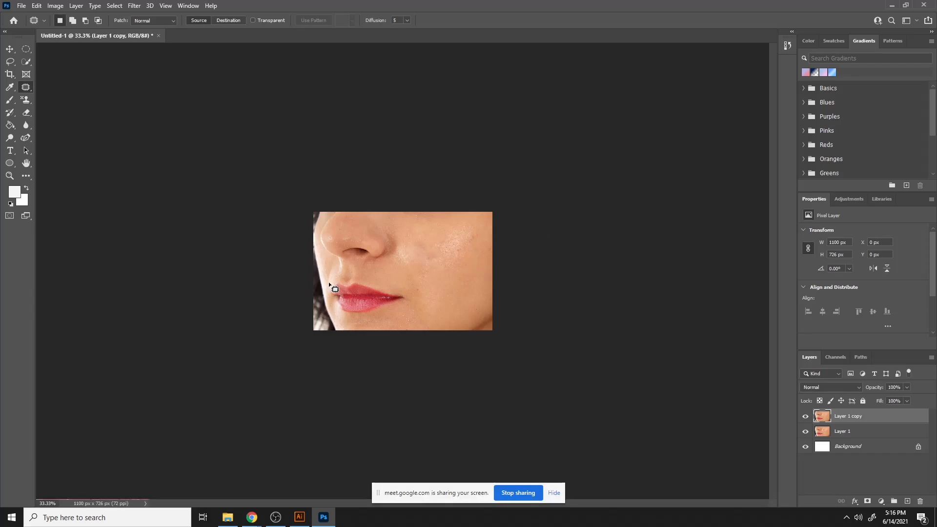
pyautogui.click(805, 418)
pyautogui.click(806, 419)
pyautogui.click(805, 418)
pyautogui.click(805, 419)
pyautogui.click(806, 418)
pyautogui.click(805, 418)
pyautogui.click(806, 419)
pyautogui.click(805, 418)
pyautogui.click(805, 419)
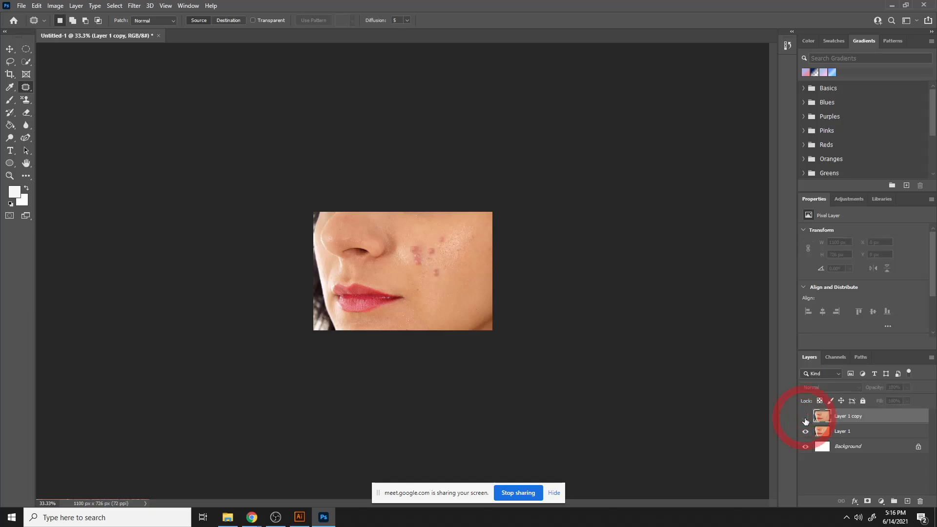
pyautogui.click(805, 418)
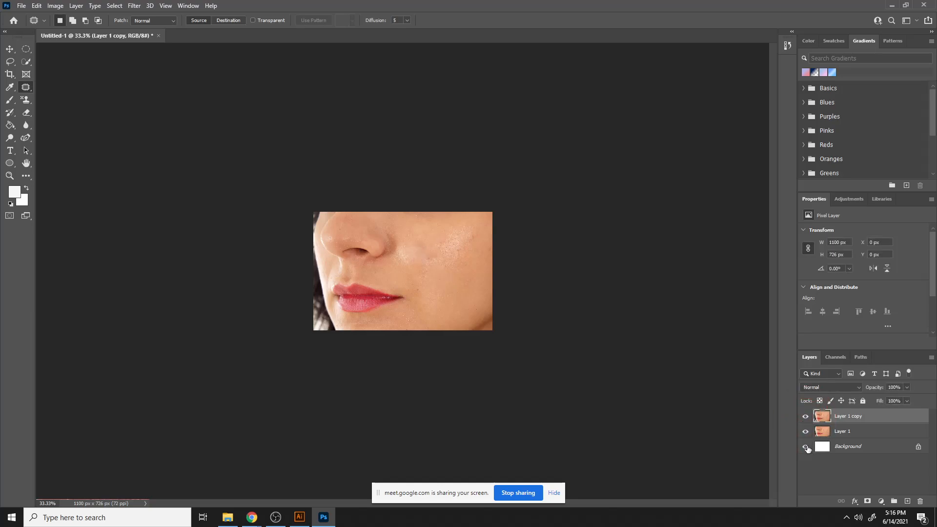
# - Close the document without saving and return to the browser
pyautogui.click(807, 447)
pyautogui.click(158, 36)
pyautogui.click(477, 191)
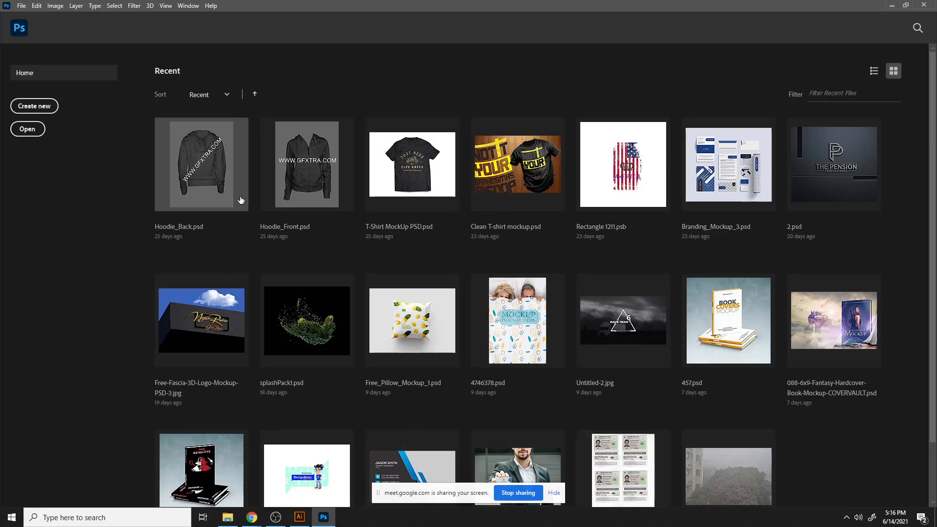
pyautogui.click(897, 5)
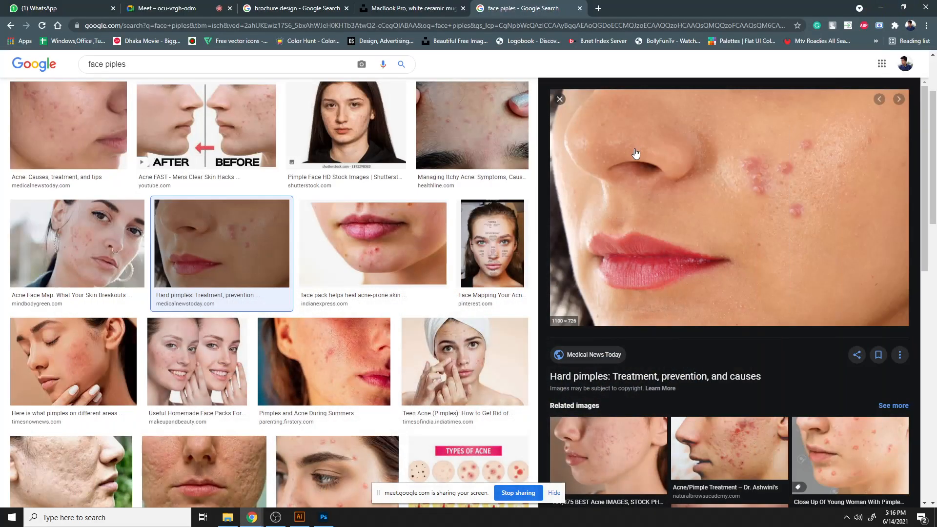
# - Copy a close-up photo of a chin pimple from the image search results
pyautogui.scroll(-15, 168, 339)
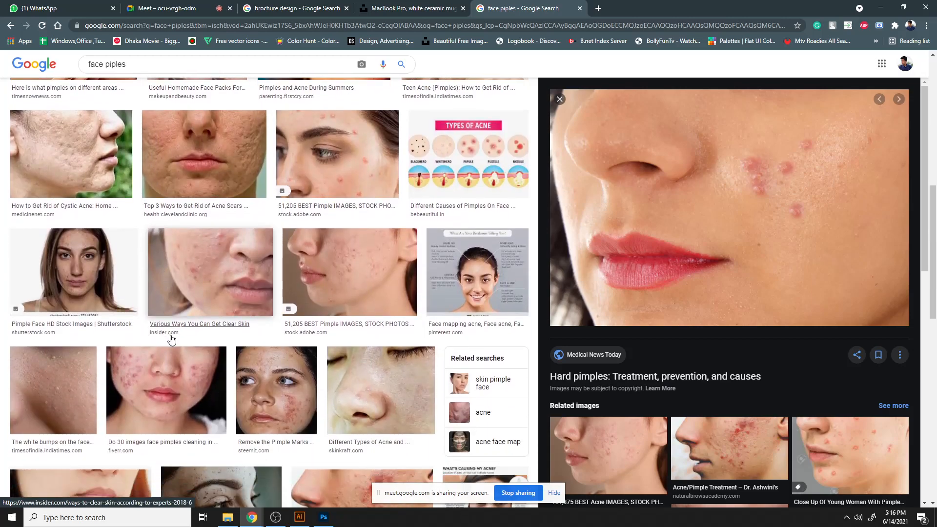
pyautogui.scroll(-15, 174, 339)
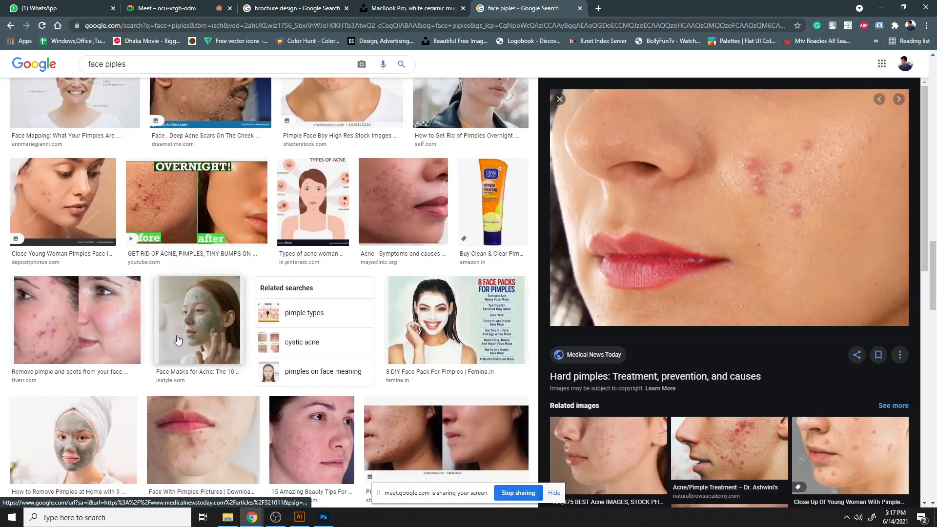
pyautogui.scroll(-5, 190, 338)
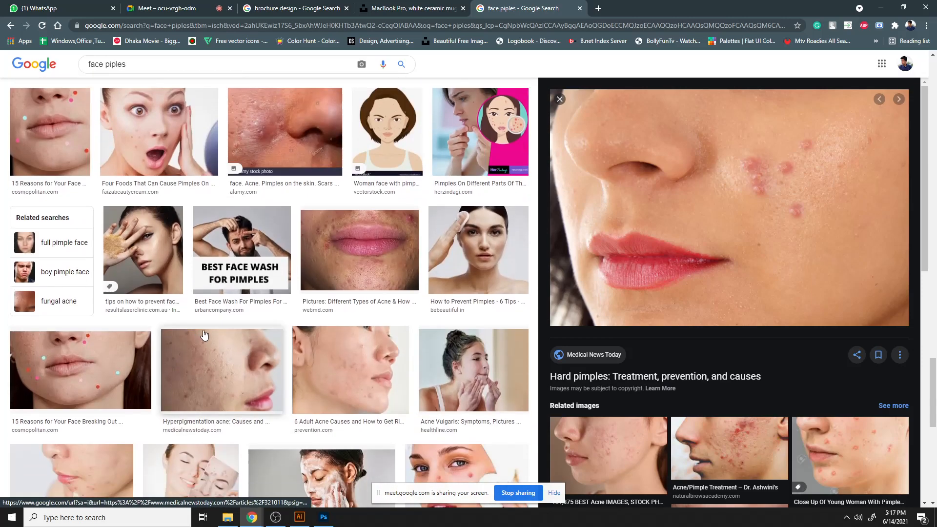
pyautogui.scroll(-1, 859, 431)
pyautogui.scroll(-5, 860, 432)
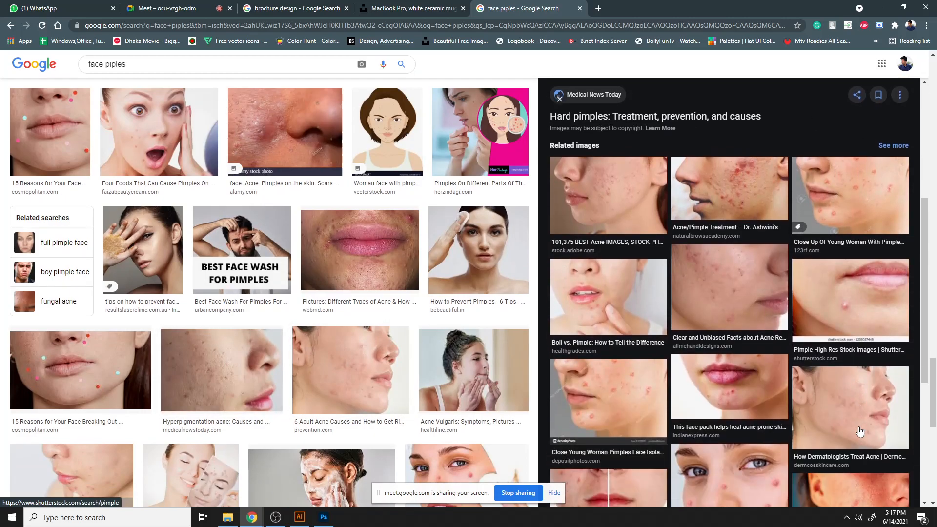
pyautogui.click(865, 302)
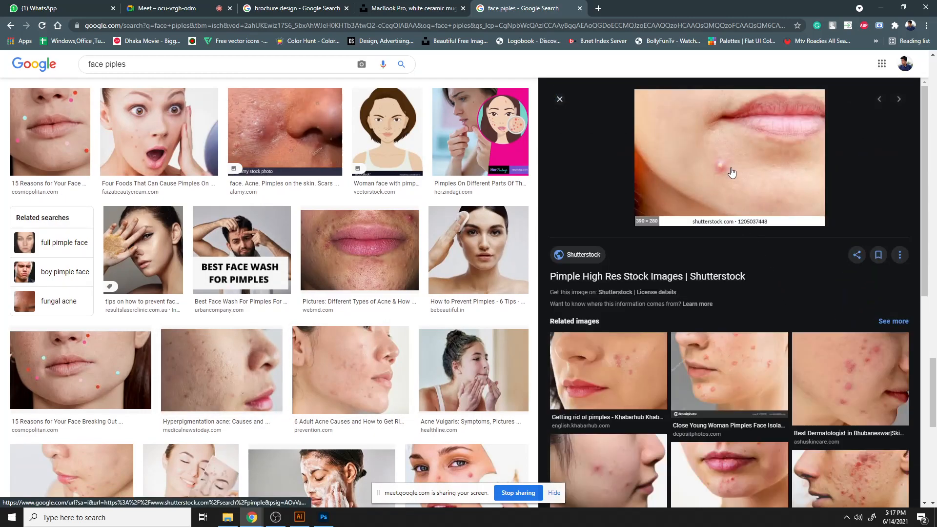
pyautogui.rightClick(730, 168)
pyautogui.click(774, 293)
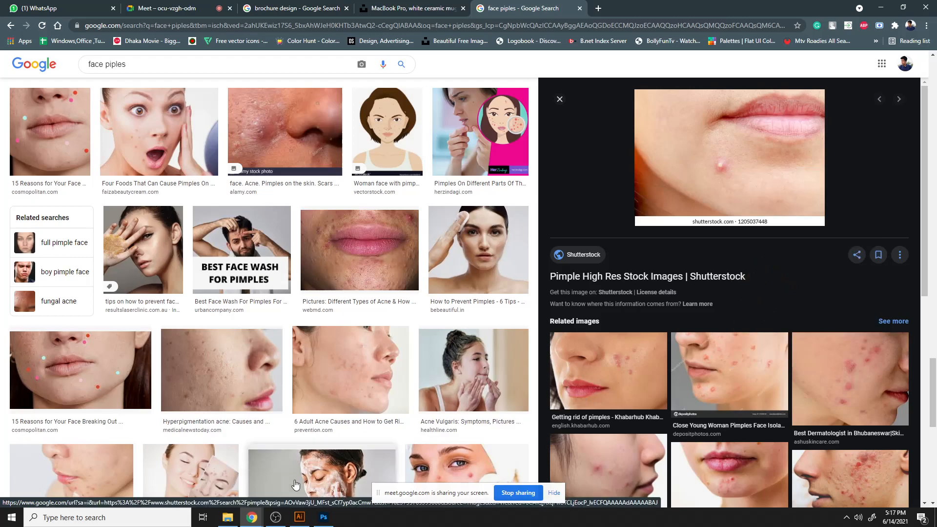
# - Switch to Photoshop, create a new document and paste the copied pimple photo into it
pyautogui.click(323, 517)
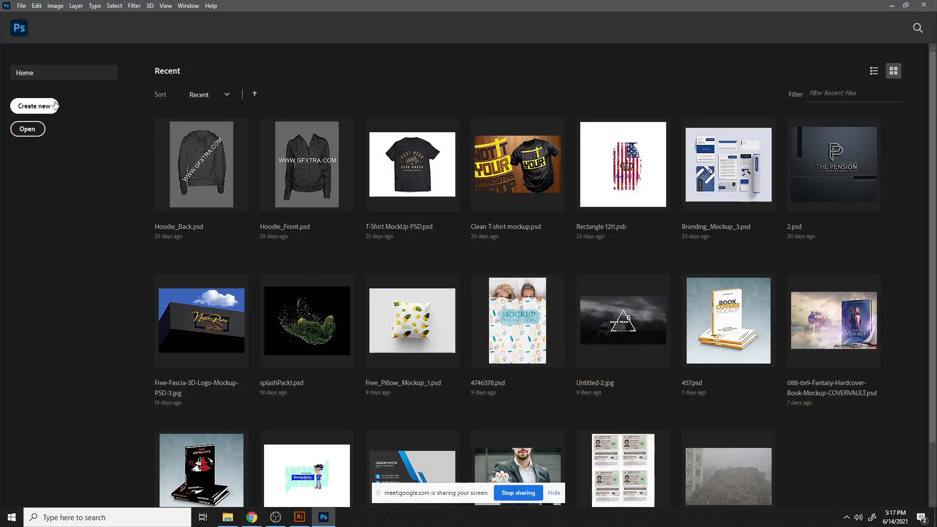
pyautogui.click(34, 106)
pyautogui.click(660, 404)
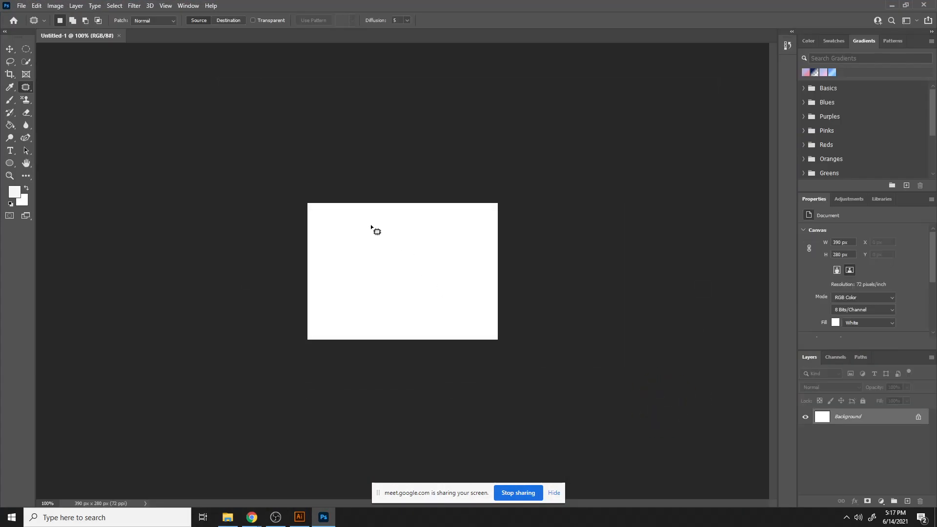
pyautogui.hotkey('ctrl', 'v')
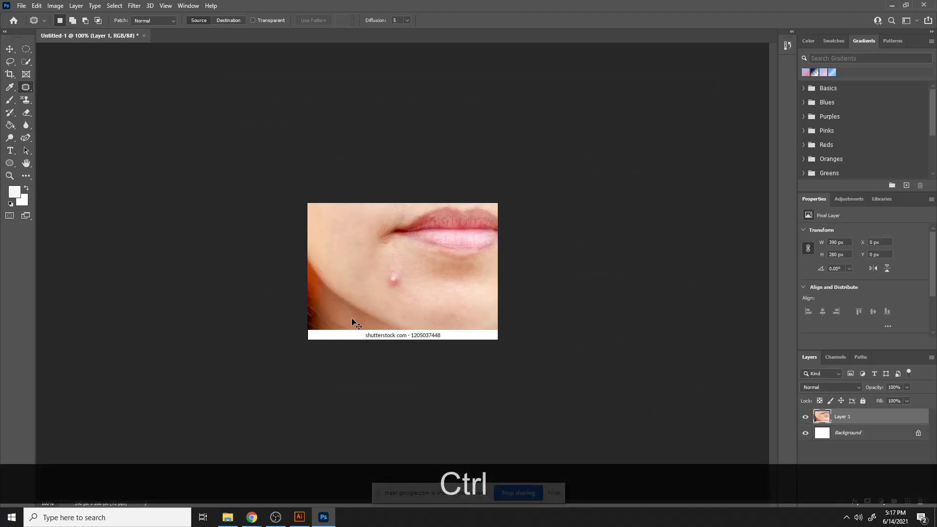
# - Patch the chin pimple with nearby clean skin and deselect
pyautogui.hotkey('ctrl', '=')
pyautogui.hotkey('ctrl', '=')
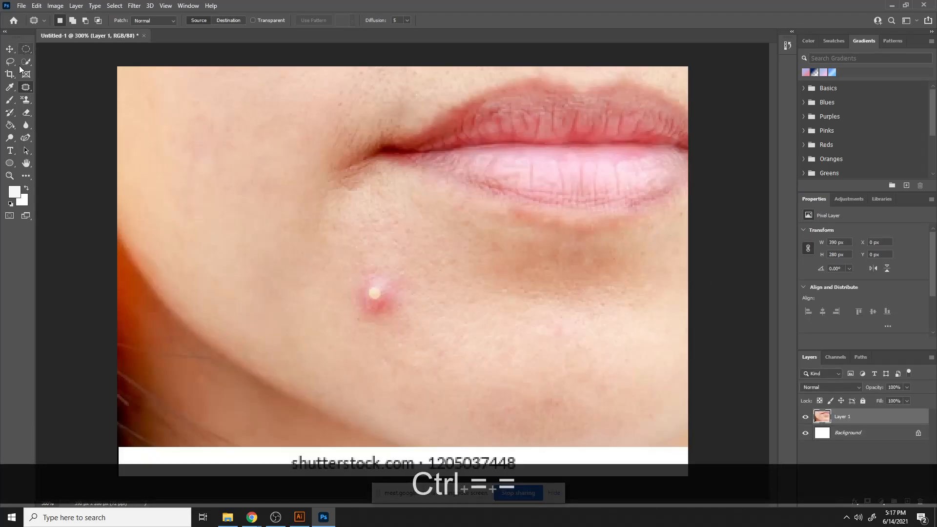
pyautogui.moveTo(361, 267)
pyautogui.mouseDown()
pyautogui.moveTo(343, 283)
pyautogui.moveTo(352, 326)
pyautogui.moveTo(405, 341)
pyautogui.moveTo(423, 291)
pyautogui.moveTo(394, 255)
pyautogui.moveTo(348, 251)
pyautogui.moveTo(340, 275)
pyautogui.mouseUp()
pyautogui.moveTo(418, 329); pyautogui.dragTo(468, 356)
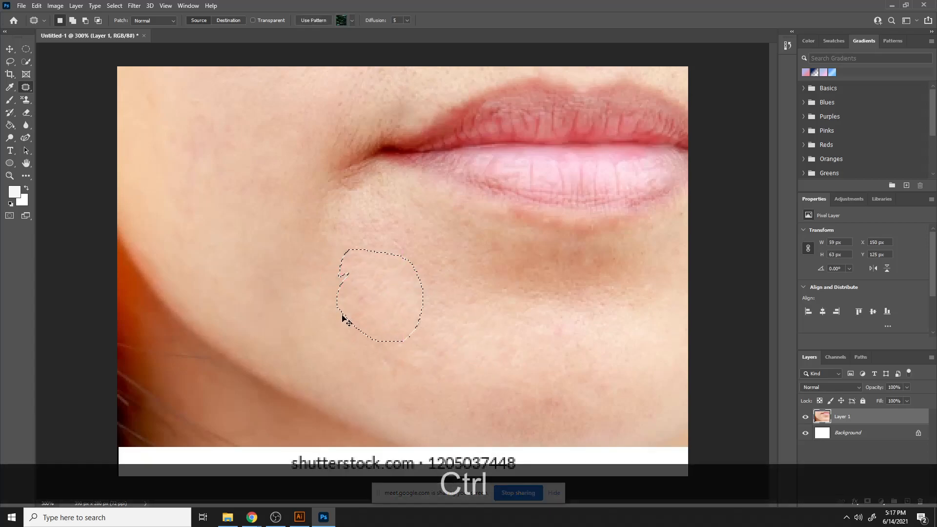
pyautogui.hotkey('ctrl', 'd')
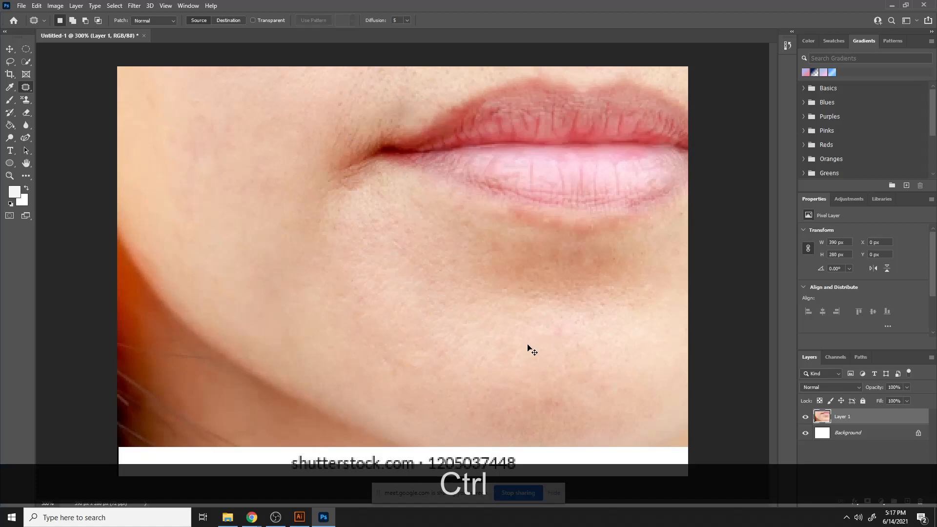
# - Undo the patch to bring back the original pimple
pyautogui.hotkey('ctrl', '-')
pyautogui.hotkey('ctrl', '-')
pyautogui.hotkey('ctrl', '-')
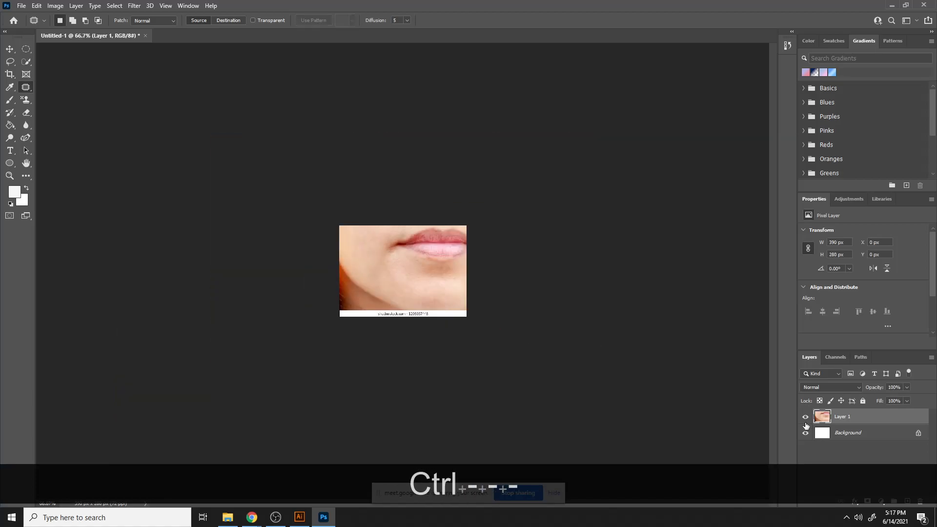
pyautogui.hotkey('ctrl', 'z')
pyautogui.hotkey('ctrl', 'z')
pyautogui.hotkey('ctrl', 'z')
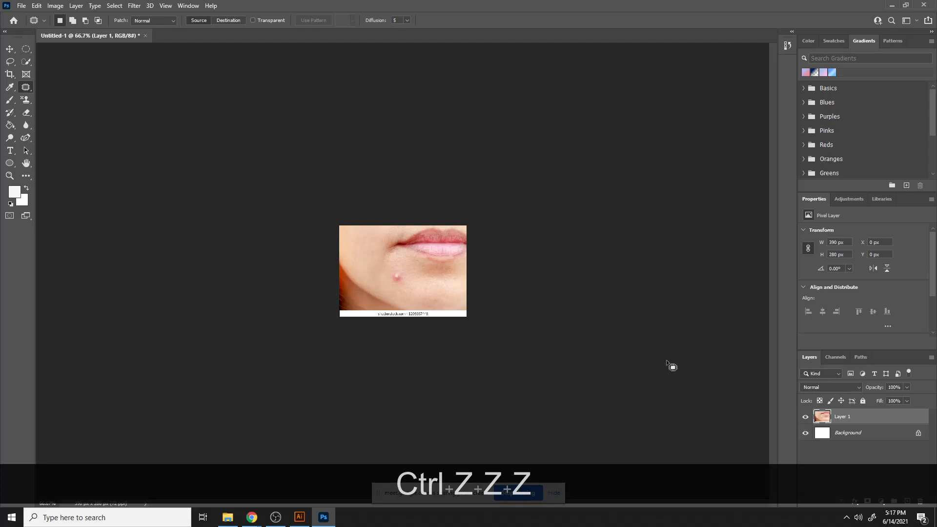
# - Duplicate the photo layer and hide the original Layer 1
pyautogui.hotkey('ctrl', 'j')
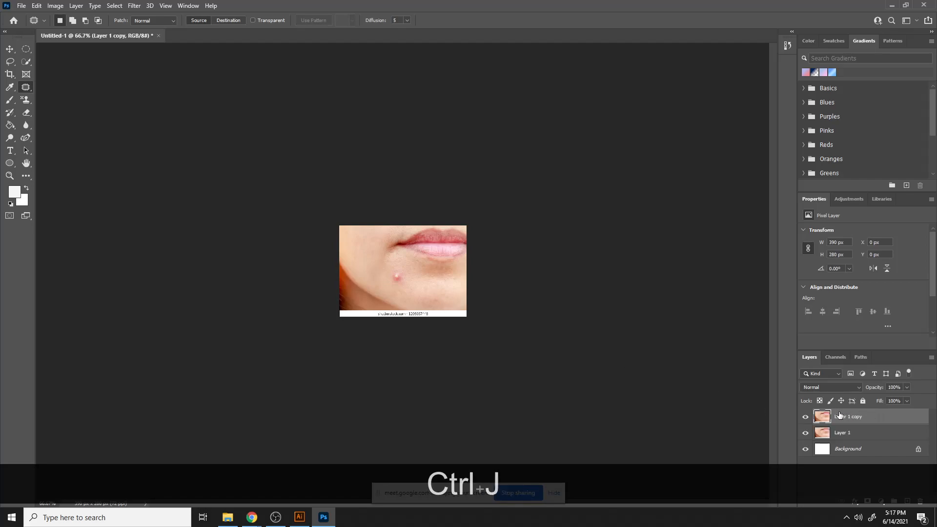
pyautogui.click(806, 433)
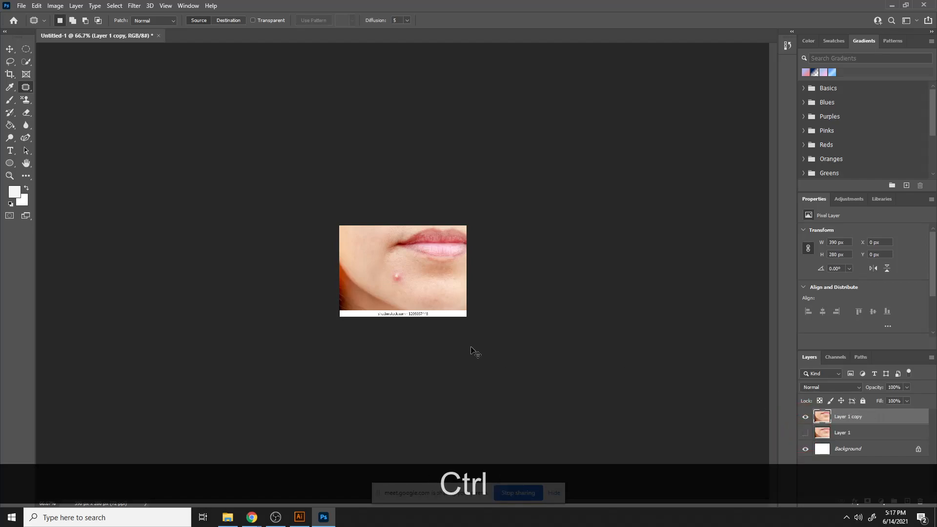
# - Patch the chin pimple on the copy layer with clean skin below it and deselect
pyautogui.hotkey('ctrl', '=')
pyautogui.hotkey('ctrl', '=')
pyautogui.hotkey('ctrl', '=')
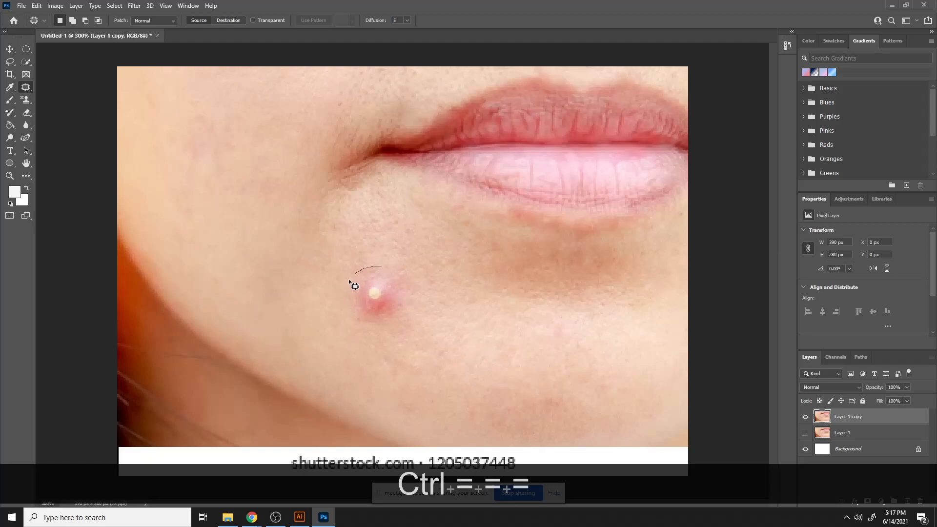
pyautogui.moveTo(349, 280)
pyautogui.mouseDown()
pyautogui.moveTo(433, 318)
pyautogui.moveTo(338, 307)
pyautogui.moveTo(438, 364)
pyautogui.moveTo(440, 350)
pyautogui.mouseUp()
pyautogui.hotkey('ctrl', 'd')
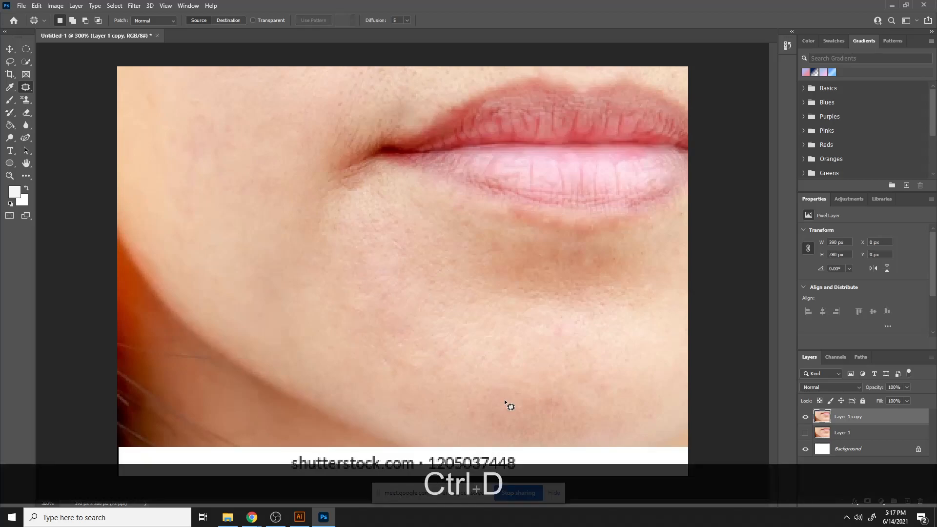
# - Show the original layer again and toggle the retouched copy's visibility to compare before and after
pyautogui.hotkey('ctrl', '-')
pyautogui.hotkey('ctrl', '-')
pyautogui.hotkey('ctrl', '-')
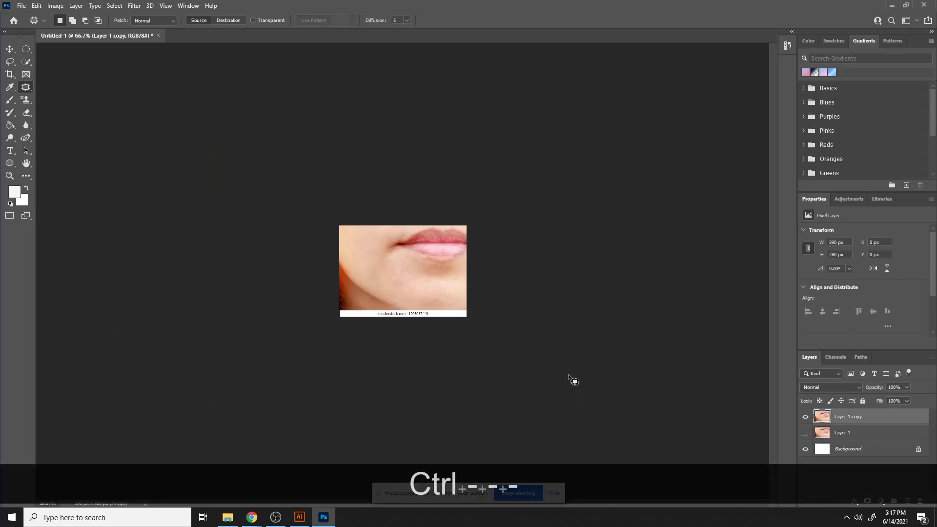
pyautogui.click(805, 417)
pyautogui.click(804, 433)
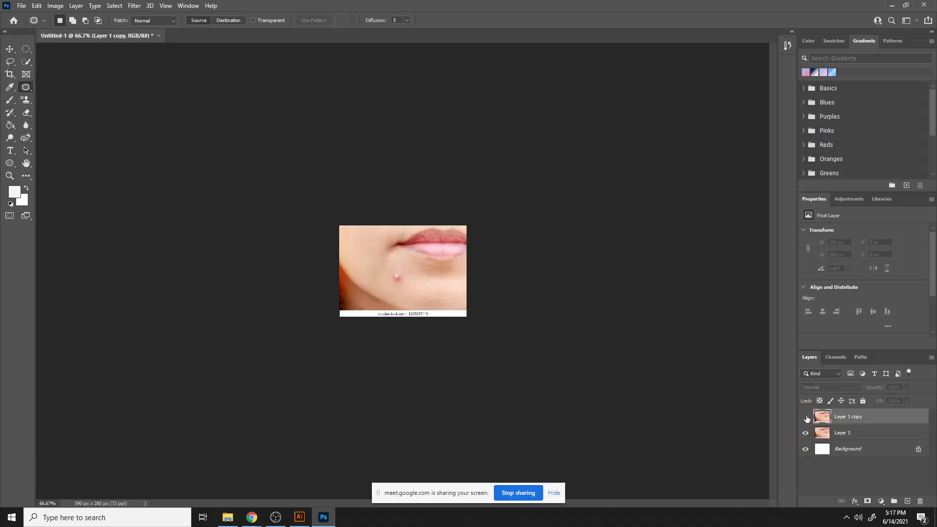
pyautogui.click(806, 417)
pyautogui.click(806, 418)
pyautogui.click(805, 417)
pyautogui.click(806, 417)
pyautogui.click(806, 417)
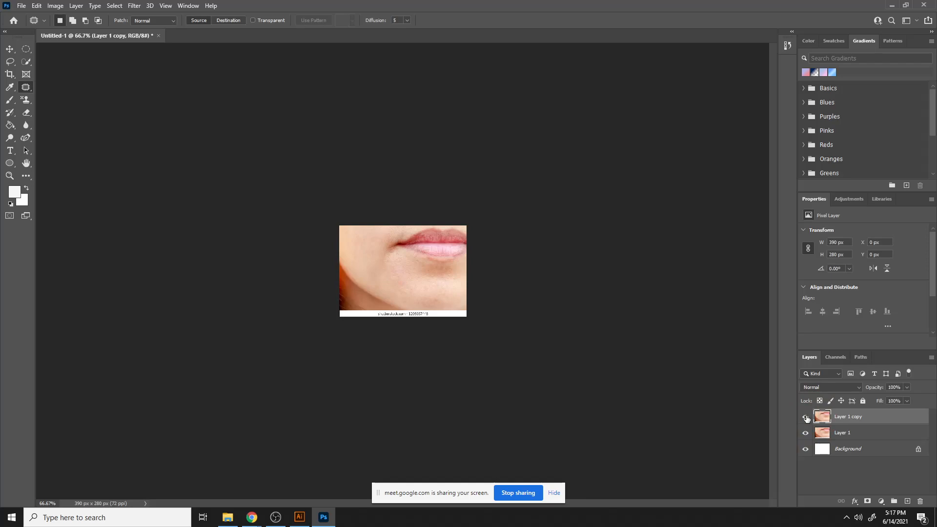
pyautogui.click(806, 417)
pyautogui.click(805, 417)
# - Select the Clone Stamp Tool and clone sampled clean skin over the chin, undoing the last stamp
pyautogui.hotkey('ctrl', '-')
pyautogui.hotkey('ctrl', '-')
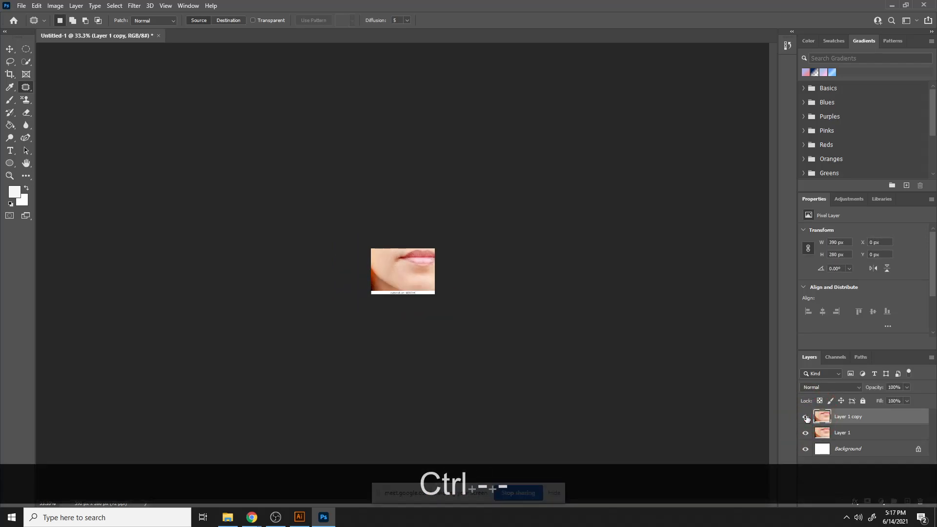
pyautogui.hotkey('ctrl', '=')
pyautogui.hotkey('ctrl', '=')
pyautogui.hotkey('ctrl', '=')
pyautogui.hotkey('ctrl', '=')
pyautogui.hotkey('ctrl', '=')
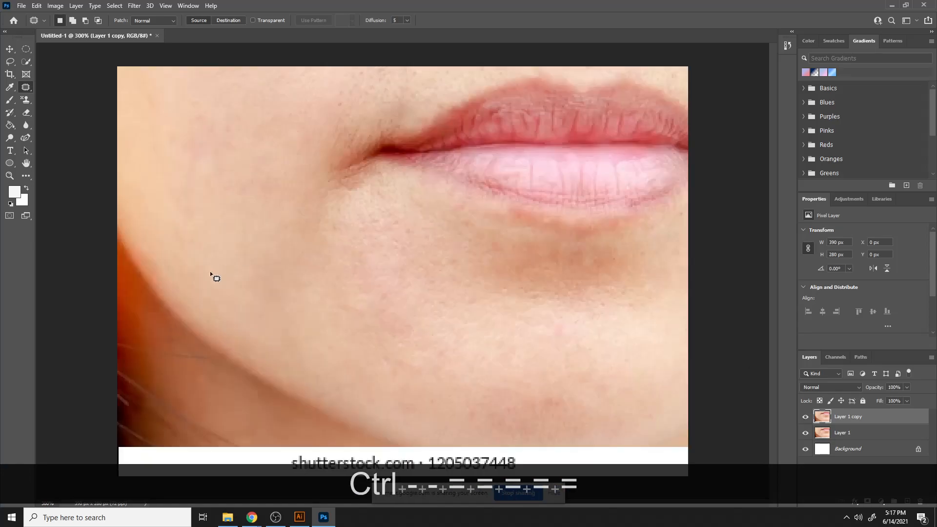
pyautogui.click(26, 87)
pyautogui.click(26, 100)
pyautogui.click(62, 104)
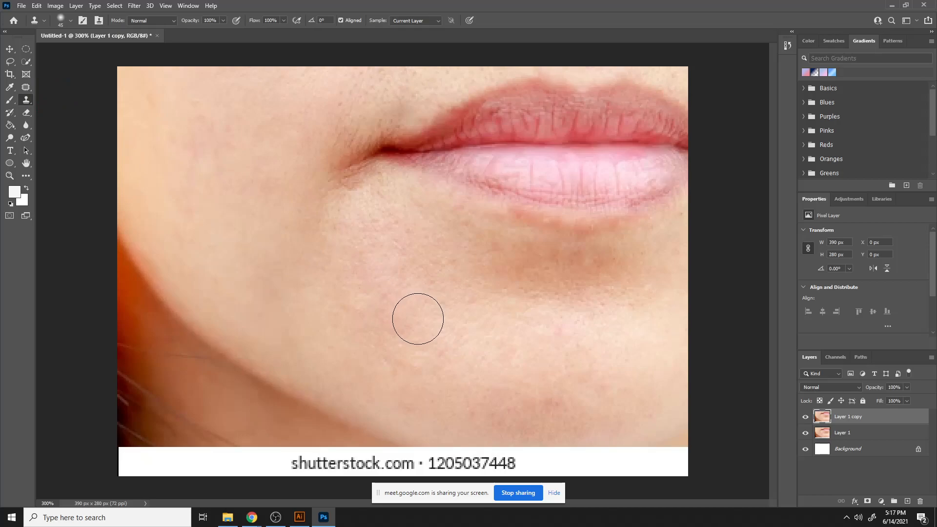
pyautogui.keyDown('alt'); pyautogui.click(434, 291); pyautogui.keyUp('alt')
pyautogui.click(347, 123)
pyautogui.keyDown('alt'); pyautogui.click(538, 352); pyautogui.keyUp('alt')
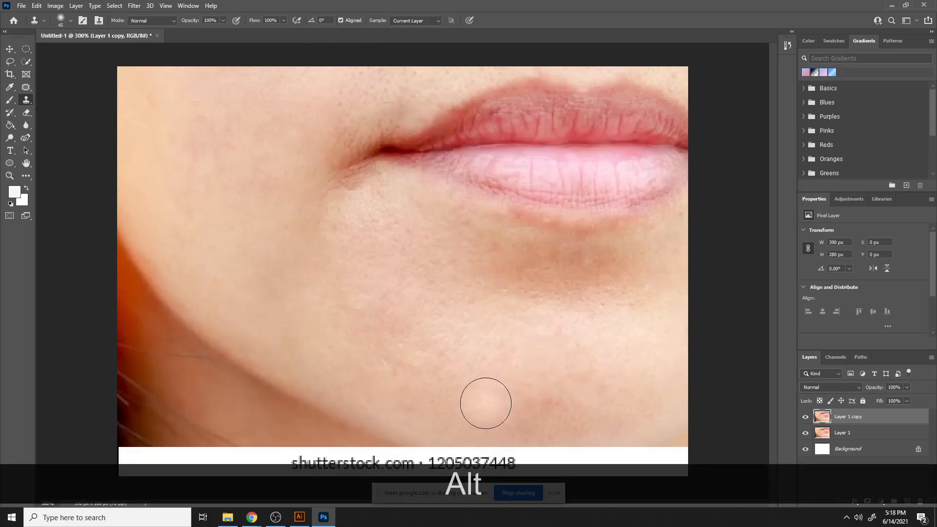
pyautogui.click(487, 403)
pyautogui.click(559, 414)
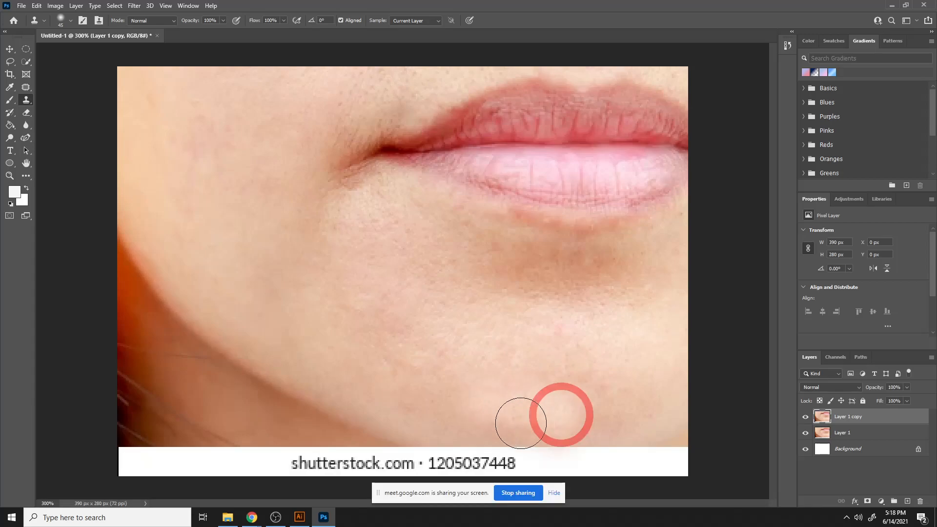
pyautogui.click(576, 422)
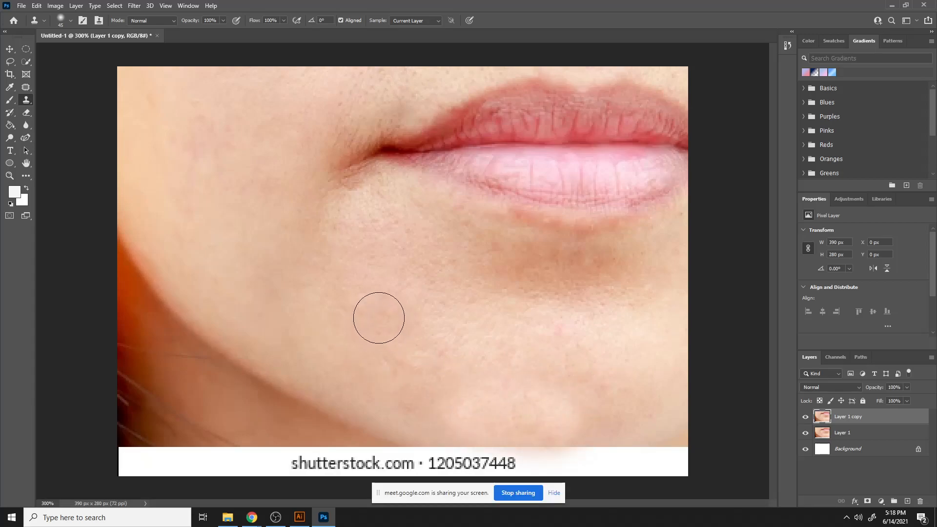
pyautogui.click(405, 336)
pyautogui.click(400, 318)
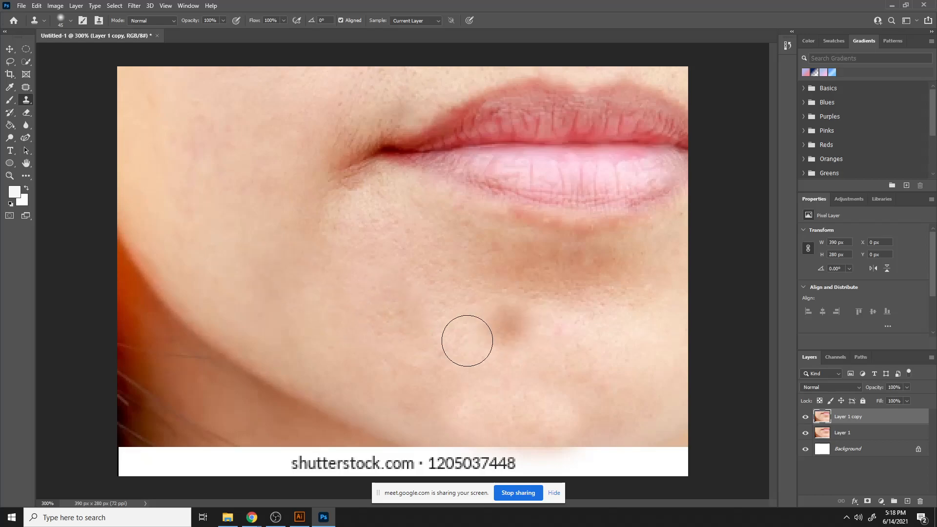
pyautogui.hotkey('ctrl', 'z')
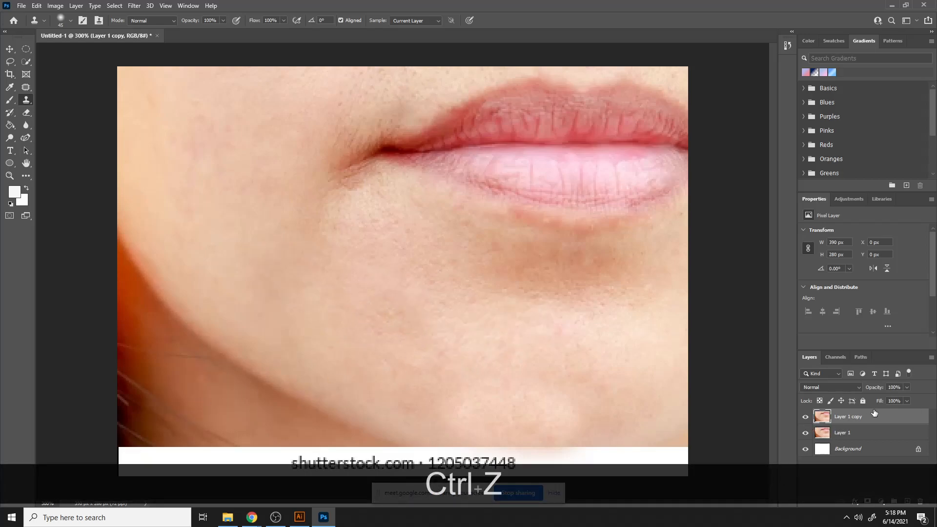
# - Add a Brightness/Contrast adjustment layer above the retouched copy layer
pyautogui.moveTo(874, 414); pyautogui.dragTo(894, 435)
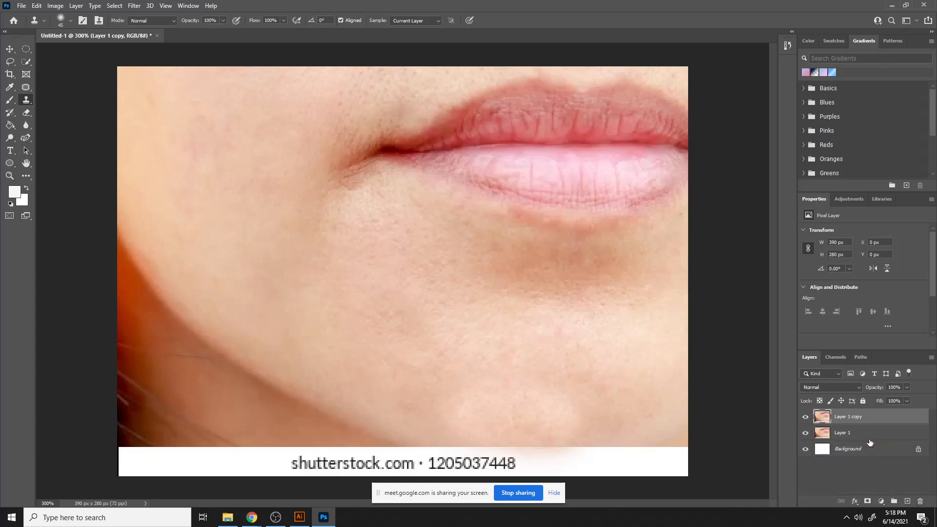
pyautogui.click(881, 501)
pyautogui.click(873, 367)
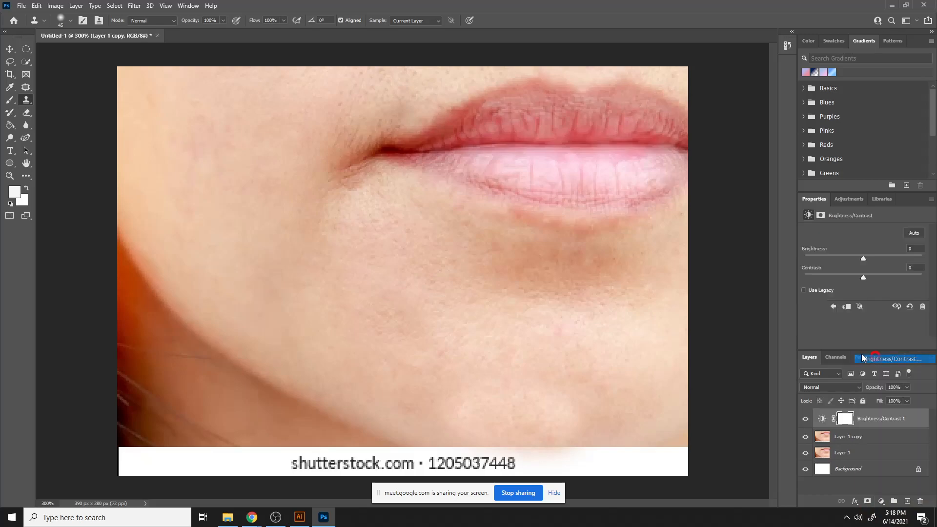
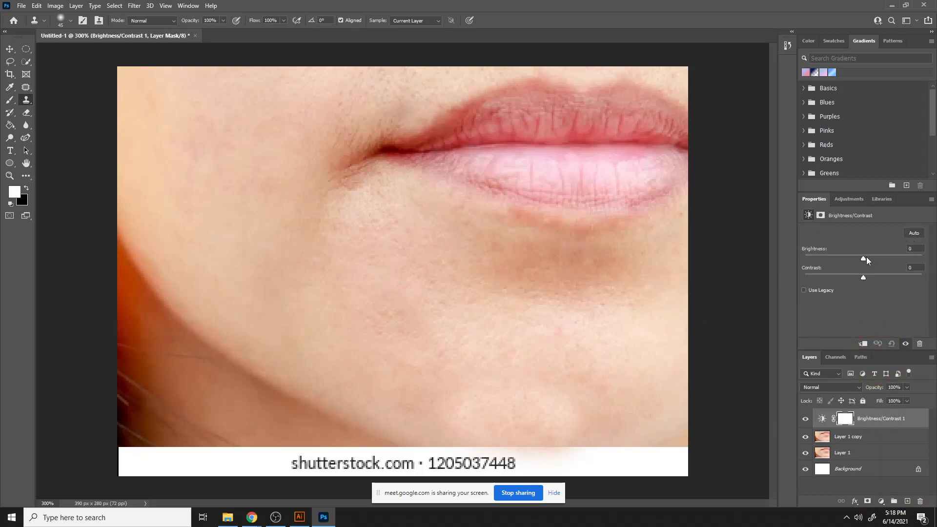
# - Set the Brightness/Contrast adjustment to Brightness 10 and Contrast -18 with Use Legacy enabled
pyautogui.moveTo(865, 257); pyautogui.dragTo(872, 257)
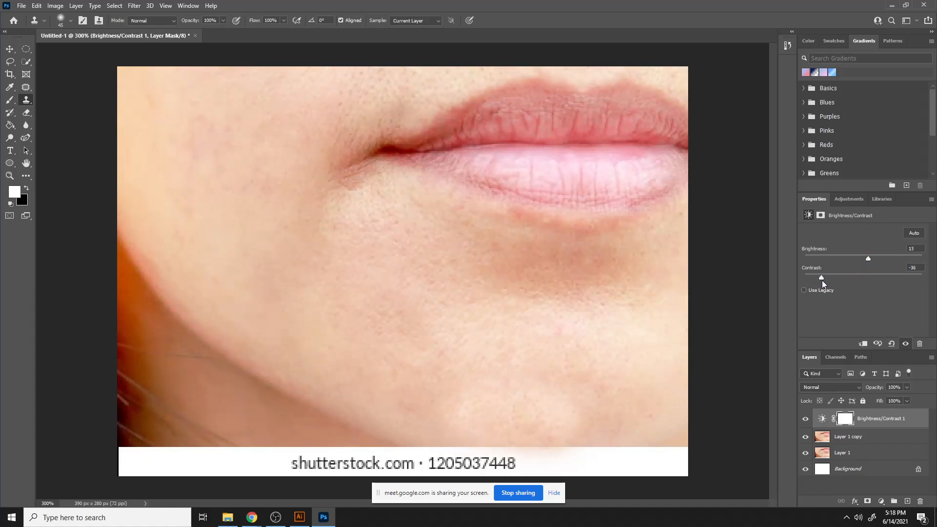
pyautogui.moveTo(869, 261); pyautogui.dragTo(873, 262)
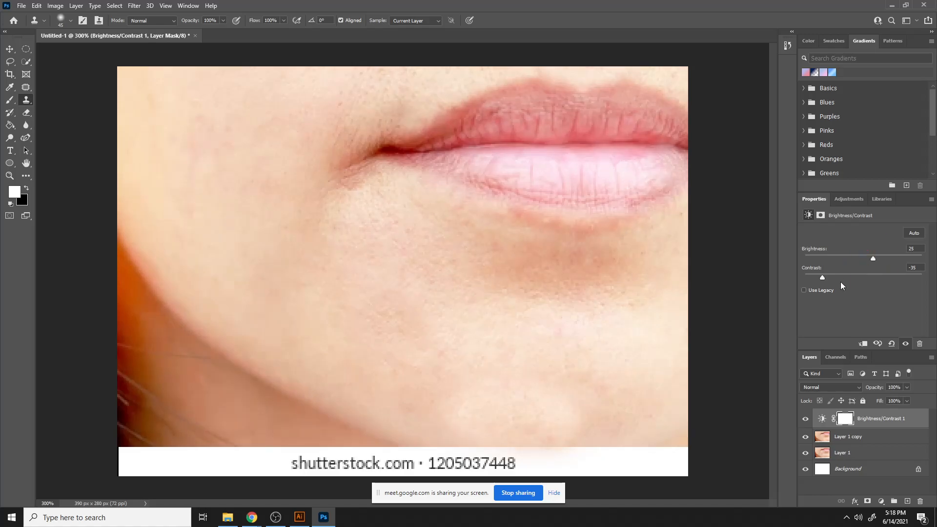
pyautogui.click(804, 290)
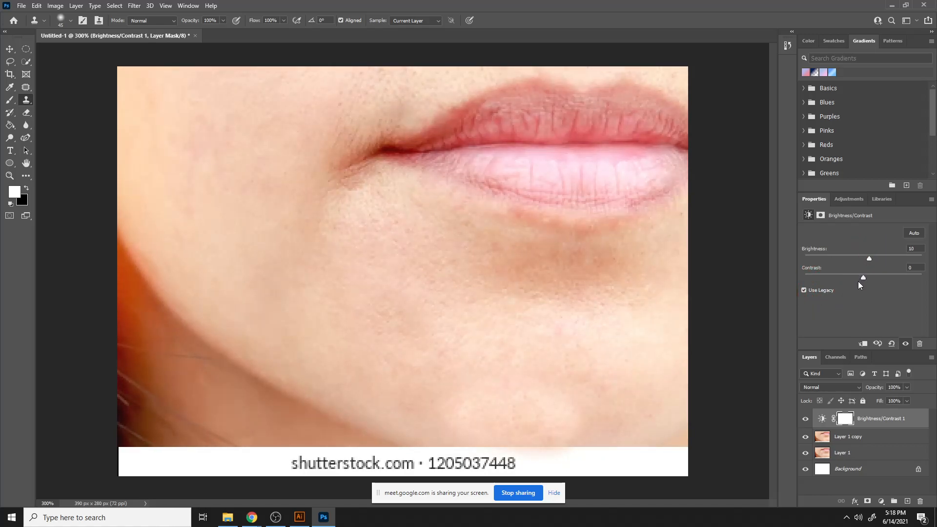
pyautogui.moveTo(859, 282); pyautogui.dragTo(852, 281)
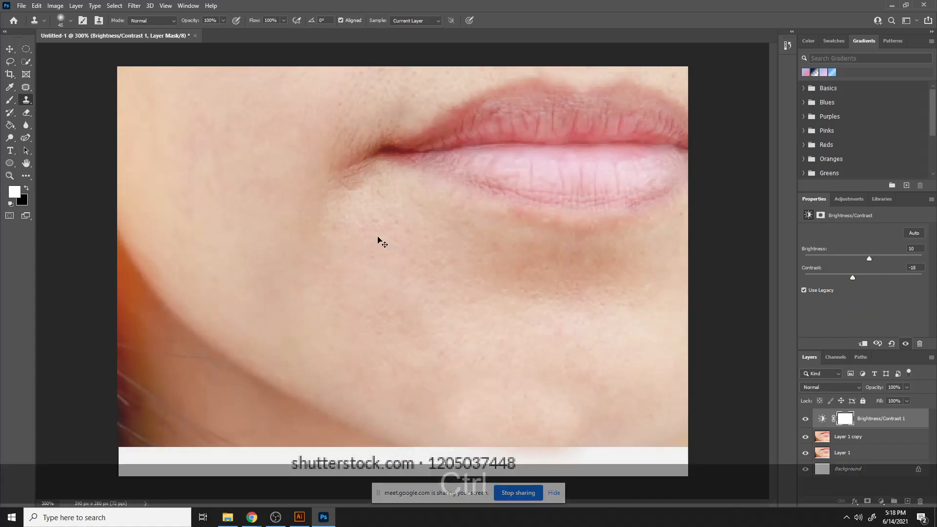
# - Zoom out and toggle the Brightness/Contrast layer's visibility to compare the image with and without it
pyautogui.hotkey('ctrl', '-')
pyautogui.hotkey('ctrl', '-')
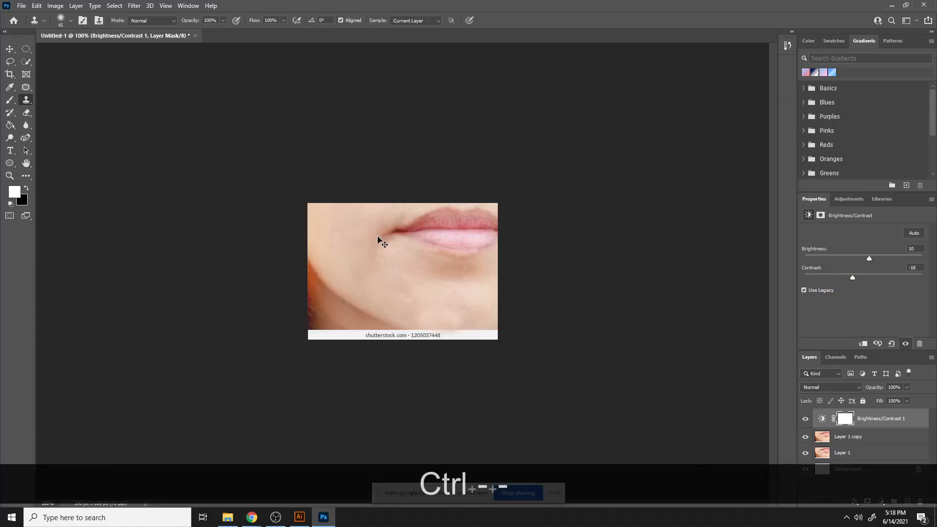
pyautogui.click(806, 418)
pyautogui.click(807, 419)
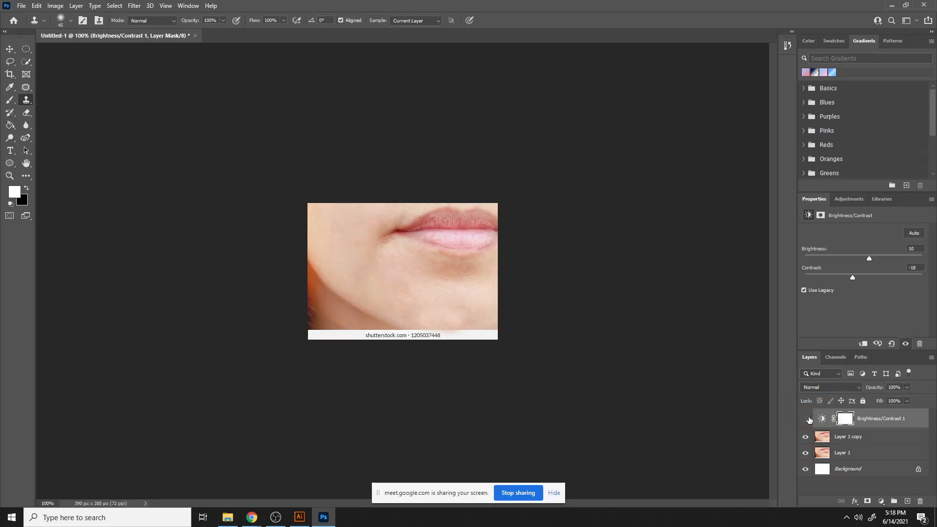
pyautogui.click(808, 419)
pyautogui.click(808, 420)
pyautogui.click(808, 420)
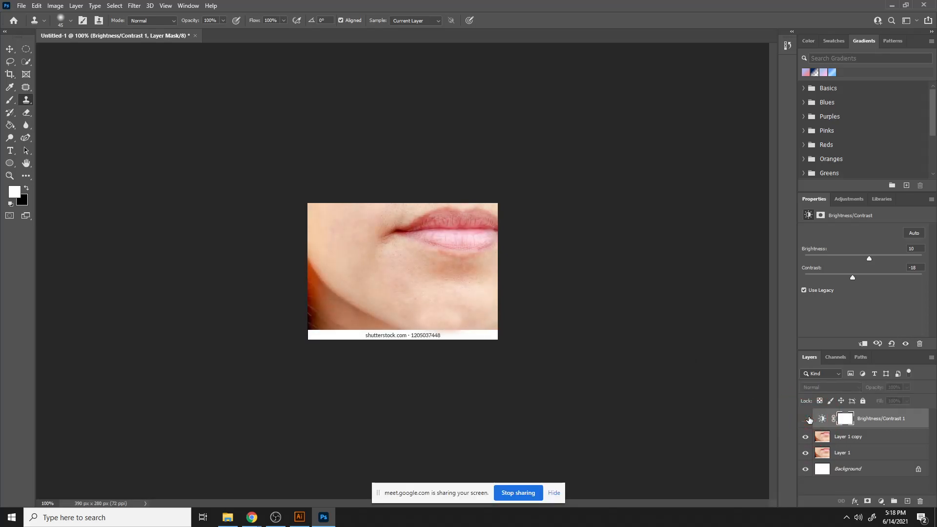
pyautogui.click(808, 420)
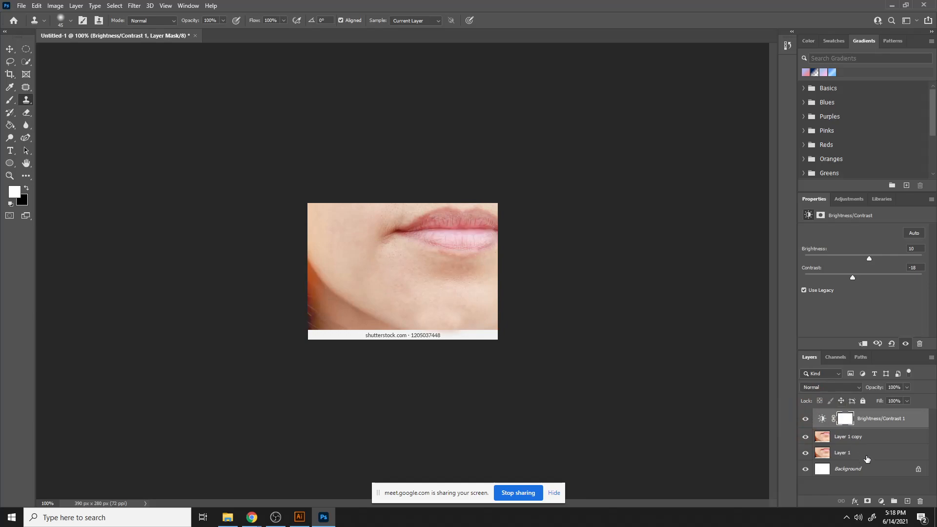
pyautogui.click(881, 501)
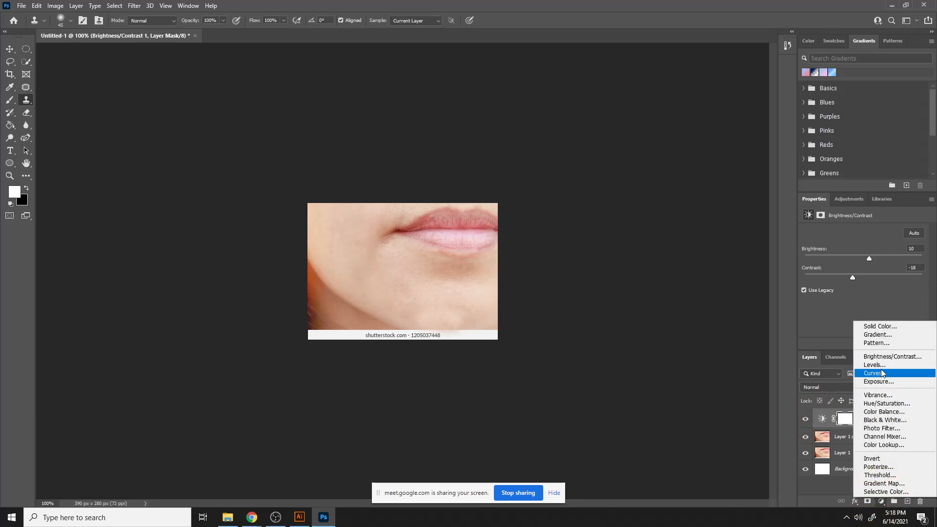
pyautogui.click(881, 428)
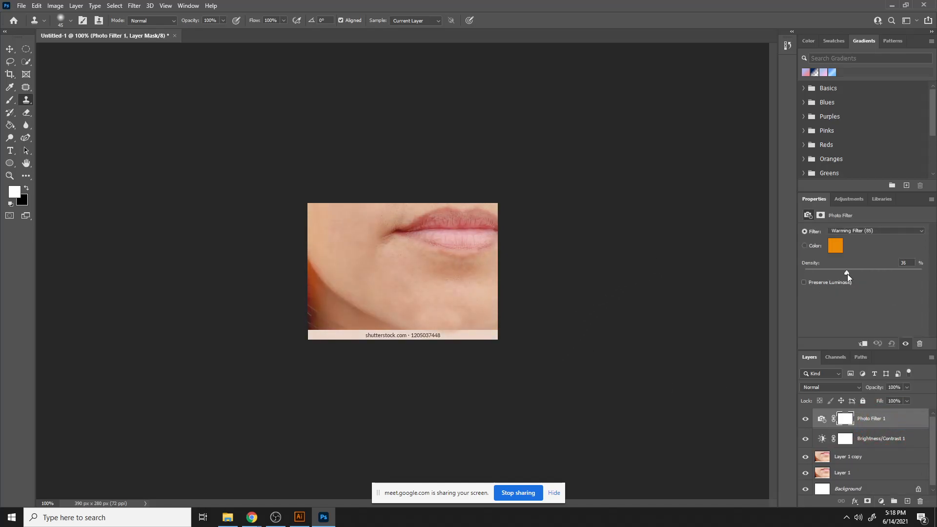
pyautogui.moveTo(856, 274); pyautogui.dragTo(848, 274)
pyautogui.moveTo(877, 419); pyautogui.dragTo(920, 501)
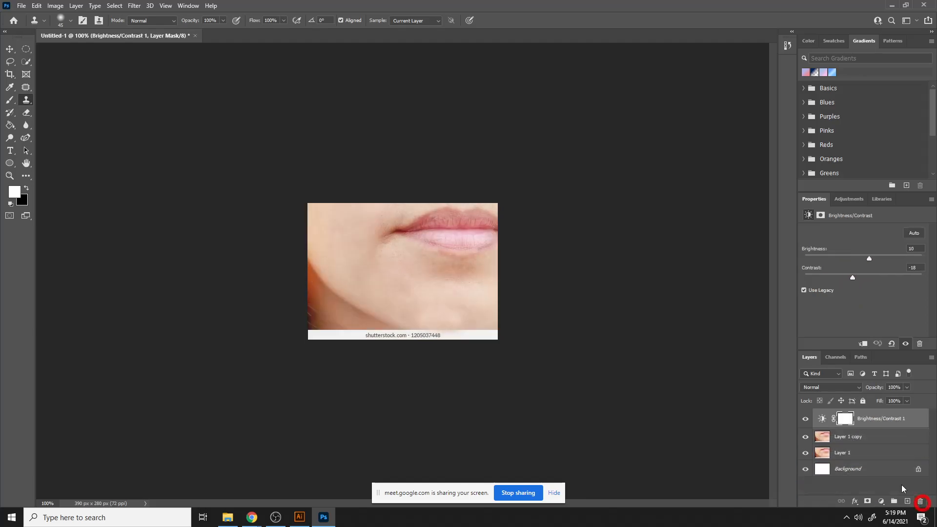
# - Add a Color Lookup adjustment layer and set its 3DLUT file to Fuji ETERNA 250D Kodak 2395 (by Adobe).cube
pyautogui.click(881, 500)
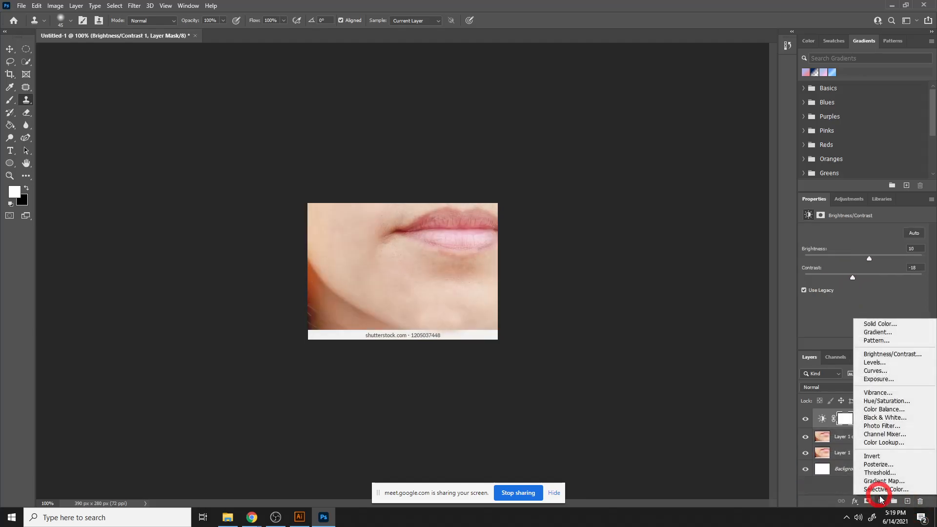
pyautogui.click(884, 442)
pyautogui.click(859, 233)
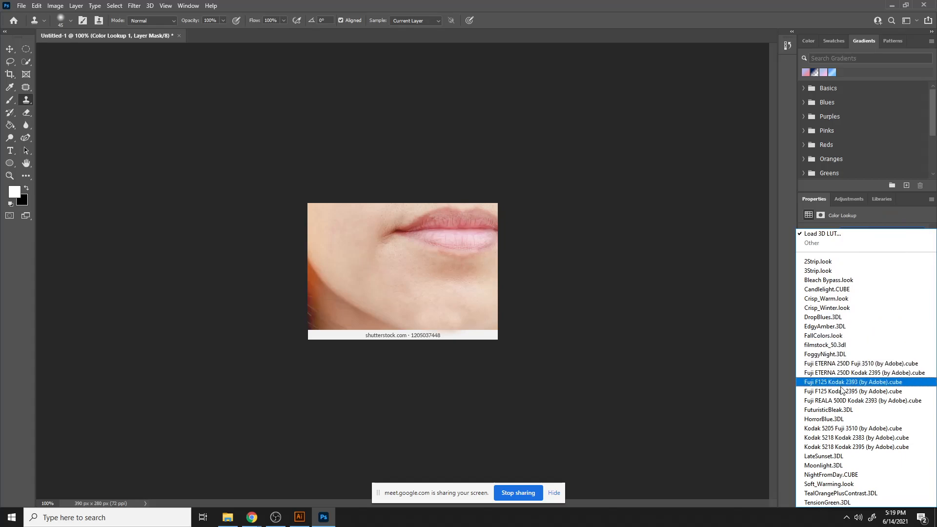
pyautogui.click(842, 365)
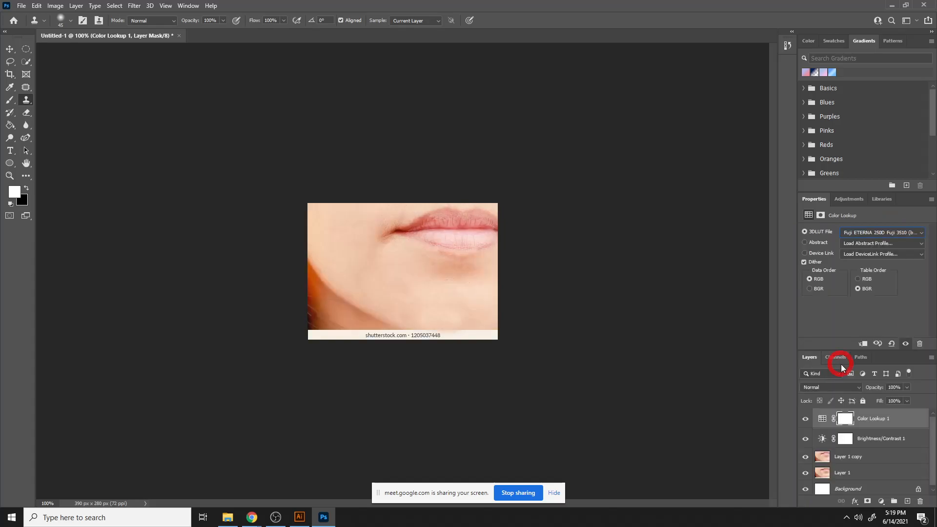
pyautogui.click(870, 232)
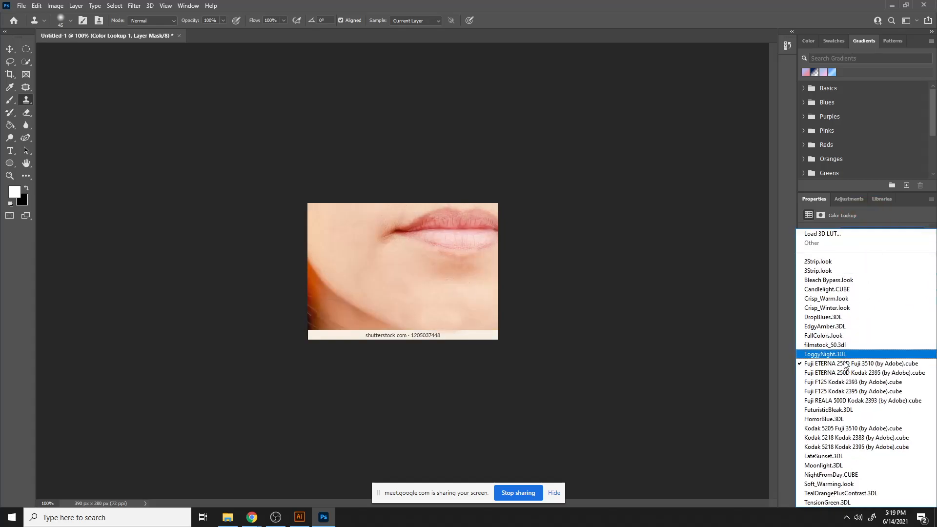
pyautogui.click(840, 364)
pyautogui.click(860, 233)
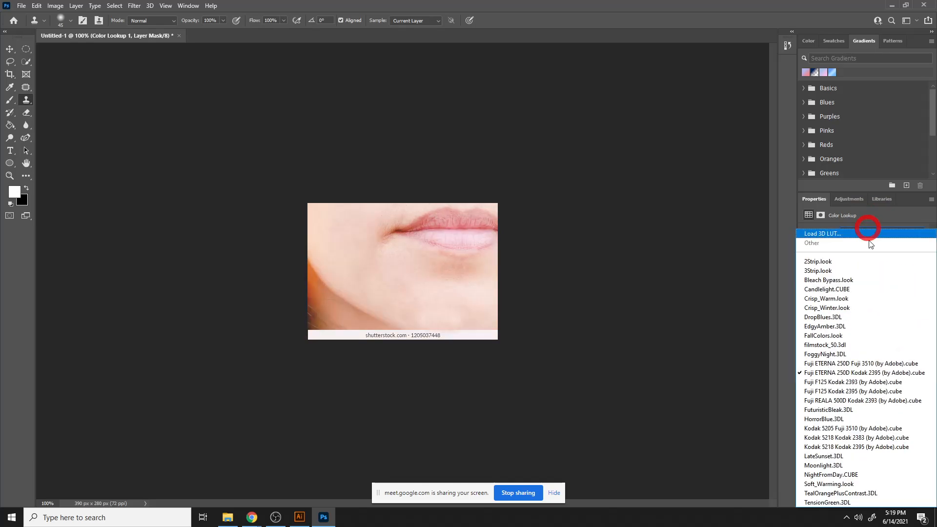
pyautogui.click(842, 382)
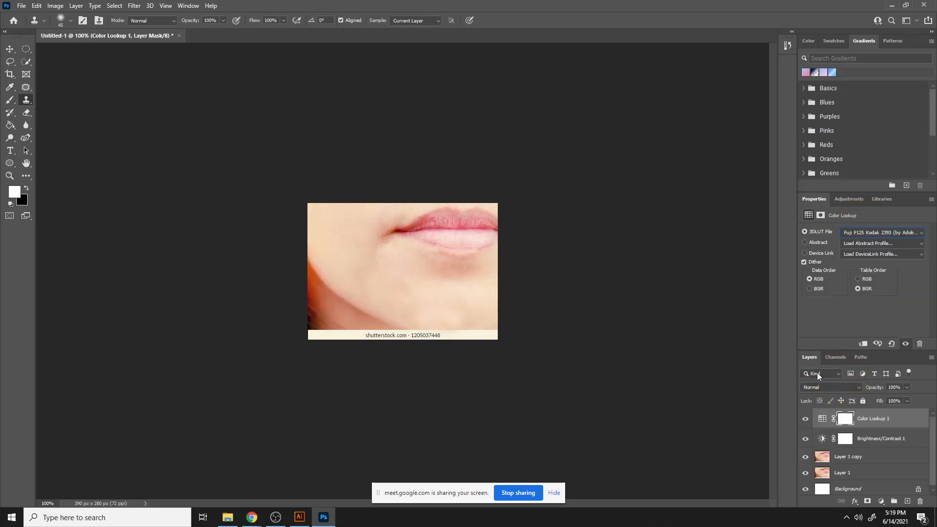
pyautogui.click(874, 233)
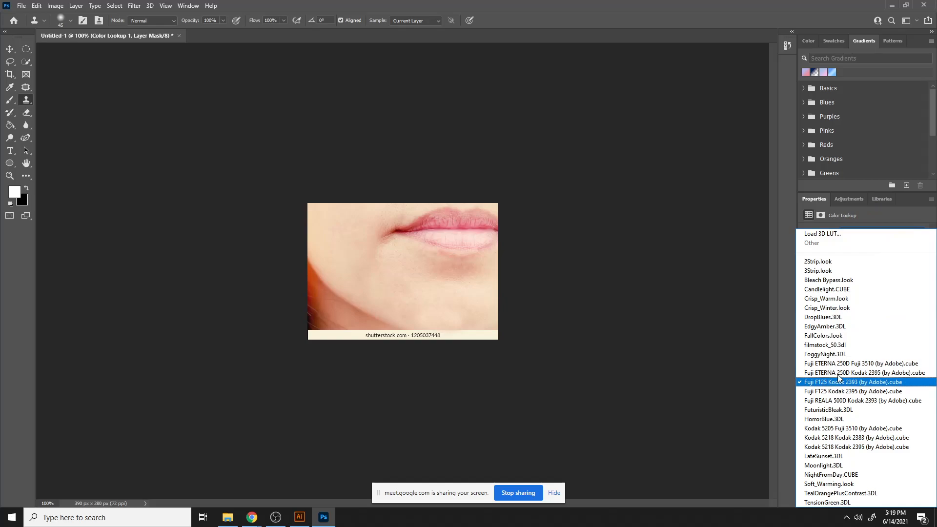
pyautogui.click(836, 371)
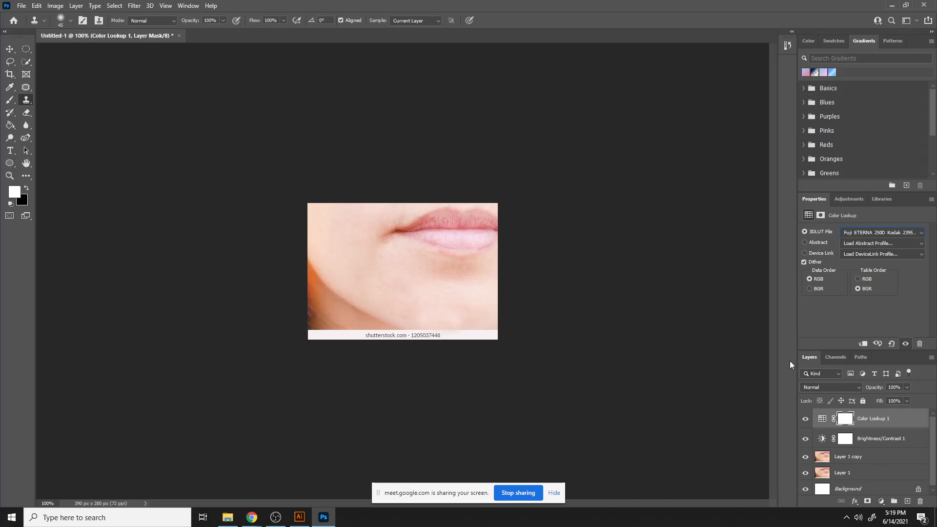
# - Toggle the Color Lookup layer's visibility to compare the image before and after the look
pyautogui.click(806, 419)
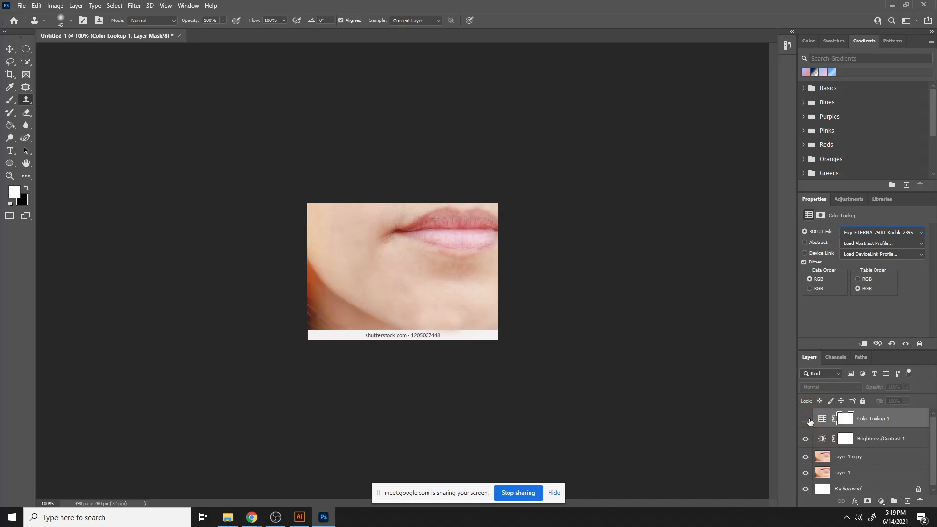
pyautogui.click(806, 419)
pyautogui.click(806, 419)
pyautogui.click(806, 419)
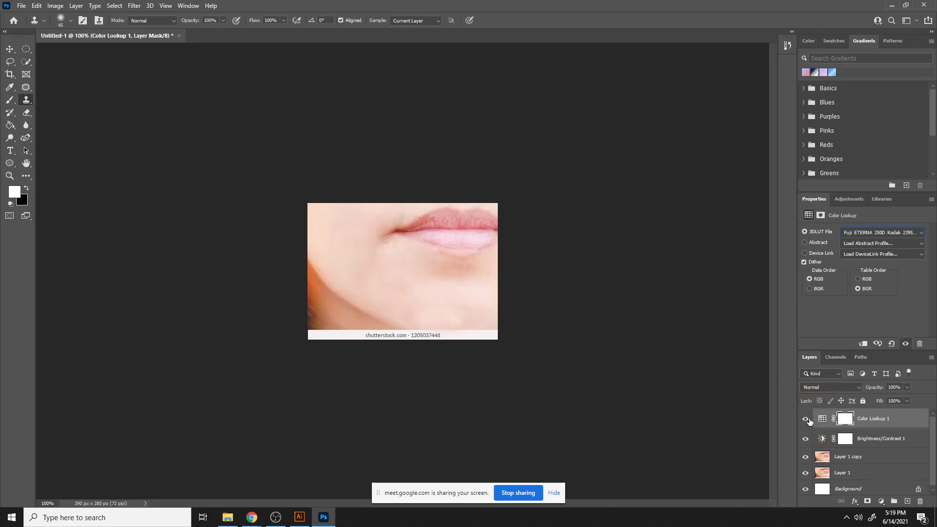
pyautogui.click(806, 419)
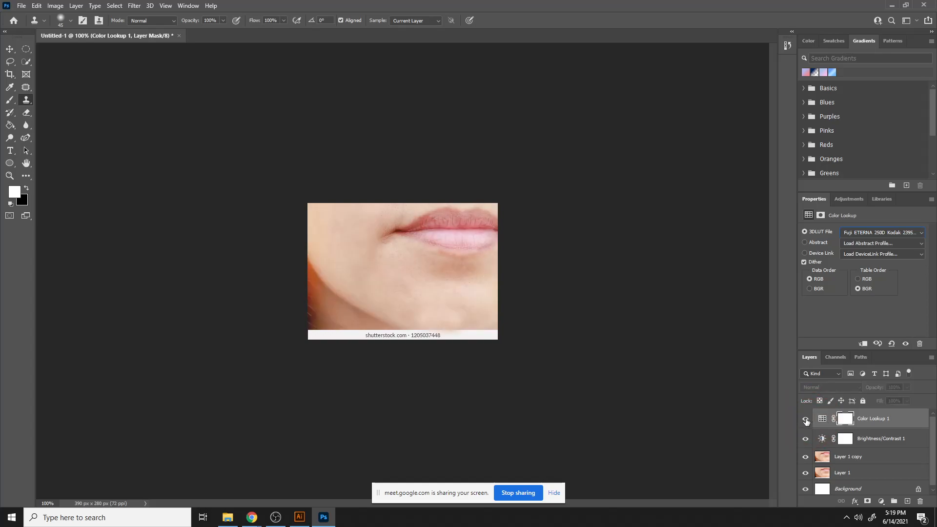
pyautogui.click(806, 419)
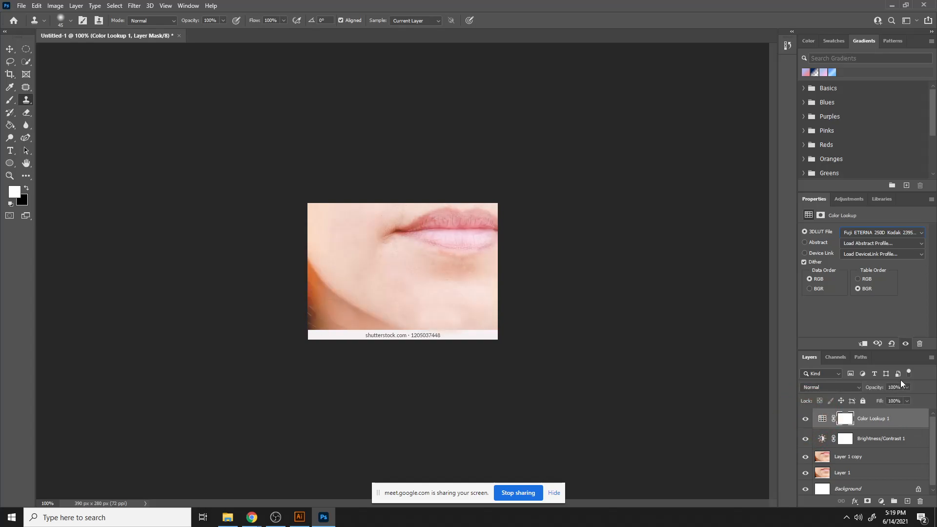
# - Lower the Color Lookup layer's opacity to 21%, toggling its visibility to judge the effect
pyautogui.click(907, 386)
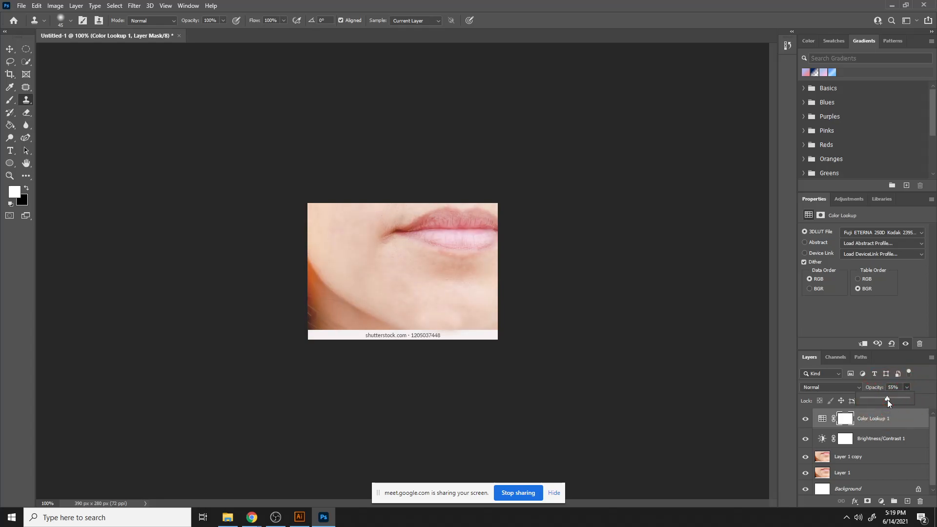
pyautogui.moveTo(887, 400); pyautogui.dragTo(893, 400)
pyautogui.click(808, 421)
pyautogui.click(807, 422)
pyautogui.click(807, 421)
pyautogui.click(806, 419)
pyautogui.moveTo(886, 400); pyautogui.dragTo(885, 399)
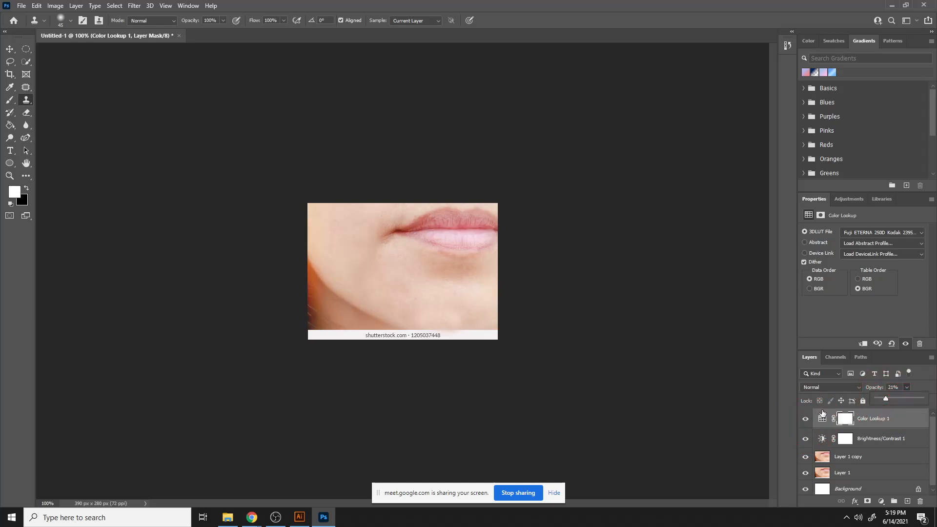
# - Toggle the Color Lookup layer's visibility repeatedly to compare the final adjustment
pyautogui.click(776, 381)
pyautogui.click(806, 421)
pyautogui.click(806, 420)
pyautogui.click(806, 420)
pyautogui.click(805, 420)
pyautogui.click(806, 420)
pyautogui.click(805, 419)
pyautogui.click(824, 420)
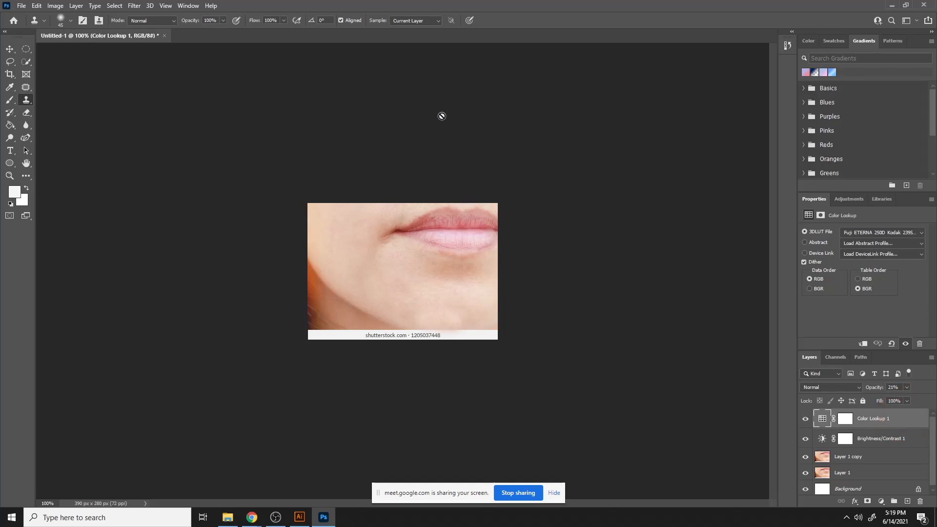
# - With the Move tool, shift Layer 1 and Layer 1 copy apart so the original and retouched versions show side by side
pyautogui.click(9, 48)
pyautogui.moveTo(375, 281); pyautogui.dragTo(369, 262)
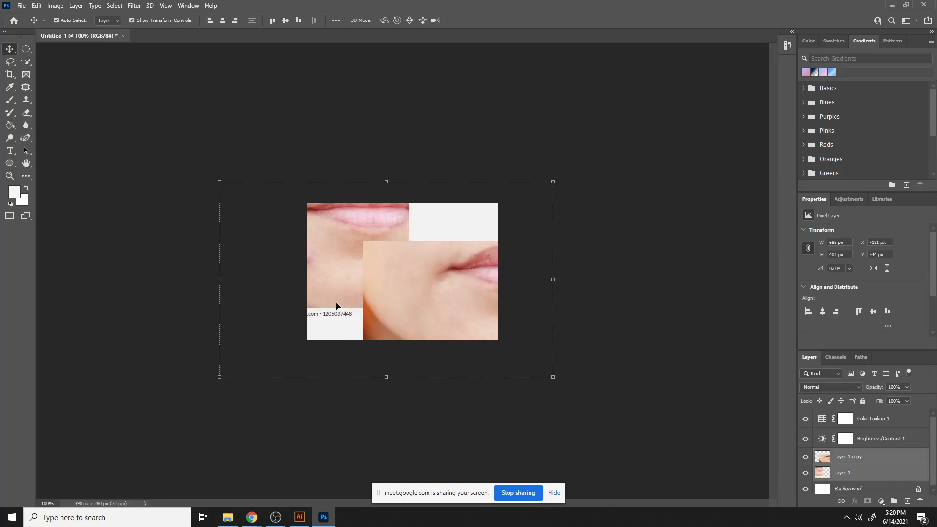
pyautogui.moveTo(355, 279); pyautogui.dragTo(369, 286)
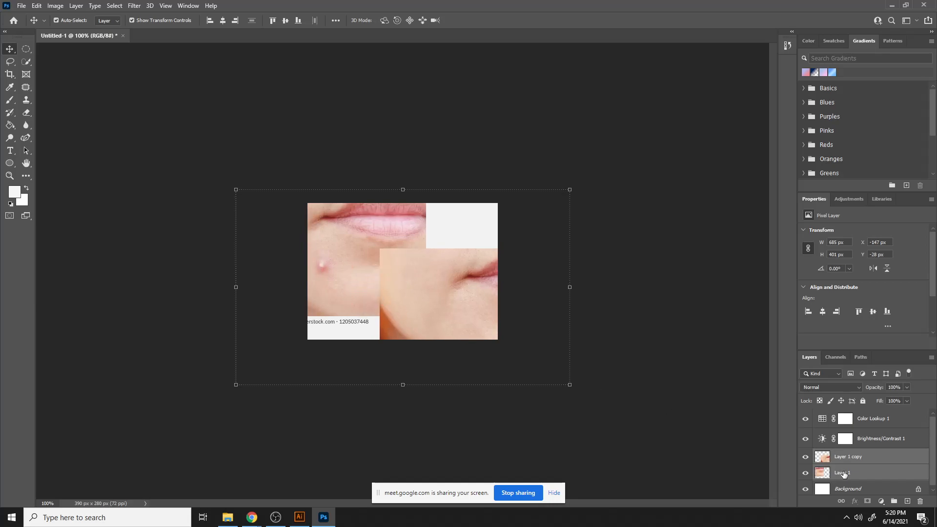
pyautogui.click(857, 459)
pyautogui.moveTo(371, 264); pyautogui.dragTo(435, 303)
pyautogui.click(862, 471)
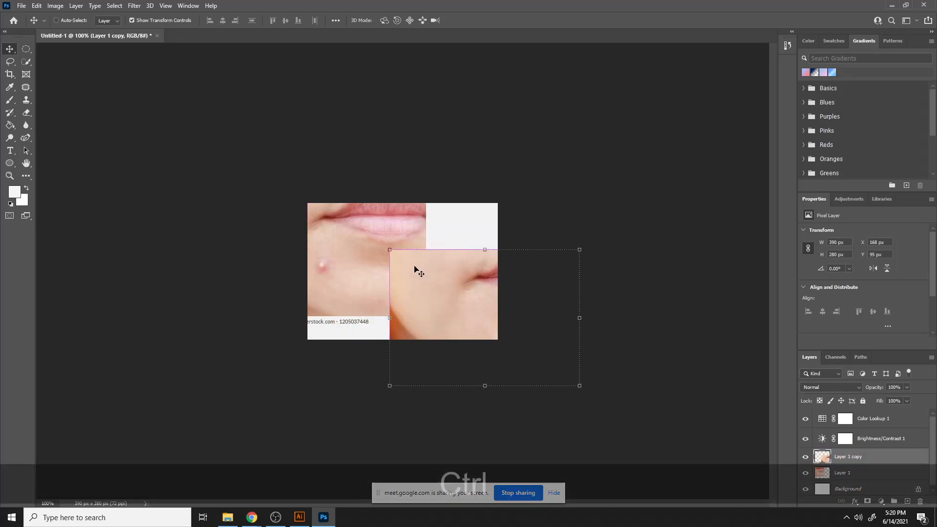
# - Move Layer 1 copy back so it covers most of the original layer, leaving the pimple visible on the left
pyautogui.hotkey('ctrl', '2')
pyautogui.rightClick(866, 457)
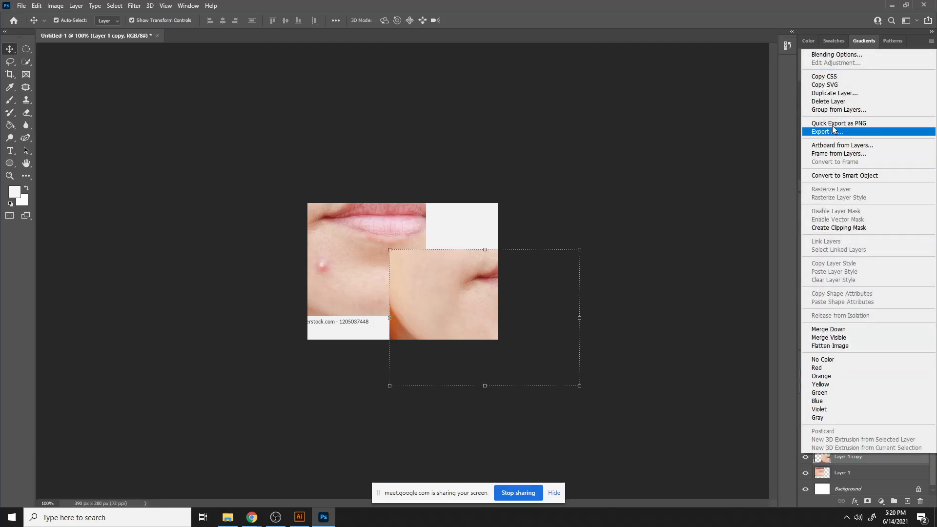
pyautogui.click(691, 194)
pyautogui.moveTo(443, 292); pyautogui.dragTo(389, 253)
# - Open Blending Options for Layer 1 copy and enable a Drop Shadow effect
pyautogui.rightClick(845, 465)
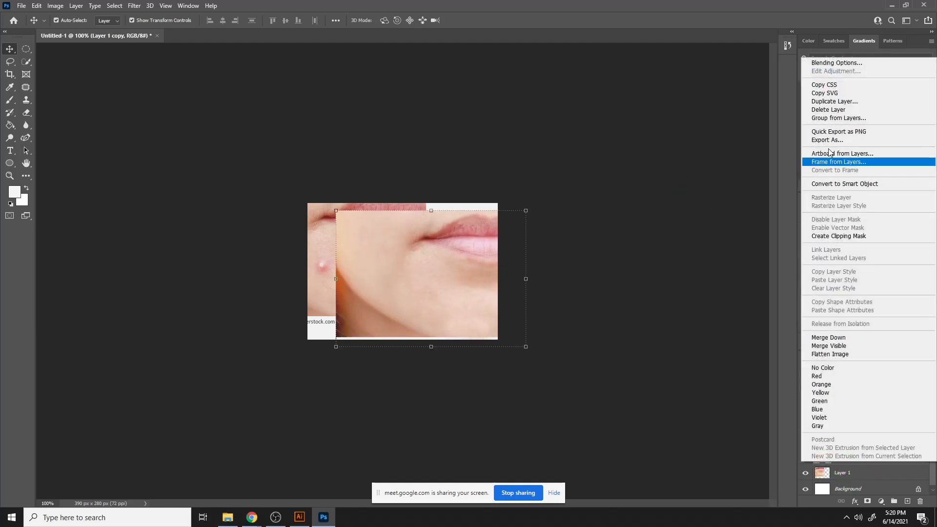
pyautogui.click(800, 63)
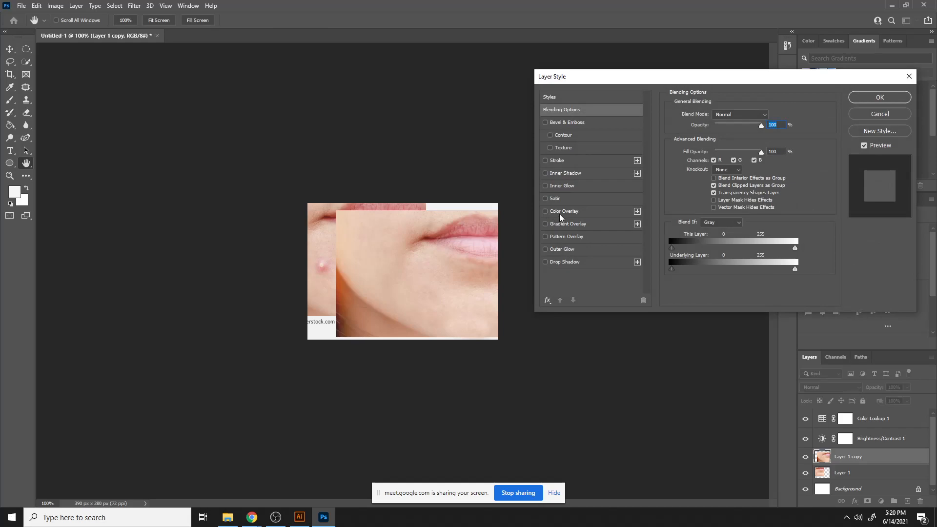
pyautogui.click(545, 262)
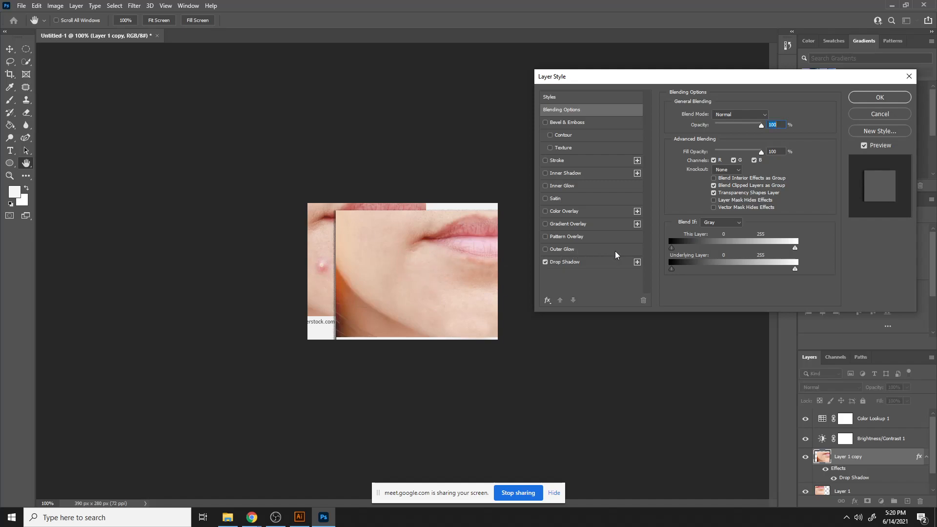
# - Preview Bevel & Emboss, Stroke, Inner Shadow and Inner Glow on Layer 1 copy and cancel the Layer Style dialog
pyautogui.click(545, 123)
pyautogui.click(545, 124)
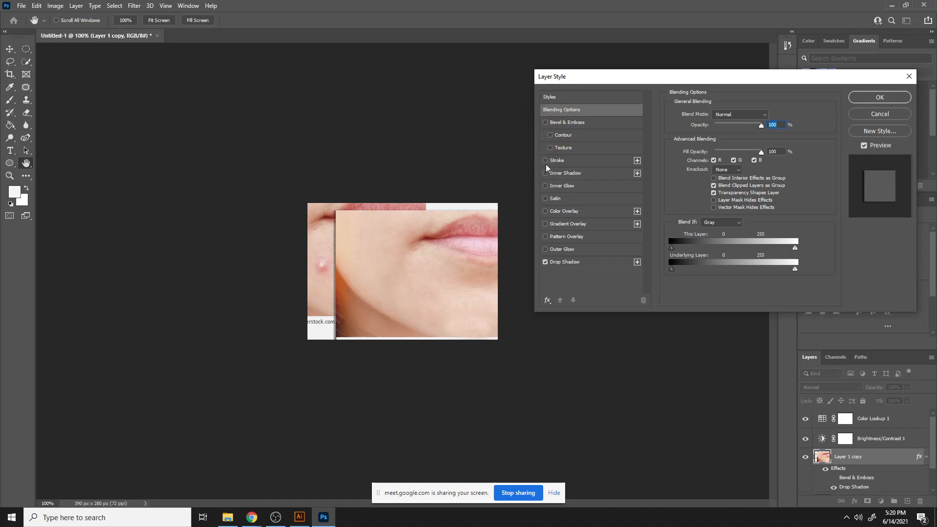
pyautogui.click(546, 160)
pyautogui.click(546, 160)
pyautogui.click(545, 174)
pyautogui.click(546, 174)
pyautogui.click(544, 186)
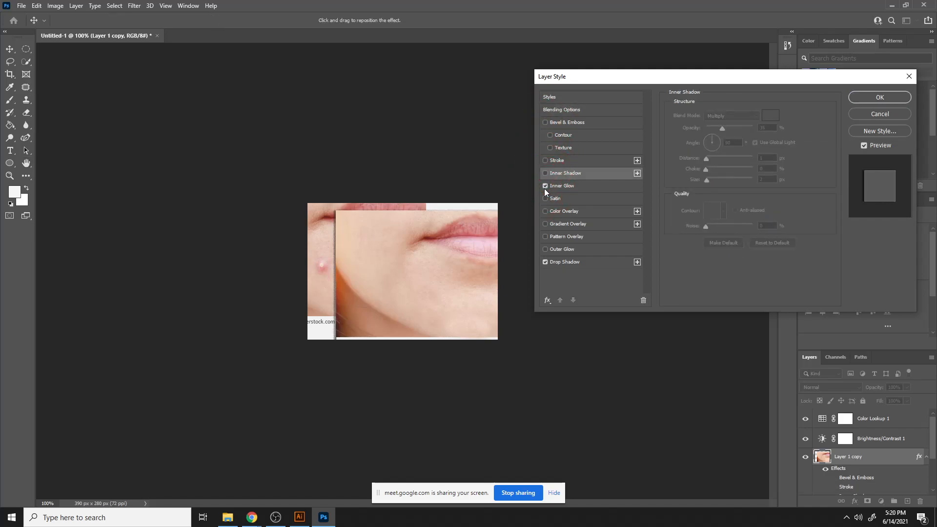
pyautogui.click(887, 113)
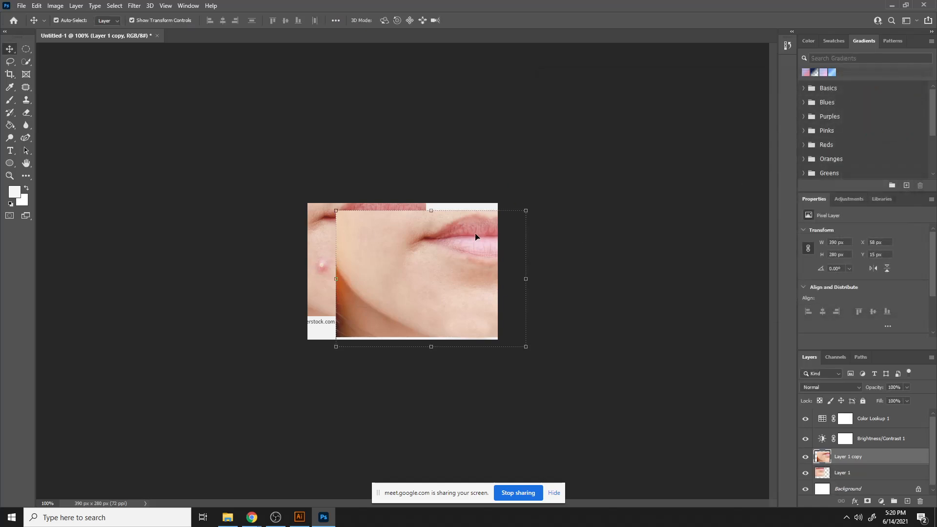
# - Delete both photo layers and the Color Lookup and Brightness/Contrast adjustment layers, keeping only the Background
pyautogui.press('Delete')
pyautogui.press('Delete')
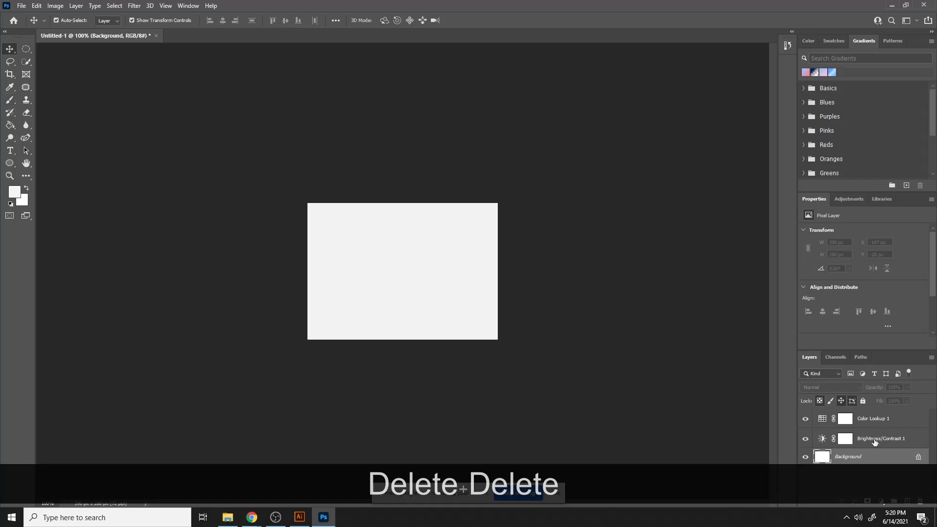
pyautogui.moveTo(880, 418); pyautogui.dragTo(920, 501)
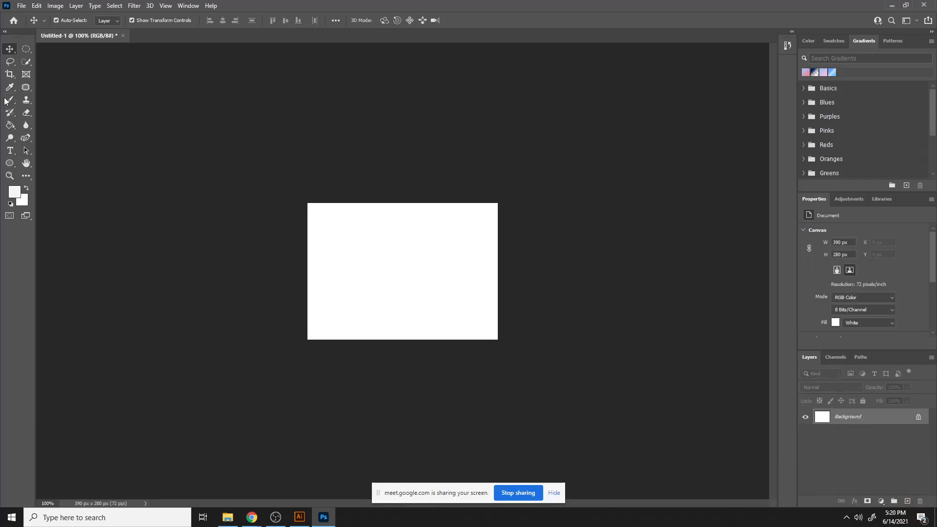
# - Add a placeholder text layer in the middle of the canvas and scale it up to span most of the width
pyautogui.click(10, 150)
pyautogui.click(392, 256)
pyautogui.click(13, 53)
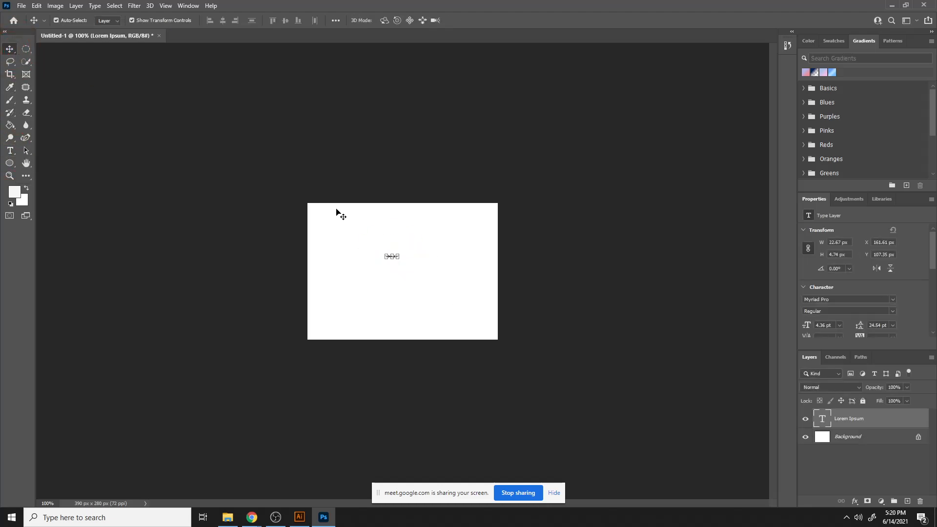
pyautogui.moveTo(397, 257); pyautogui.dragTo(473, 272)
pyautogui.doubleClick(418, 255)
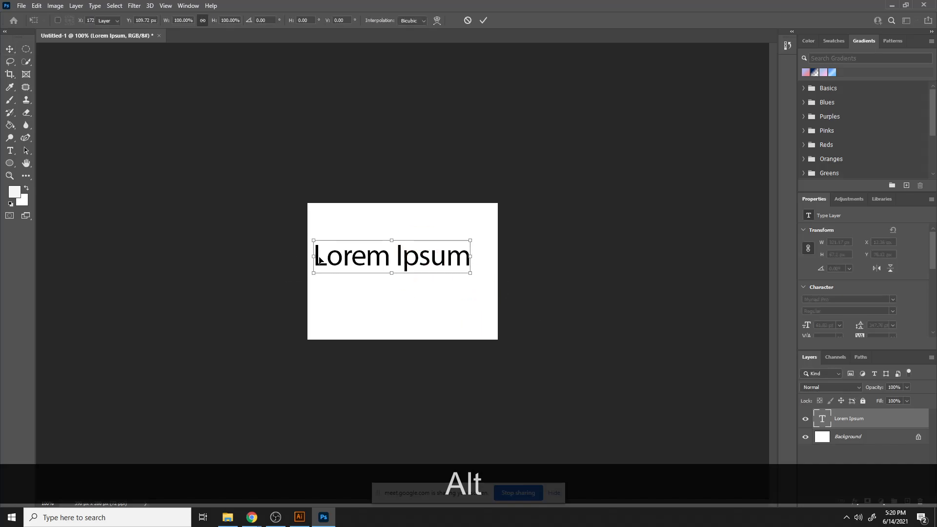
# - Replace the placeholder text with LEDP
pyautogui.click(10, 150)
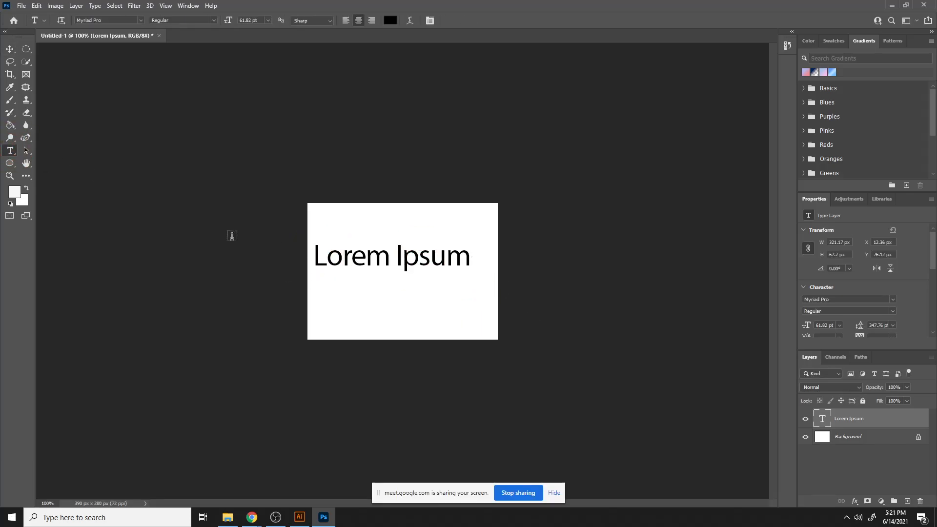
pyautogui.click(361, 258)
pyautogui.moveTo(317, 255); pyautogui.dragTo(484, 279)
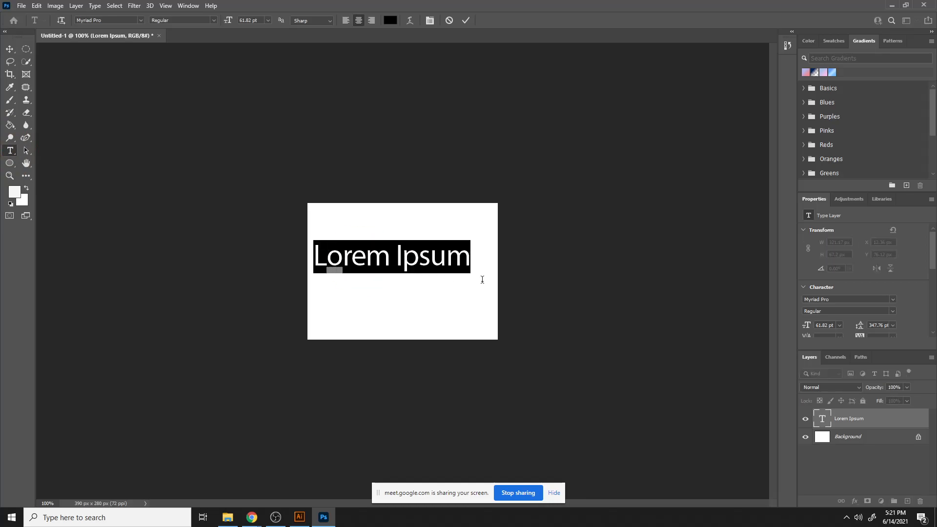
pyautogui.write('LEDP')
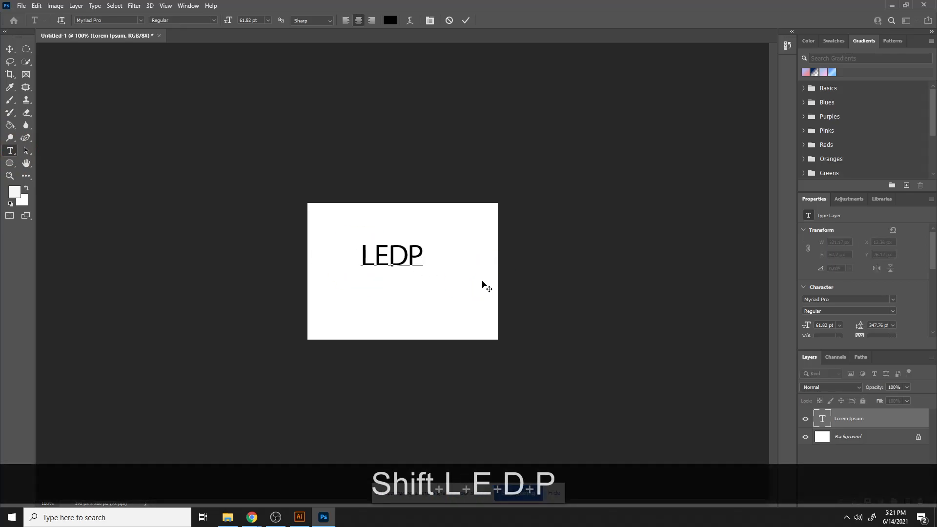
# - Try to set the font to Montserrat Black without the text selected
pyautogui.click(140, 20)
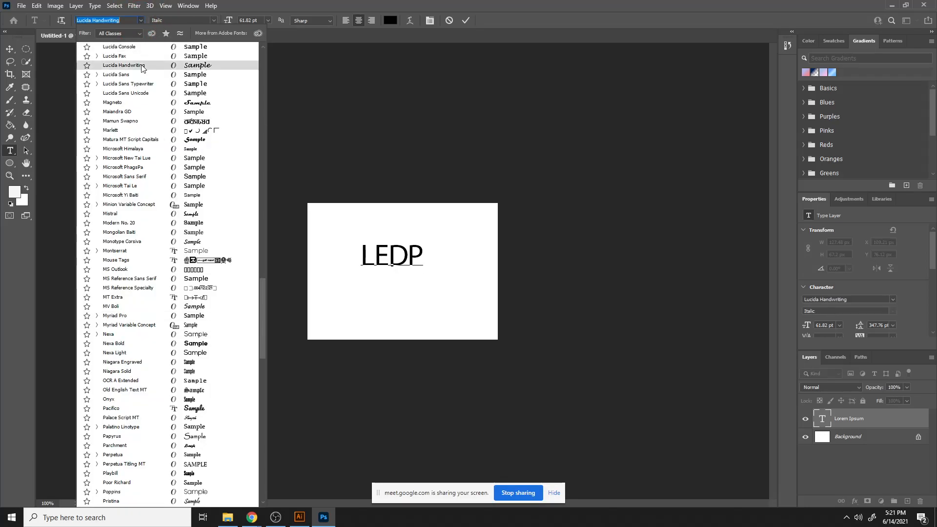
pyautogui.write('mont')
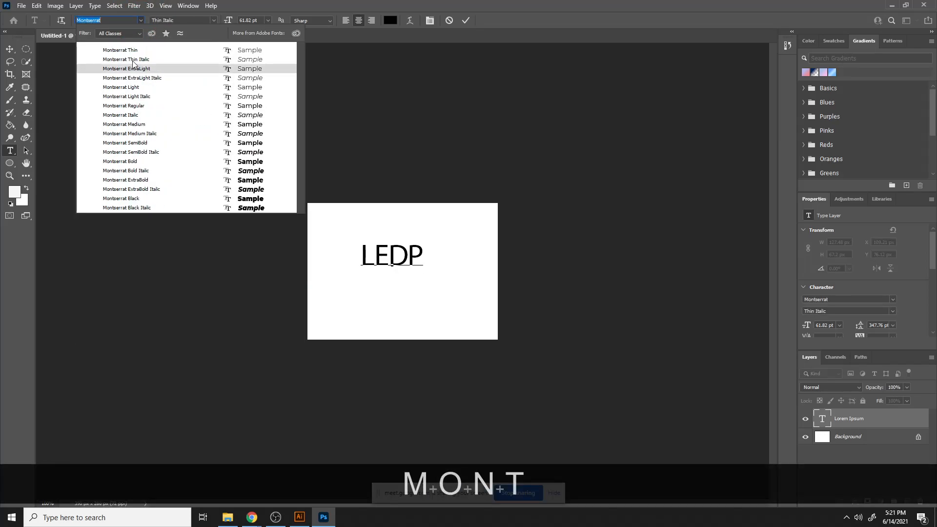
pyautogui.click(136, 198)
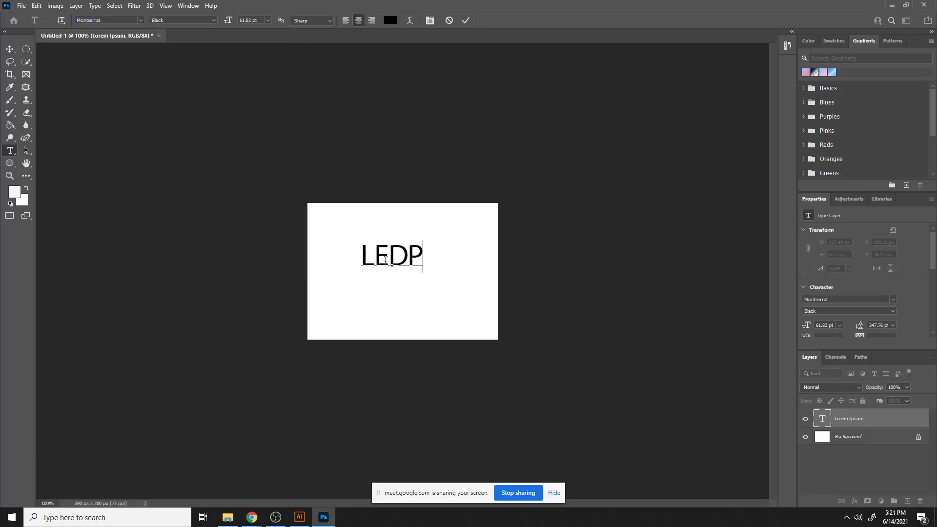
# - Select the LEDP text, set its font to Montserrat Black and commit the edit
pyautogui.moveTo(361, 257); pyautogui.dragTo(424, 256)
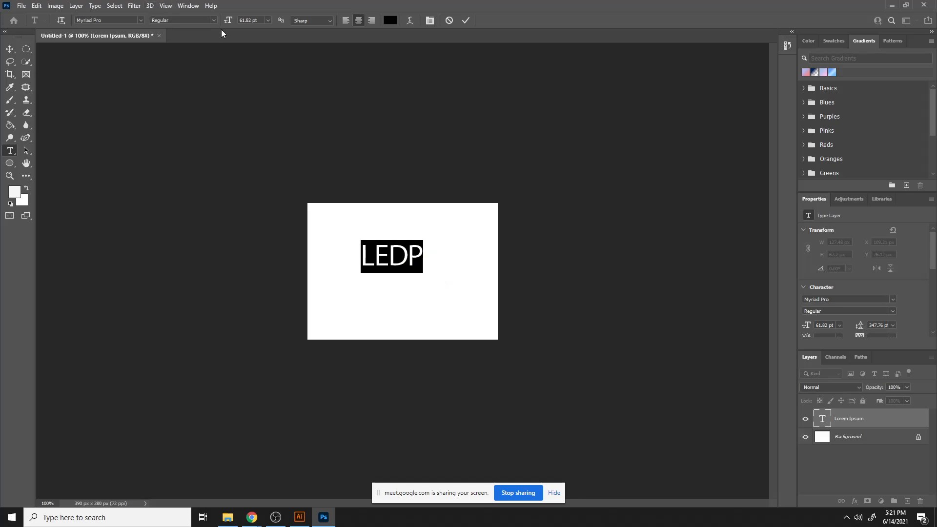
pyautogui.click(145, 20)
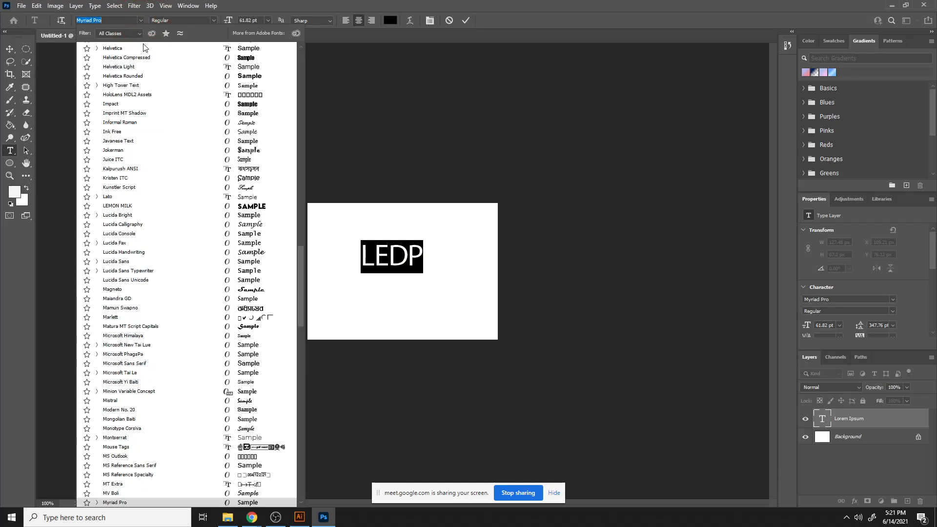
pyautogui.scroll(2, 147, 59)
pyautogui.write('mon')
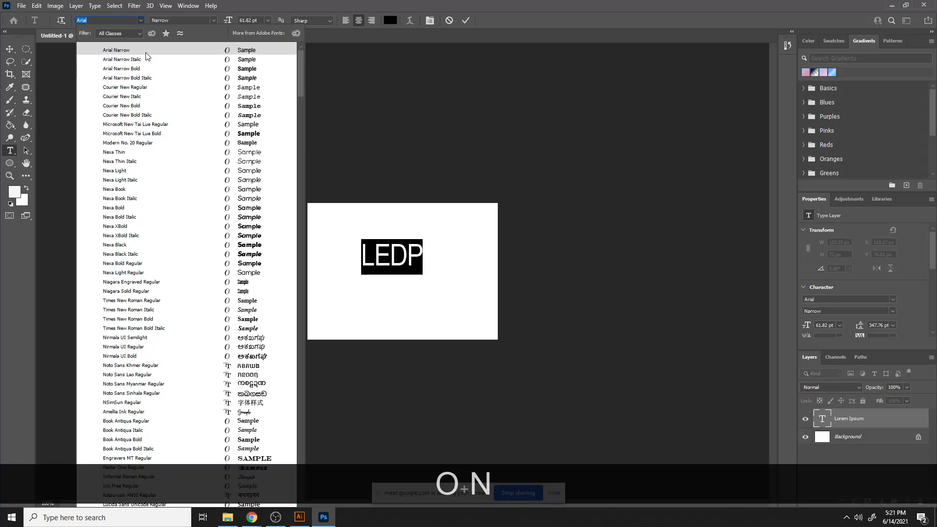
pyautogui.write('t')
pyautogui.press('BackSpace')
pyautogui.write('mont')
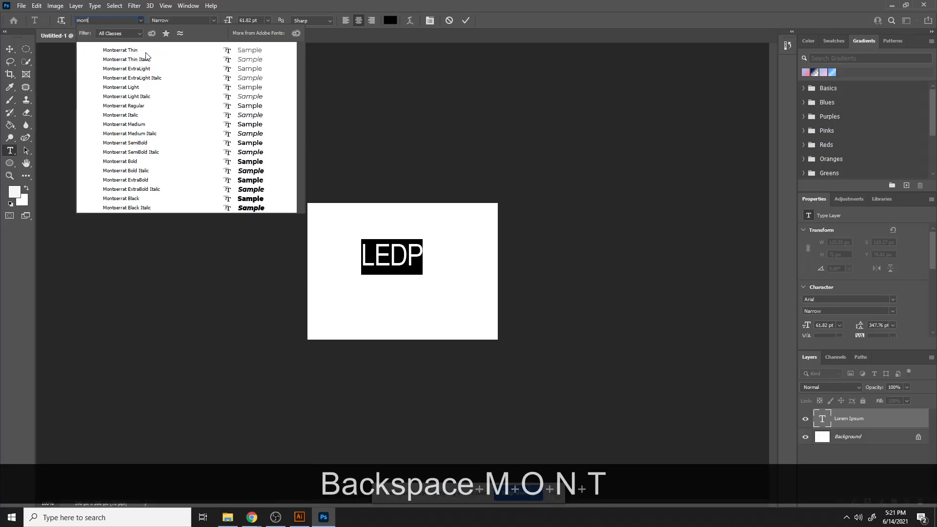
pyautogui.click(139, 198)
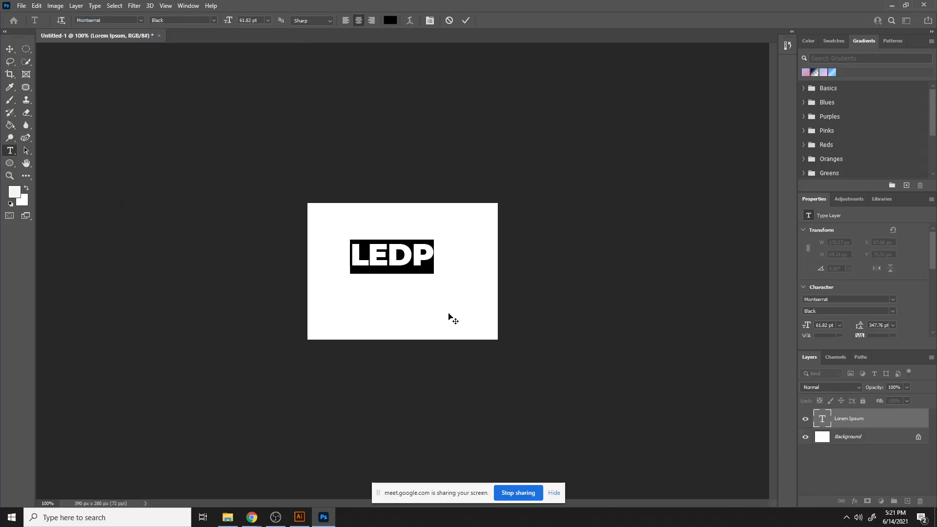
pyautogui.click(413, 269)
pyautogui.click(466, 20)
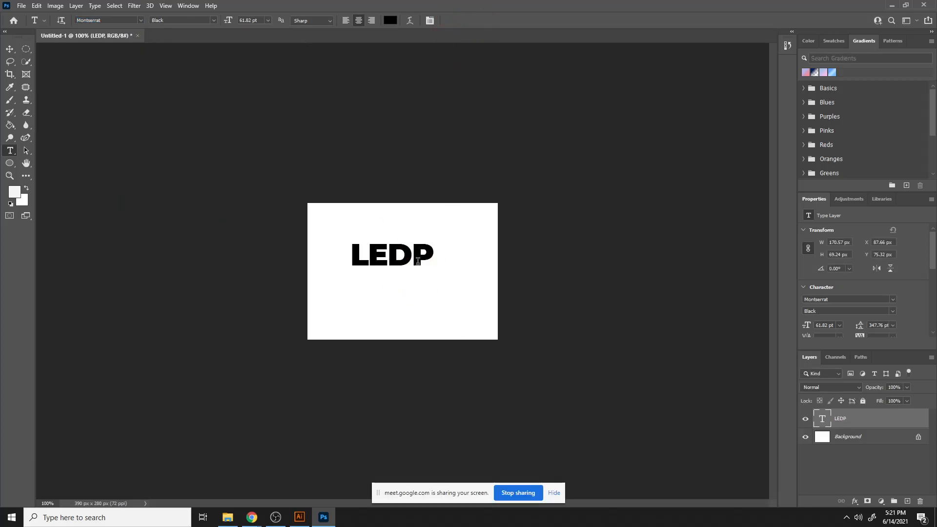
# - Move LEDP to the centre of the canvas and add a Drop Shadow through its Blending Options
pyautogui.click(10, 50)
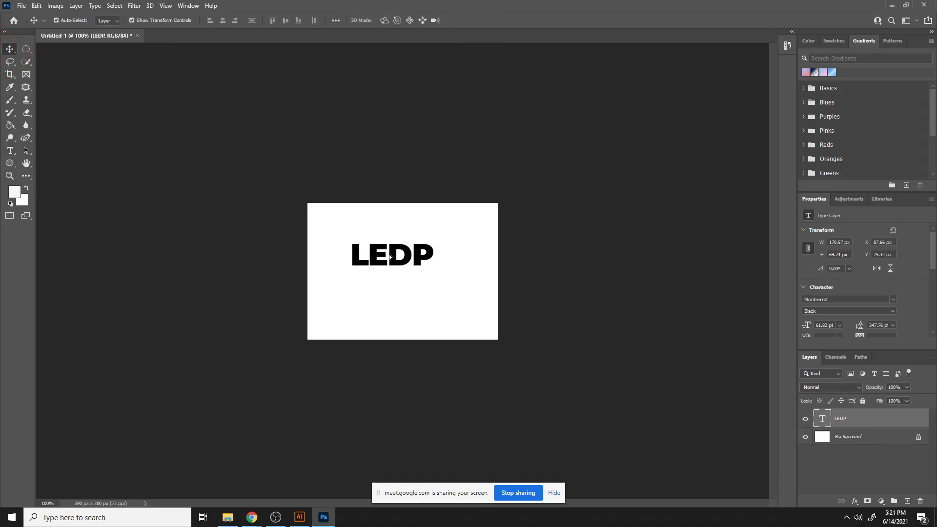
pyautogui.moveTo(389, 253); pyautogui.dragTo(404, 268)
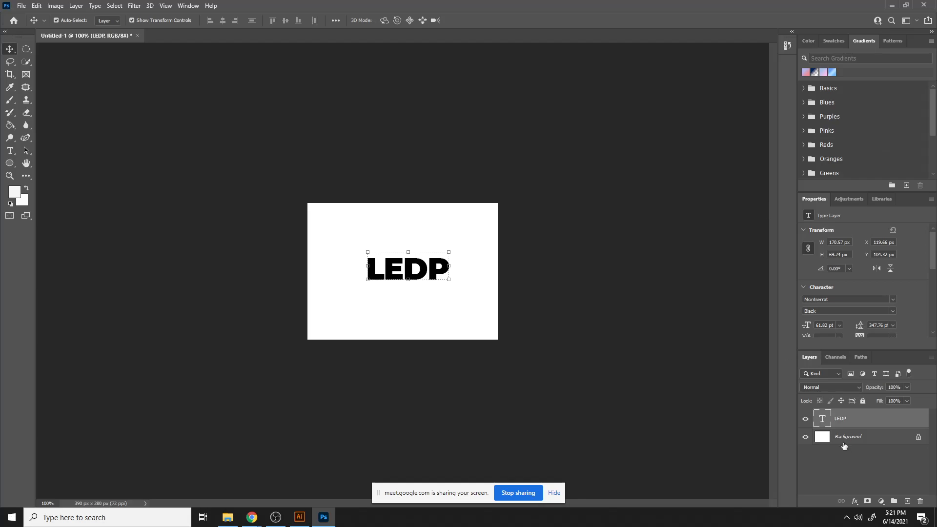
pyautogui.rightClick(857, 419)
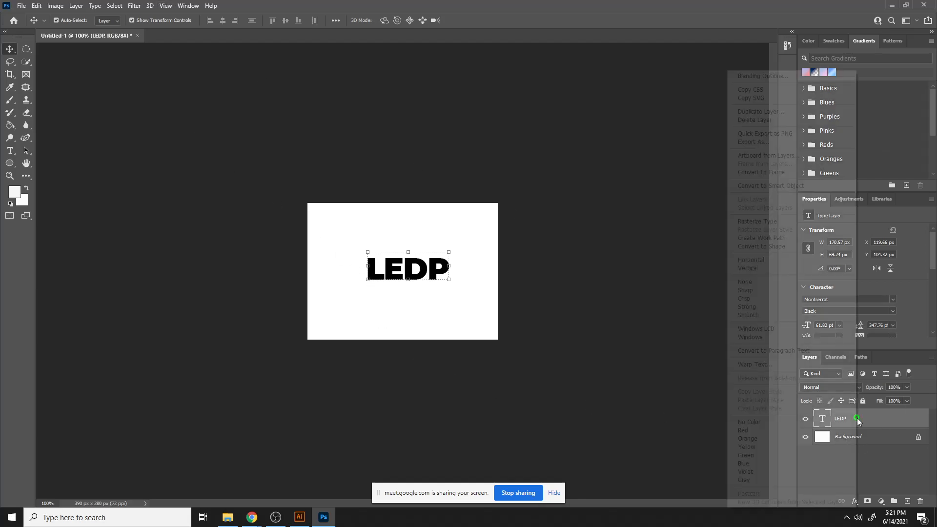
pyautogui.click(761, 77)
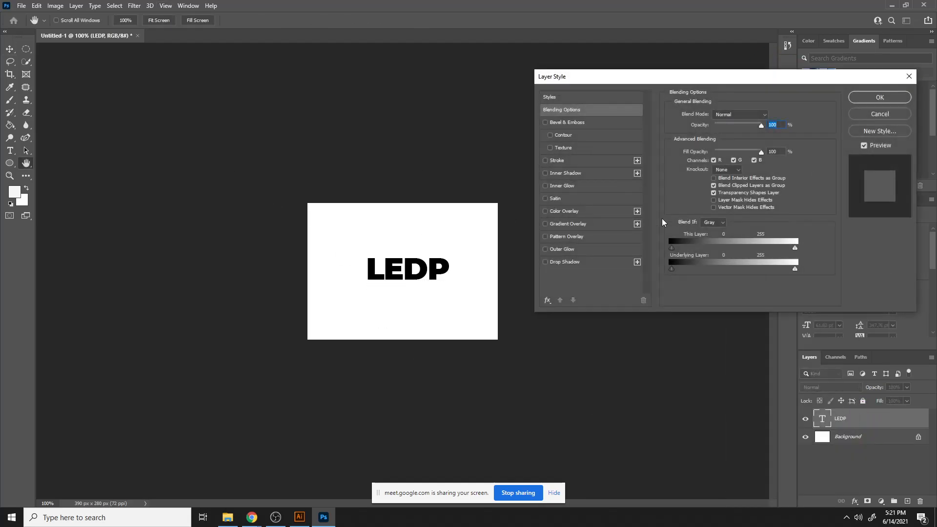
pyautogui.click(546, 263)
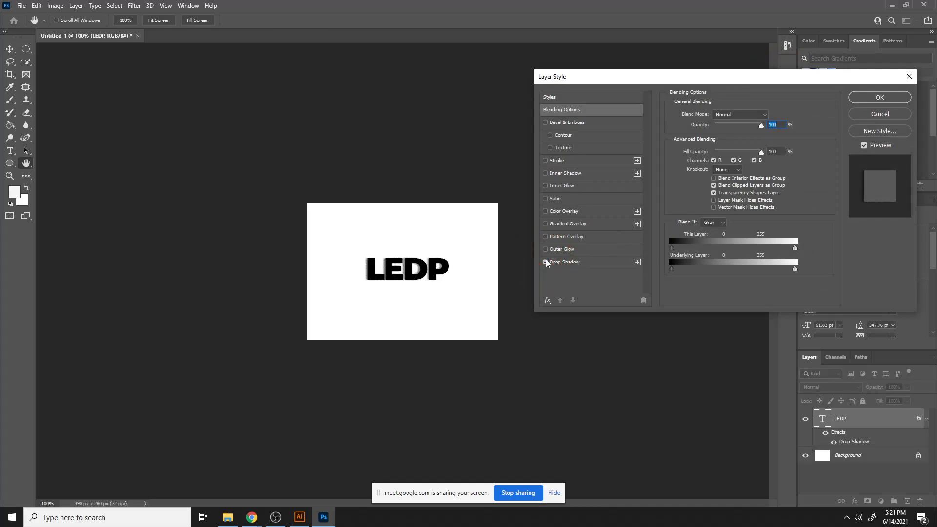
# - Preview Outer Glow, Pattern Overlay, Gradient Overlay and Color Overlay on LEDP, switching each off again
pyautogui.click(545, 249)
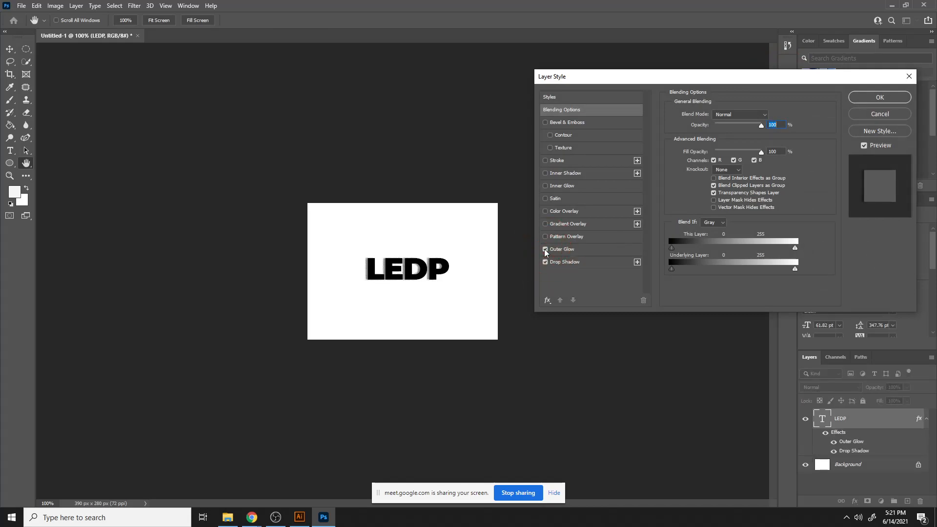
pyautogui.click(546, 249)
pyautogui.click(546, 236)
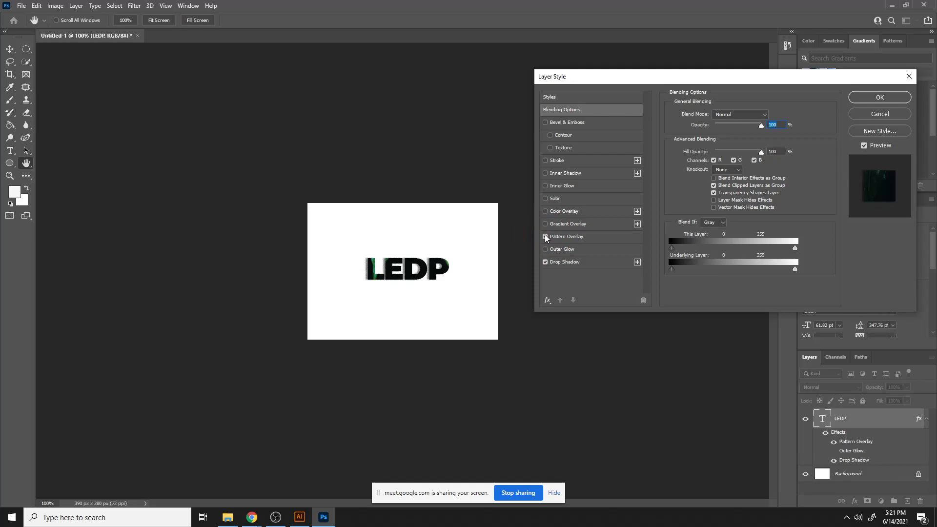
pyautogui.click(546, 237)
pyautogui.click(546, 224)
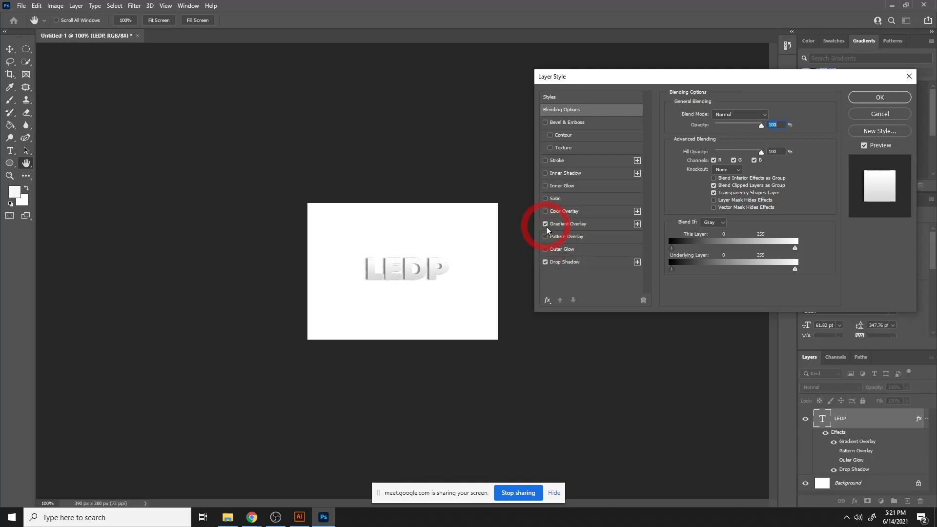
pyautogui.click(546, 224)
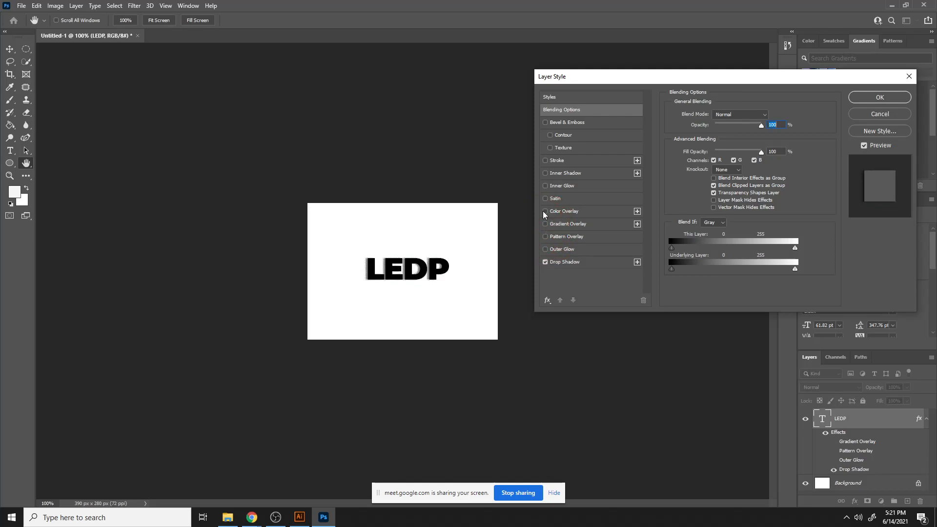
pyautogui.click(545, 211)
pyautogui.click(544, 212)
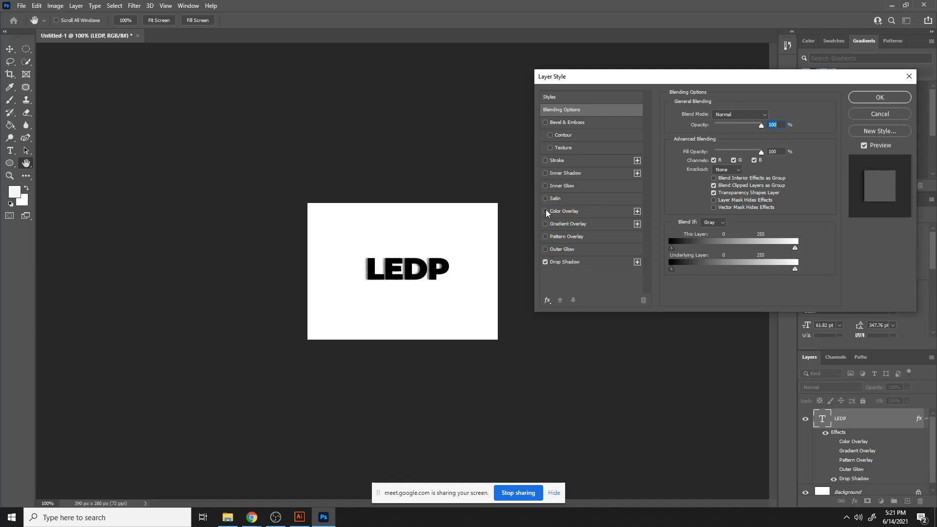
# - Enable Color Overlay on LEDP and set its colour to ff2a25
pyautogui.click(547, 212)
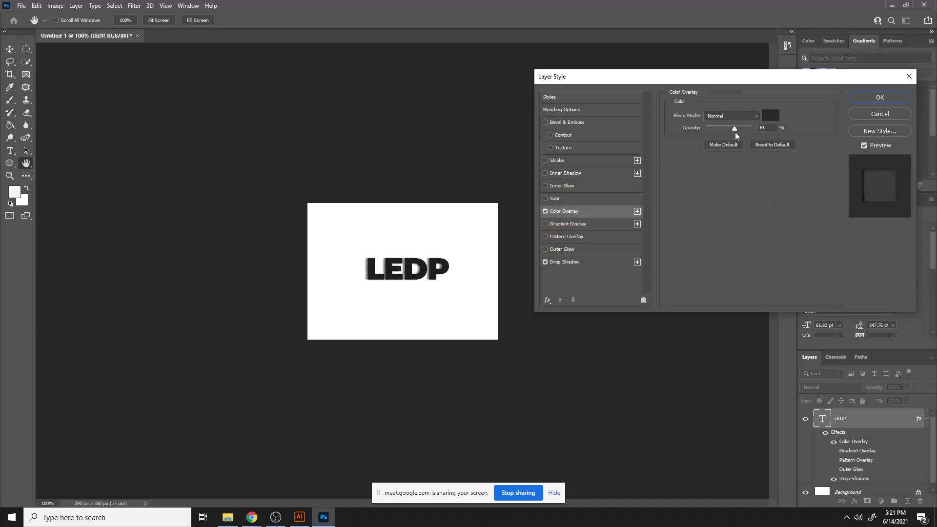
pyautogui.click(769, 116)
pyautogui.write('ff0000')
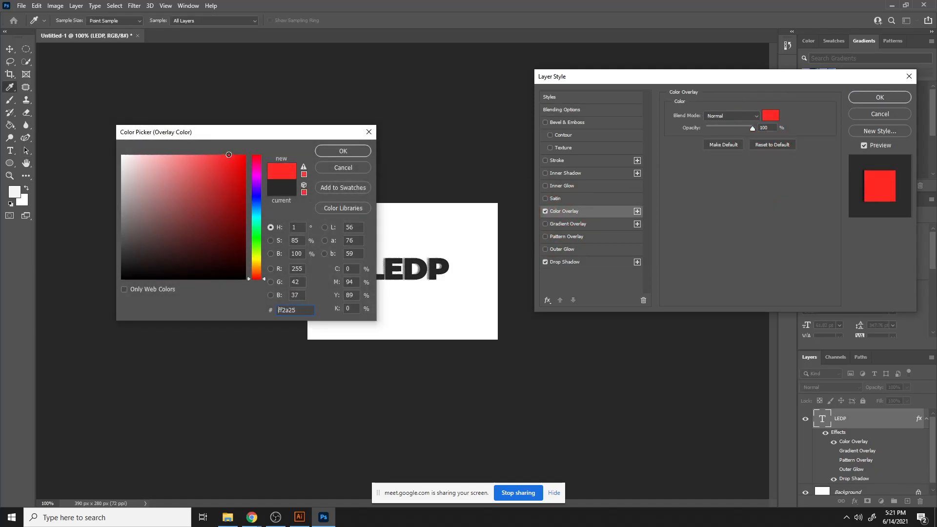
pyautogui.click(343, 151)
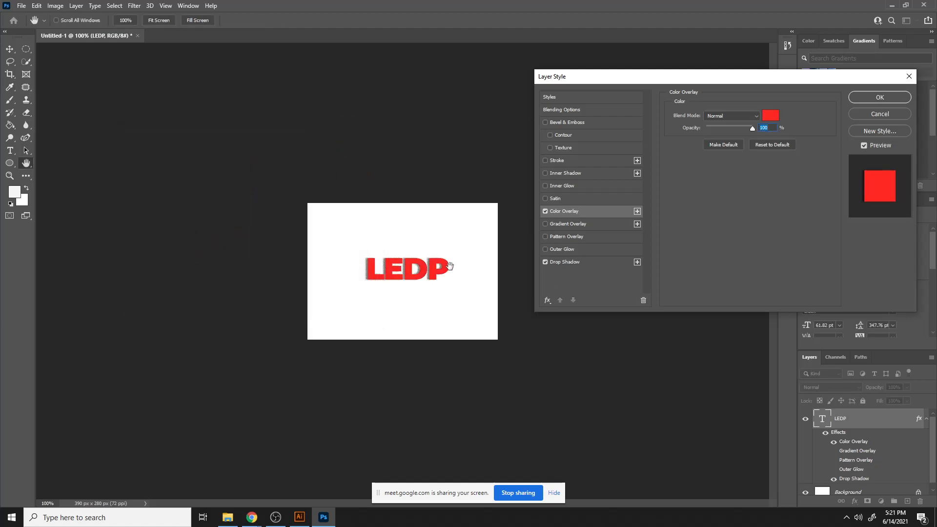
# - Preview Satin, Inner Glow, Inner Shadow and Stroke on LEDP, switching each off again
pyautogui.click(566, 199)
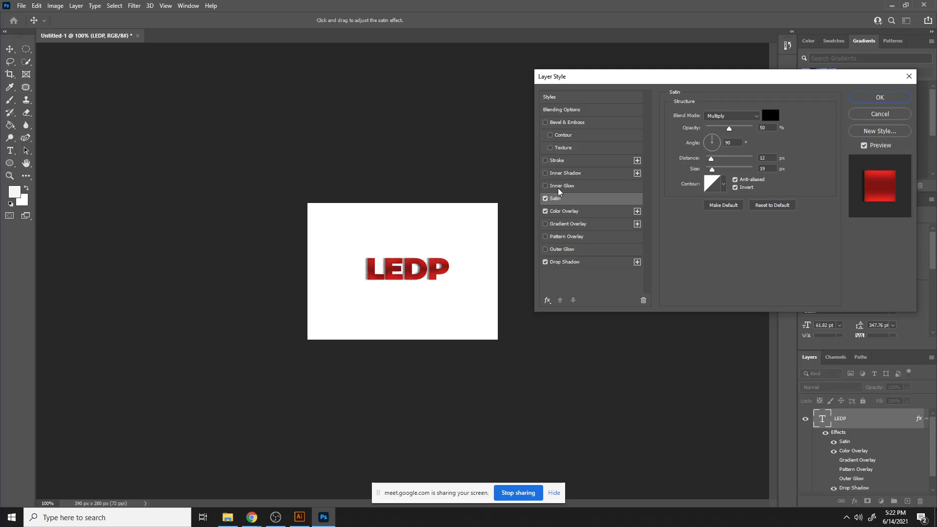
pyautogui.click(545, 199)
pyautogui.click(544, 186)
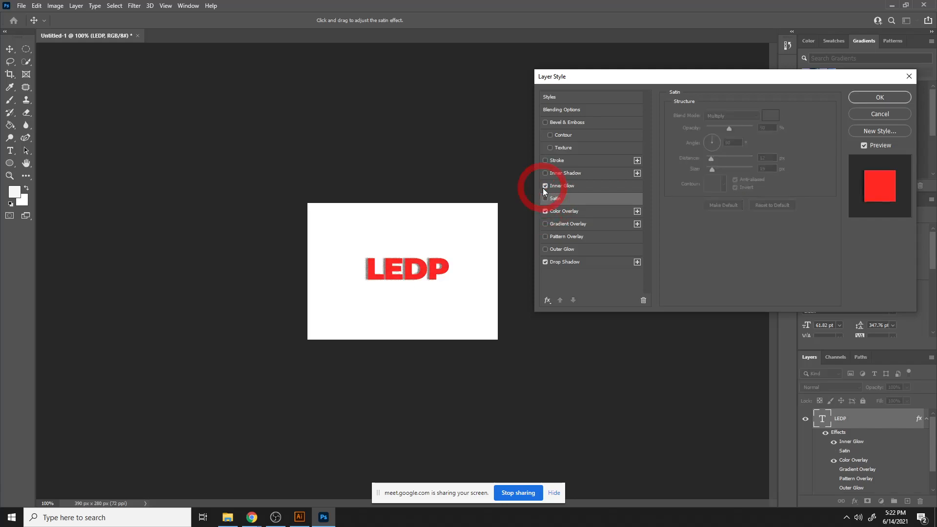
pyautogui.click(546, 185)
pyautogui.click(545, 173)
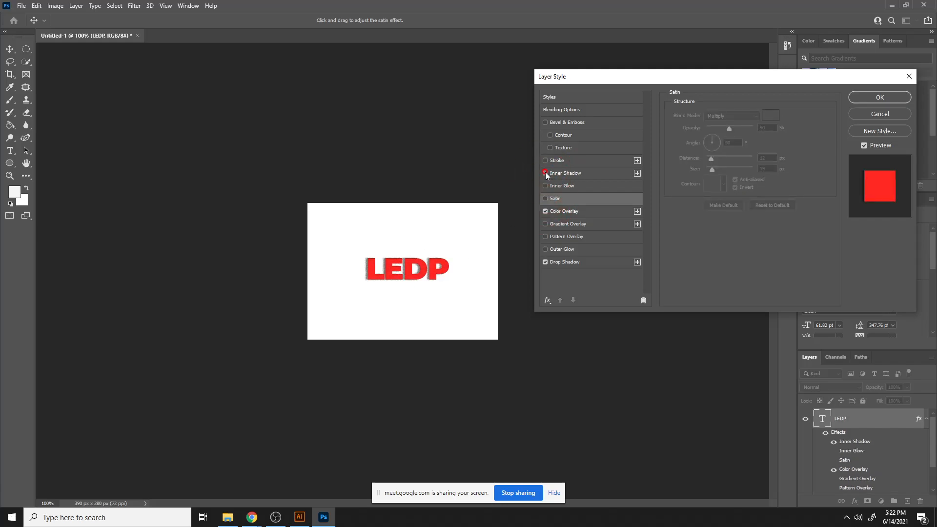
pyautogui.click(546, 173)
pyautogui.click(547, 162)
pyautogui.click(546, 162)
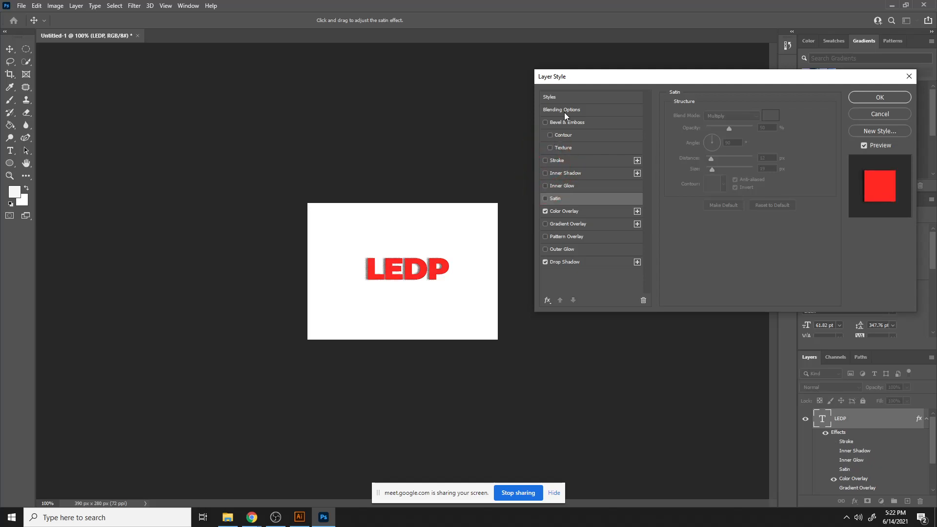
# - Enable Bevel & Emboss on LEDP and turn on its Texture option
pyautogui.click(564, 110)
pyautogui.click(546, 123)
pyautogui.click(562, 124)
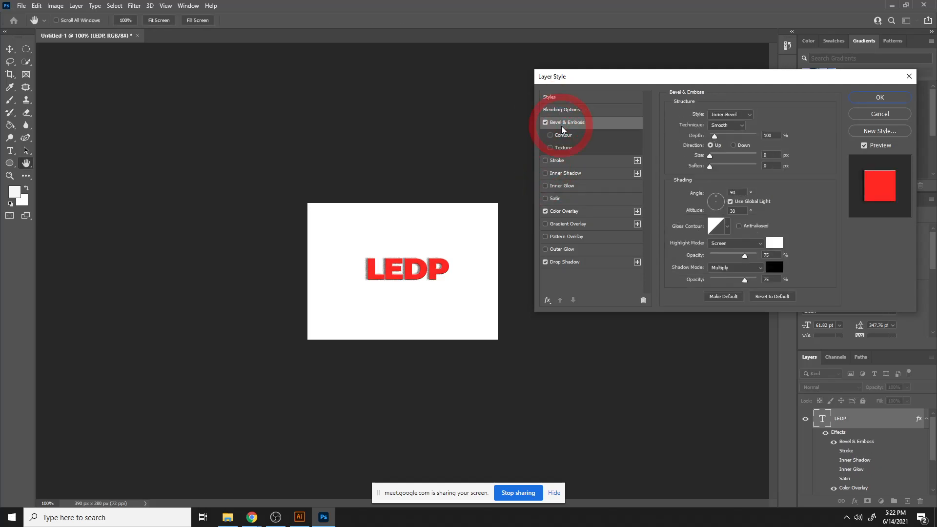
pyautogui.click(550, 147)
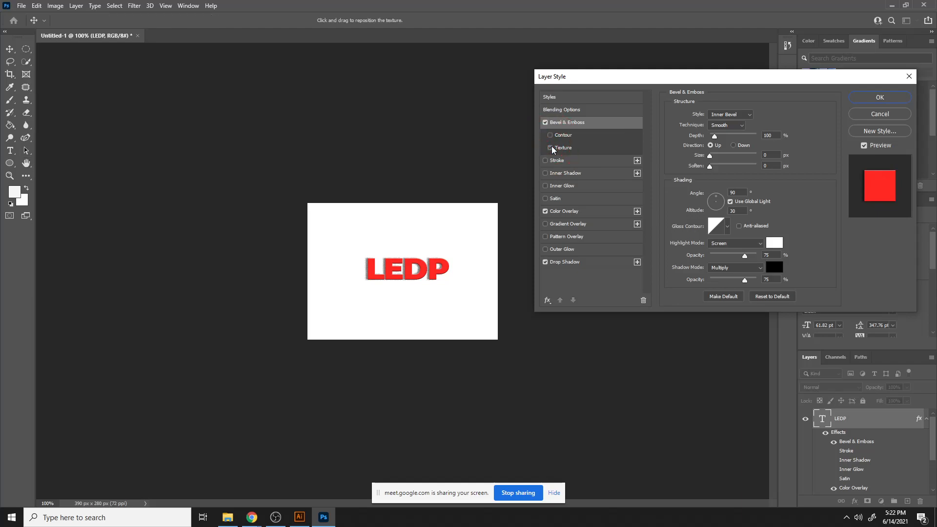
pyautogui.click(575, 149)
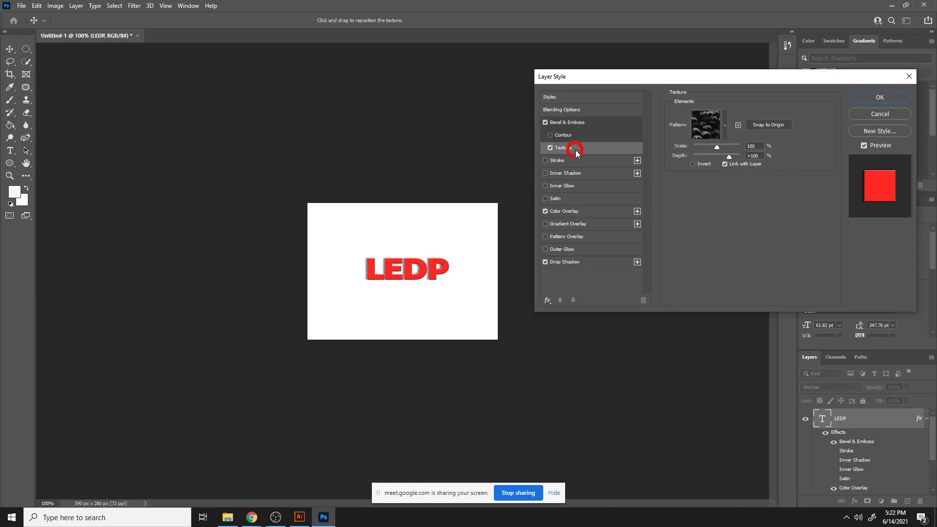
# - Choose the first Water pattern as the bevel texture, snap it to origin, and apply the layer style
pyautogui.click(725, 125)
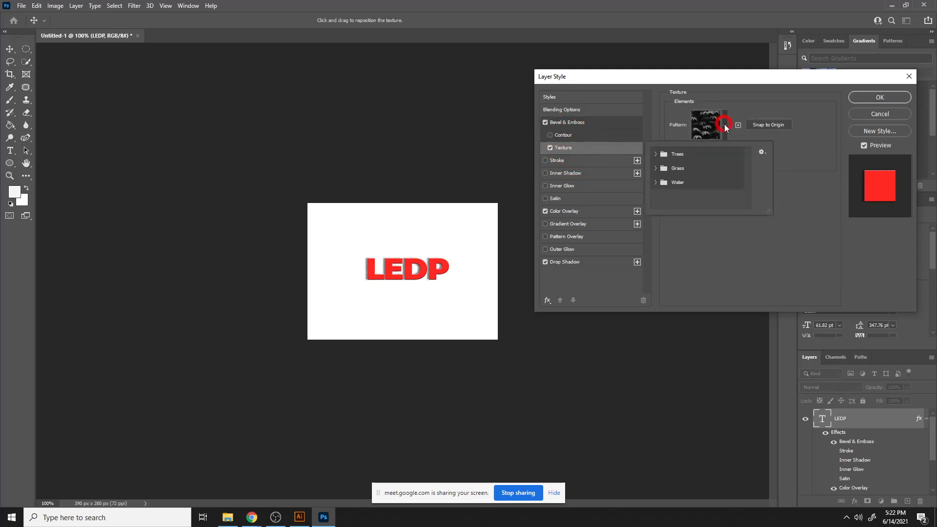
pyautogui.click(656, 186)
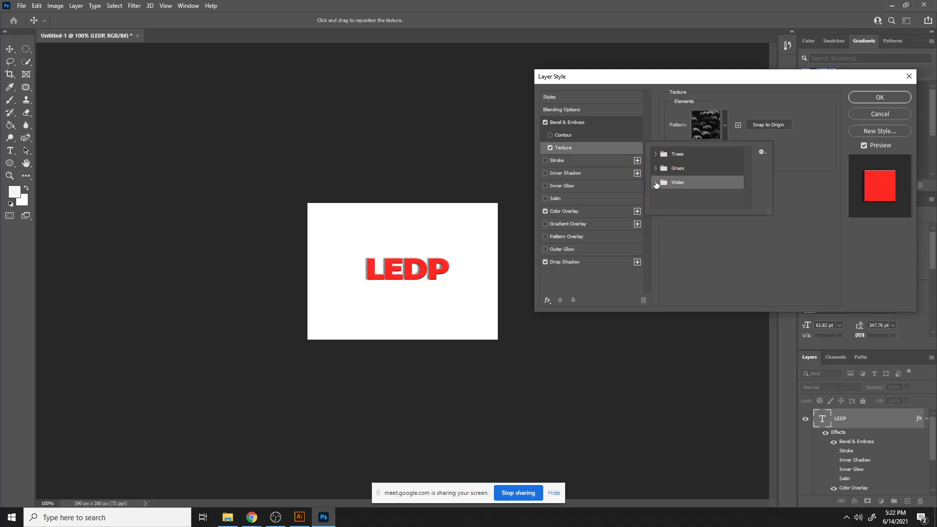
pyautogui.click(655, 184)
pyautogui.click(669, 198)
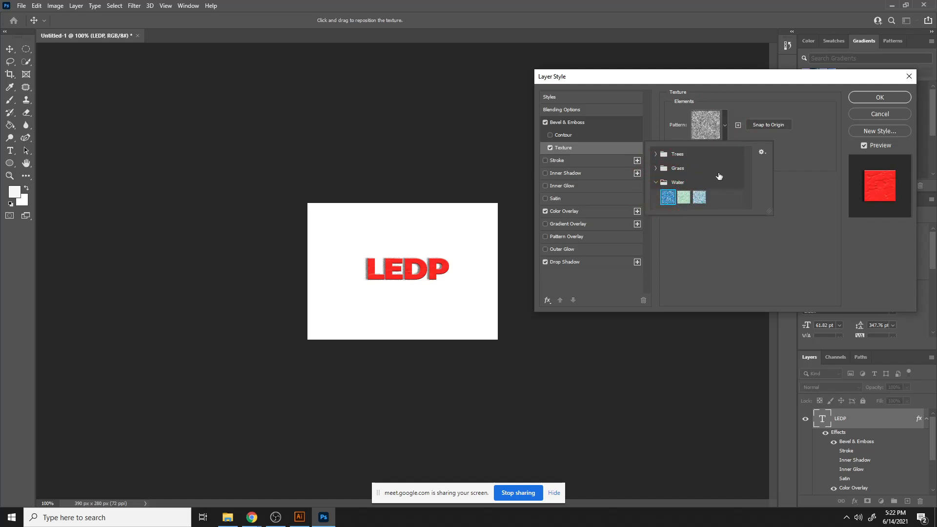
pyautogui.click(772, 126)
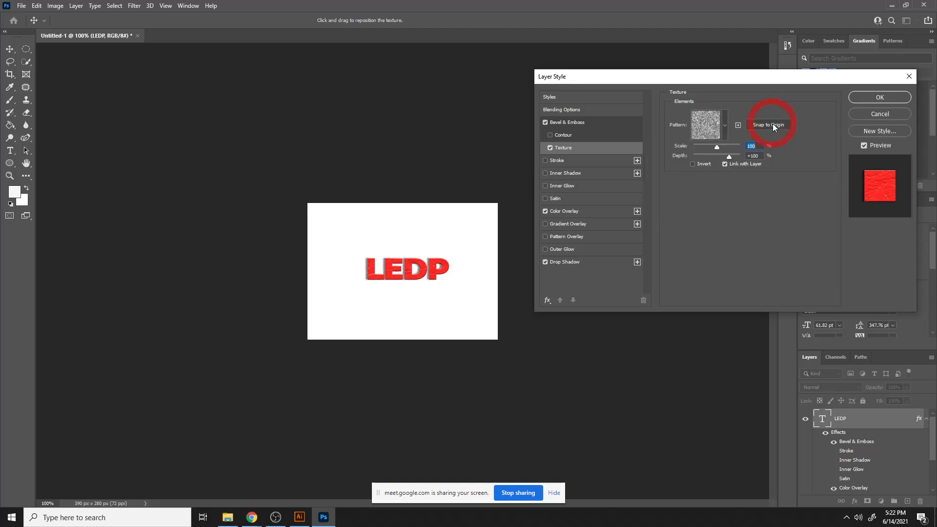
pyautogui.click(886, 98)
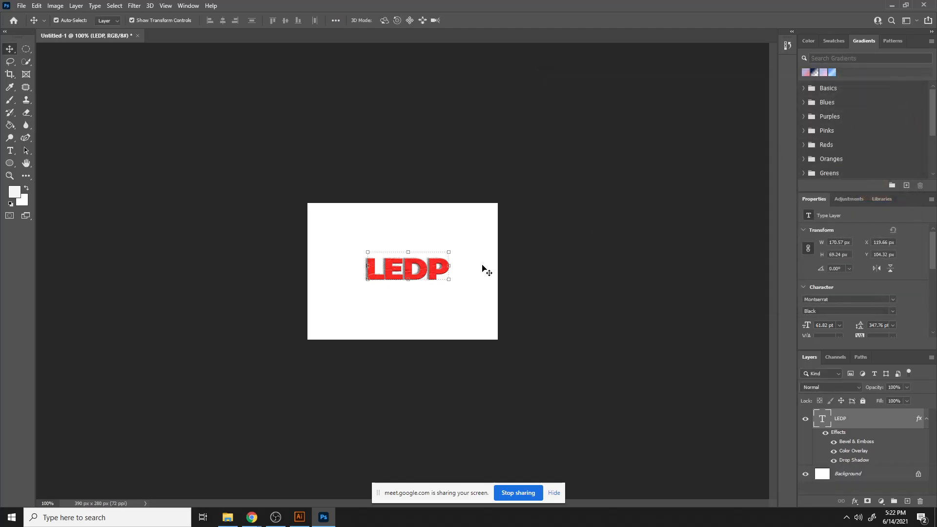
# - Delete the LEDP text layer
pyautogui.hotkey('ctrl', '=')
pyautogui.hotkey('ctrl', '=')
pyautogui.hotkey('ctrl', '=')
pyautogui.hotkey('ctrl', '=')
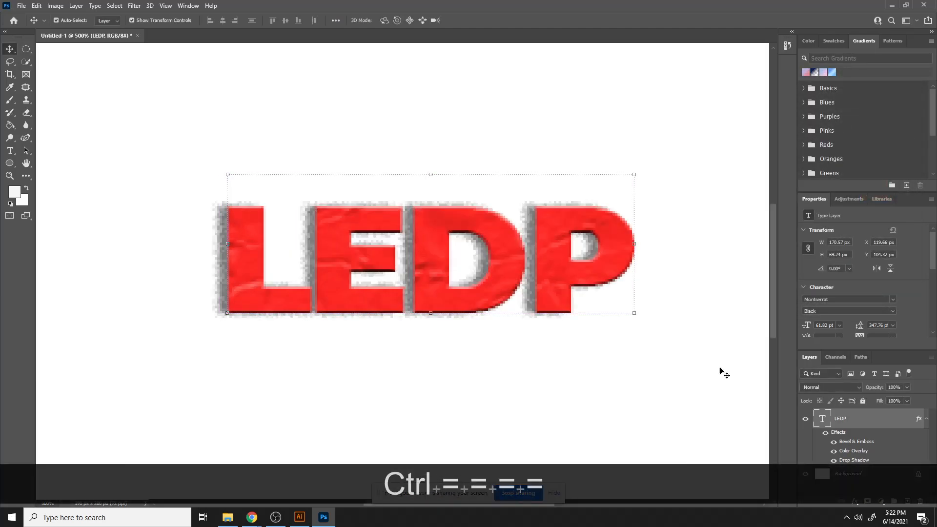
pyautogui.click(670, 157)
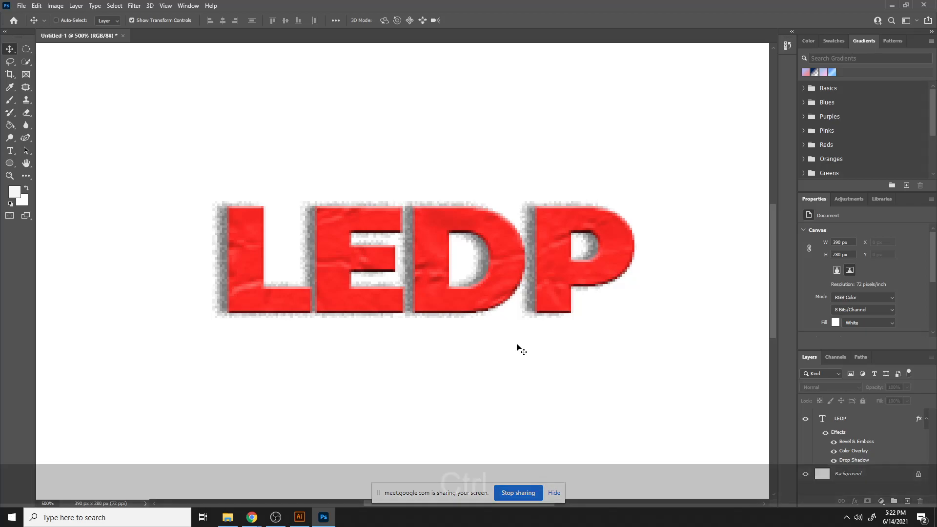
pyautogui.hotkey('ctrl', '-')
pyautogui.hotkey('ctrl', '-')
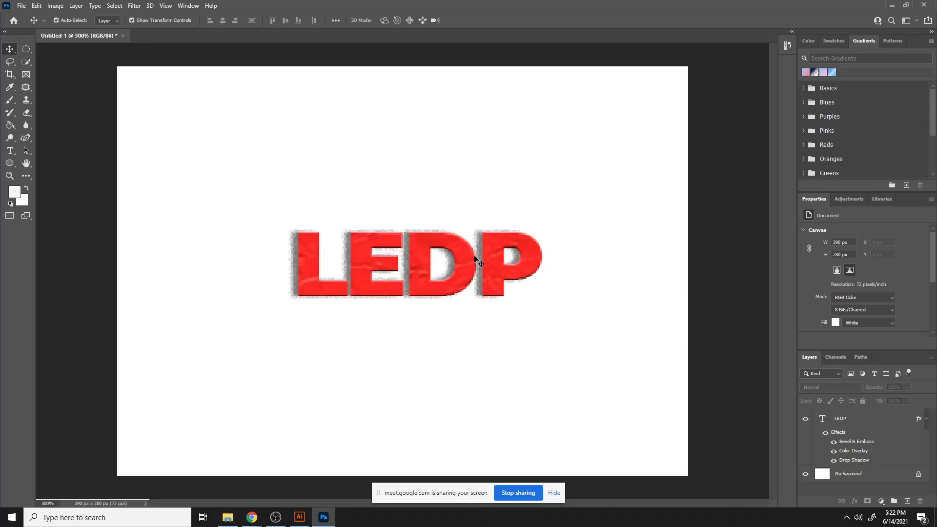
pyautogui.moveTo(463, 261); pyautogui.dragTo(421, 218)
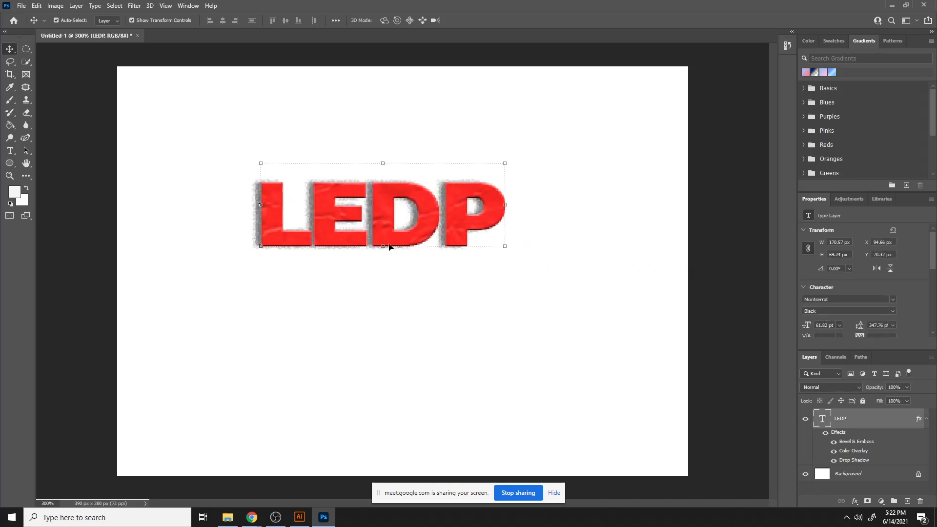
pyautogui.press('Delete')
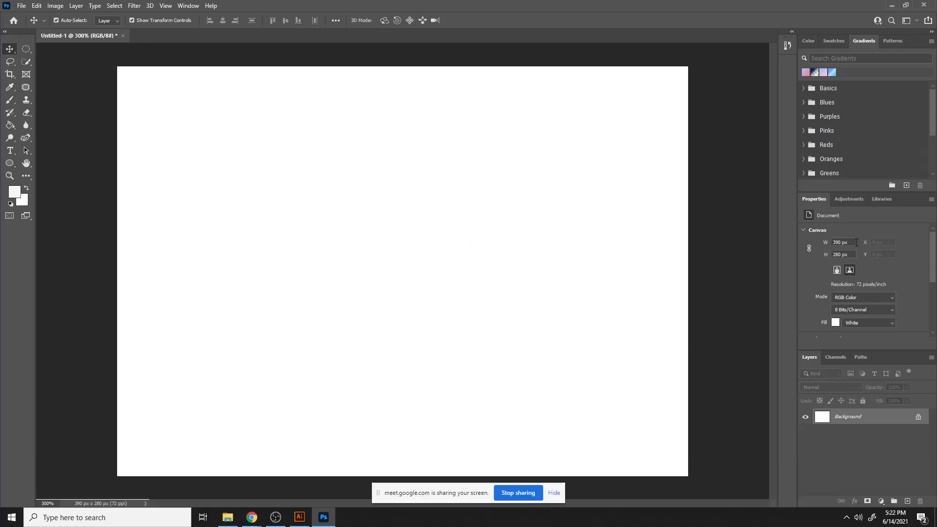
# - Resize the canvas to 2000 px by 2000 px
pyautogui.moveTo(851, 242); pyautogui.dragTo(788, 253)
pyautogui.write('200')
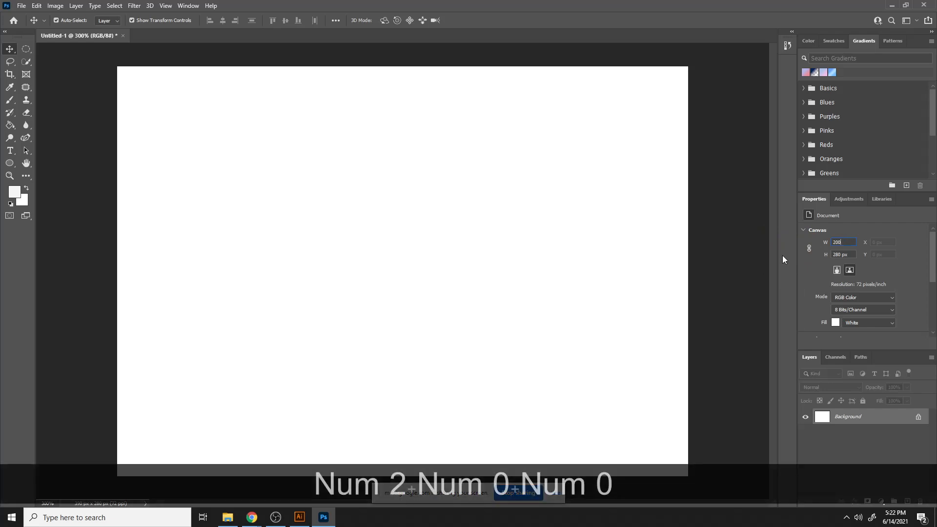
pyautogui.write('0')
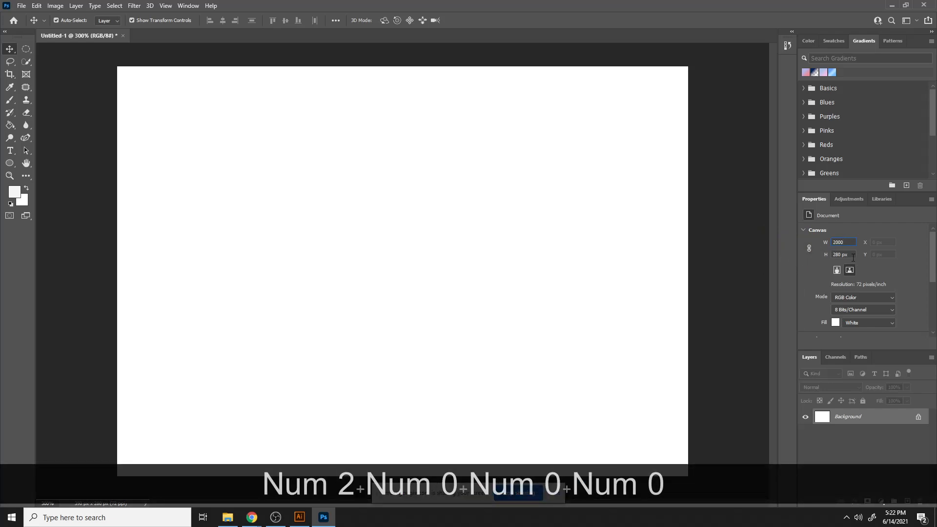
pyautogui.moveTo(853, 256); pyautogui.dragTo(790, 270)
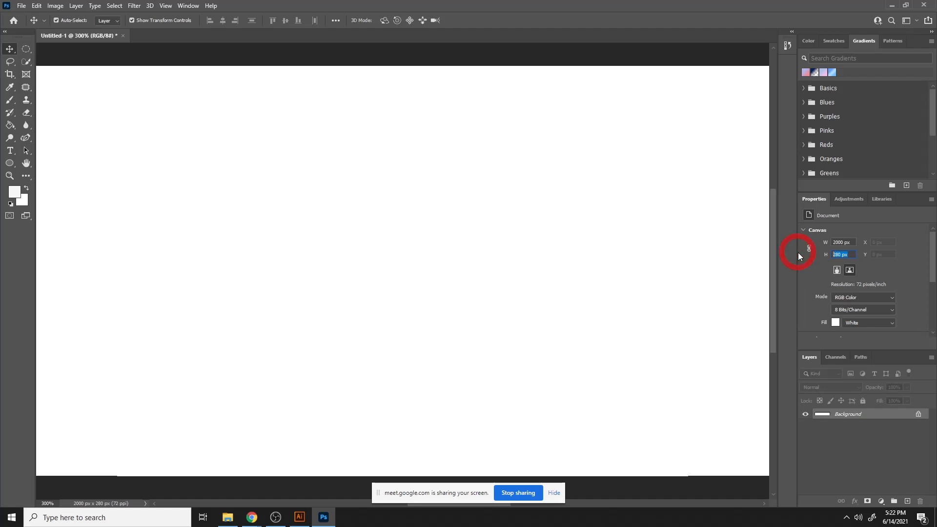
pyautogui.write('2000')
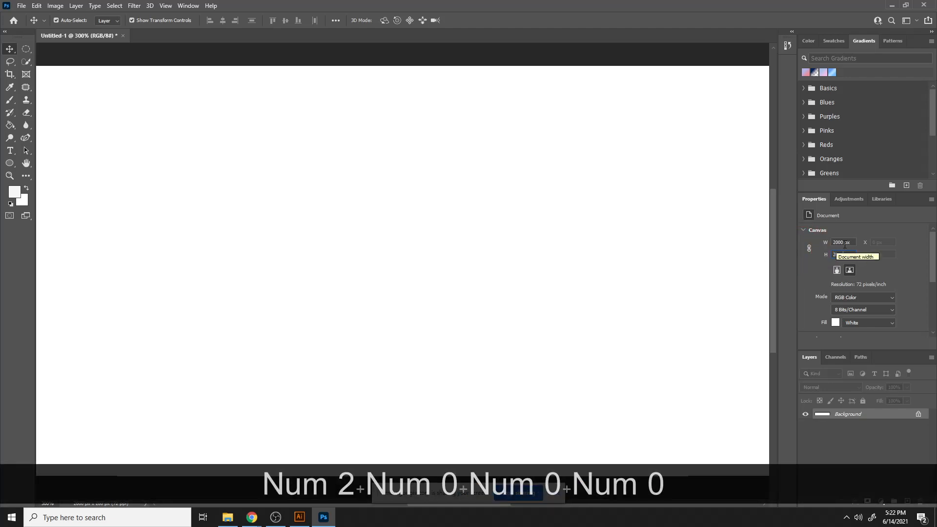
pyautogui.click(849, 244)
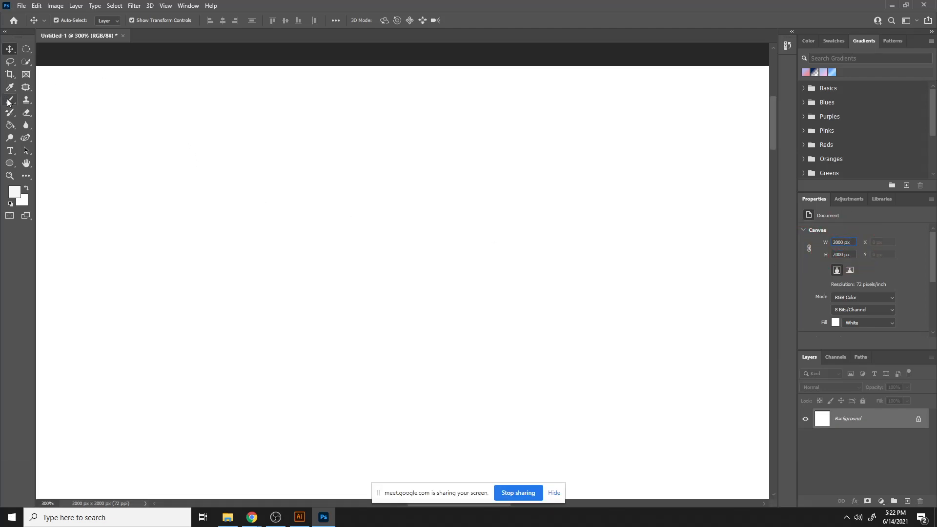
# - Add a new placeholder text layer with the Type tool and enlarge it on the canvas
pyautogui.hotkey('ctrl', '-')
pyautogui.hotkey('ctrl', '-')
pyautogui.hotkey('ctrl', '-')
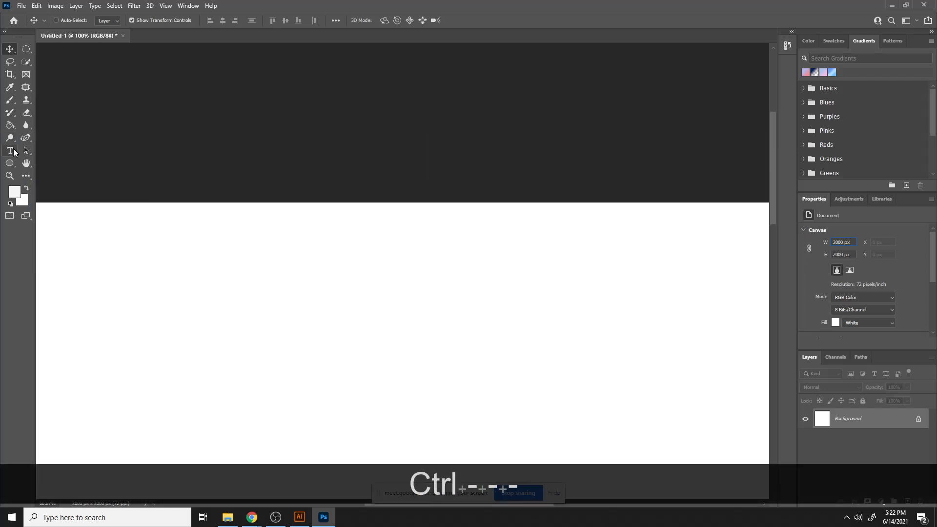
pyautogui.hotkey('ctrl', '-')
pyautogui.hotkey('ctrl', '-')
pyautogui.hotkey('ctrl', '-')
pyautogui.hotkey('ctrl', '=')
pyautogui.hotkey('ctrl', '=')
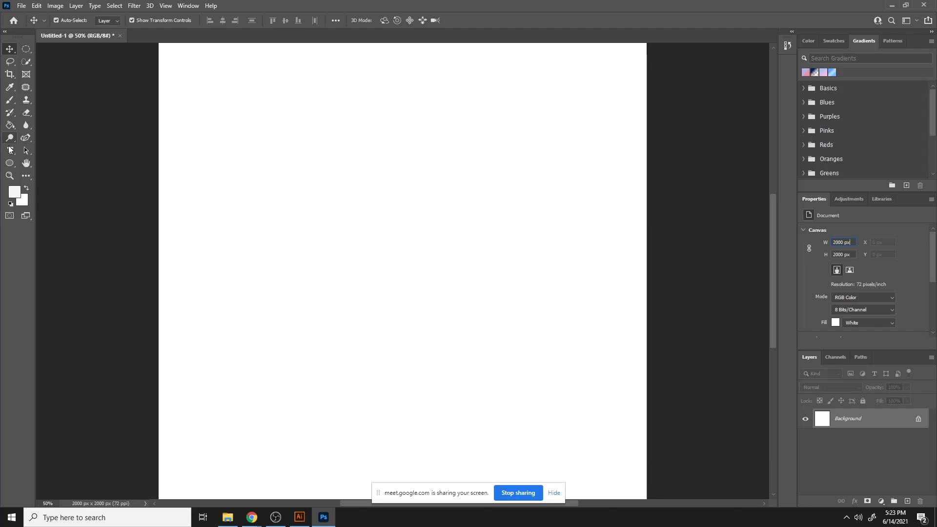
pyautogui.click(9, 150)
pyautogui.click(317, 195)
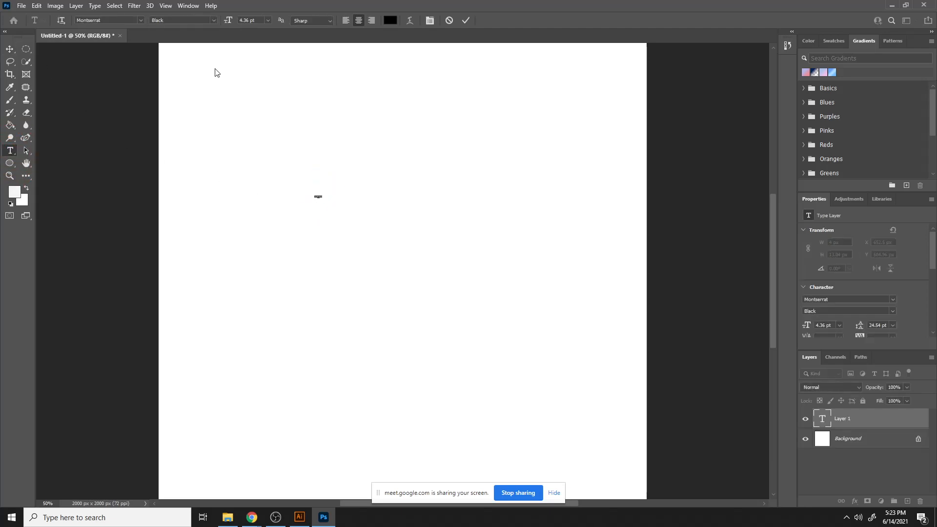
pyautogui.click(9, 50)
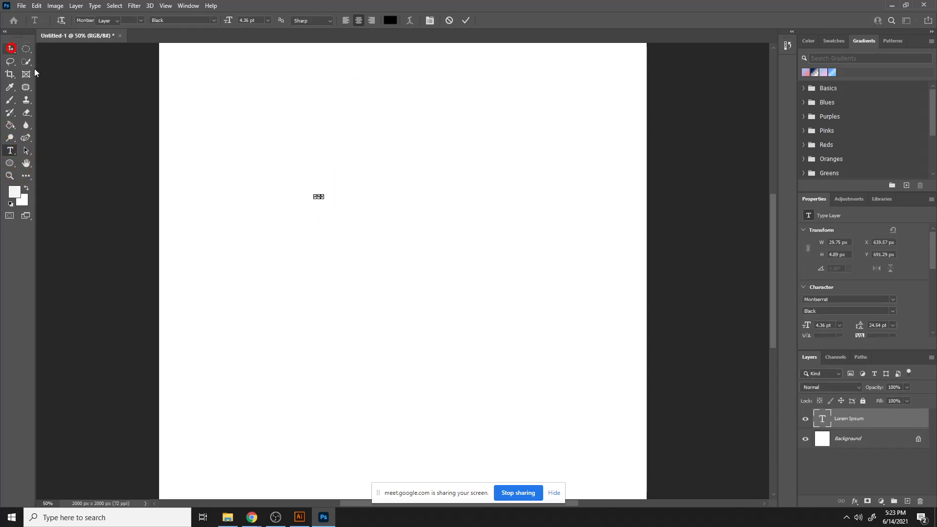
pyautogui.moveTo(322, 198); pyautogui.dragTo(456, 282)
pyautogui.moveTo(383, 209); pyautogui.dragTo(464, 268)
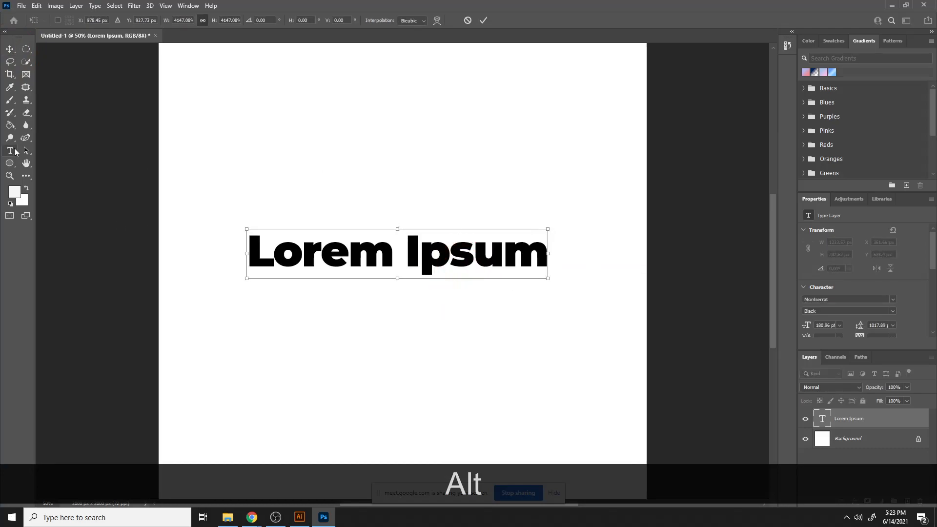
# - Replace the placeholder text with LEDP
pyautogui.click(10, 151)
pyautogui.click(287, 258)
pyautogui.moveTo(253, 247); pyautogui.dragTo(565, 293)
pyautogui.write('LEDPO')
pyautogui.press('BackSpace')
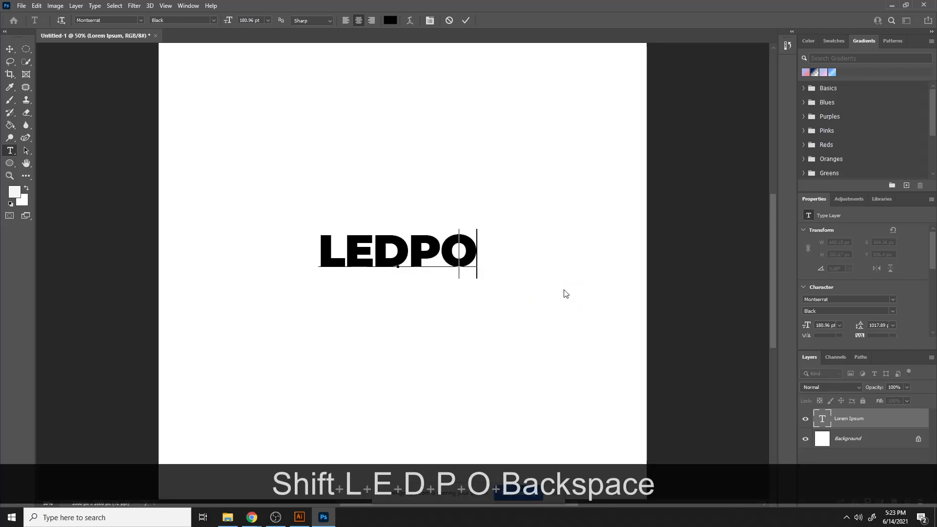
# - Scale LEDP up to about 1475 px wide and commit the transform
pyautogui.click(14, 47)
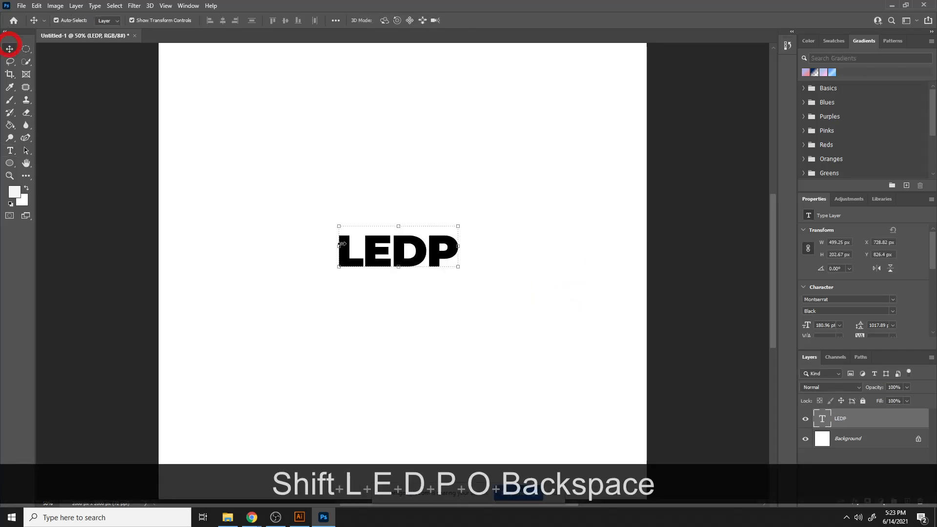
pyautogui.moveTo(461, 268); pyautogui.dragTo(579, 366)
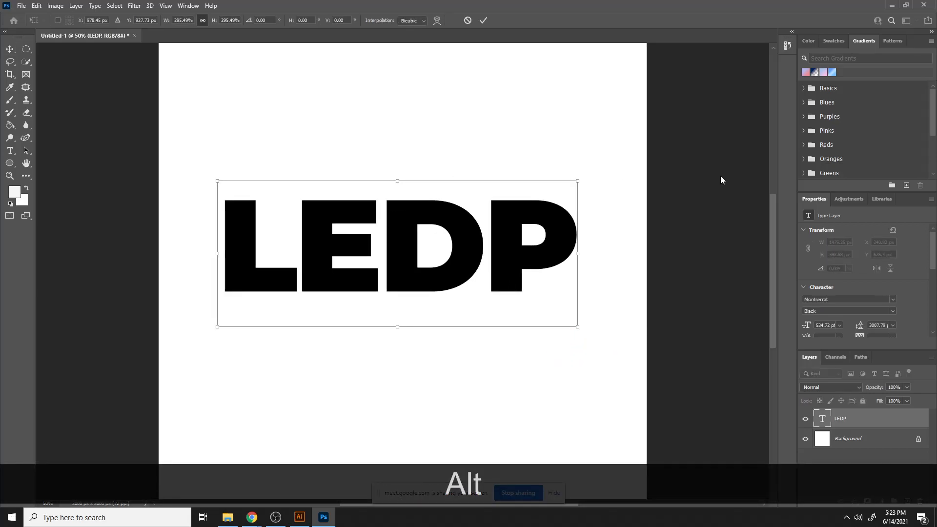
pyautogui.press('Return')
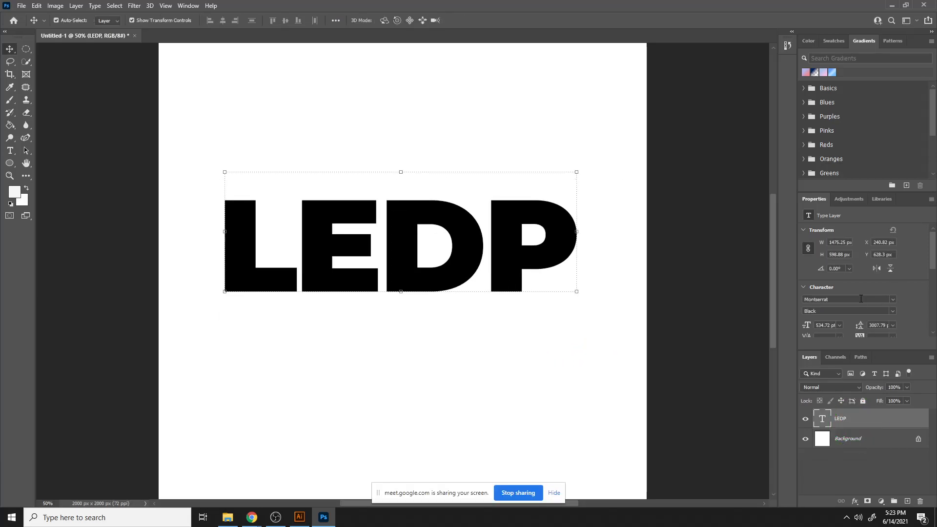
# - Open LEDP's Blending Options and enable Bevel & Emboss
pyautogui.rightClick(861, 419)
pyautogui.click(794, 77)
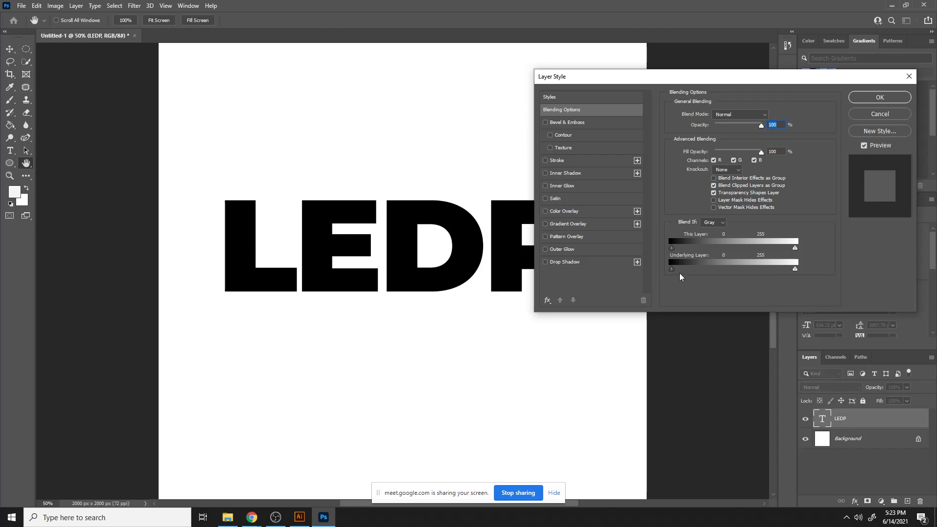
pyautogui.click(546, 122)
pyautogui.click(581, 123)
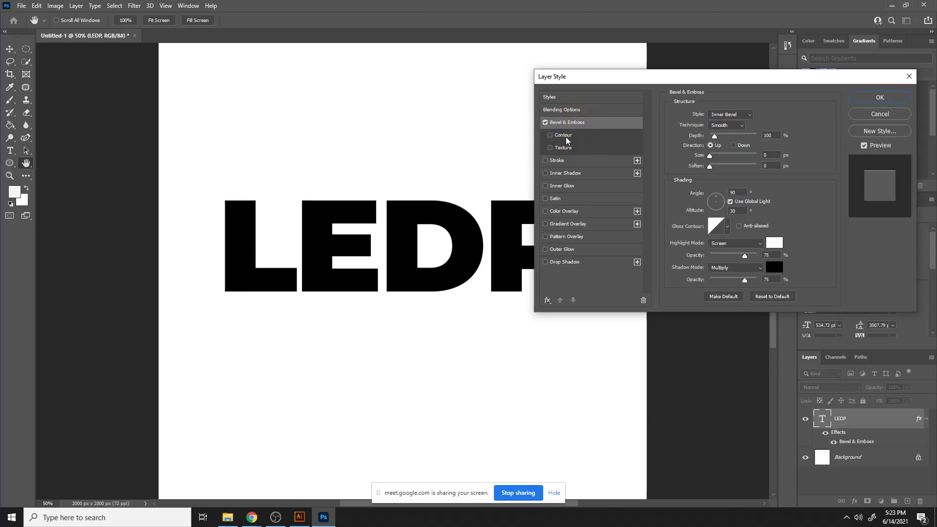
# - Enable the bevel's Contour option and adjust its Range slider
pyautogui.click(615, 136)
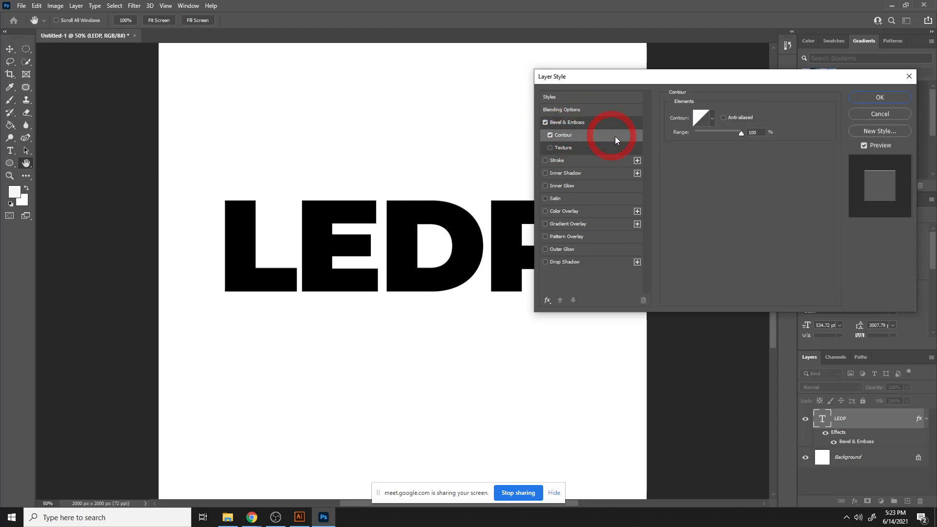
pyautogui.moveTo(739, 136)
pyautogui.mouseDown()
pyautogui.moveTo(723, 137)
pyautogui.moveTo(743, 137)
pyautogui.mouseUp()
pyautogui.moveTo(758, 134); pyautogui.dragTo(749, 136)
# - Enable the bevel's Texture with a Water pattern, scale 55% and depth +1000%
pyautogui.click(568, 146)
pyautogui.click(723, 135)
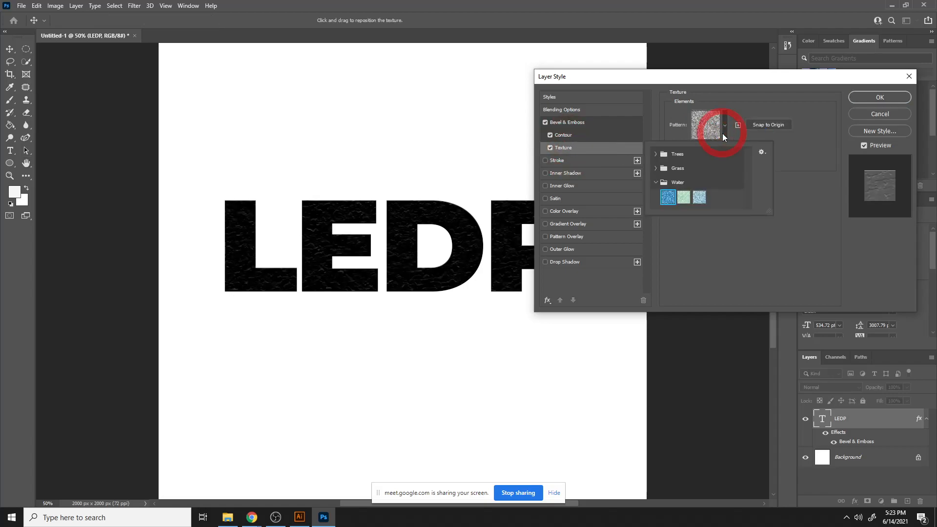
pyautogui.click(699, 198)
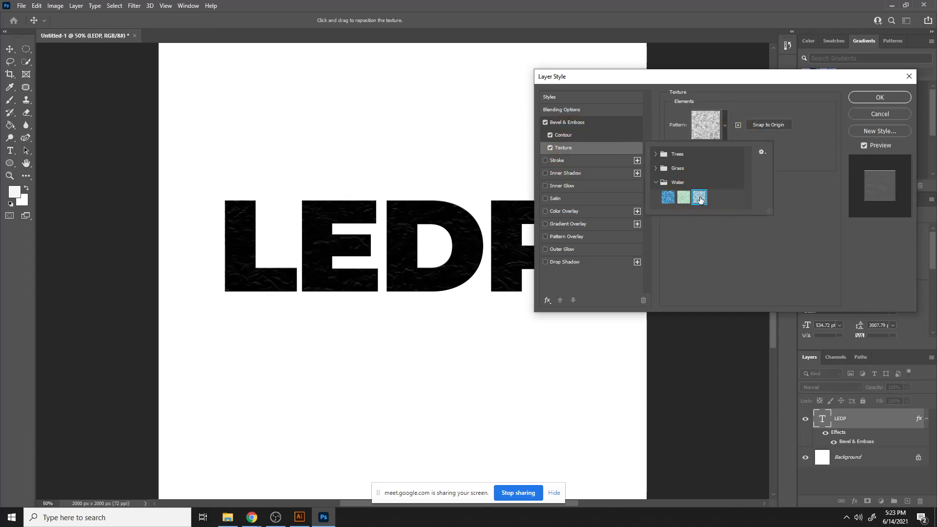
pyautogui.click(725, 126)
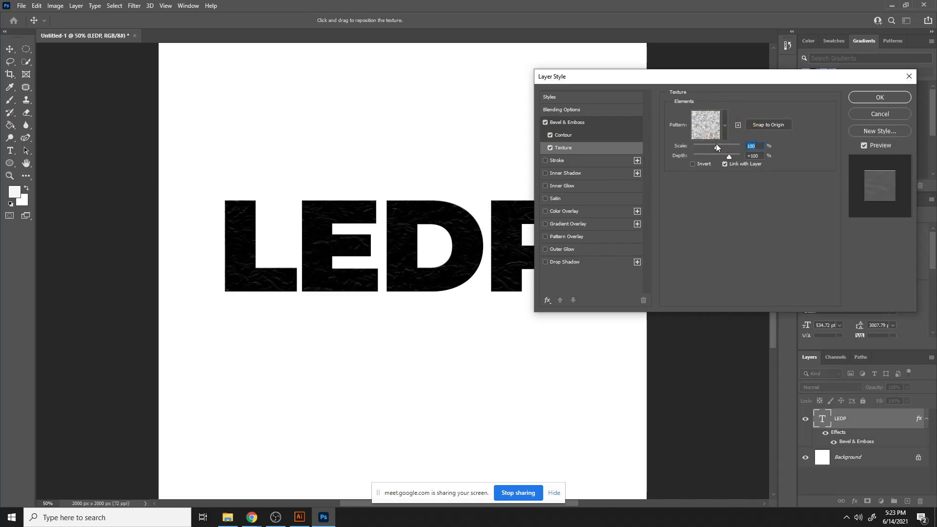
pyautogui.moveTo(716, 143); pyautogui.dragTo(742, 155)
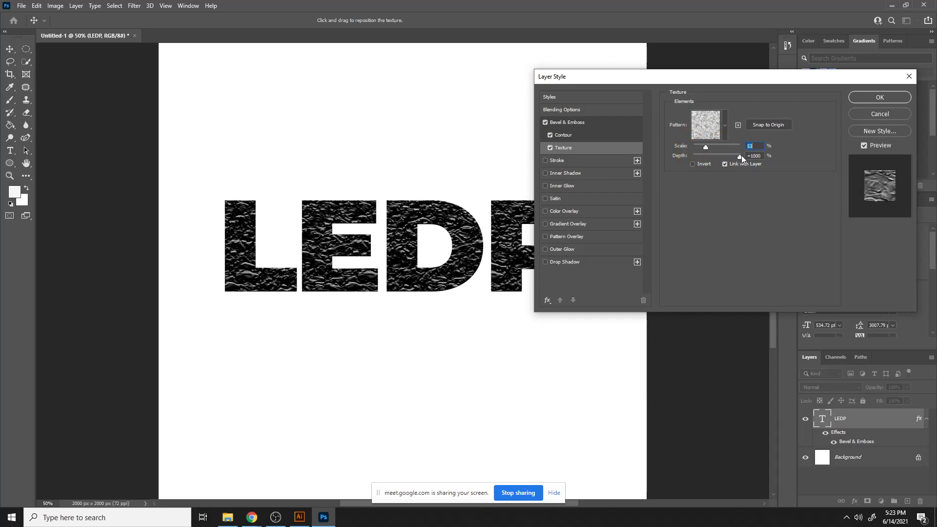
pyautogui.press('Tab')
# - Enable Color Overlay and set its overlay color to a teal blue
pyautogui.click(572, 210)
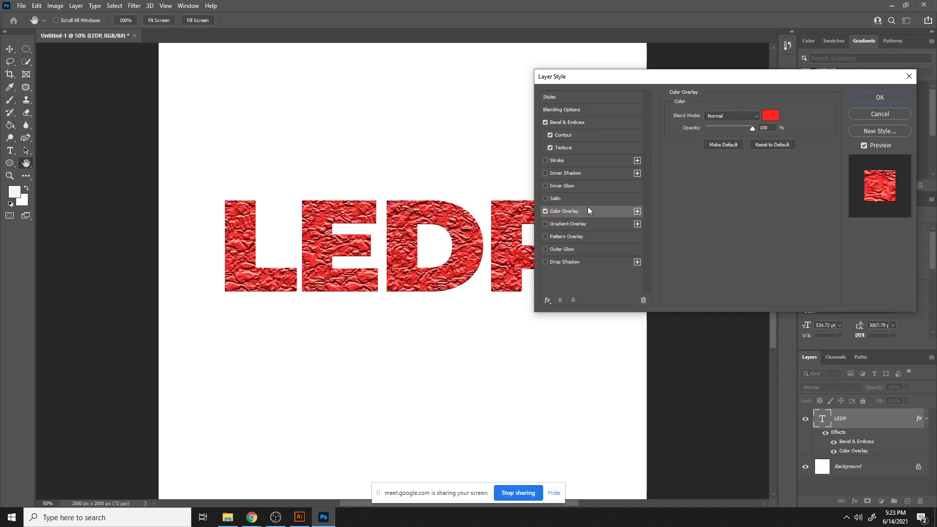
pyautogui.click(776, 114)
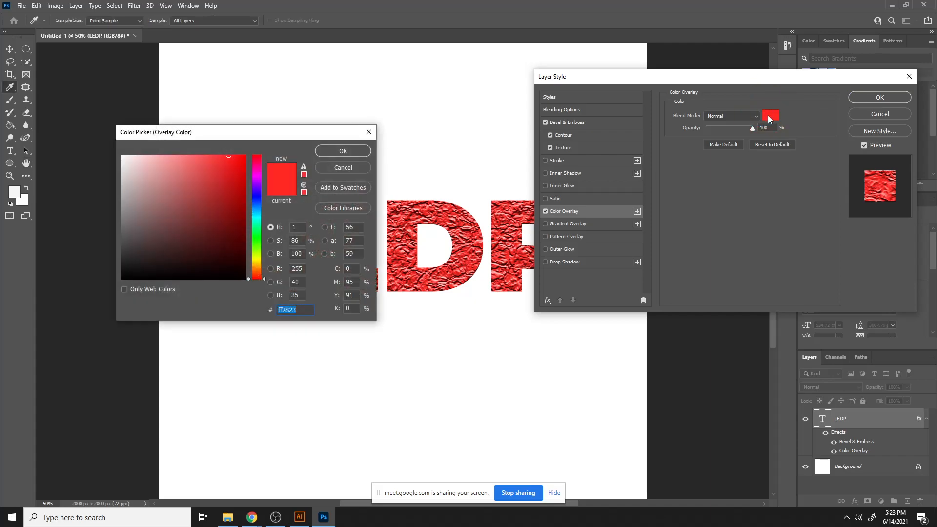
pyautogui.moveTo(186, 200); pyautogui.dragTo(206, 200)
pyautogui.click(251, 216)
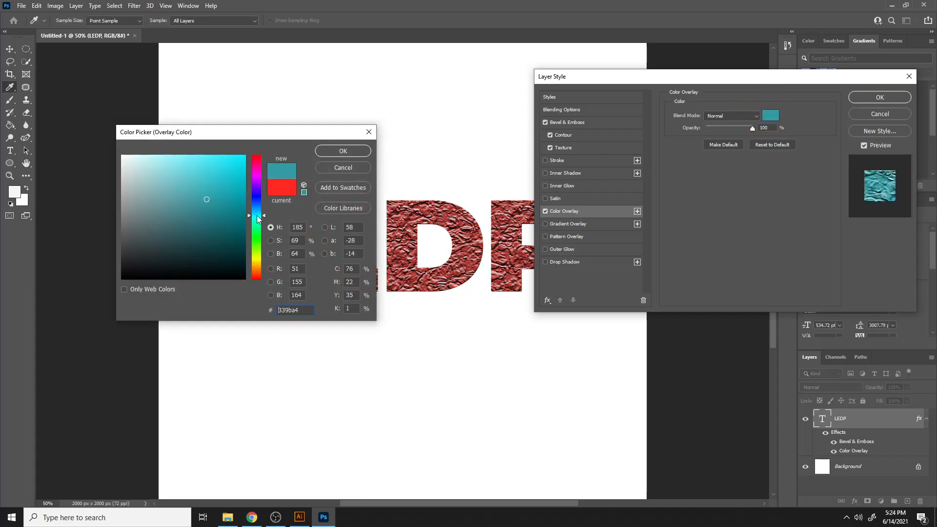
pyautogui.click(228, 156)
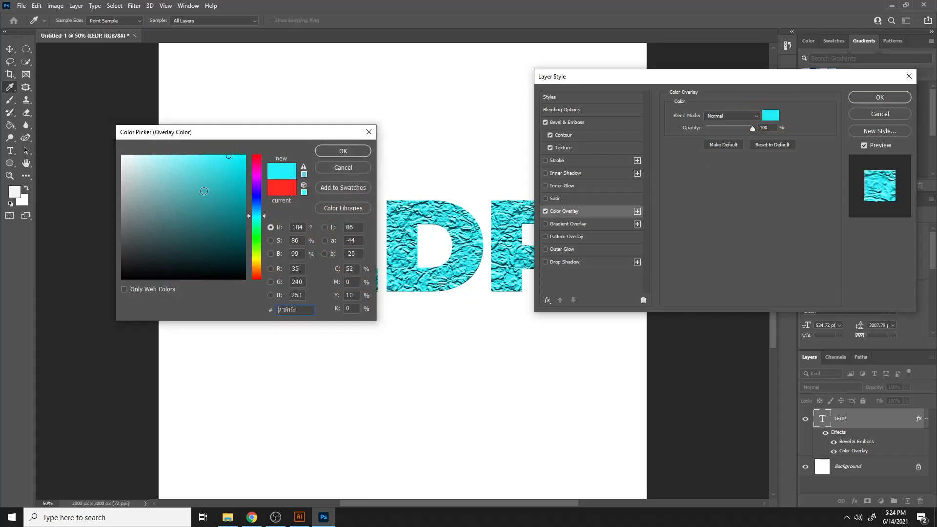
pyautogui.click(204, 191)
pyautogui.click(325, 151)
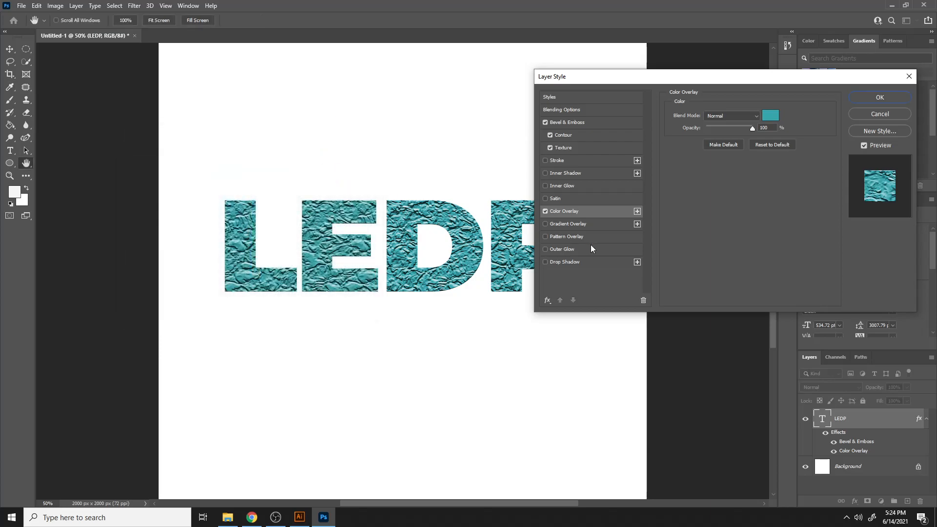
# - Enable Drop Shadow with distance 11 px, spread 42% and size 18 px
pyautogui.moveTo(734, 76); pyautogui.dragTo(806, 87)
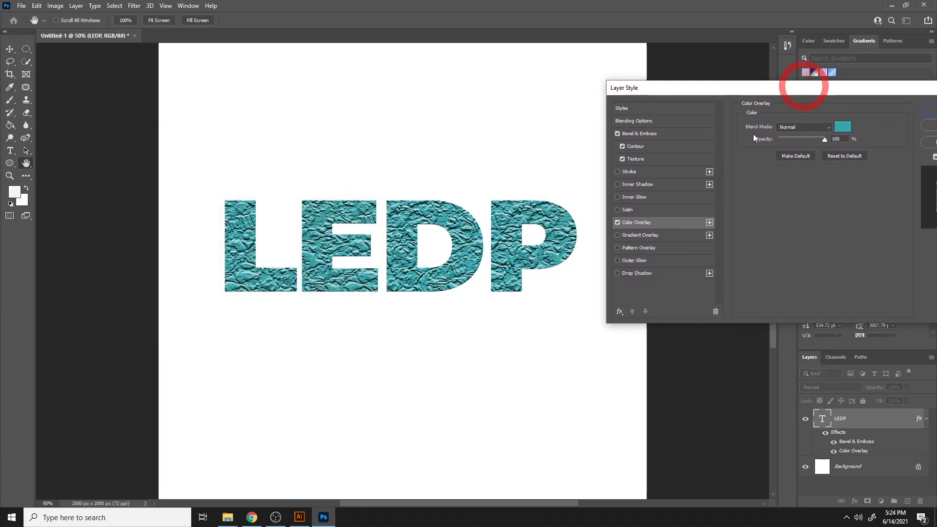
pyautogui.click(617, 273)
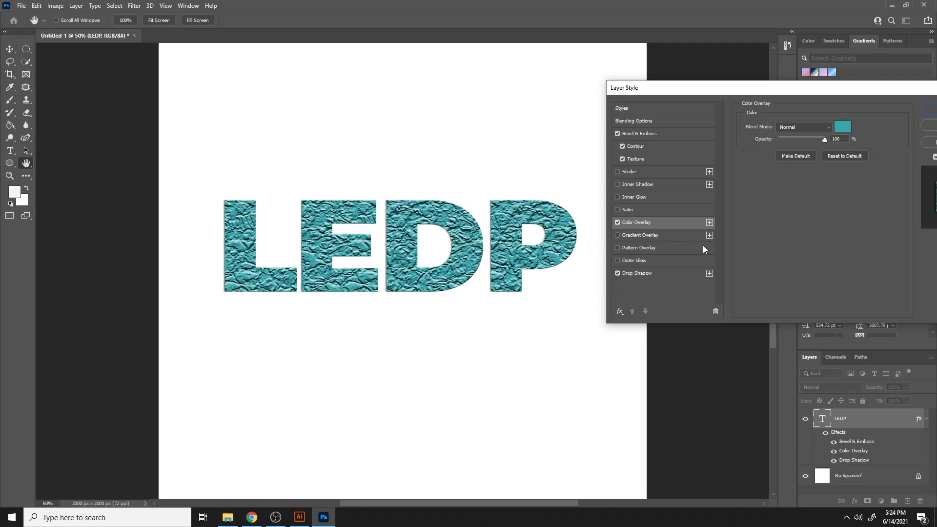
pyautogui.click(640, 273)
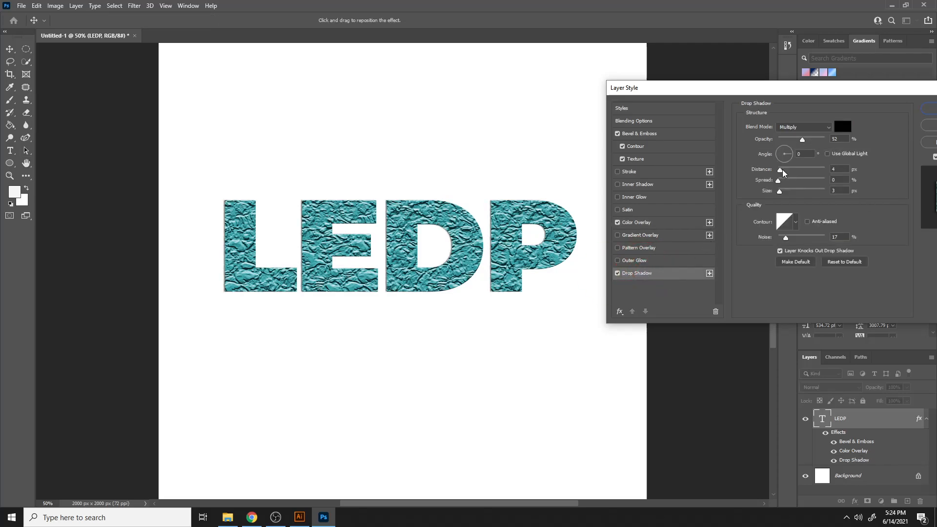
pyautogui.moveTo(782, 173); pyautogui.dragTo(783, 195)
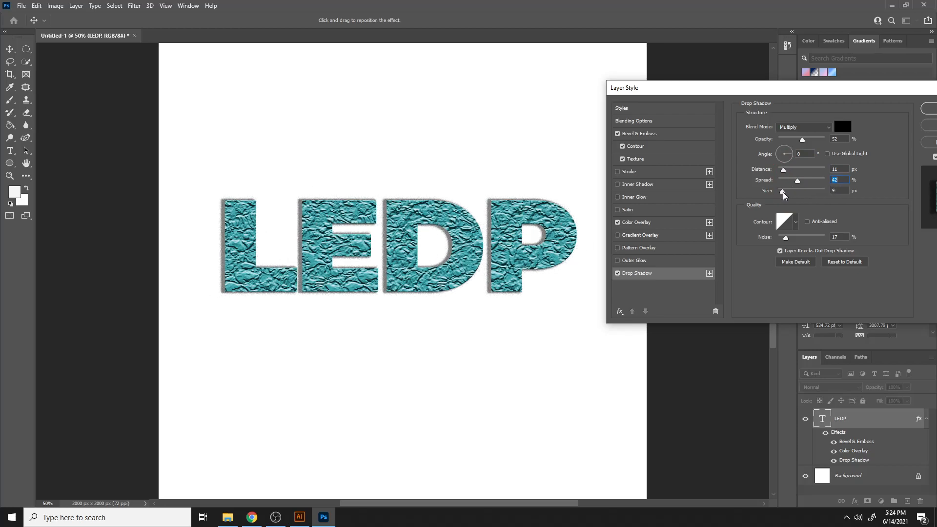
pyautogui.click(784, 192)
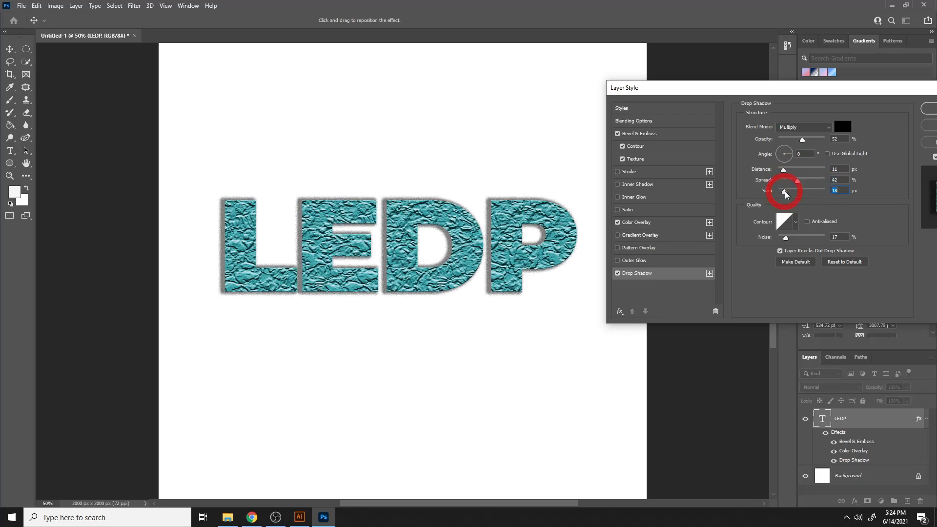
# - Set the drop shadow's blend mode to Normal and its opacity to 82%
pyautogui.click(805, 127)
pyautogui.click(805, 135)
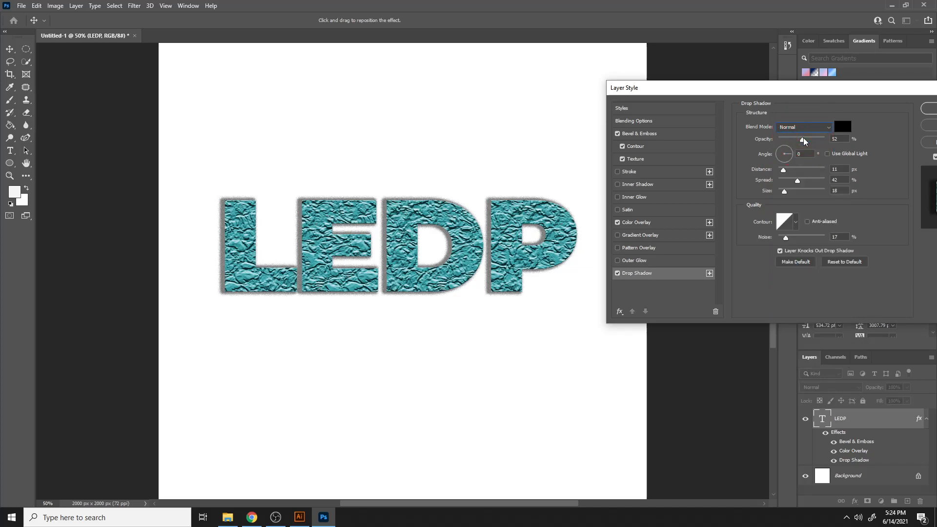
pyautogui.moveTo(802, 140)
pyautogui.mouseDown()
pyautogui.moveTo(825, 142)
pyautogui.moveTo(814, 147)
pyautogui.mouseUp()
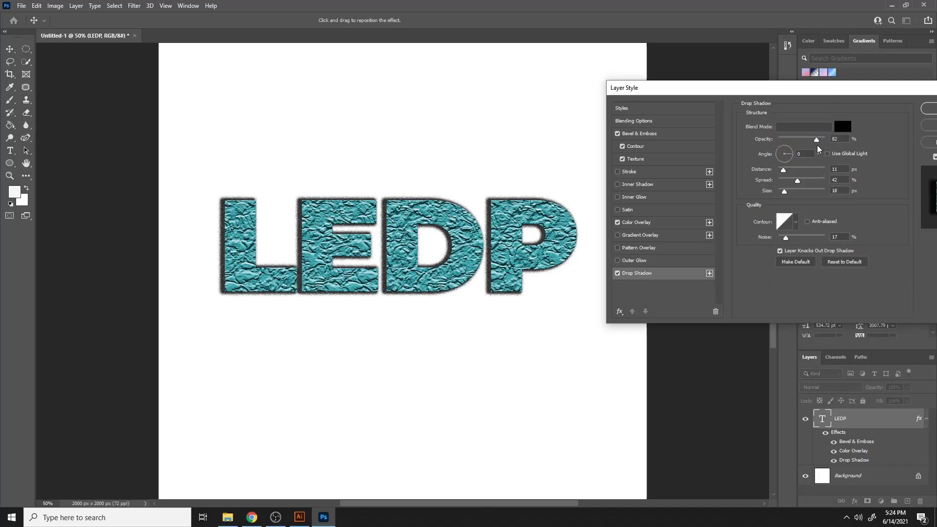
# - Preview several drop shadow contours, keep the Linear contour, and make these drop shadow settings the default
pyautogui.click(793, 222)
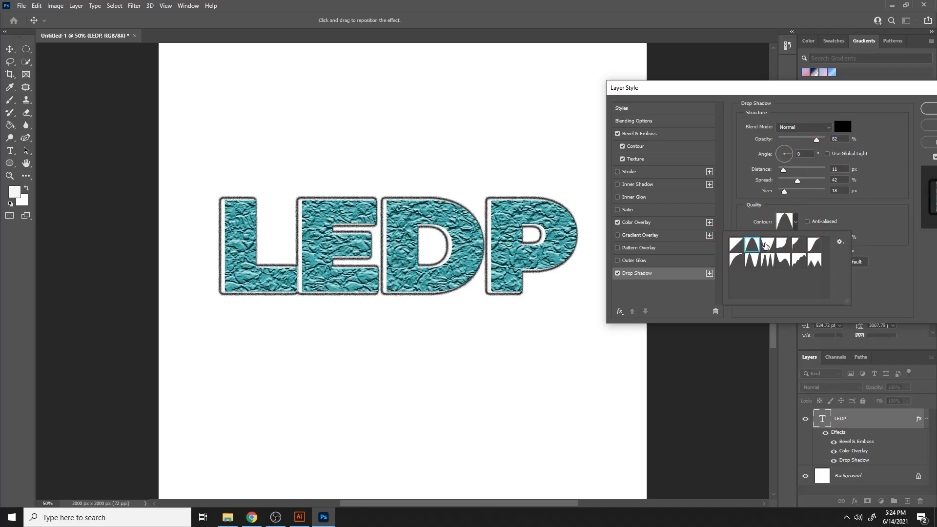
pyautogui.click(766, 246)
pyautogui.click(769, 259)
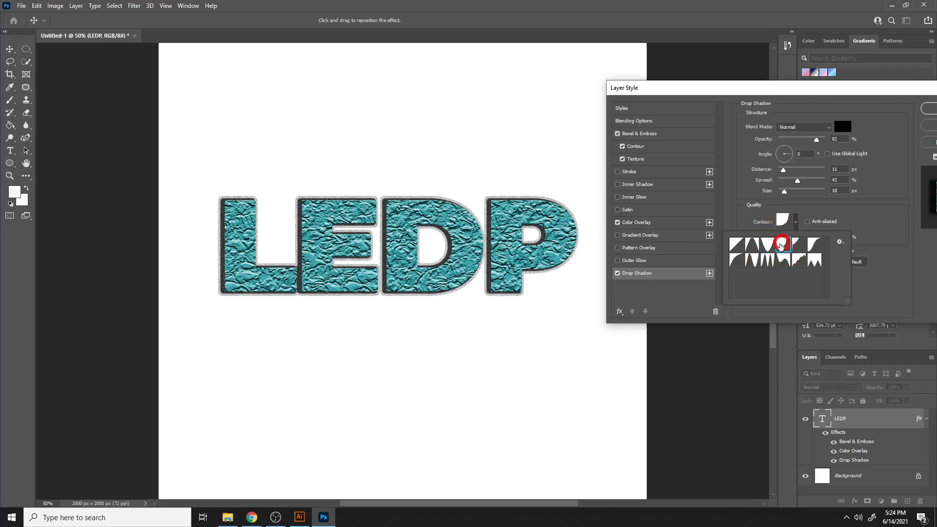
pyautogui.click(736, 244)
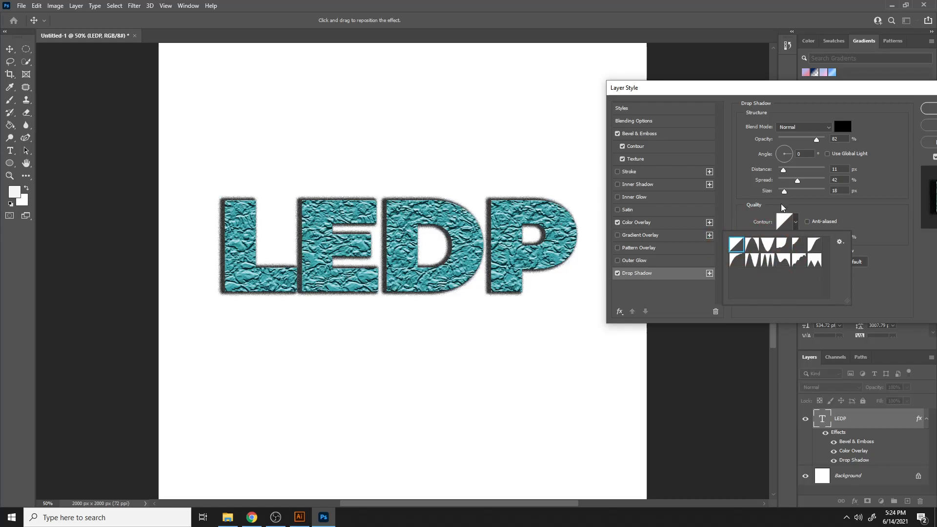
pyautogui.click(750, 198)
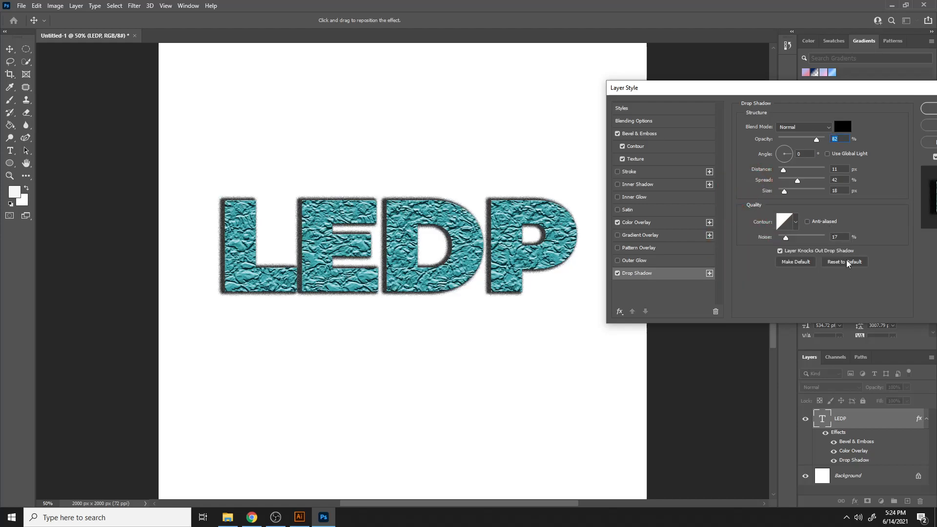
pyautogui.click(809, 263)
# - Toggle Color Overlay, Outer Glow and Pattern Overlay on and off to compare the look
pyautogui.click(617, 222)
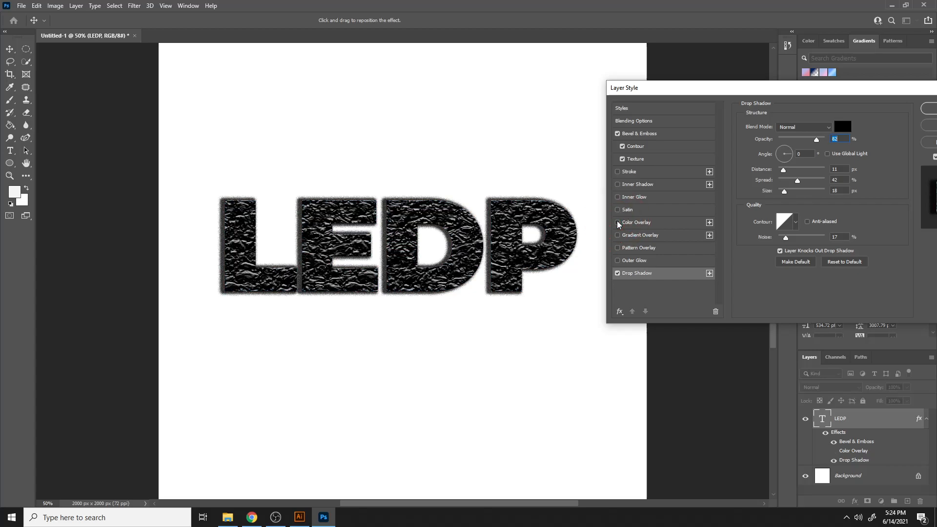
pyautogui.click(617, 222)
pyautogui.click(618, 260)
pyautogui.click(617, 260)
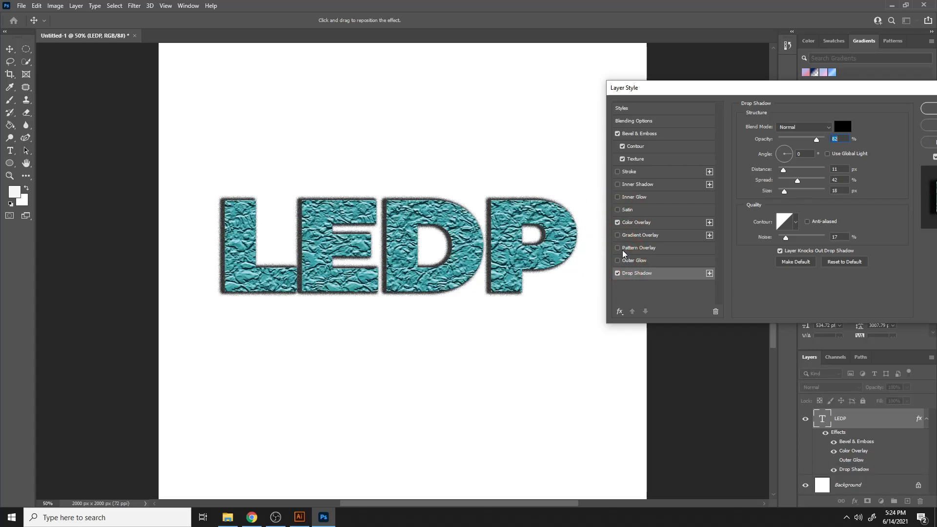
pyautogui.click(618, 248)
pyautogui.click(617, 248)
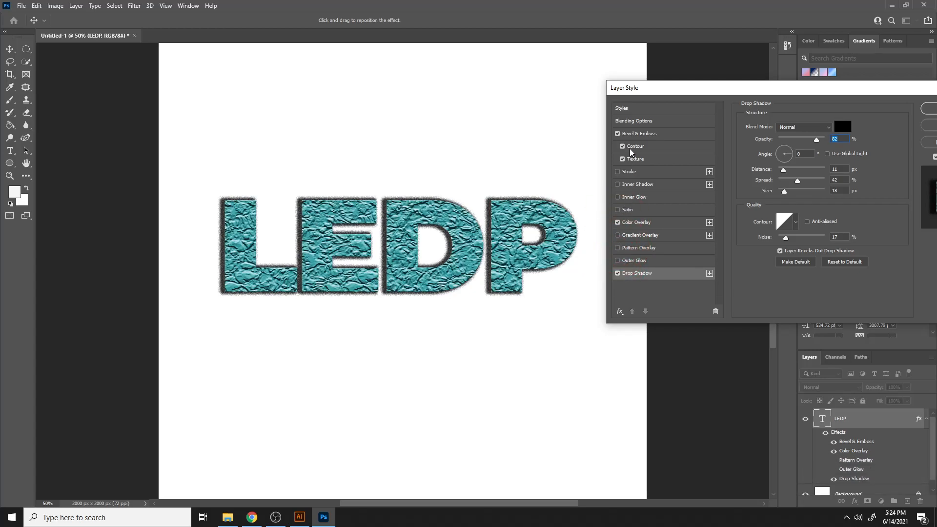
# - Enable the Stroke effect and open the Bevel & Emboss settings
pyautogui.click(636, 172)
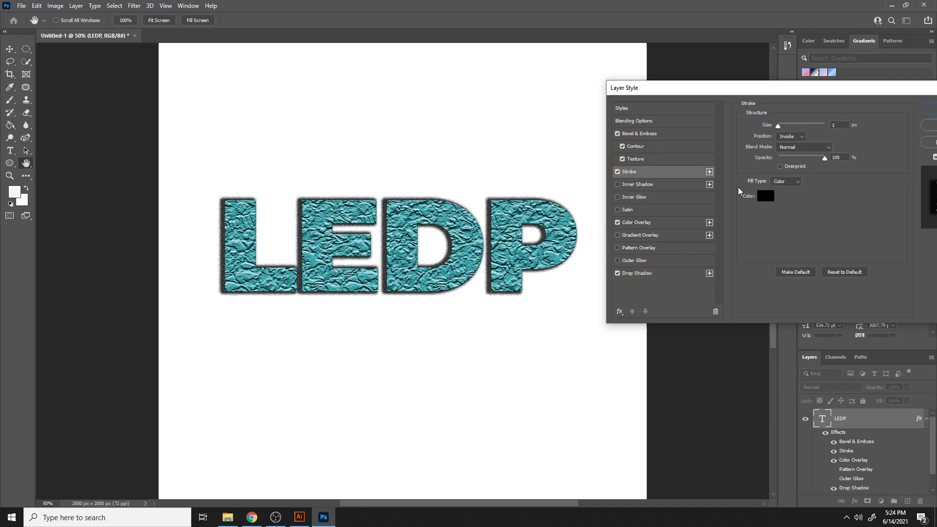
pyautogui.click(664, 134)
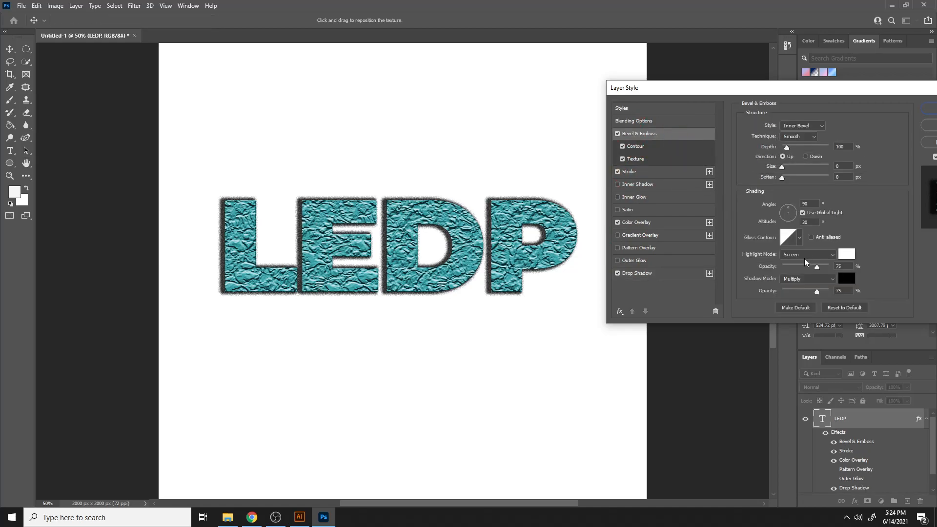
pyautogui.moveTo(882, 89); pyautogui.dragTo(767, 87)
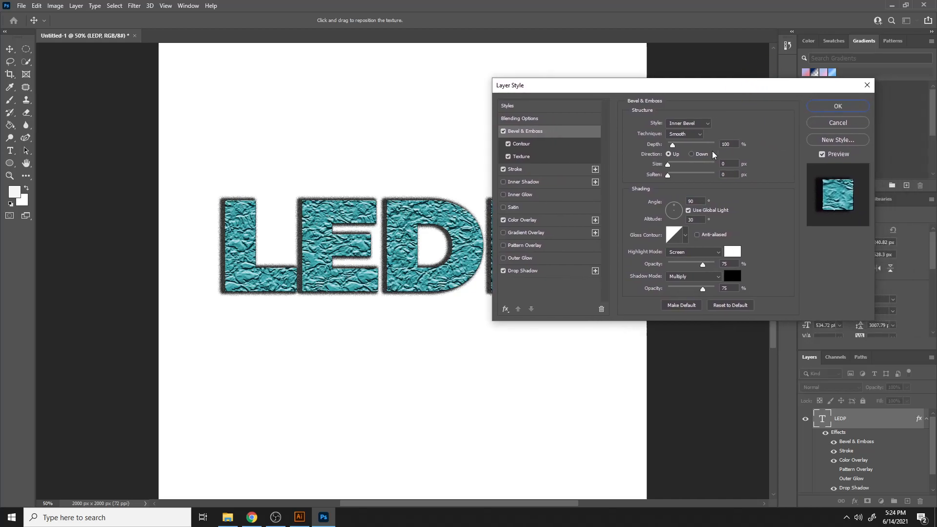
# - Preview the Outer Bevel, Emboss and Pillow Emboss bevel styles
pyautogui.click(702, 124)
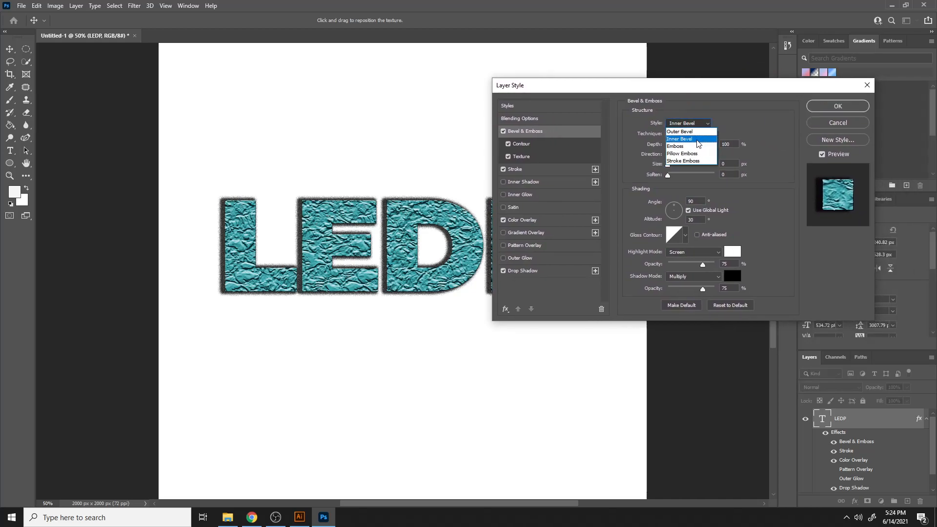
pyautogui.click(679, 131)
pyautogui.click(698, 124)
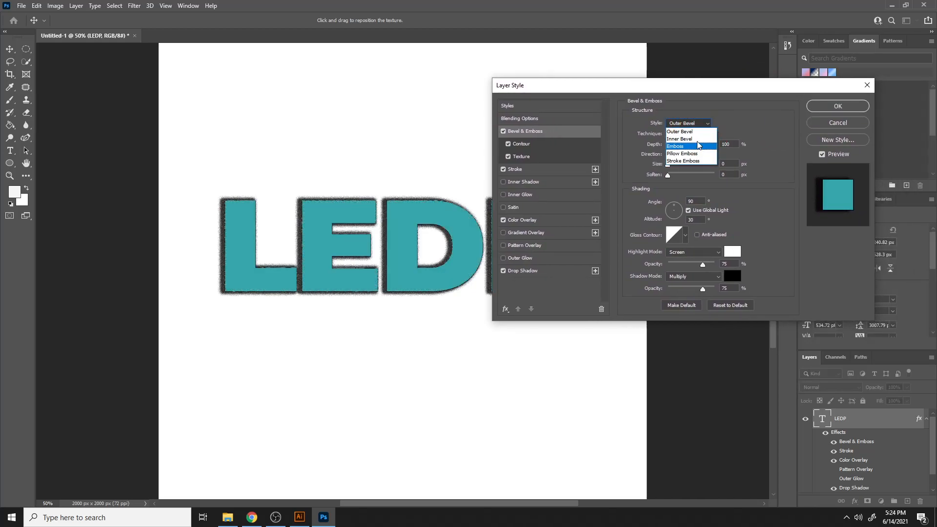
pyautogui.click(698, 146)
pyautogui.click(693, 124)
pyautogui.click(696, 146)
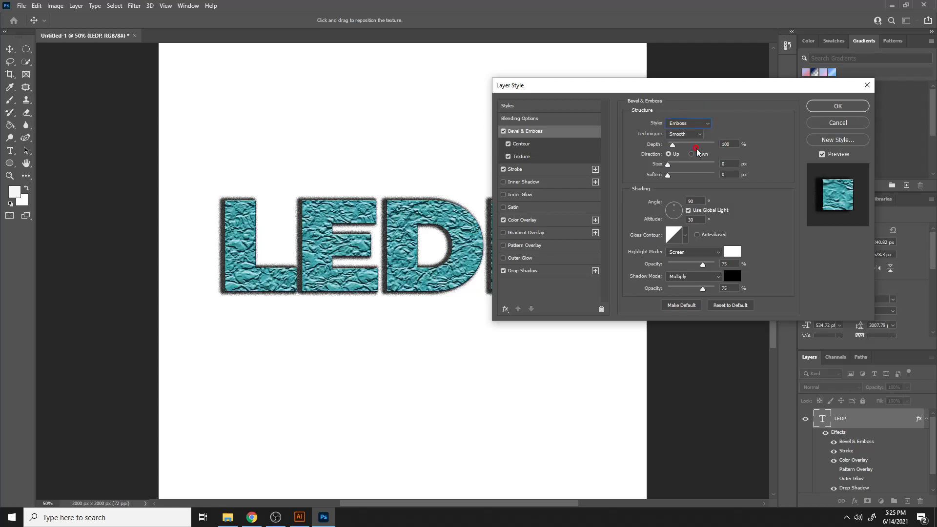
pyautogui.click(698, 124)
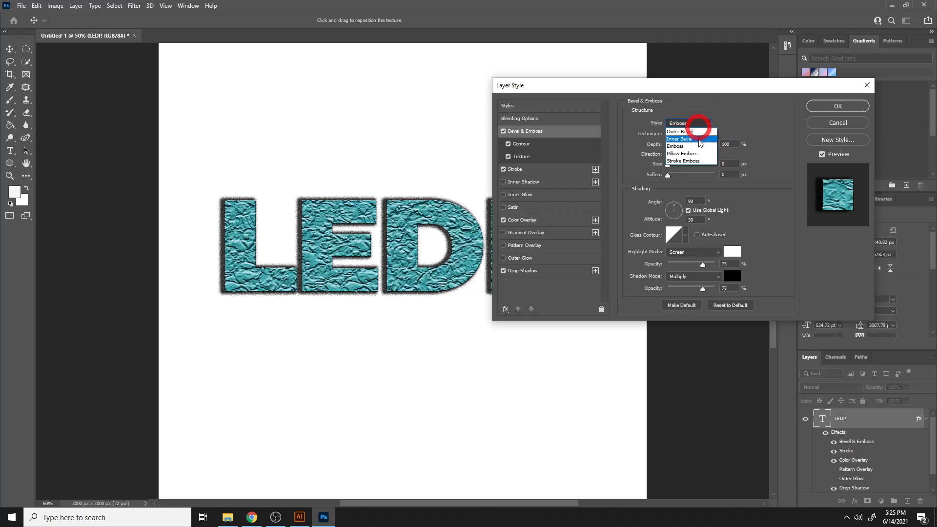
pyautogui.click(696, 146)
pyautogui.click(690, 123)
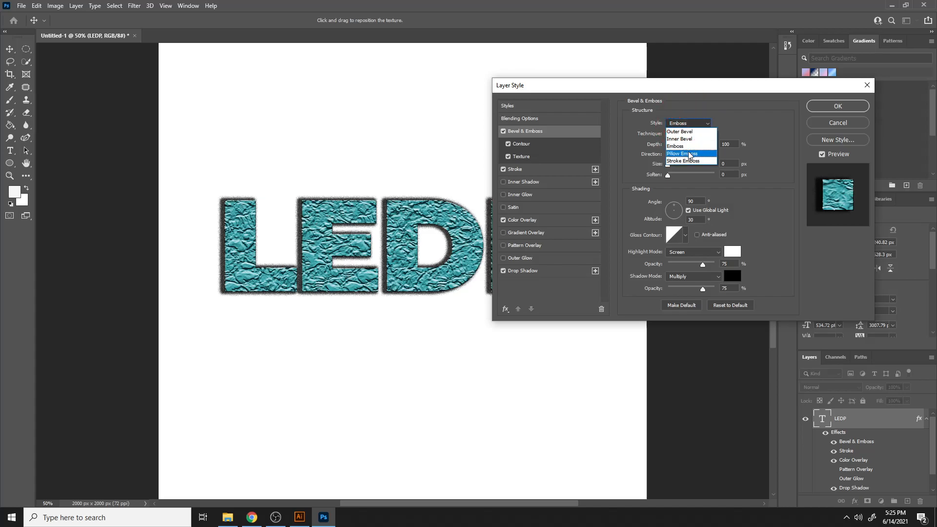
pyautogui.click(689, 155)
# - Set the highlight opacity to 42% and return the bevel style to Inner Bevel
pyautogui.moveTo(703, 265)
pyautogui.mouseDown()
pyautogui.moveTo(670, 267)
pyautogui.moveTo(688, 266)
pyautogui.mouseUp()
pyautogui.click(685, 123)
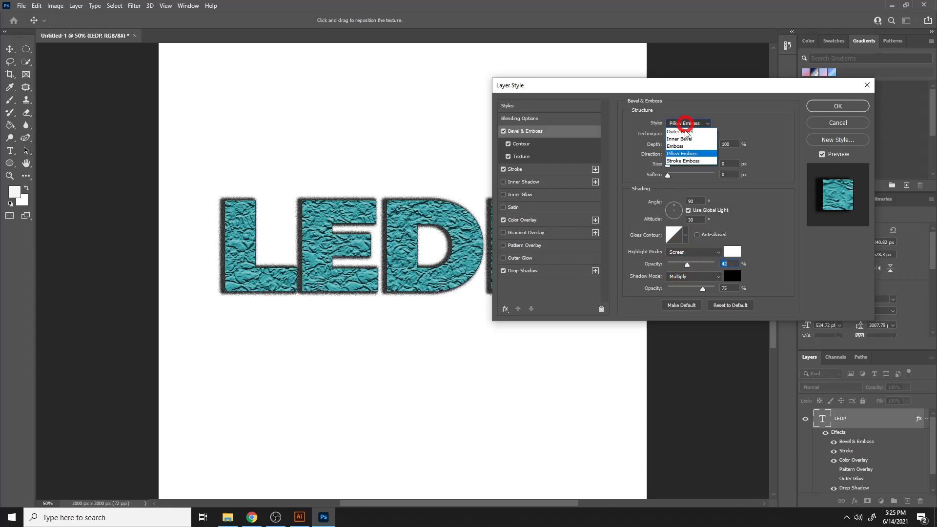
pyautogui.click(683, 132)
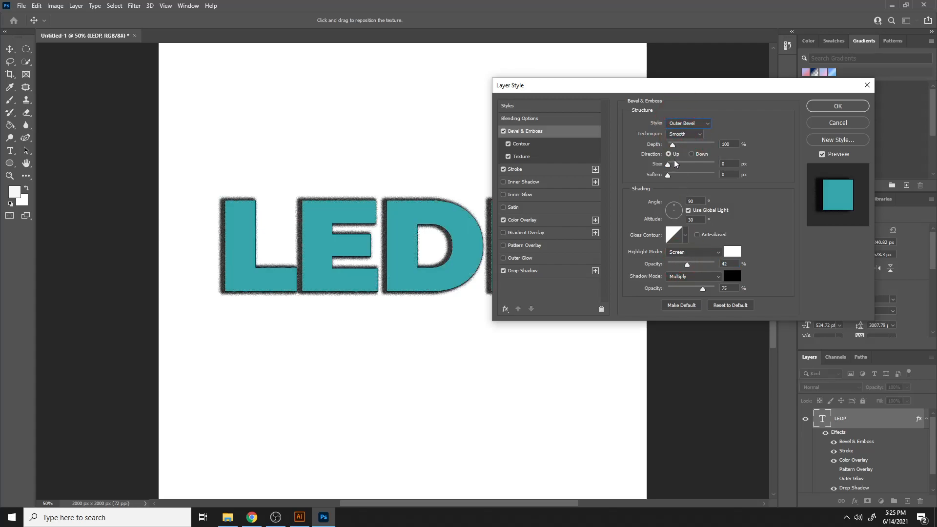
pyautogui.click(690, 124)
pyautogui.click(692, 140)
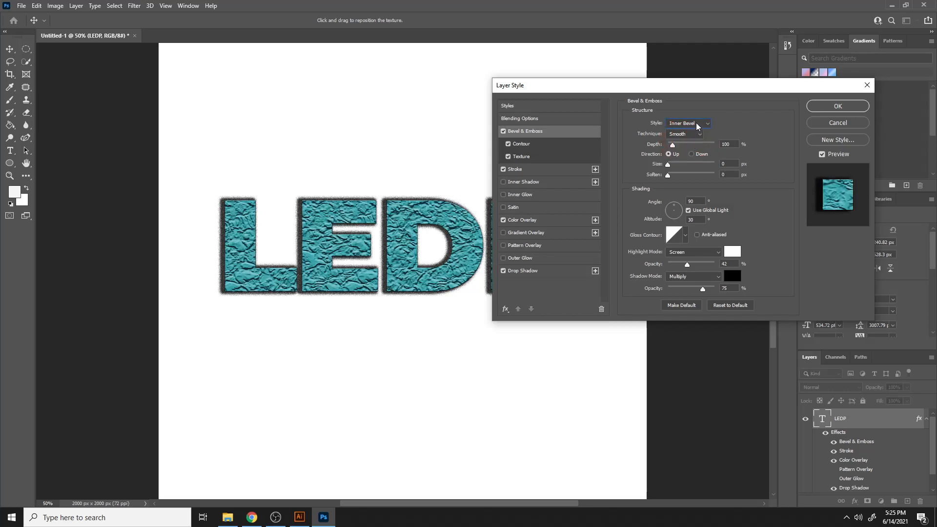
# - Set the bevel technique to Chisel Hard, depth to 501% and soften to 5 px
pyautogui.click(686, 136)
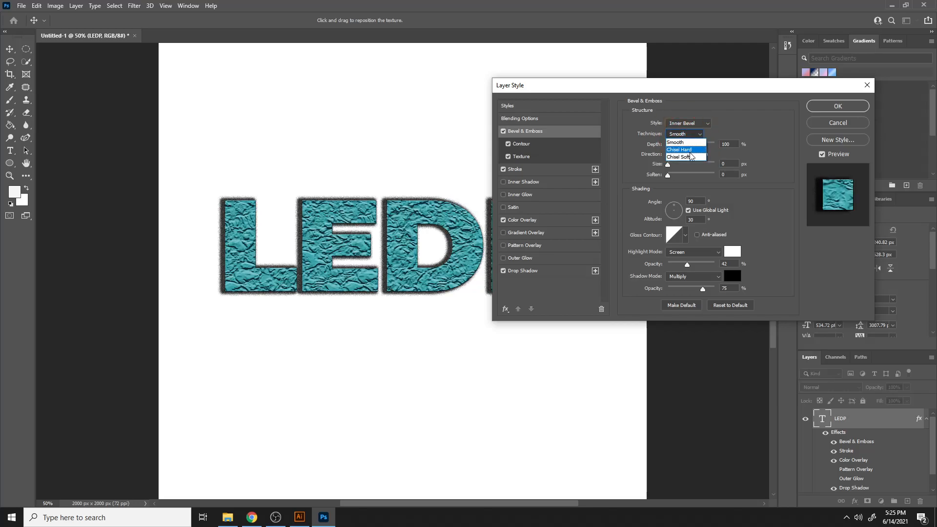
pyautogui.click(690, 151)
pyautogui.moveTo(671, 144); pyautogui.dragTo(685, 180)
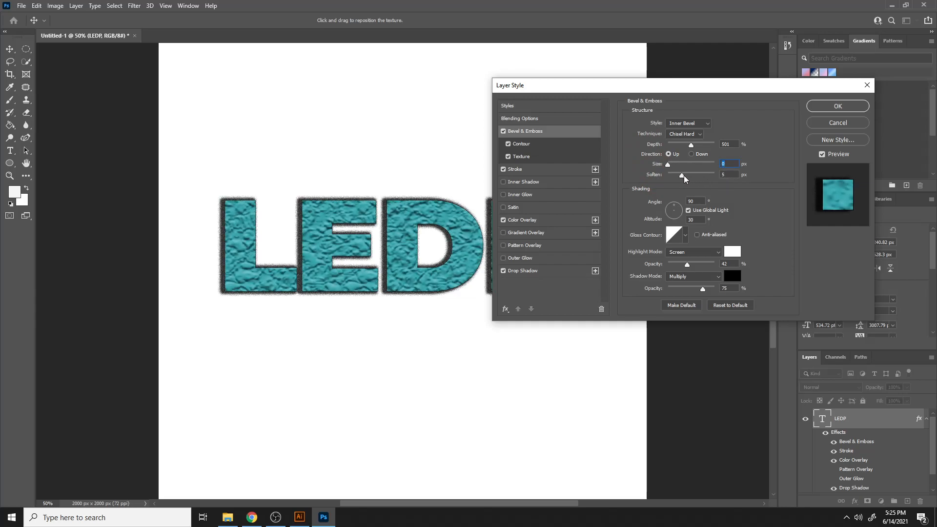
# - Apply the layer style and reposition the LEDP title near the top of the canvas
pyautogui.click(829, 107)
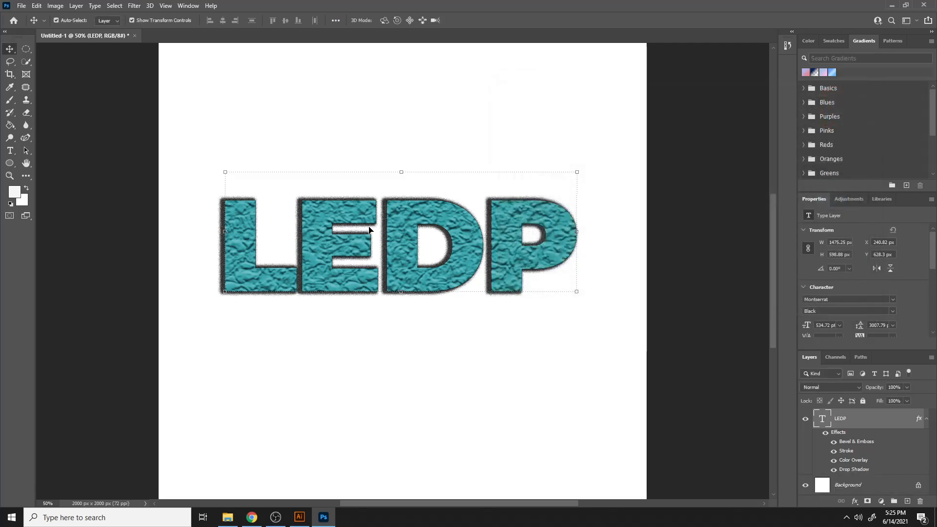
pyautogui.moveTo(386, 247); pyautogui.dragTo(417, 168)
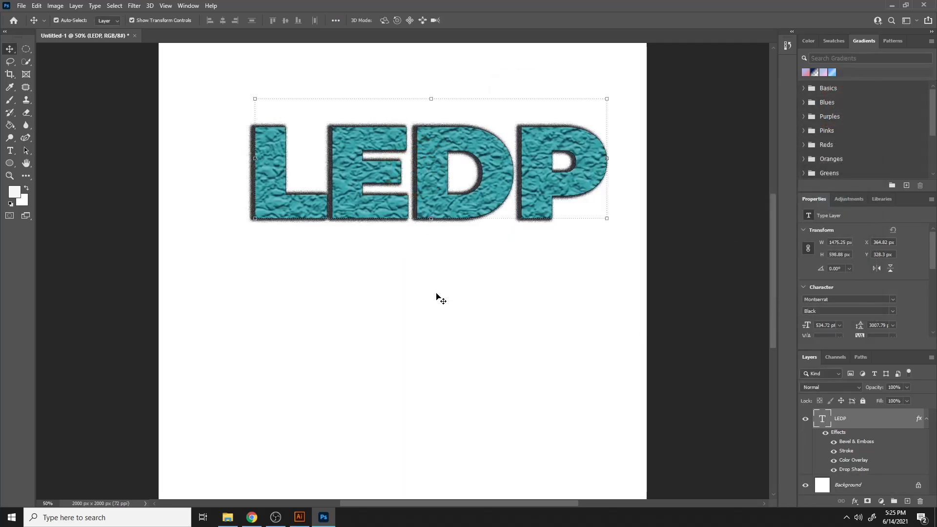
pyautogui.hotkey('ctrl', '-')
pyautogui.hotkey('ctrl', '-')
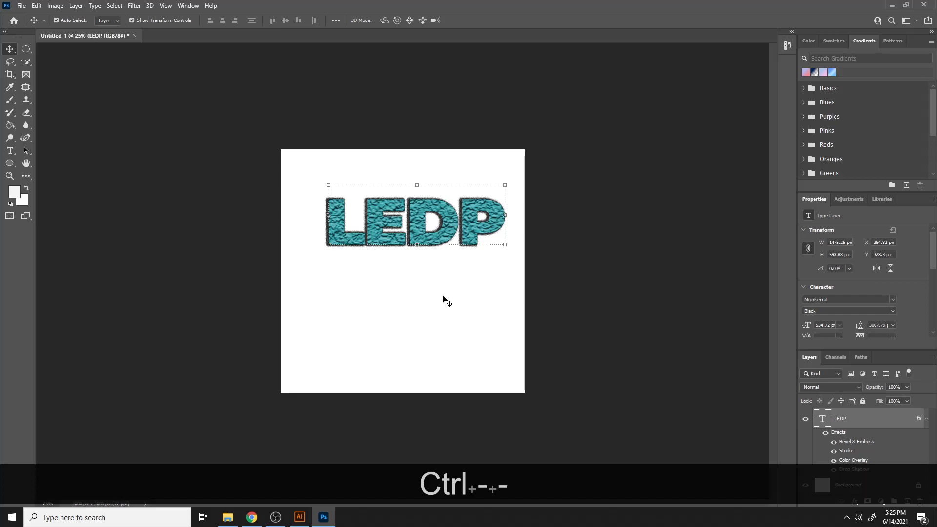
pyautogui.moveTo(415, 215); pyautogui.dragTo(415, 241)
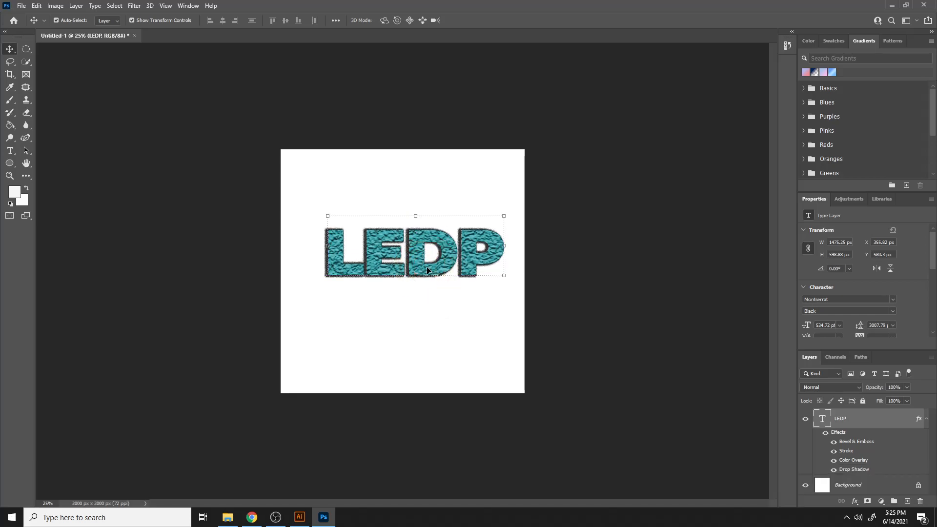
# - Delete the LEDP text layer
pyautogui.press('Delete')
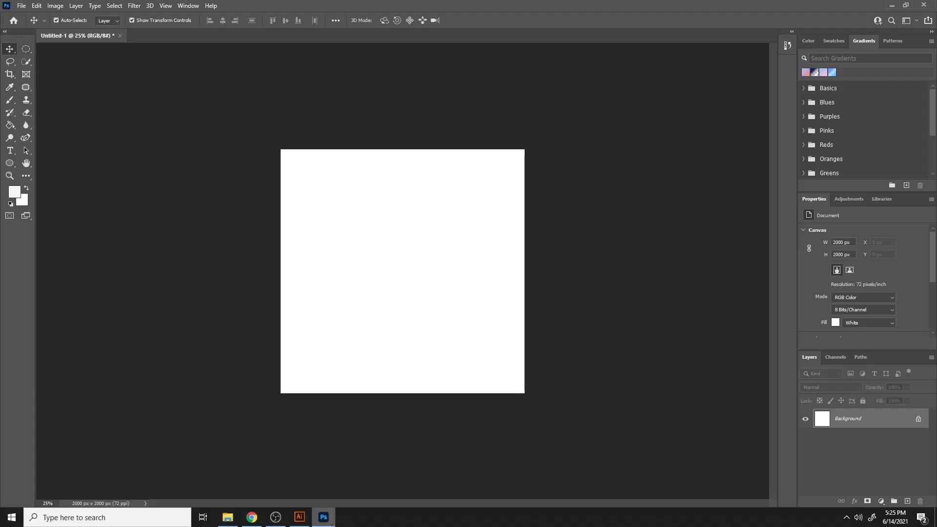
pyautogui.click(253, 518)
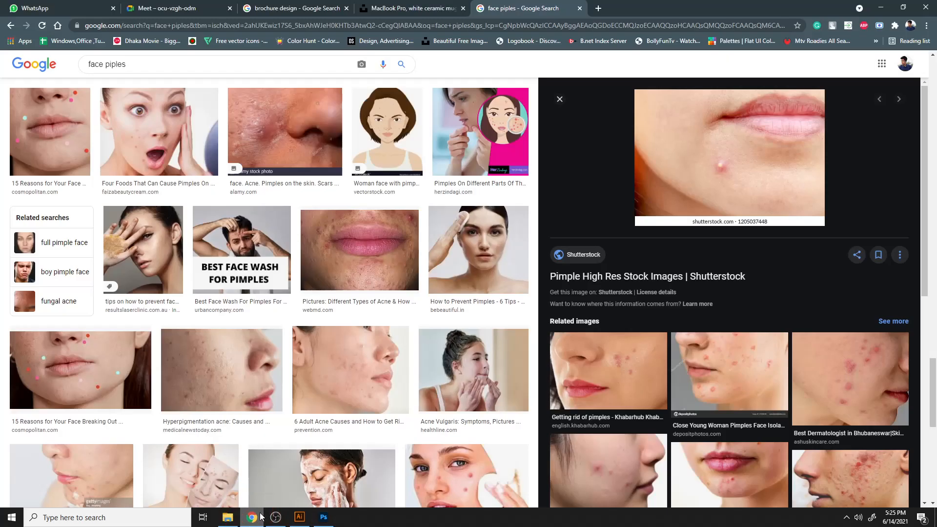
pyautogui.scroll(-6, 662, 401)
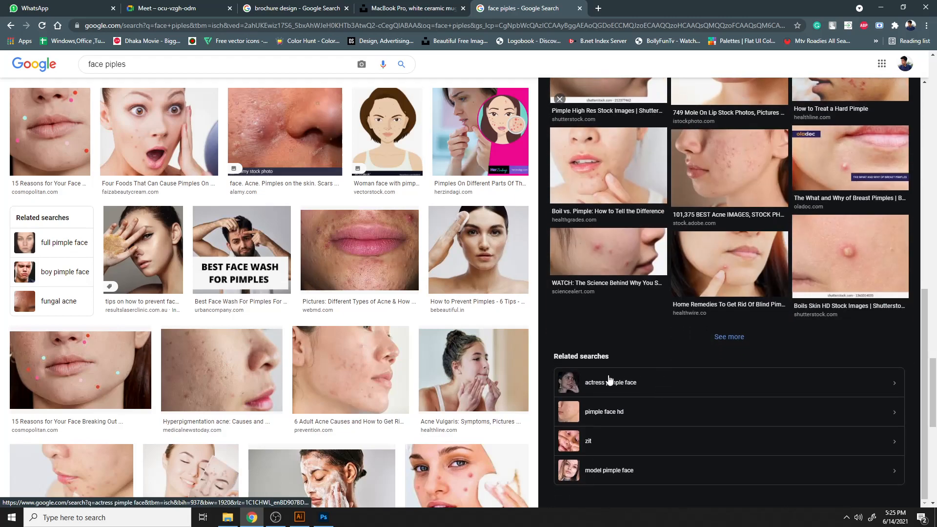
pyautogui.click(324, 517)
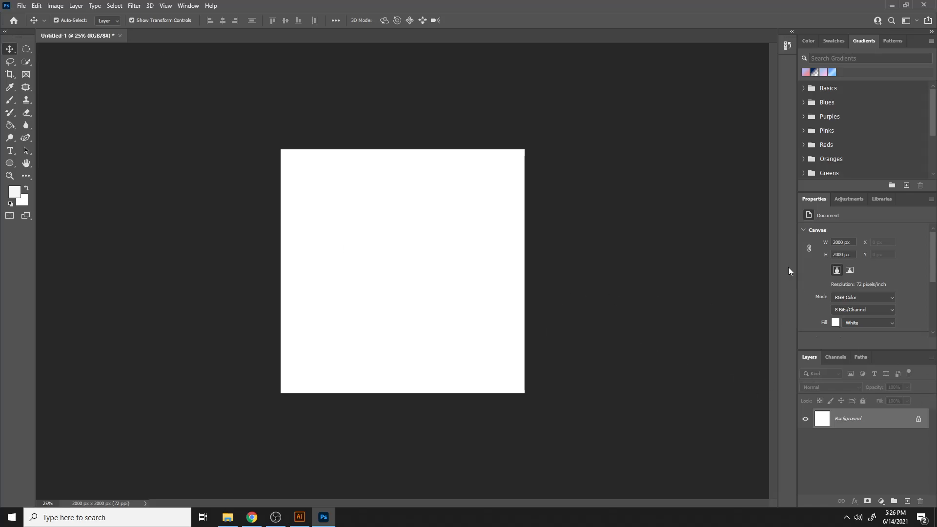
pyautogui.click(300, 517)
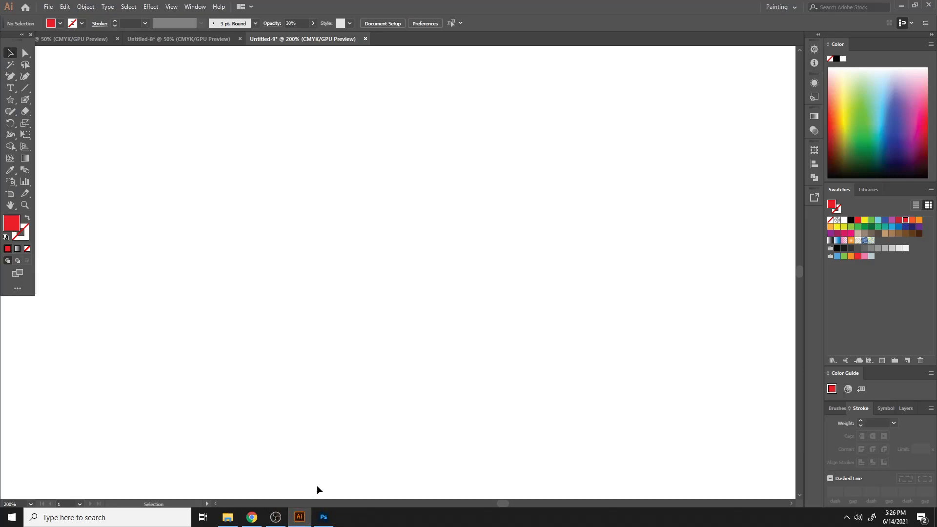
pyautogui.click(259, 521)
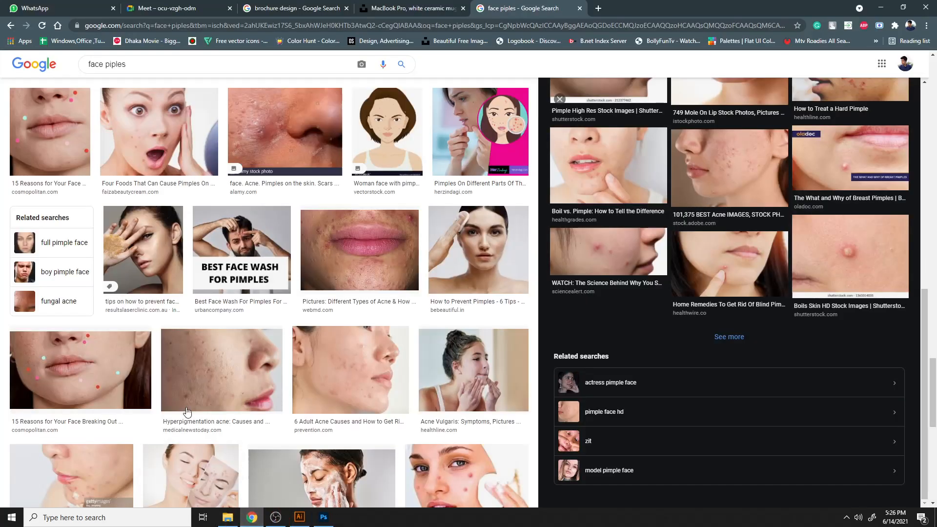
pyautogui.click(163, 8)
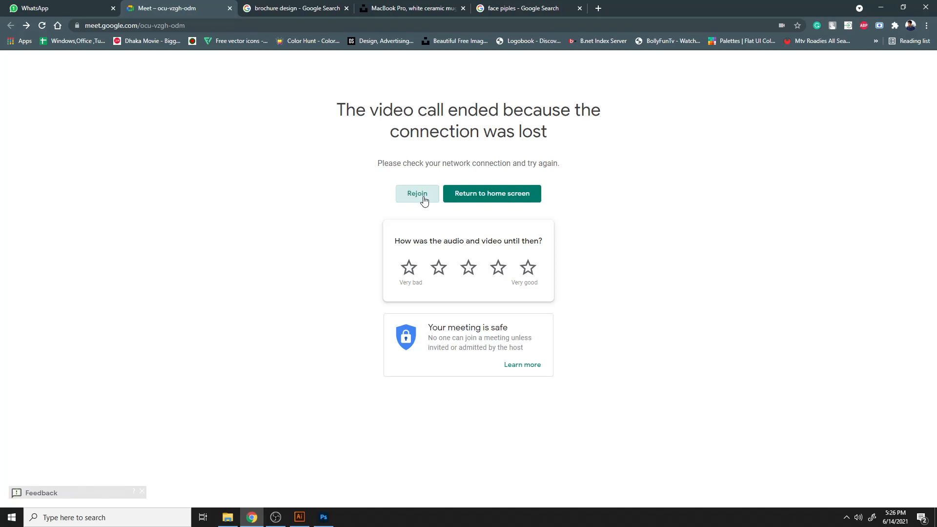
# - Open the router admin page at 192.168.0.1 in the image search browser tab
pyautogui.click(535, 9)
pyautogui.click(540, 25)
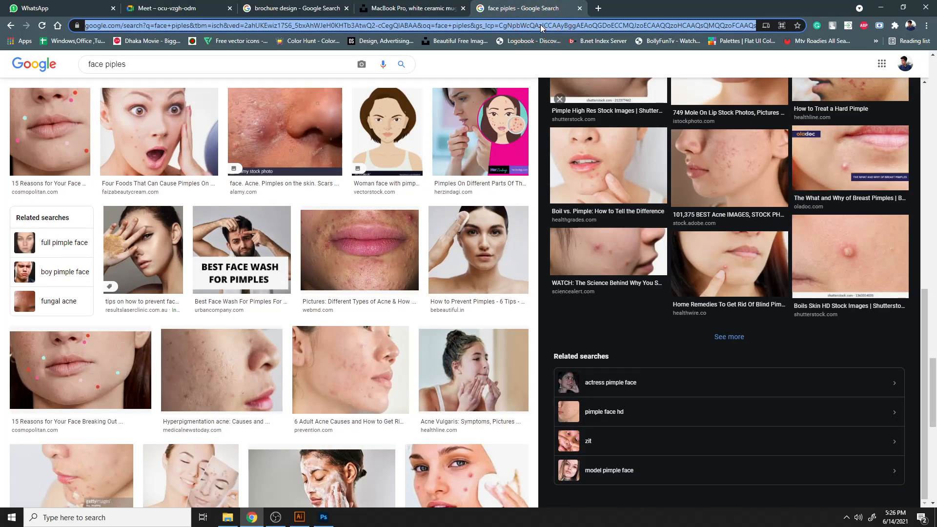
pyautogui.write('192')
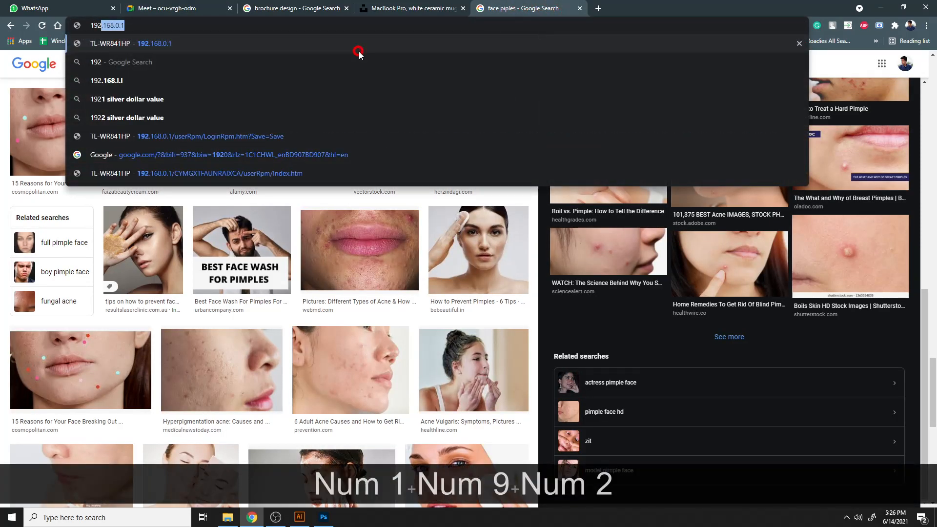
pyautogui.click(359, 52)
pyautogui.click(215, 8)
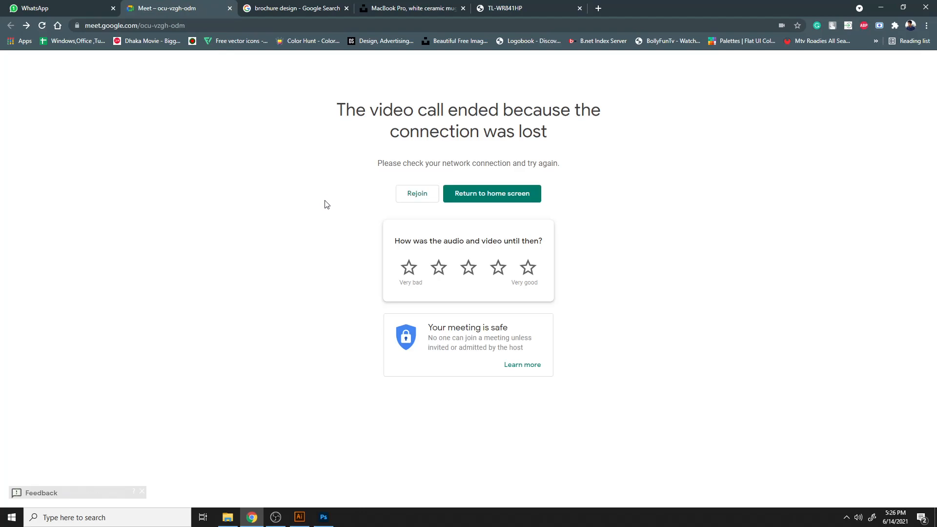